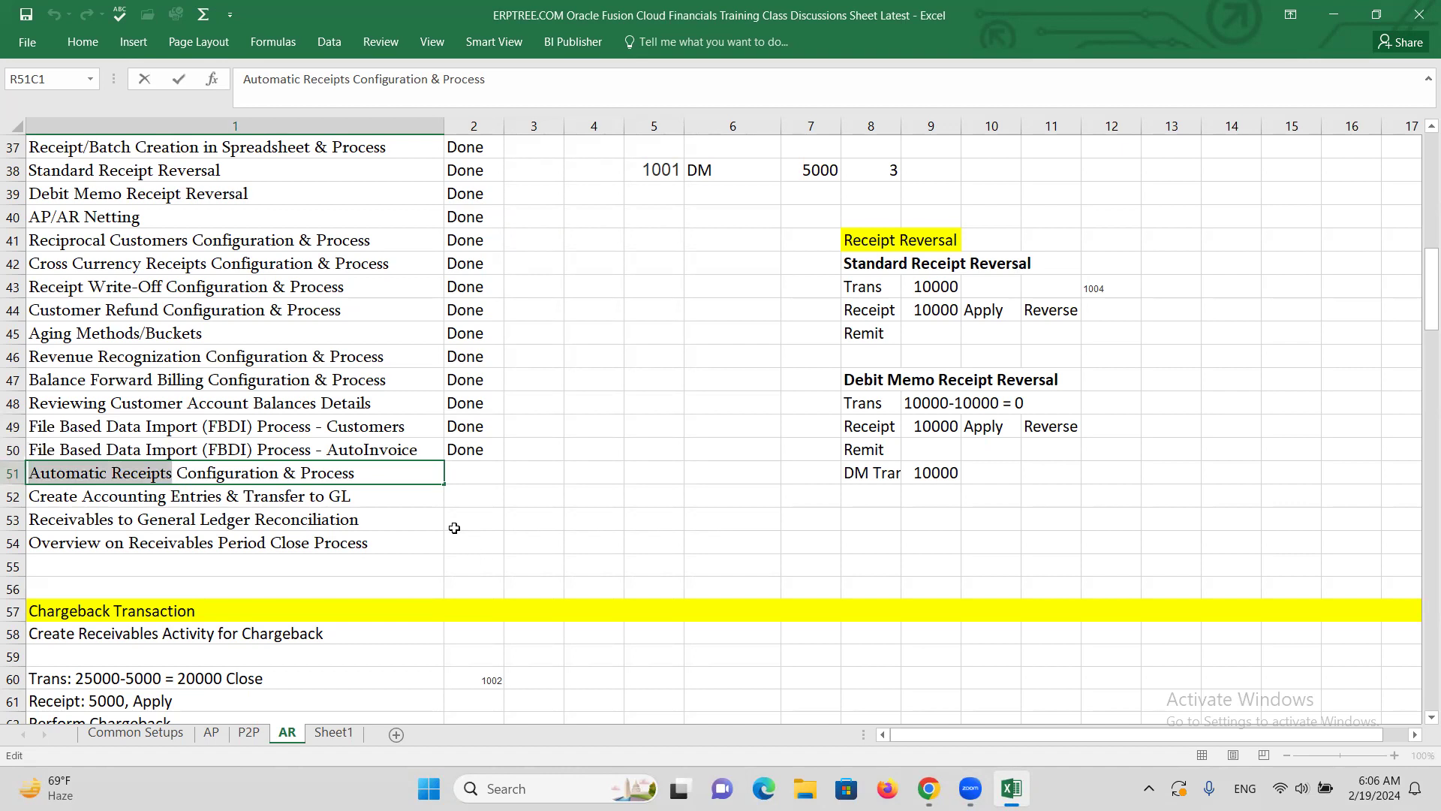
Step: Add an "Automatic Receipts" heading in row 183 below the AutoInvoice section and fill the entire row yellow
scroll(388, 530, down, 20)
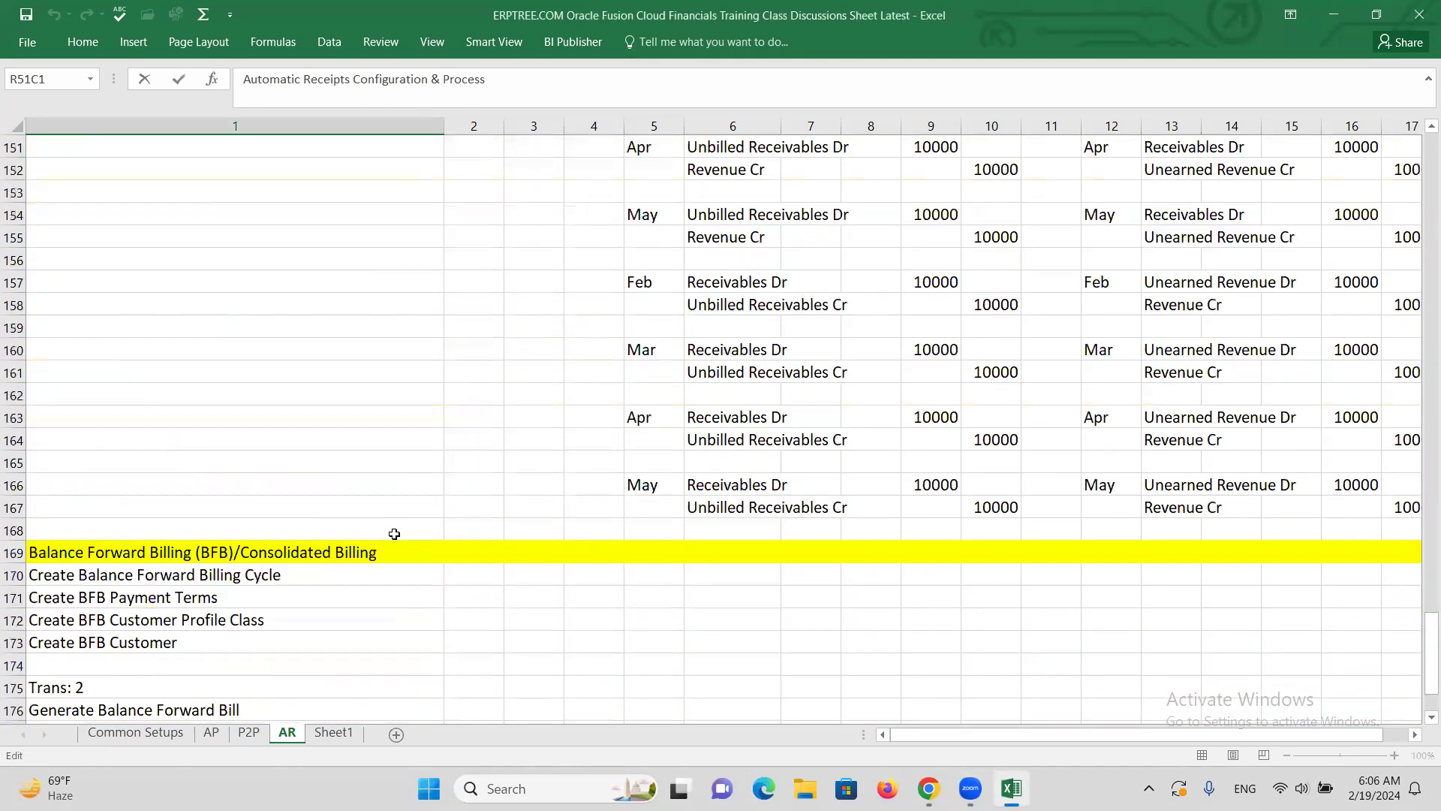
scroll(392, 534, down, 9)
scroll(415, 527, up, 1)
click(68, 330)
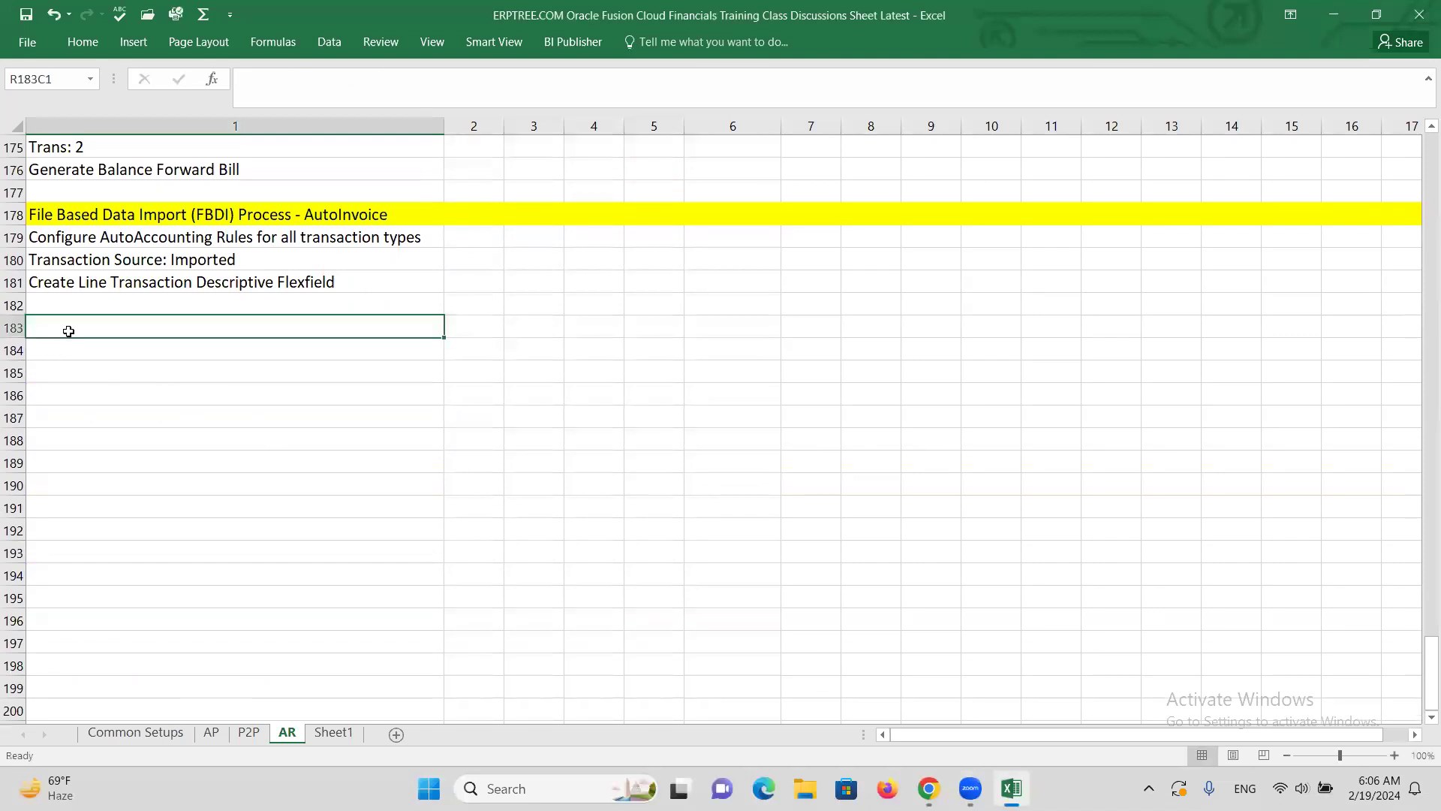
text(Automatic Receipts)
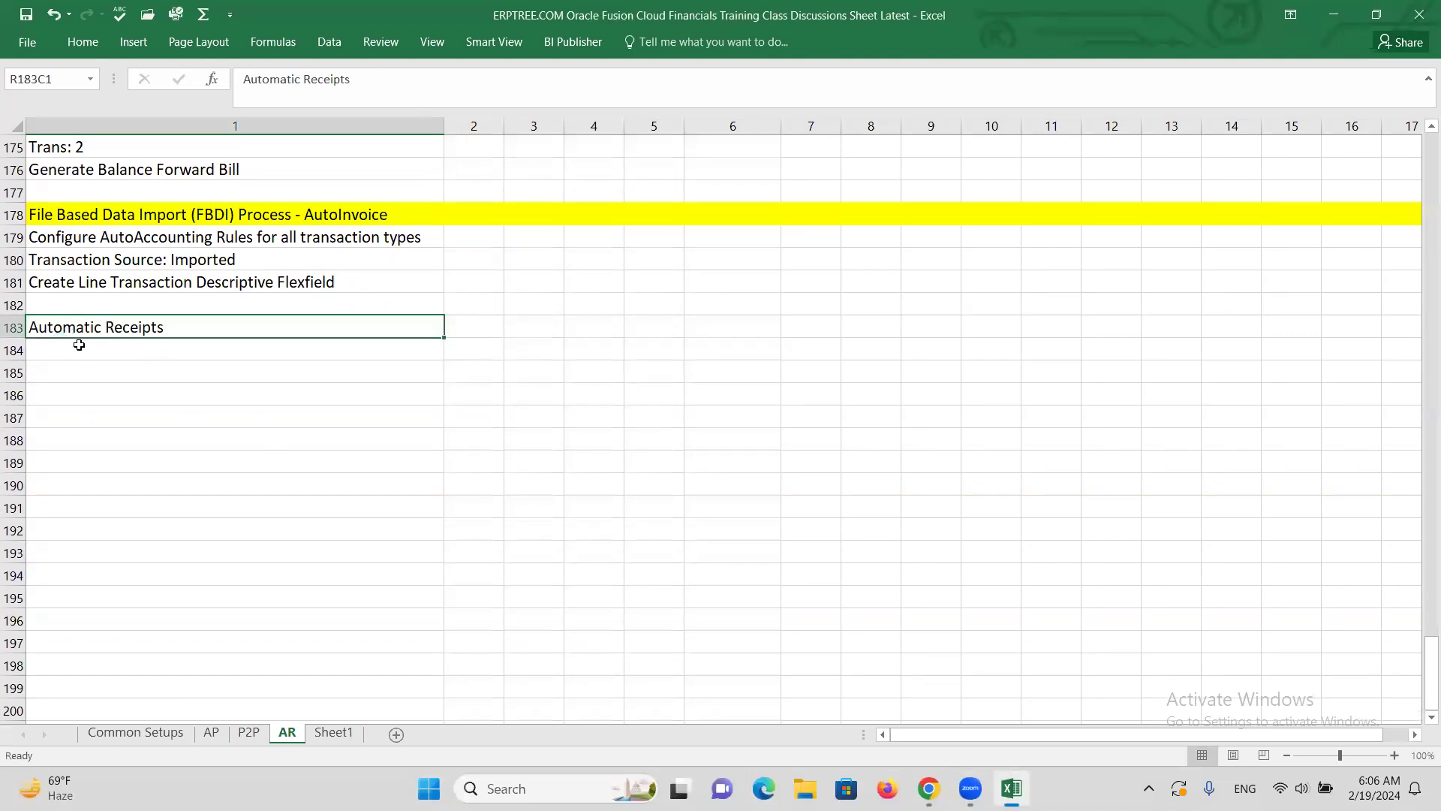
click(10, 329)
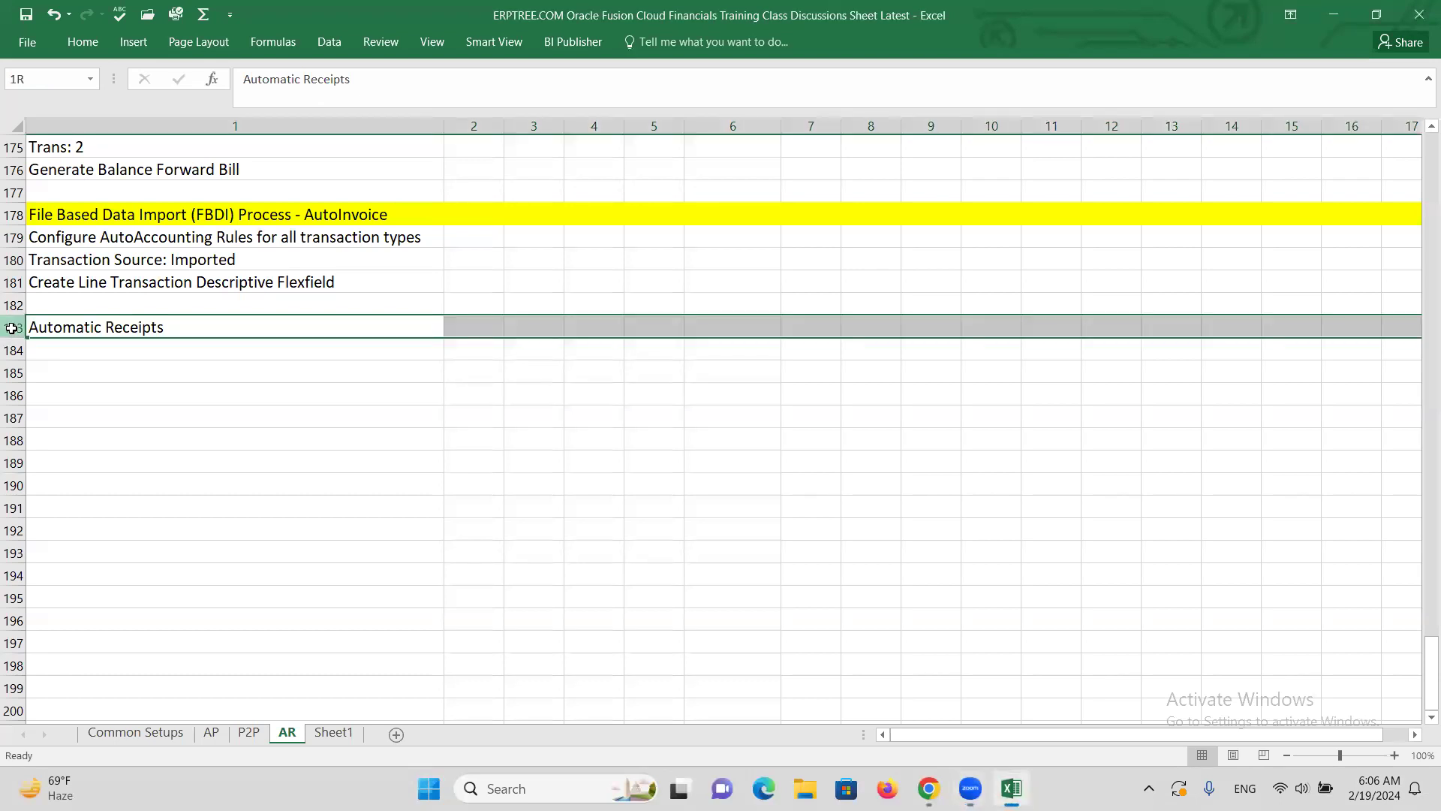
click(98, 42)
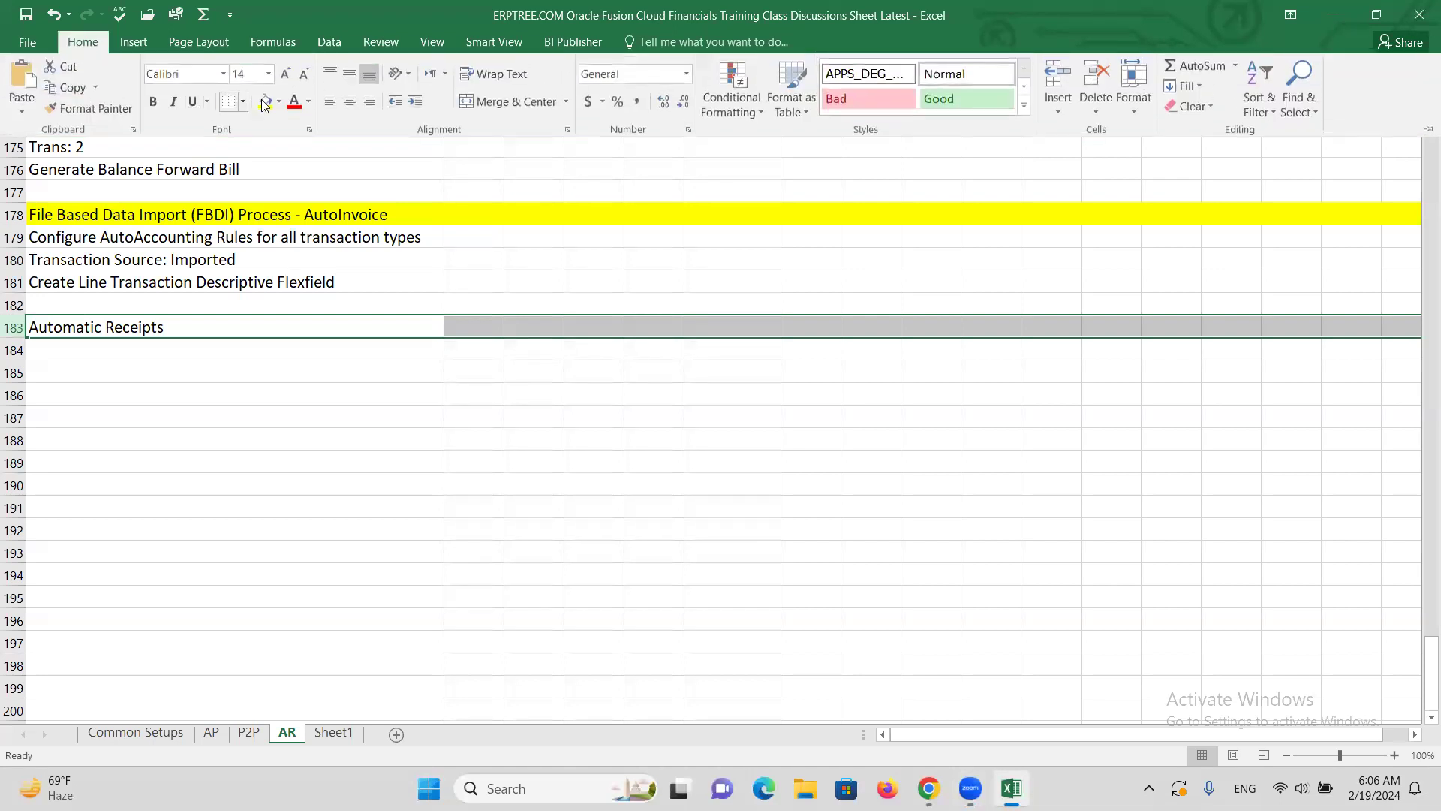
click(266, 100)
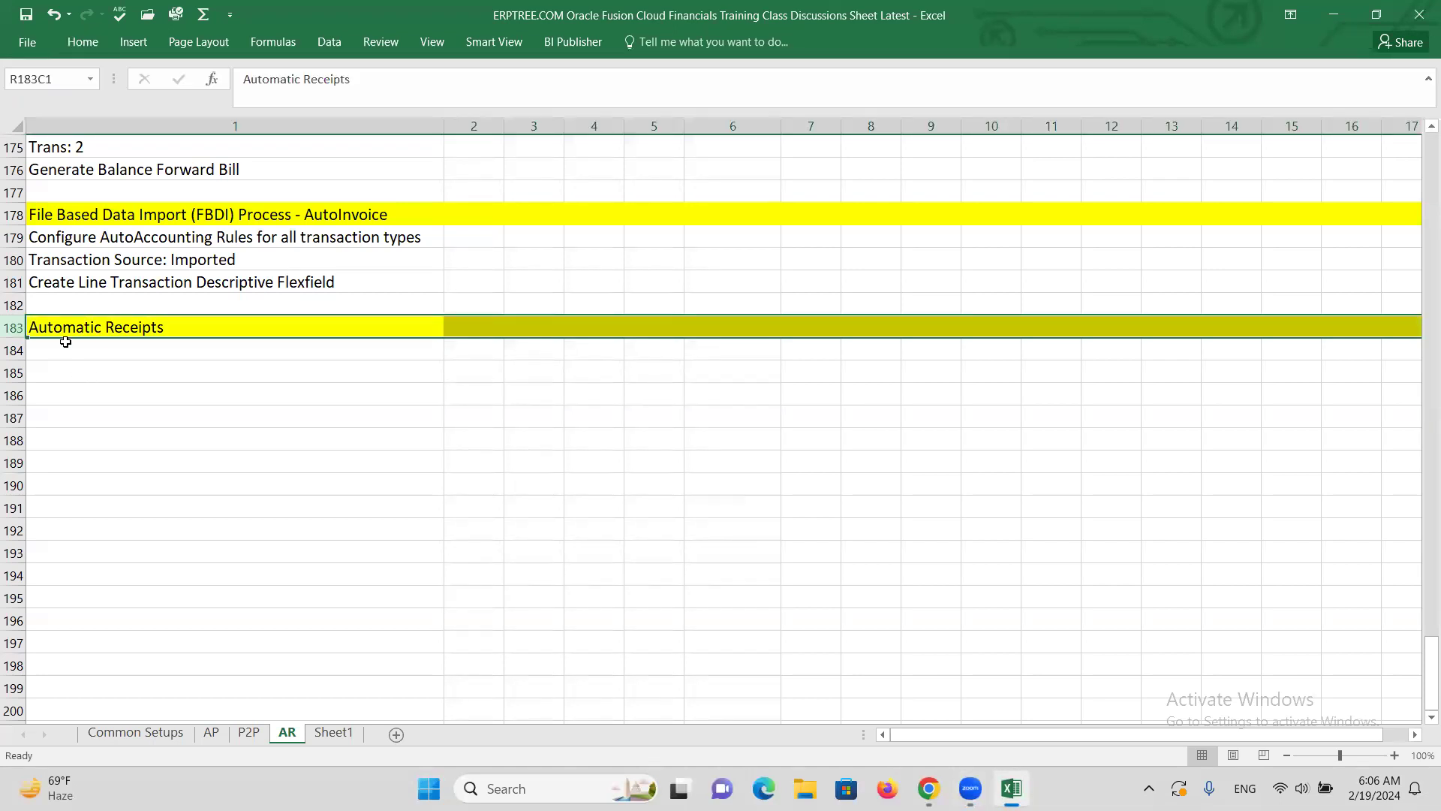
Step: Enter "Create Receipt Class and Method - Automatic" in row 184 under the Automatic Receipts heading
click(64, 343)
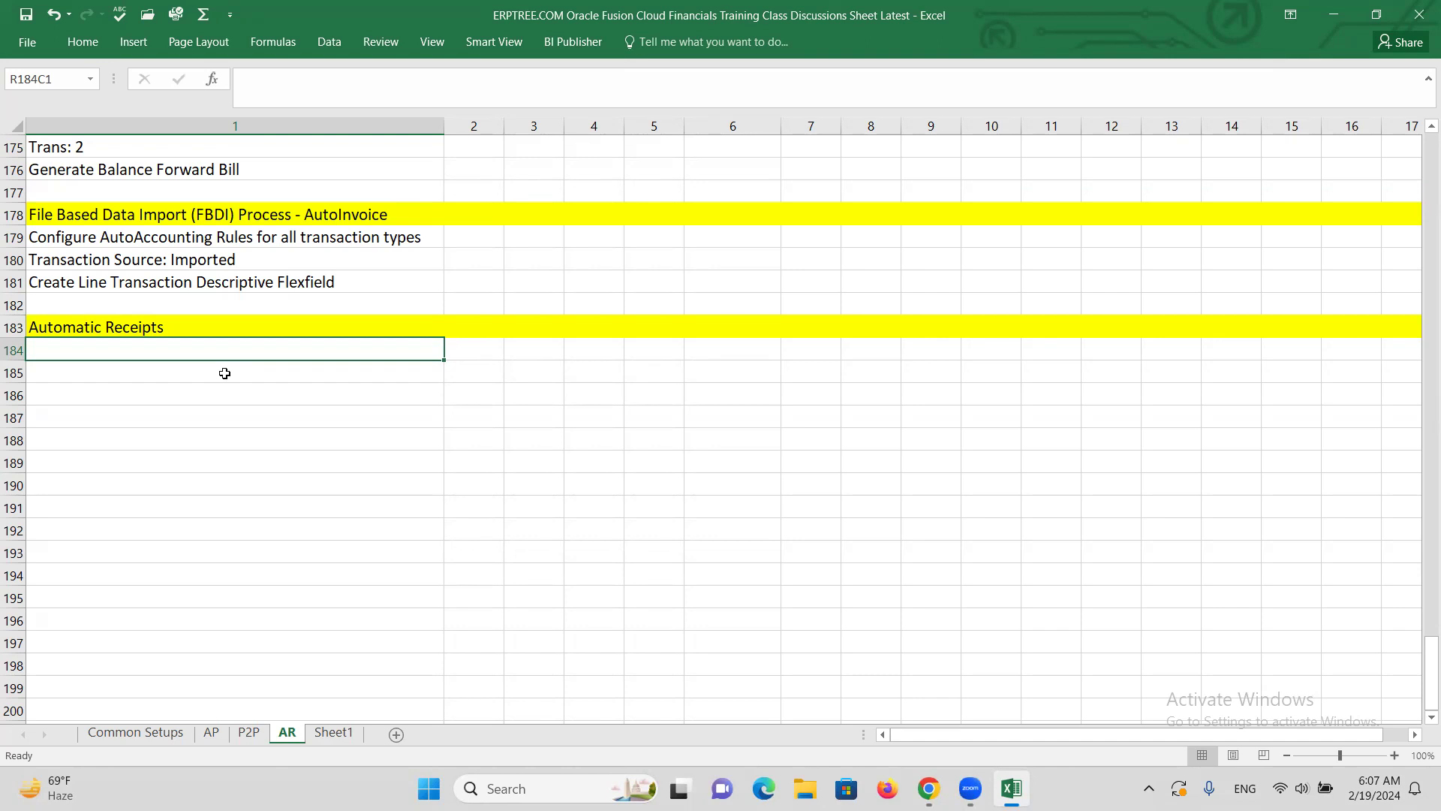
text(c)
key(BackSpace)
text(C)
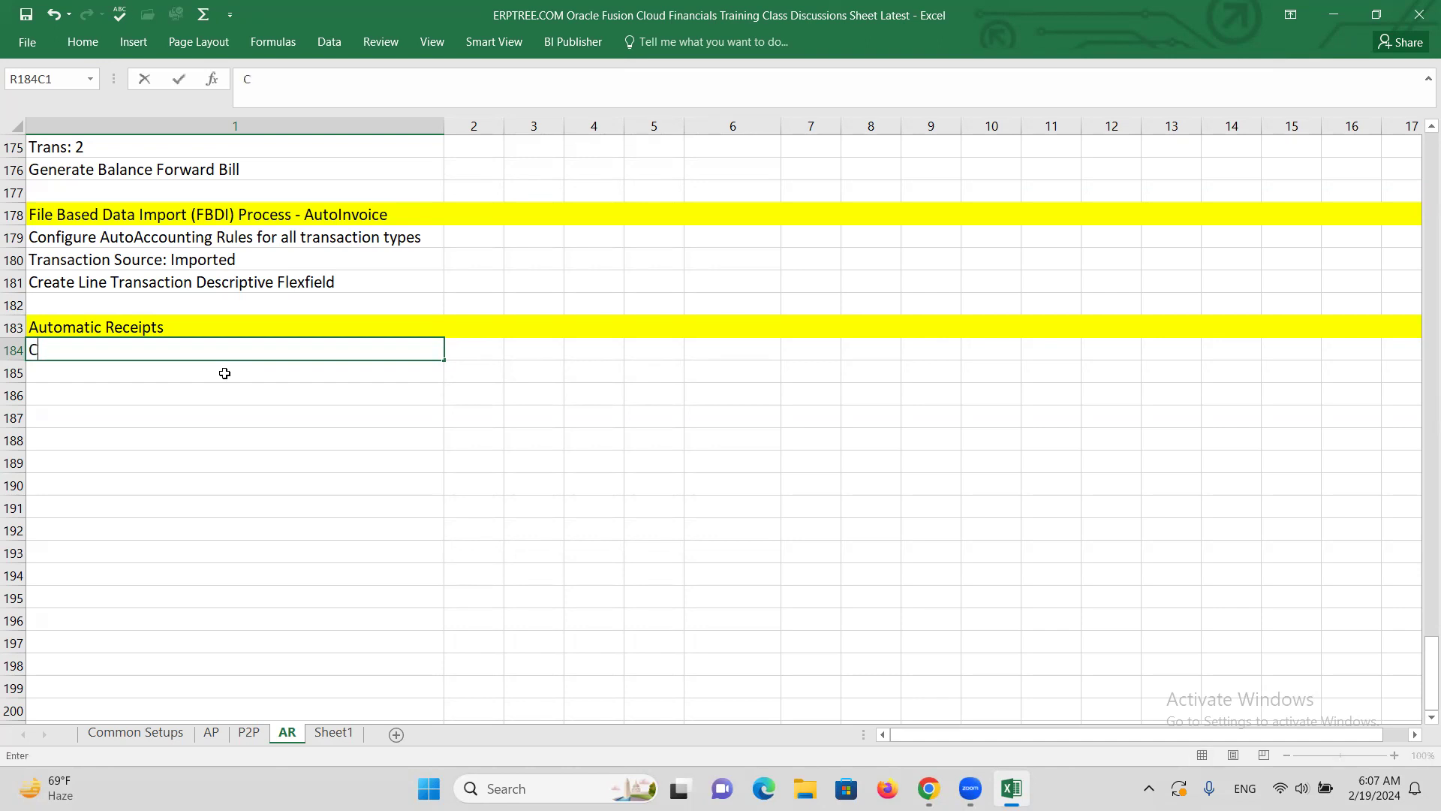
text(reate Receipt C)
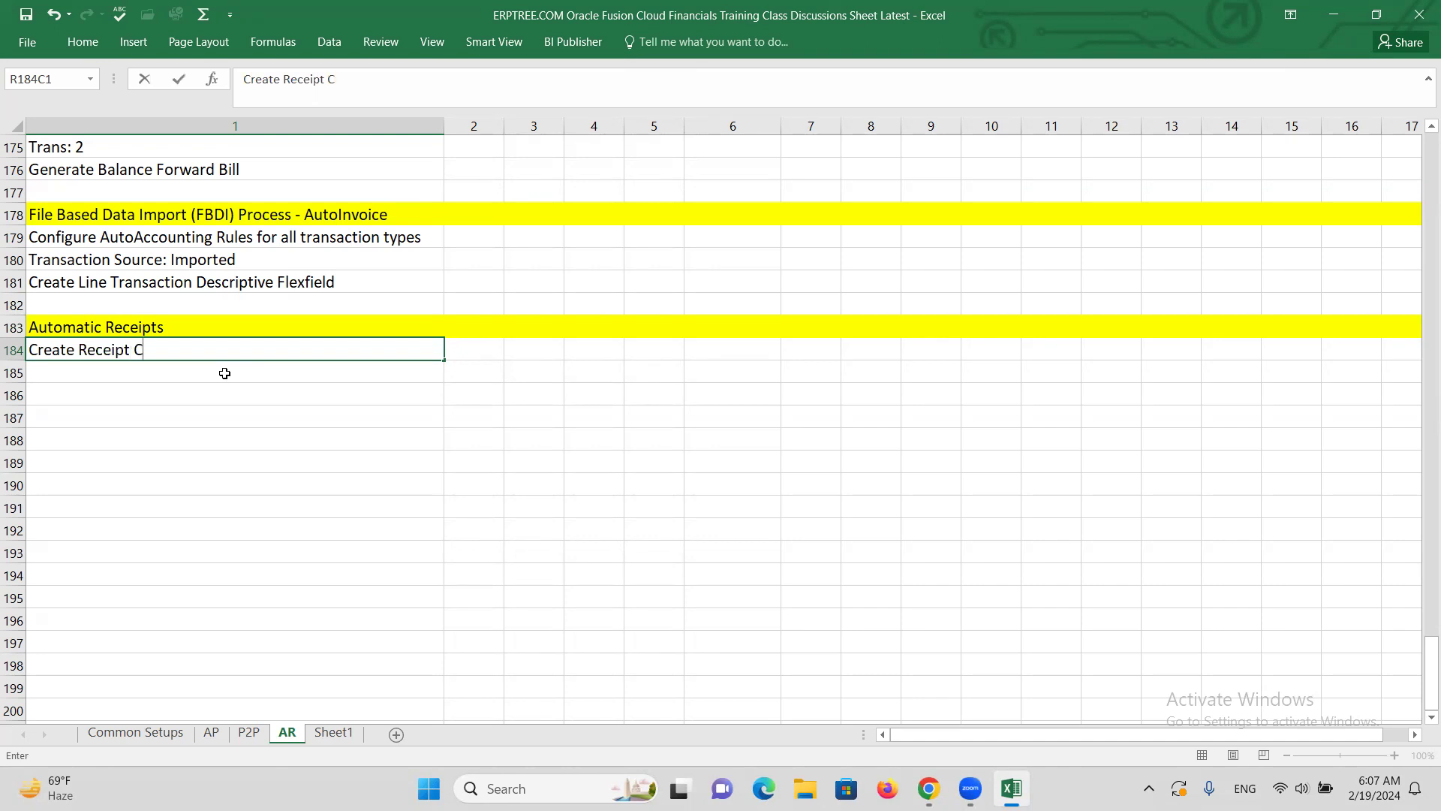
text(lass and Method for A)
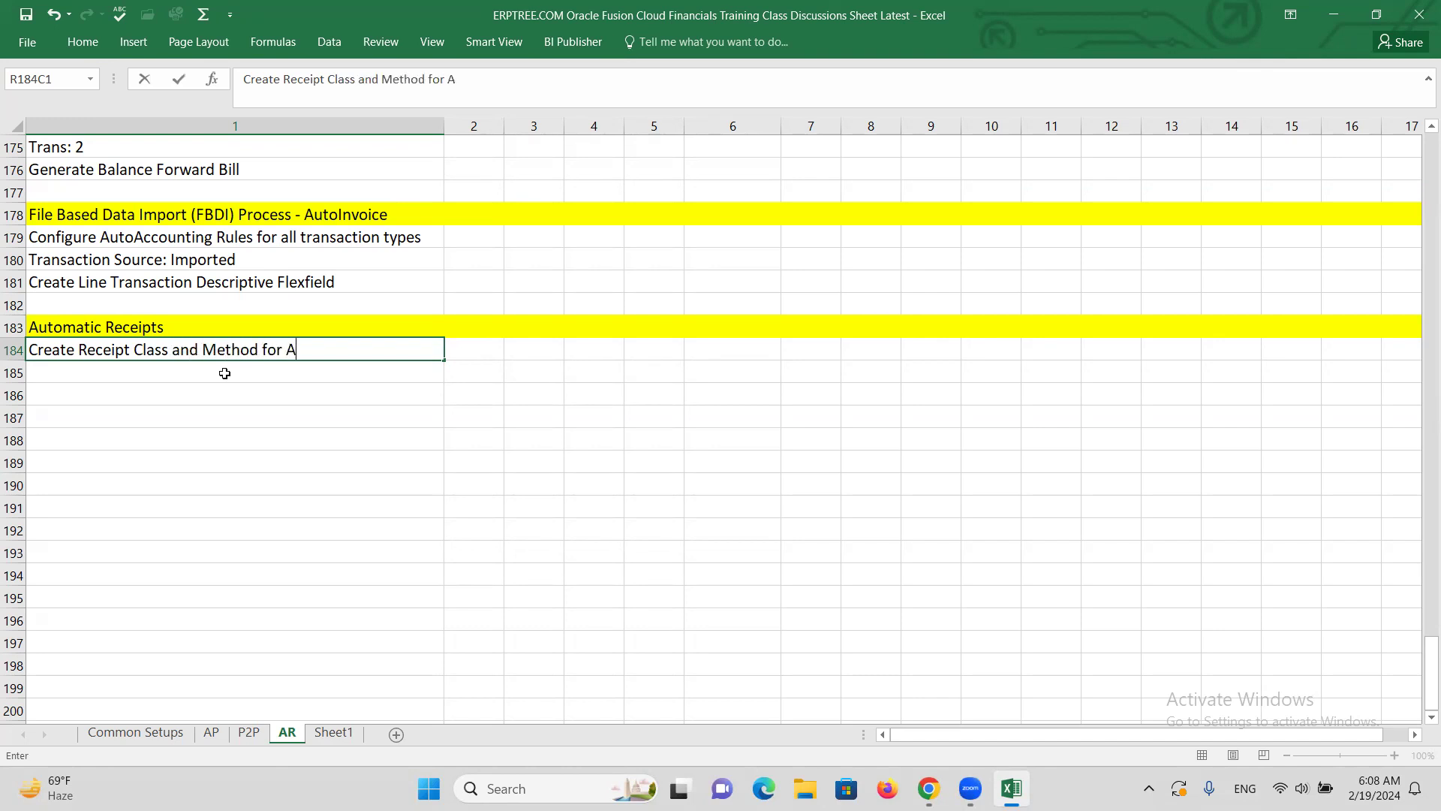
text(utomatic)
click(285, 352)
key(BackSpace)
key(BackSpace)
key(BackSpace)
key(BackSpace)
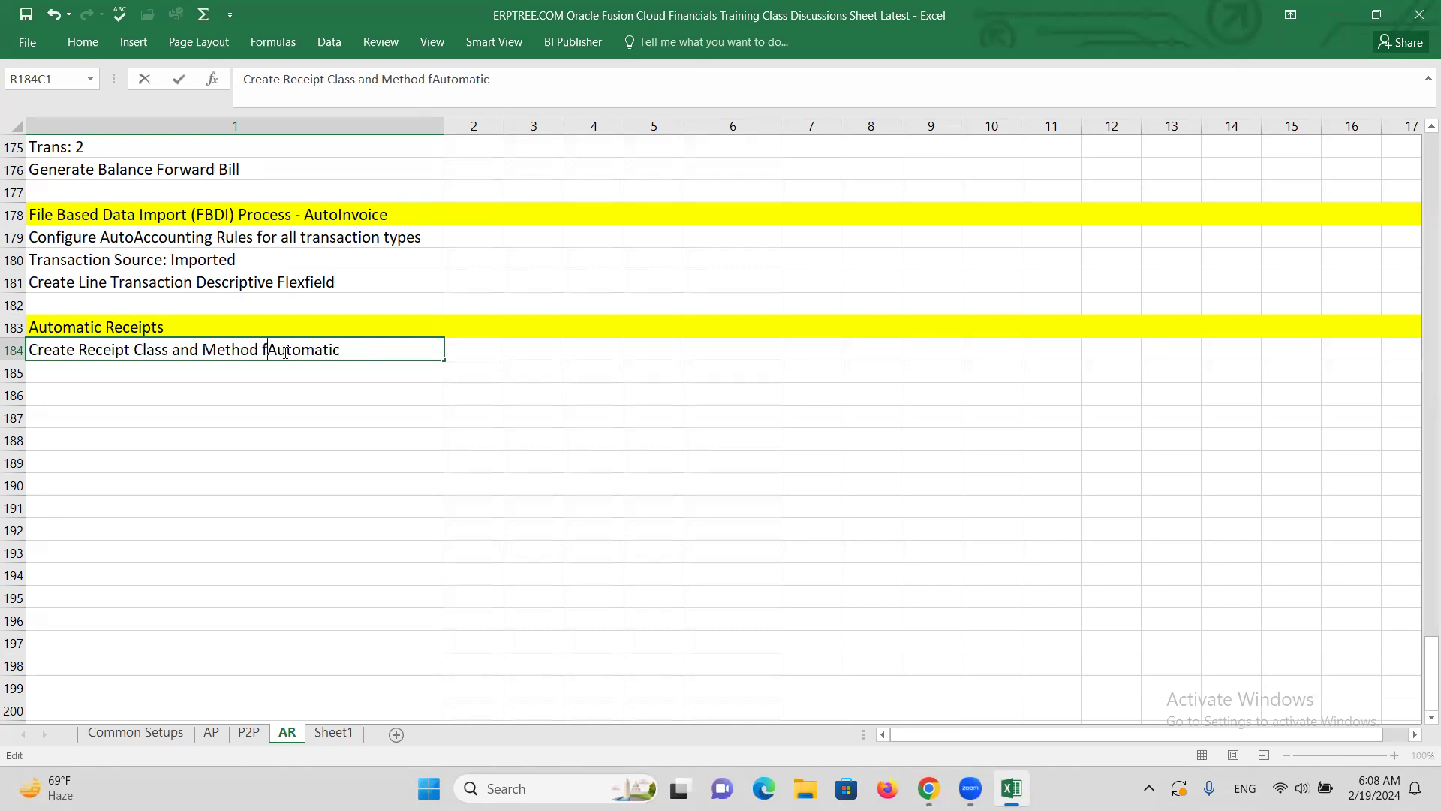
text(-)
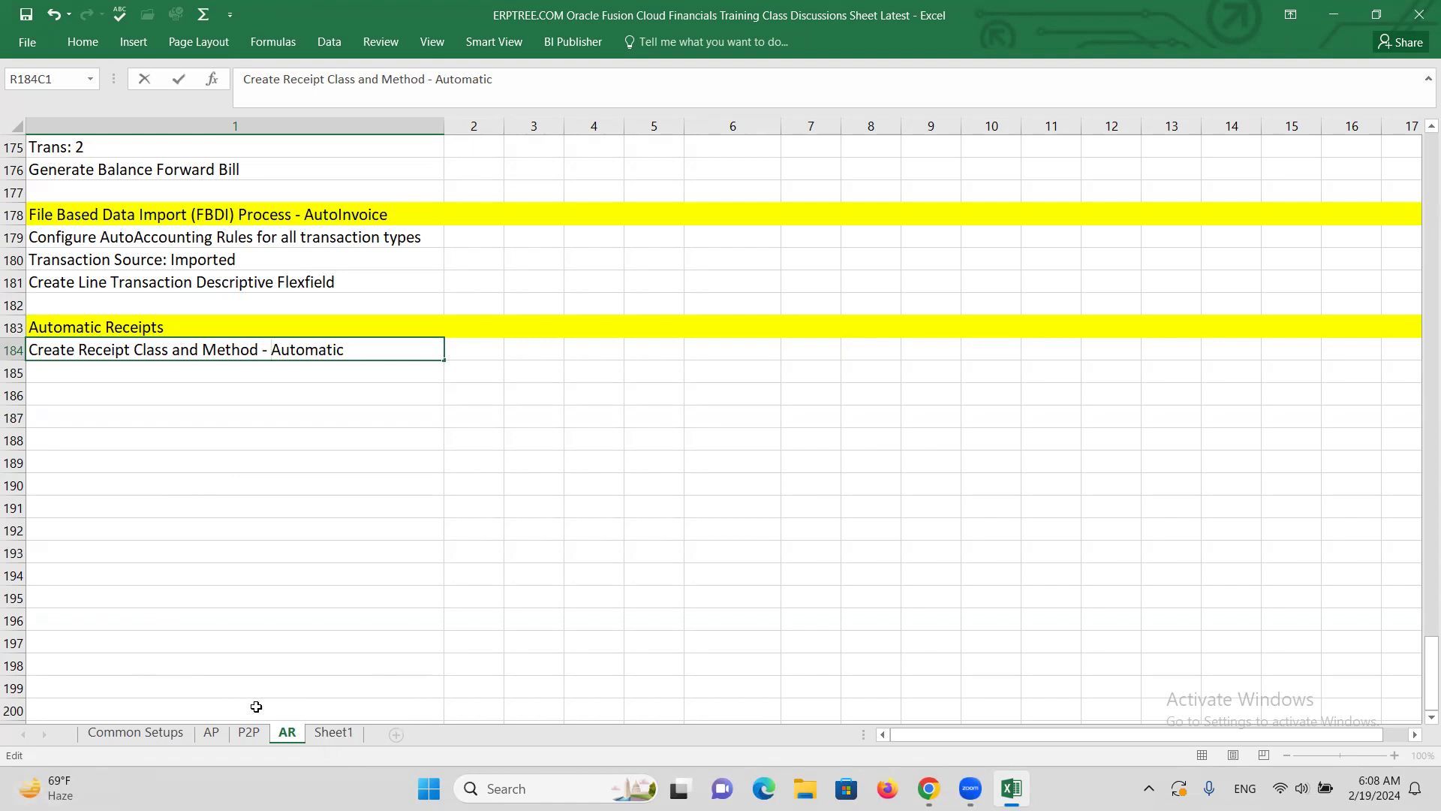
Step: Enter "Assign Receipt Method to Customer, Setup Customer Bank Account" in row 185 of the first column
click(185, 371)
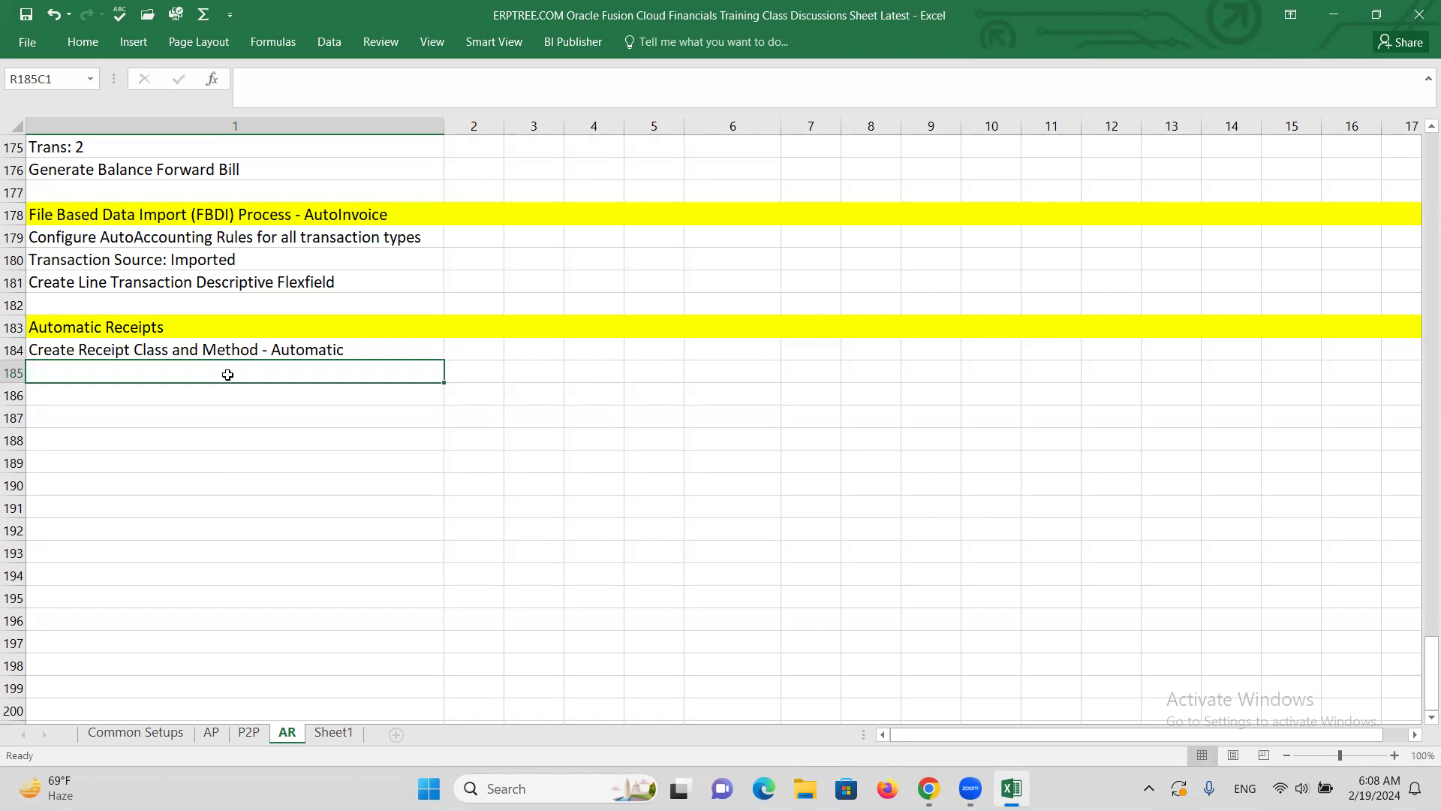
text(Assig)
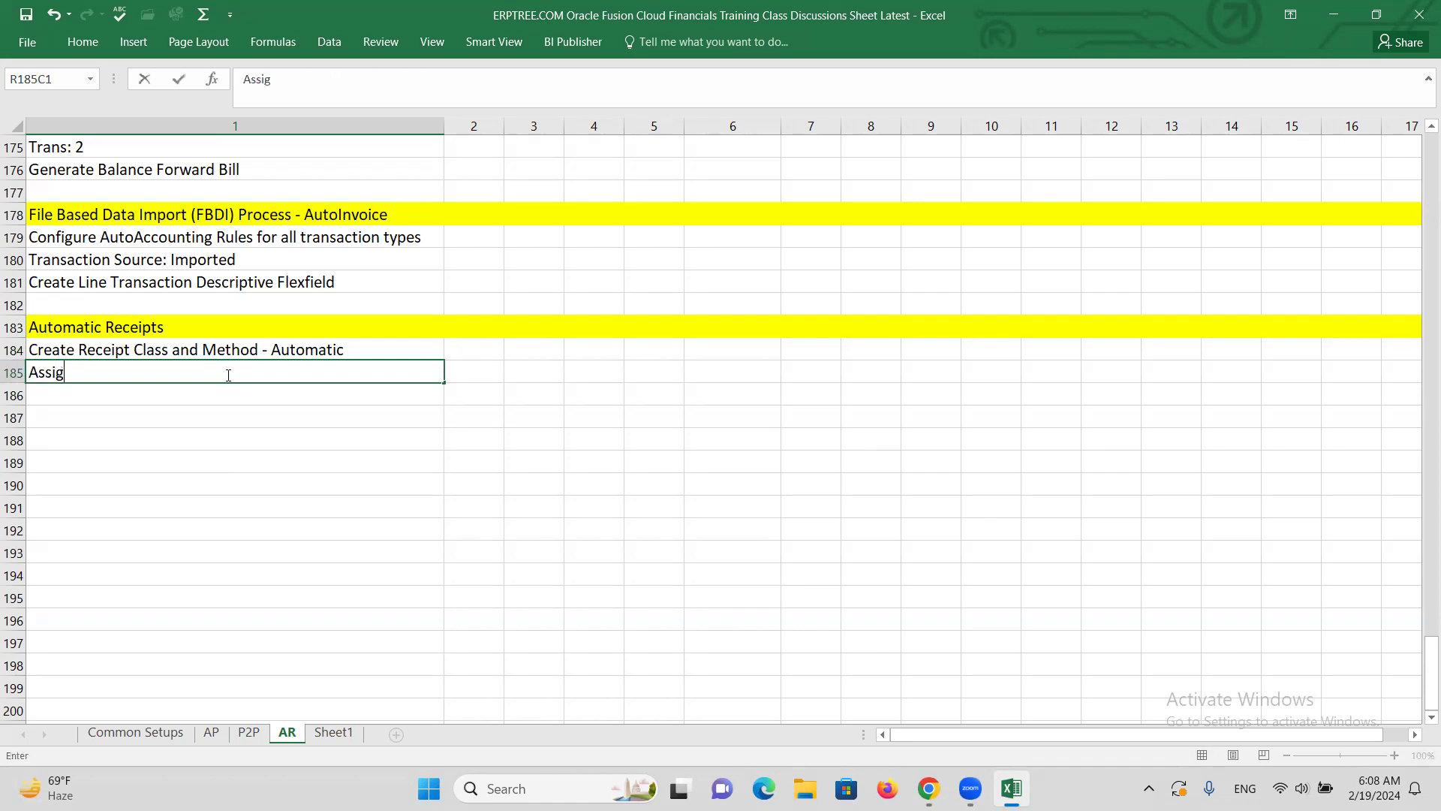
text(n Receipt Met)
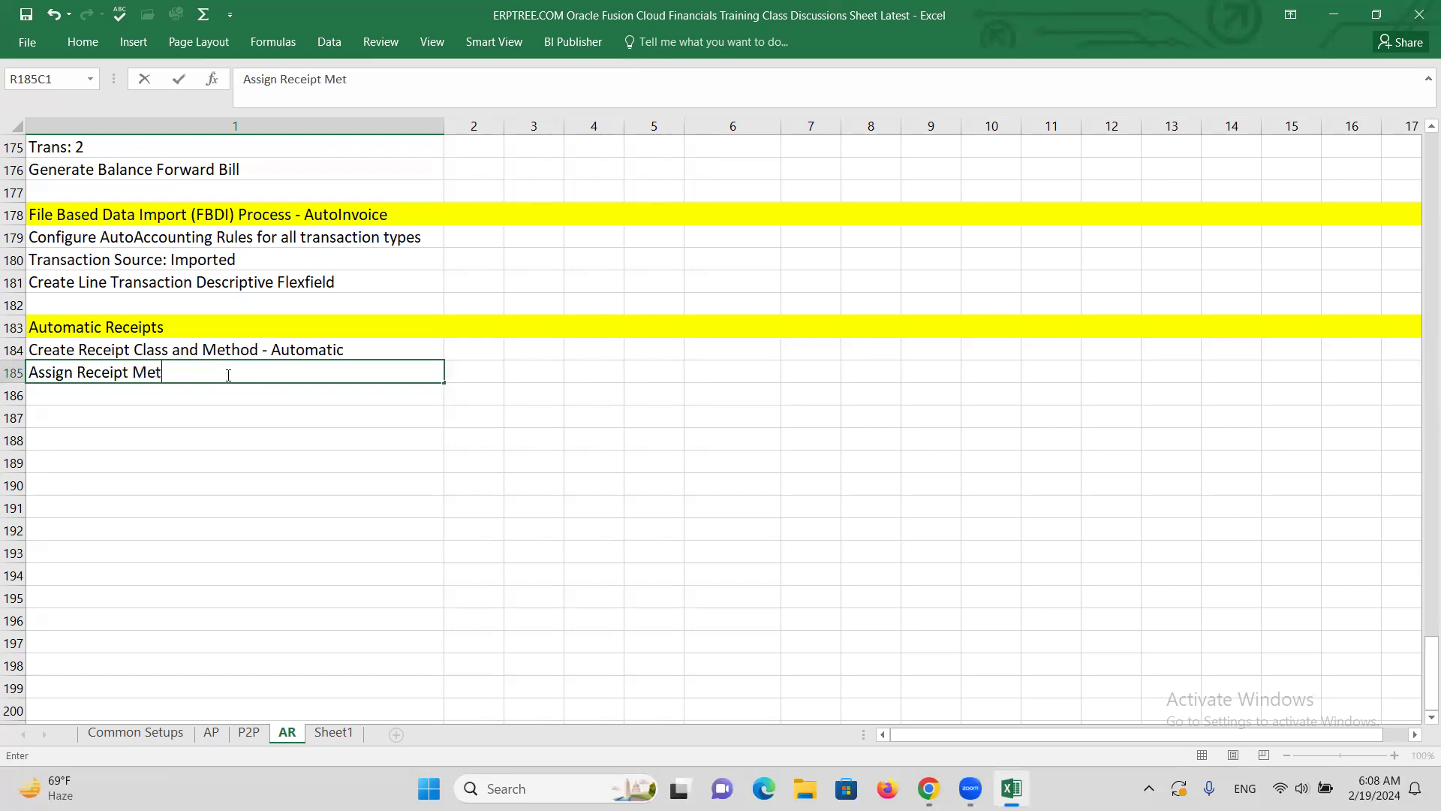
text(hod to Customer, Setup )
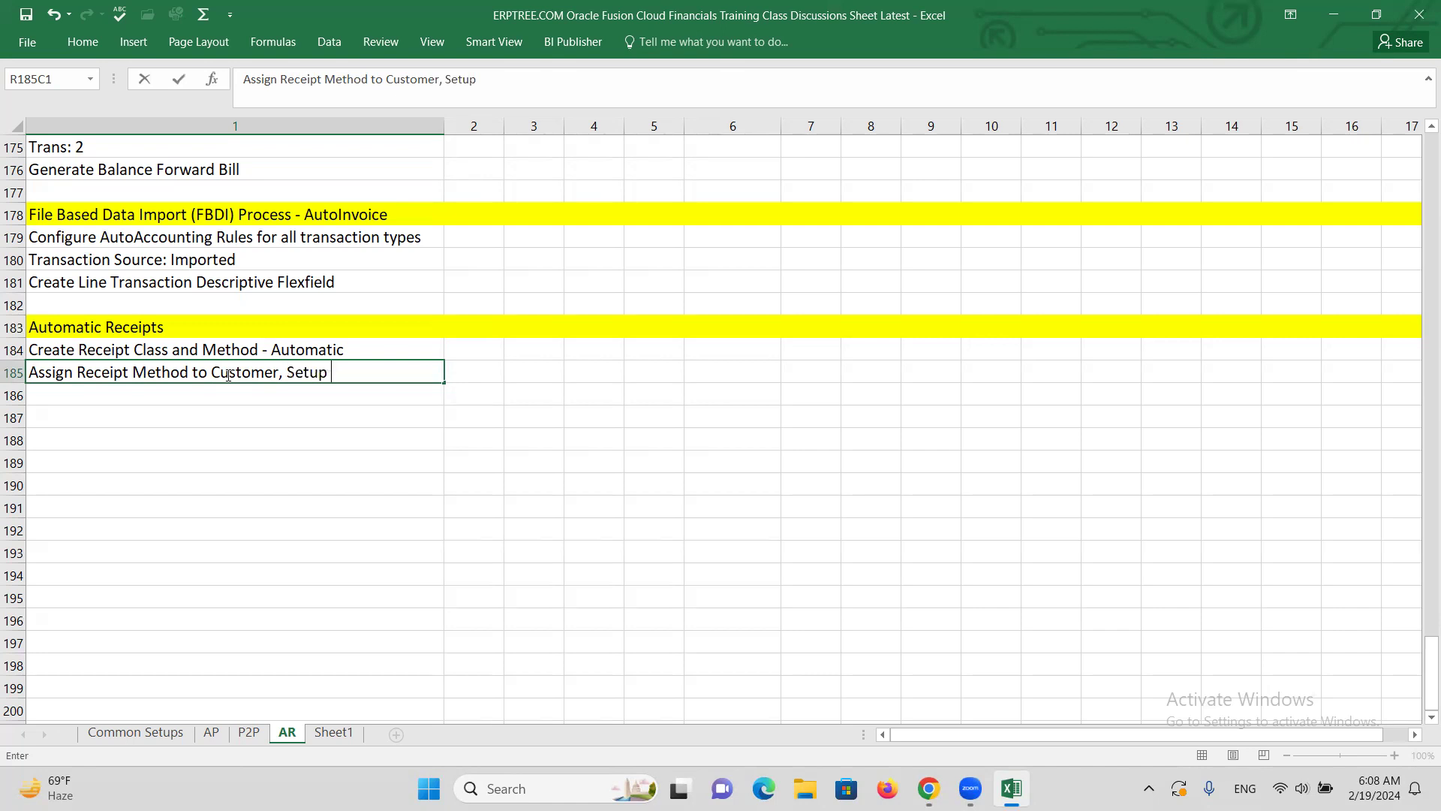
text(Customer Bank)
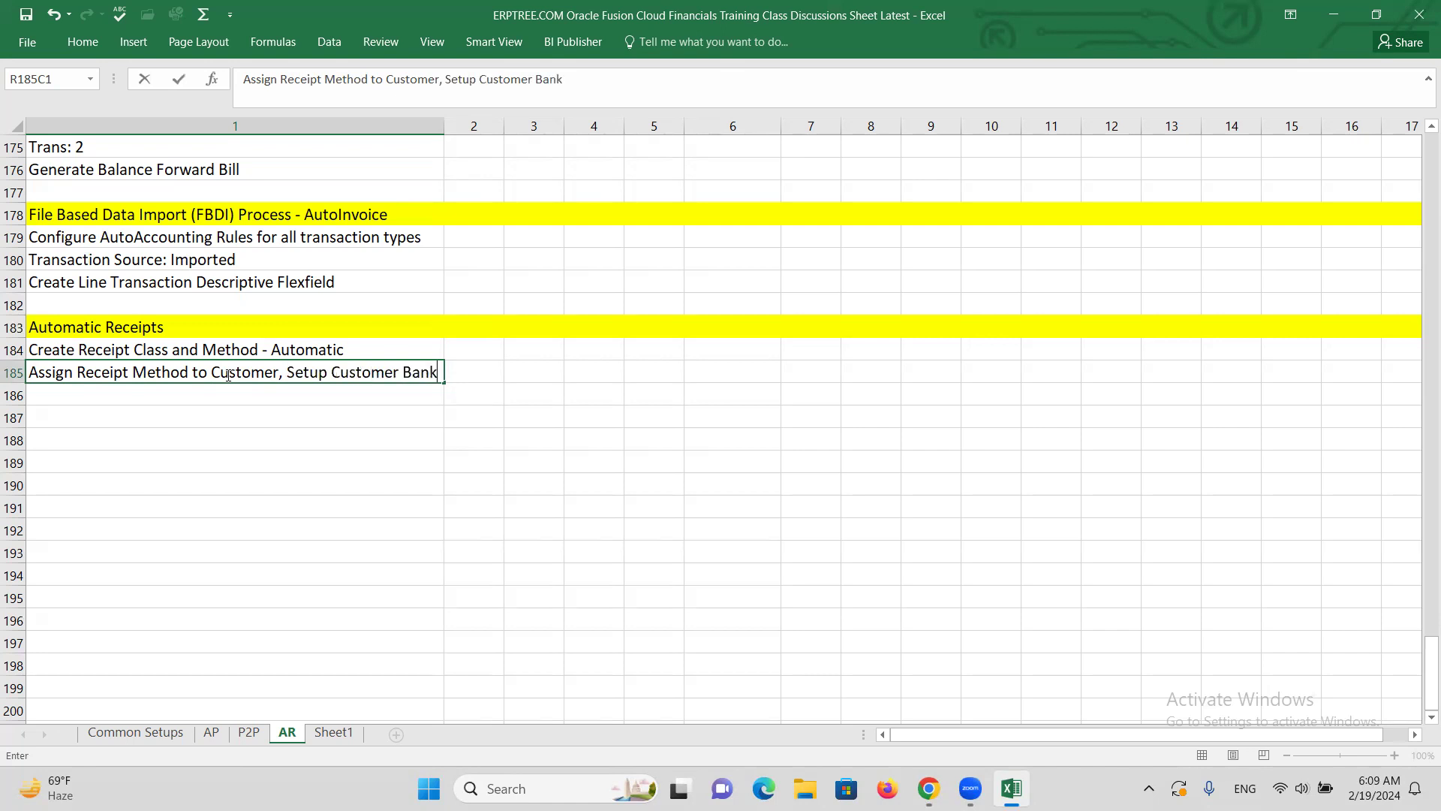
text( Account)
key(Return)
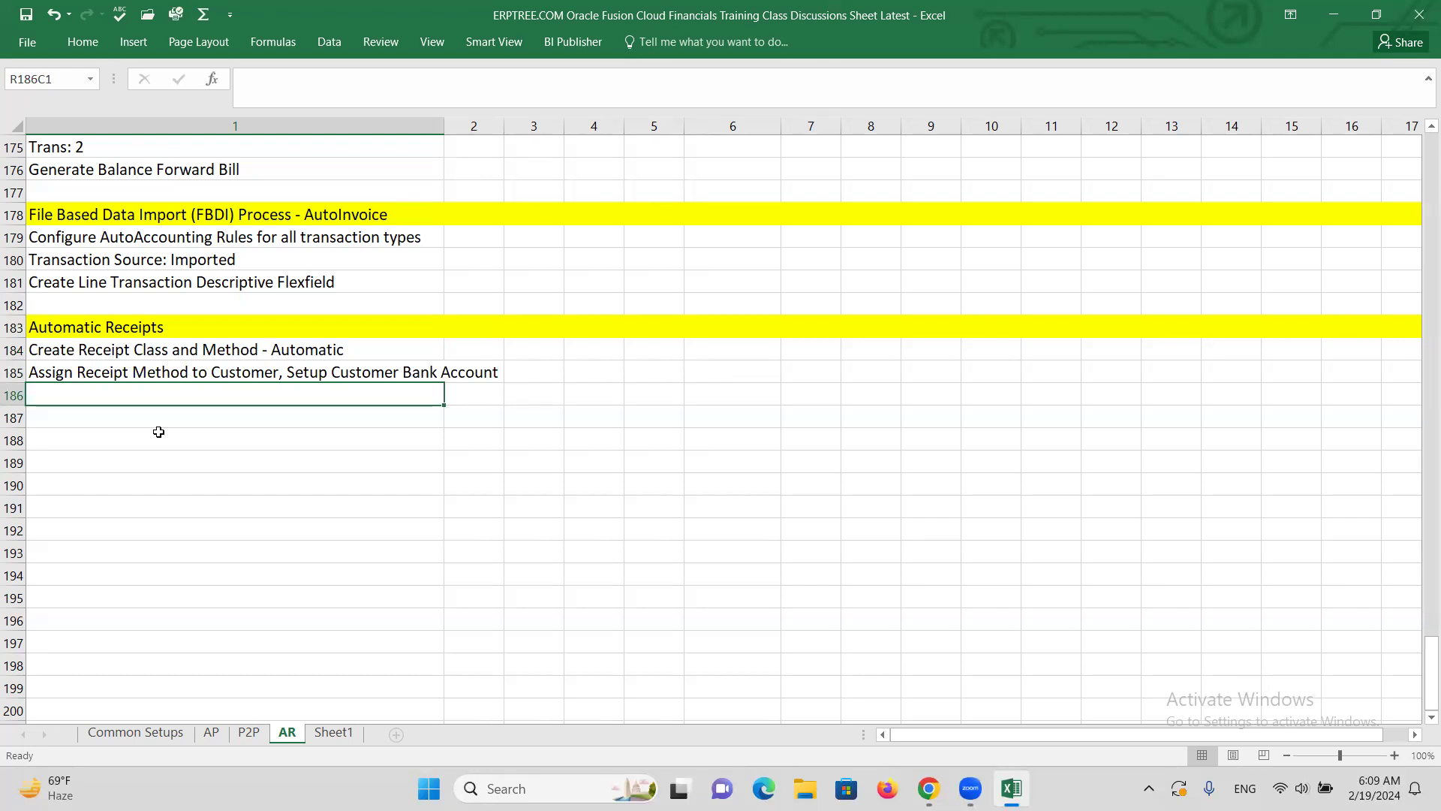
Step: Enter "Add BU in Internal Payees List" in row 186 as the third setup item
text(A)
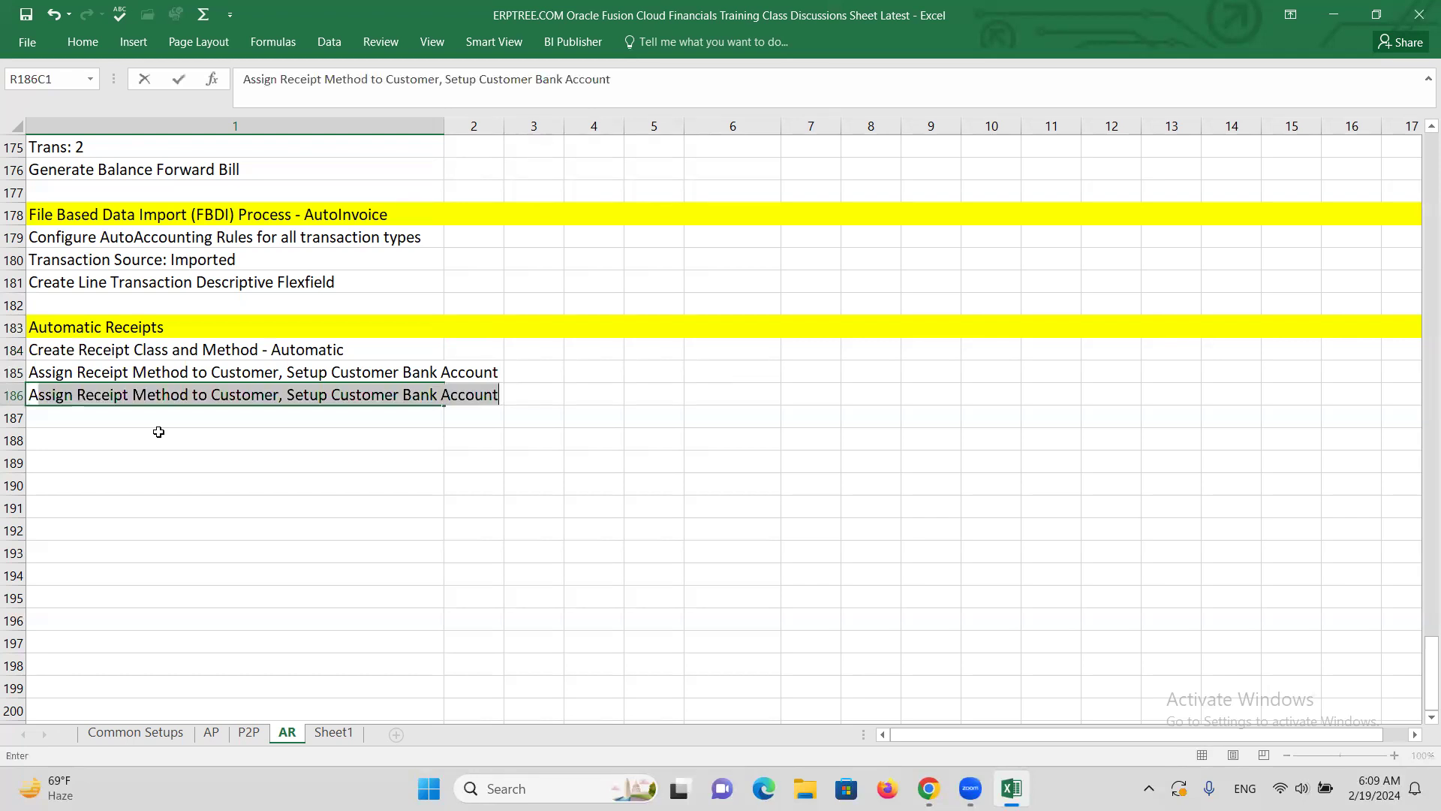
key(BackSpace)
key(BackSpace)
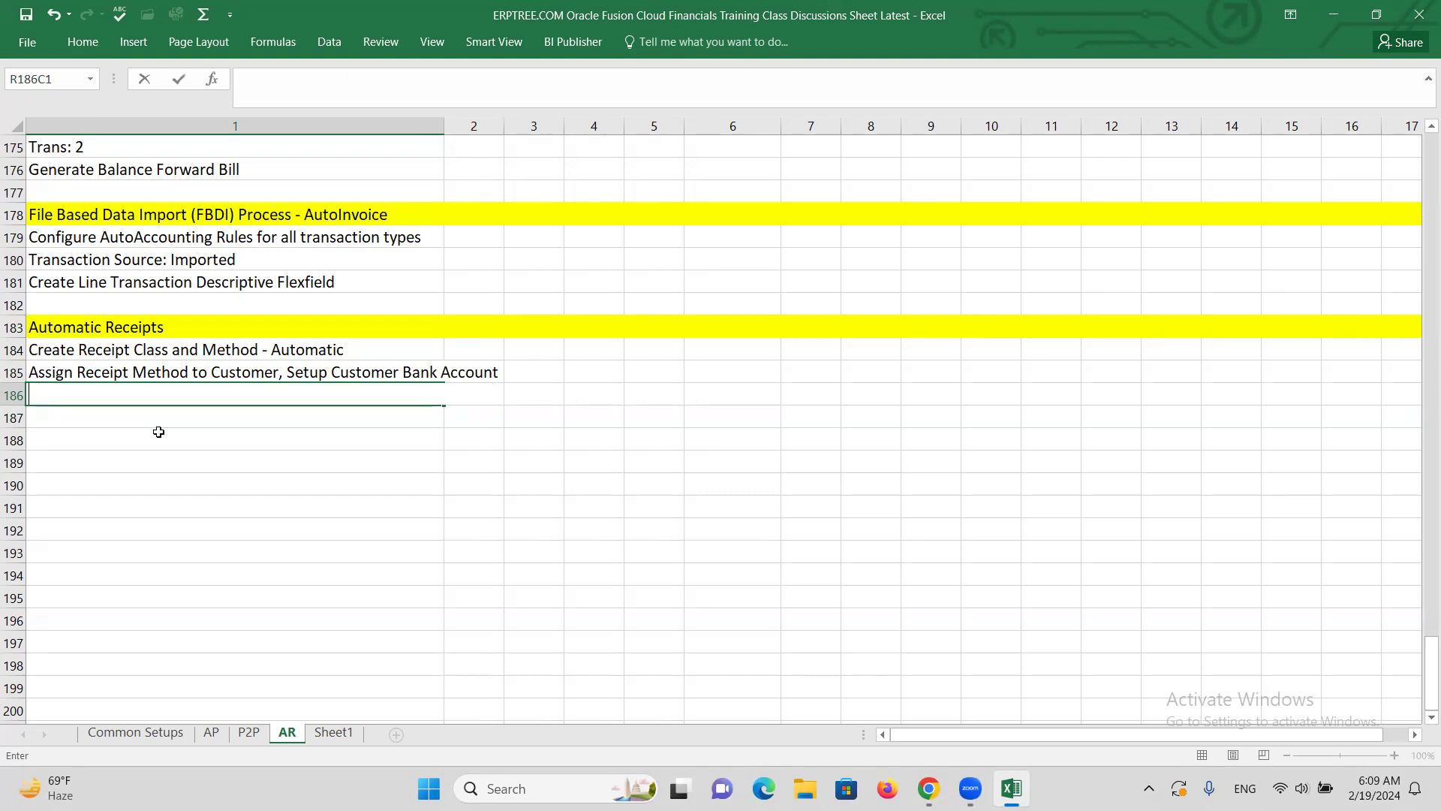
text(Add BU in )
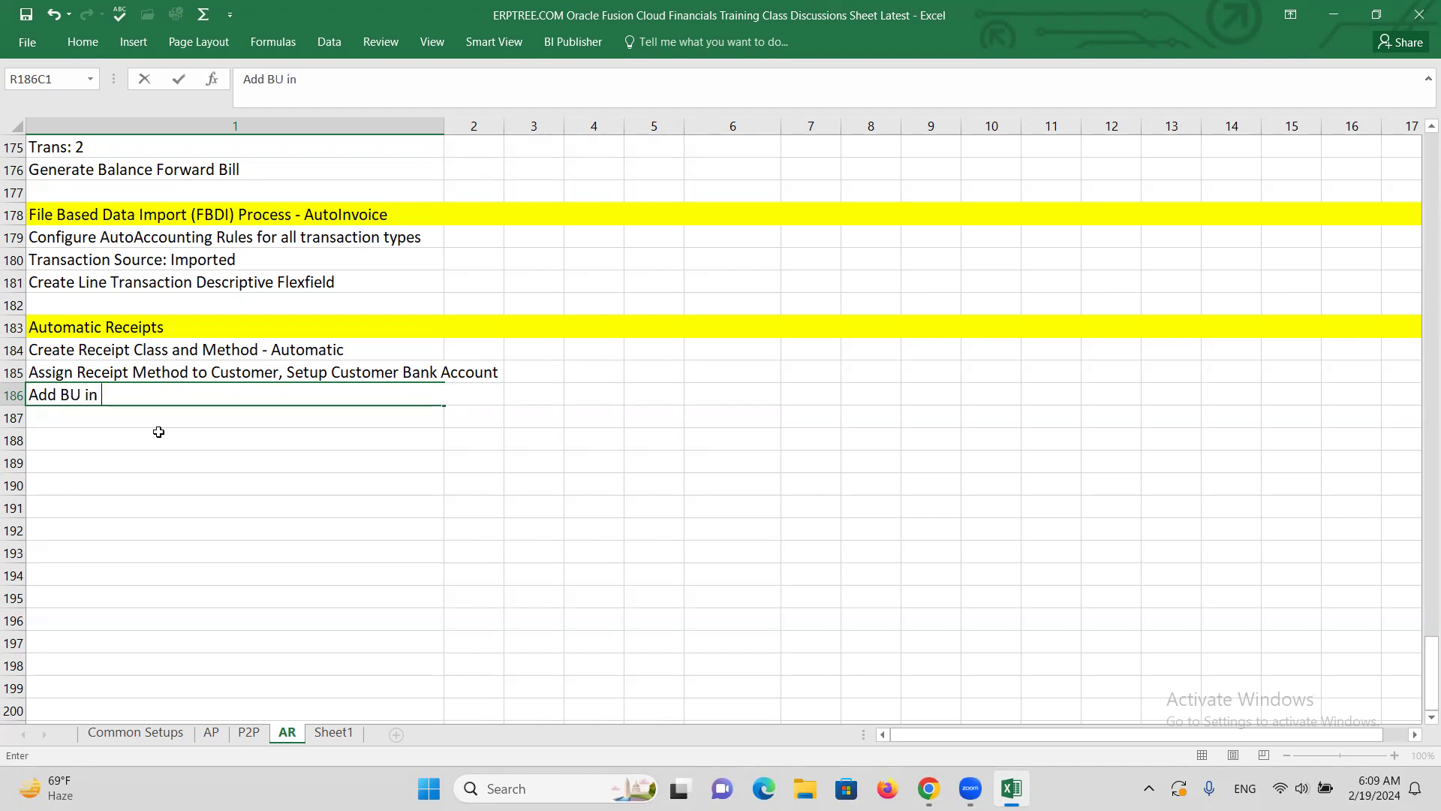
text(Internal Payee)
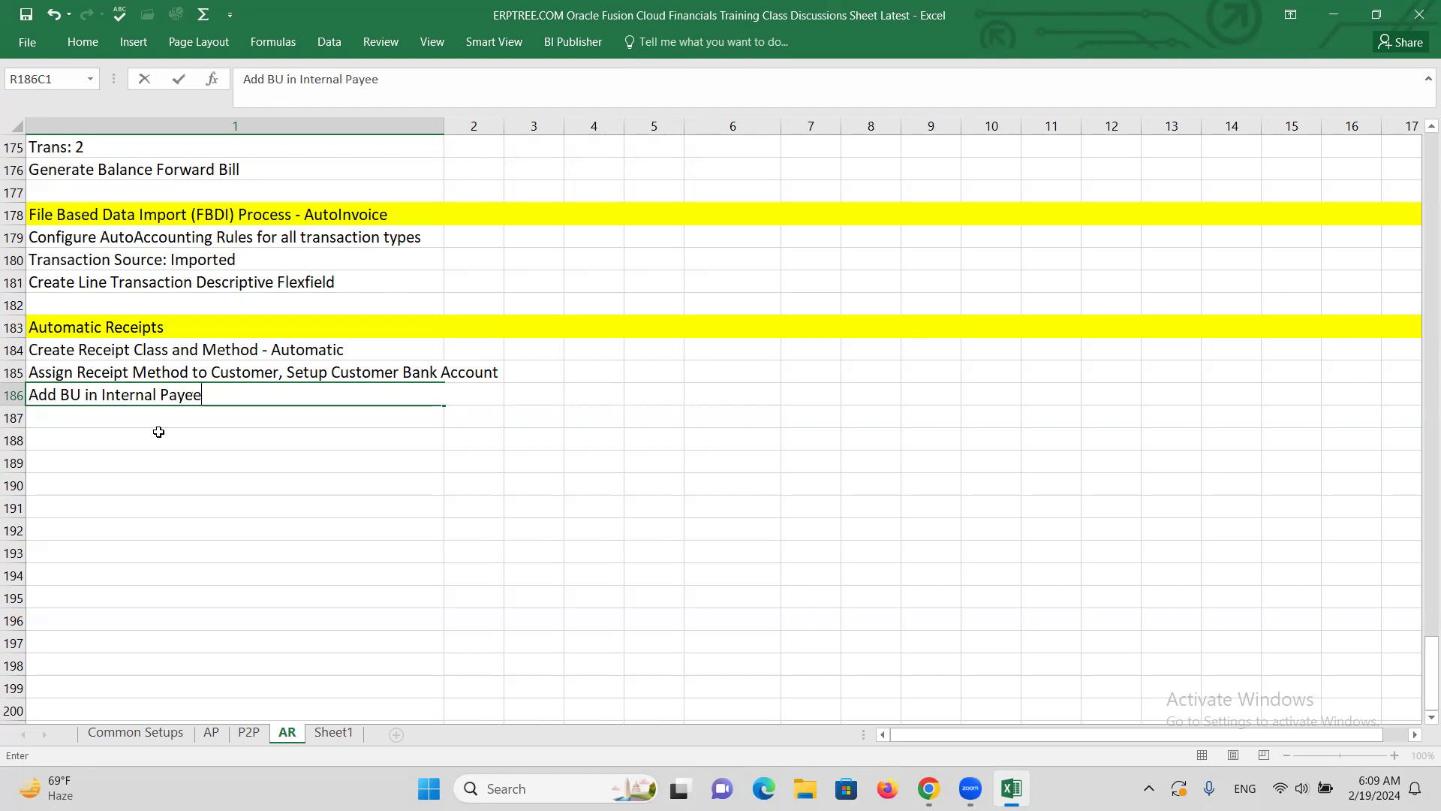
text(s List)
key(Return)
Step: Leave row 187 blank and enter "Create Transactions" in row 188 and "Generate Automatic Receipts" in row 189
click(158, 431)
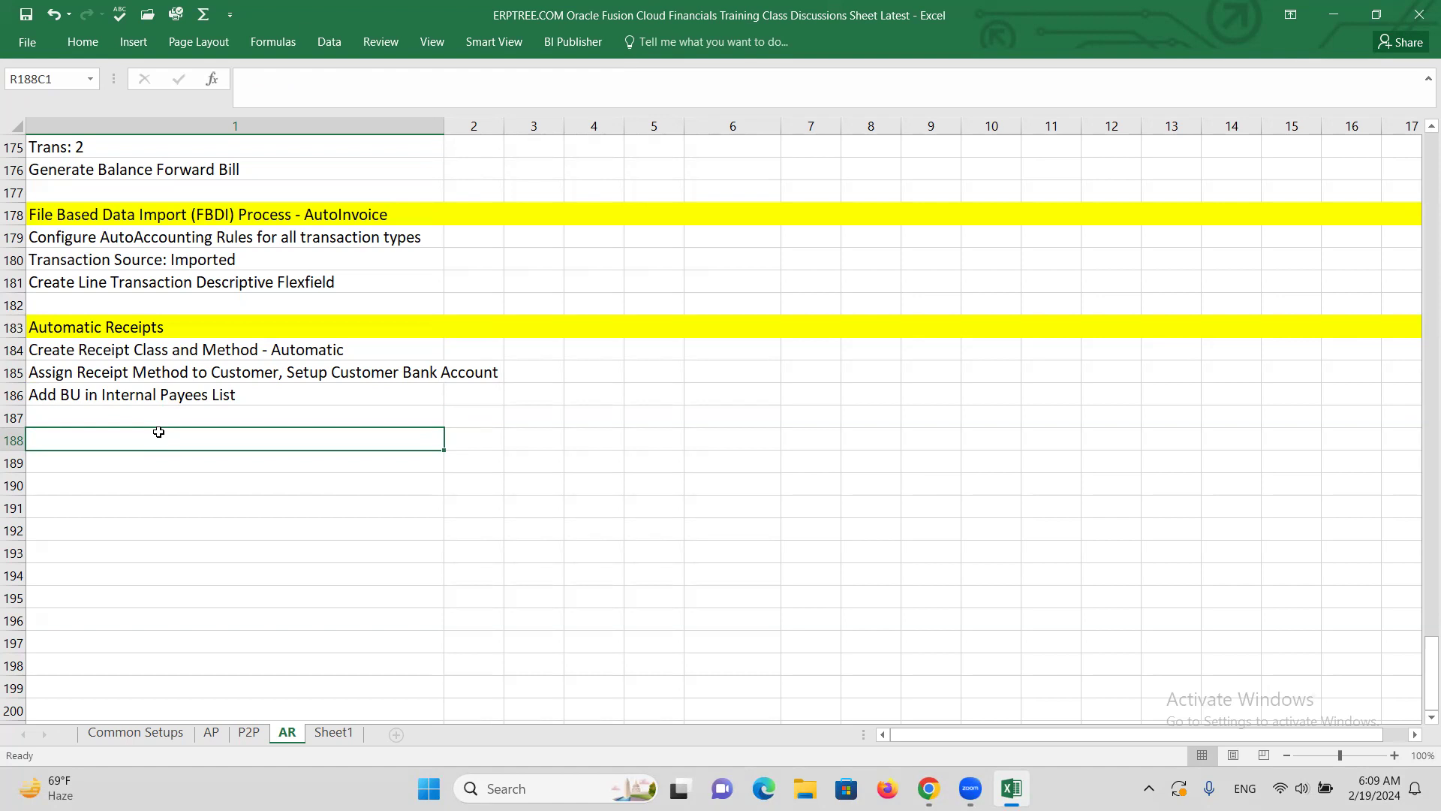
text(Create)
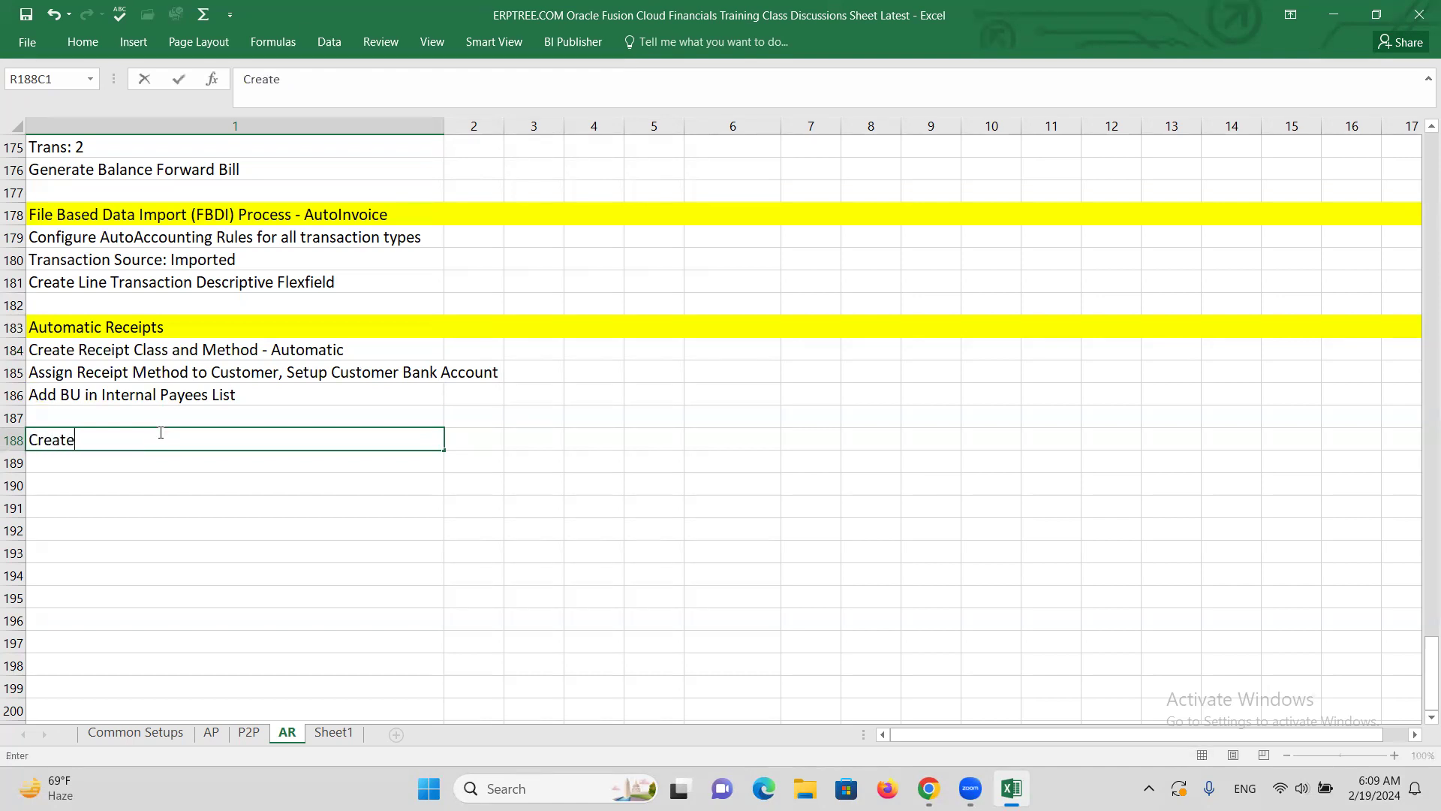
text( Transactions)
key(Return)
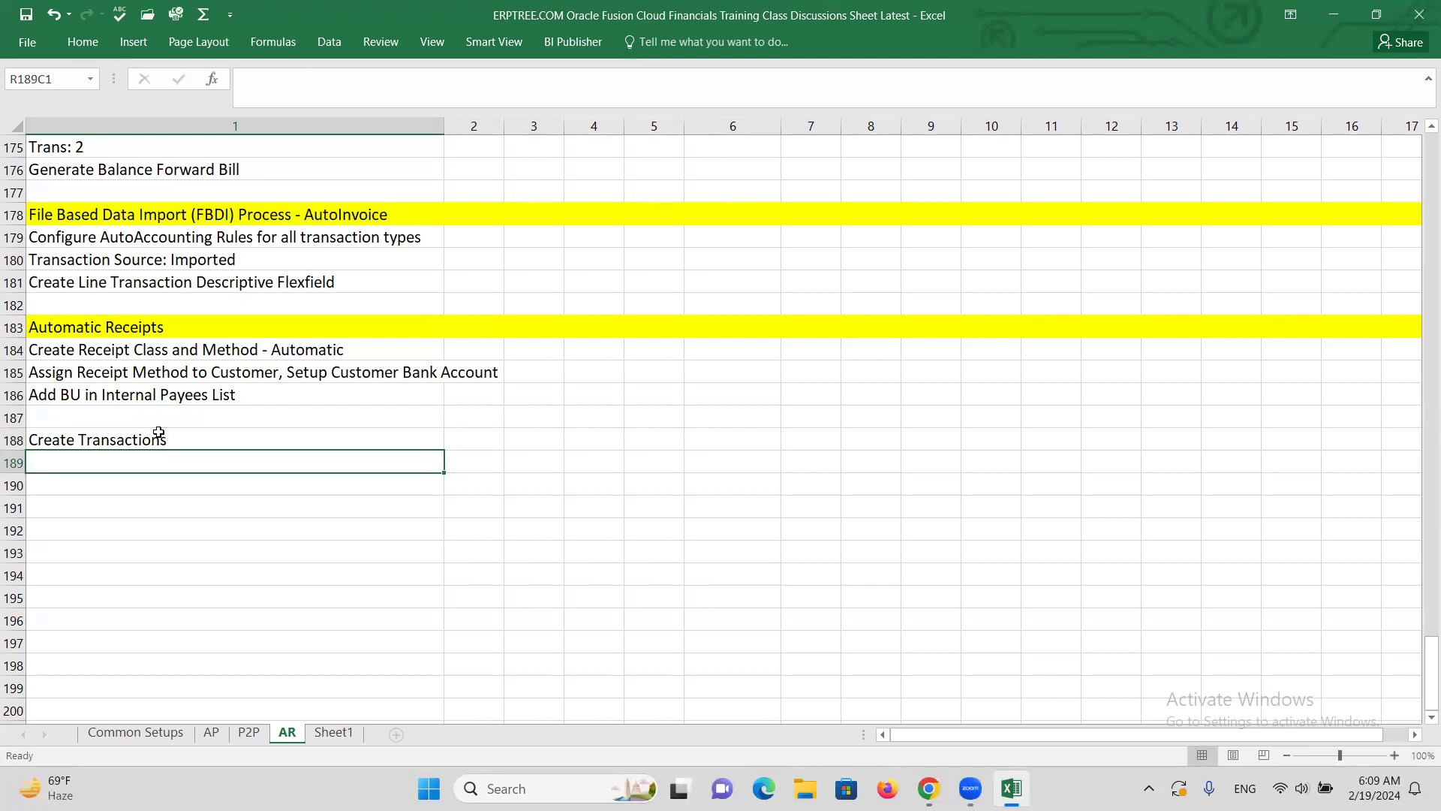
text(Ge)
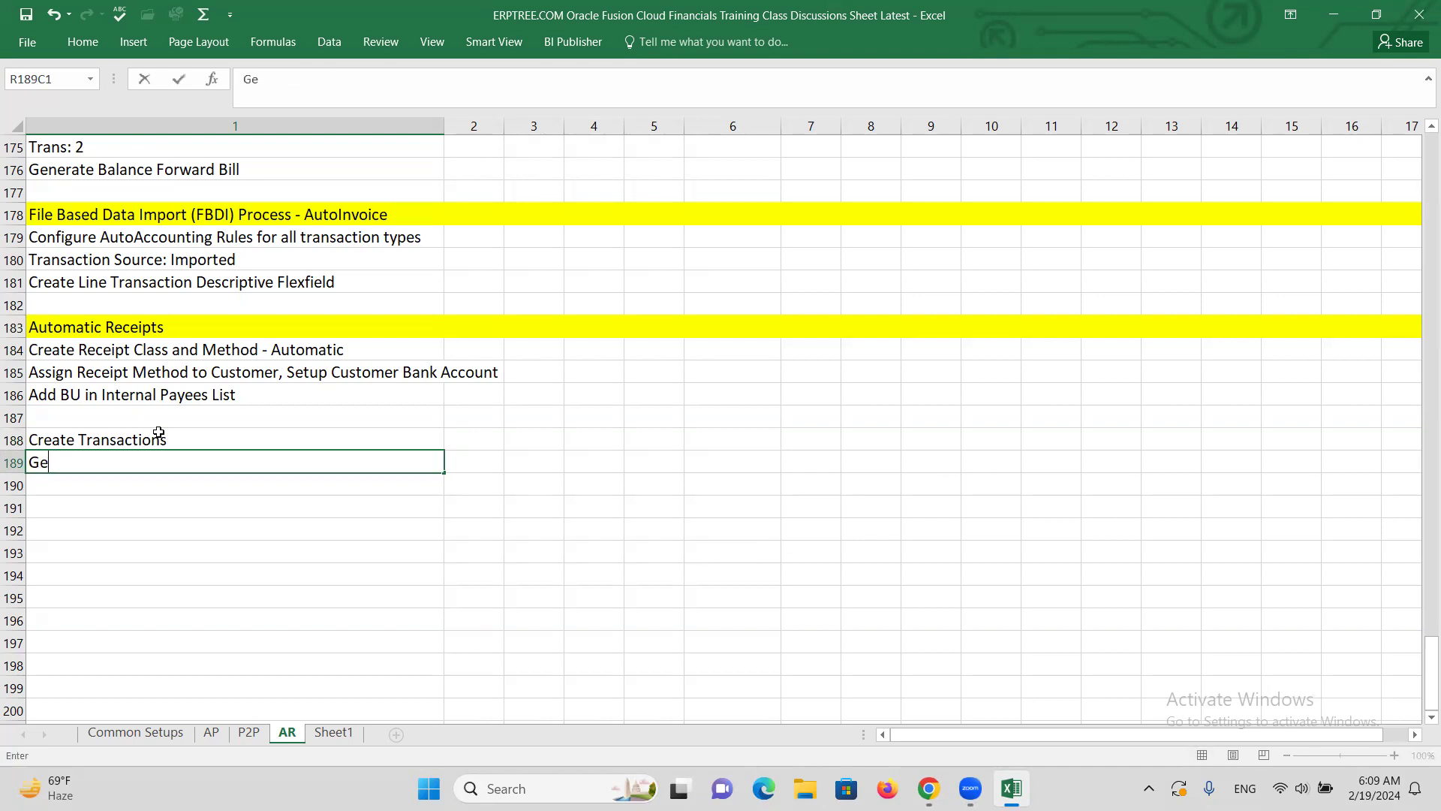
text(nerate Automatic)
text(Receipts)
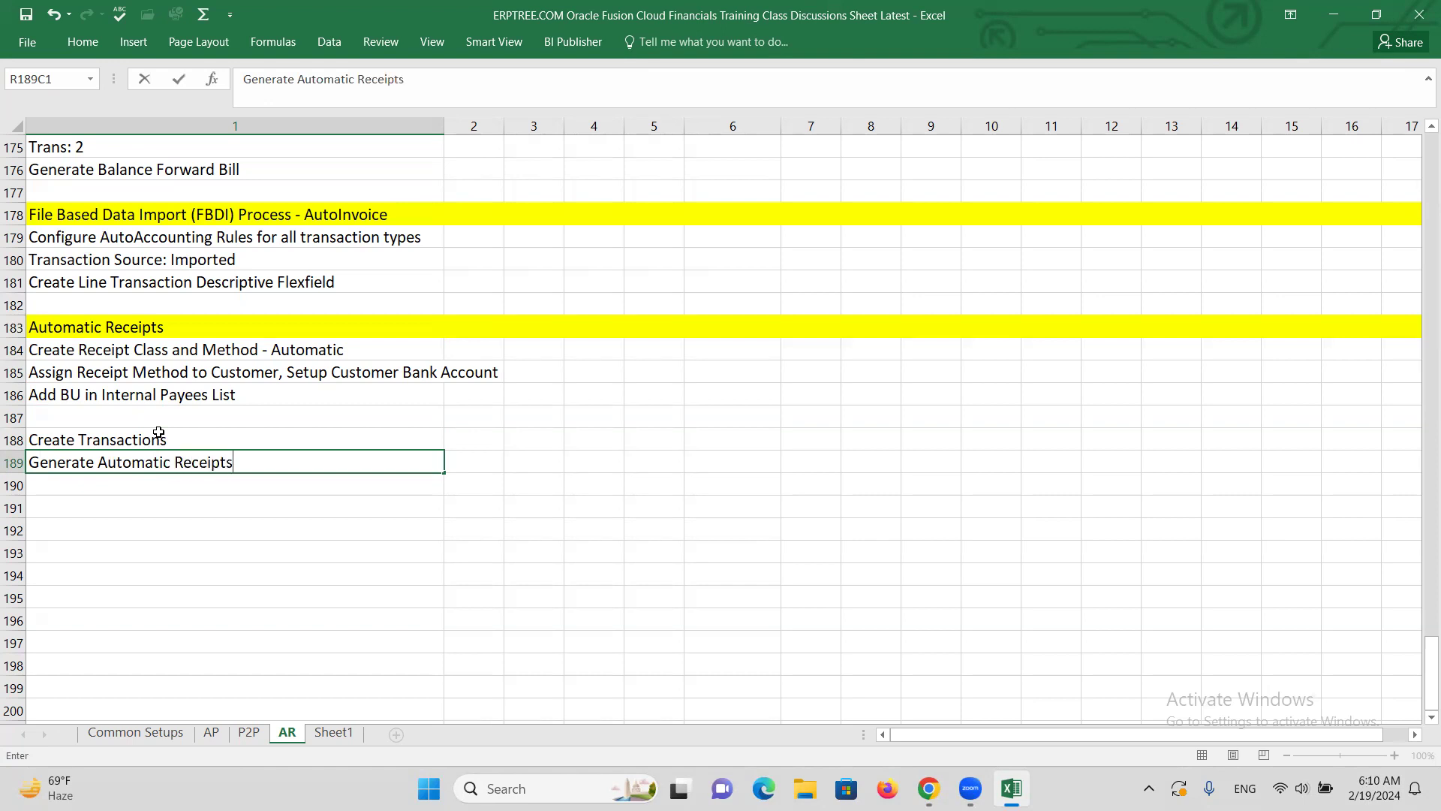
key(ctrl+Return)
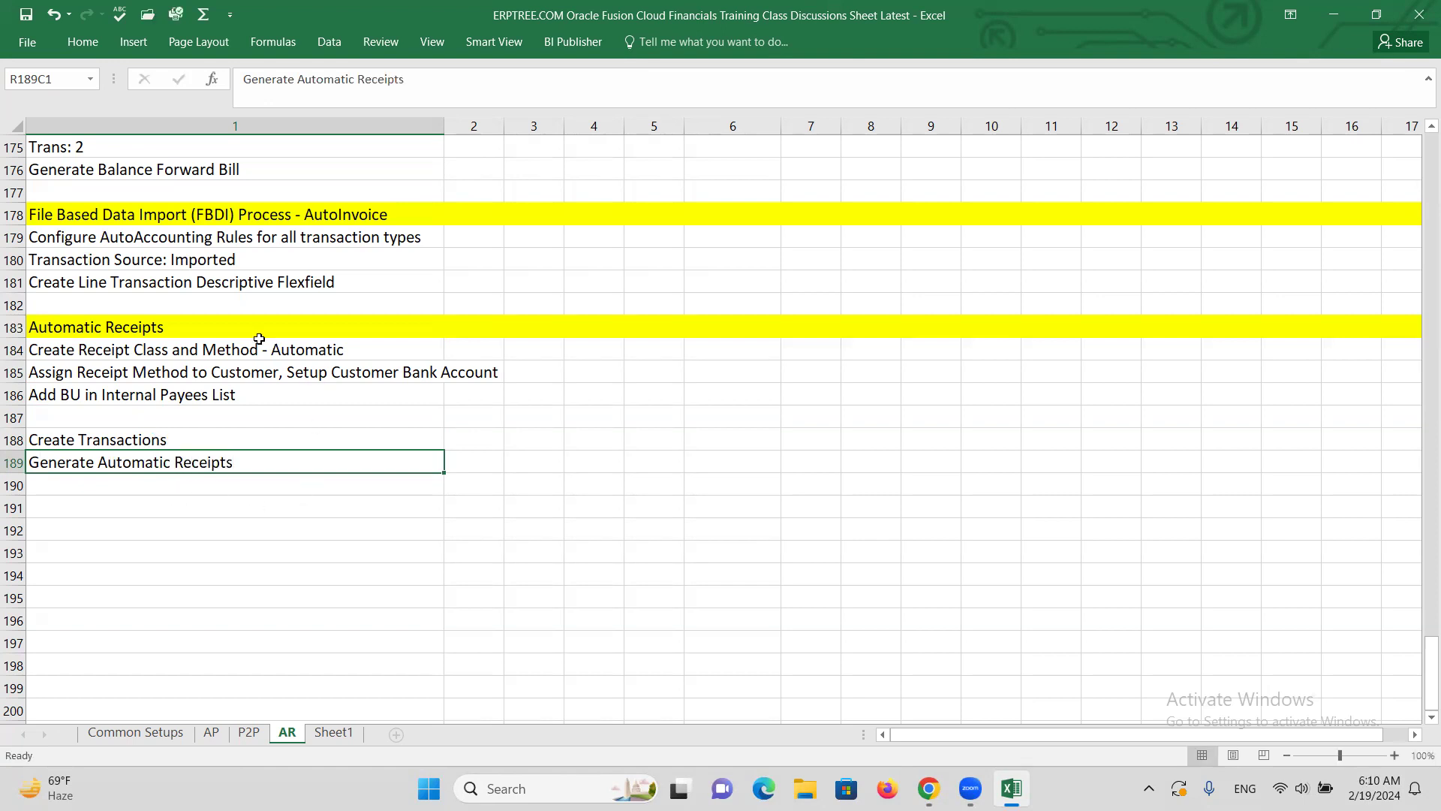
click(259, 349)
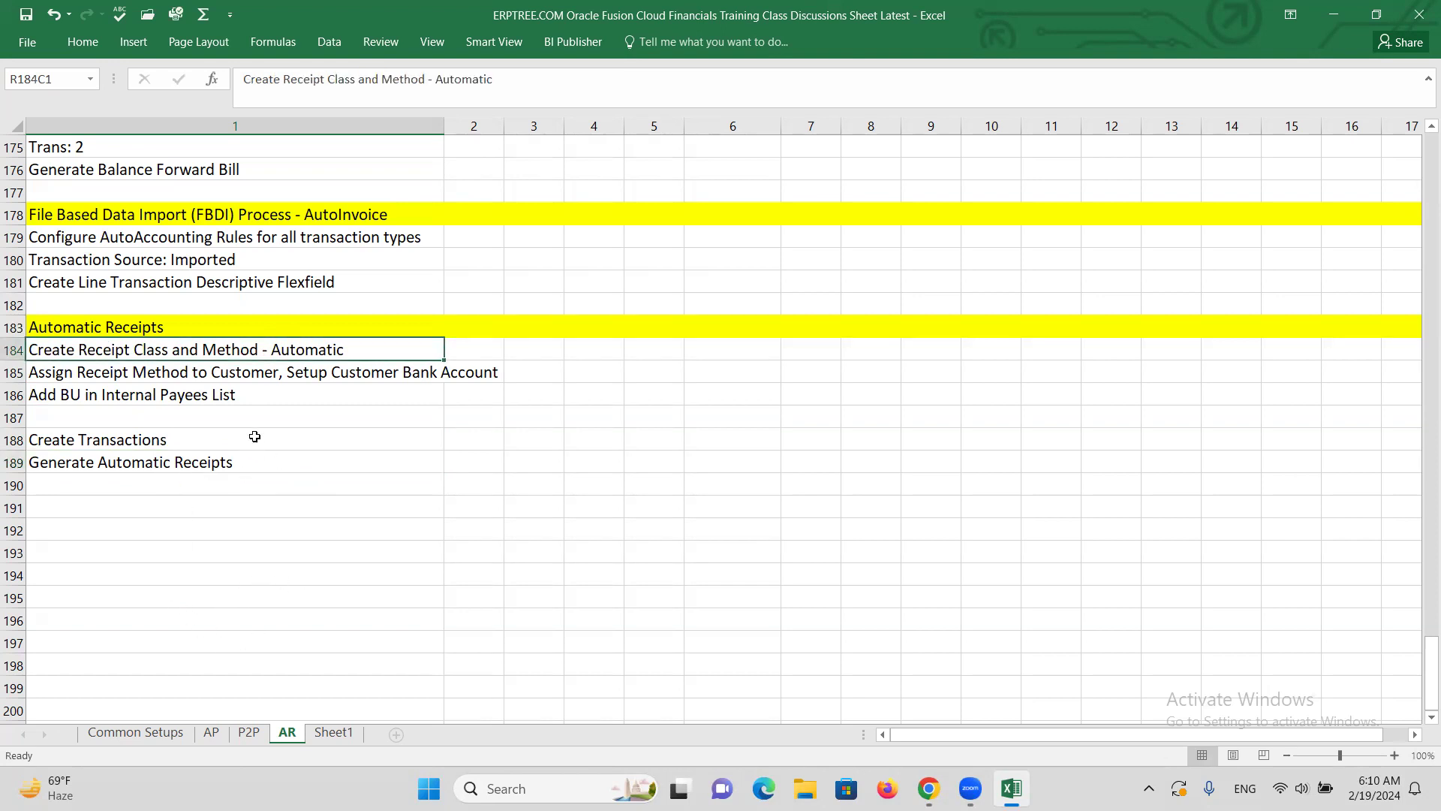
Step: Switch to Oracle Fusion Cloud Applications in Chrome and open the Setup and Maintenance work area for Financials
key(alt+Tab)
key(alt+Tab)
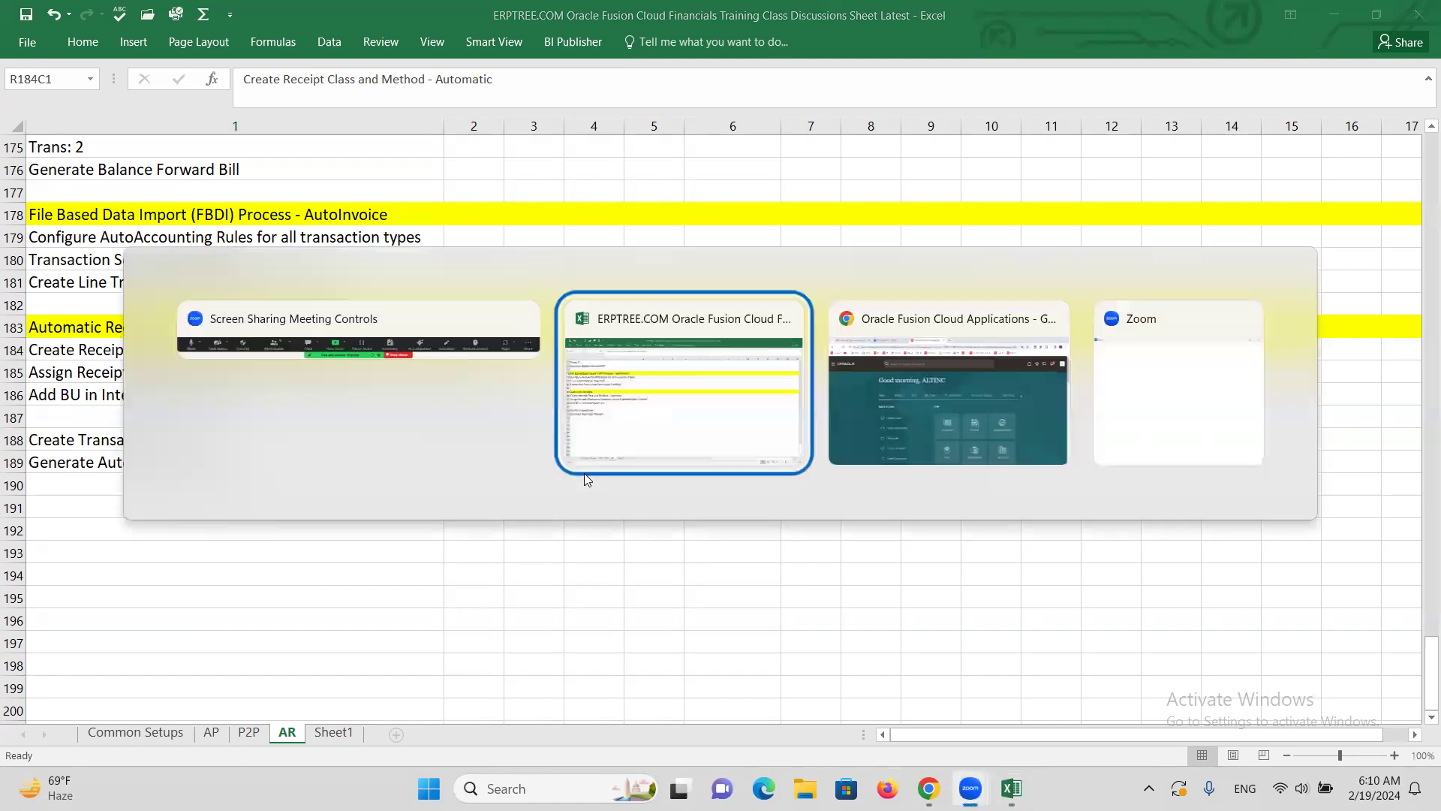
click(1397, 167)
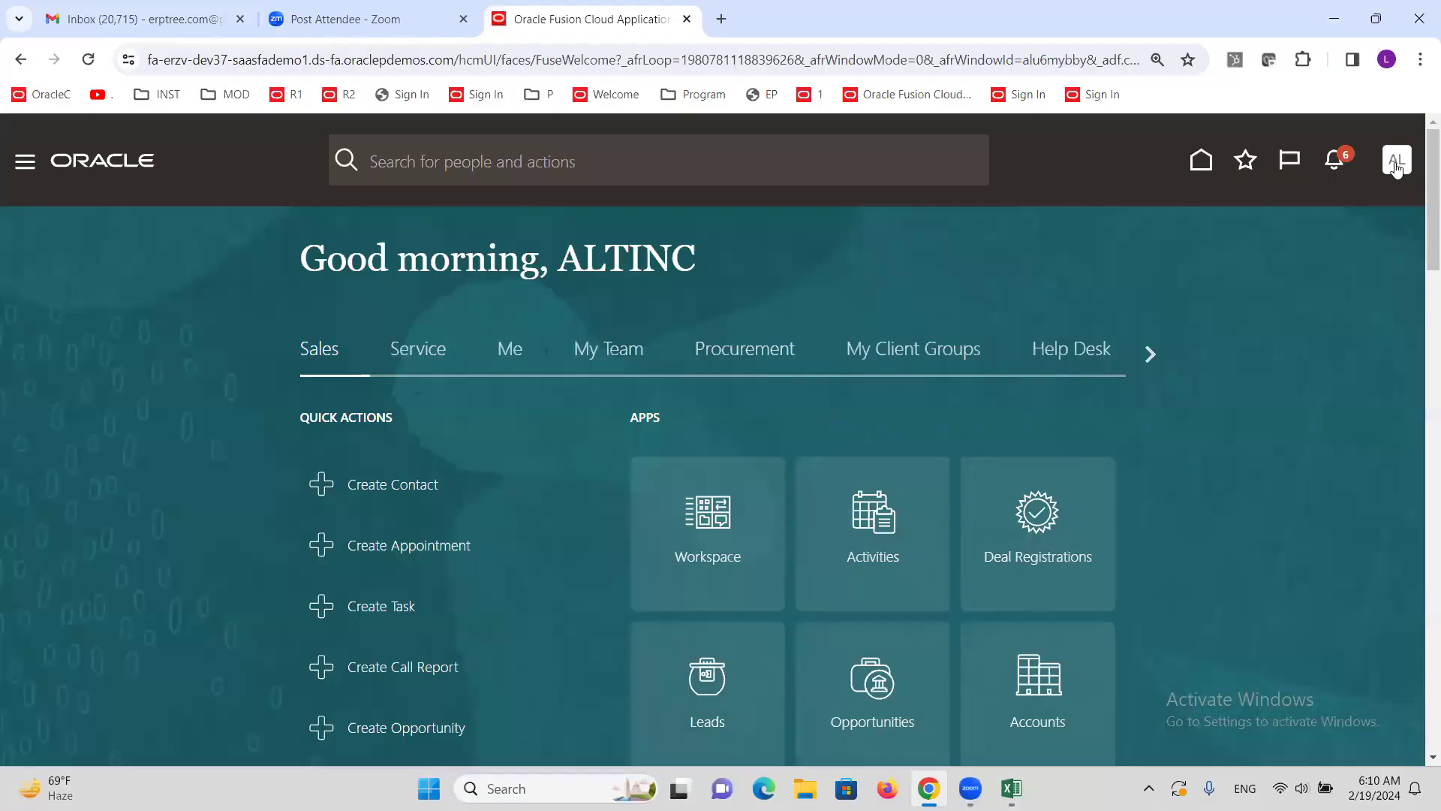
click(1042, 473)
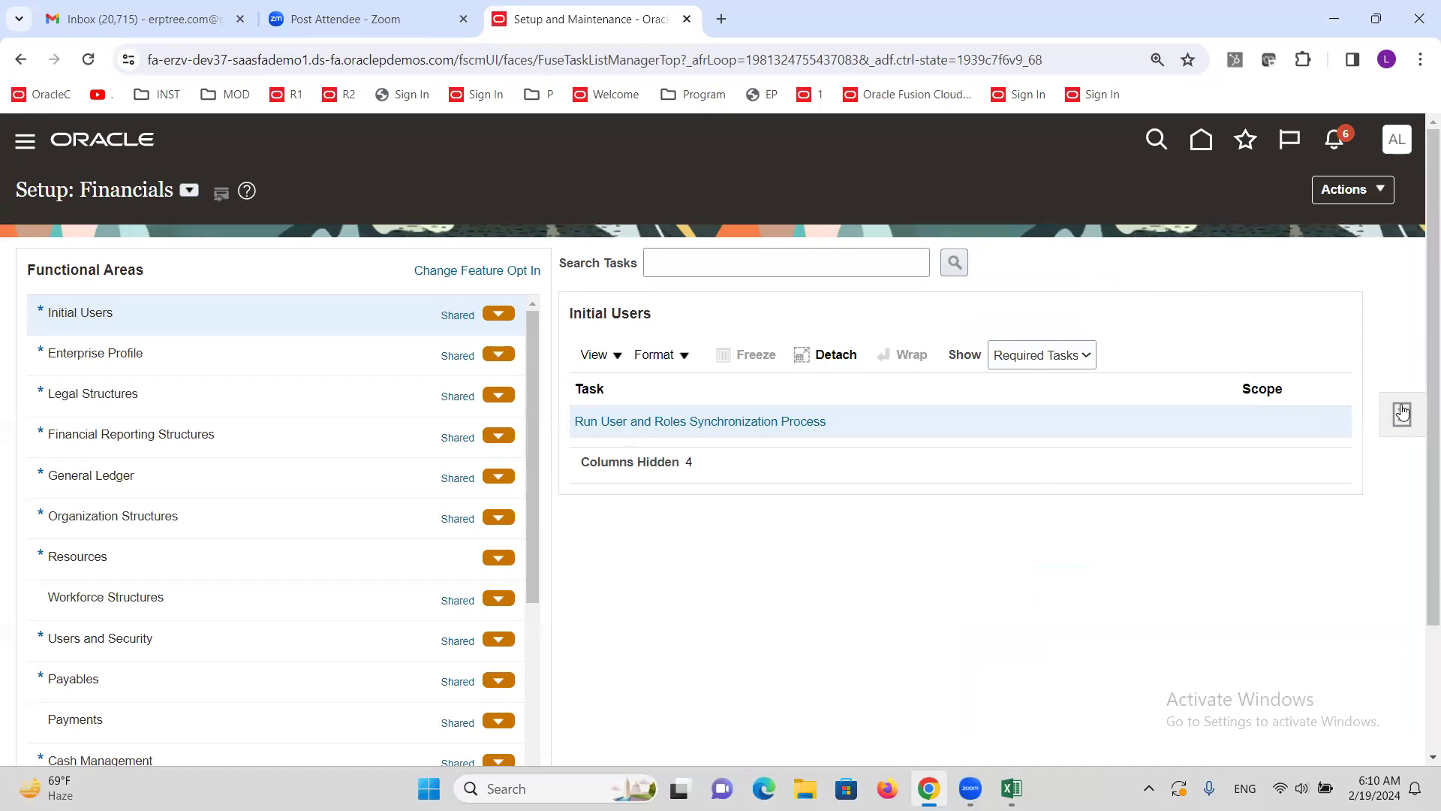
Step: Search the setup tasks for "receipt class", open Manage Receipt Classes and Methods, and start a new receipt class
click(738, 270)
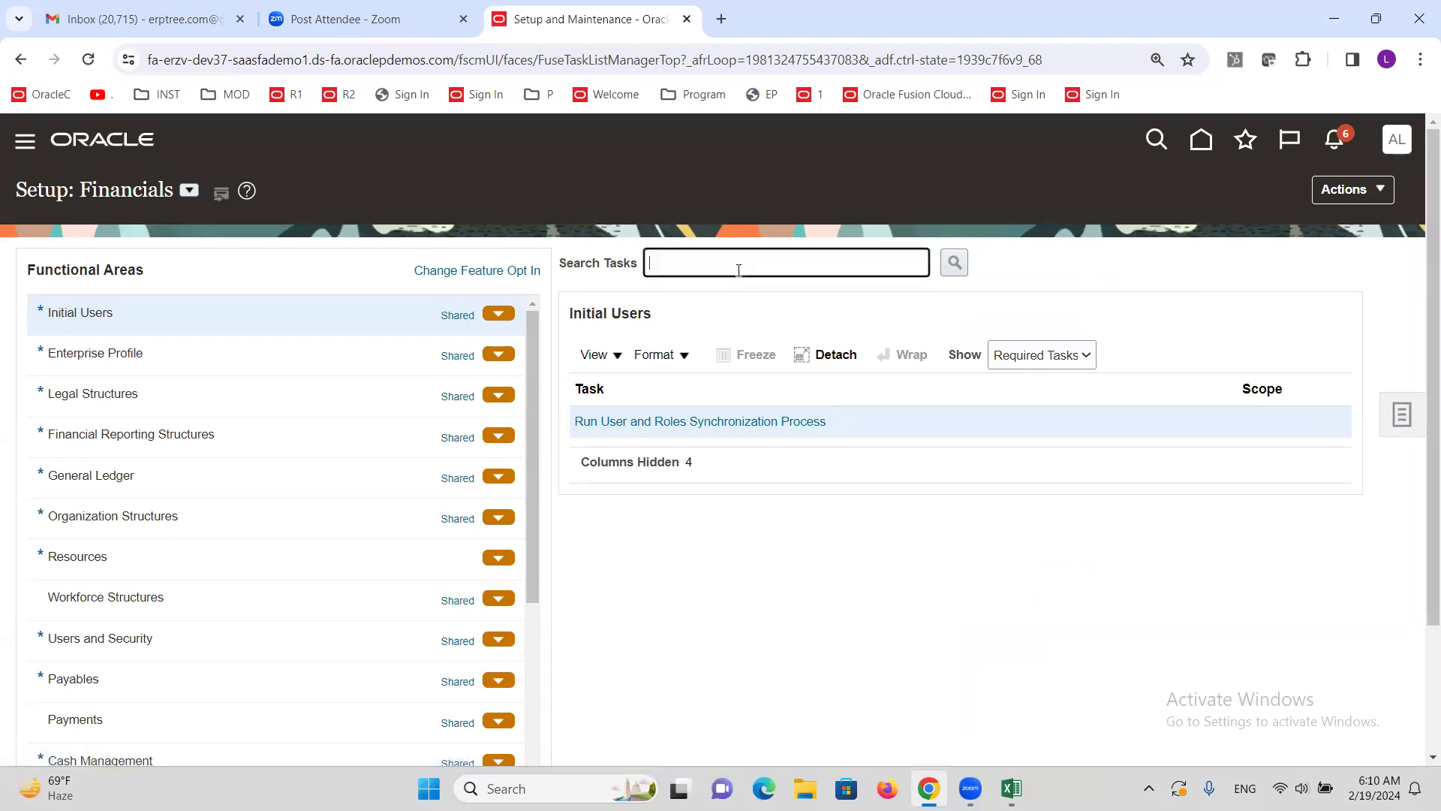
text(receipt class)
key(Return)
click(695, 440)
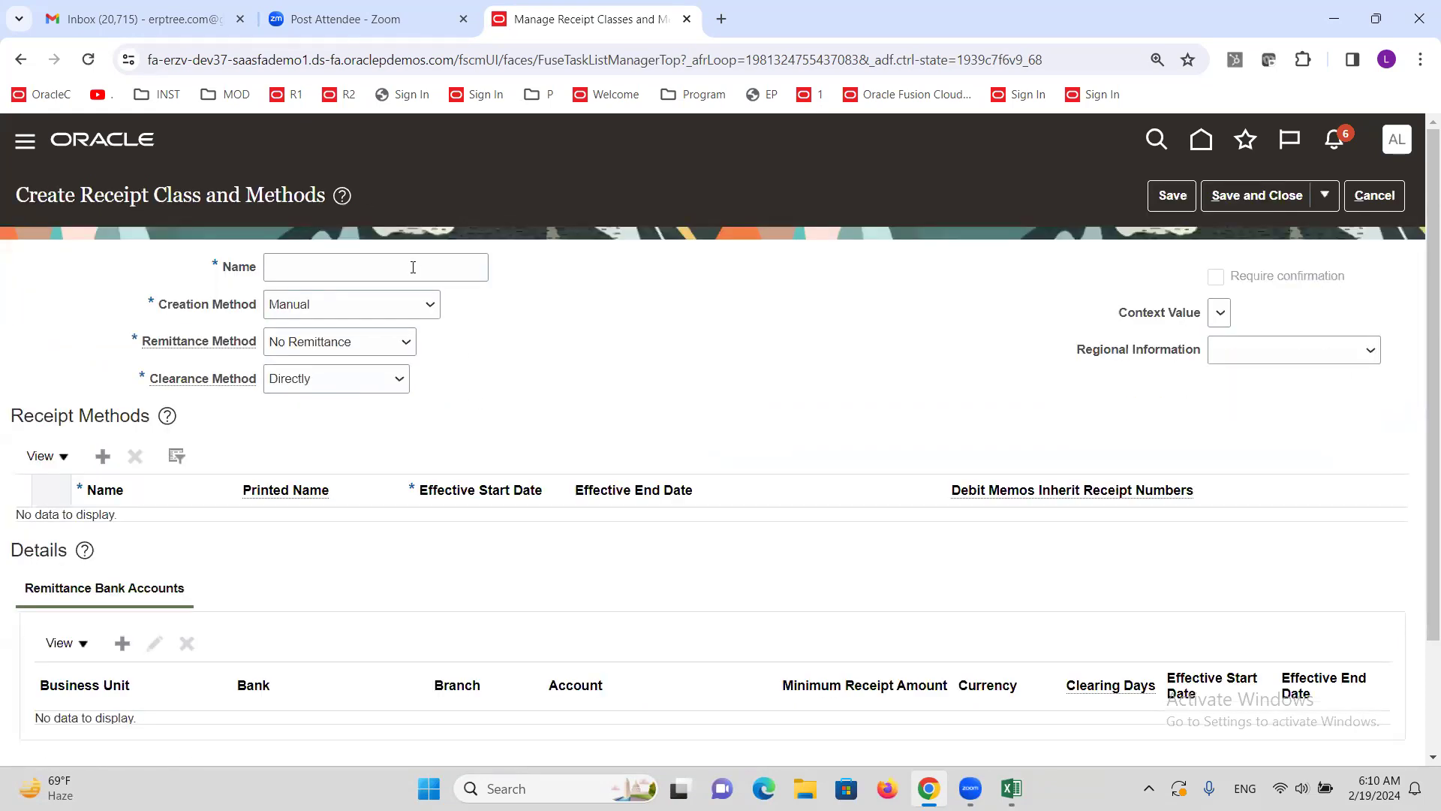
click(412, 266)
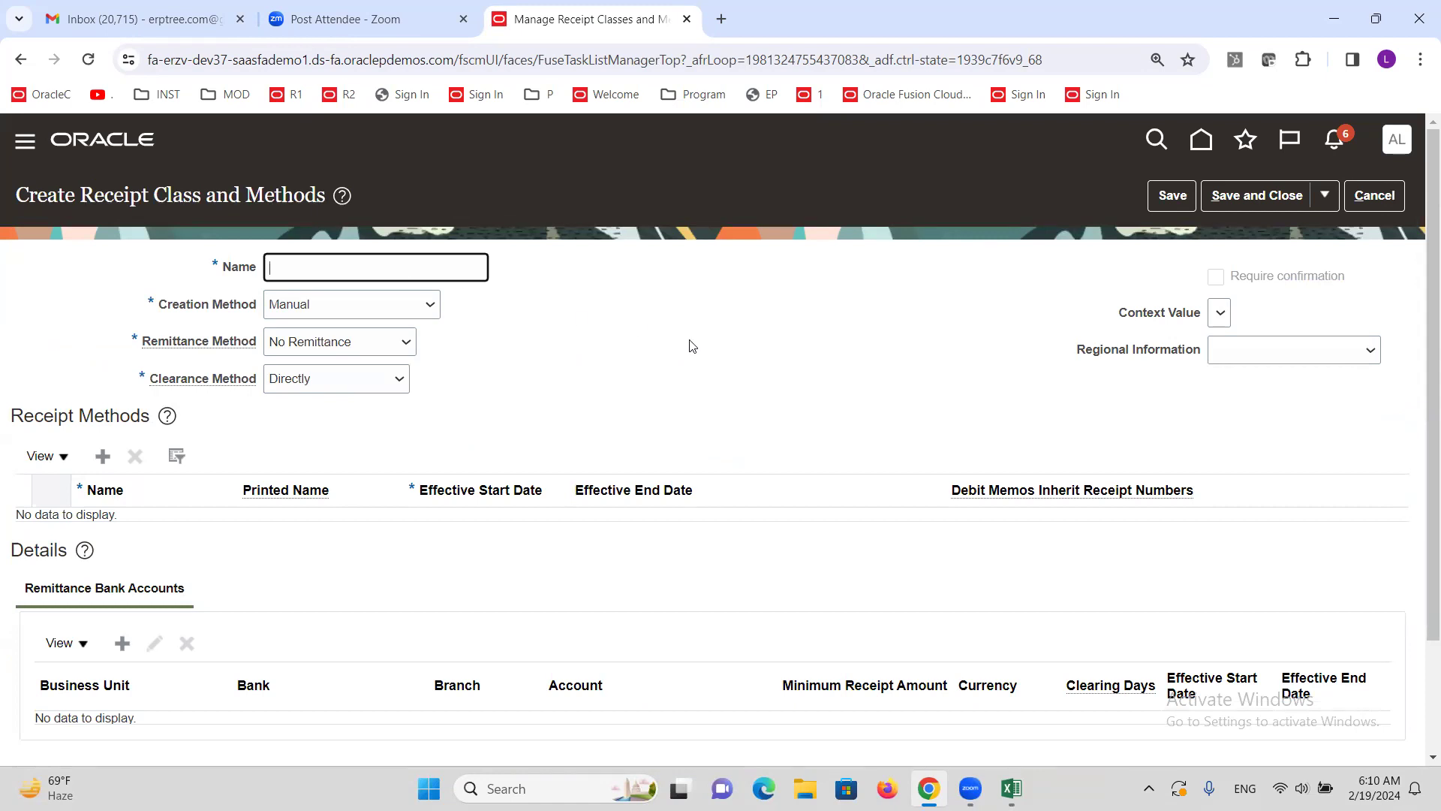
Step: Name the receipt class ALTINC Automatic and set its creation method to Automatic, with Standard remittance and By Matching clearance
text(ALTINC Automatic)
click(421, 314)
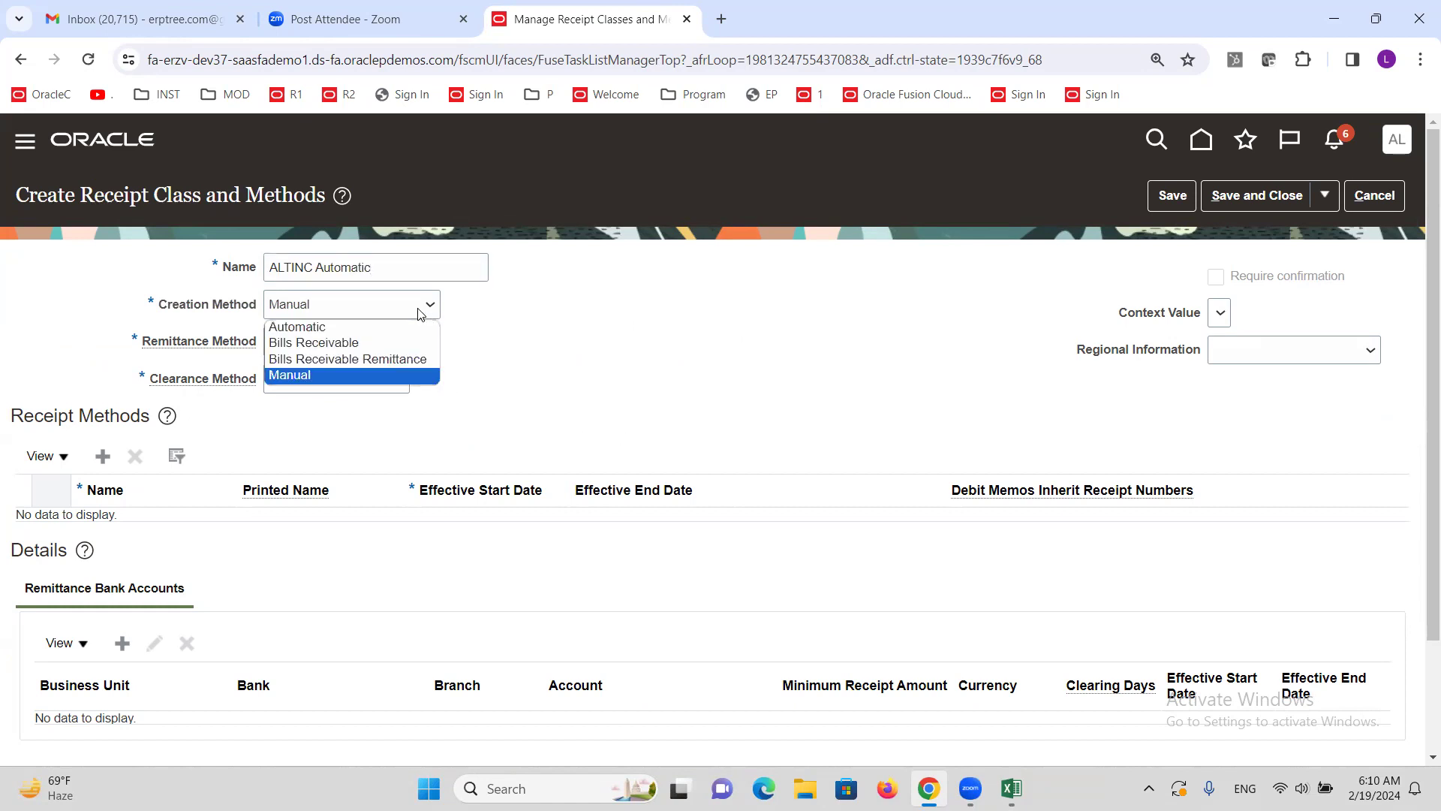
click(377, 322)
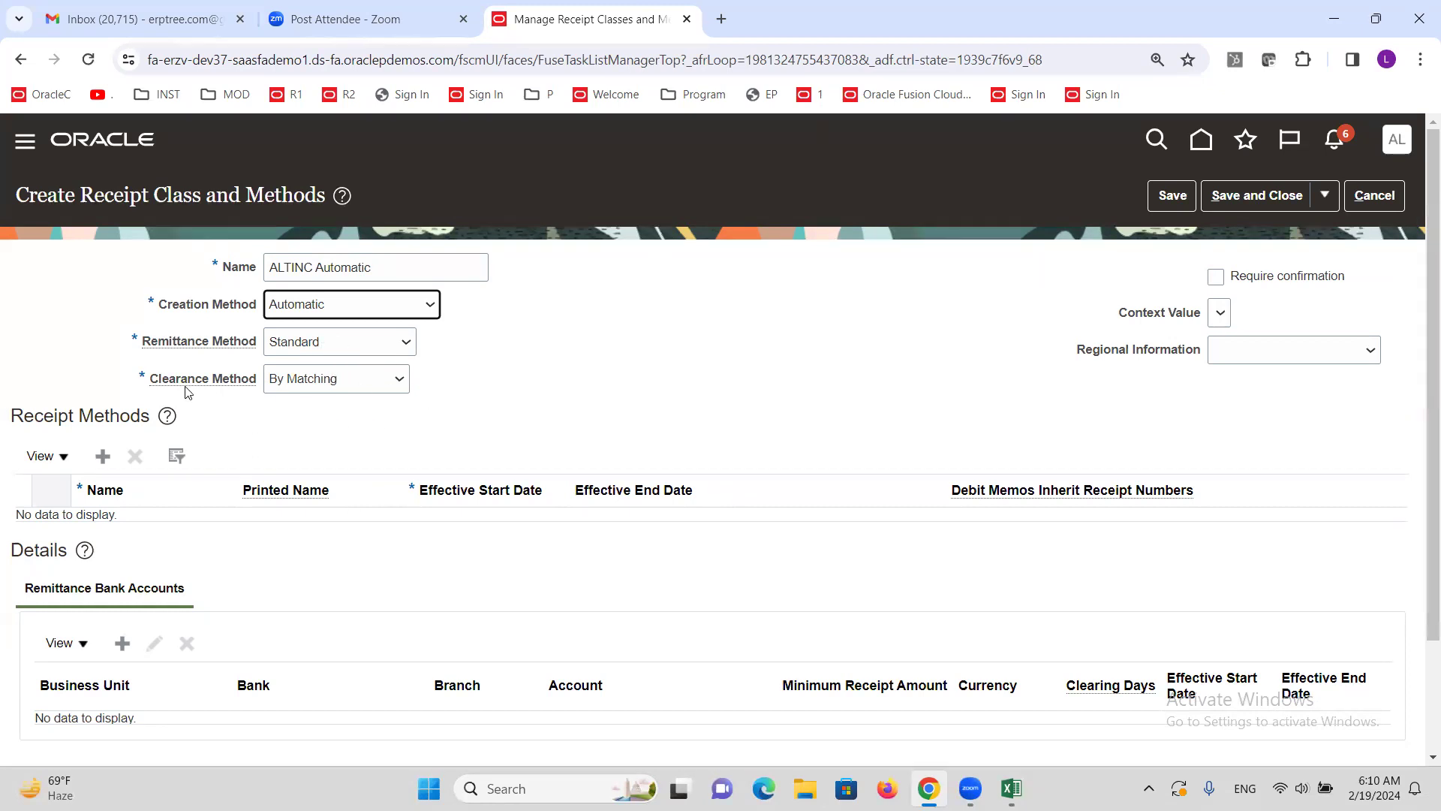
click(344, 344)
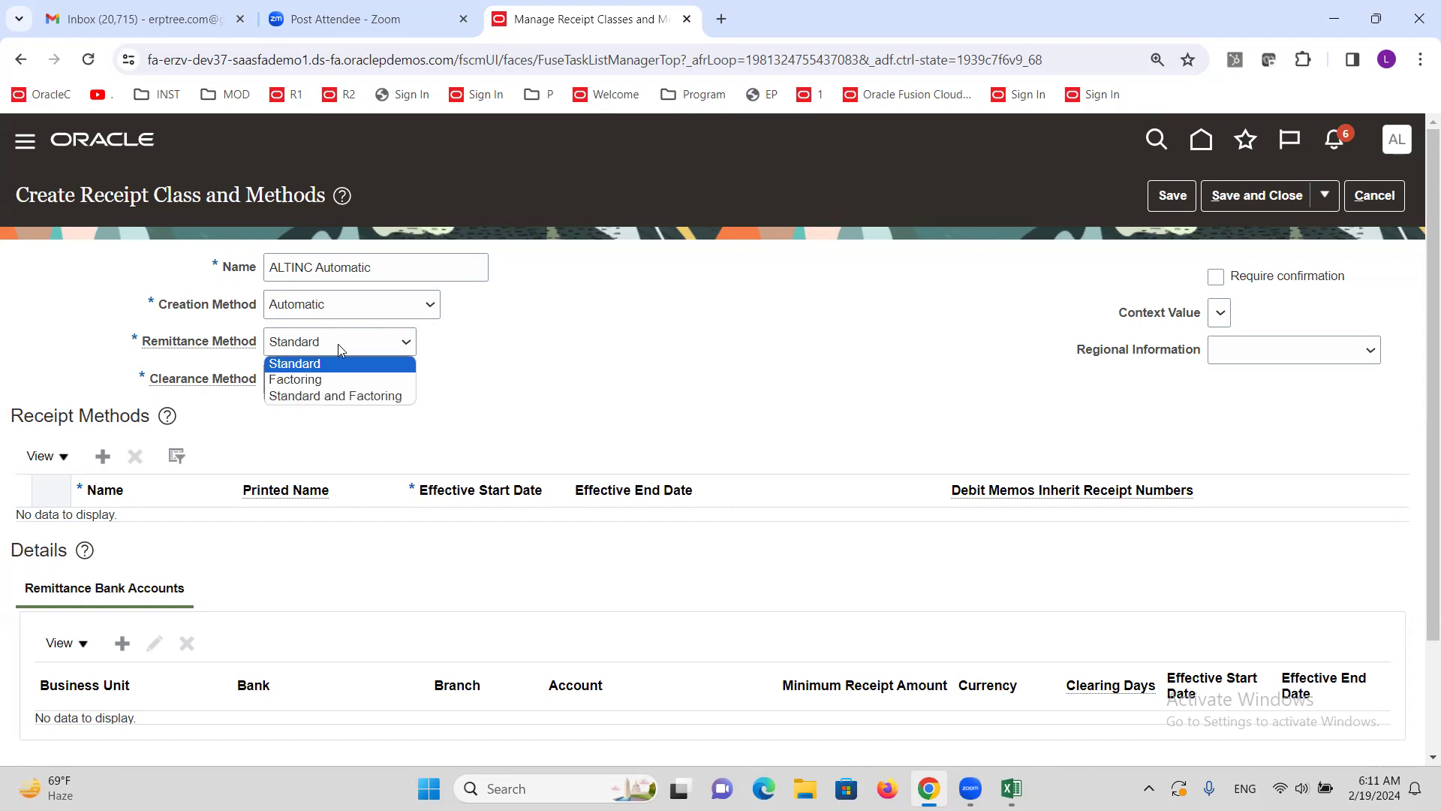
click(150, 384)
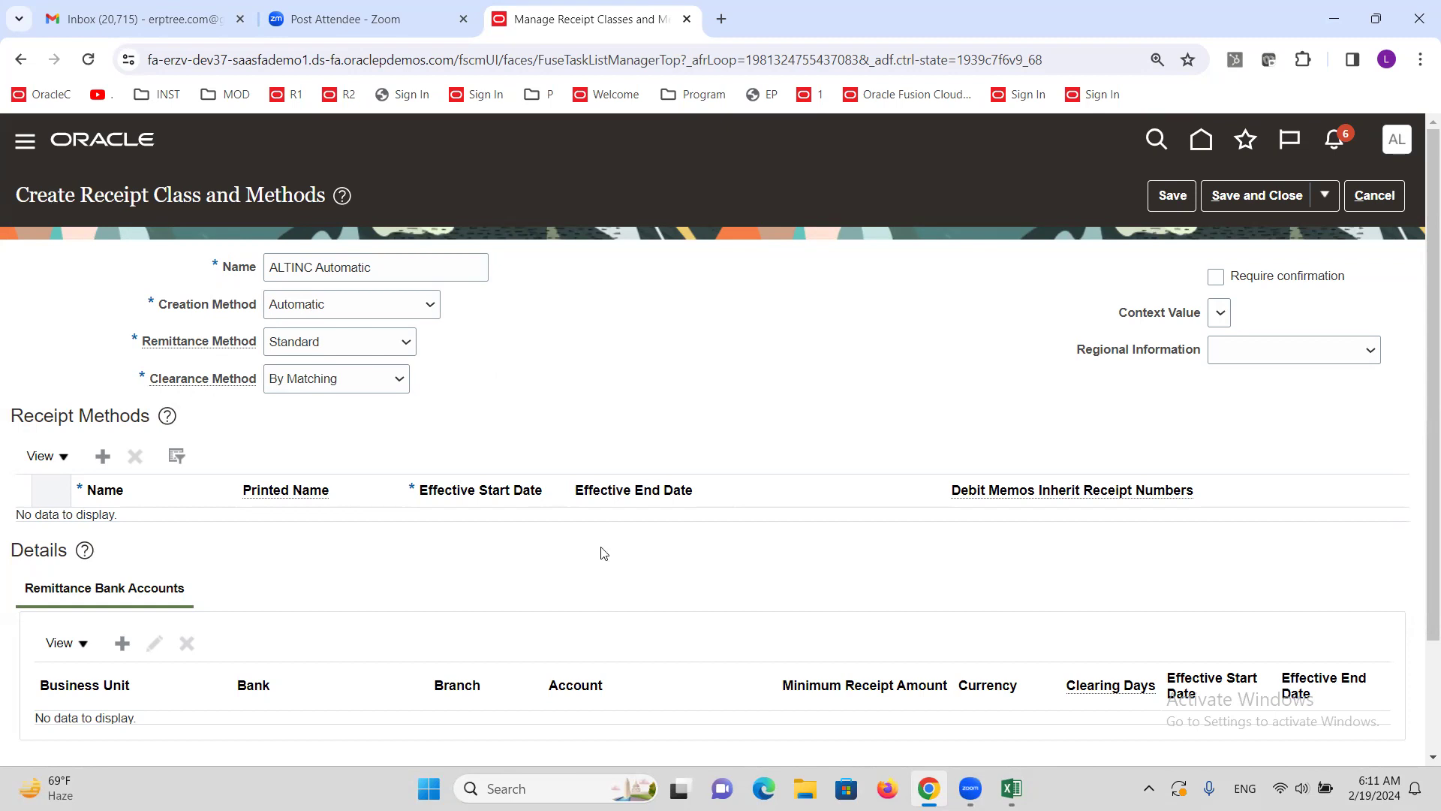
Step: Add a receipt method named ALTINC Bank Transfer with the same printed name
click(103, 456)
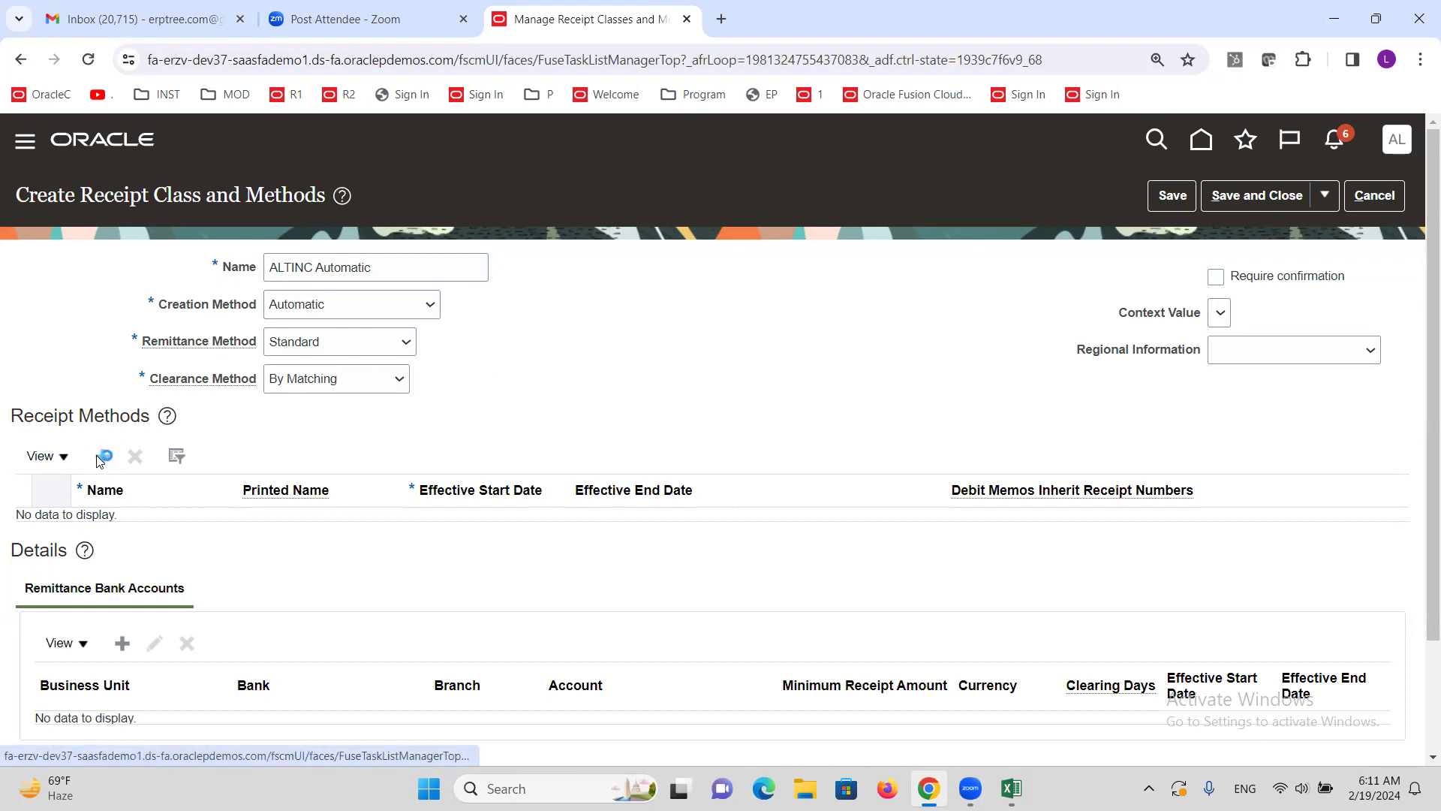
click(152, 535)
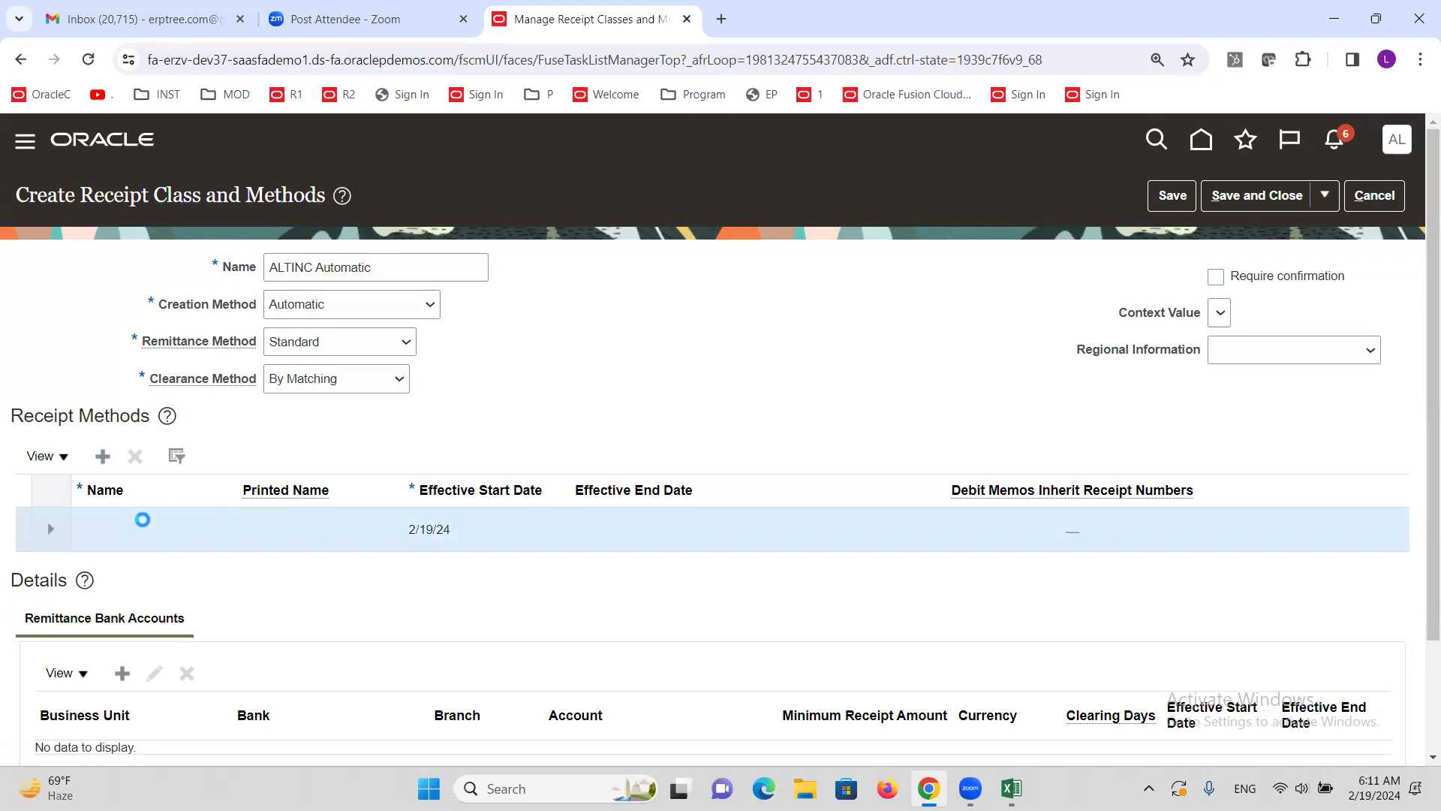
click(145, 520)
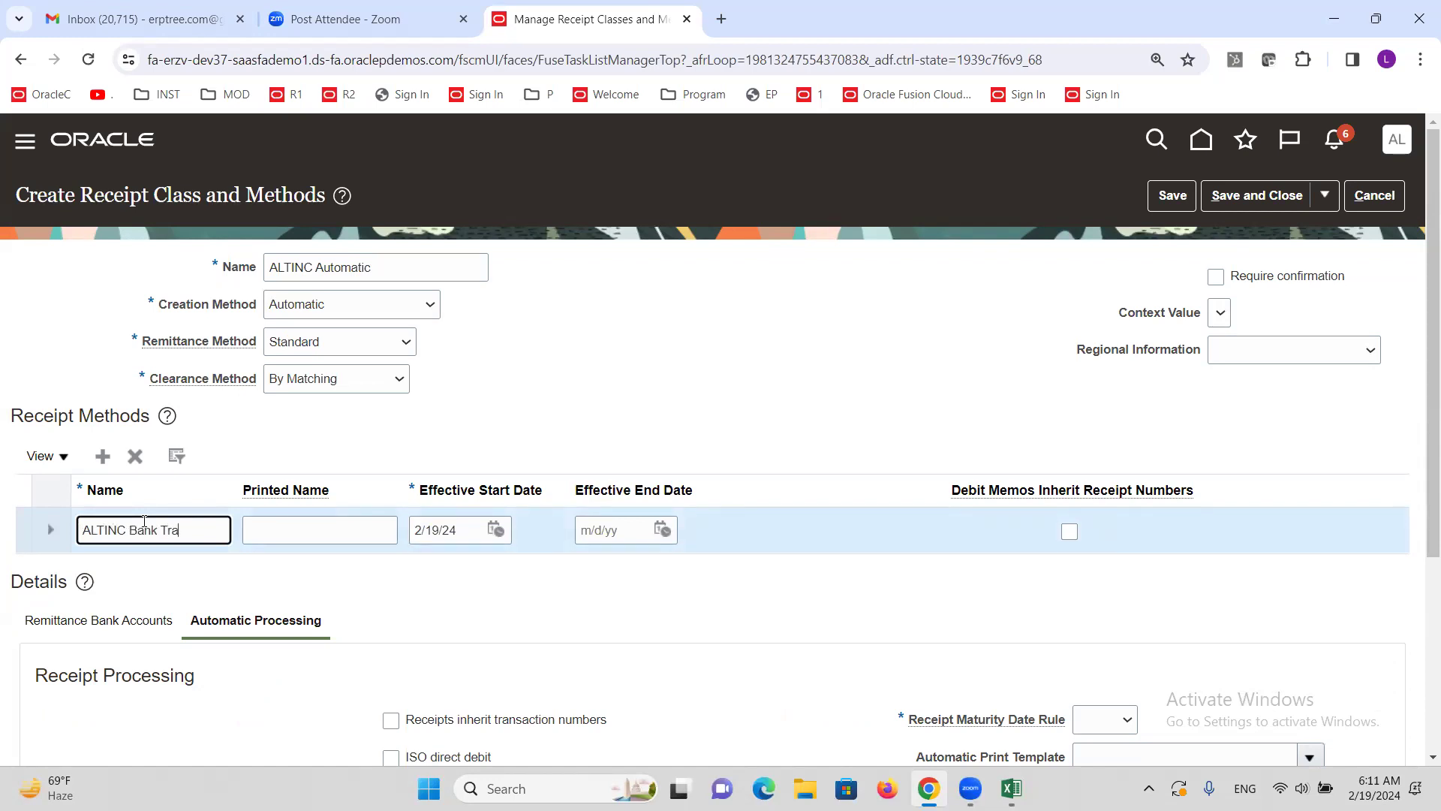
key(Tab)
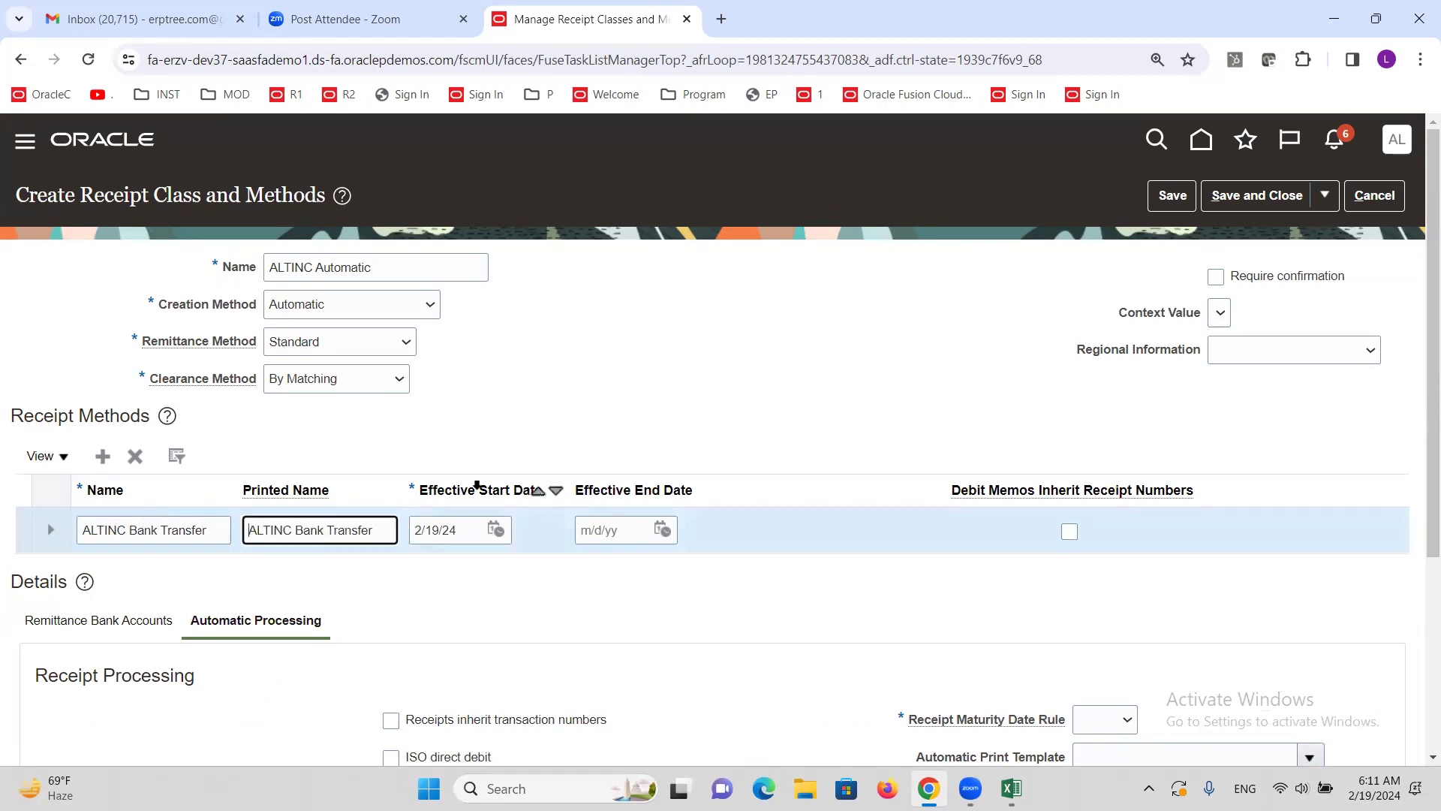
Step: Make receipts inherit transaction numbers and set the Number of Receipts Rule to One per Invoice
scroll(518, 446, down, 3)
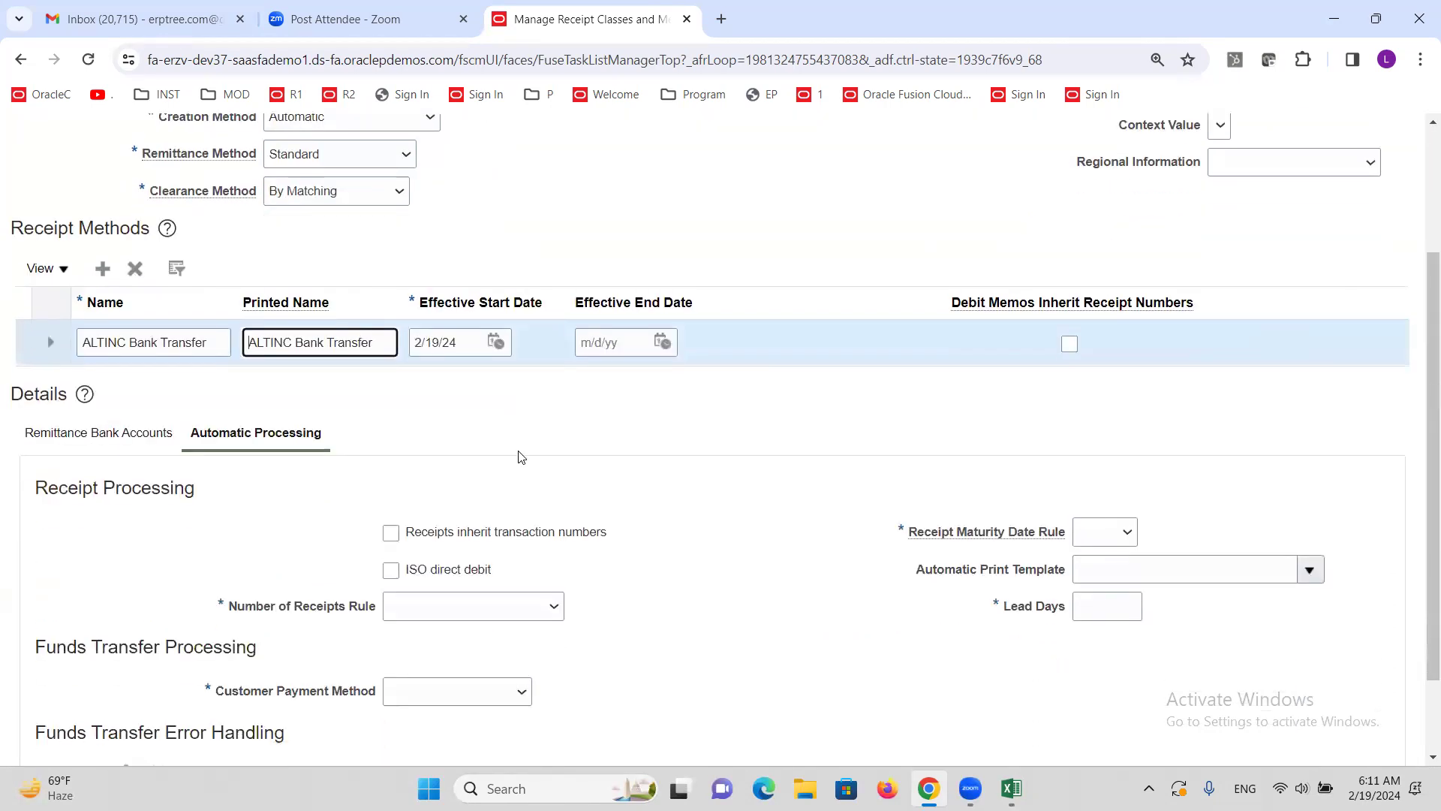
scroll(337, 240, up, 3)
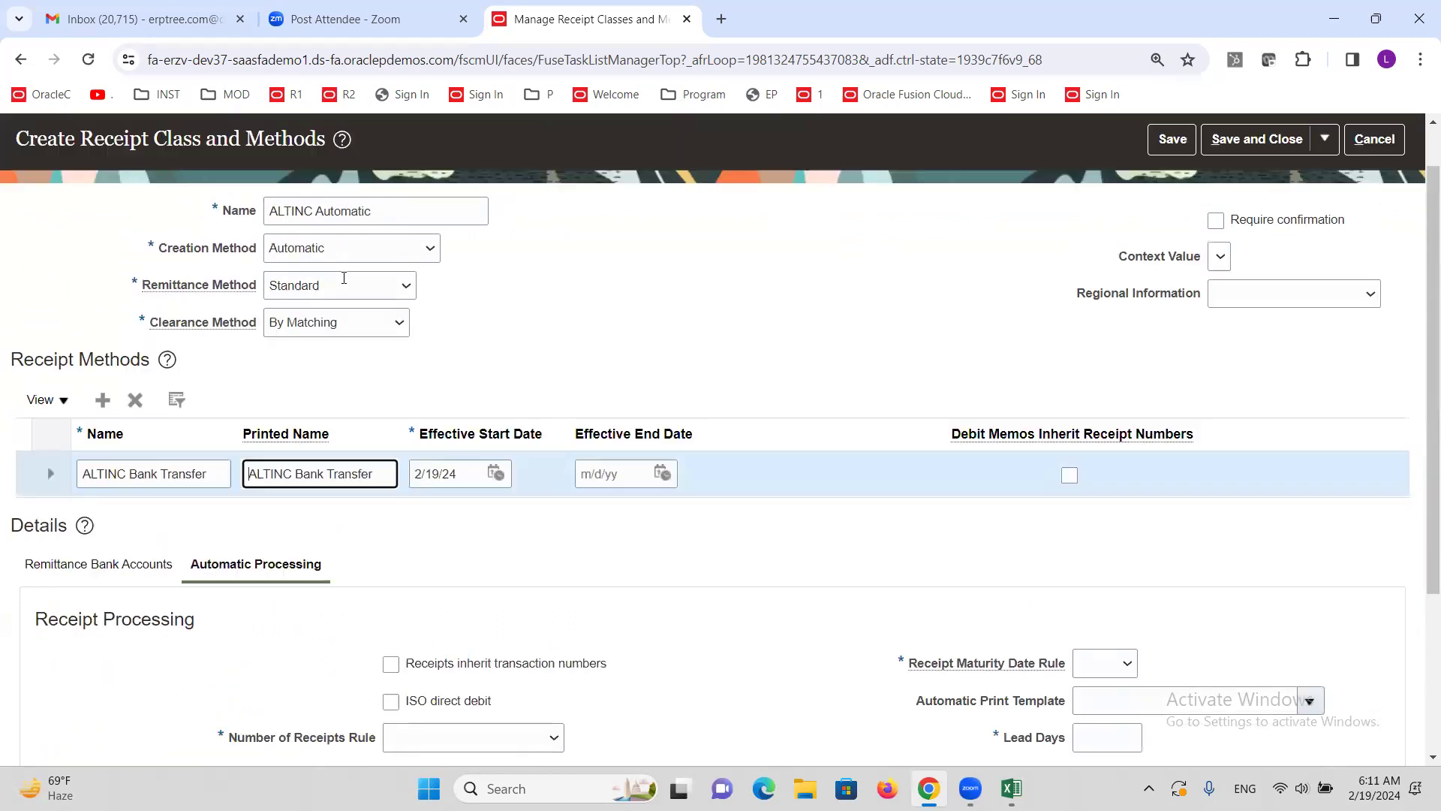
scroll(236, 420, down, 3)
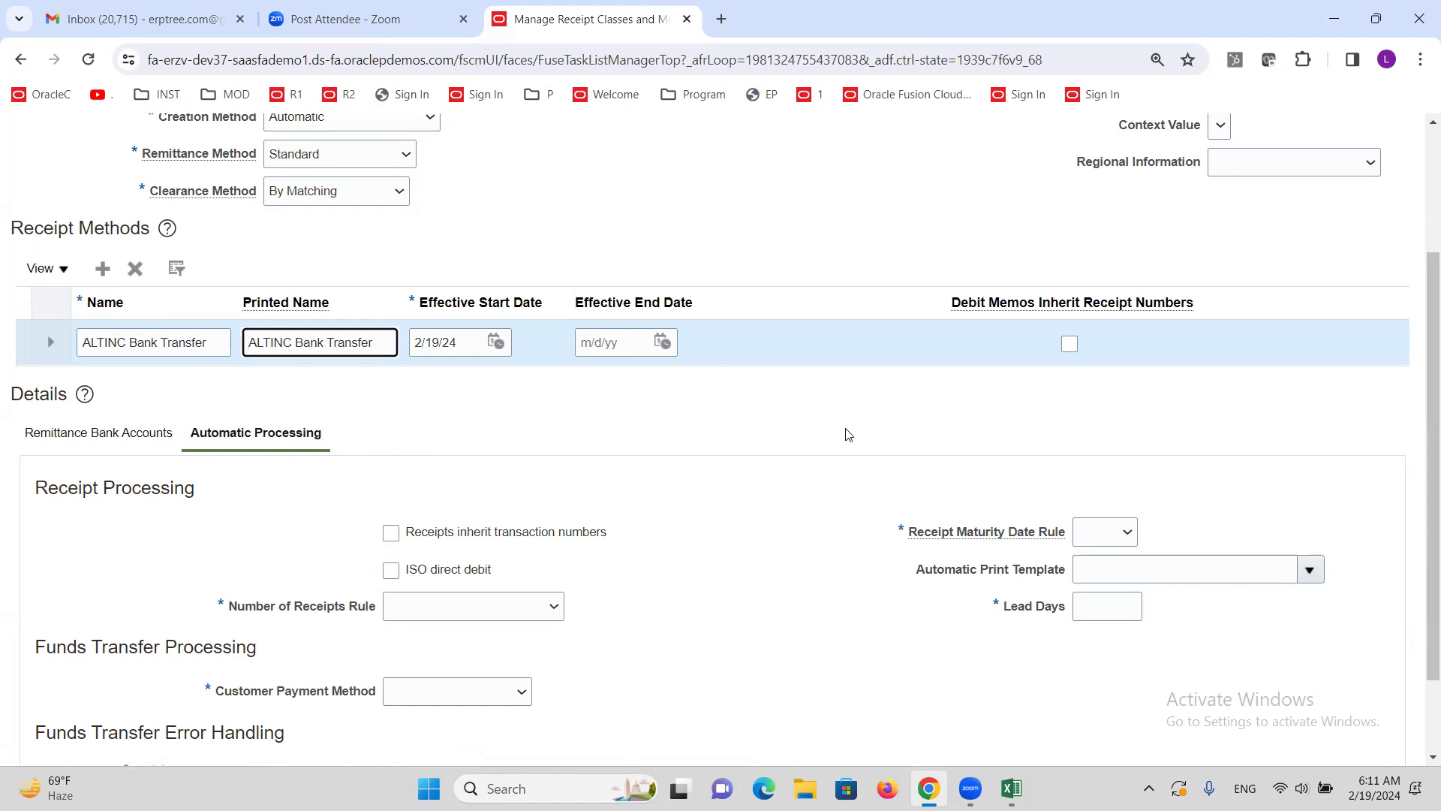
click(391, 534)
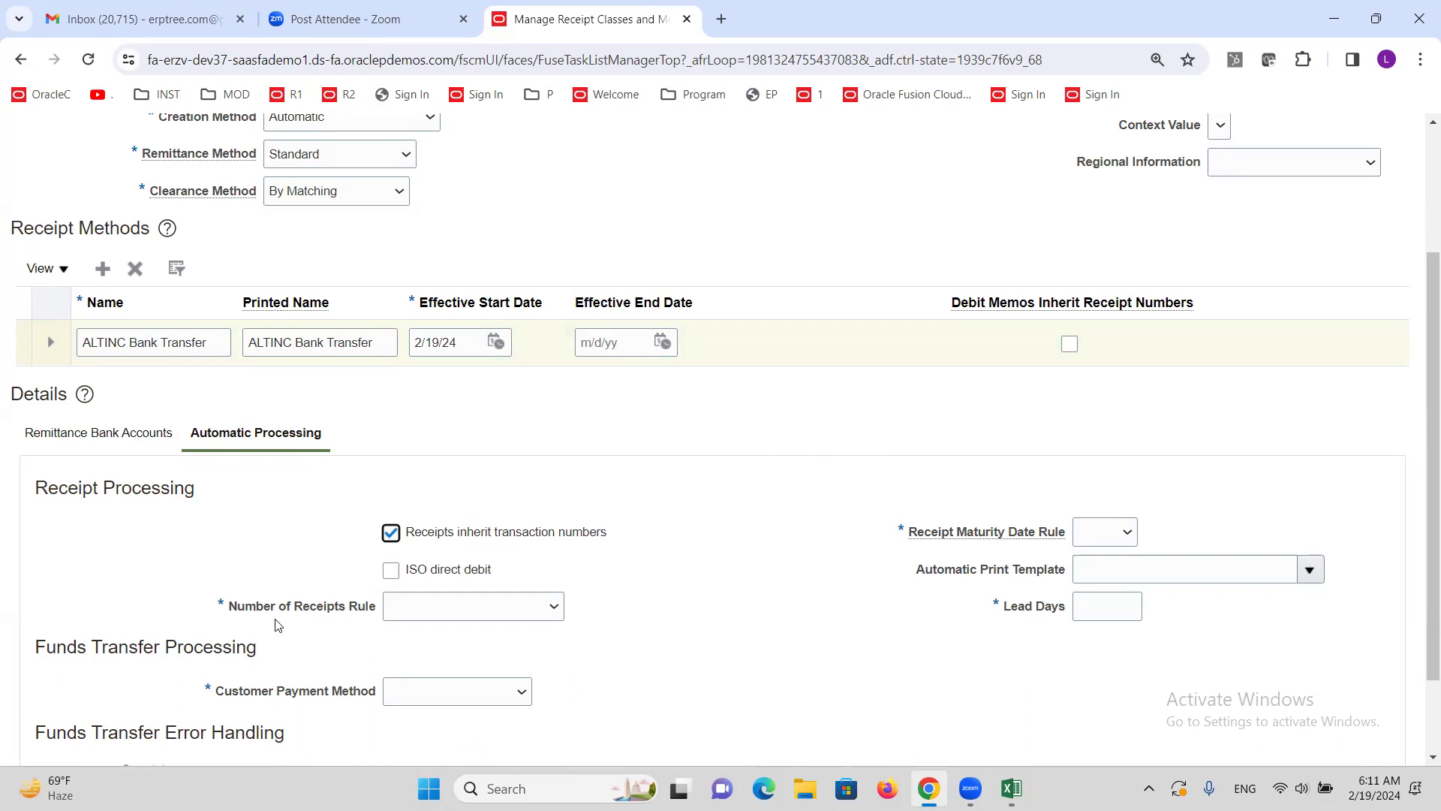
click(553, 609)
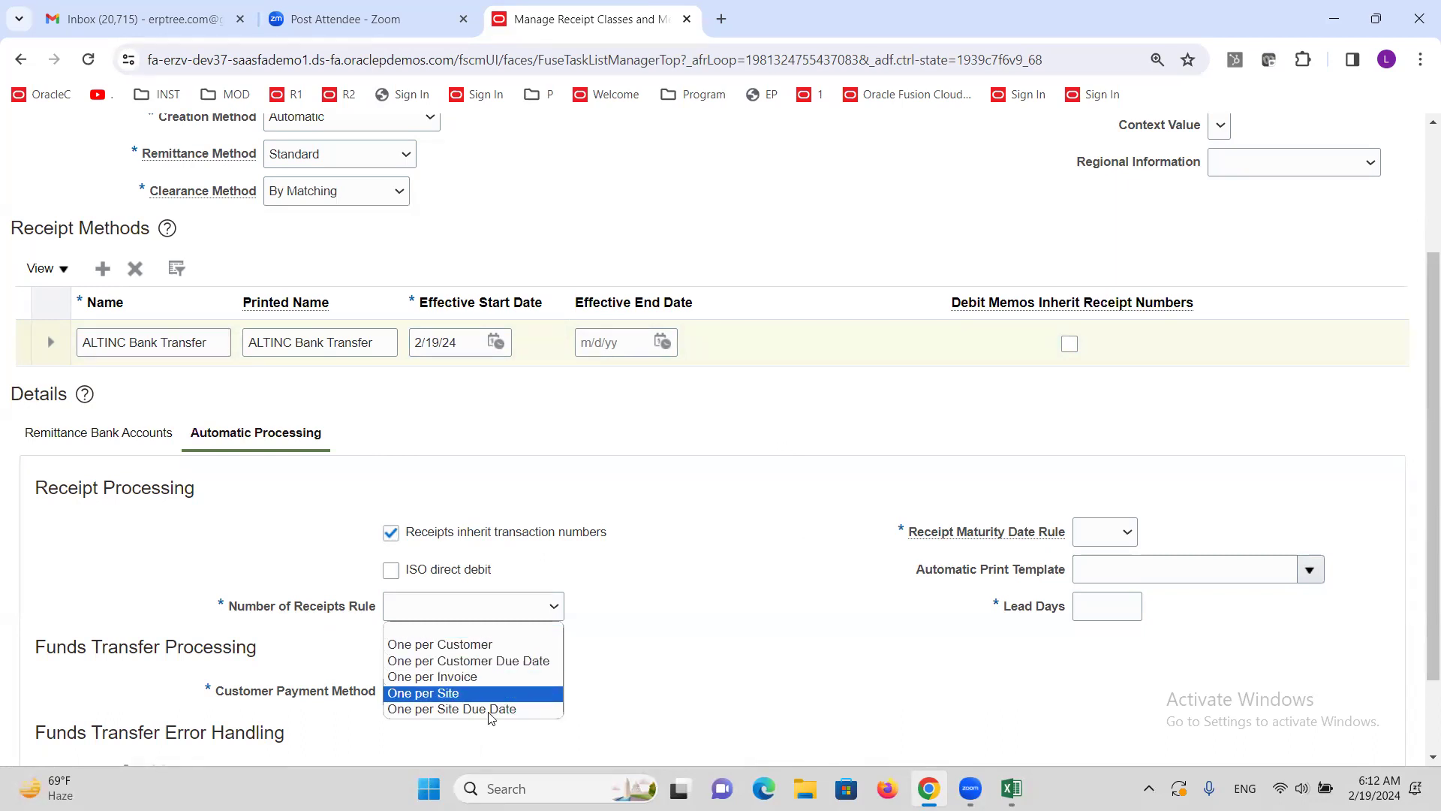
click(453, 681)
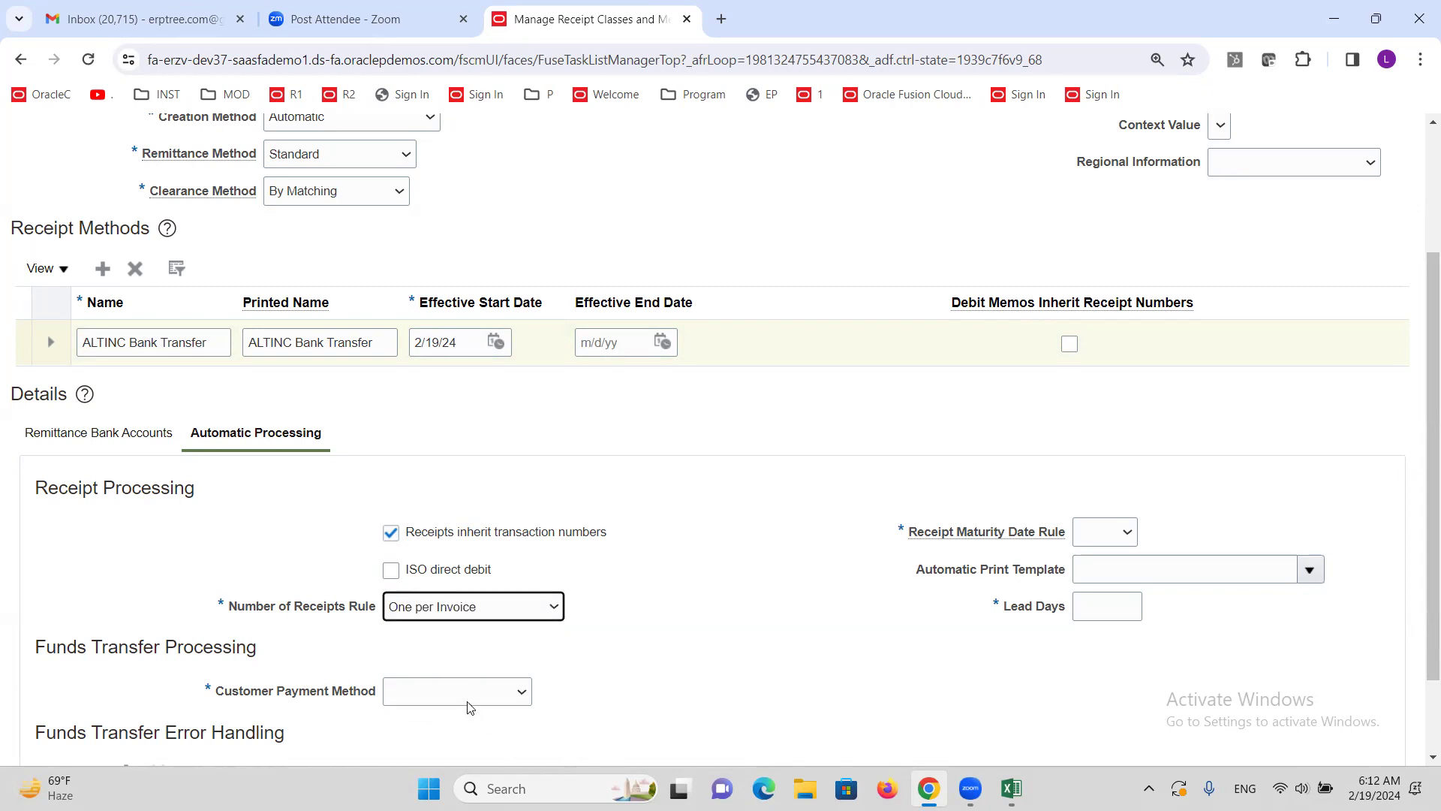
Step: Set the Customer Payment Method to Bank Account Transfer, the Receipt Maturity Date Rule to Earliest and Lead Days to 0
click(468, 701)
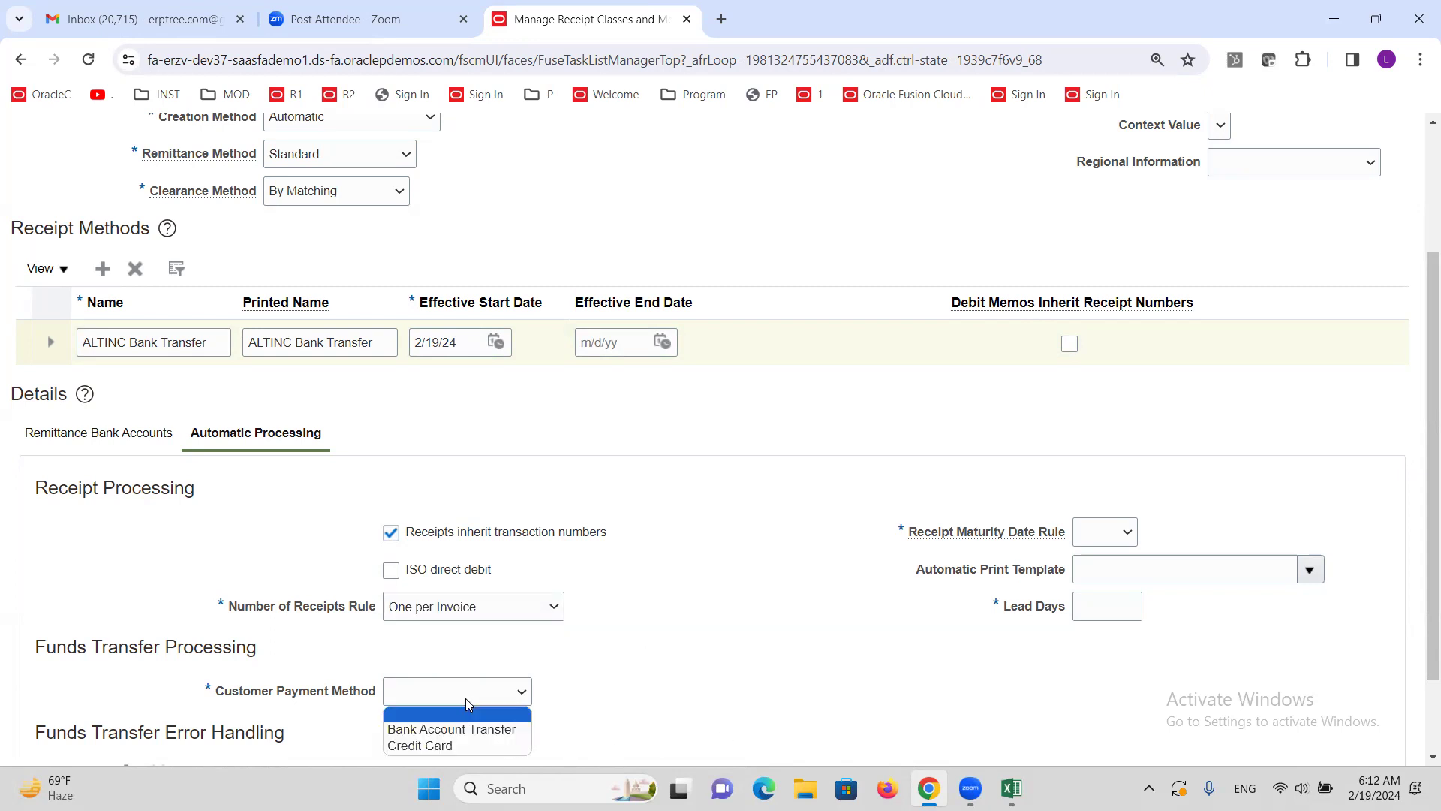
click(475, 730)
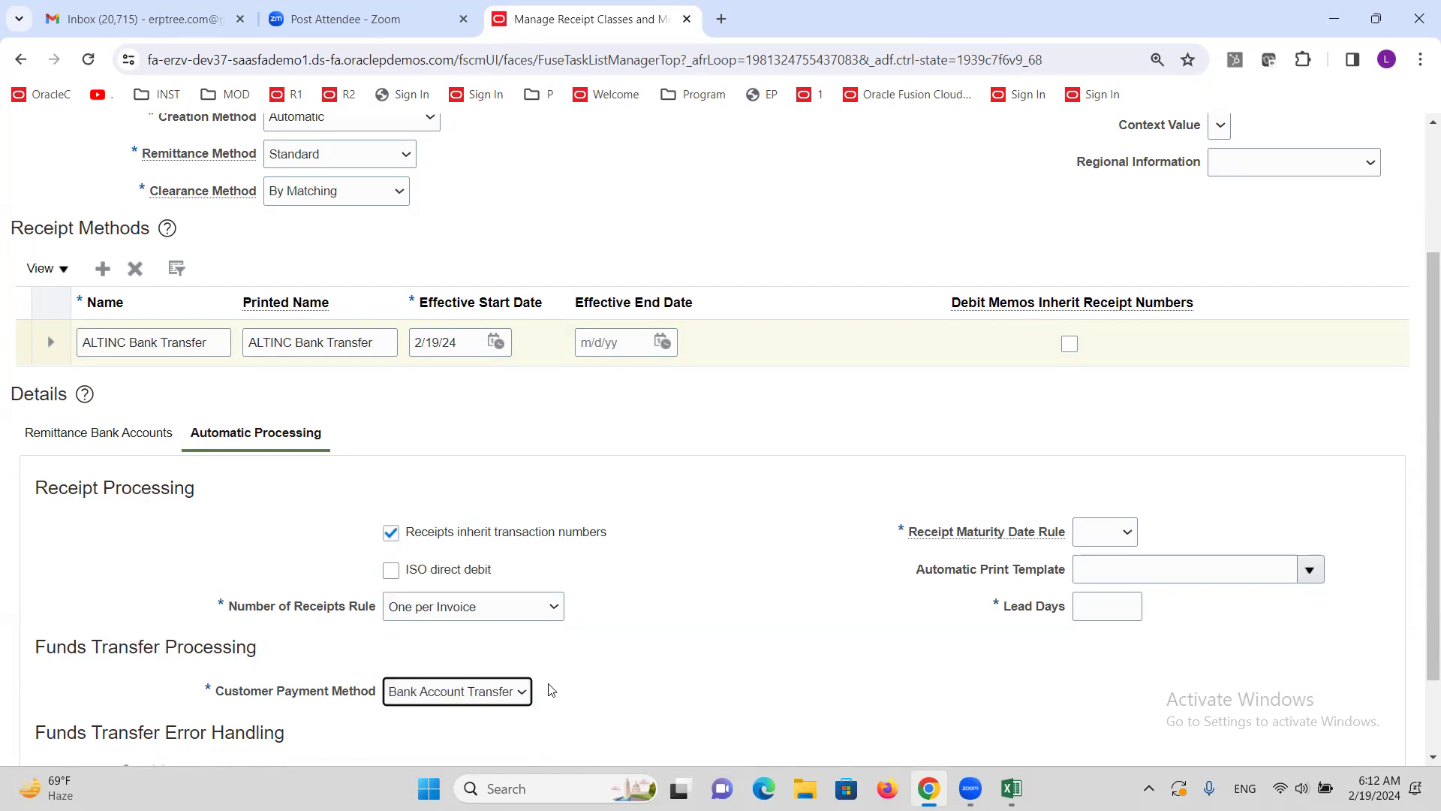
click(1126, 533)
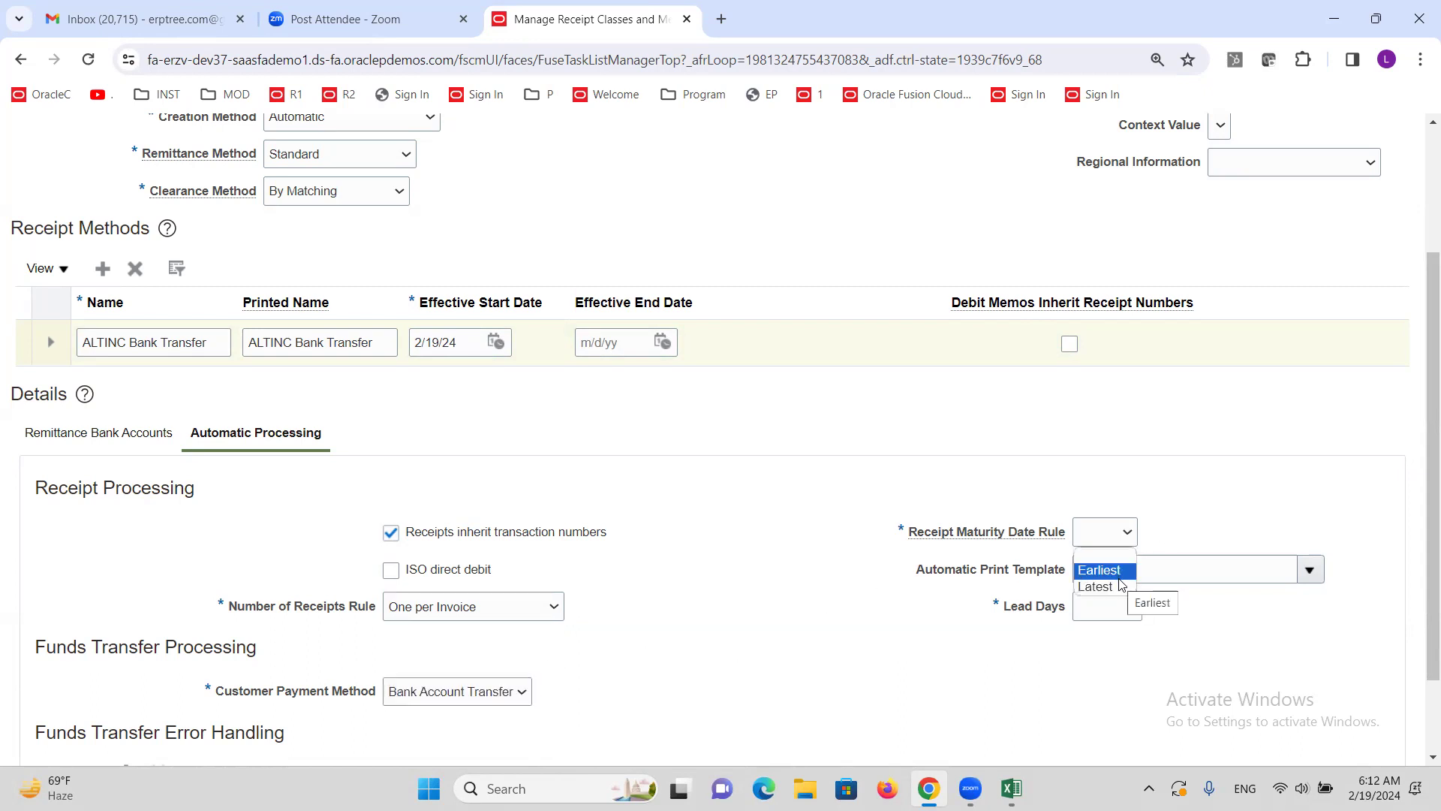
click(1111, 571)
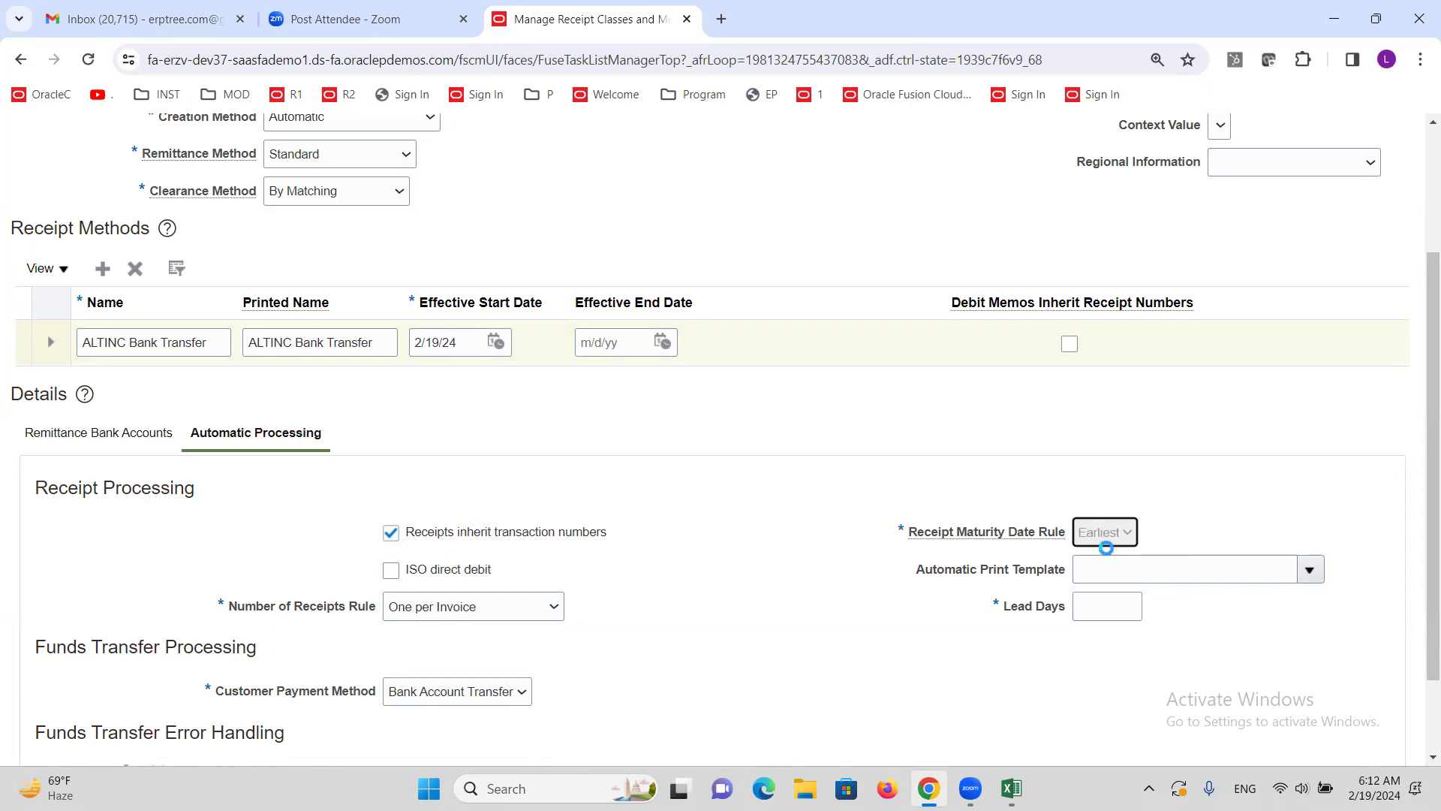
click(1086, 615)
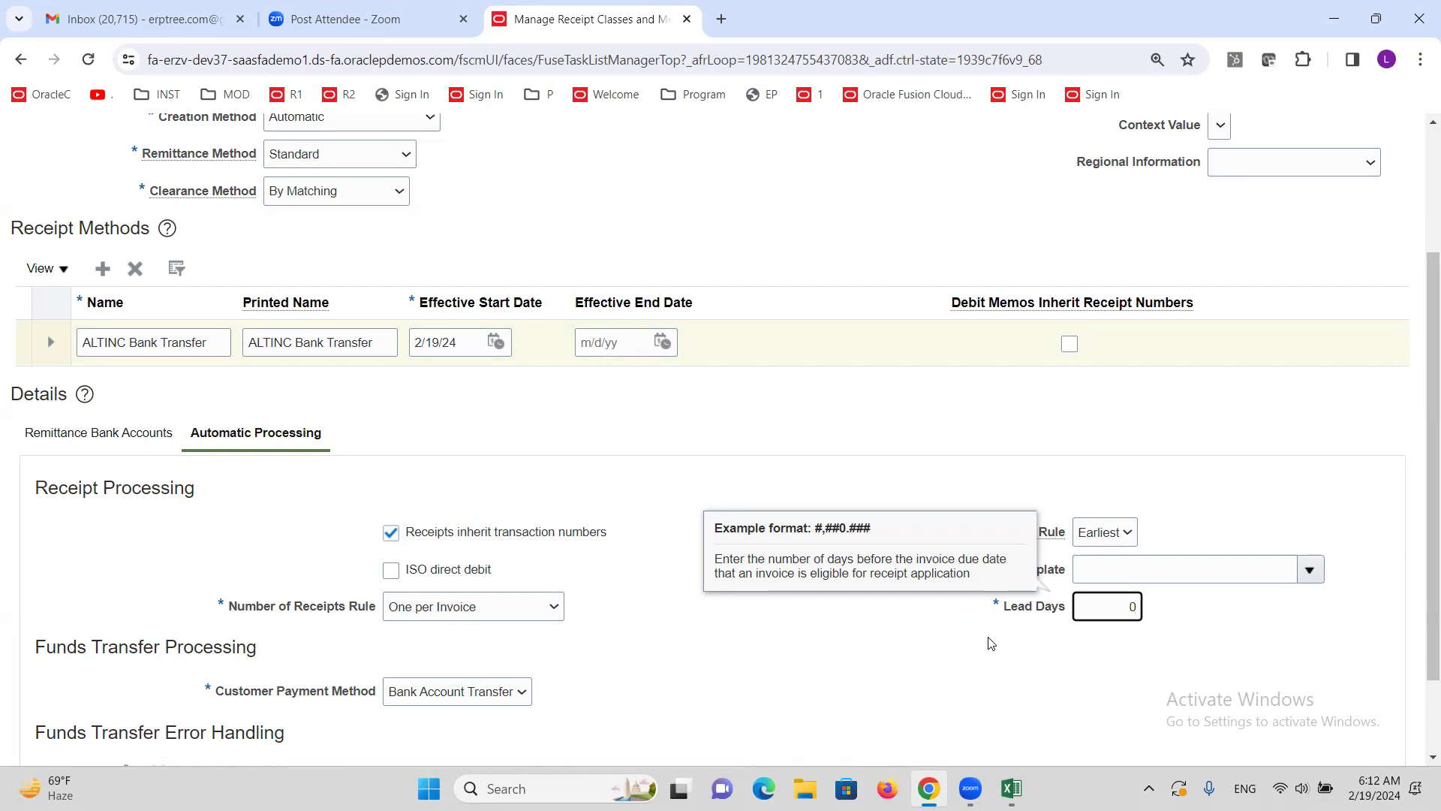
click(883, 645)
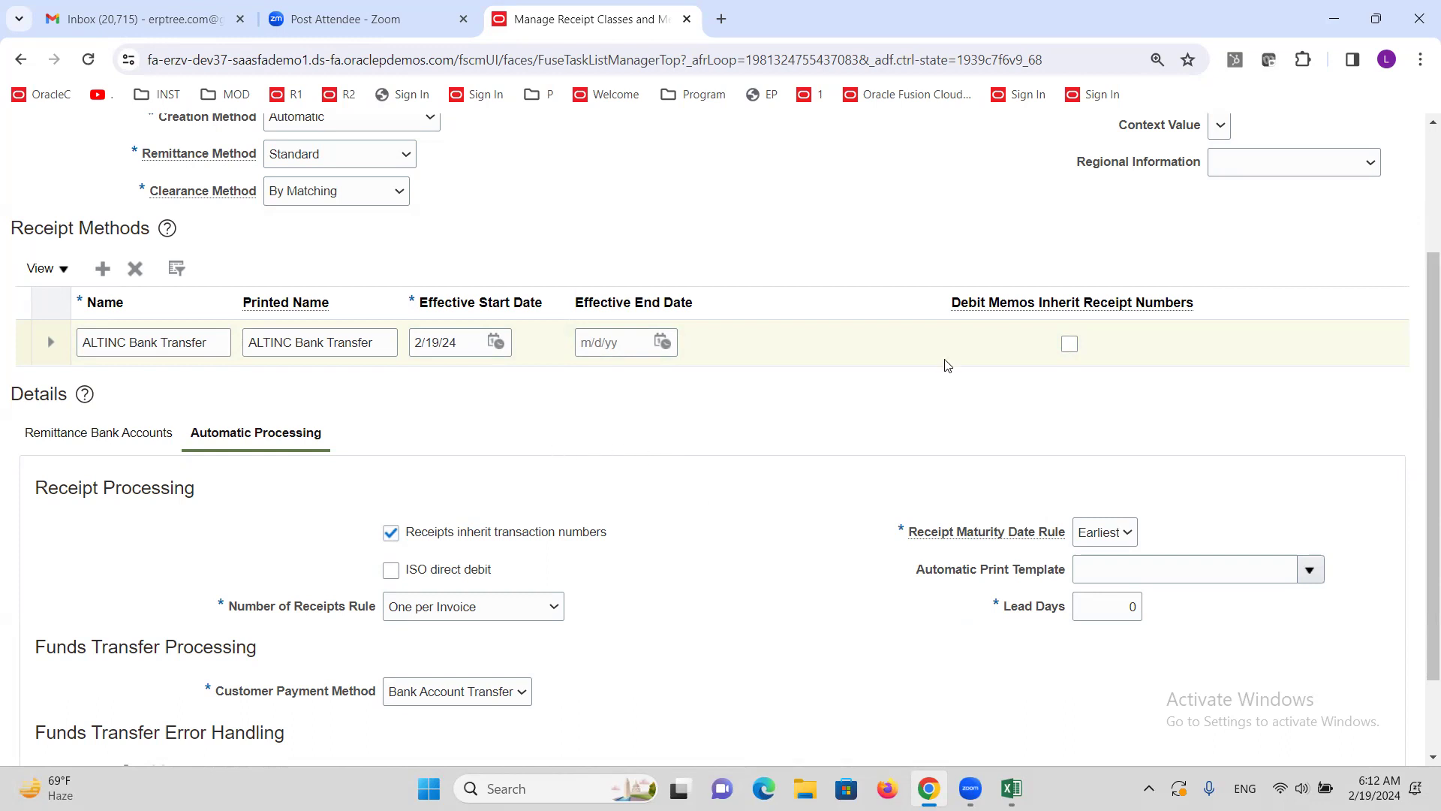
Step: Add a remittance bank account for ALTINC US Business Unit using ALTINC Bank, ALTINC Branch and ALTINC Corporate Account
click(73, 439)
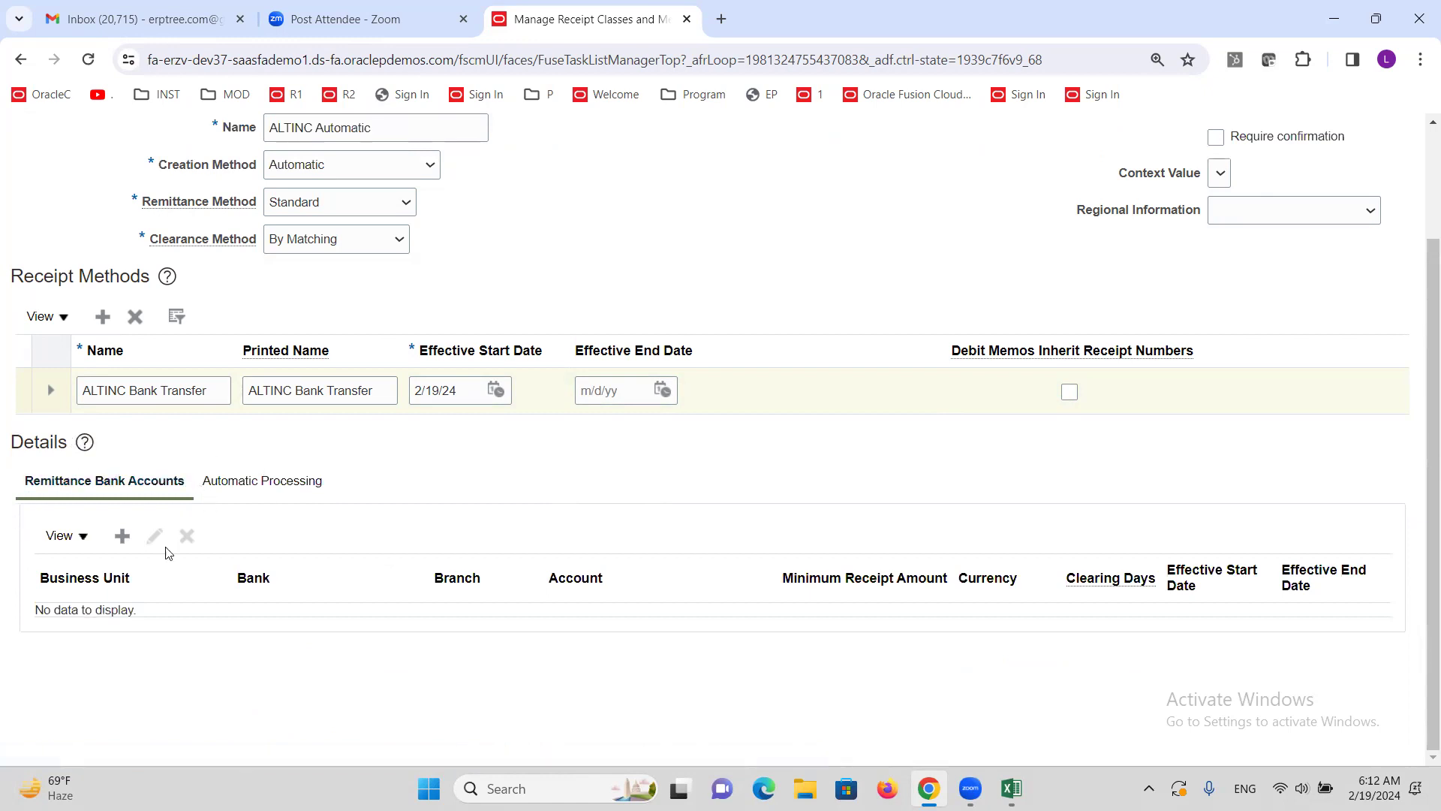
click(121, 537)
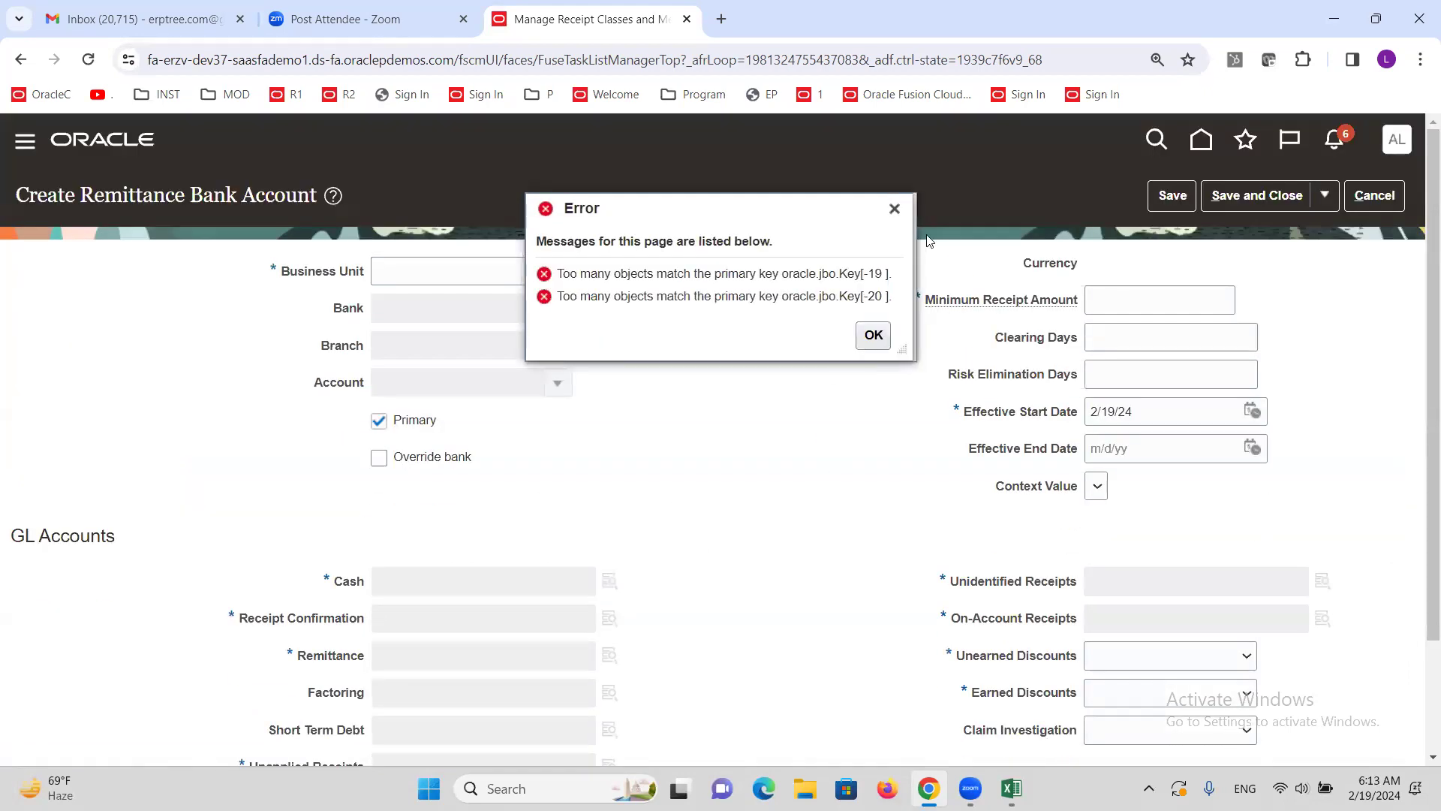
click(902, 216)
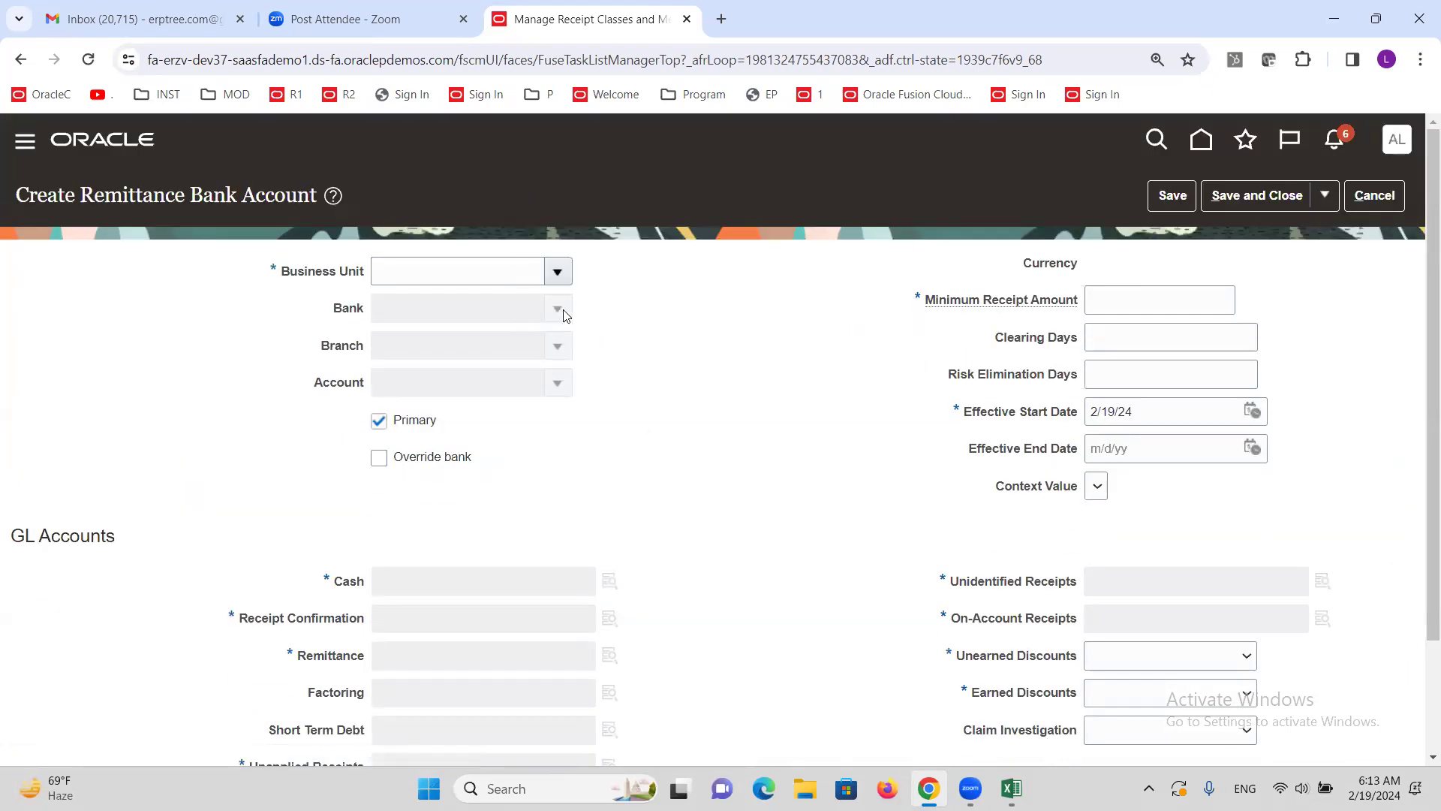
click(556, 269)
click(483, 297)
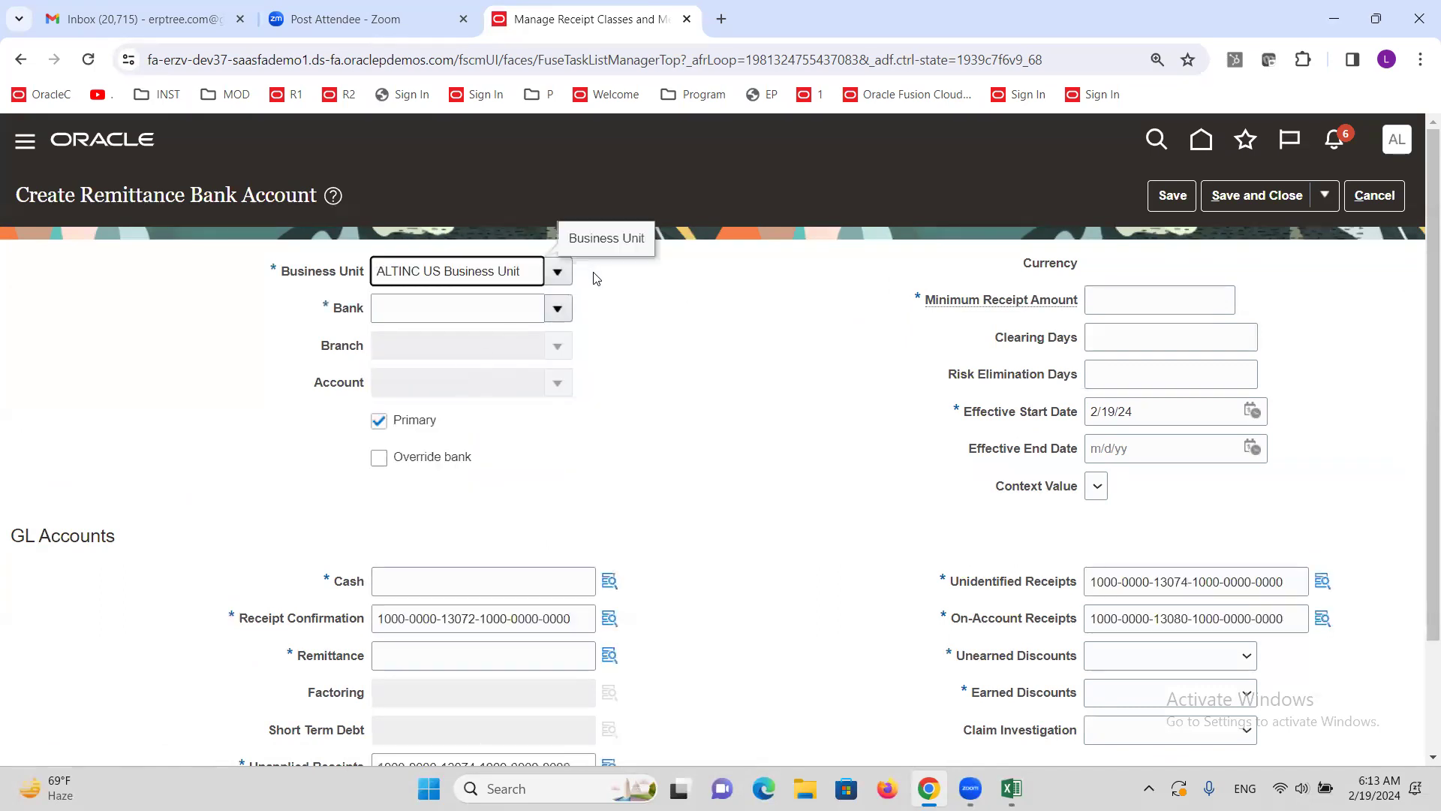
click(559, 307)
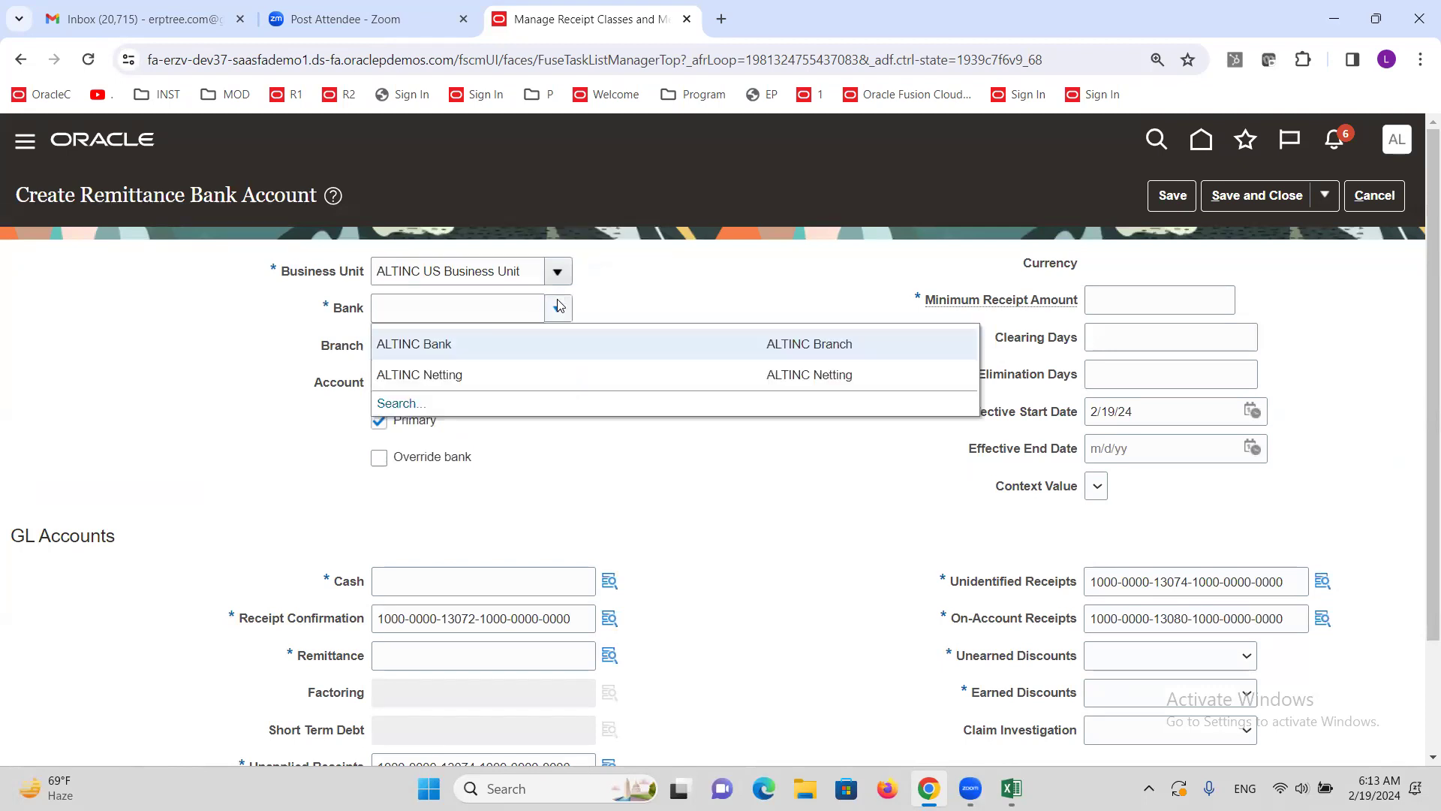
click(449, 347)
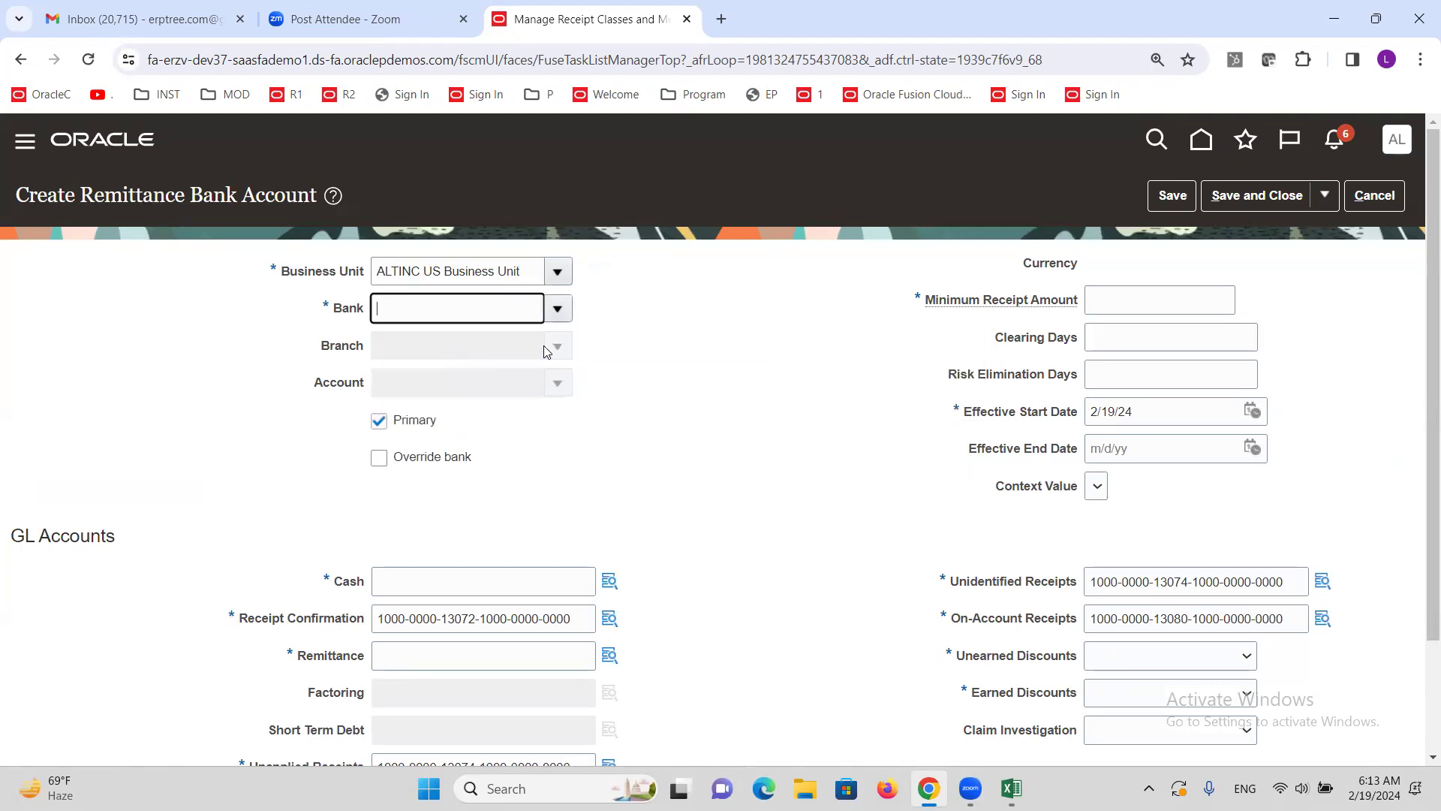
click(564, 387)
click(529, 420)
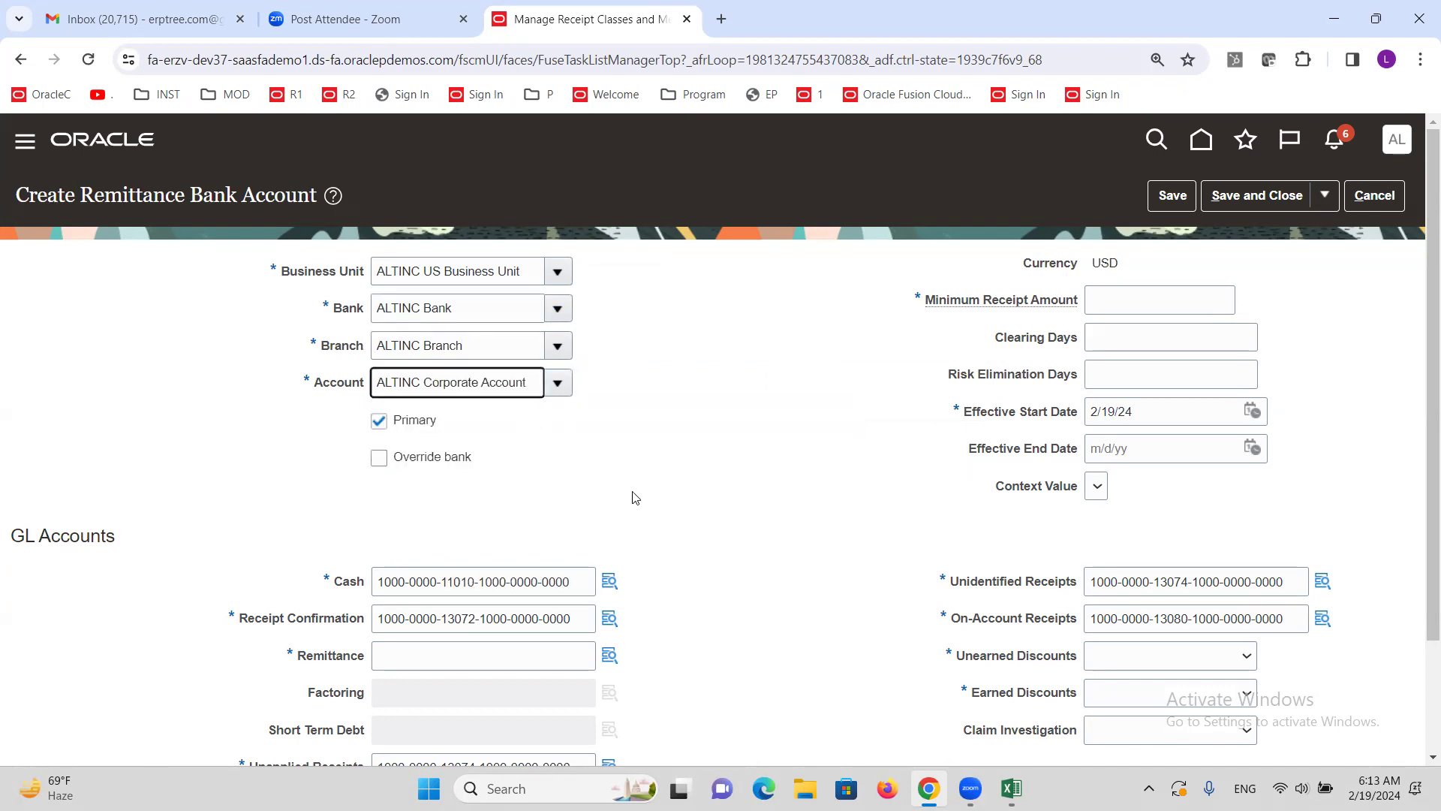
Step: Copy the Receipt Confirmation GL account into the Remittance GL account
double_click(530, 628)
click(530, 630)
key(ctrl+c)
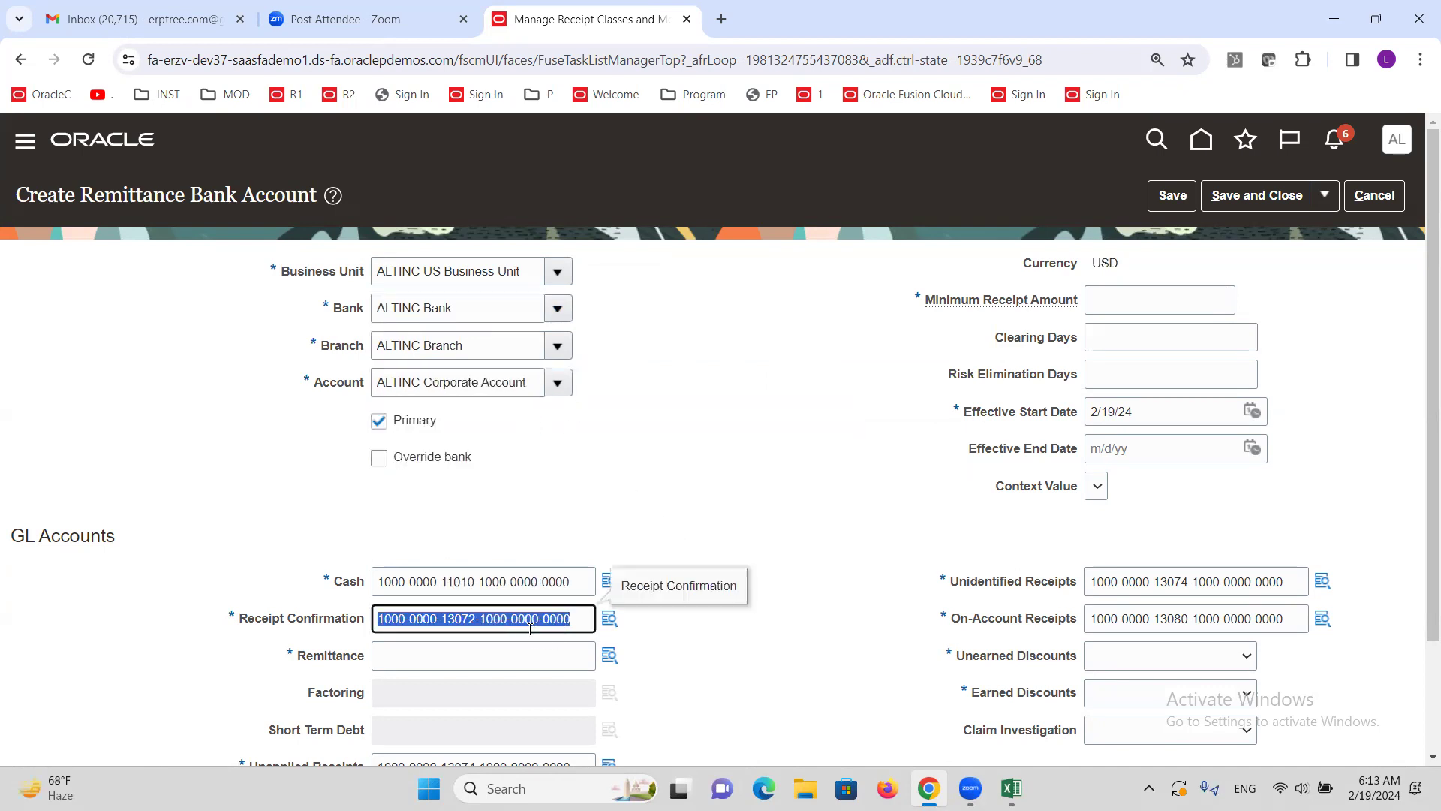
key(Tab)
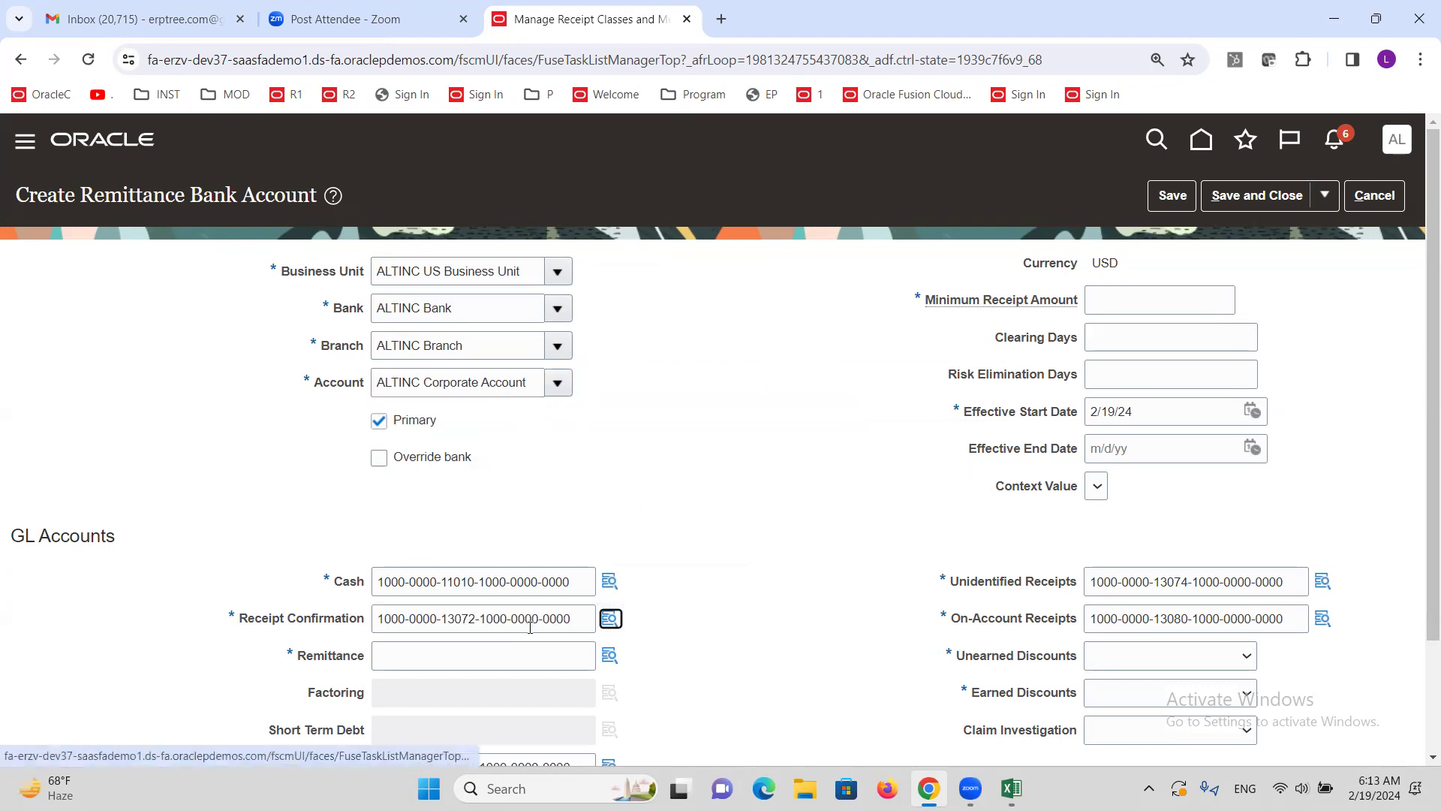
click(500, 653)
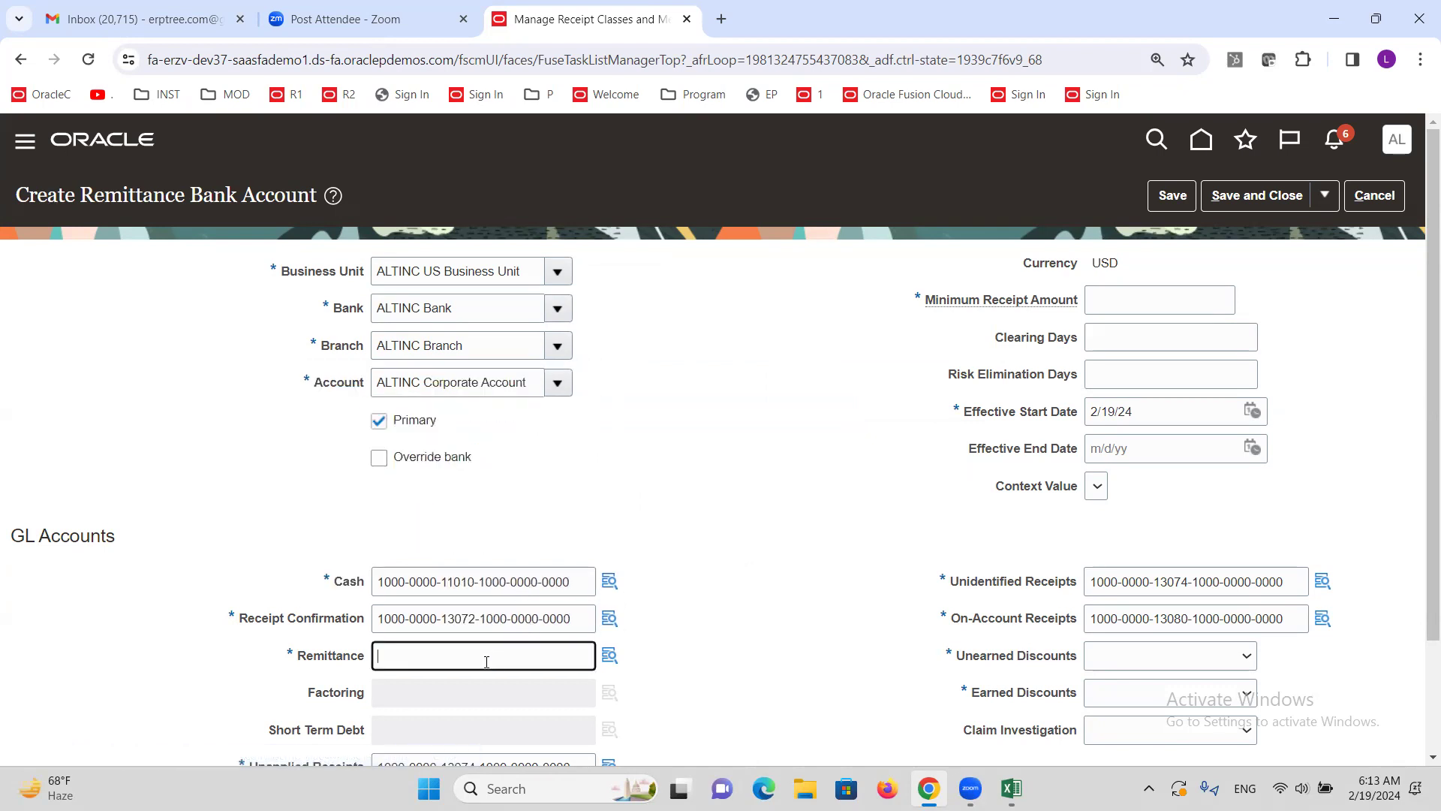
key(ctrl+v)
click(910, 456)
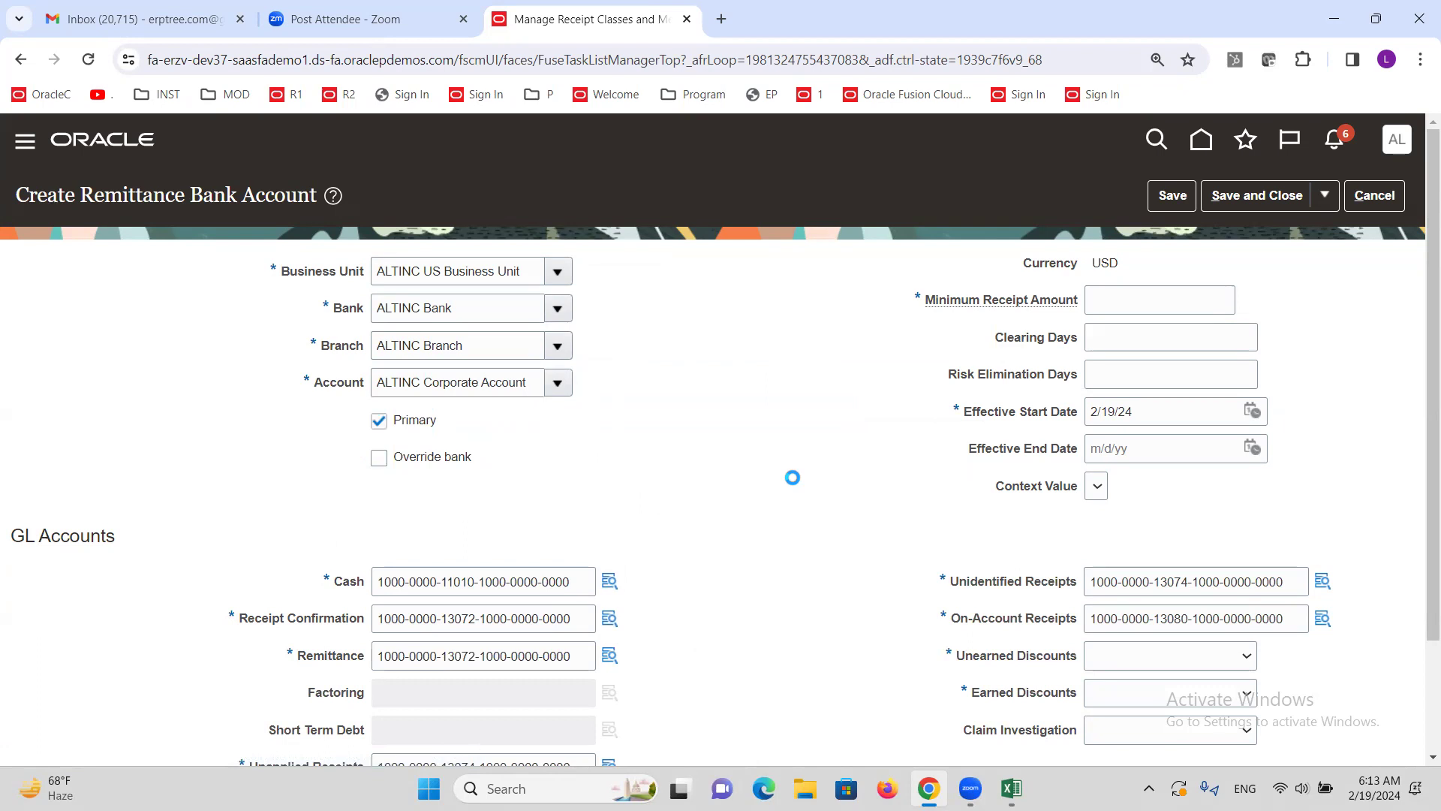
Step: Set Unearned Discounts to ALTINC Unearned Discount and Earned Discounts to ALTINC Earned Discount
scroll(751, 489, down, 2)
click(1231, 518)
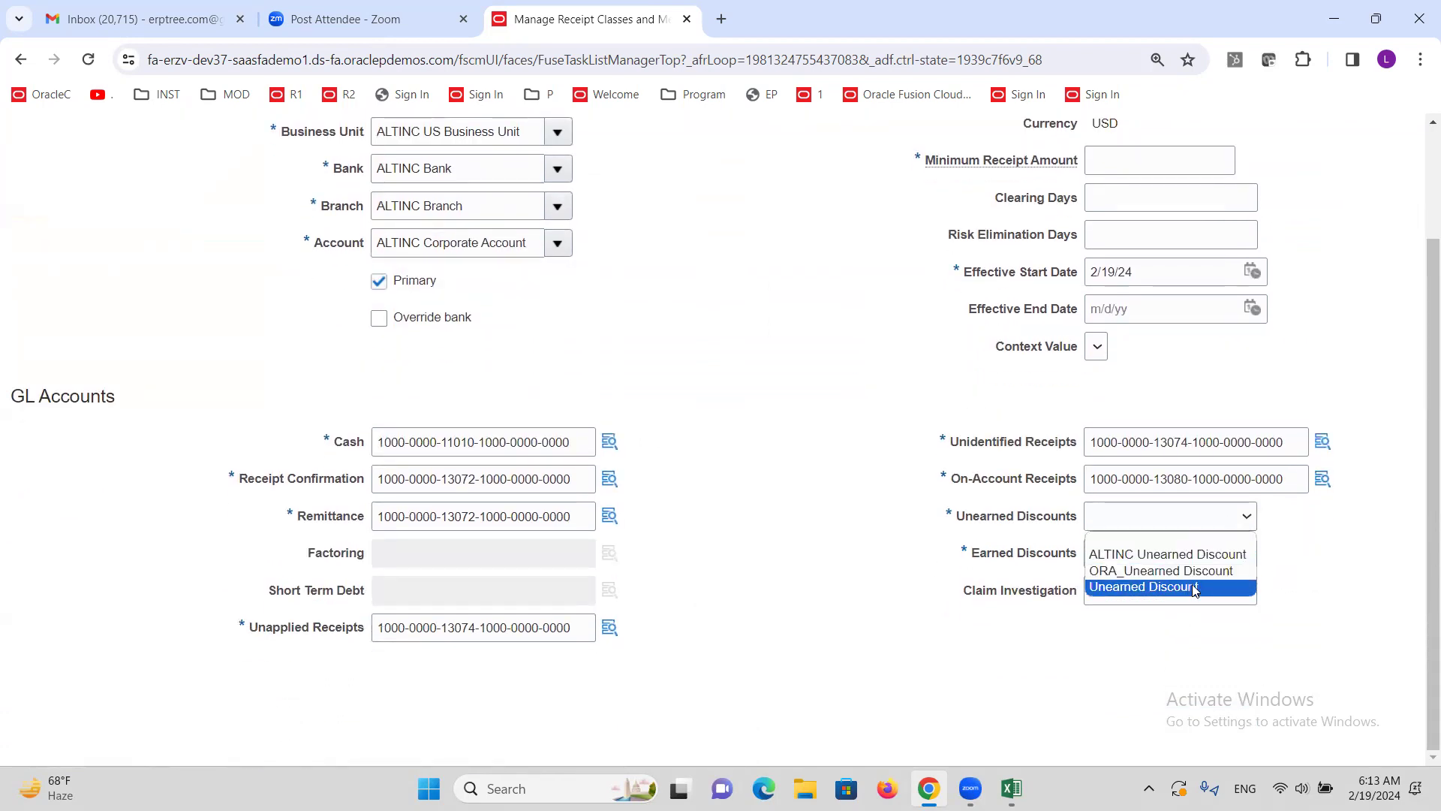
click(1194, 557)
click(1194, 563)
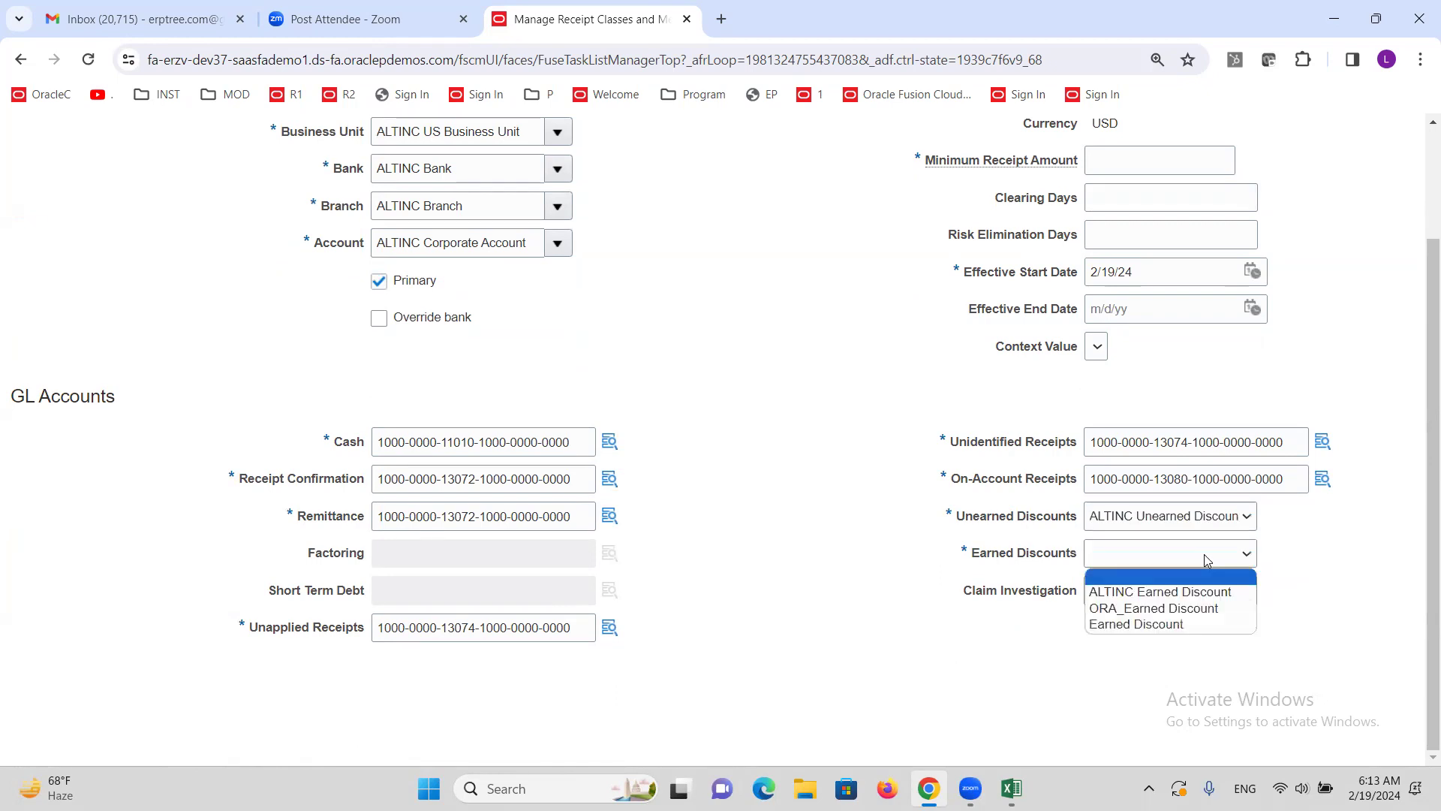
click(1192, 590)
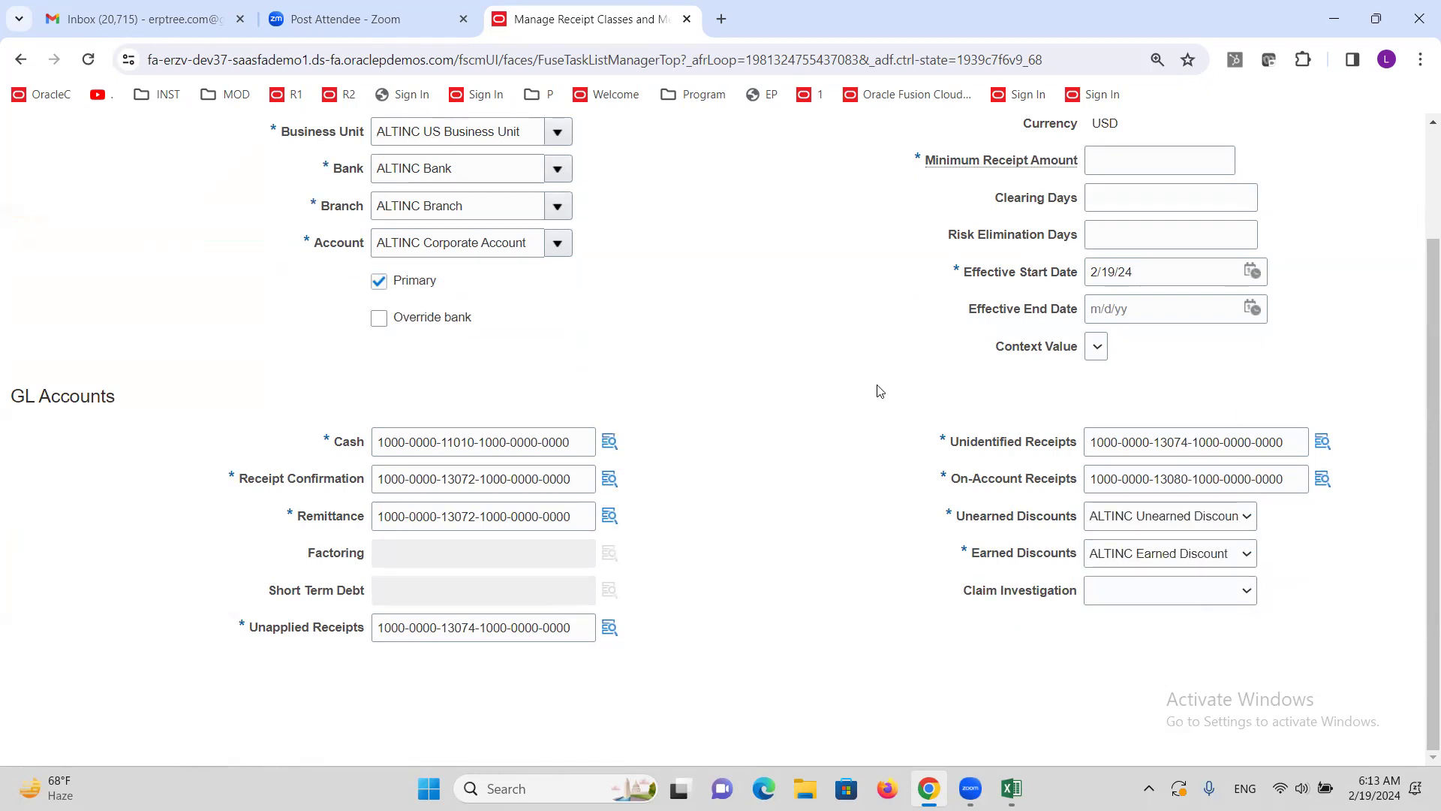
Step: Set the Minimum Receipt Amount to 10, and save and close the remittance bank account and the ALTINC Automatic receipt class
scroll(855, 418, up, 2)
click(1137, 300)
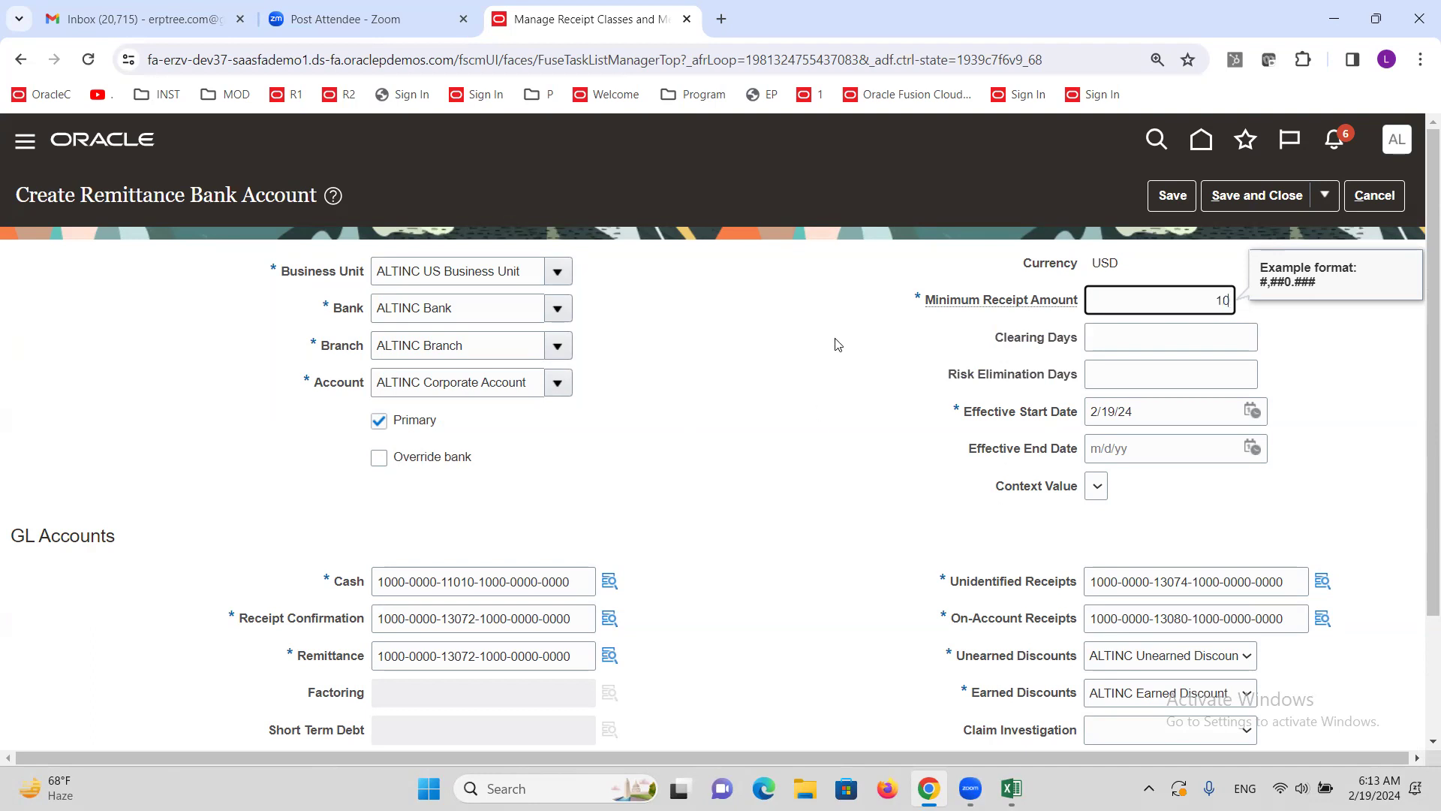
click(786, 287)
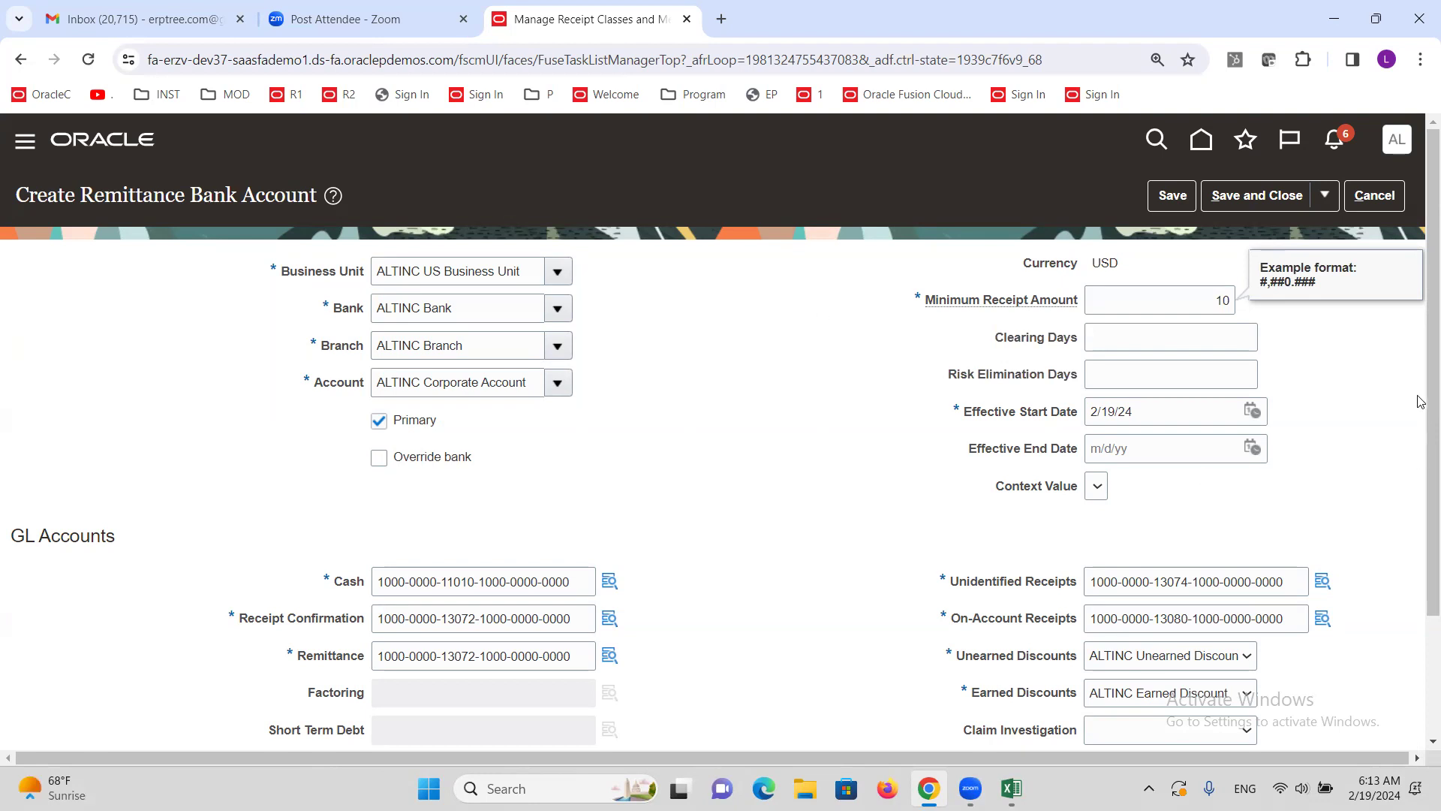
click(1258, 195)
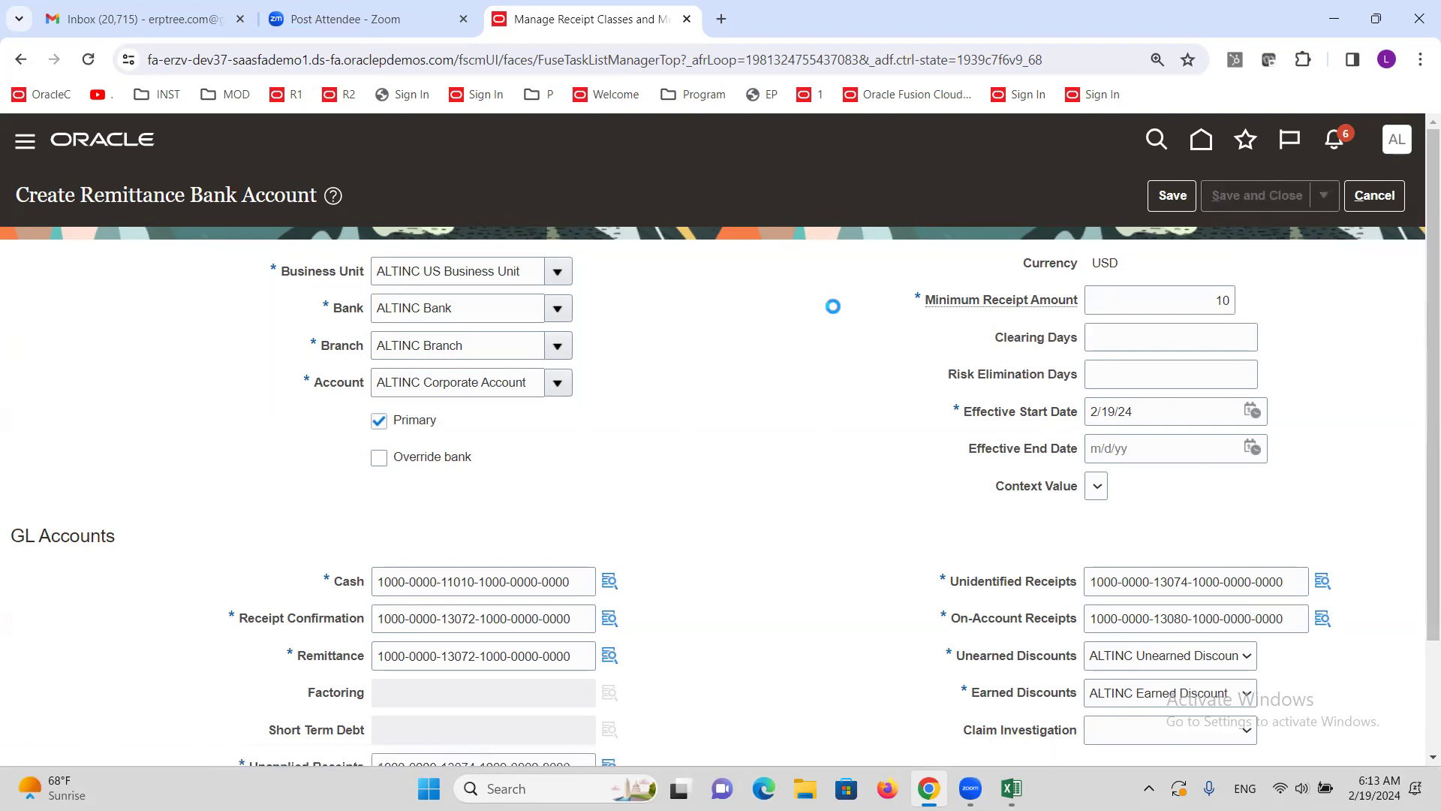
click(1298, 197)
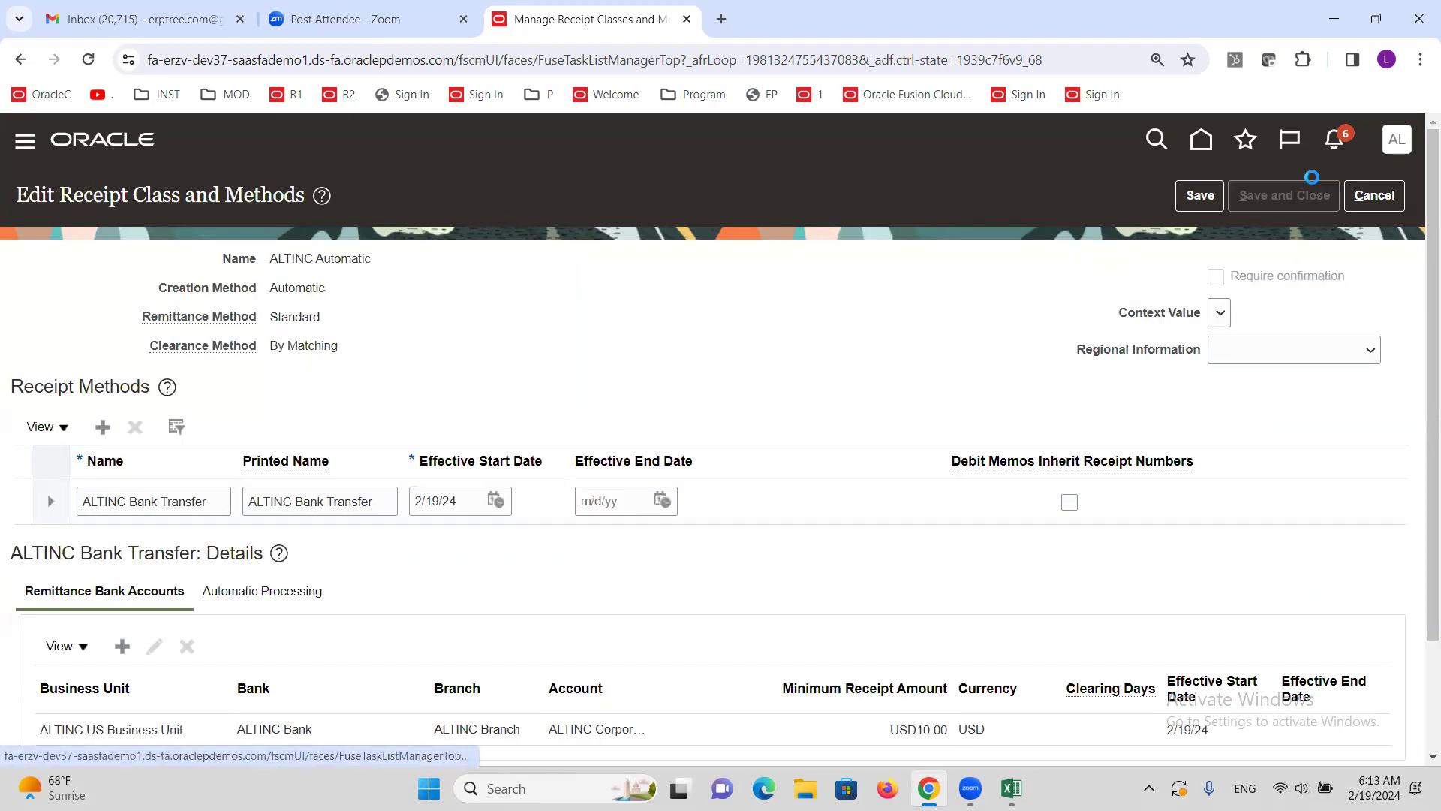
click(1390, 204)
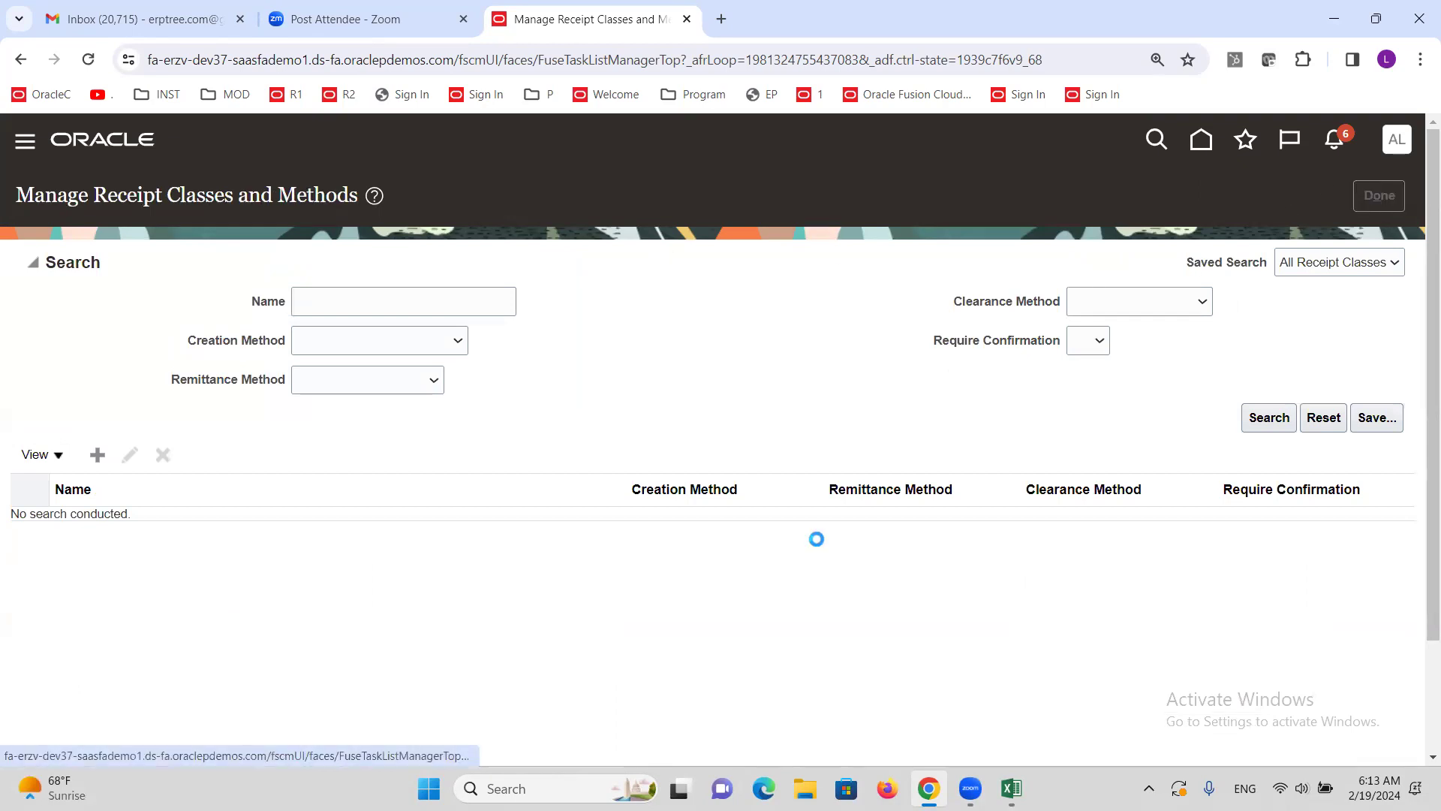
Step: Check the next Automatic Receipts task in the Excel sheet and open the Manage Customers setup task of the Customers area in Oracle Fusion
click(1012, 789)
click(238, 373)
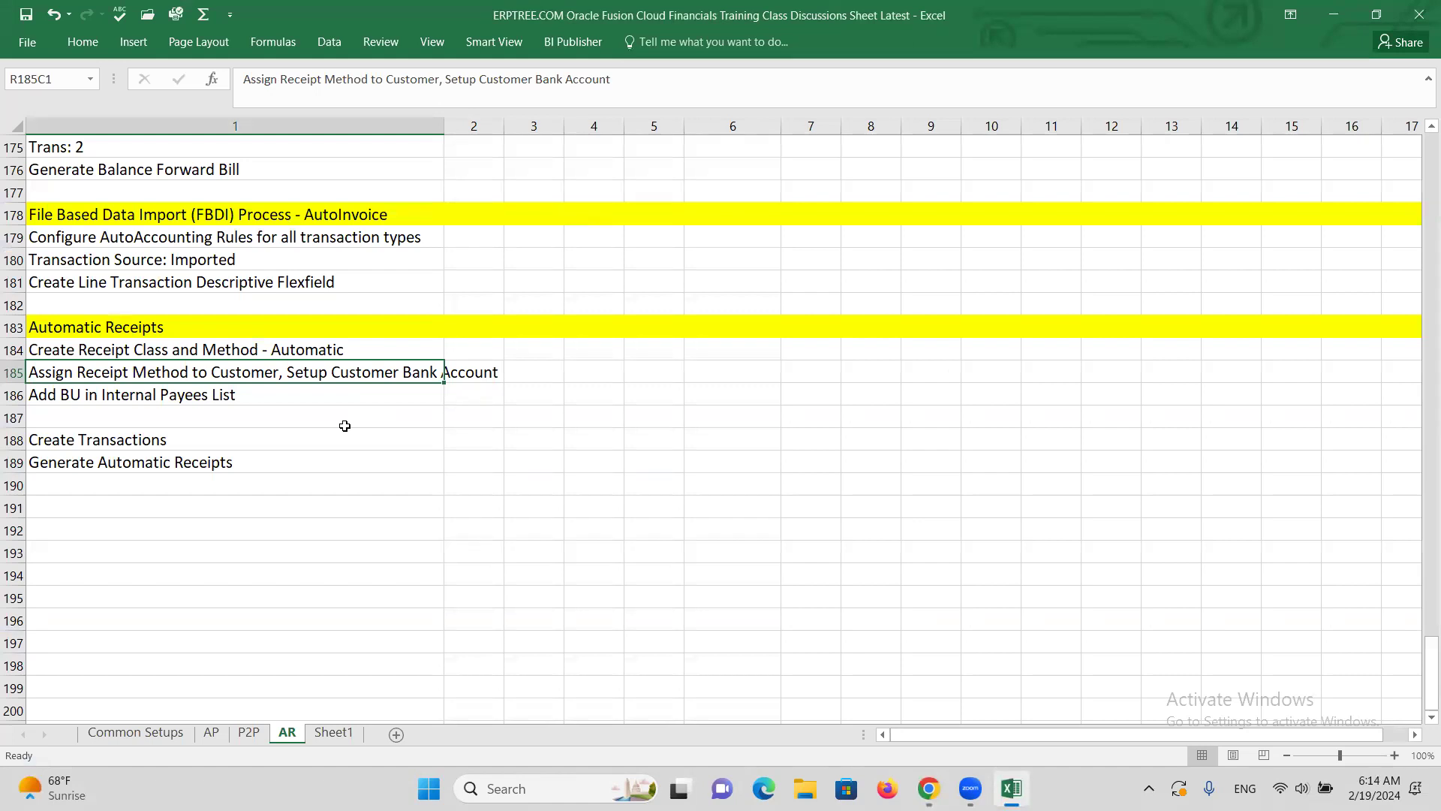
key(alt+Tab)
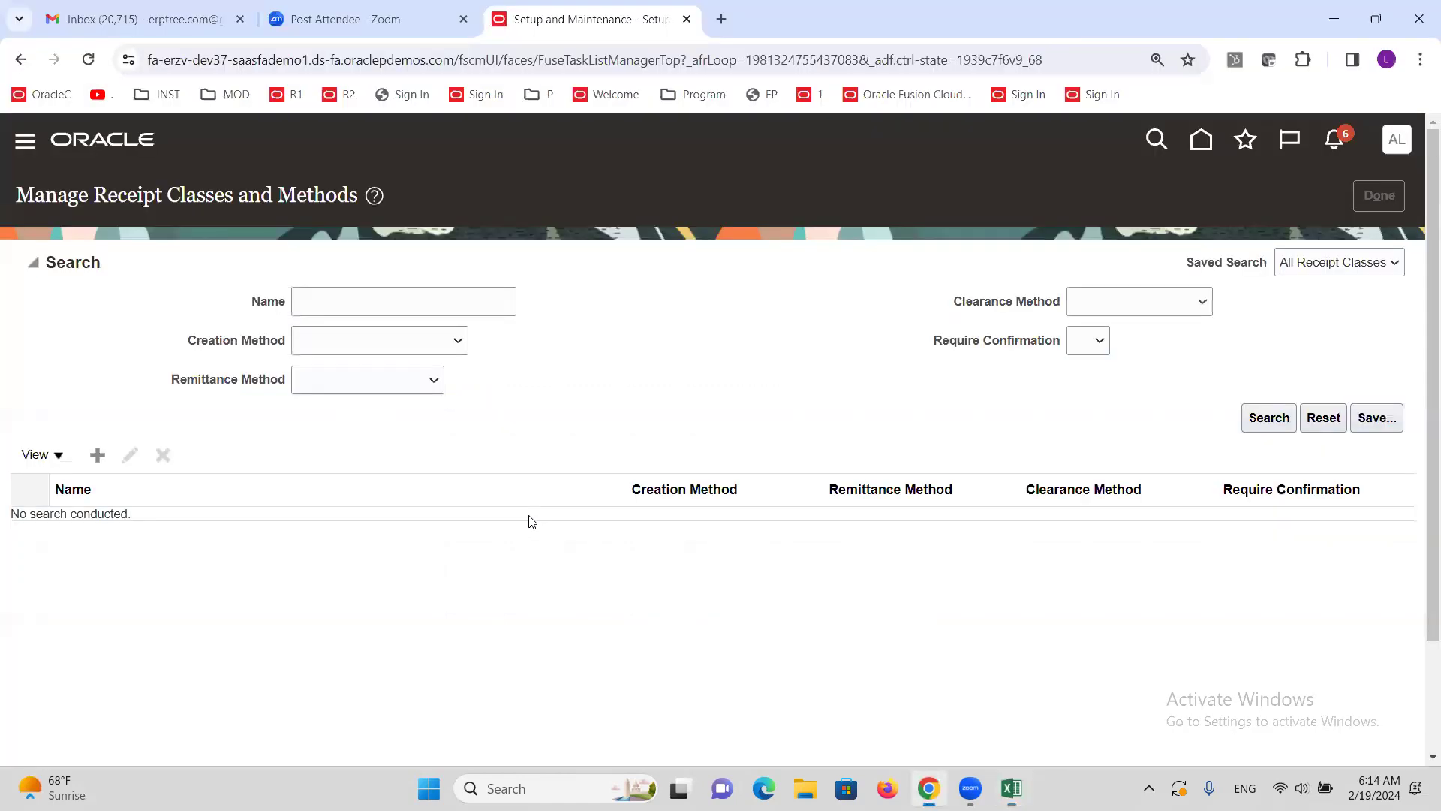
triple_click(740, 264)
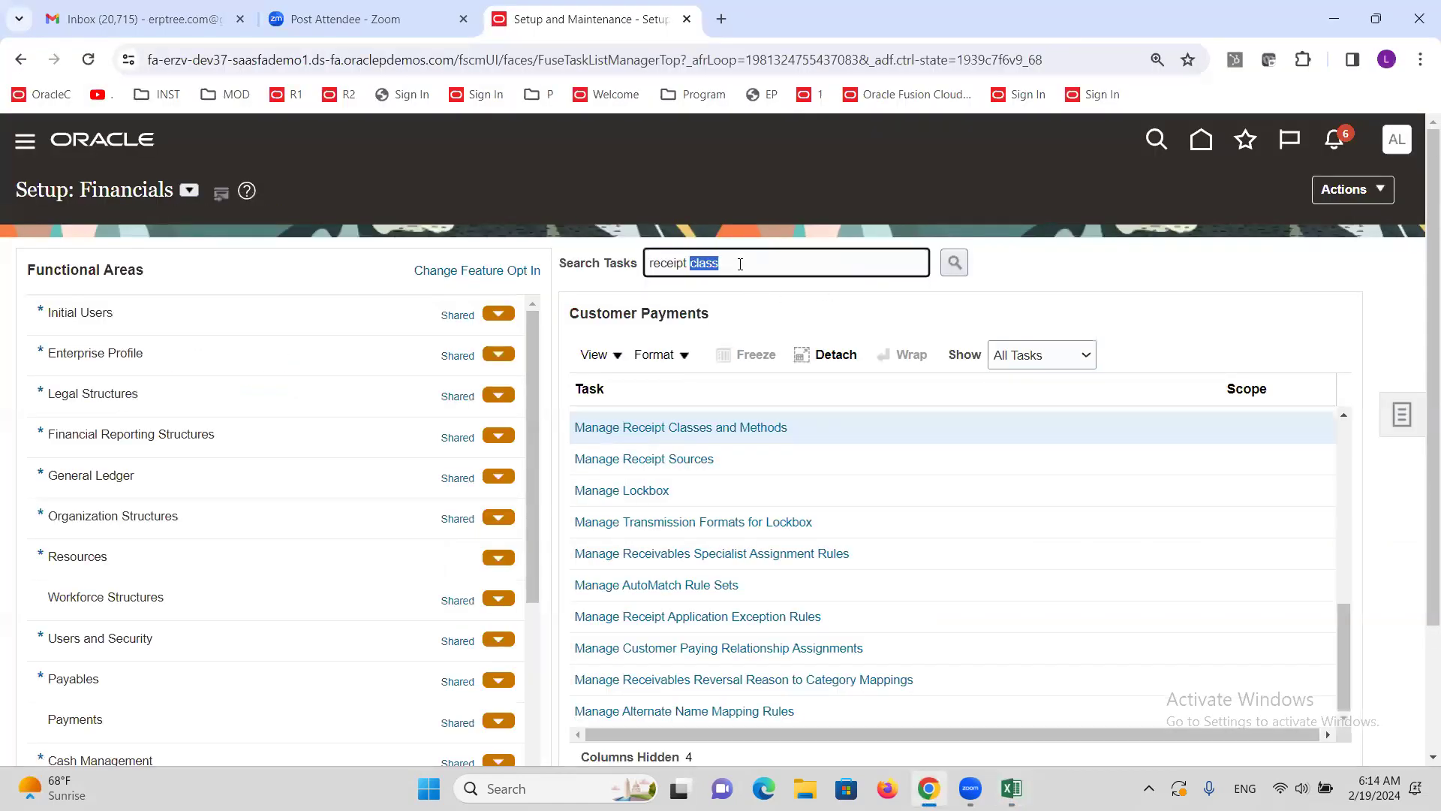
text(manage customers)
key(Return)
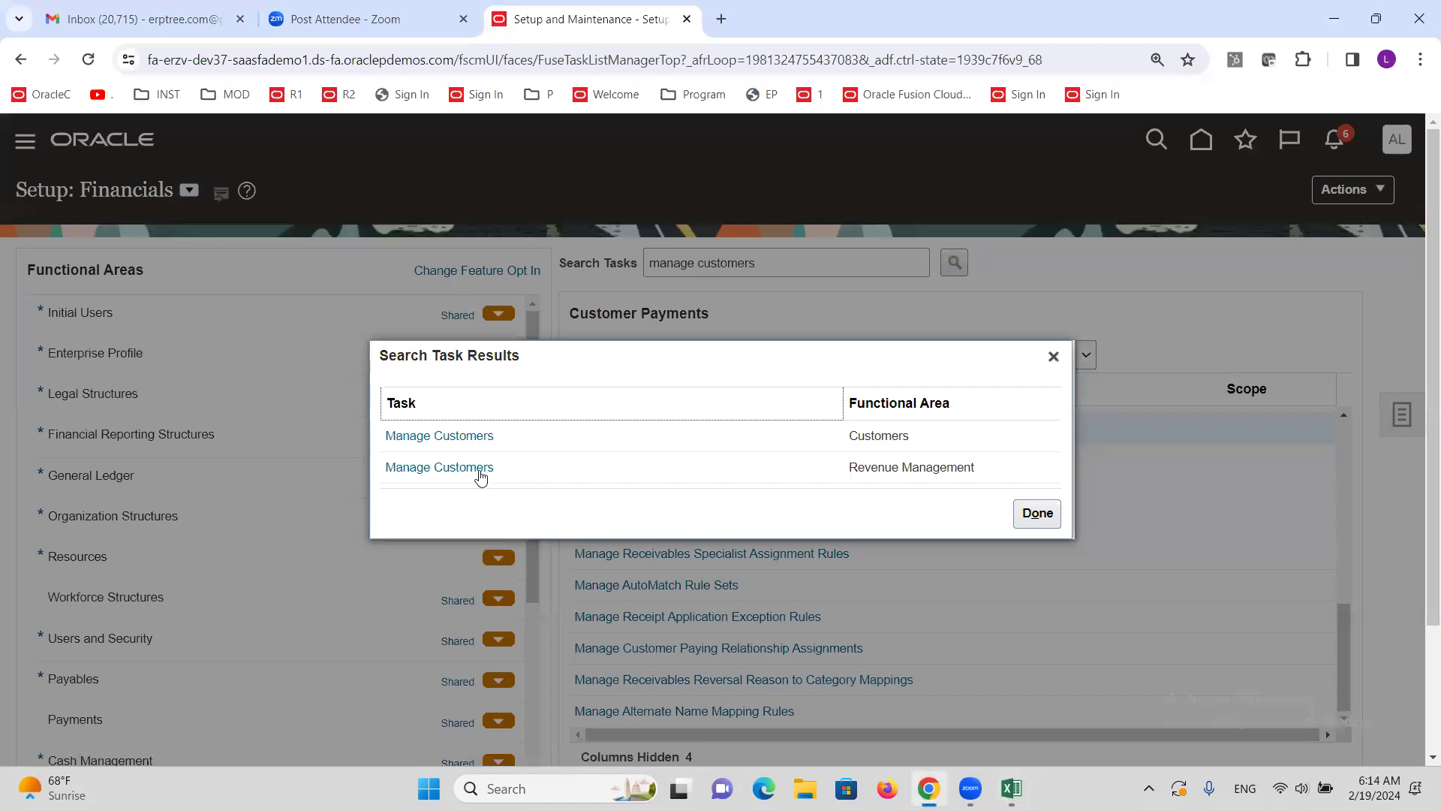
click(449, 435)
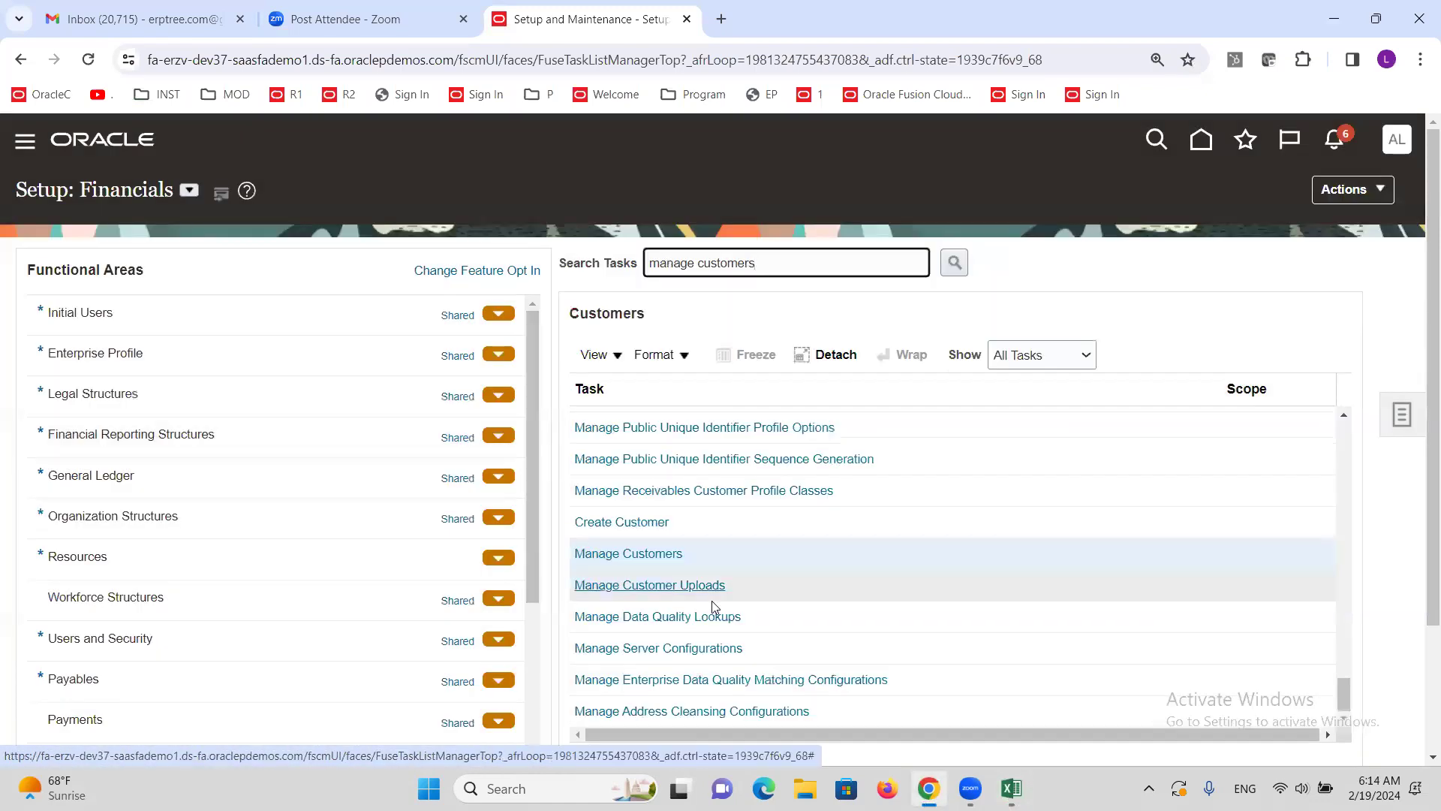
click(659, 553)
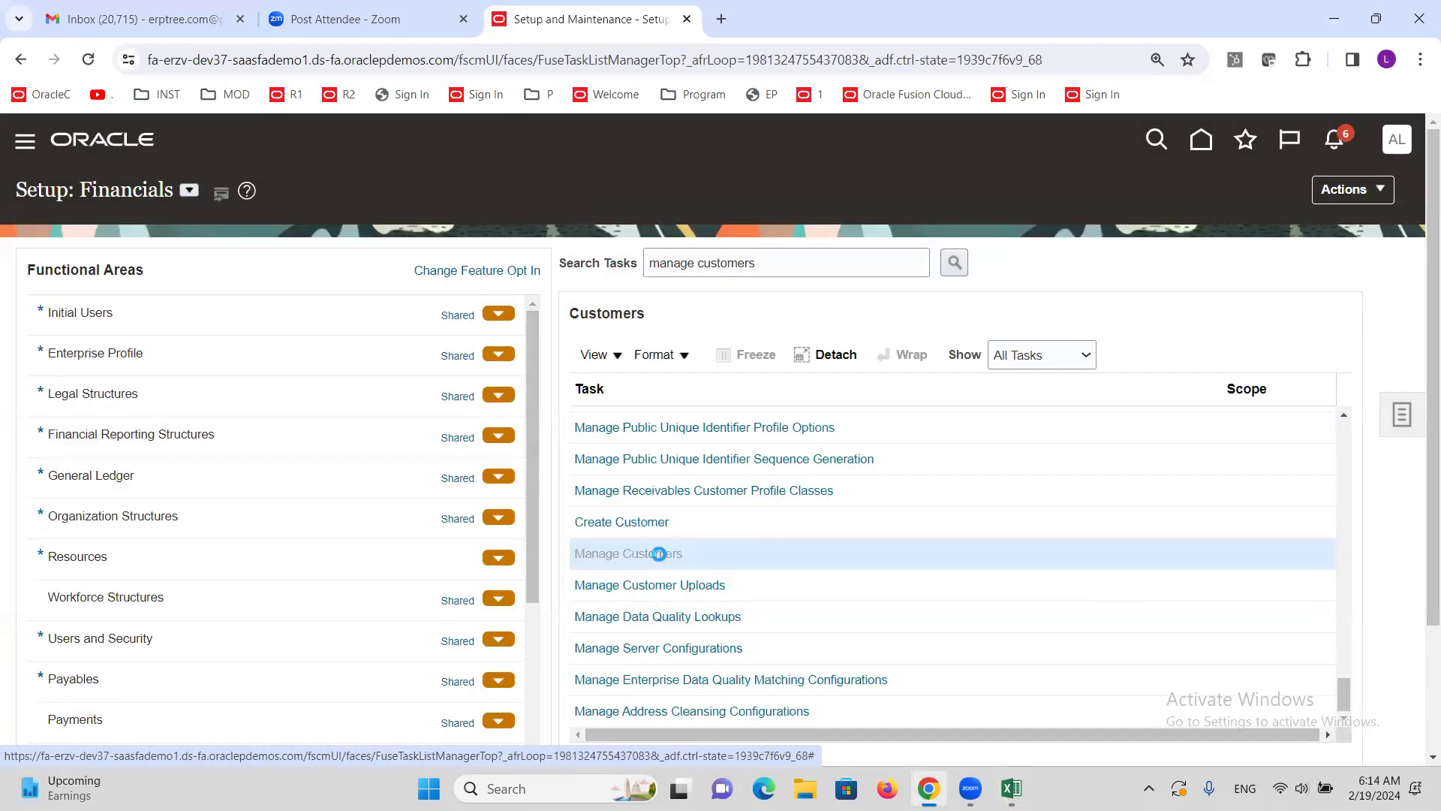
Step: Search for organizations named ALTINC Customer and open the customer account of ALTINC Customer-1 for editing
click(432, 413)
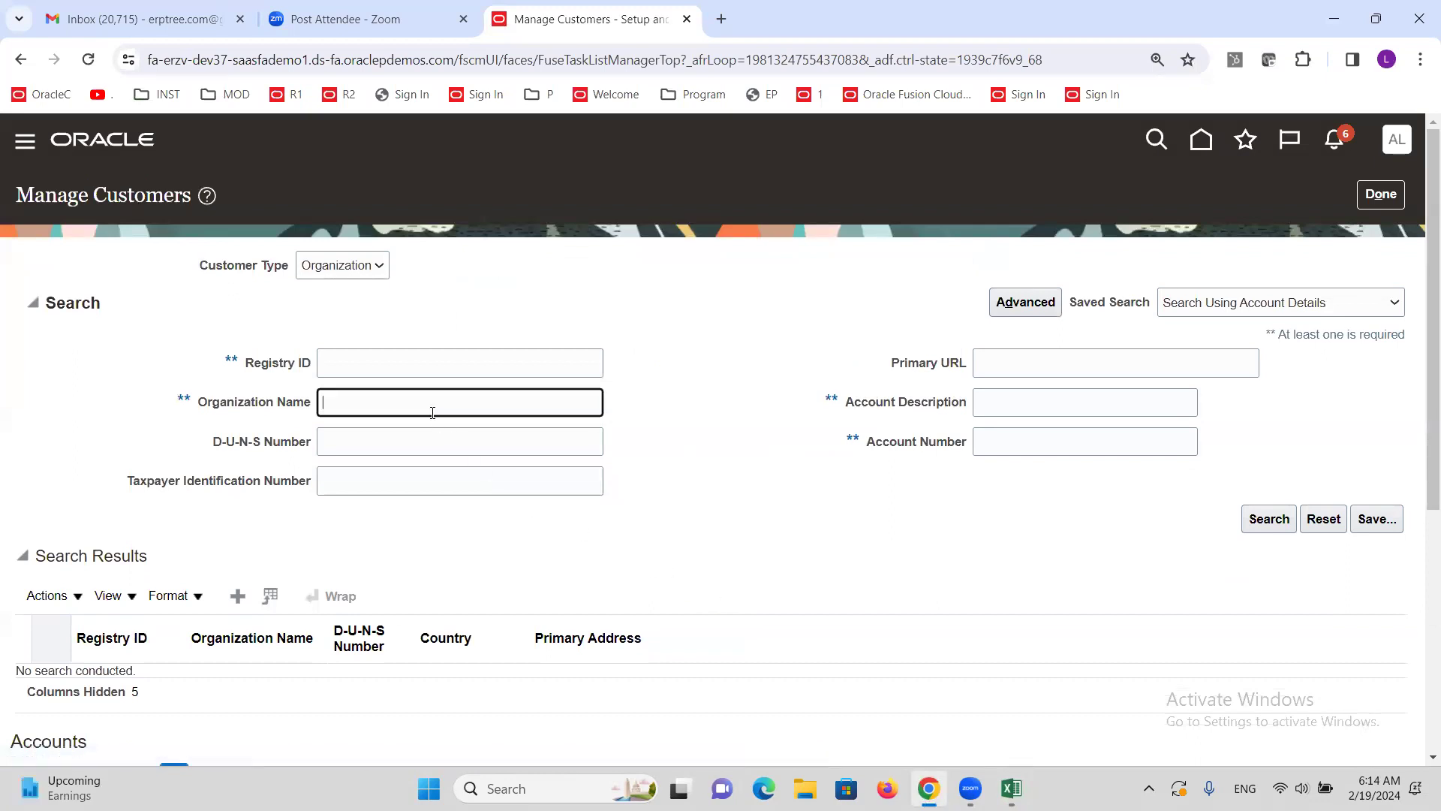
text(ALTINC Customer)
key(Return)
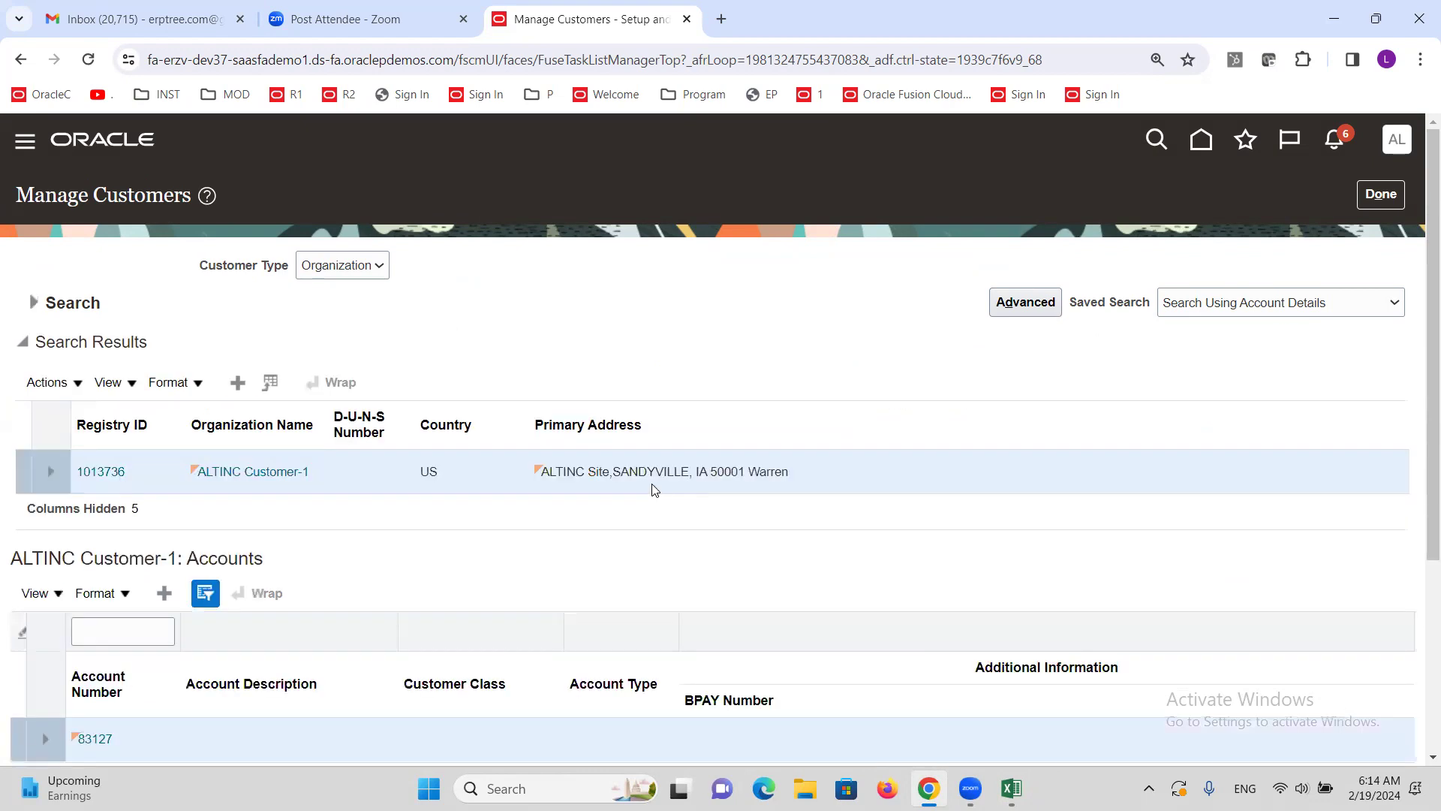
scroll(658, 492, down, 4)
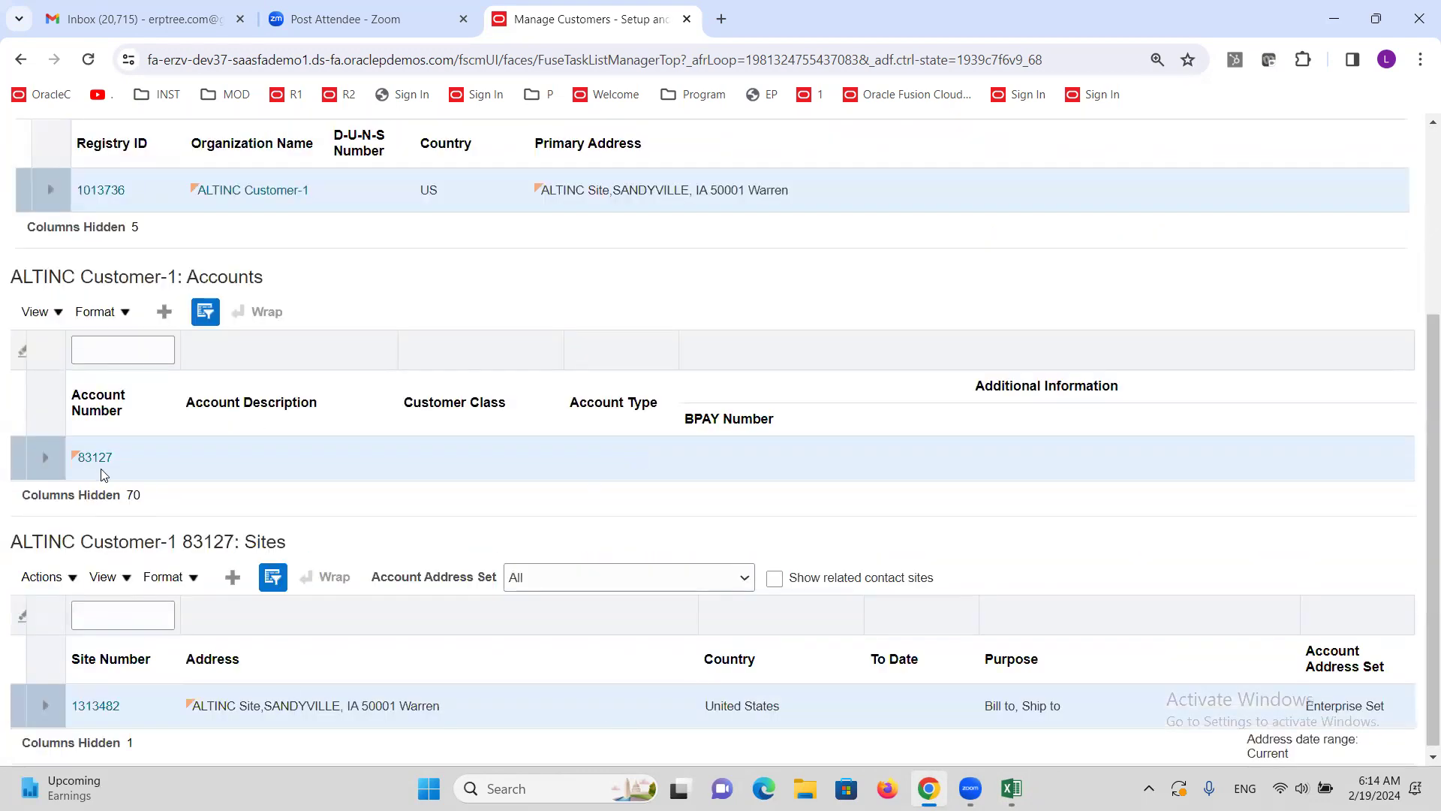
click(95, 459)
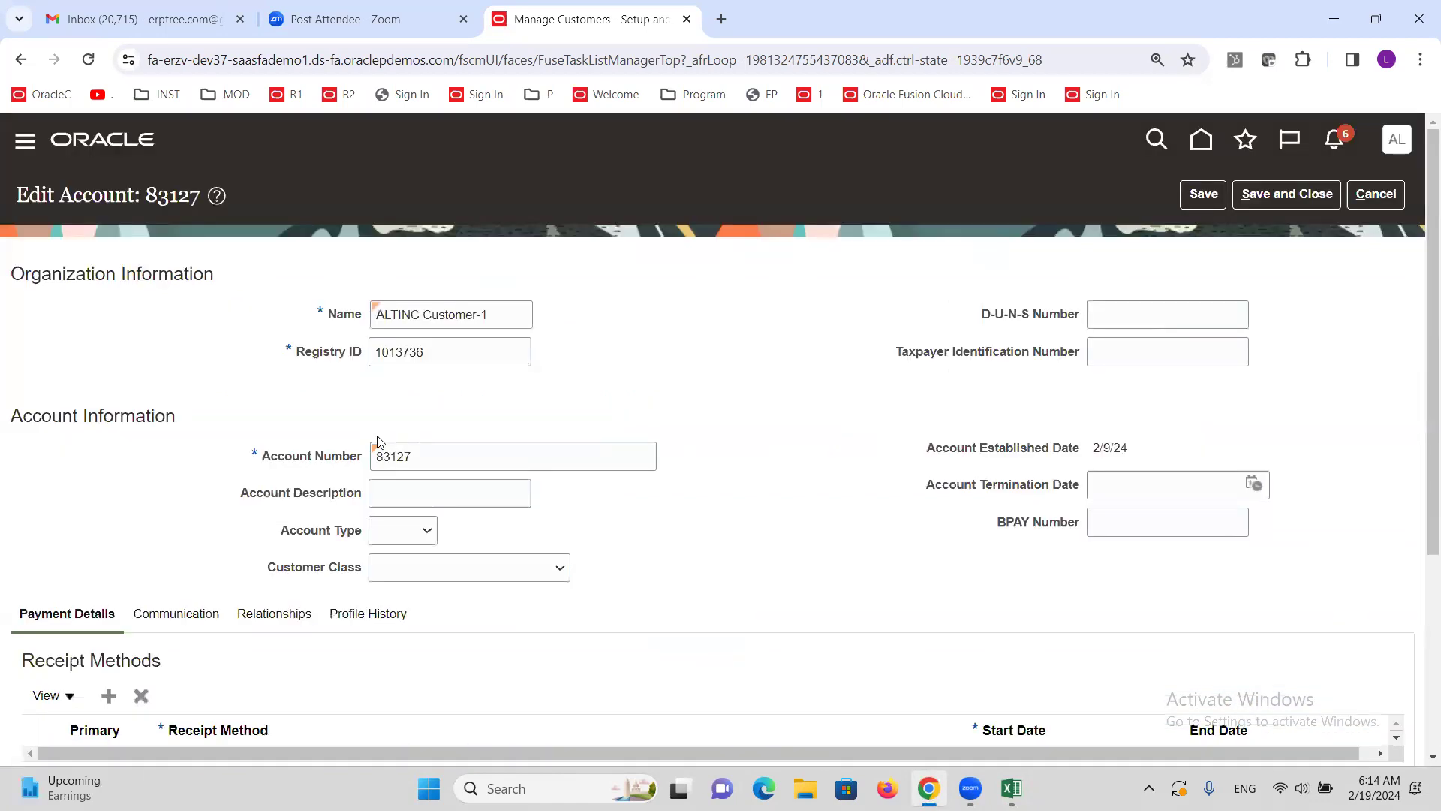
Step: Add ALTINC Bank Transfer as the primary receipt method in the customer account's payment details
scroll(285, 436, down, 3)
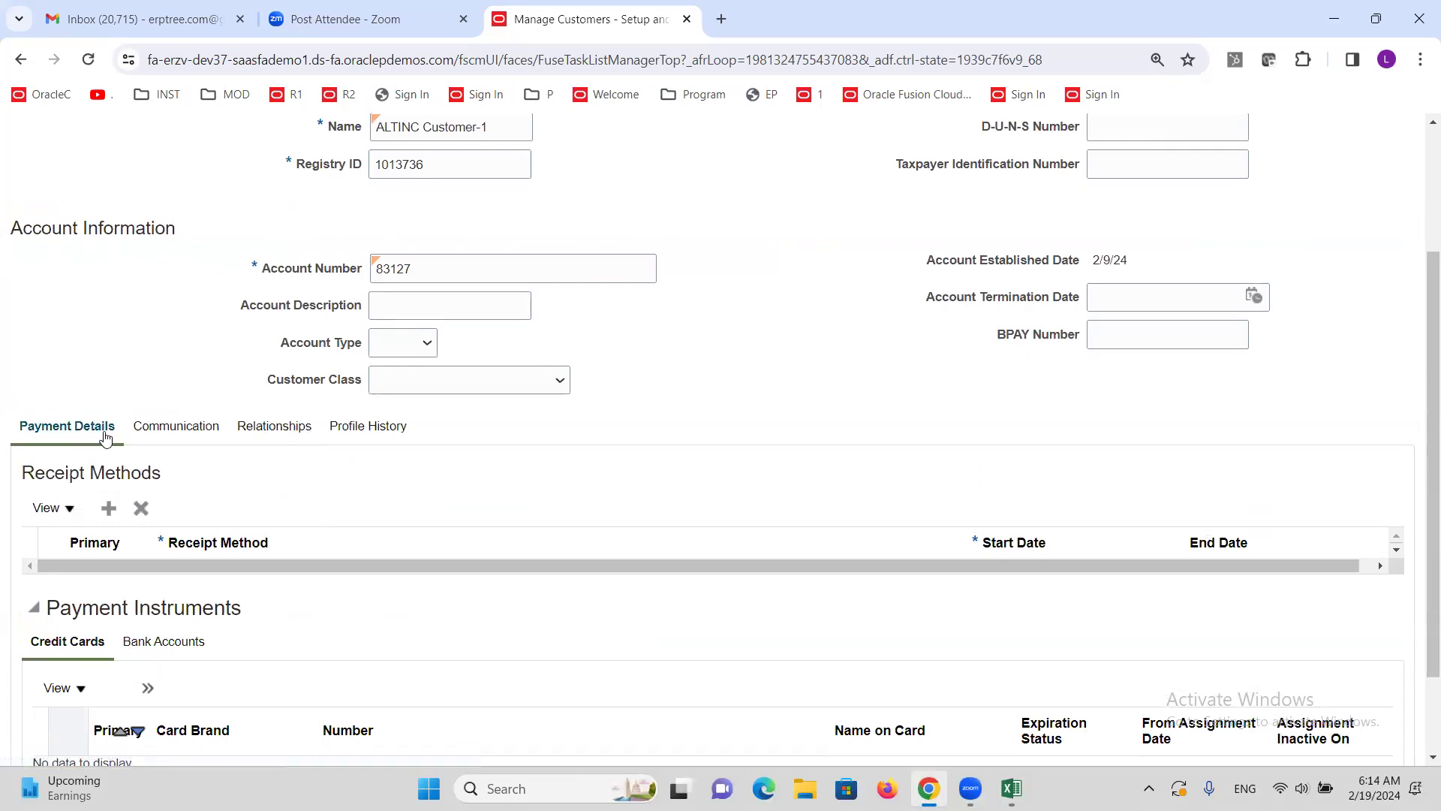
triple_click(128, 476)
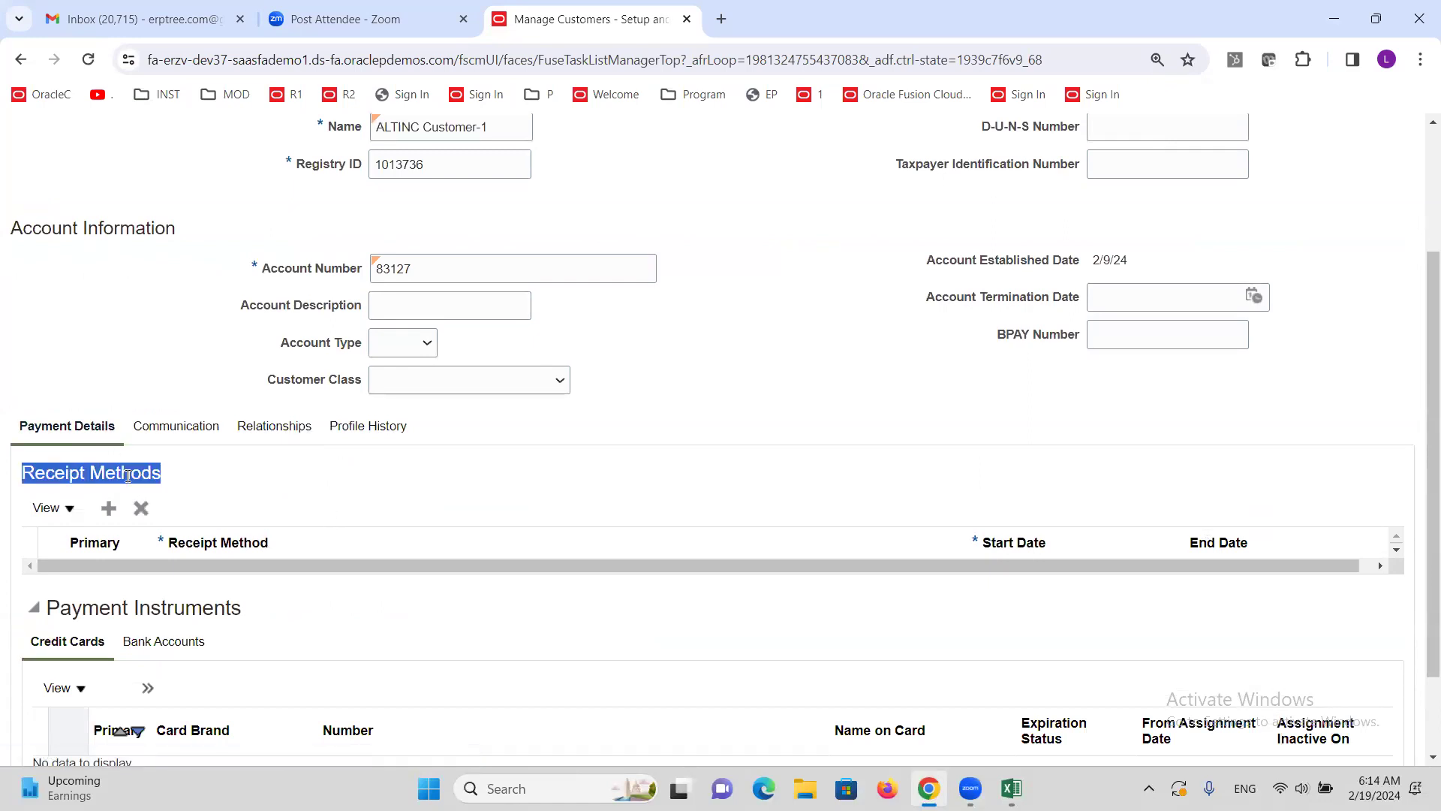
click(108, 508)
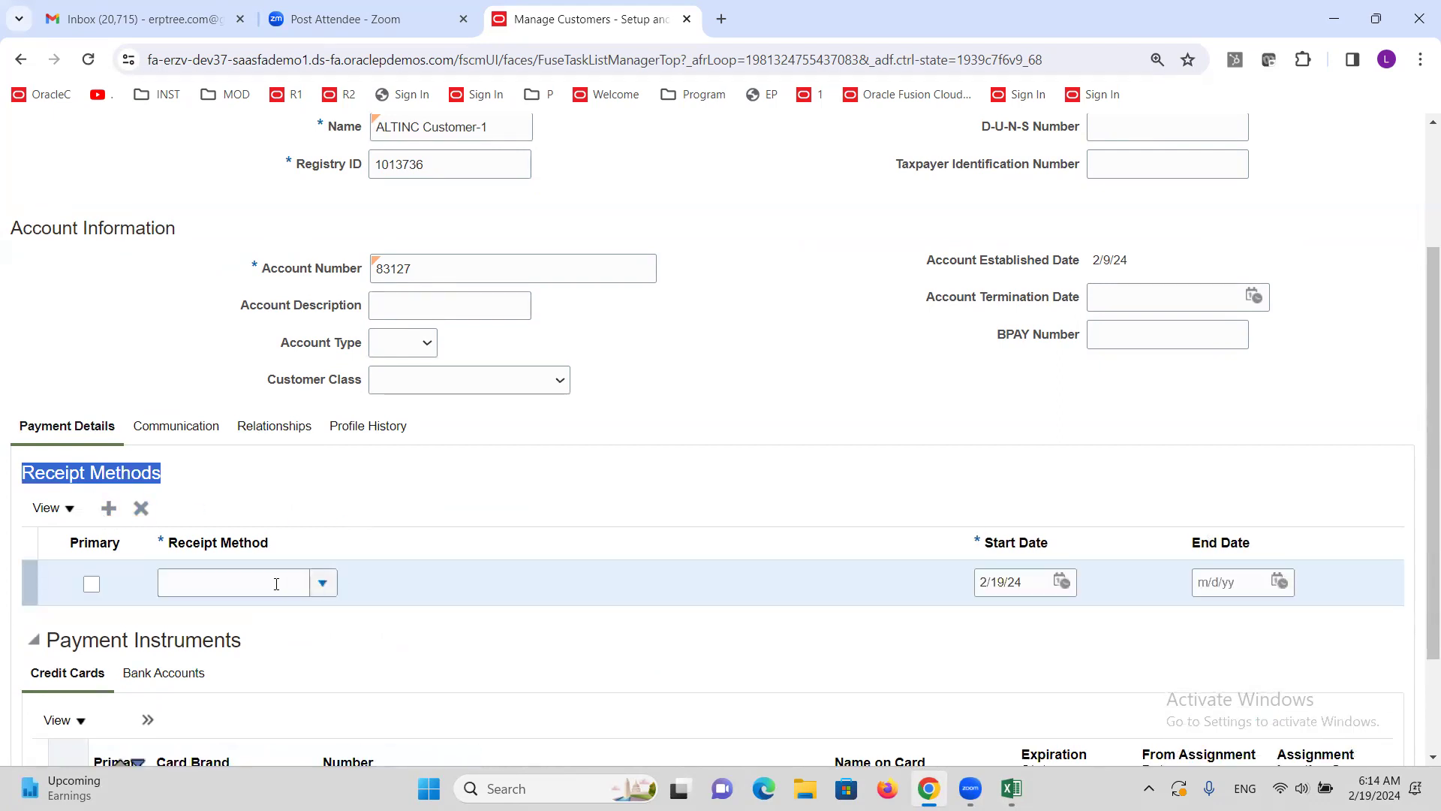
click(314, 587)
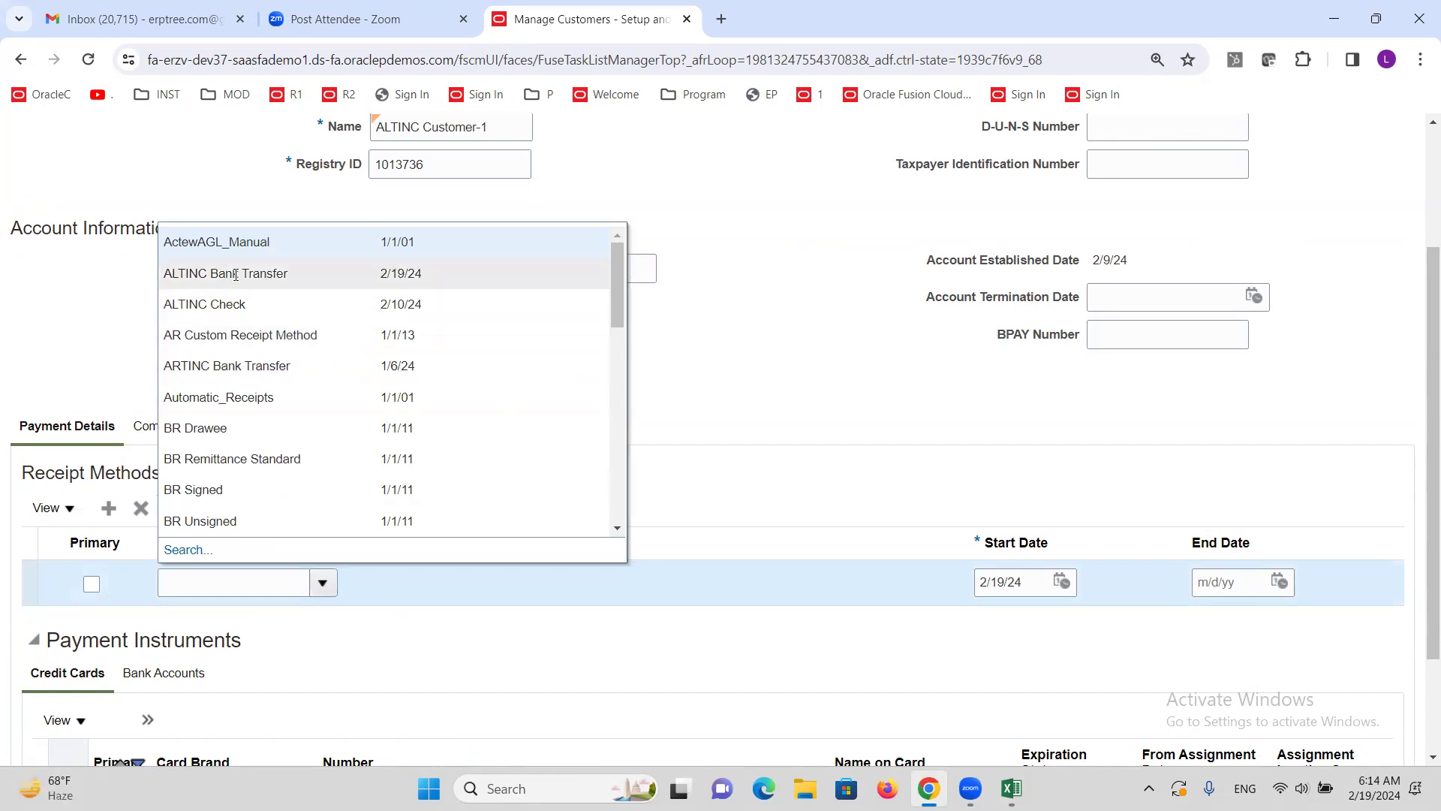
click(265, 273)
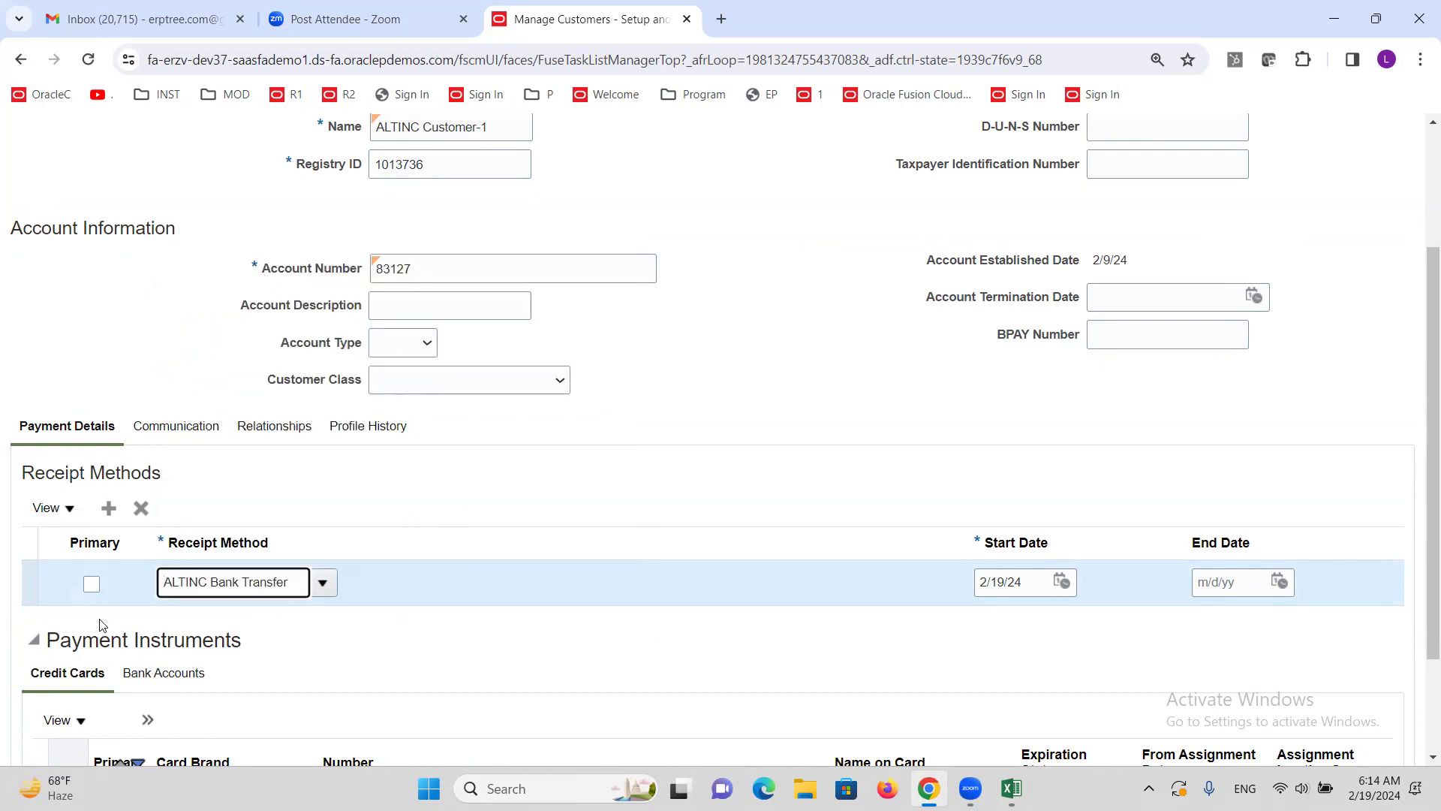
click(88, 592)
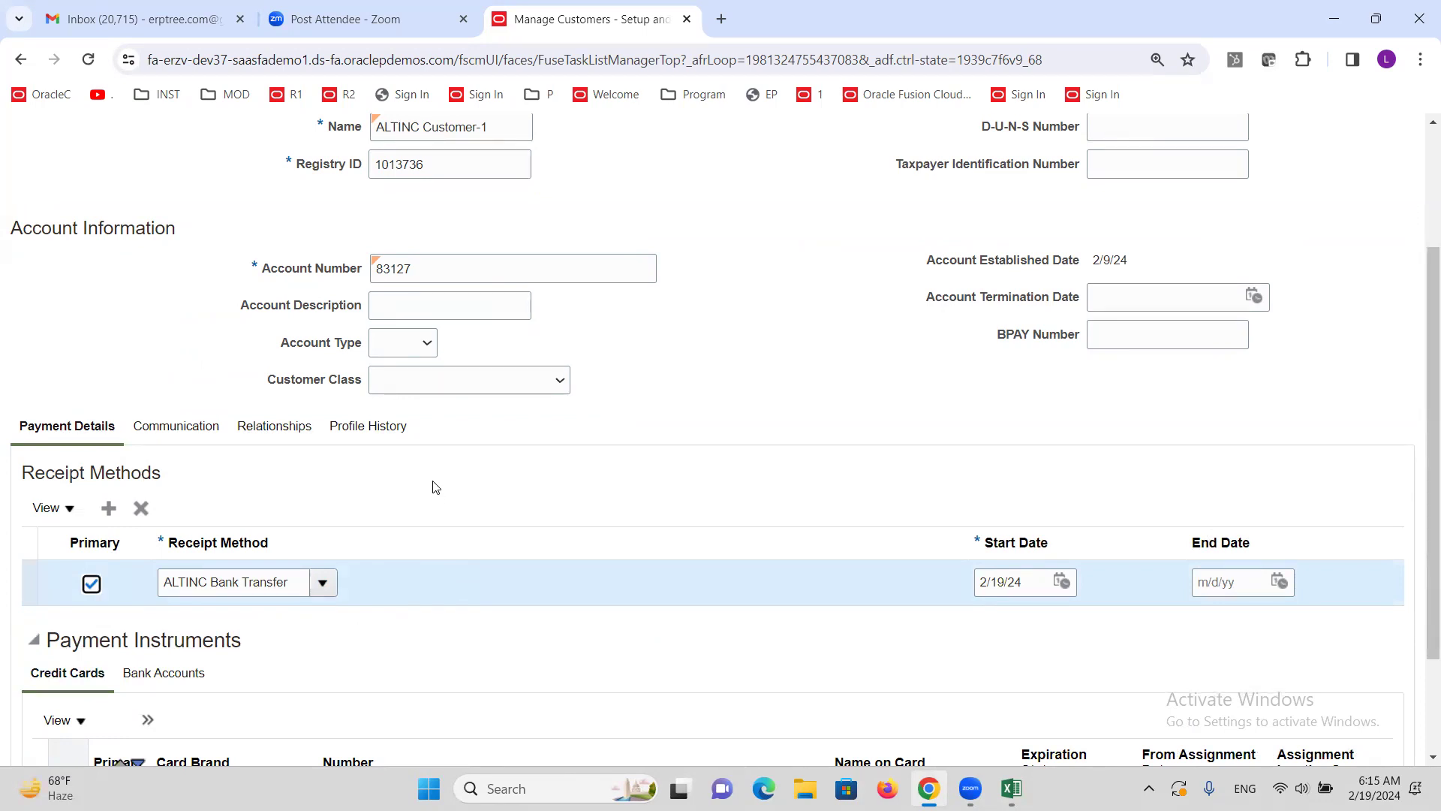
Step: Start a new bank account for the customer under Payment Instruments with United States as its country
scroll(435, 487, down, 2)
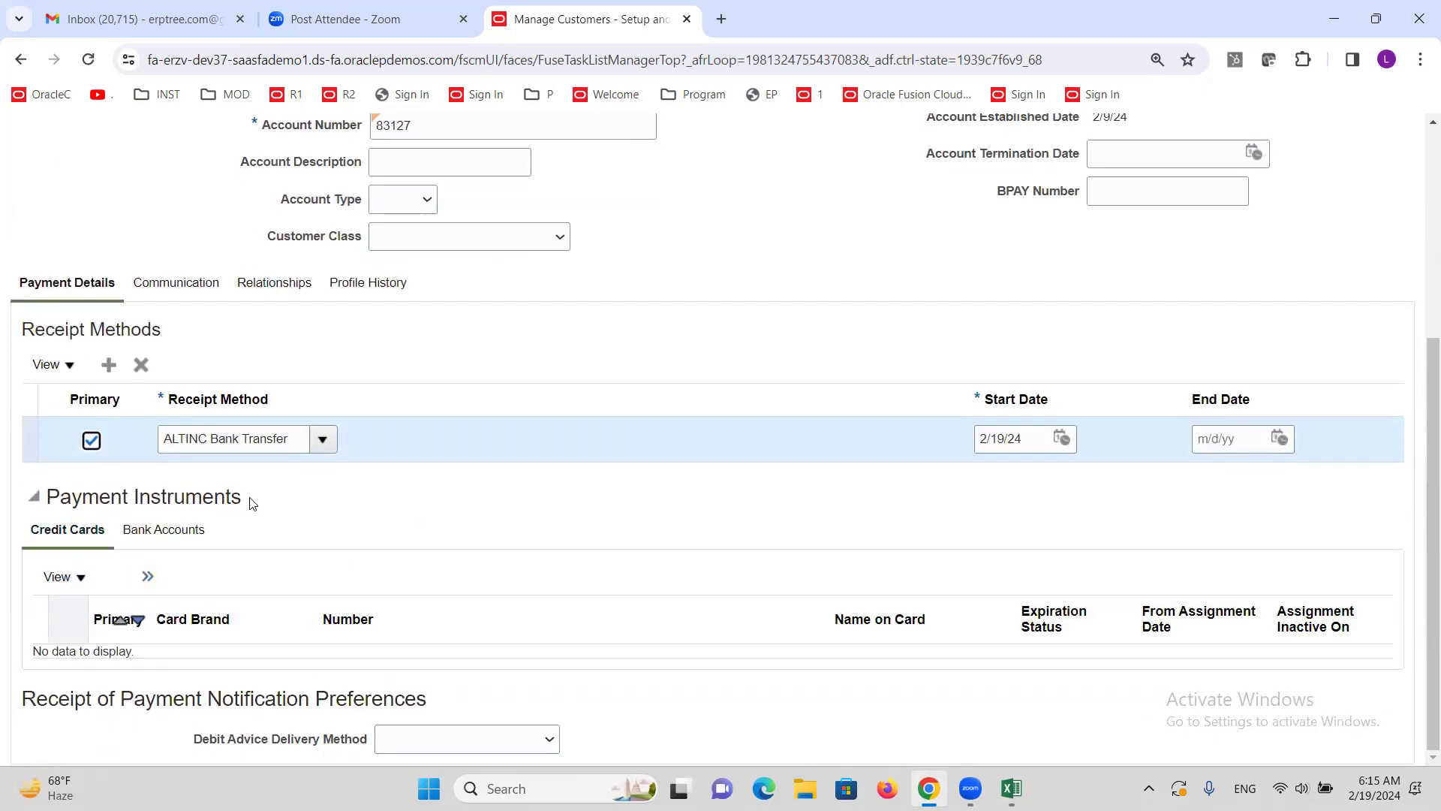
click(171, 532)
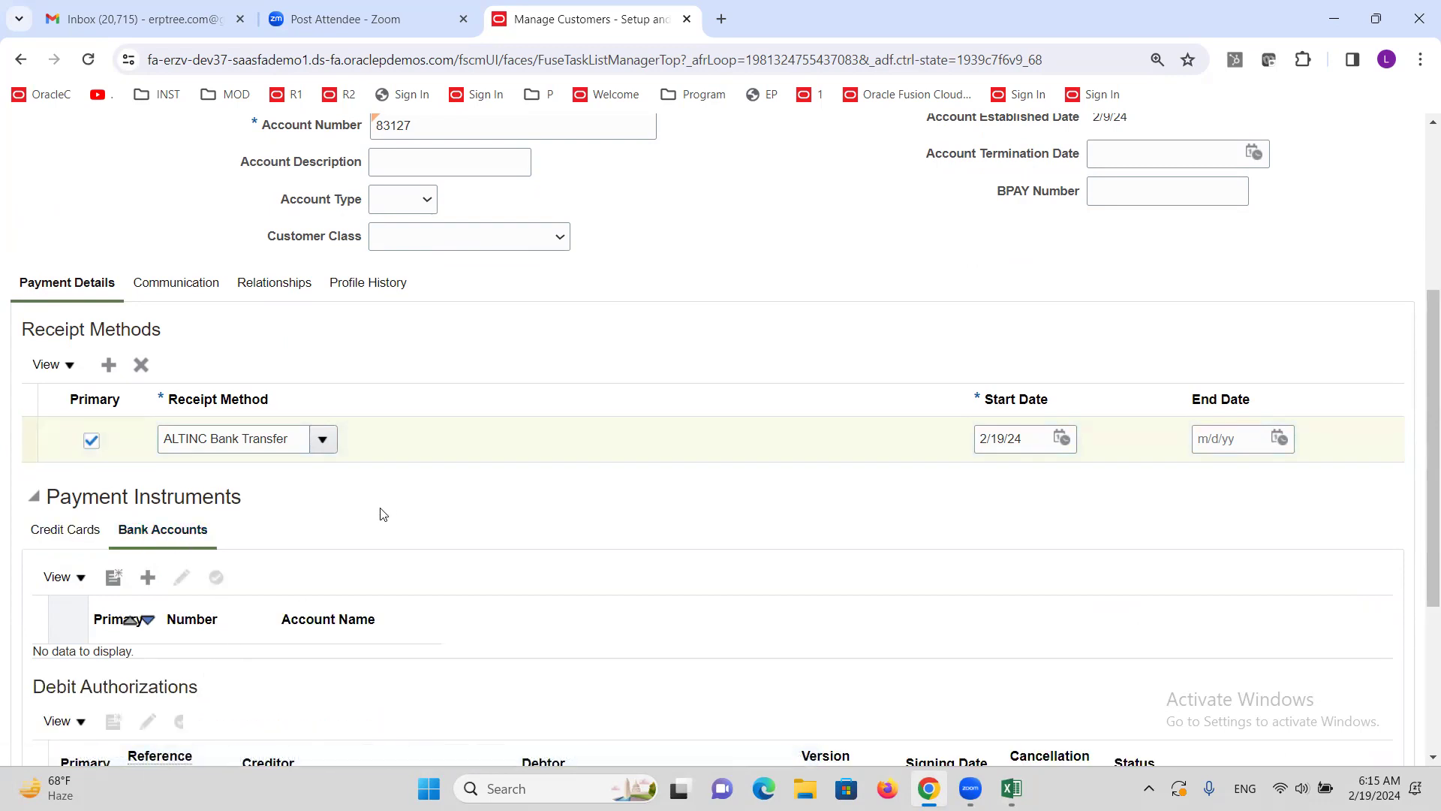
scroll(360, 519, down, 3)
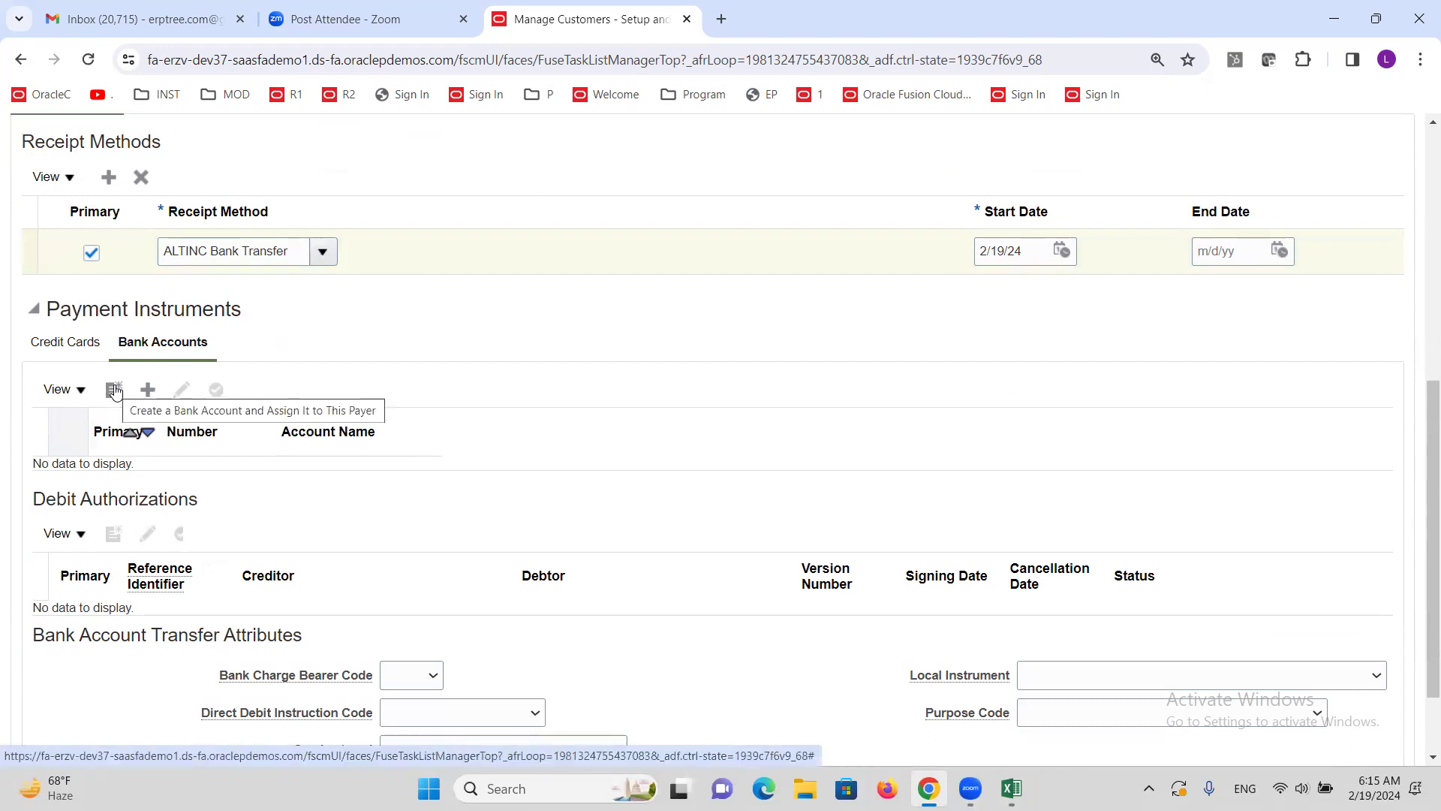
click(114, 390)
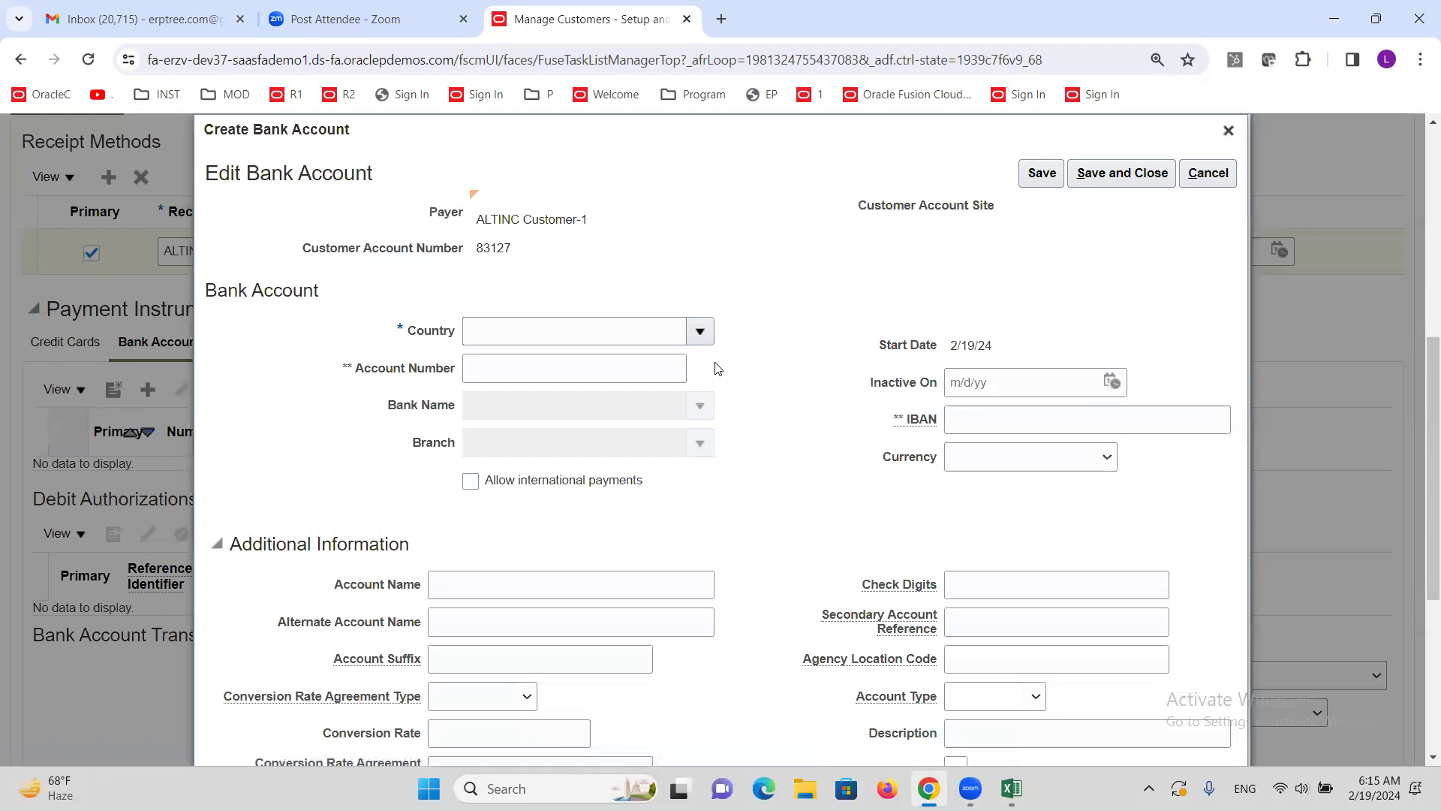
click(612, 337)
text(united)
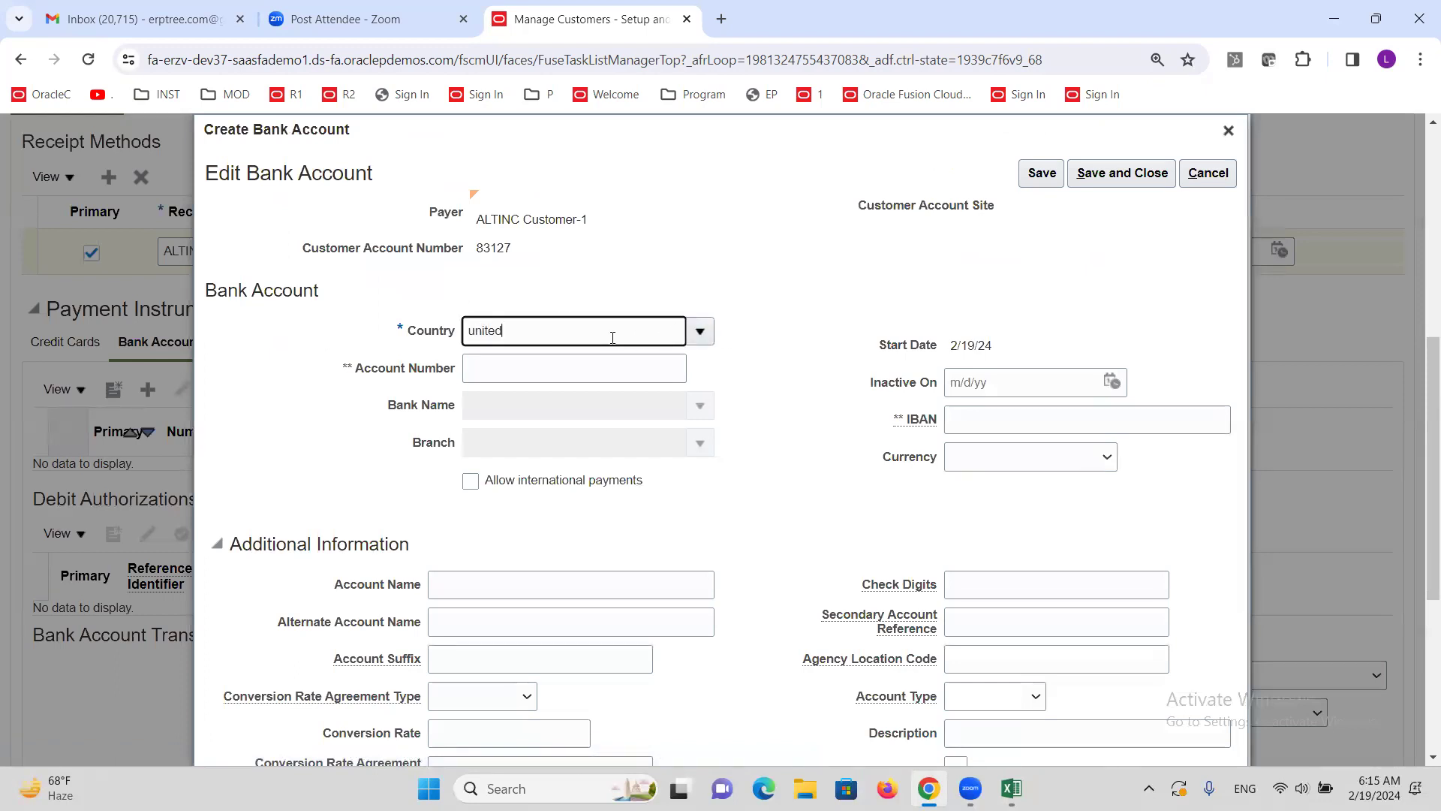
key(Tab)
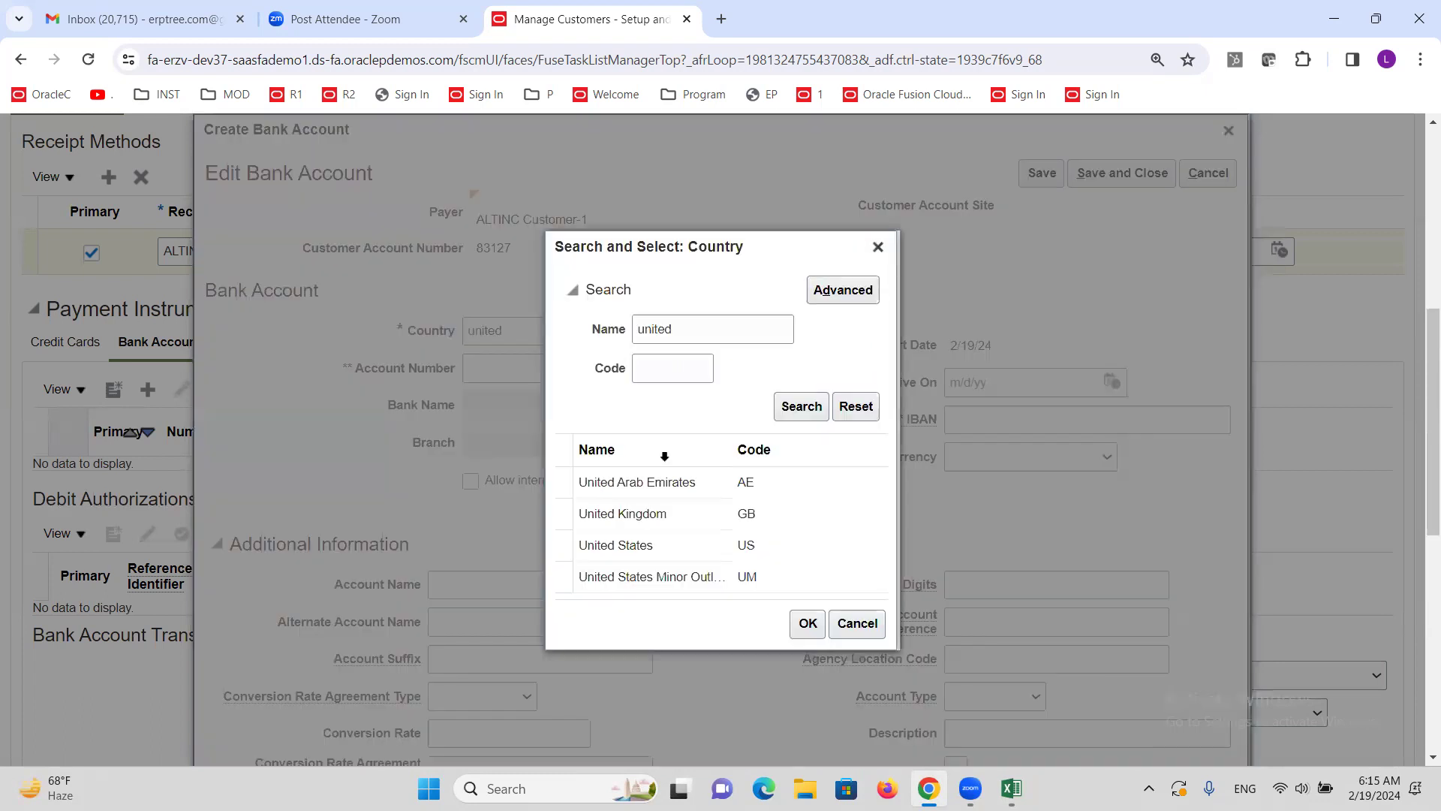
click(660, 544)
click(808, 624)
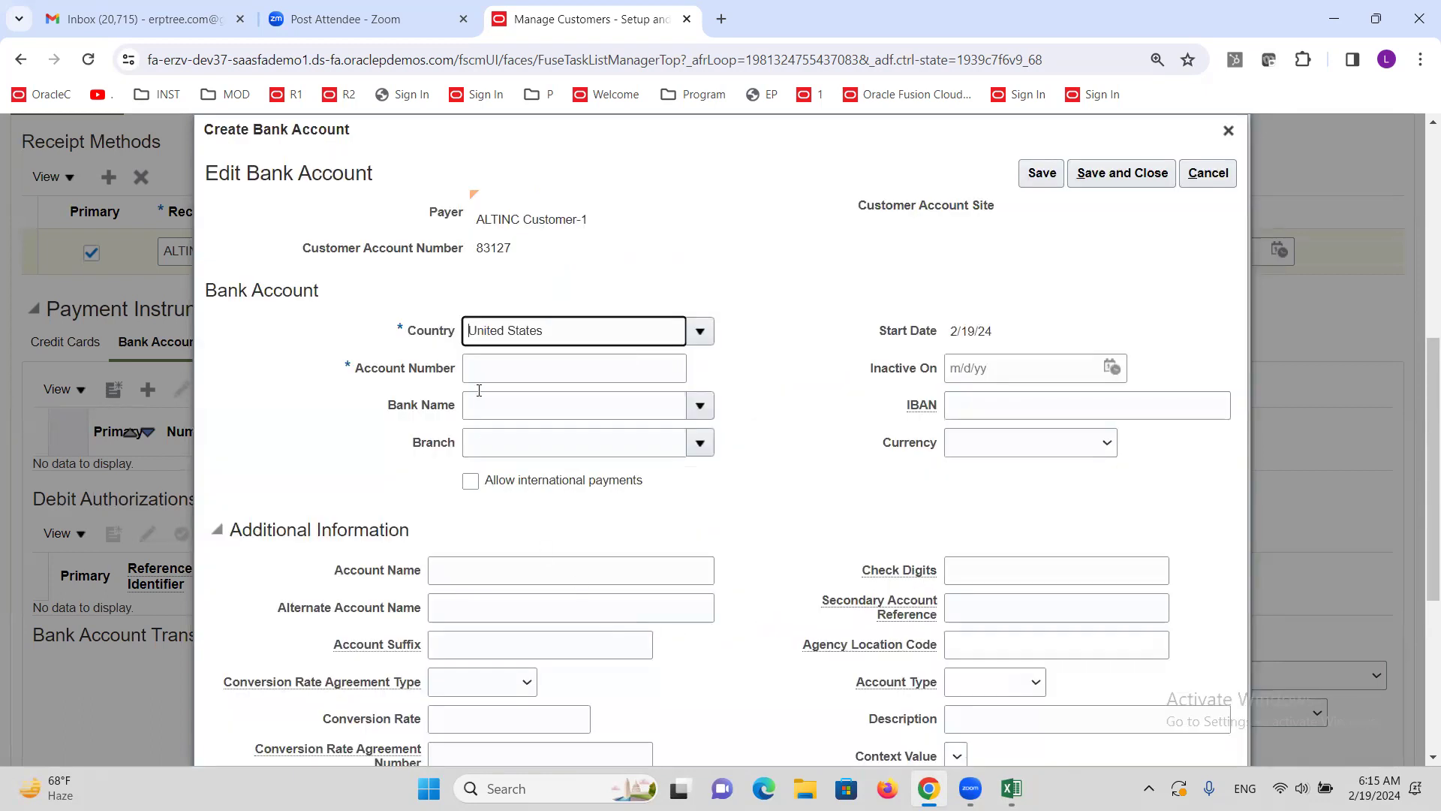
Step: Enter the customer's bank account number and assign the account to ALTINC Bank and ALTINC Branch
click(479, 368)
text(44444444444)
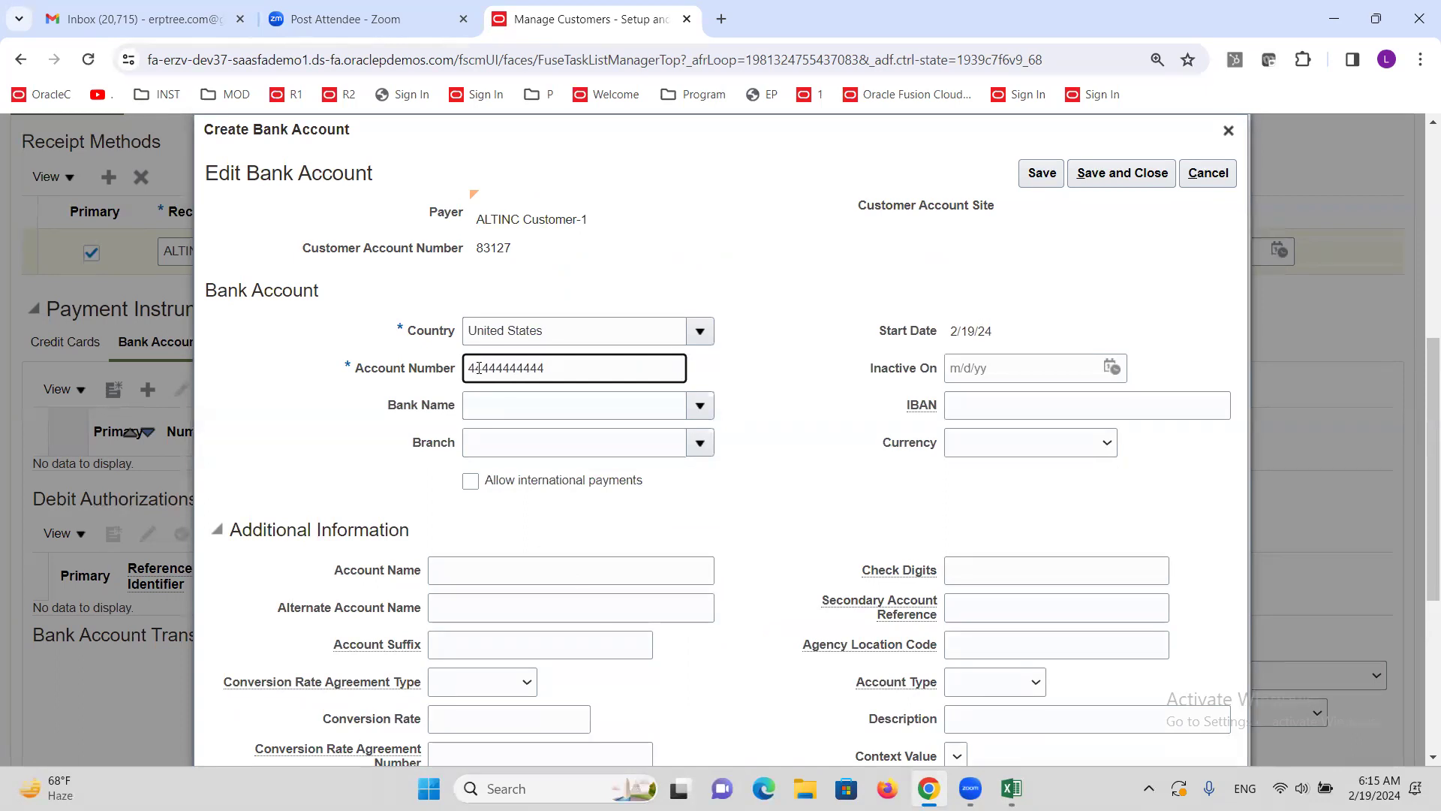
click(590, 405)
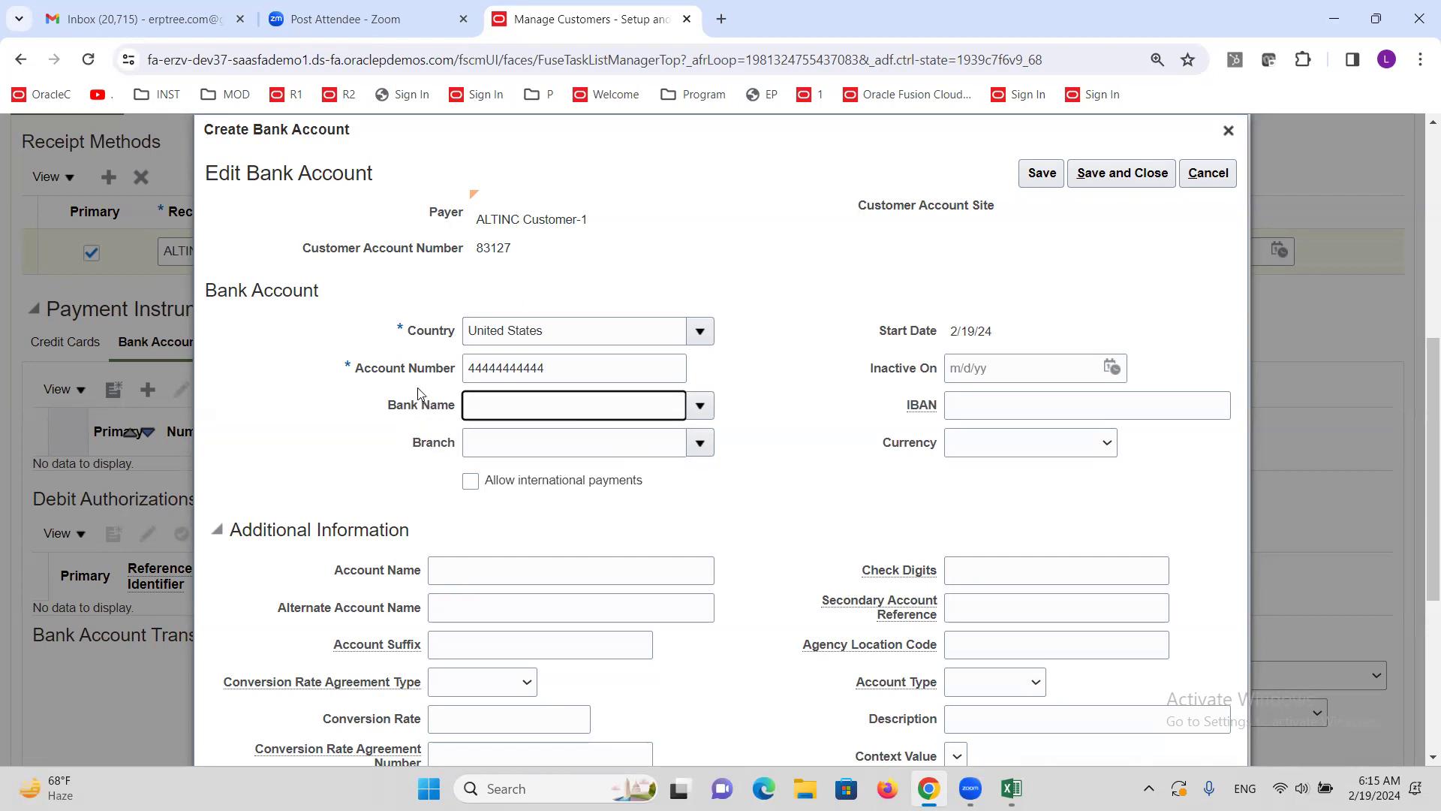
key(Tab)
click(576, 530)
click(882, 607)
click(698, 442)
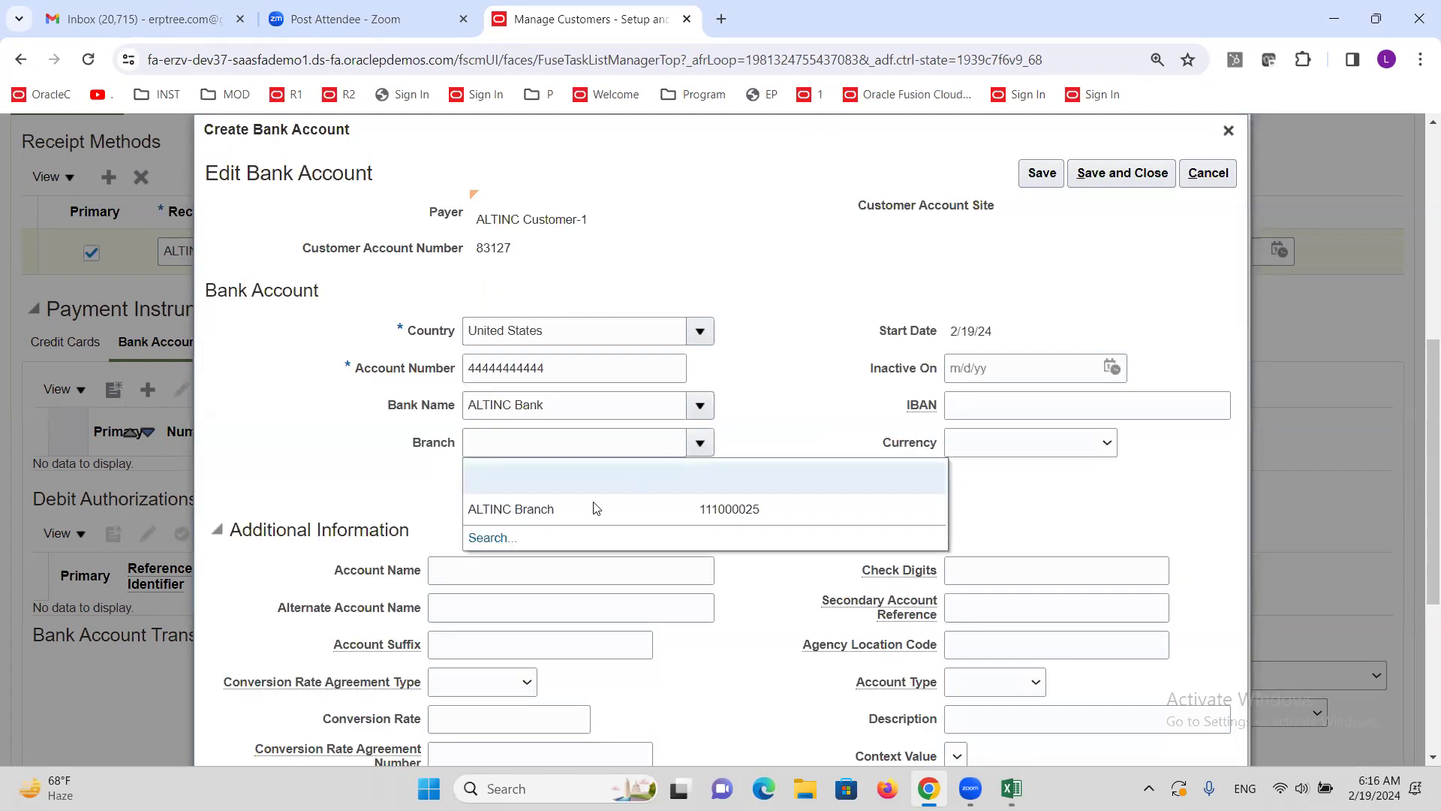
click(595, 508)
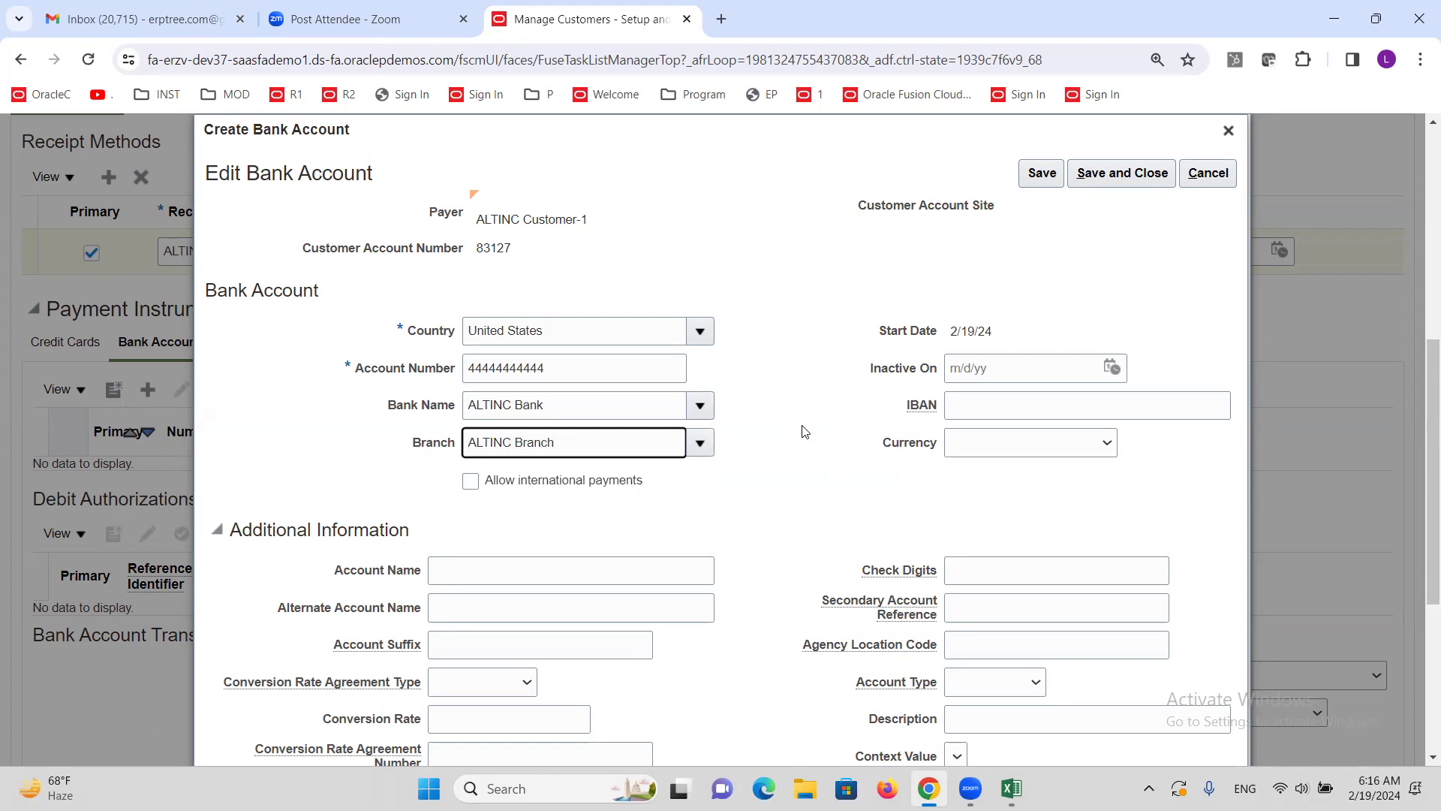
Step: Name the bank account ALTINC Customer Checking Account, save and close it, and acknowledge the confirmation
click(521, 569)
text(ALTINC Customer )
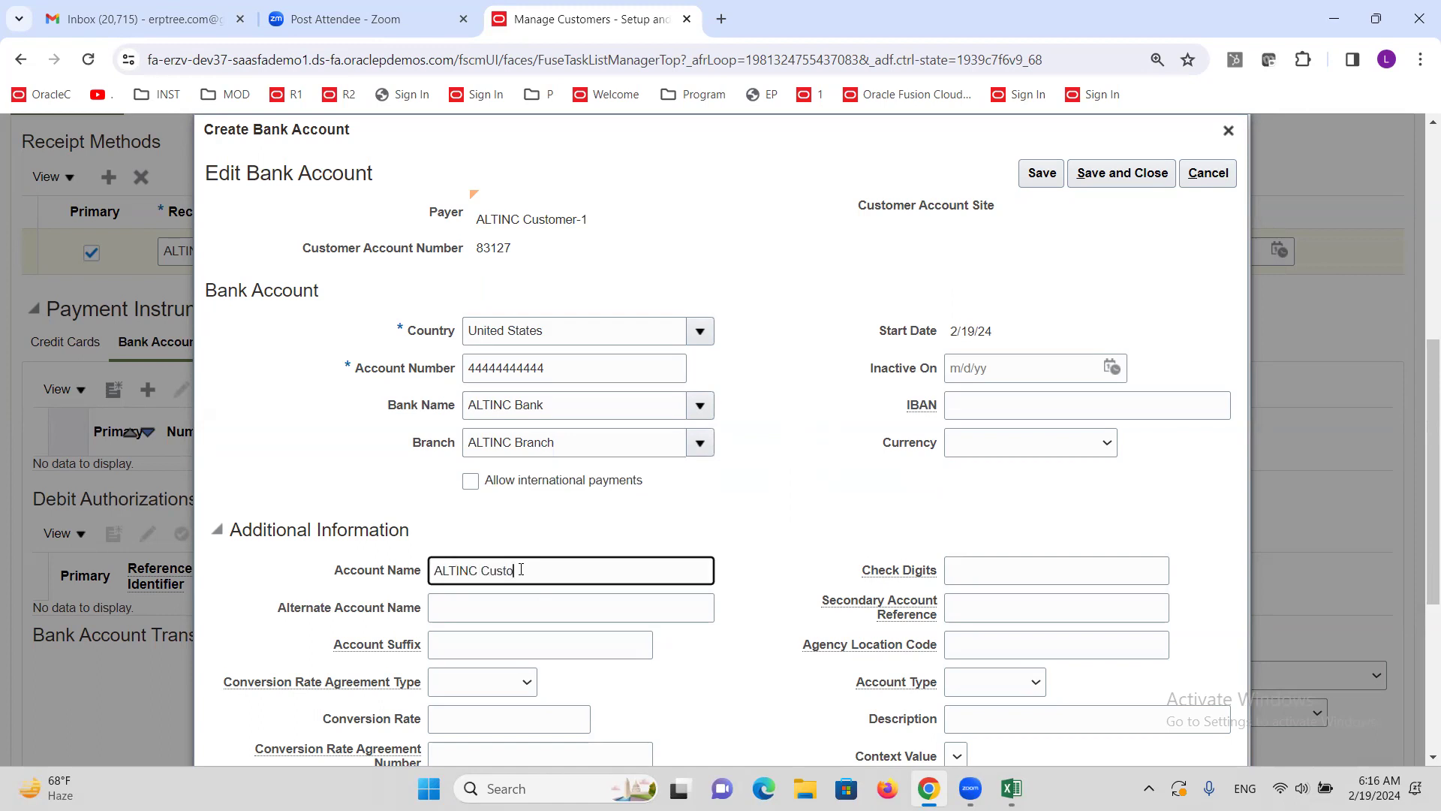
text(Shecking Account)
click(1121, 173)
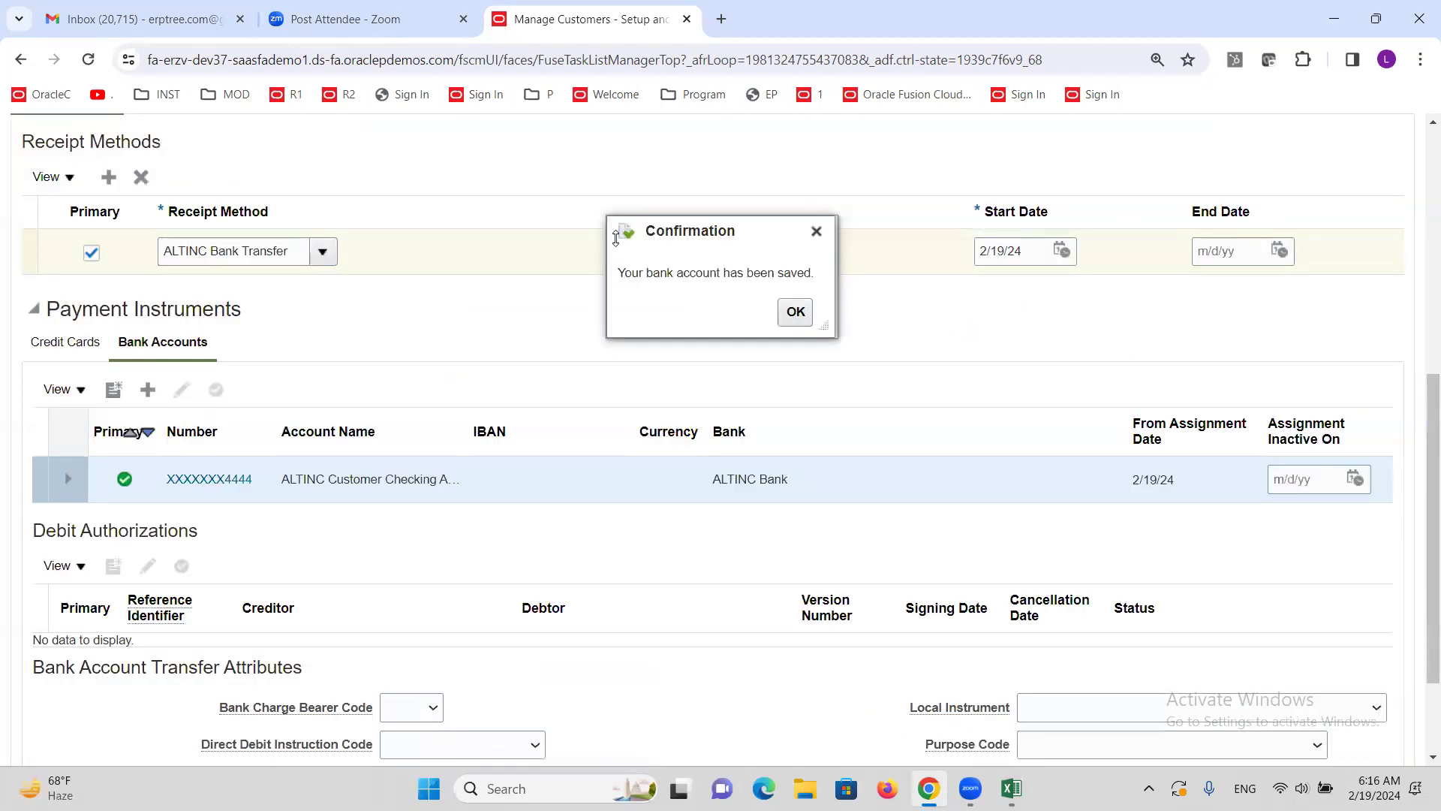
click(795, 311)
scroll(688, 393, down, 8)
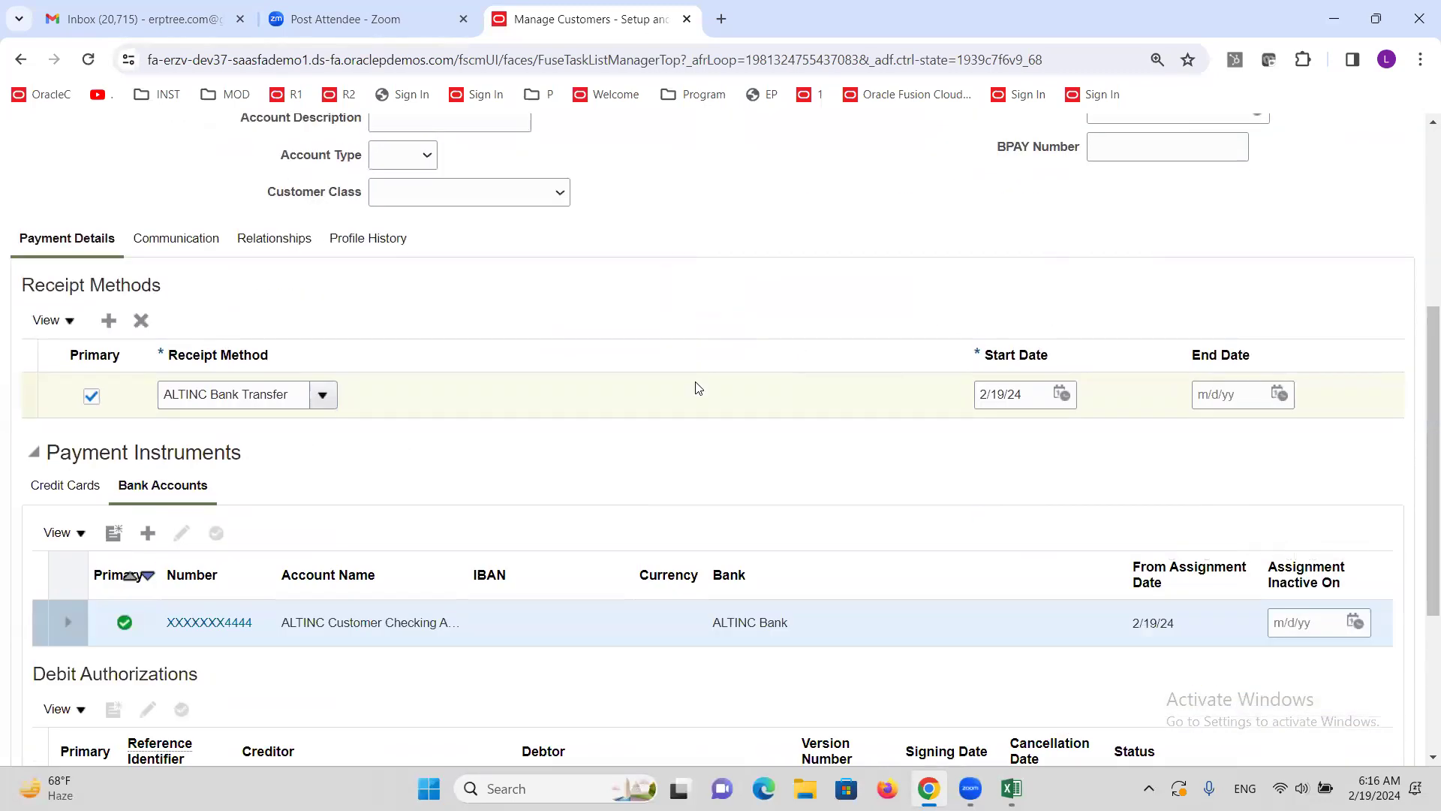
Step: Save and close the customer account, and open the payment details of its ALTINC site
scroll(688, 387, up, 8)
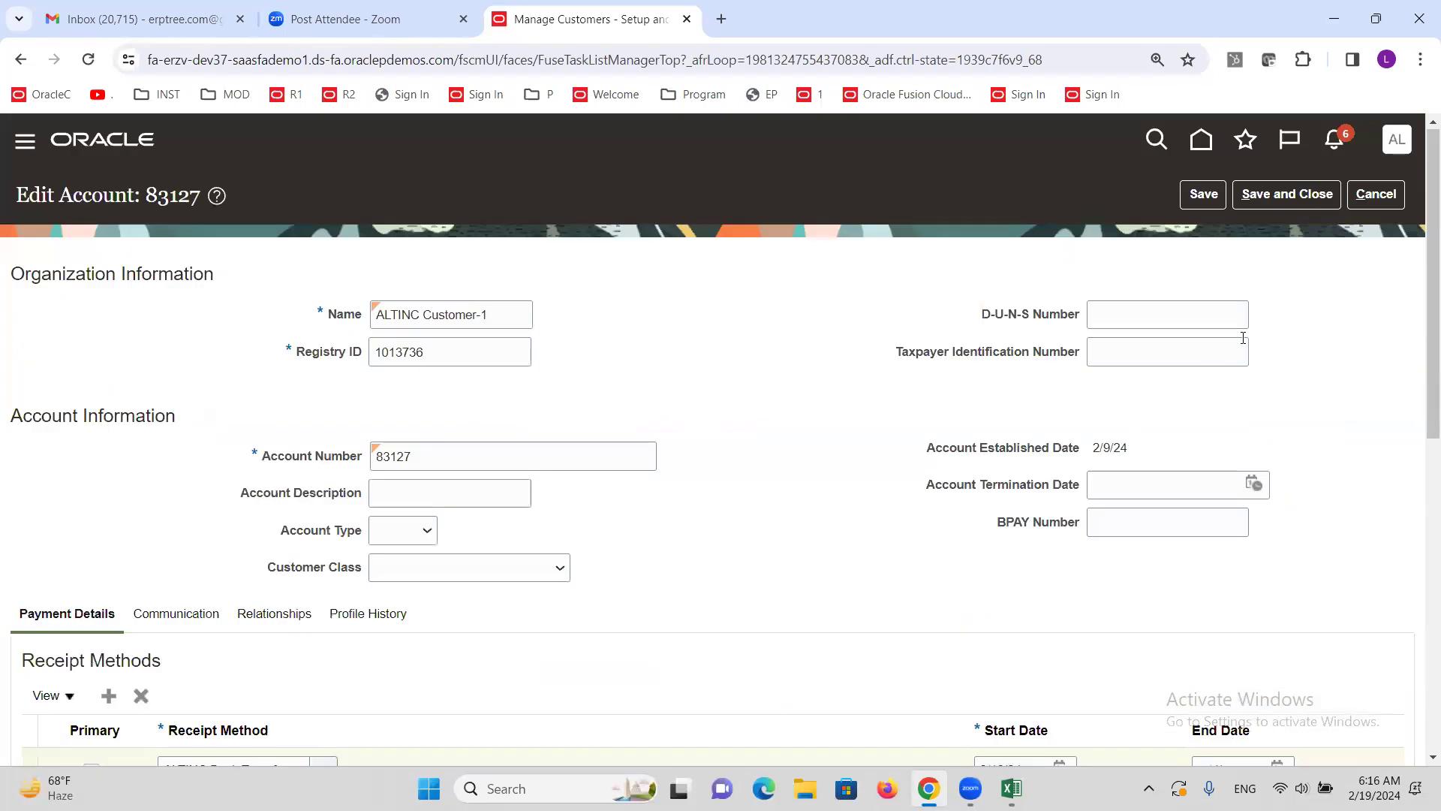
click(1297, 203)
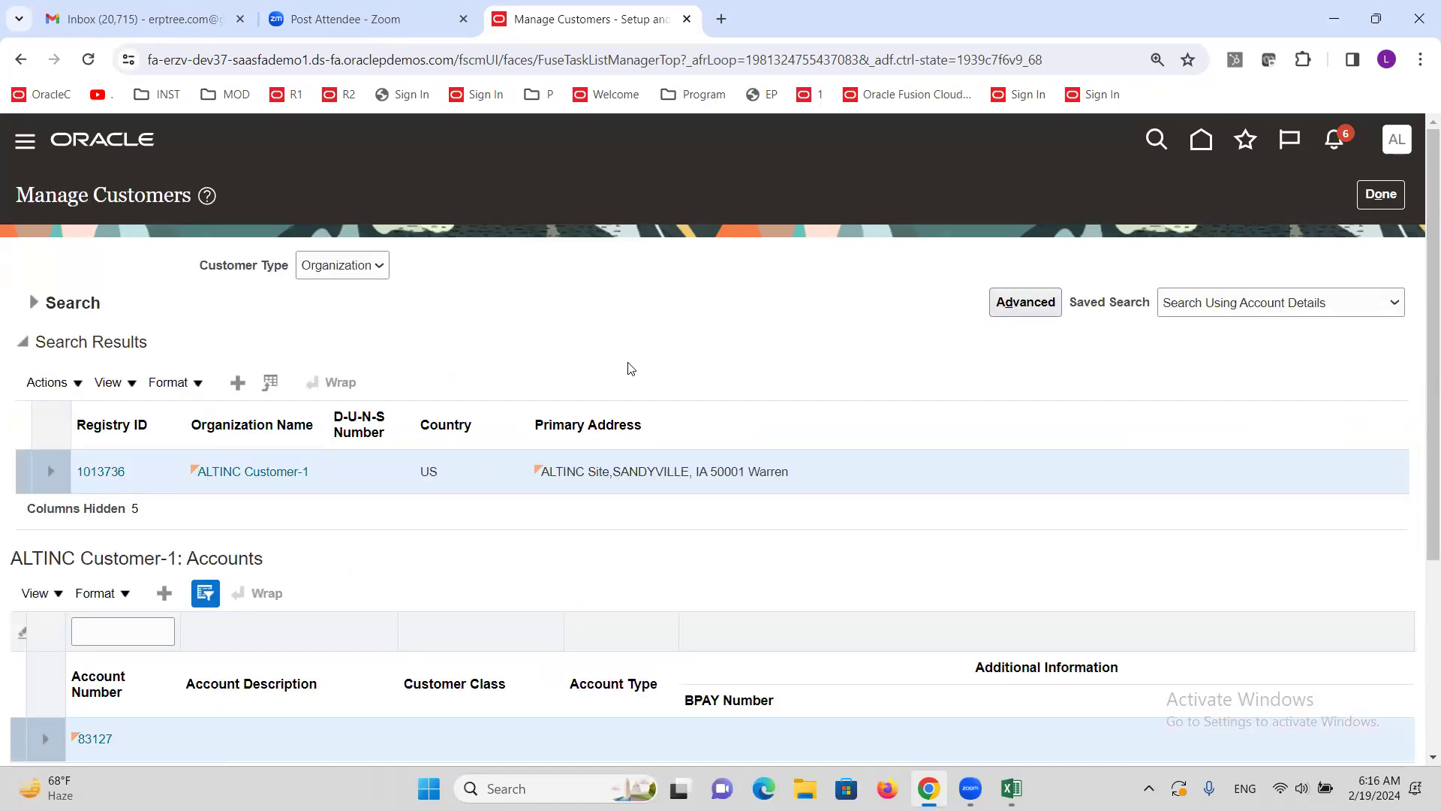
scroll(347, 496, down, 4)
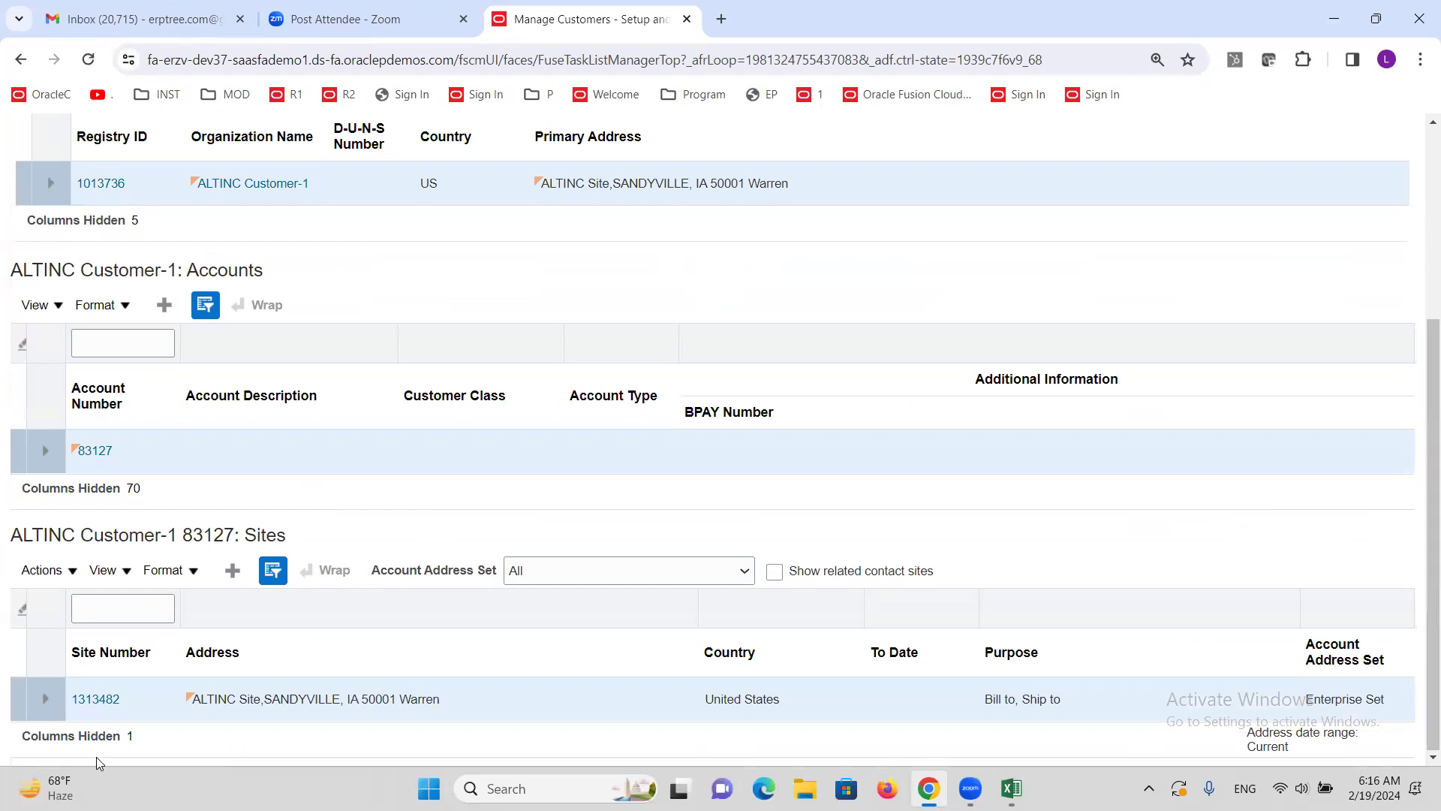
click(91, 698)
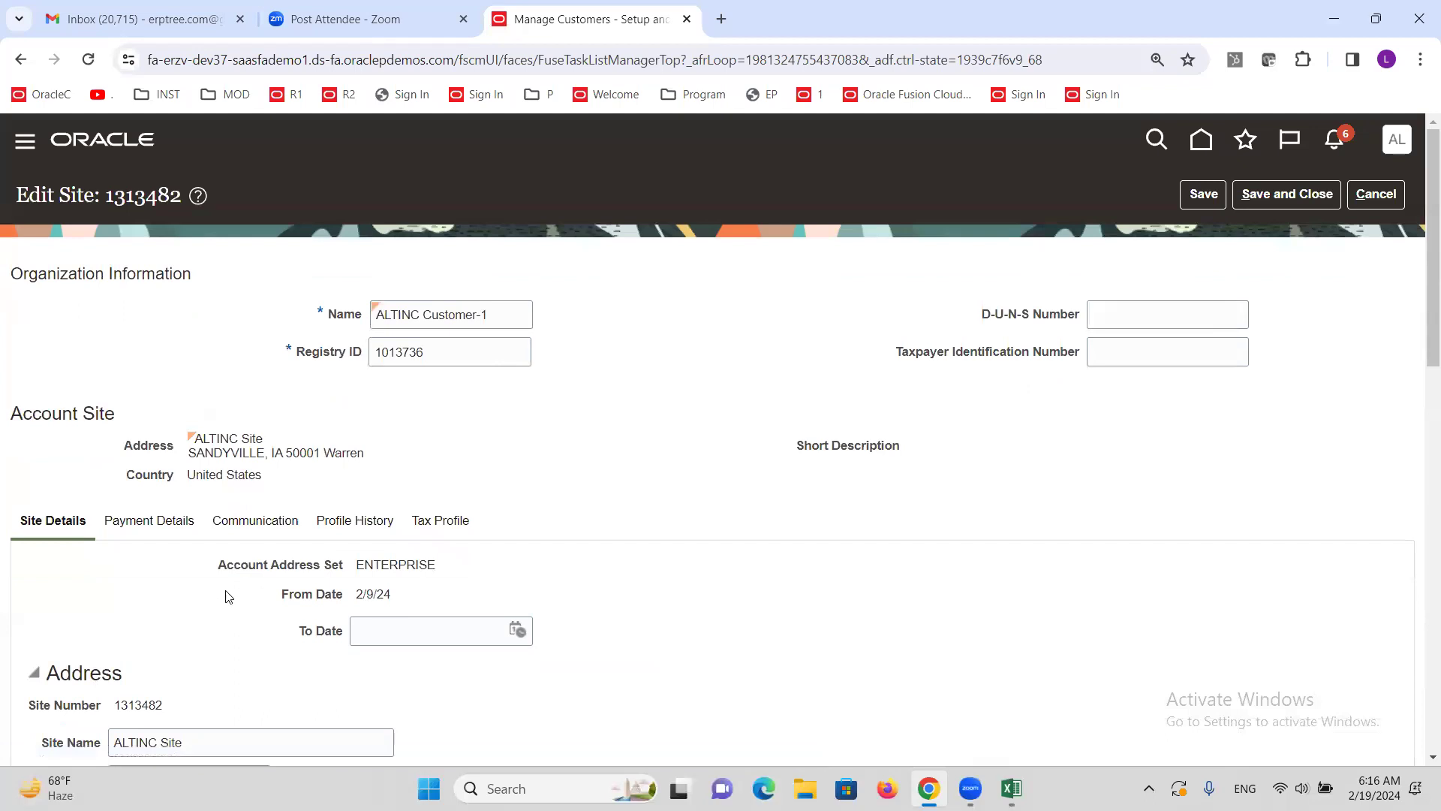
click(158, 530)
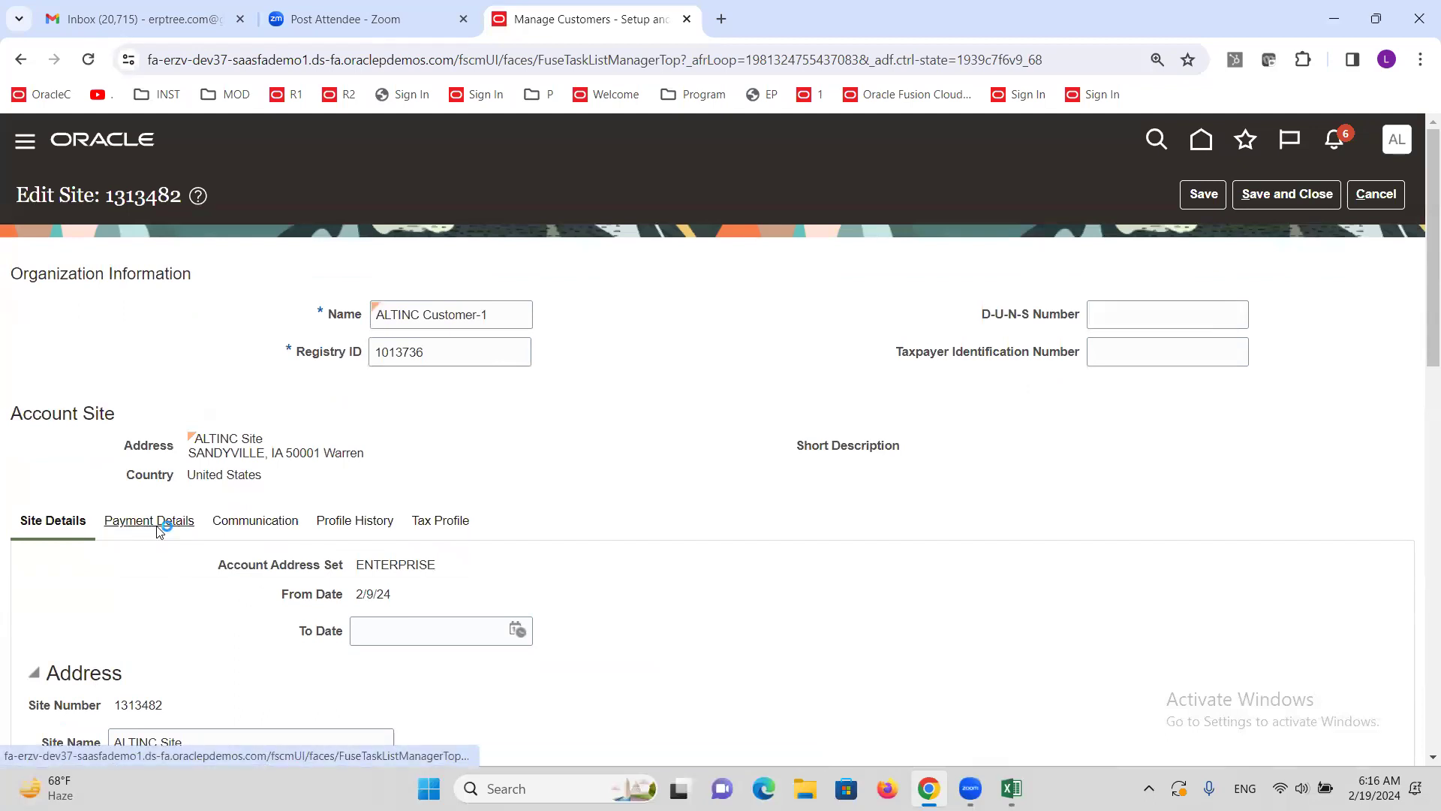
Step: Add ALTINC Bank Transfer as the primary receipt method in the customer site's payment details
scroll(413, 459, down, 3)
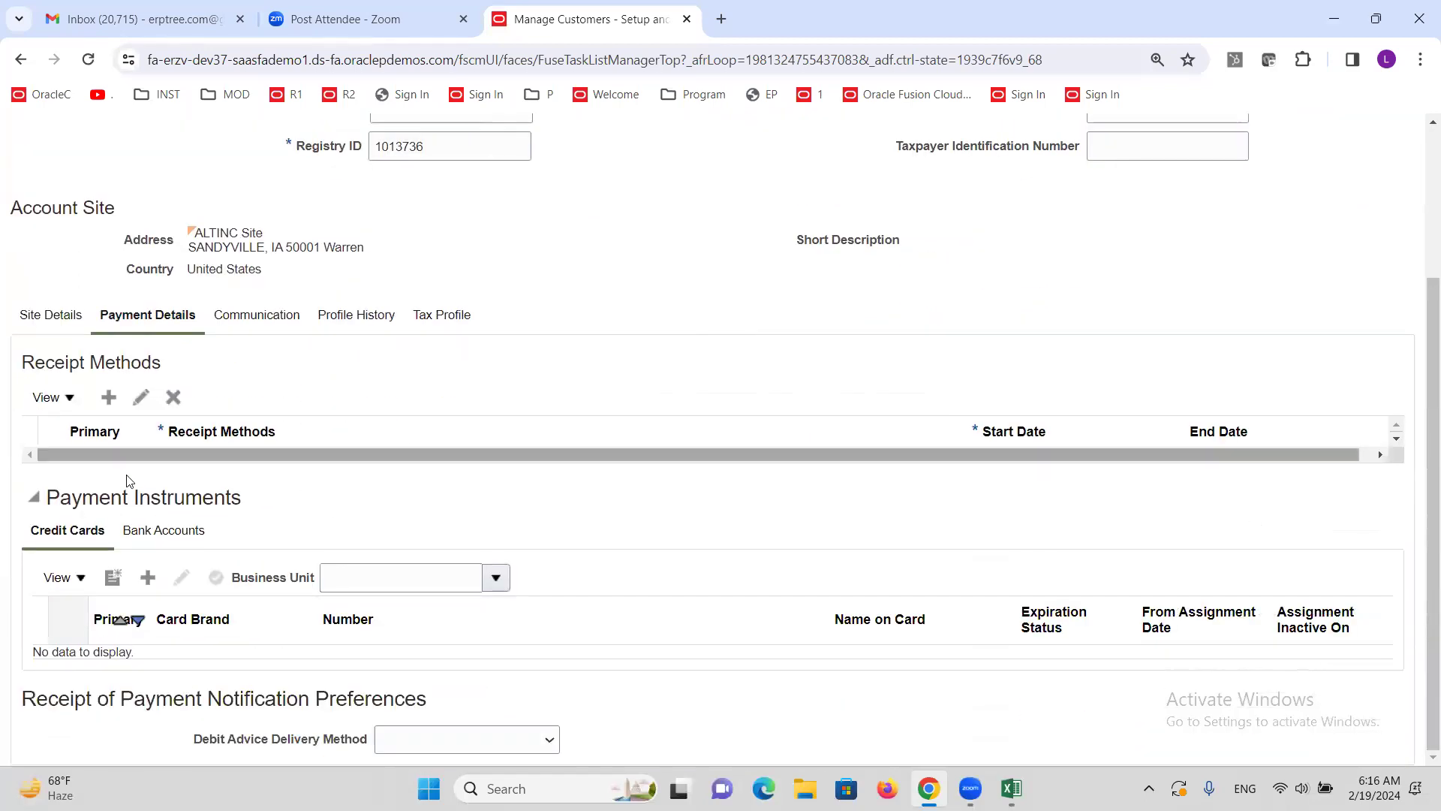
click(110, 399)
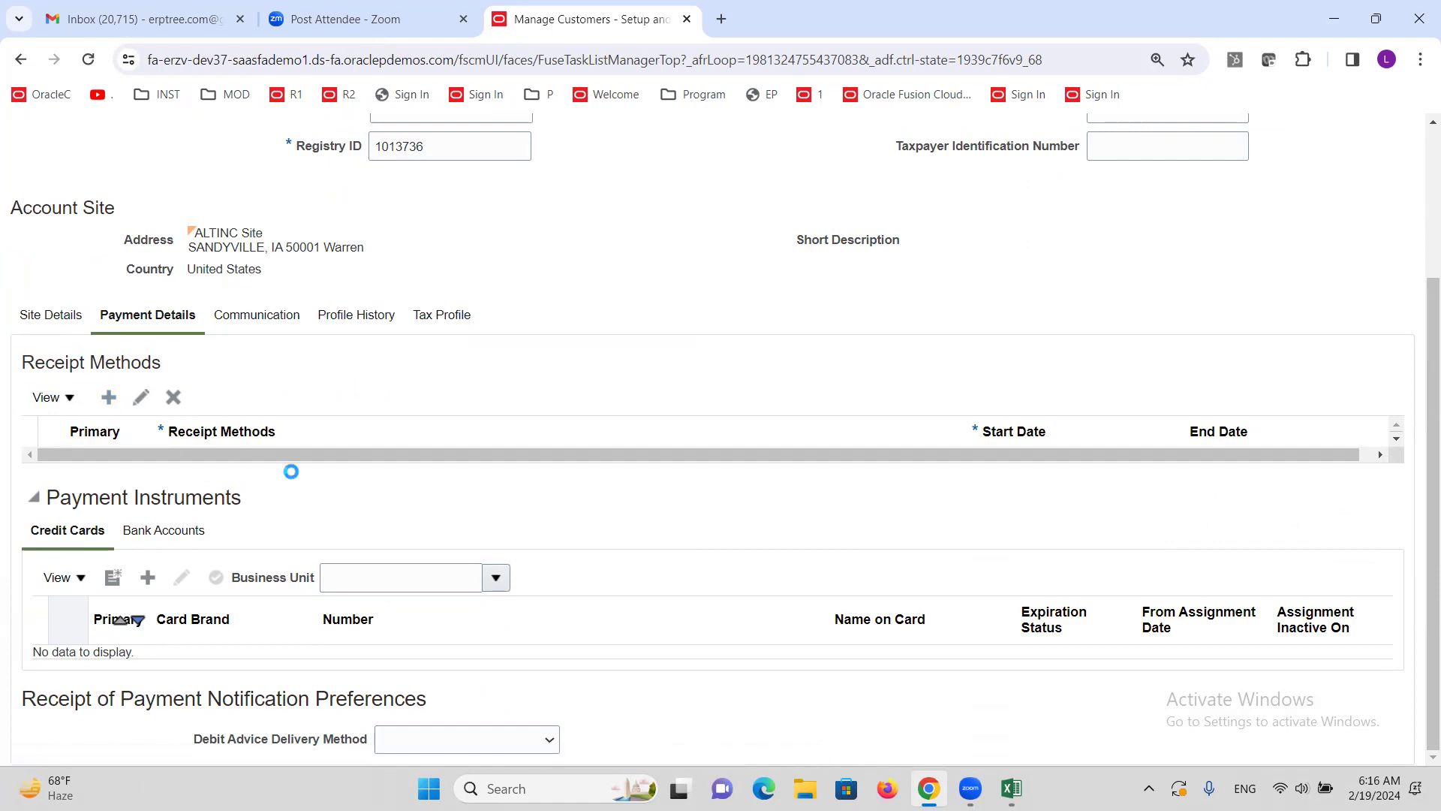
click(326, 474)
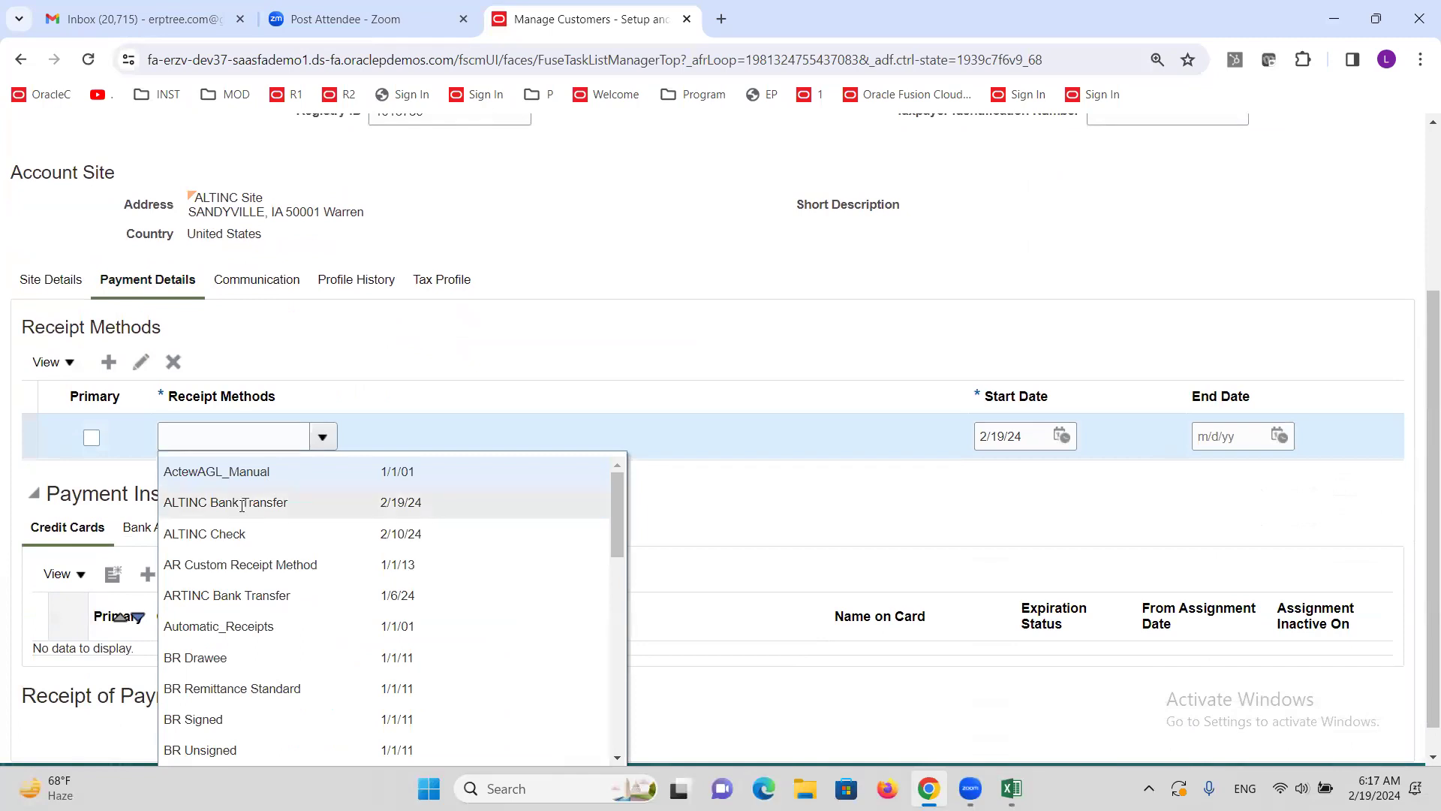
click(244, 501)
click(90, 435)
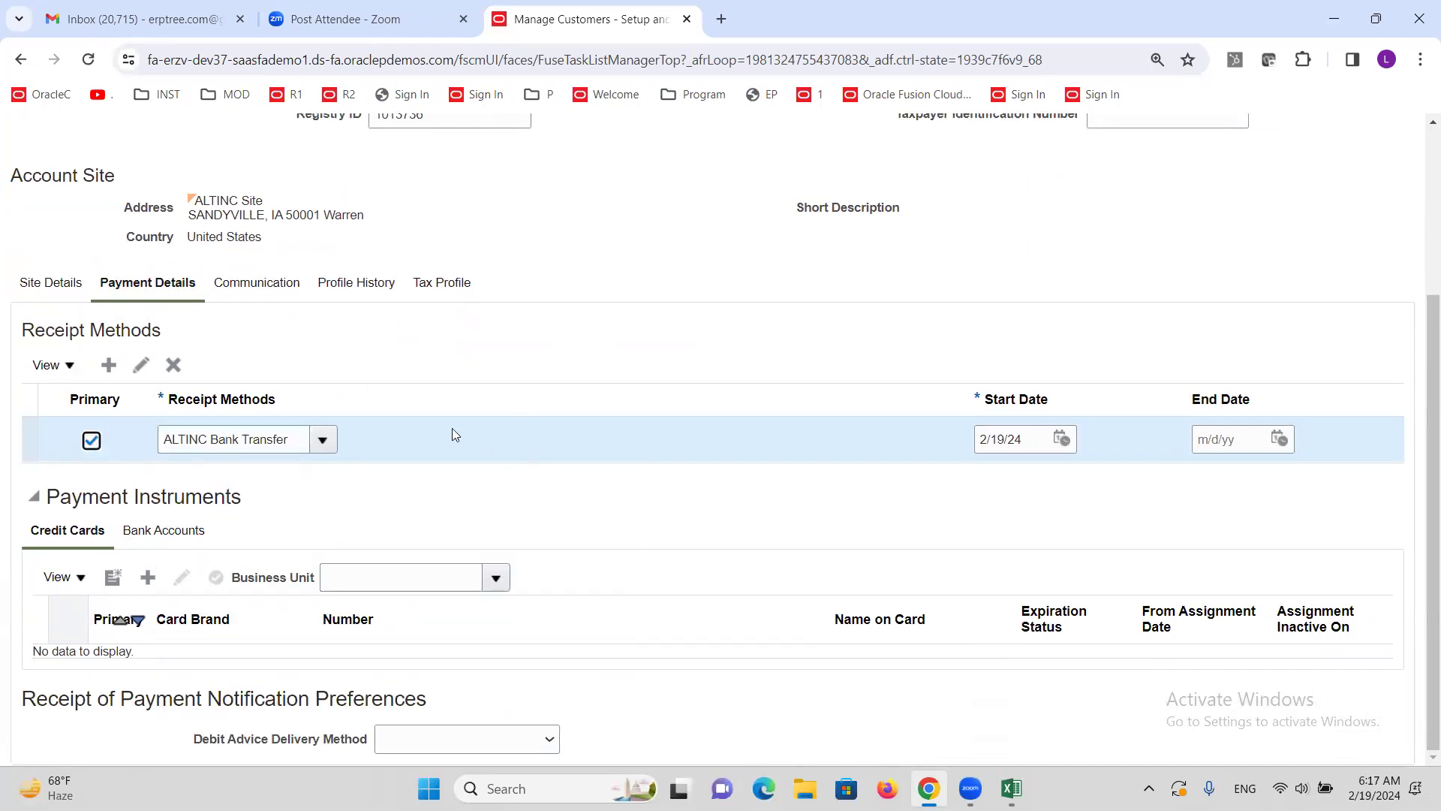
Step: Add the existing ALTINC Bank customer checking account to the site's bank account payment instruments
click(171, 531)
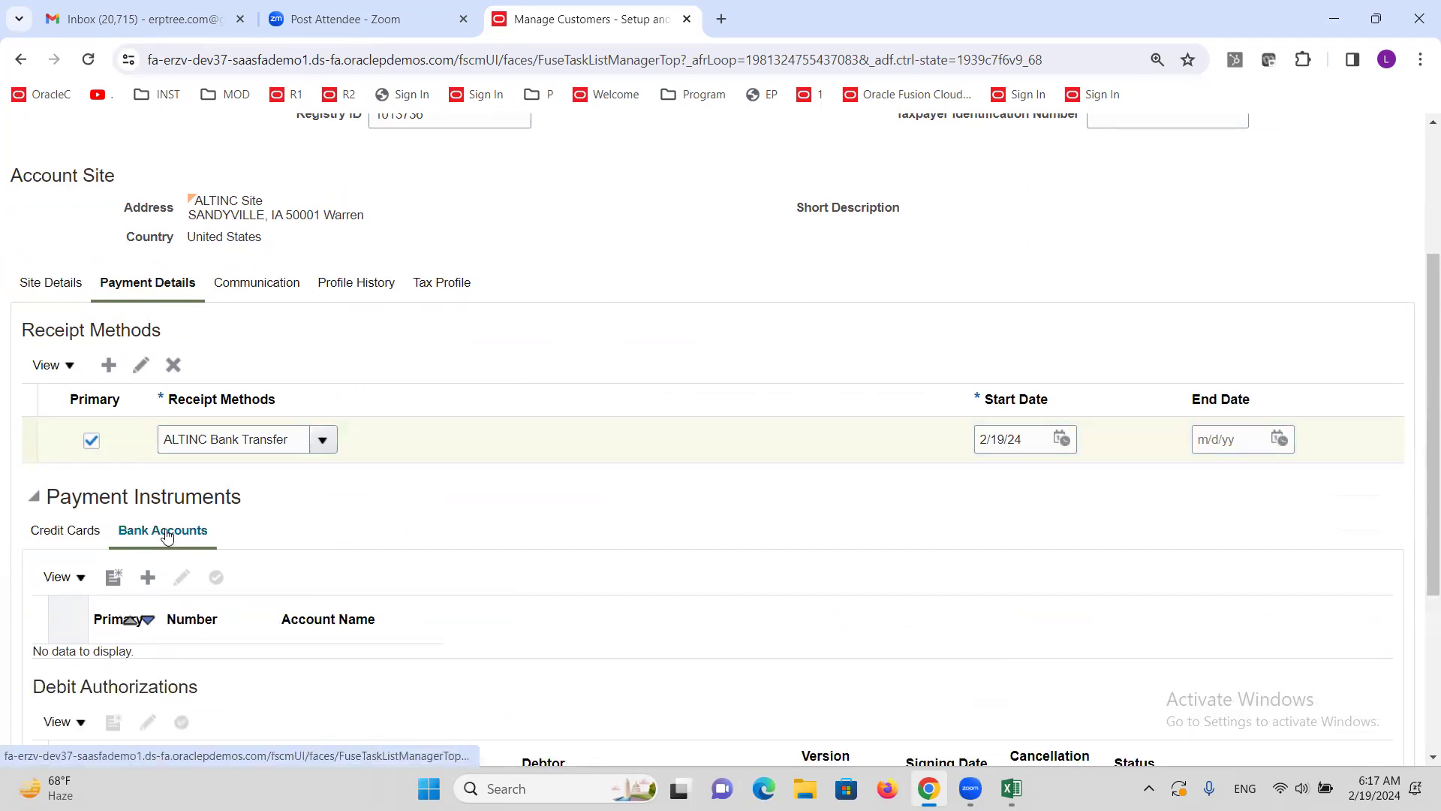
click(148, 578)
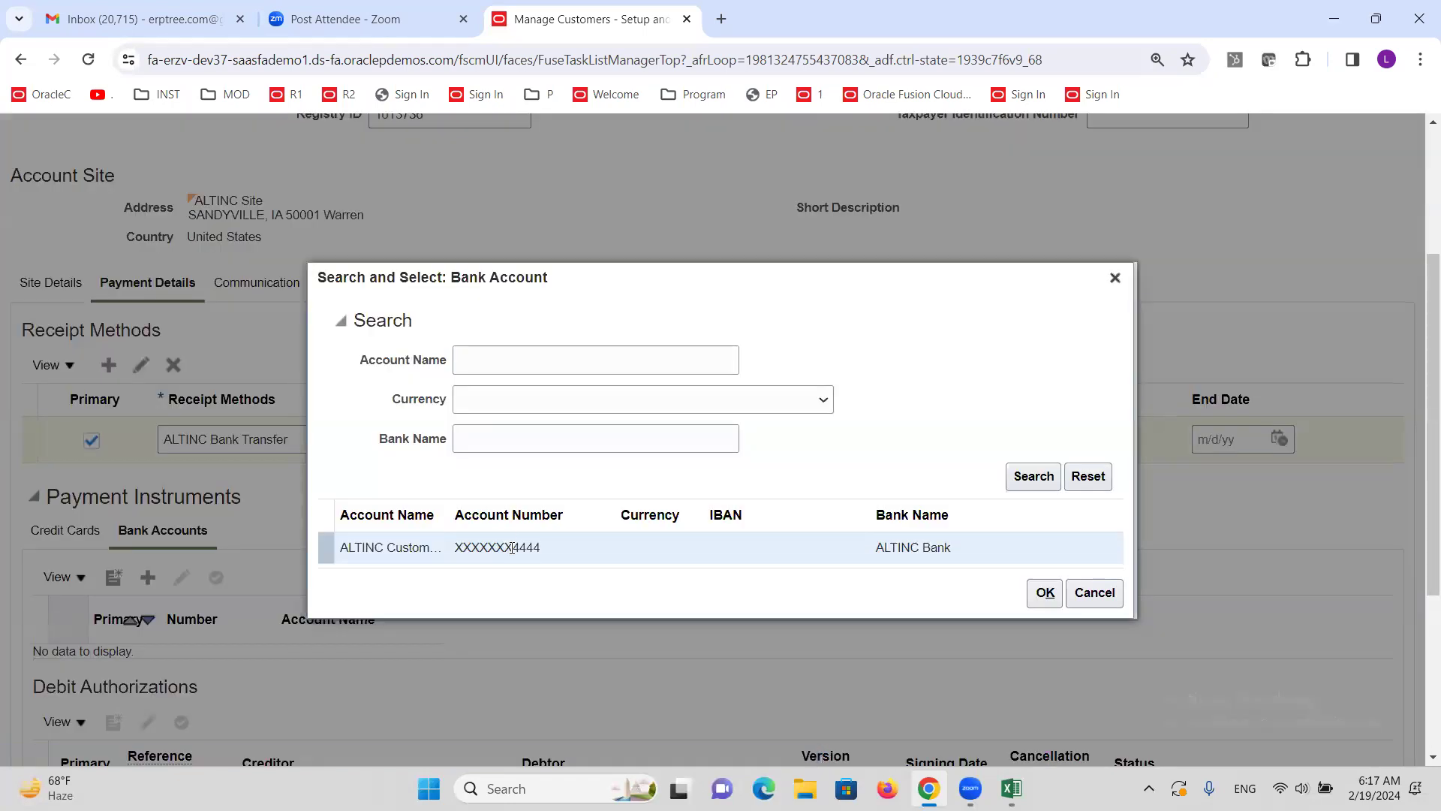
click(1045, 593)
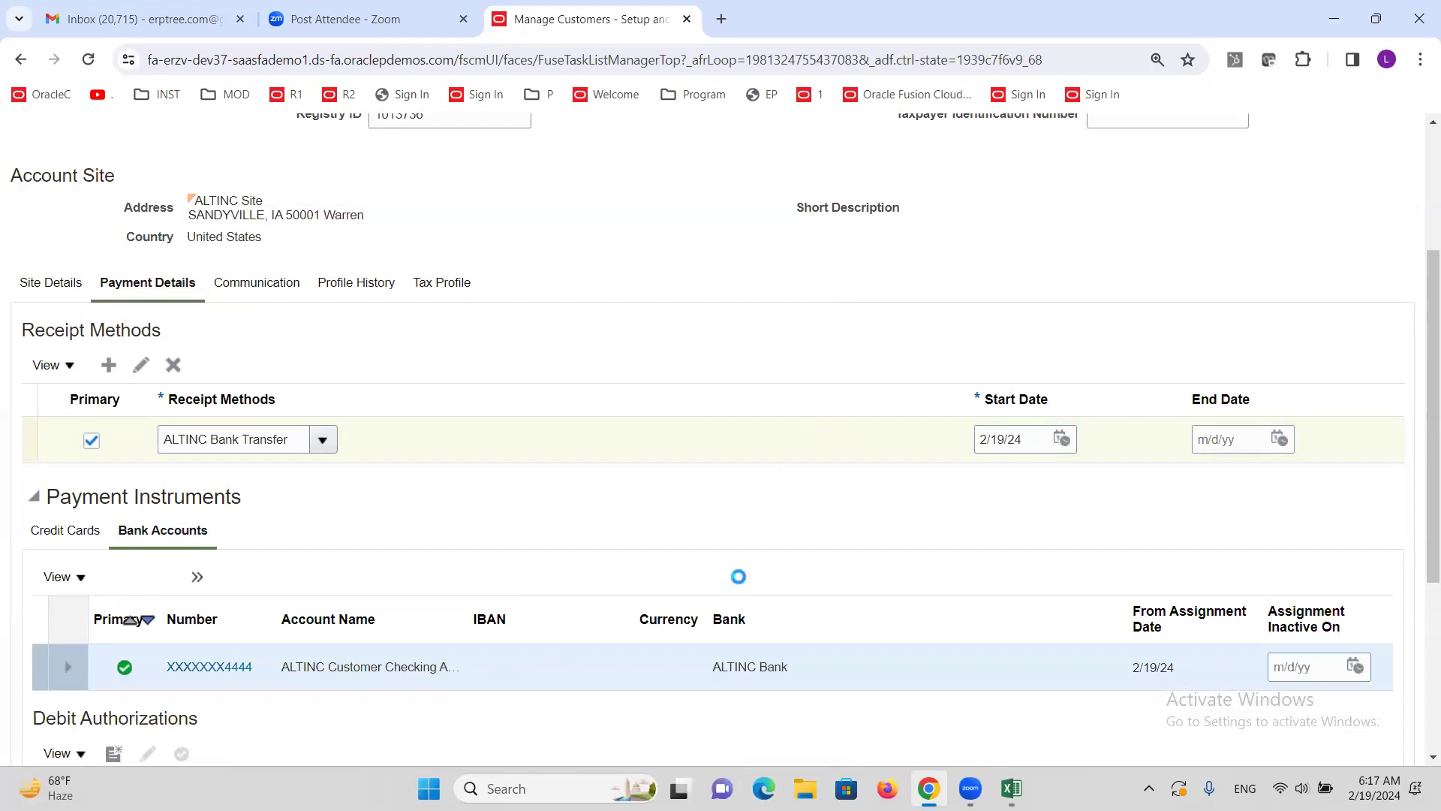
Step: Save and close the customer site and leave Manage Customers
scroll(706, 520, up, 3)
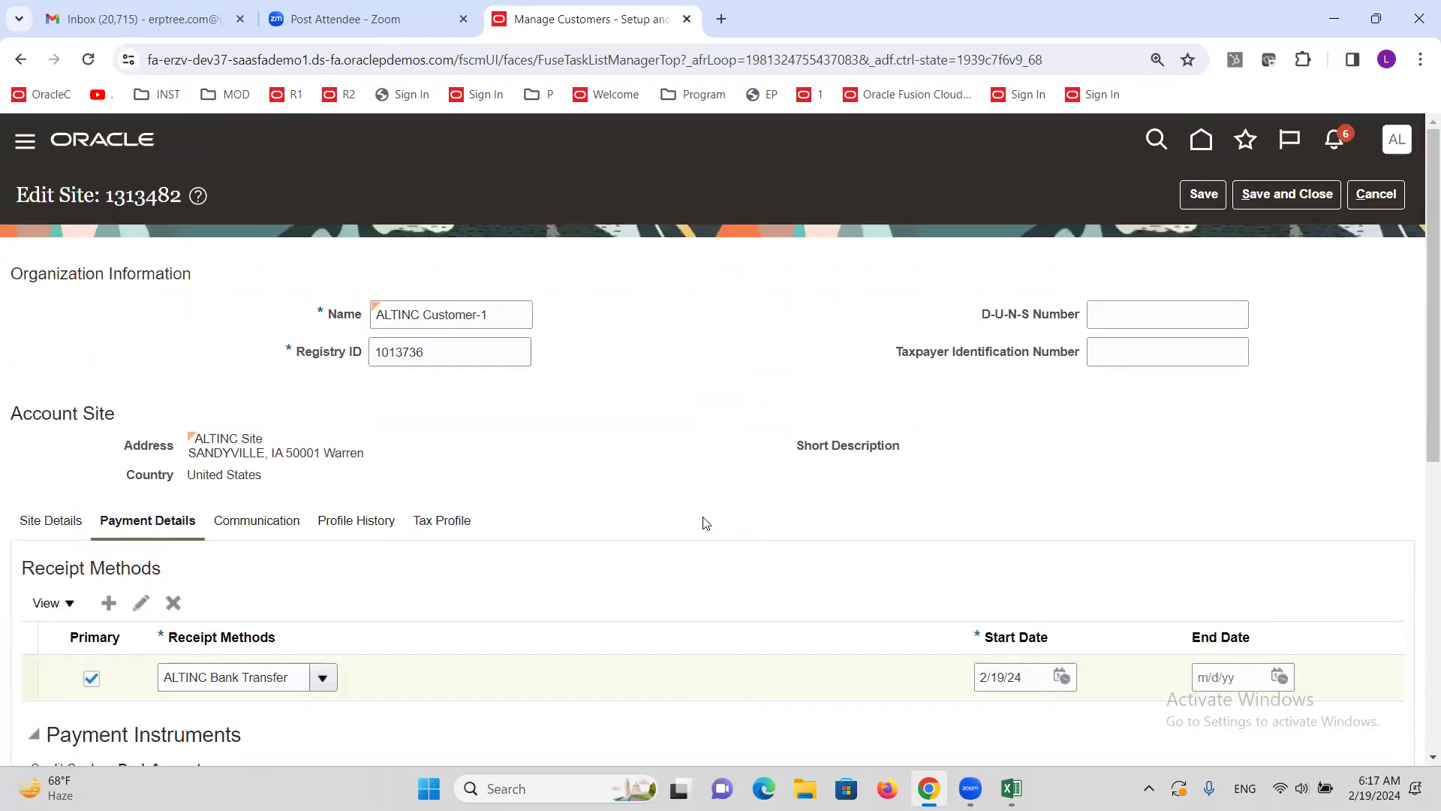
click(1314, 204)
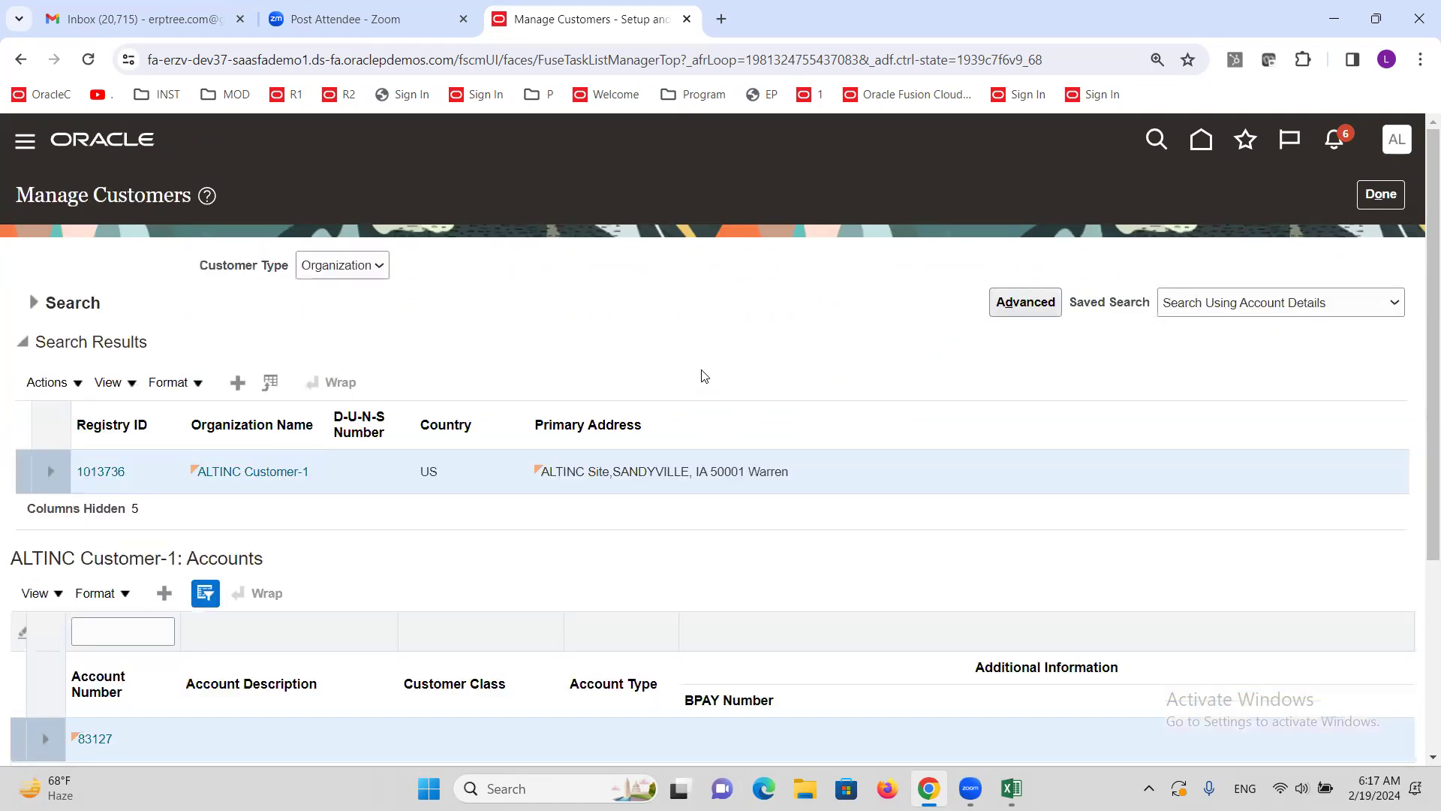
scroll(695, 368, down, 4)
scroll(644, 404, up, 4)
click(1383, 201)
Step: Switch to the Excel outline, select the Add BU in Internal Payees List item, and return to Oracle Fusion
click(1011, 788)
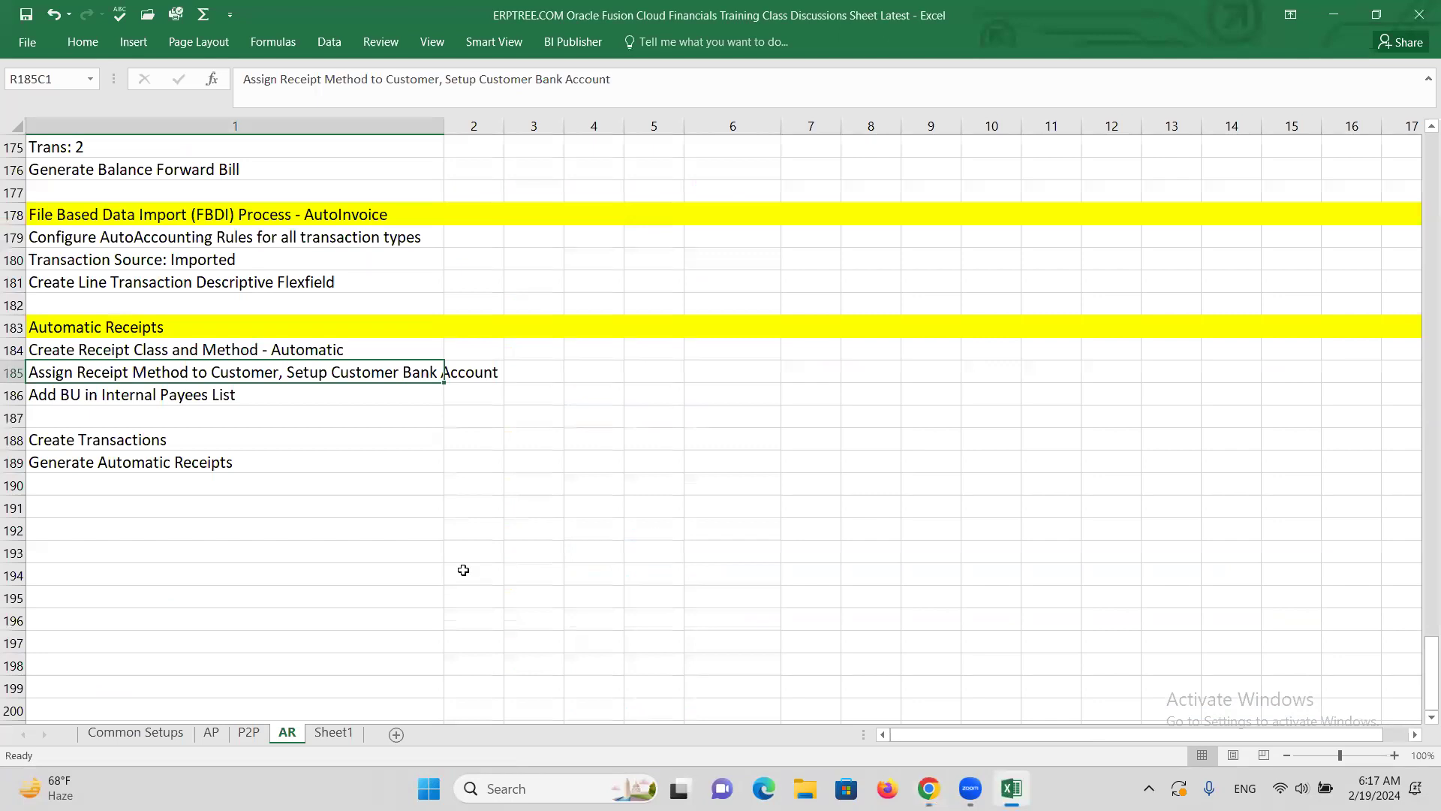
click(90, 400)
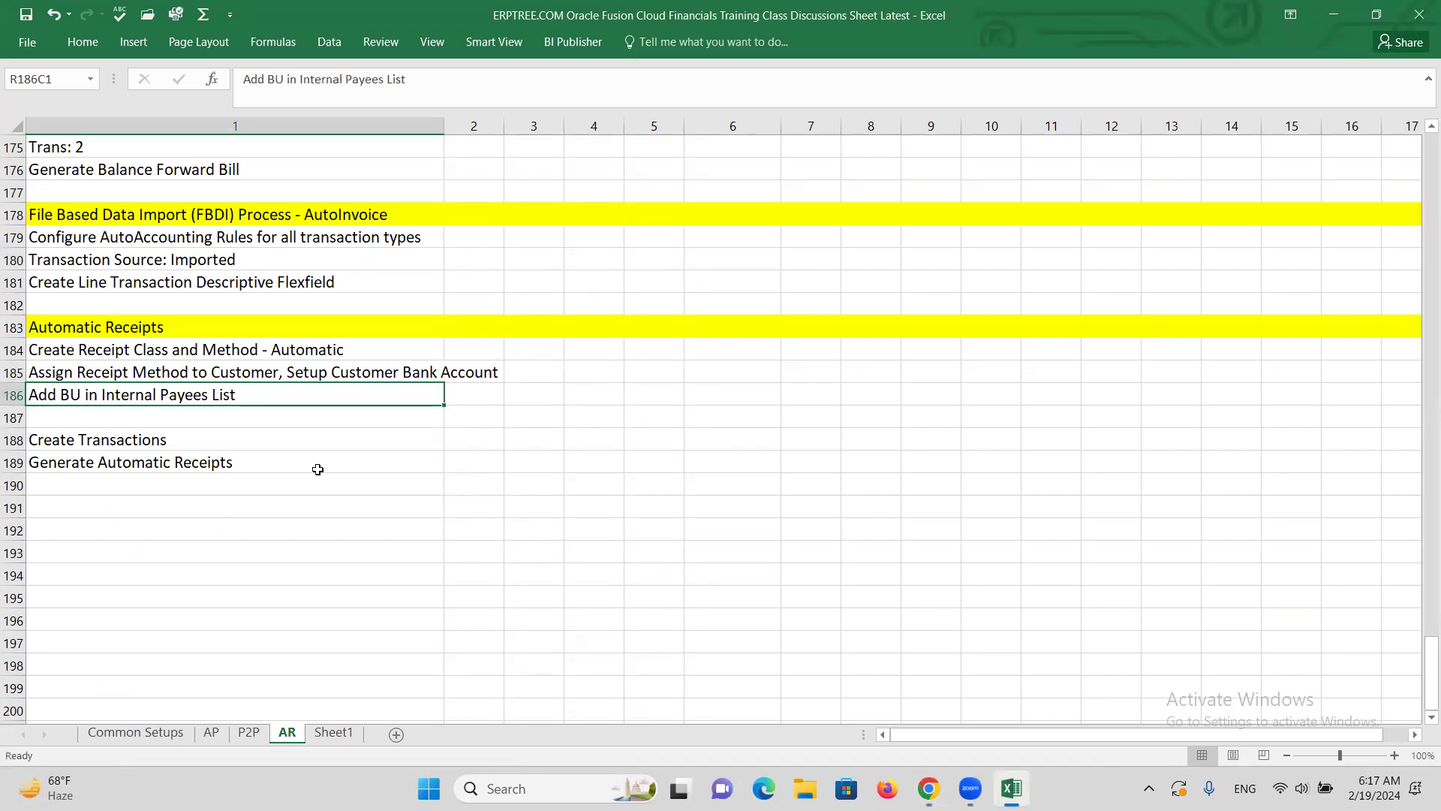
key(alt+Tab)
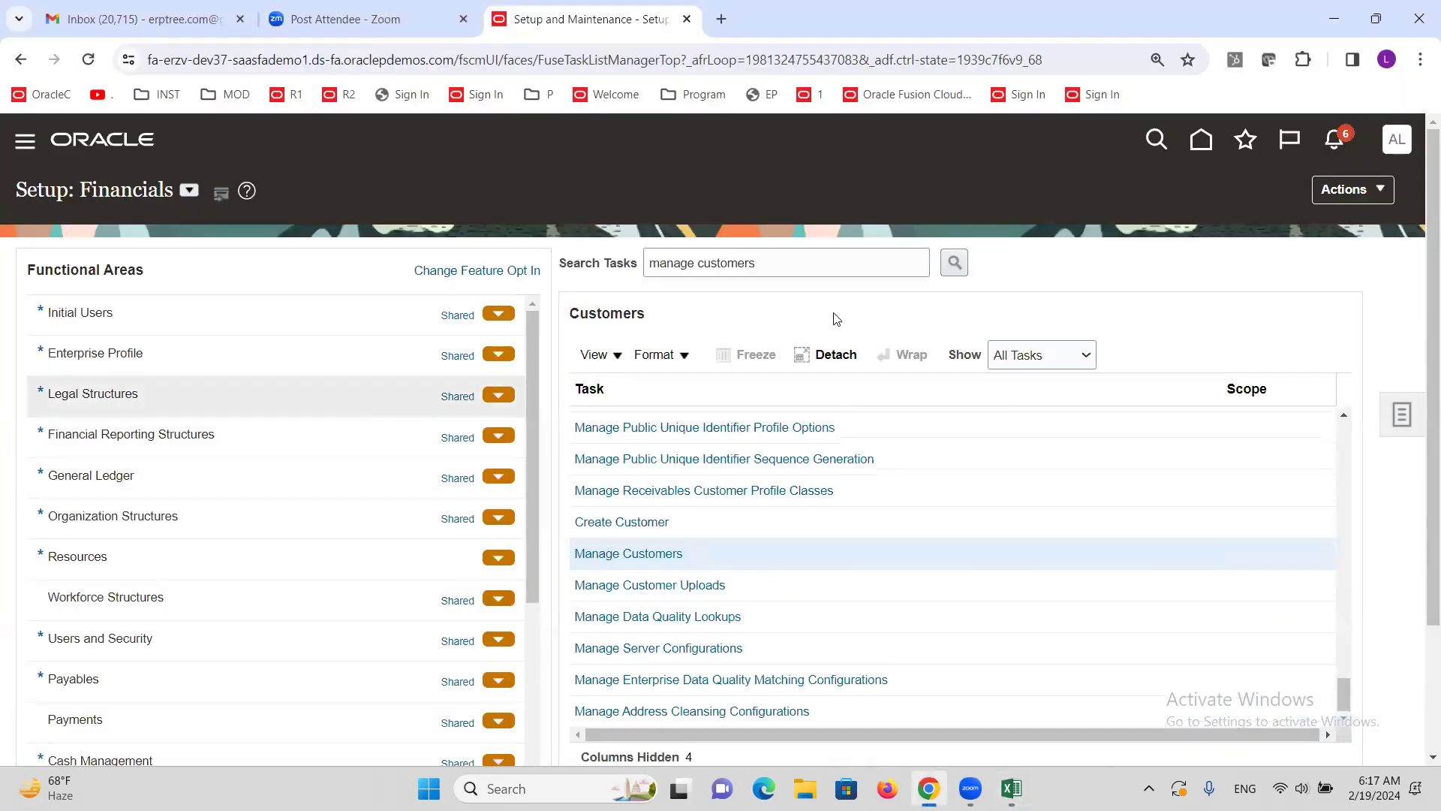
Step: Search the setup tasks for "internal p" and open Manage Internal Payees
double_click(813, 270)
triple_click(813, 270)
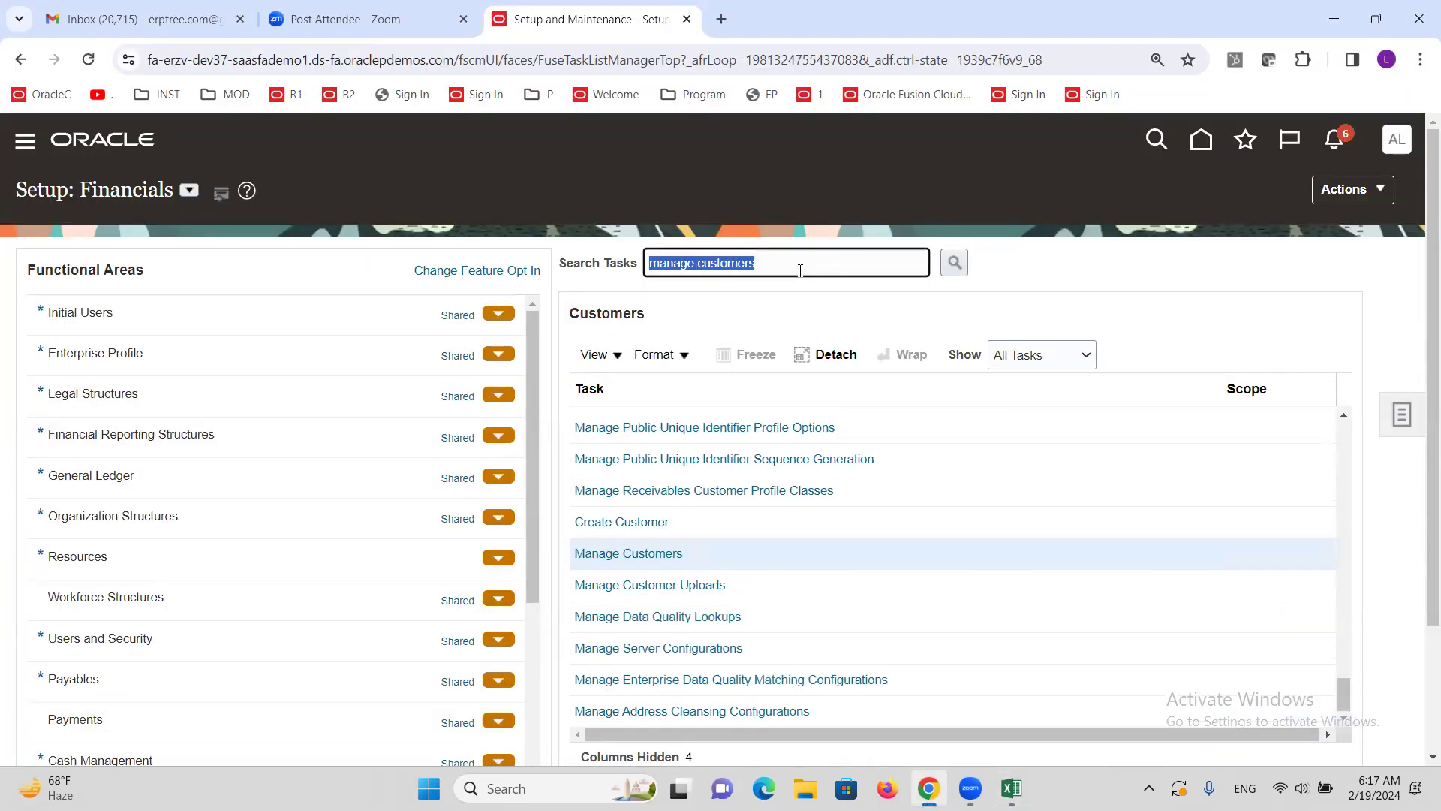
key(BackSpace)
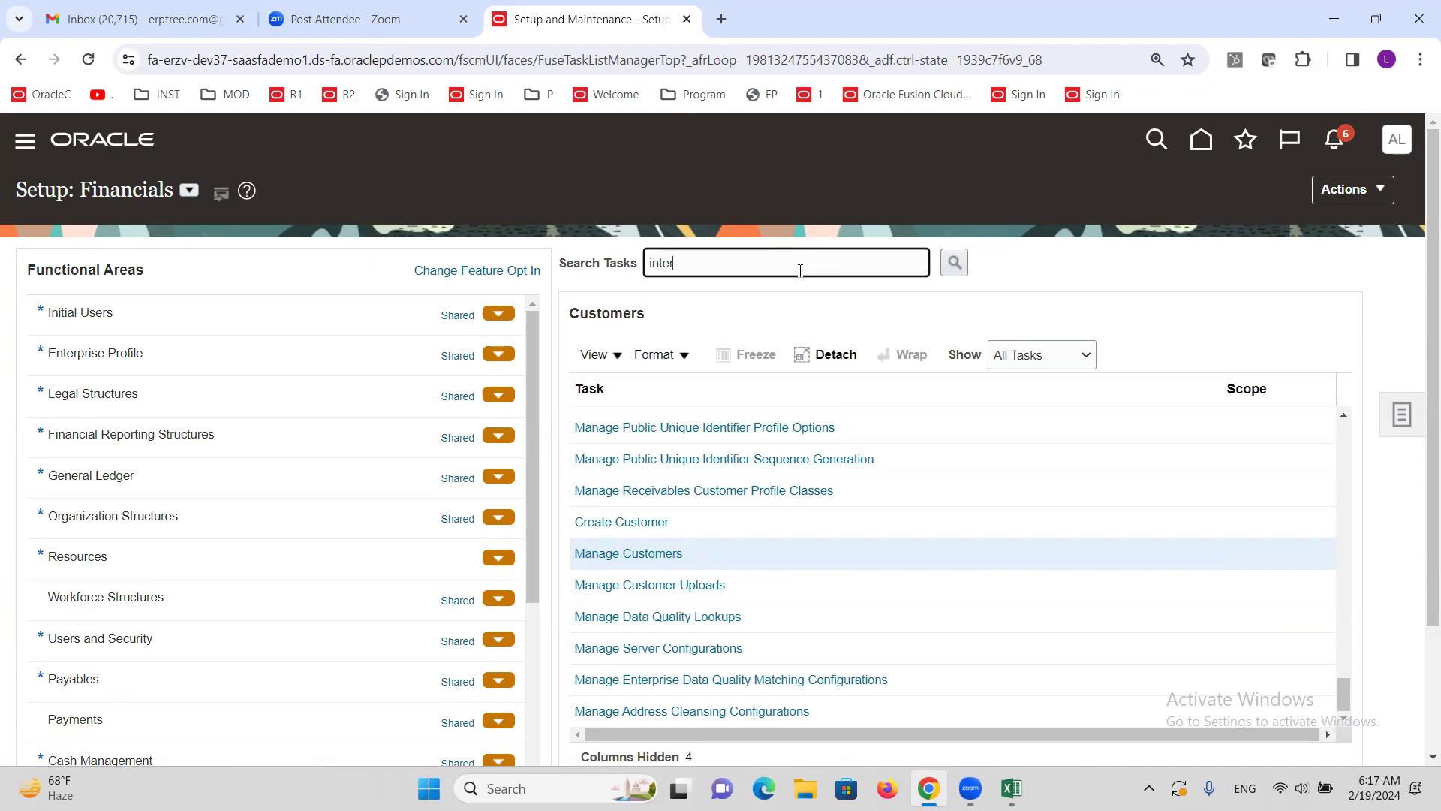
key(Return)
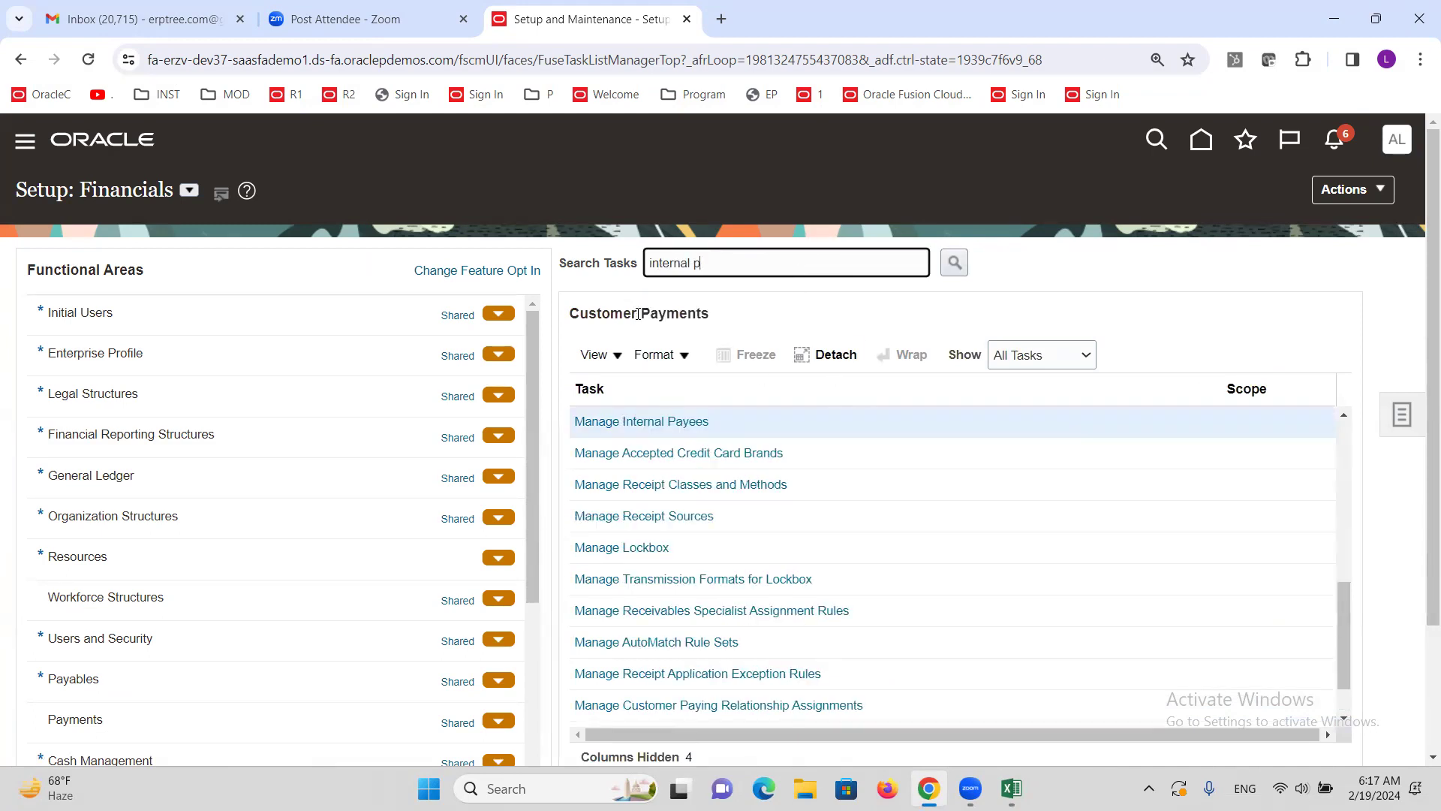
click(669, 423)
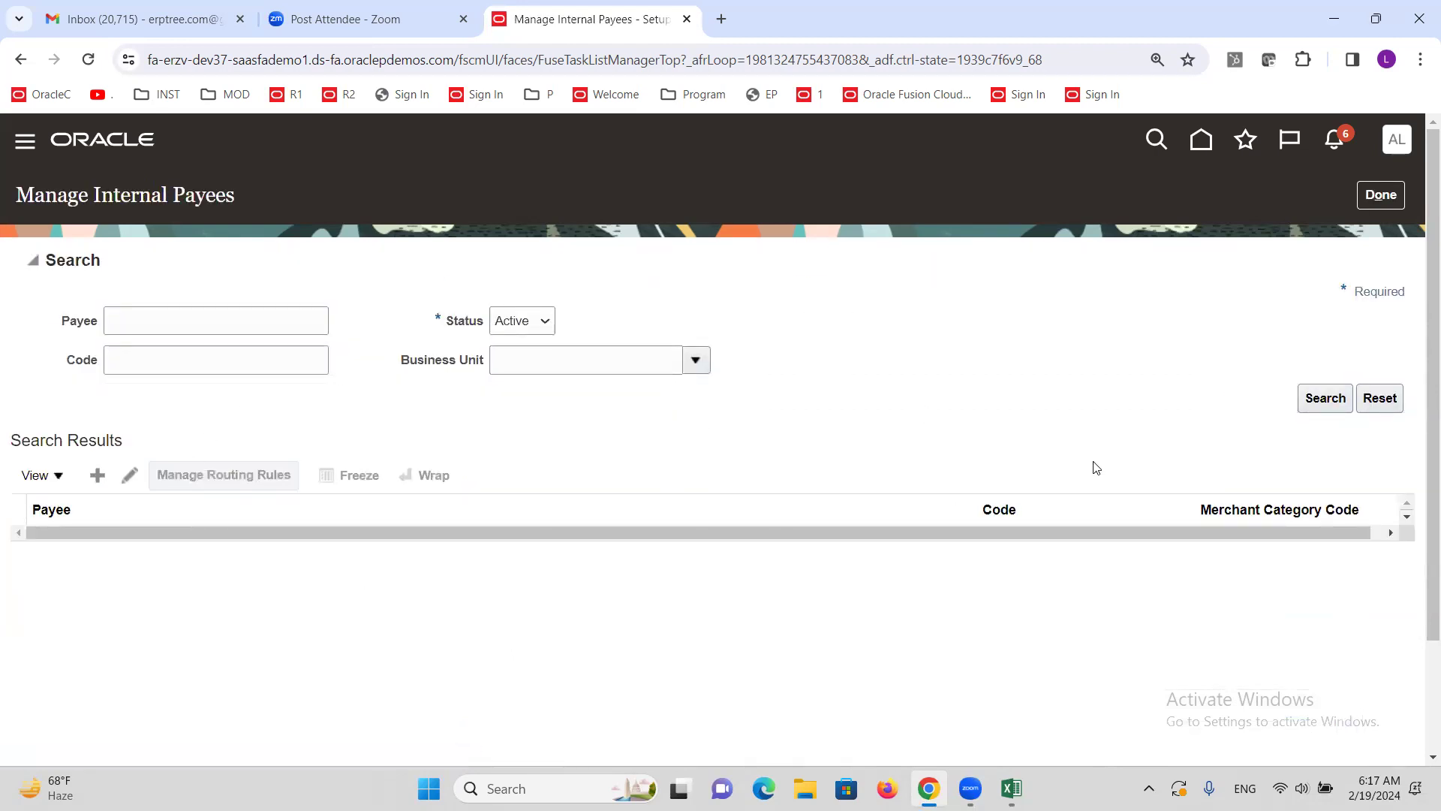
Step: Search for all active internal payees and open Vision Online for editing
click(1318, 403)
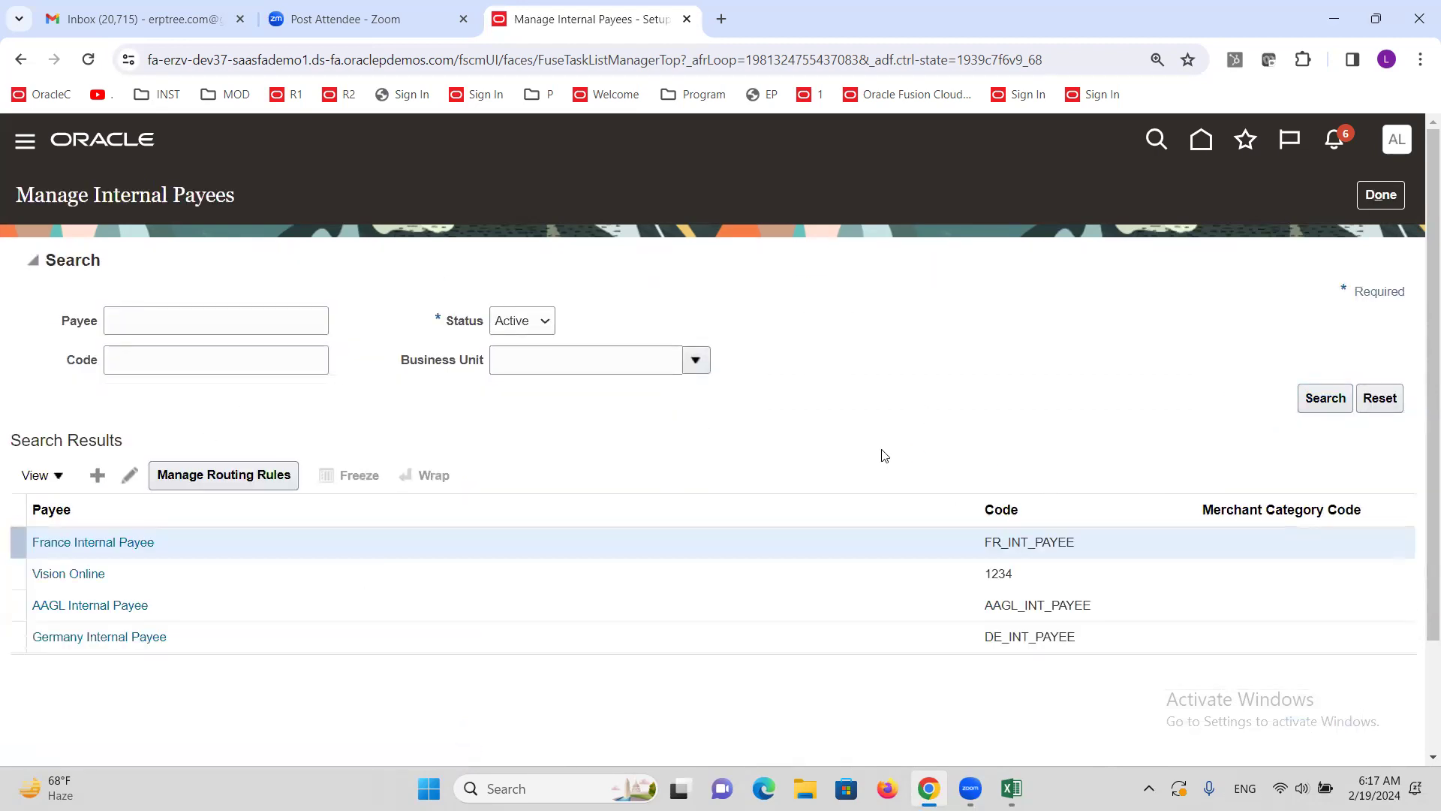
click(248, 580)
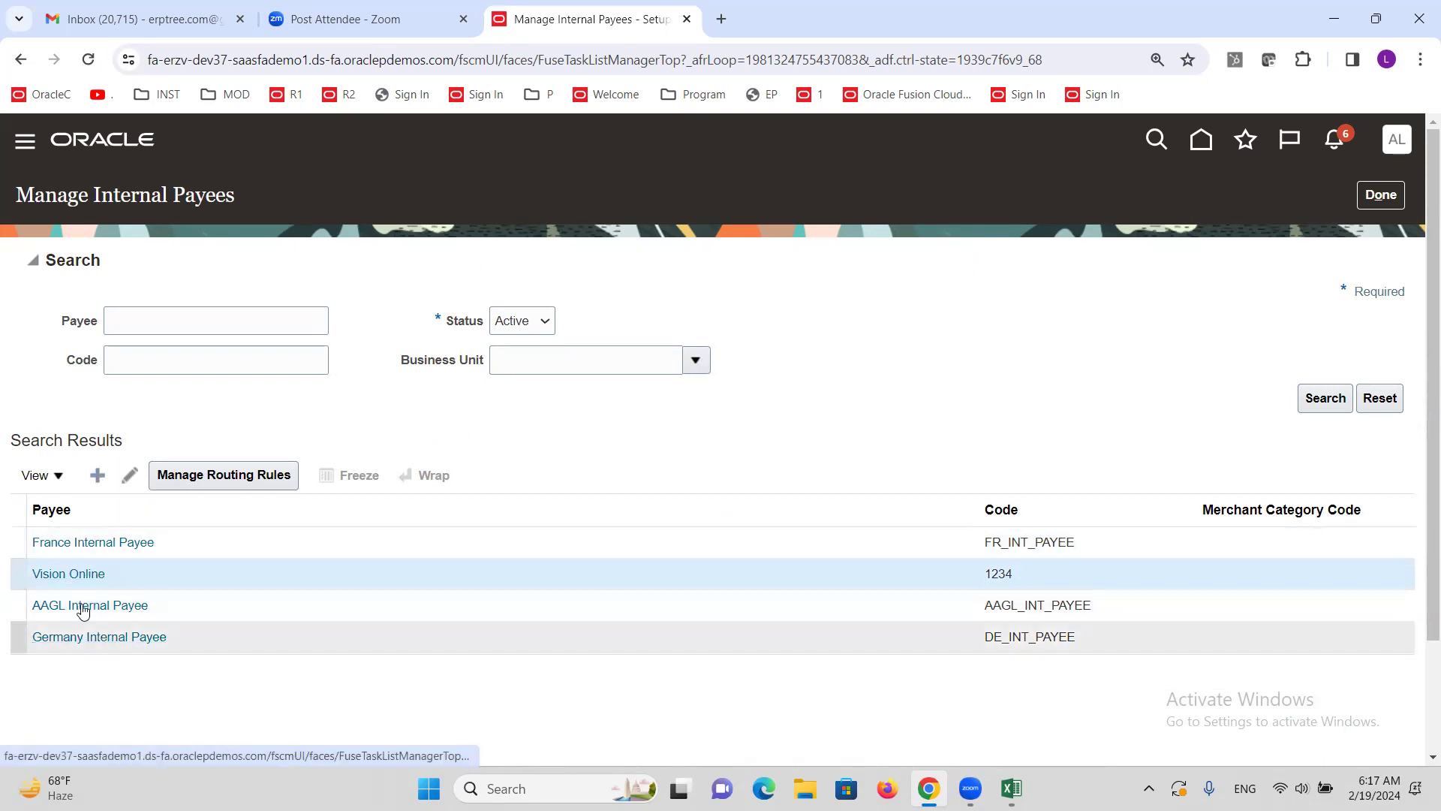
click(61, 578)
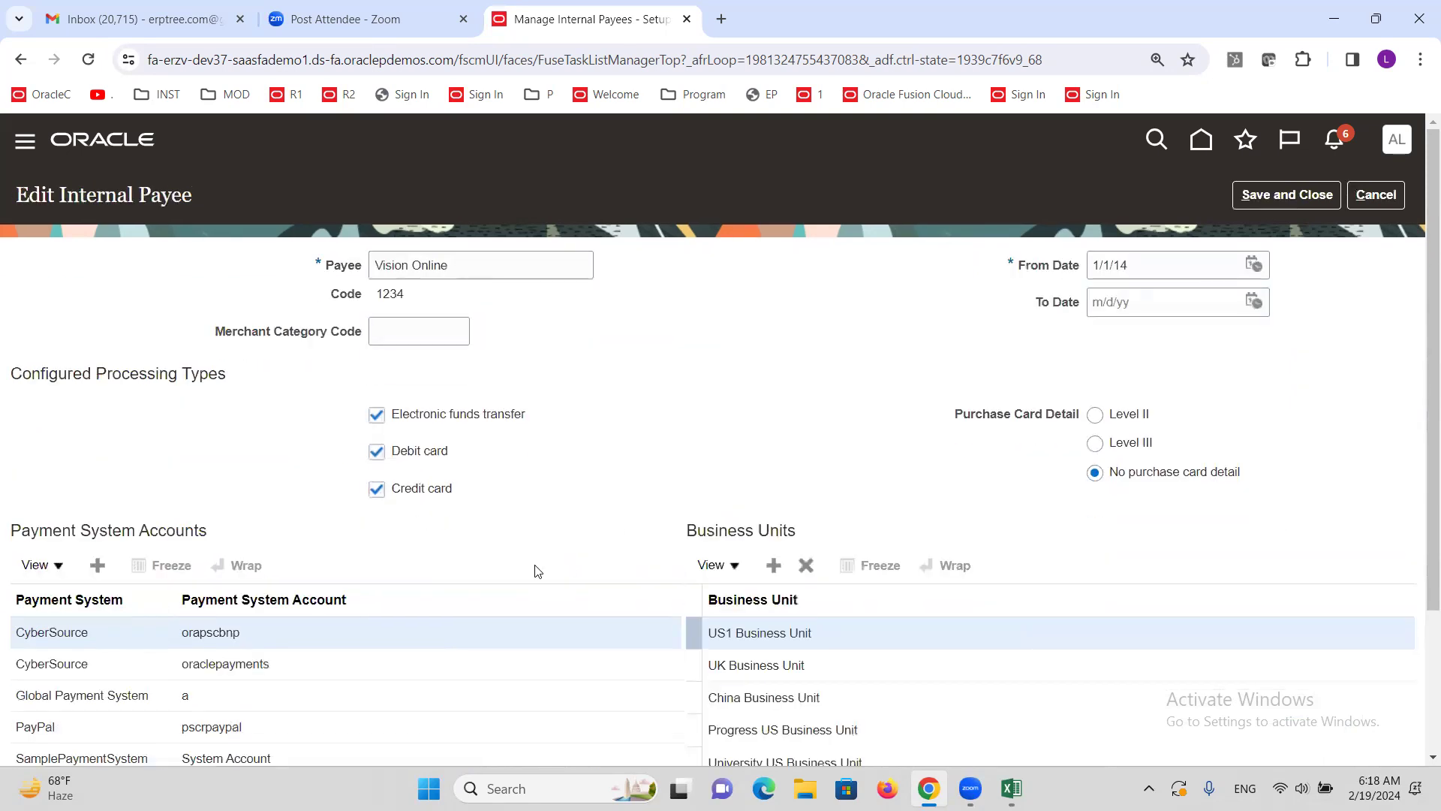
Step: Add ALTINC US Business Unit to the Vision Online payee's business units
scroll(554, 488, down, 1)
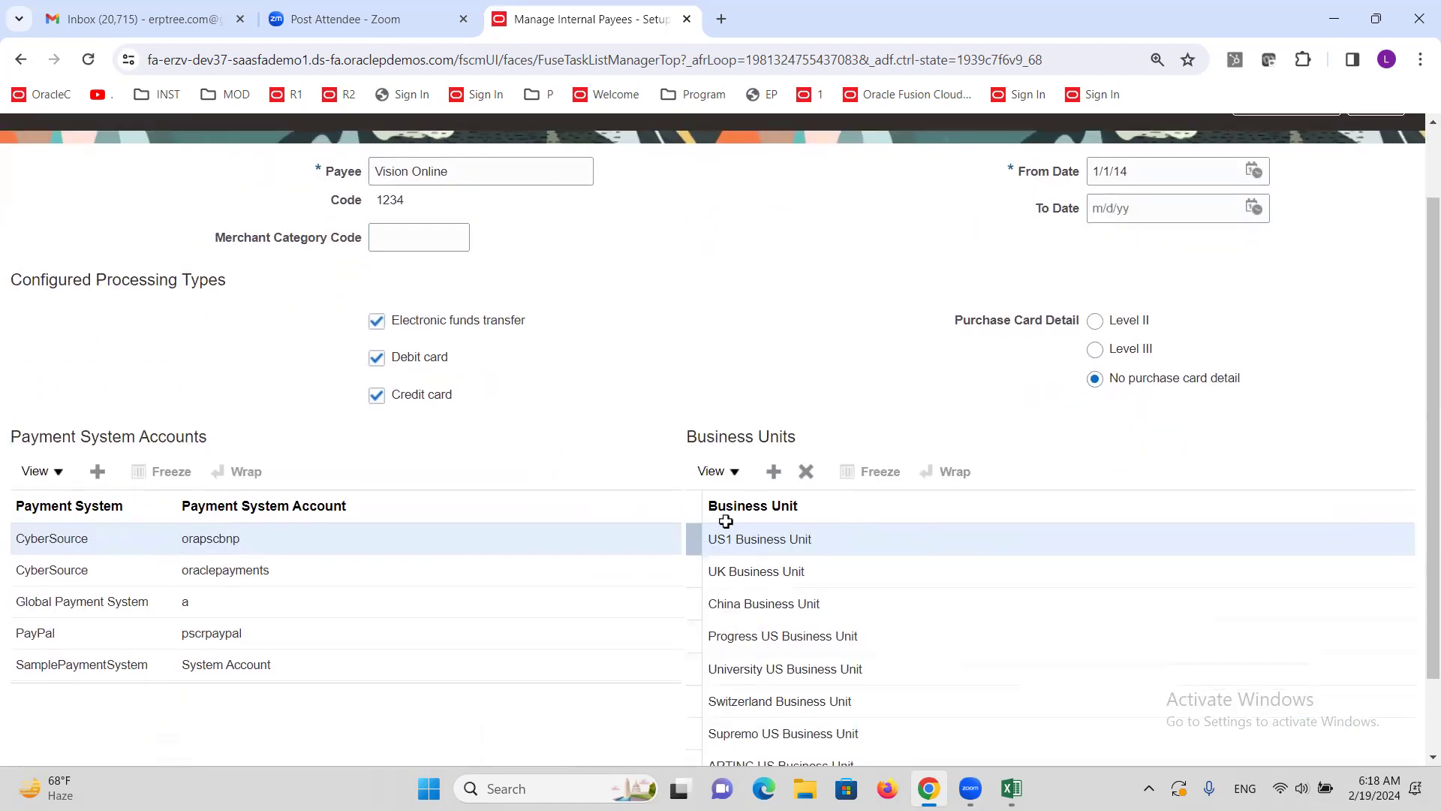
click(772, 473)
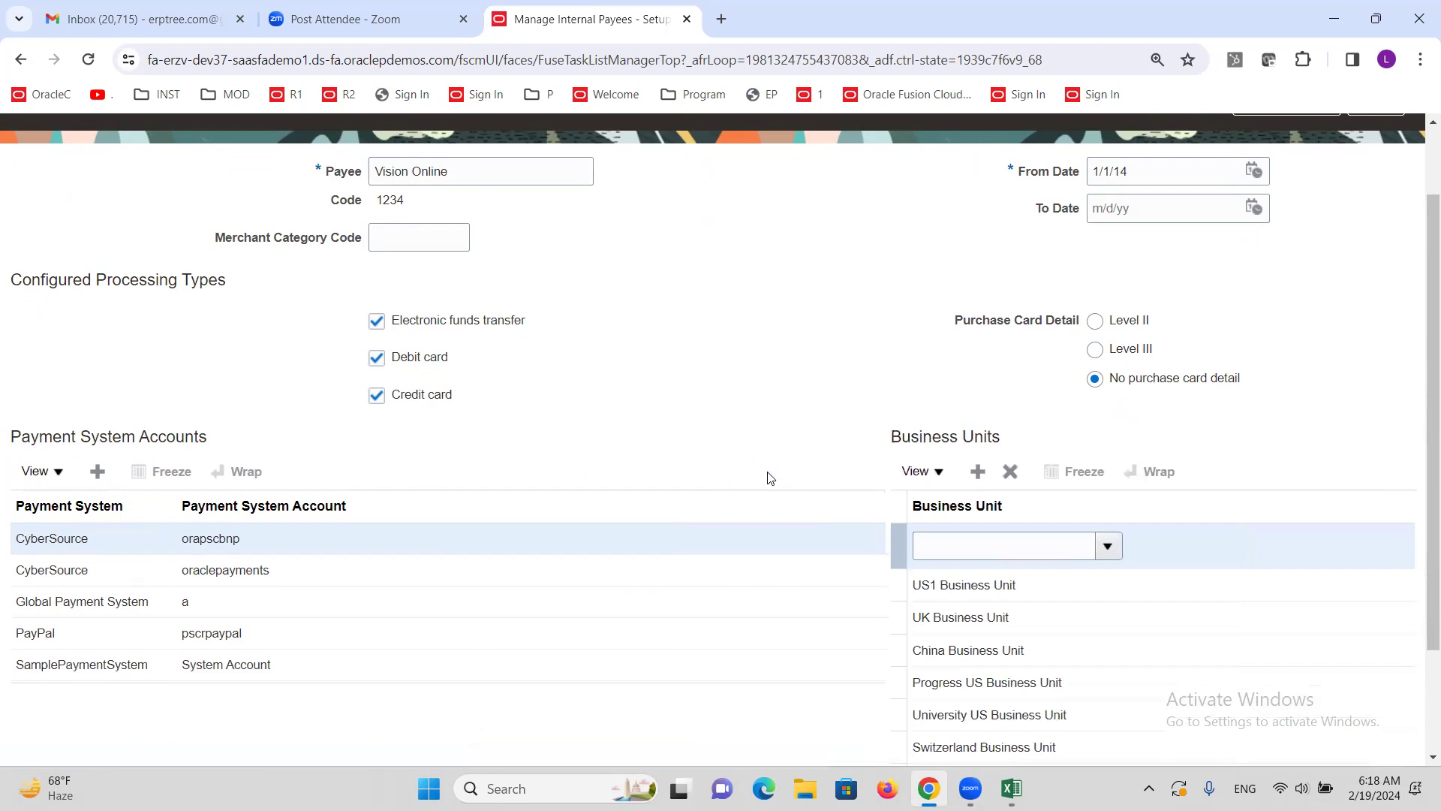
click(1012, 544)
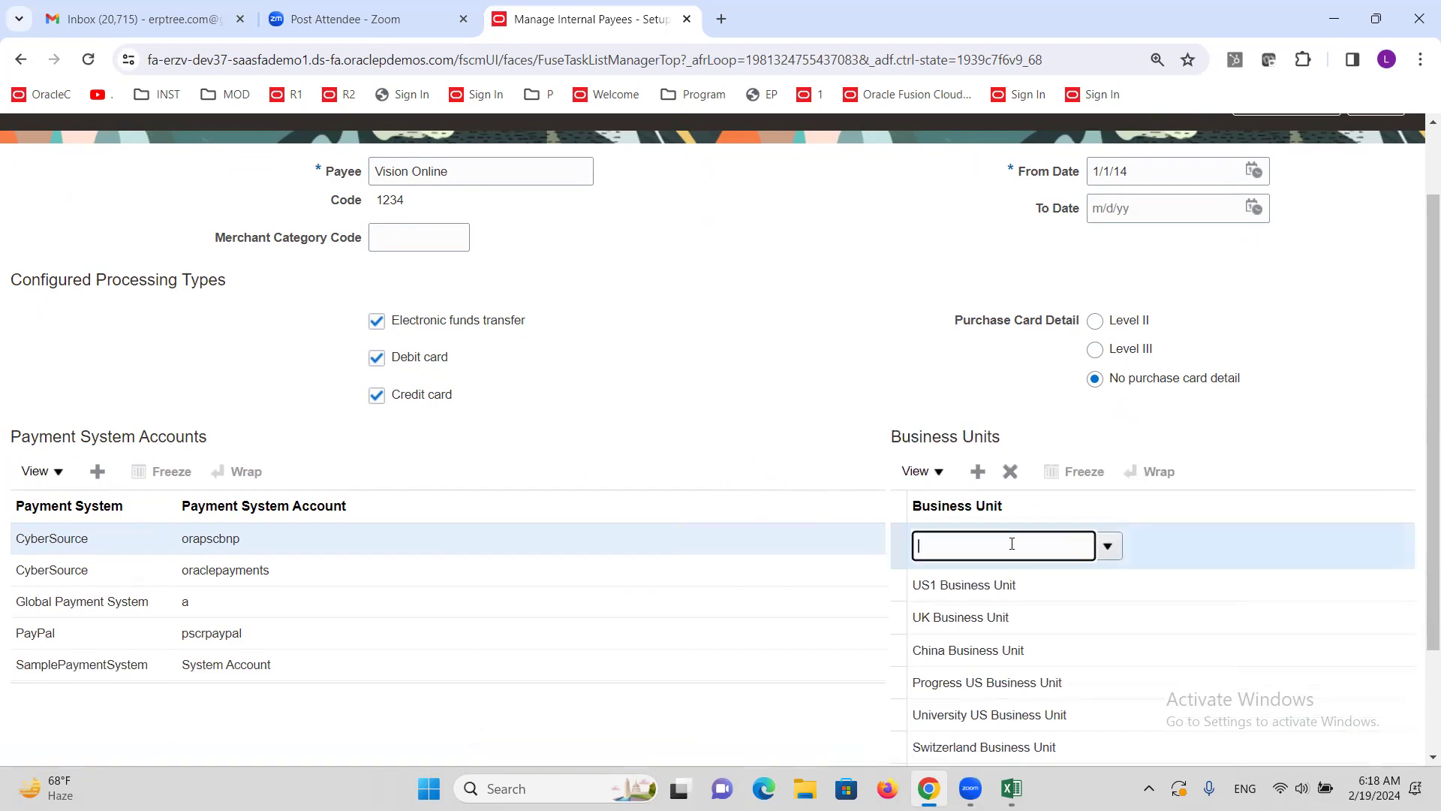
text(altinc)
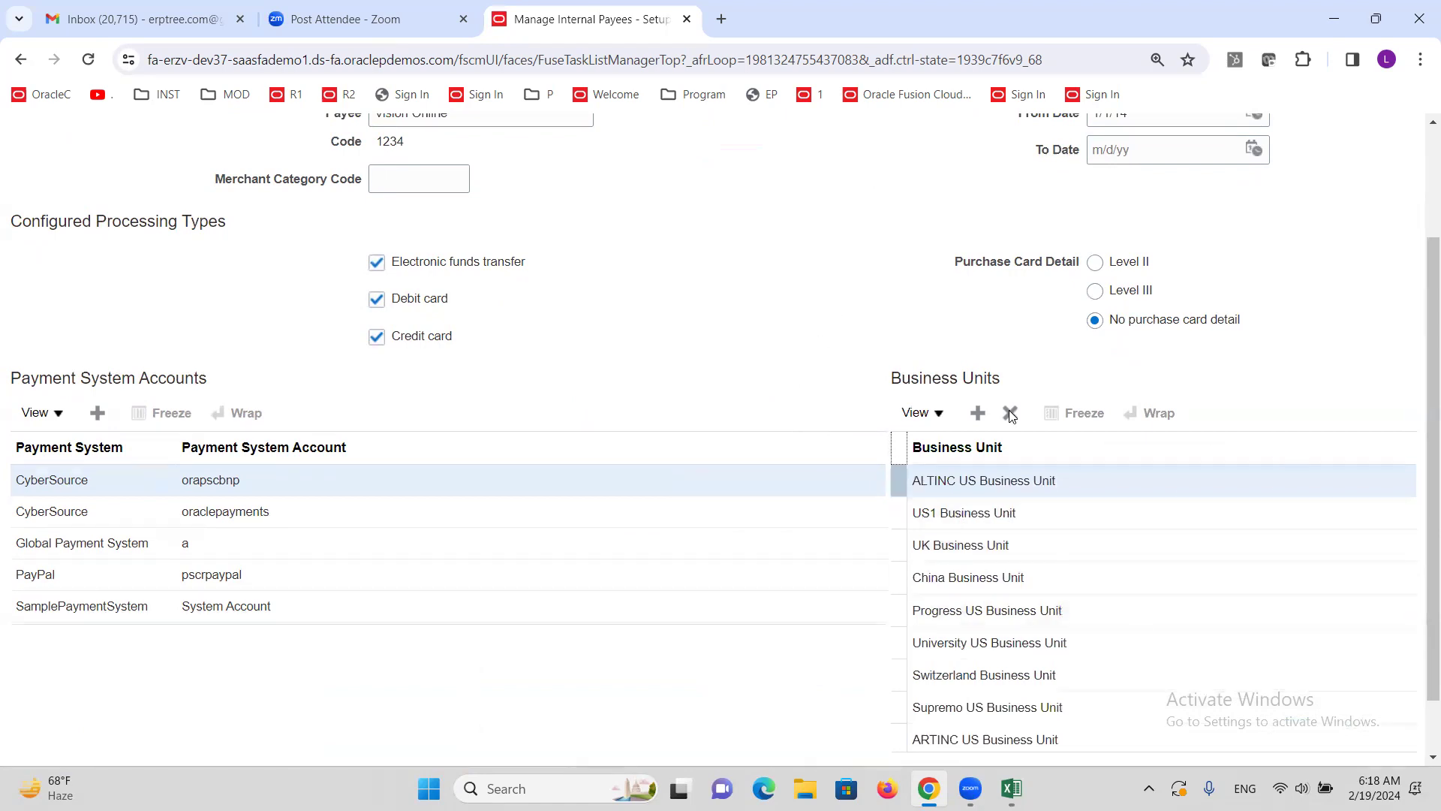
scroll(705, 470, up, 2)
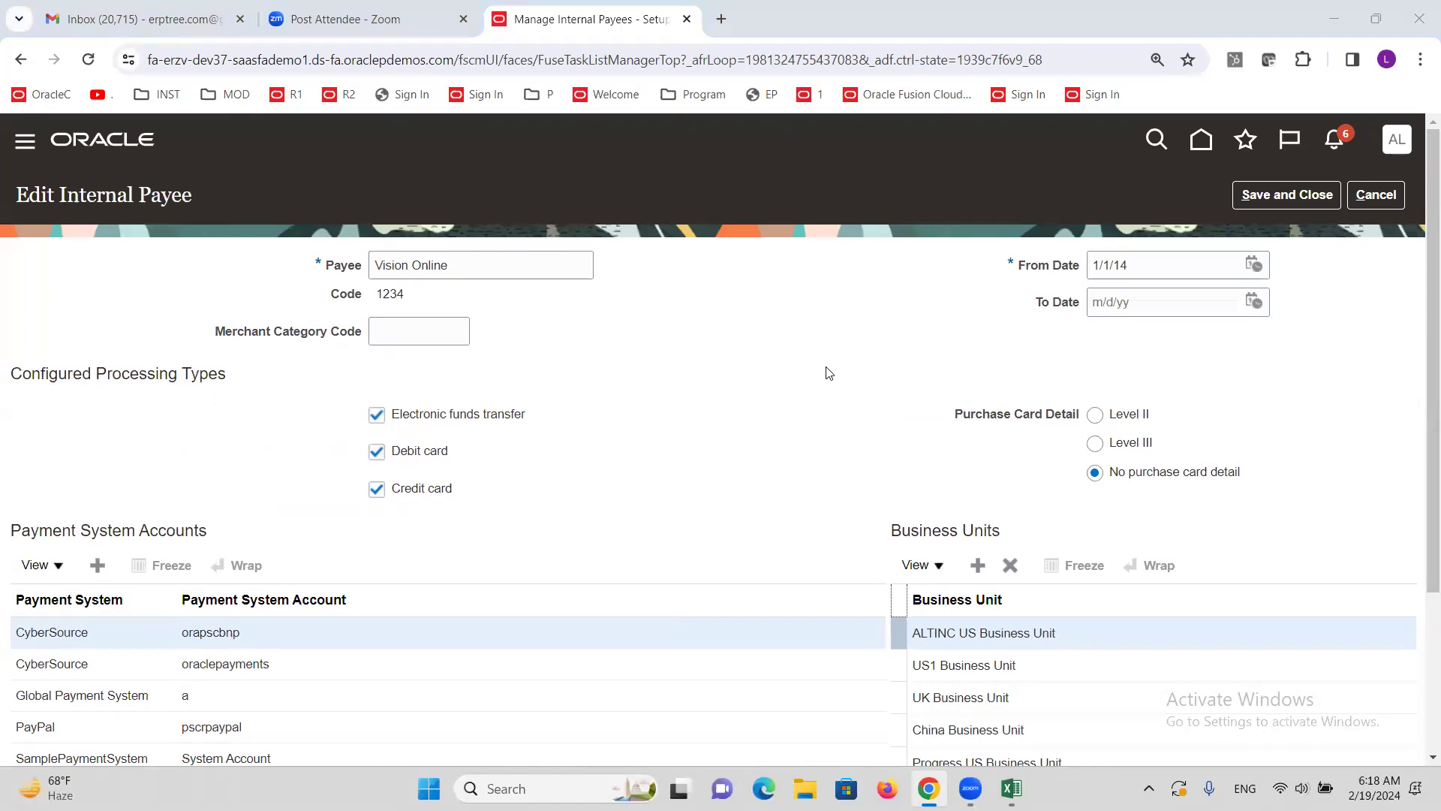
Step: Review the Automatic Receipts setup items in the Excel outline, from the receipt class and method to the internal payees list
key(alt+Tab)
drag(133, 352, 138, 373)
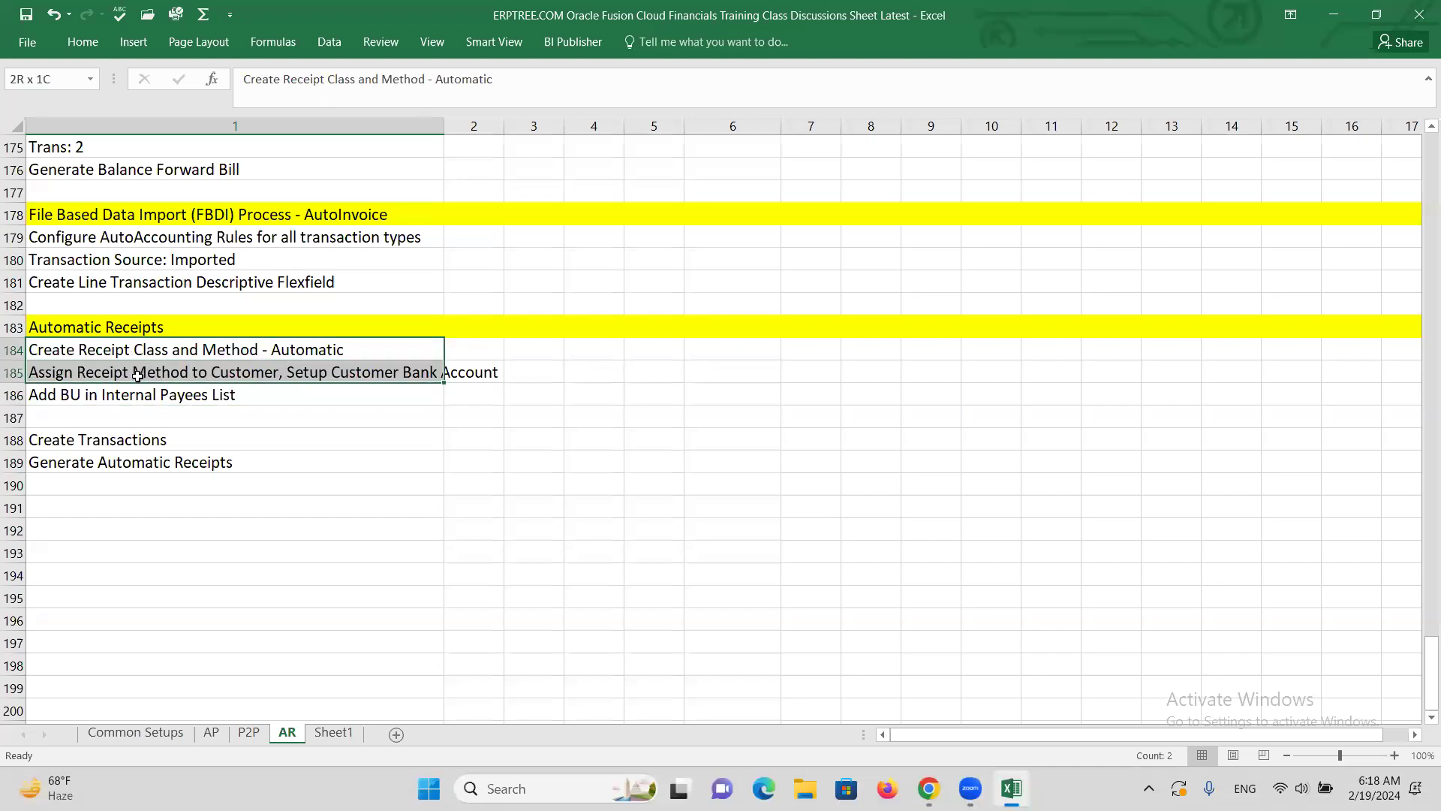
click(139, 394)
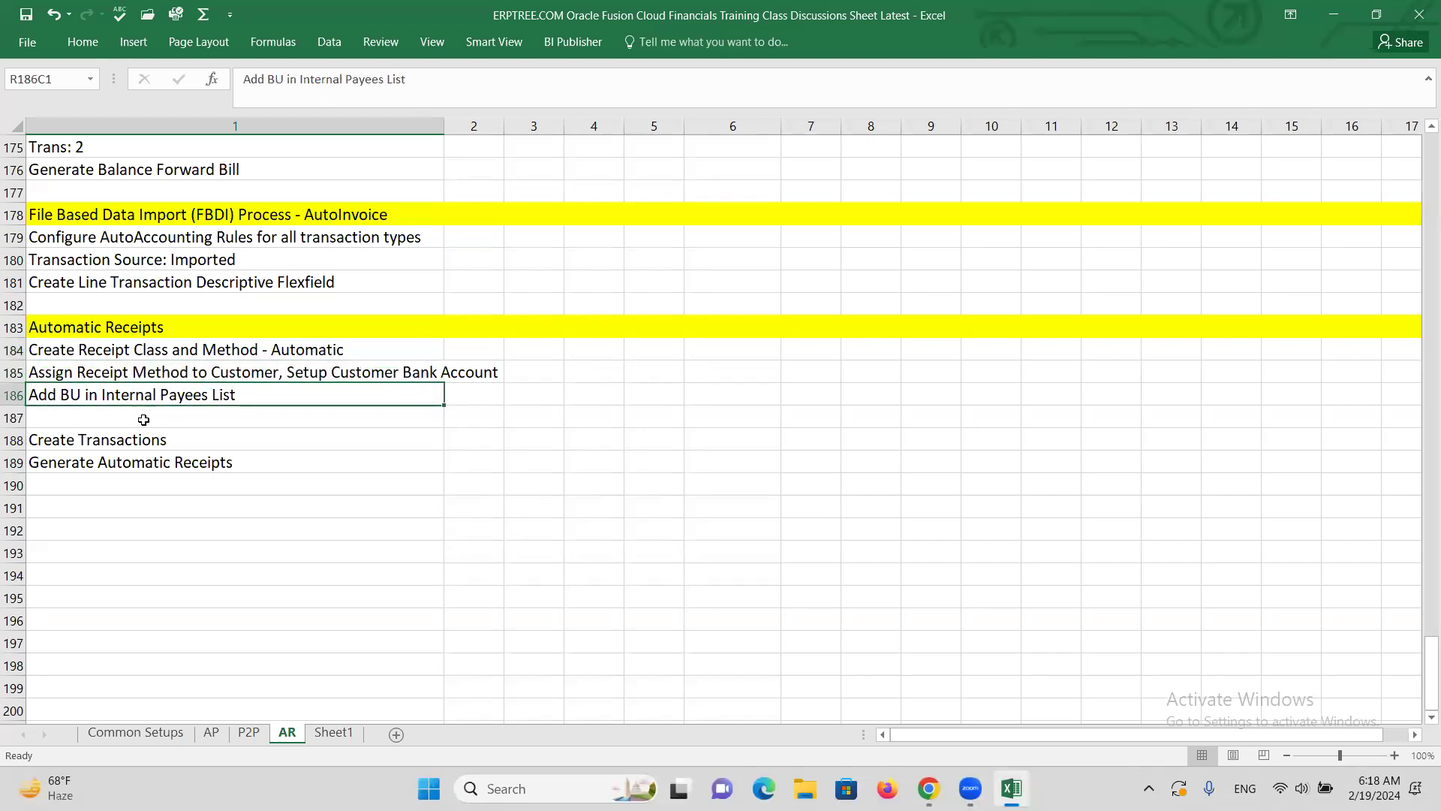
key(alt+Tab)
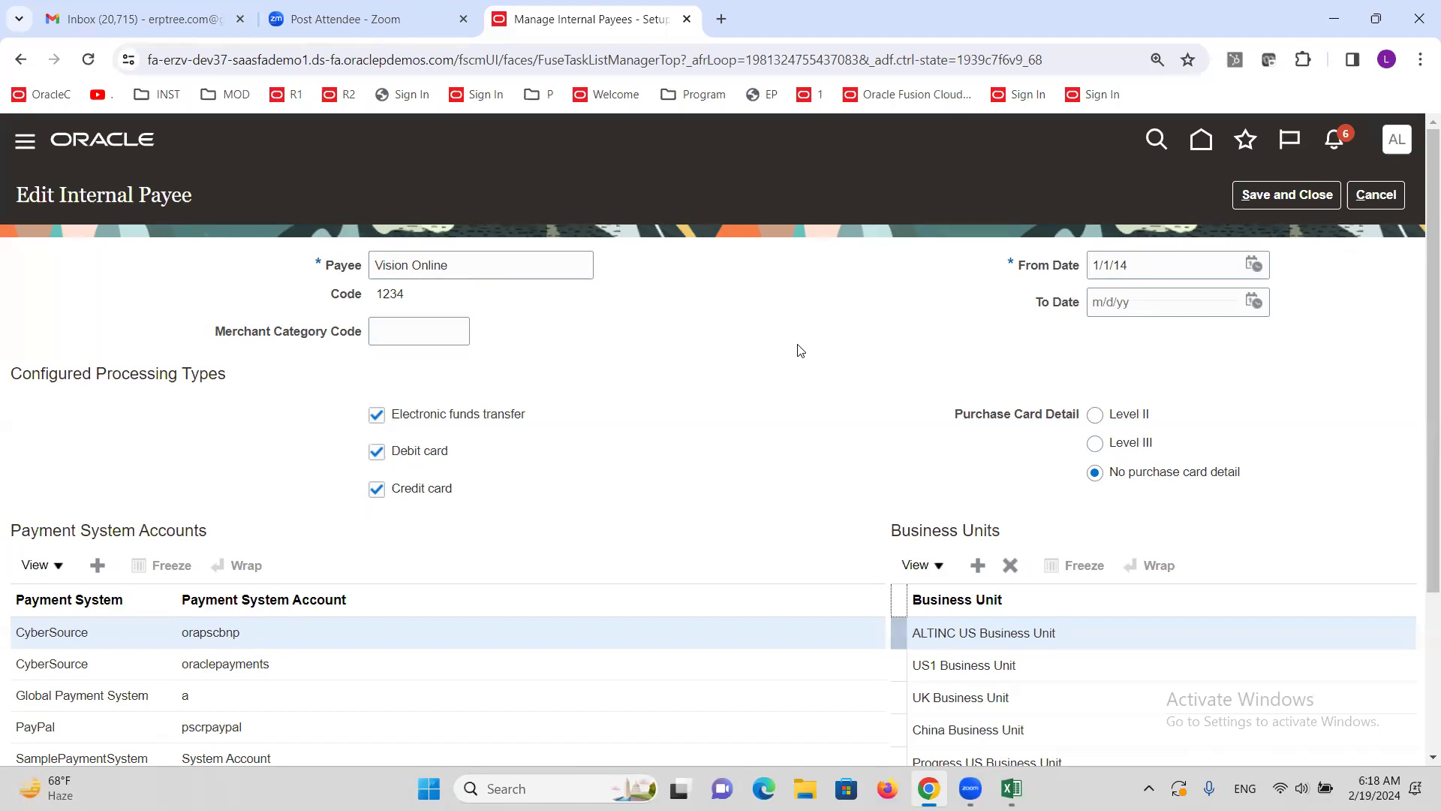
key(alt+Tab)
drag(210, 349, 214, 373)
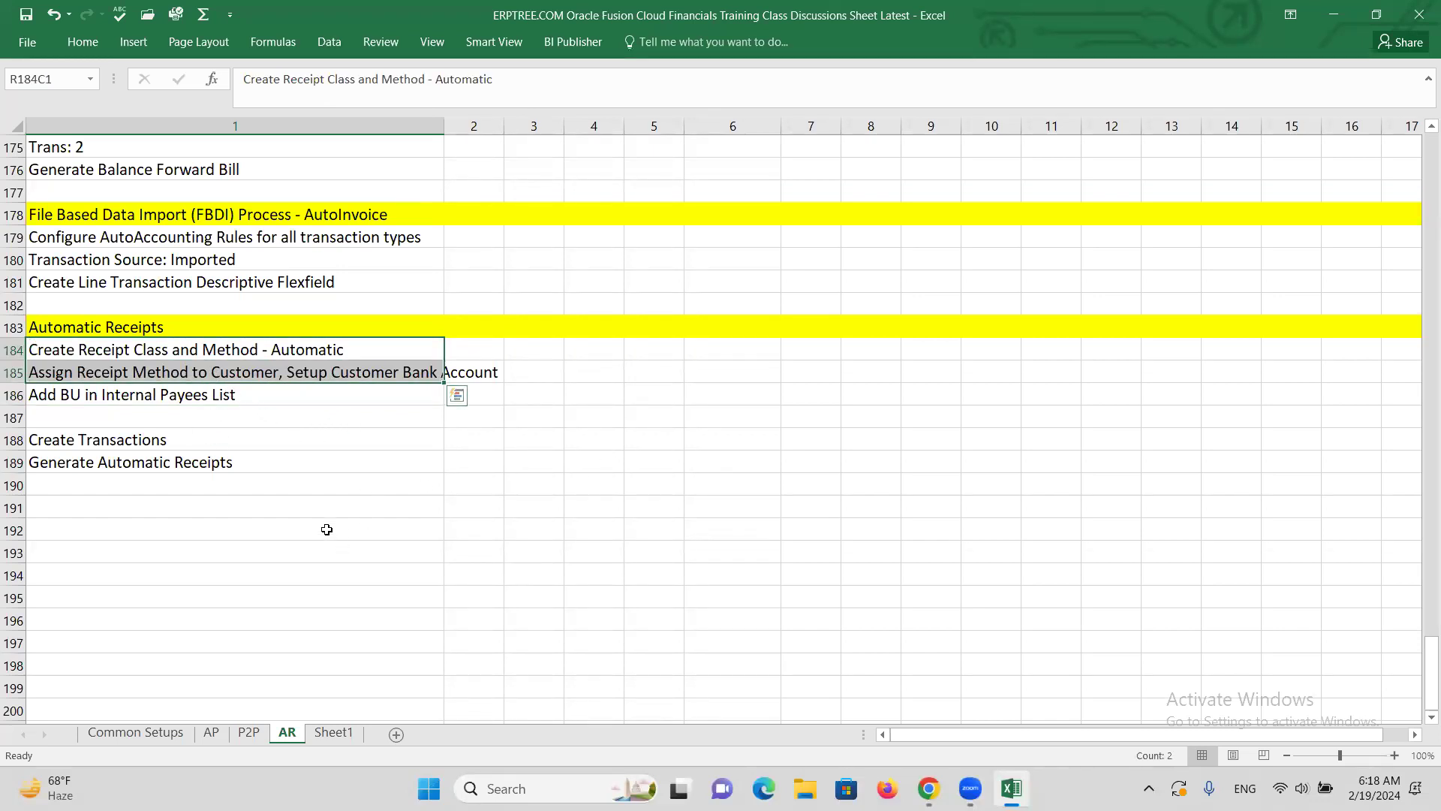
Step: Return to Oracle Fusion and save and close the Vision Online internal payee
key(alt+Tab)
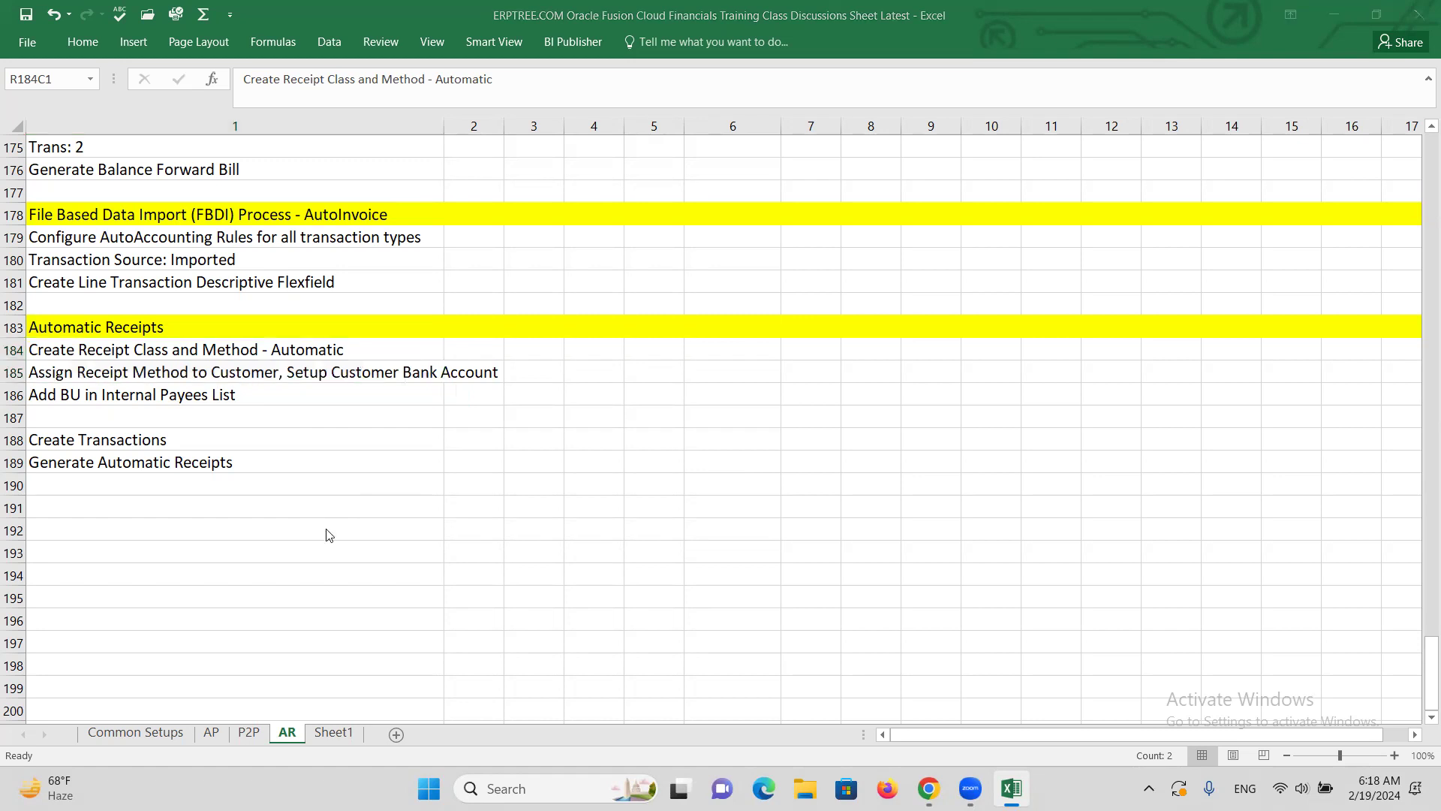
click(1287, 194)
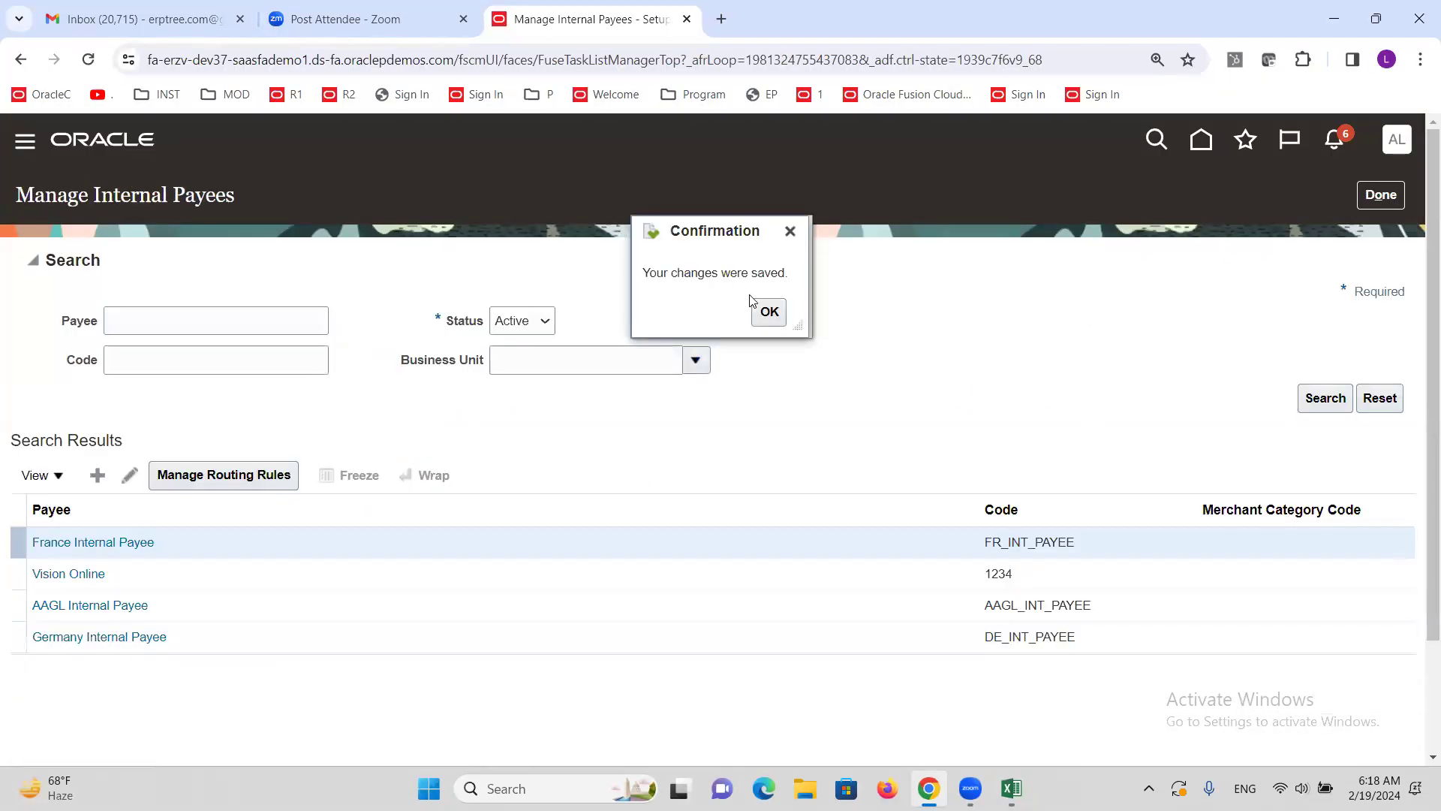
Step: Finish managing internal payees and check the Create Transactions item under Automatic Receipts in the Excel outline
click(770, 312)
click(1379, 207)
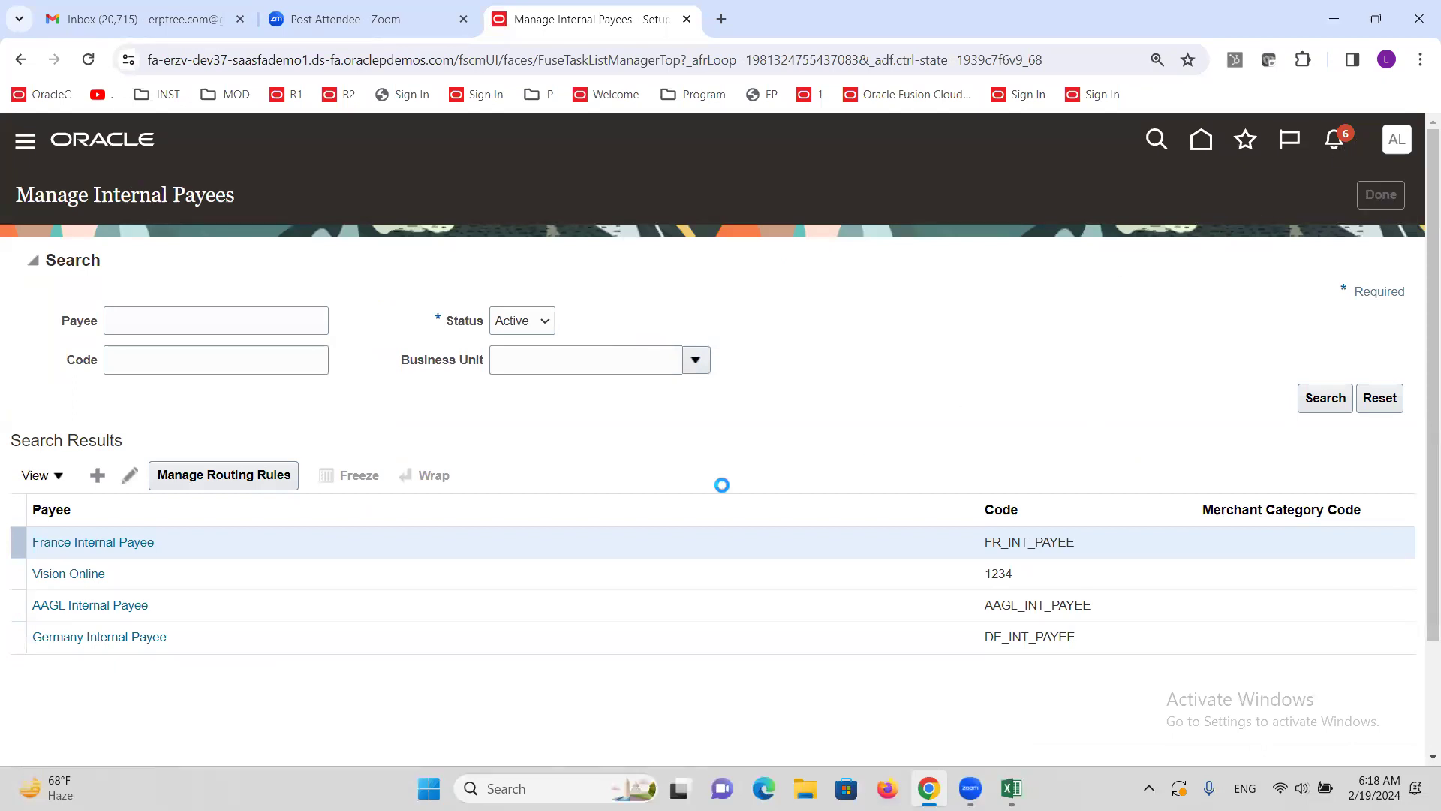
click(1011, 789)
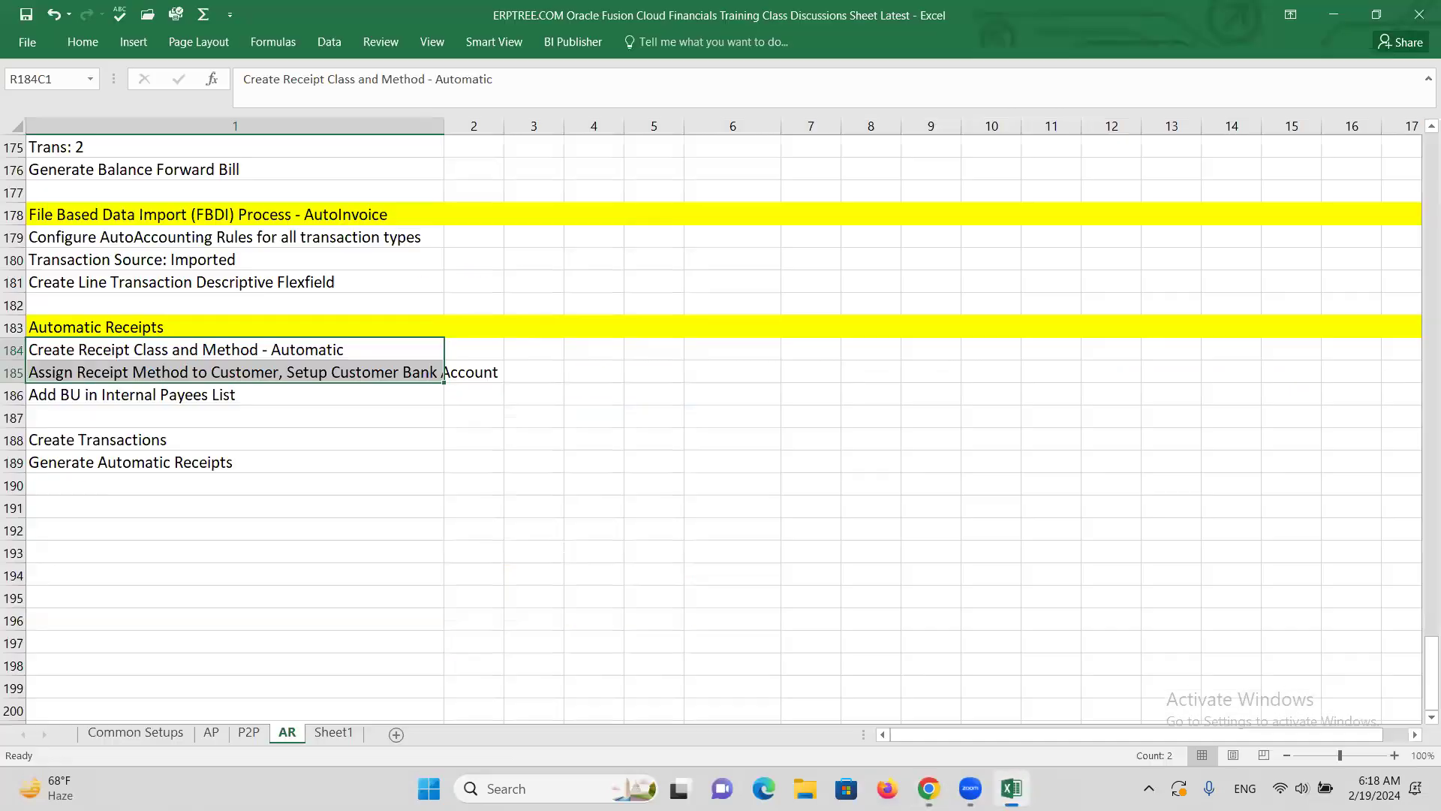
click(154, 439)
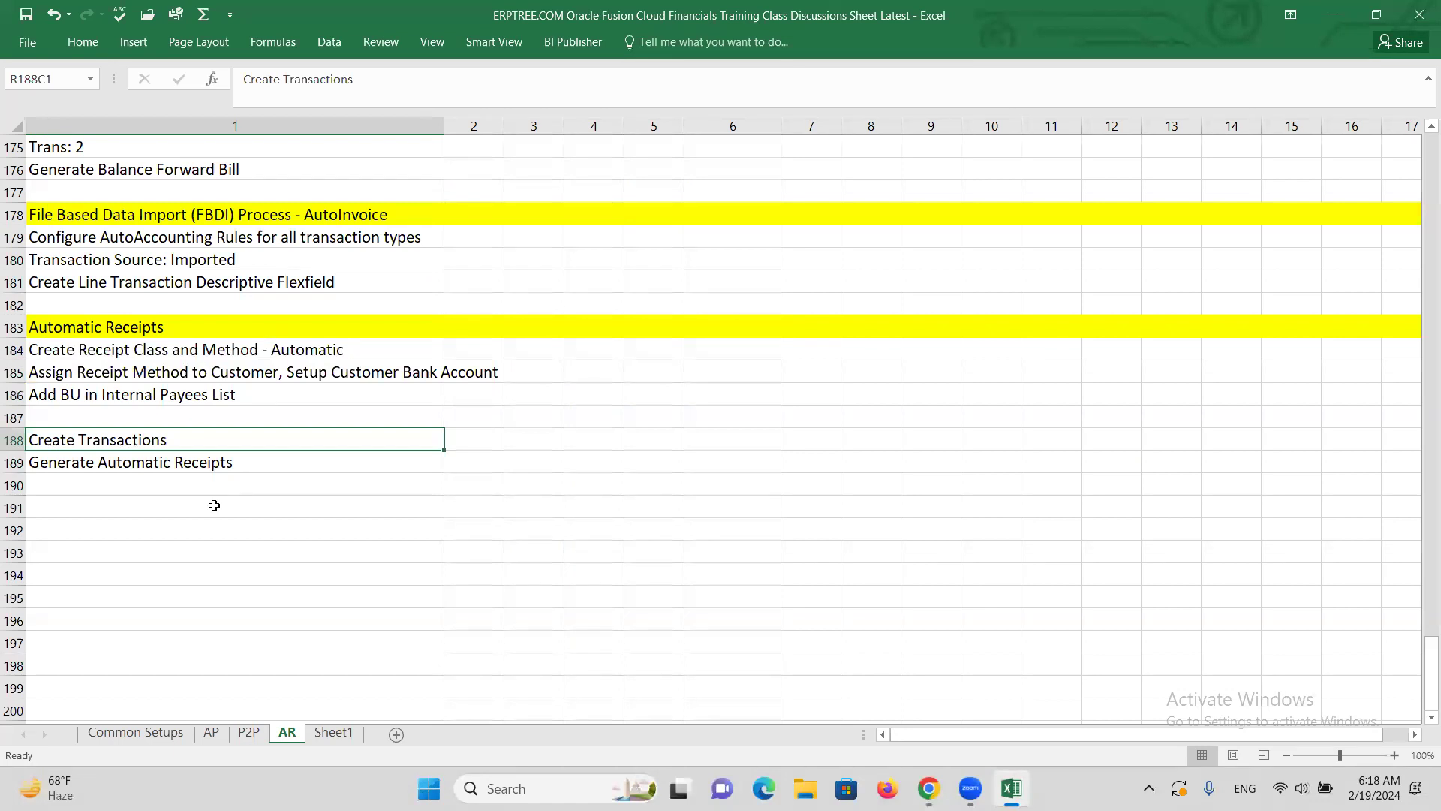
key(alt+Tab)
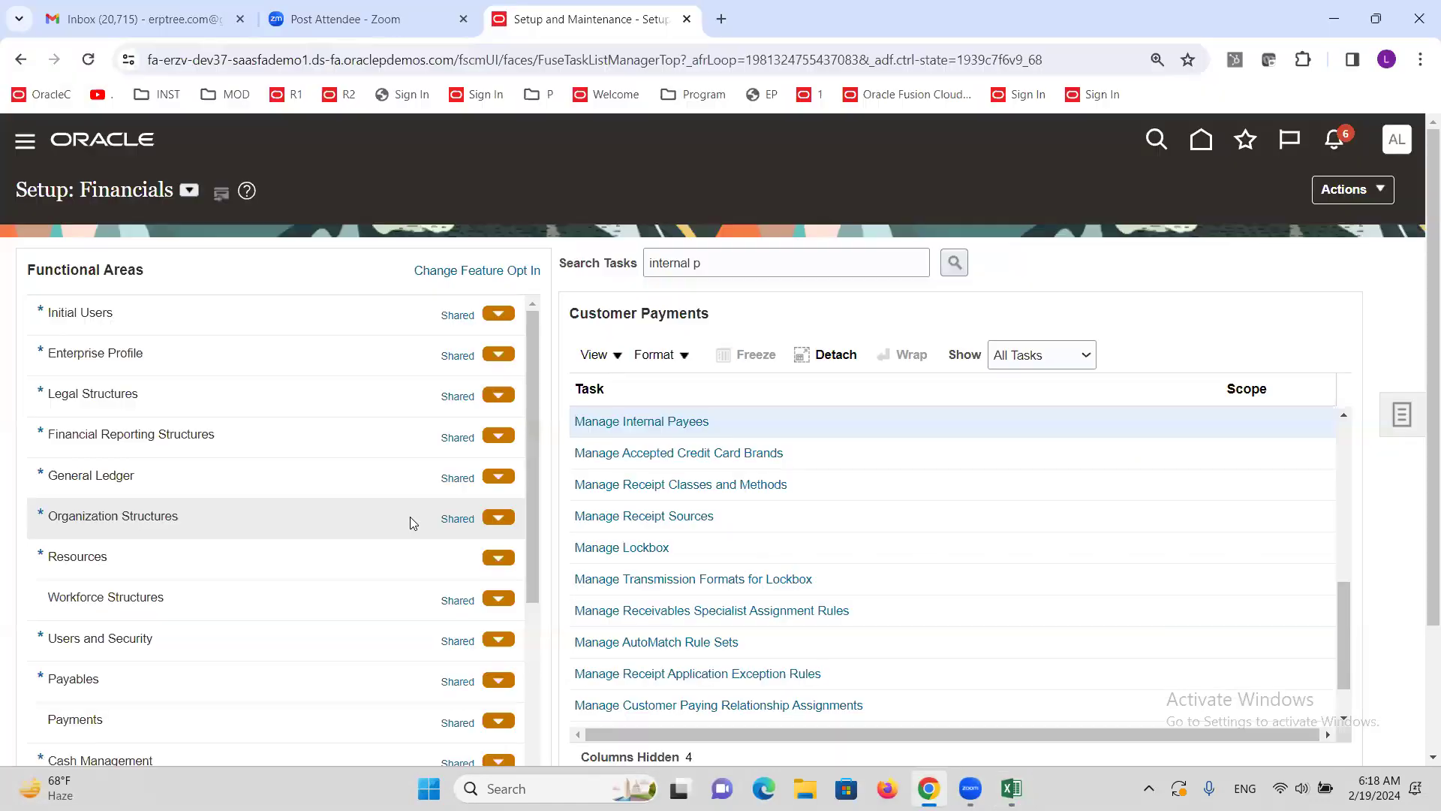
Step: In Oracle Fusion, open the Receivables Billing work area and start creating a transaction
click(24, 141)
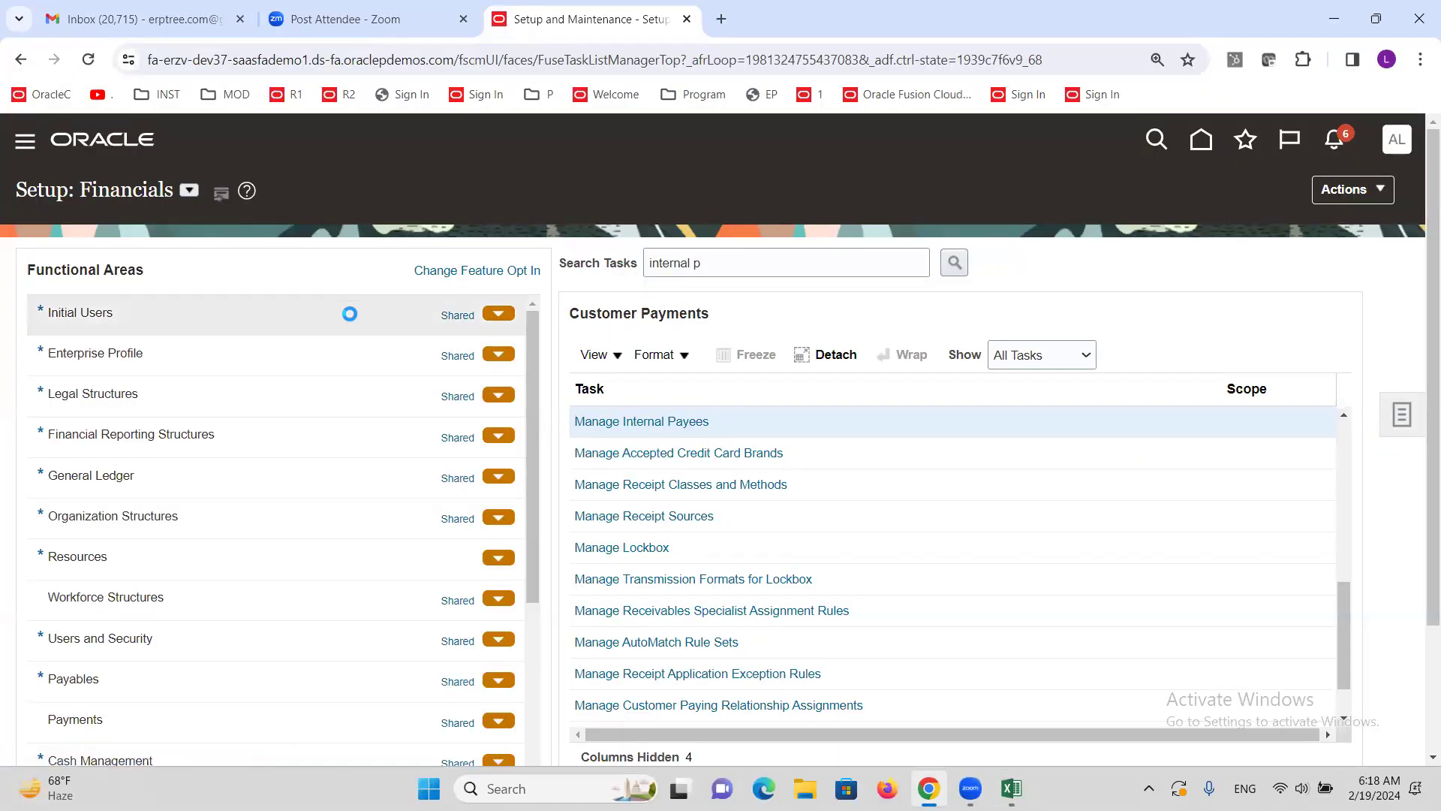
scroll(201, 443, down, 6)
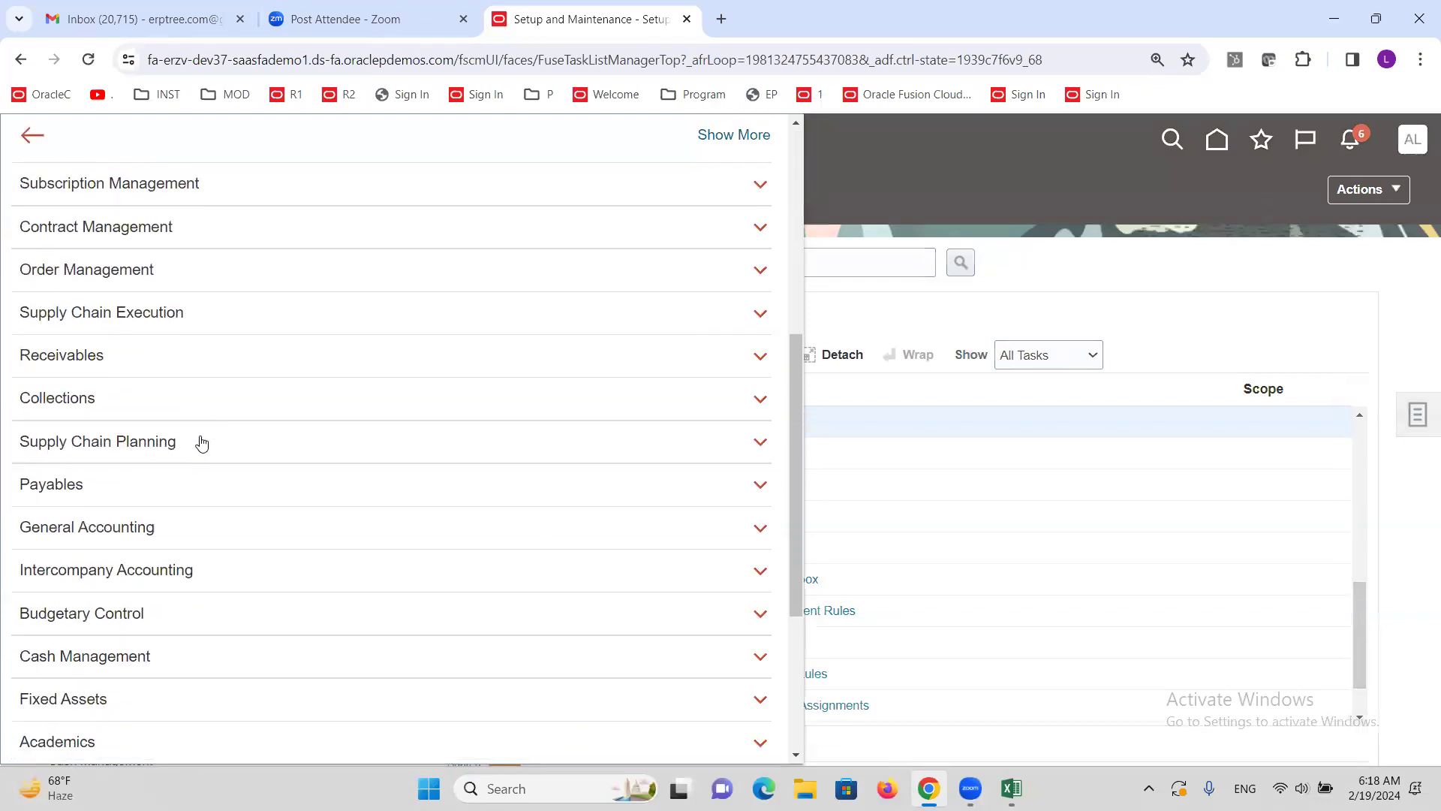
click(87, 363)
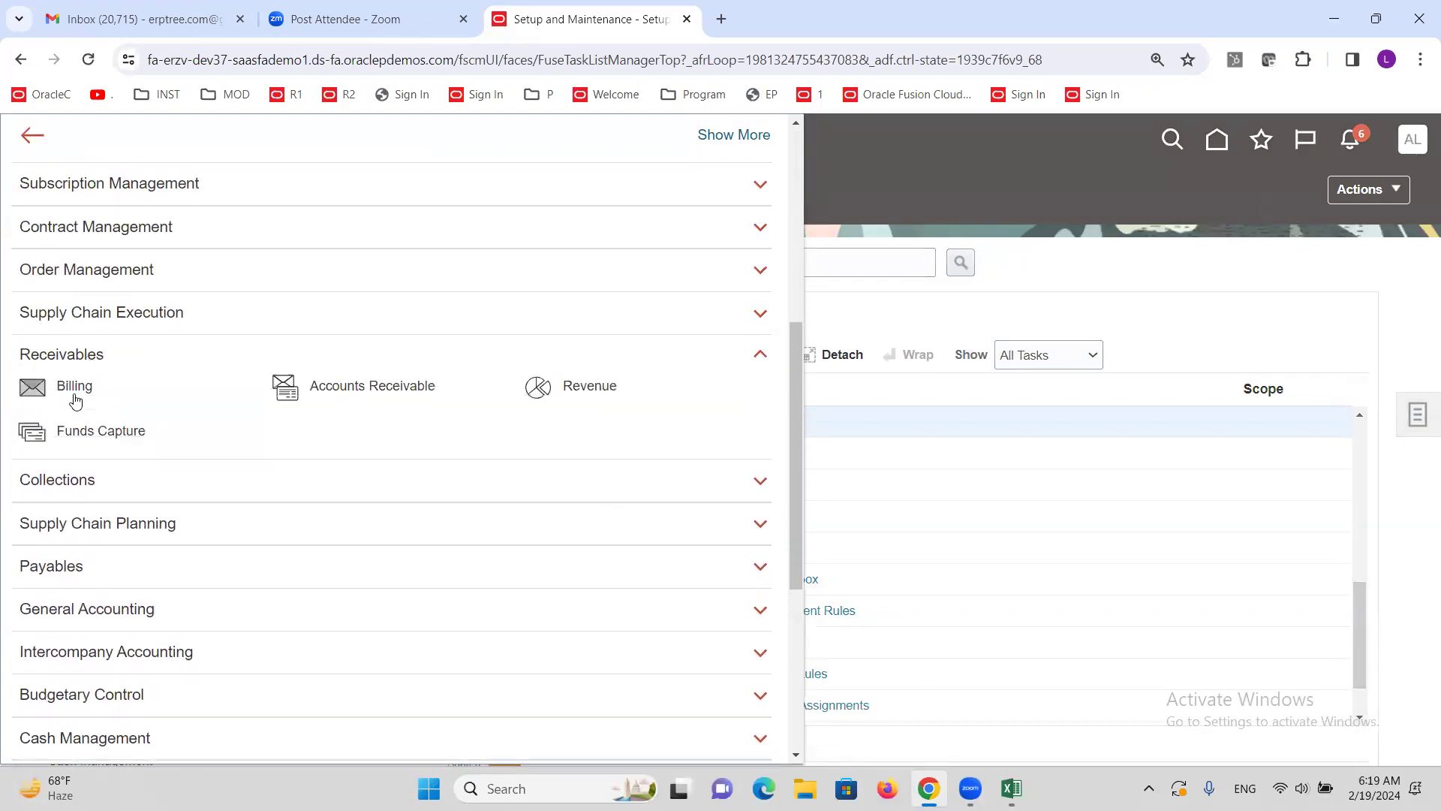
click(75, 398)
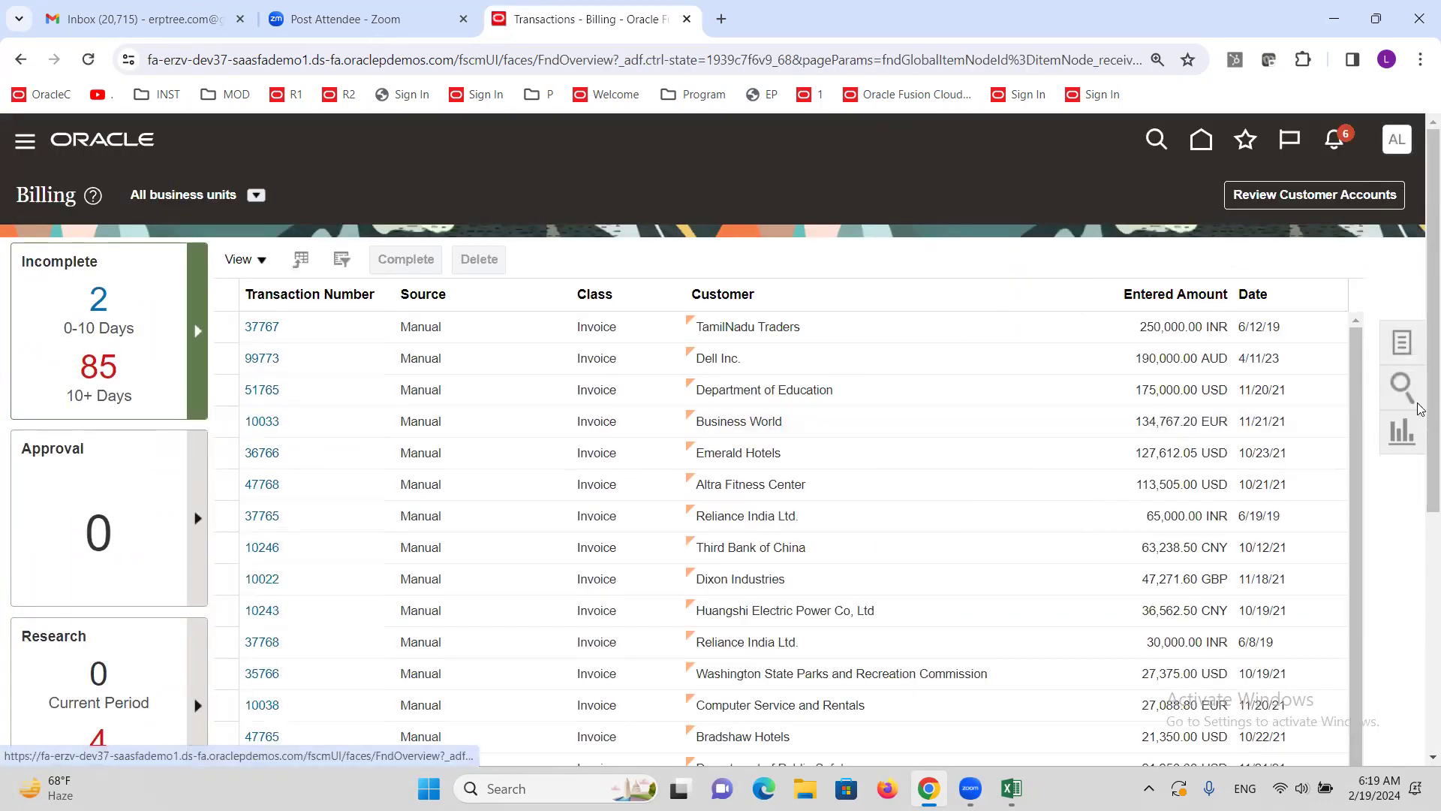
click(1402, 342)
click(1232, 208)
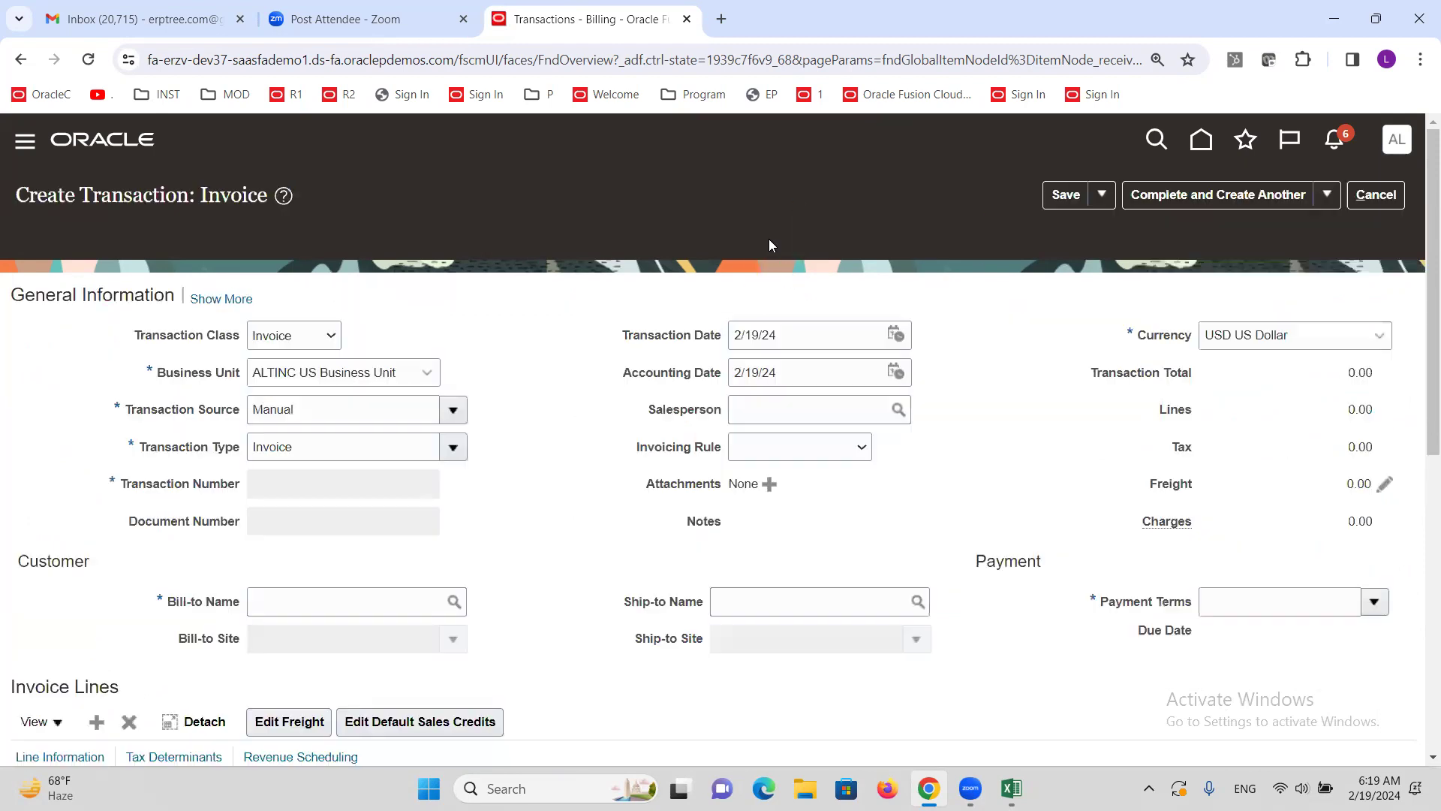
Step: Set the invoice's transaction source to ALTINC Invoice and its bill-to customer to ALTINC Customer-1
click(424, 377)
double_click(423, 376)
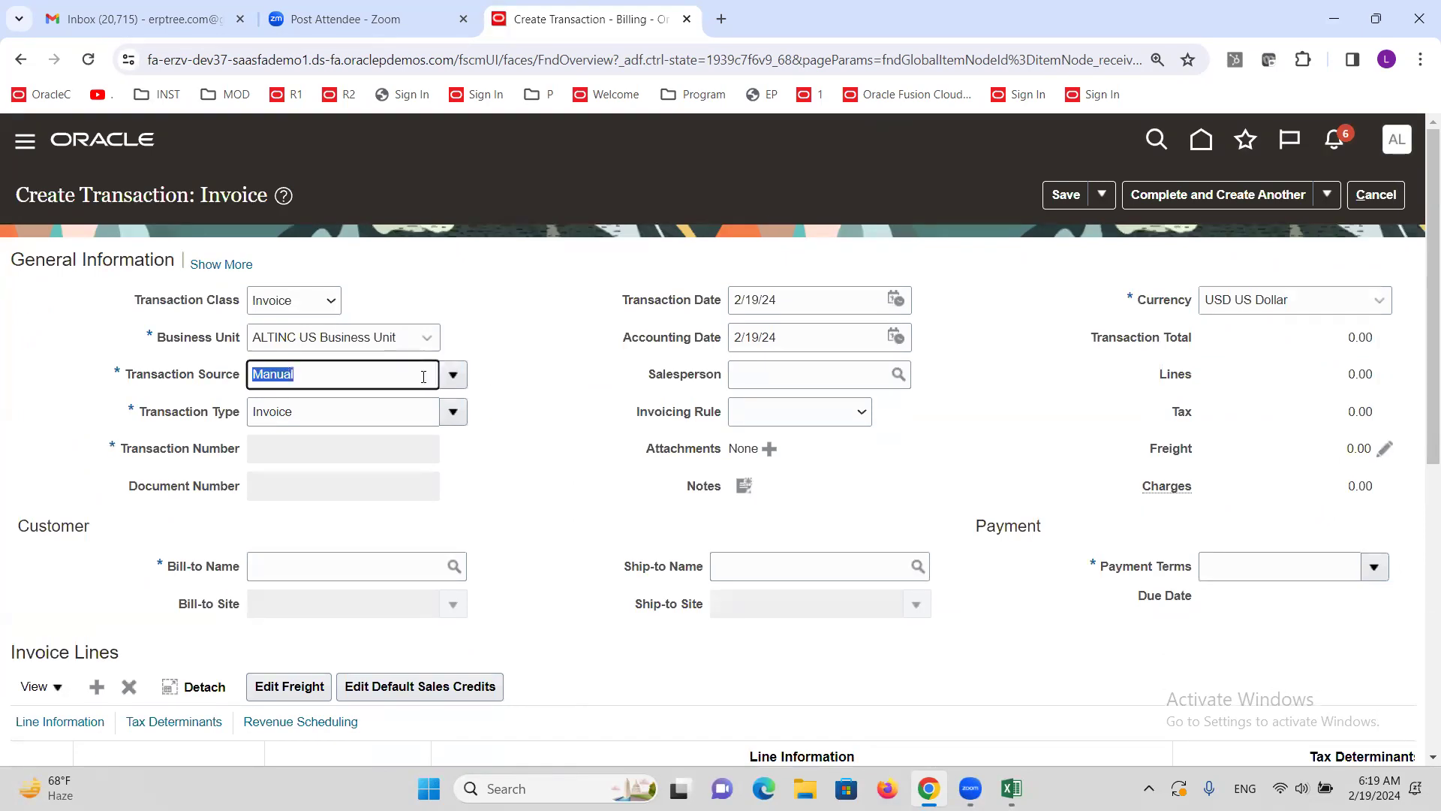
text(ALTINC)
key(Tab)
click(597, 561)
click(917, 607)
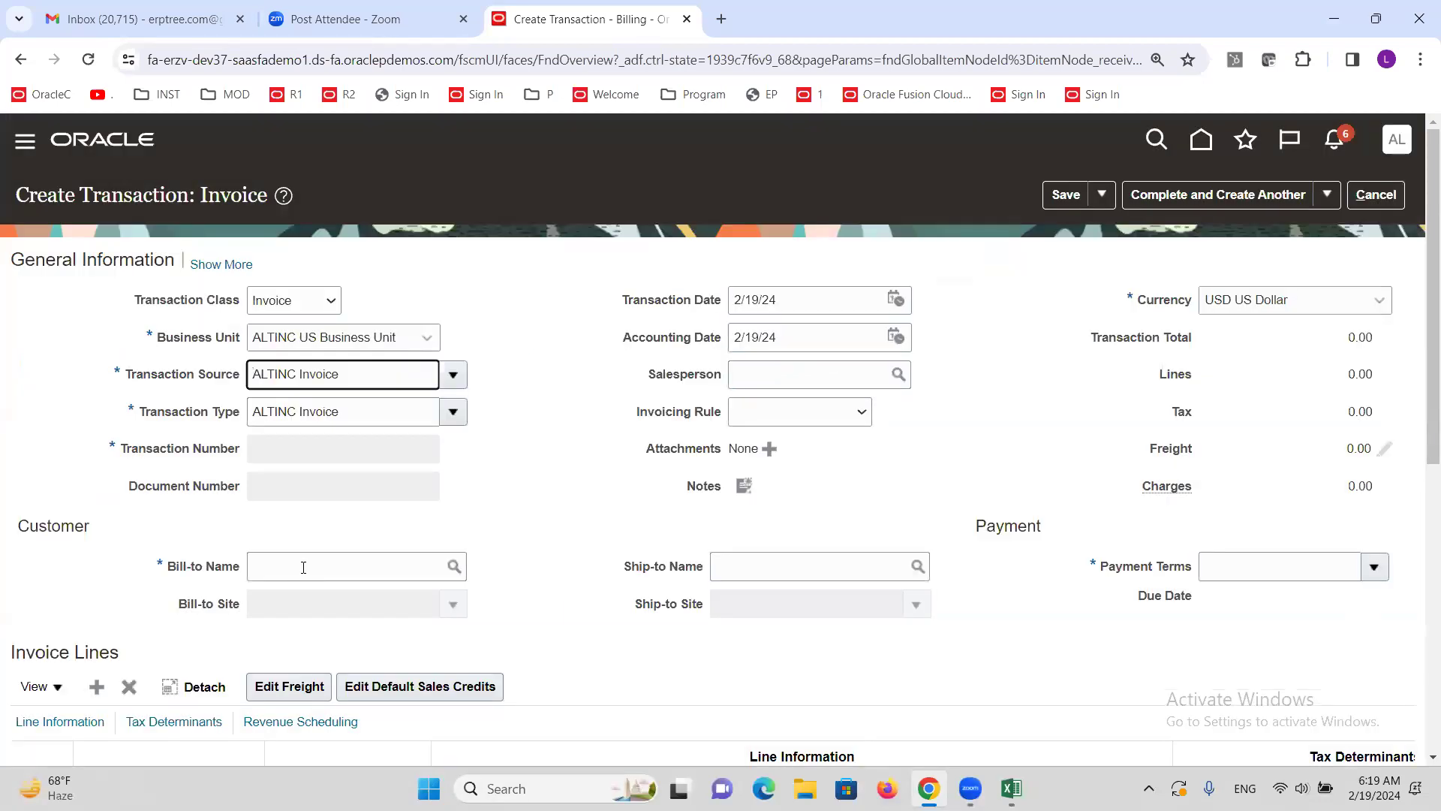
click(303, 568)
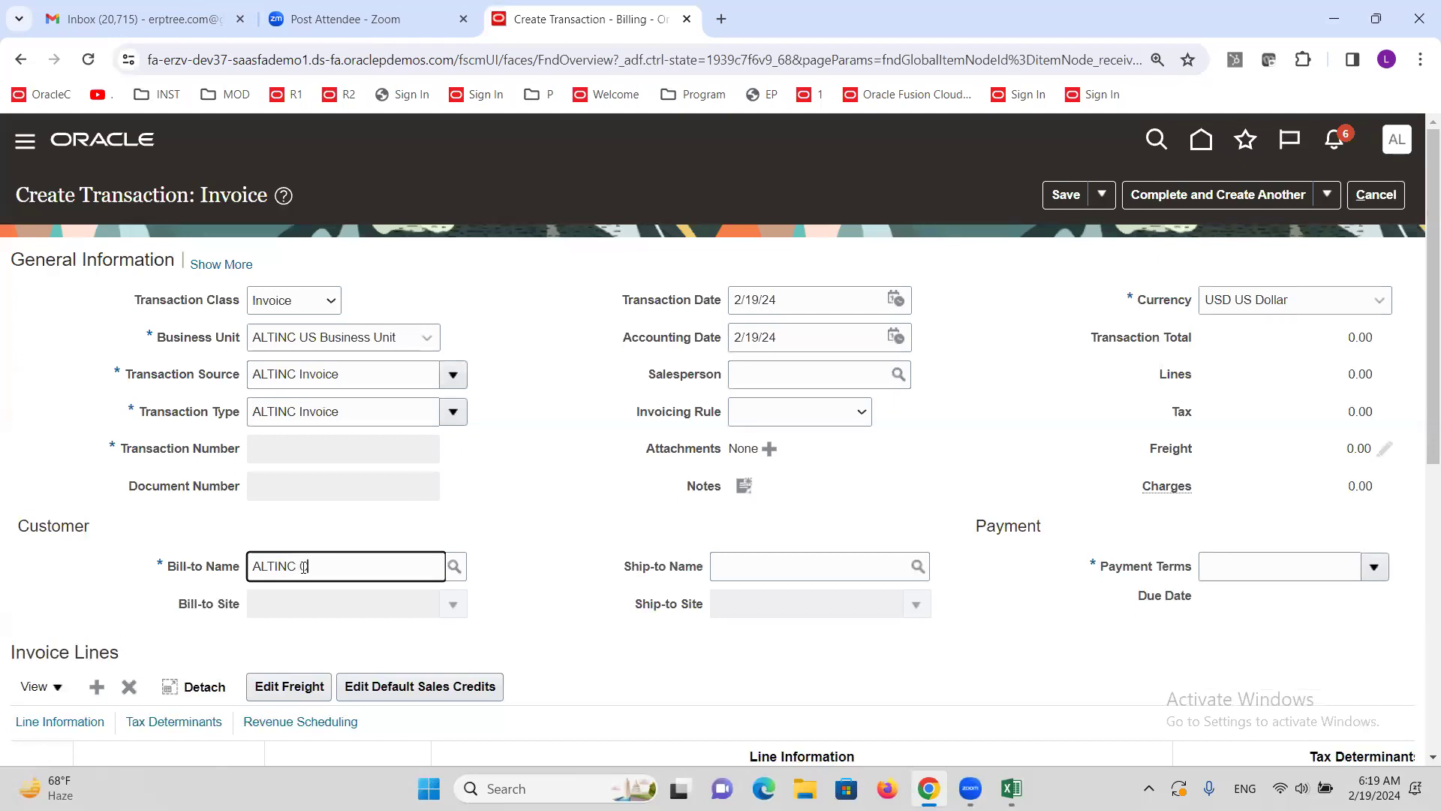
key(Tab)
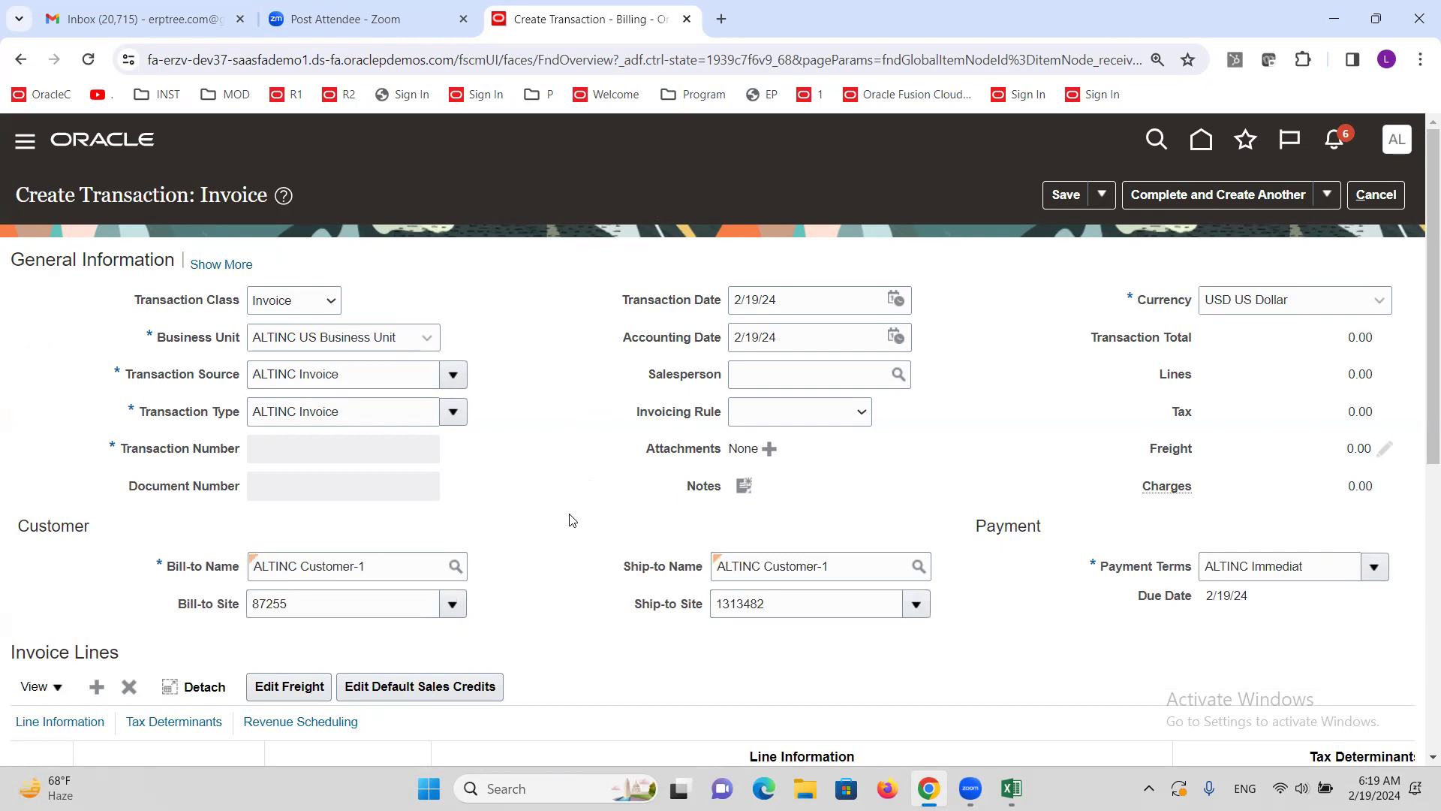
Step: Enter invoice line 1 with description GOODS, quantity 1 and unit price 1000
scroll(557, 494, down, 2)
click(361, 650)
text(GOODS)
key(Tab)
key(Tab)
text(1)
key(Tab)
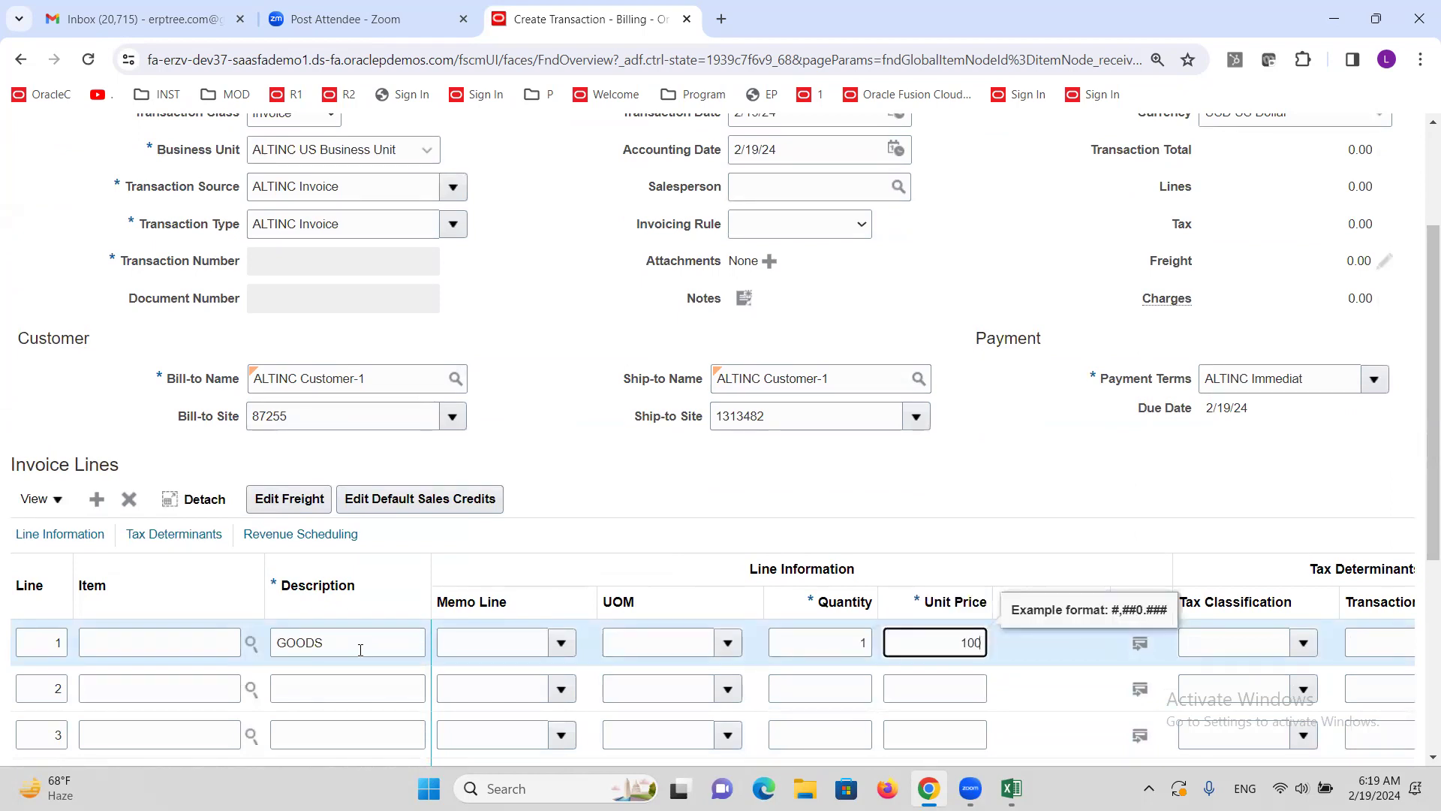
click(581, 455)
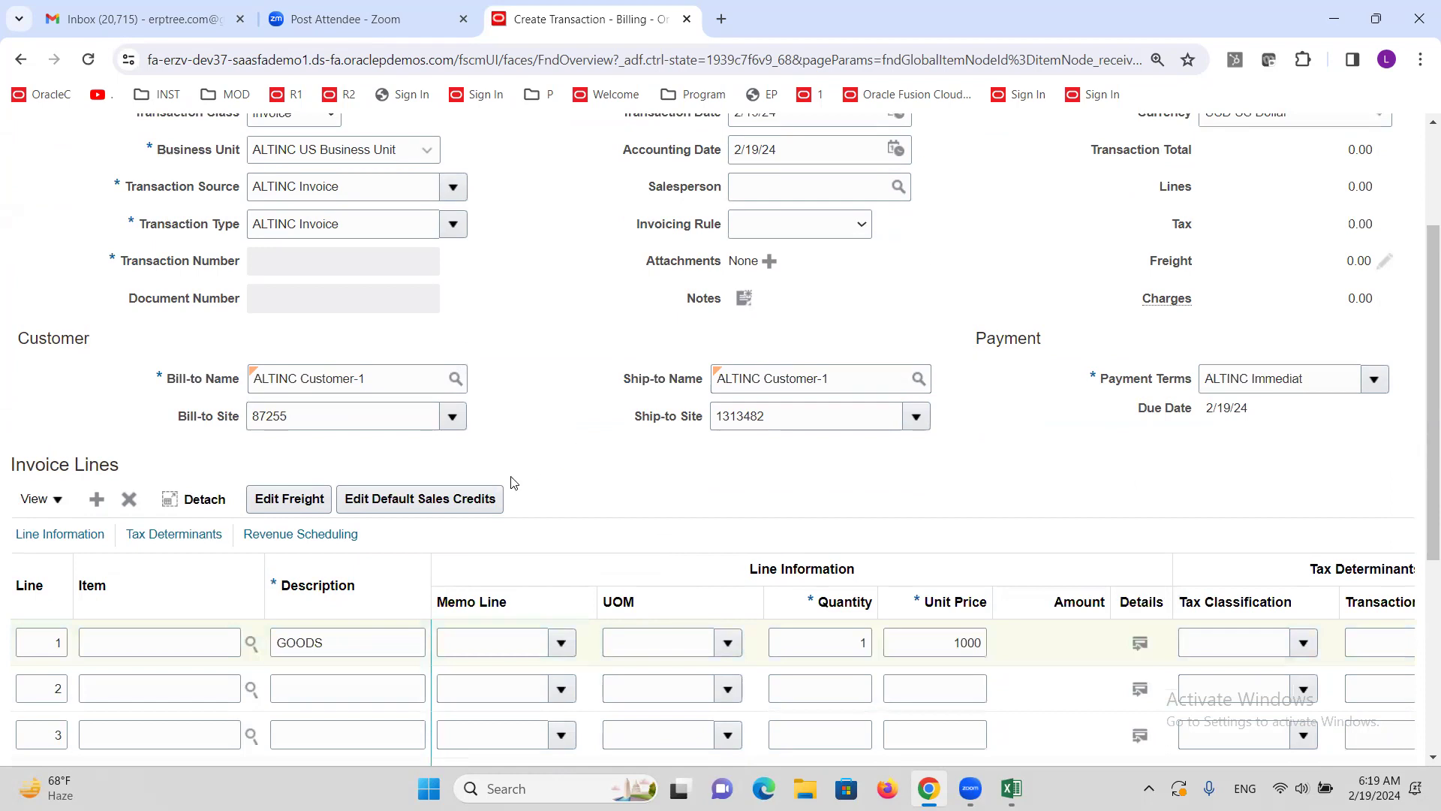
Step: Complete the GOODS invoice and open it for review
scroll(586, 459, up, 3)
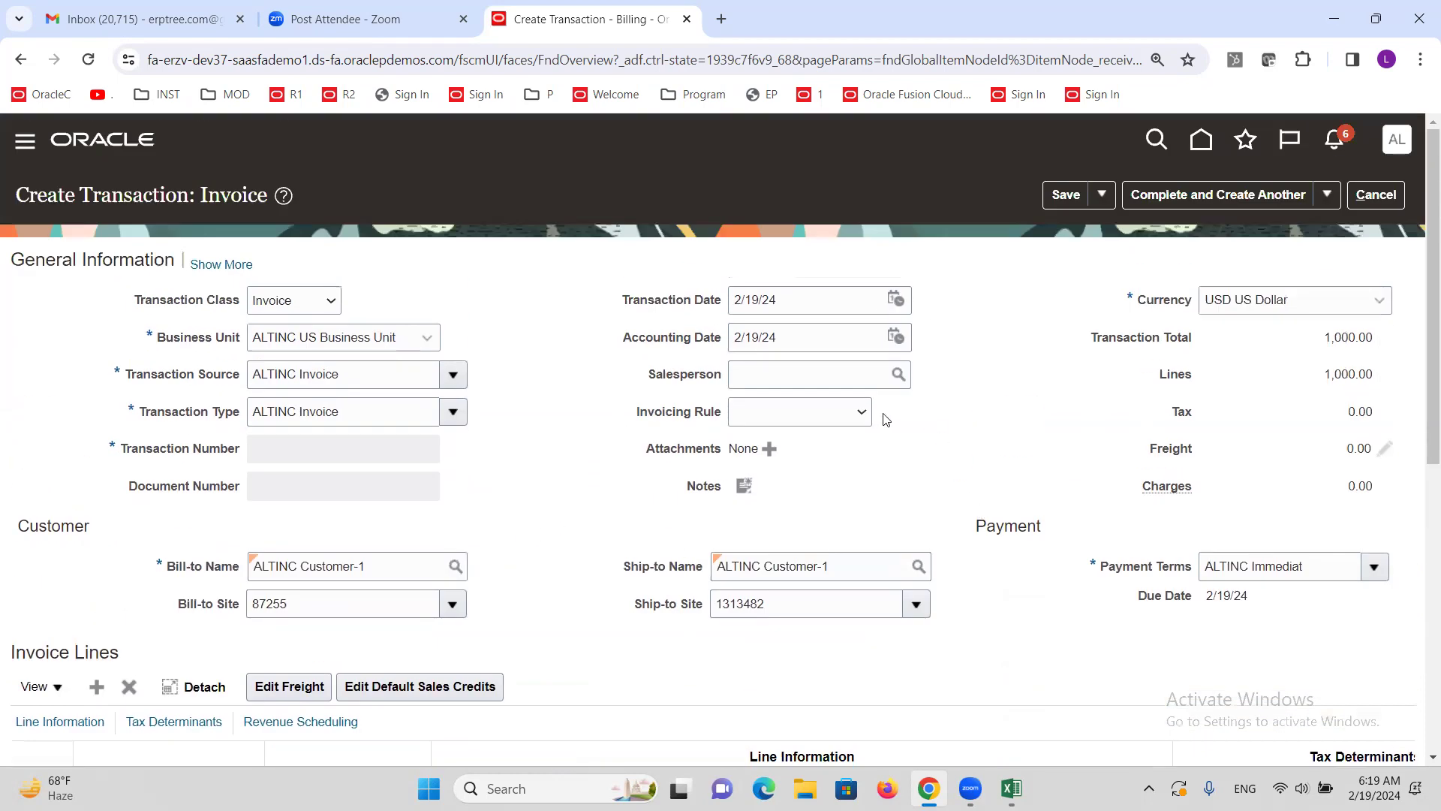
click(1329, 194)
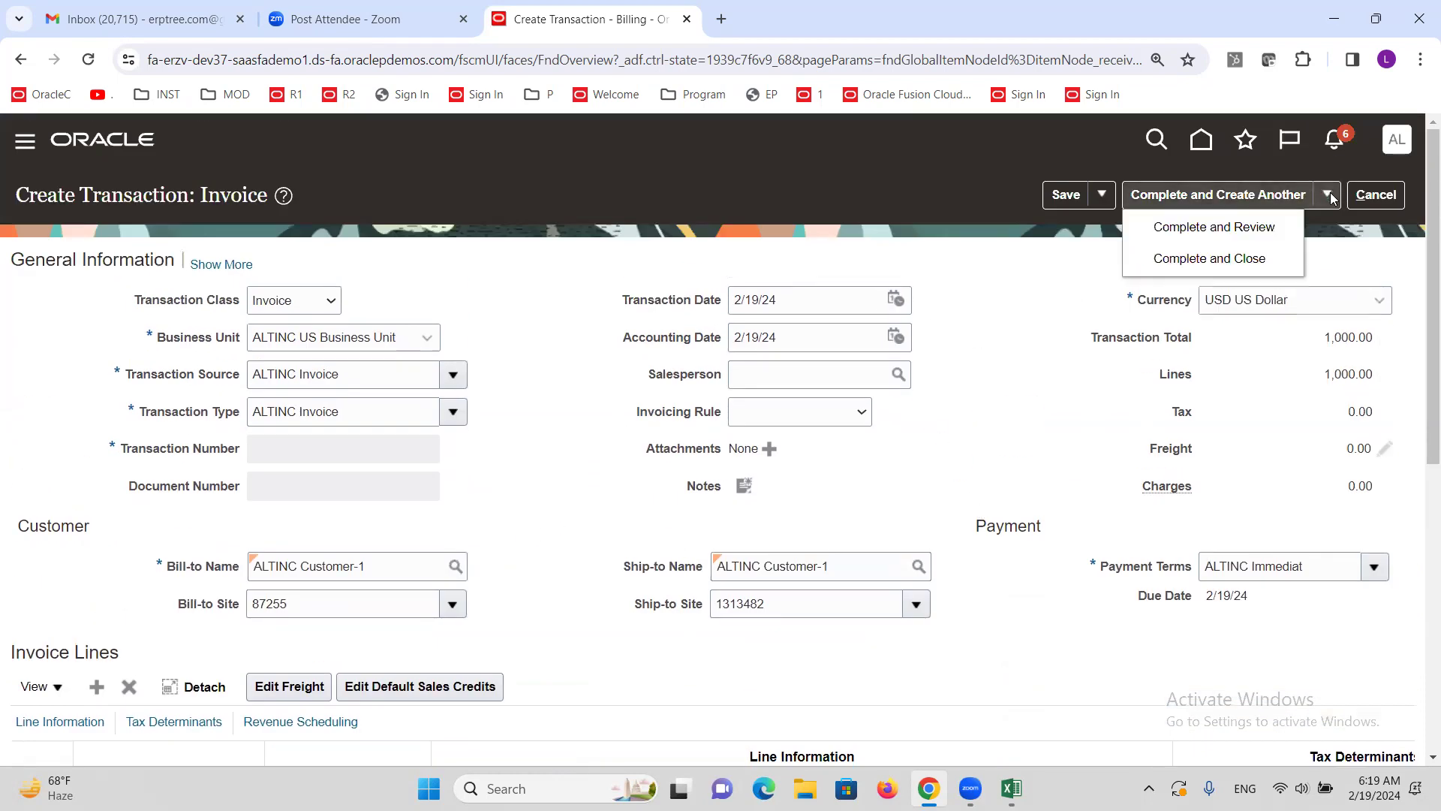
click(1234, 237)
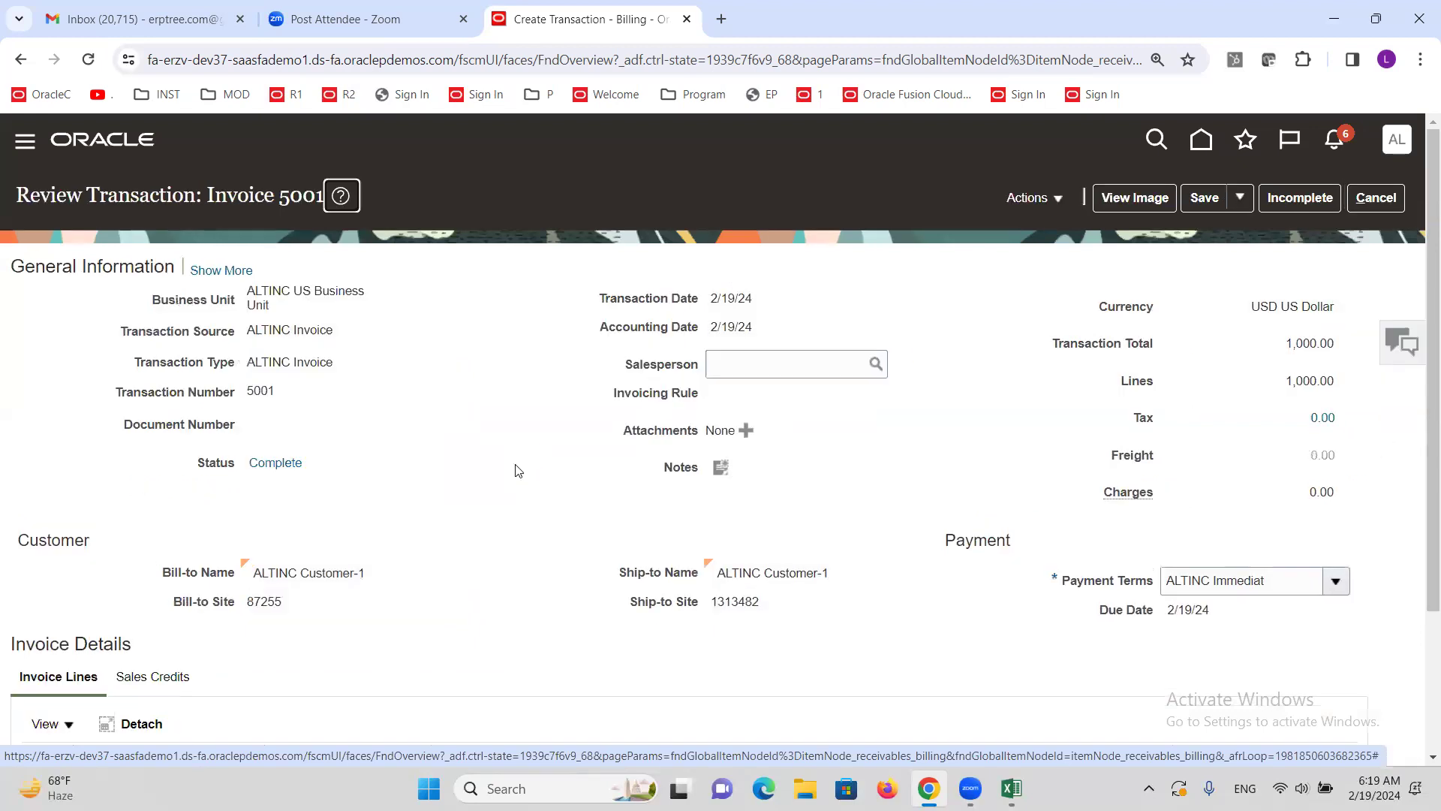
Step: Examine the completed invoice's customer details, receipt method and bank account, and close the review
click(221, 271)
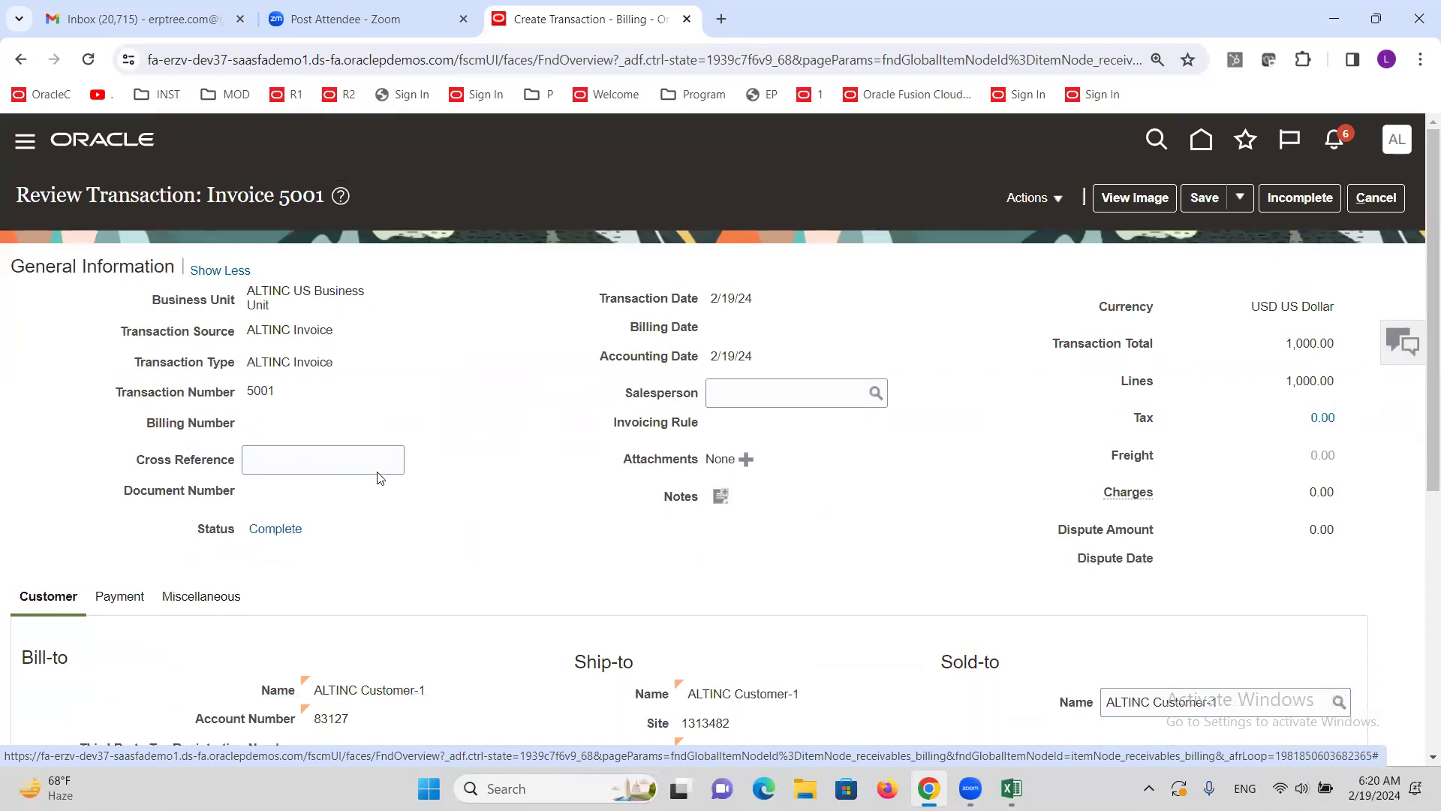
scroll(424, 435, down, 3)
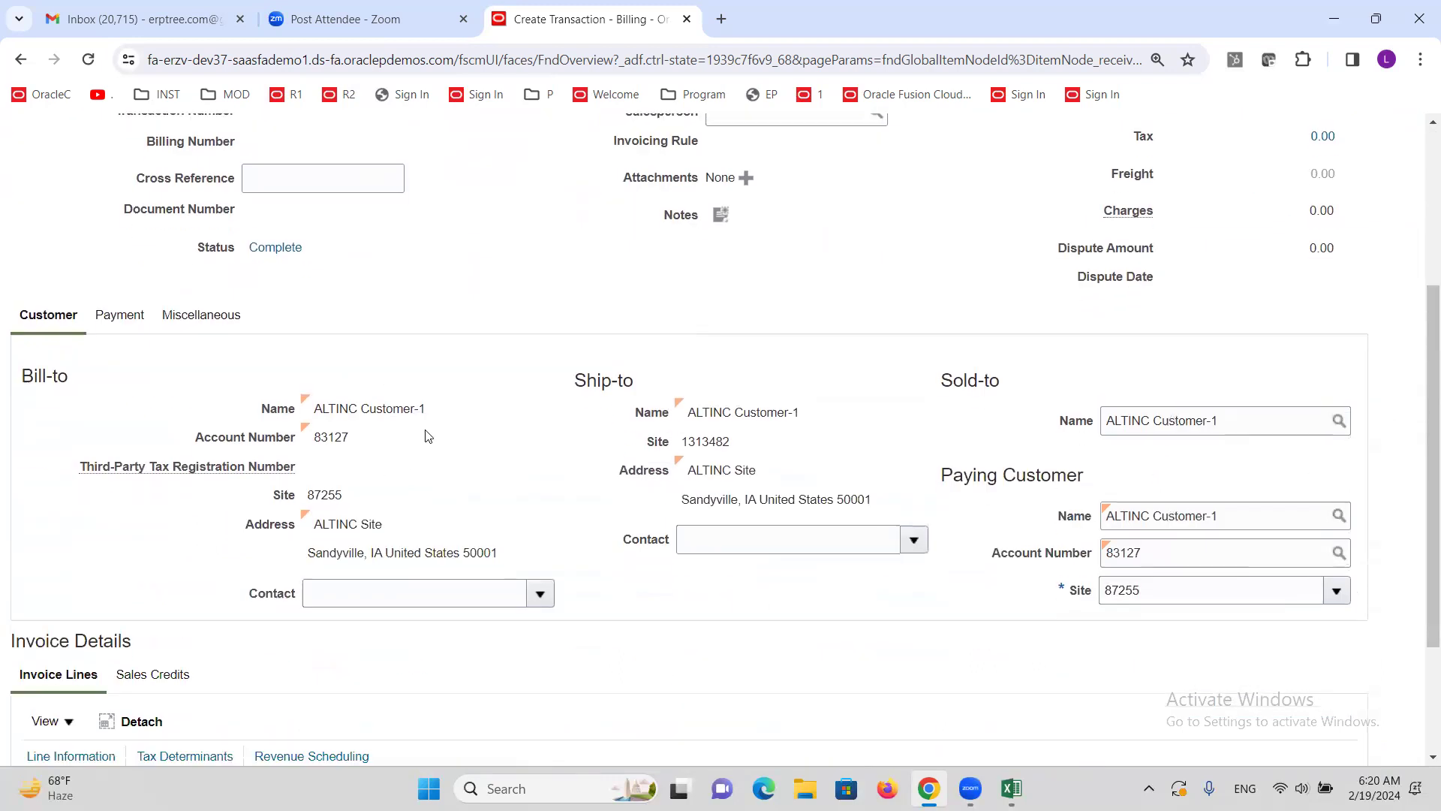
click(121, 319)
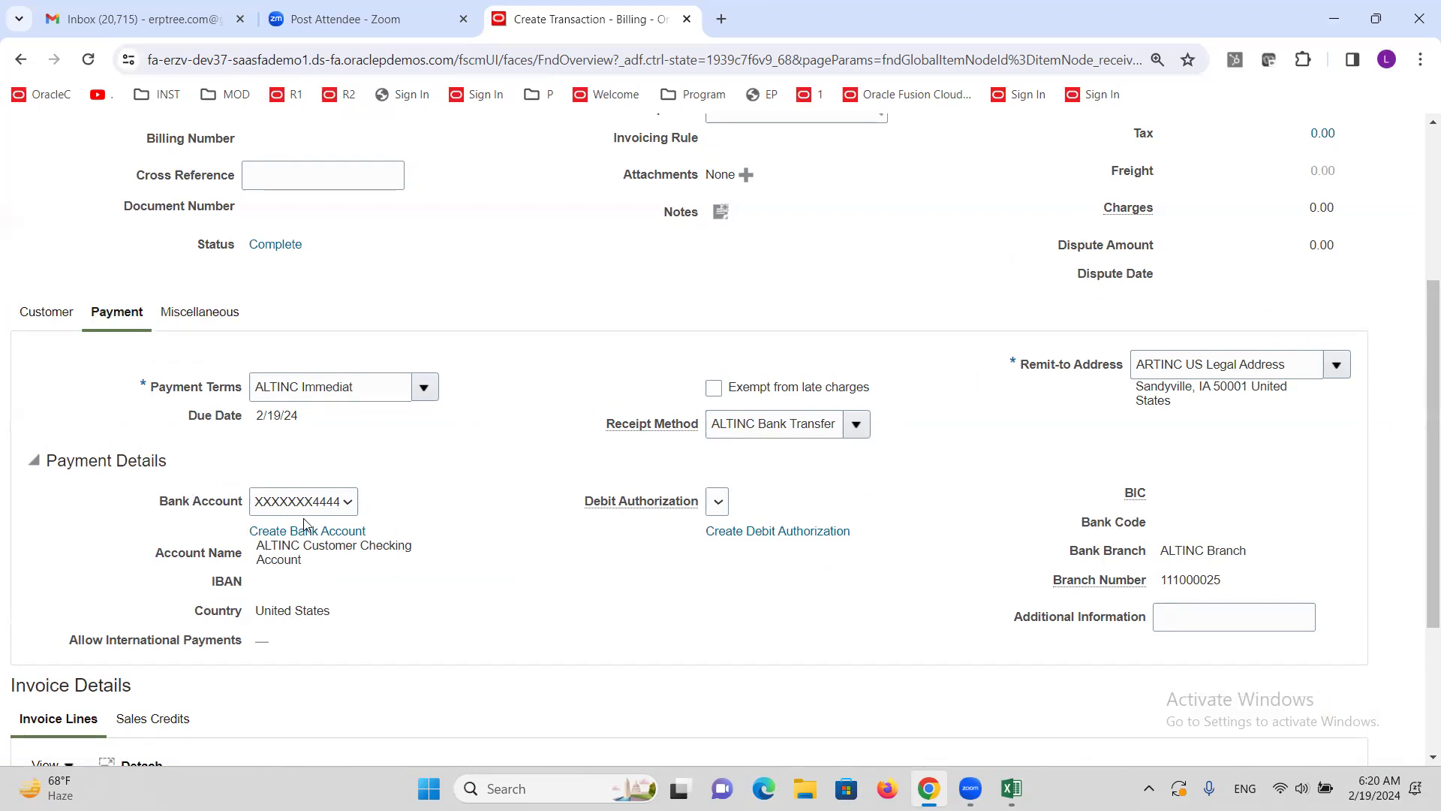
scroll(484, 502, up, 4)
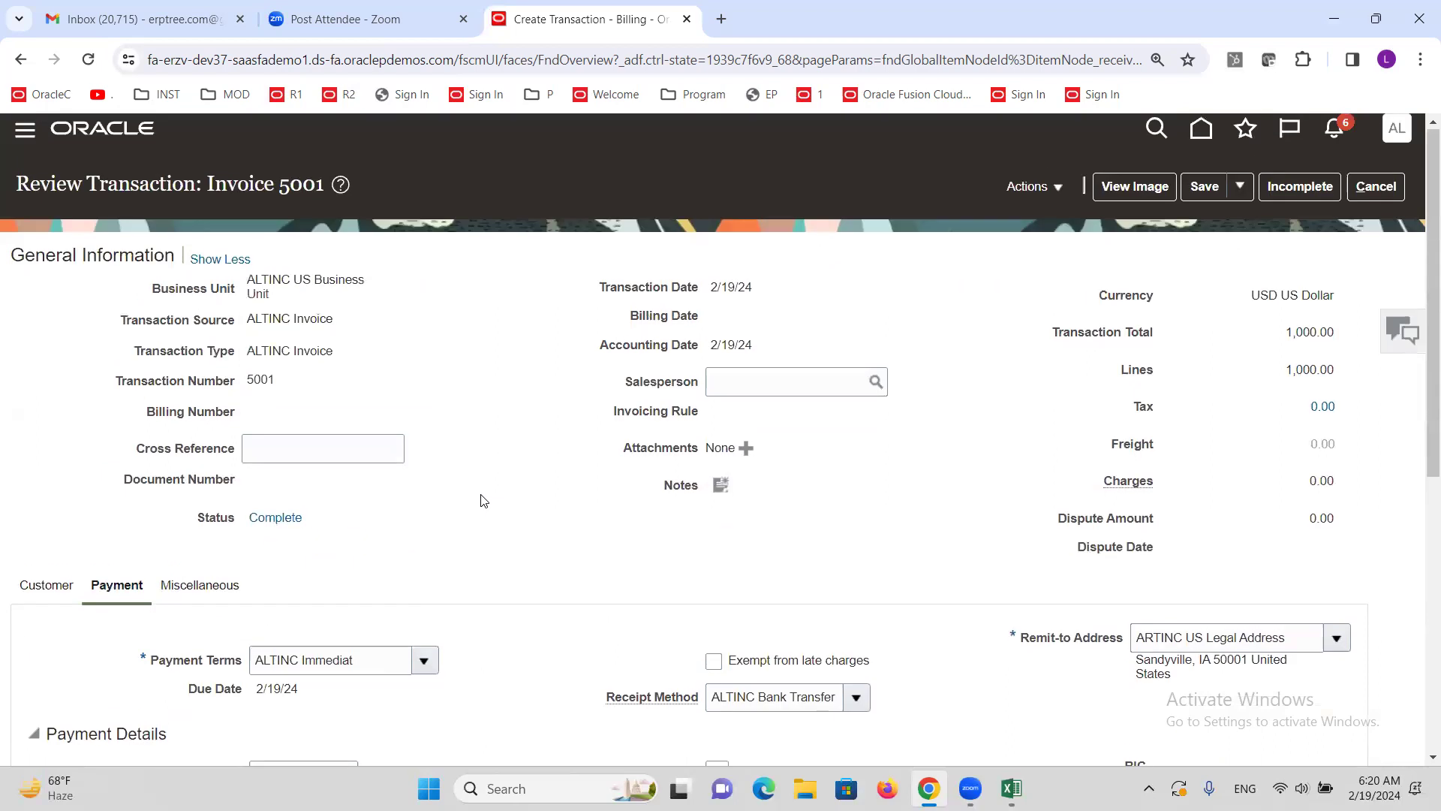
click(1372, 202)
click(959, 467)
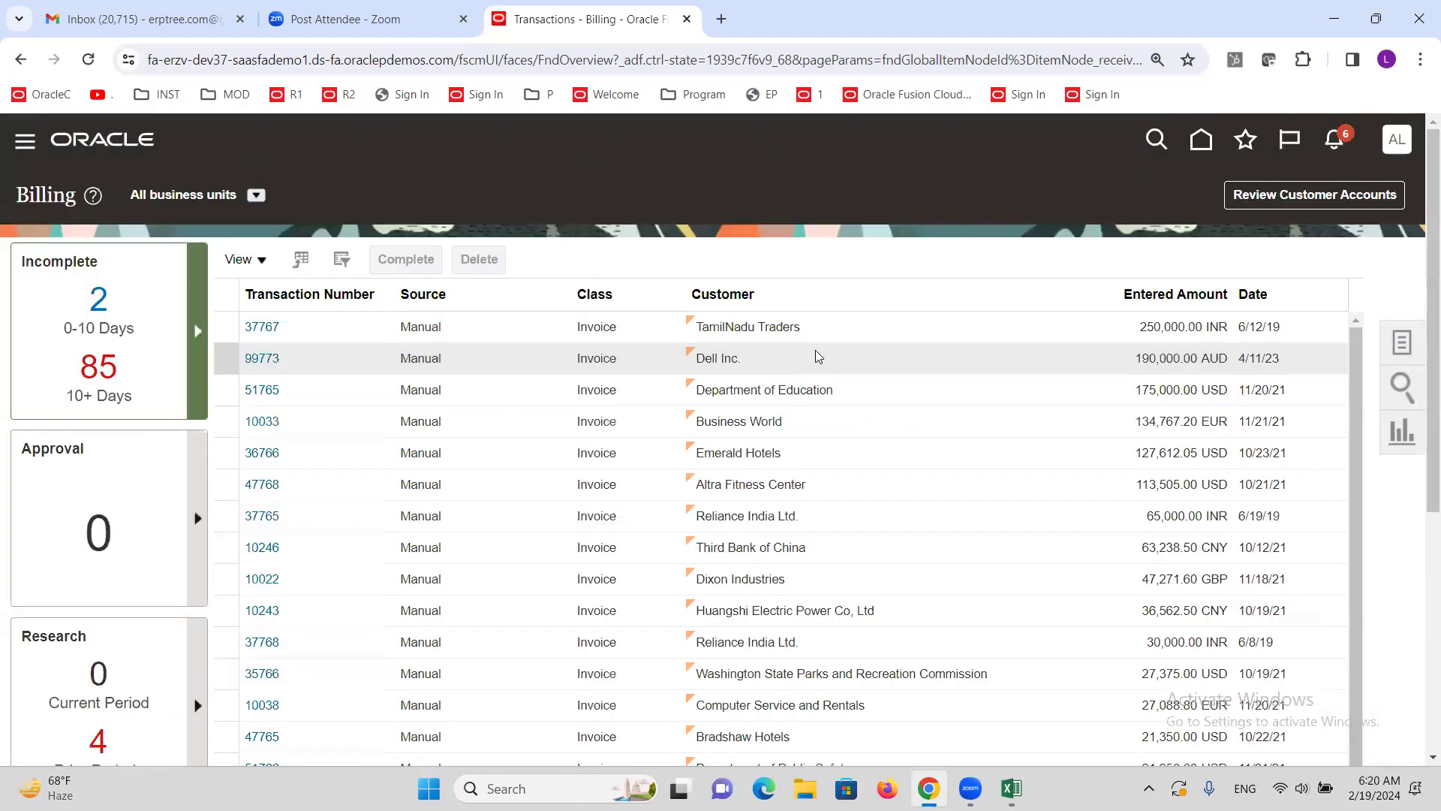
Step: Create a second invoice with transaction source ALTINC Invoice and bill-to customer ALTINC Customer-1
click(1402, 347)
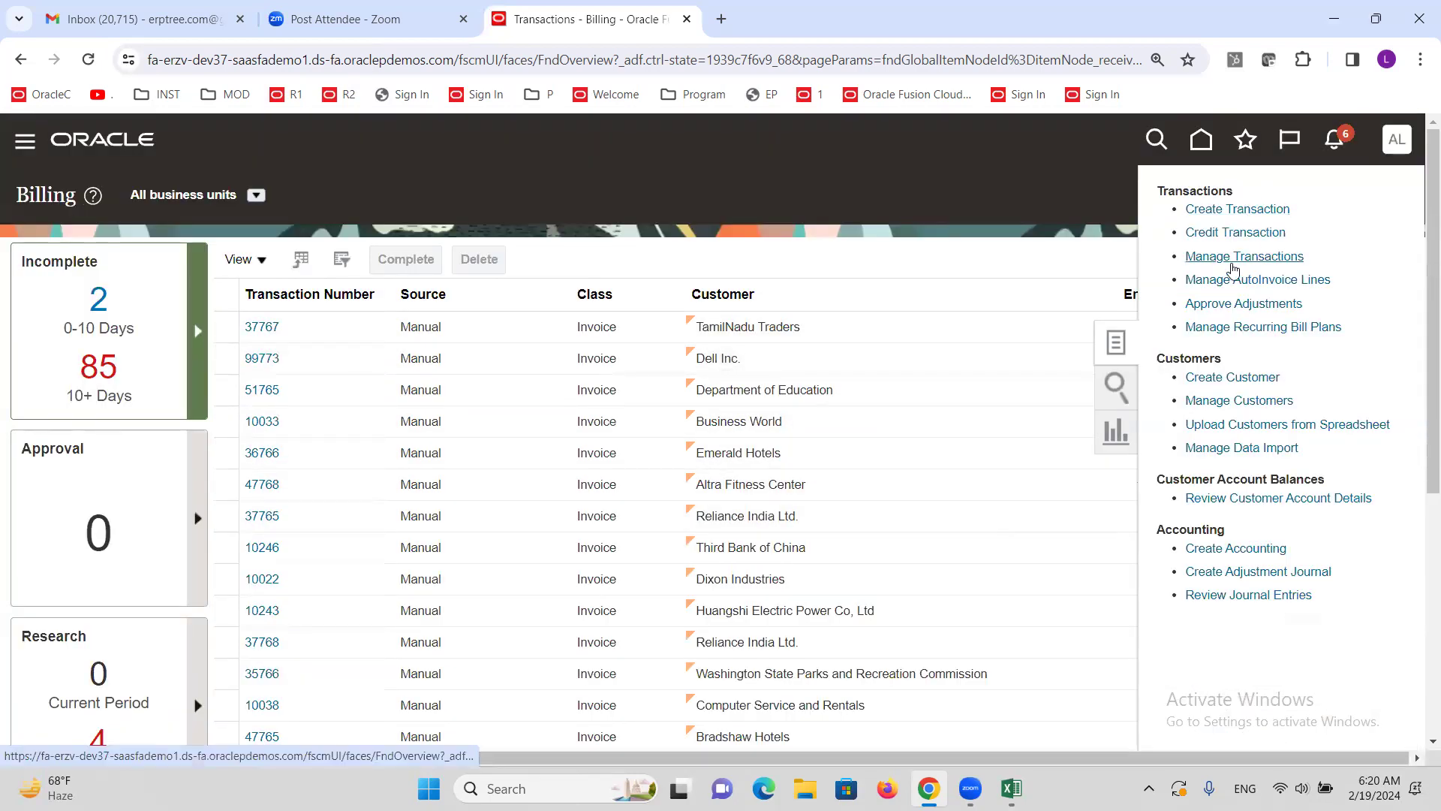
double_click(353, 365)
text(ALTINC)
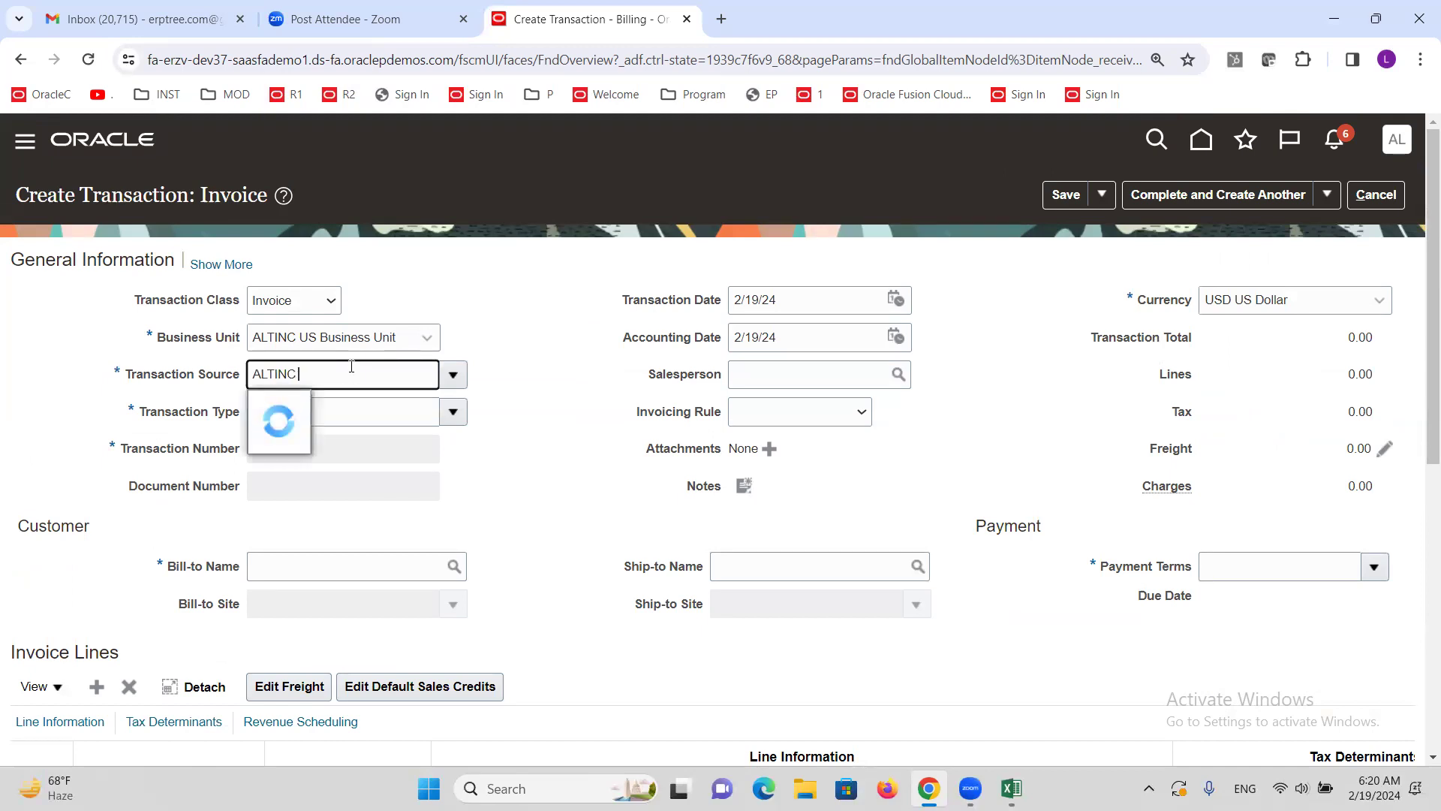
text( Invoice)
key(Tab)
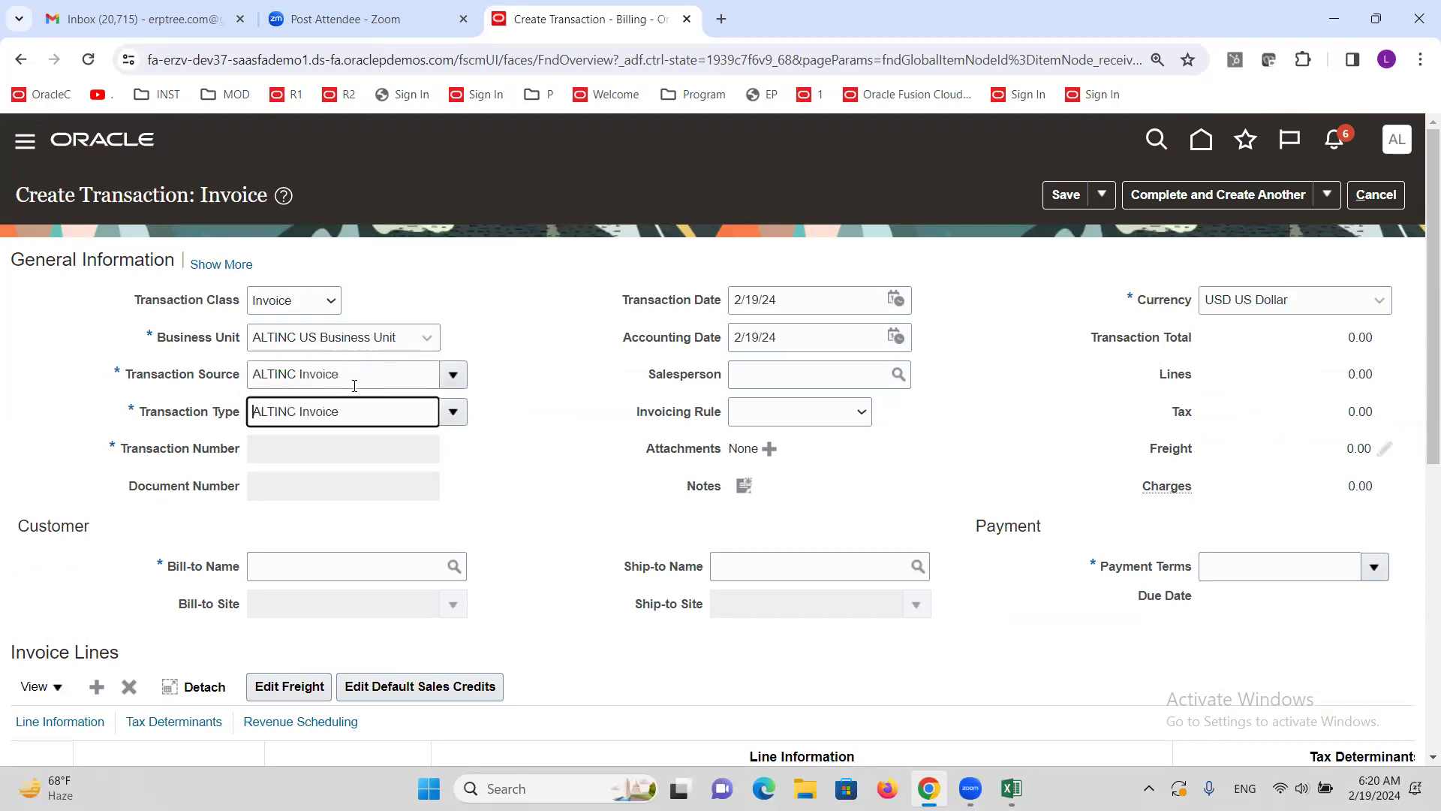
click(349, 565)
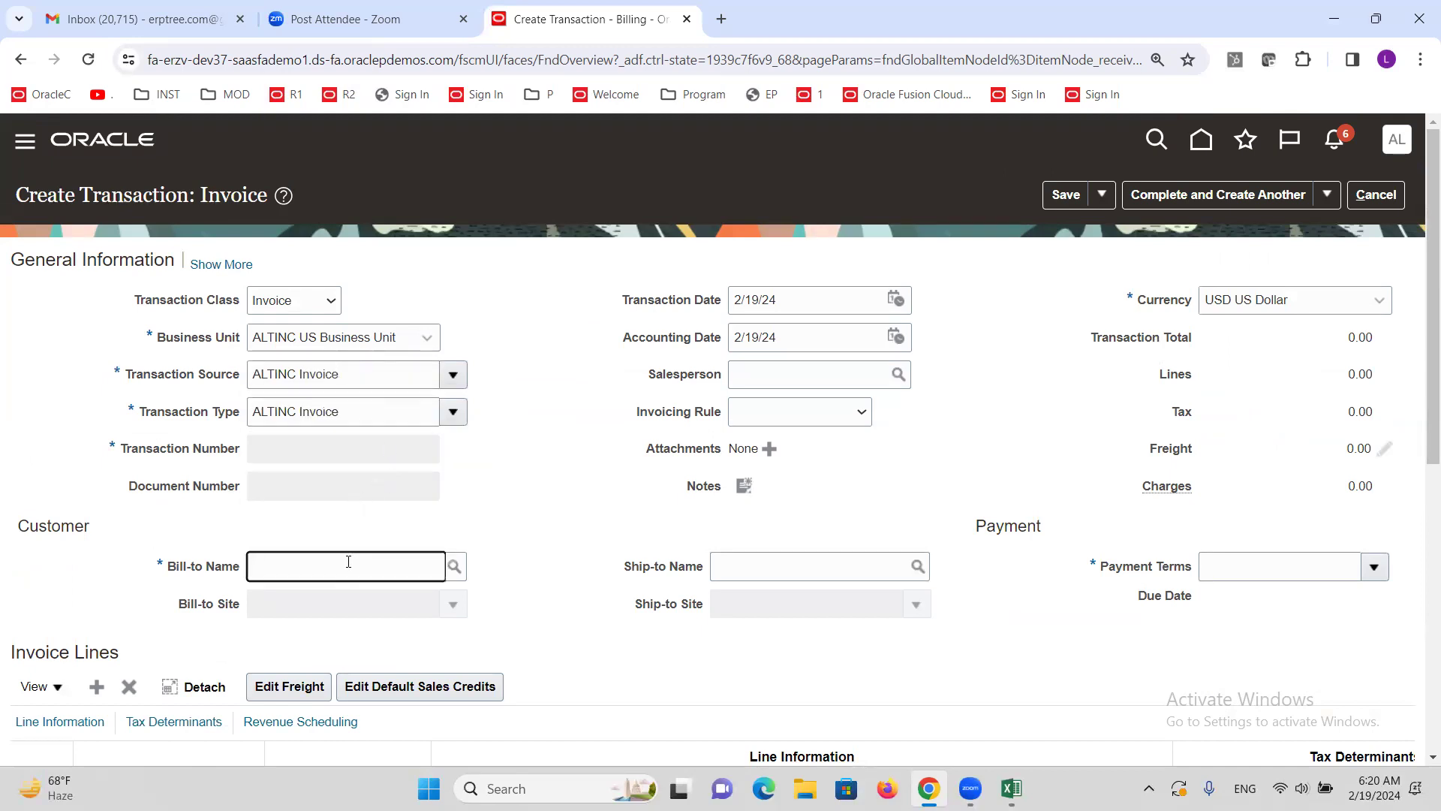
text(ALTINC CUSTO)
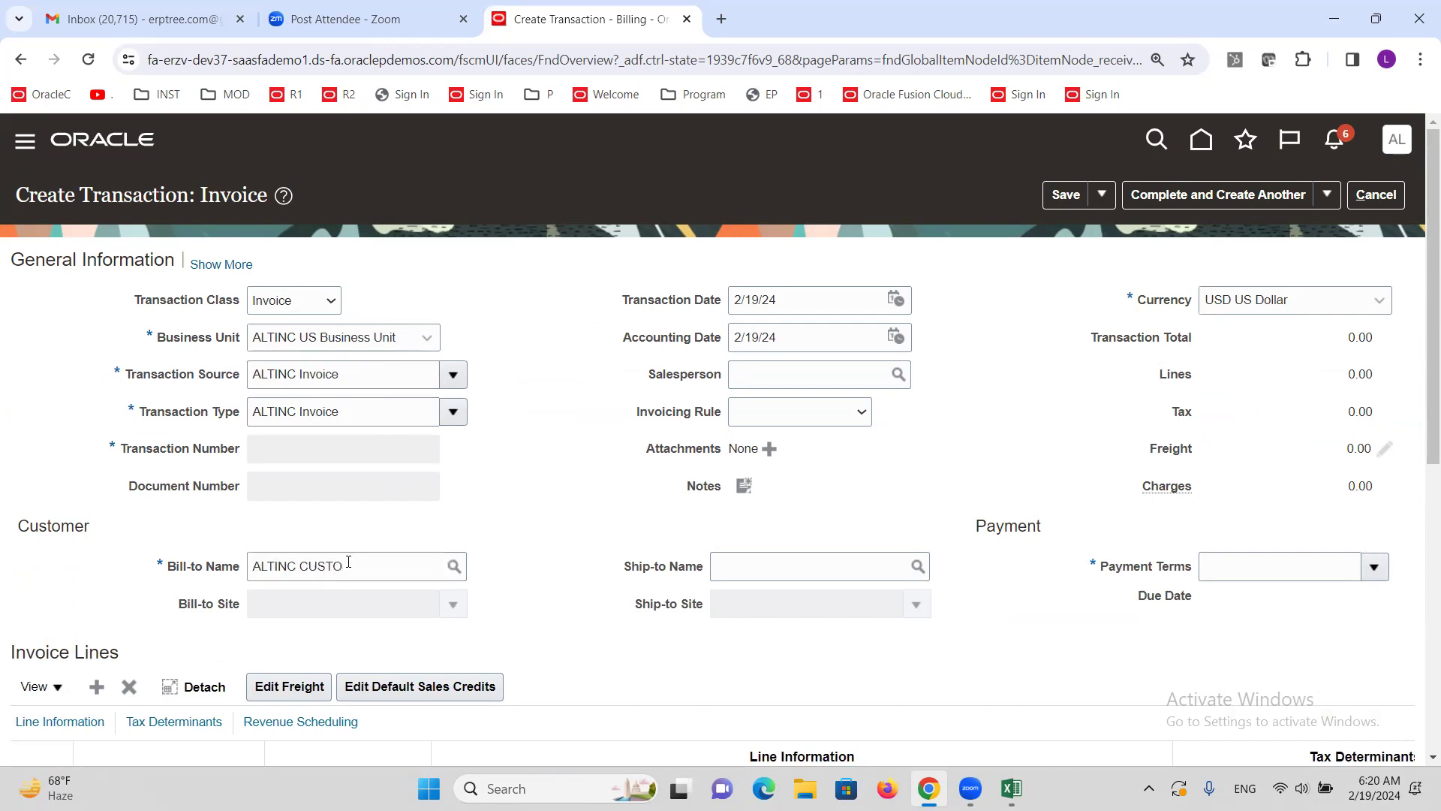
Step: Enter line 1 of the second invoice with description GOODS, quantity 1 and unit price 2000
scroll(345, 578, down, 4)
click(329, 550)
text(GOODS)
key(Tab)
key(Tab)
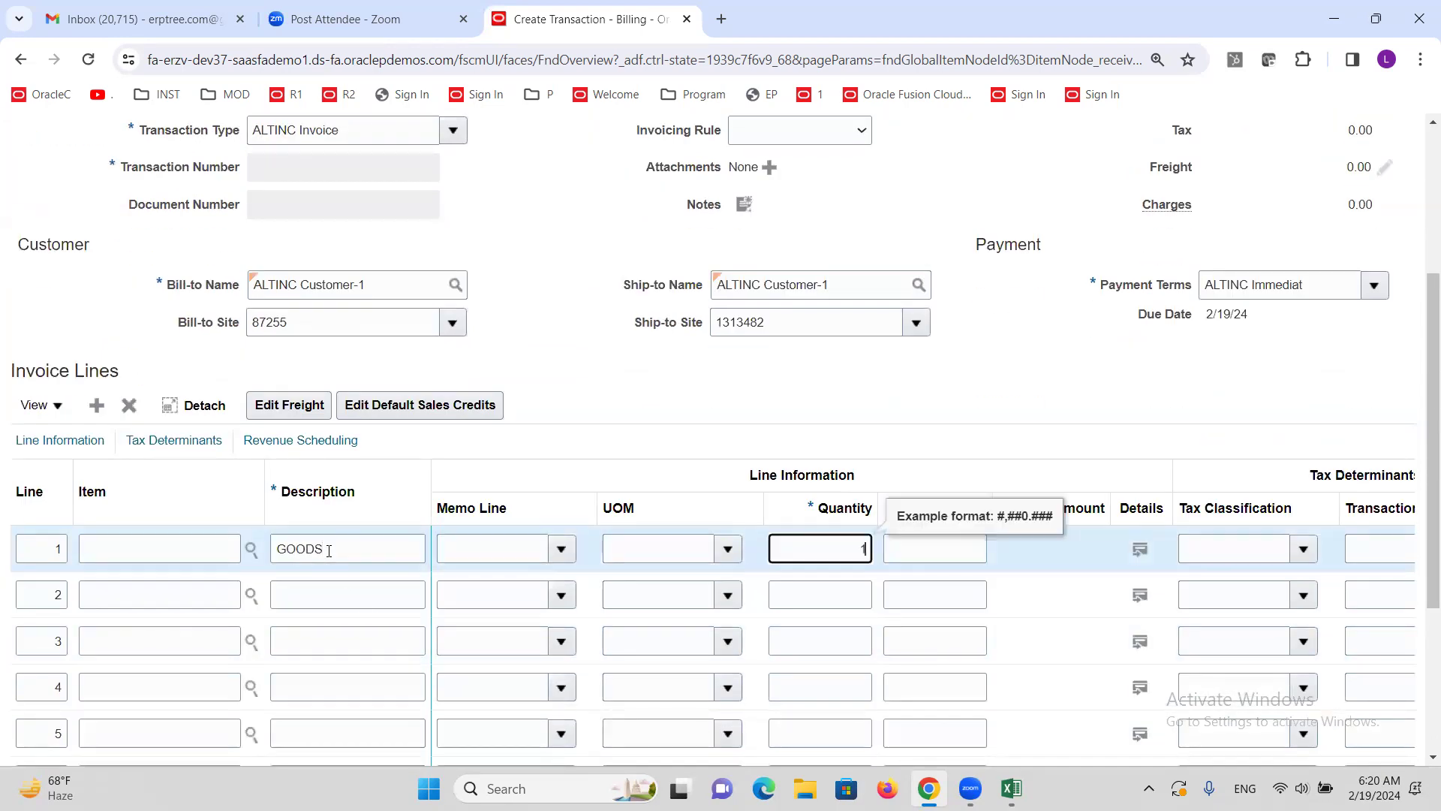
key(Tab)
text(2)
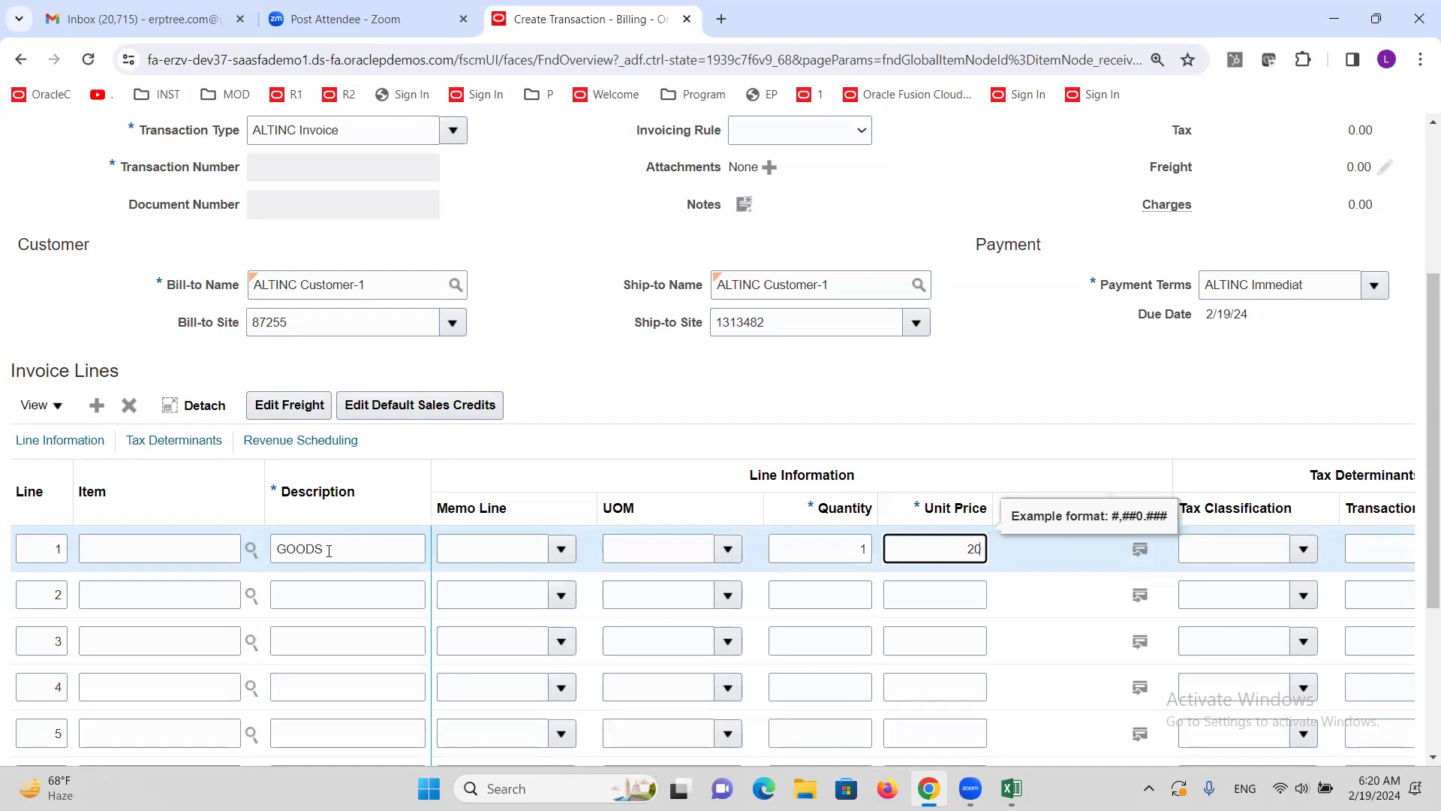
text(000)
key(Tab)
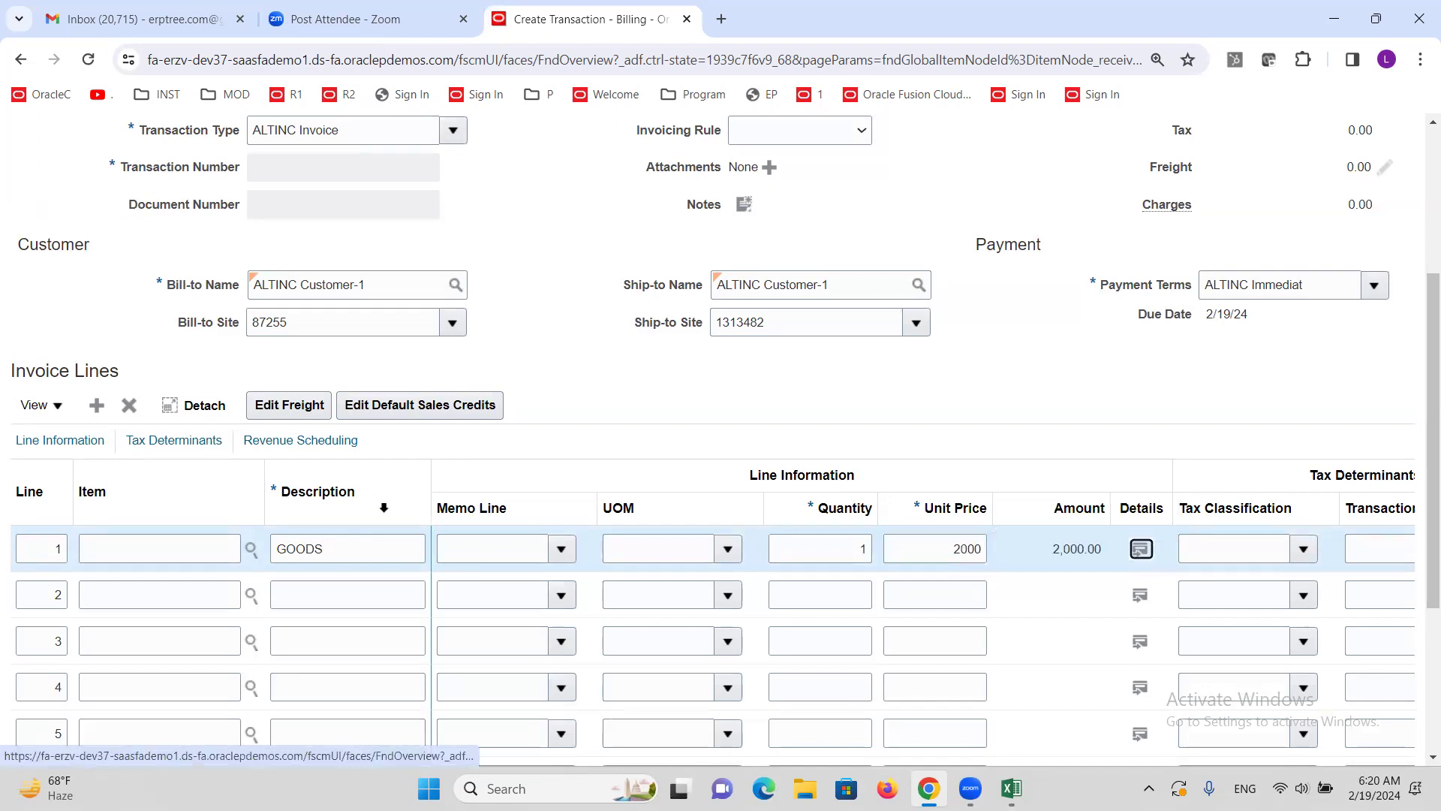
Step: Complete and close the second invoice
scroll(503, 430, up, 3)
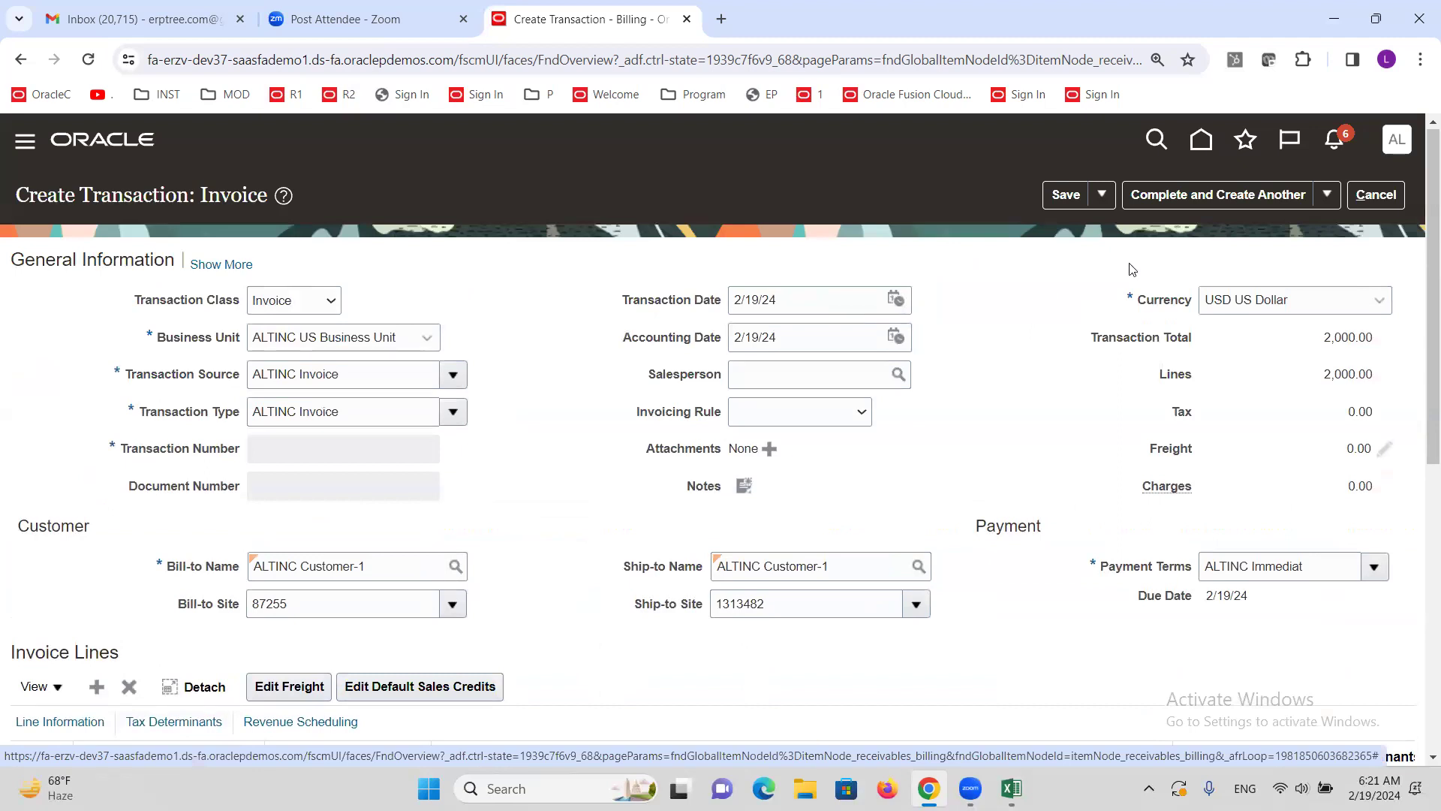
click(1327, 196)
click(1110, 353)
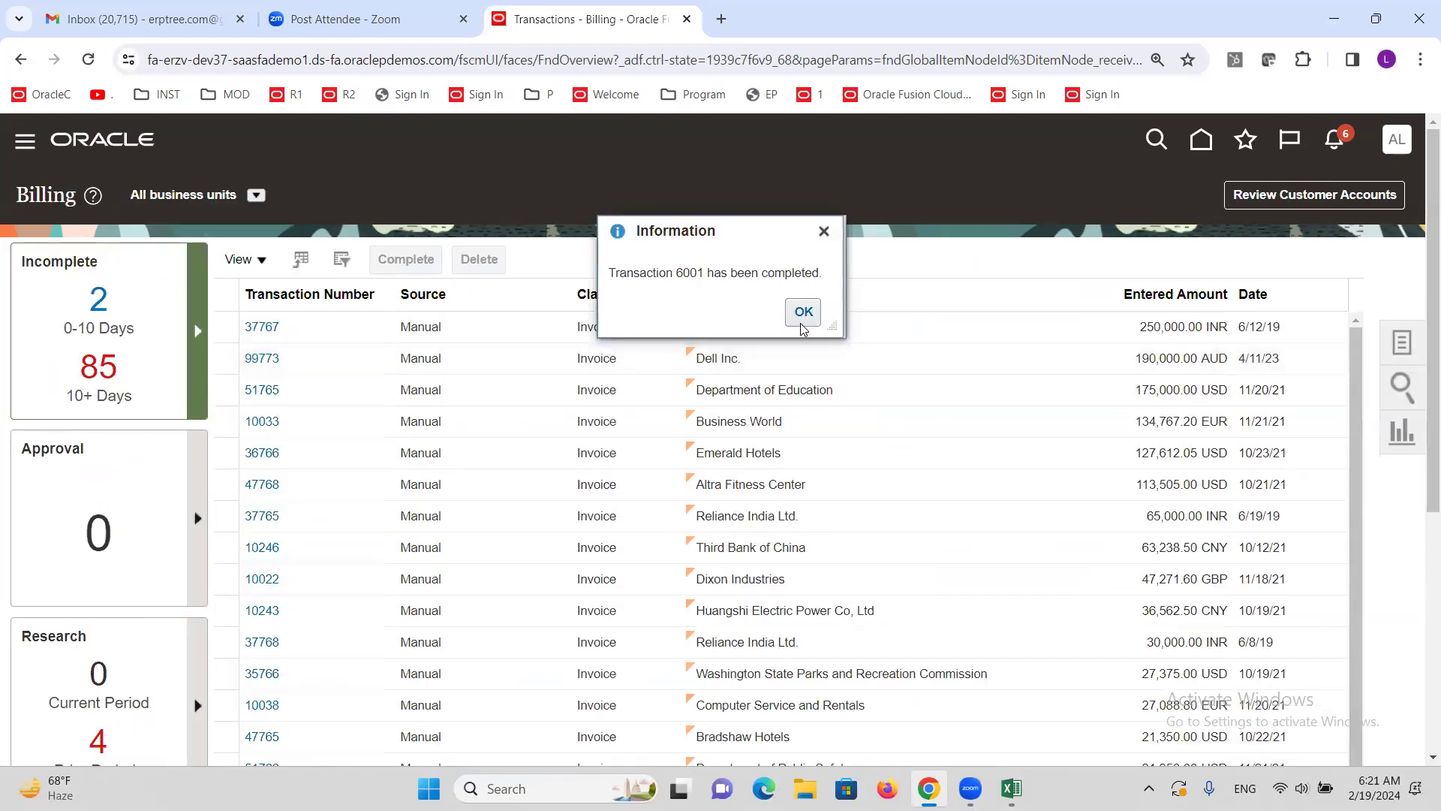
click(803, 313)
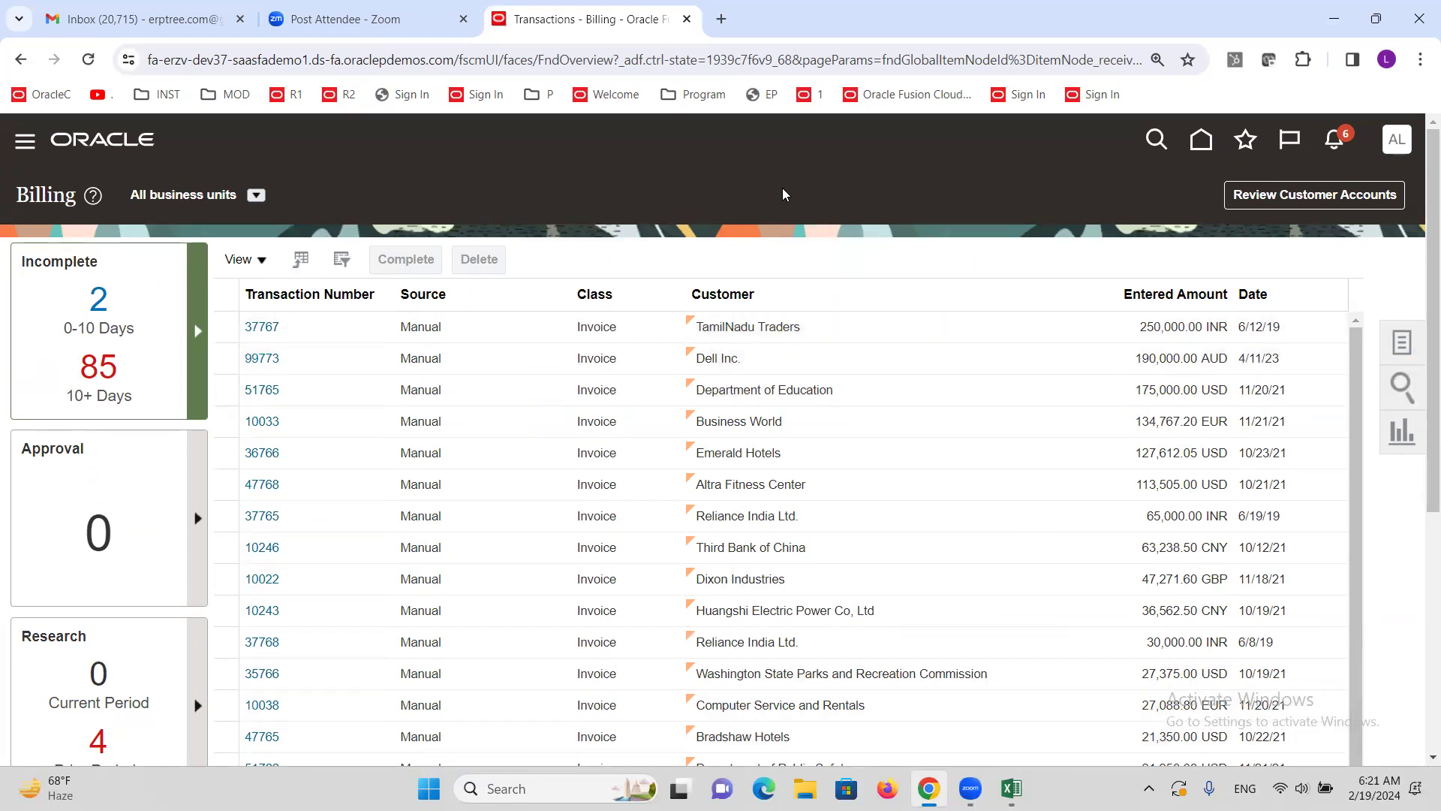
Step: Go to the Accounts Receivable work area and start creating an automatic receipt batch
click(1400, 342)
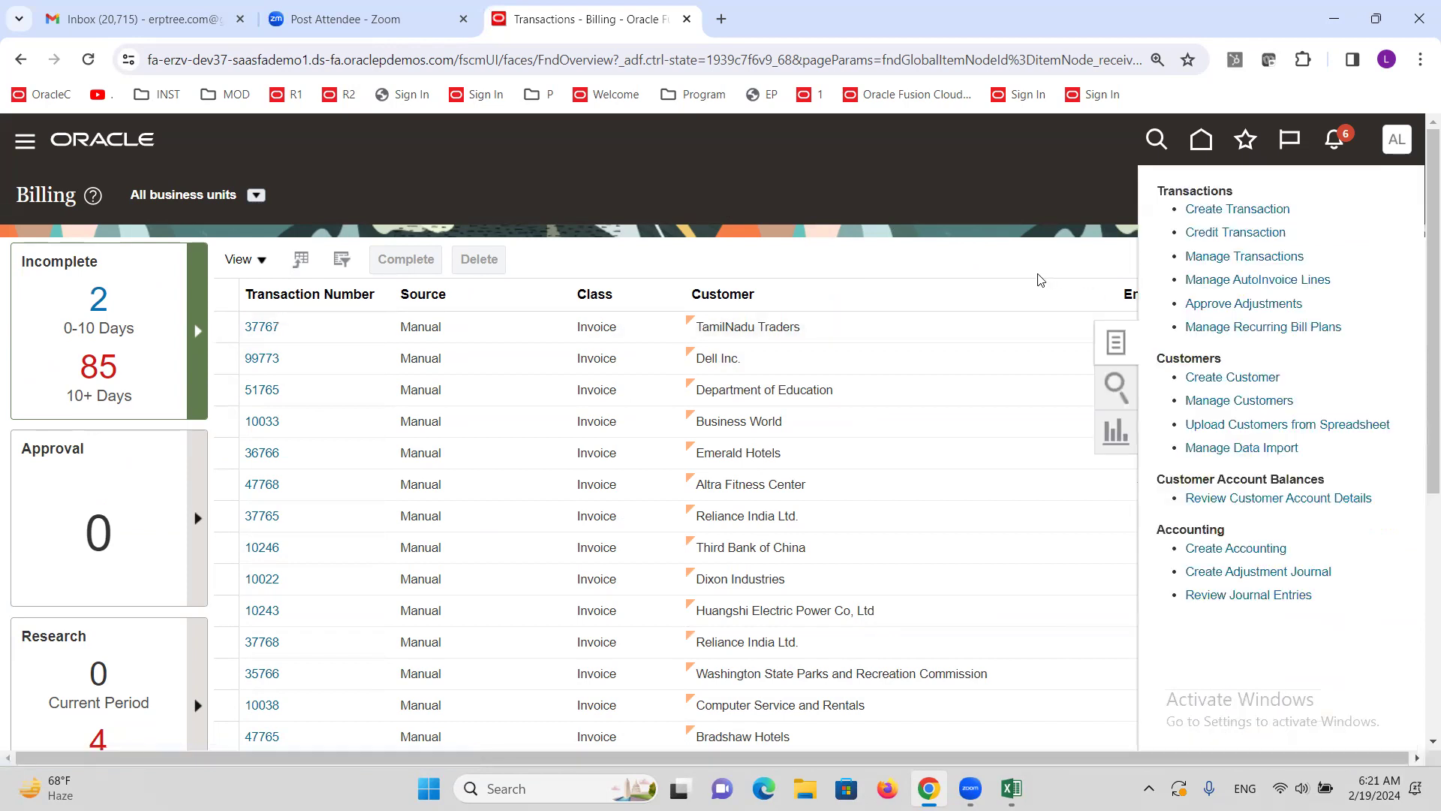
click(887, 174)
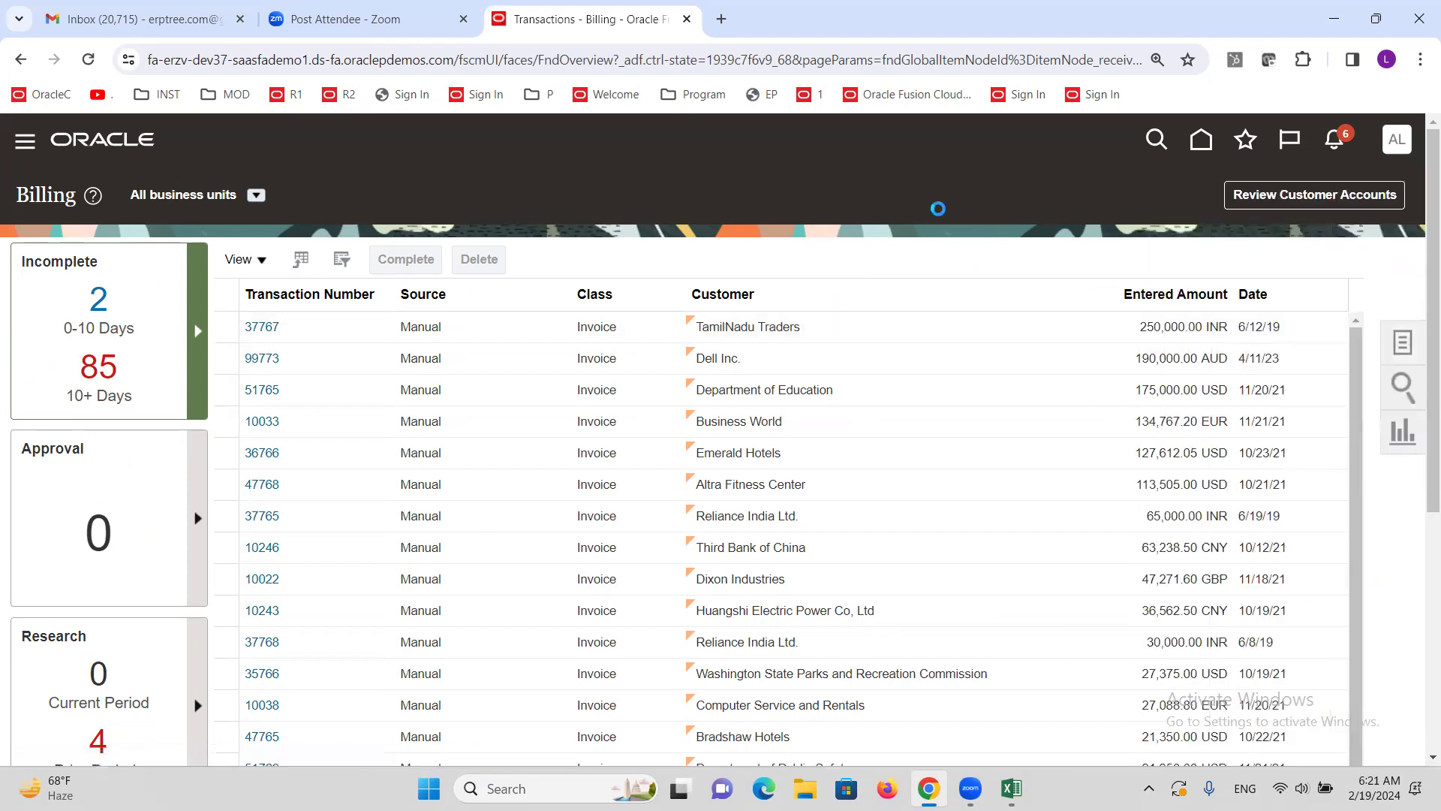
click(23, 144)
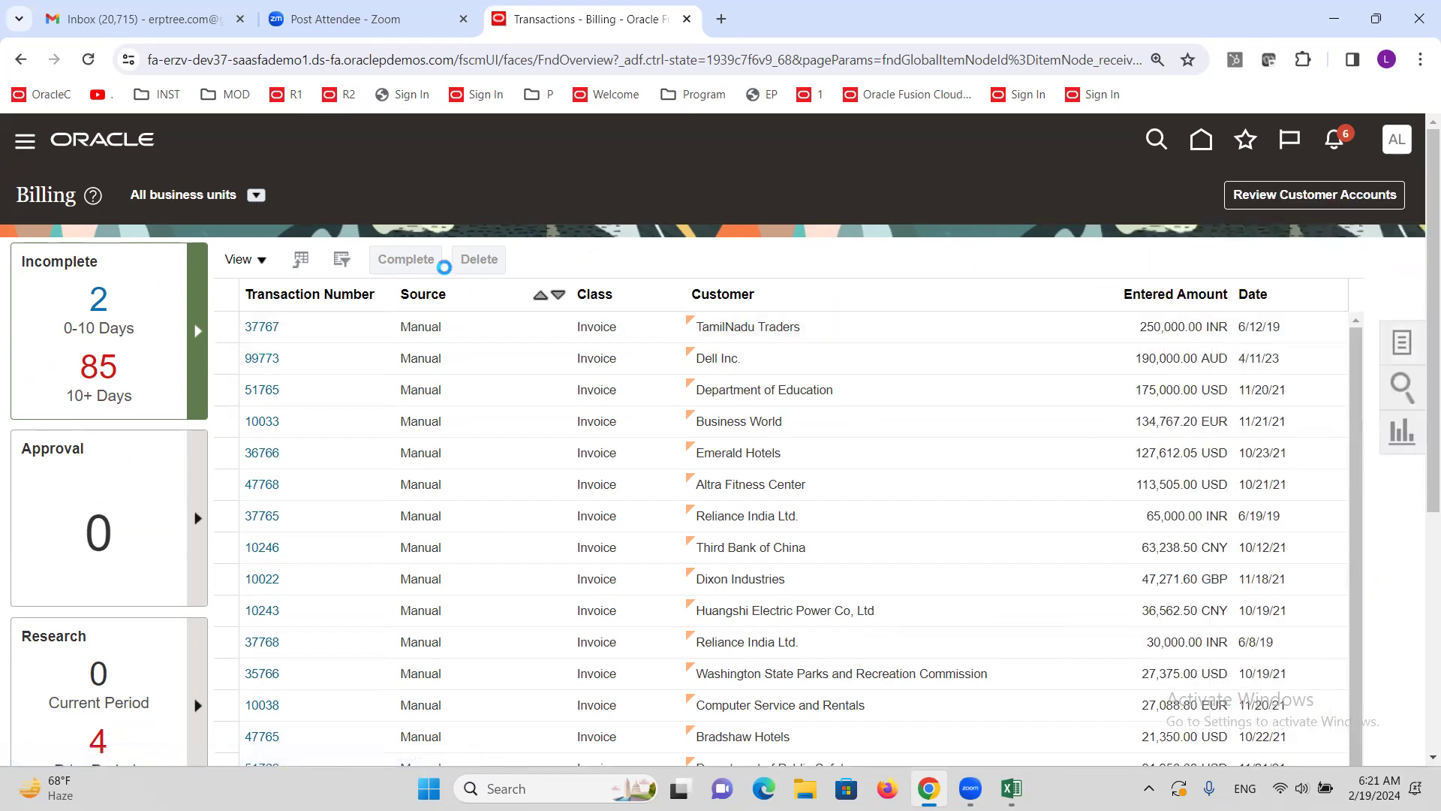
scroll(459, 343, down, 6)
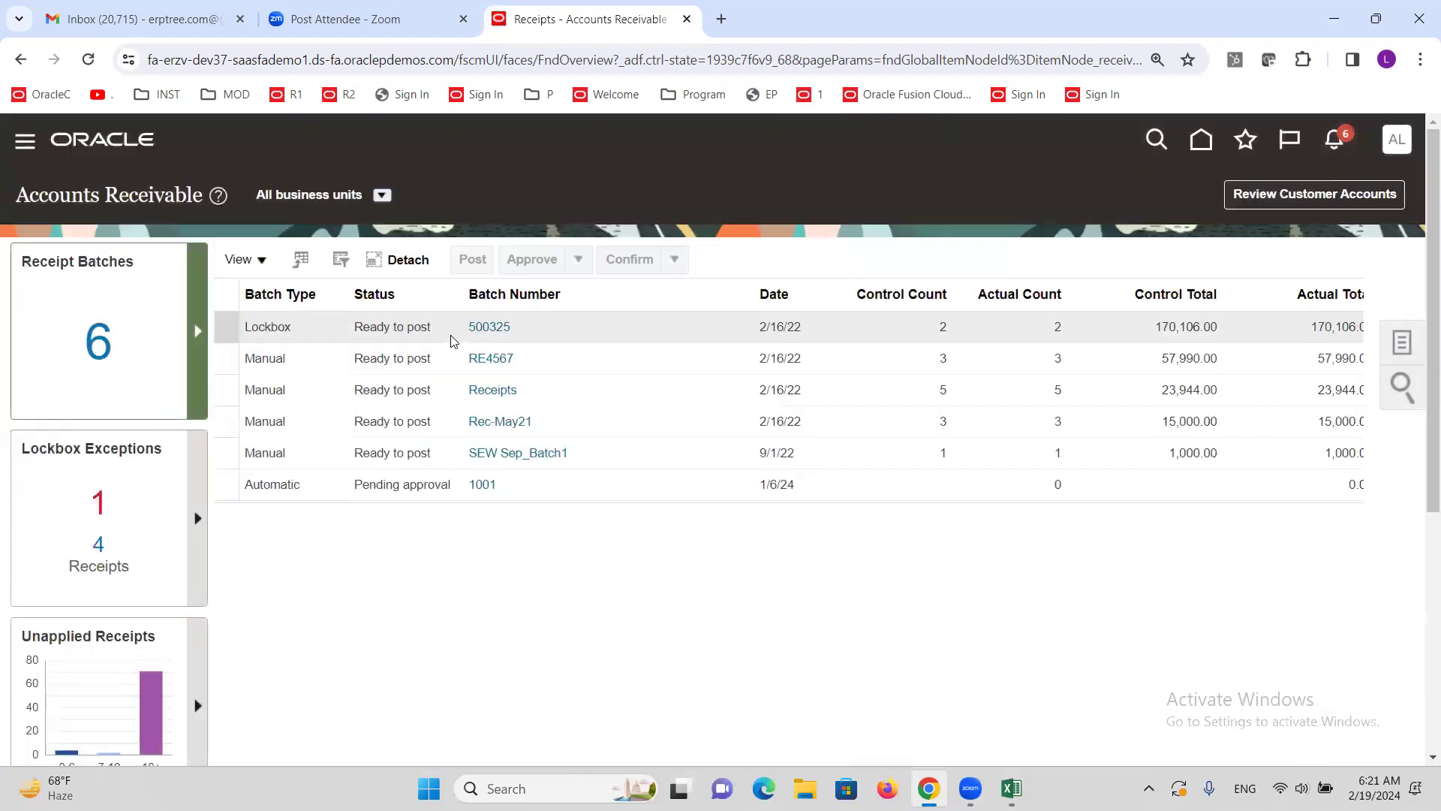
click(1406, 338)
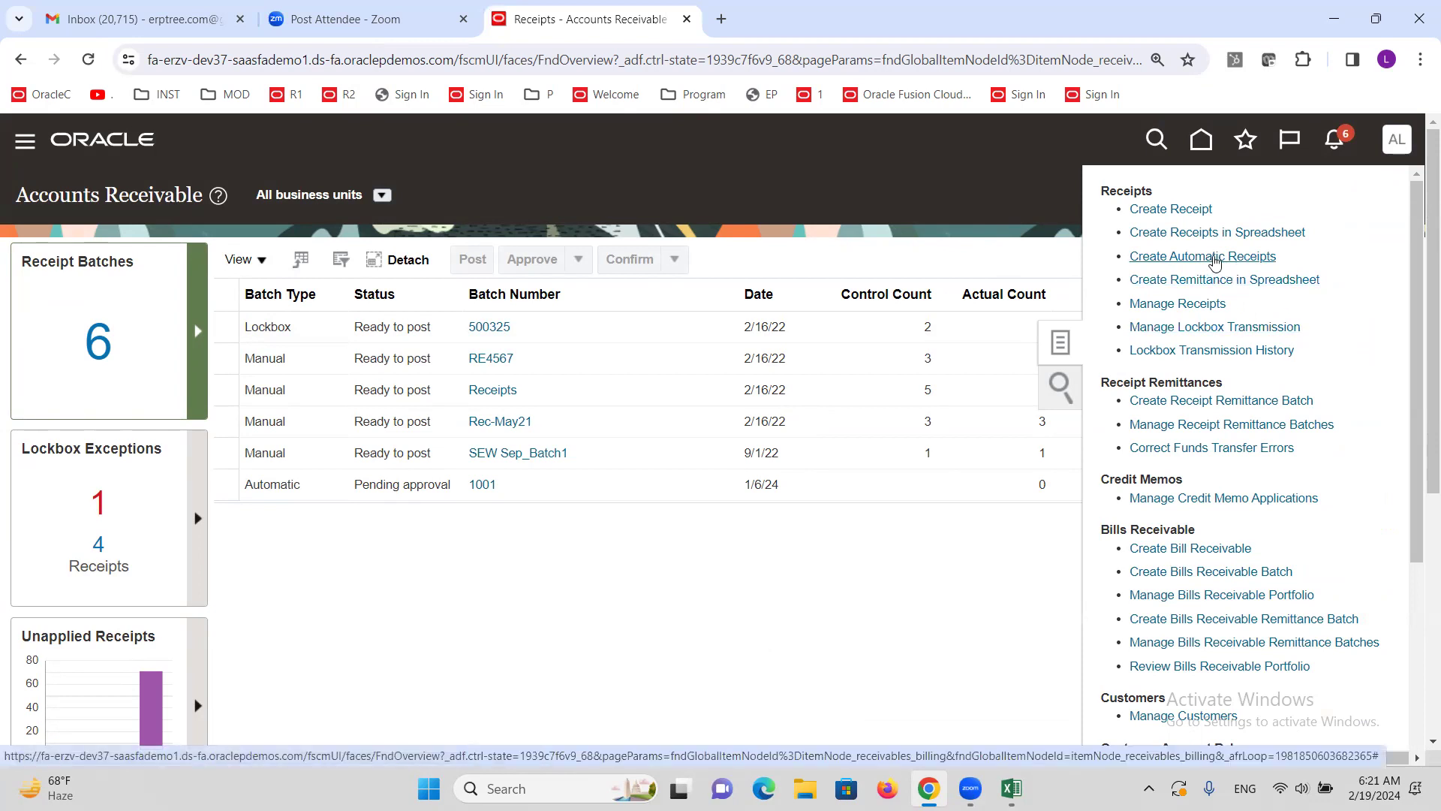
click(1213, 257)
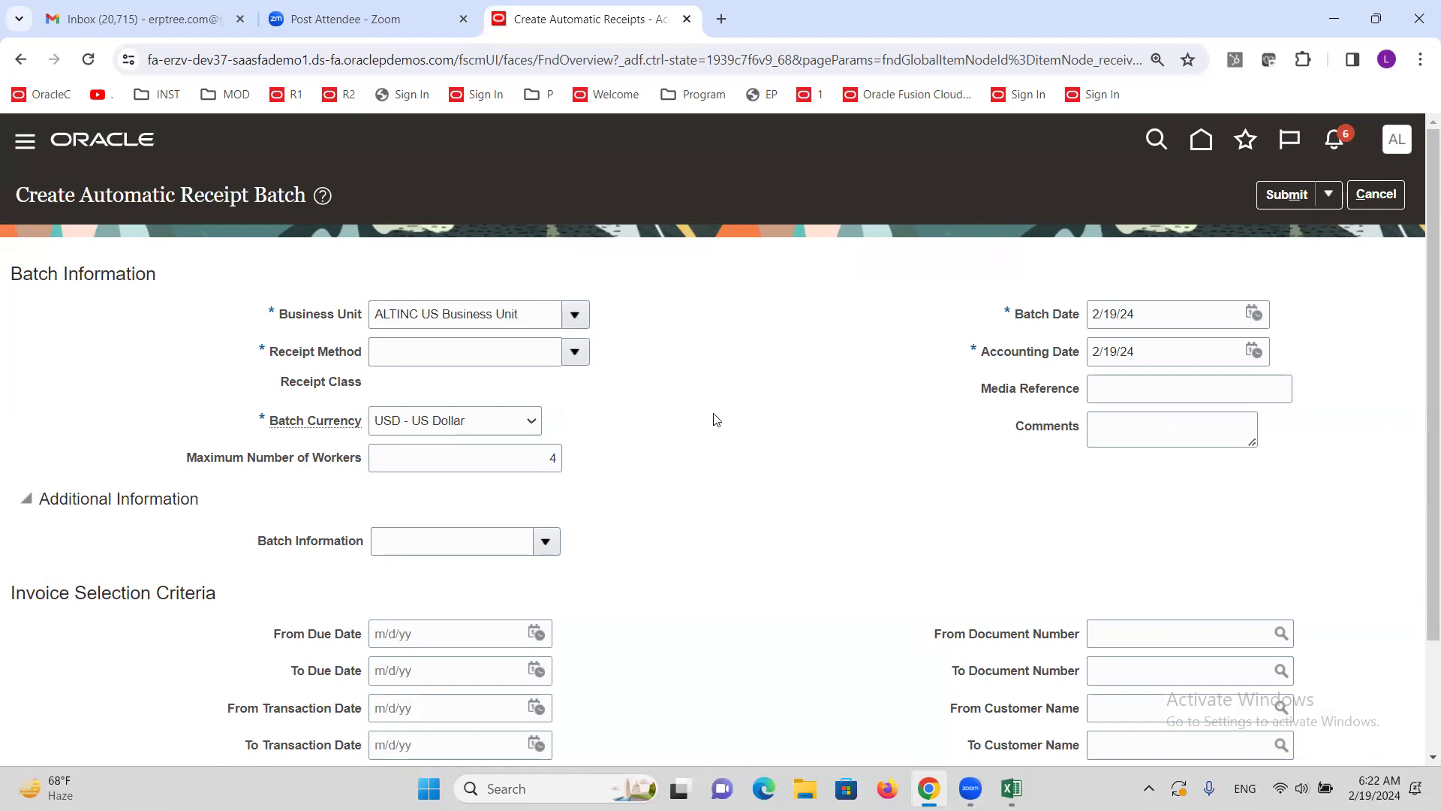
Step: Choose ALTINC Bank Transfer as the batch's receipt method and review the invoice selection criteria
click(575, 354)
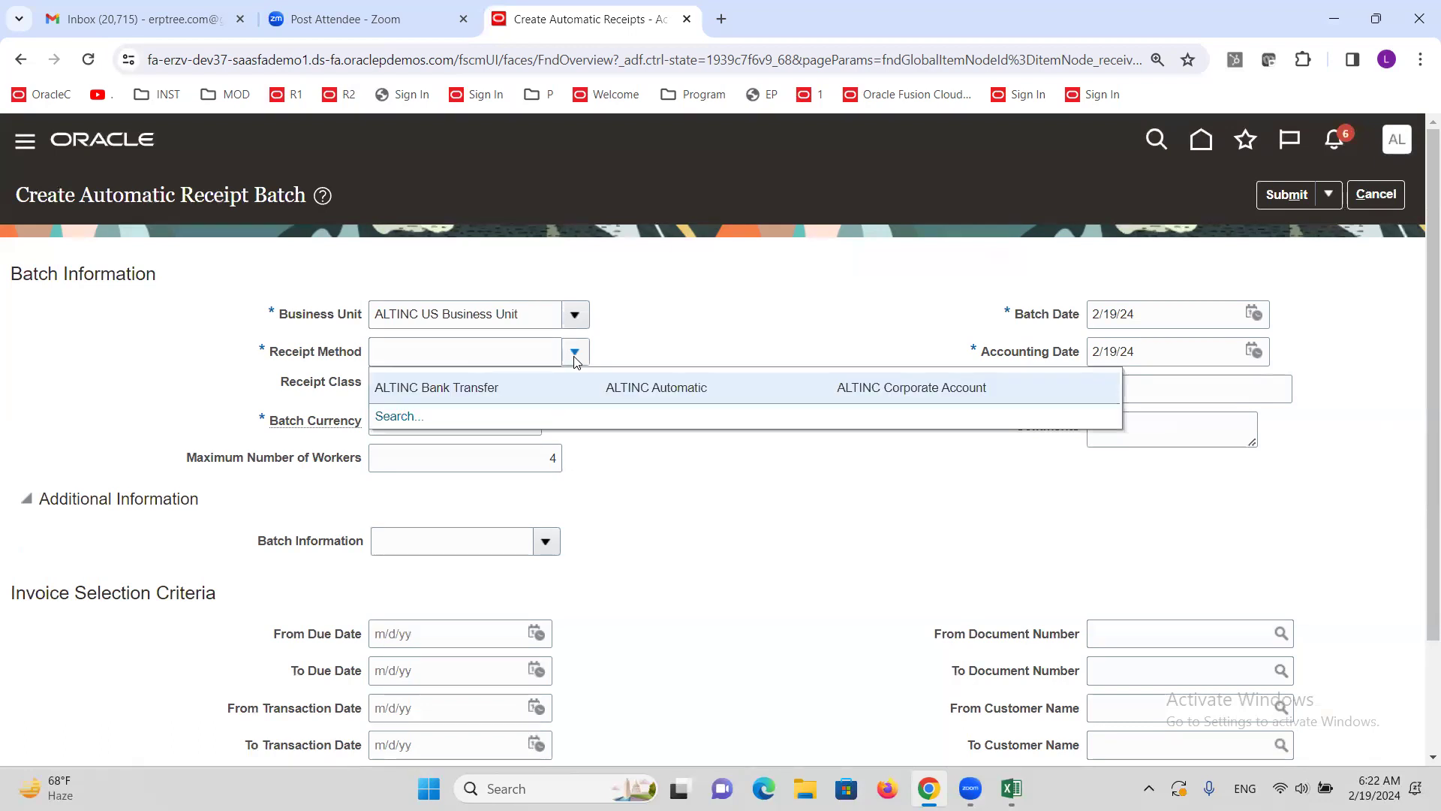
click(542, 387)
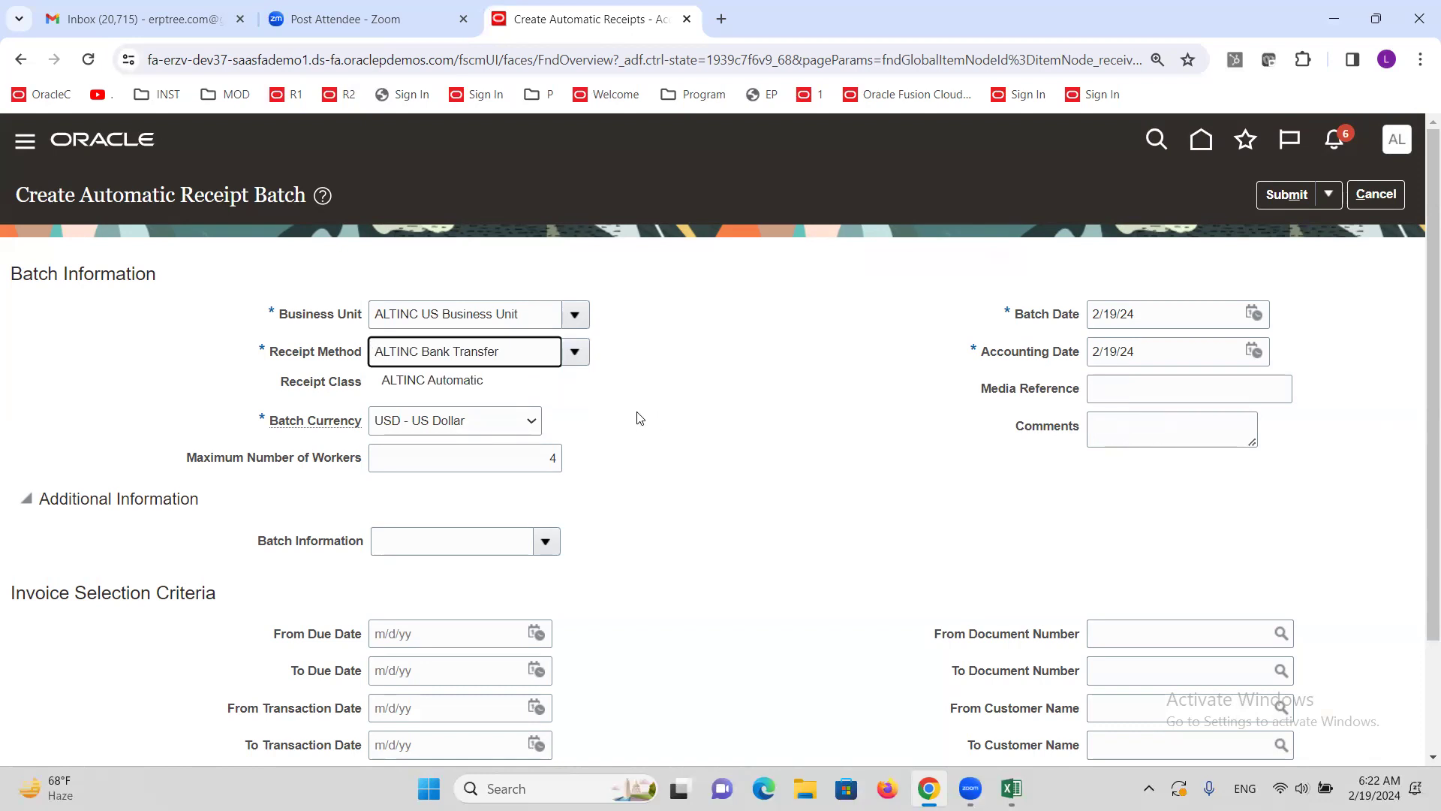
scroll(639, 418, down, 2)
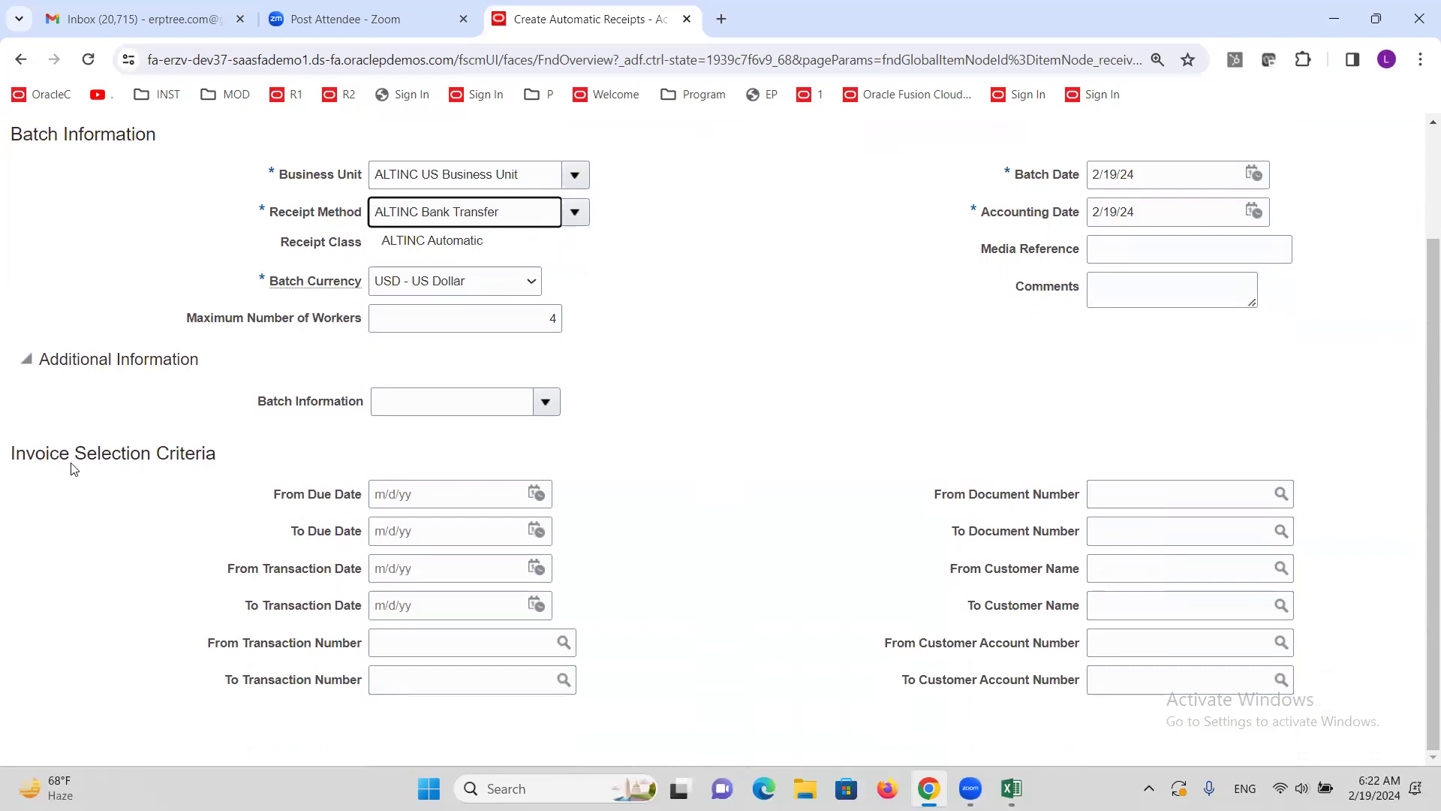
drag(16, 452, 211, 447)
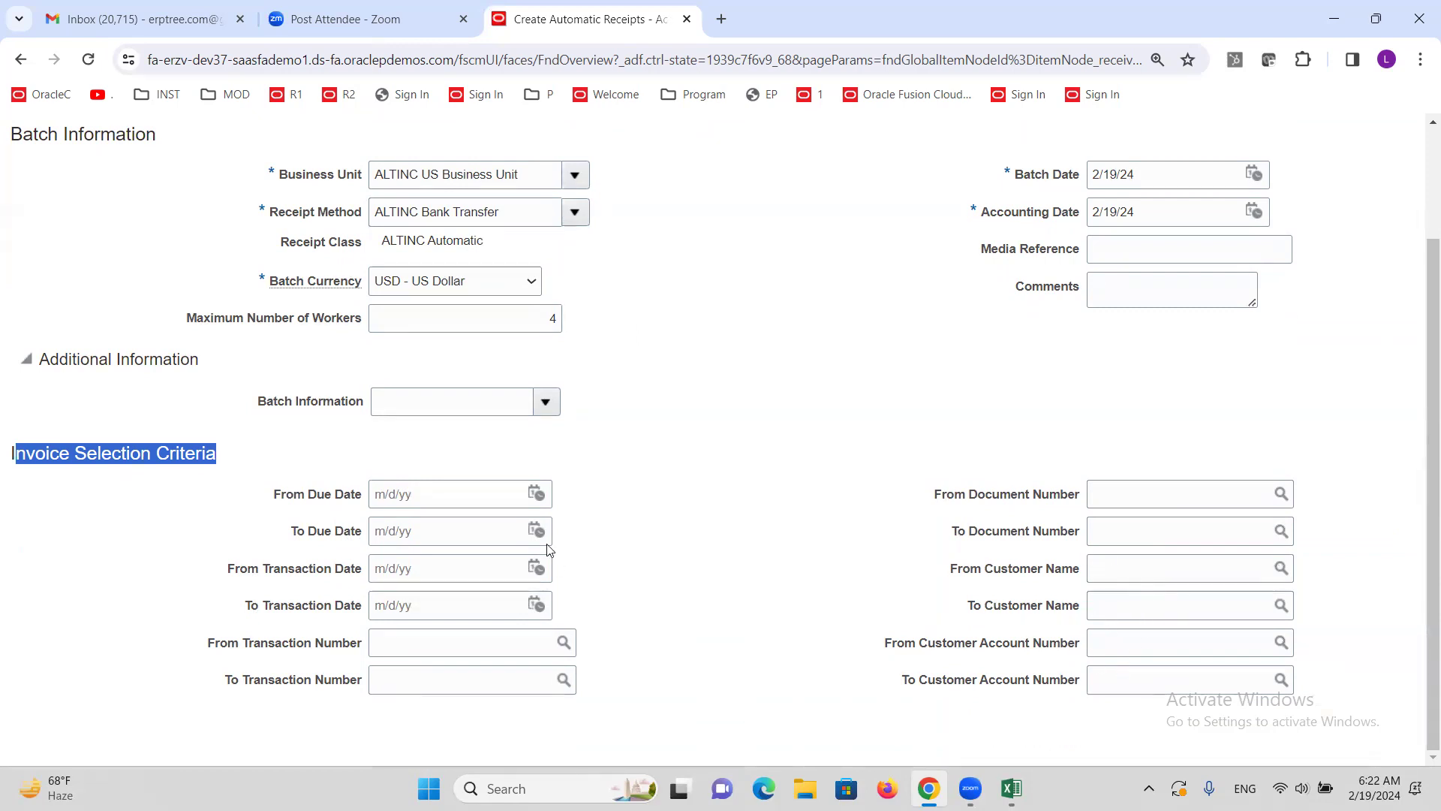
drag(526, 207, 299, 251)
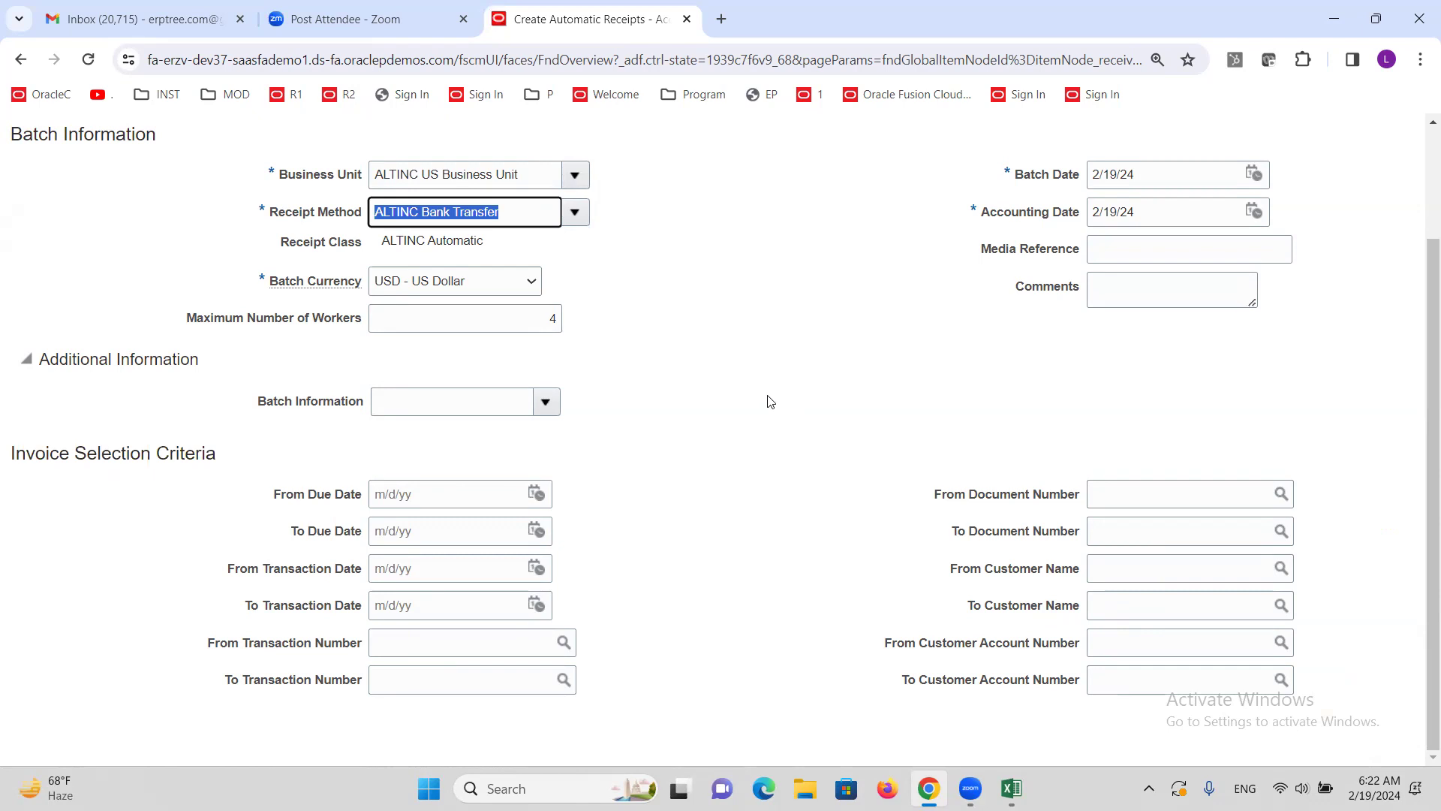
click(763, 359)
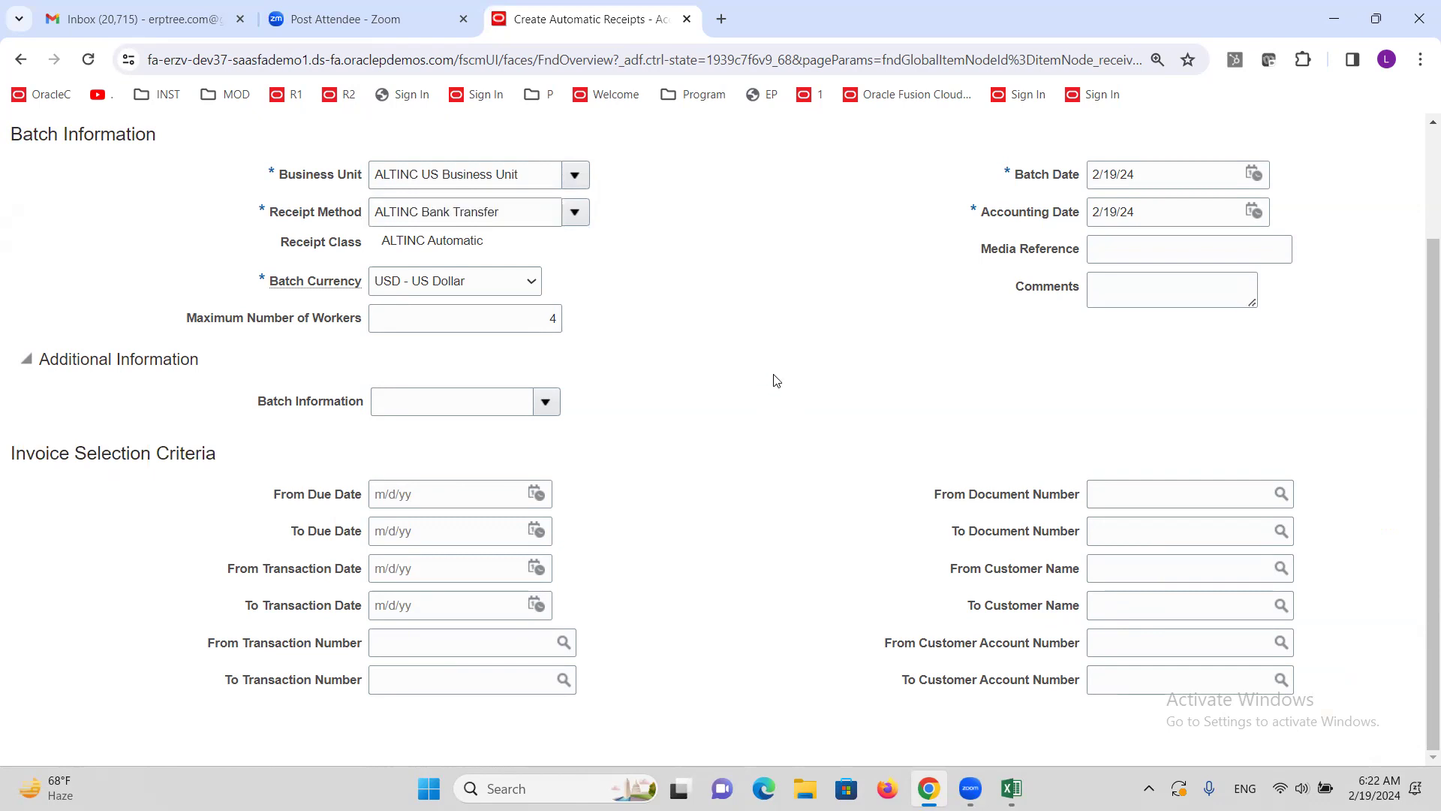
Step: Submit the automatic receipt batch with the invoice selection criteria left blank
scroll(743, 451, up, 2)
scroll(743, 450, down, 2)
scroll(829, 526, up, 2)
click(1286, 194)
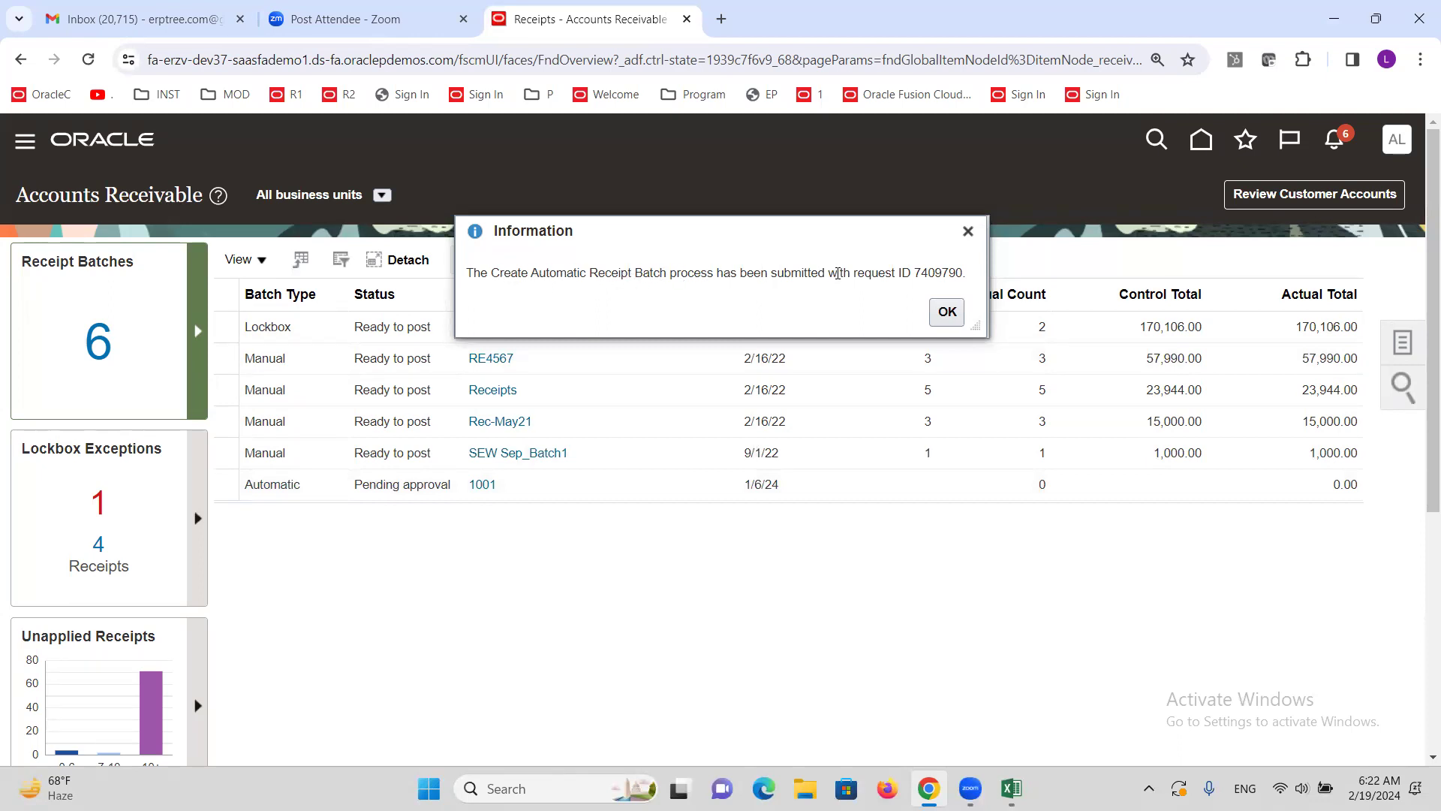
click(947, 312)
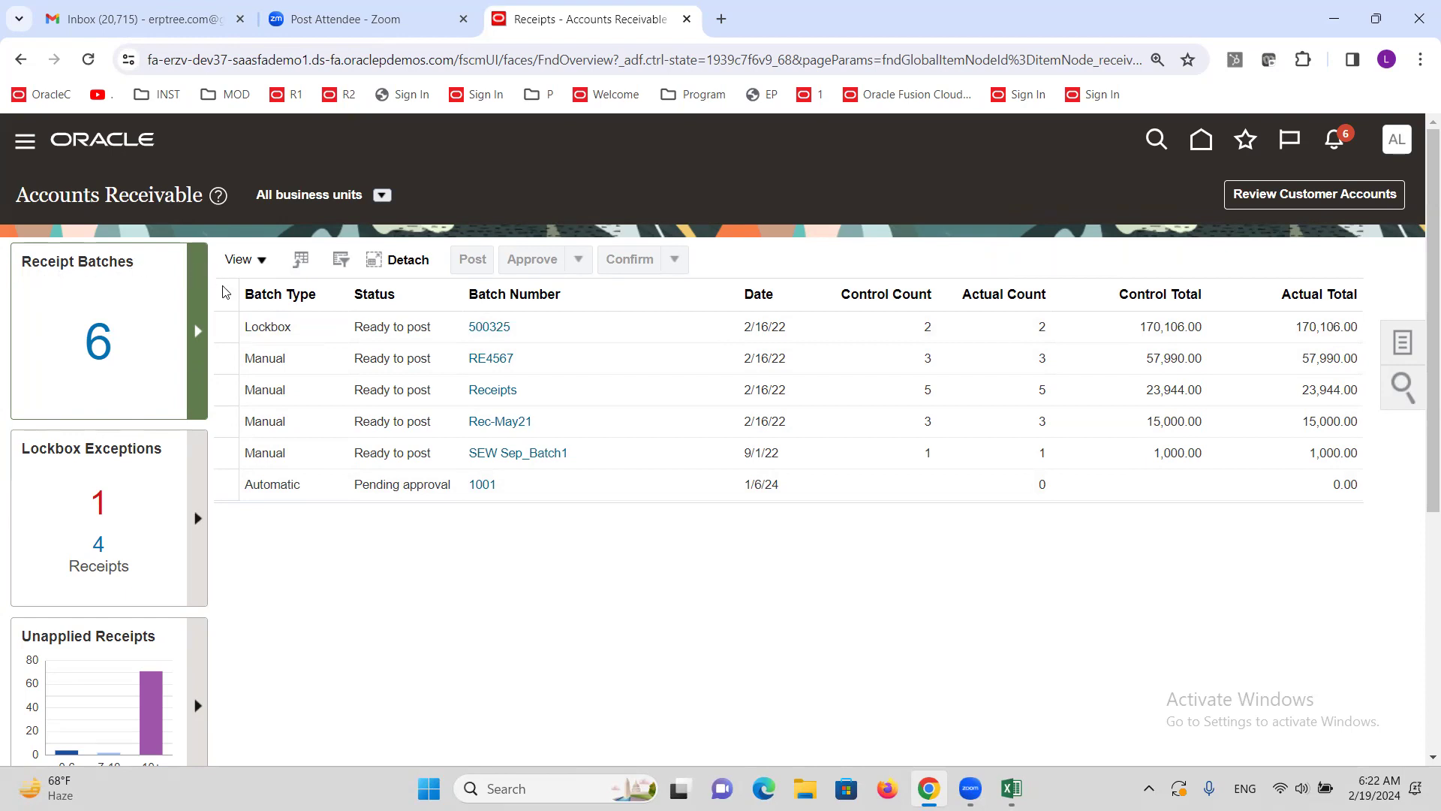
Step: Reload the Accounts Receivable work area and filter the receipt batches to ALTINC US Business Unit
click(26, 142)
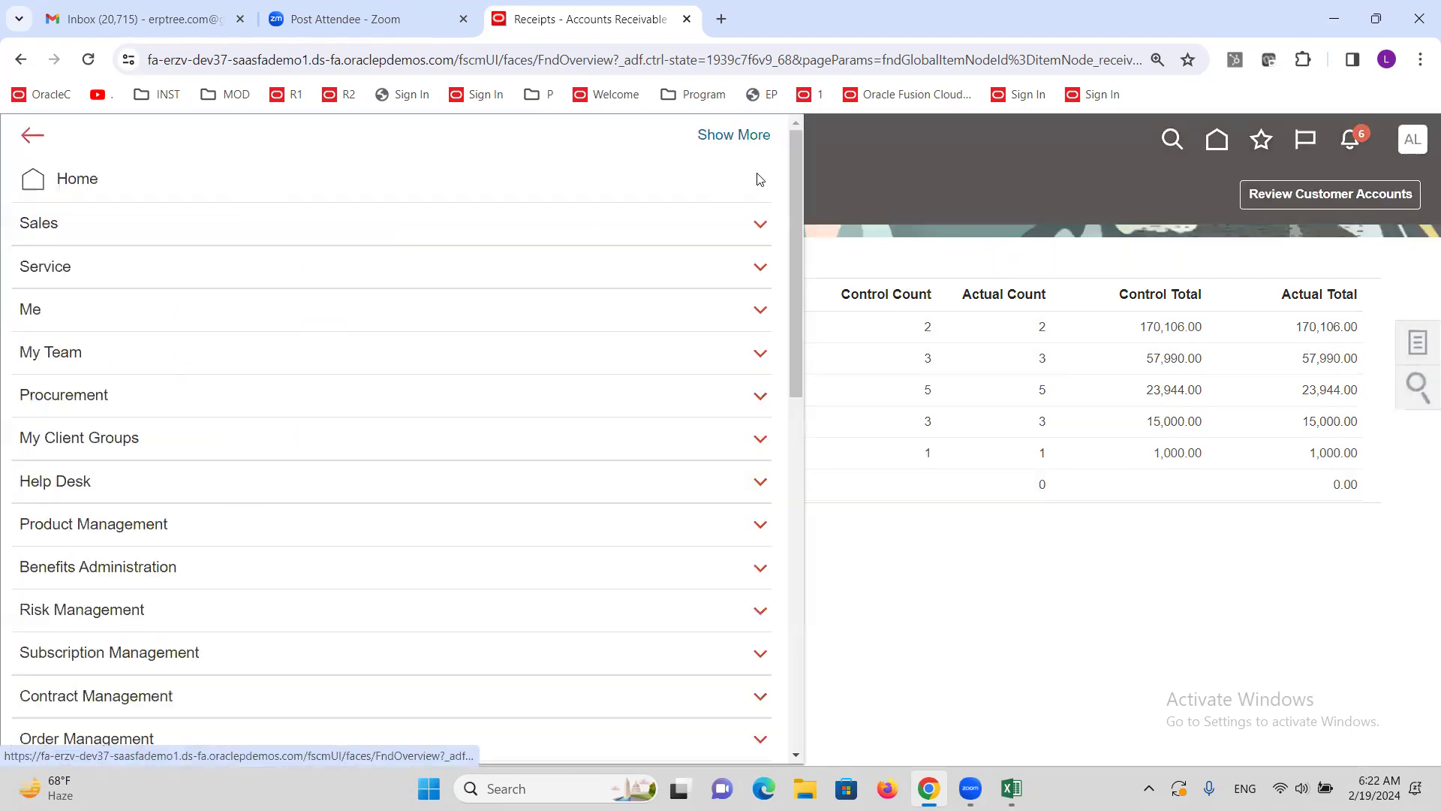
click(429, 399)
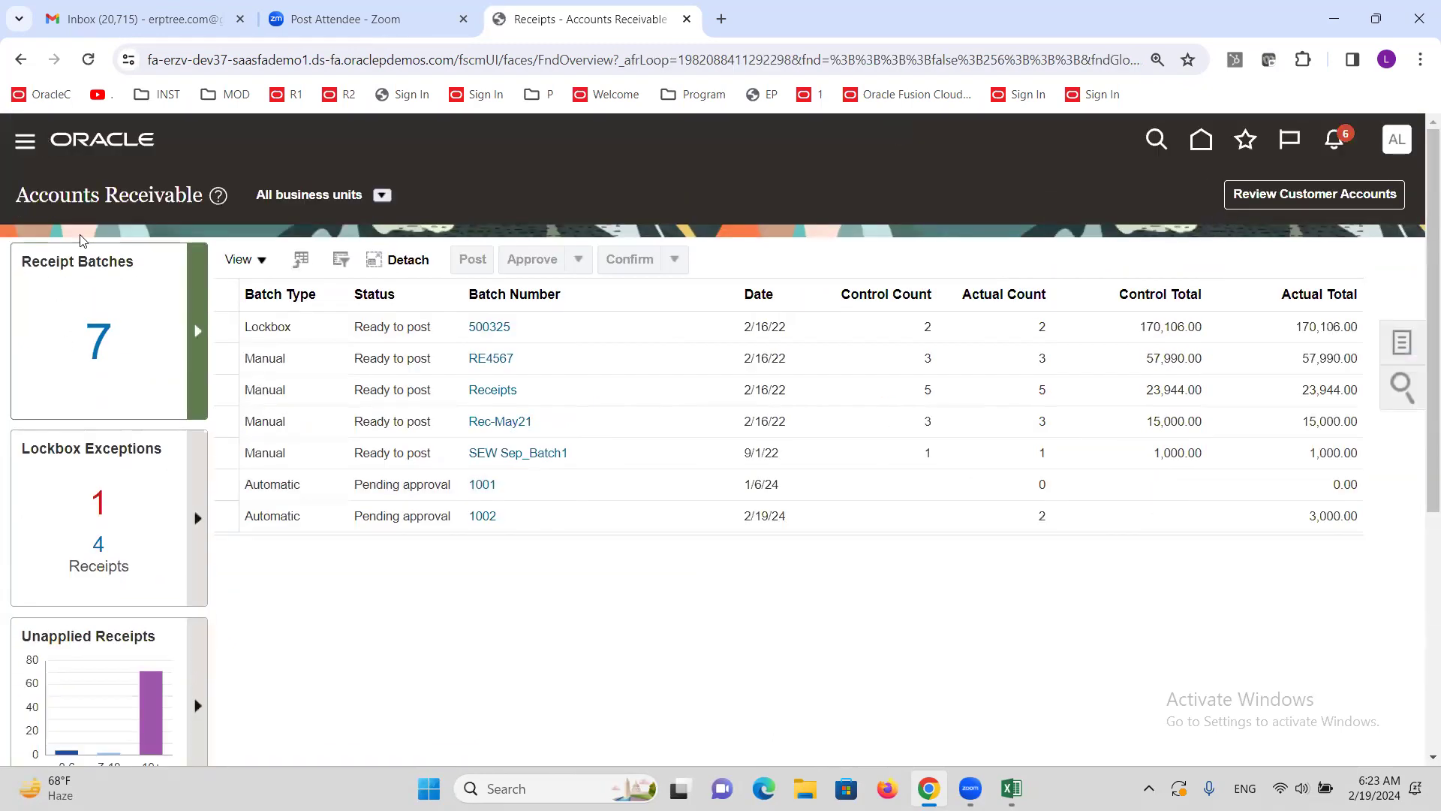
click(381, 196)
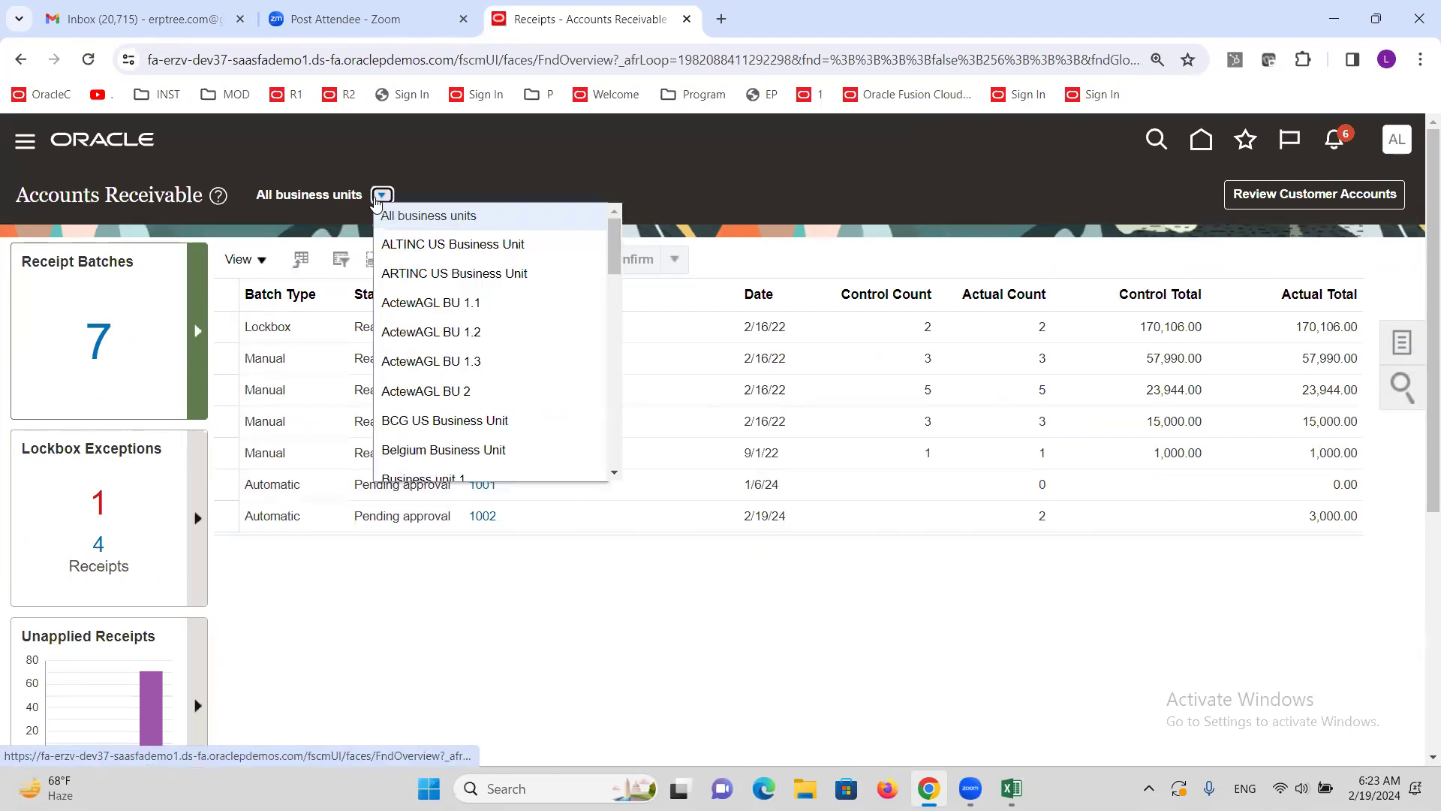
click(448, 246)
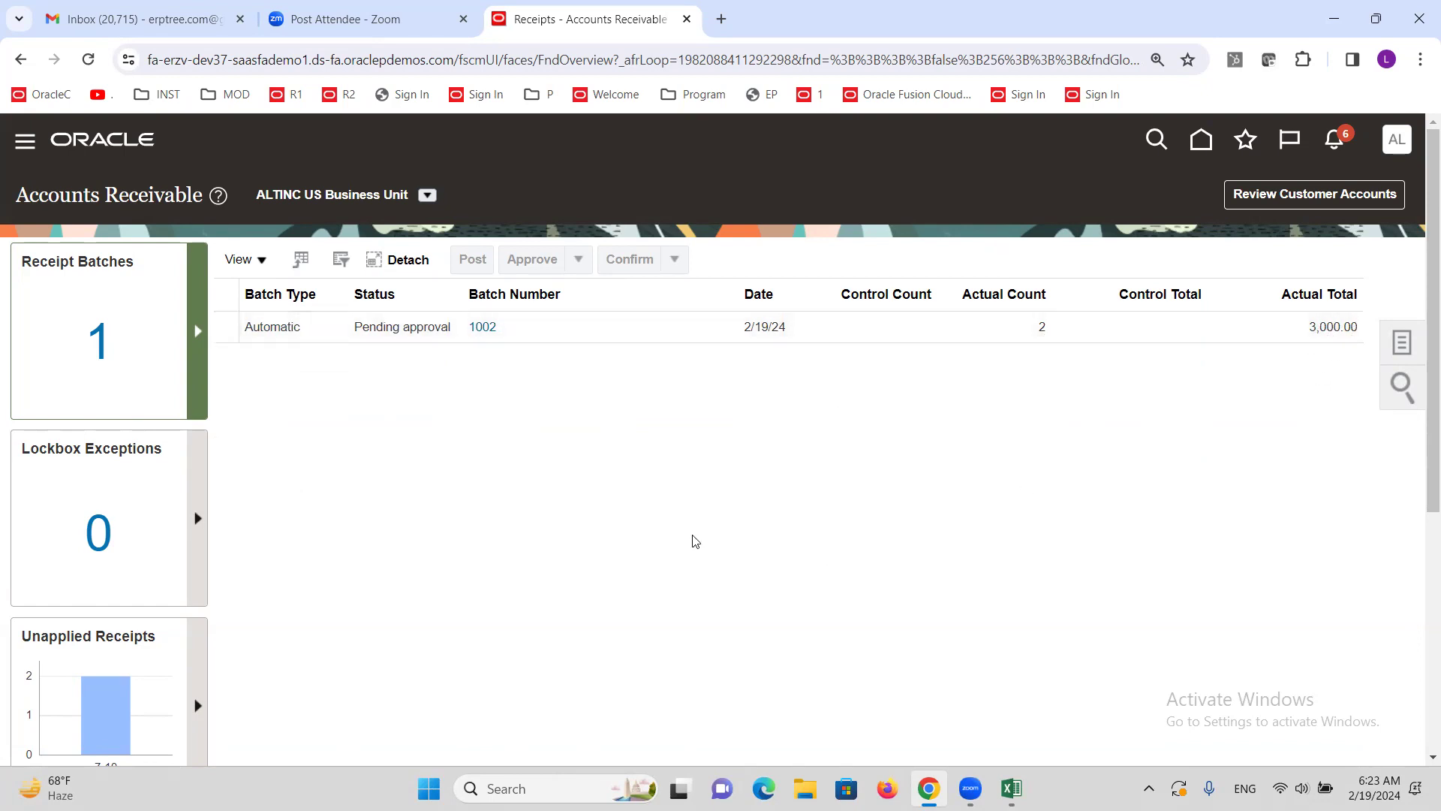
Step: Approve the automatic receipt batch 1002 dated 2/19/24
click(323, 328)
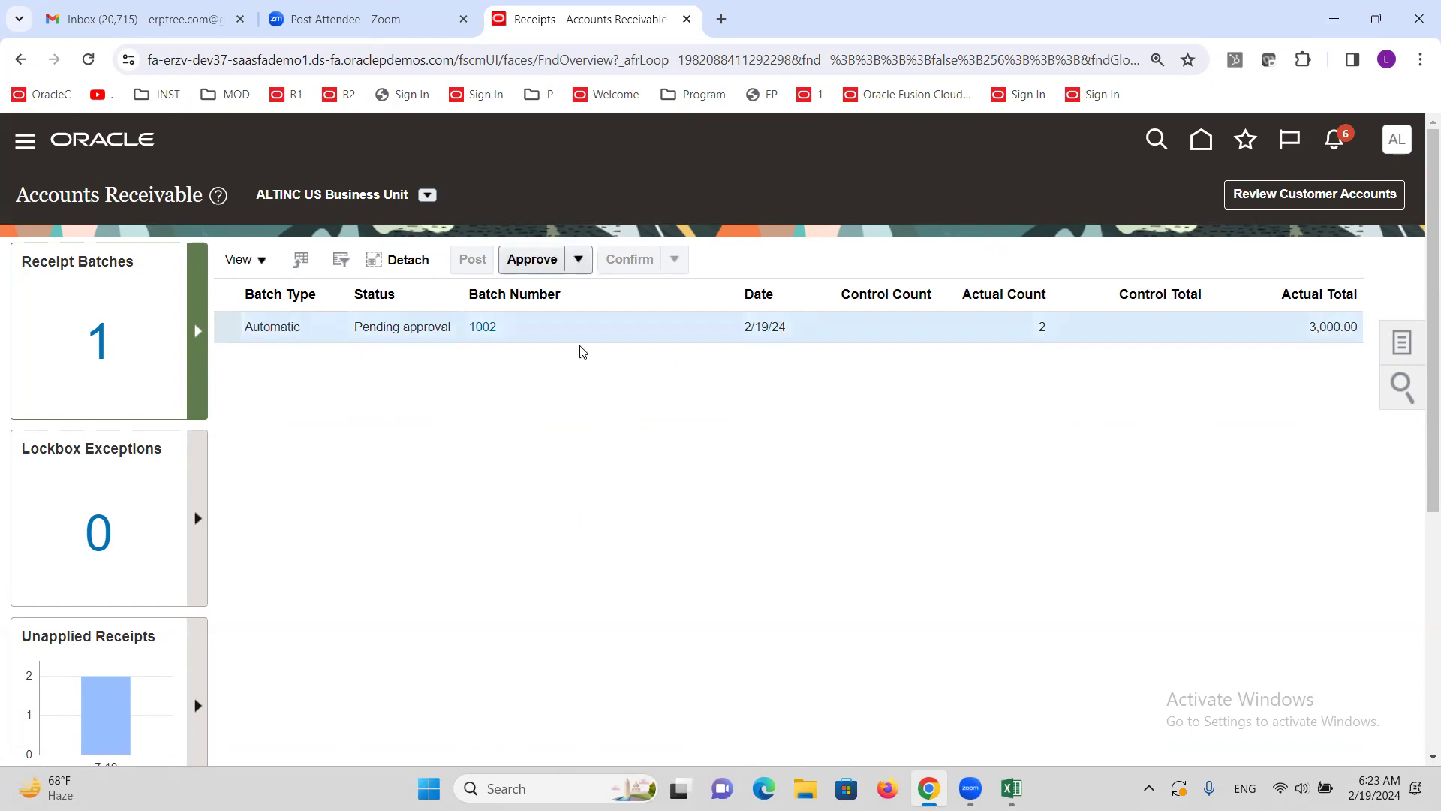
click(533, 259)
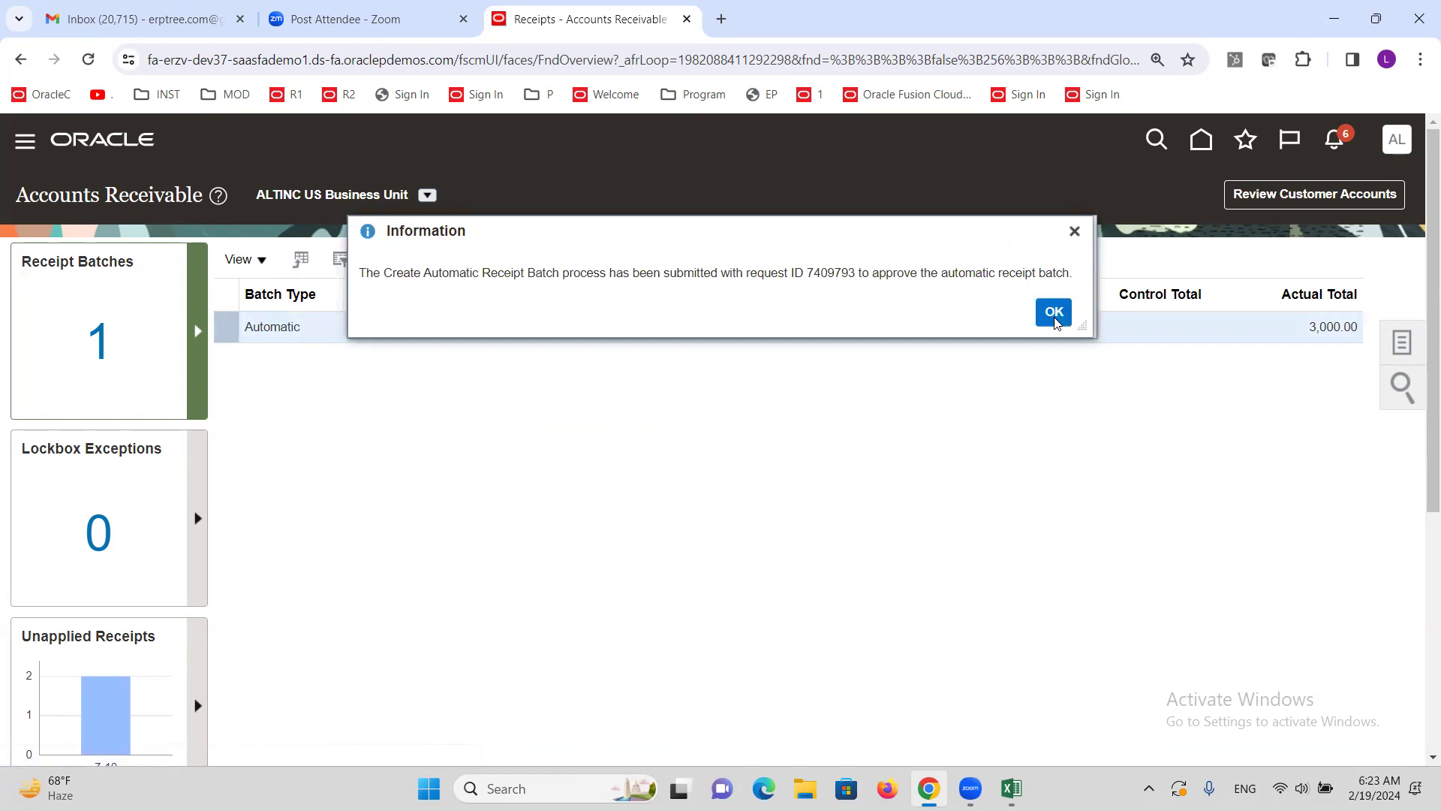
click(1054, 312)
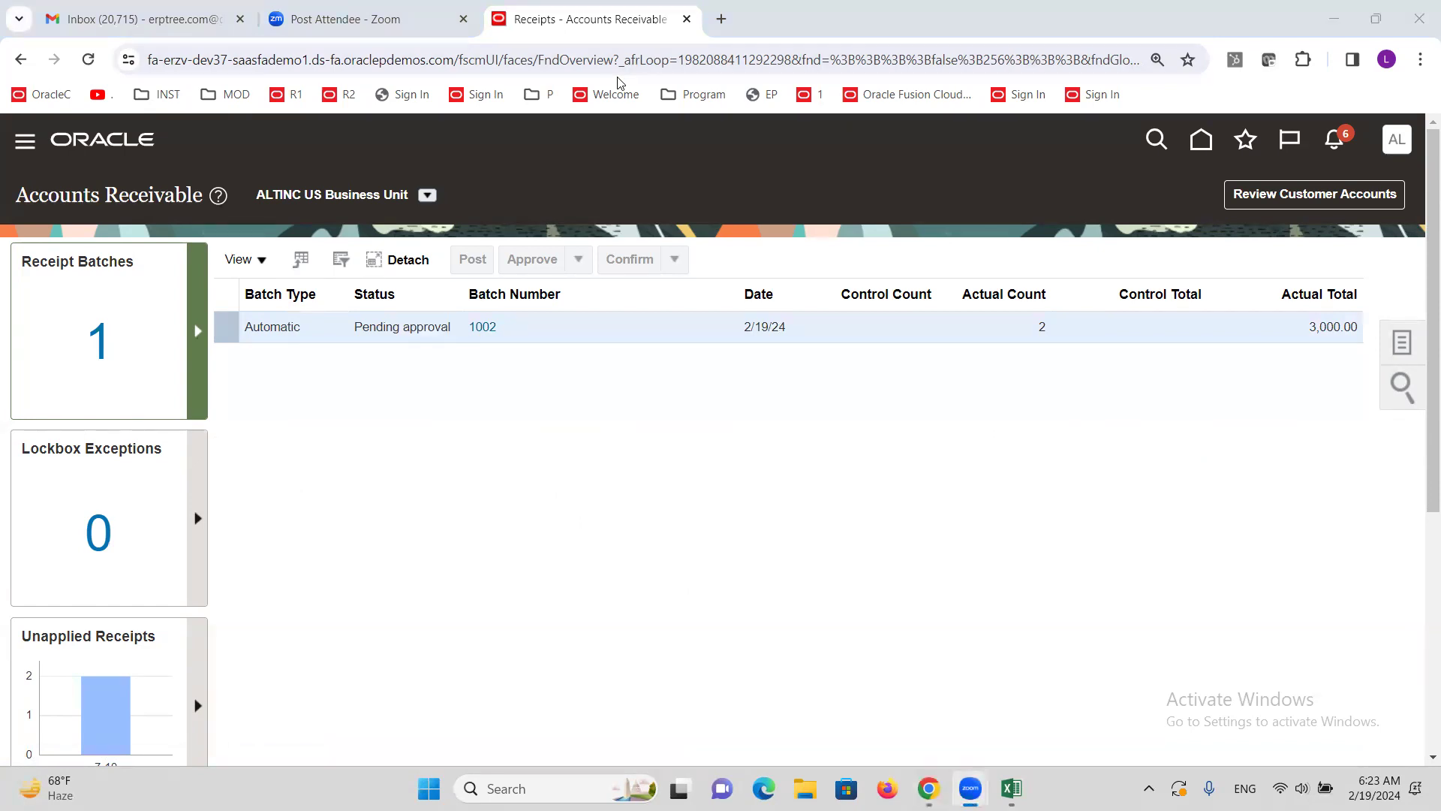
Step: Reopen Accounts Receivable without saving changes and check the pending receipt batches for ALTINC US Business Unit again
click(25, 152)
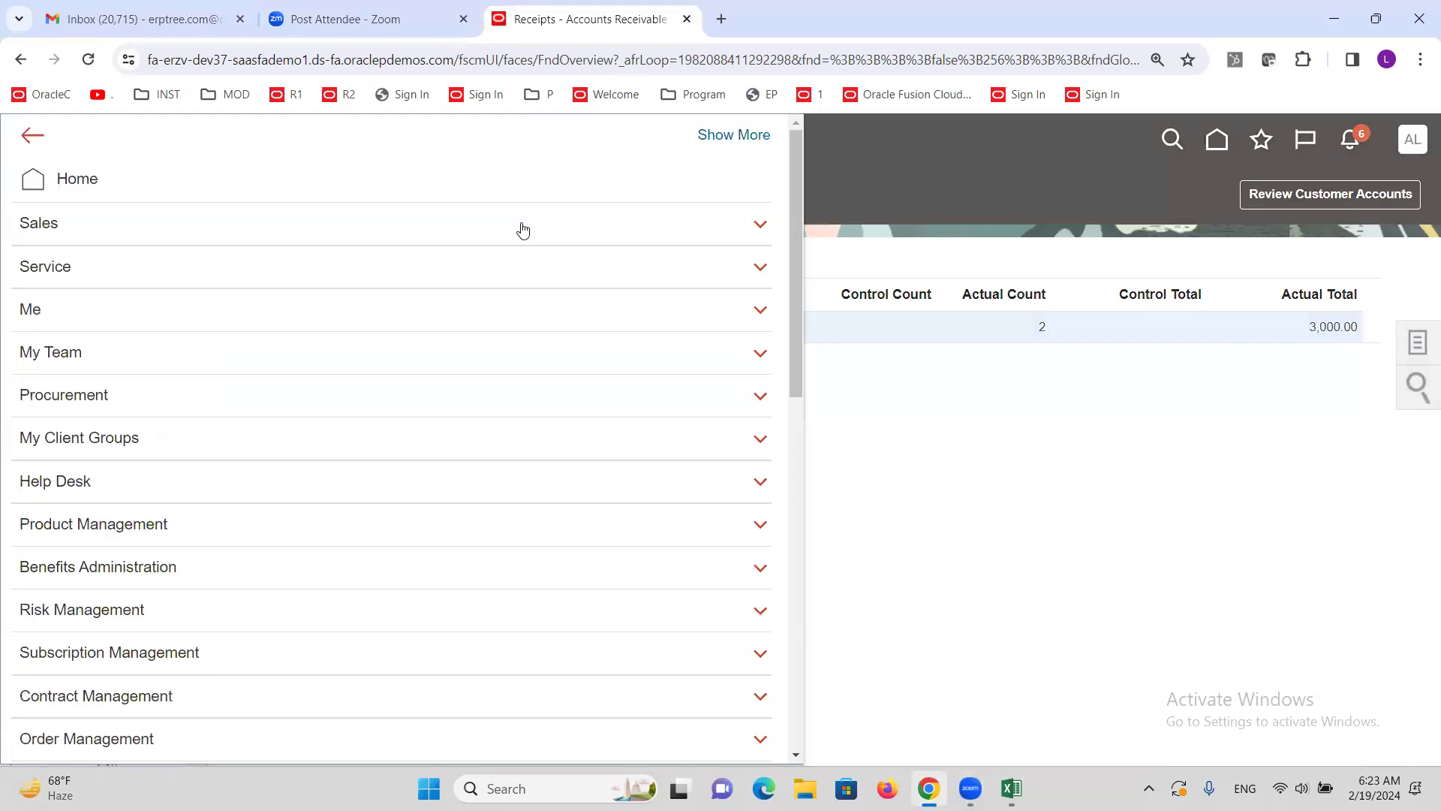
scroll(391, 378, down, 6)
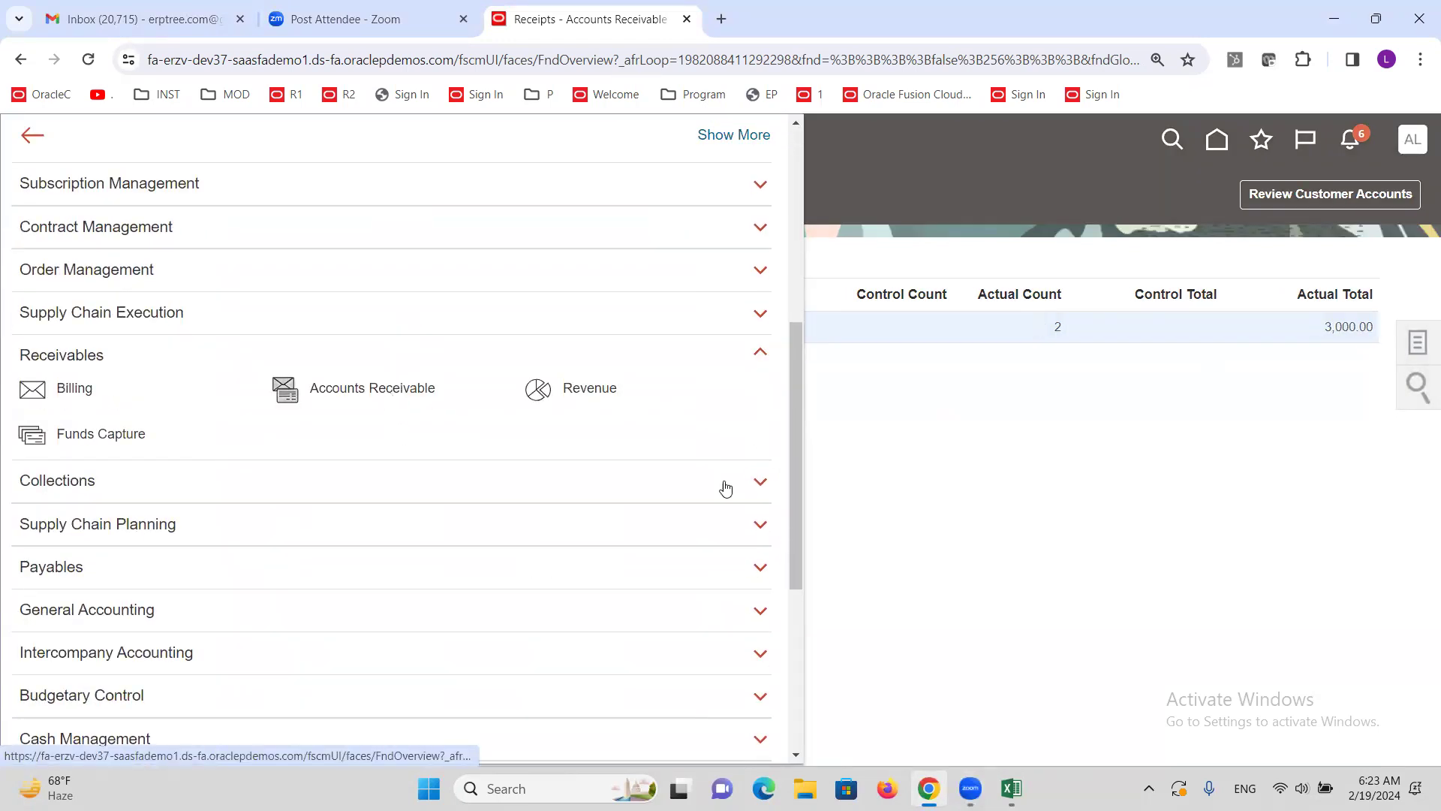
click(867, 344)
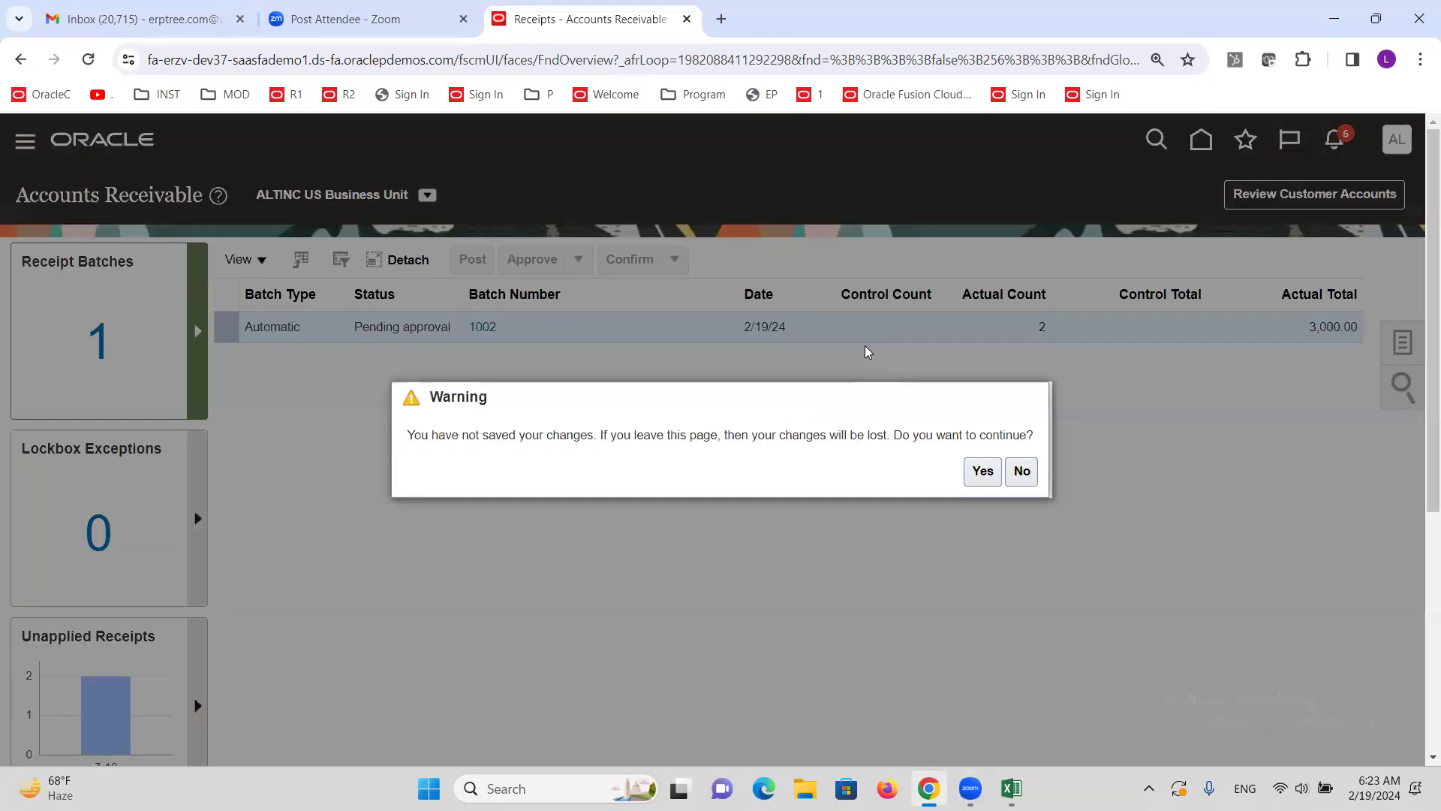
click(982, 470)
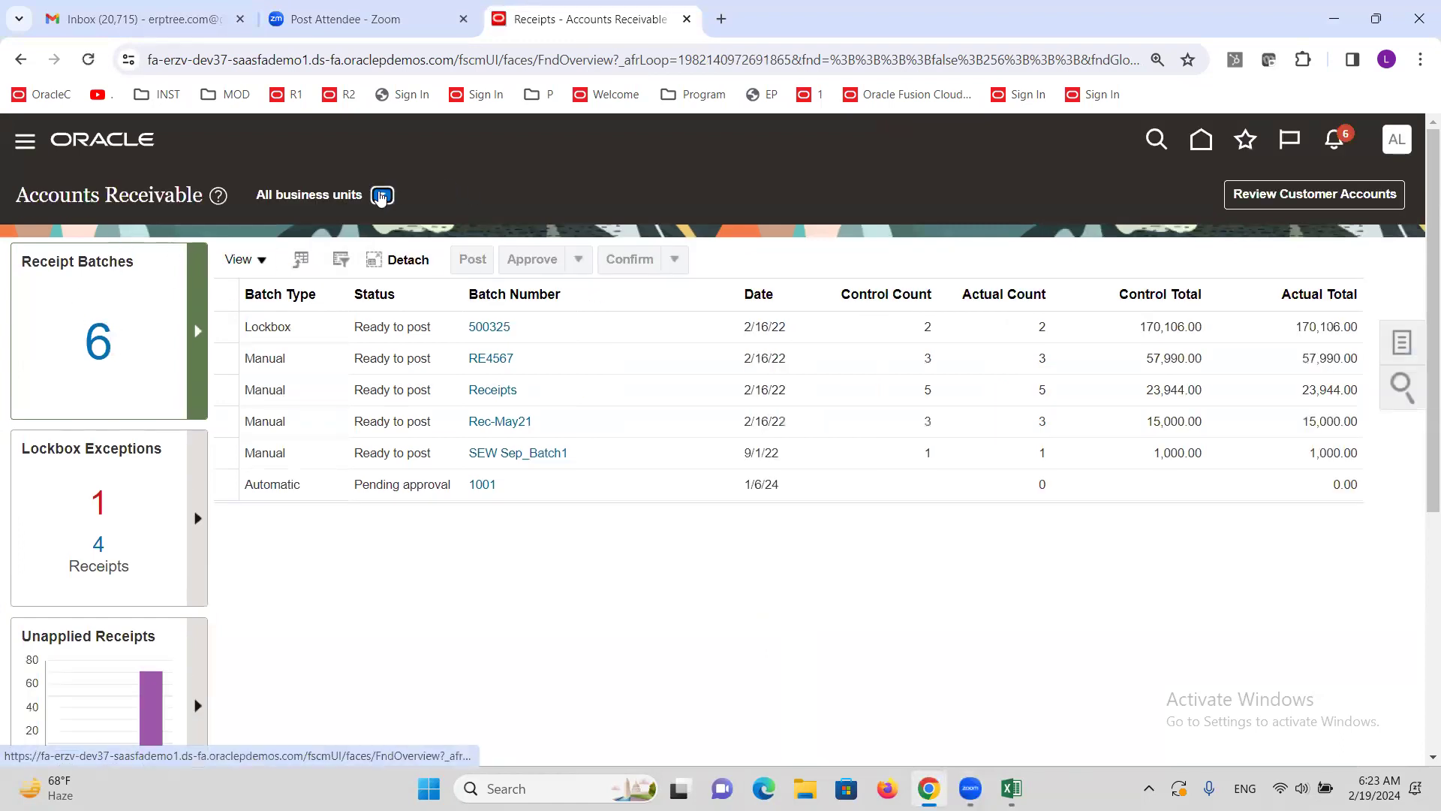
click(382, 196)
click(412, 241)
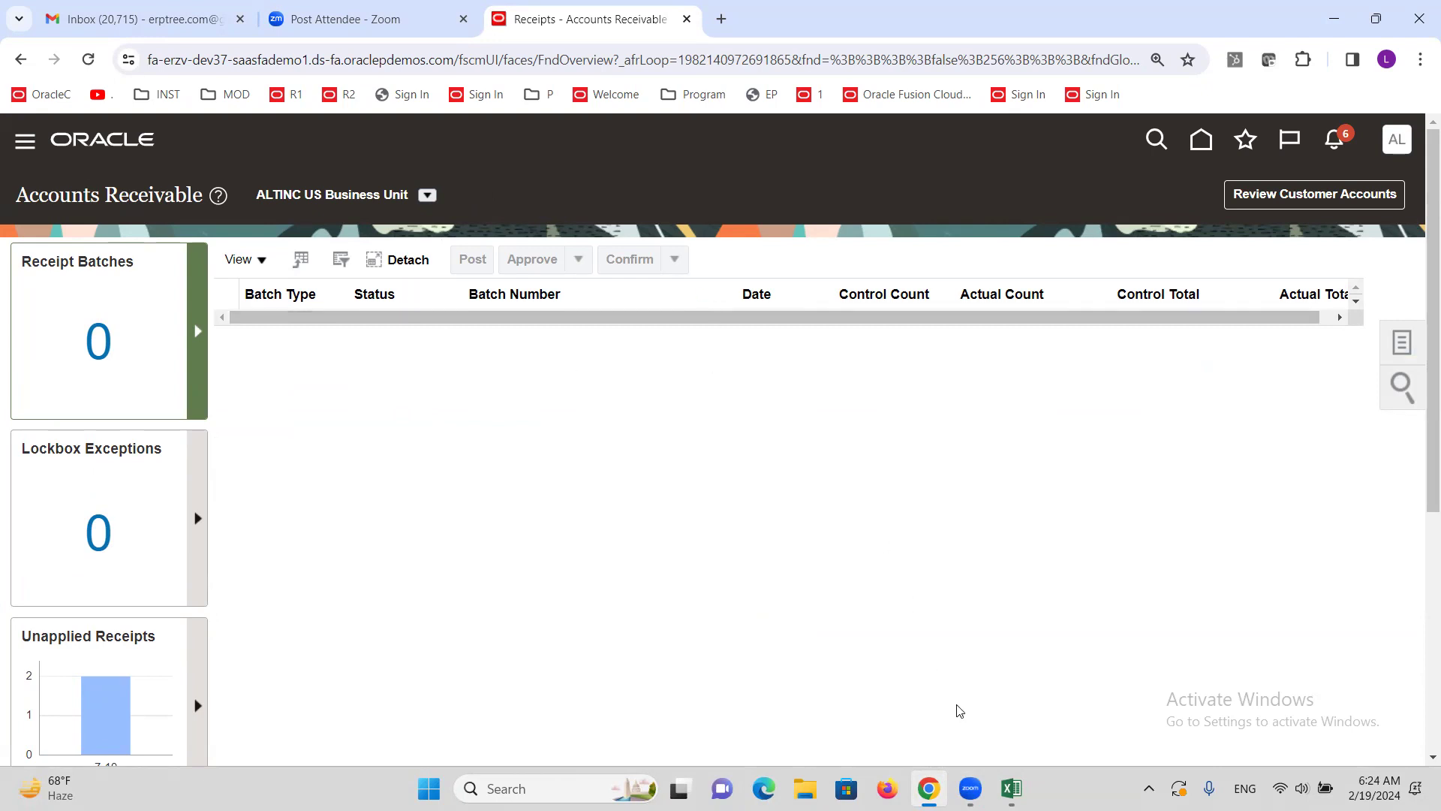
Step: Search the existing receipts by receipt method ALTINC Bank Transfer in Manage Receipts
click(1407, 342)
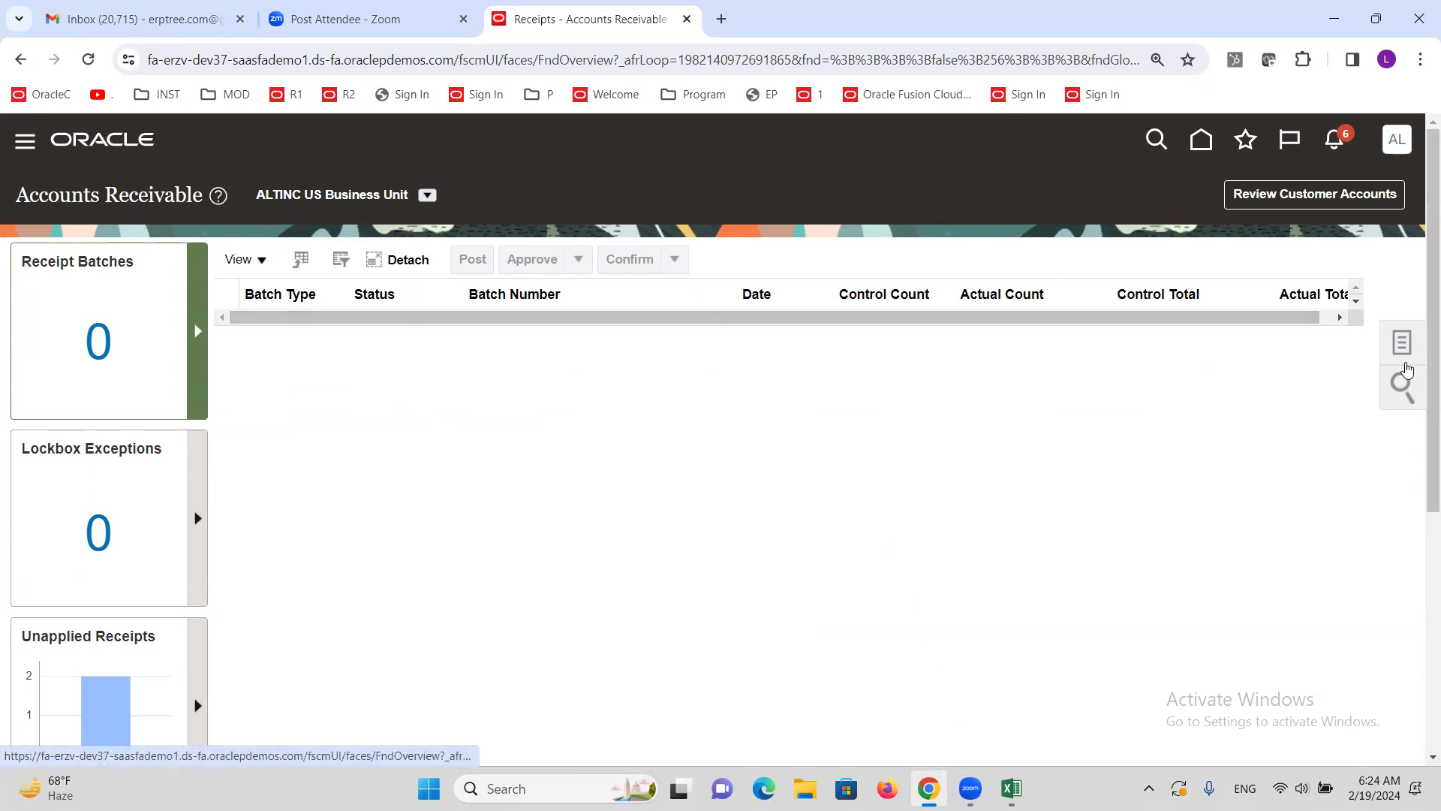
click(1174, 307)
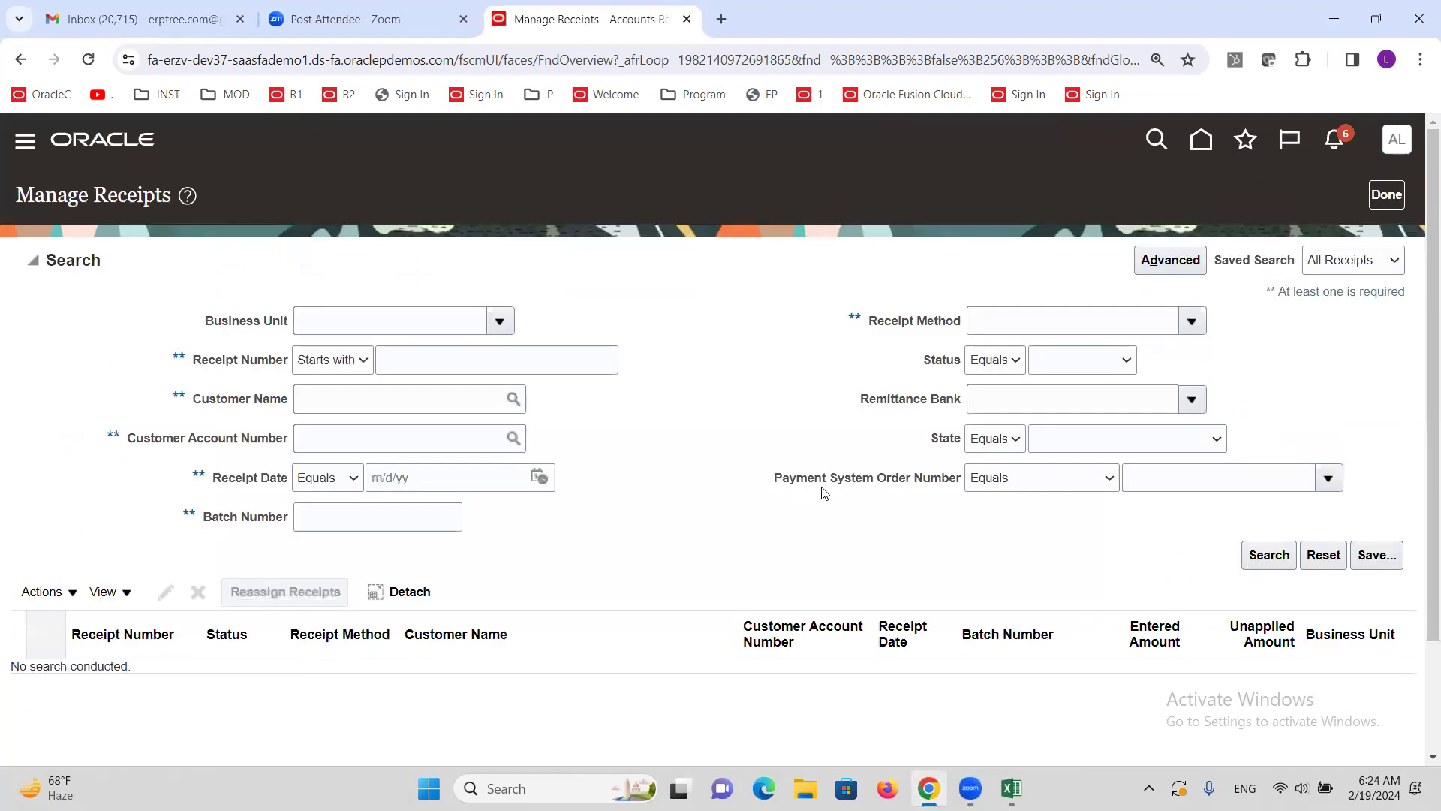
click(1195, 316)
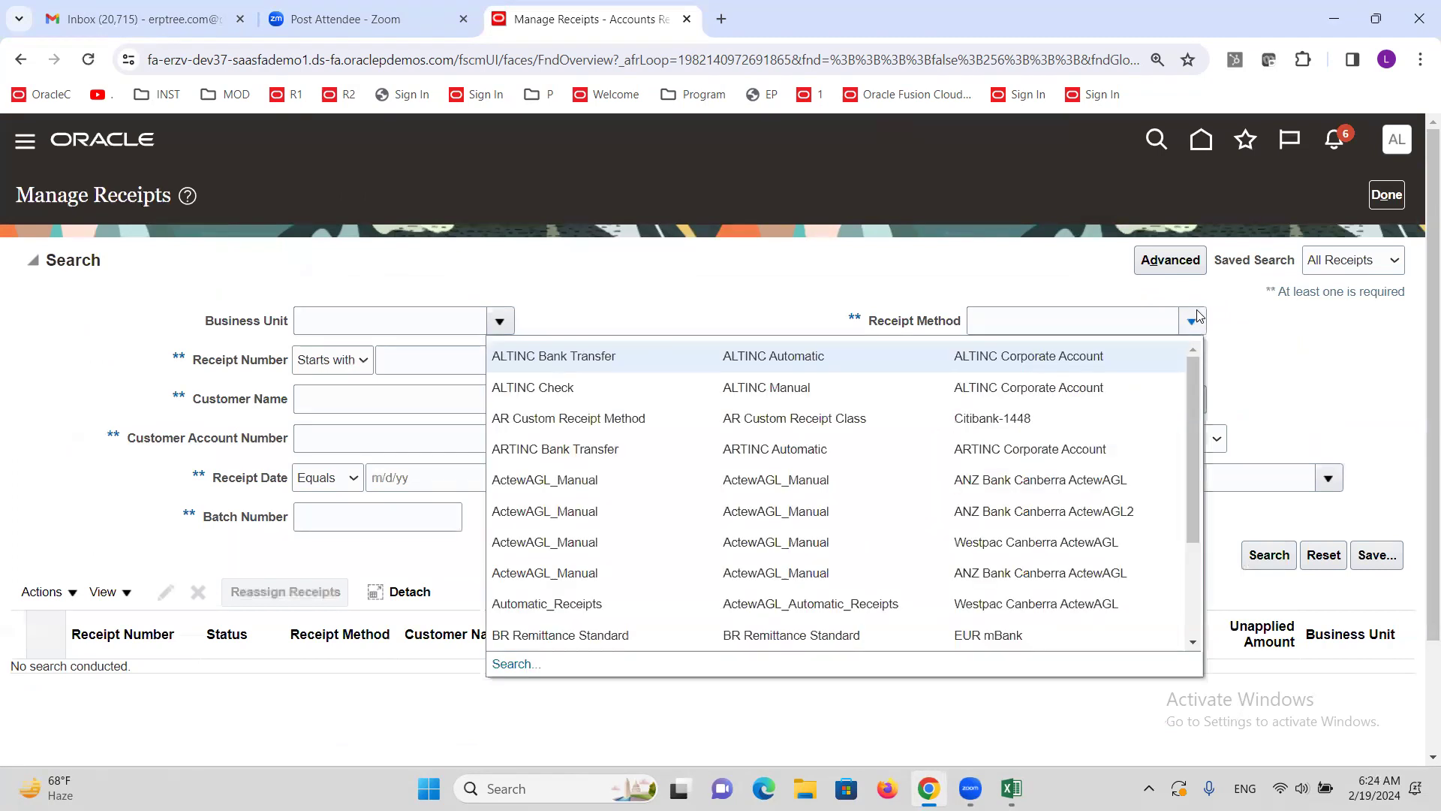
click(629, 356)
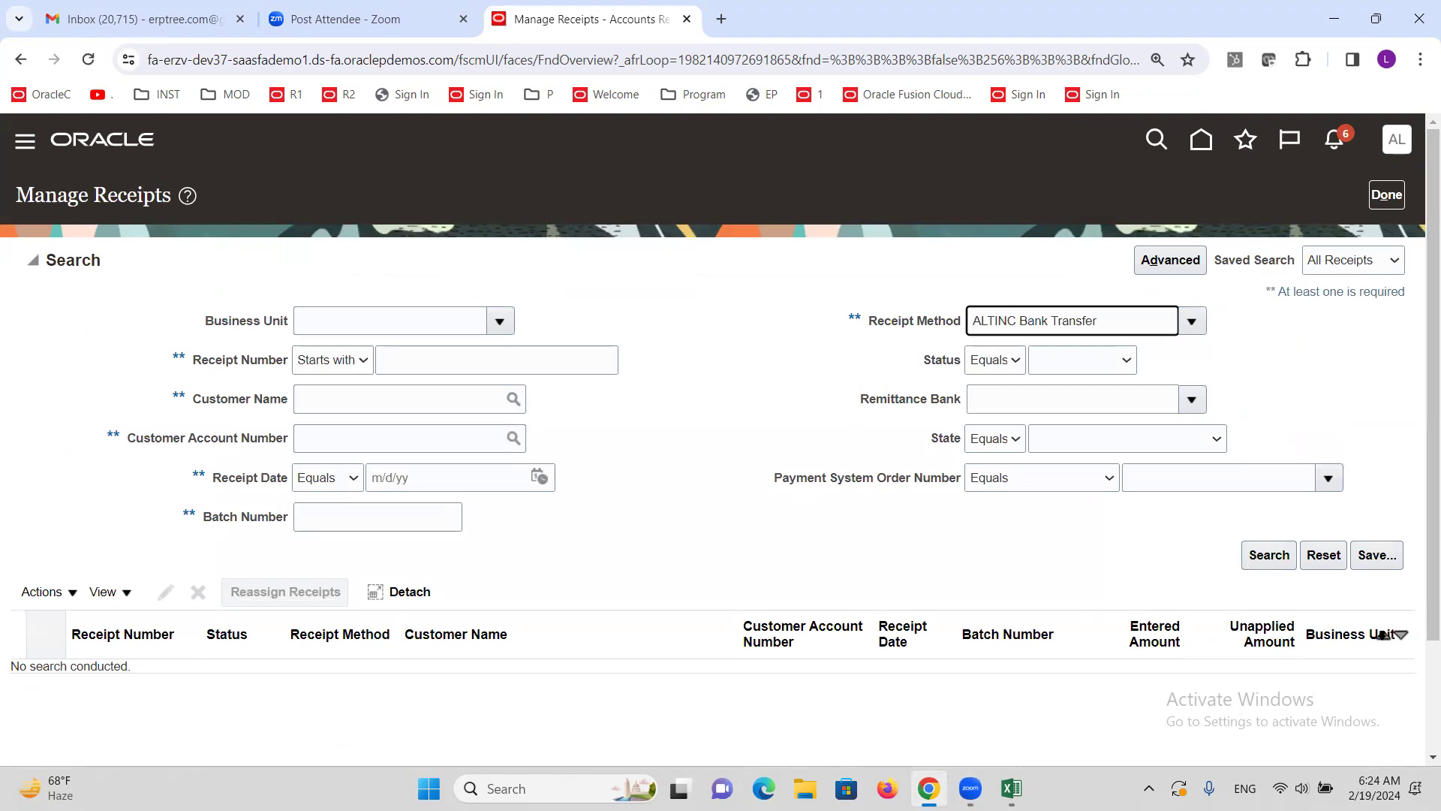
click(1269, 557)
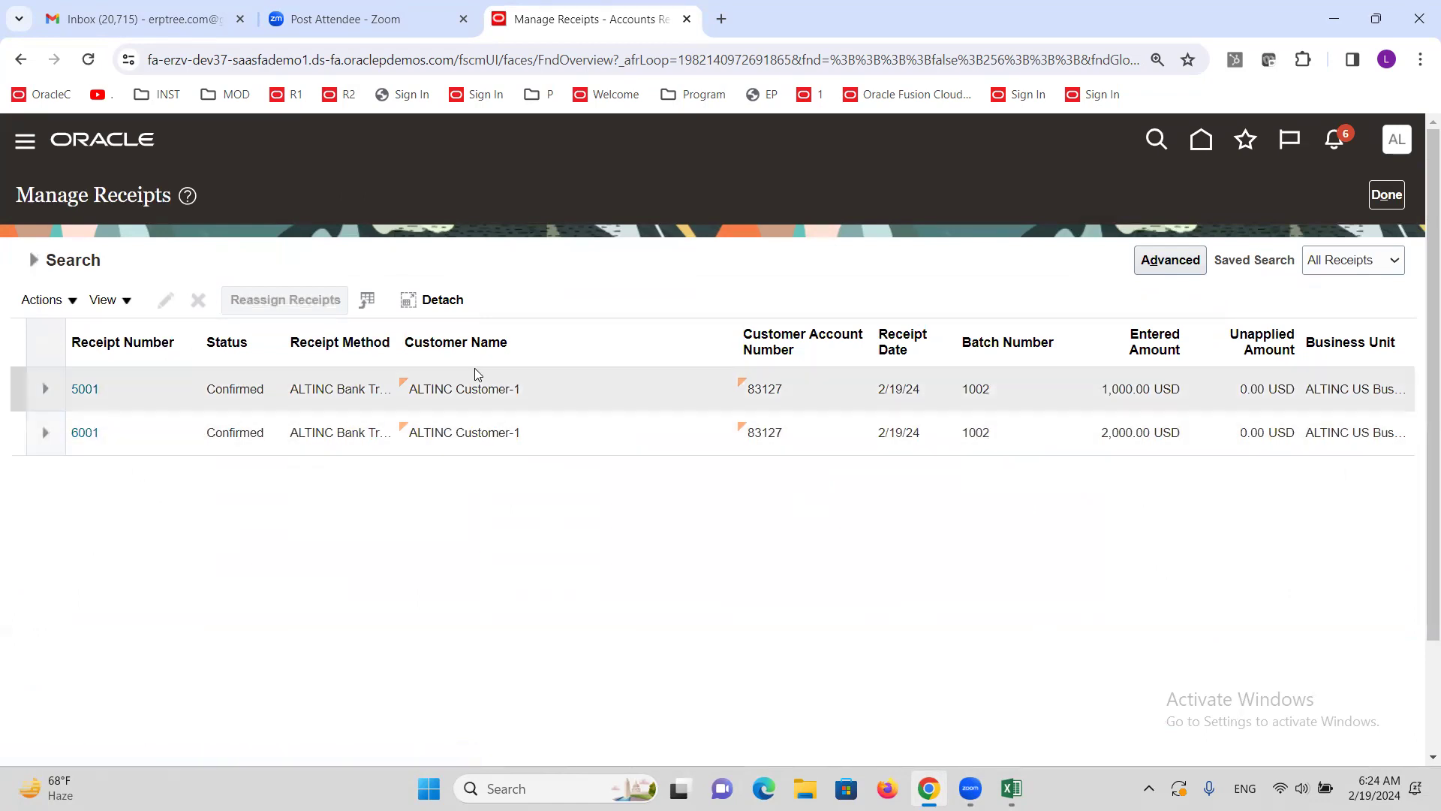
Step: Open the 1,000.00 USD receipt and examine its receipt method and applied transaction
click(85, 389)
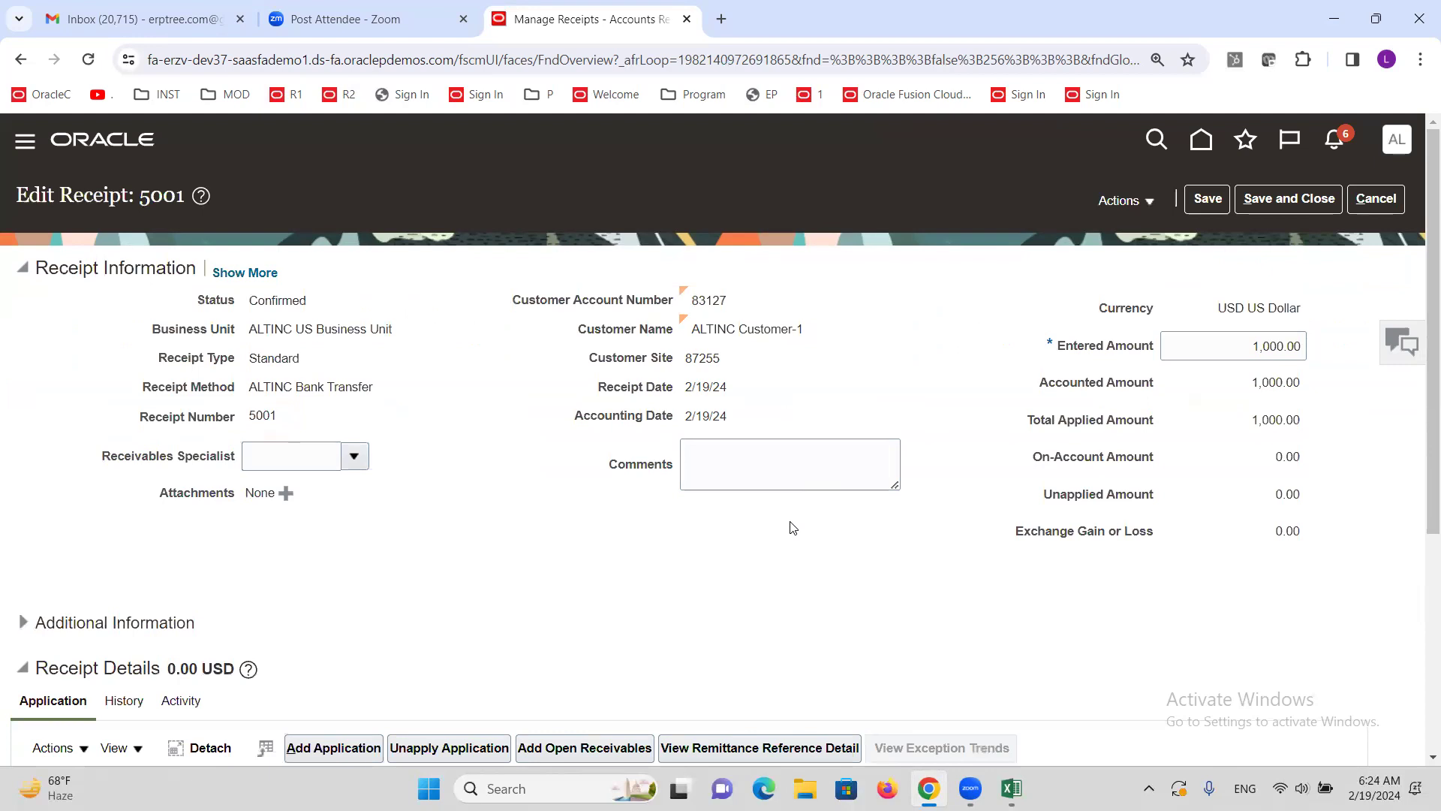
triple_click(328, 383)
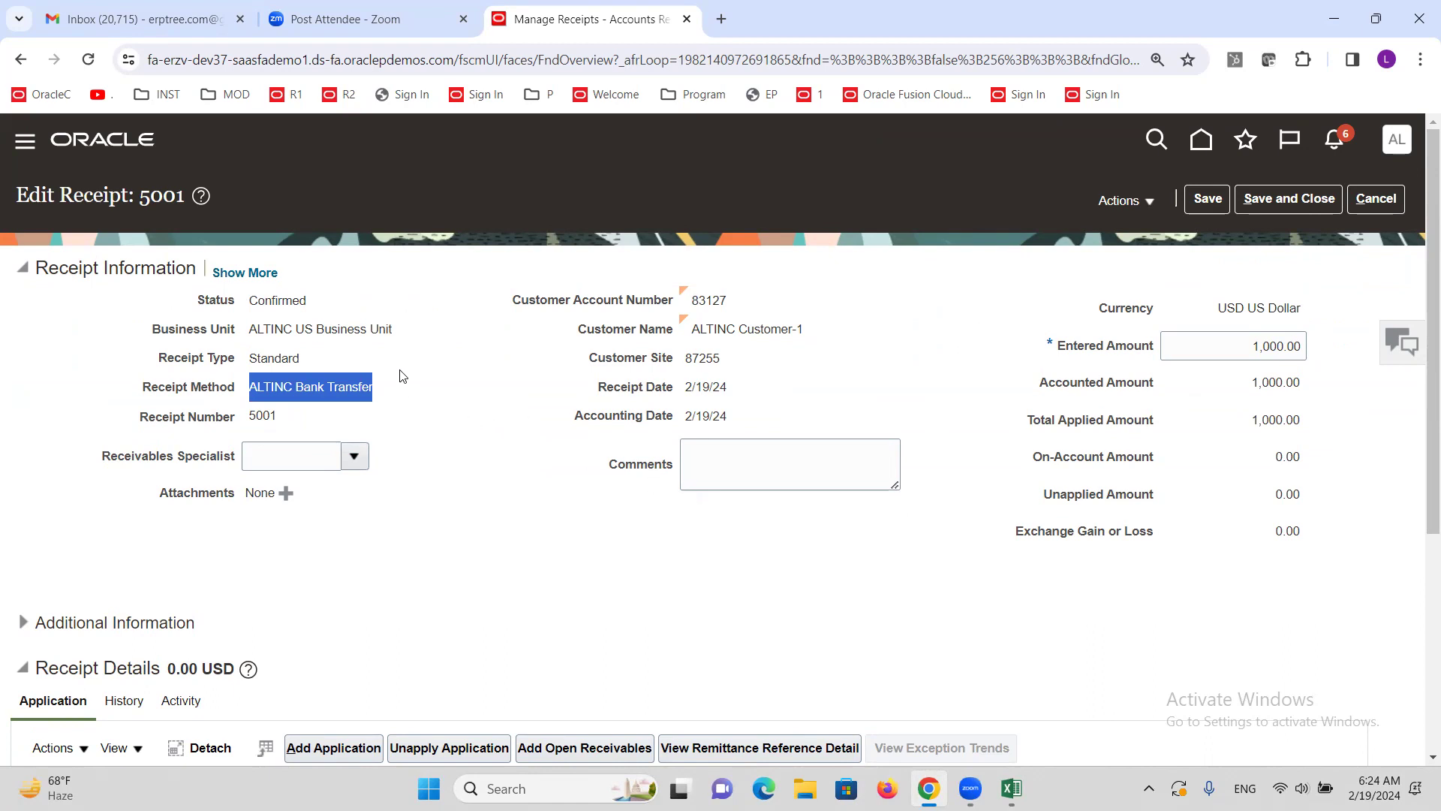
scroll(401, 376, down, 5)
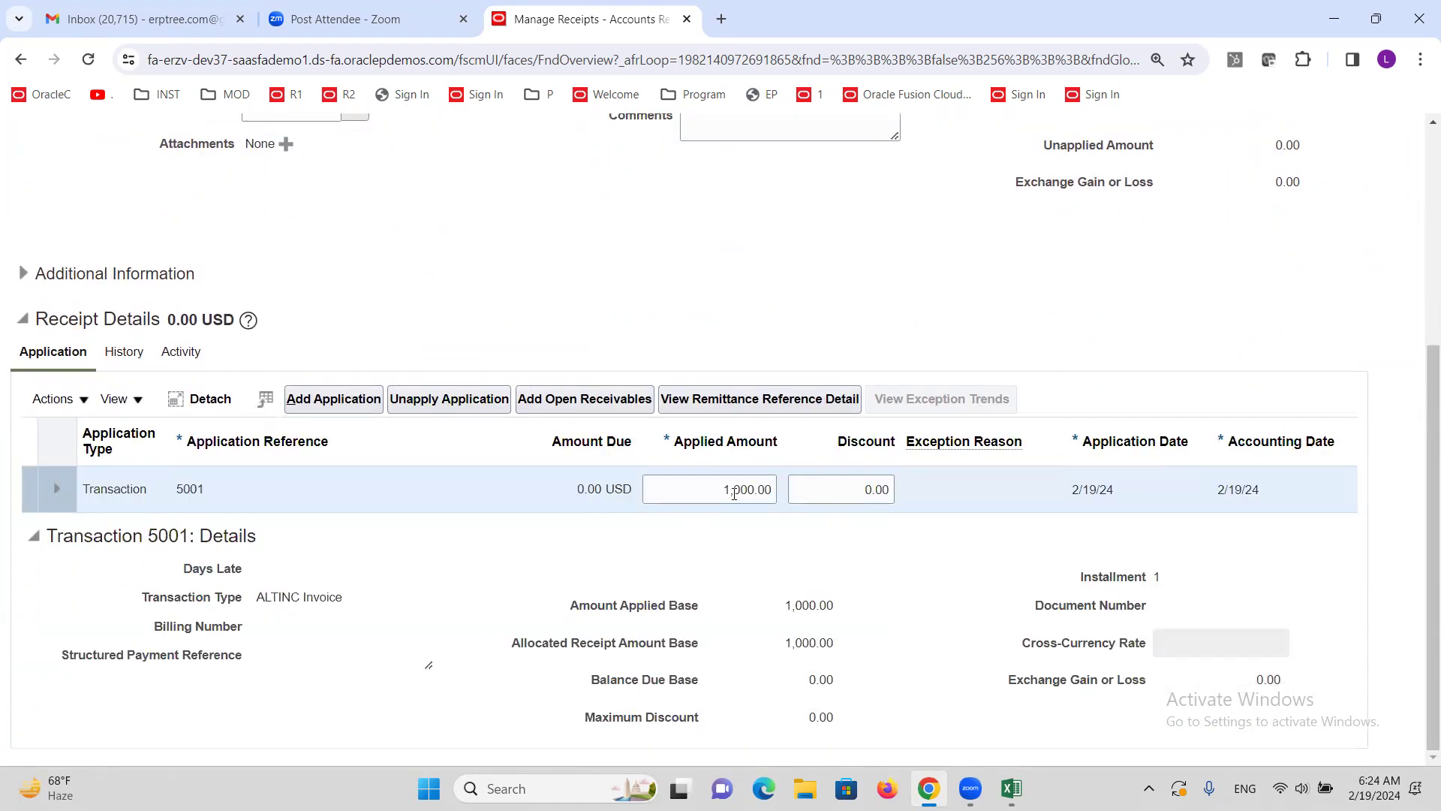
double_click(184, 489)
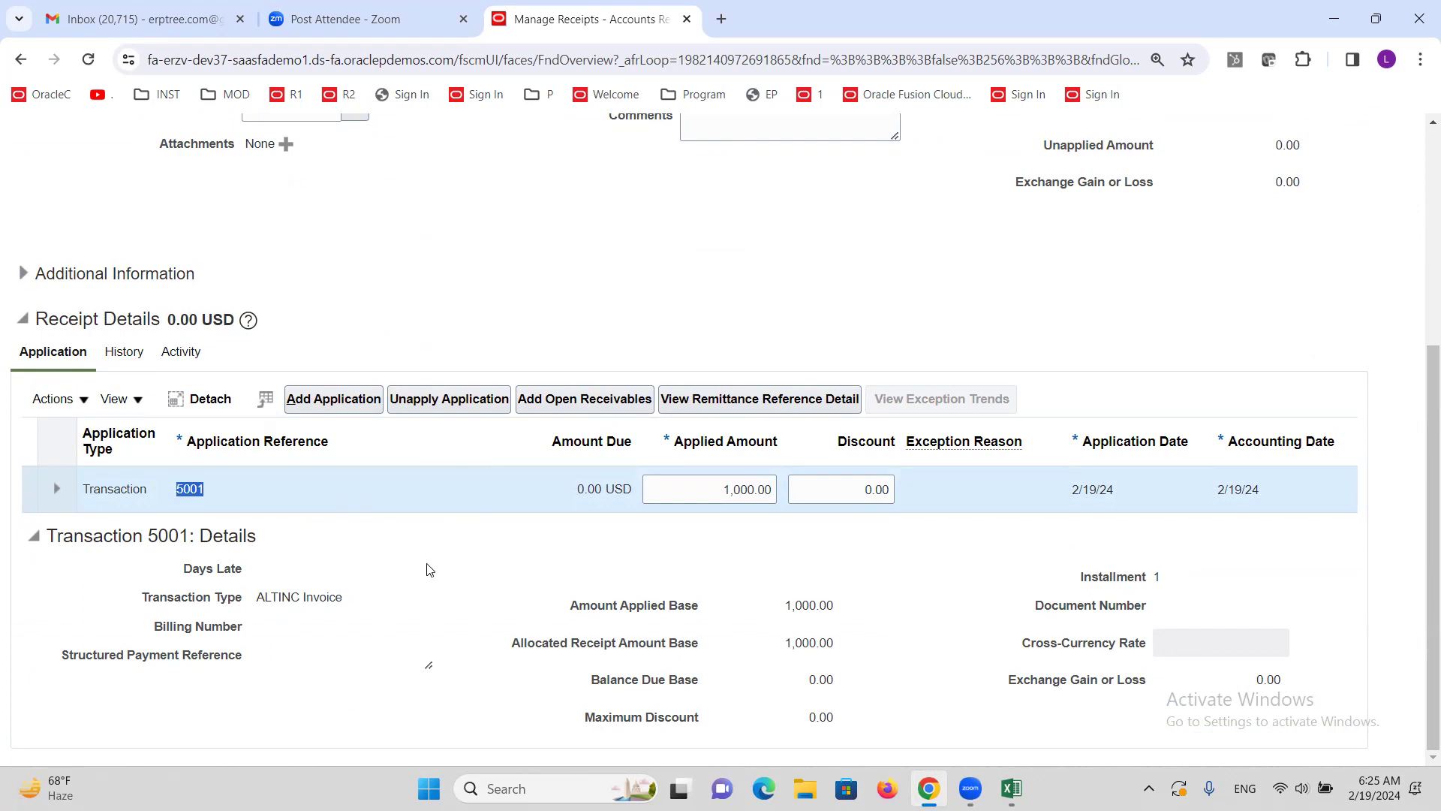
Step: Review the Automatic Receipts setup tasks on the AR sheet in Excel, and return to Chrome to close Manage Receipts
scroll(446, 548, up, 5)
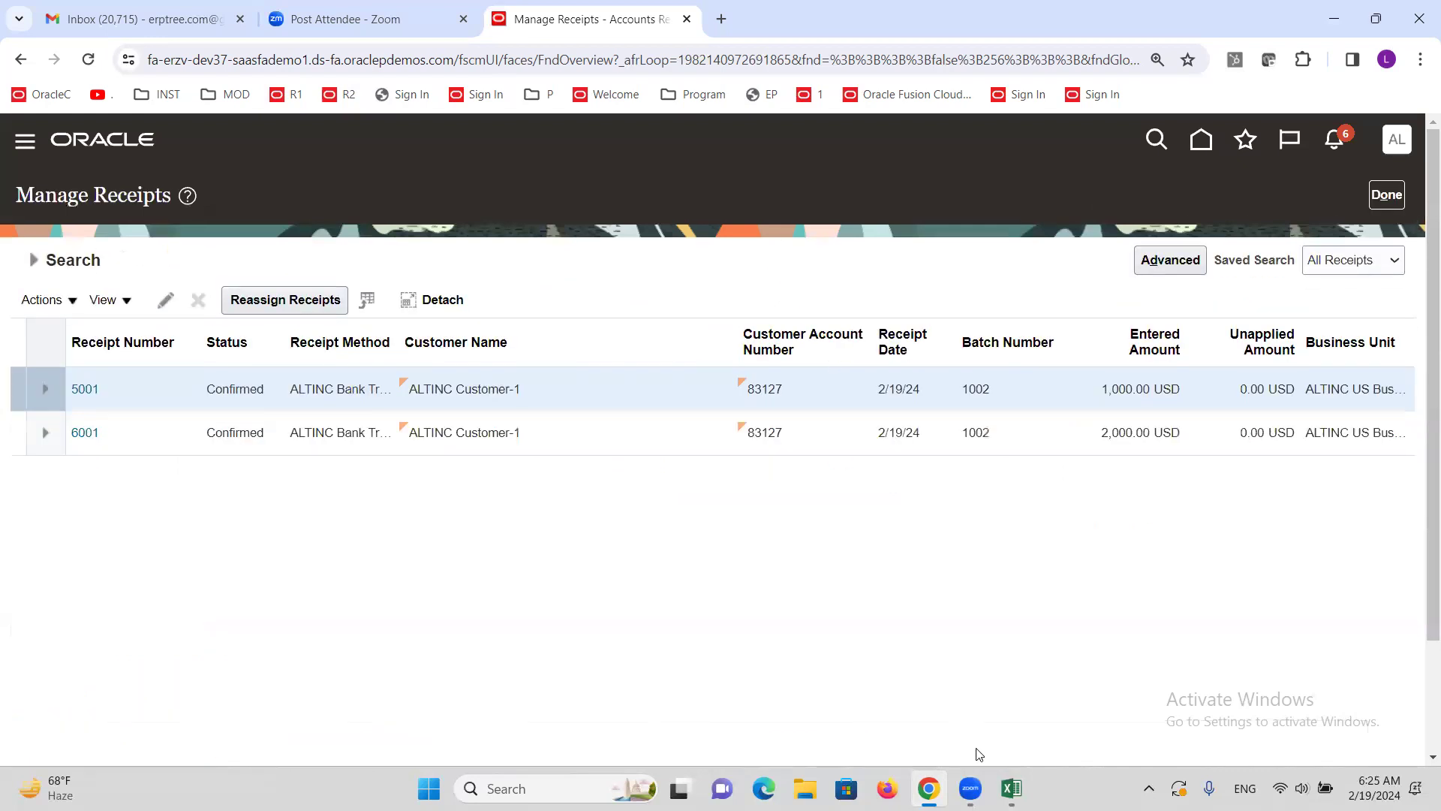
click(1011, 788)
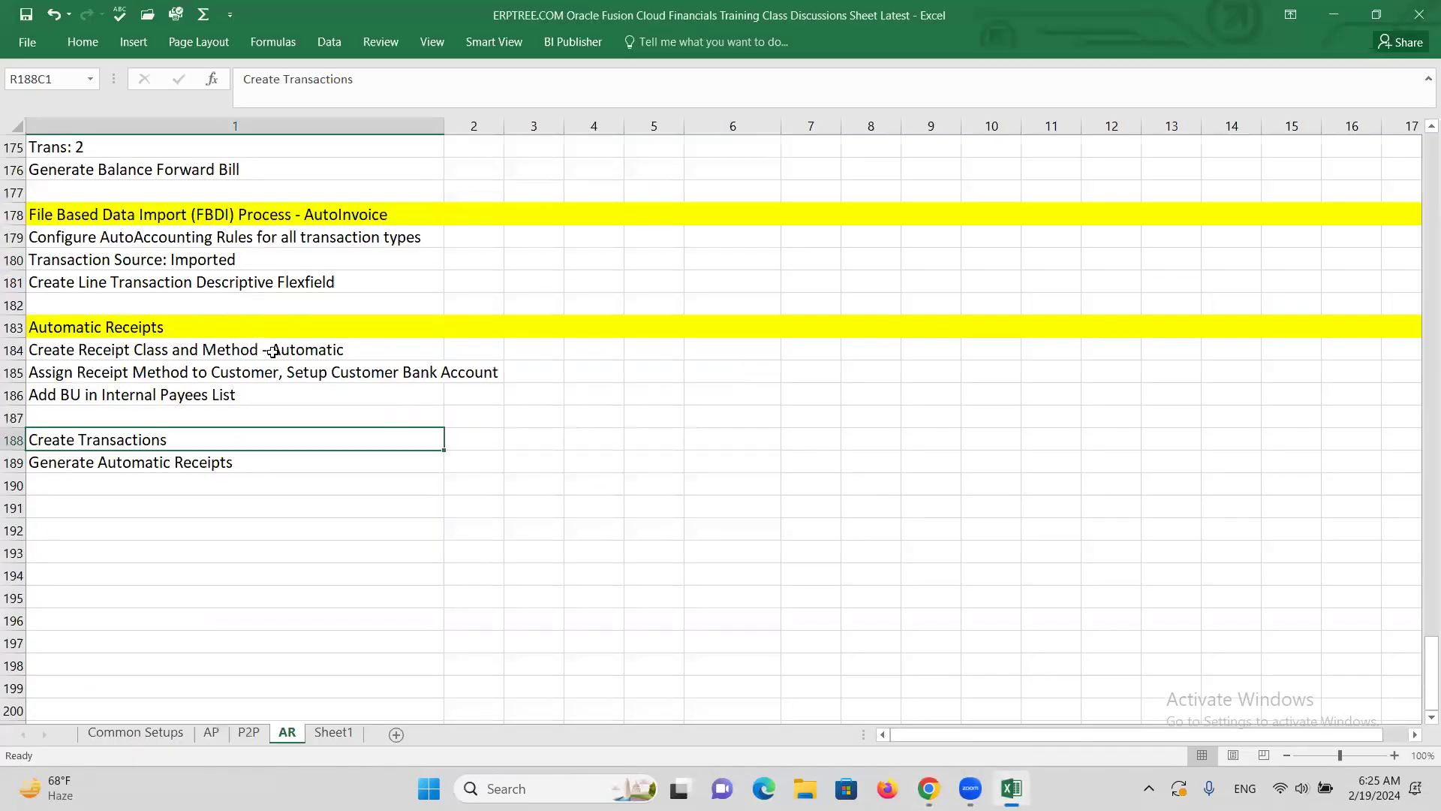
click(169, 357)
drag(173, 371, 189, 399)
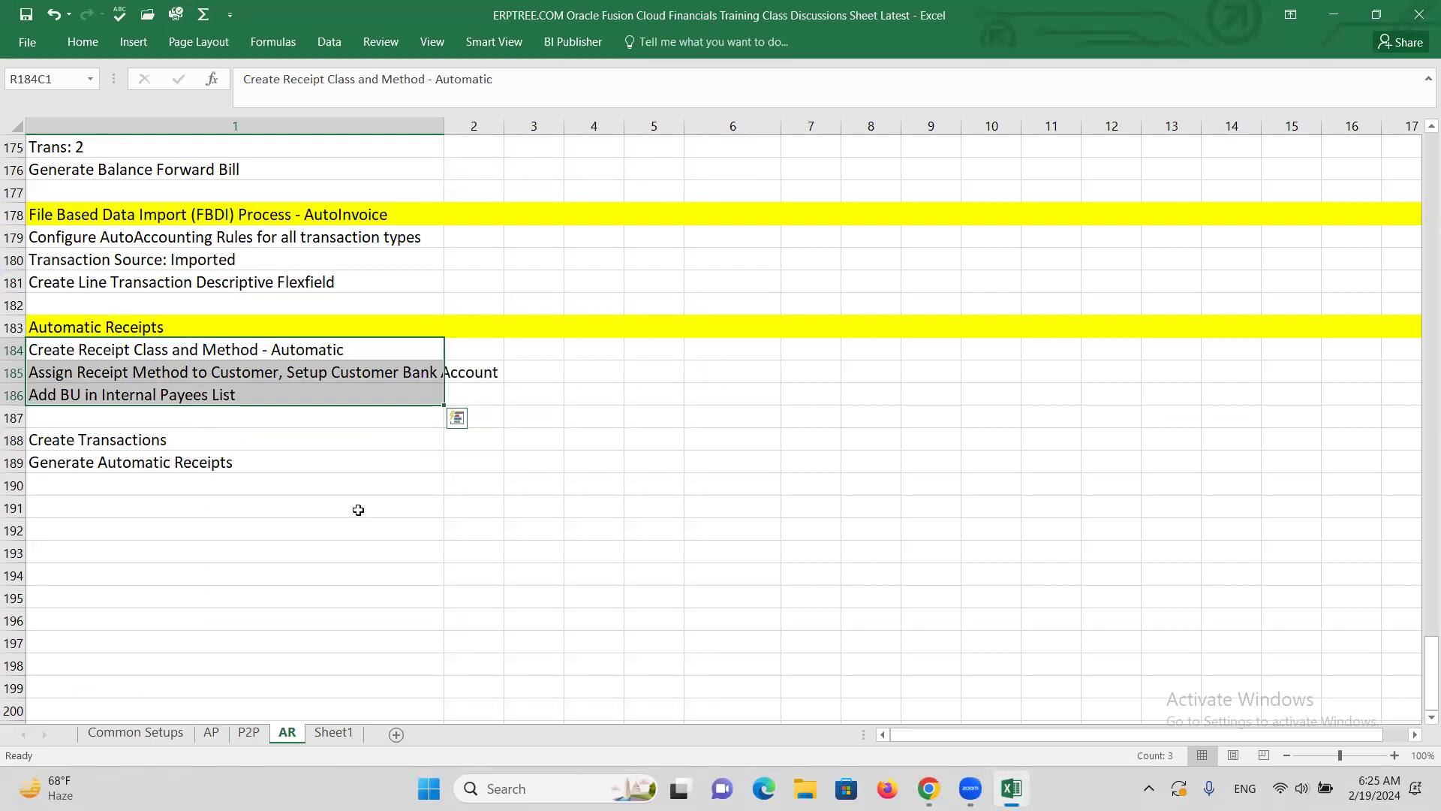
scroll(353, 457, up, 2)
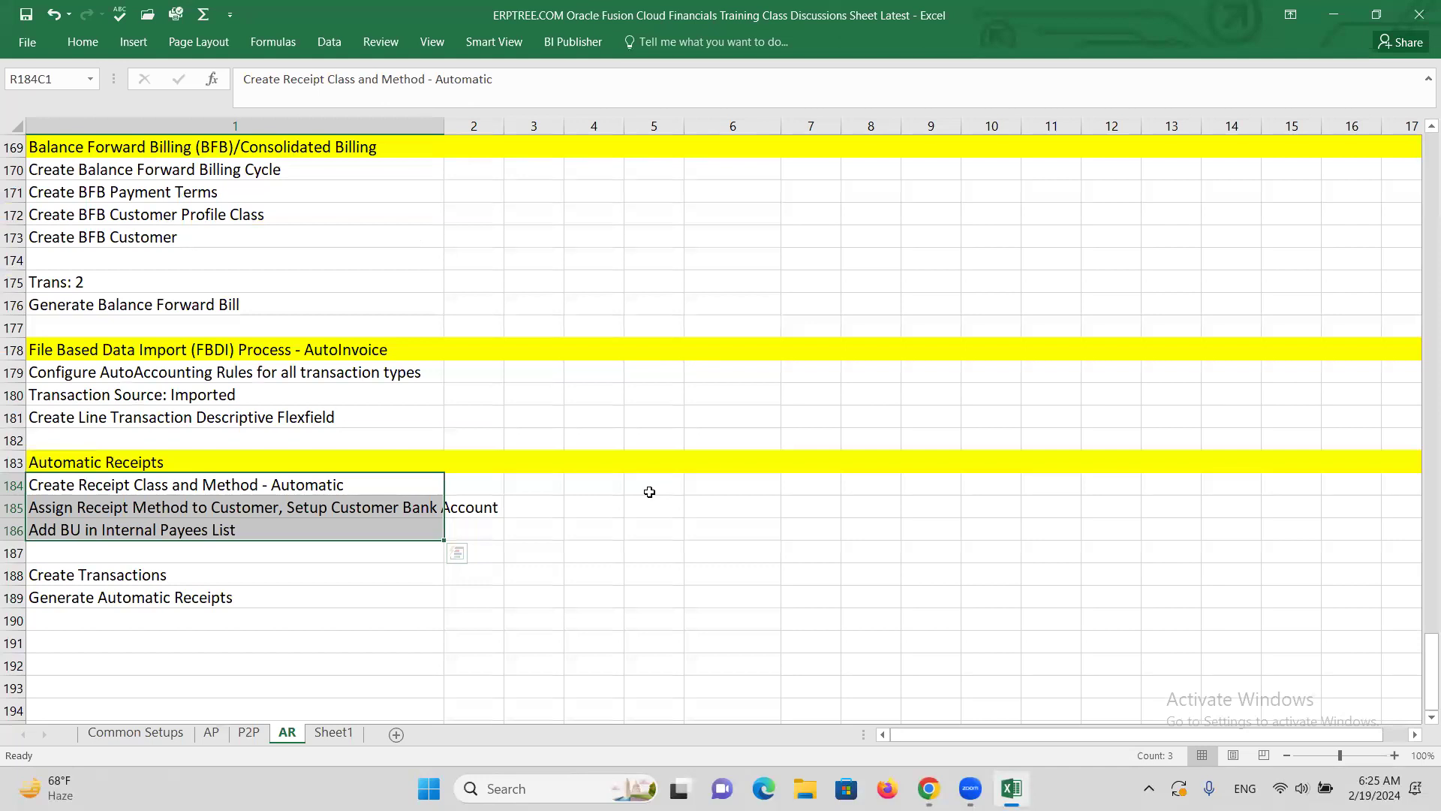
key(alt+Tab)
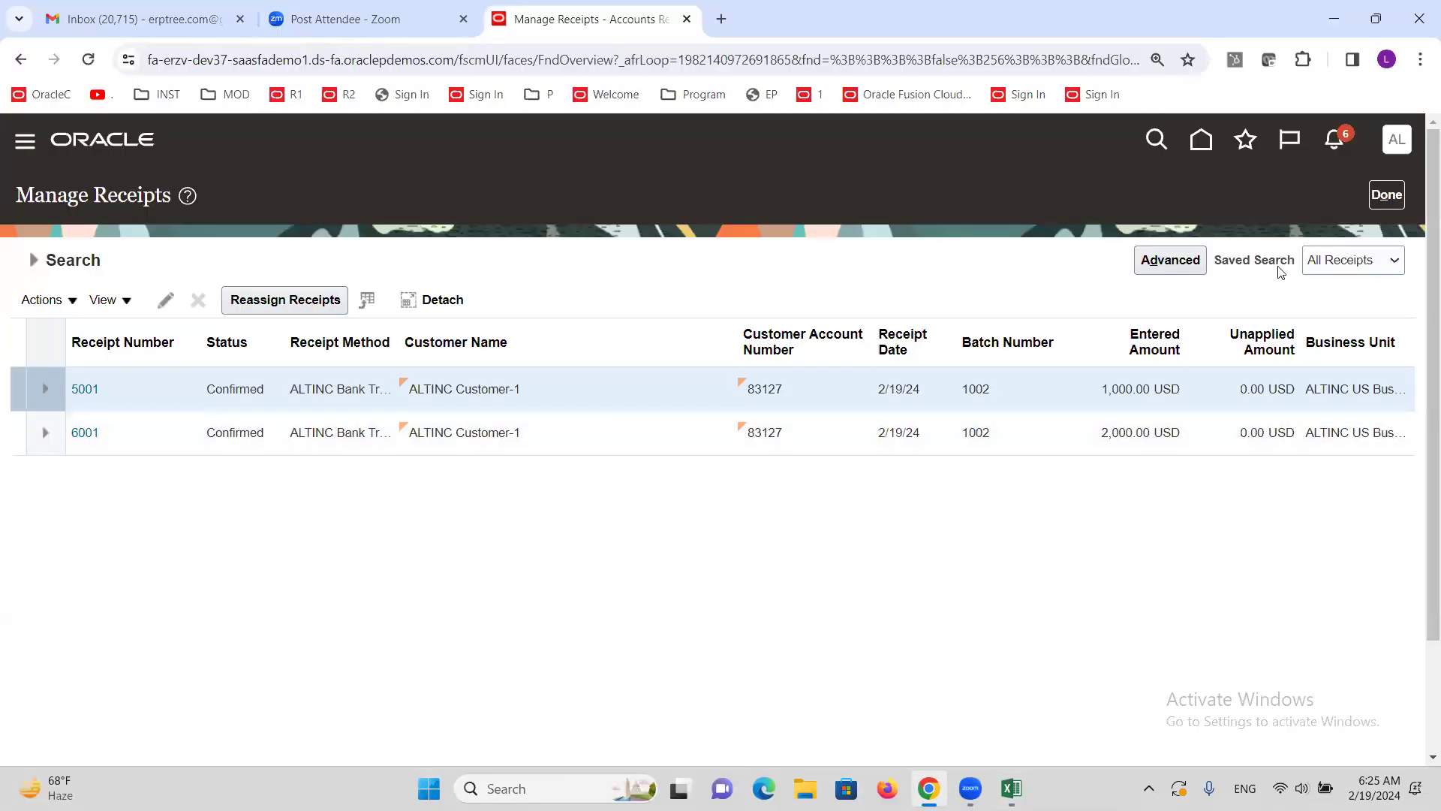
click(1386, 196)
click(1403, 343)
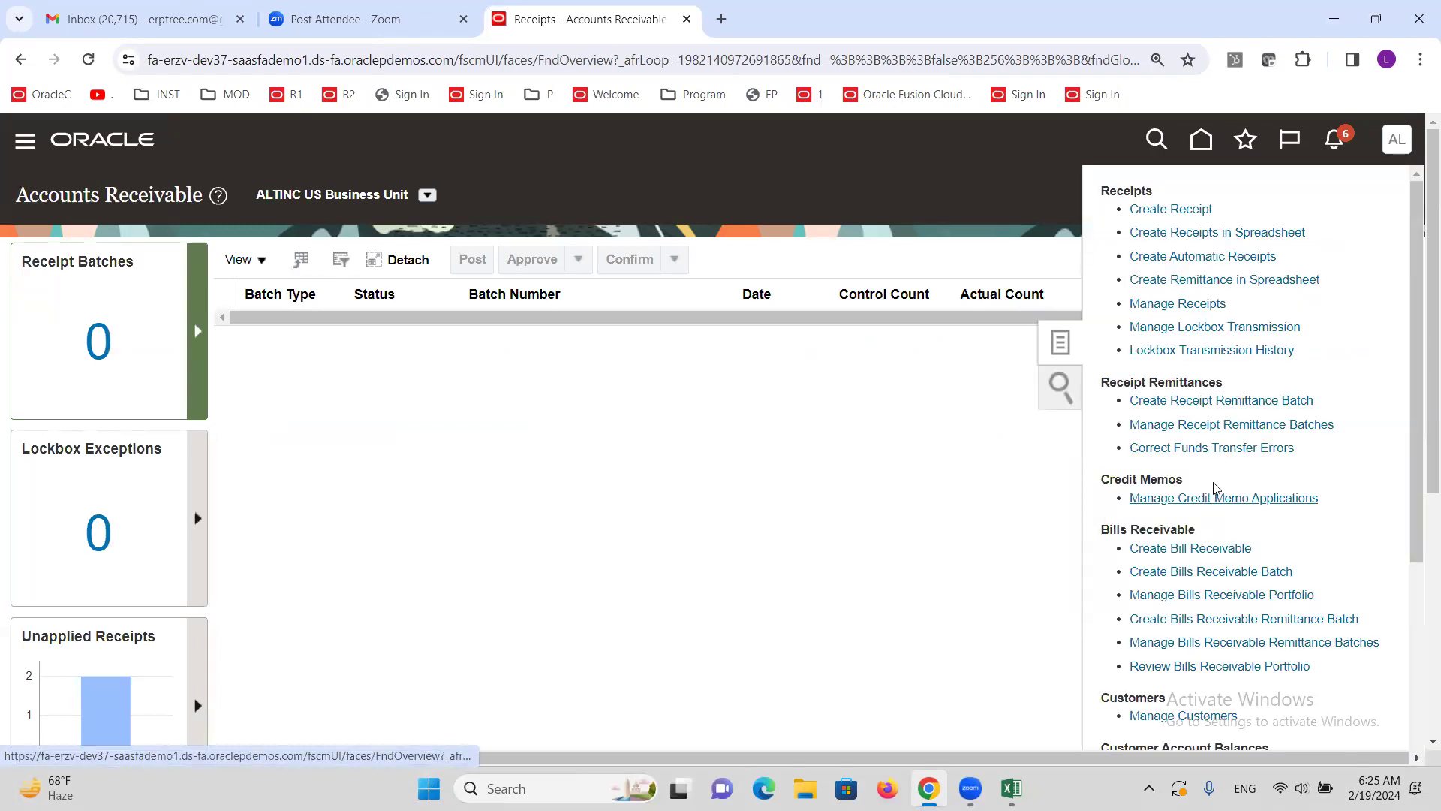
click(1172, 259)
scroll(511, 587, down, 2)
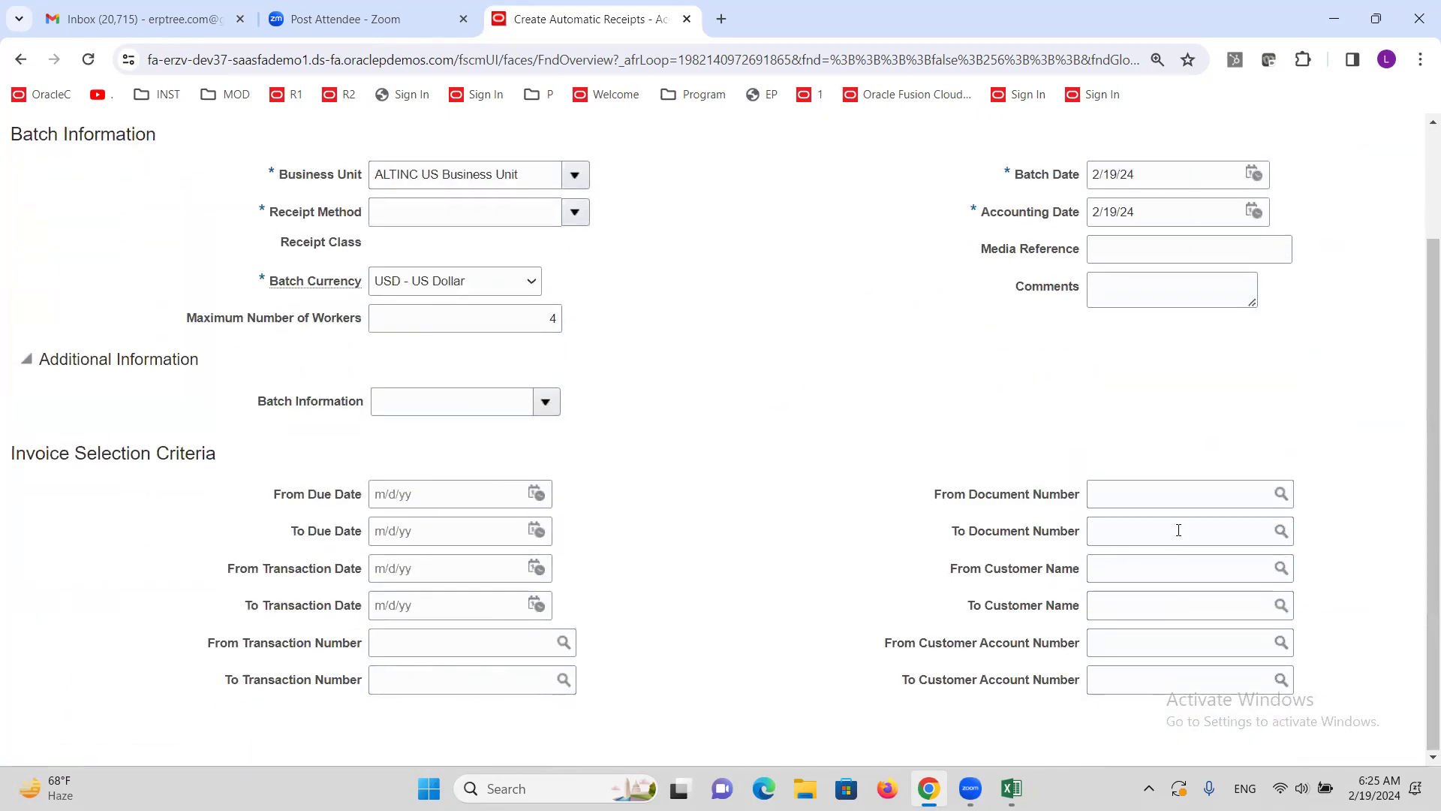
click(1142, 563)
text(ALTINC)
key(Tab)
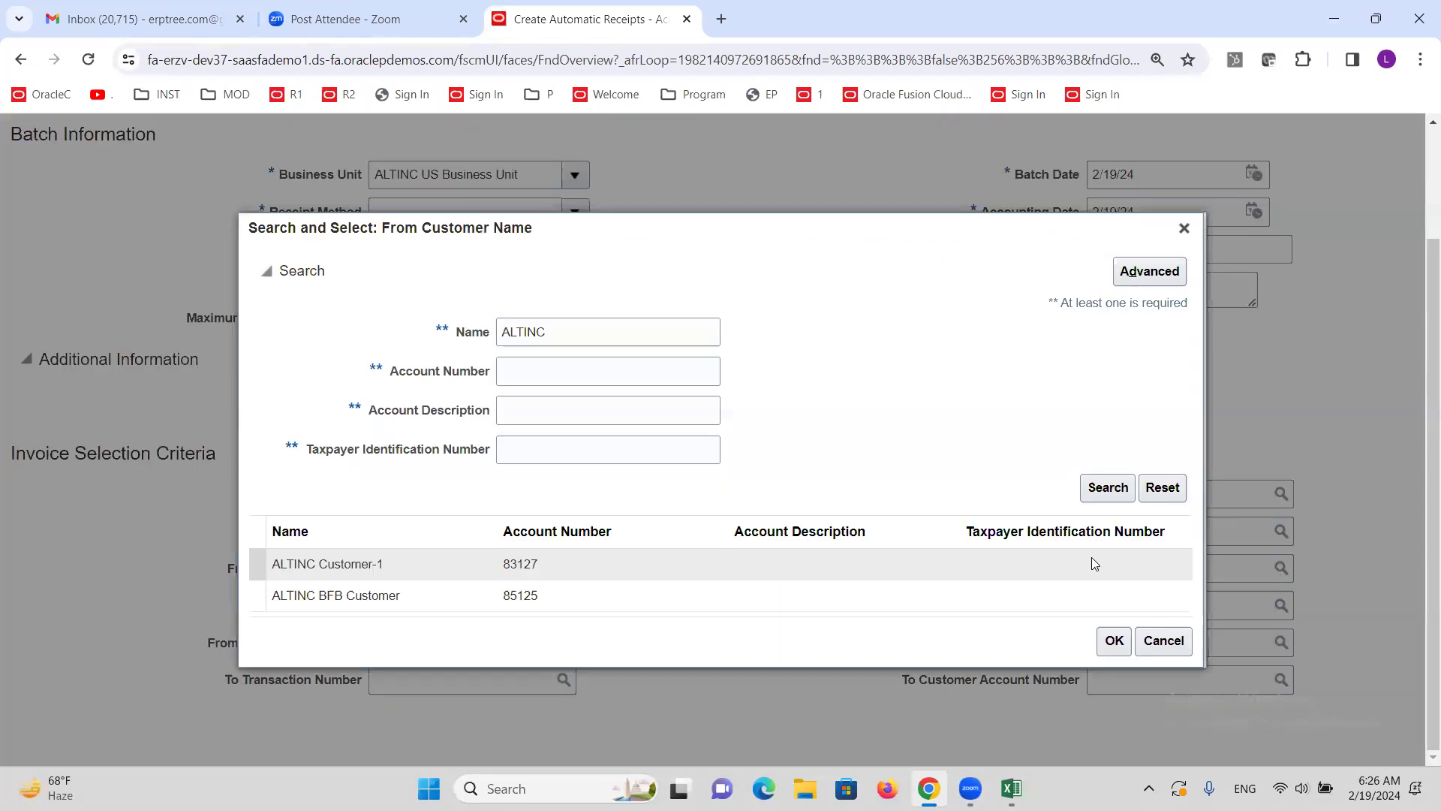
click(367, 562)
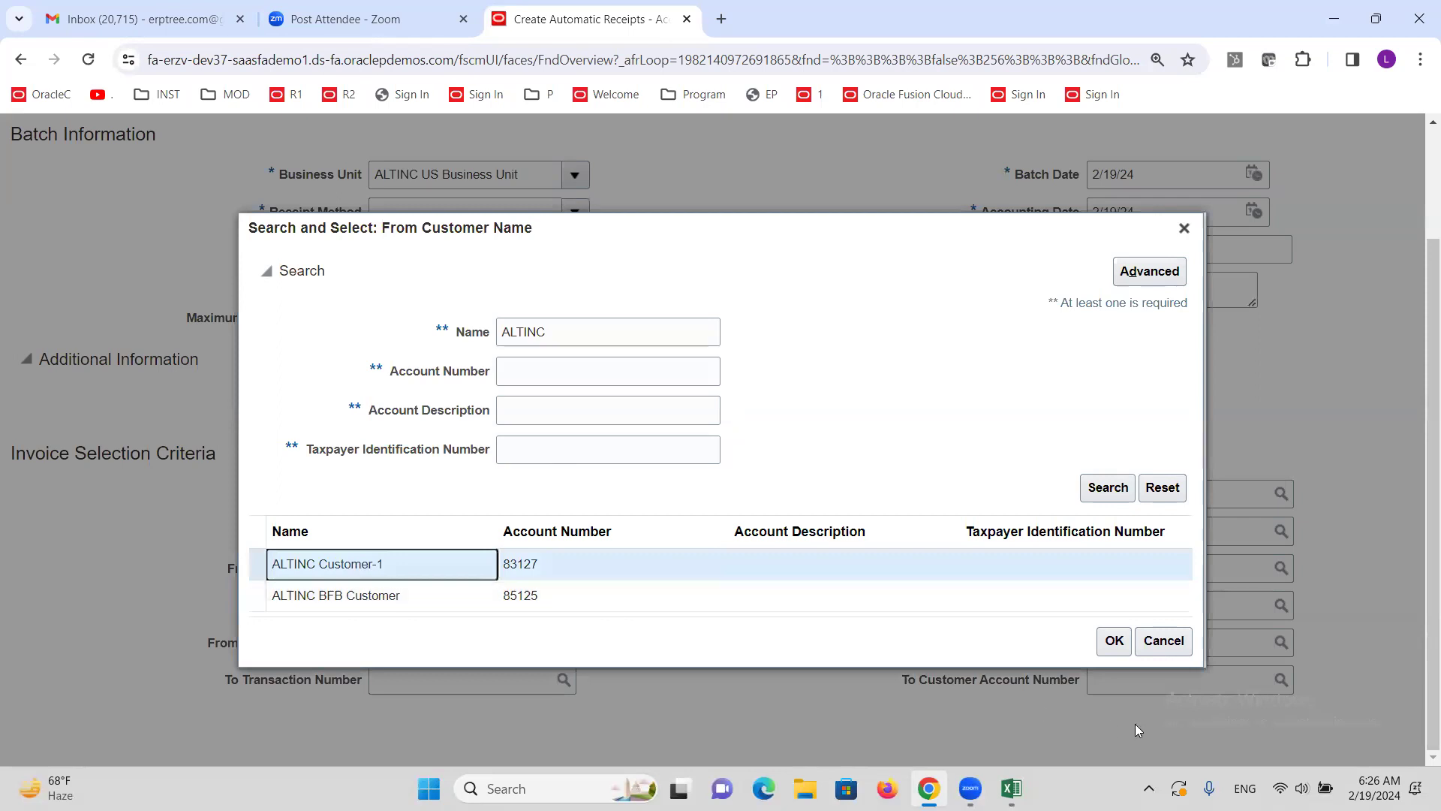
click(1105, 644)
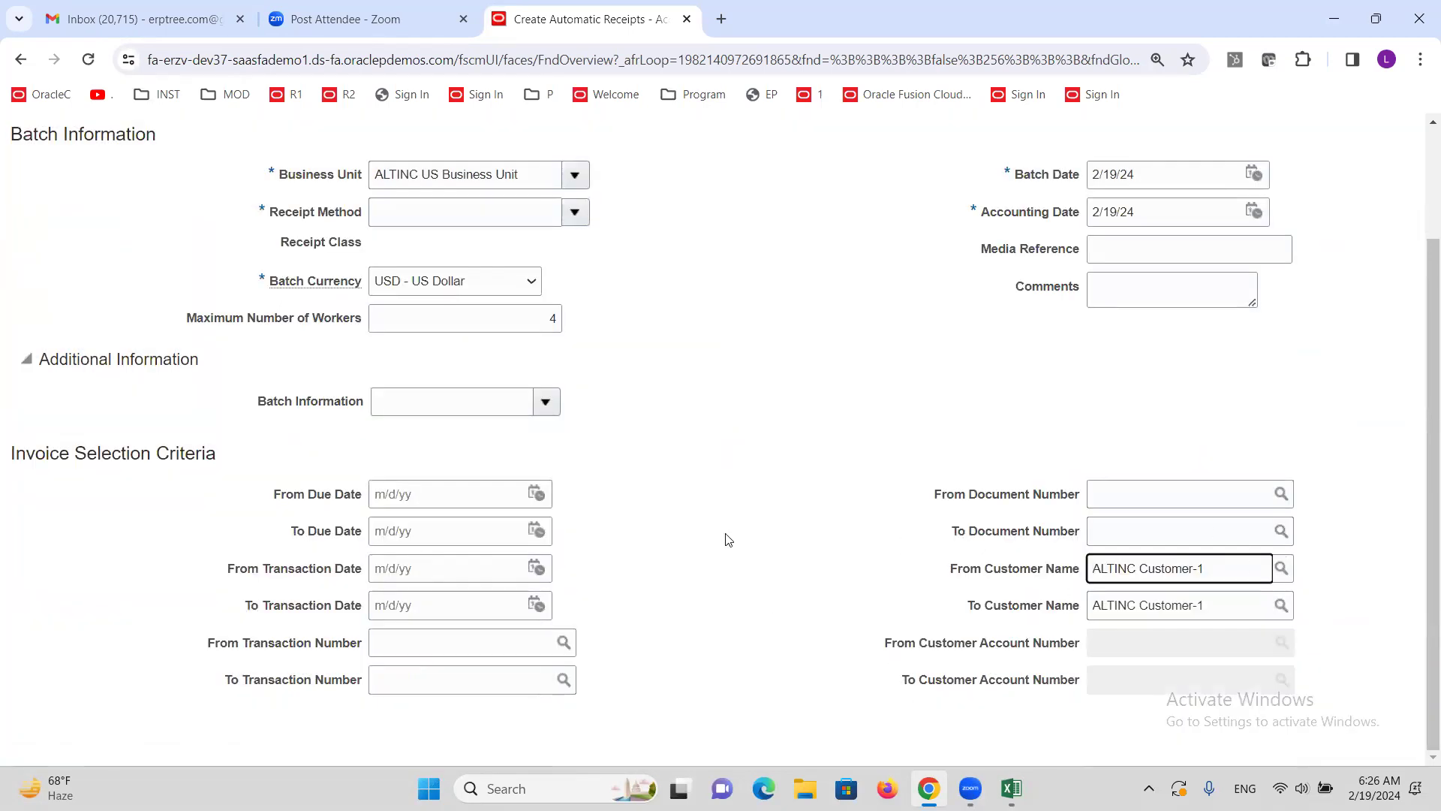
scroll(728, 533, up, 3)
click(1380, 194)
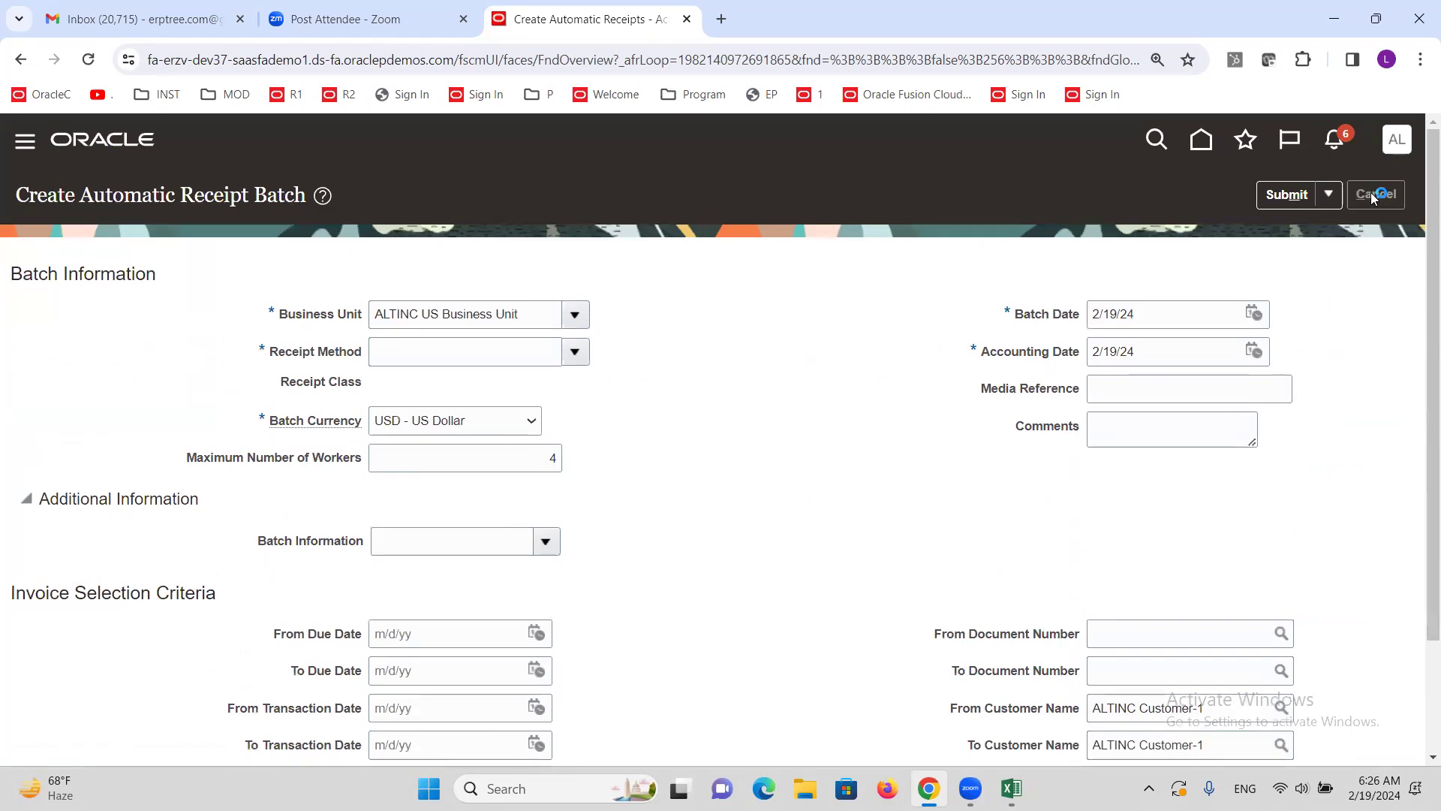
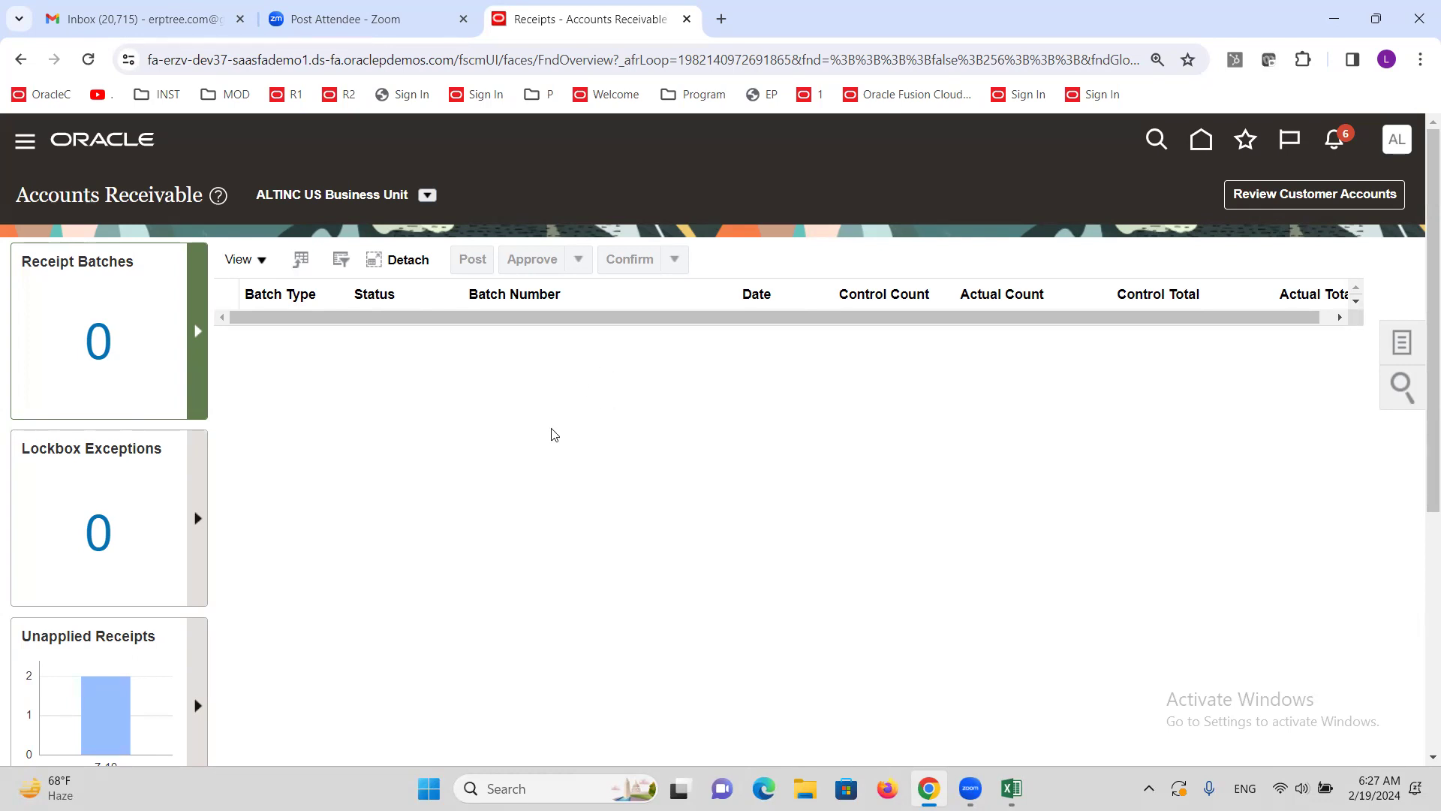
Step: Switch to the Excel AR sheet and mark Automatic Receipts Configuration & Process as Done in the topic list
click(1011, 788)
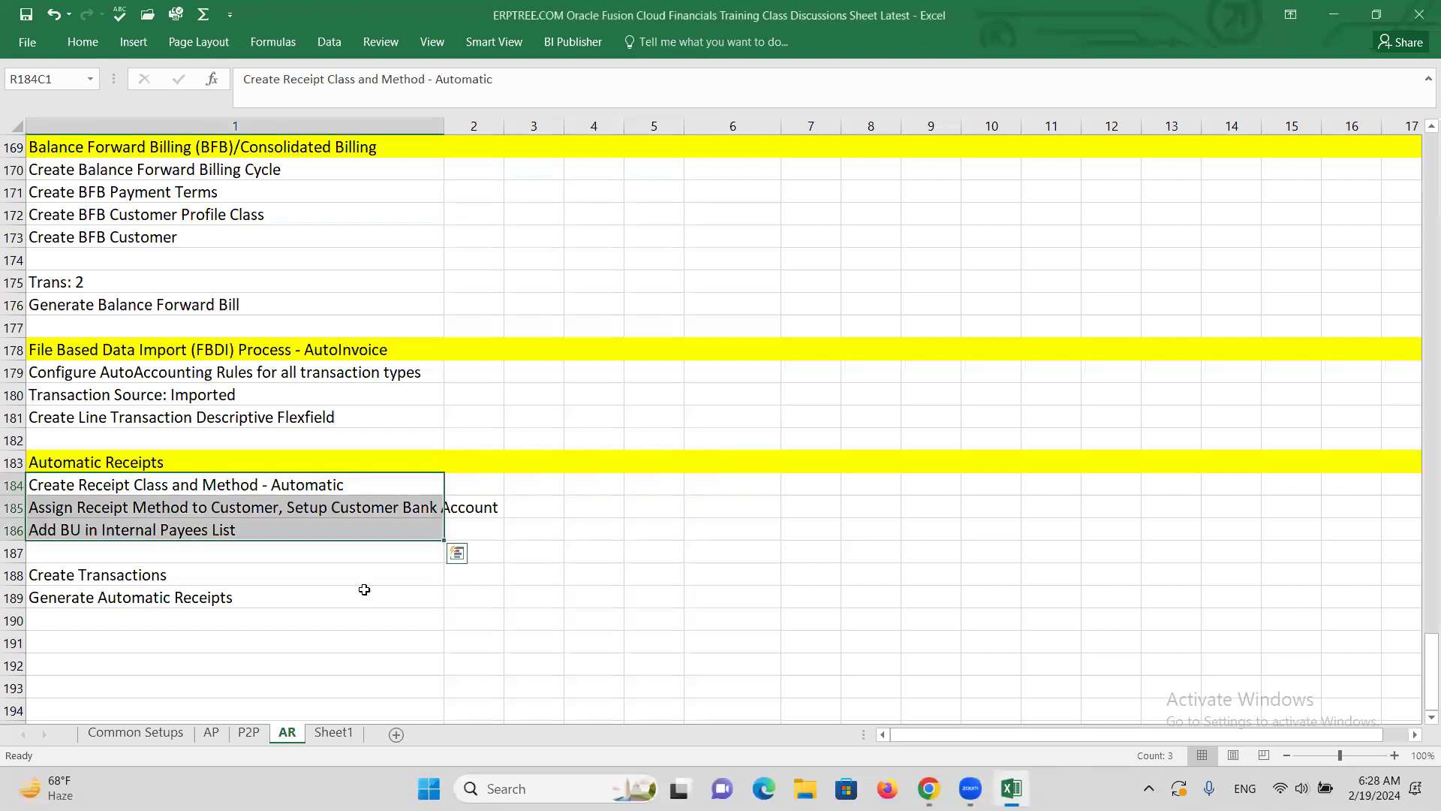
scroll(449, 523, up, 6)
scroll(450, 523, up, 20)
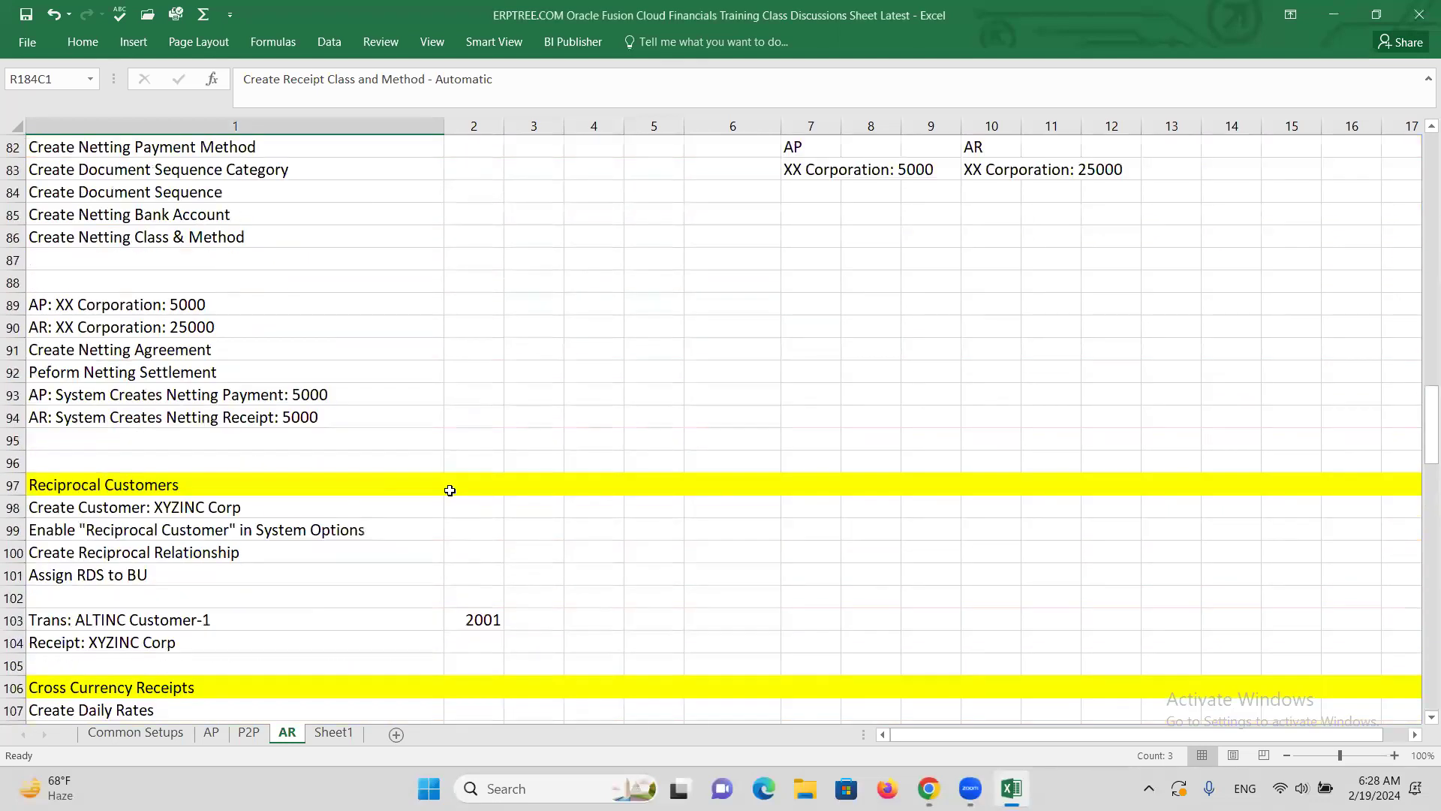
scroll(449, 488, up, 7)
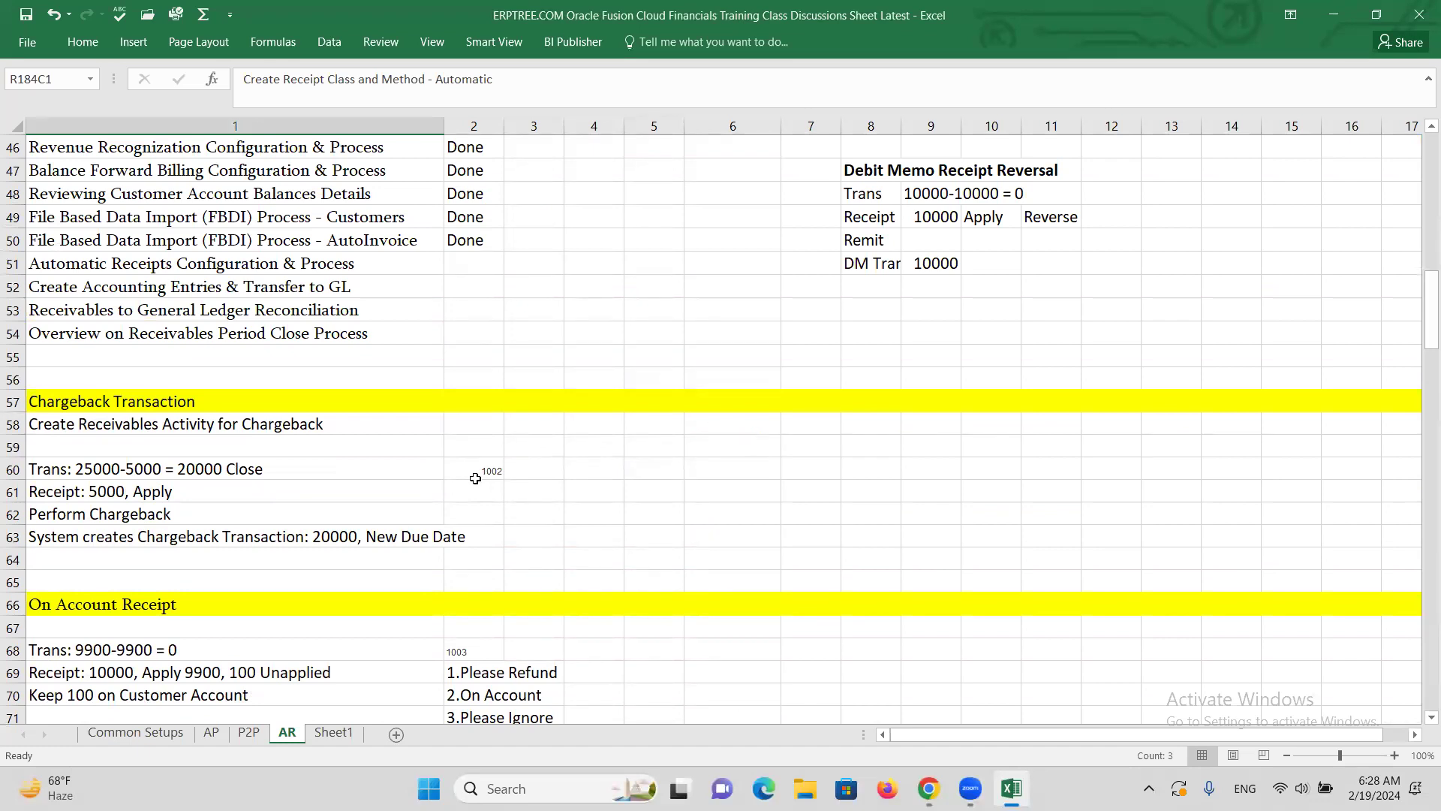
click(313, 321)
click(292, 269)
key(Tab)
text(Done)
key(Tab)
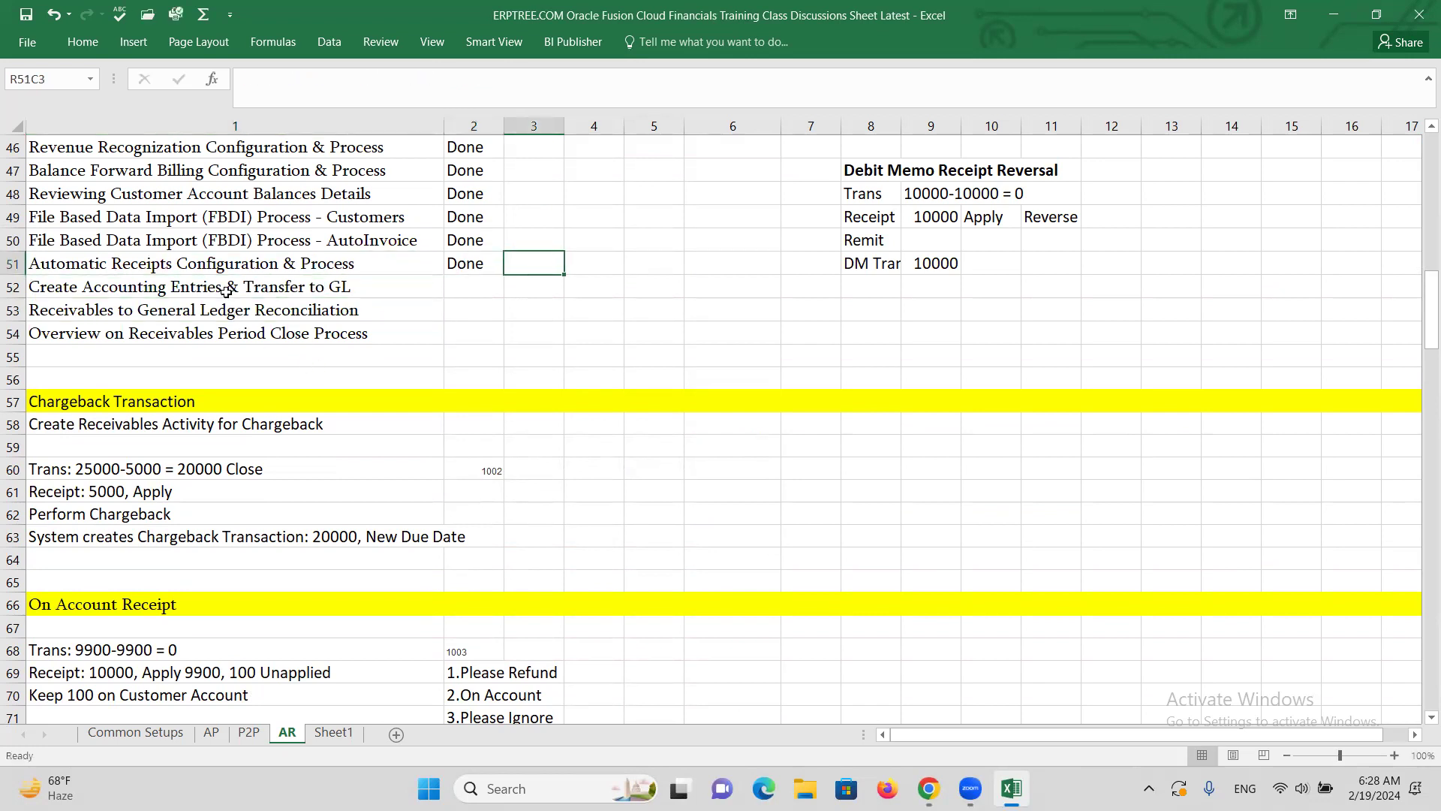
click(226, 292)
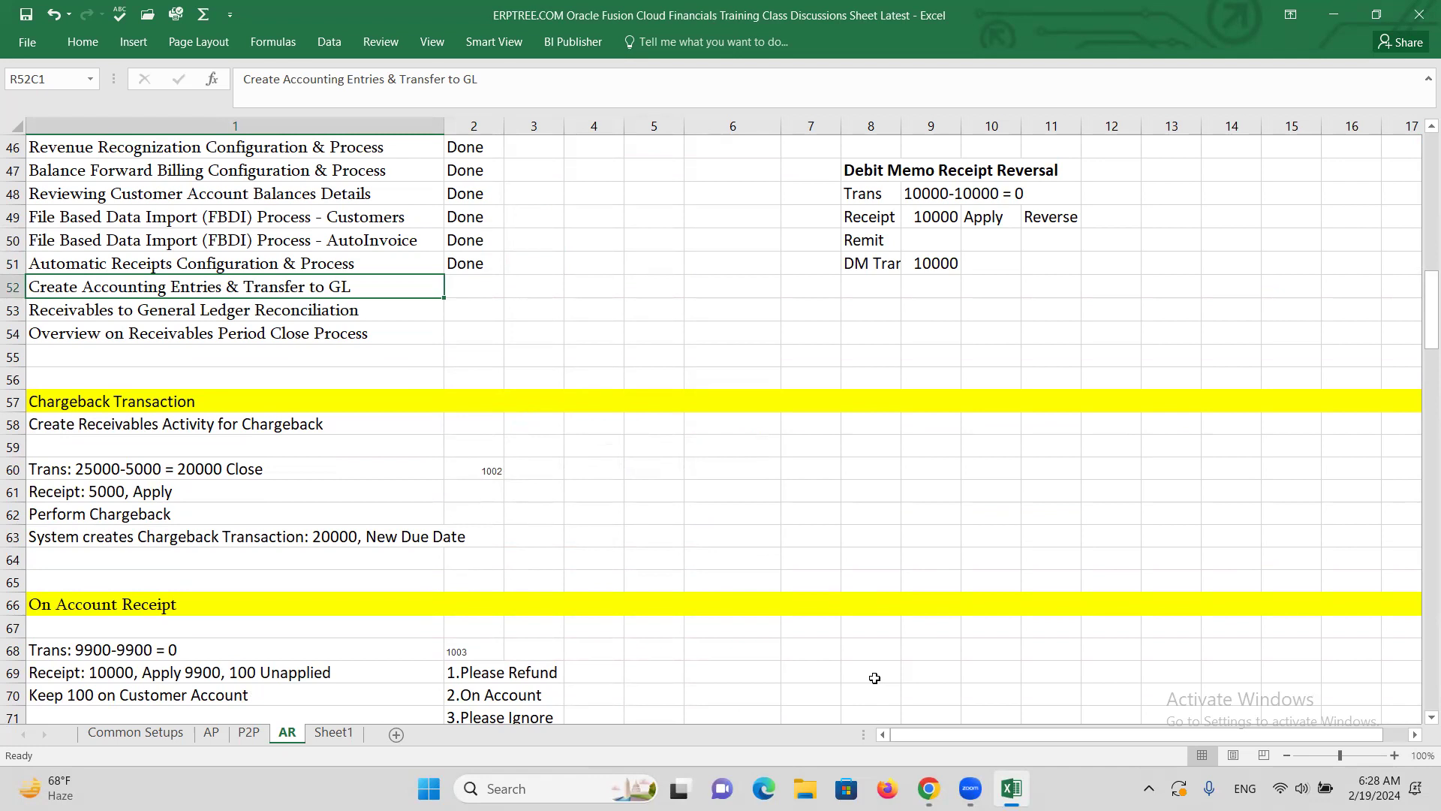
Step: Switch back to Oracle Fusion in Chrome and open the Create Accounting task from Accounts Receivable
click(930, 788)
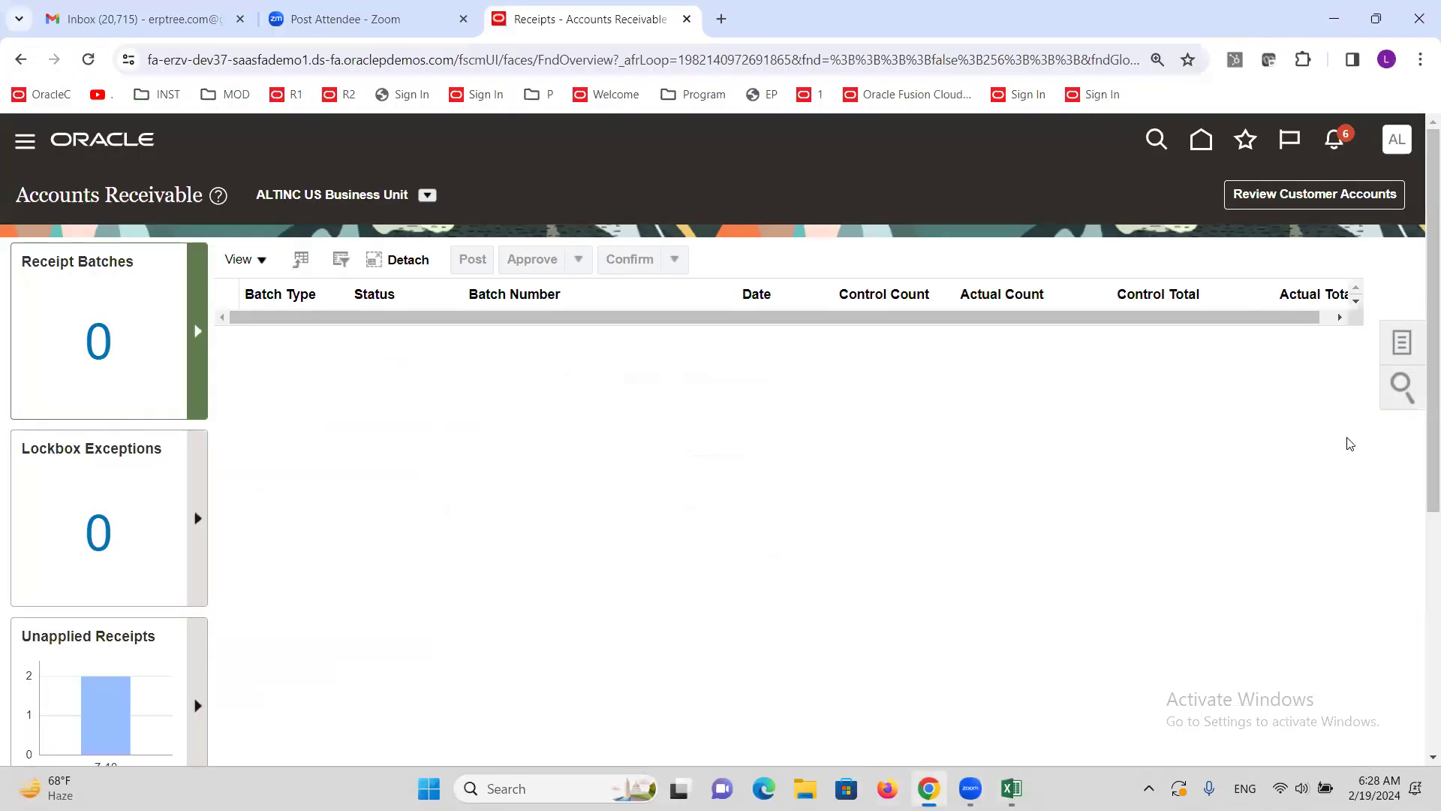
click(1401, 343)
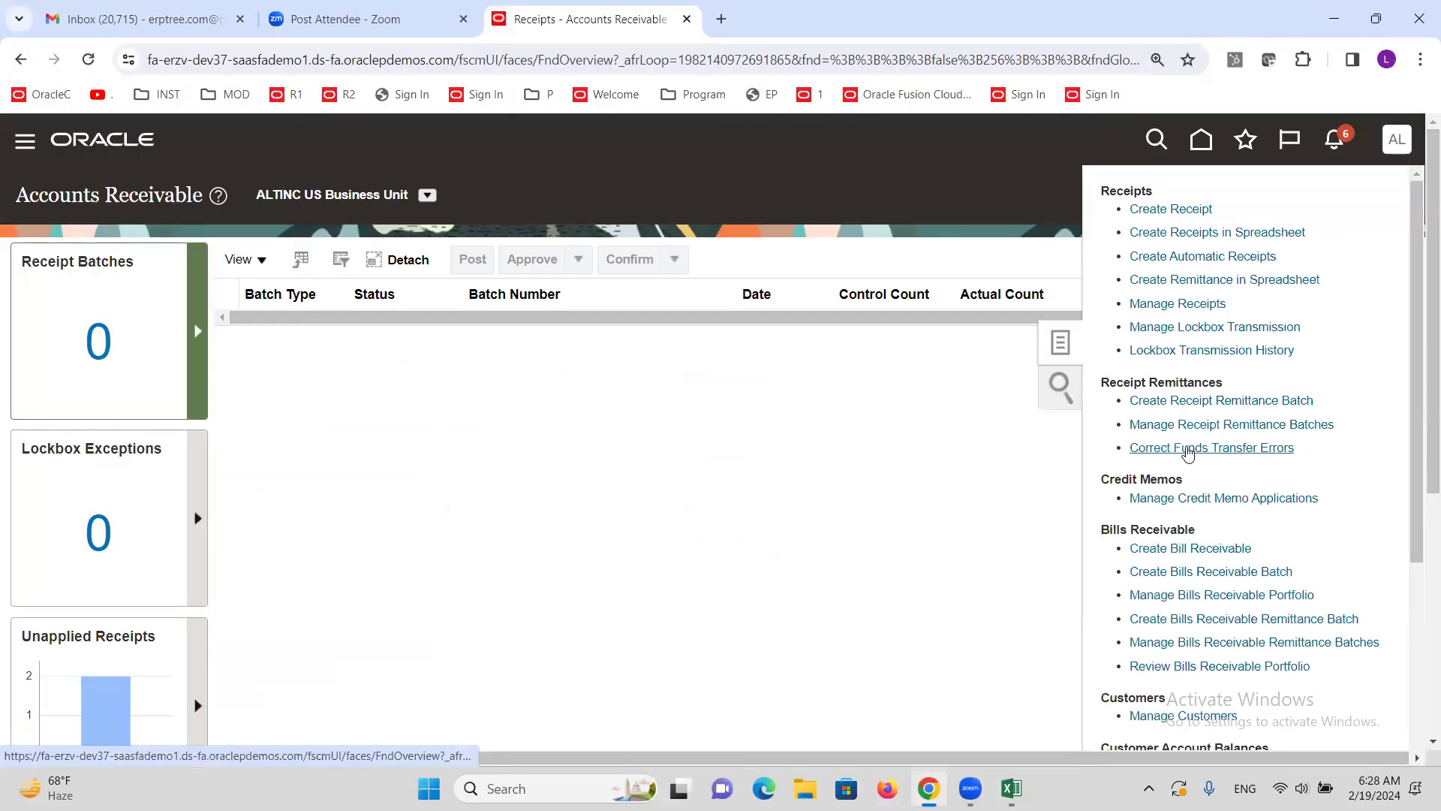
scroll(1189, 450, down, 4)
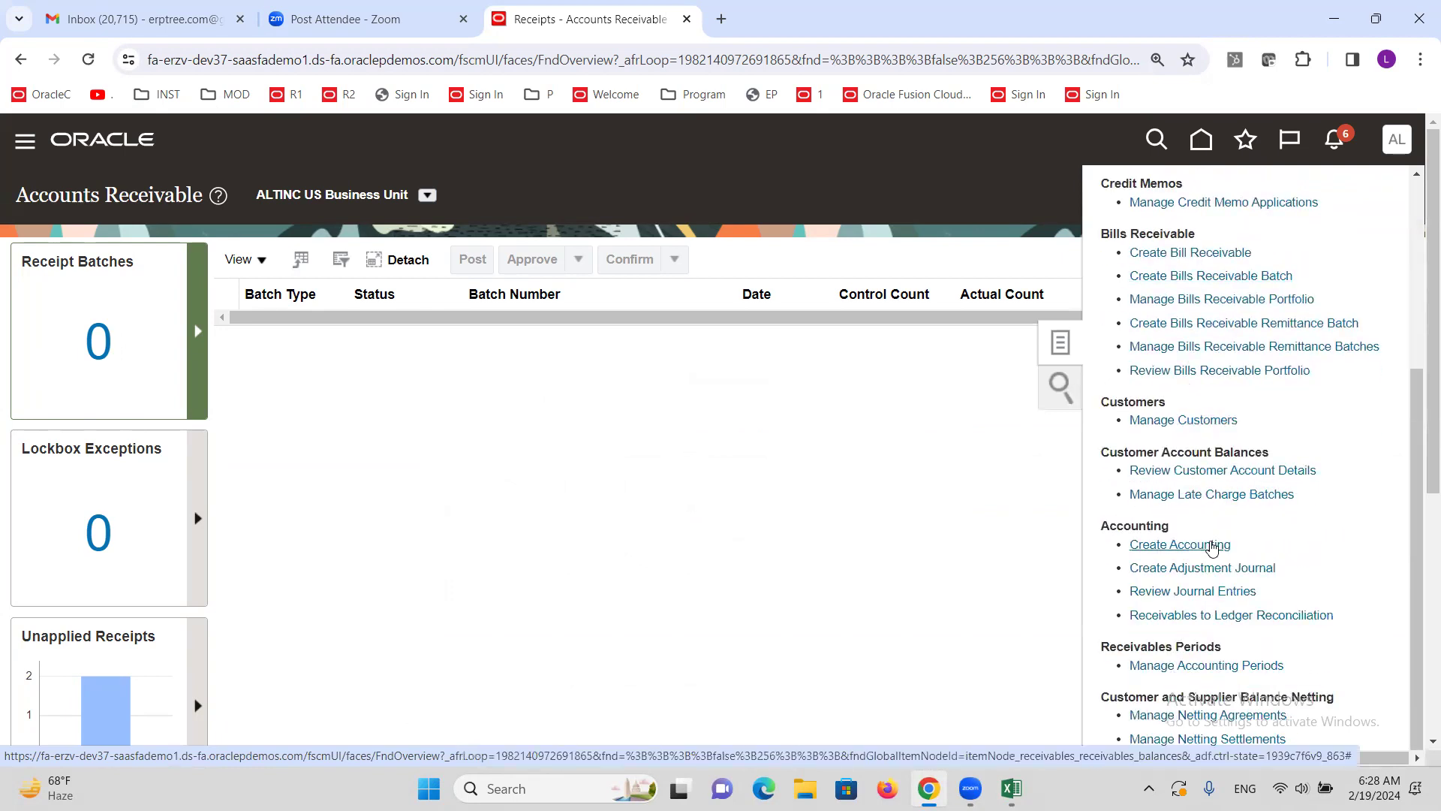
click(518, 545)
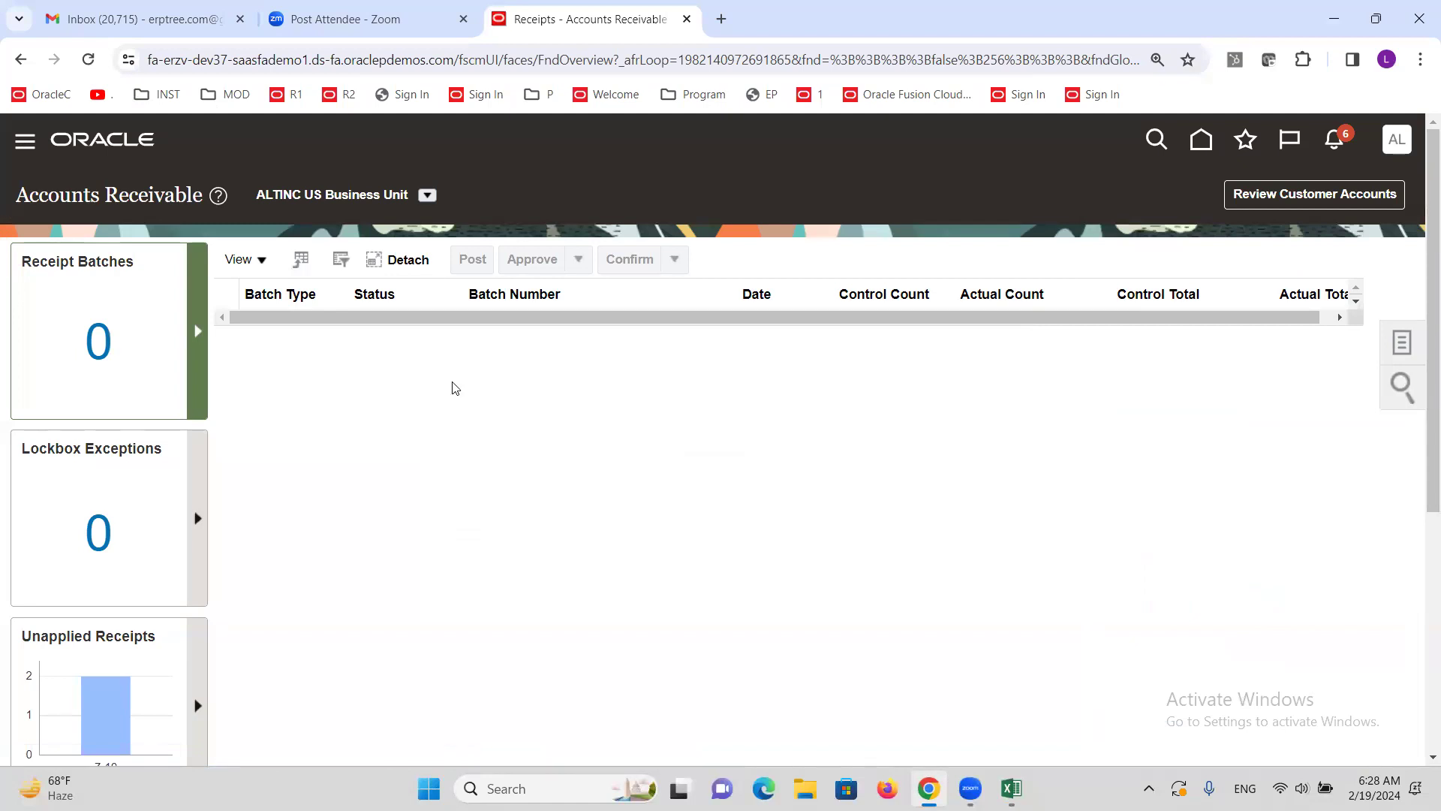
click(1402, 342)
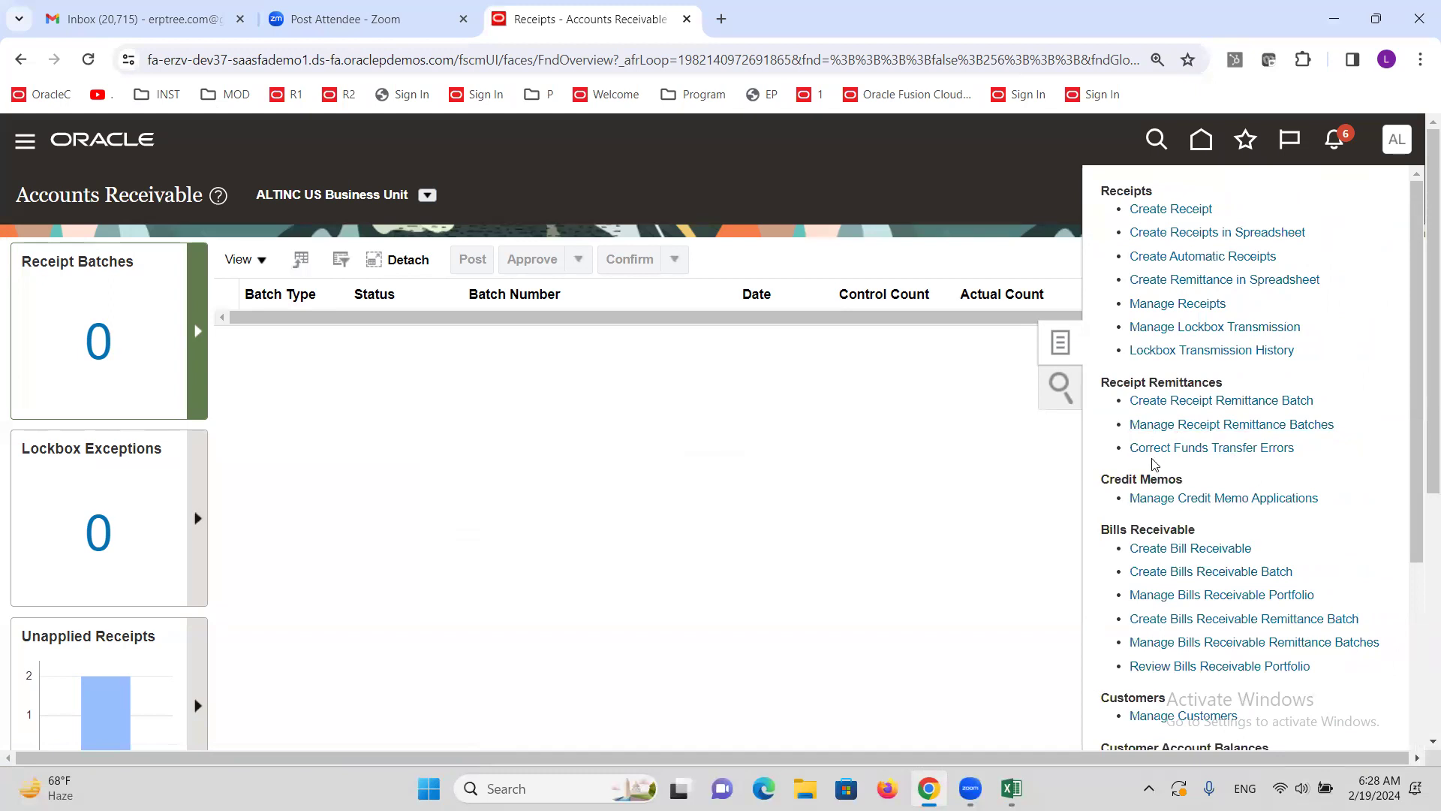
scroll(1171, 541, down, 4)
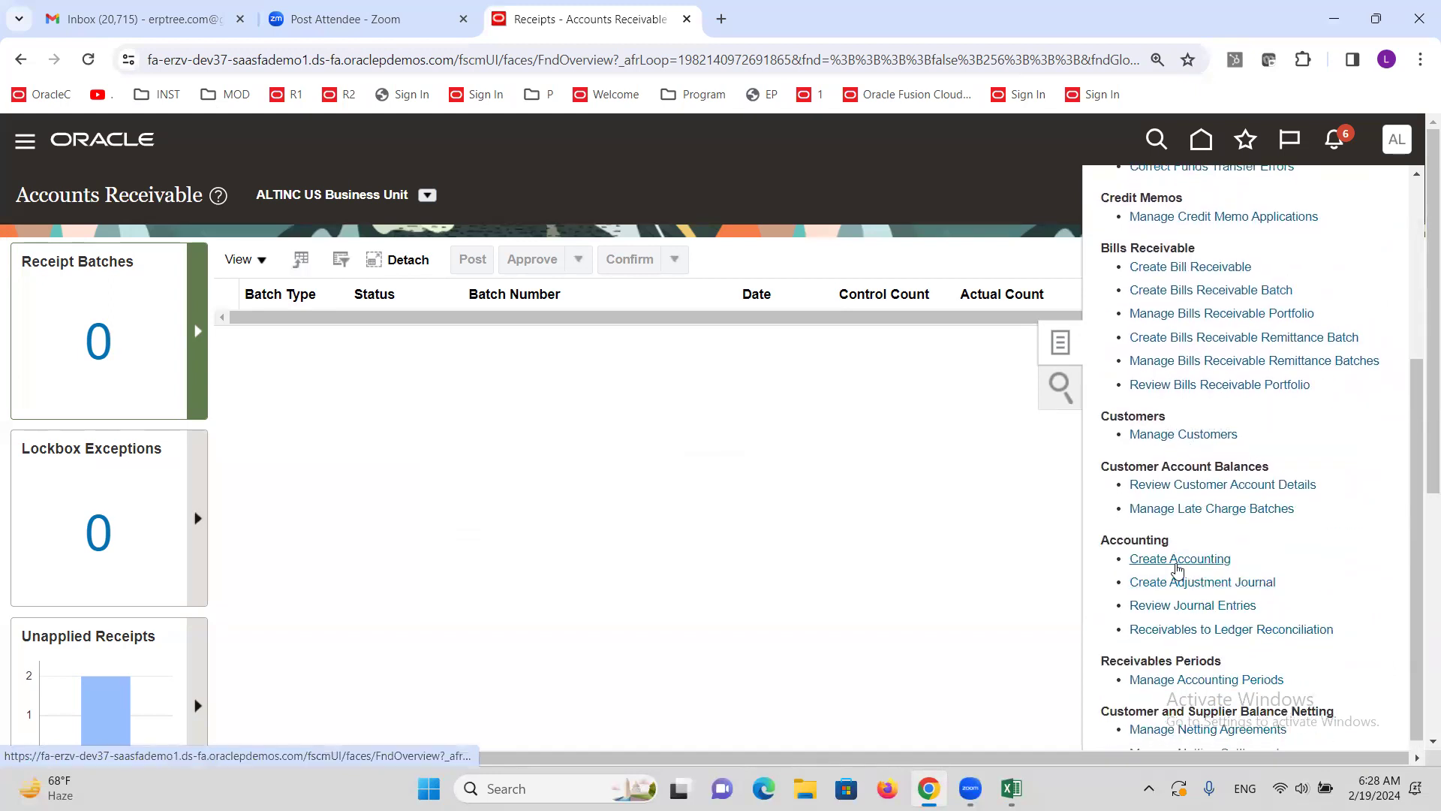
click(1209, 559)
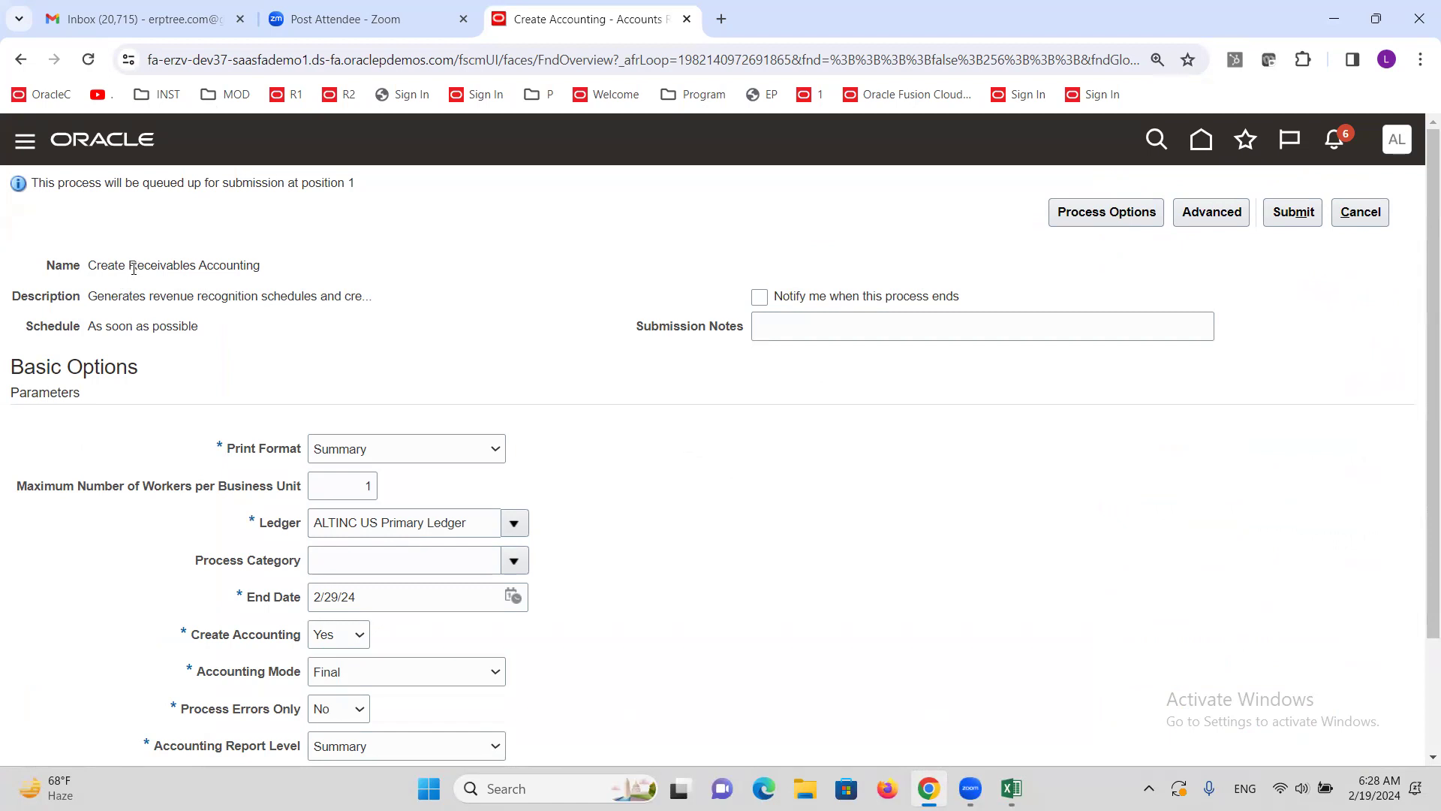
Step: Submit the Create Receivables Accounting process for ALTINC US Primary Ledger with the preset parameters, including Final accounting mode
drag(129, 268, 272, 278)
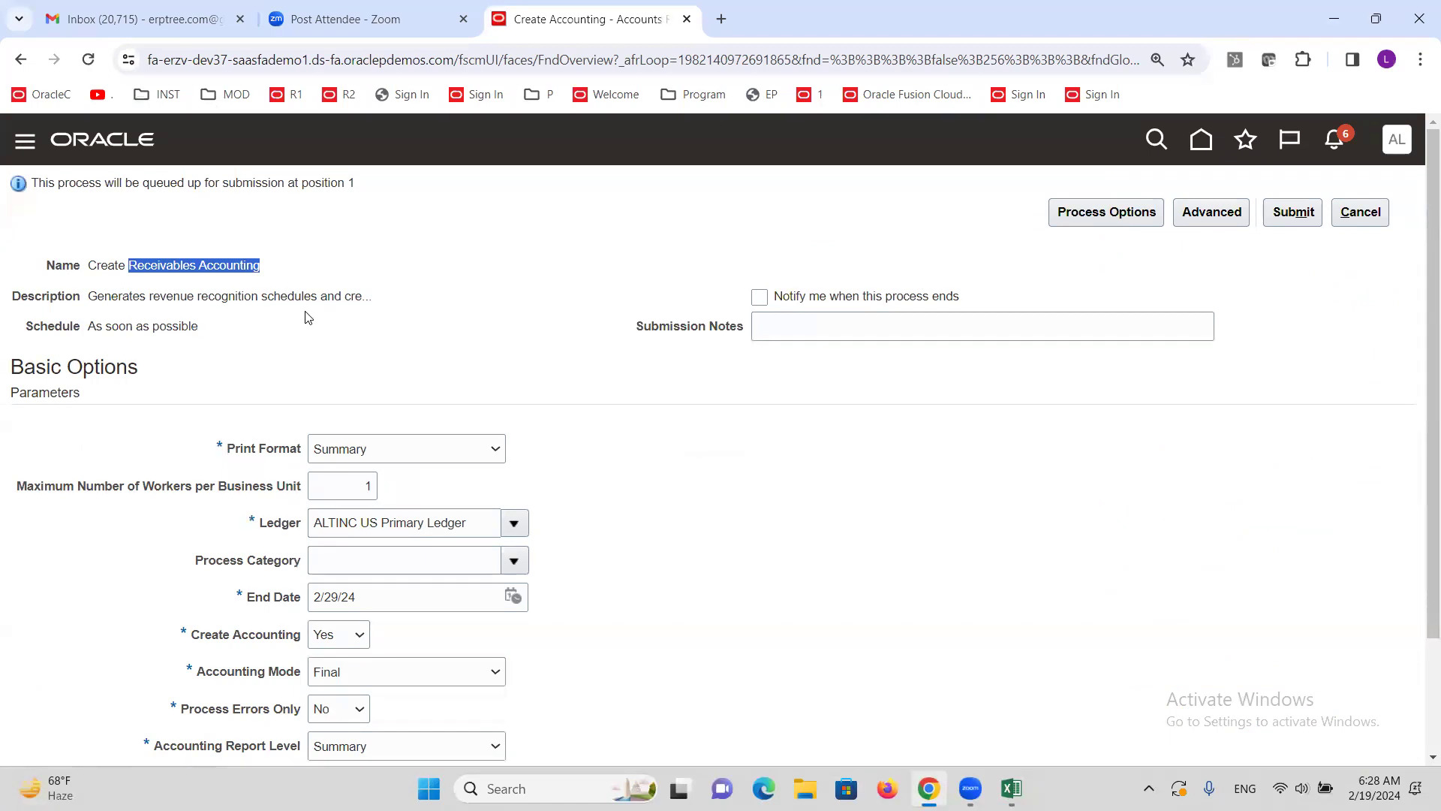
scroll(373, 314, down, 2)
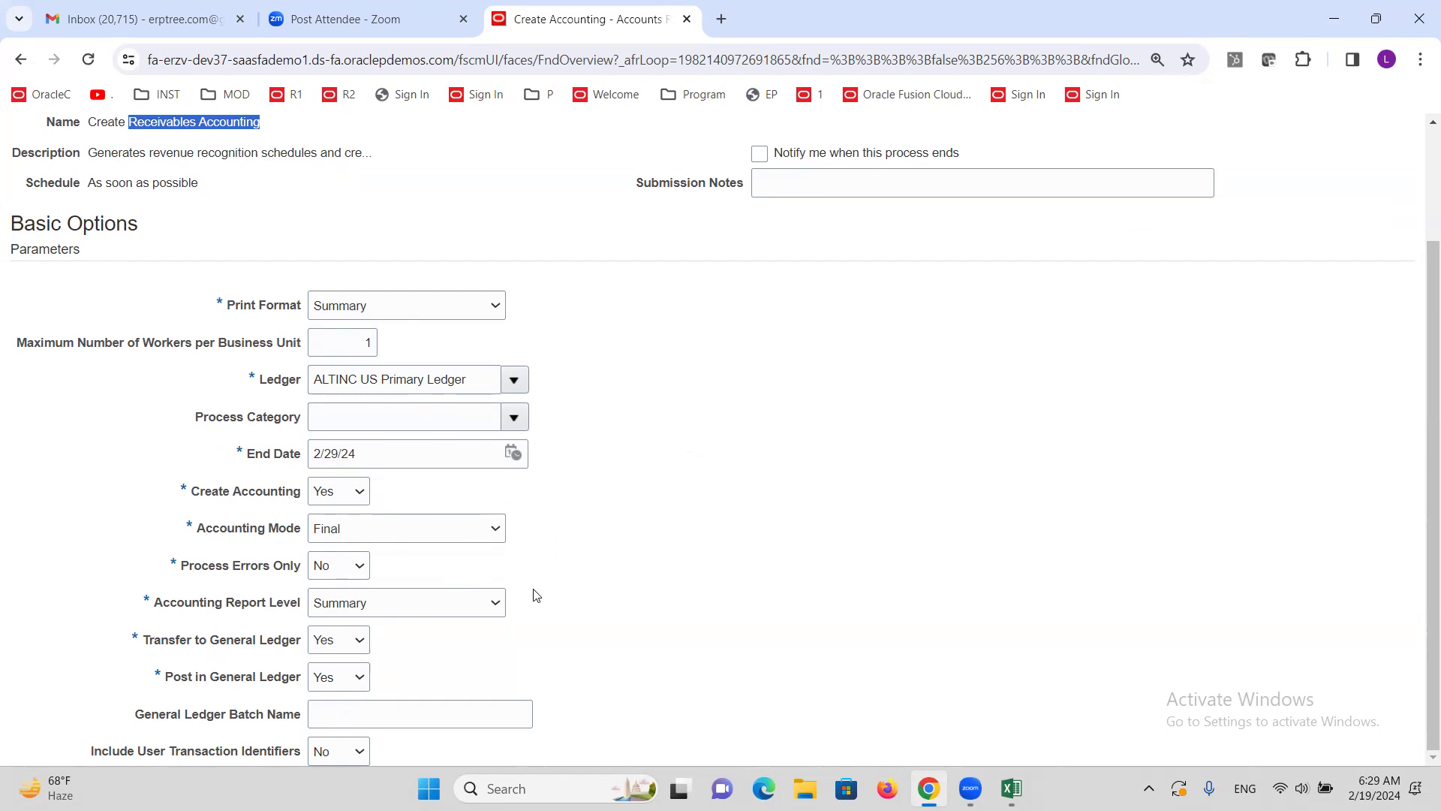
scroll(661, 544, up, 2)
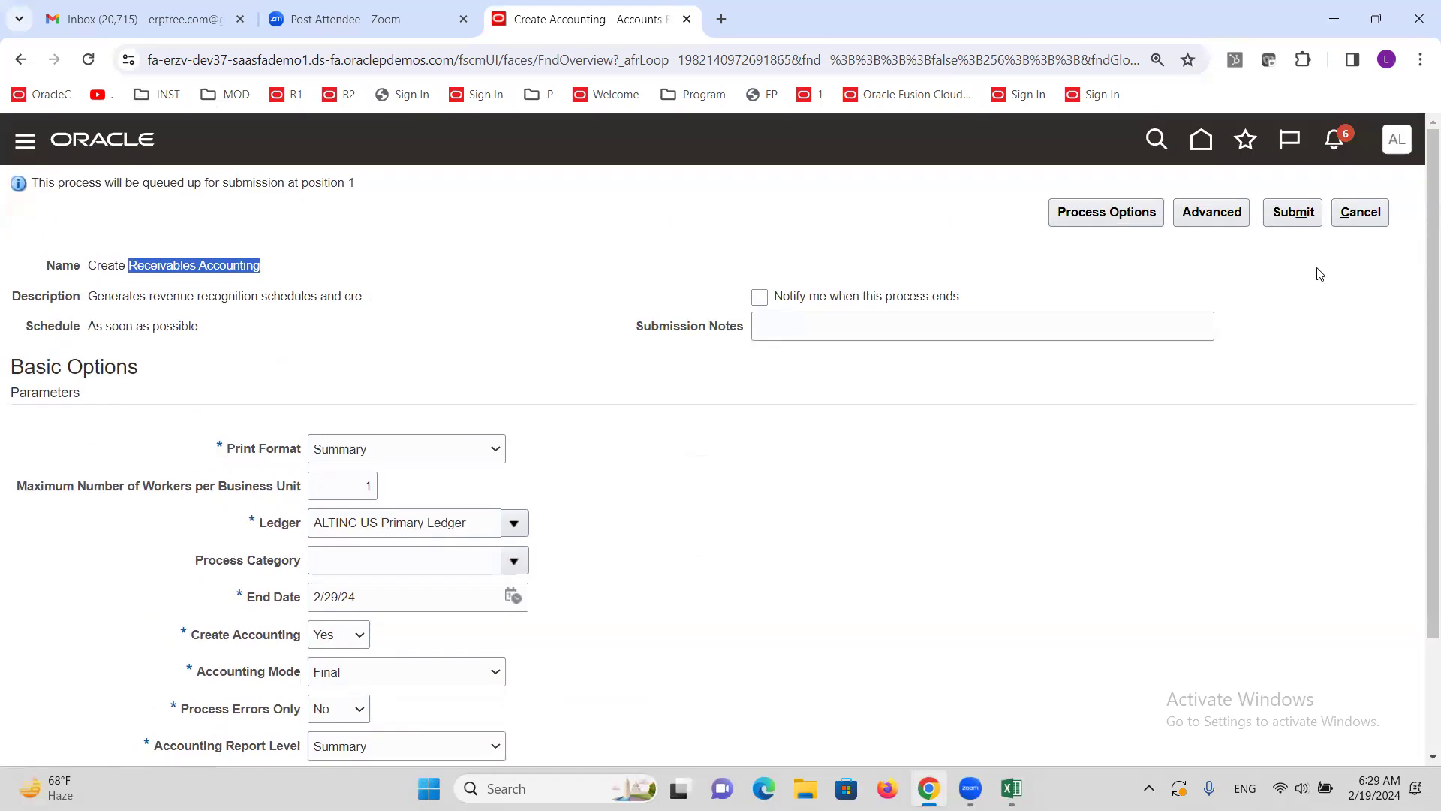
click(1299, 216)
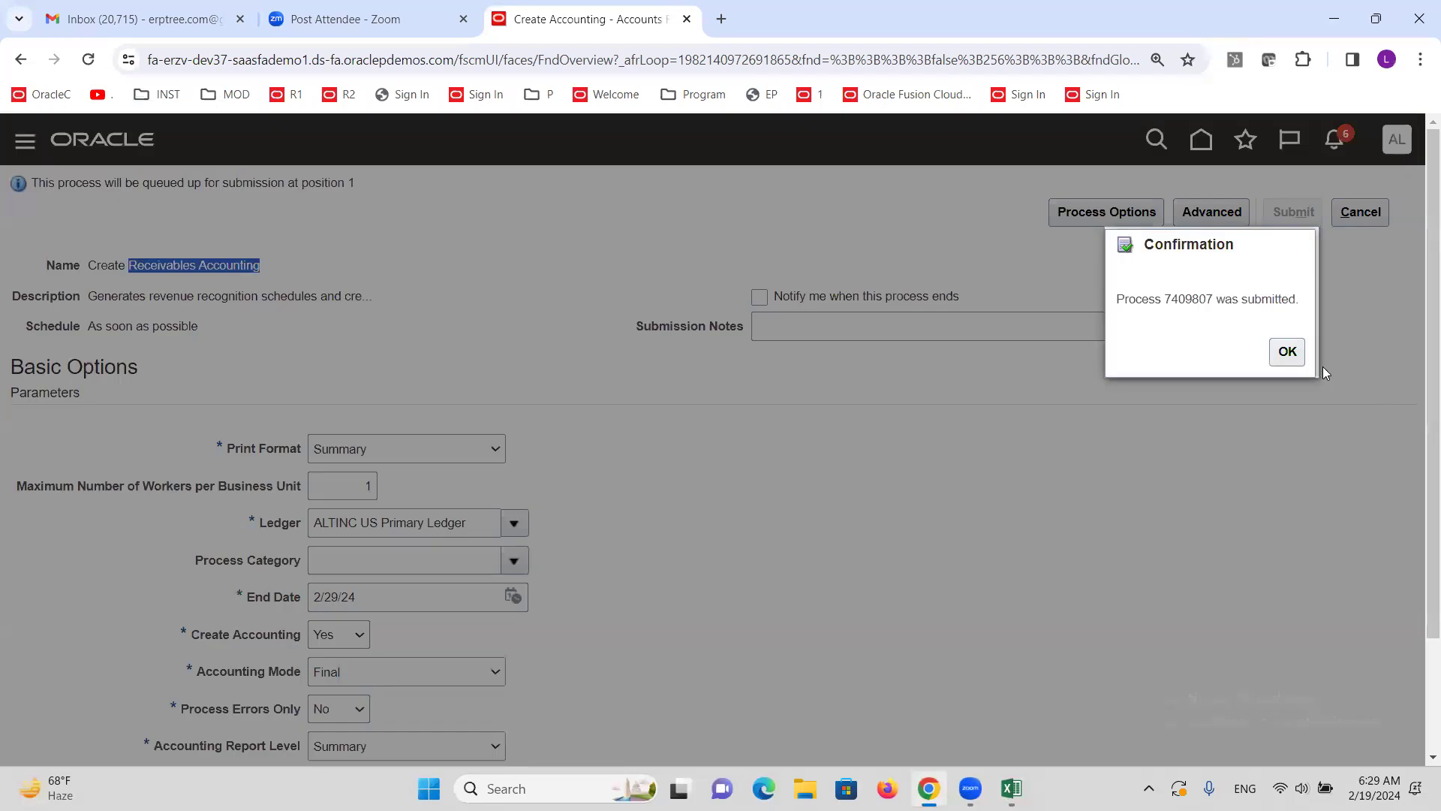
click(1284, 350)
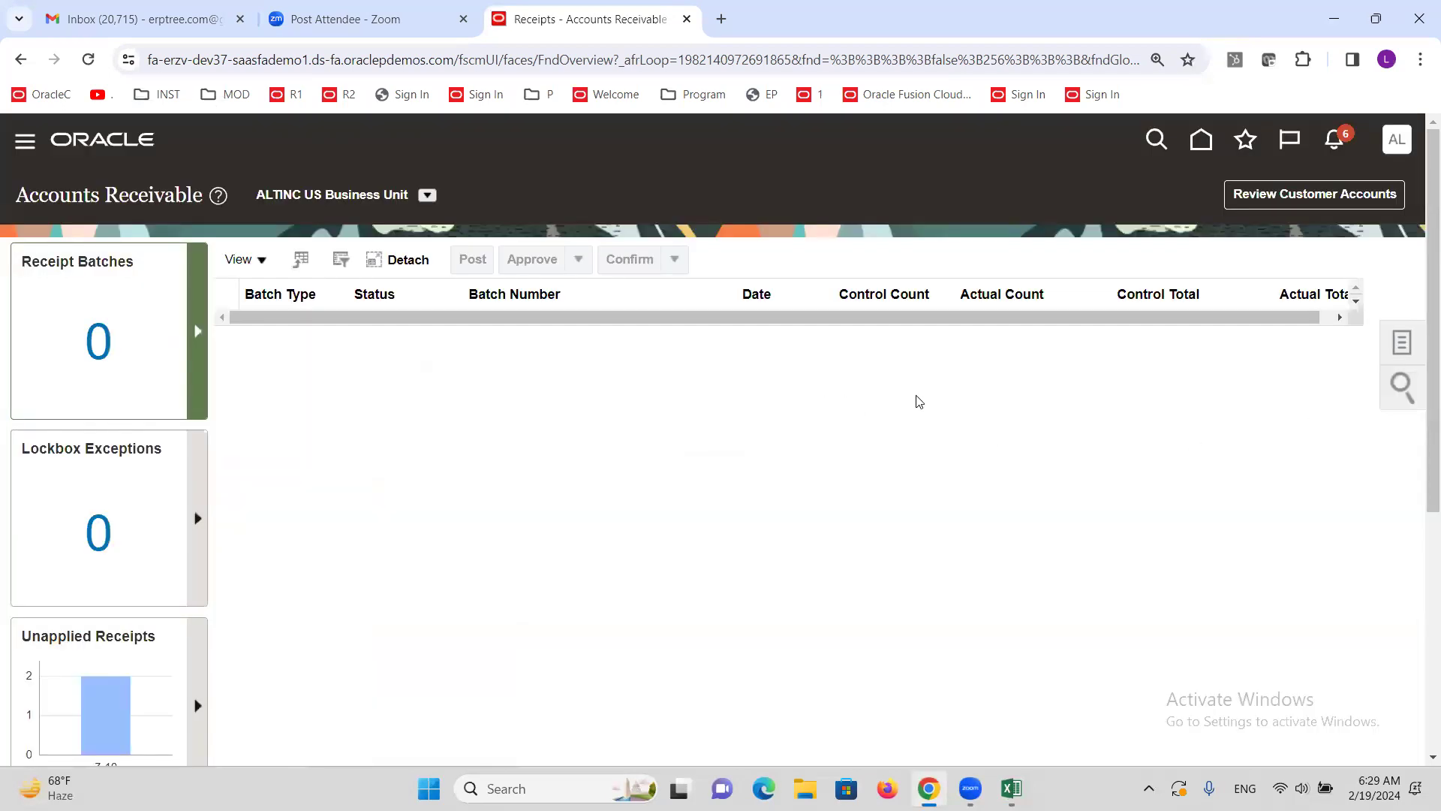
Step: Open Scheduled Processes from the application navigation to monitor the submitted accounting process
click(20, 145)
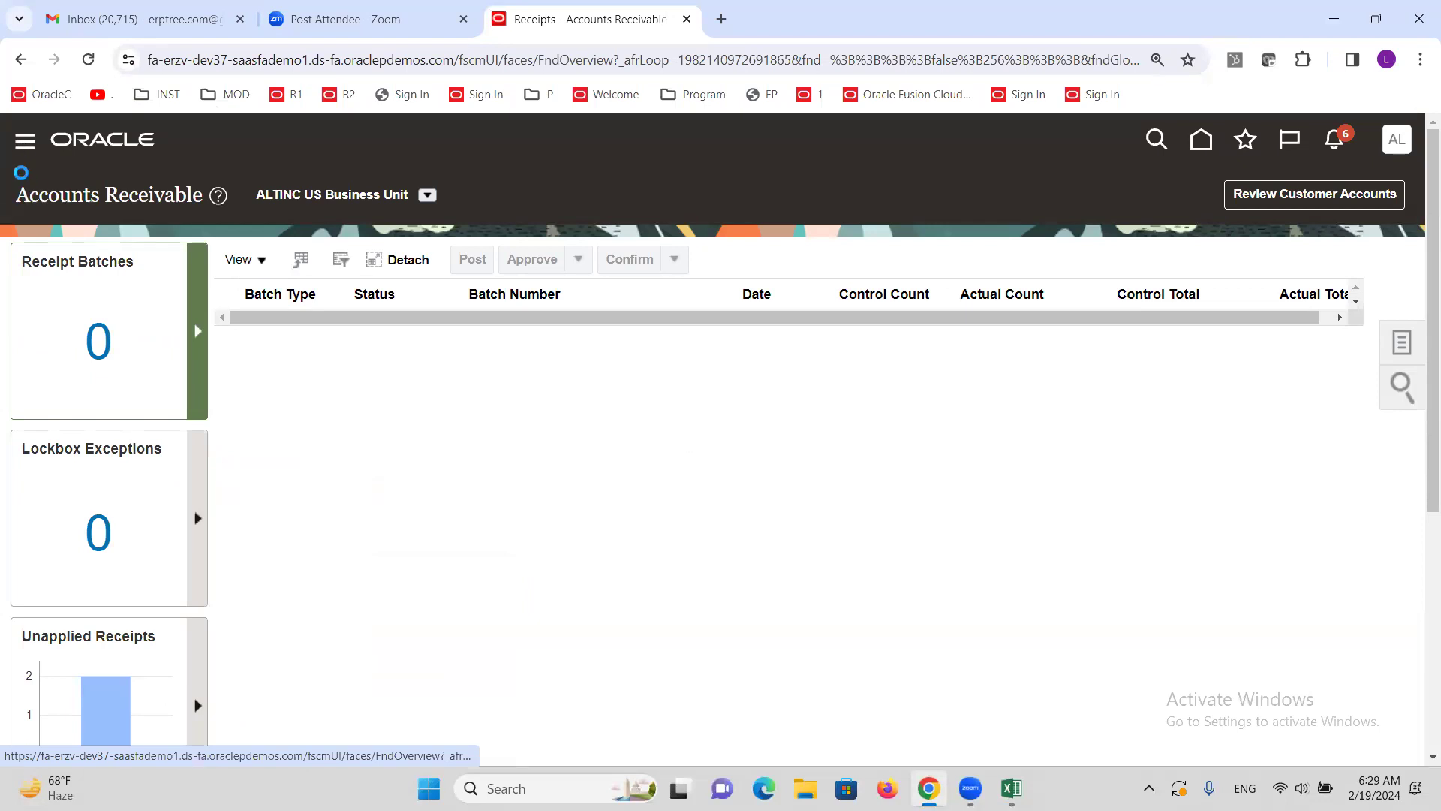
scroll(353, 465, down, 10)
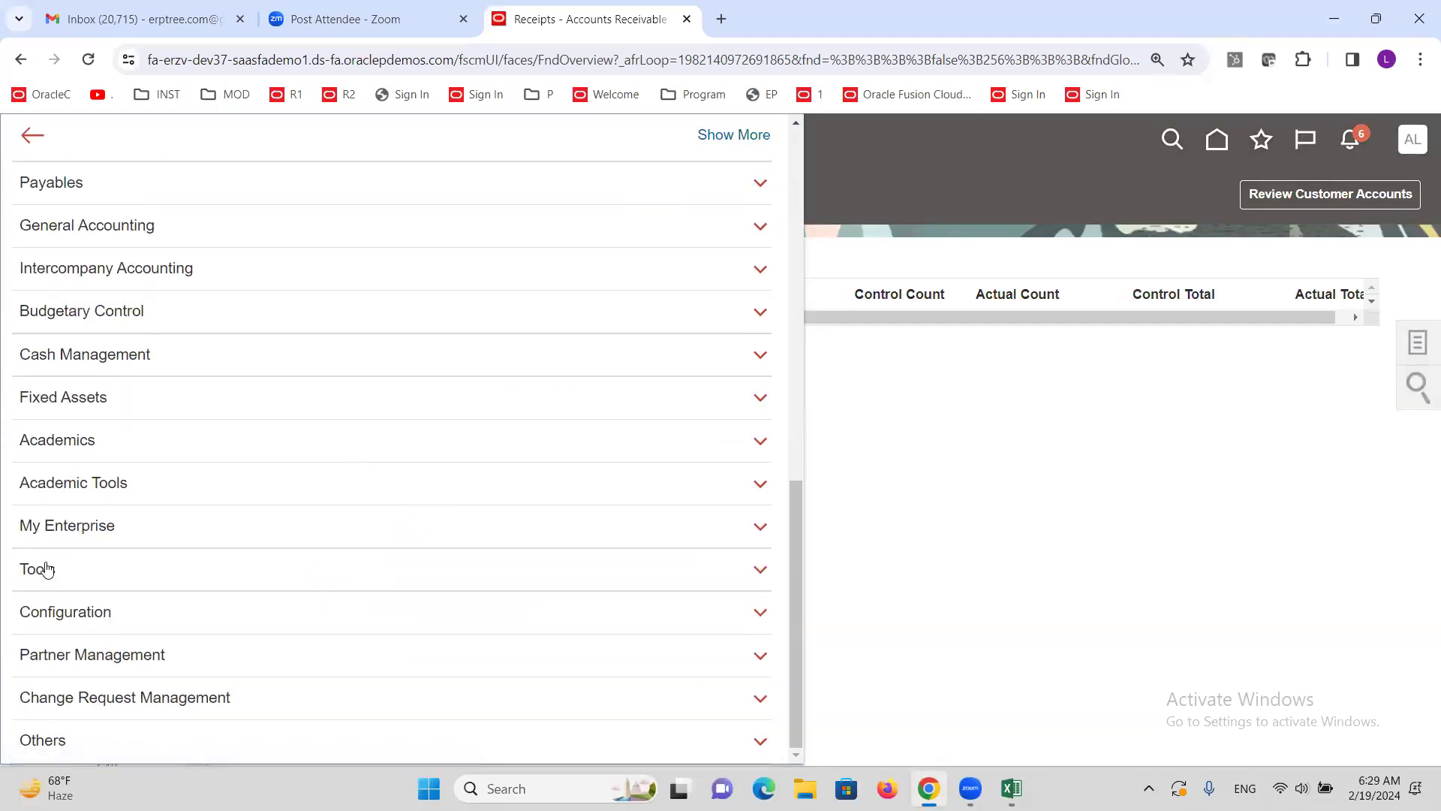
click(91, 568)
scroll(157, 593, down, 2)
click(151, 597)
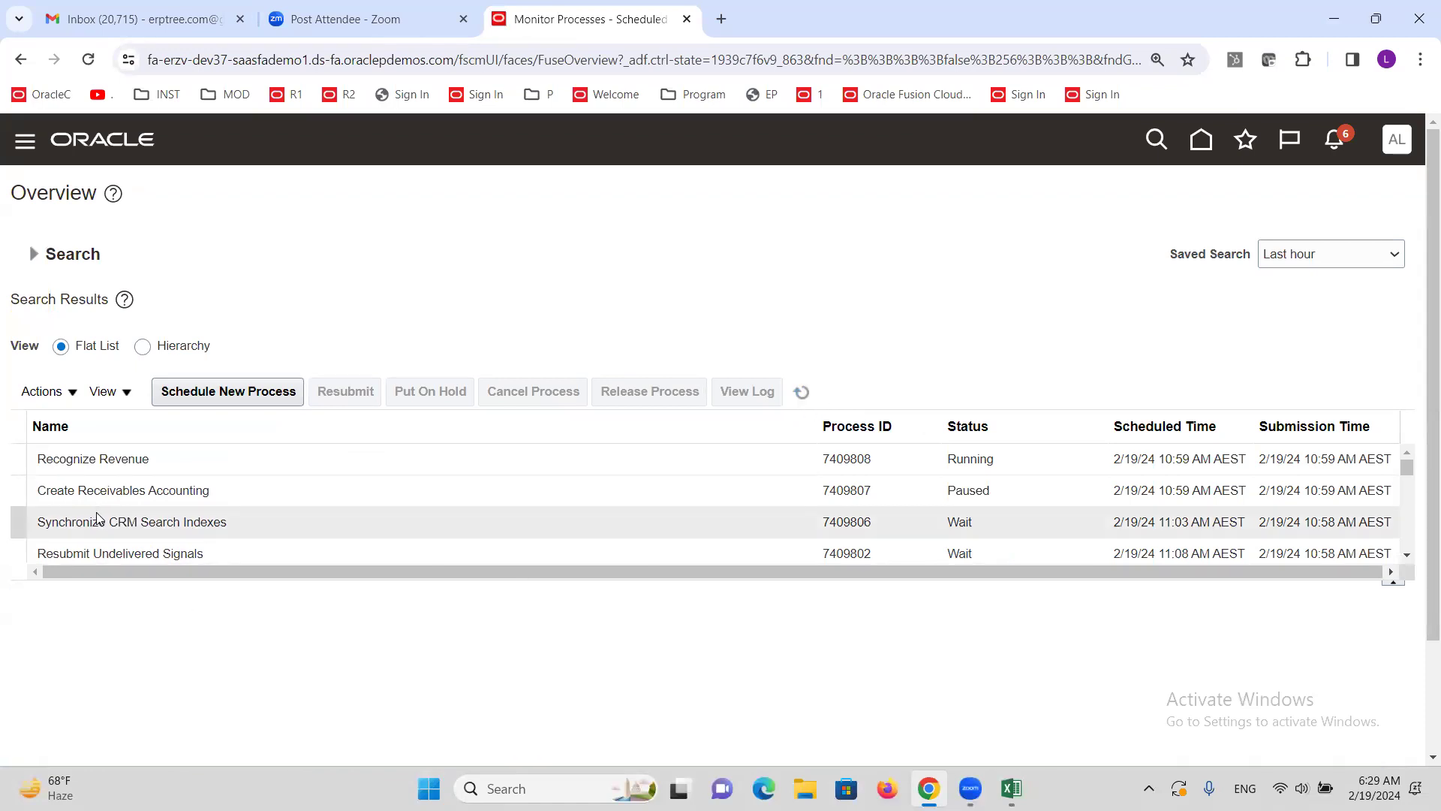
Step: Check the Create Receivables Accounting and Recognize Revenue processes, refreshing the process list to track their status
click(98, 486)
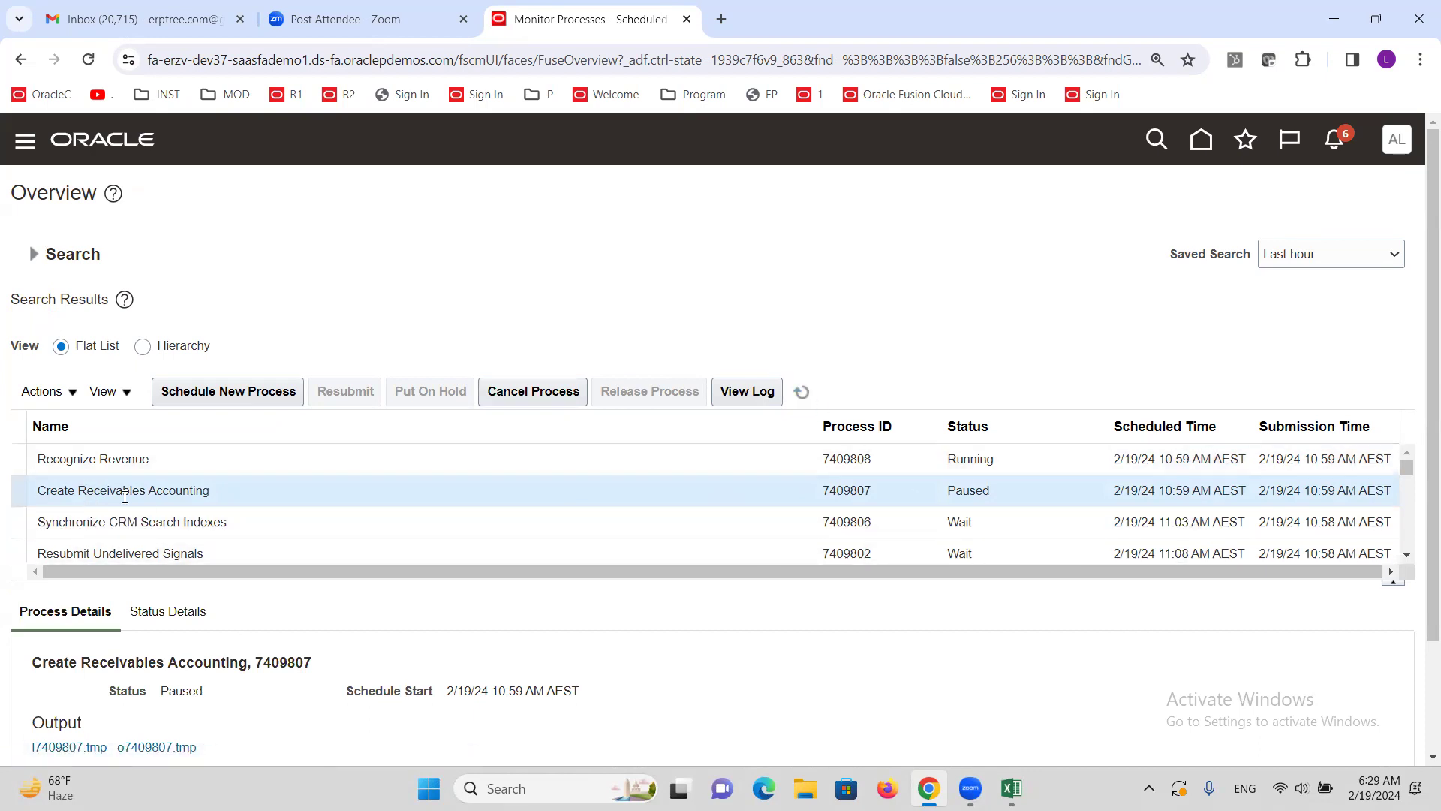
click(159, 462)
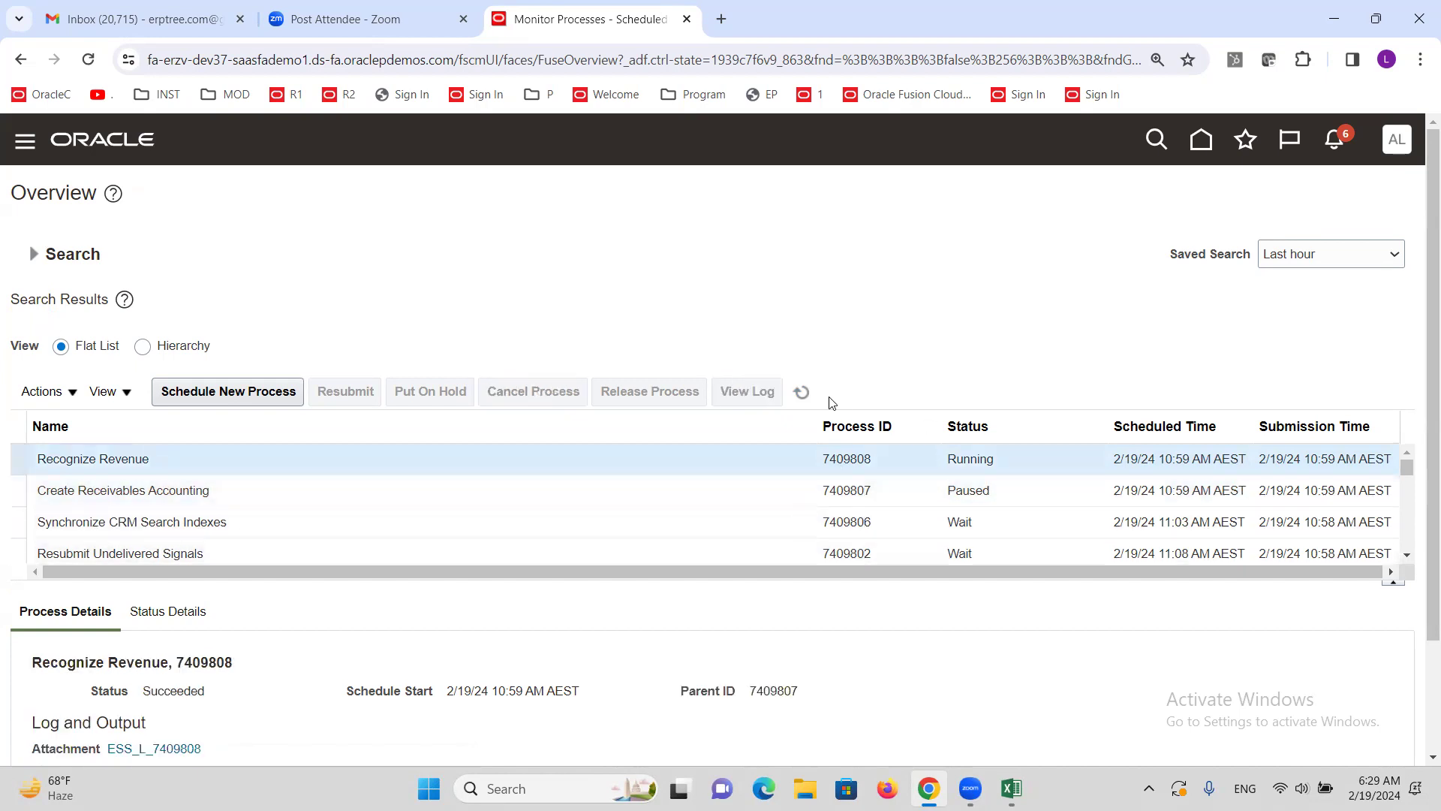
click(800, 392)
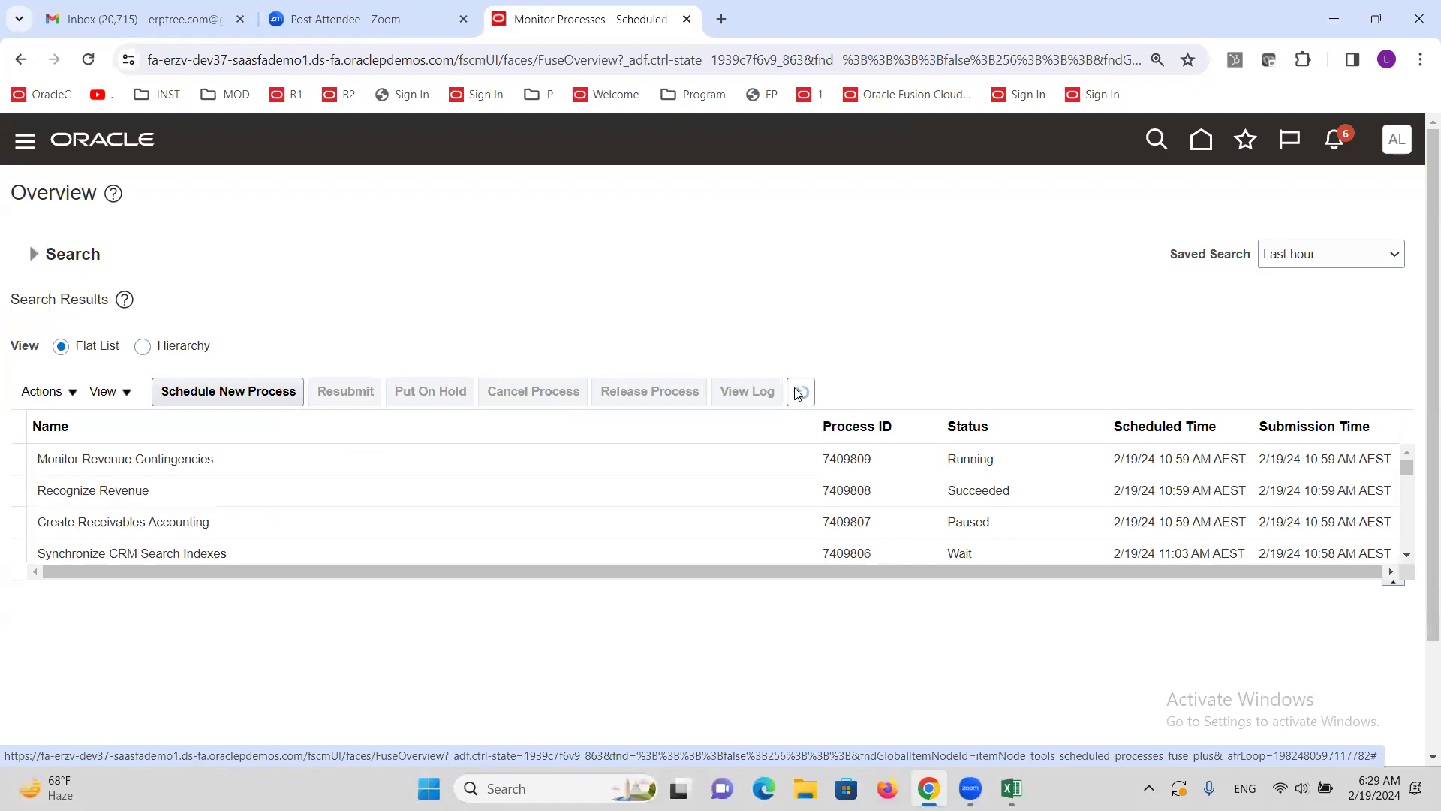
click(800, 394)
click(801, 392)
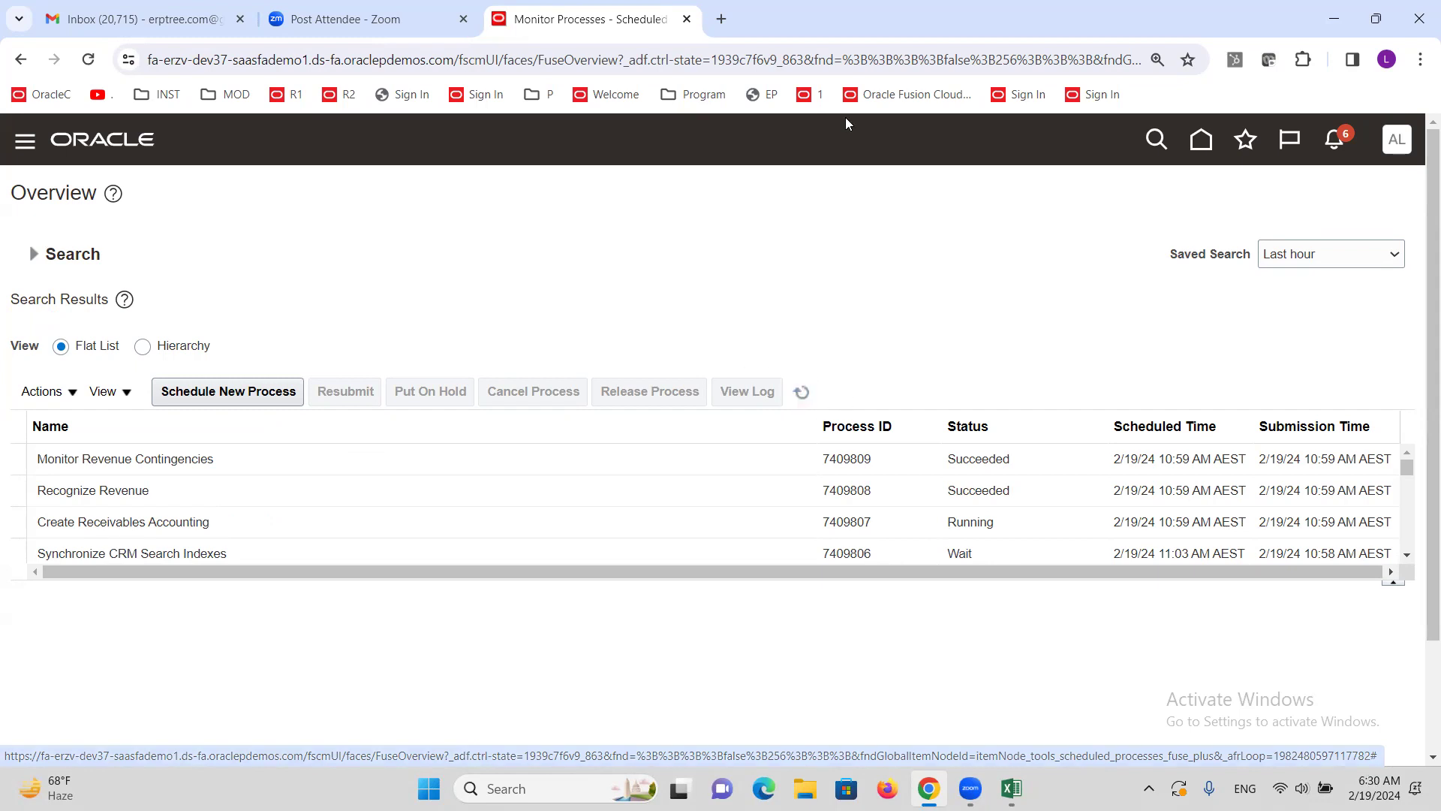
click(800, 400)
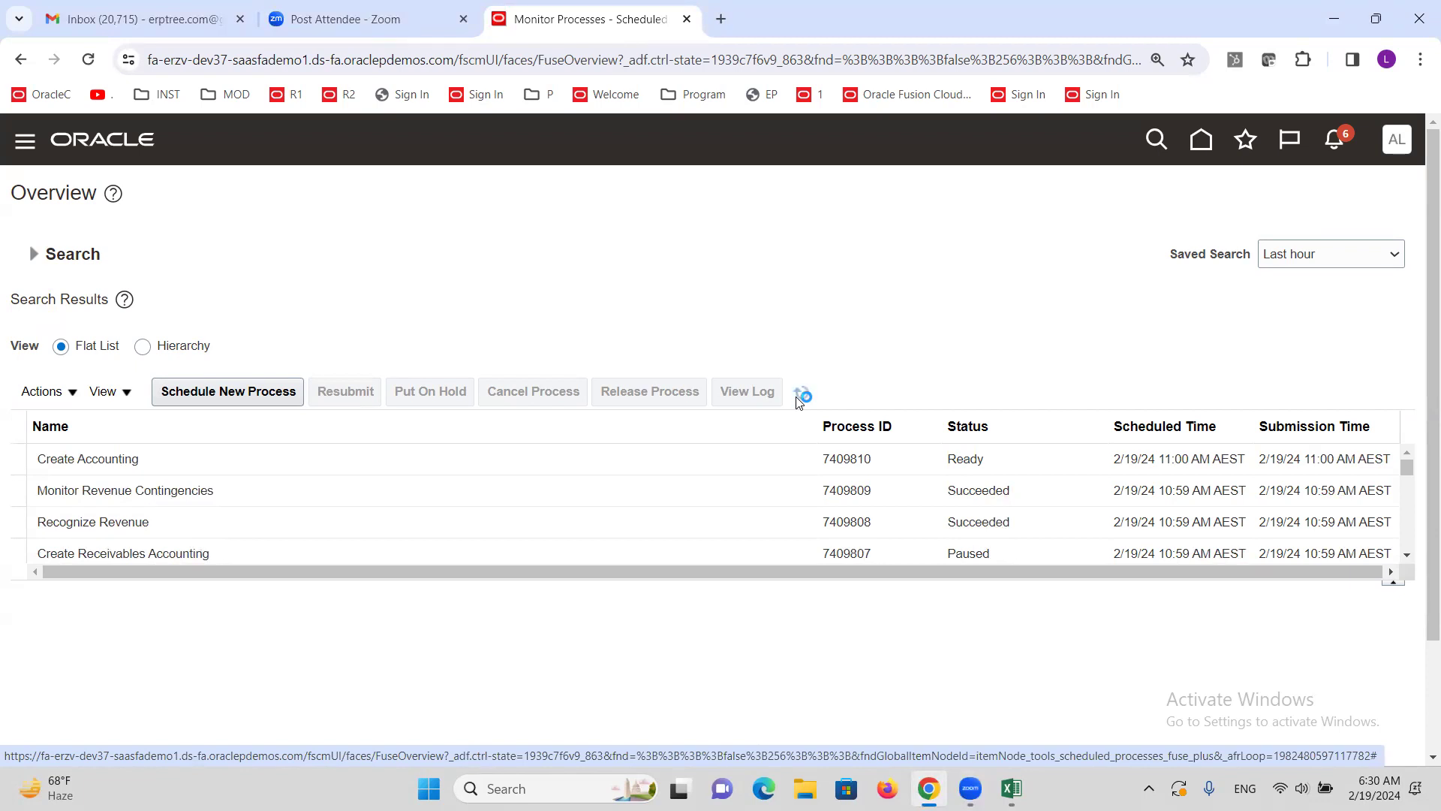
Step: Duplicate the Scheduled Processes browser tab and open Journals under General Accounting in the duplicate
right_click(590, 18)
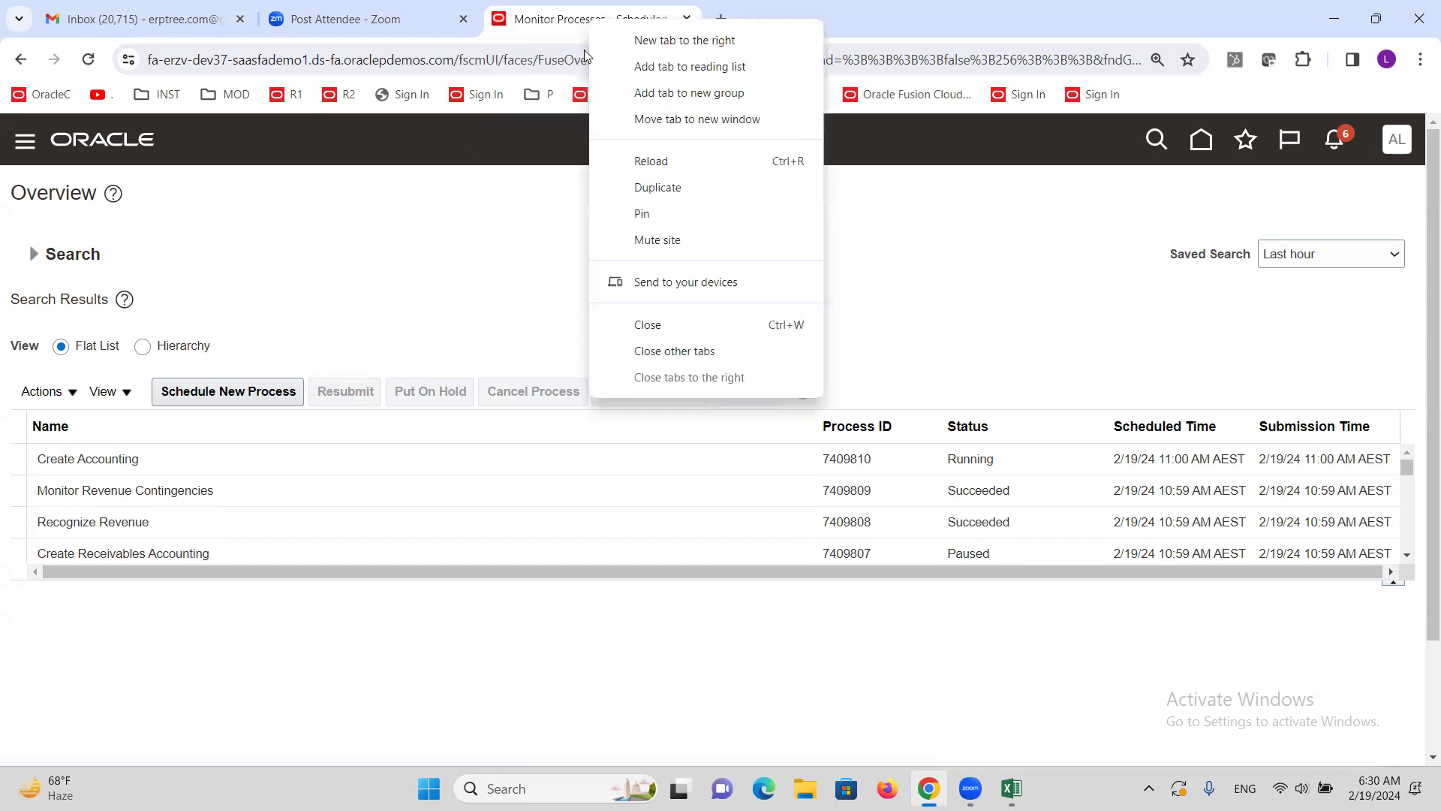
click(640, 188)
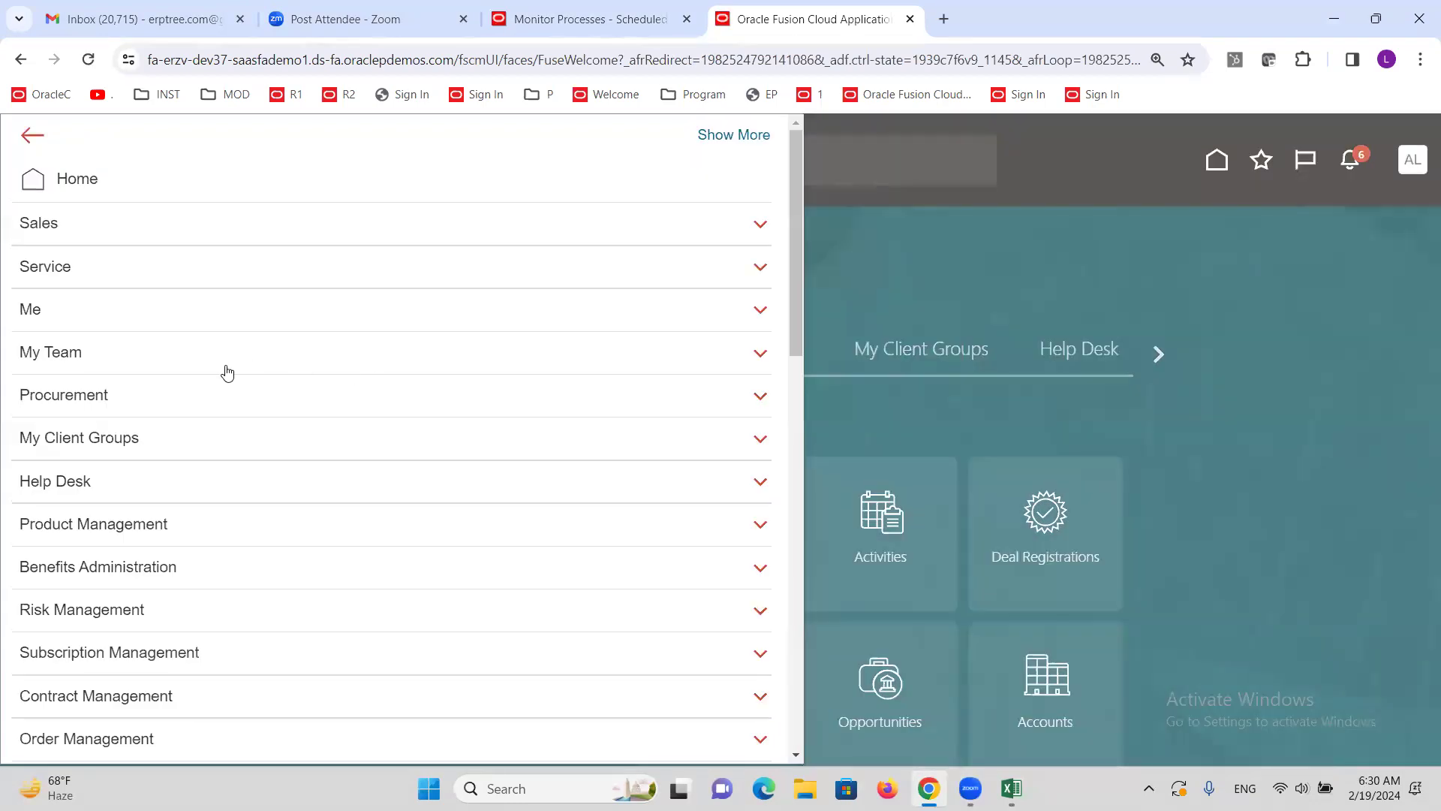
scroll(141, 397, down, 9)
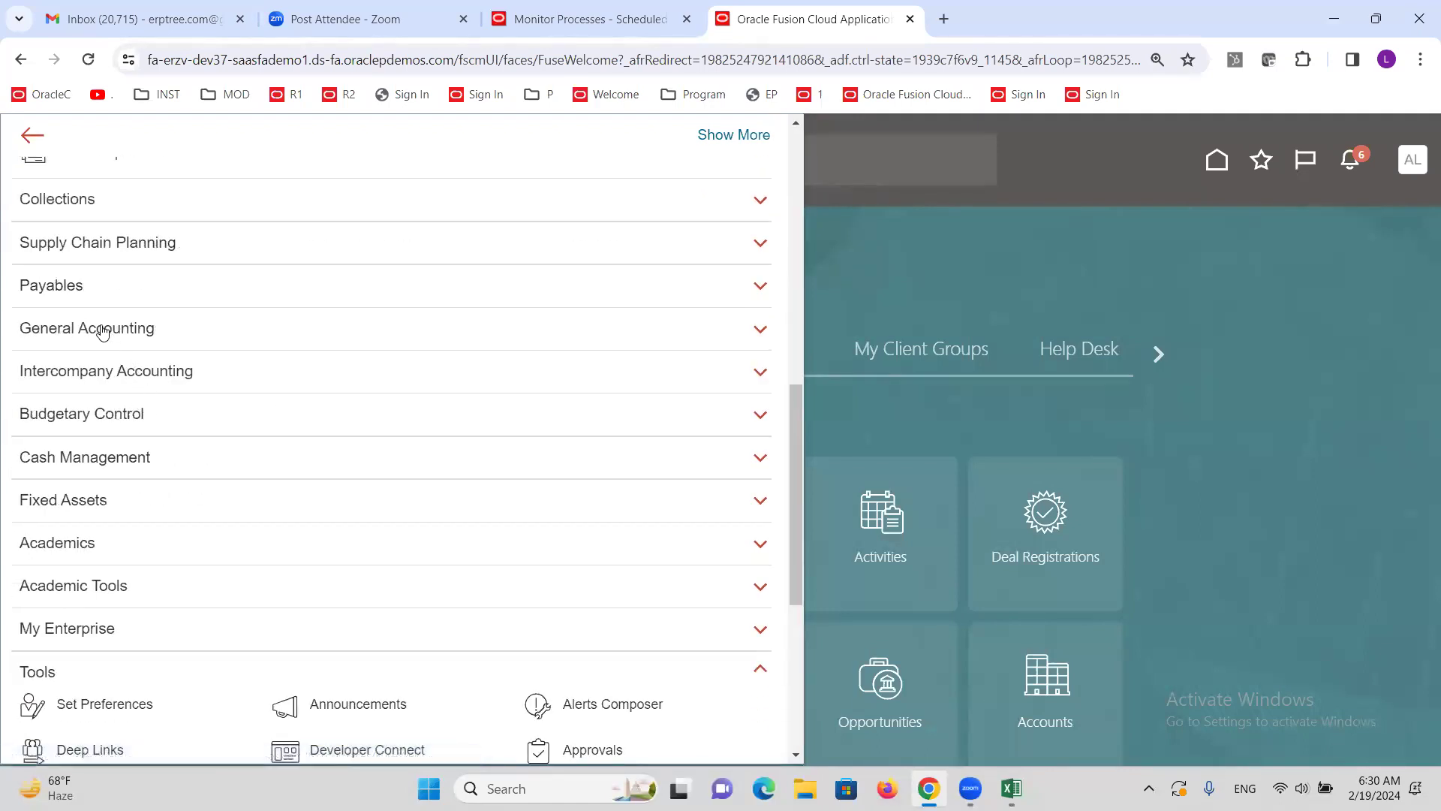
click(103, 328)
click(331, 360)
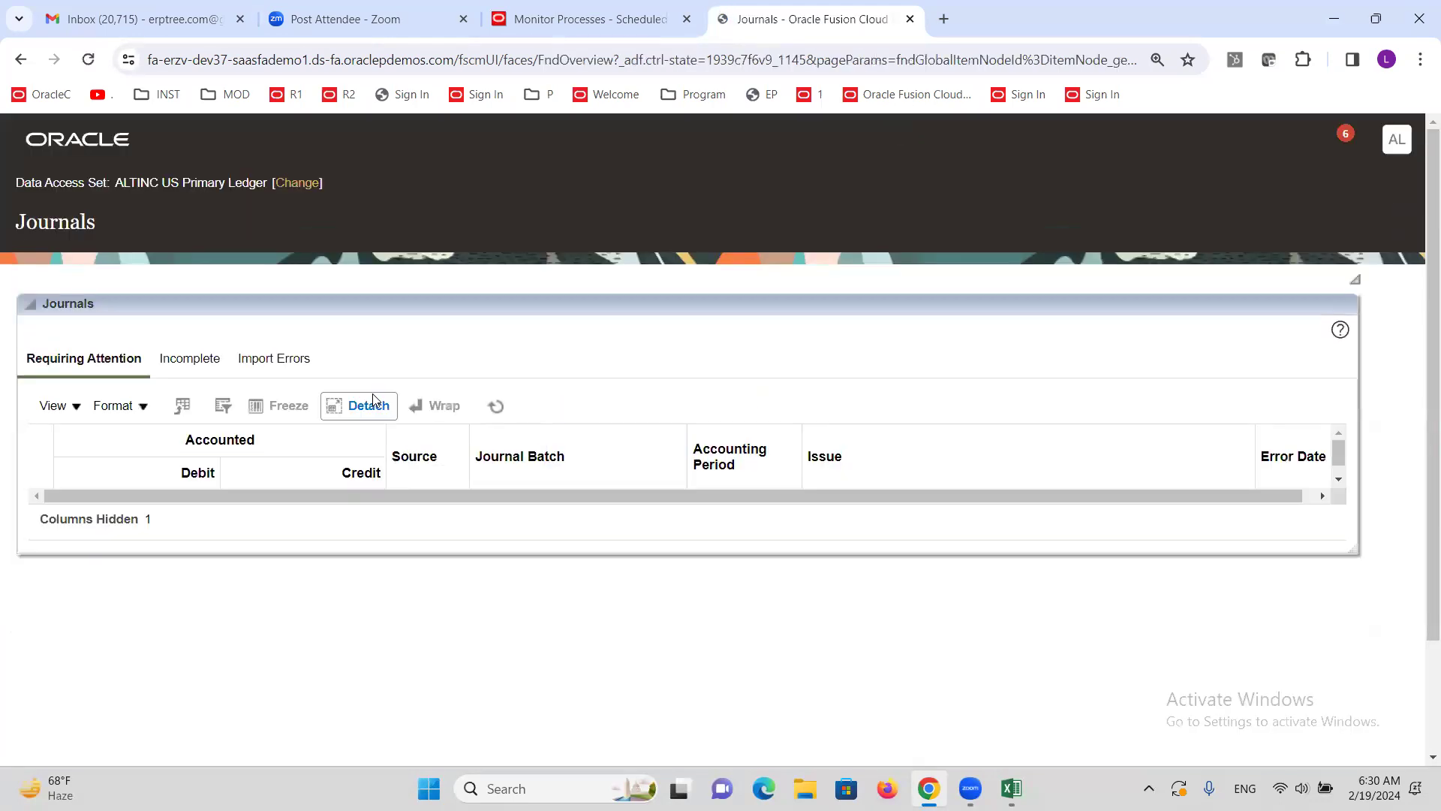
Step: Open the Manage Journals task and set the search Source to Receivables
click(1402, 342)
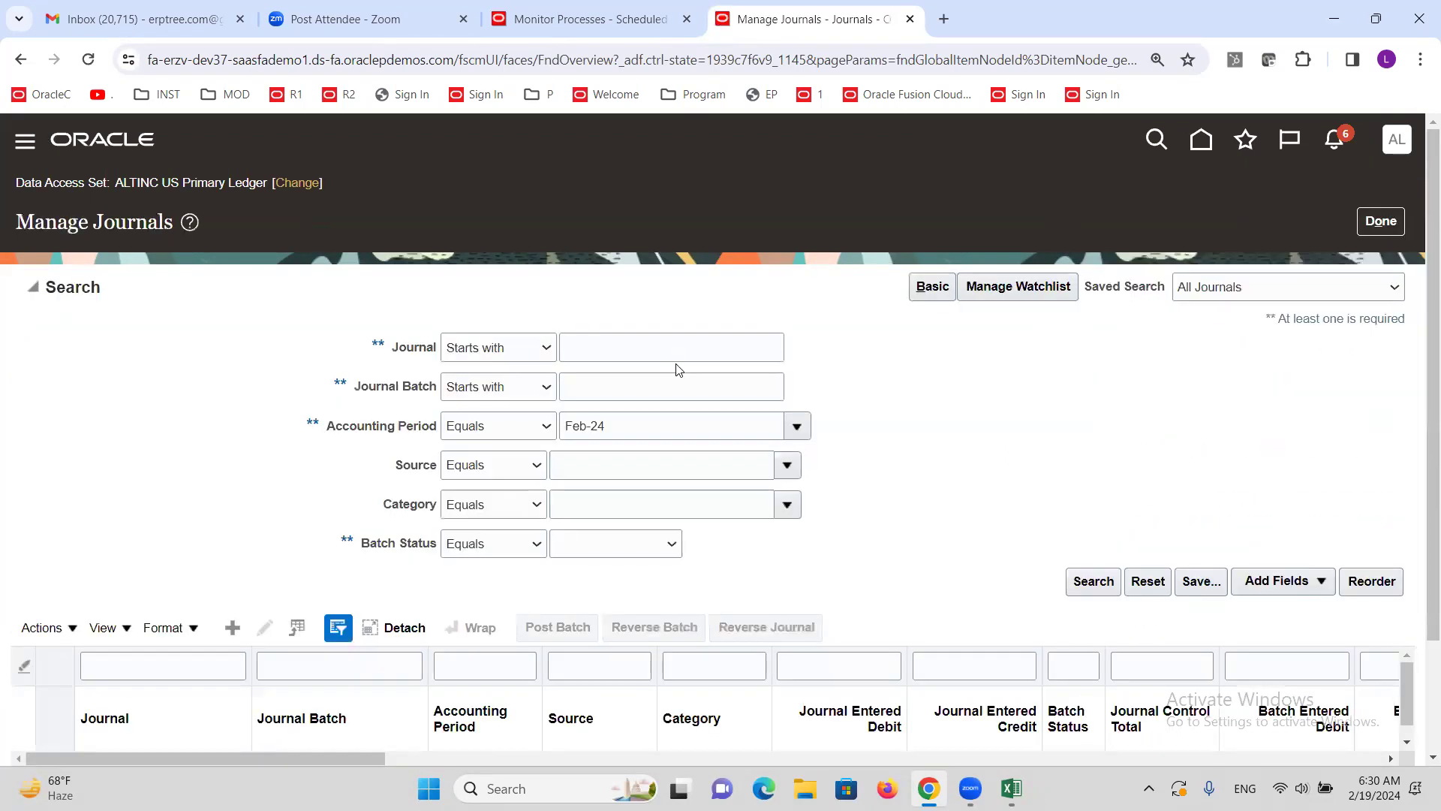
click(676, 464)
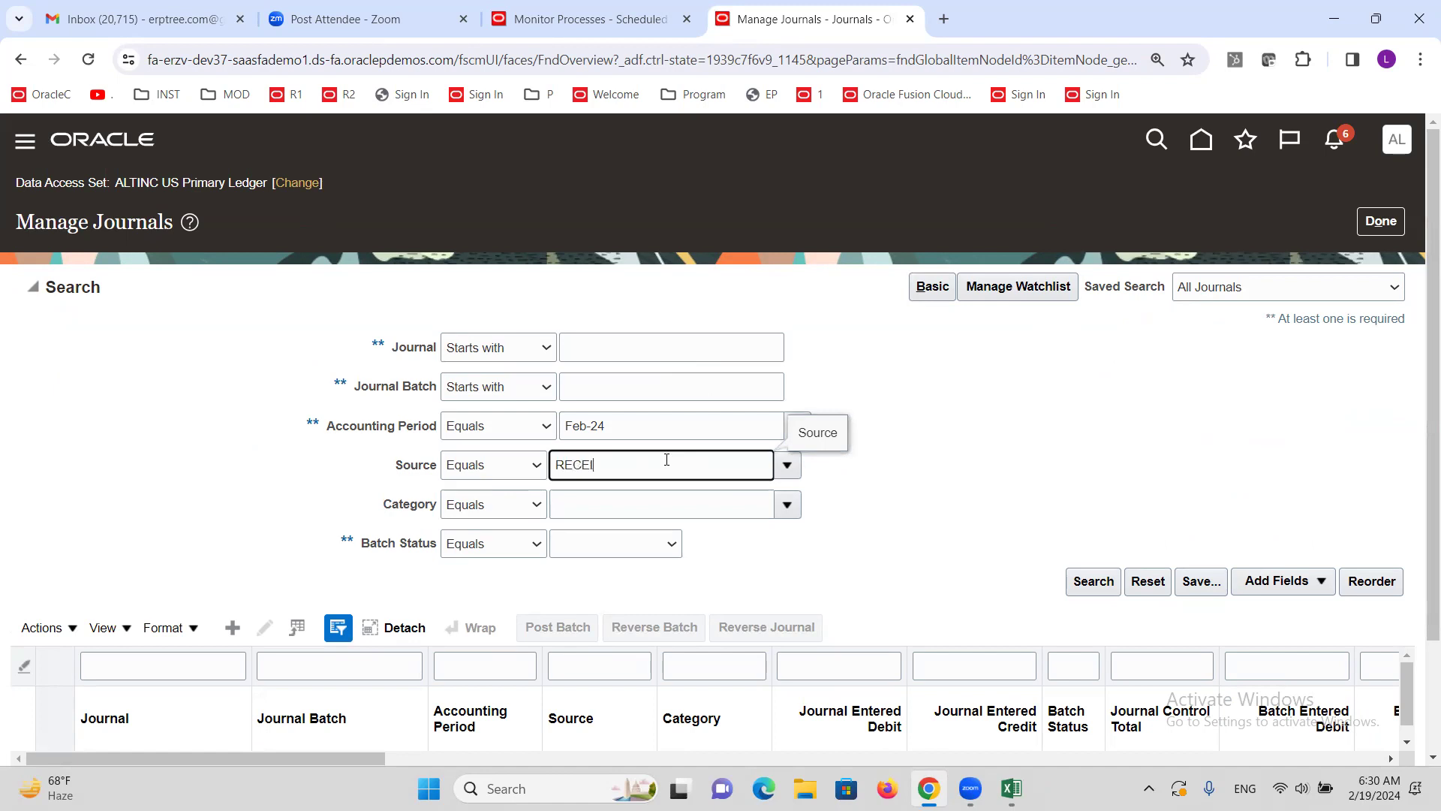
key(Tab)
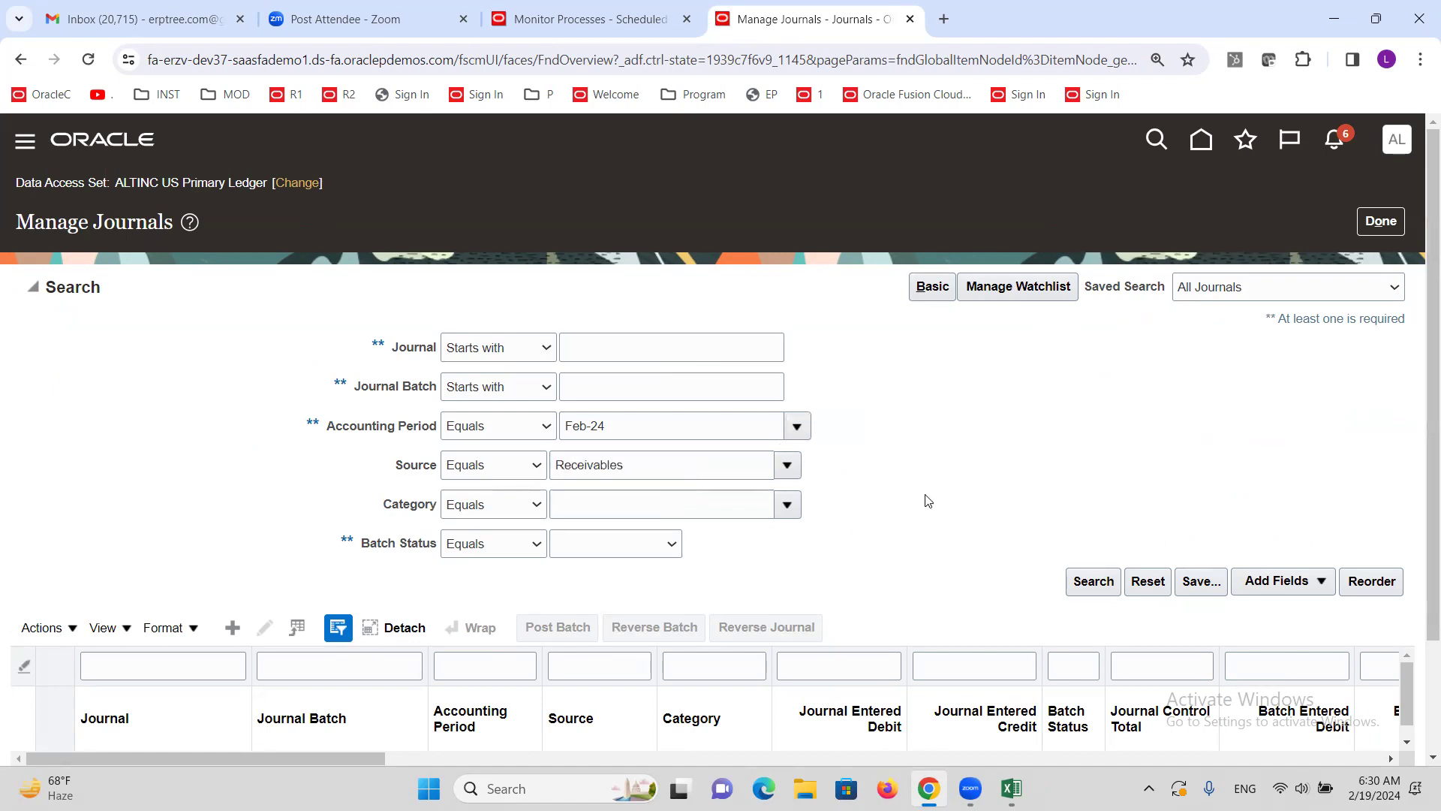
Step: Return to Scheduled Processes and monitor the Import Journals: Child and Post Journals for Single Ledger processes, refreshing the list
click(600, 14)
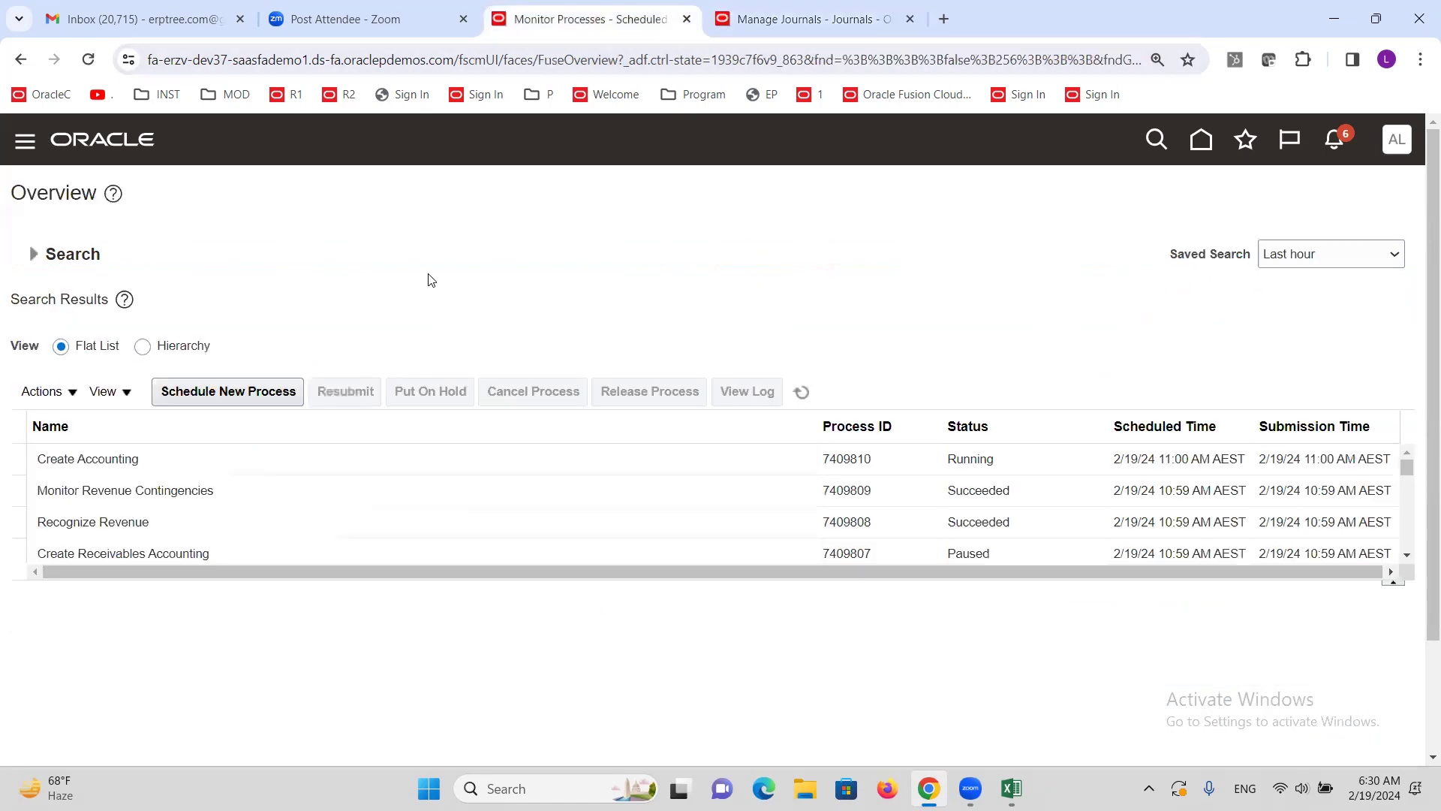
click(800, 393)
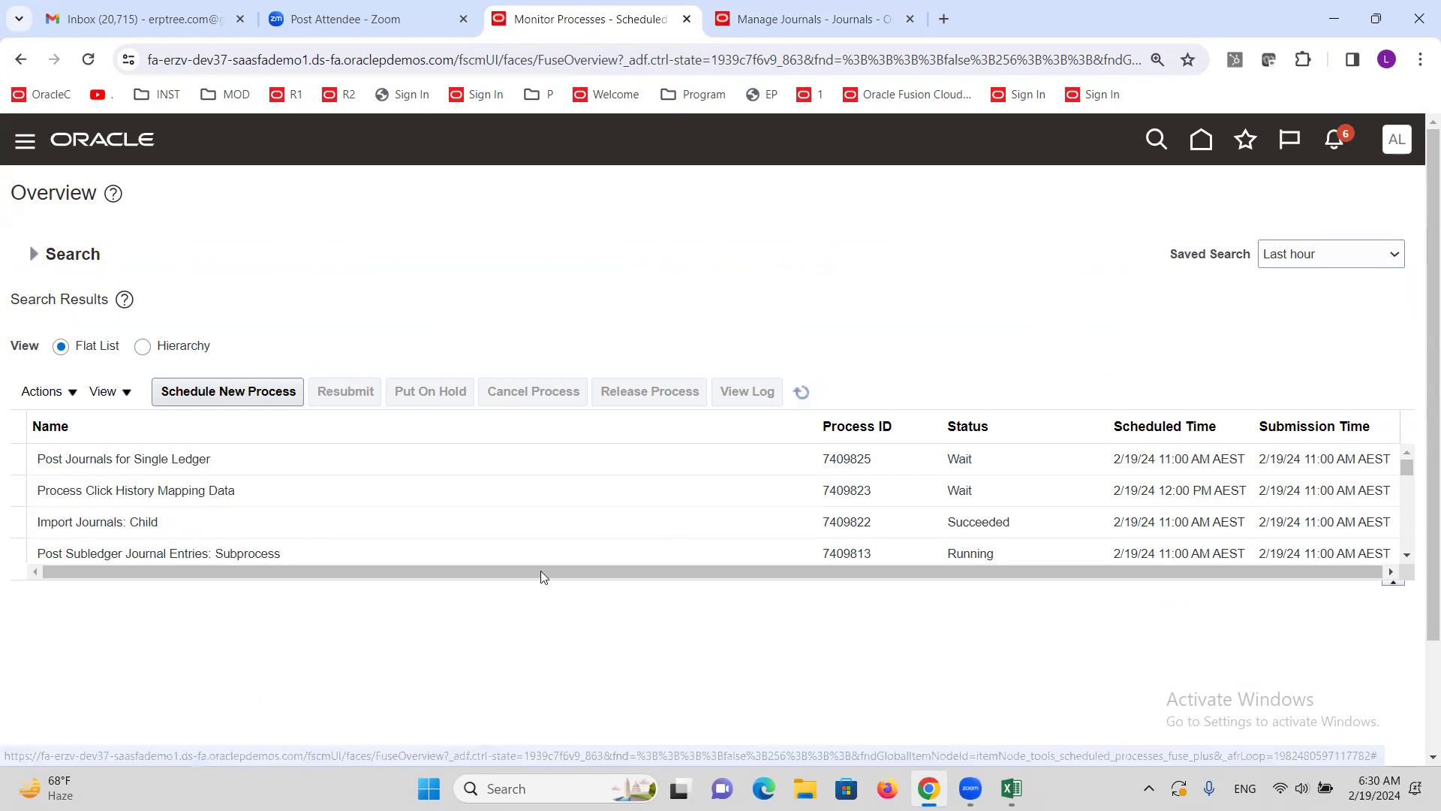
click(157, 522)
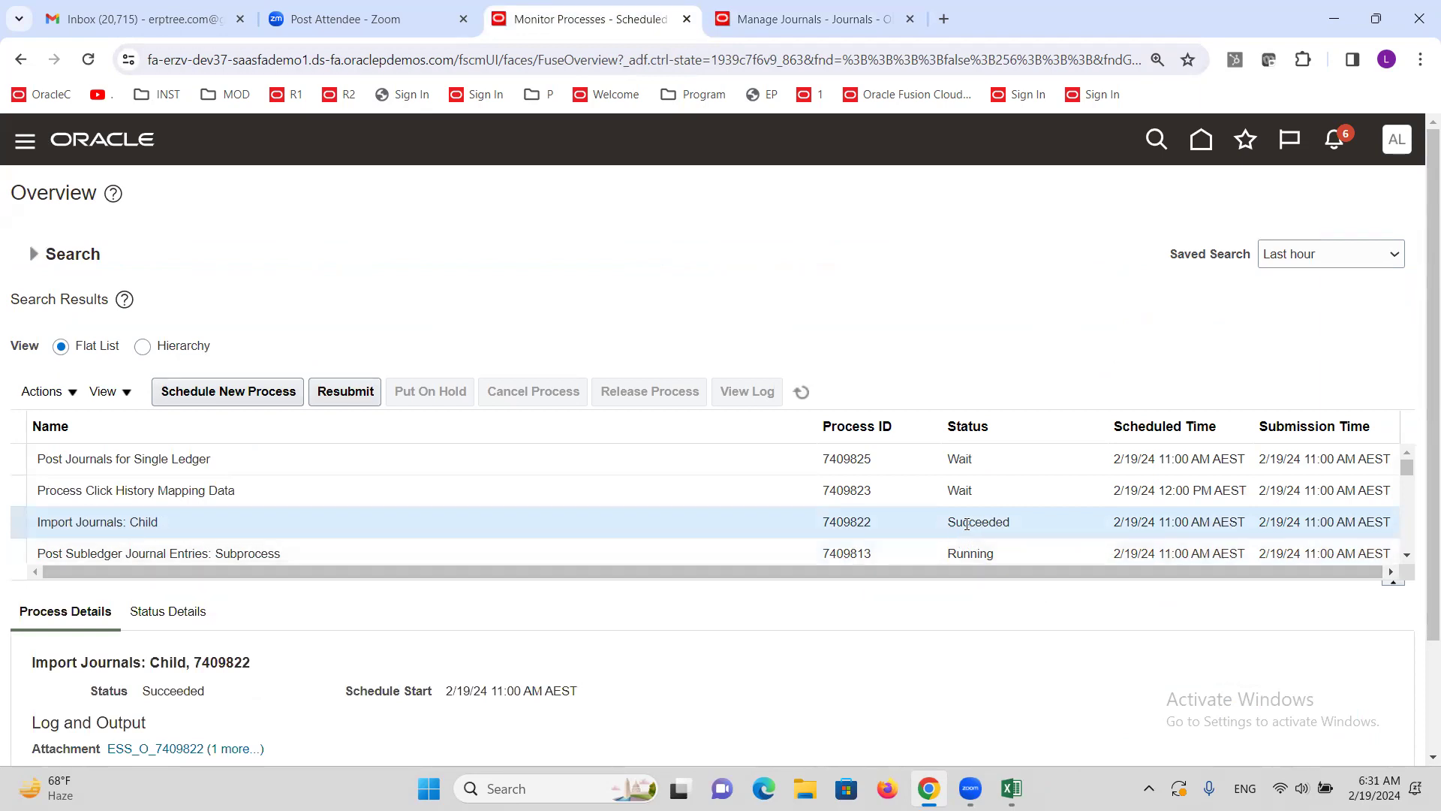
click(799, 394)
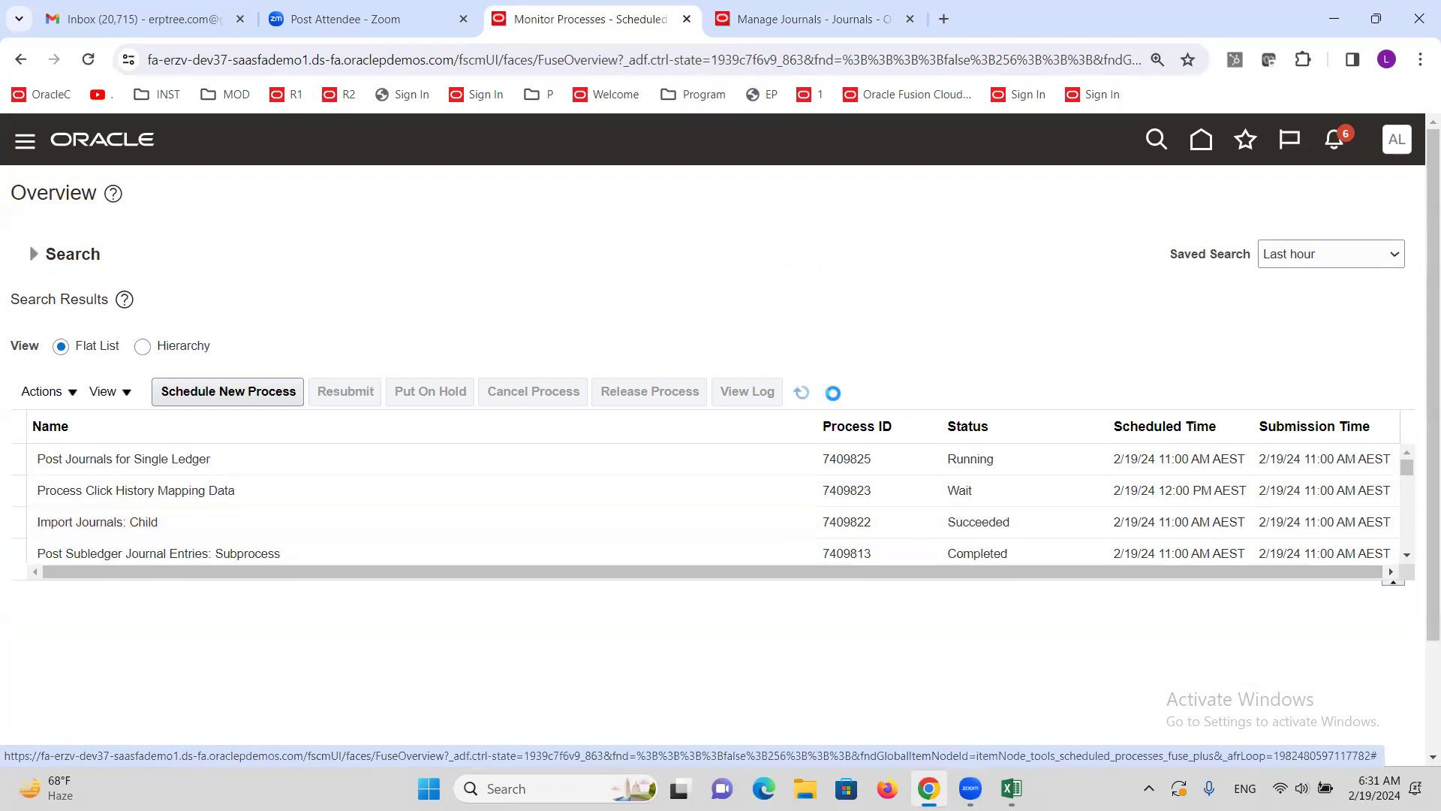
click(145, 461)
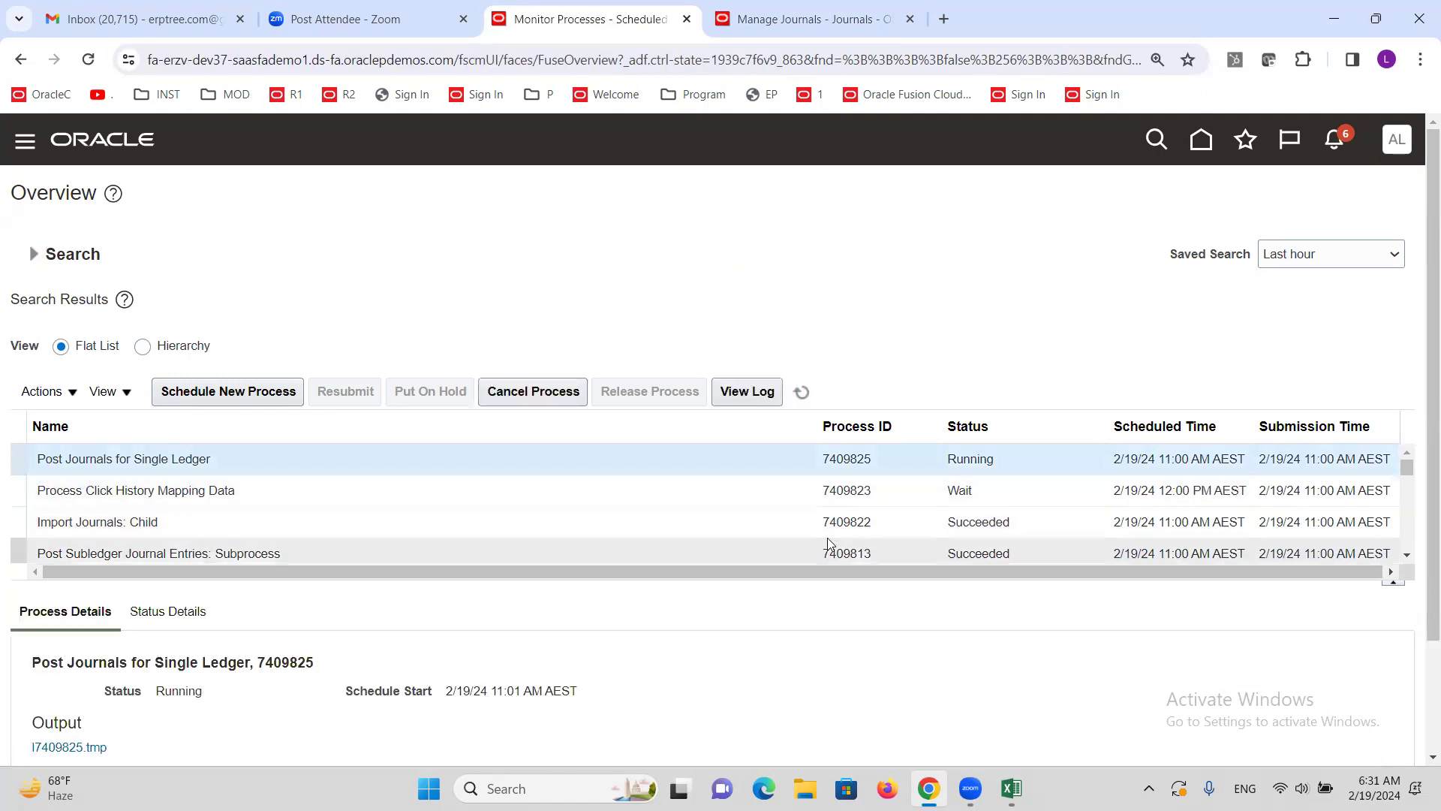
click(800, 386)
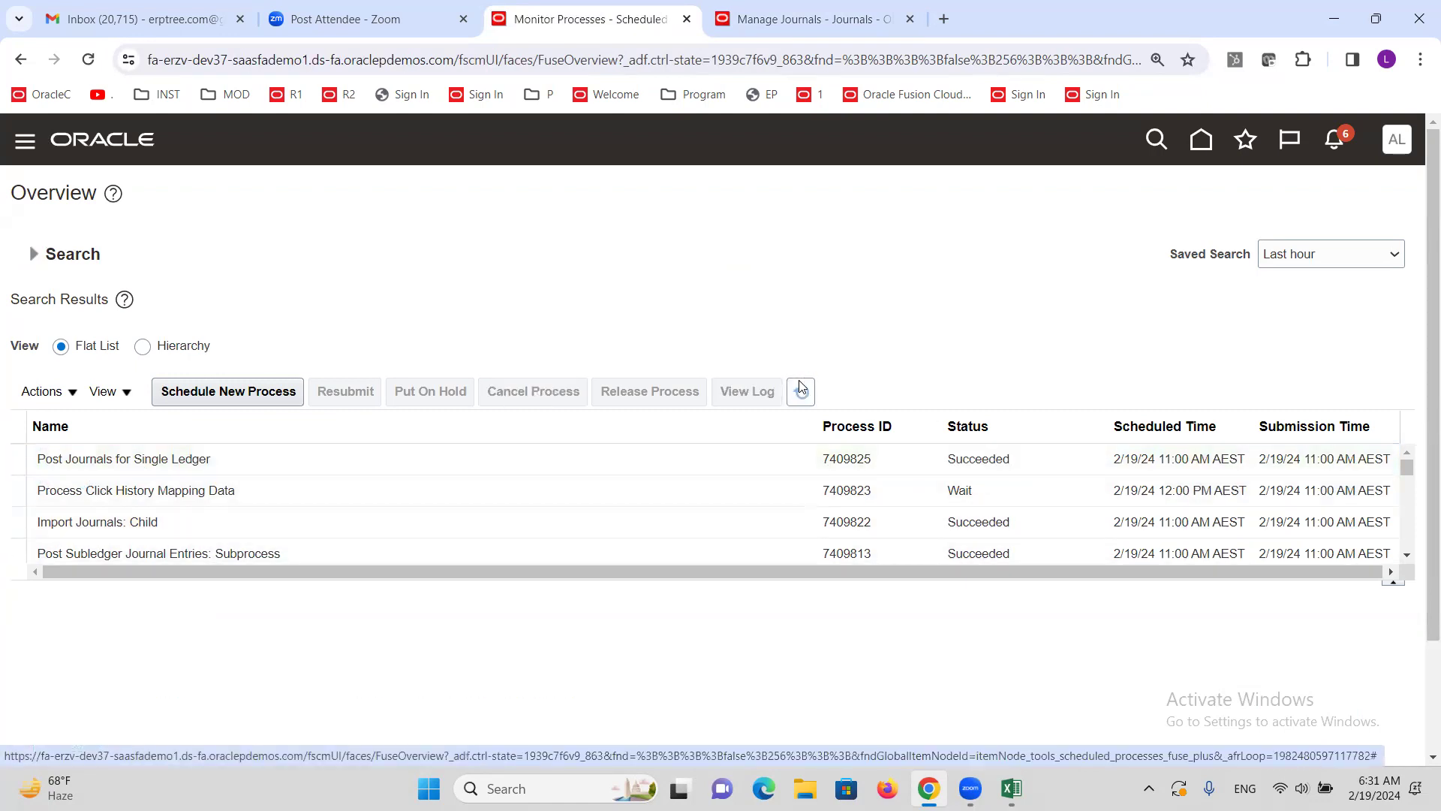
click(798, 392)
click(802, 398)
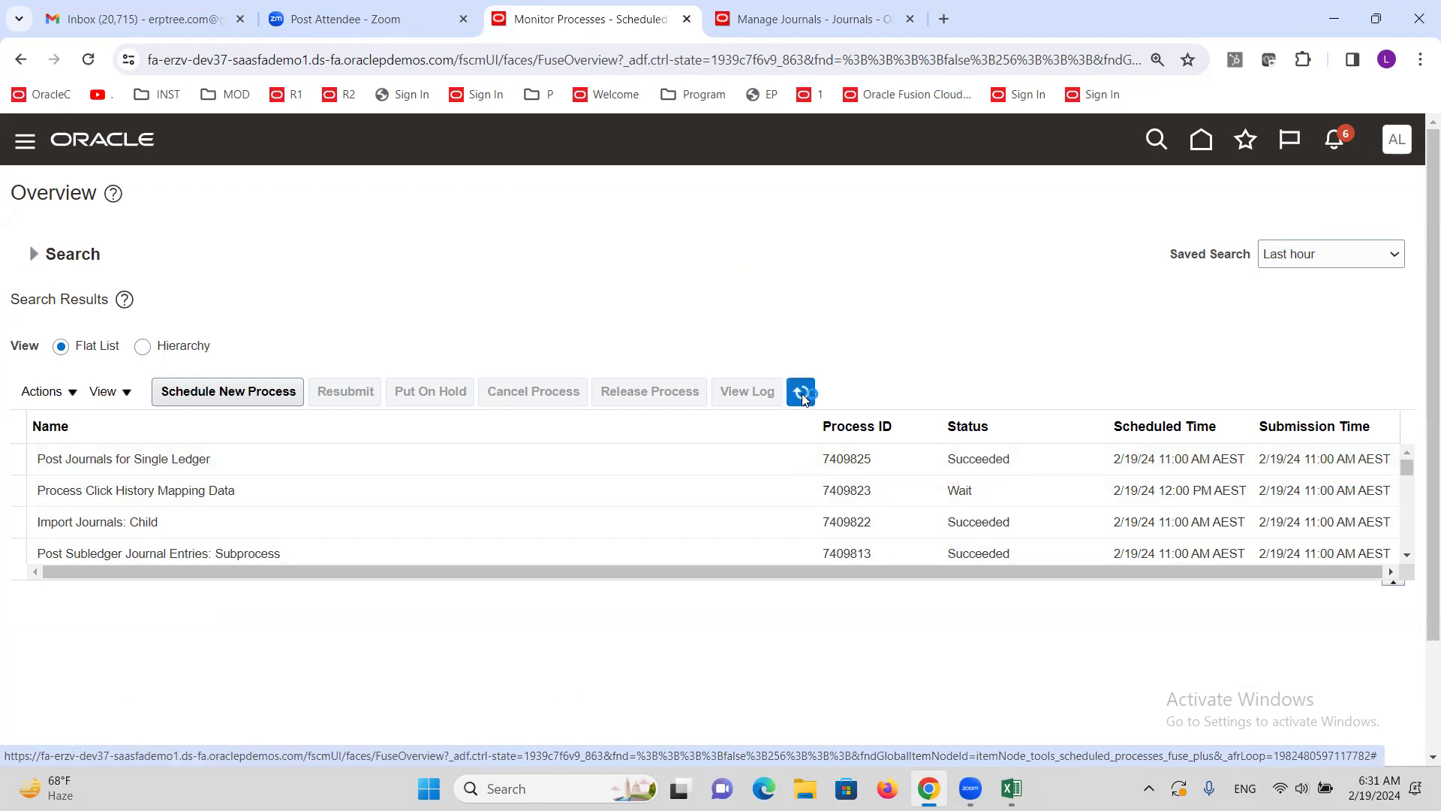
click(913, 466)
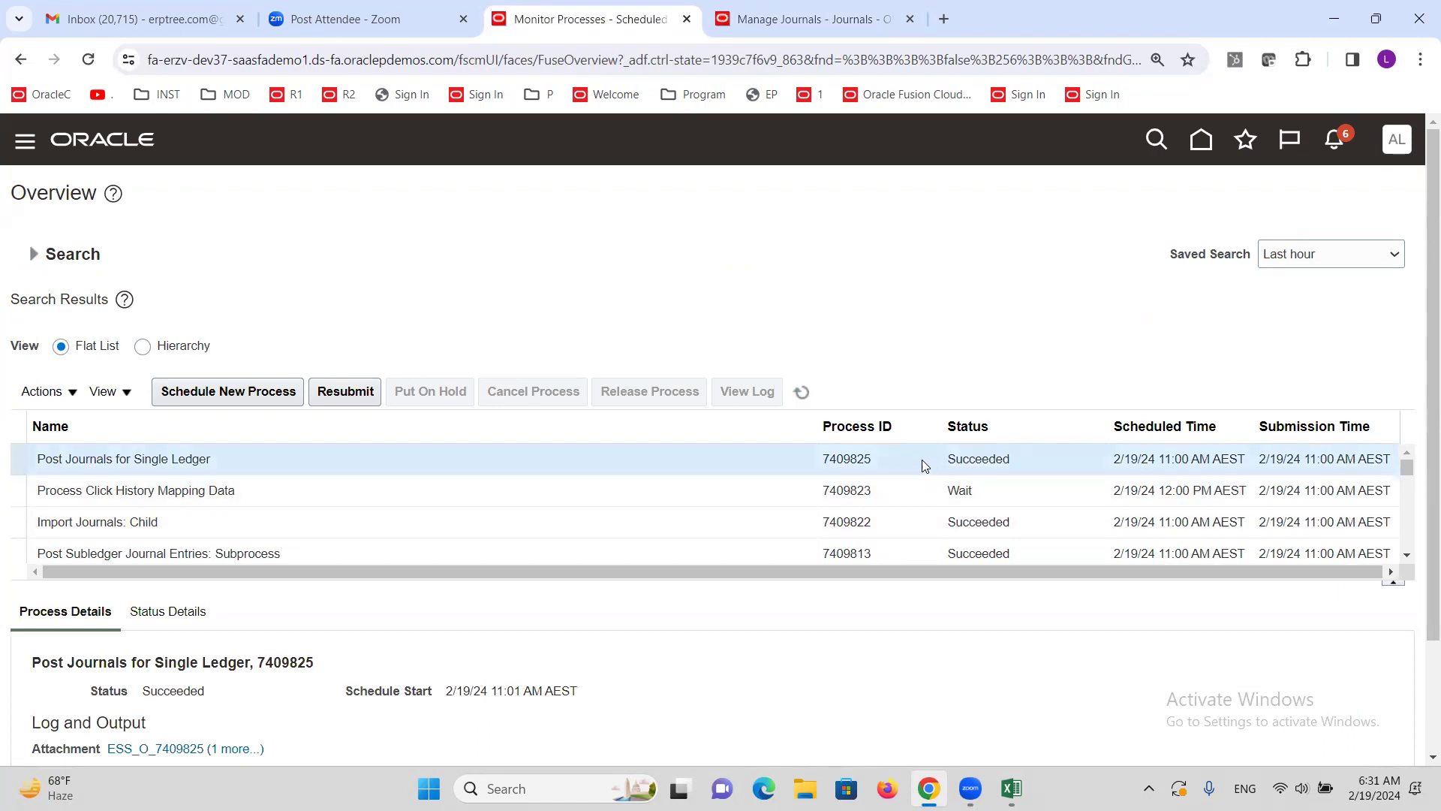
click(802, 392)
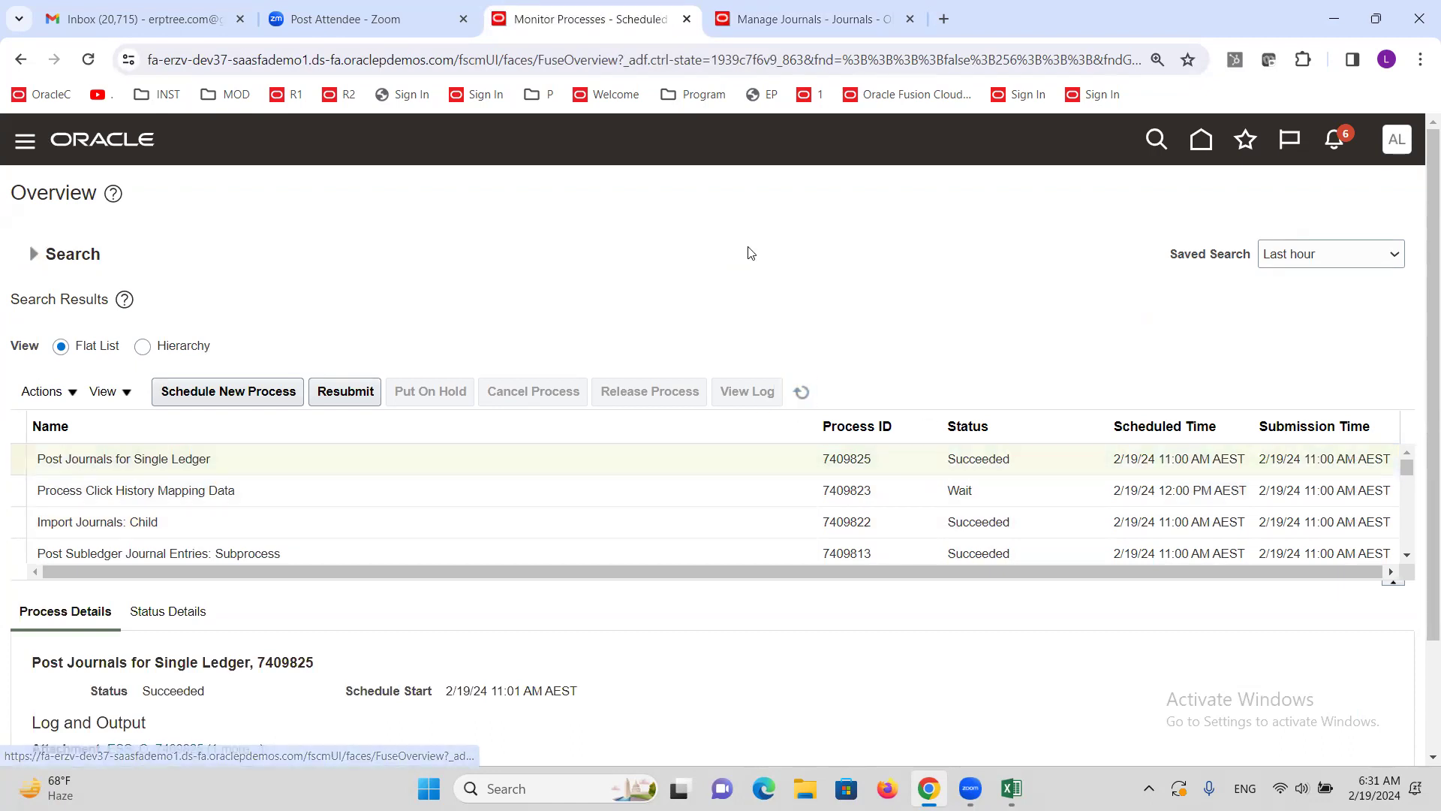
Step: Go back to Manage Journals, search for Feb-24 journals with the Receivables source, and review the results
click(774, 20)
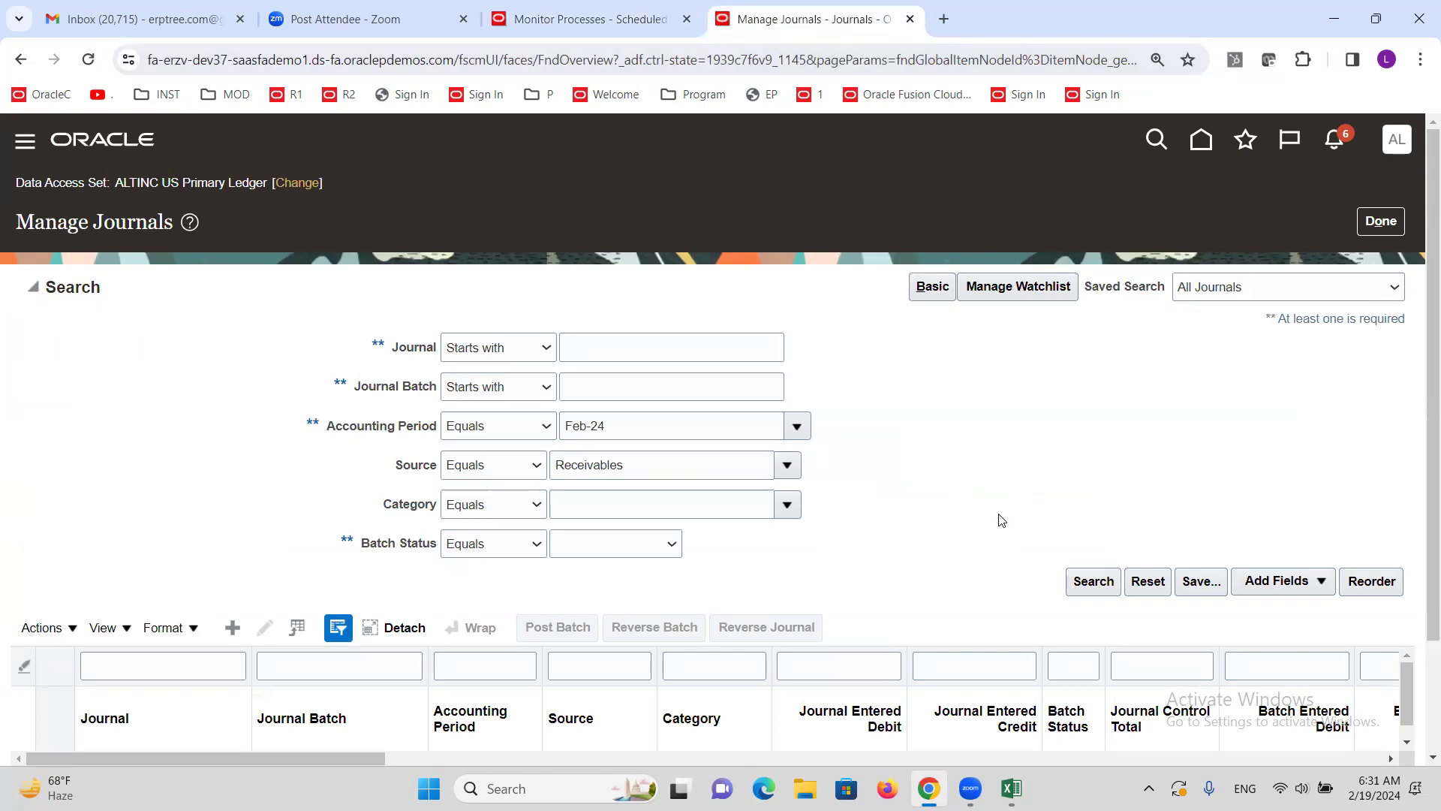
click(1090, 581)
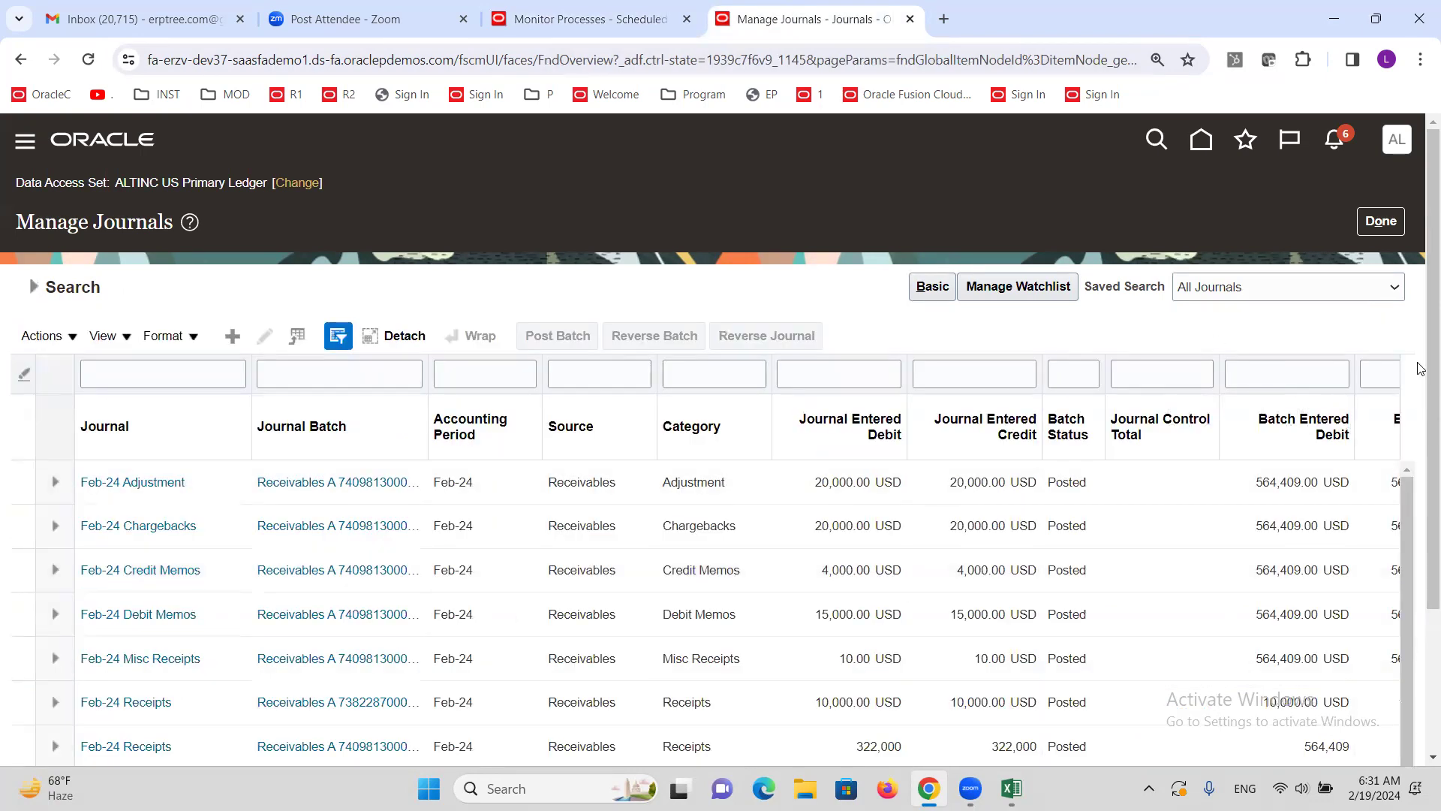
scroll(1421, 364, down, 3)
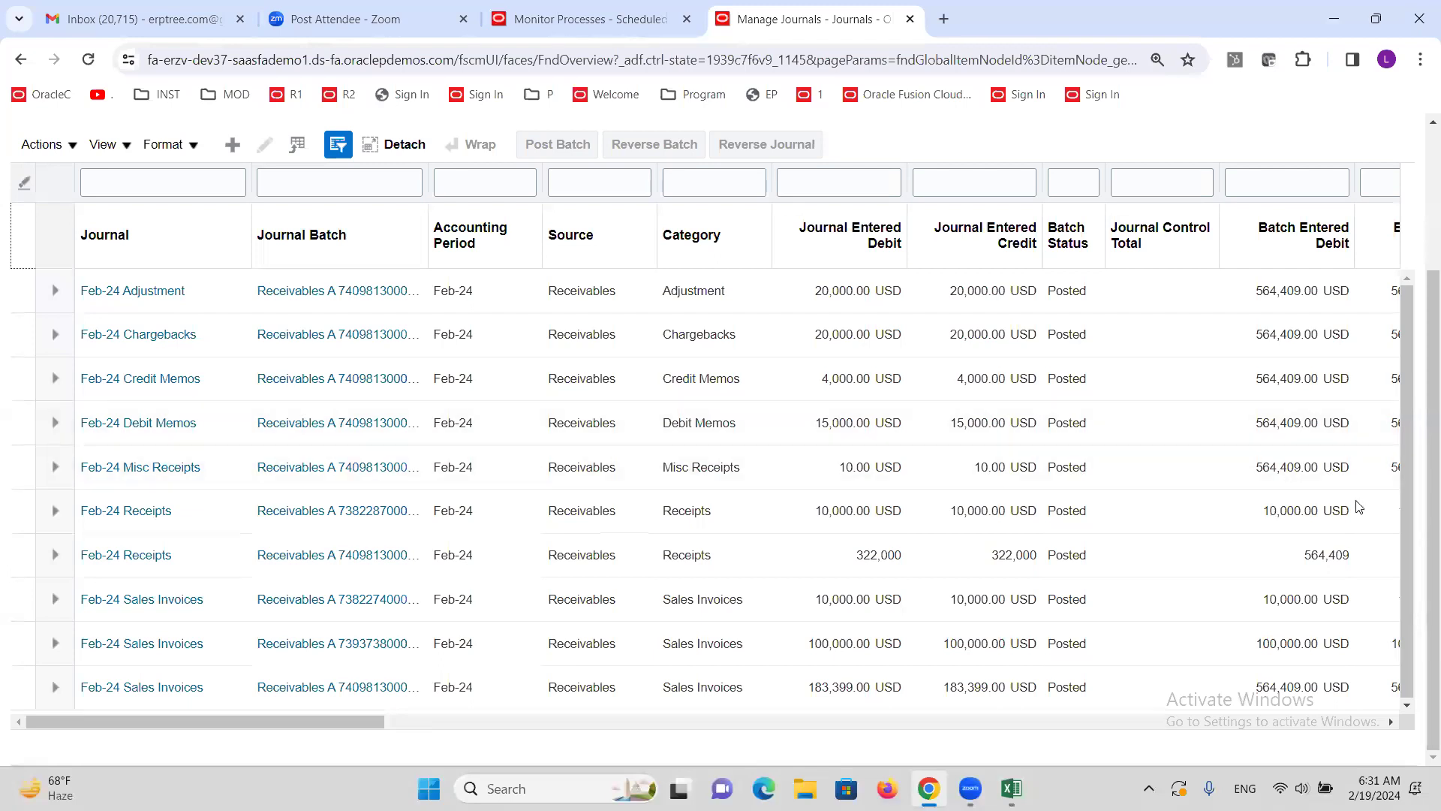
Step: Open the Feb-24 Adjustment journal and drill down from its debit line to the subledger journal lines
click(135, 294)
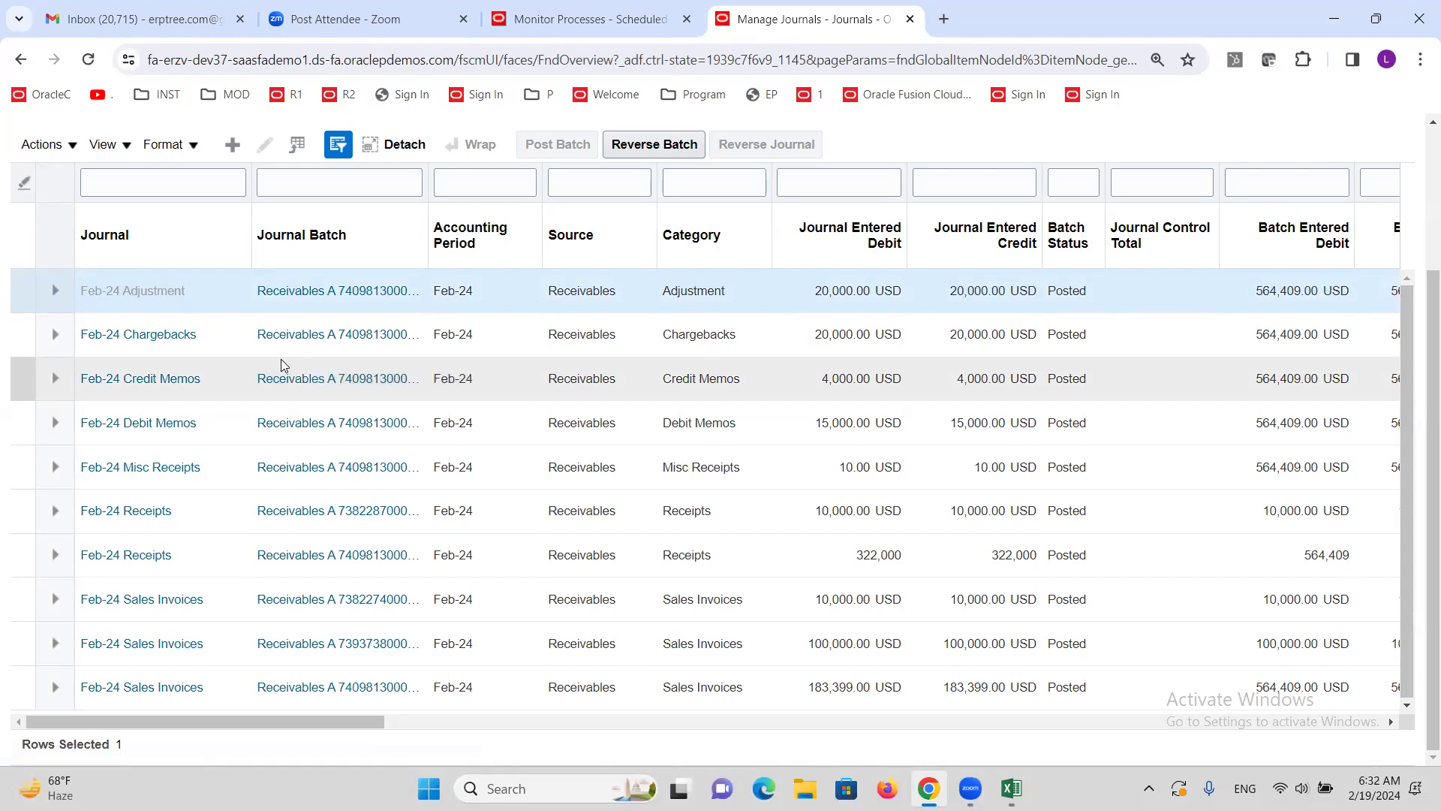
scroll(314, 438, down, 3)
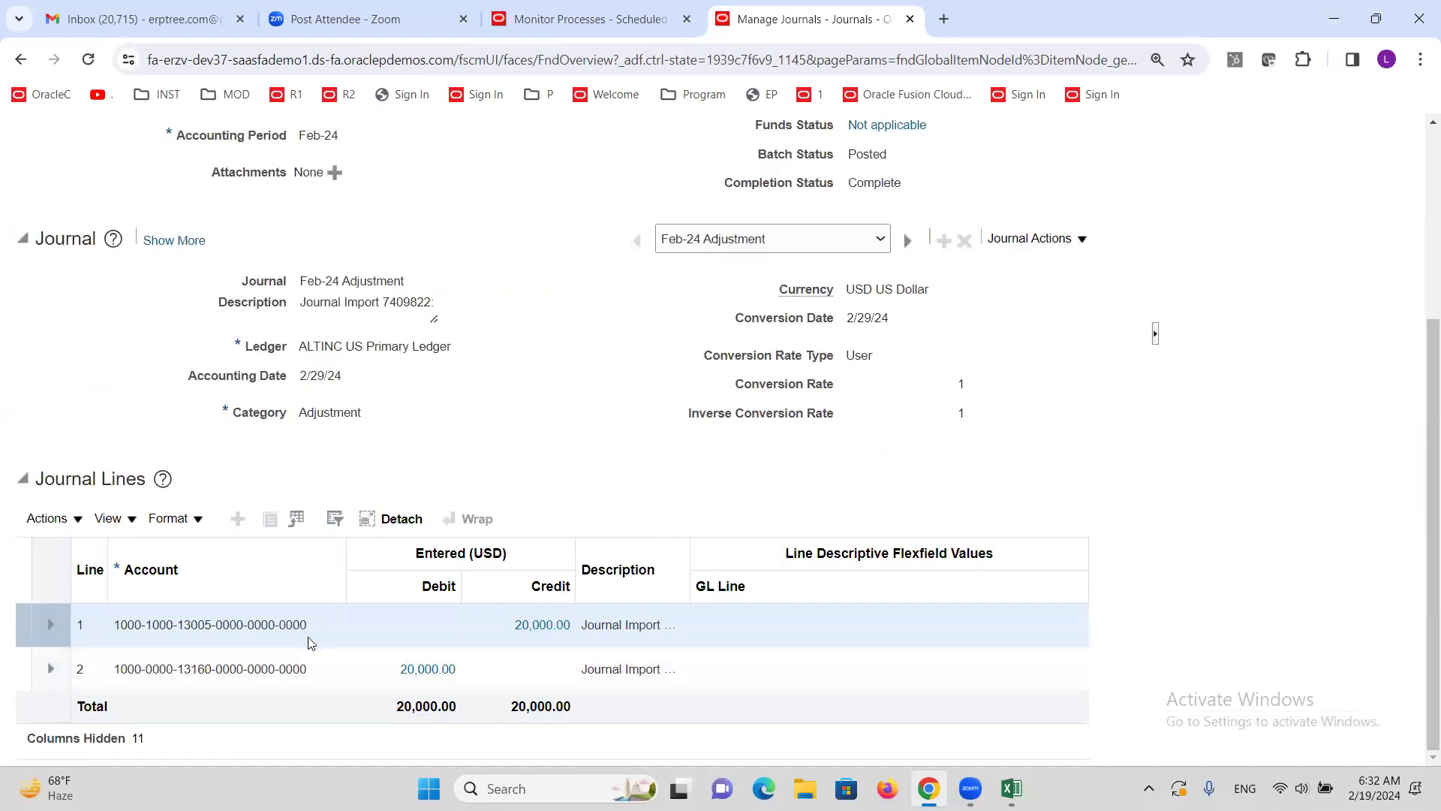
click(429, 672)
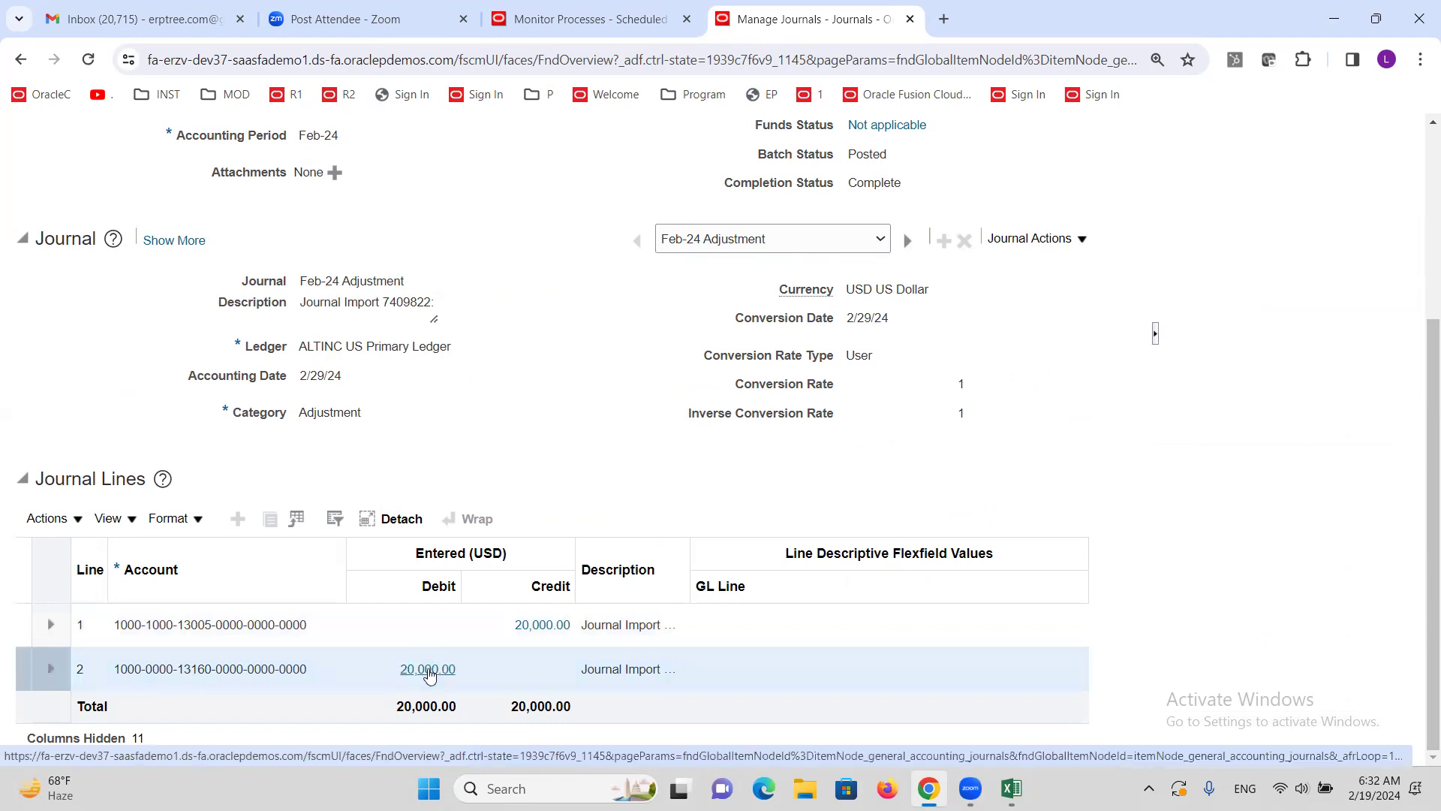
click(429, 672)
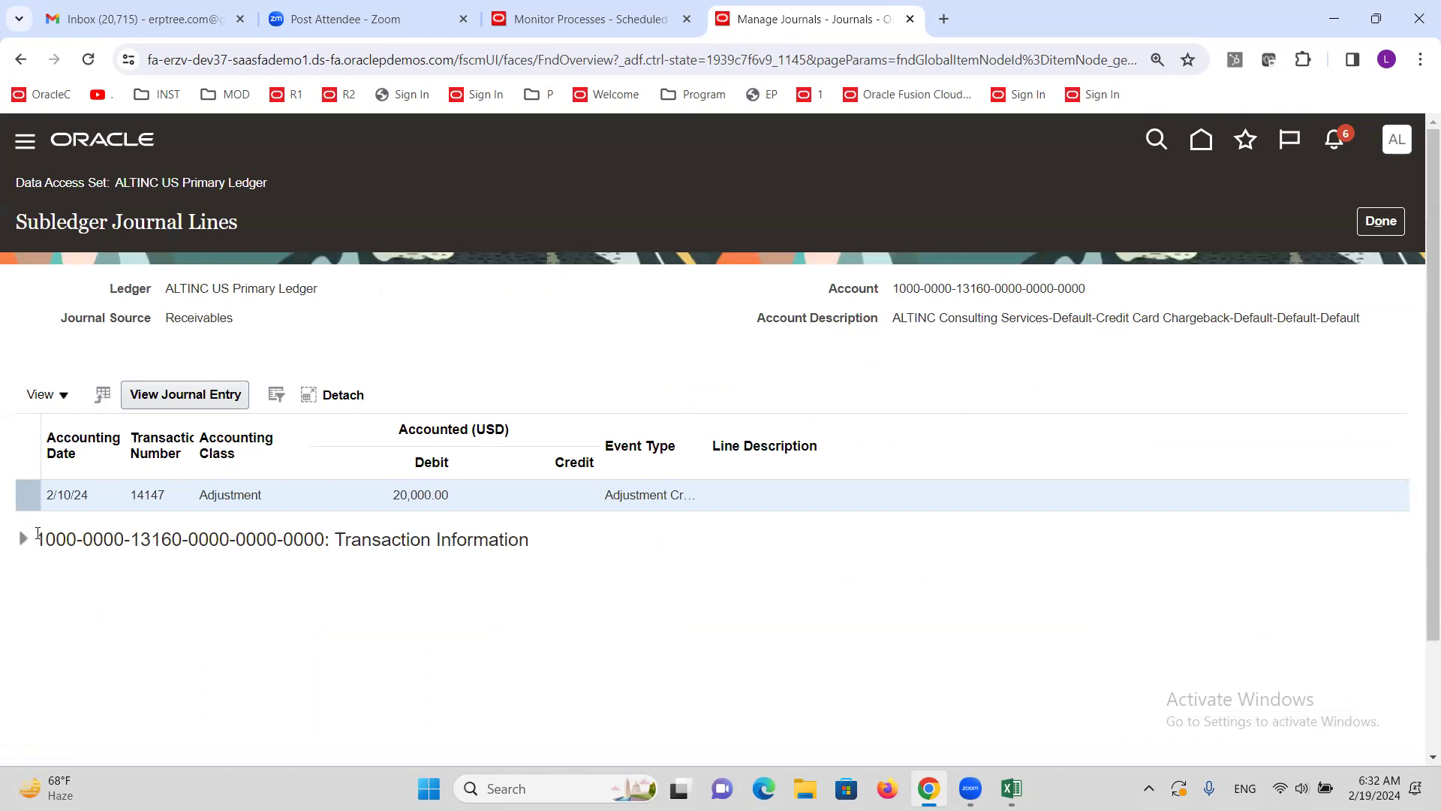
Step: Examine the adjustment's transaction information and widen the Event Type column to read its full value
click(24, 541)
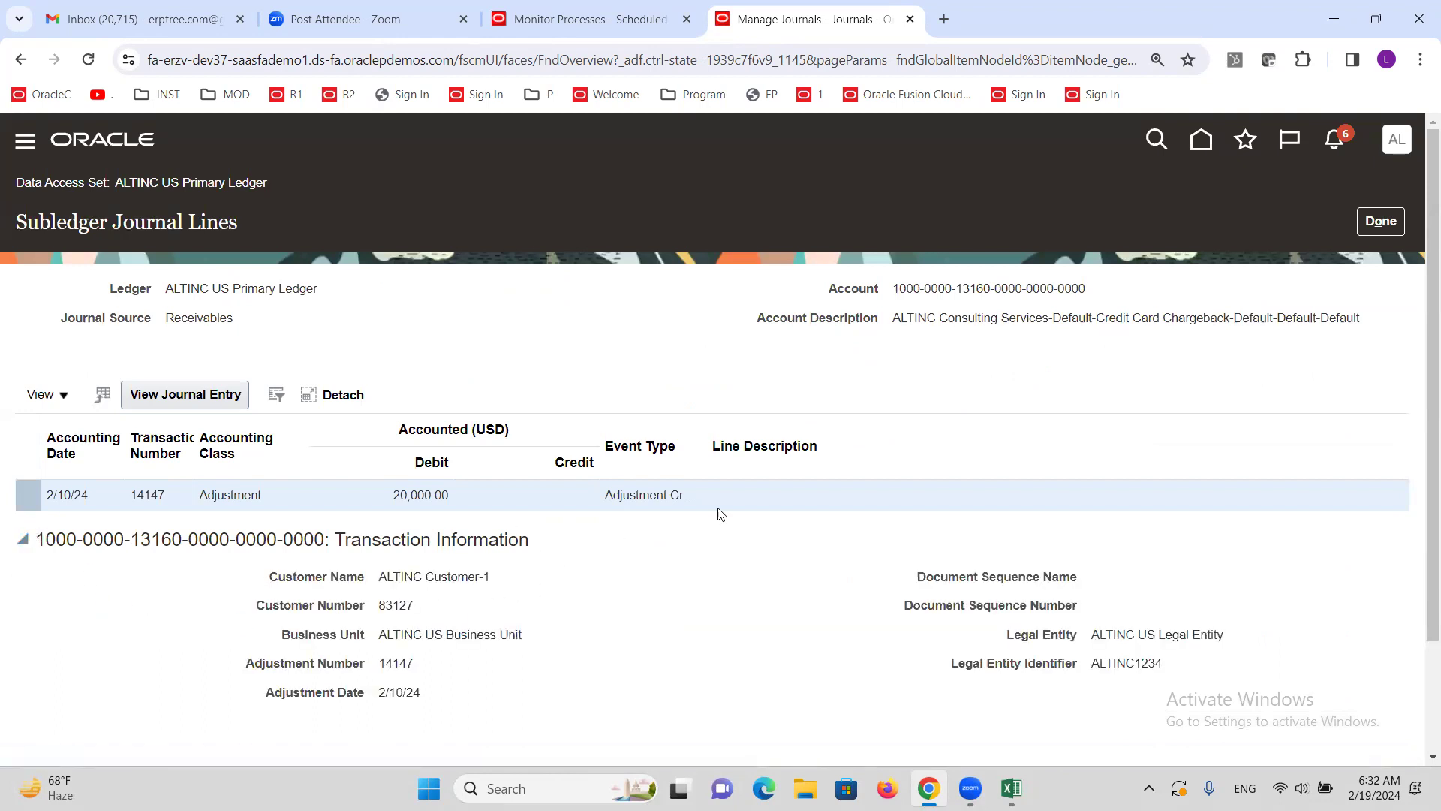
drag(704, 431, 839, 430)
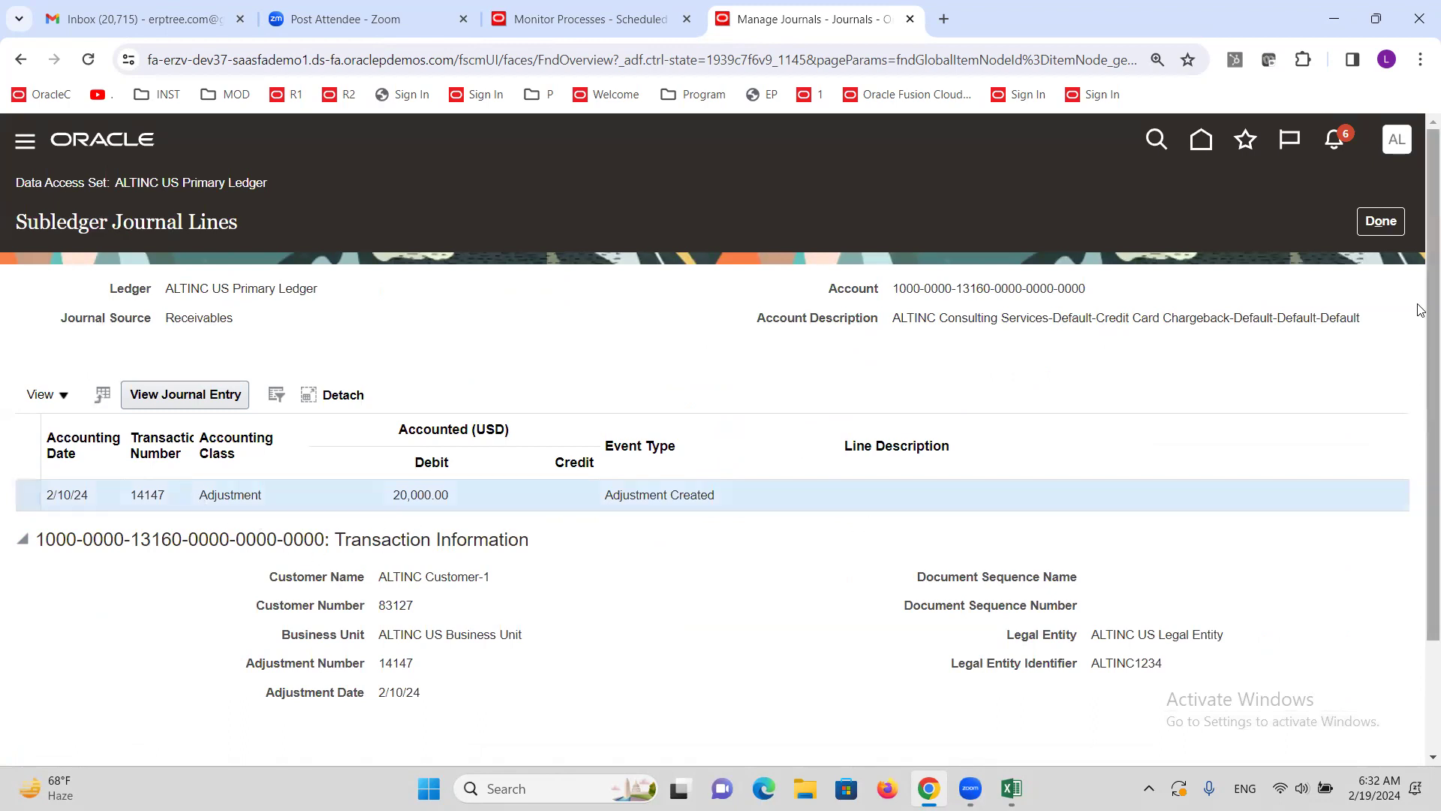
drag(1422, 323, 1421, 509)
scroll(1422, 379, up, 1)
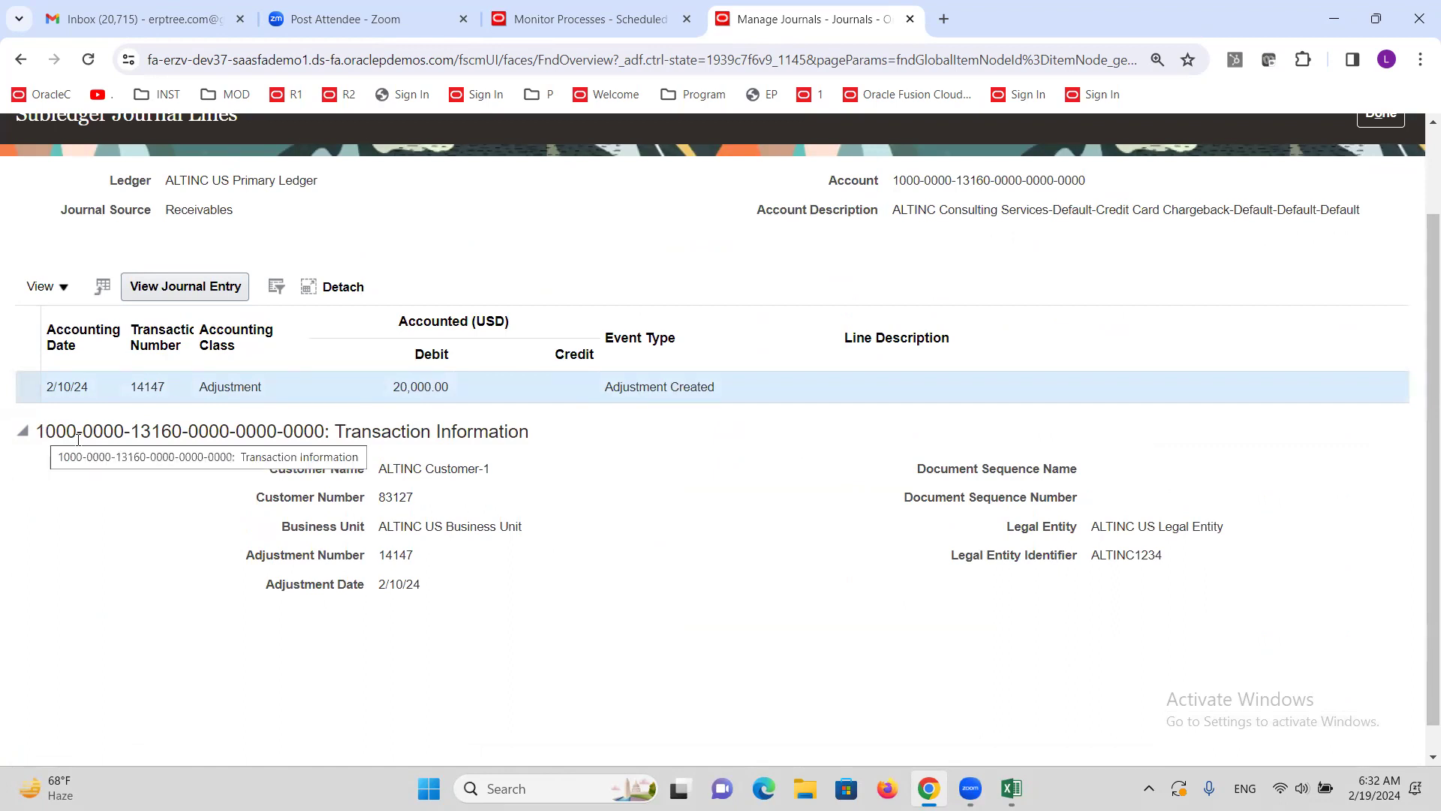
click(23, 433)
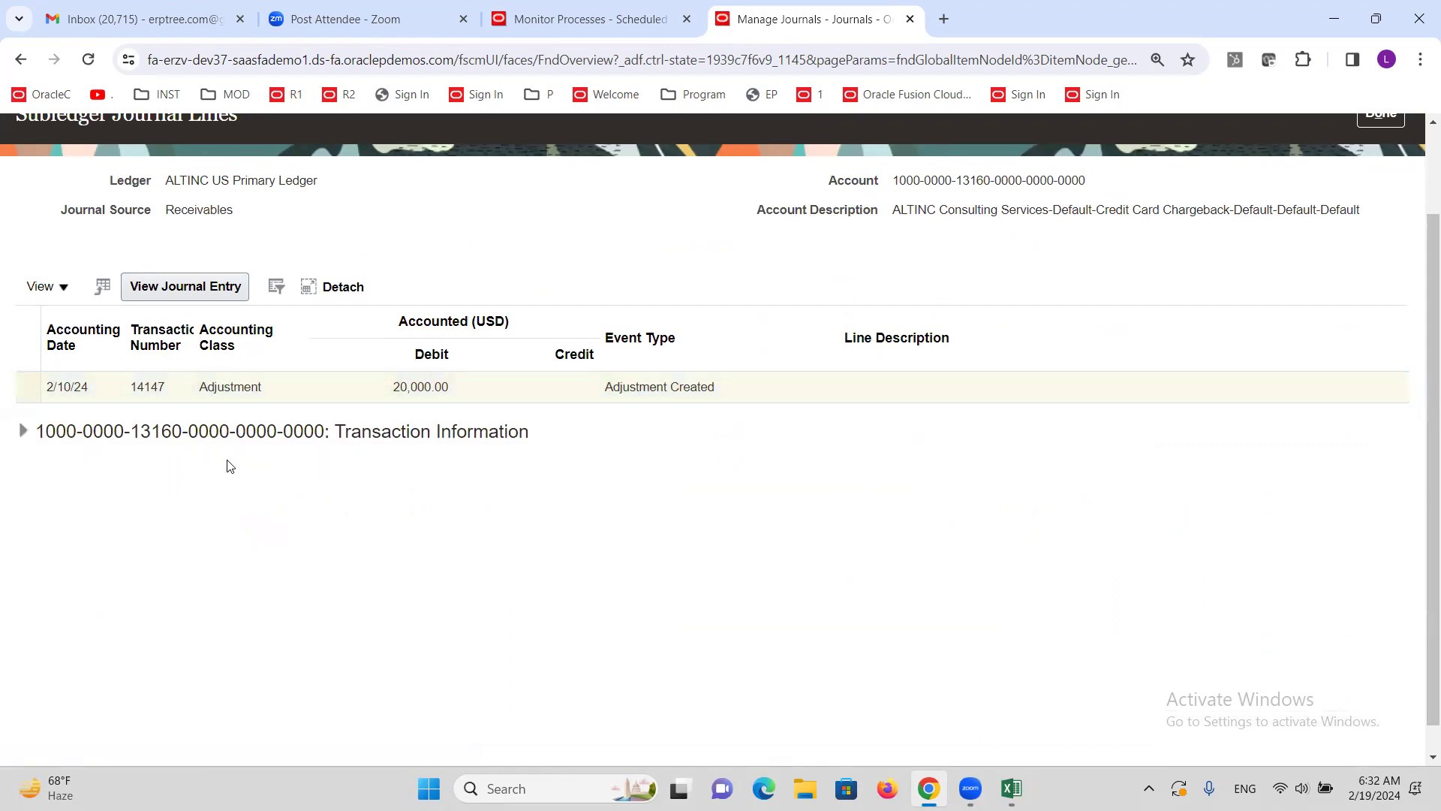
scroll(226, 466, up, 3)
Step: View the subledger journal entry for the adjustment line and review its debit and credit lines
click(88, 496)
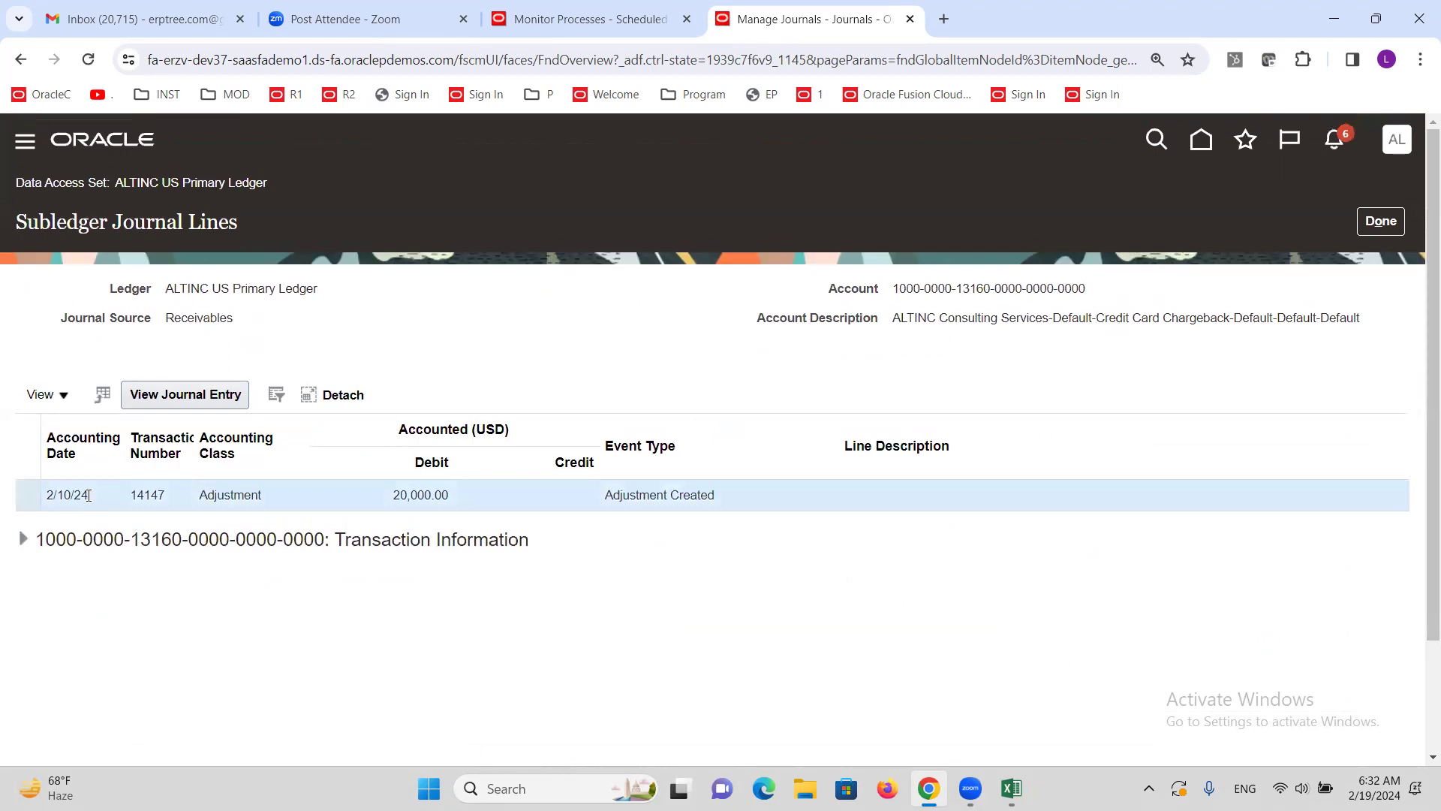
click(192, 392)
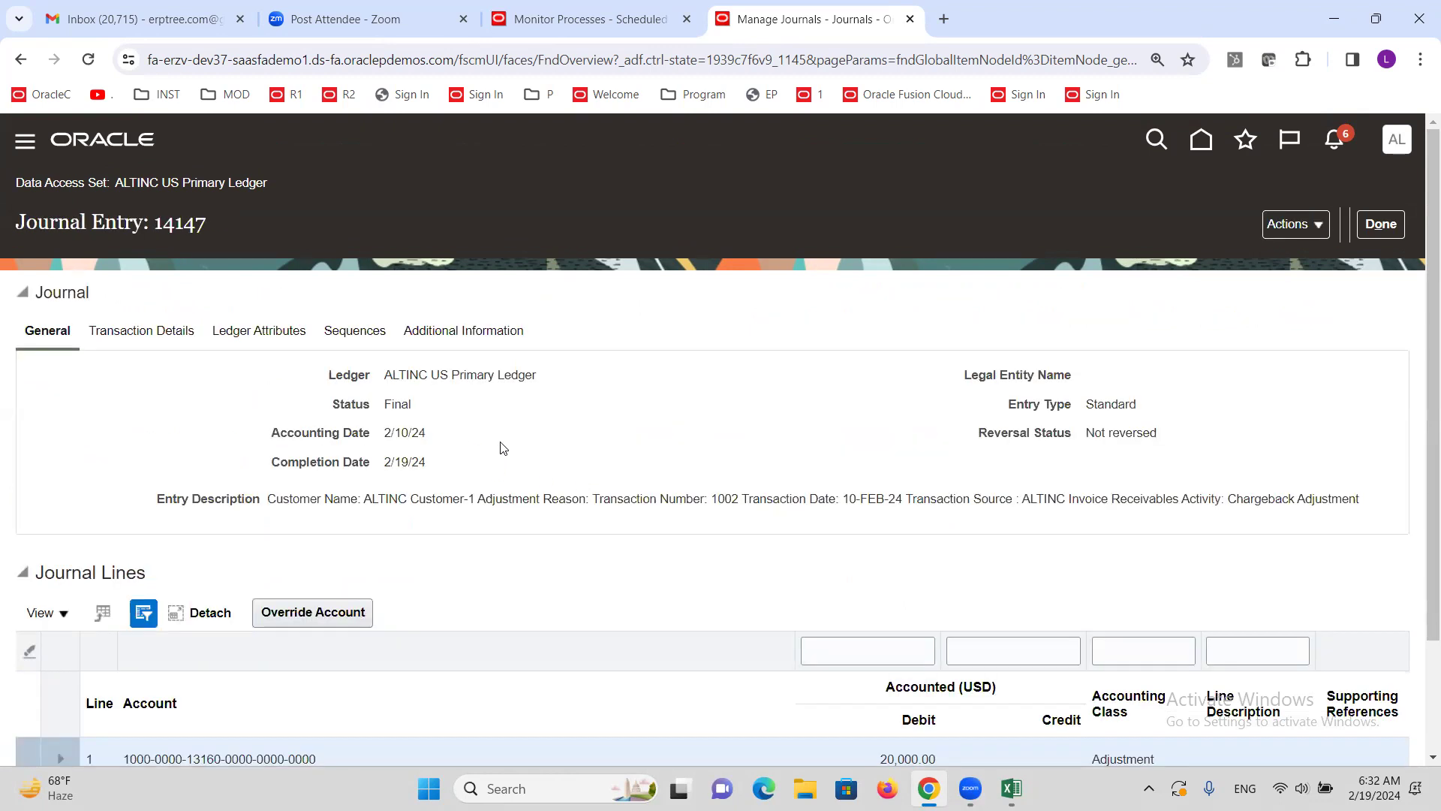
scroll(503, 447, down, 2)
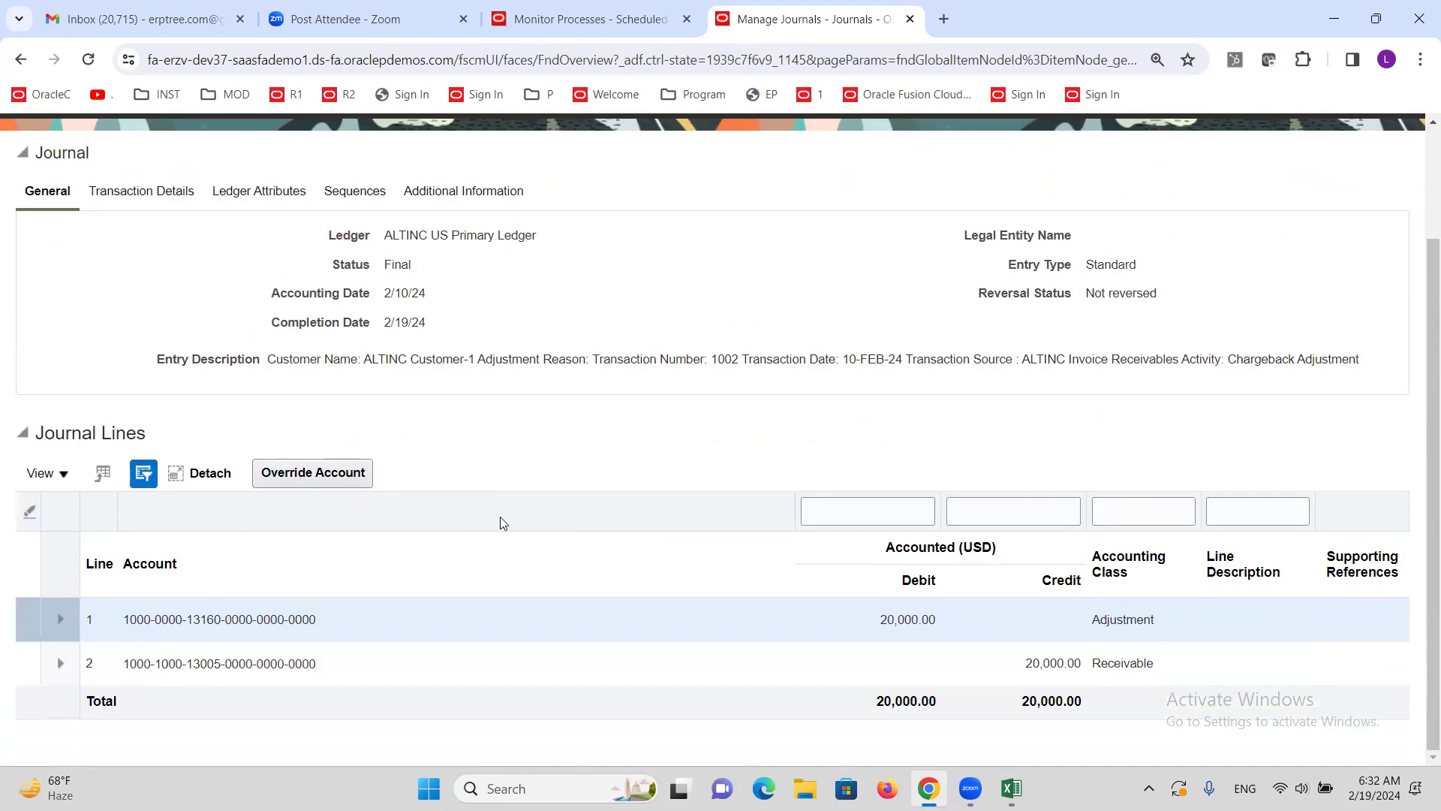
Step: Examine the adjustment journal entry's transaction details, ledger attributes, sequences and additional information, and return to its general details
scroll(374, 642, up, 2)
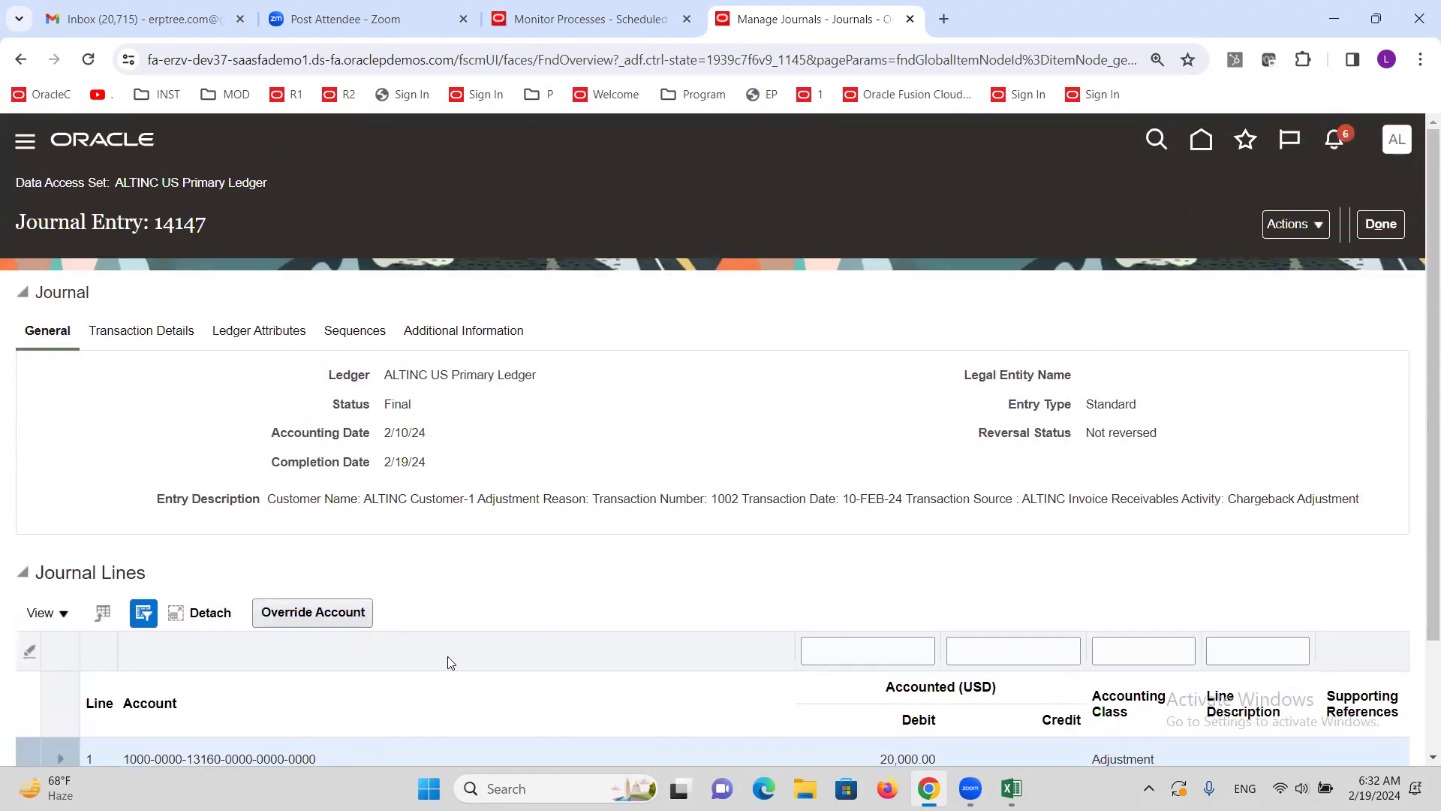
click(105, 335)
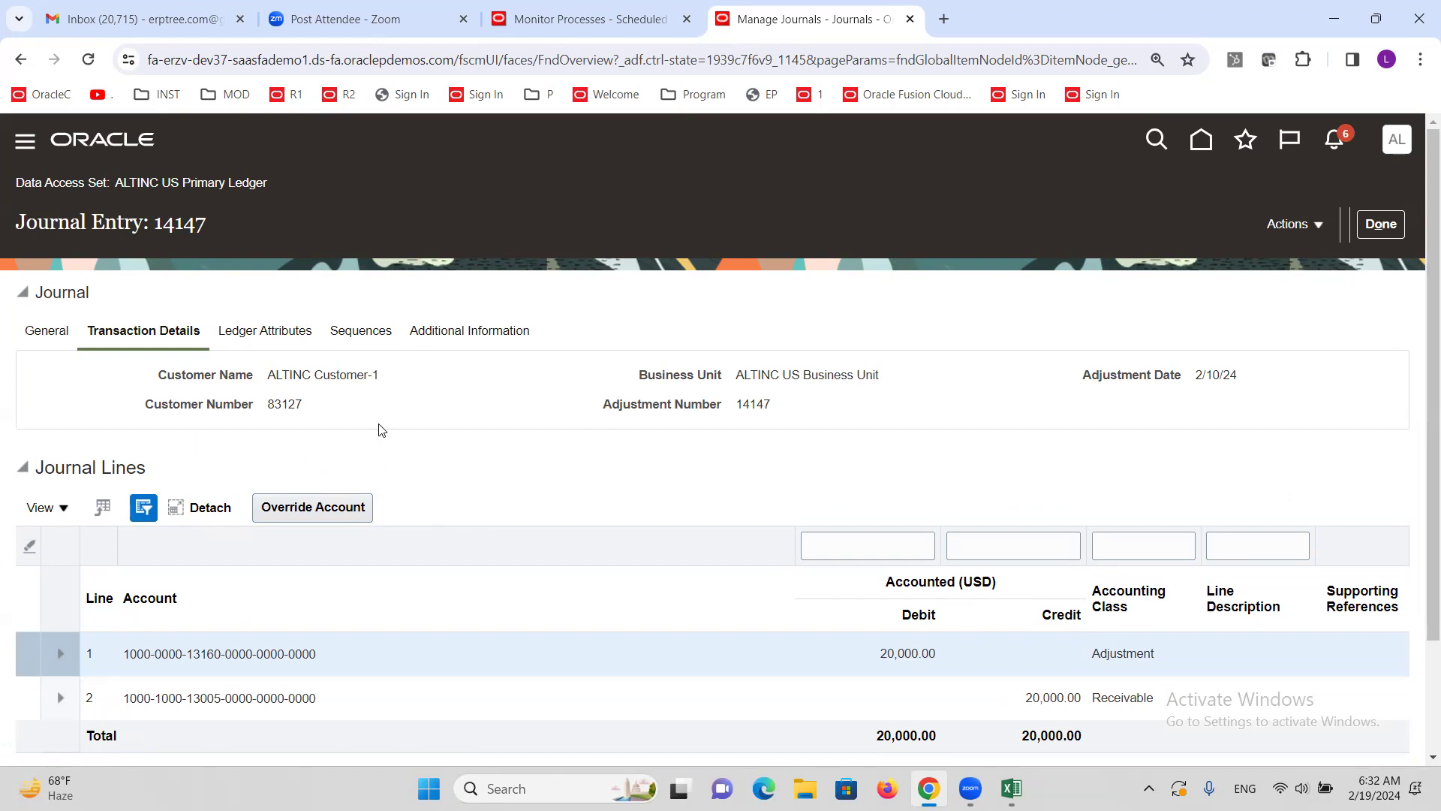
scroll(379, 430, down, 2)
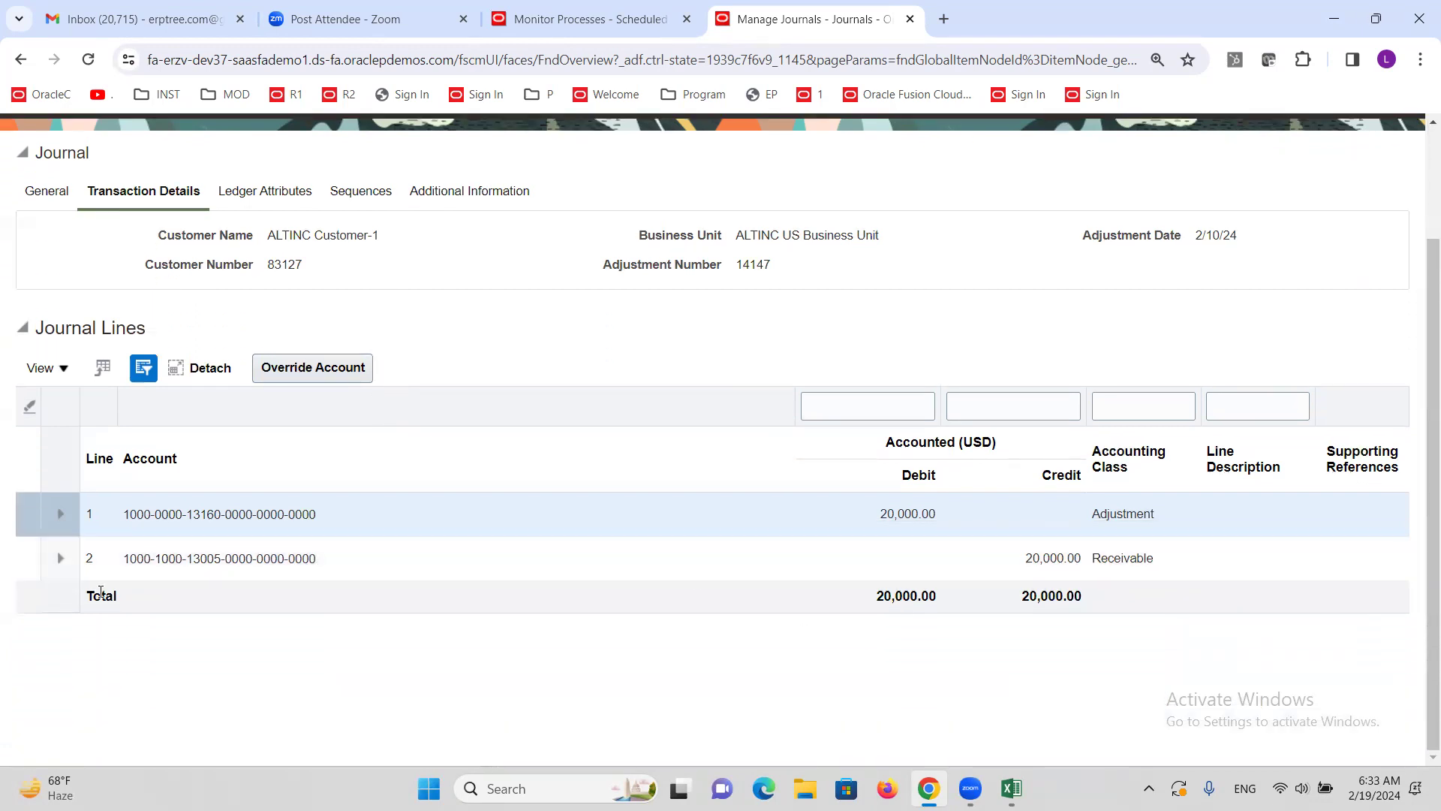
scroll(144, 576, up, 2)
click(244, 332)
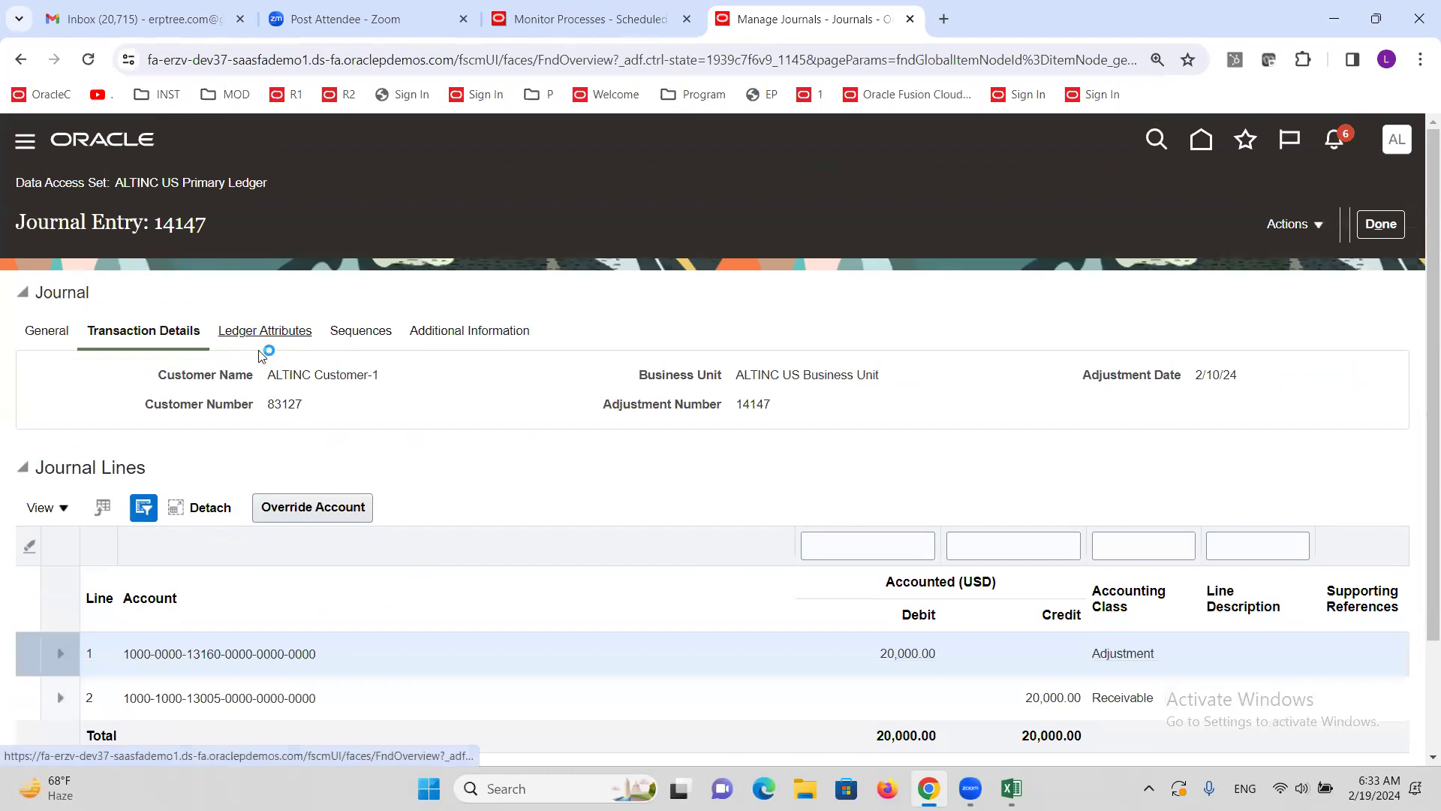
click(375, 335)
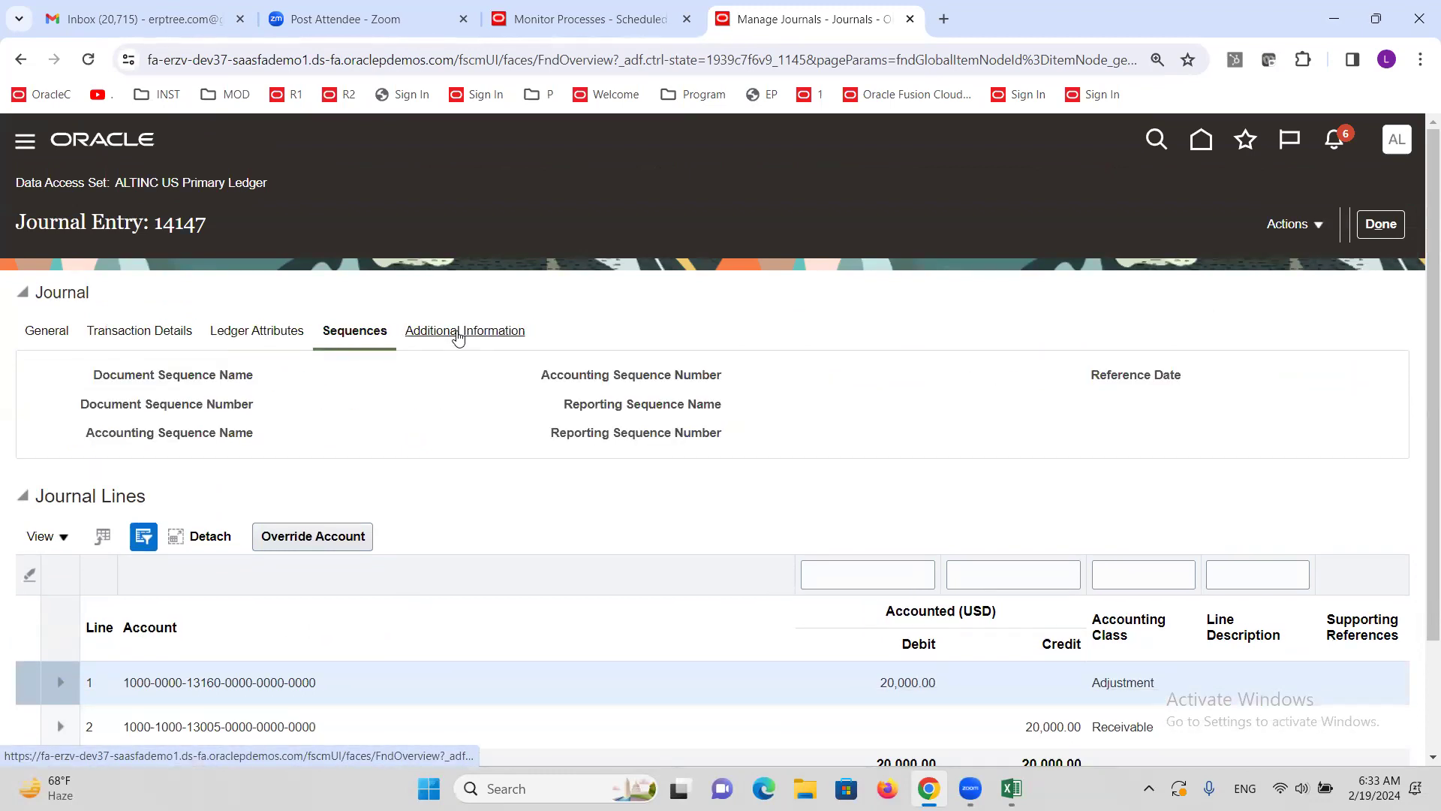
click(458, 337)
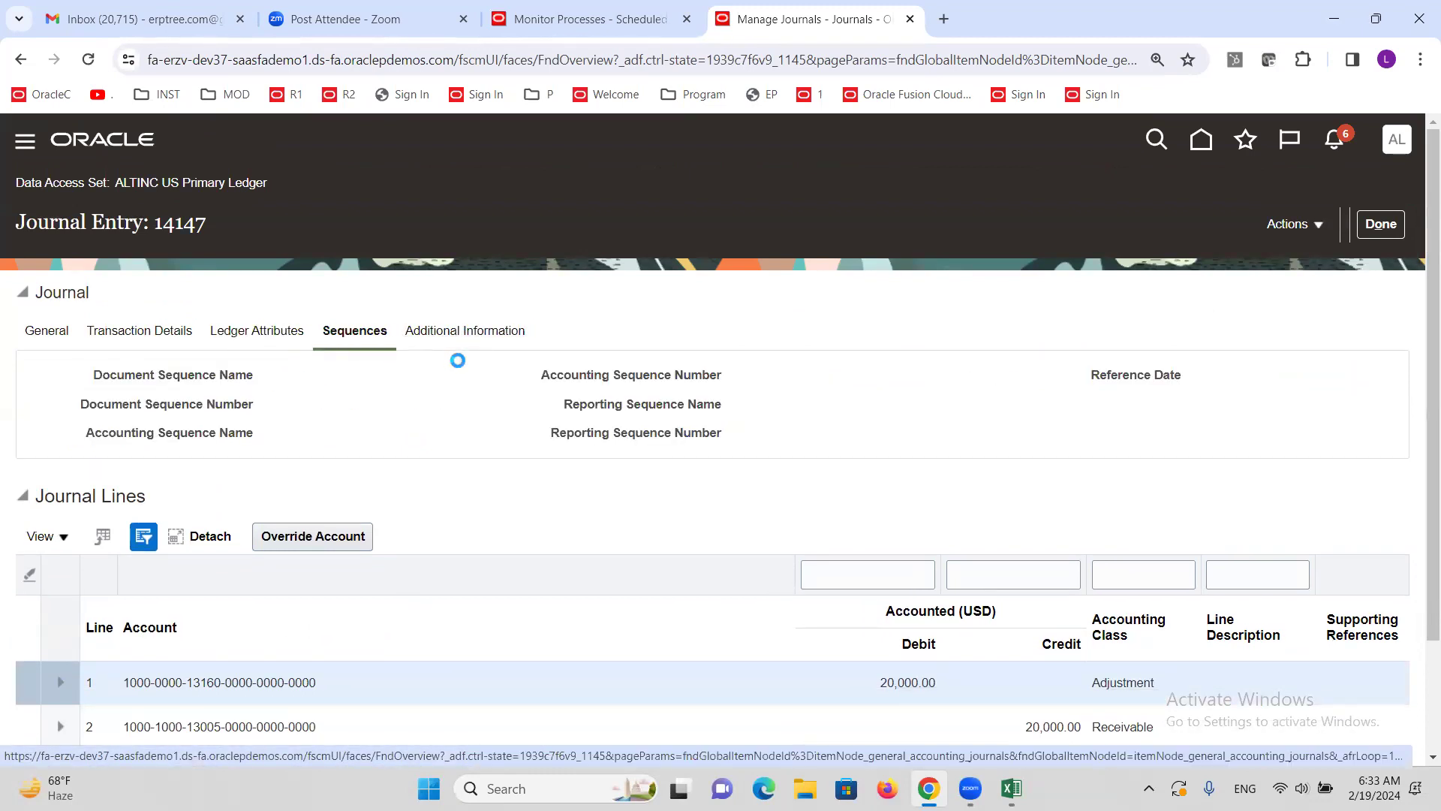
click(46, 330)
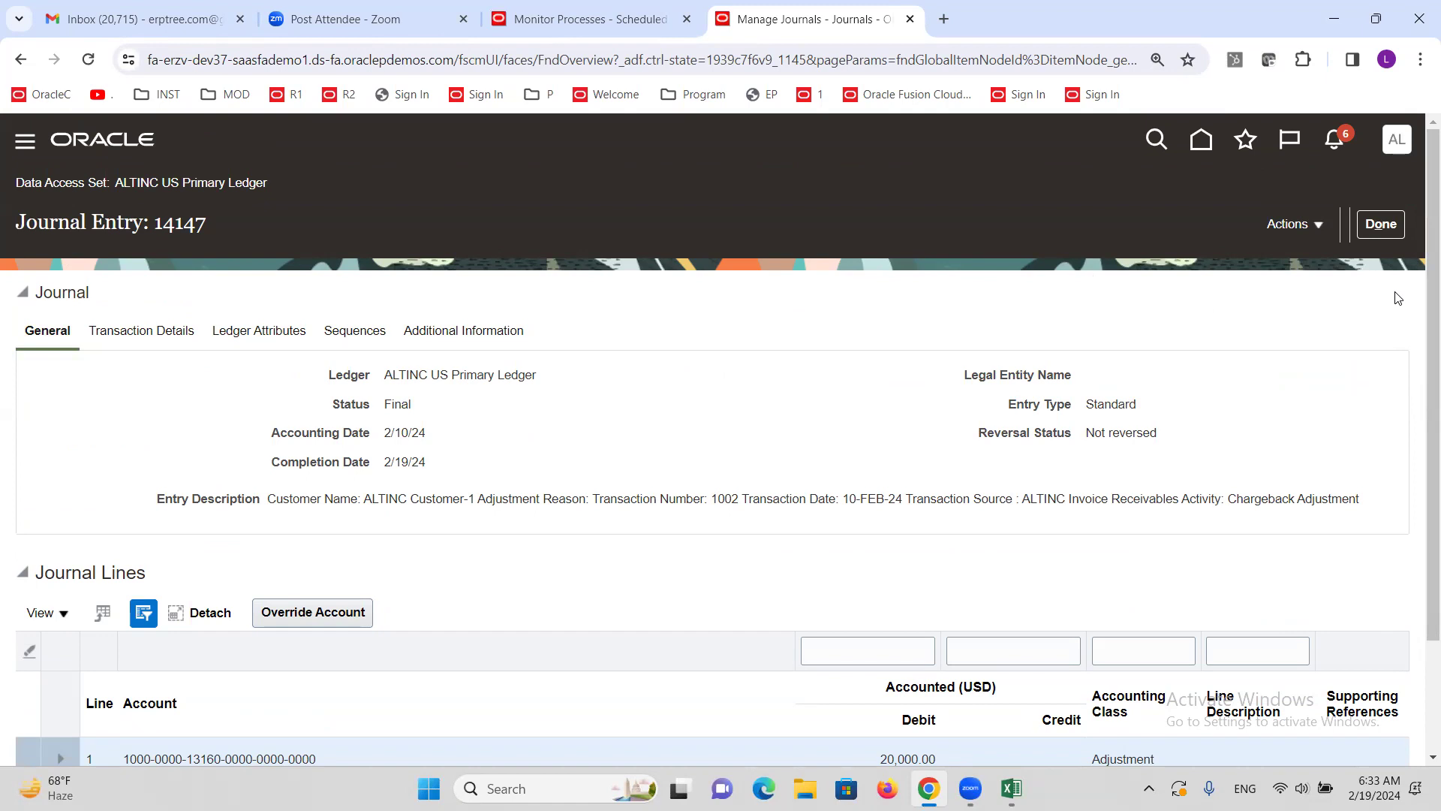
Step: Close the subledger journal entry and lines, leave the Feb-24 Adjustment journal, and exit Manage Journals to the Journals overview
click(1387, 228)
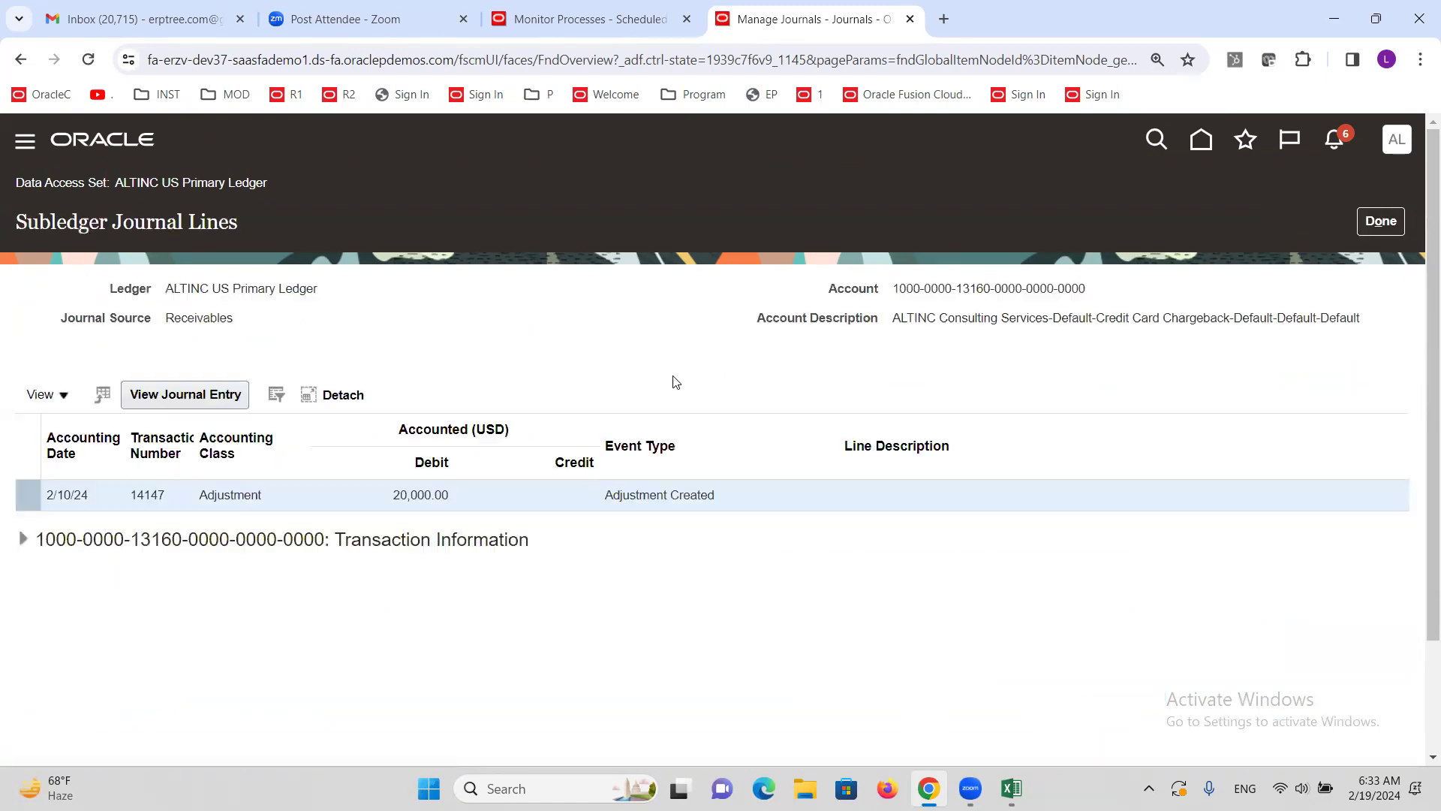
click(1397, 221)
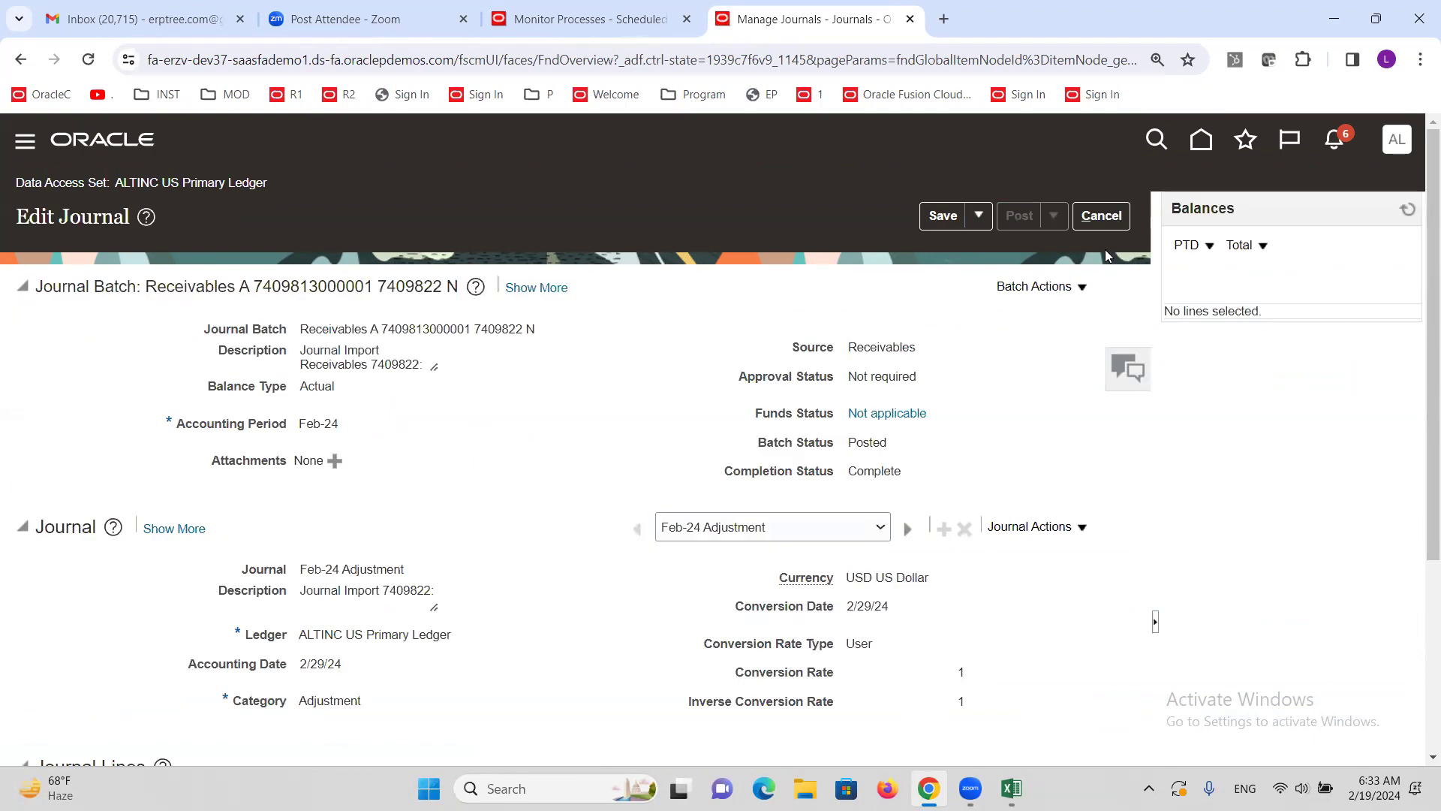
click(1101, 216)
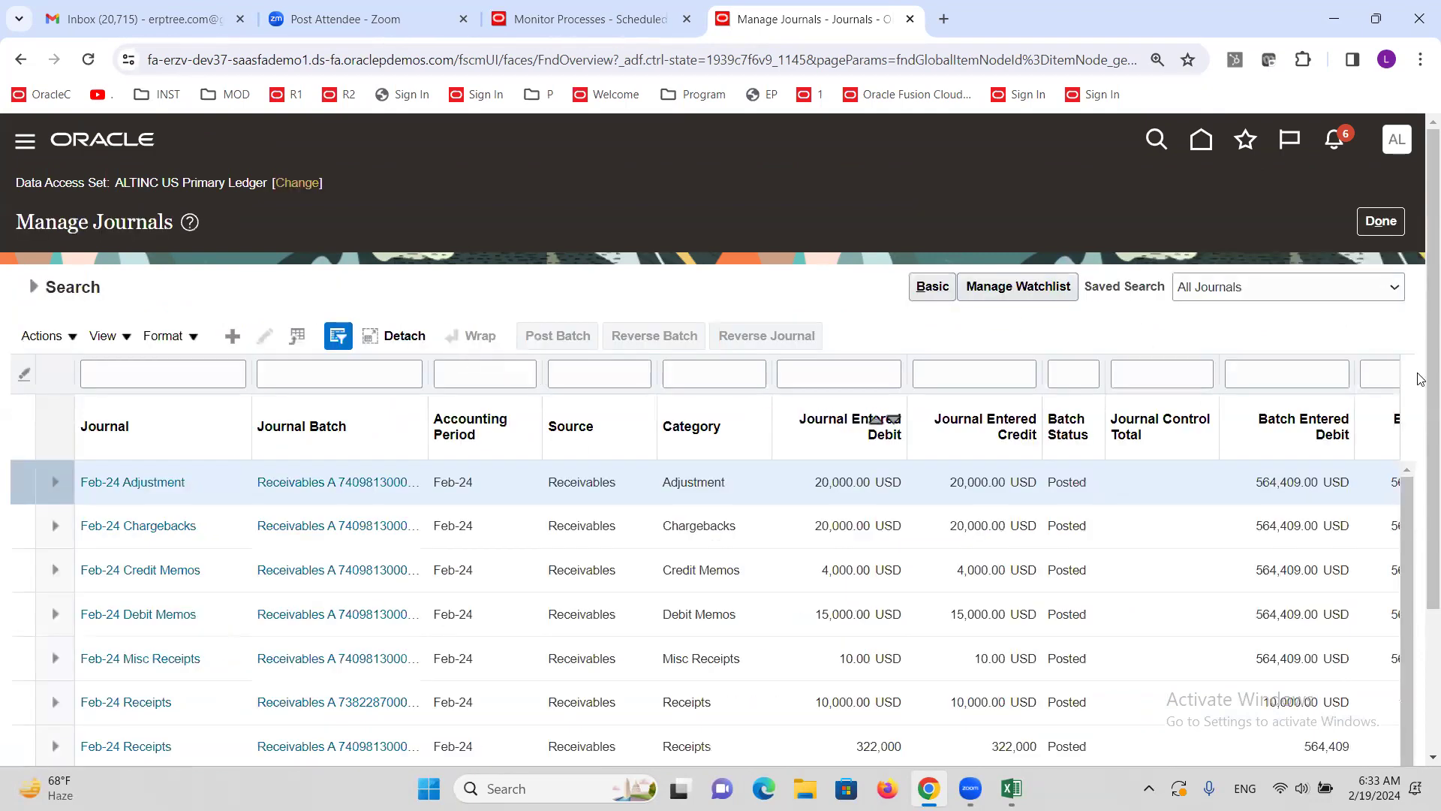
click(1381, 221)
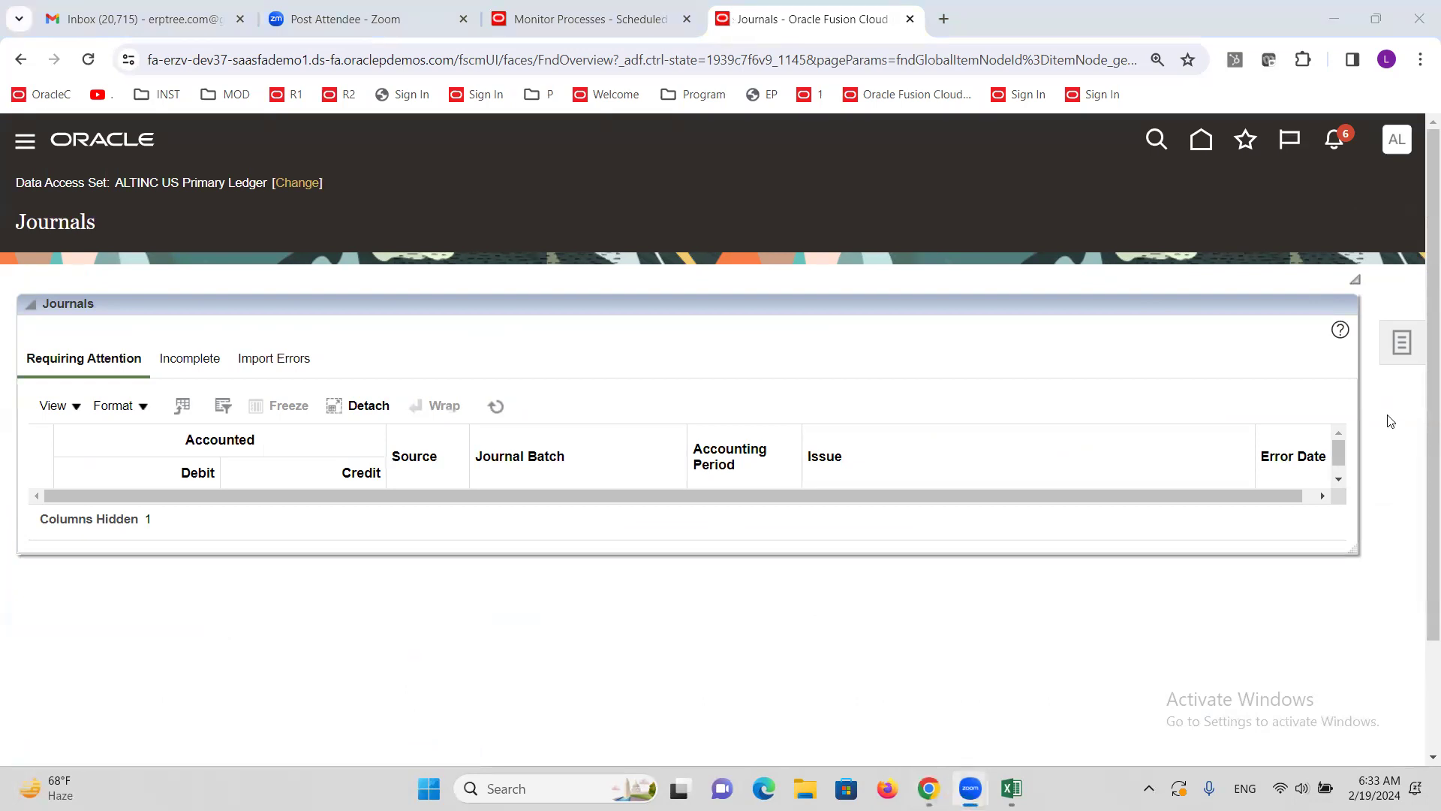
Step: Go to Setup and Maintenance, search tasks for "SUBLEDGER ACCOU", and open Manage Subledger Accounting Options in the Payables area
click(1397, 143)
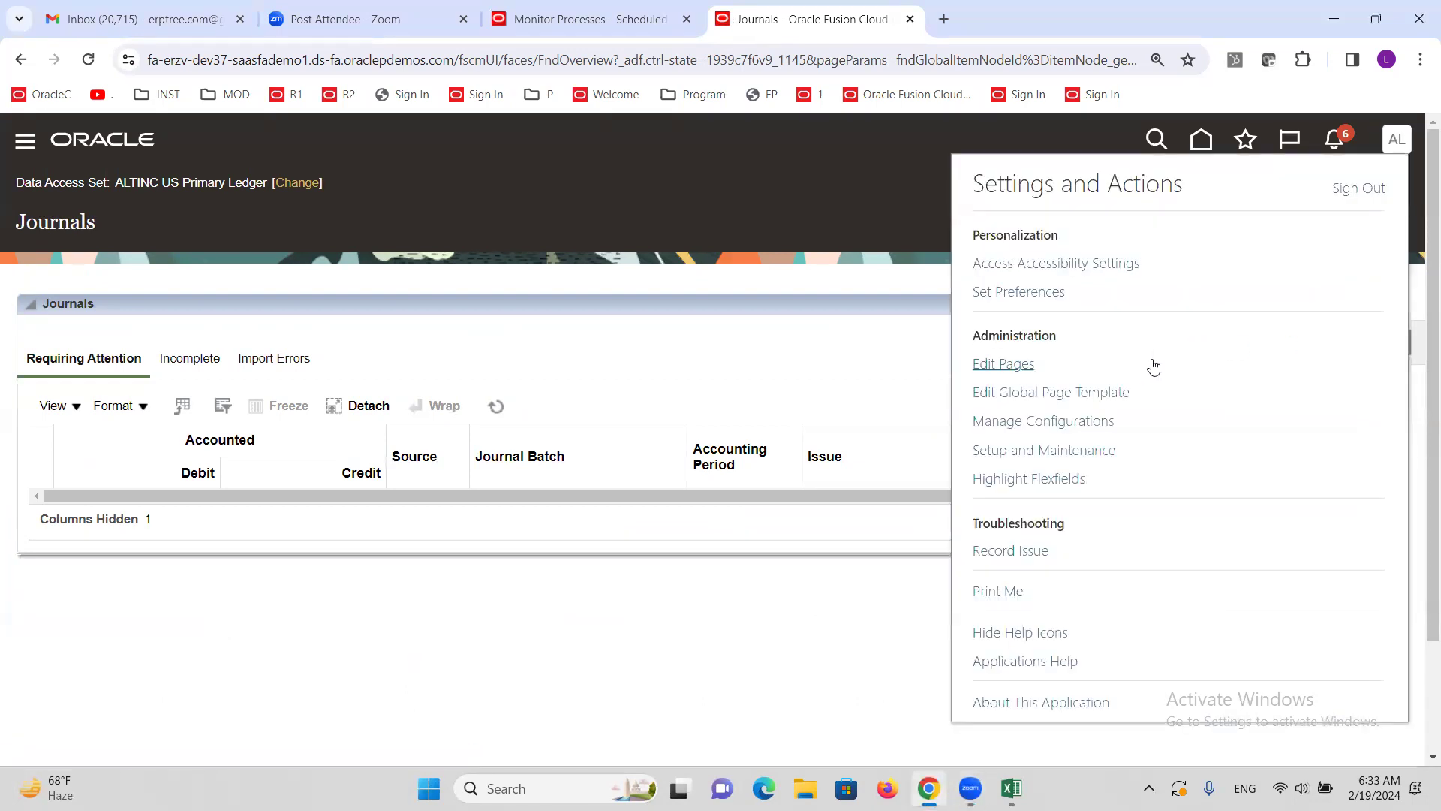
click(1078, 451)
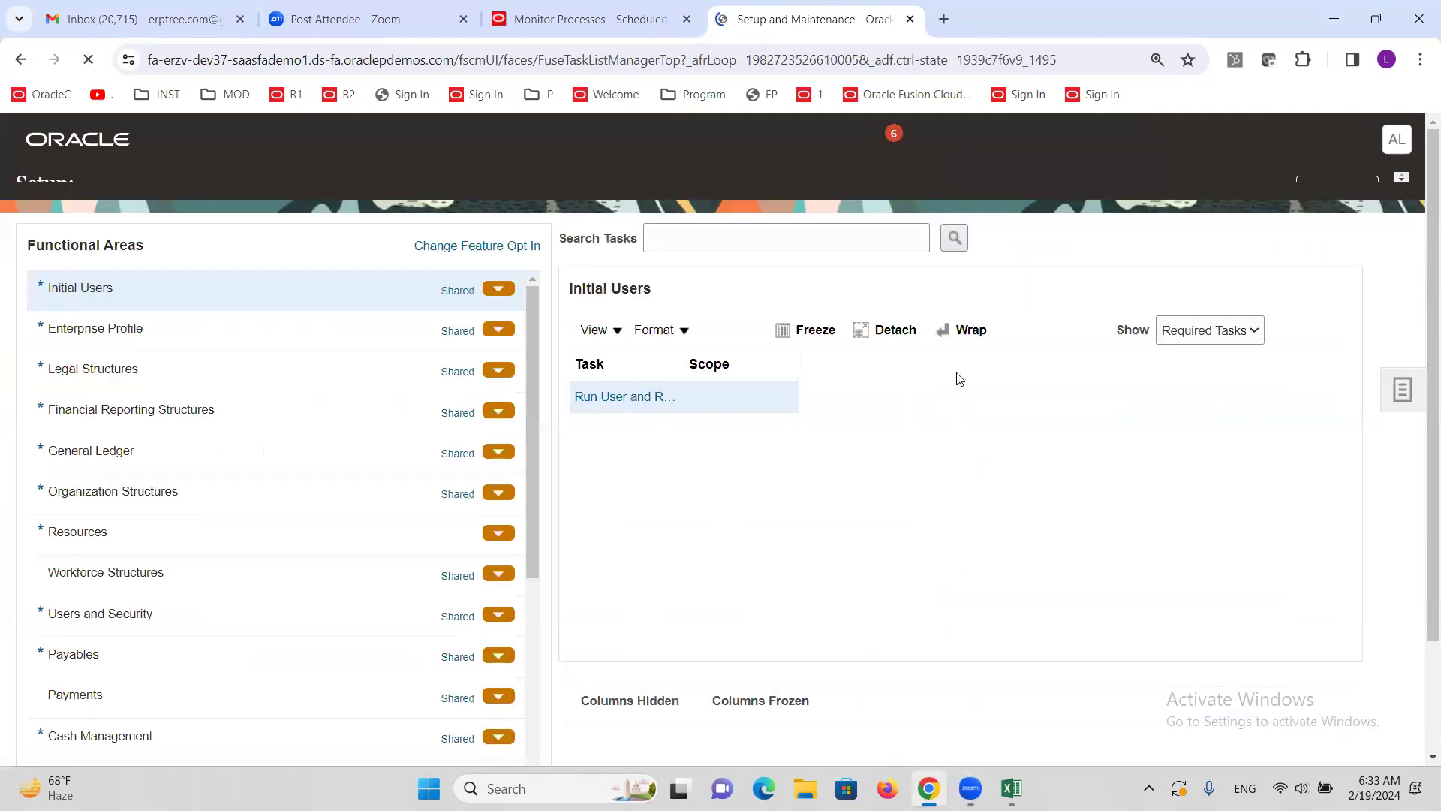
click(832, 269)
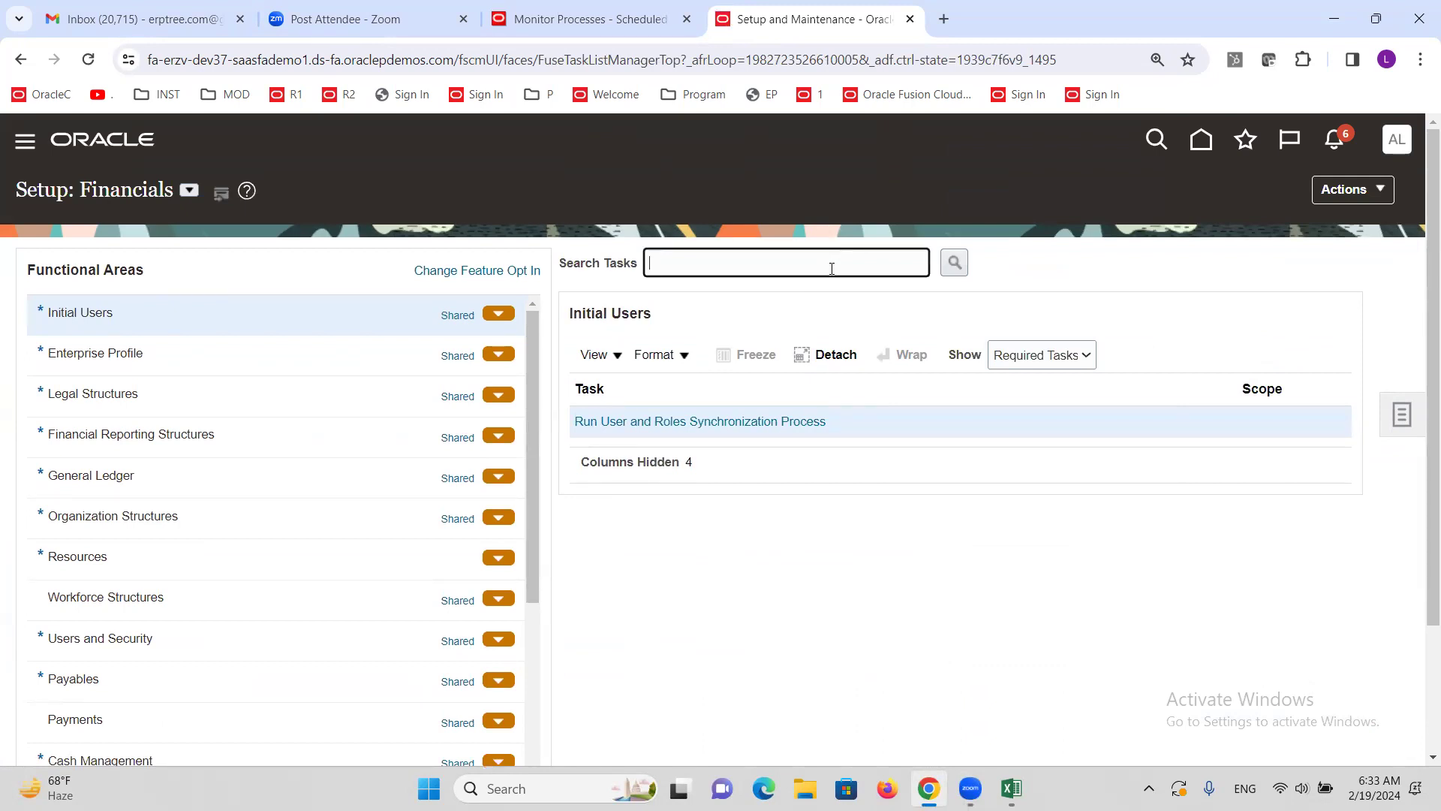
text(SUBLEDGER ACCOU)
key(Return)
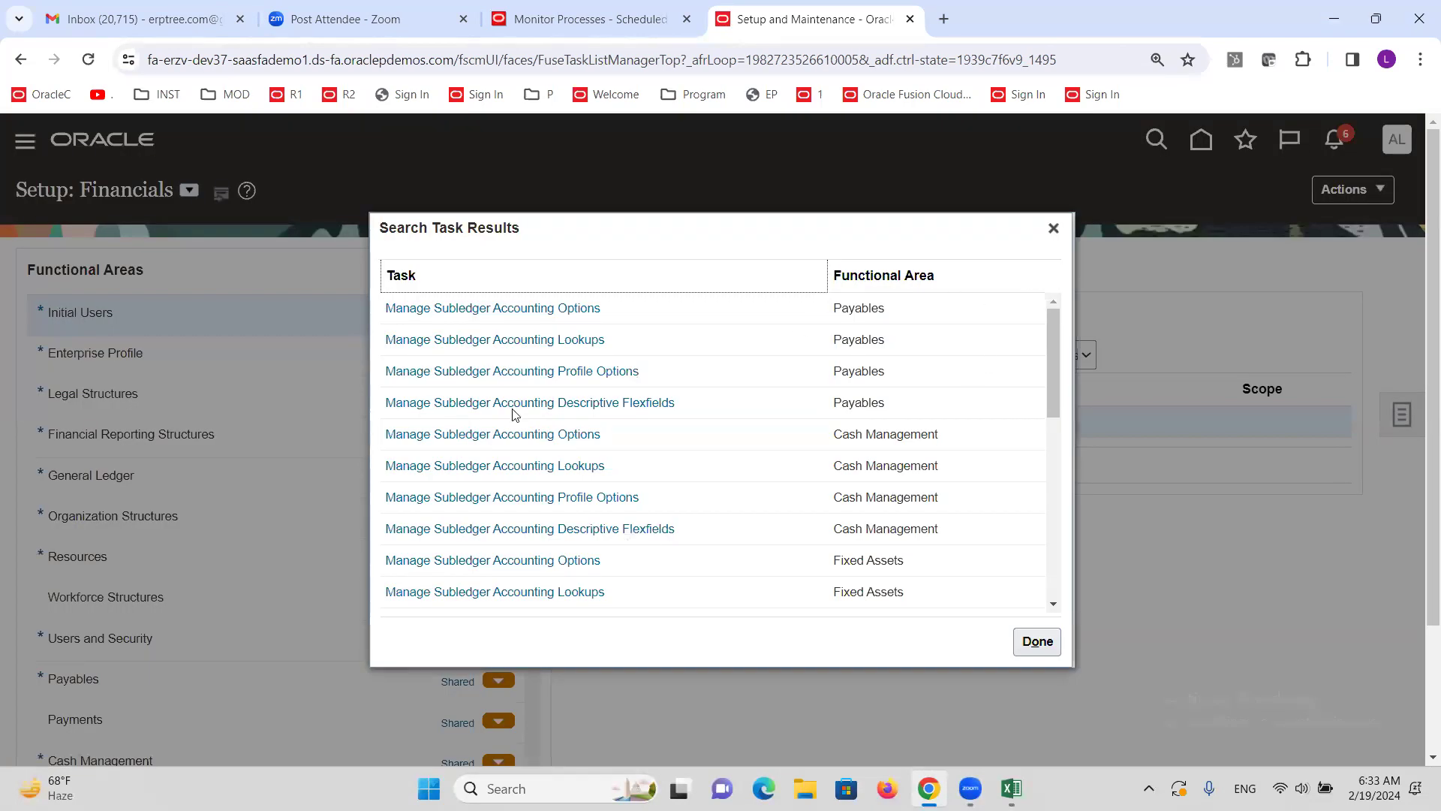
click(484, 310)
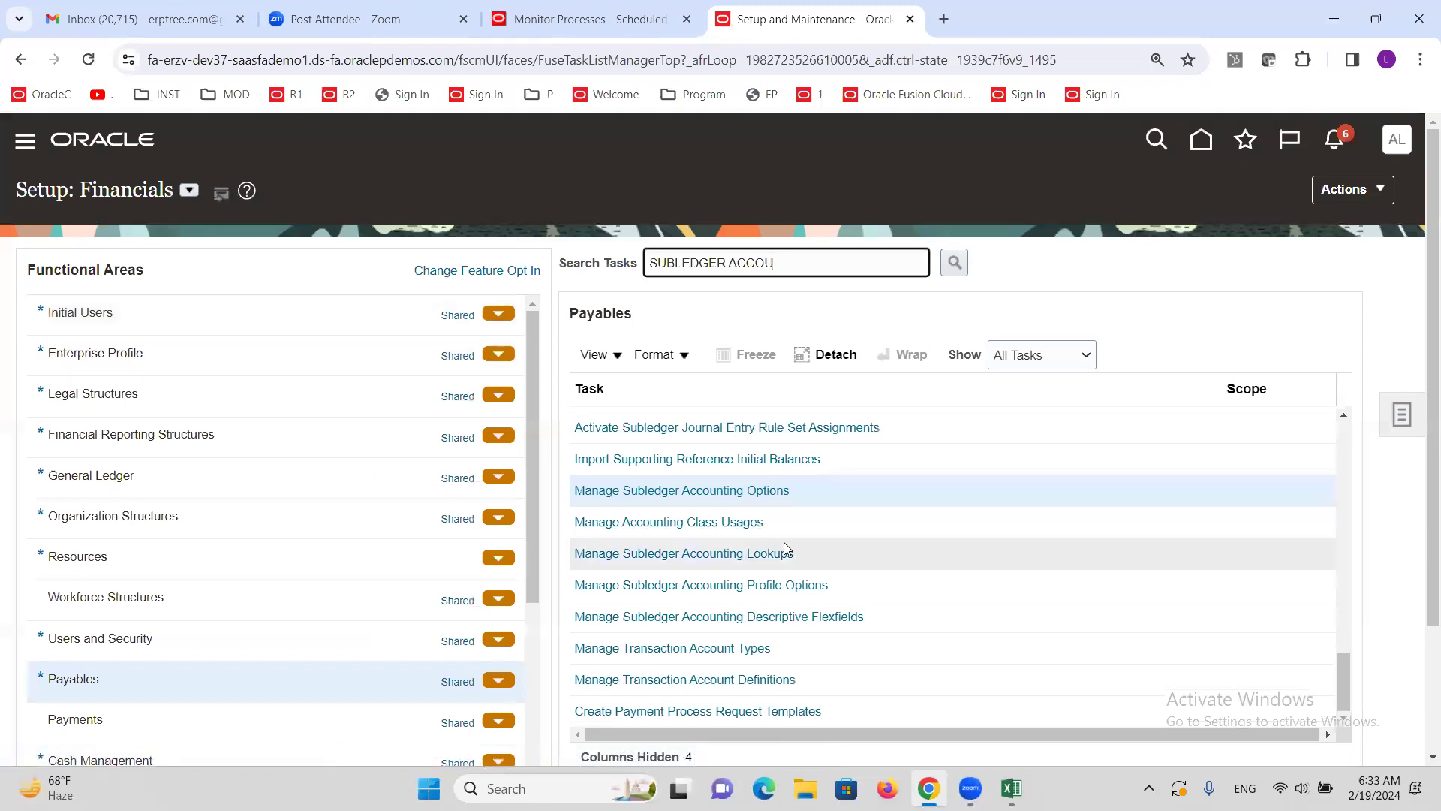
click(742, 490)
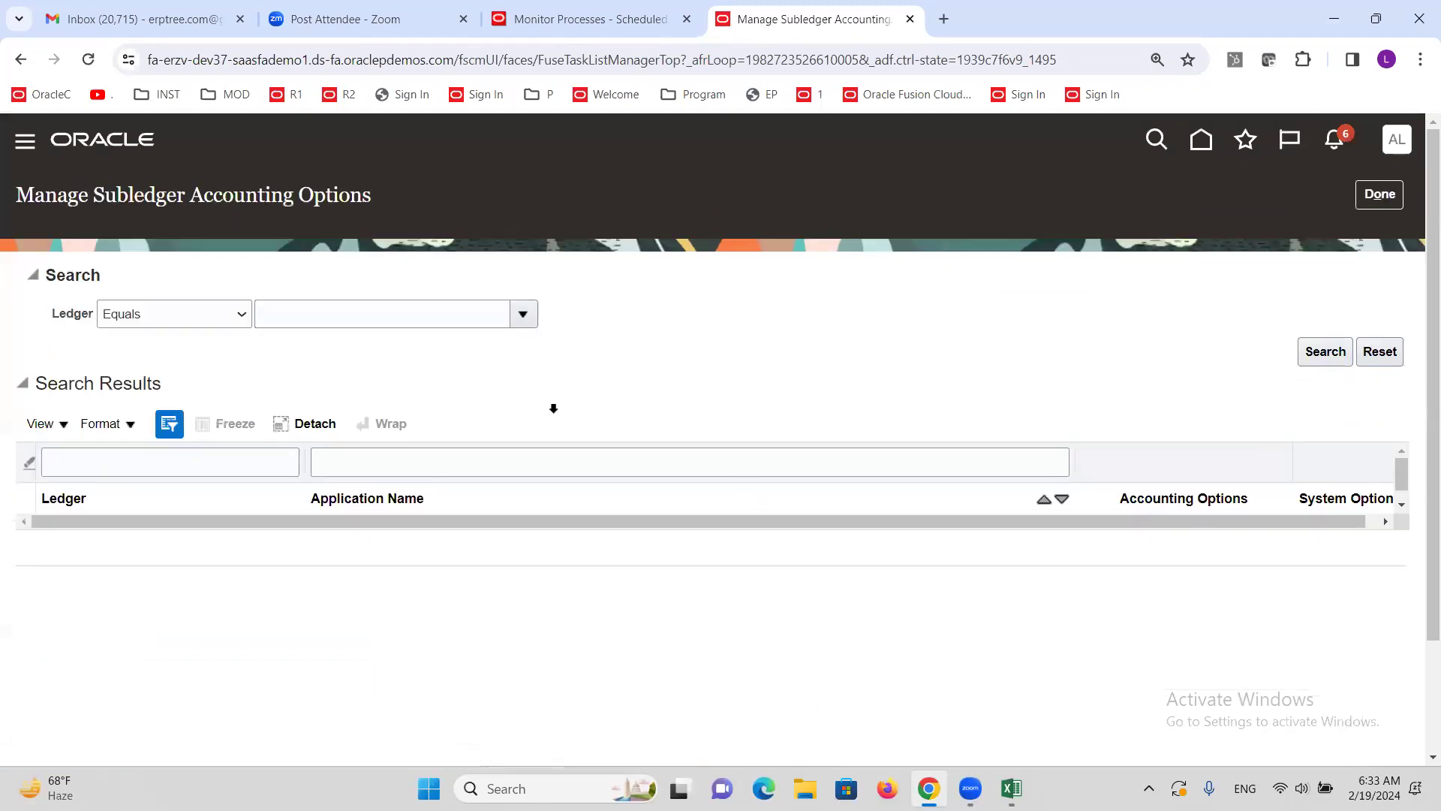
Step: Search the subledger accounting options for the ALTINC ledger
click(368, 313)
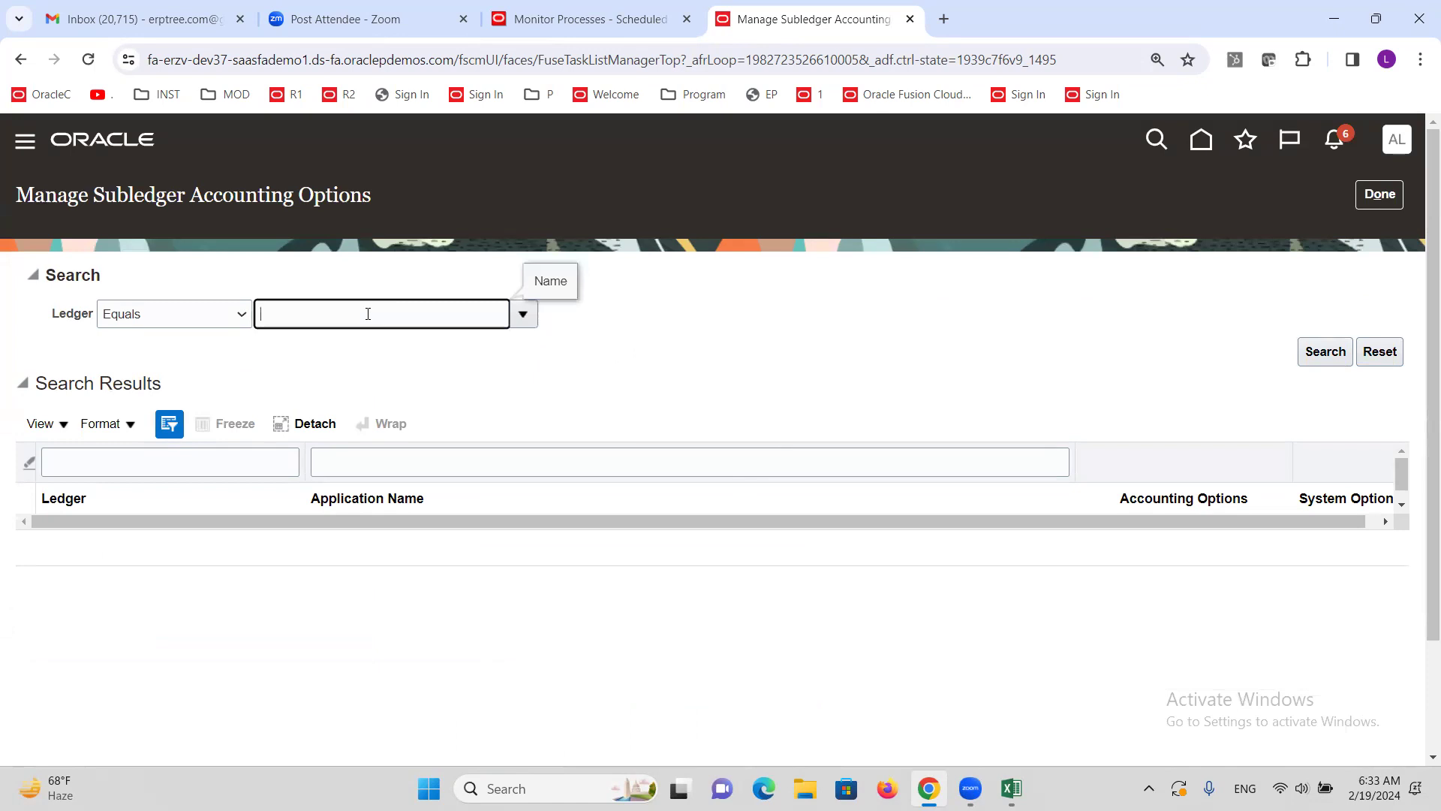
text(ALTINC)
key(Tab)
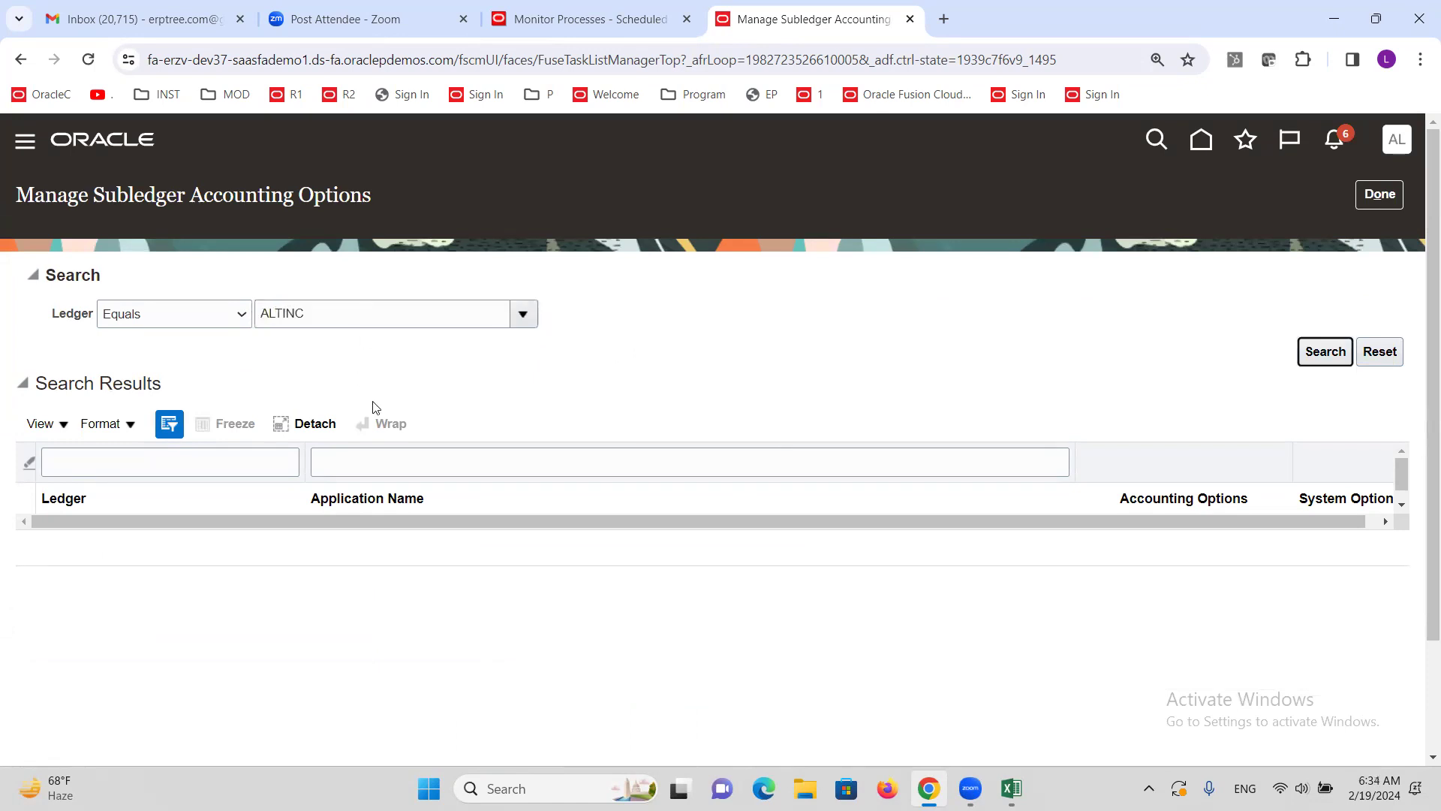
key(Return)
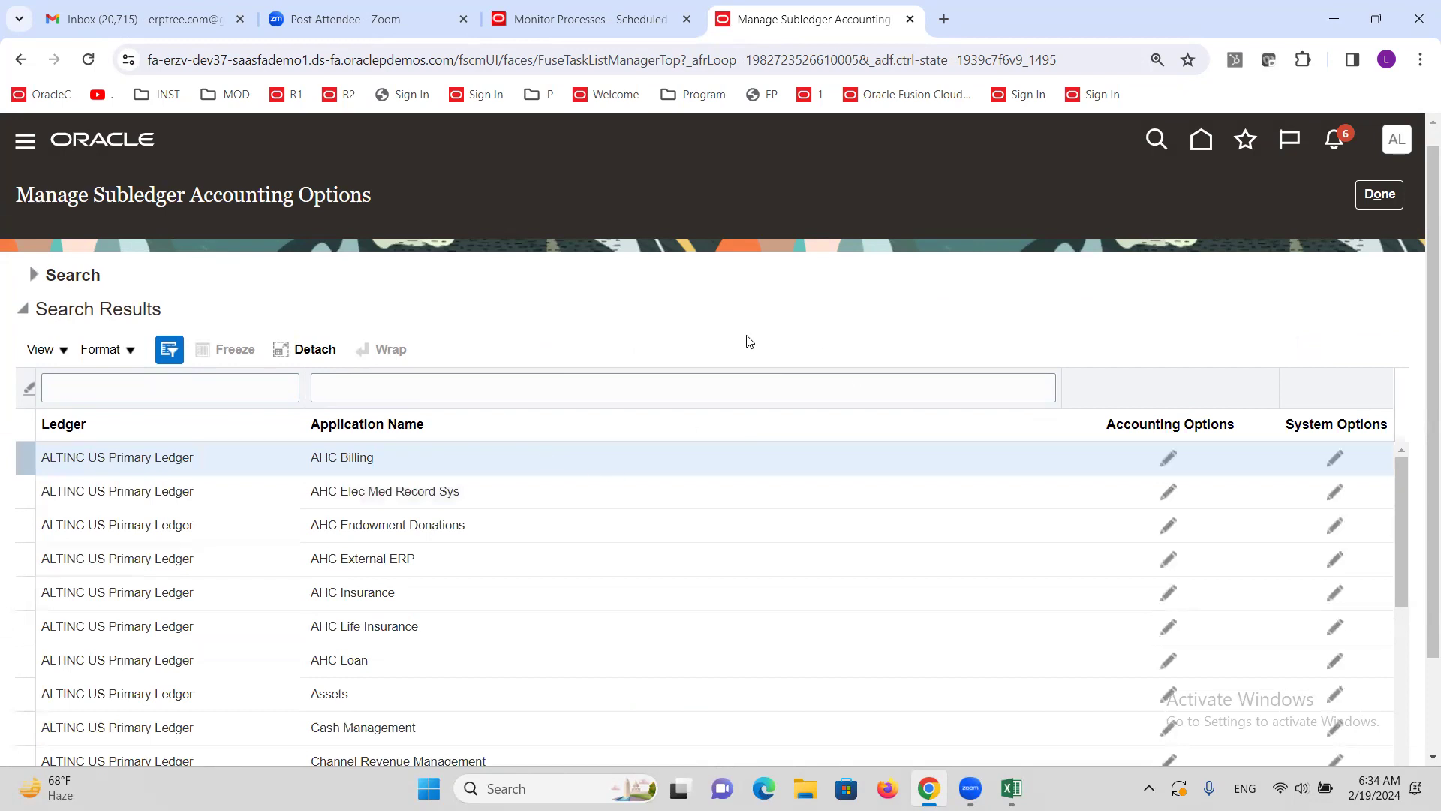
Step: Open the accounting options of the Payables application for ALTINC US Primary Ledger
scroll(767, 446, down, 2)
scroll(492, 418, down, 5)
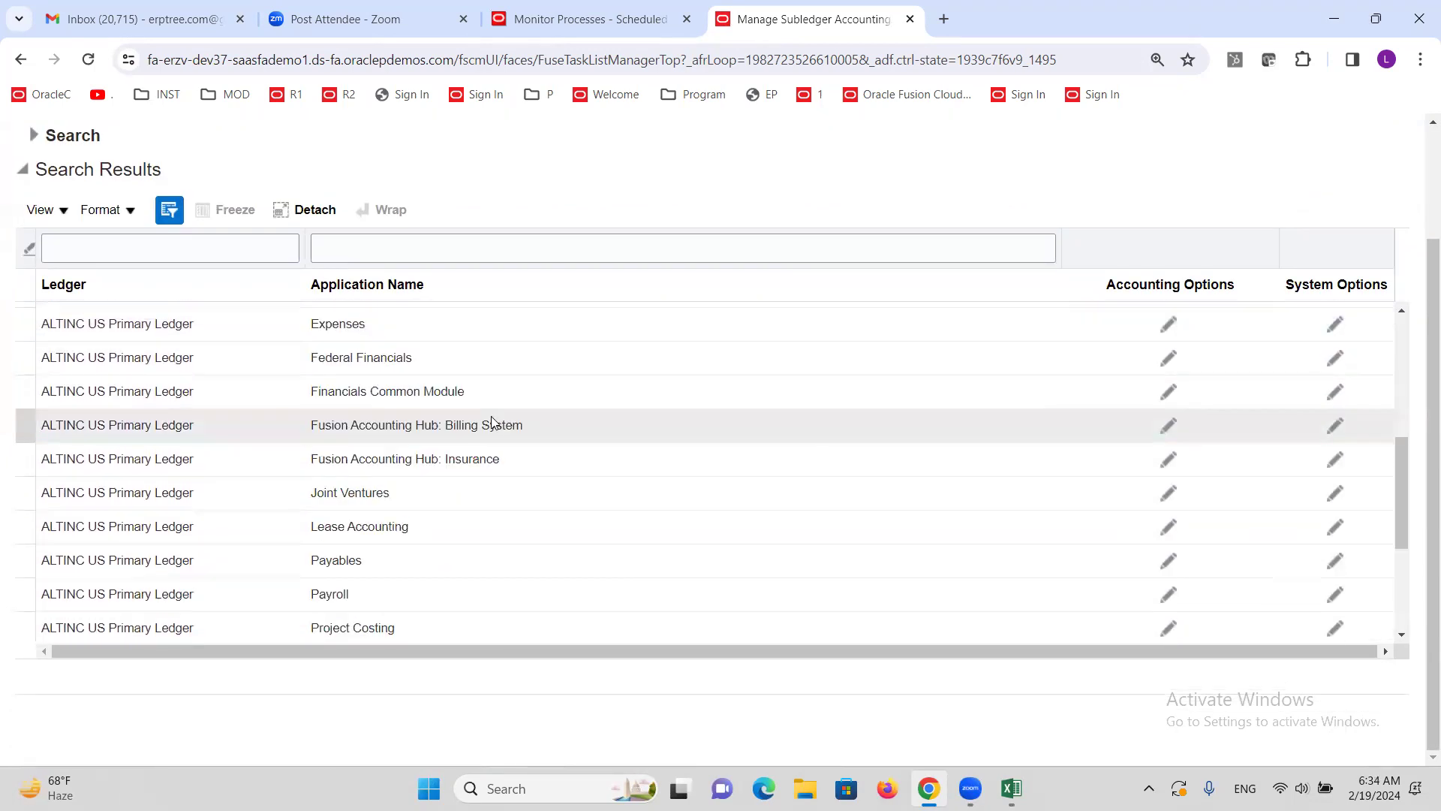
click(430, 563)
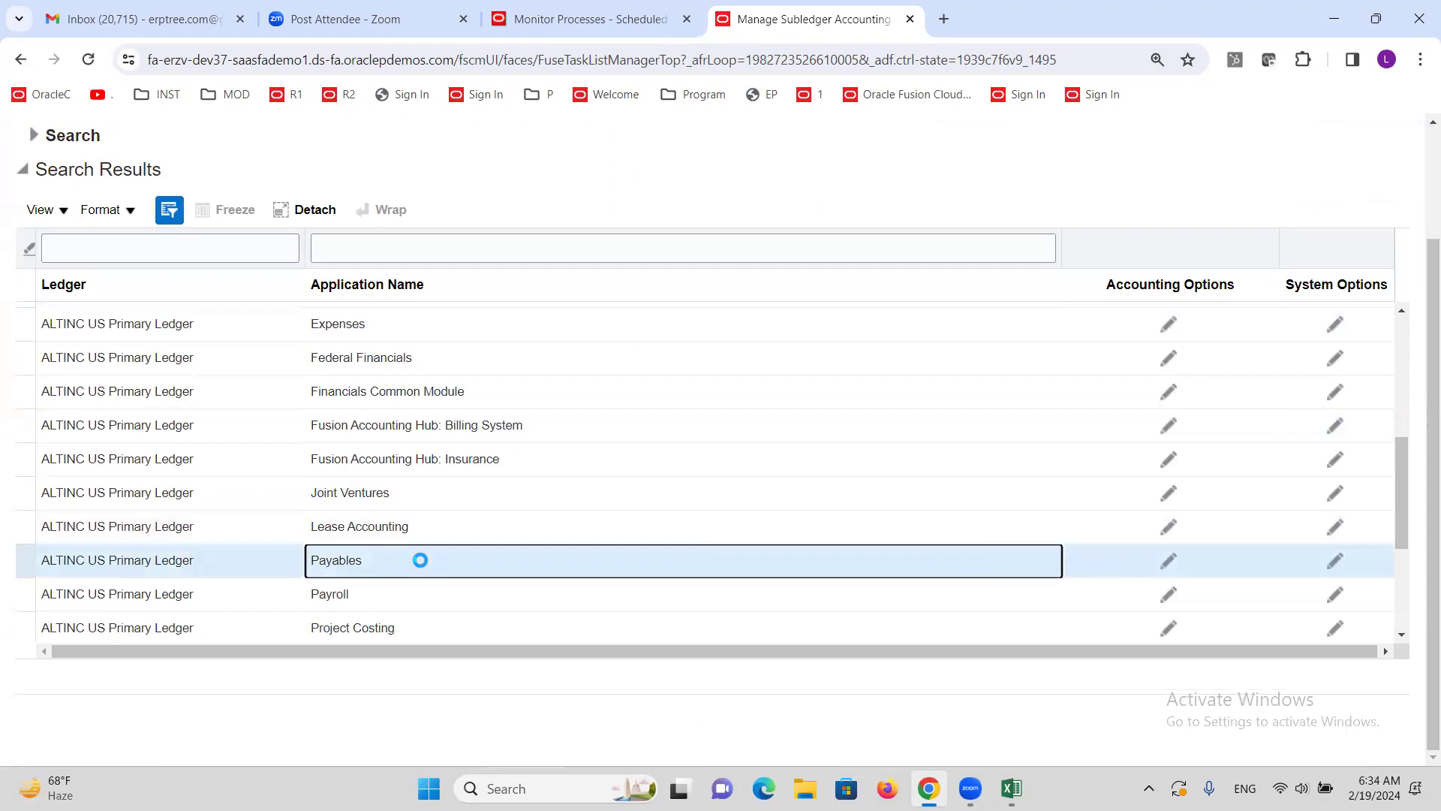
click(1170, 563)
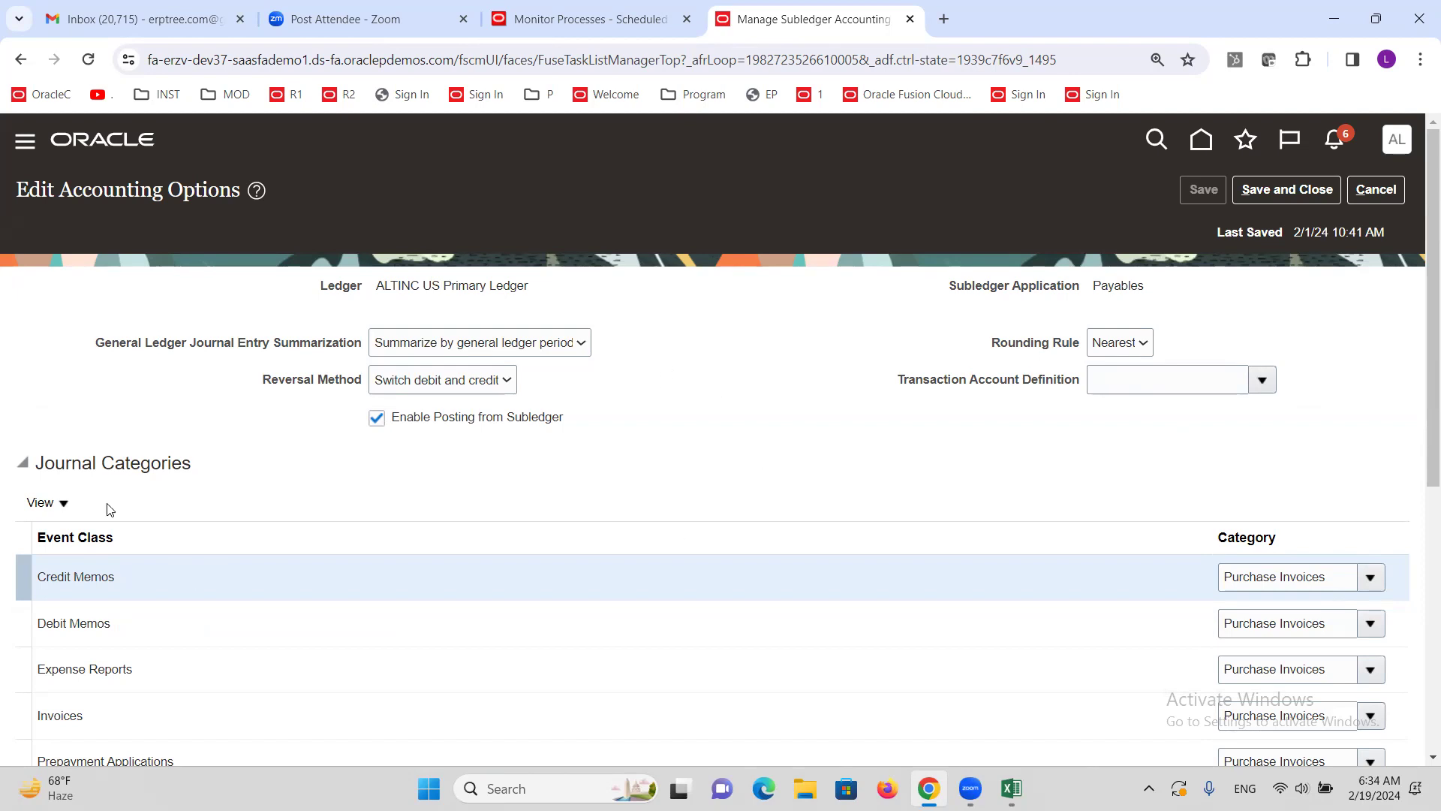
Step: Examine the General Ledger Journal Entry Summarization choices for Payables, and exit the subledger accounting options without saving
drag(93, 350, 364, 353)
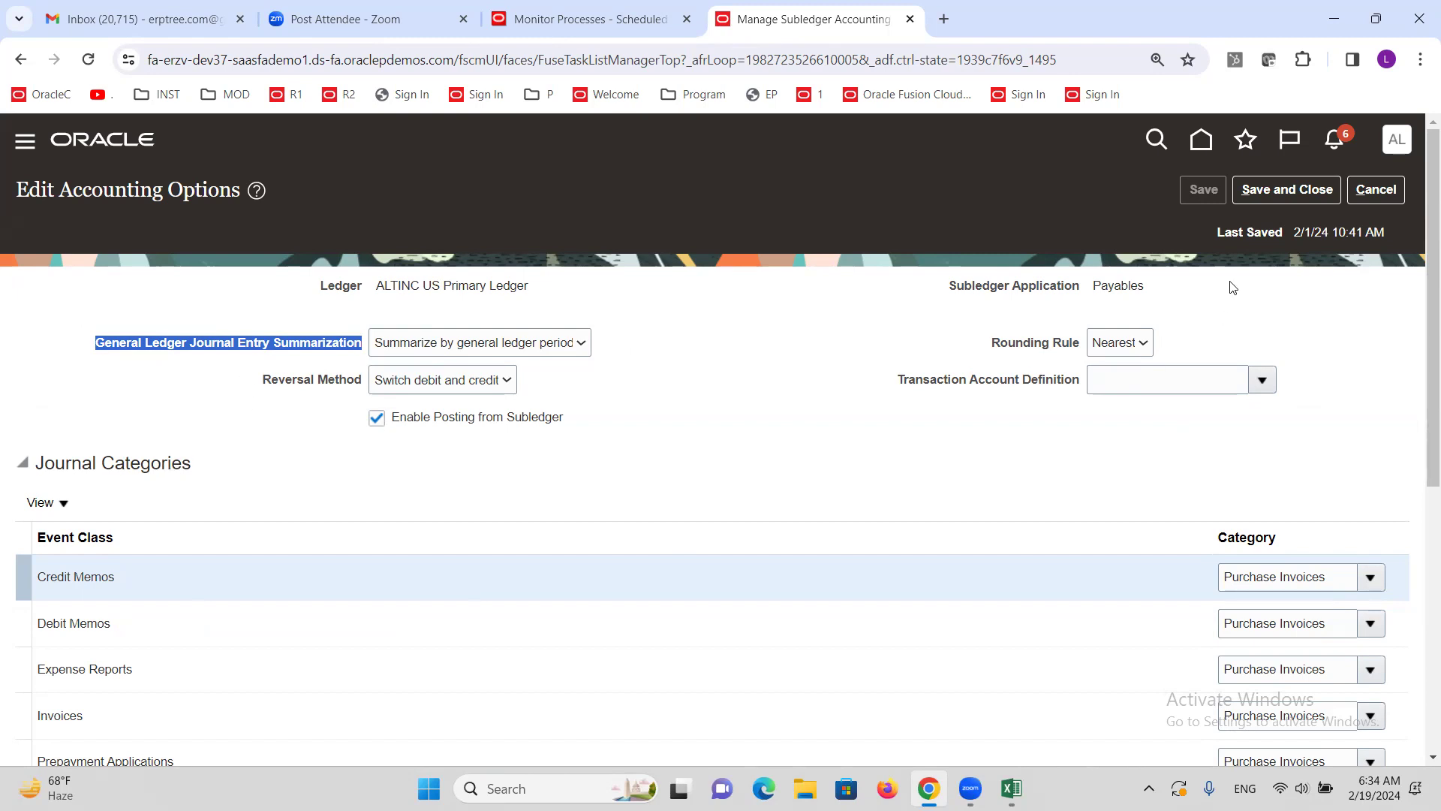
double_click(1132, 291)
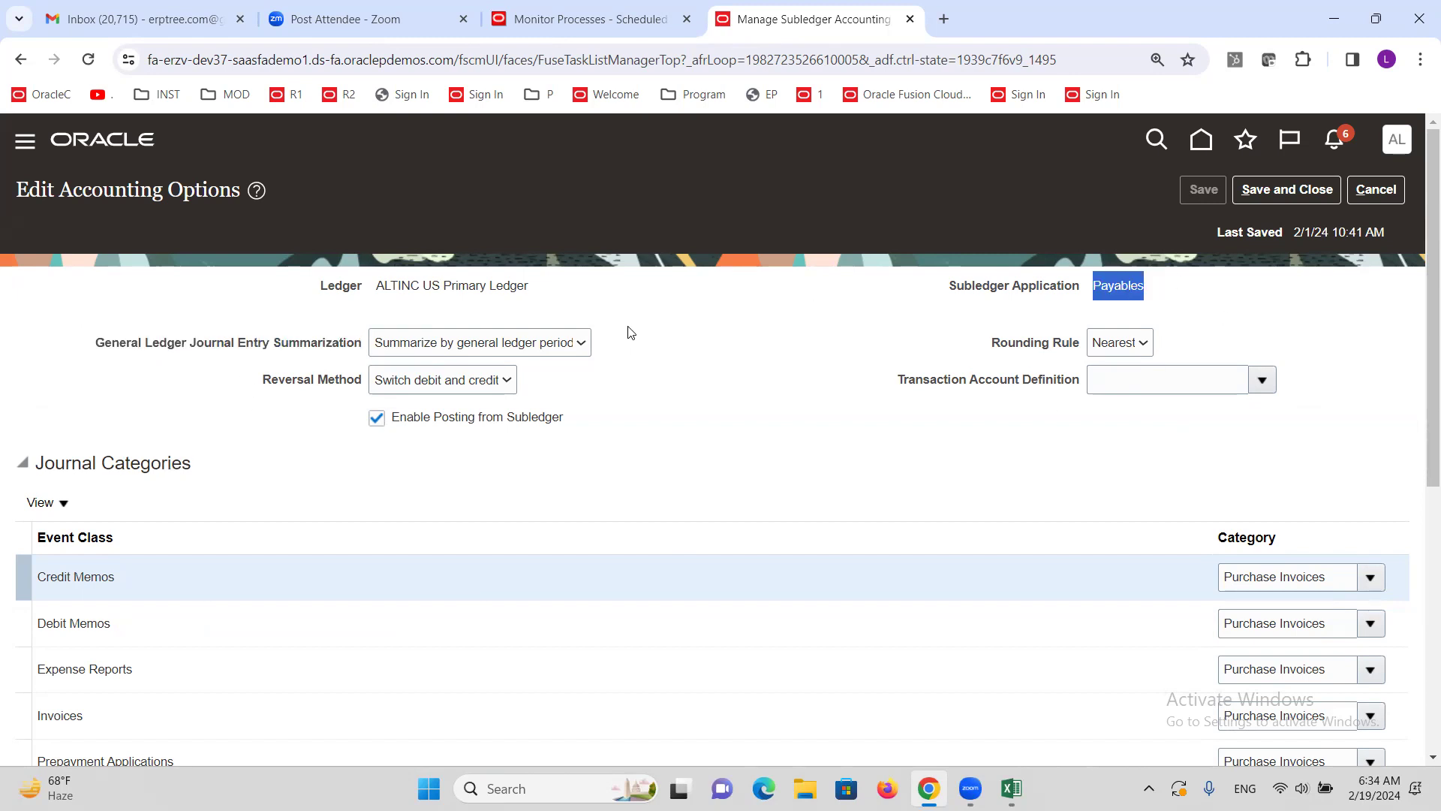
click(578, 343)
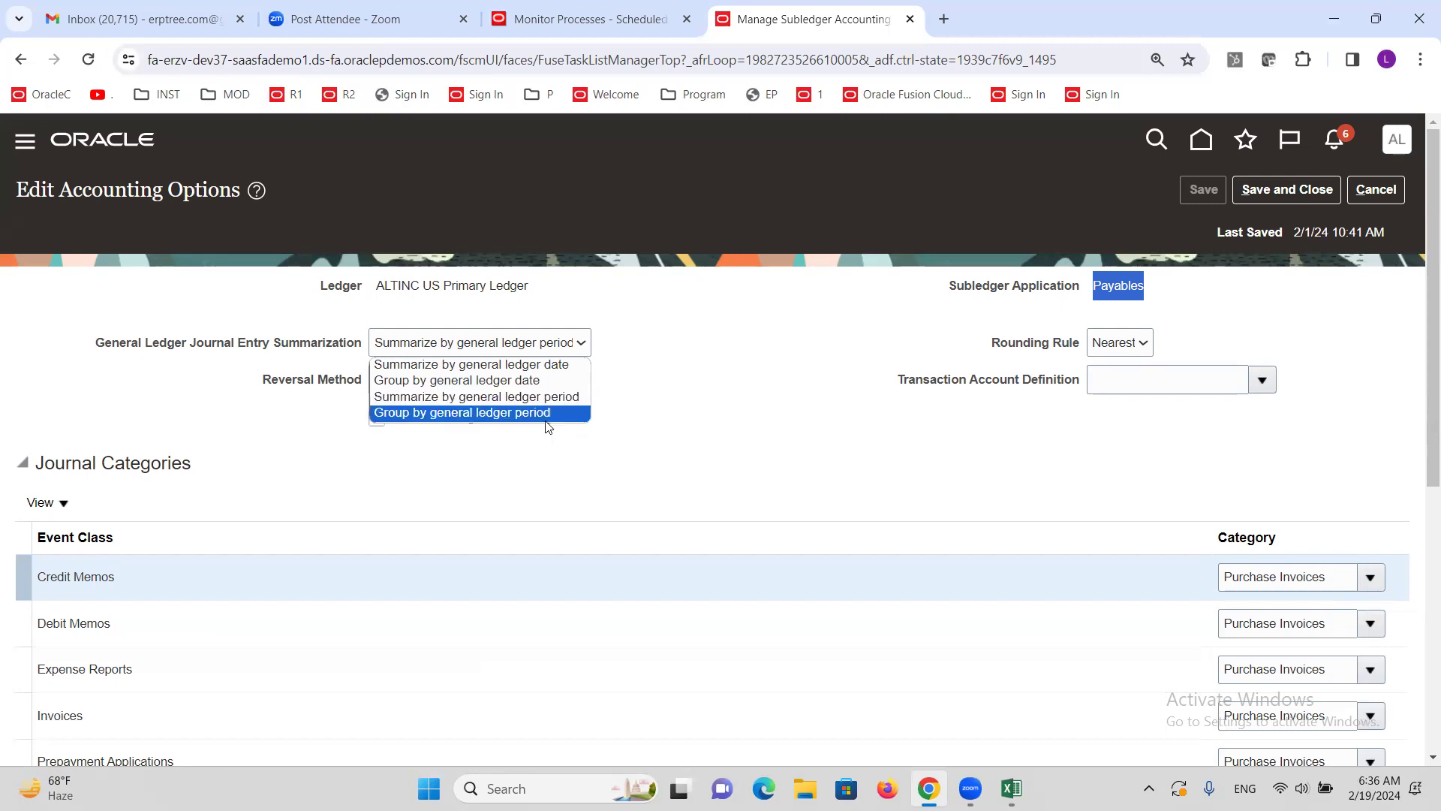
click(847, 379)
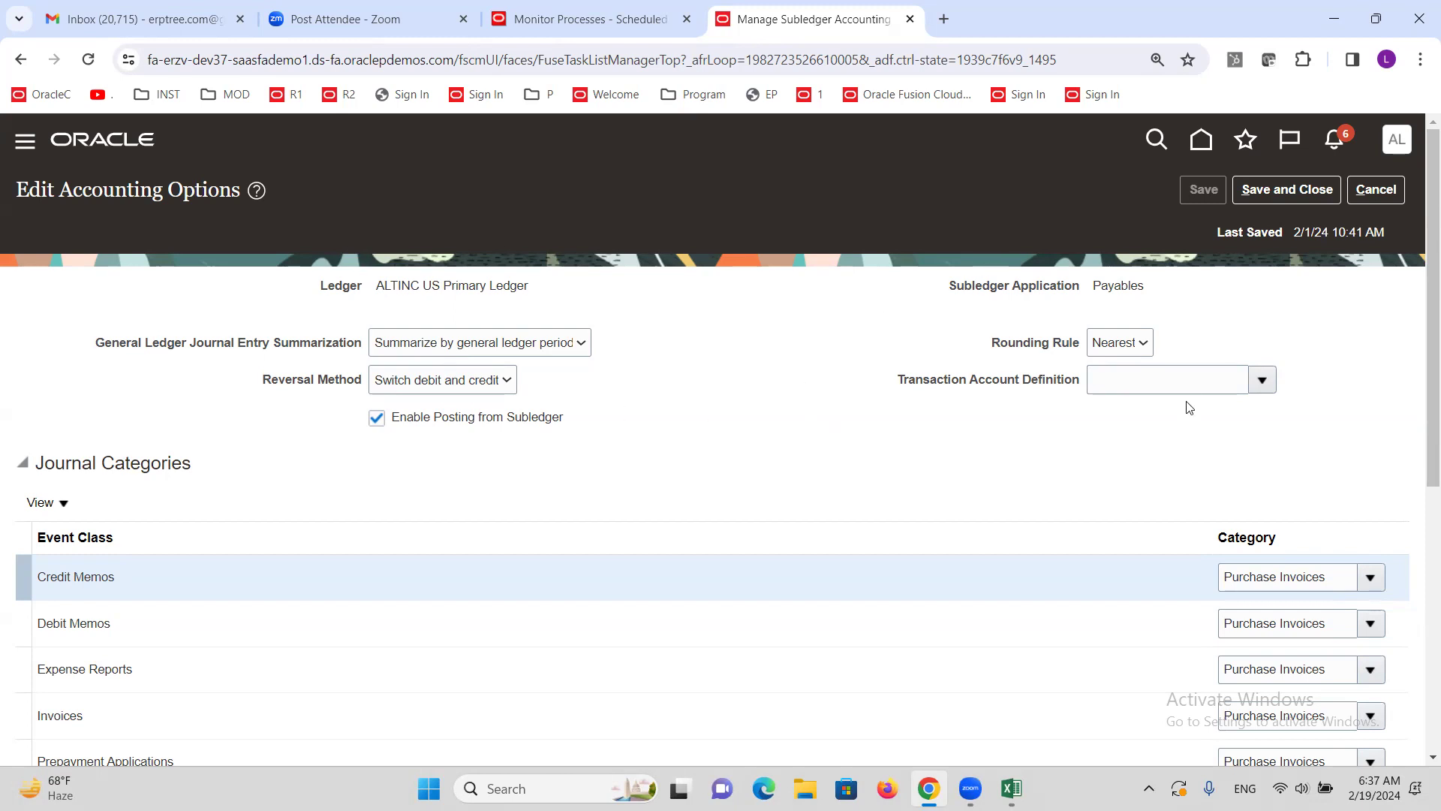
click(1391, 194)
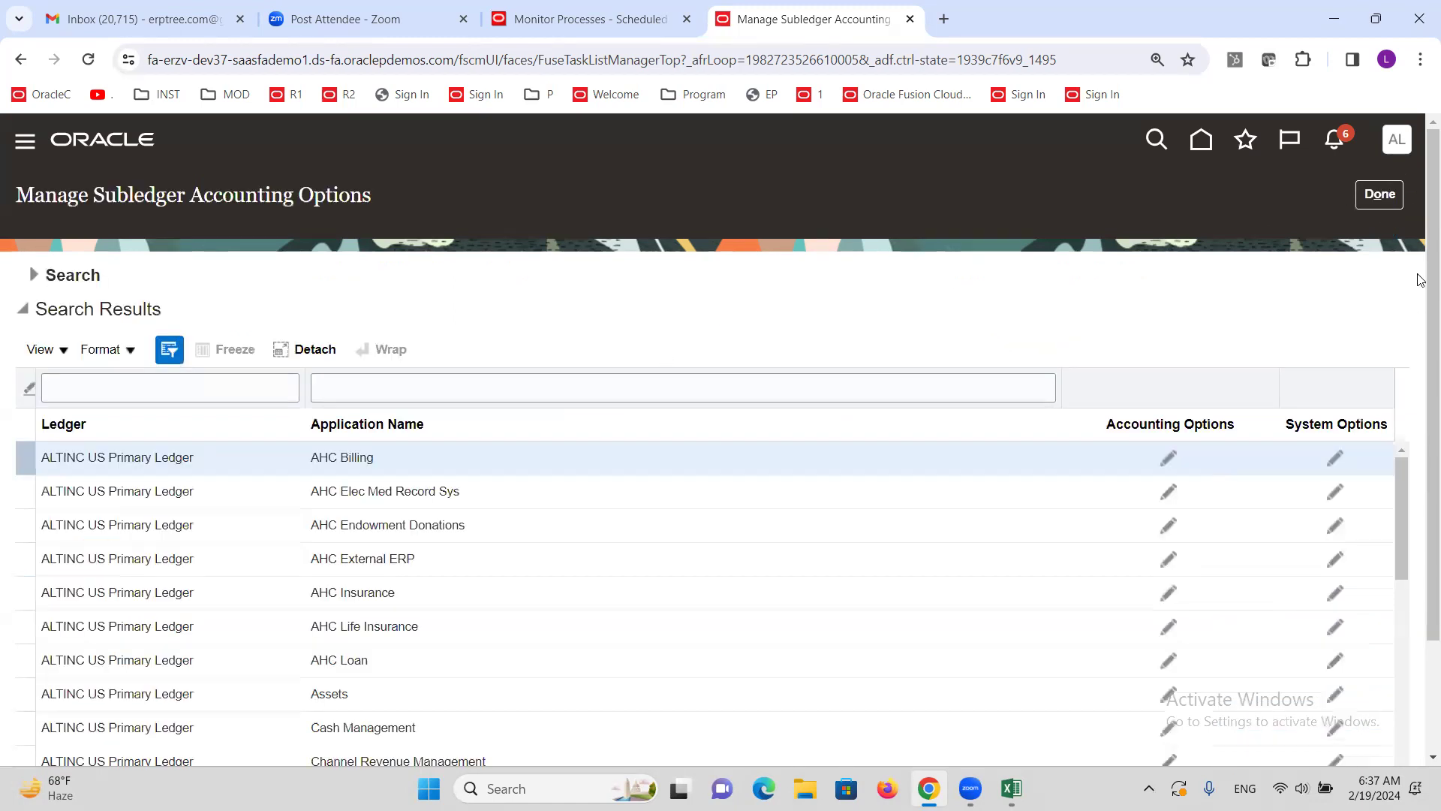
click(1380, 198)
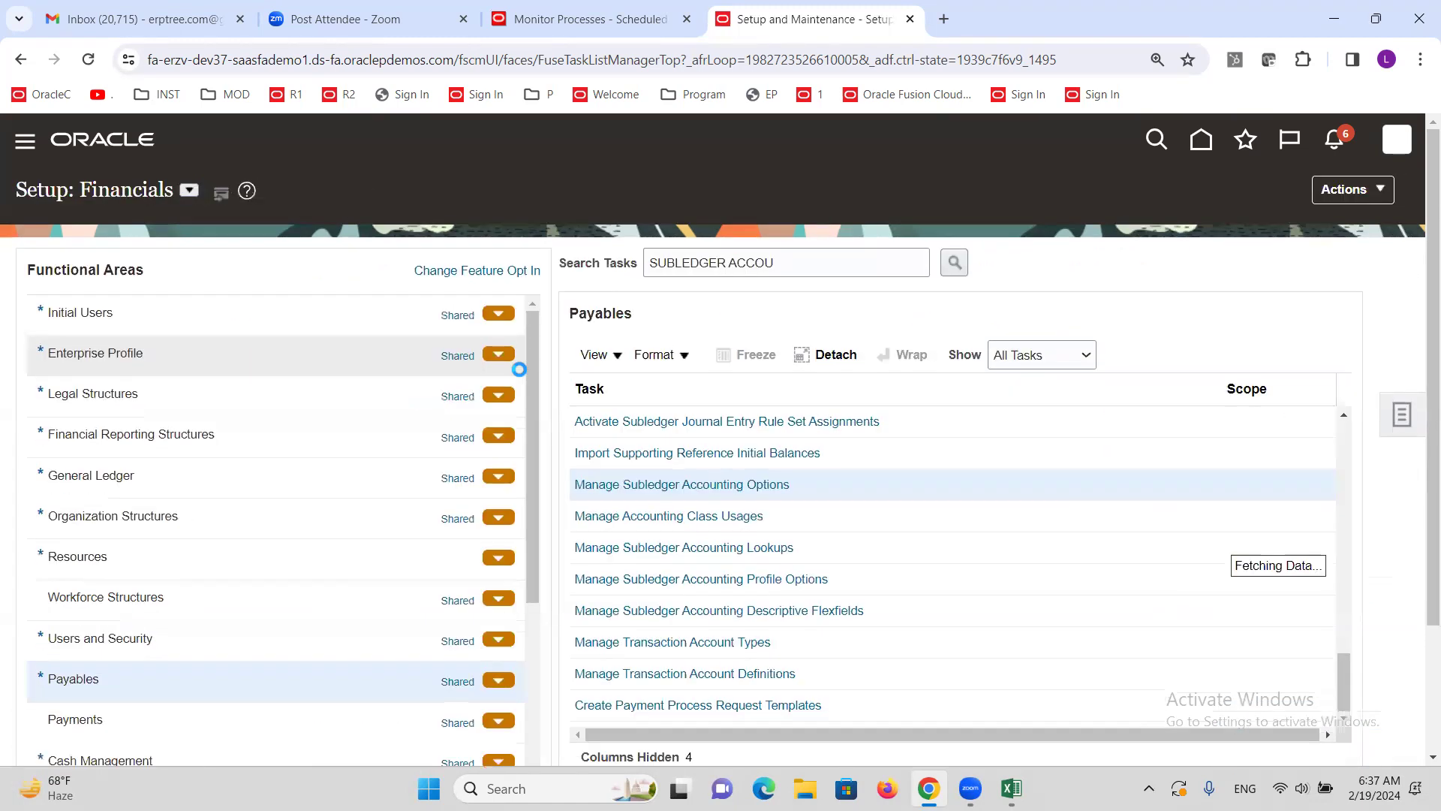
Step: Check the AR topic list in the Excel training sheet, and return to the Chrome browser to refresh the scheduled processes list
mouse_move(1011, 788)
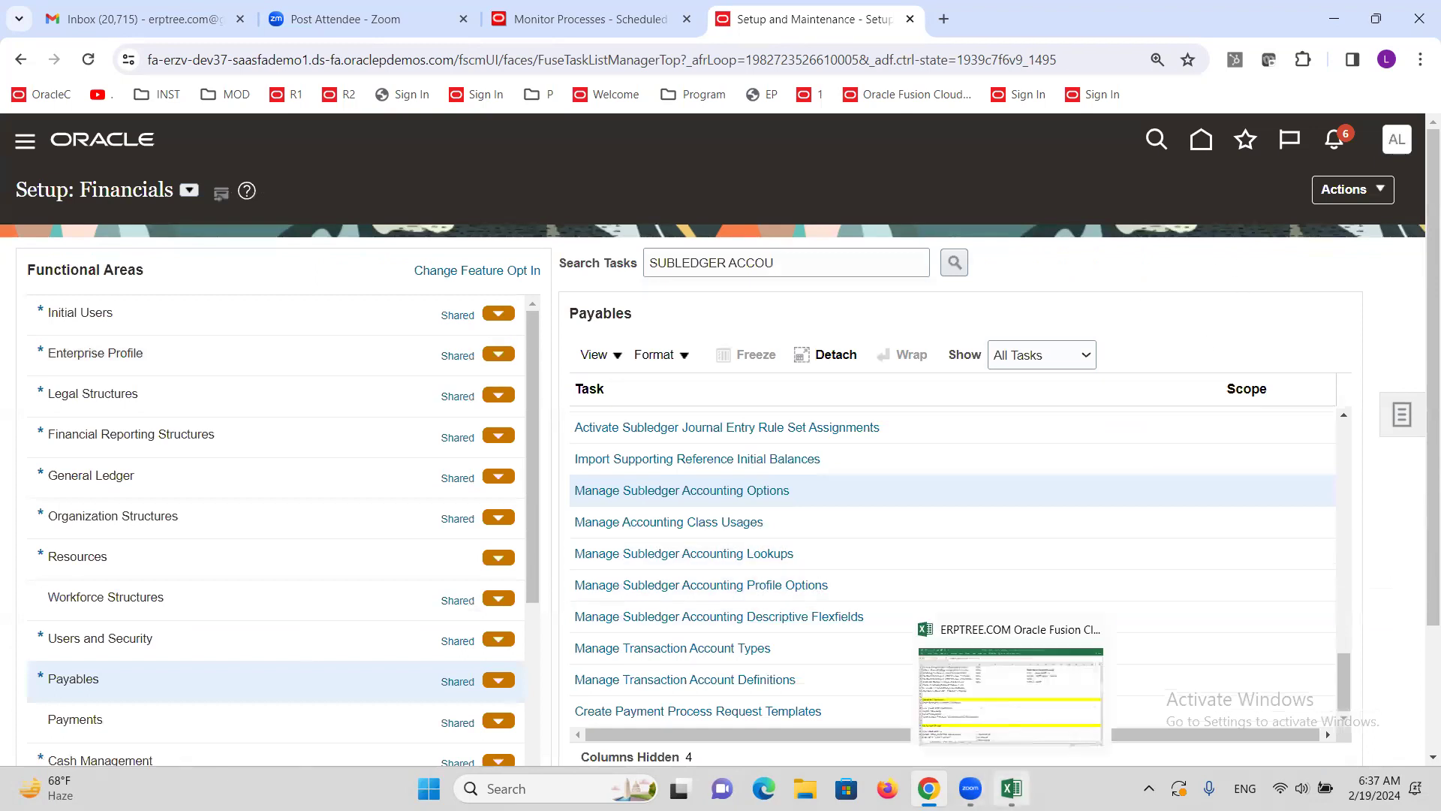
click(1020, 687)
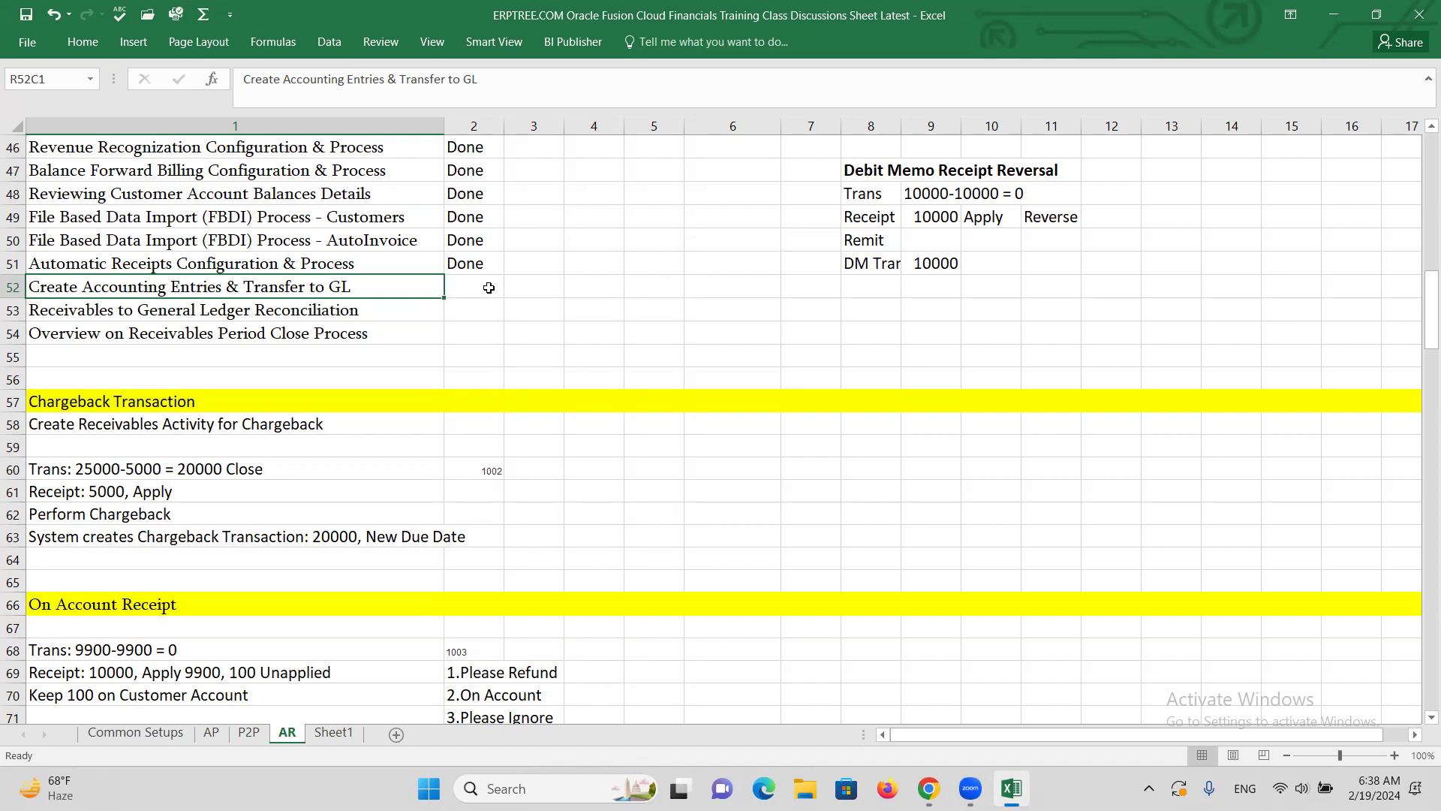
mouse_move(929, 784)
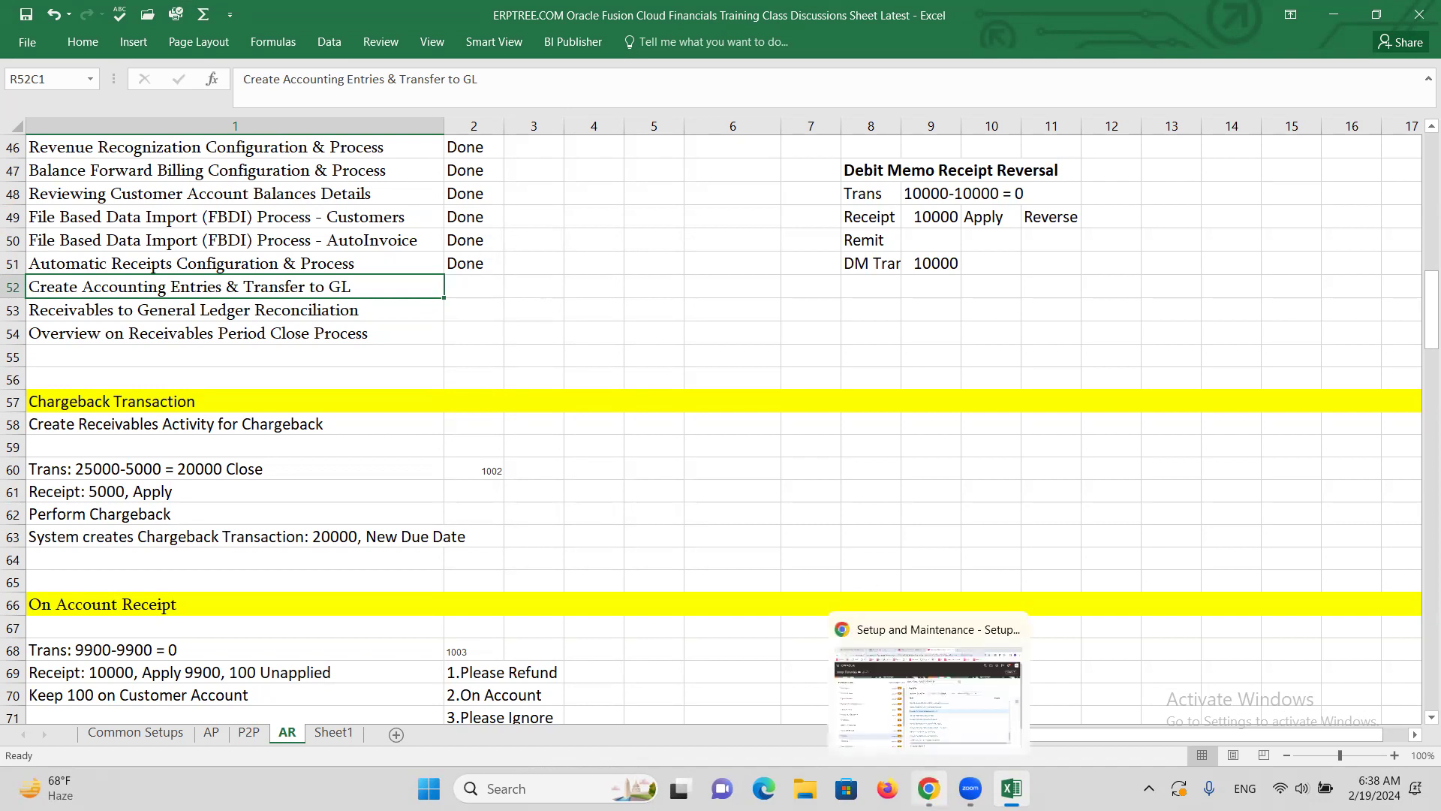
click(928, 694)
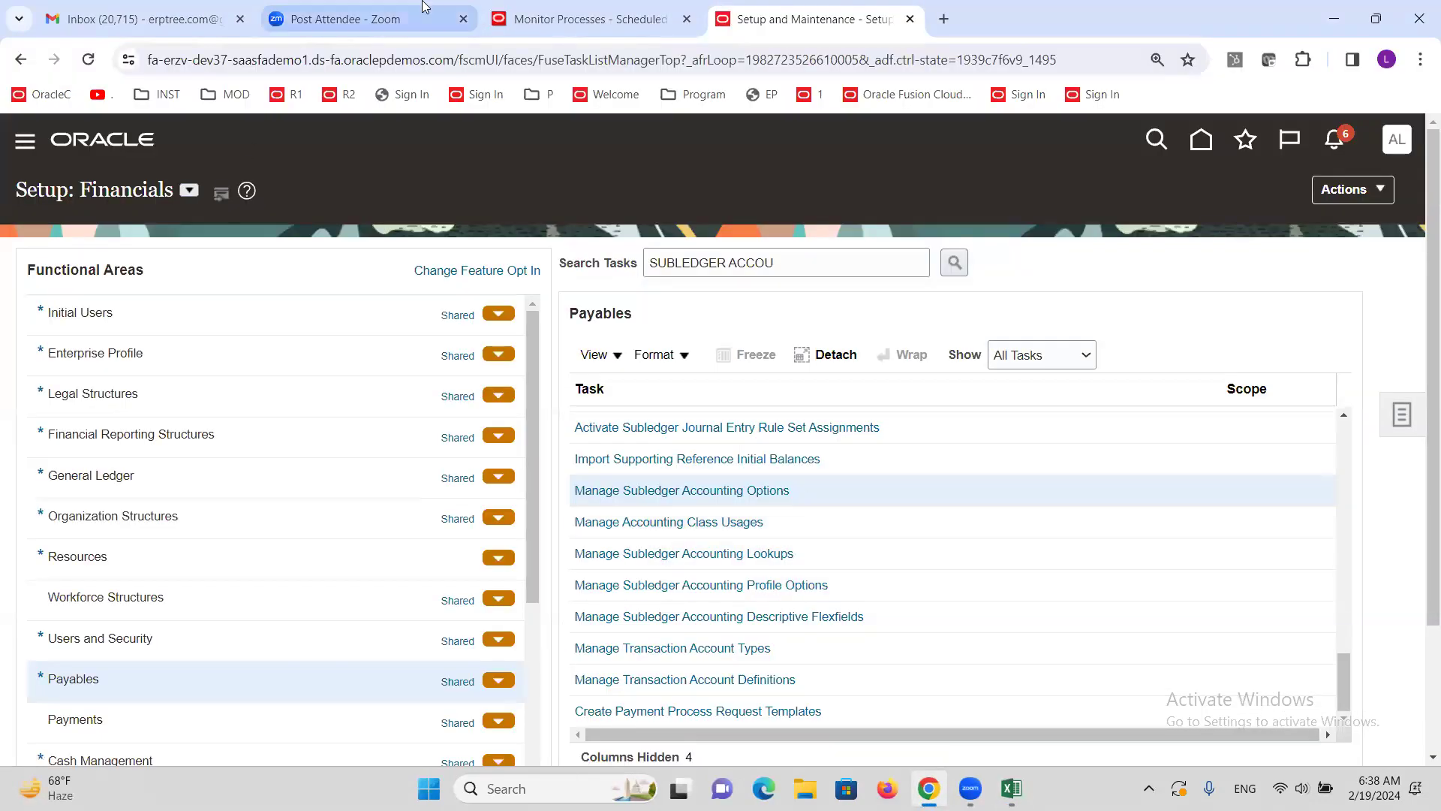
click(503, 15)
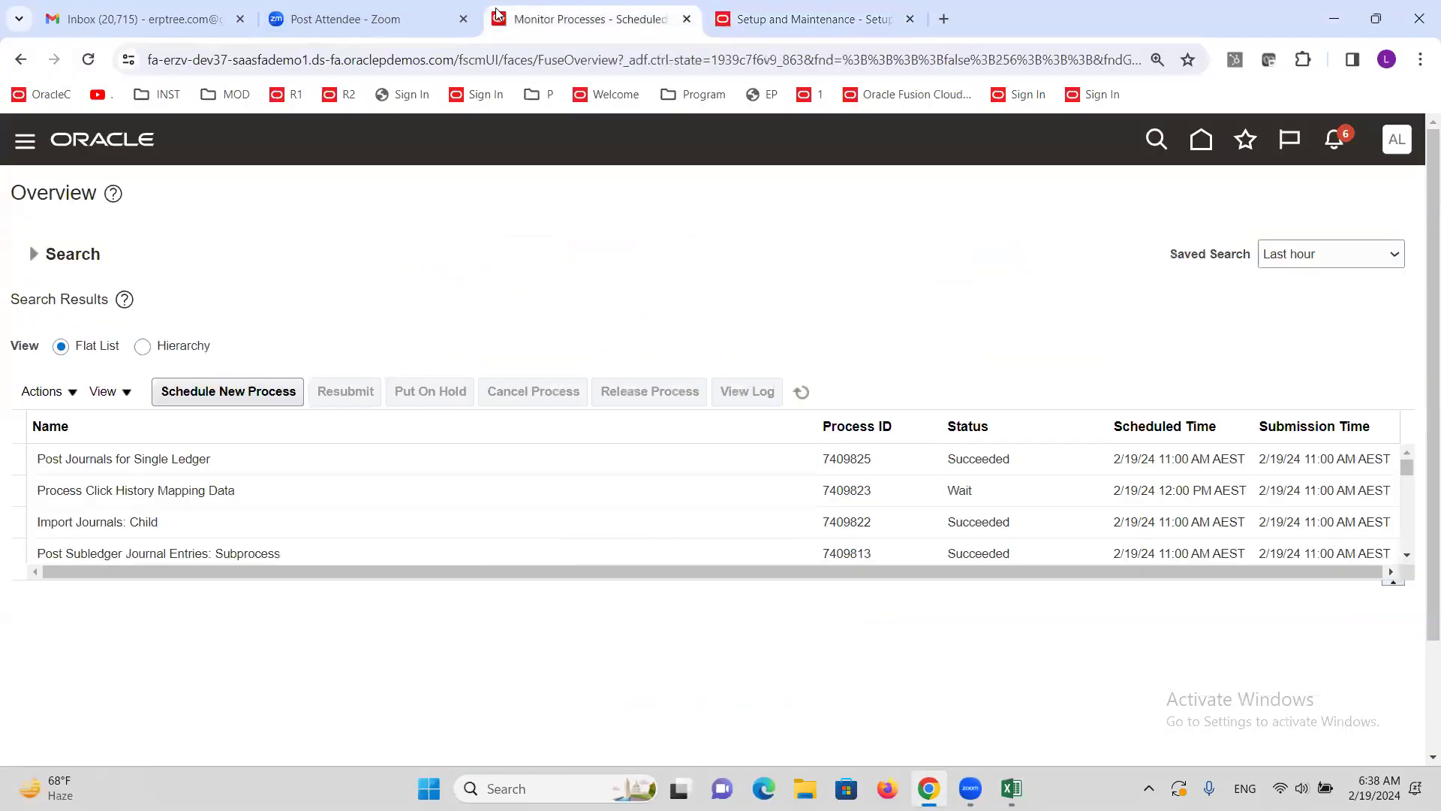
click(802, 392)
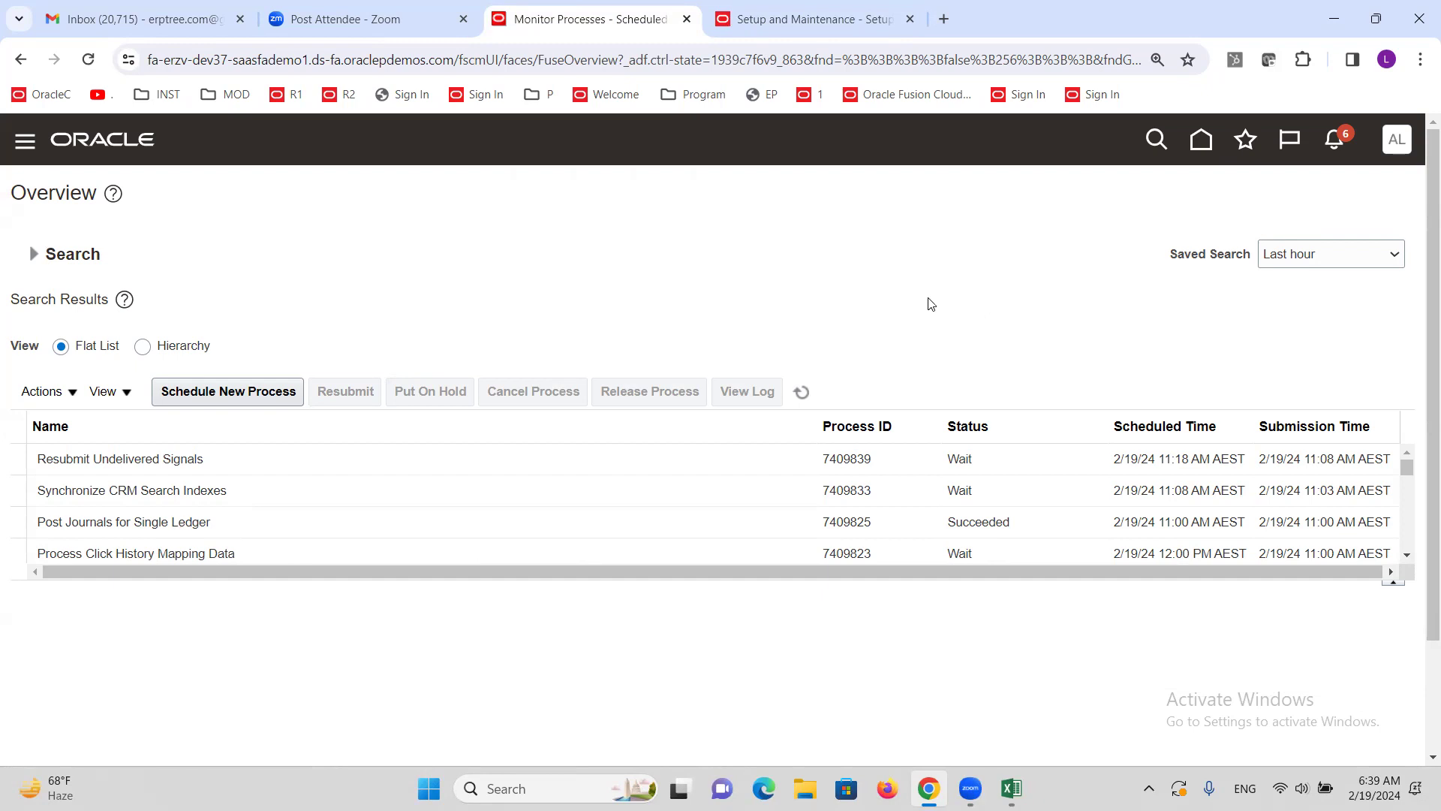
Step: Refresh the scheduled processes list, and in the Excel training sheet mark the topic Create Accounting Entries & Transfer to GL as Done
click(794, 390)
click(1003, 779)
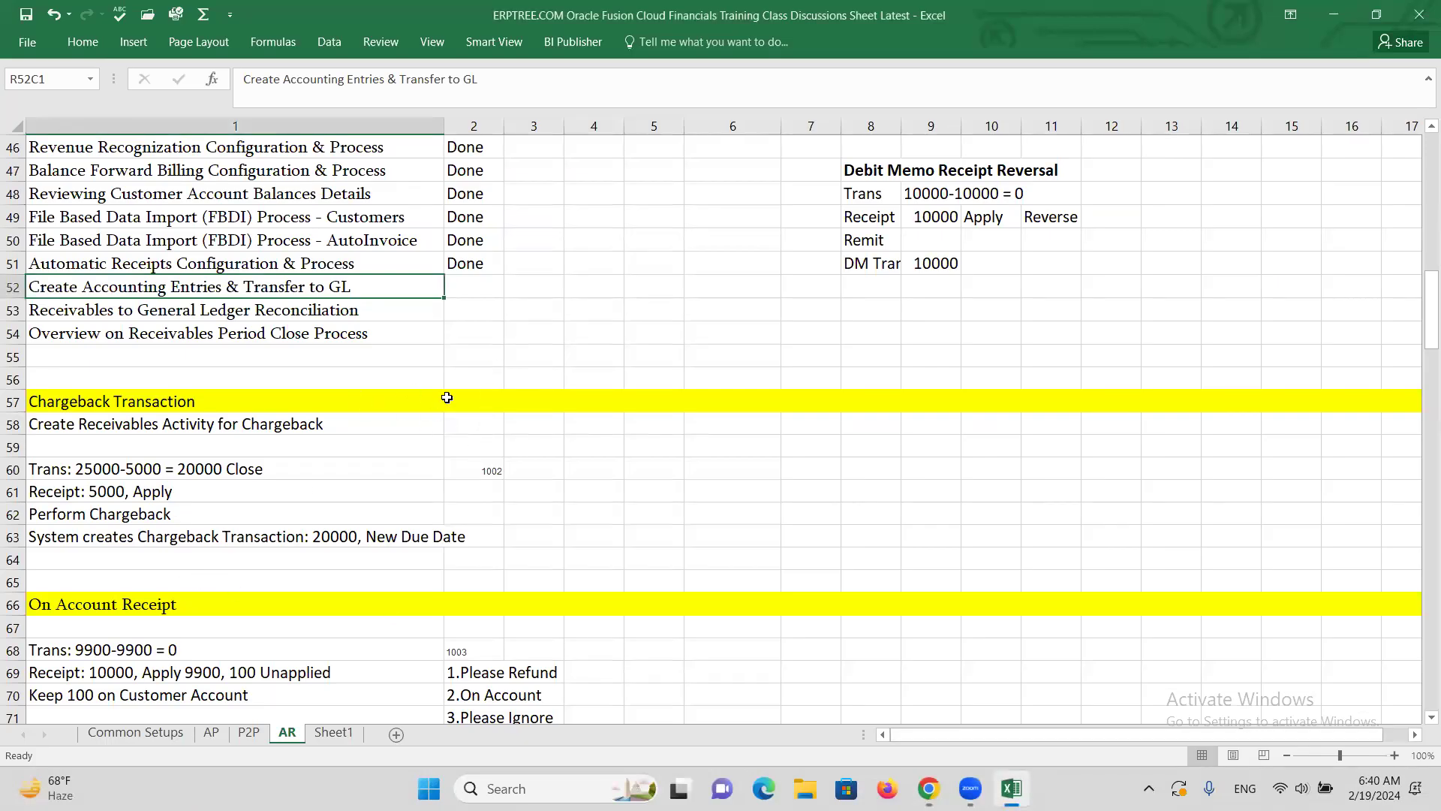
key(Tab)
text(Done)
key(Tab)
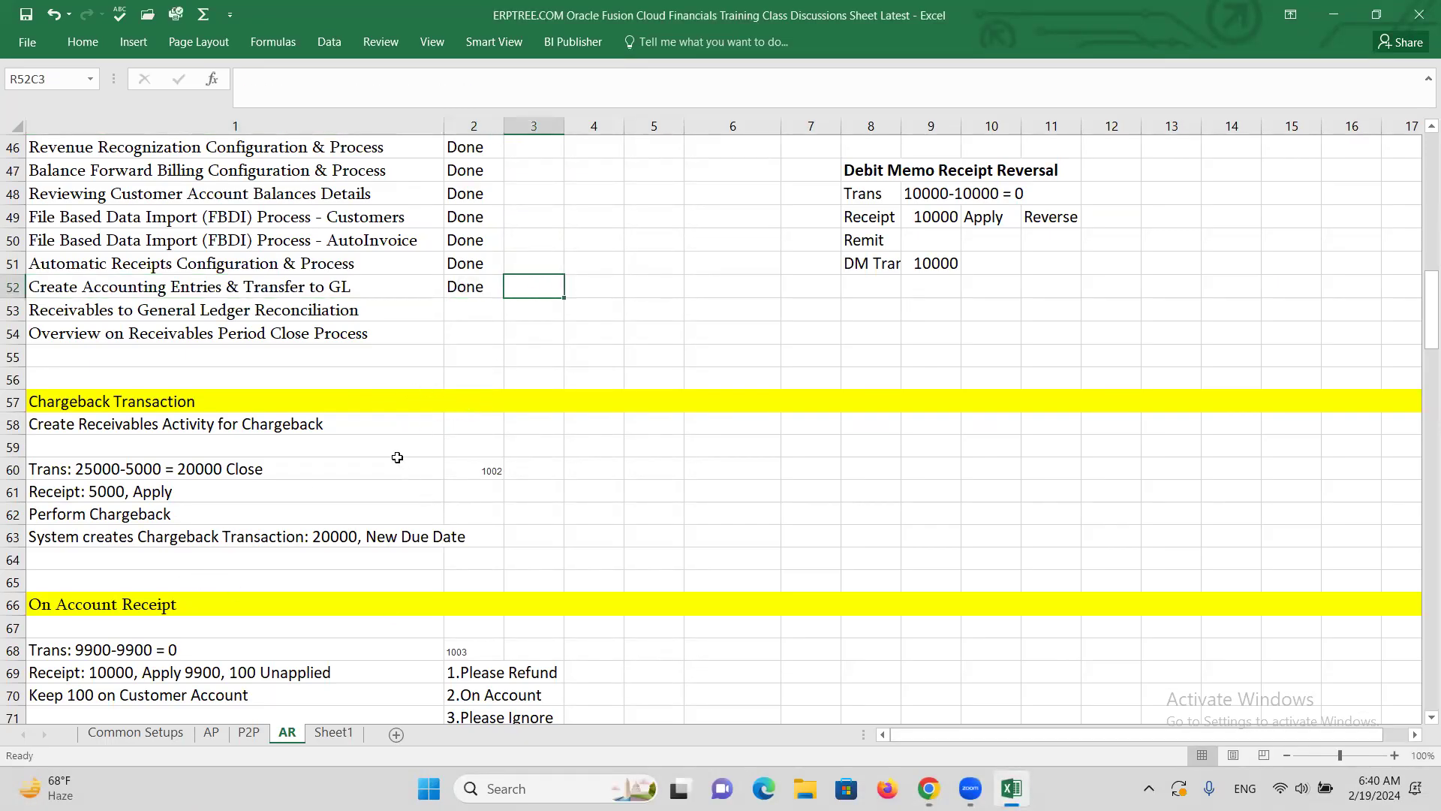
click(368, 310)
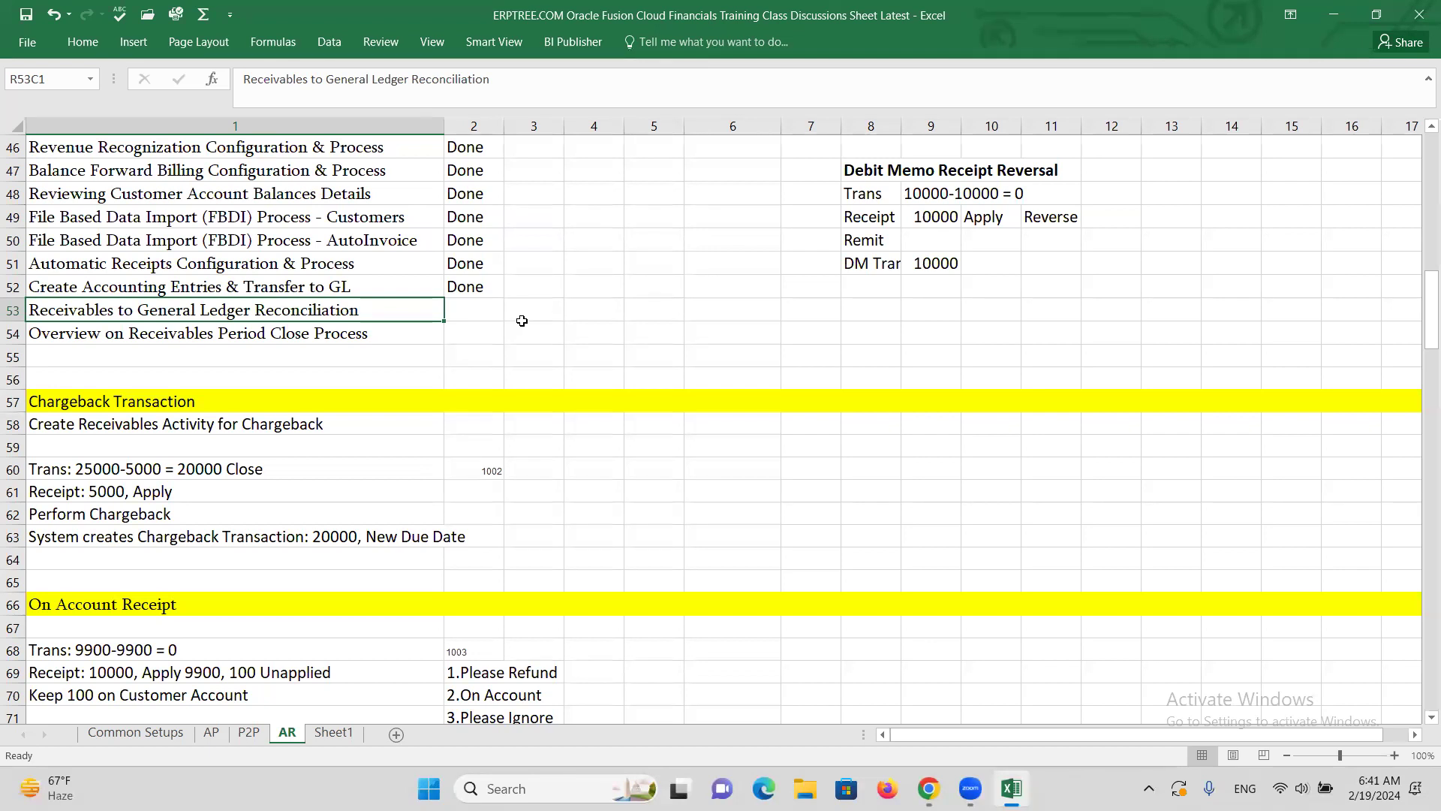
click(471, 310)
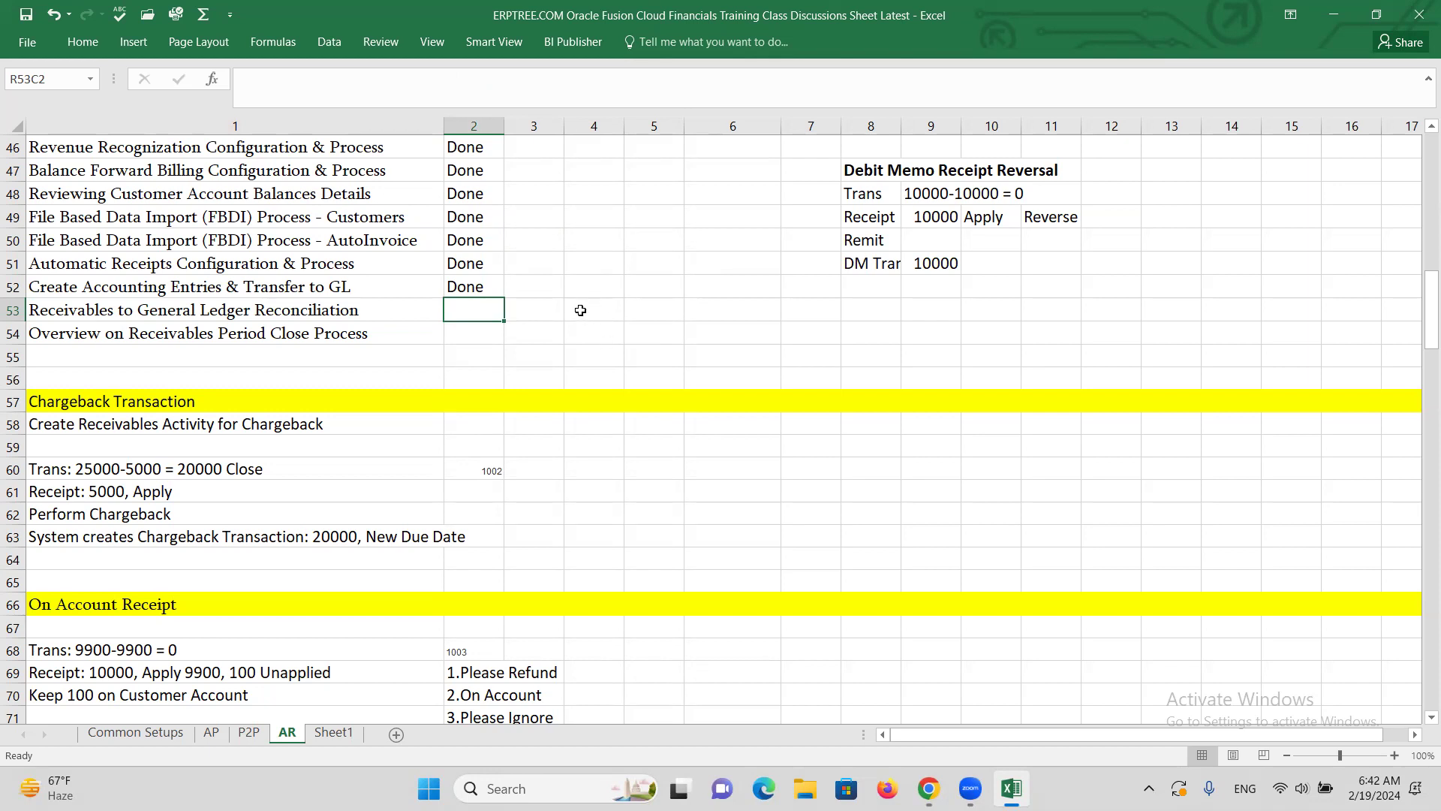
click(580, 310)
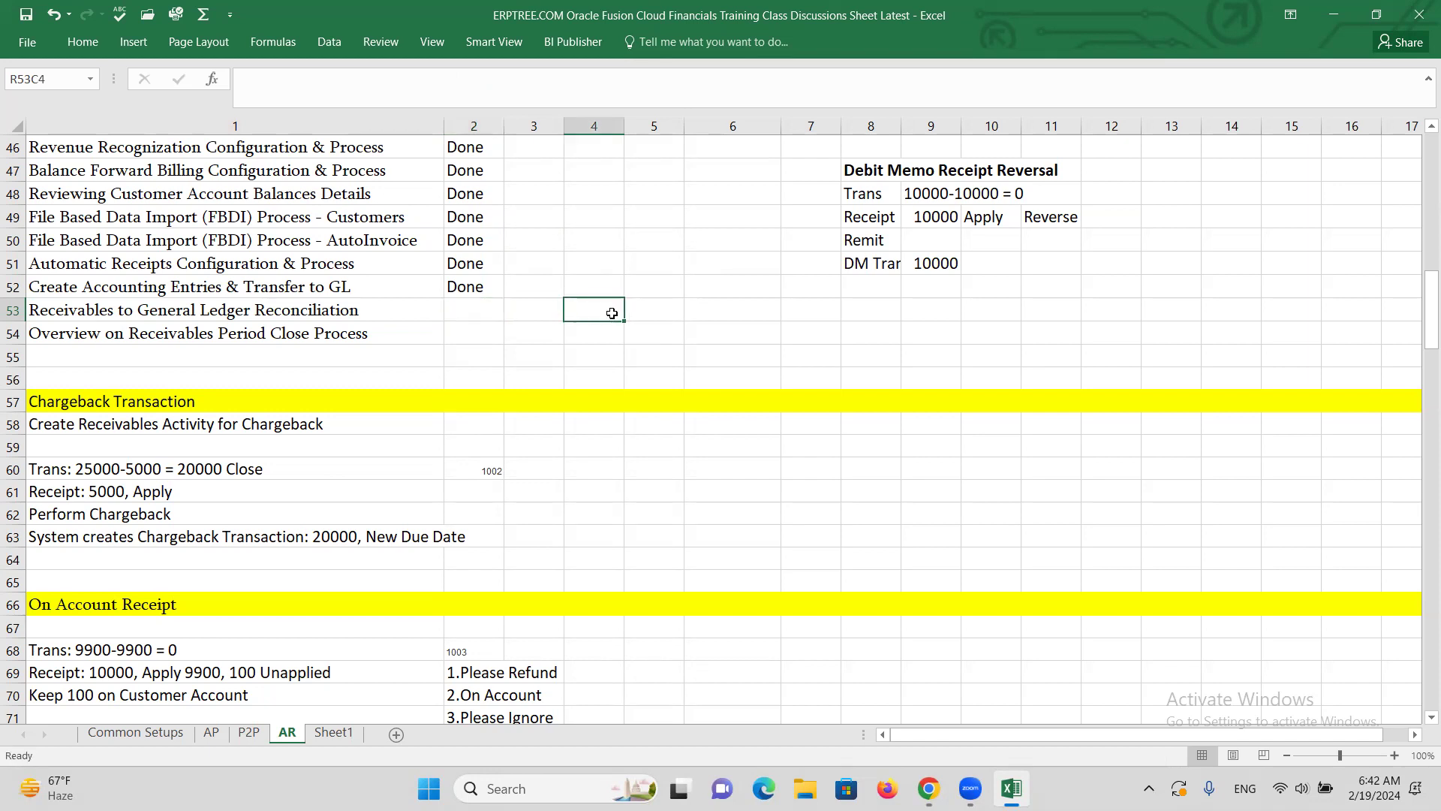
click(313, 323)
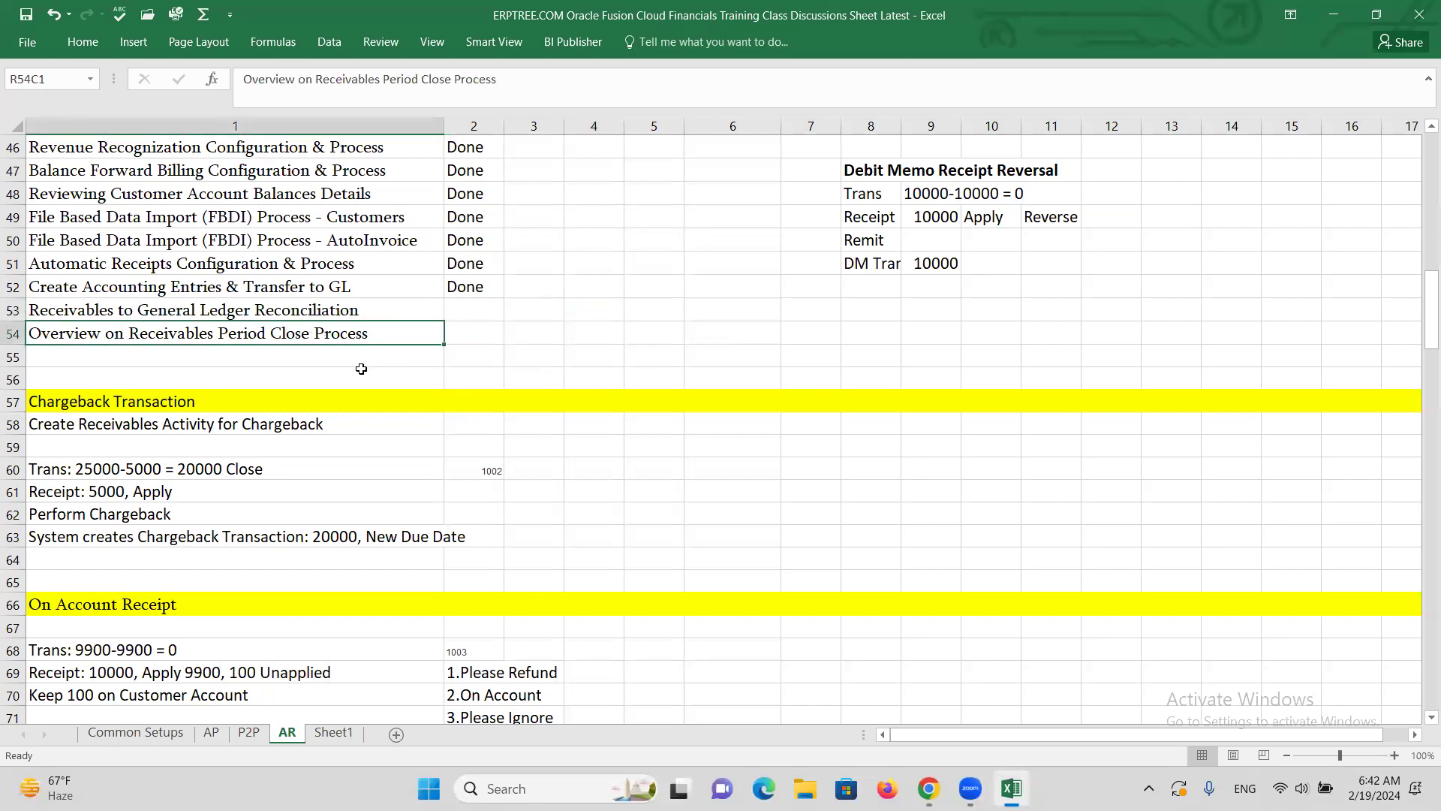
click(329, 310)
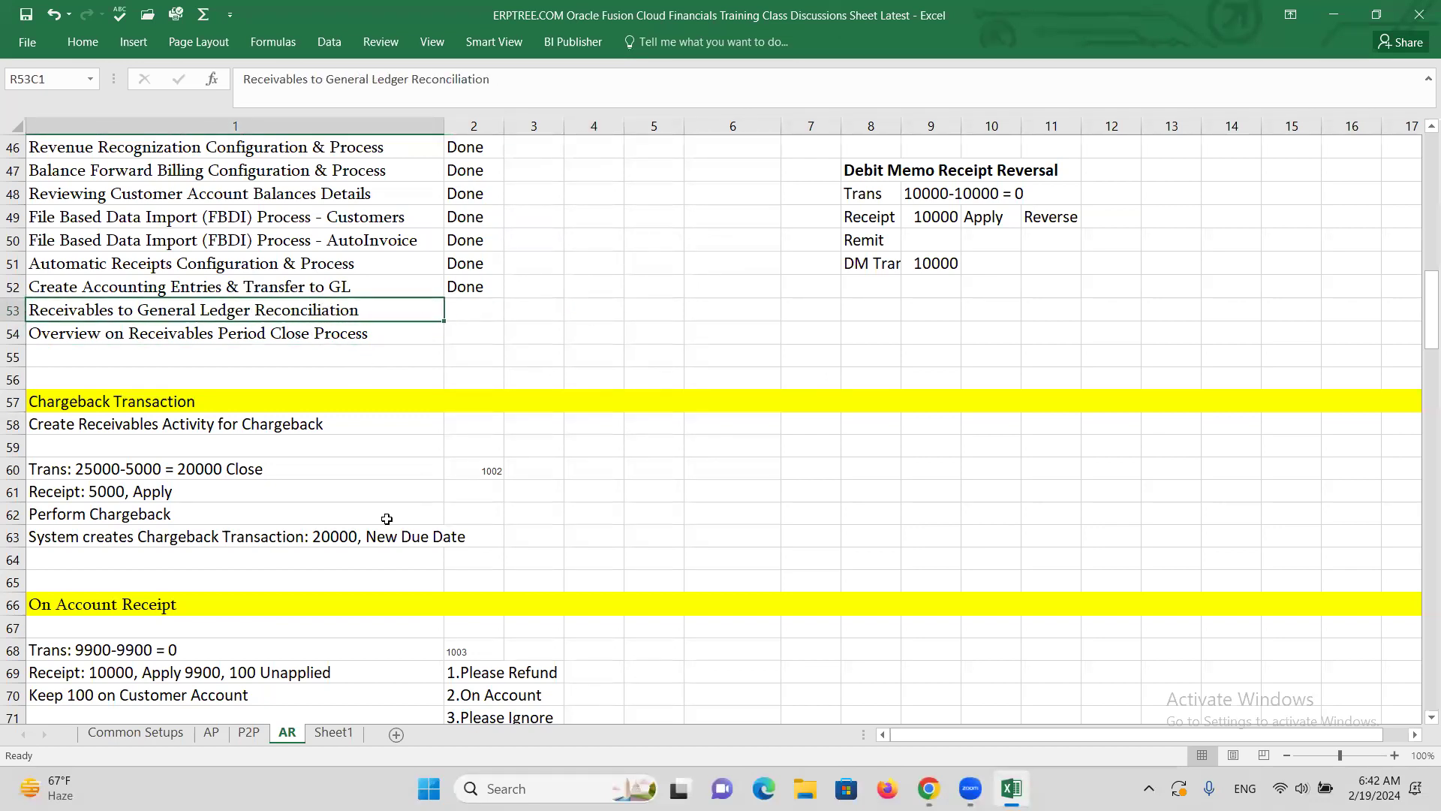
Step: Copy the three procedure lines under Payables to General Ledger Reconciliation in the AP sheet
click(211, 733)
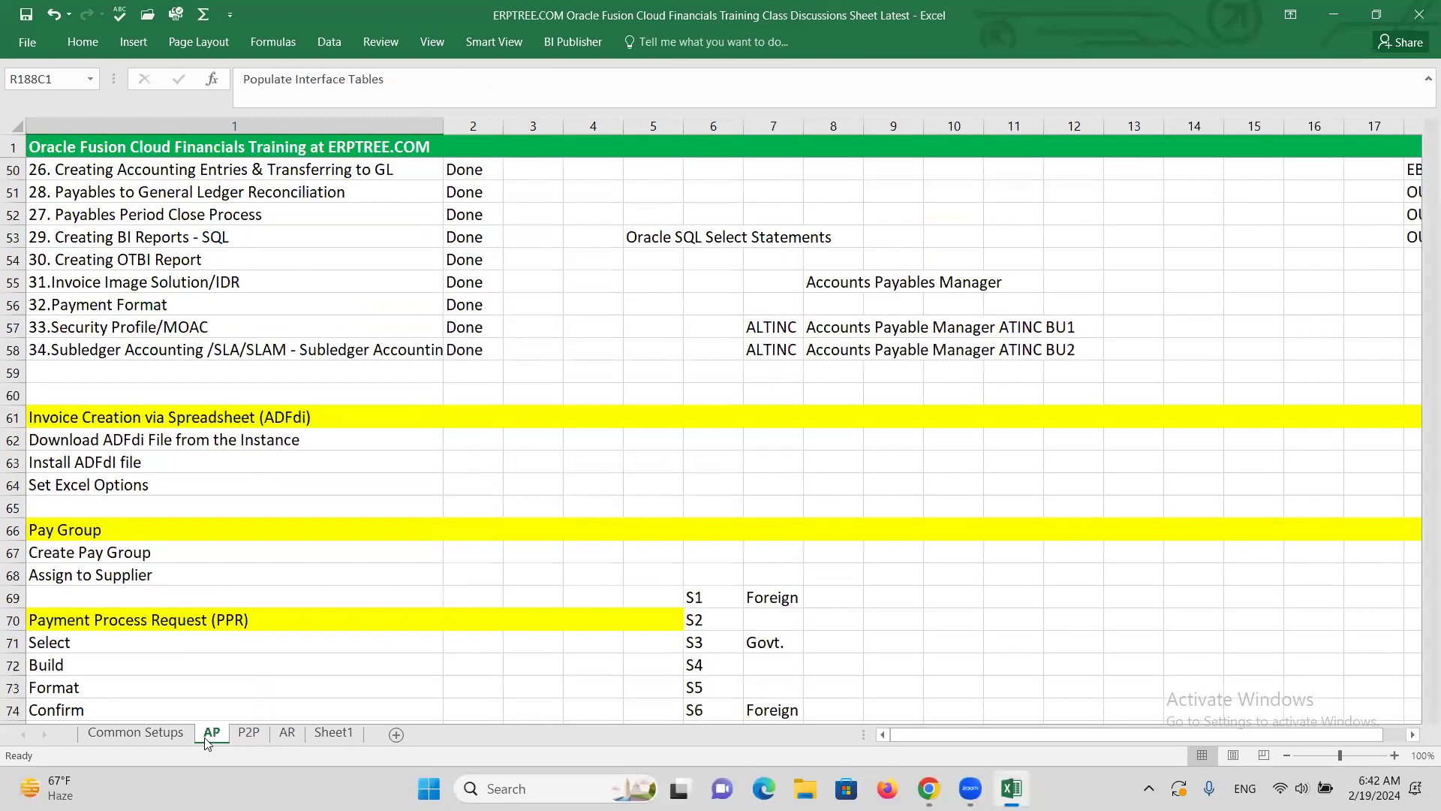
scroll(319, 523, down, 6)
scroll(319, 523, down, 15)
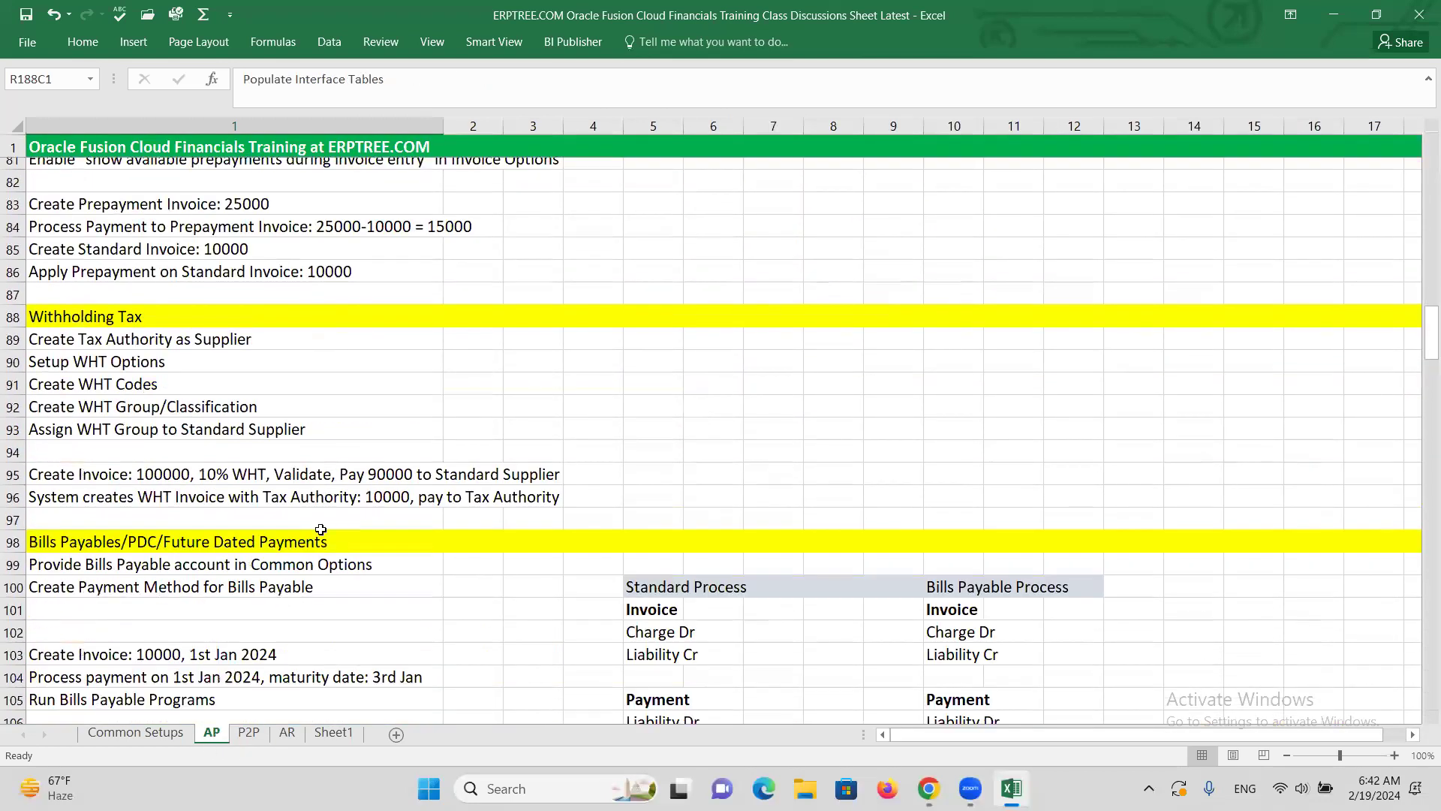
scroll(328, 535, down, 5)
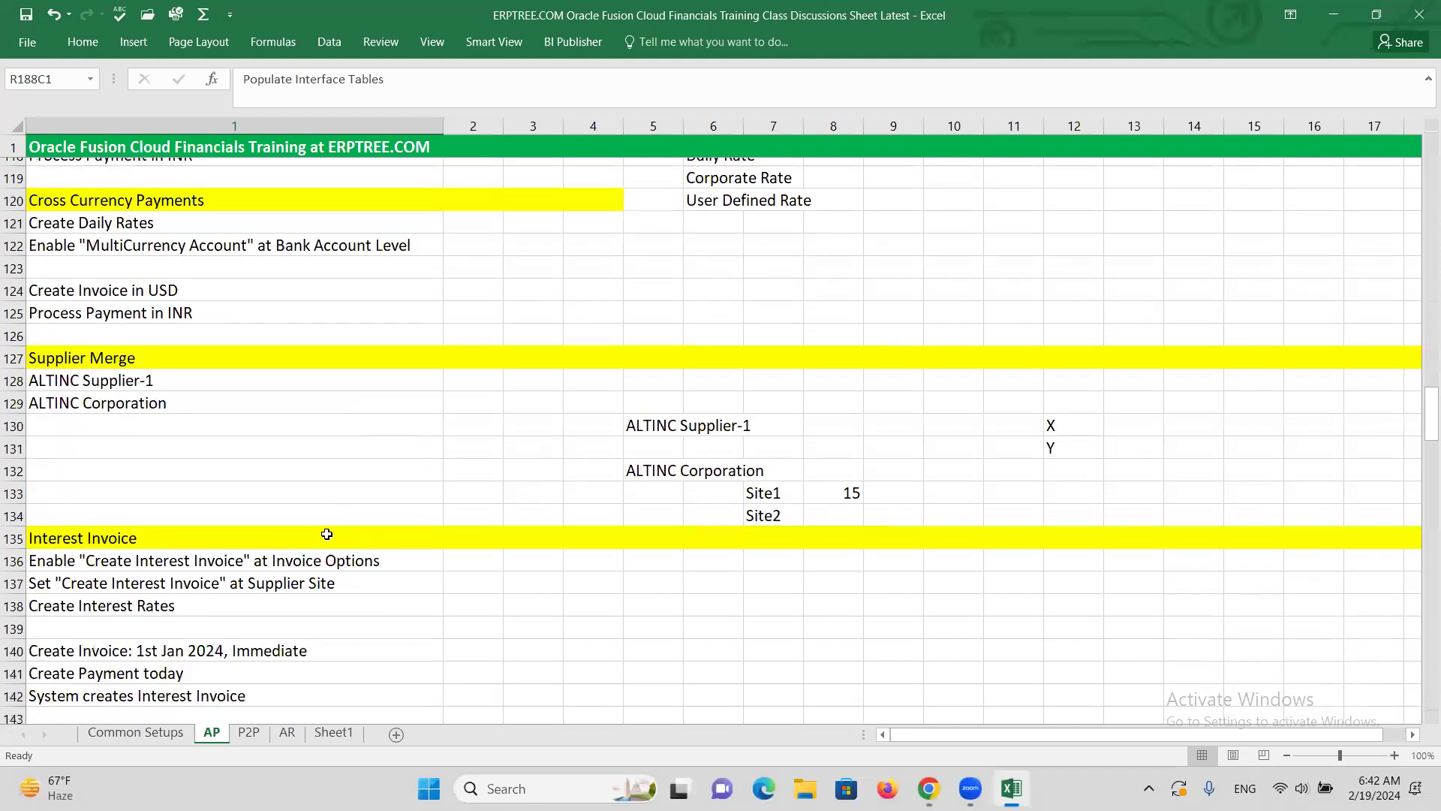
scroll(335, 553, down, 6)
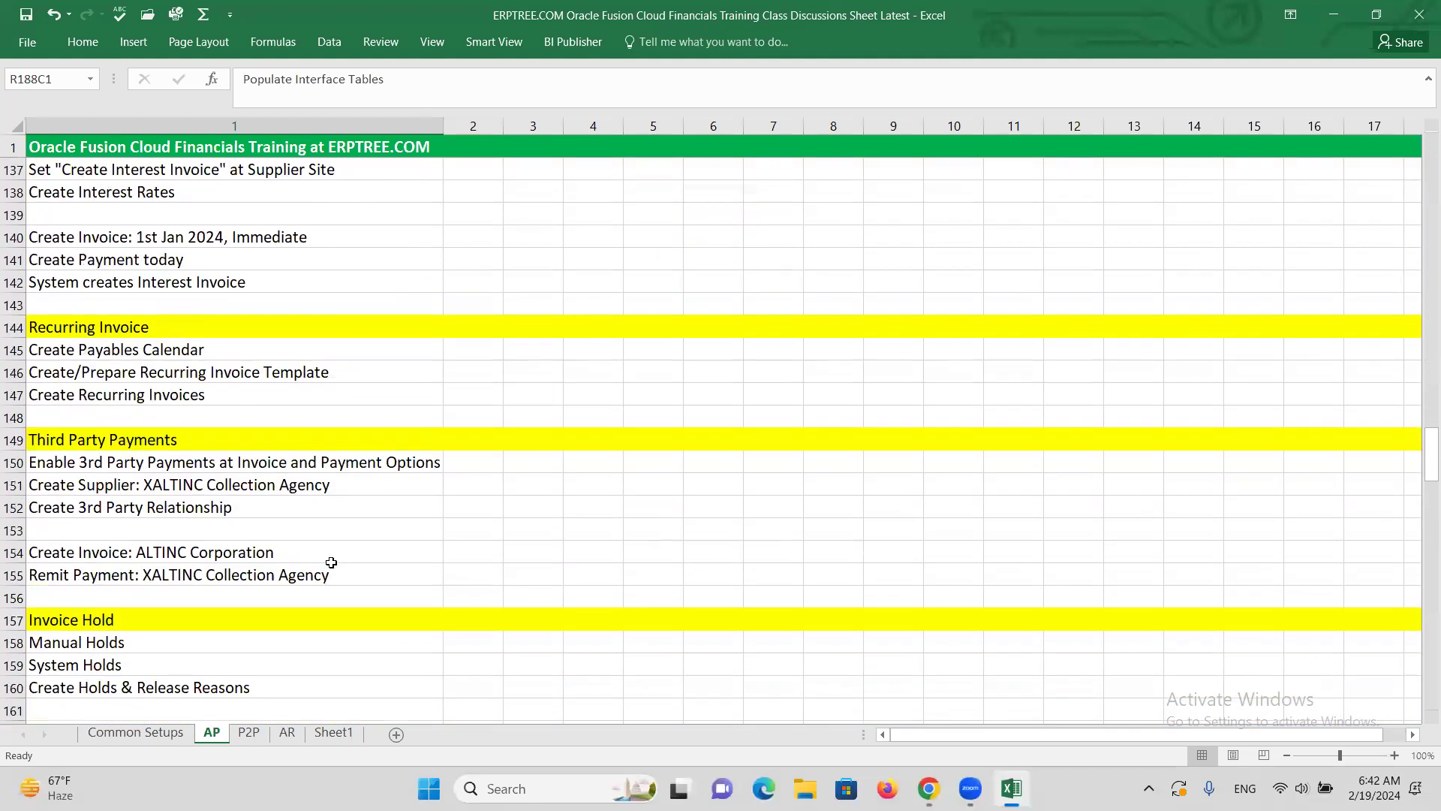
scroll(330, 564, down, 4)
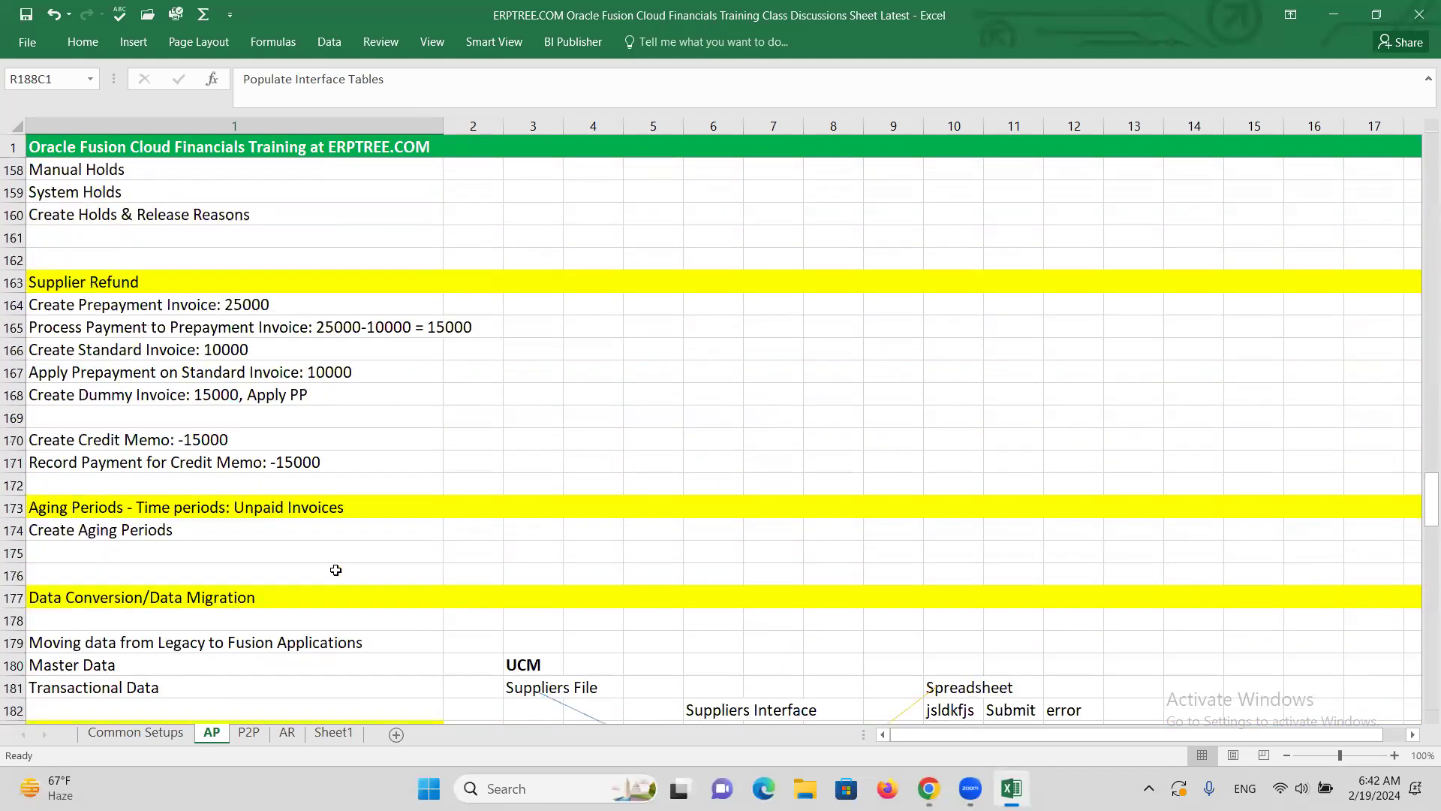
scroll(336, 571, down, 12)
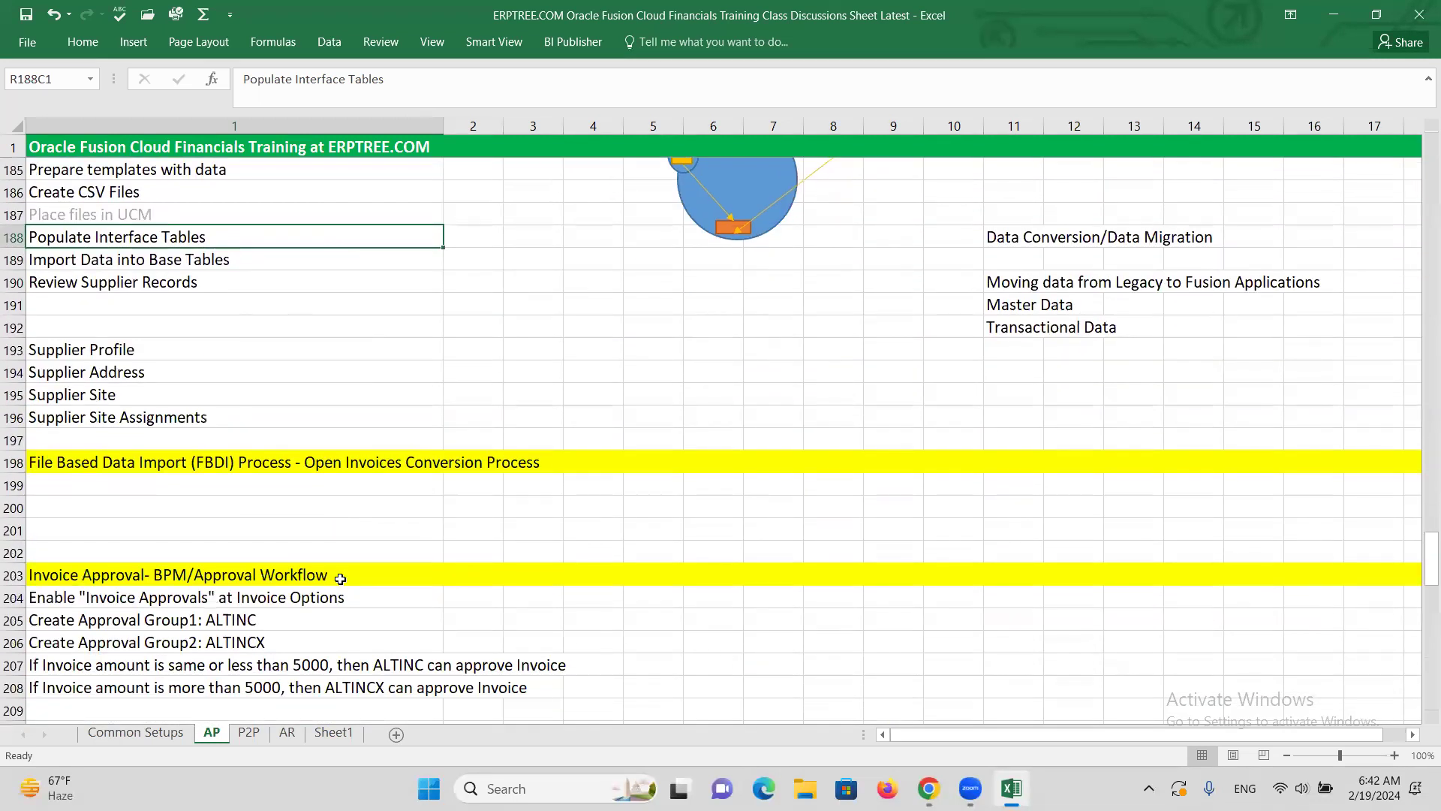
scroll(340, 577, down, 14)
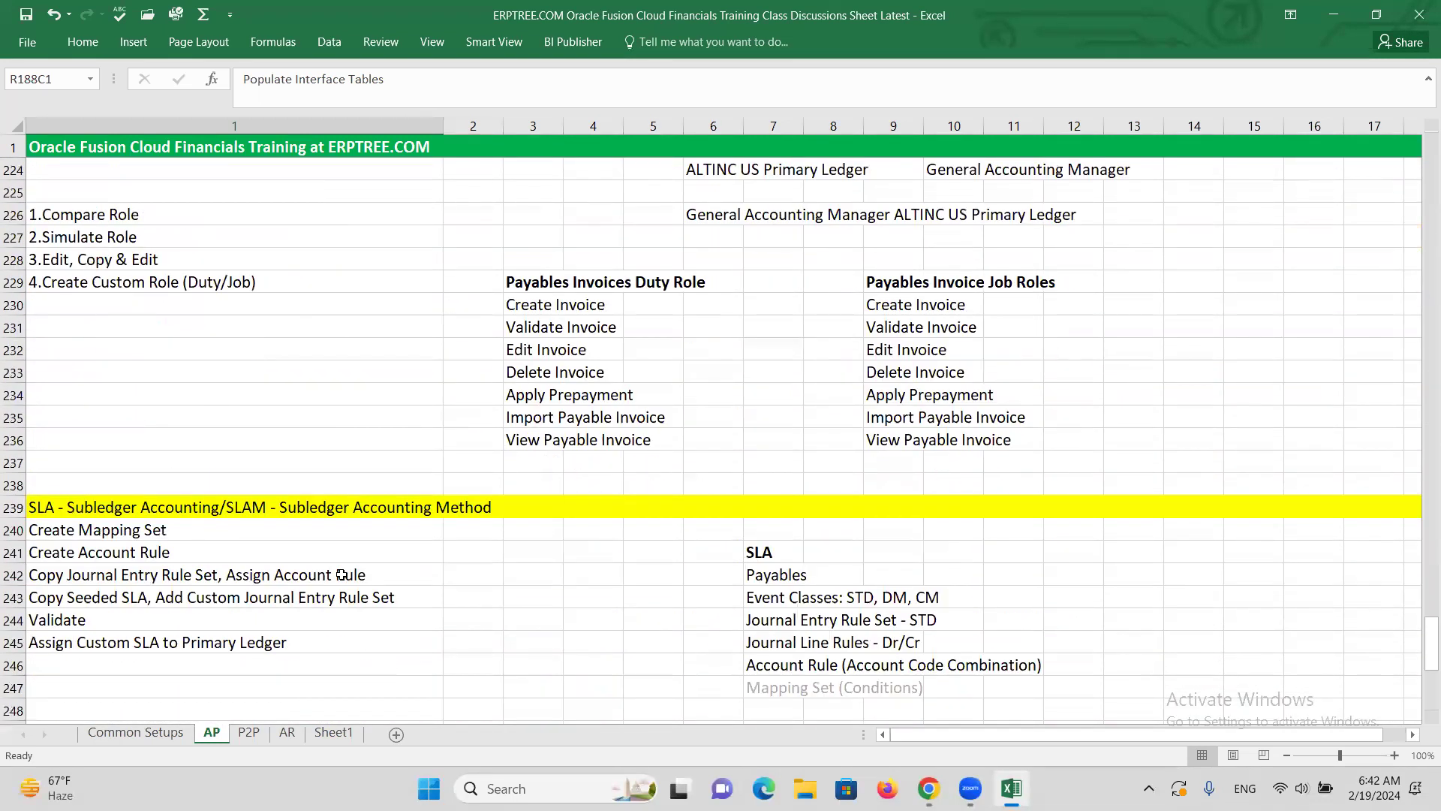
scroll(342, 575, down, 2)
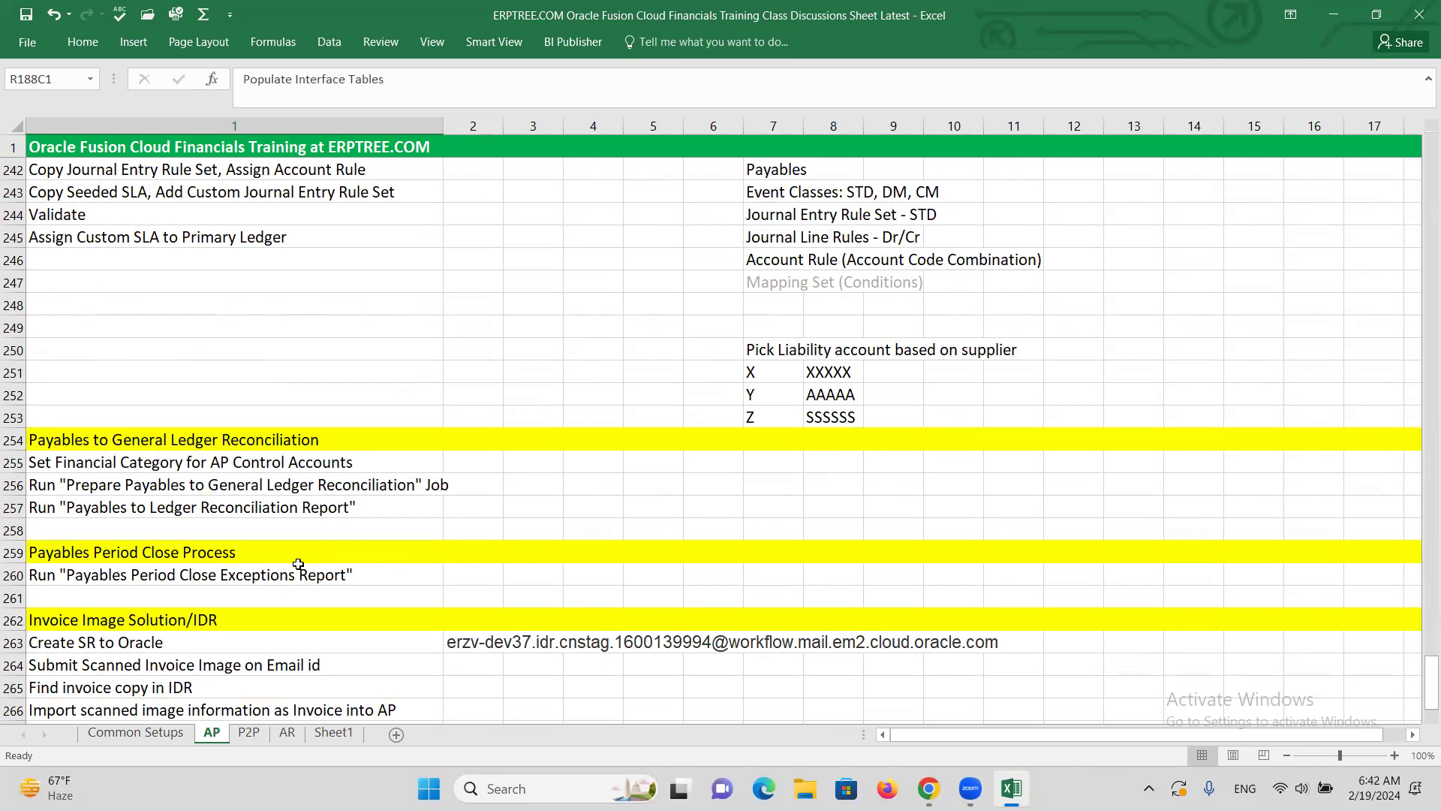
drag(192, 464, 199, 508)
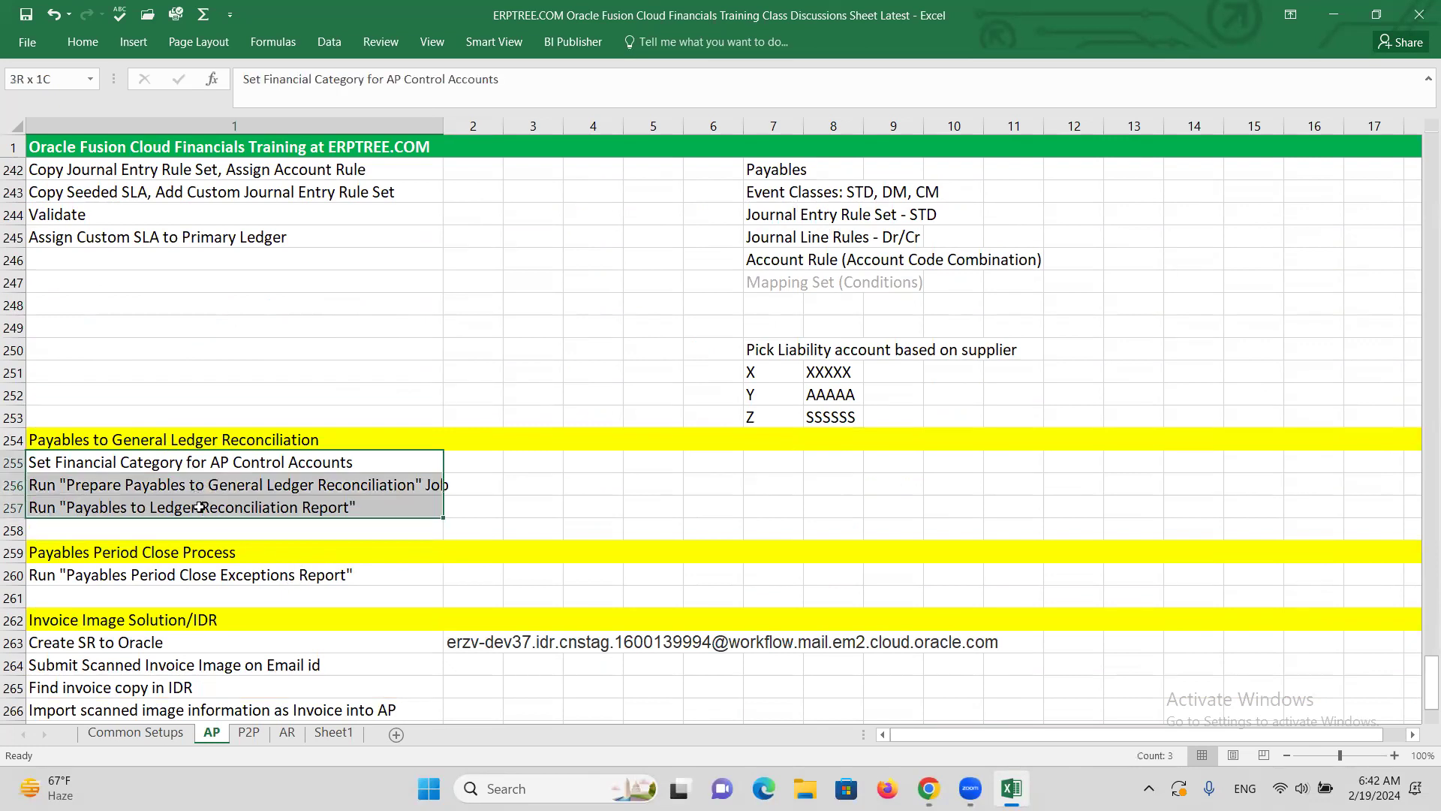
key(ctrl+c)
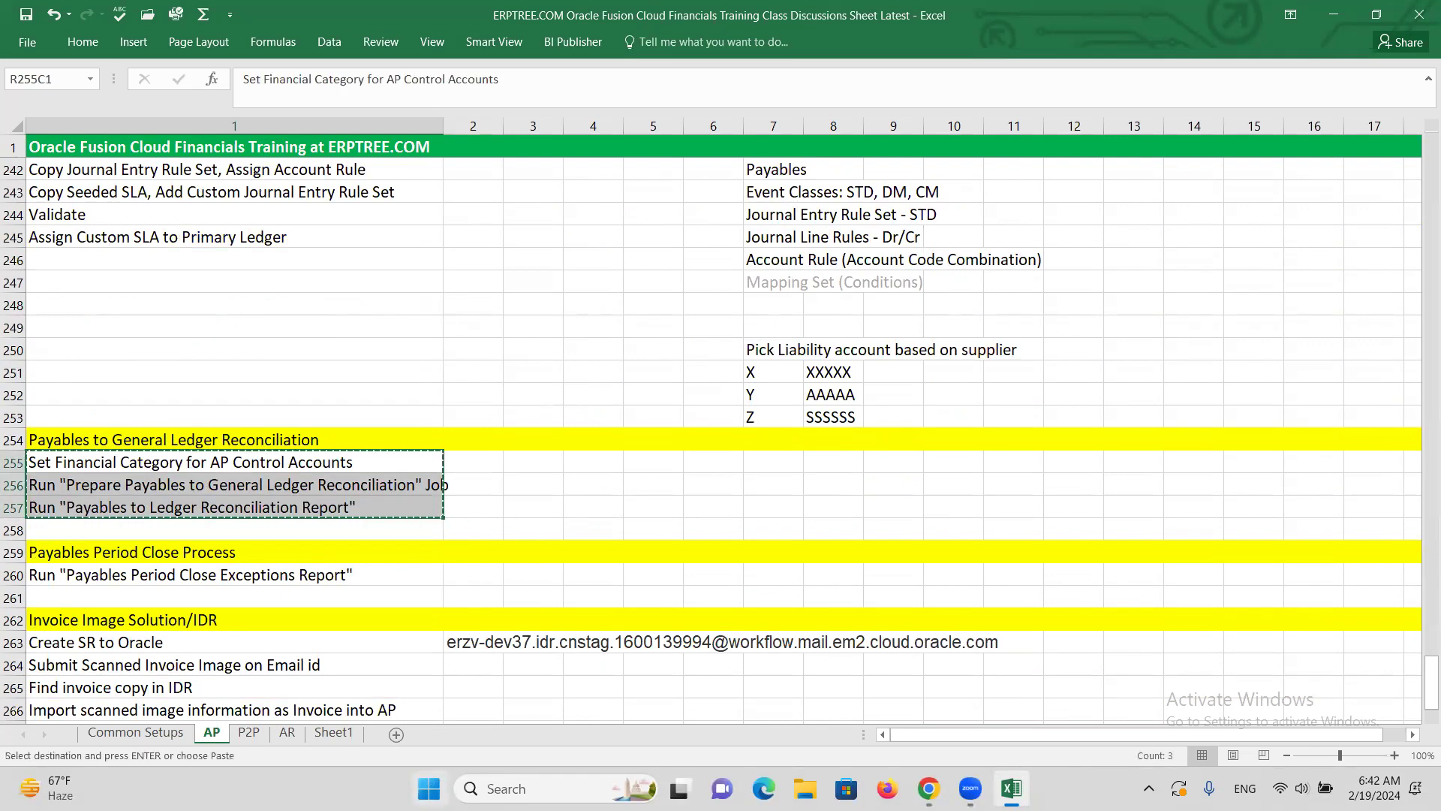
Step: Paste the copied reconciliation lines into the AR sheet from row 193, below the Automatic Receipts section
click(286, 732)
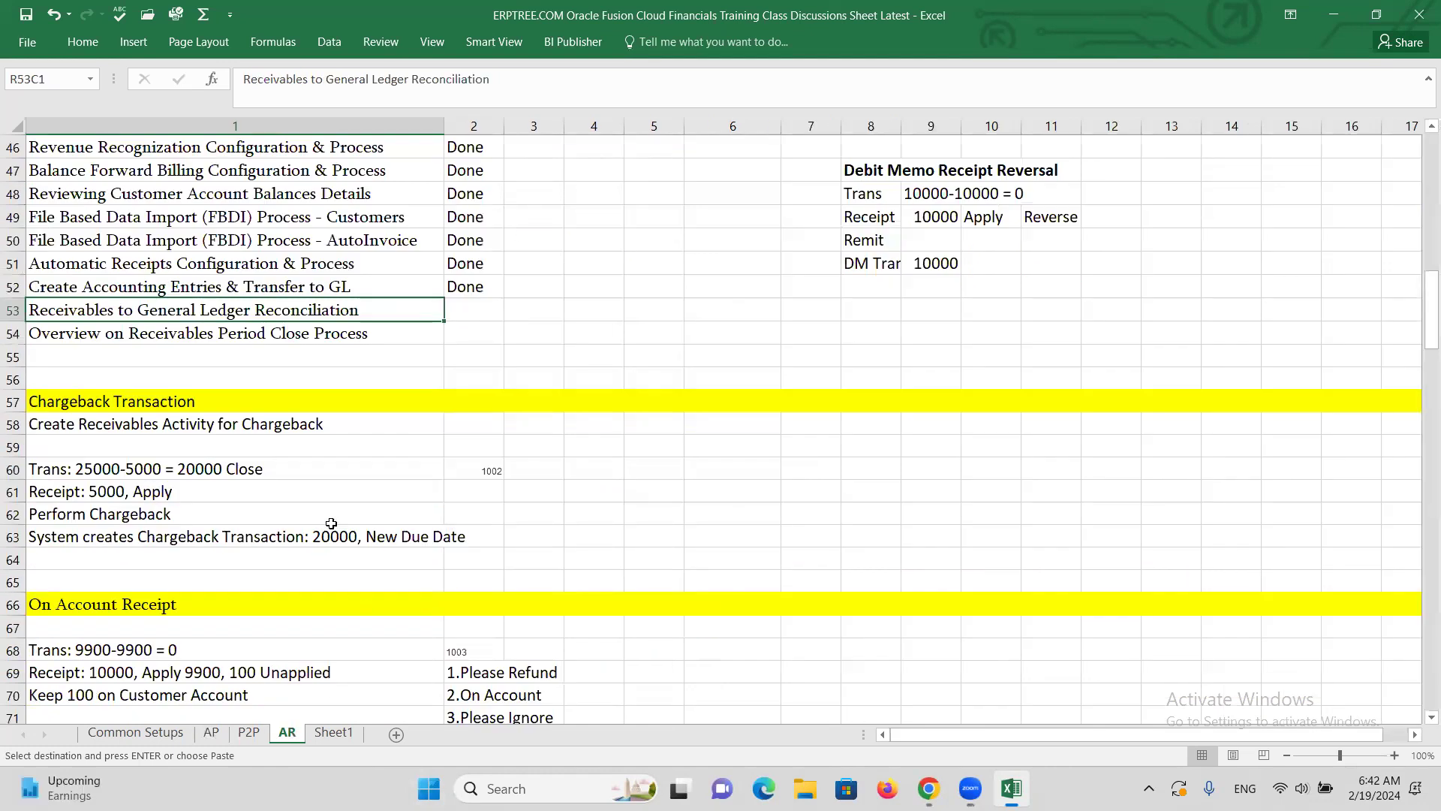
scroll(354, 570, down, 6)
scroll(353, 571, down, 20)
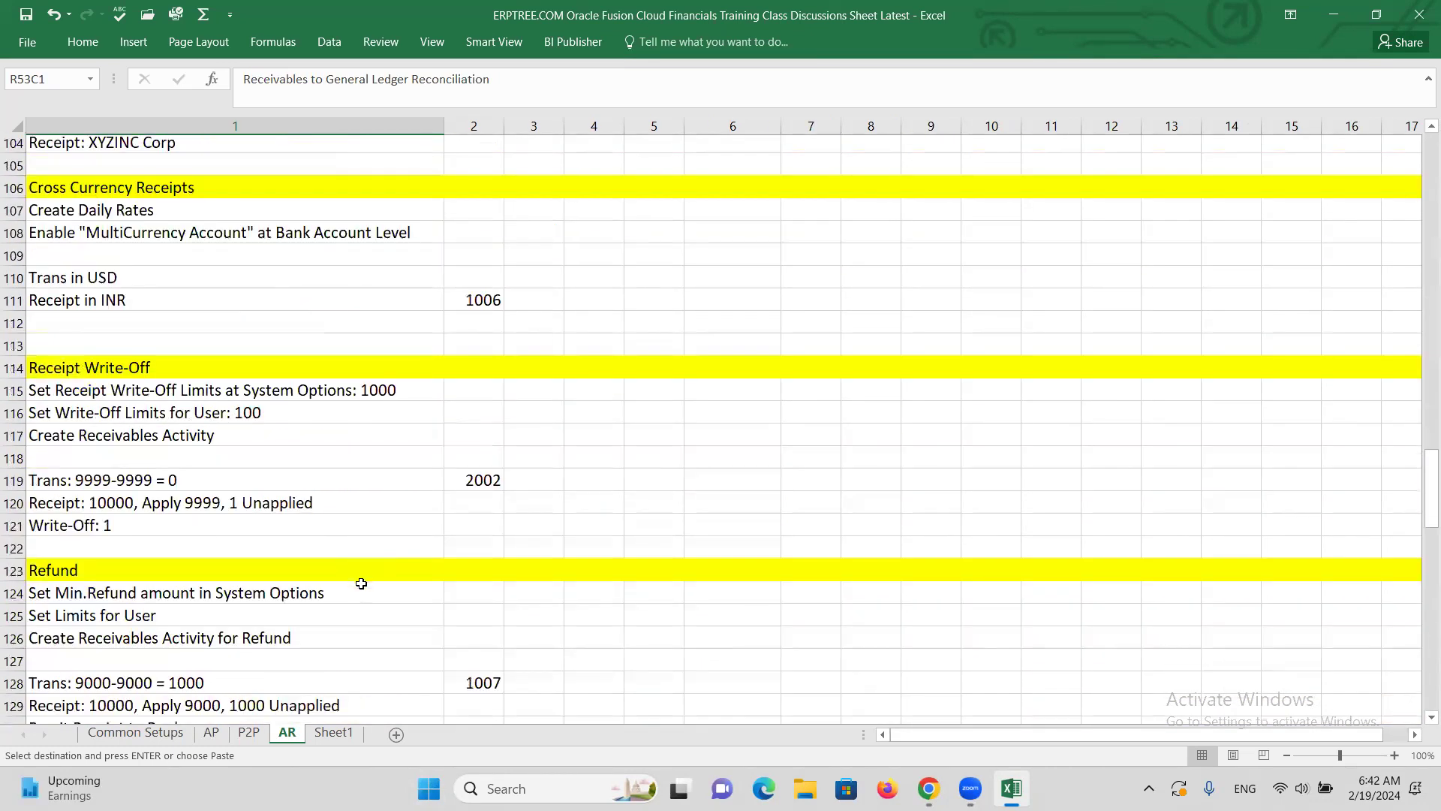
scroll(363, 579, down, 10)
scroll(359, 569, up, 3)
scroll(358, 568, up, 1)
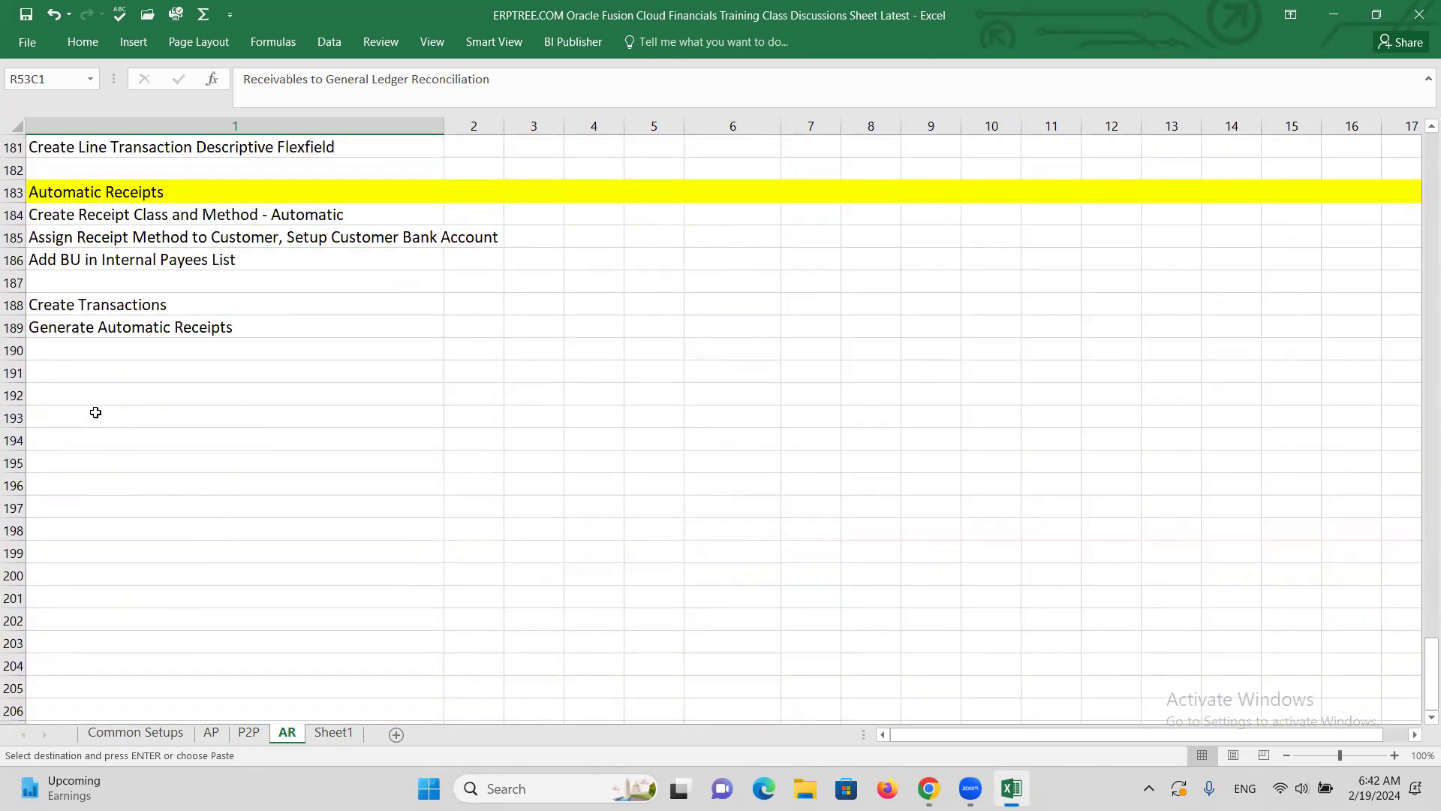
click(93, 409)
key(ctrl+v)
key(Escape)
Step: Enter the heading "Receivables to General Ledger Reconciliations" in row 192, above the pasted lines
click(100, 388)
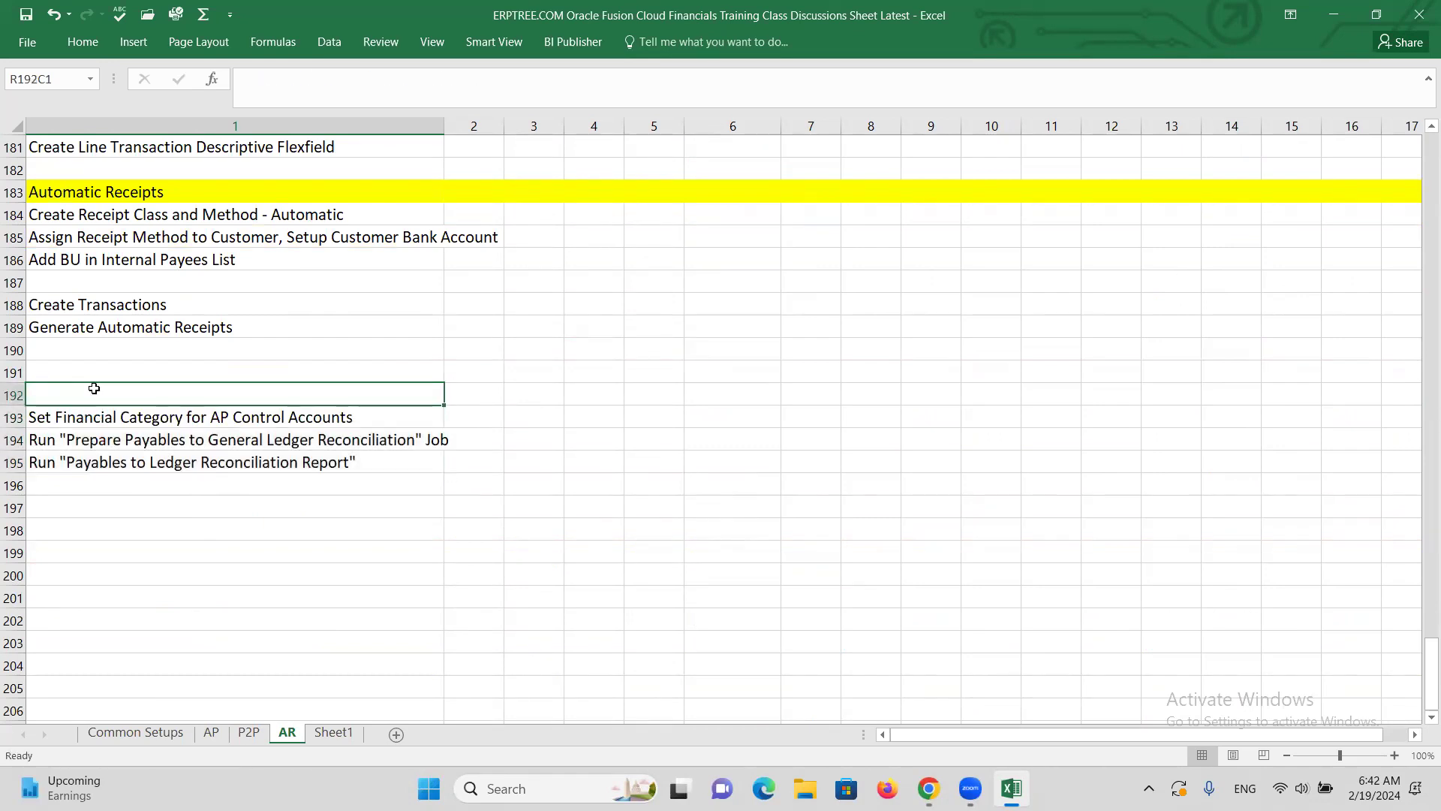
text(Re)
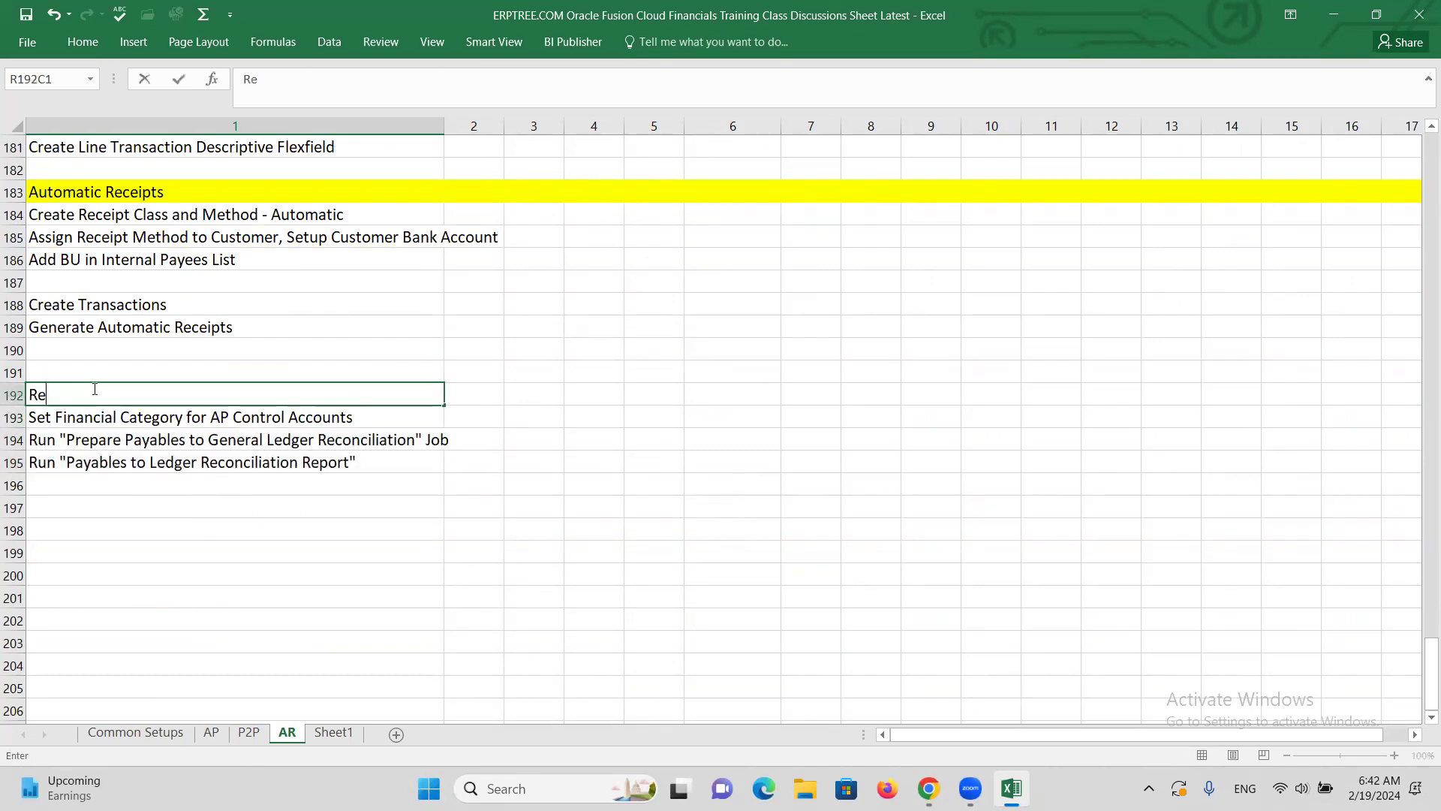
text(ceivables to)
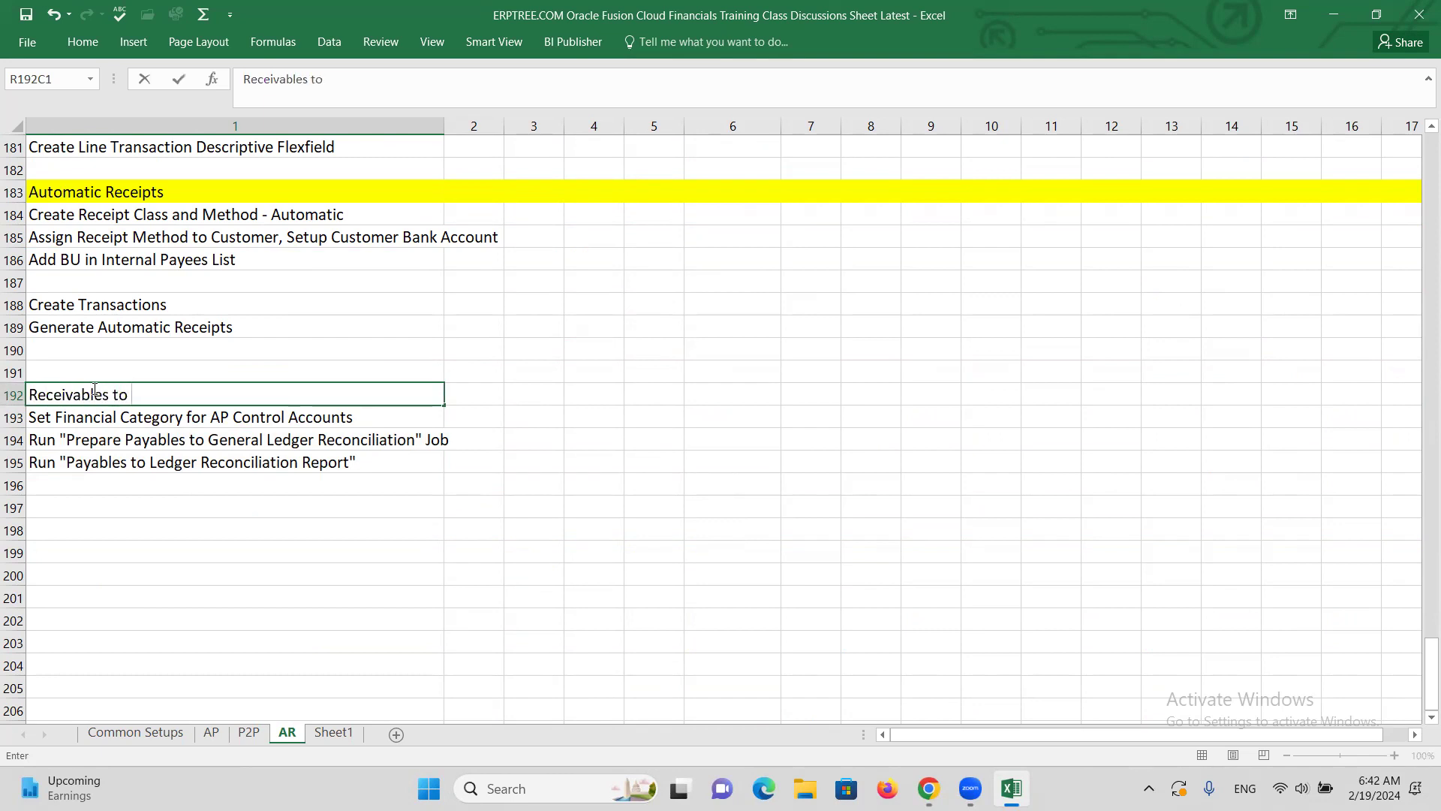
text( General Ledger Reconciliations)
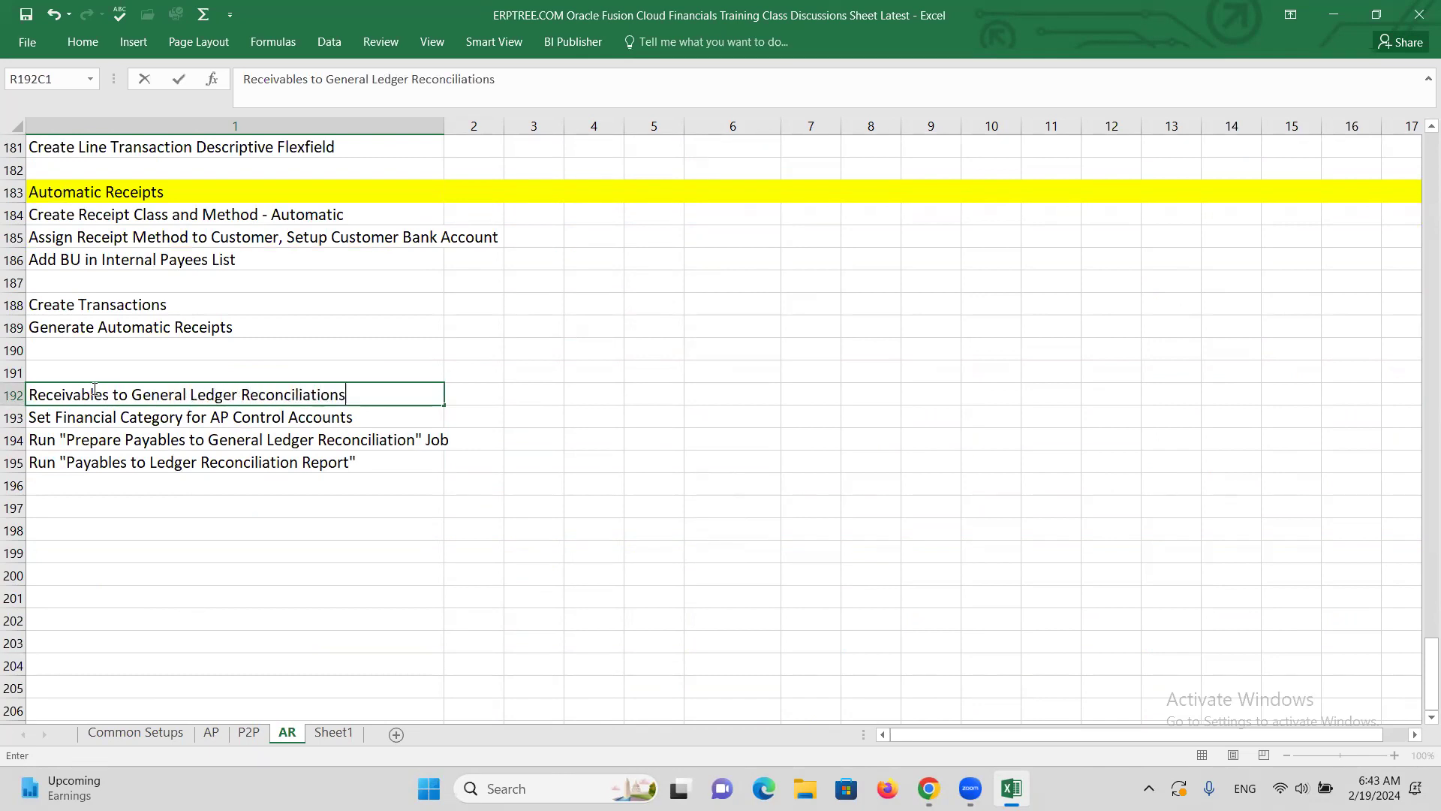
key(ctrl+Return)
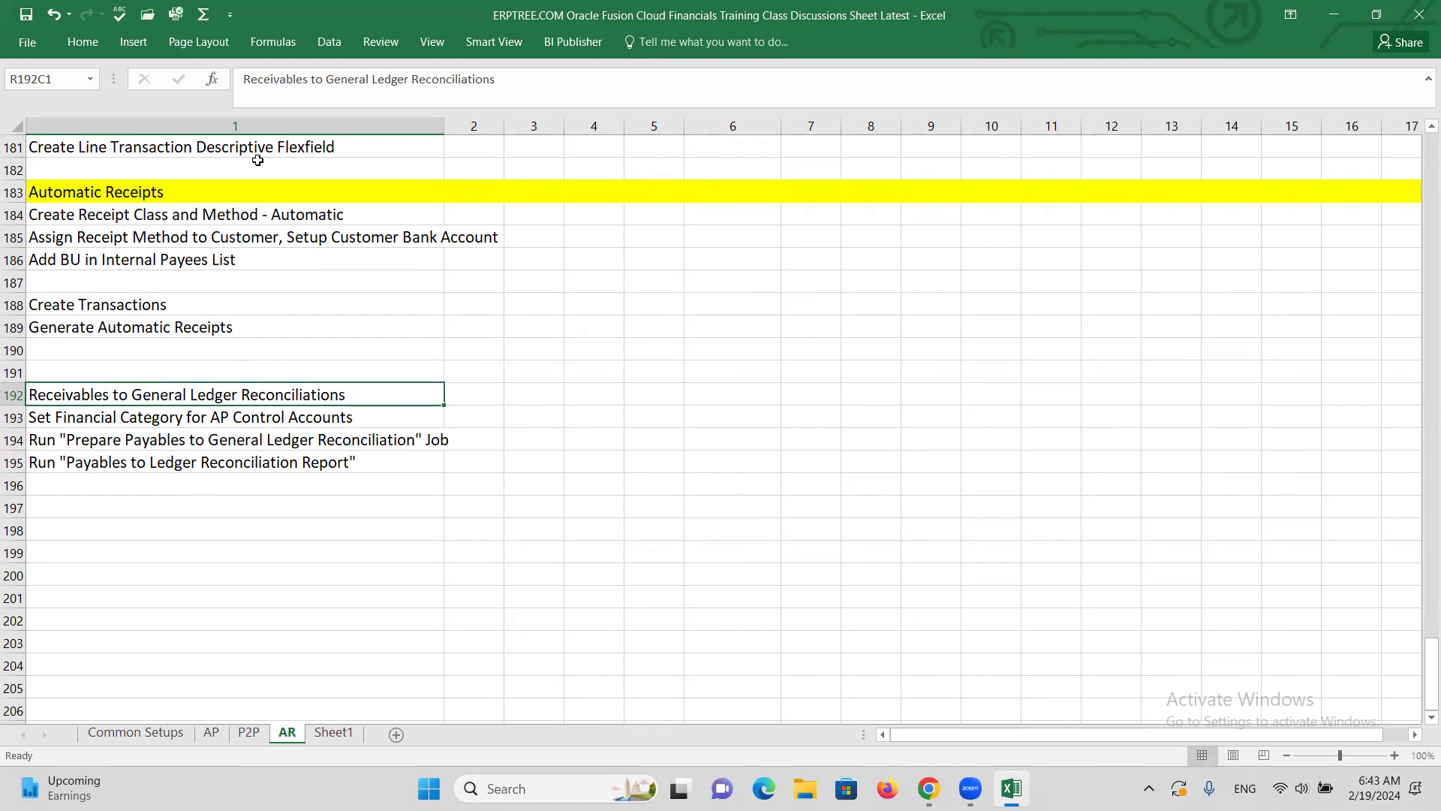
Step: Fill the whole heading row 192 with yellow
click(13, 395)
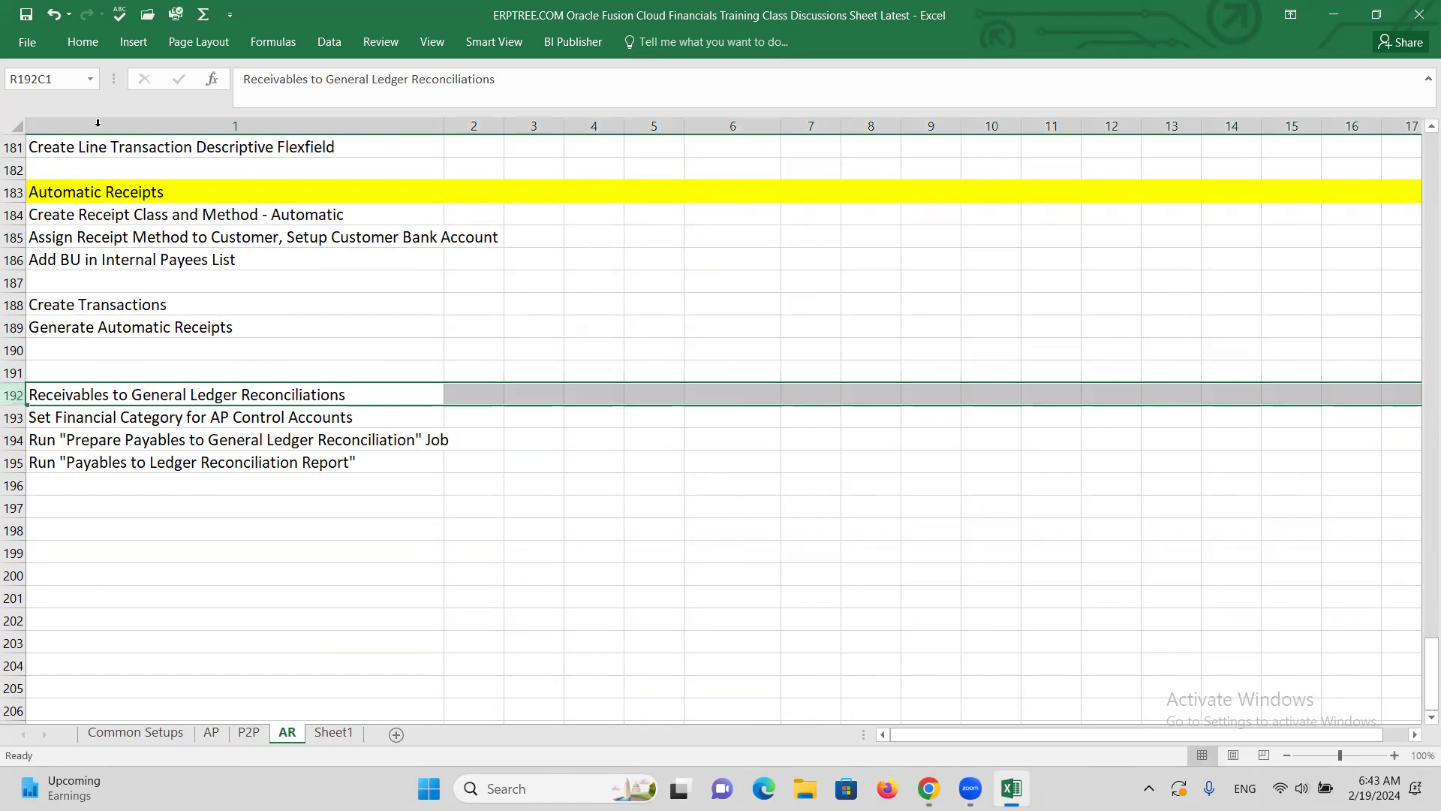
click(78, 51)
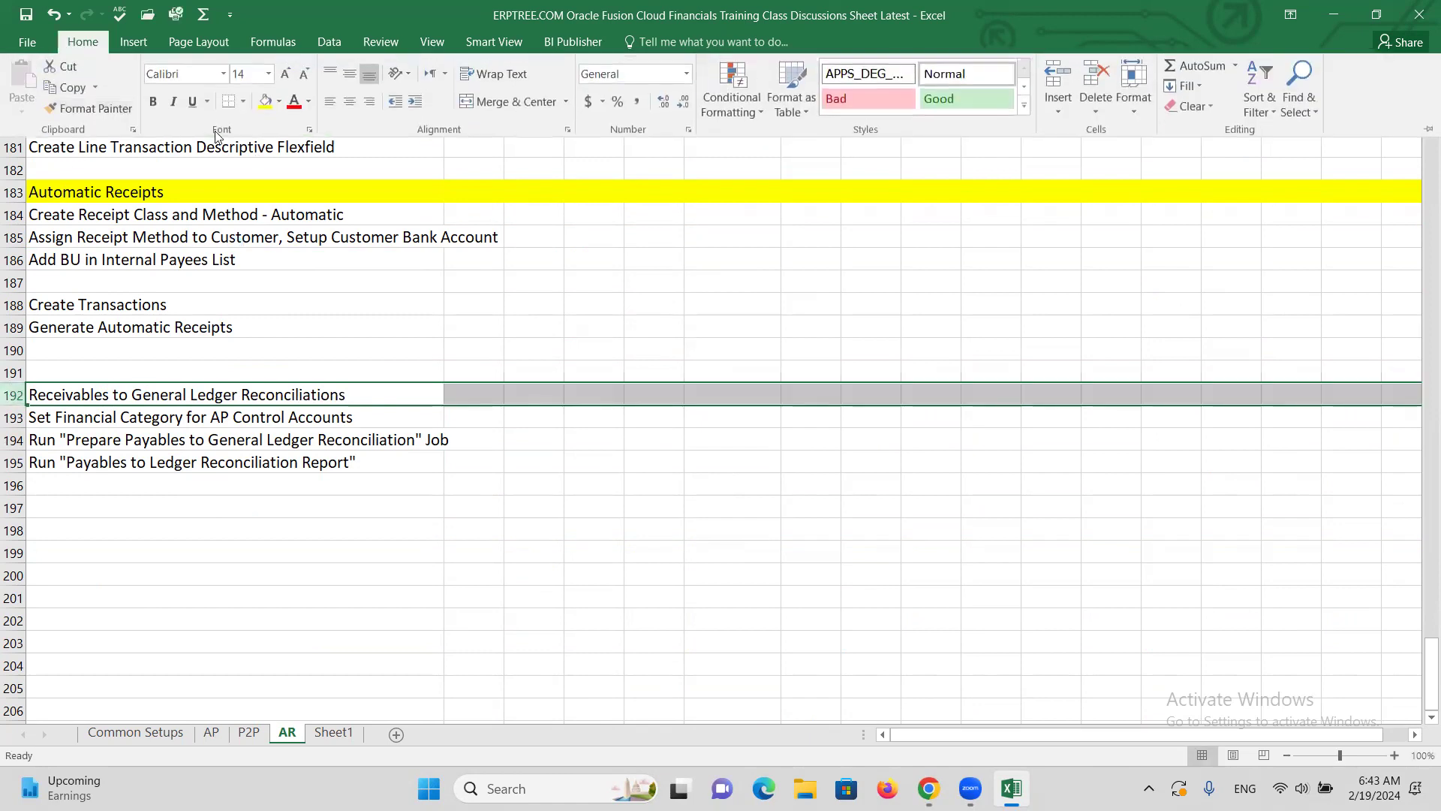
click(259, 110)
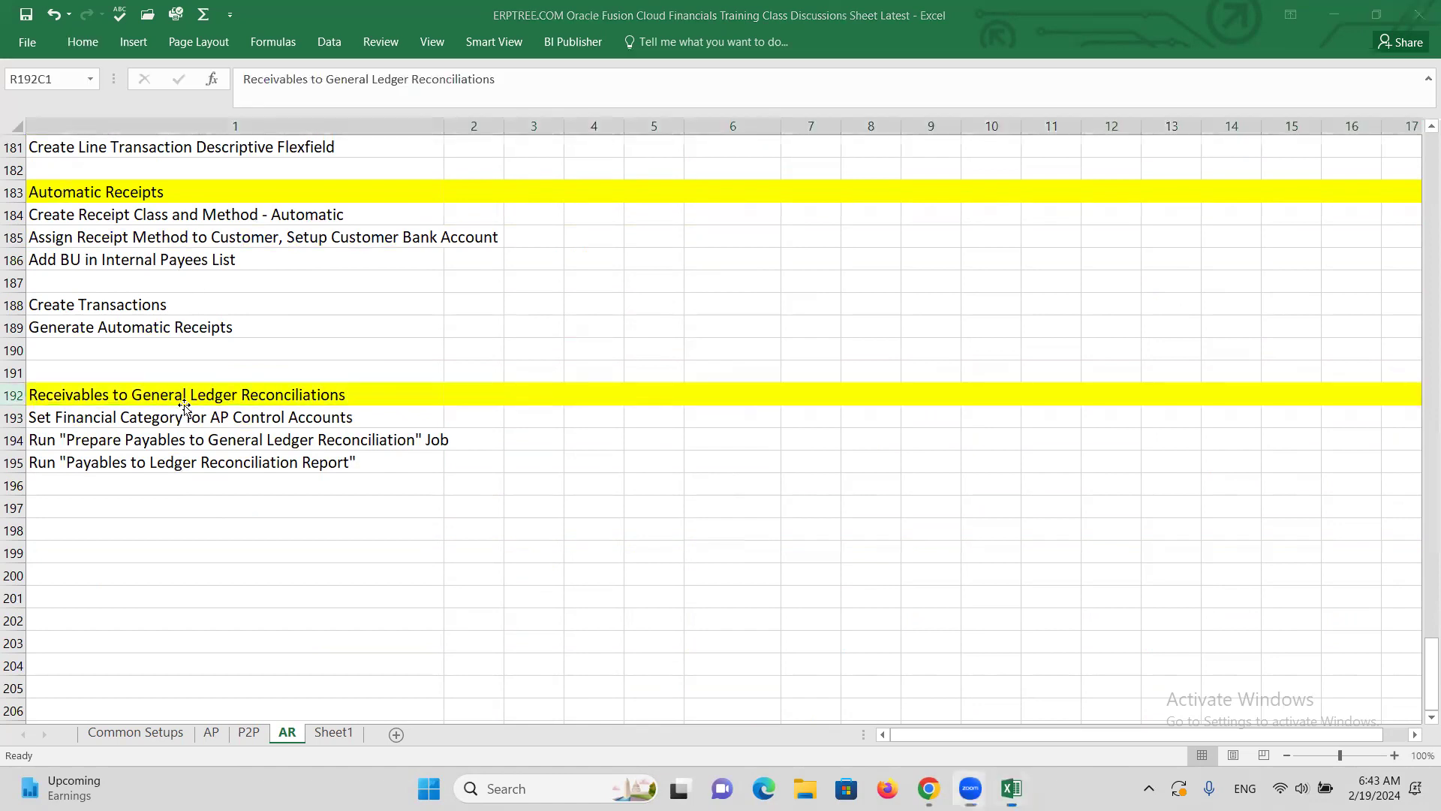
Step: Change AP to AR in row 193 so that it reads "Set Financial Category for AR Control Accounts"
click(229, 419)
double_click(229, 419)
key(BackSpace)
text(r)
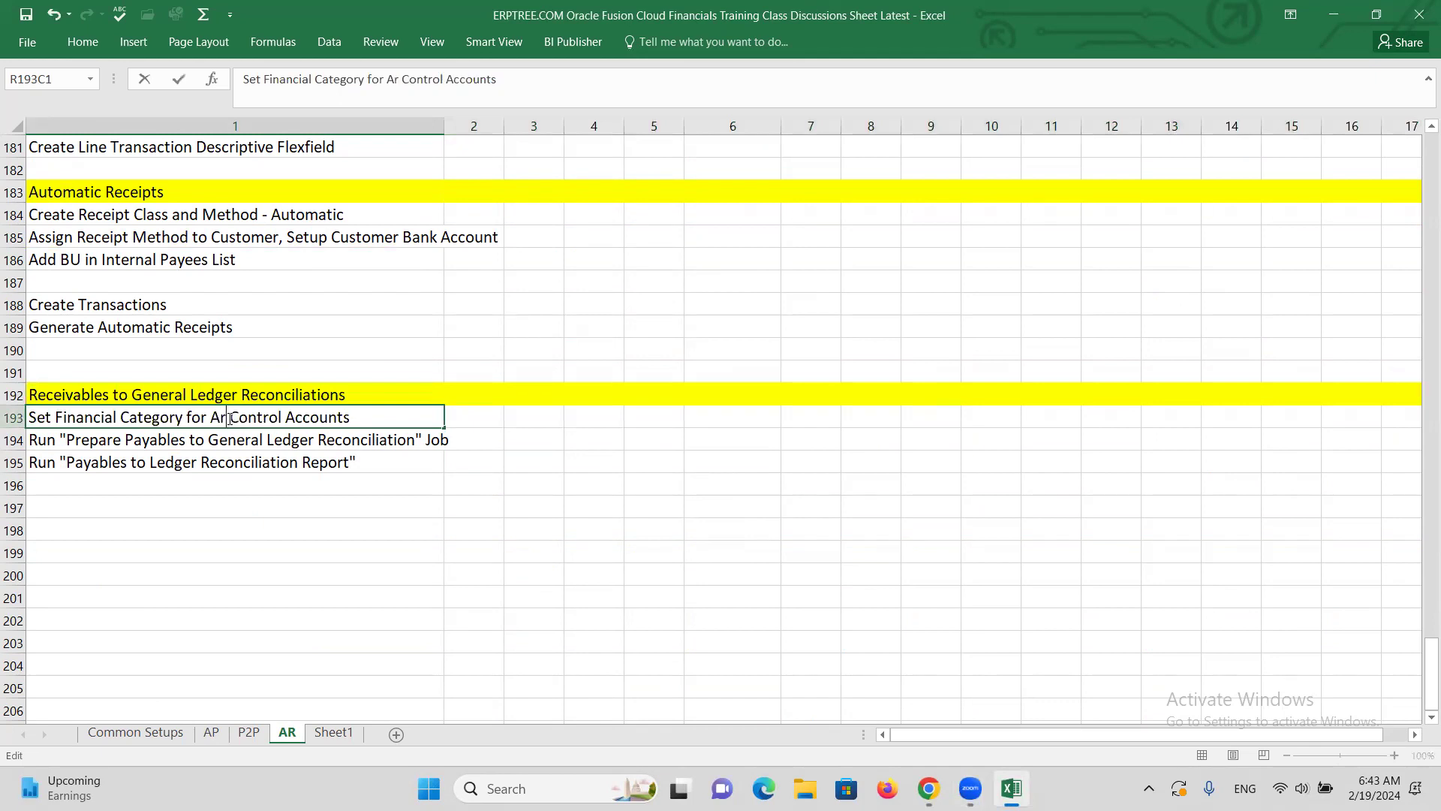
key(BackSpace)
text(R)
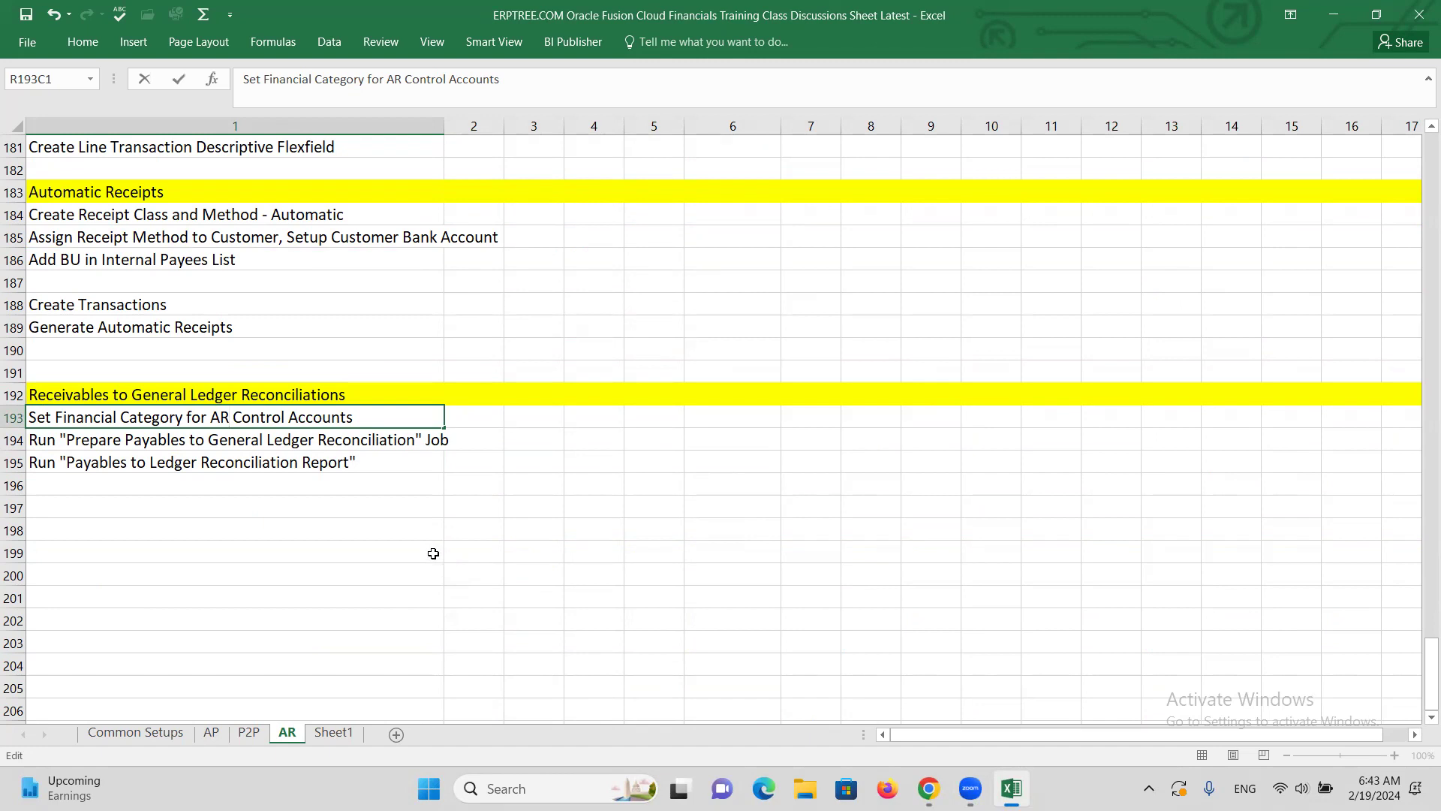
Step: Replace "Payables" with "Receivables" in the "Prepare Payables to General Ledger Reconciliation" job line in row 194
click(184, 448)
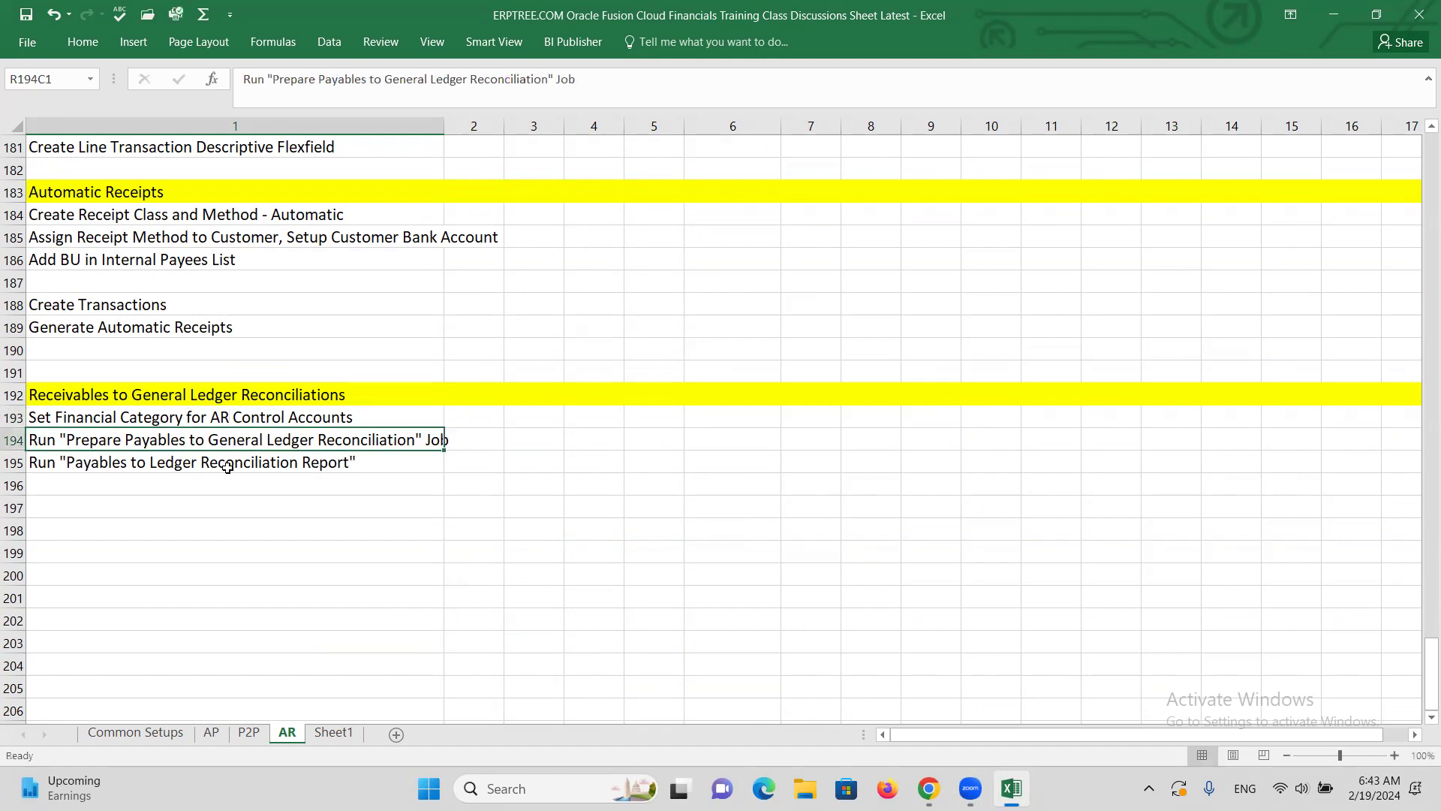
double_click(189, 440)
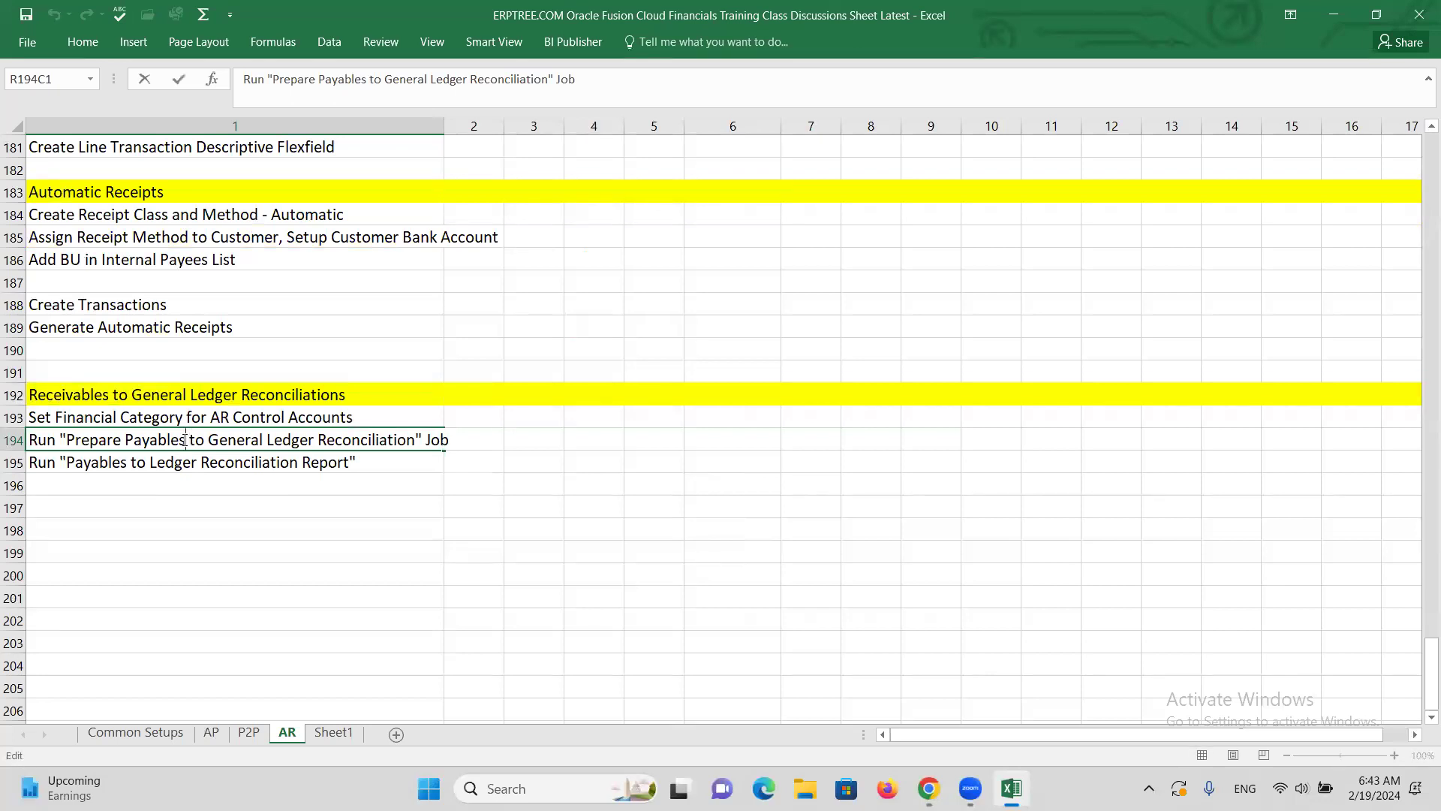
key(BackSpace)
key(BackSpace)
key(BackSpace)
key(BackSpace)
key(BackSpace)
key(BackSpace)
key(BackSpace)
key(BackSpace)
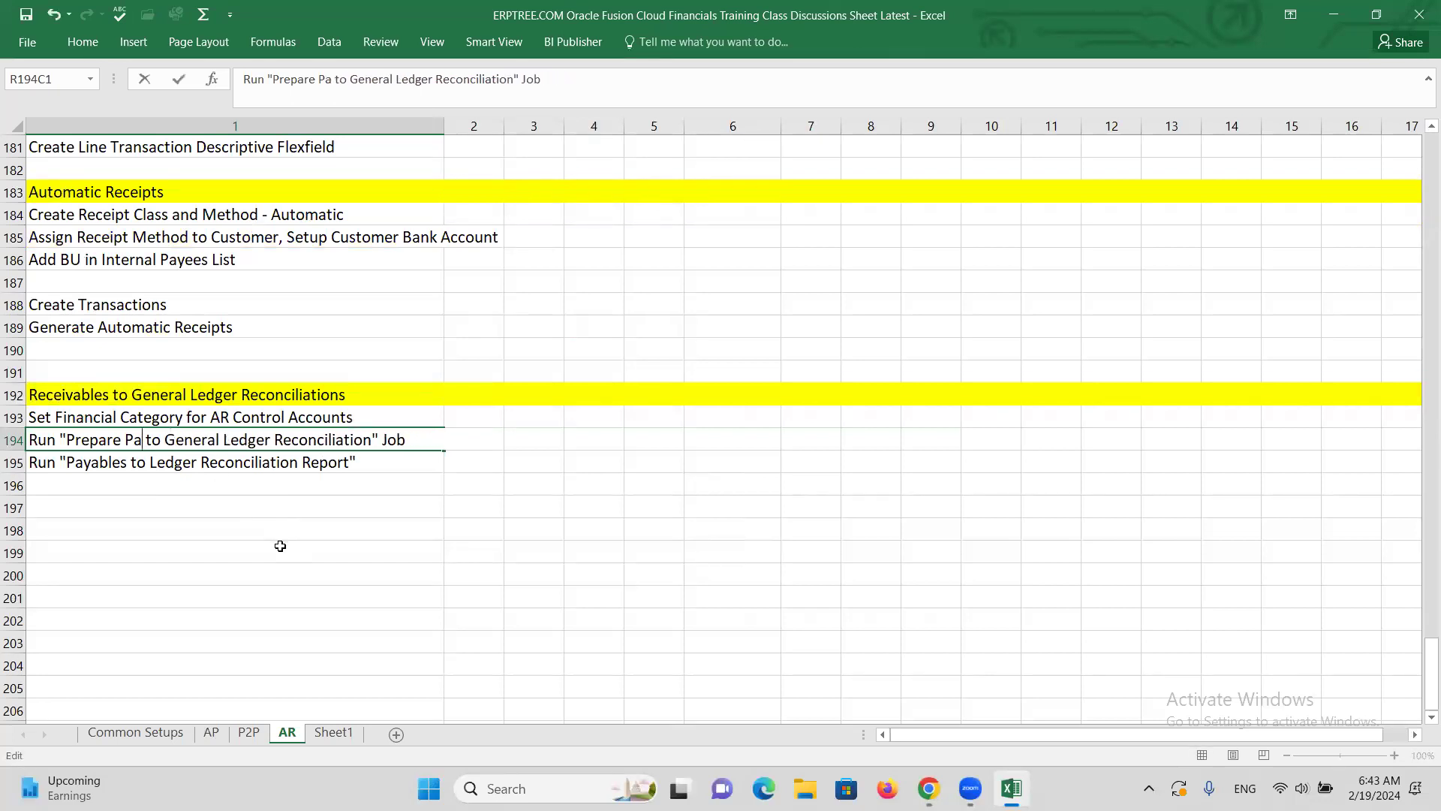
text(Receiva)
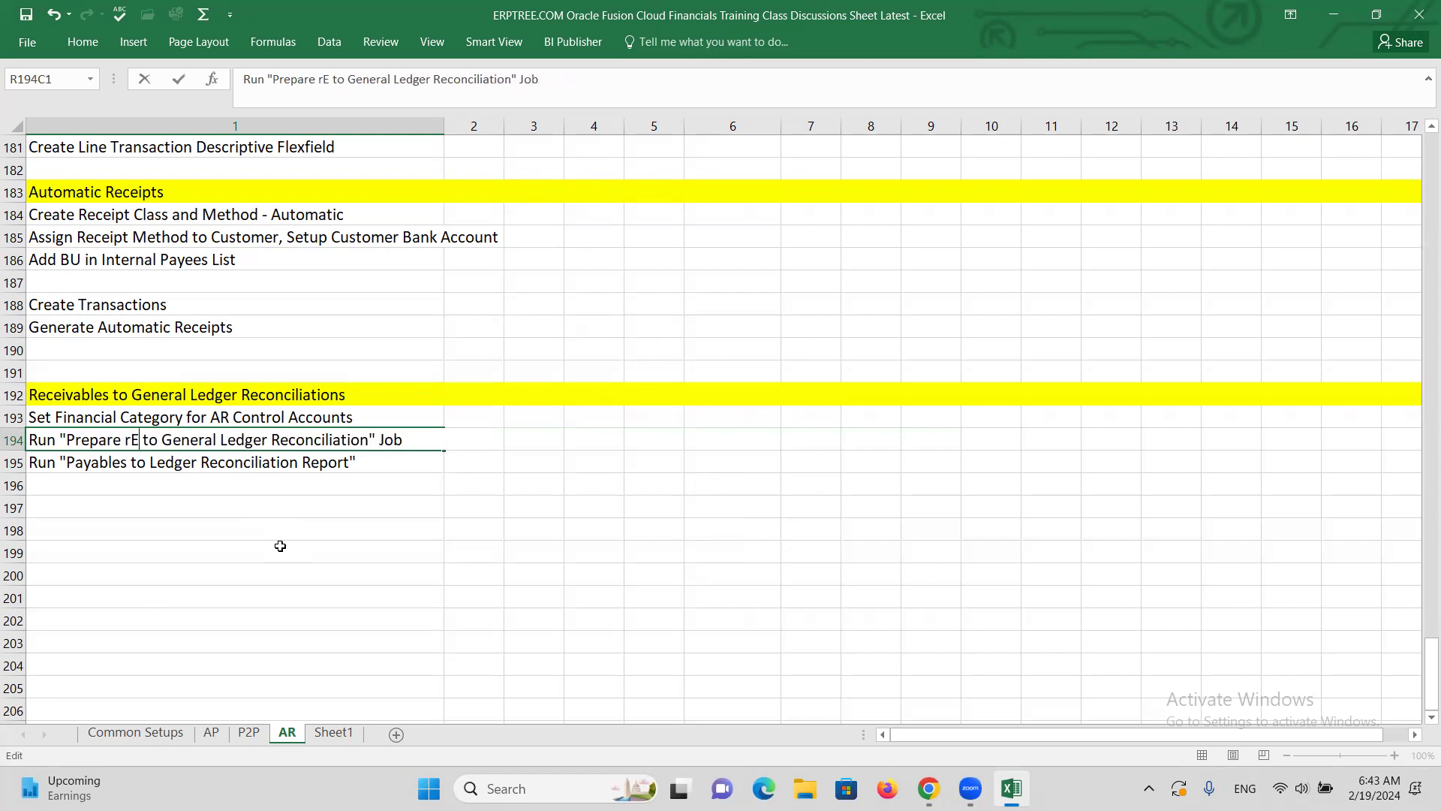
text(bles)
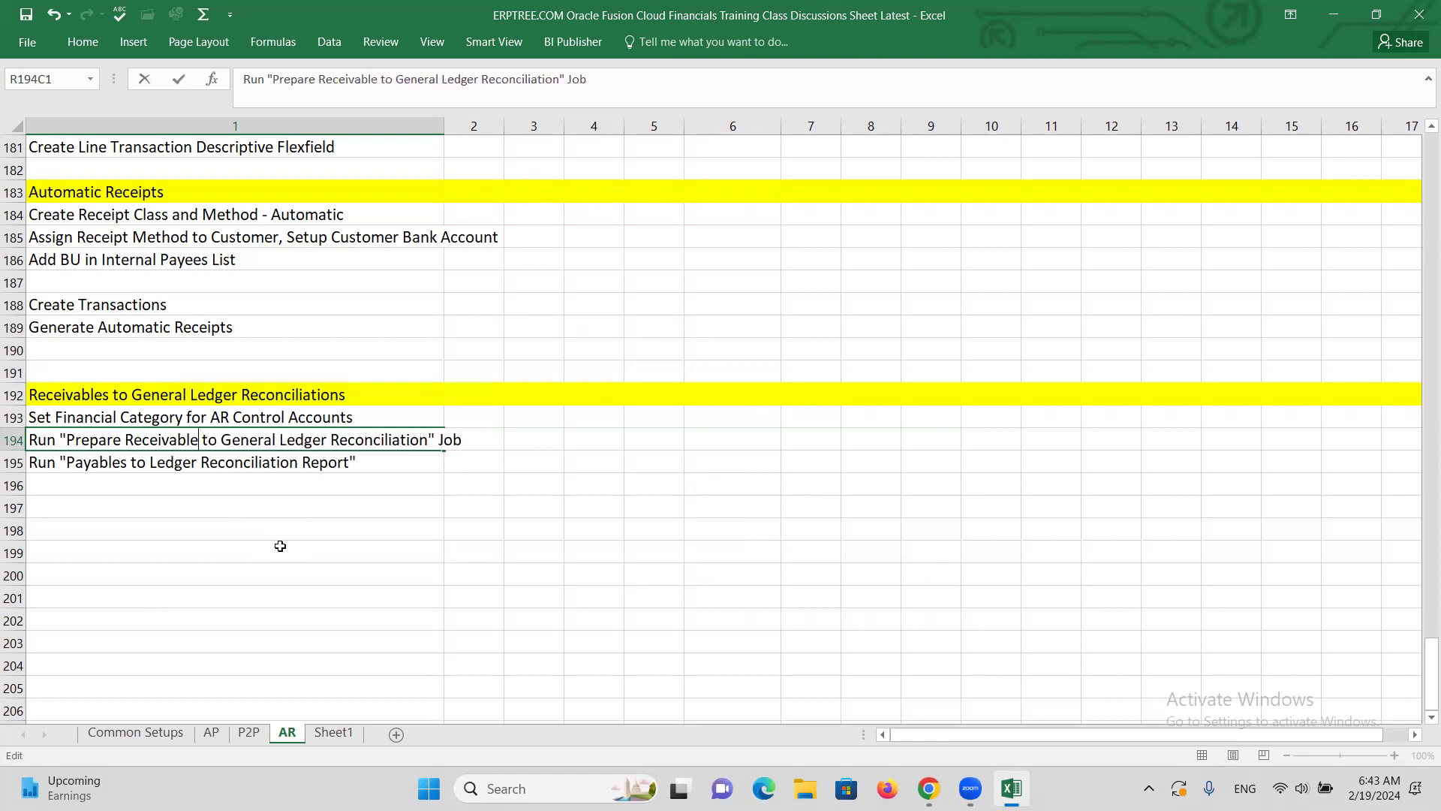
Step: Replace "Payables" with "Receivables" in row 195 so that it reads Run "Receivables to Ledger Reconciliation Report"
double_click(124, 461)
key(BackSpace)
key(BackSpace)
key(BackSpace)
key(BackSpace)
key(BackSpace)
key(BackSpace)
key(BackSpace)
key(BackSpace)
text(Ree)
key(BackSpace)
text(ceivables)
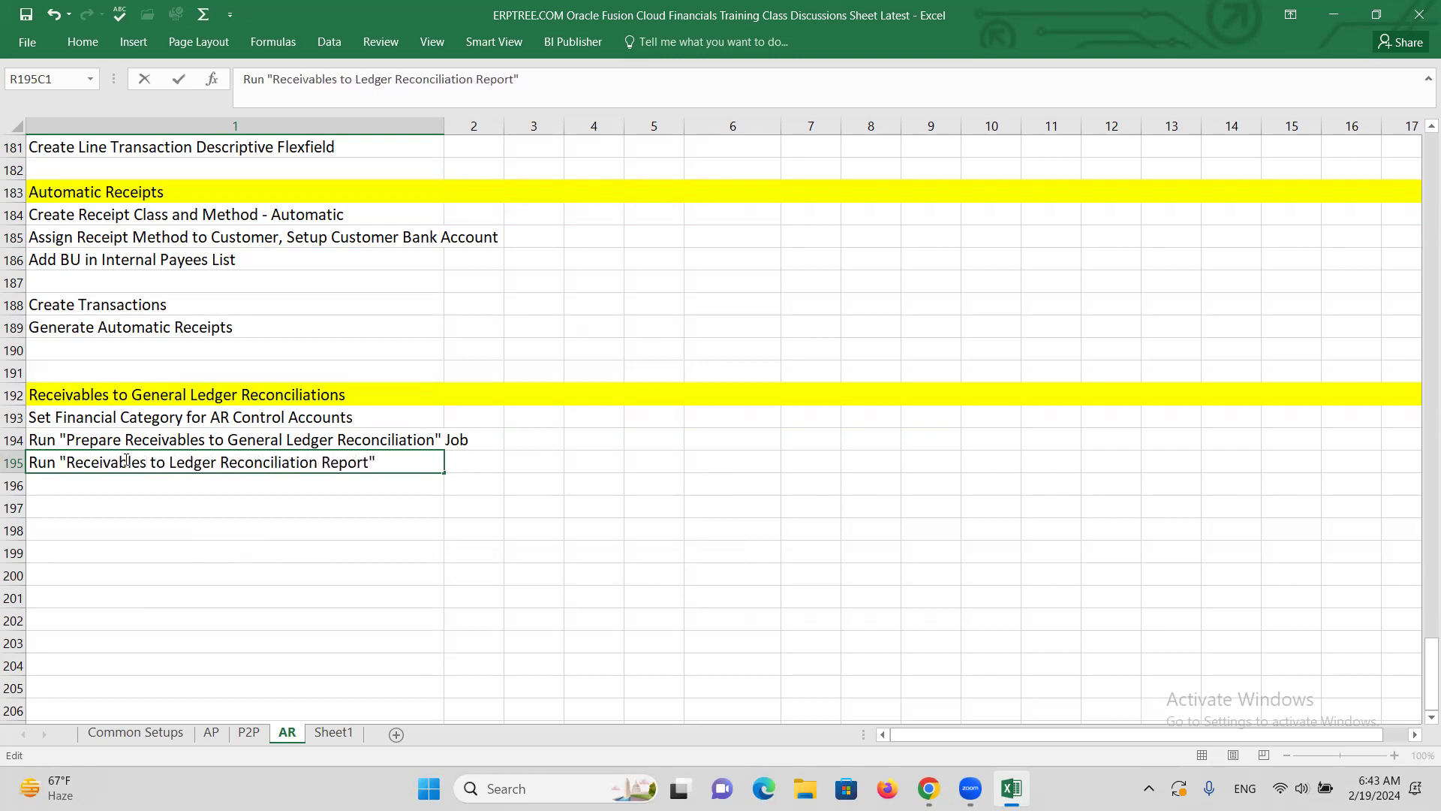
click(272, 485)
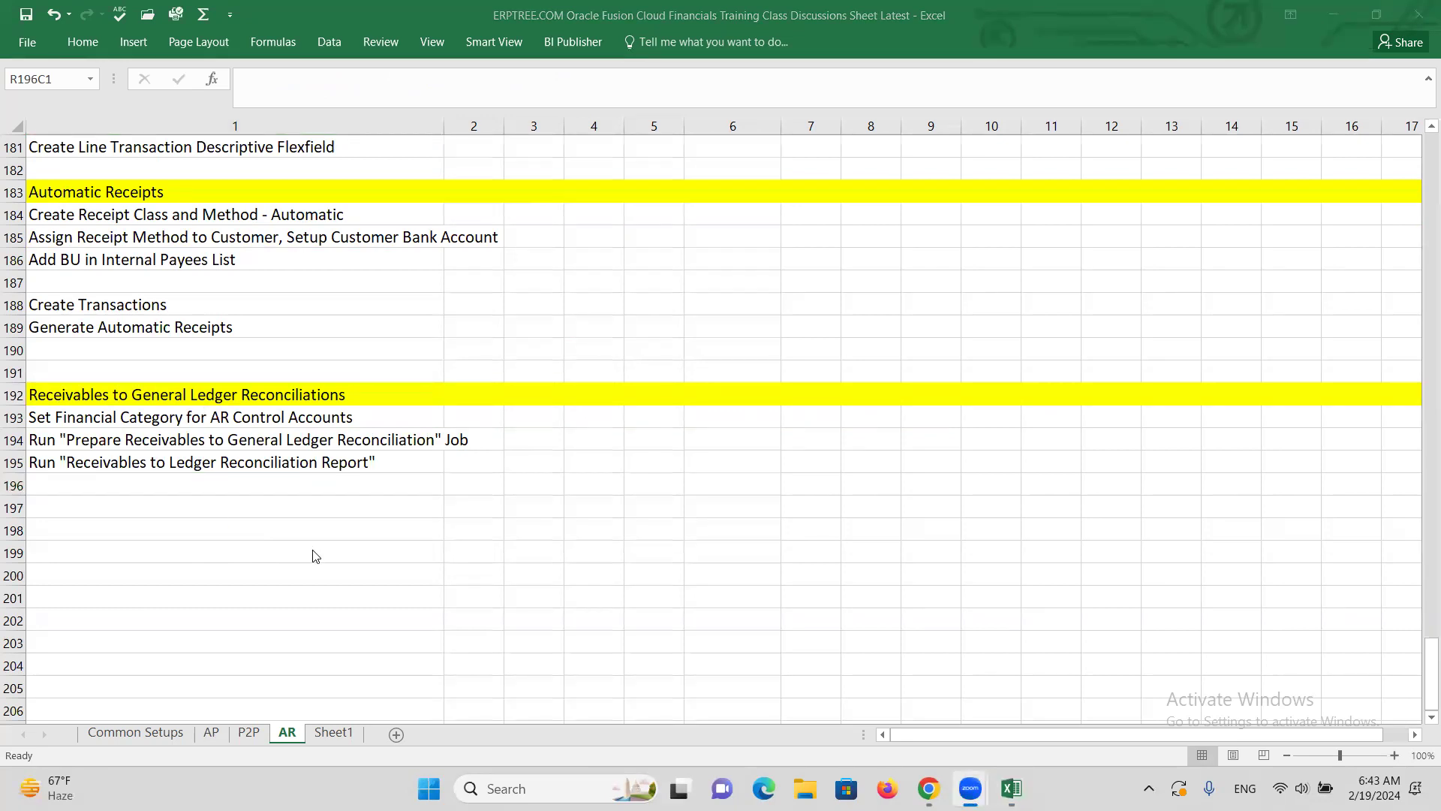
Step: Switch to Oracle Fusion in the browser, search the Setup and Maintenance tasks for "value sets" and open Manage Chart of Accounts Value Sets
key(alt+Tab)
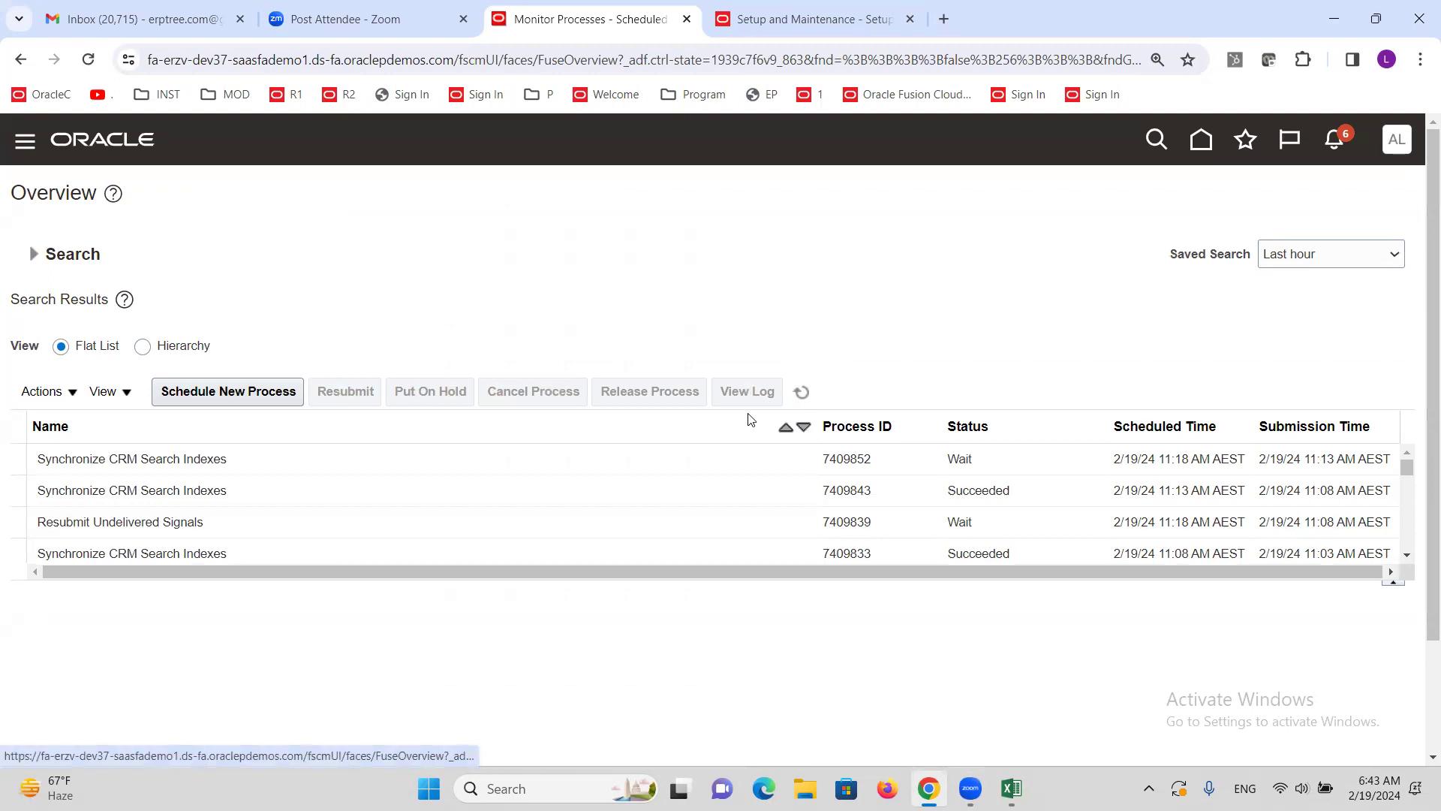
click(1397, 139)
click(1085, 454)
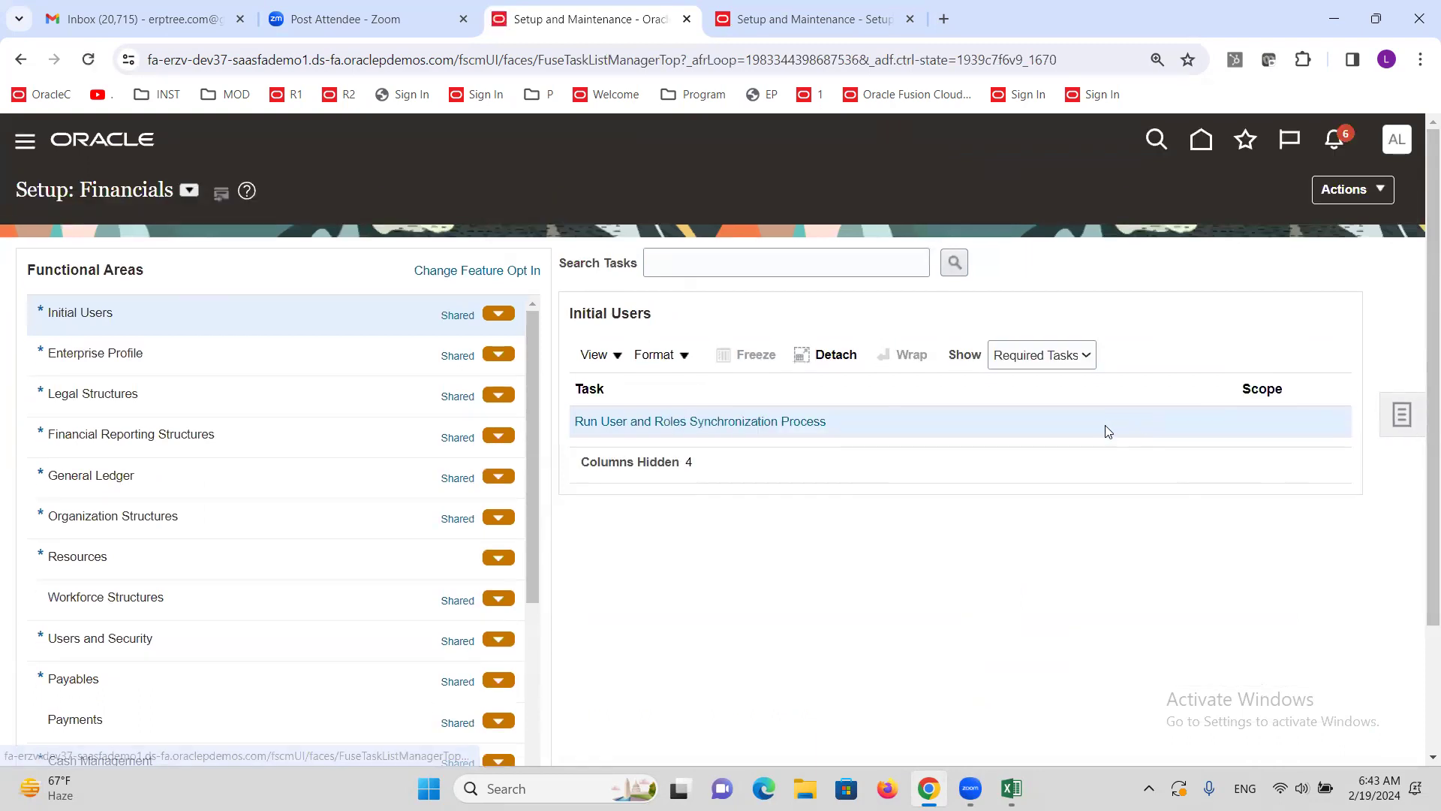
click(855, 266)
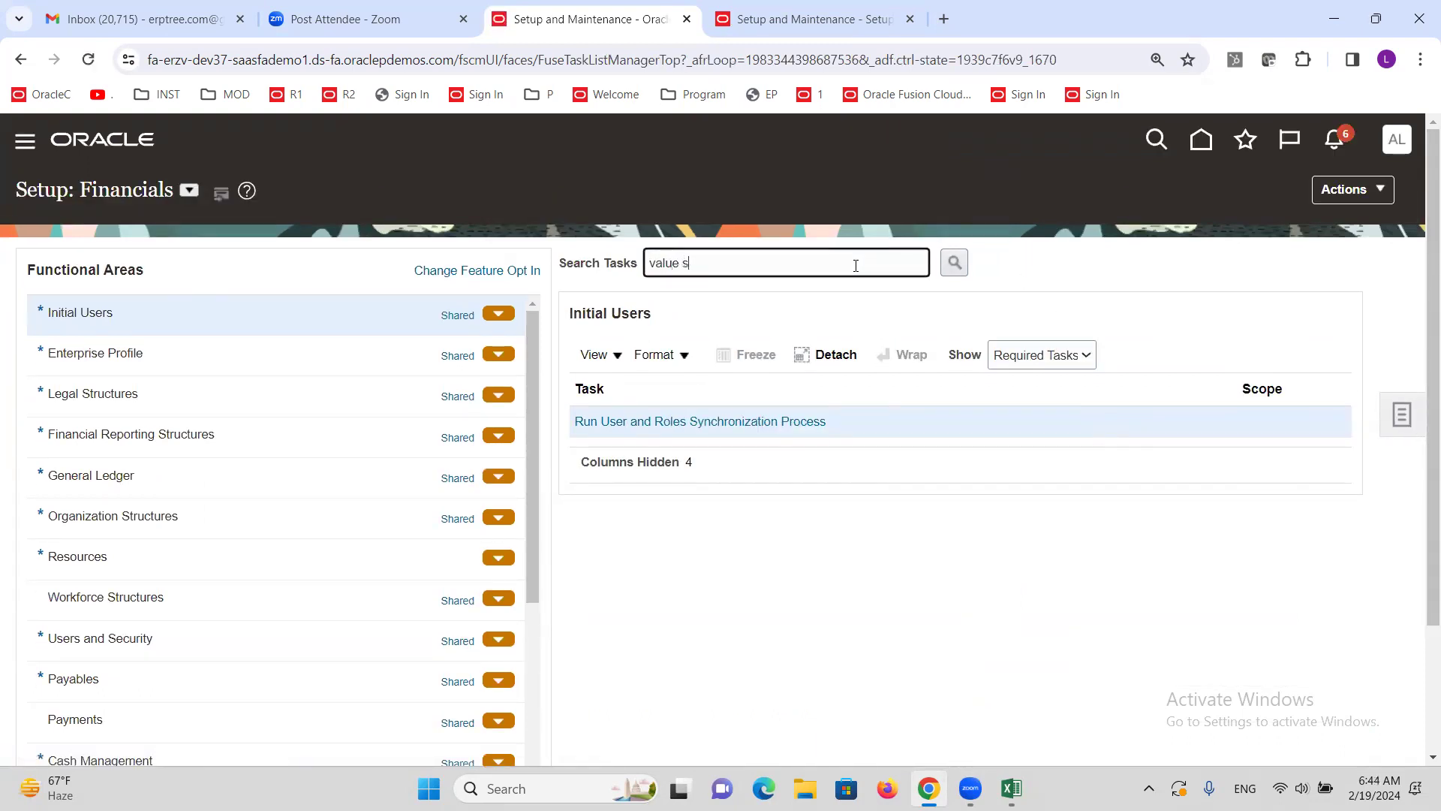
key(Return)
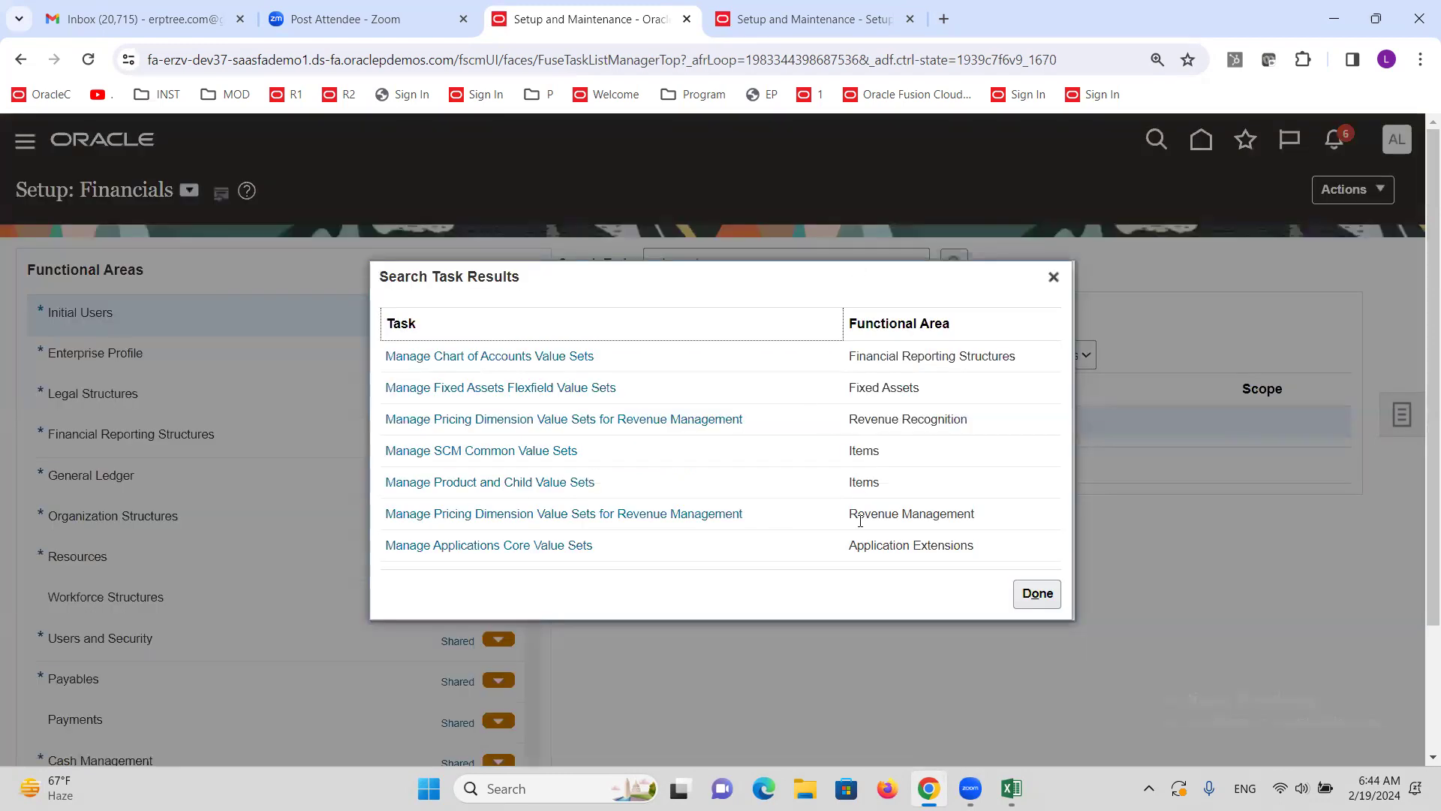
click(516, 356)
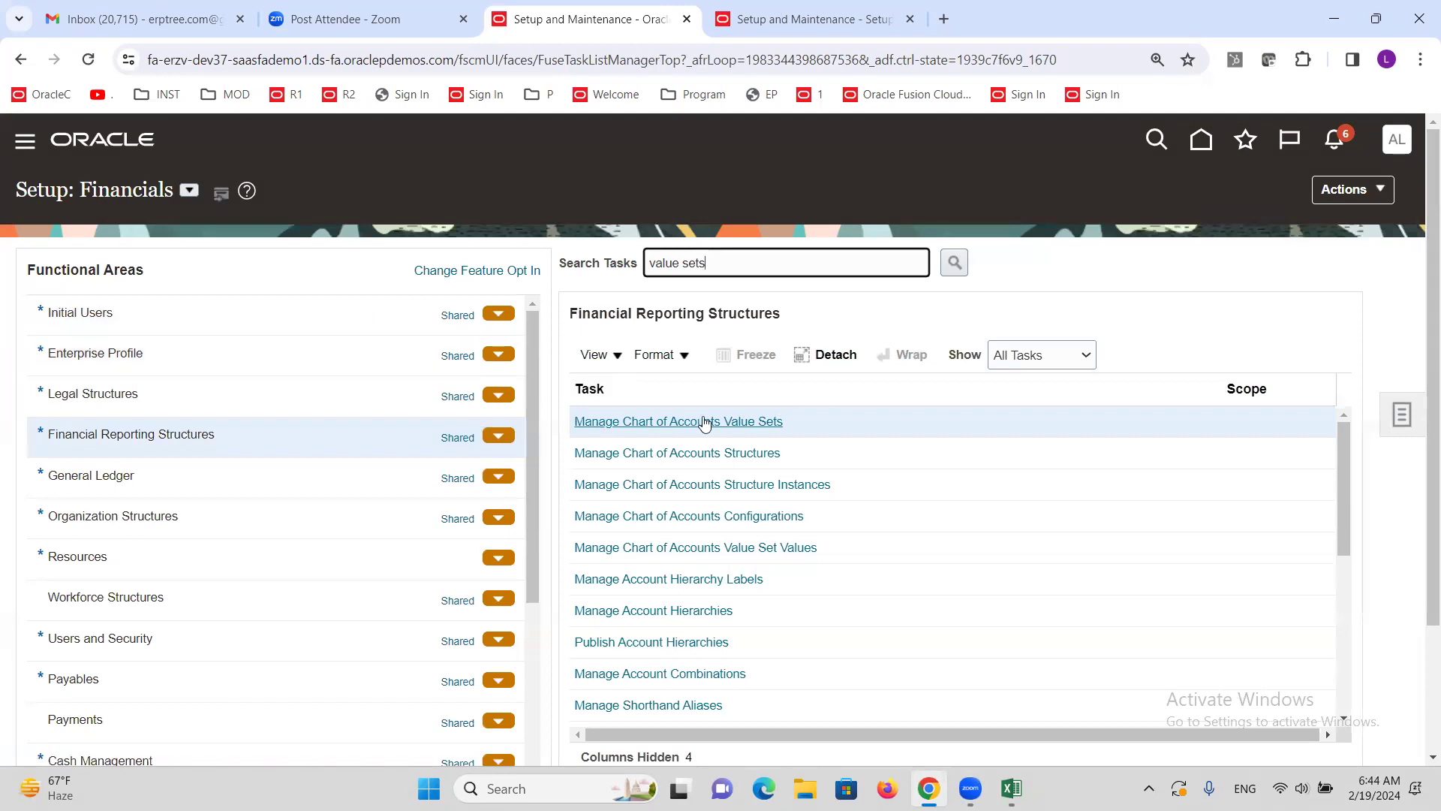
click(701, 418)
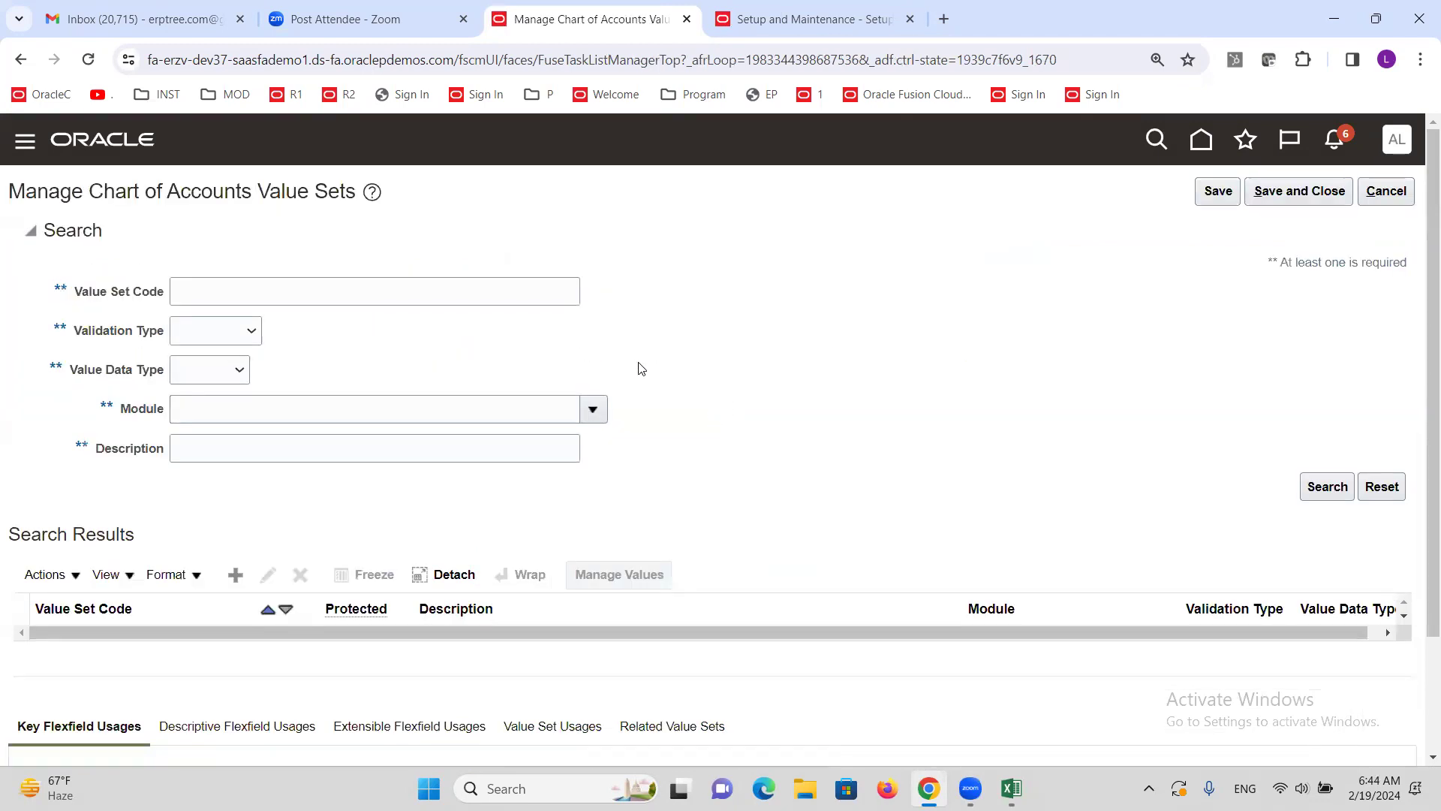
Step: Search for the value set code "Account ALTINC" and open the management page for its values
click(351, 291)
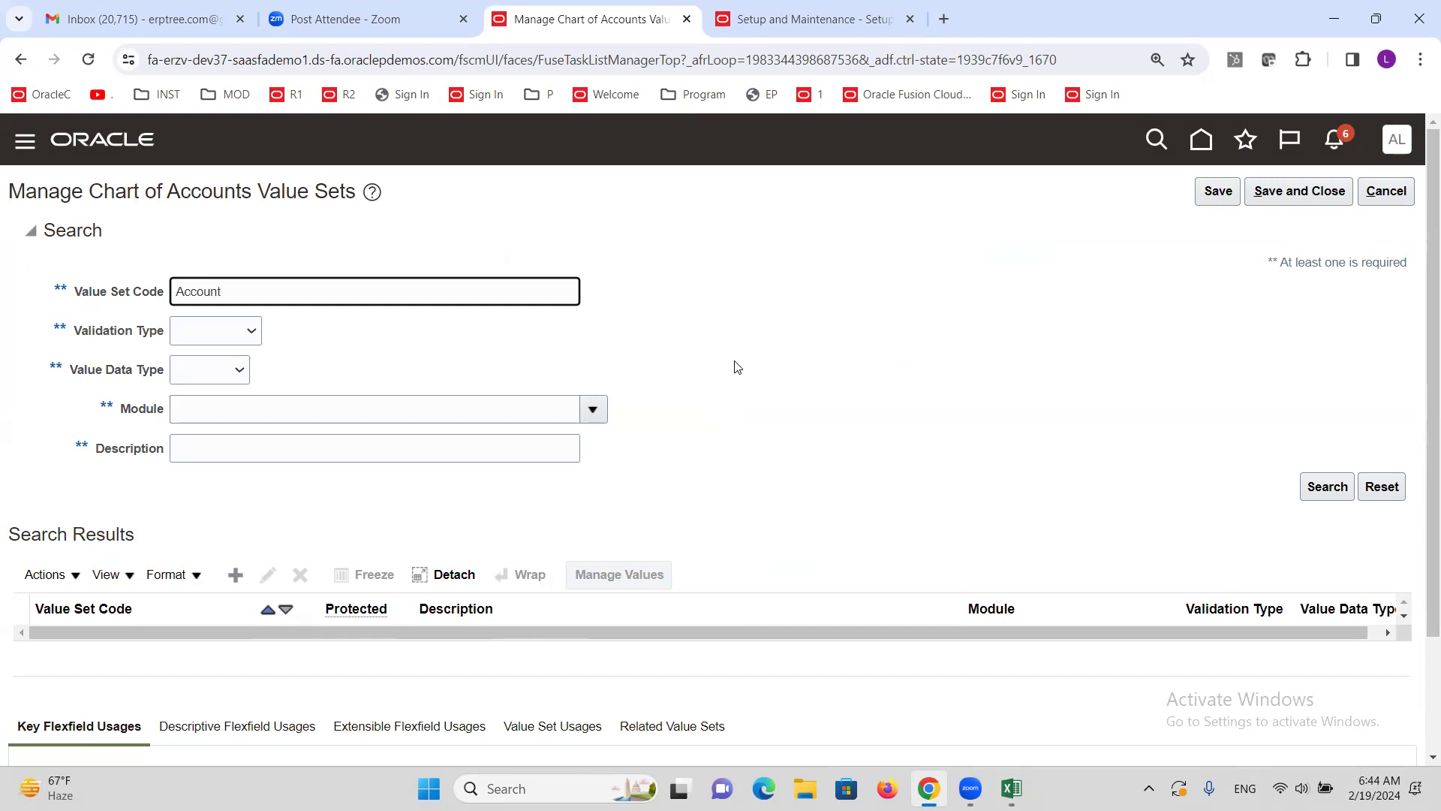
text(Account ALTINC)
key(Return)
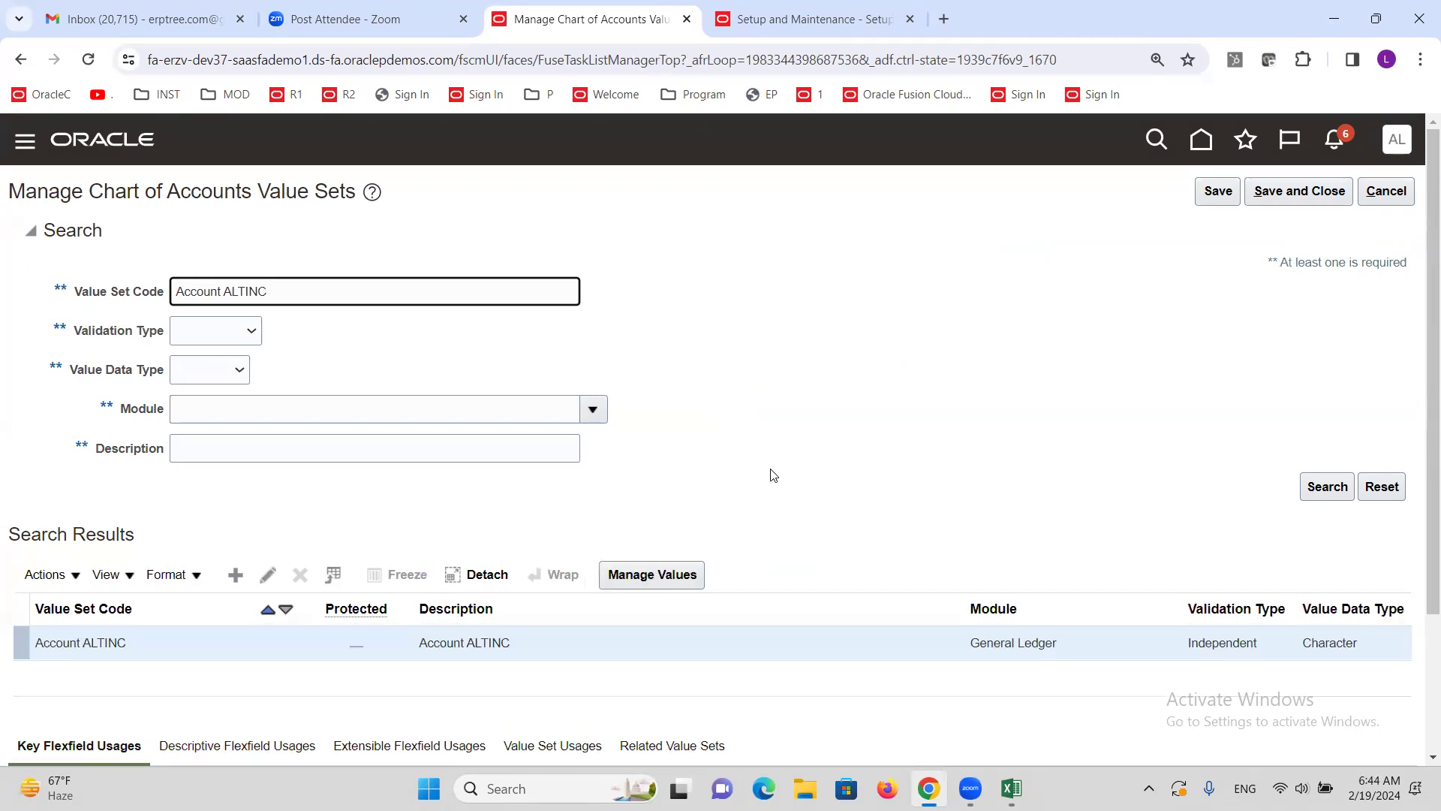
click(642, 578)
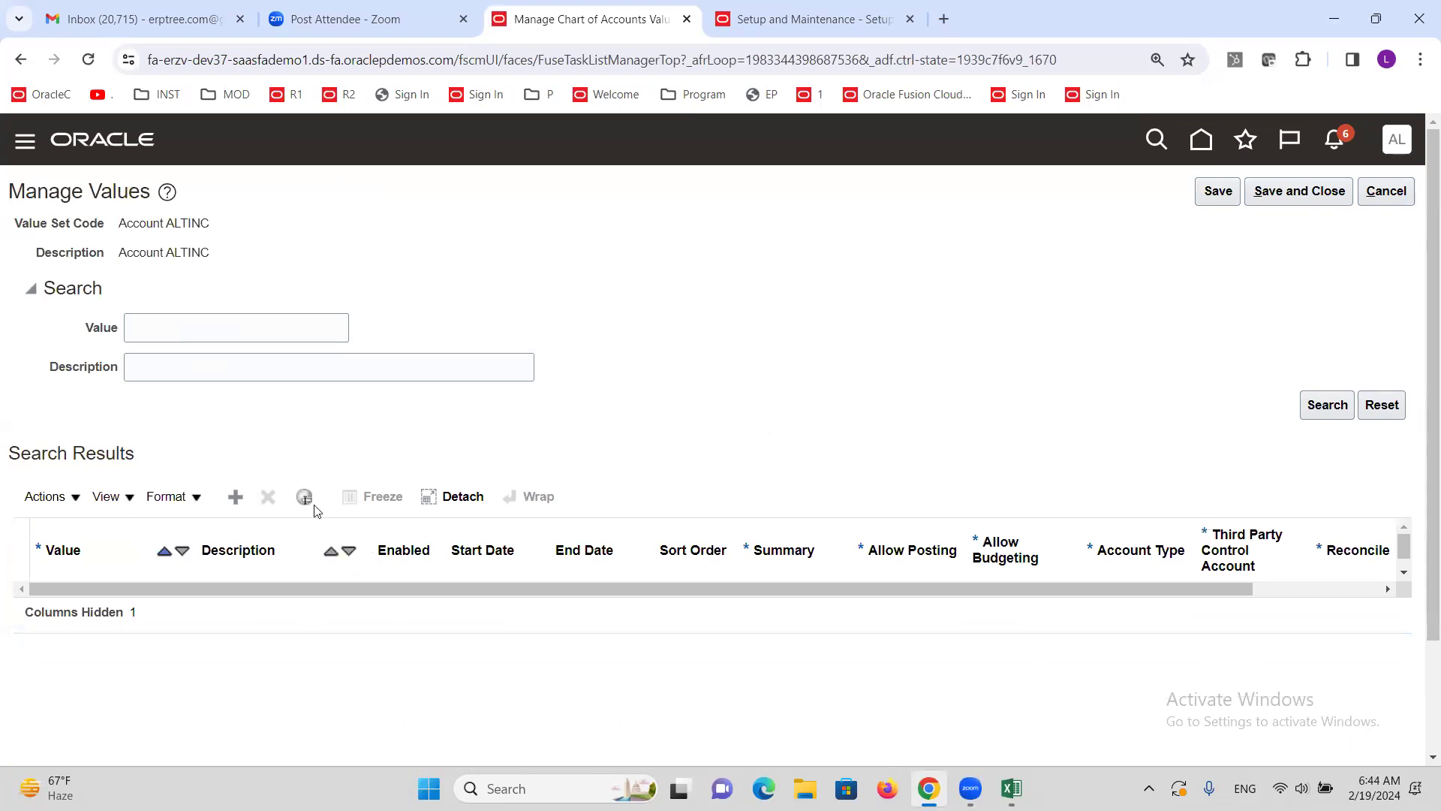
Step: Search the account values by the description "Accounts Rece" and select the Accounts Receivable value 13005
click(297, 369)
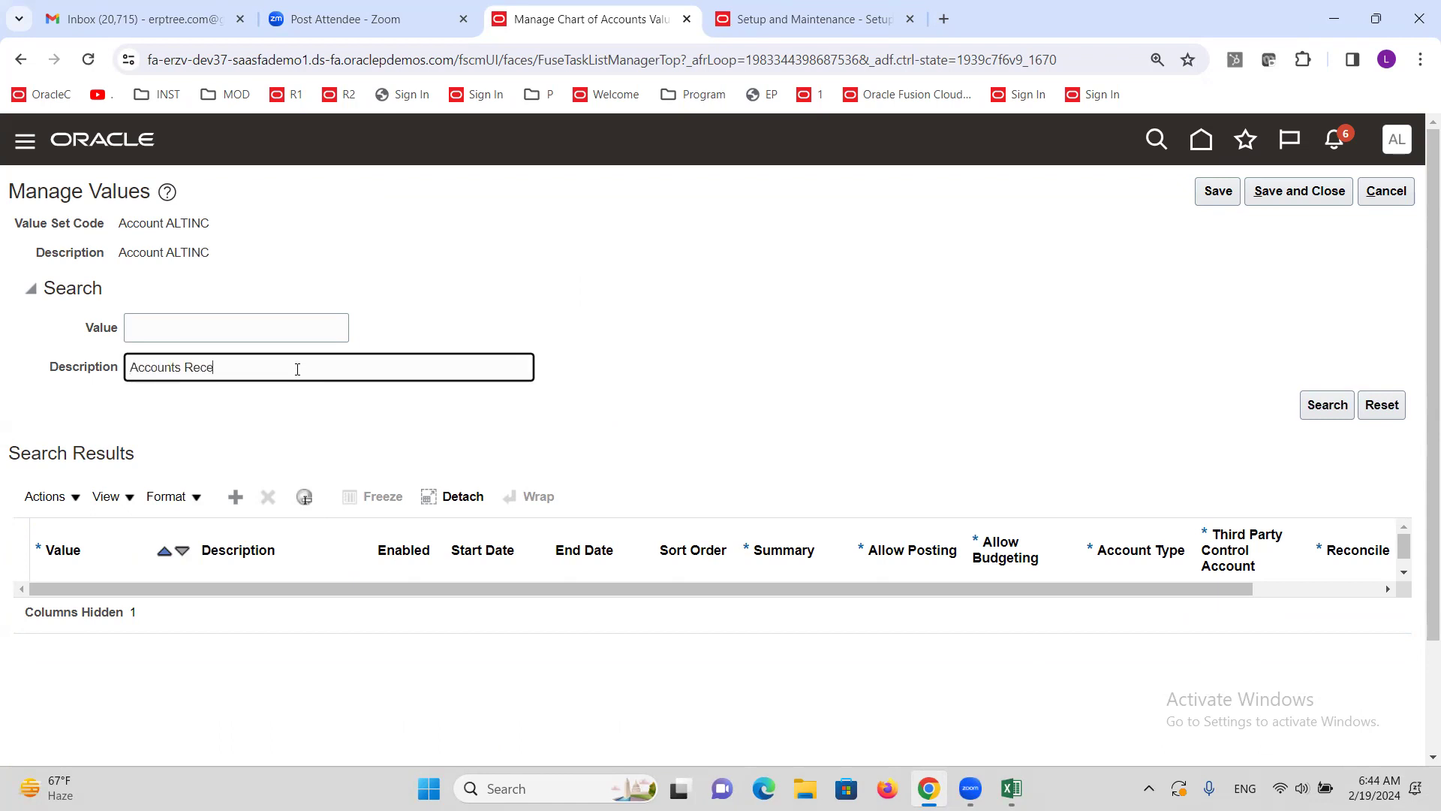
key(Return)
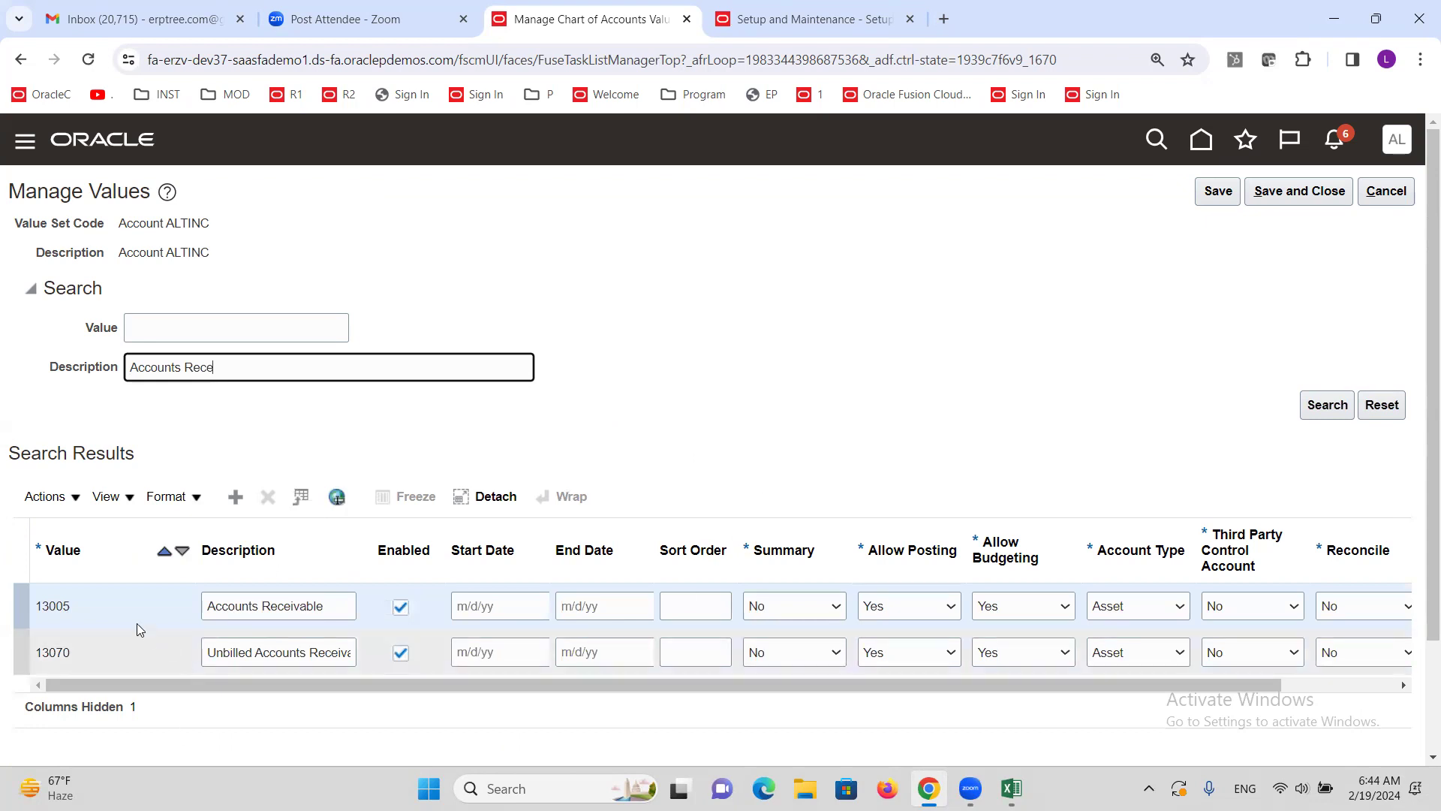
click(117, 611)
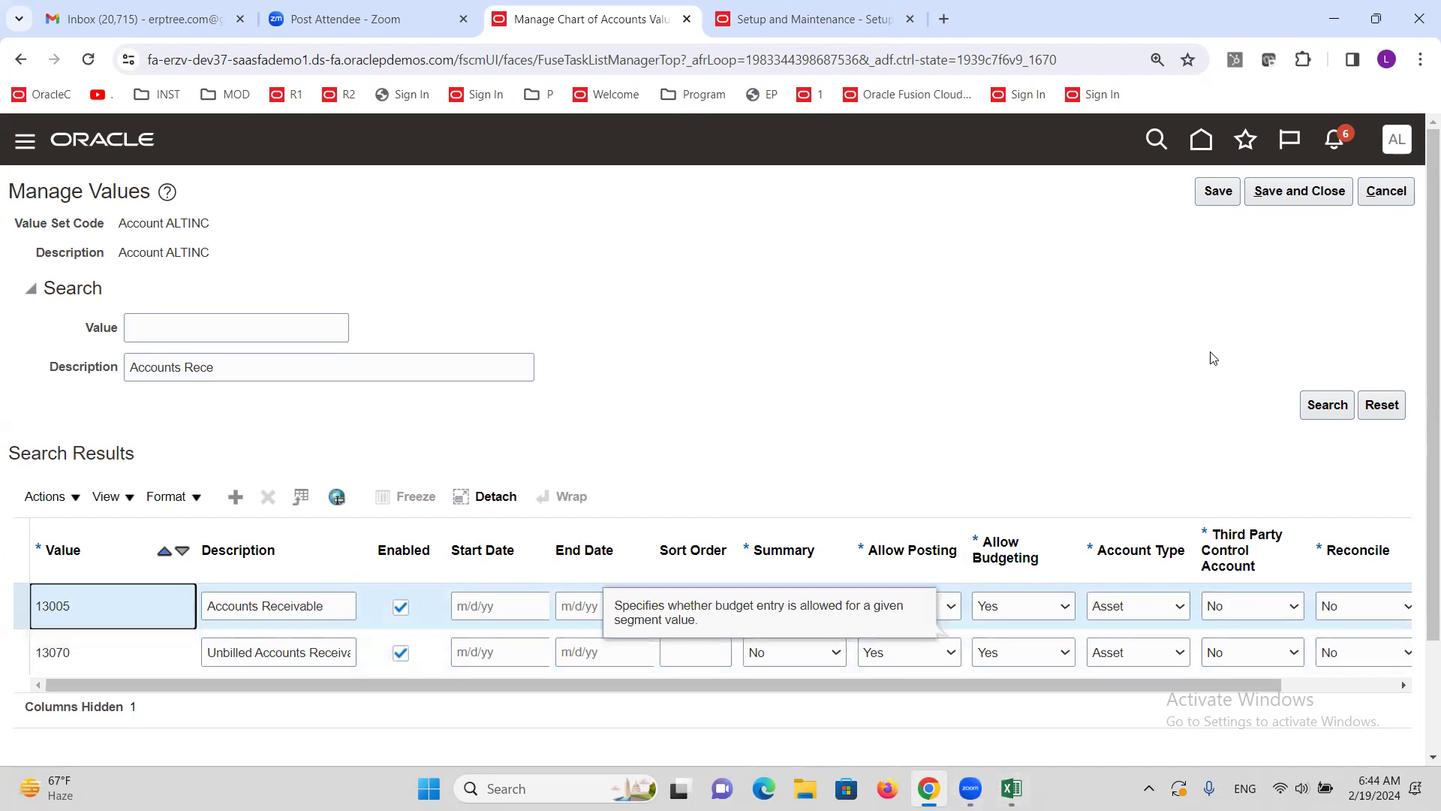
Step: Set the financial category of the Accounts Receivable value to Accounts receivable, saving and closing the values page
drag(1061, 685, 1242, 682)
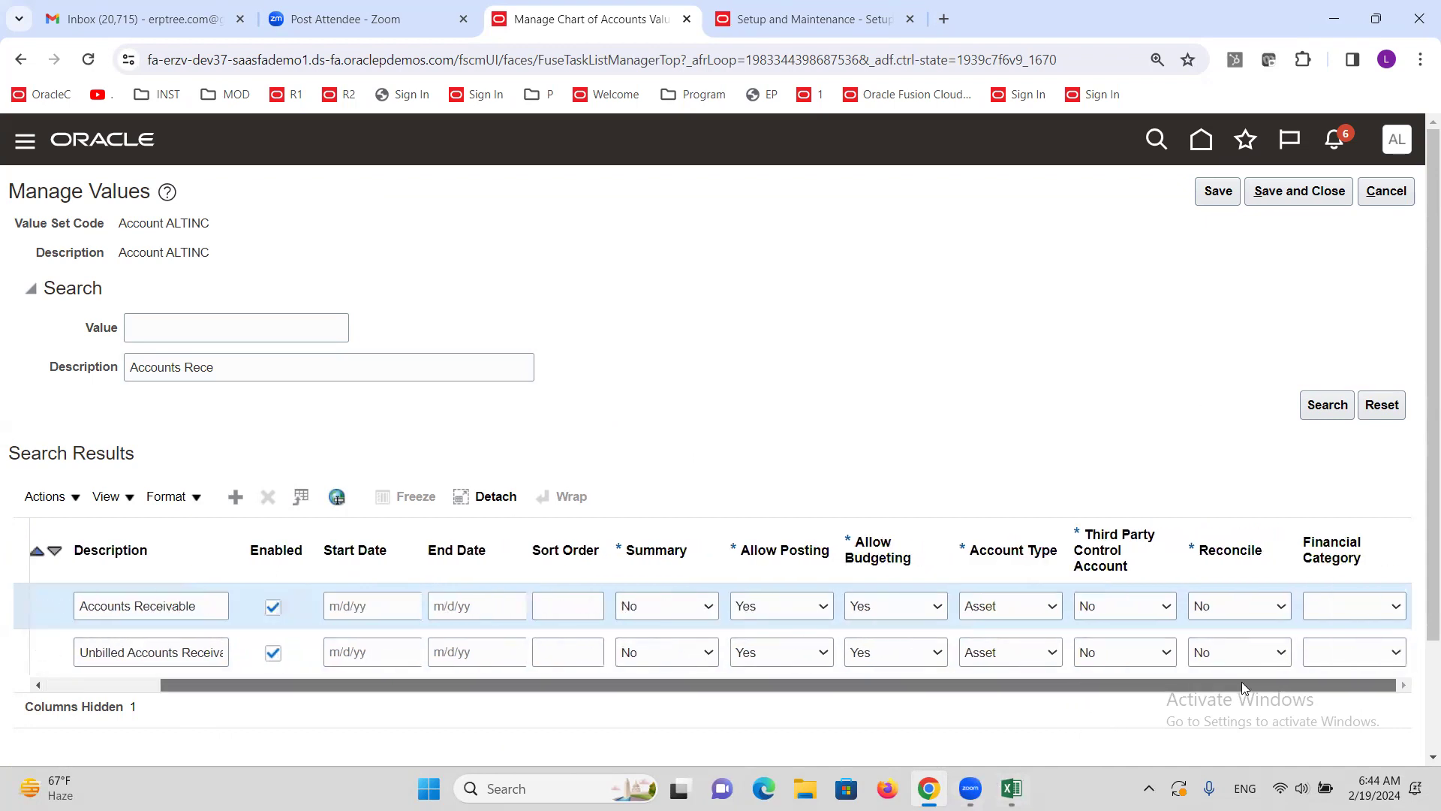
click(1340, 607)
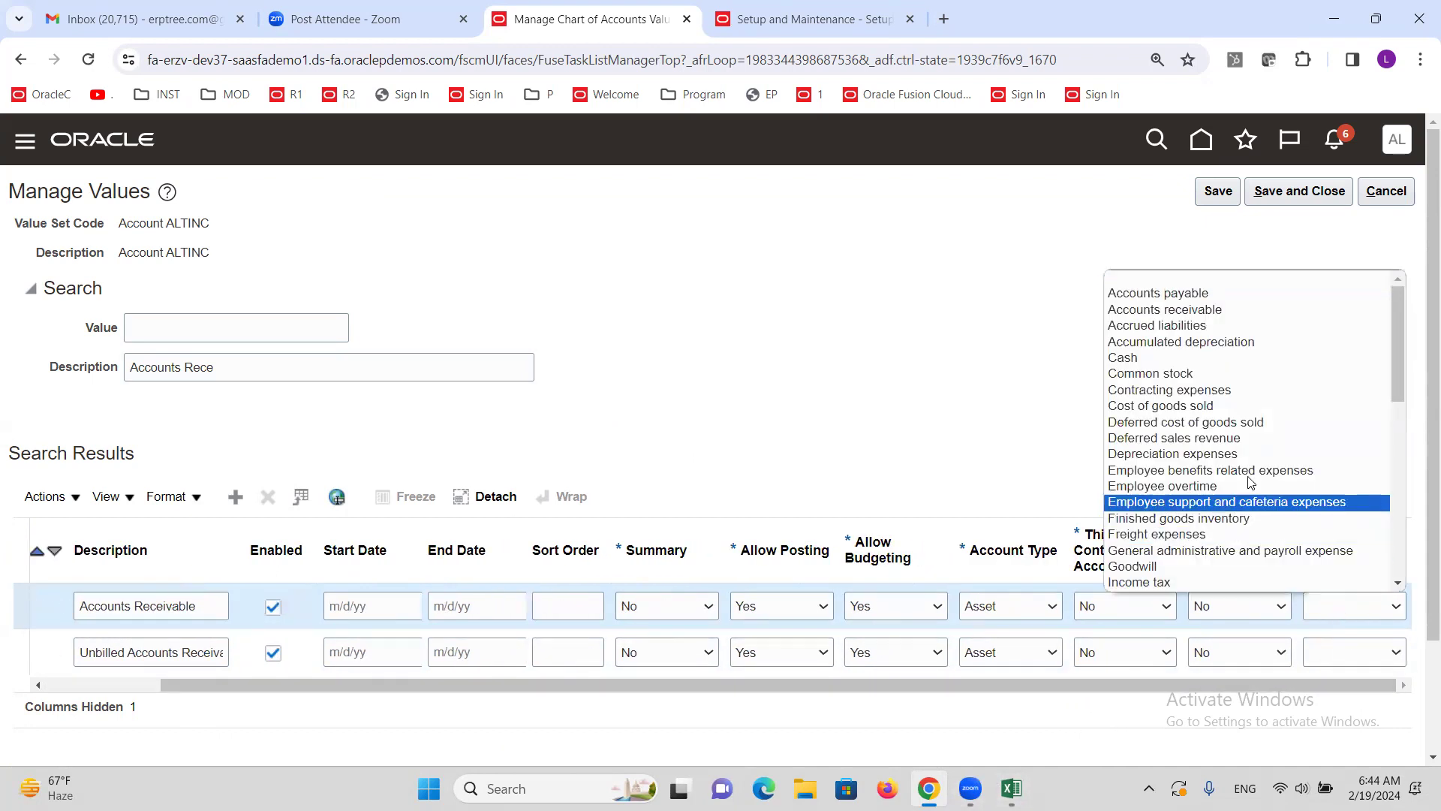
click(1185, 310)
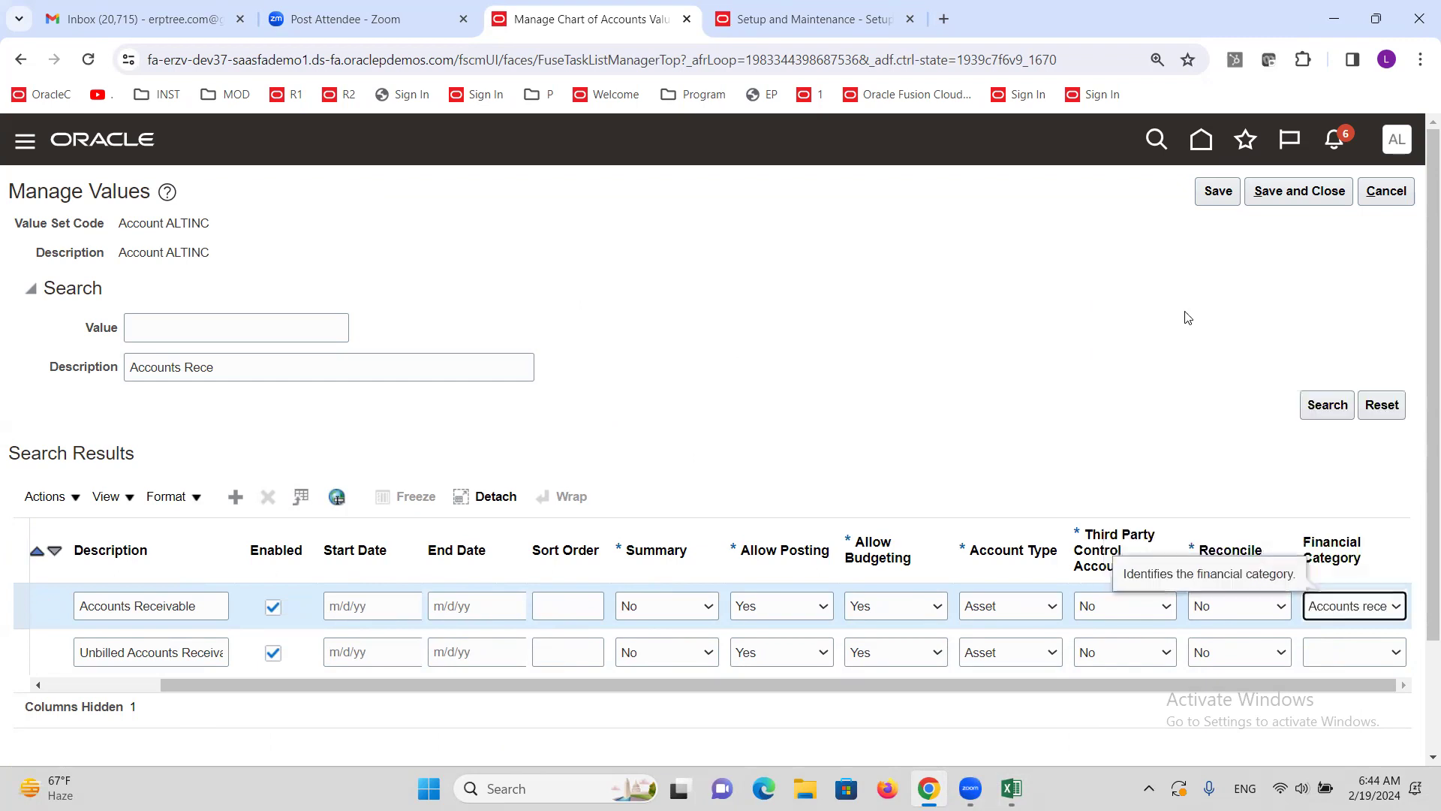
click(1288, 193)
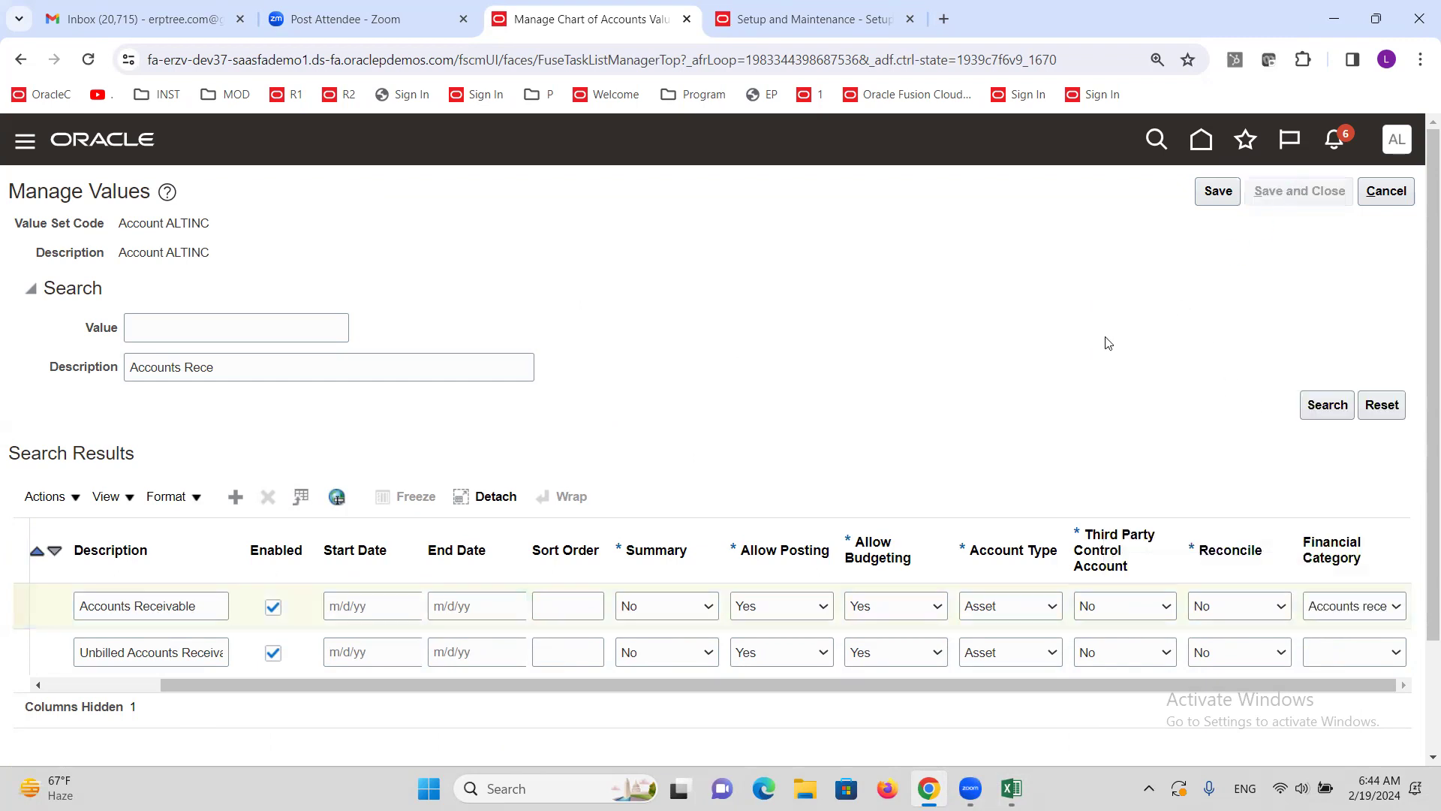
Step: Check the "Prepare Receivables to General Ledger Reconciliation" job line in row 194 of the Excel sheet and return to Oracle Fusion
click(1014, 784)
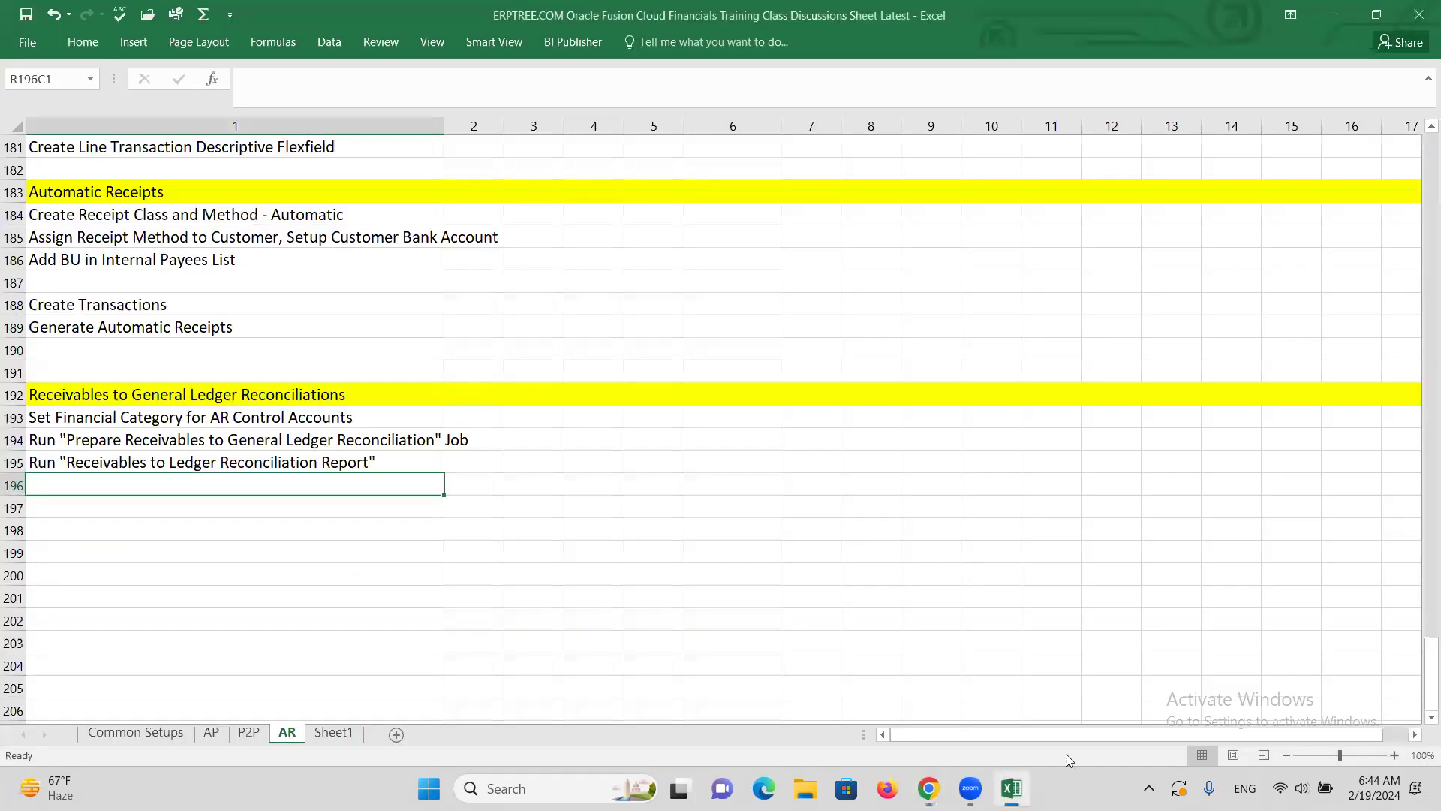
click(244, 443)
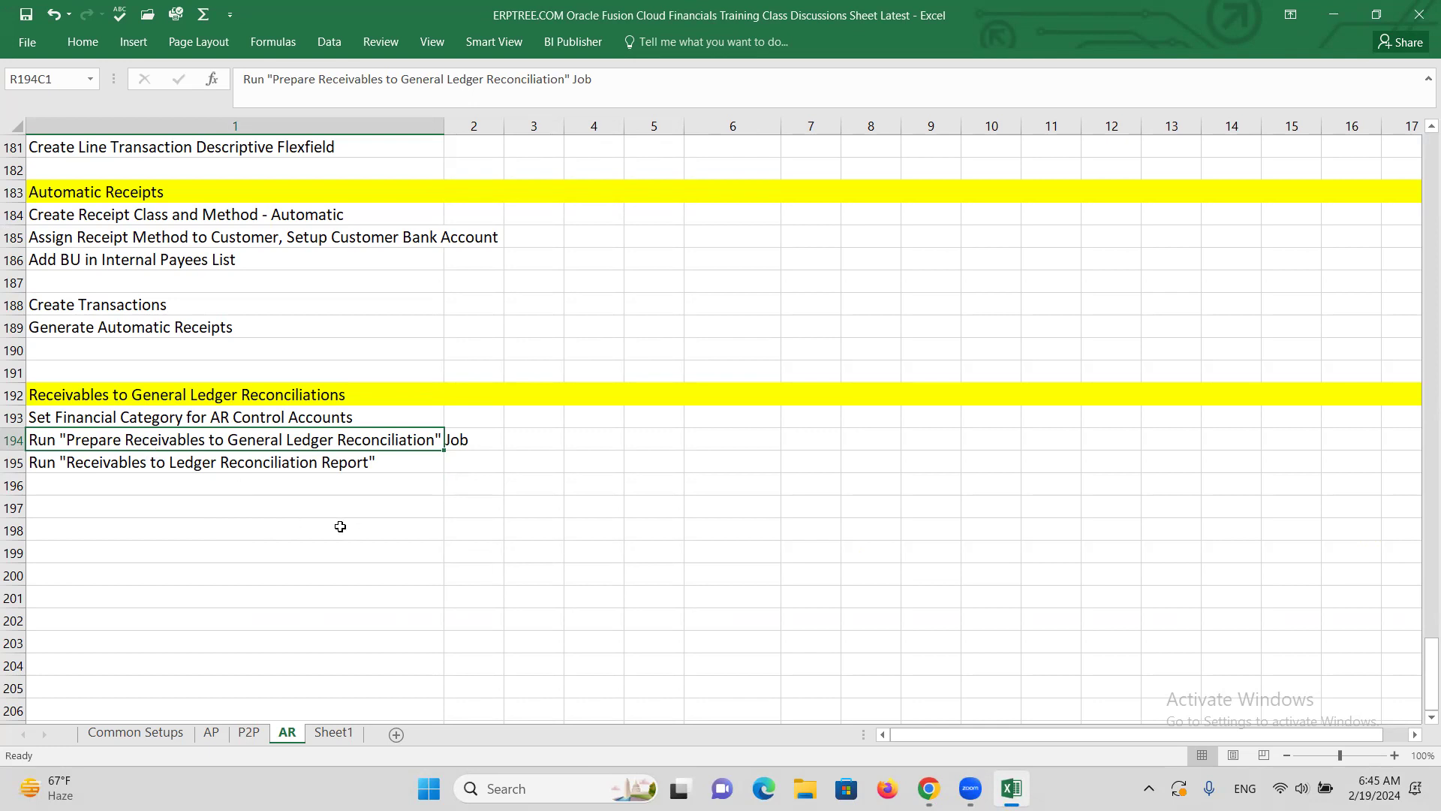
key(alt+Tab)
Step: Leave the chart of accounts value sets page and open Scheduled Processes
click(1386, 191)
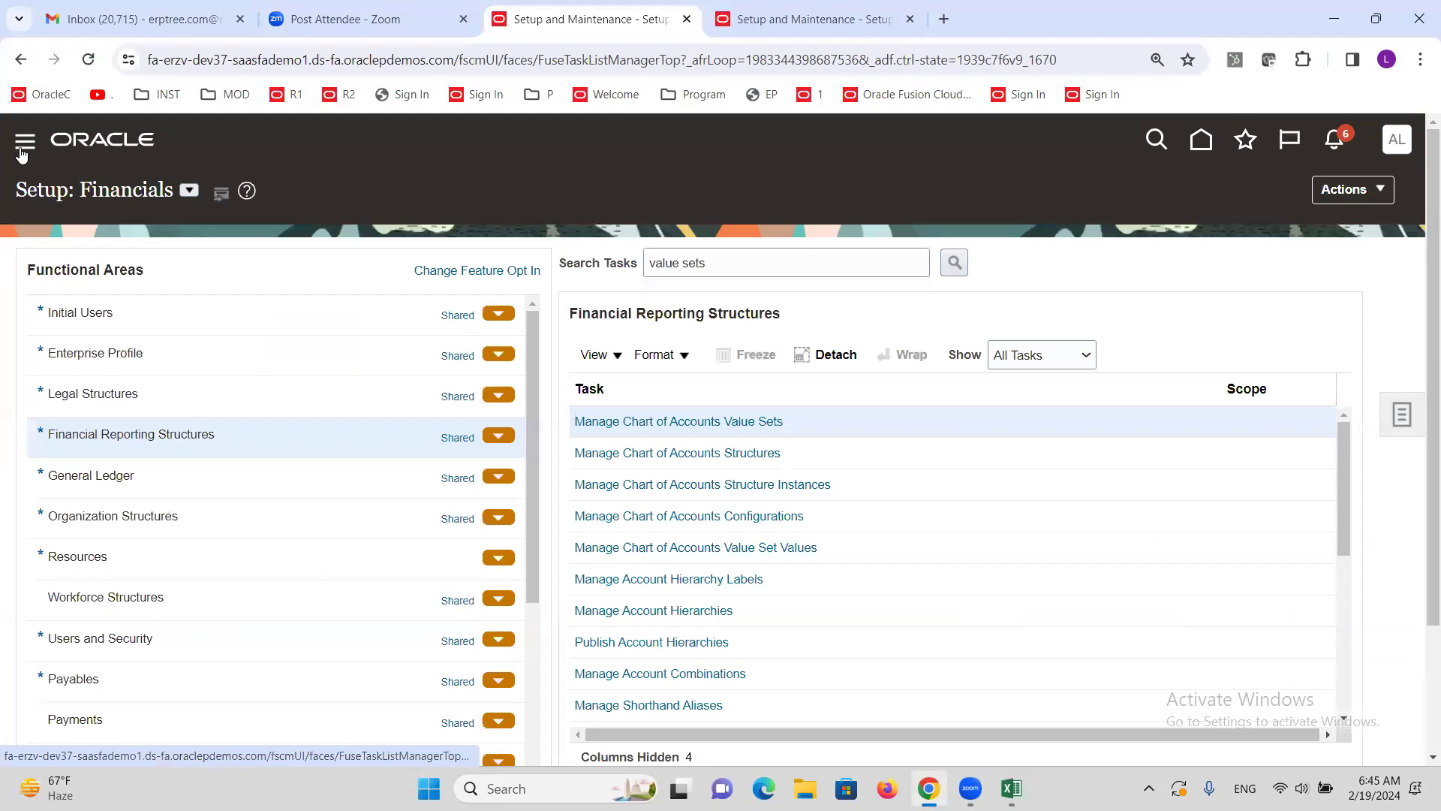
scroll(135, 387, down, 15)
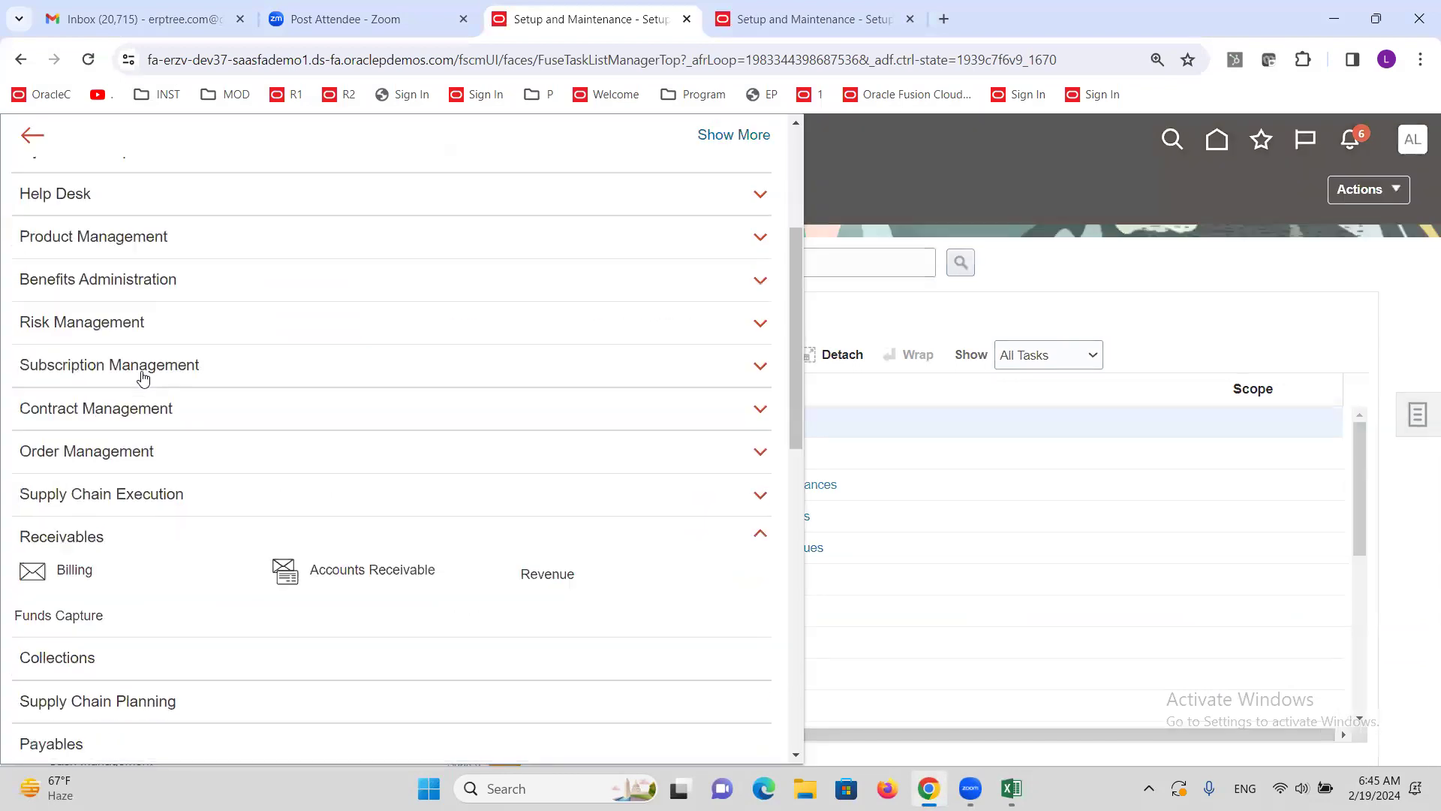
scroll(134, 384, down, 4)
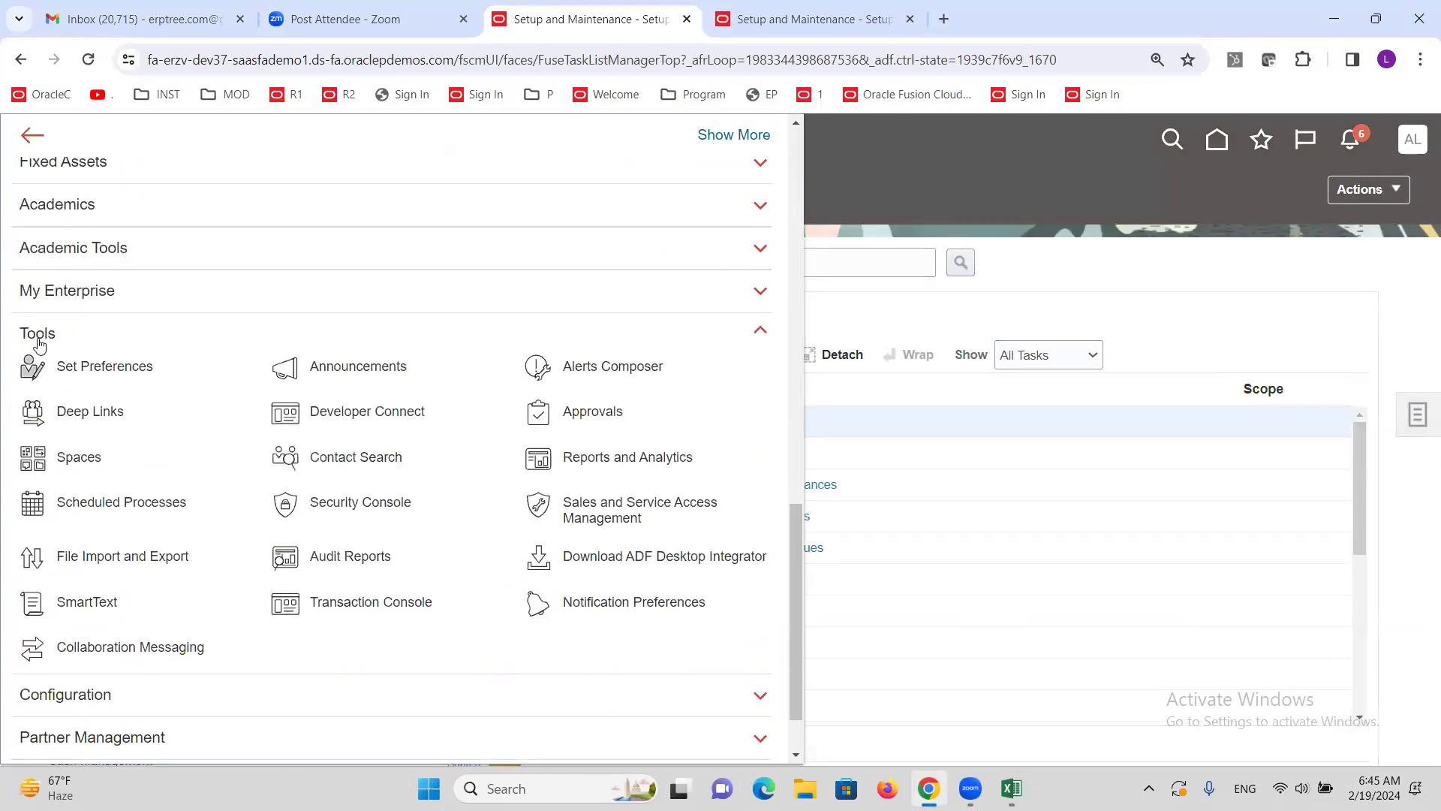
click(216, 501)
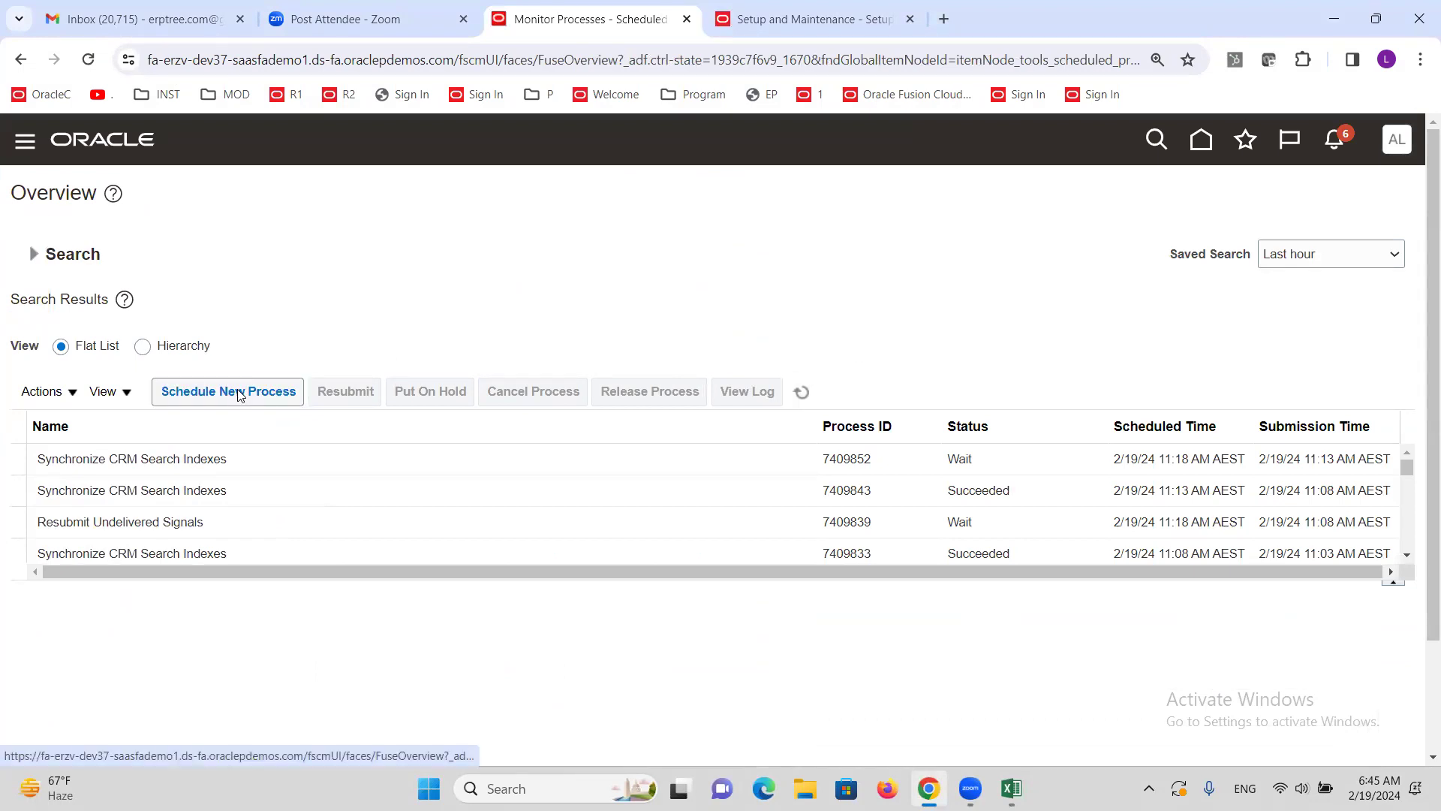
Step: Start scheduling a new process of type Job and enter "Rec" as the start of its name
click(239, 395)
click(592, 406)
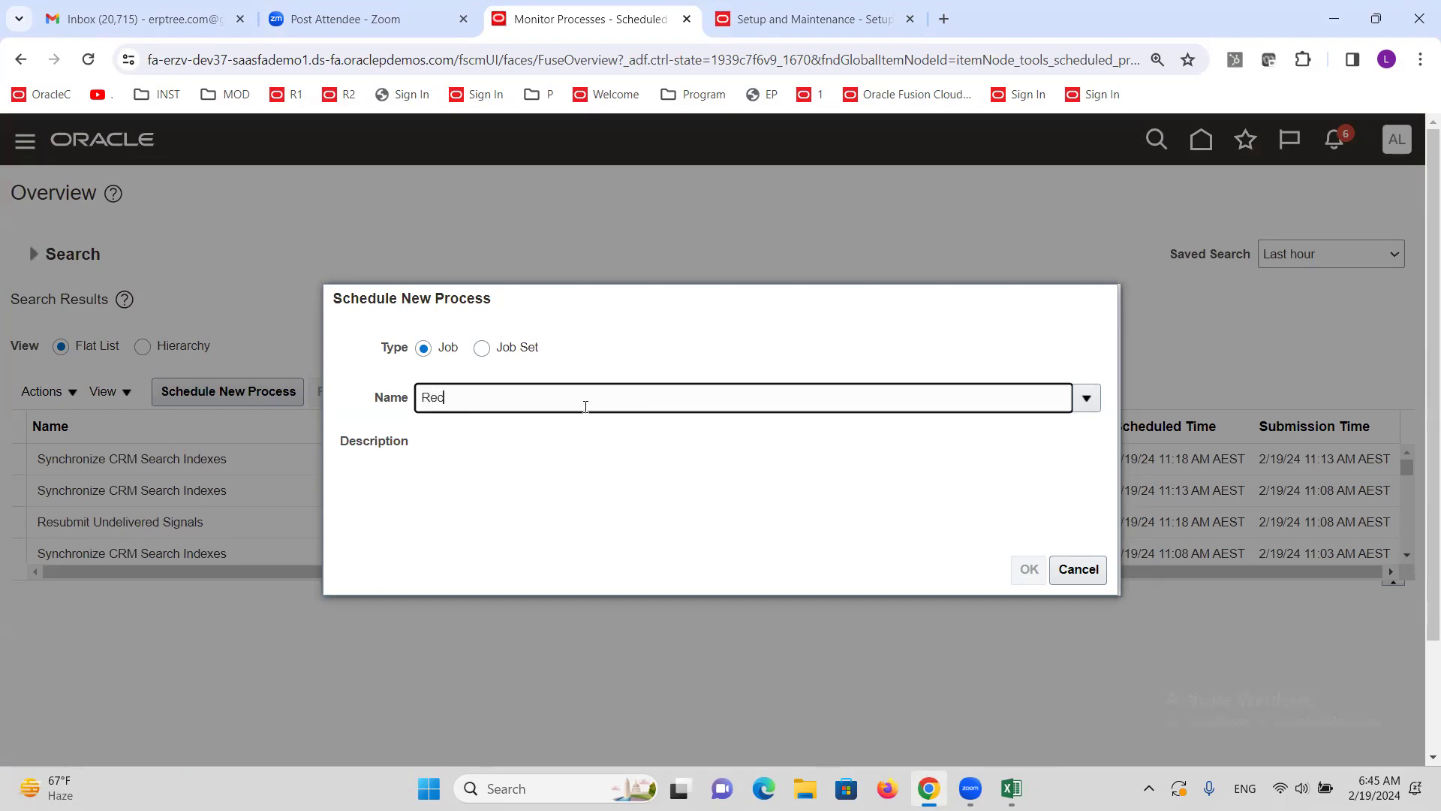
Step: Choose the Prepare Receivables to General Ledger Reconciliation job as the new process to schedule
key(Tab)
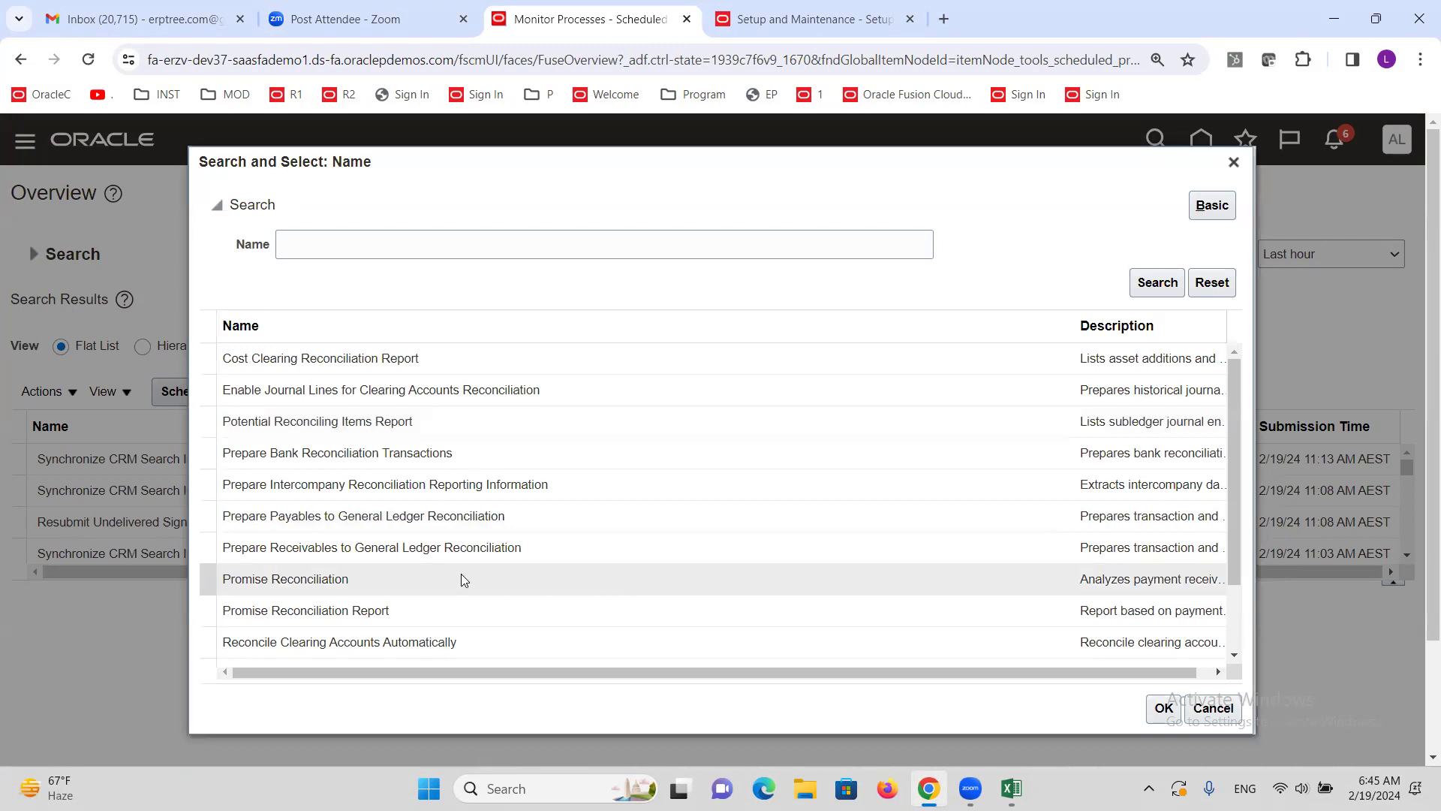
click(420, 549)
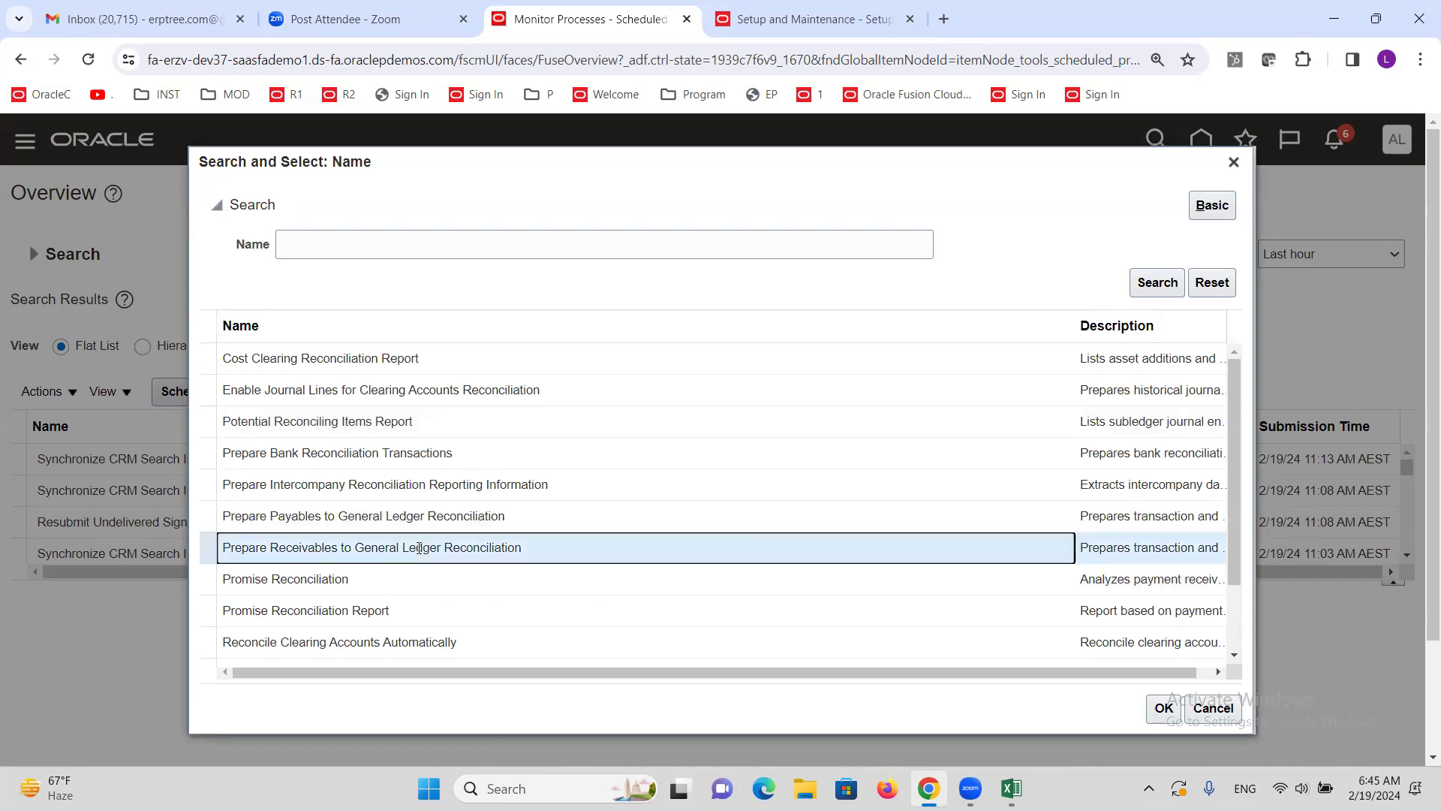
click(1156, 719)
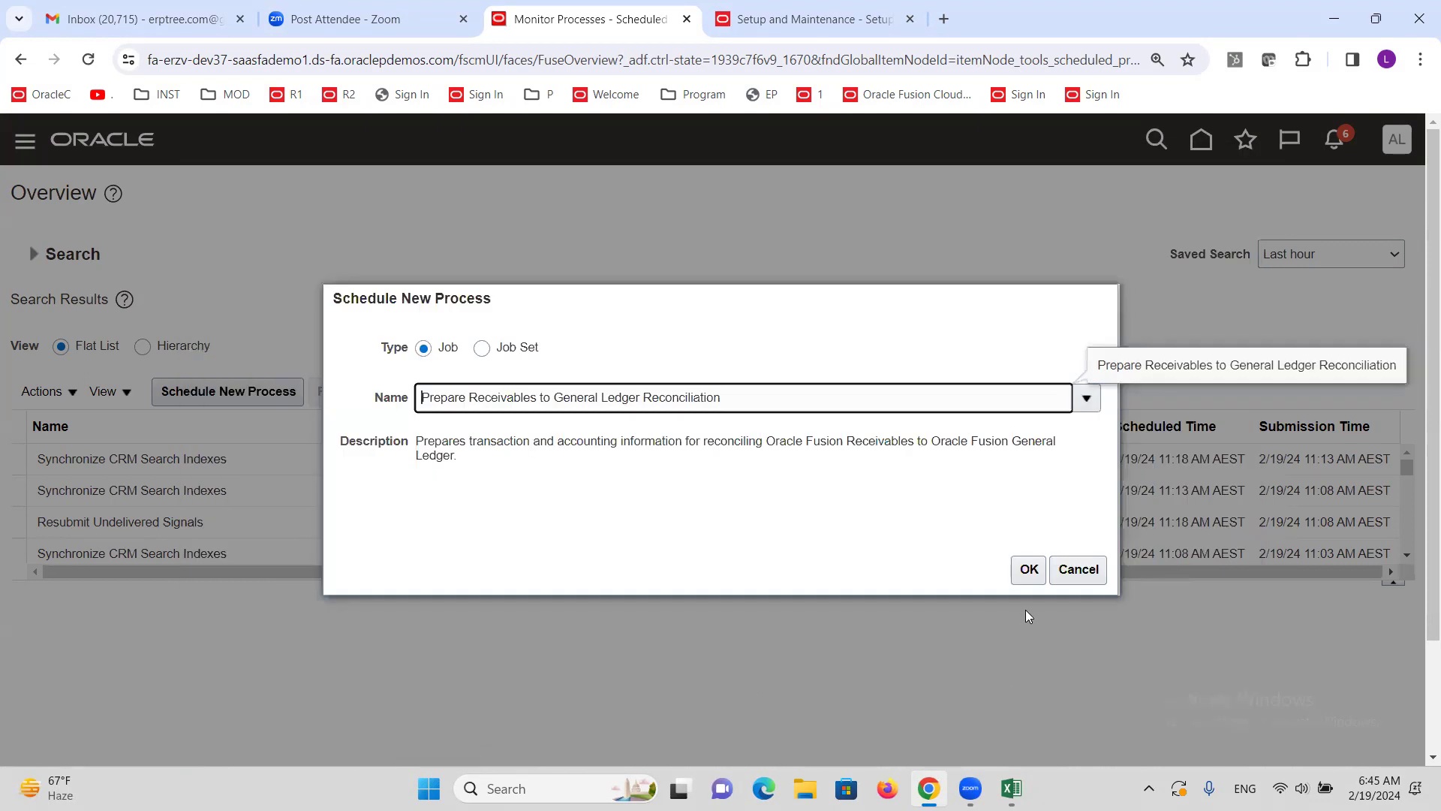
click(1029, 572)
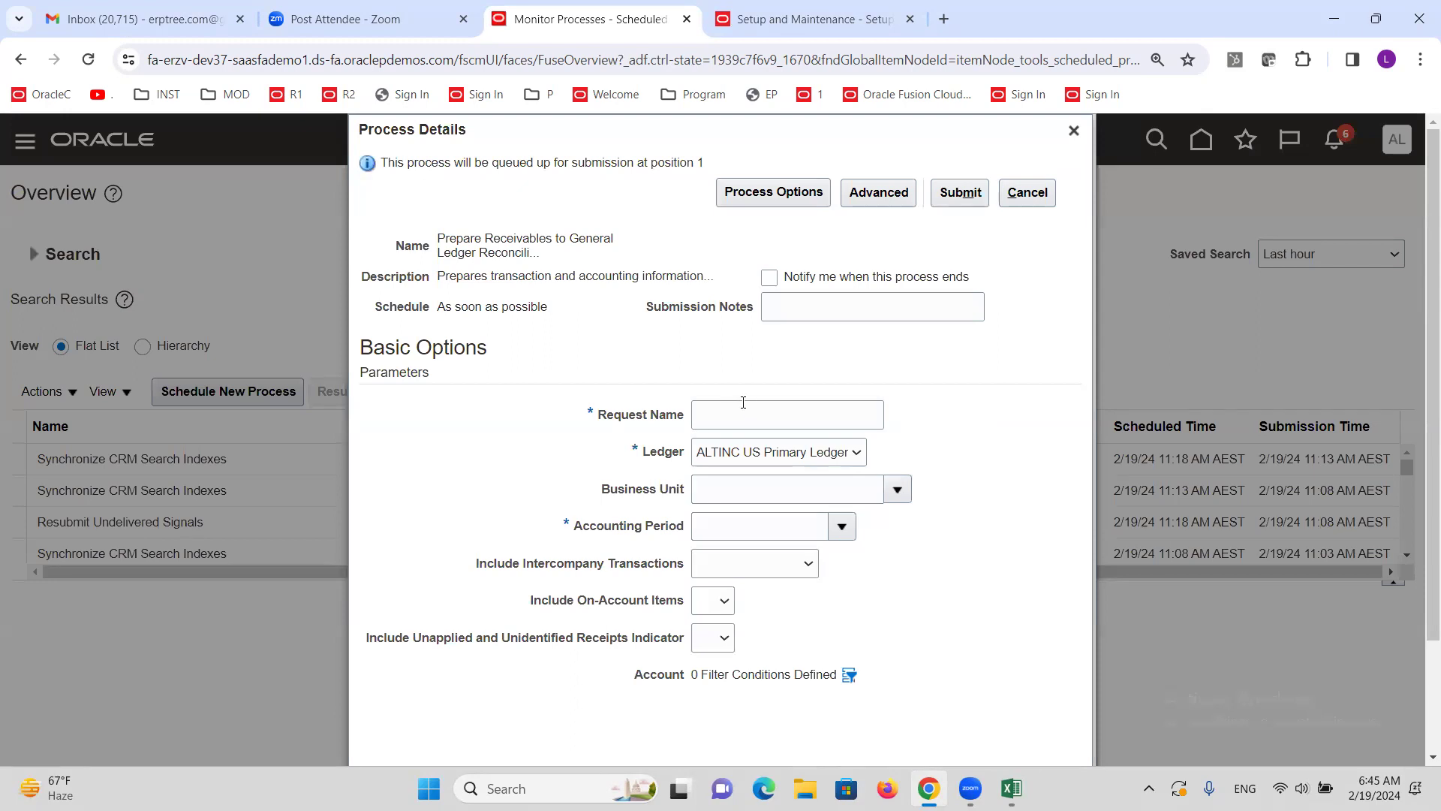
Step: Enter "Feb-24 Reconciliation" as the request name in the process parameters
click(743, 411)
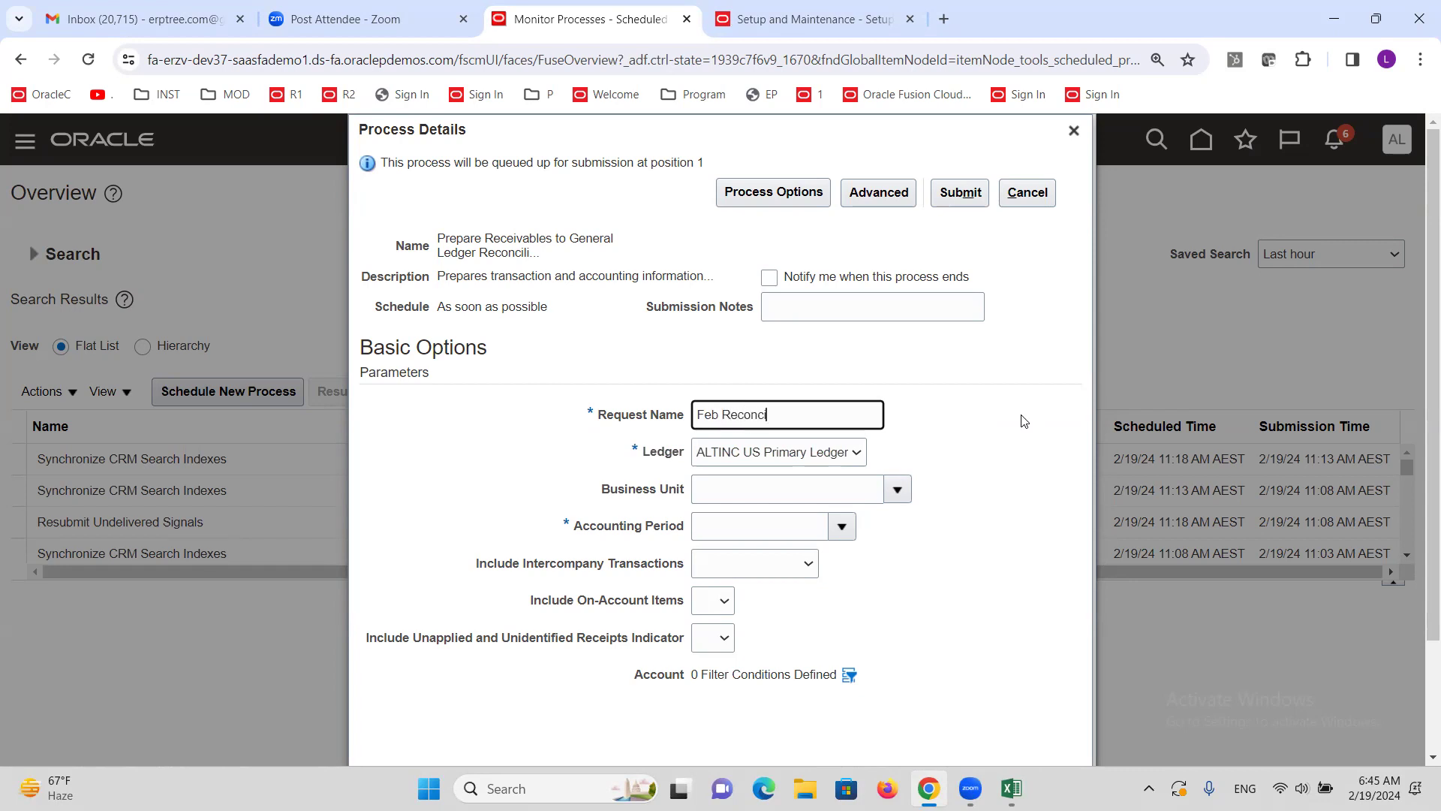
text(l)
text(24)
key(BackSpace)
text(-)
Step: Set the business unit to ALTINC US Business Unit and the accounting period to Feb-24
click(897, 492)
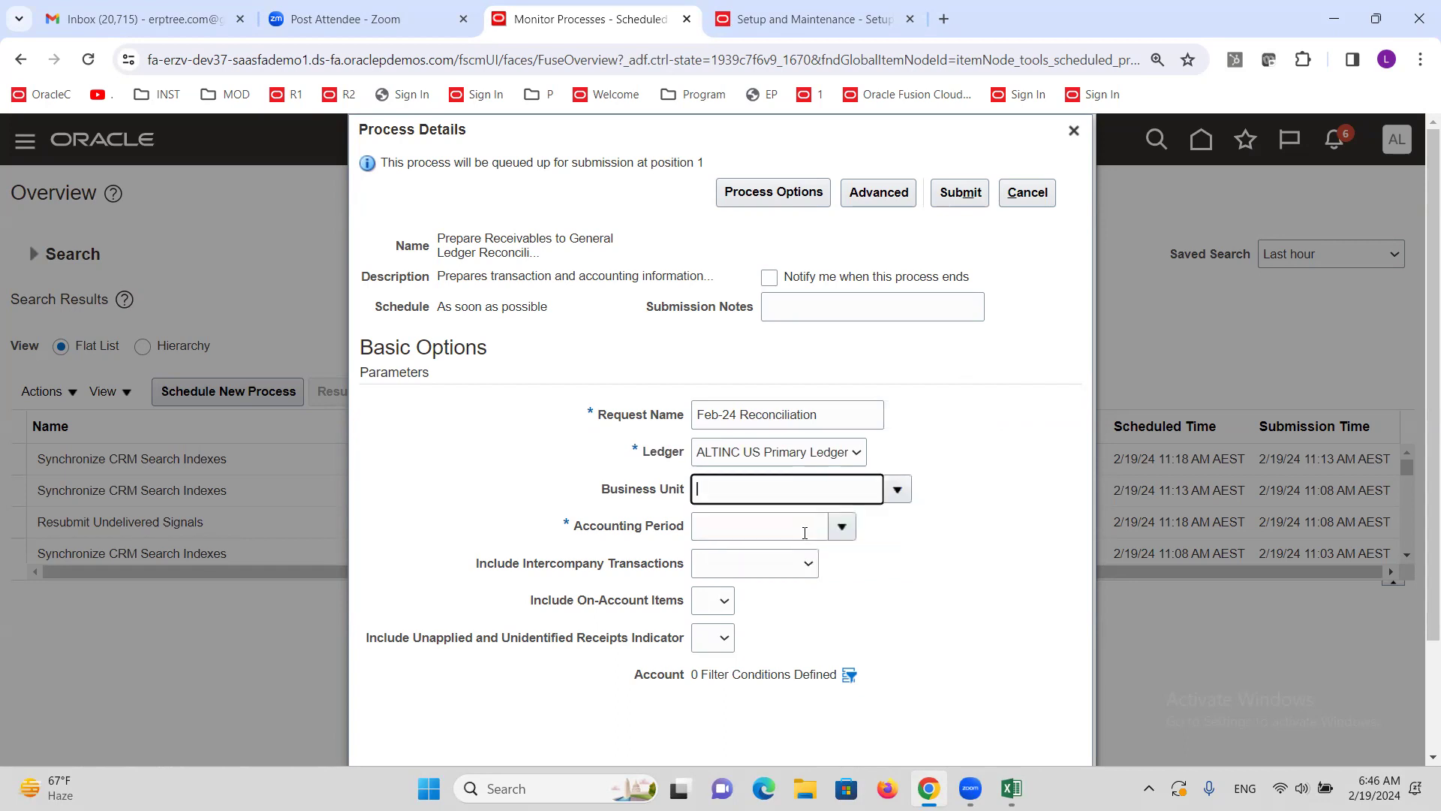
click(839, 526)
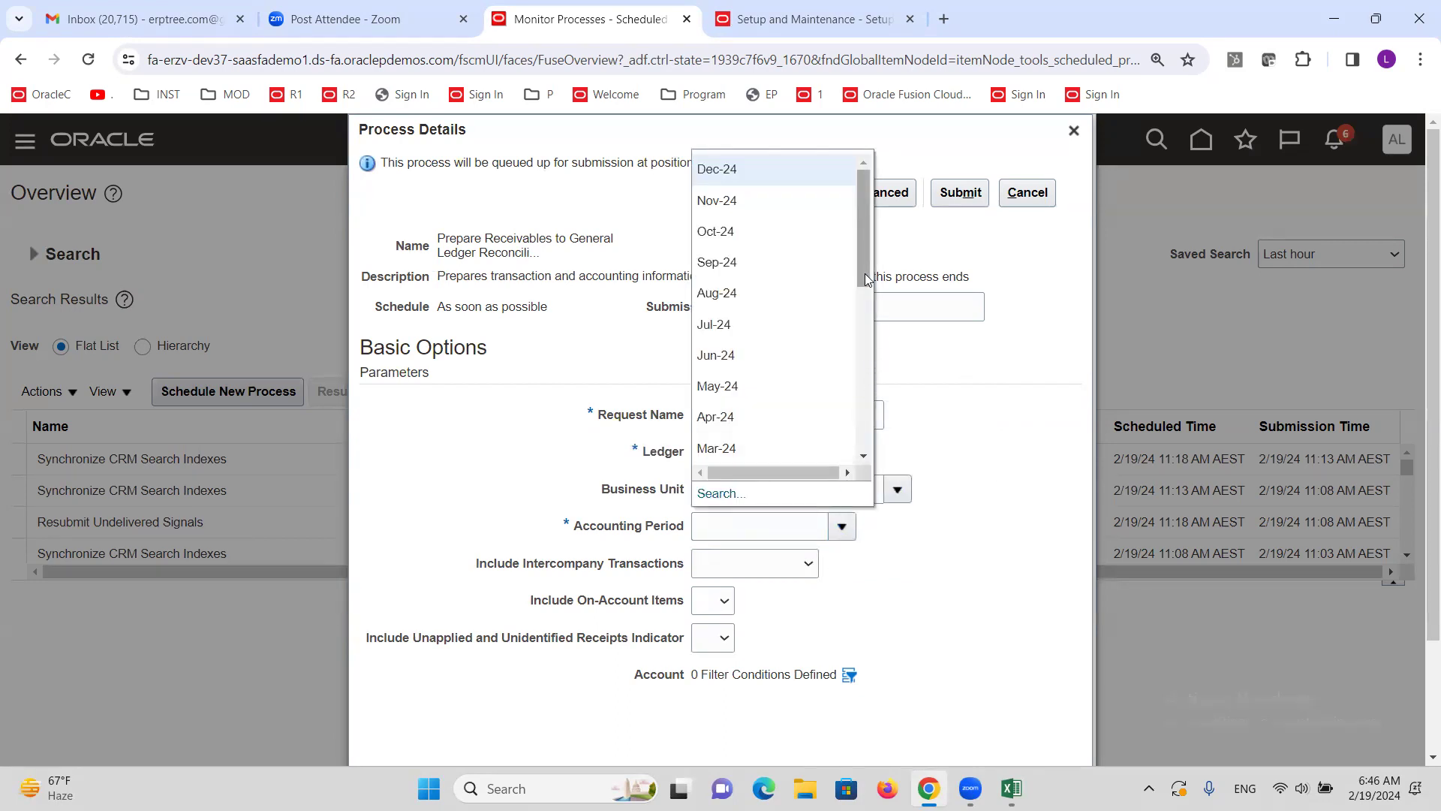
scroll(866, 279, down, 2)
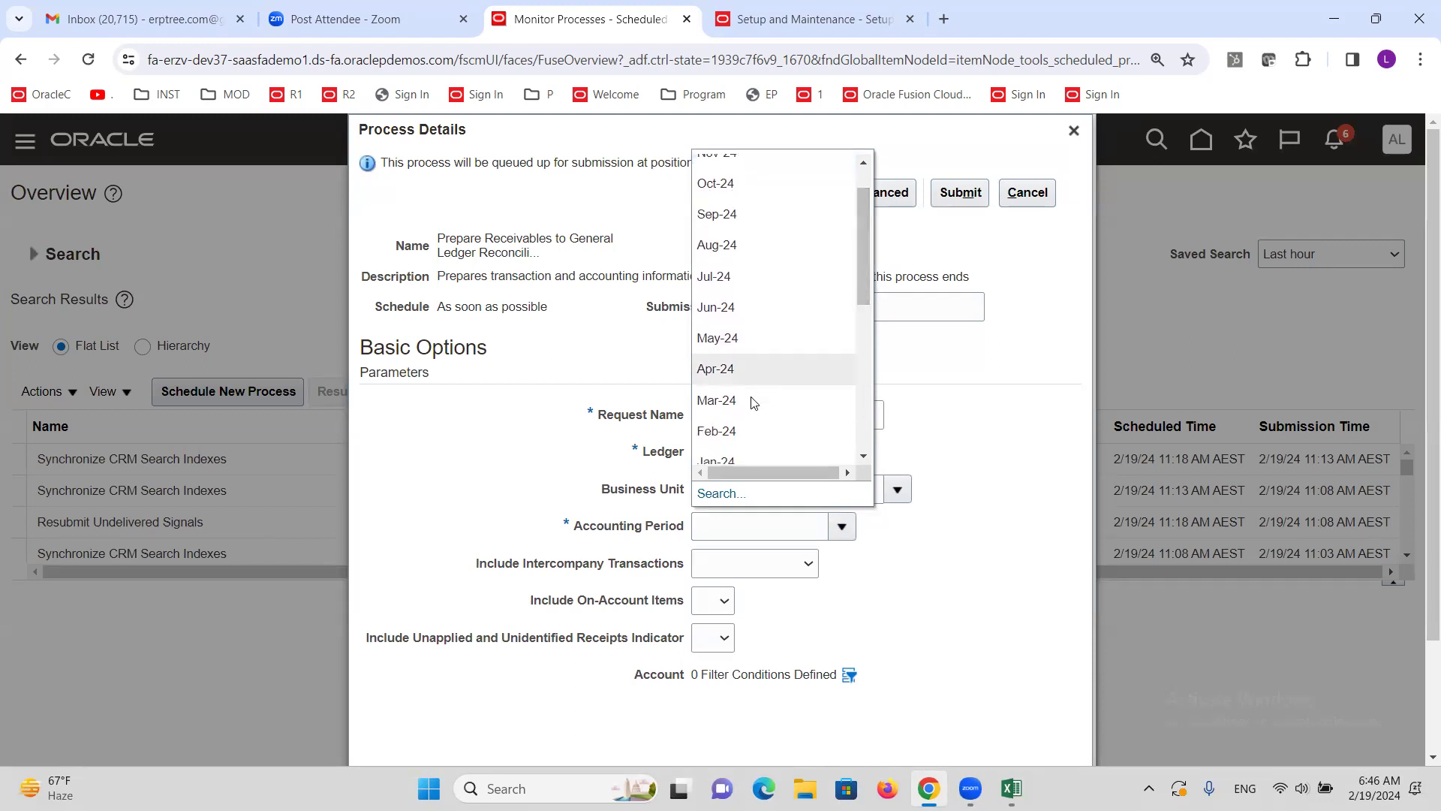
click(745, 429)
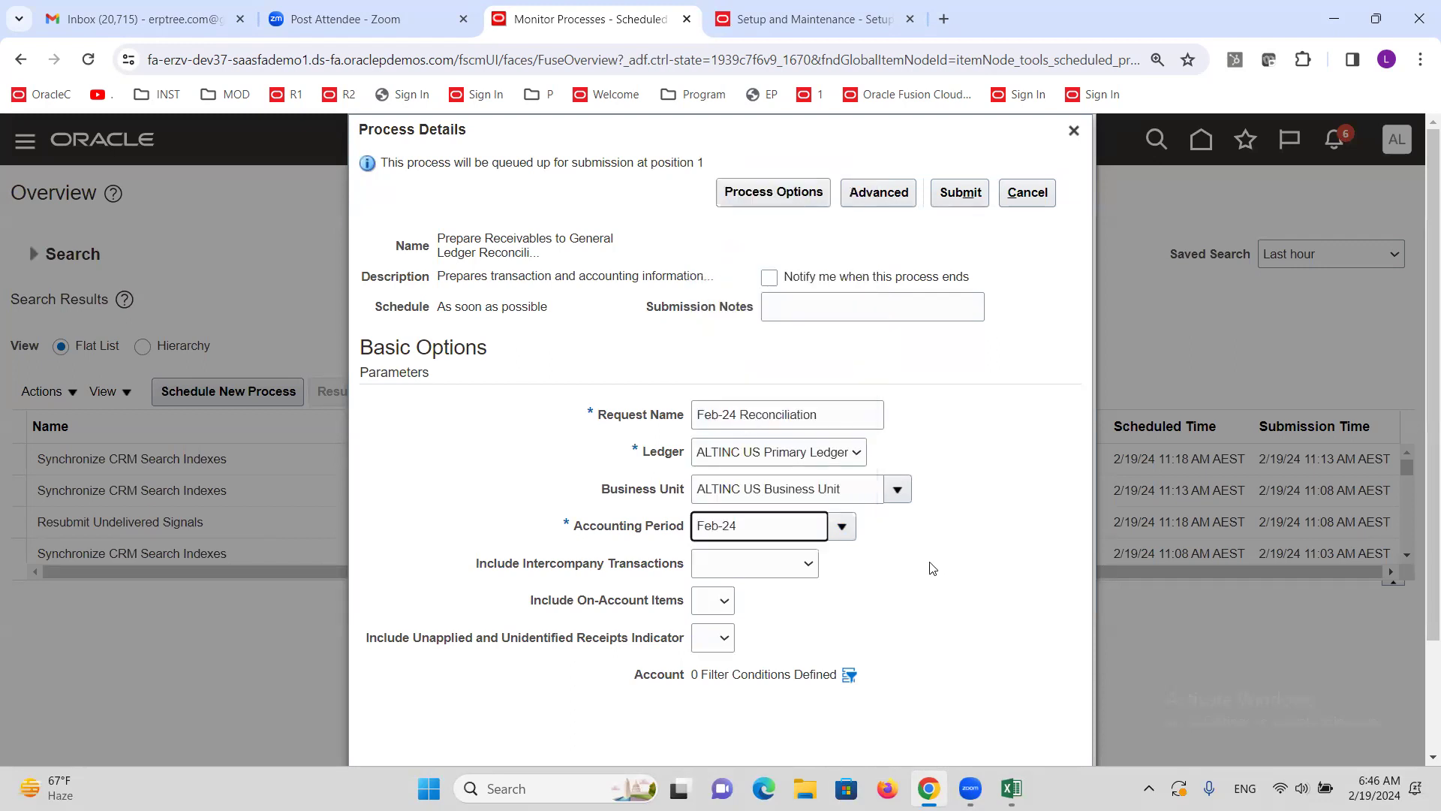
Step: Add an account filter condition where Account equals 13005, finding the value by the description "Accounts Rece"
click(849, 676)
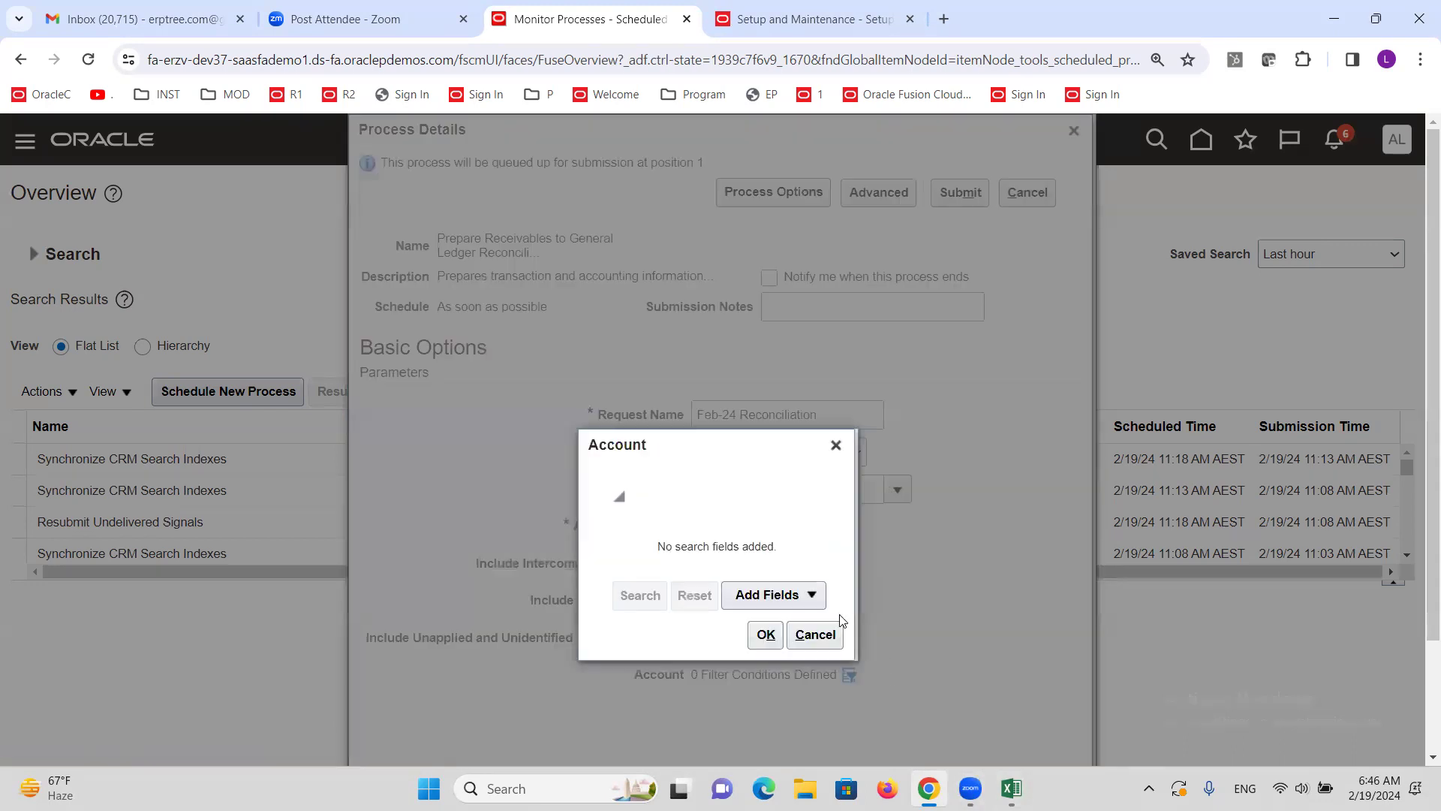
click(813, 595)
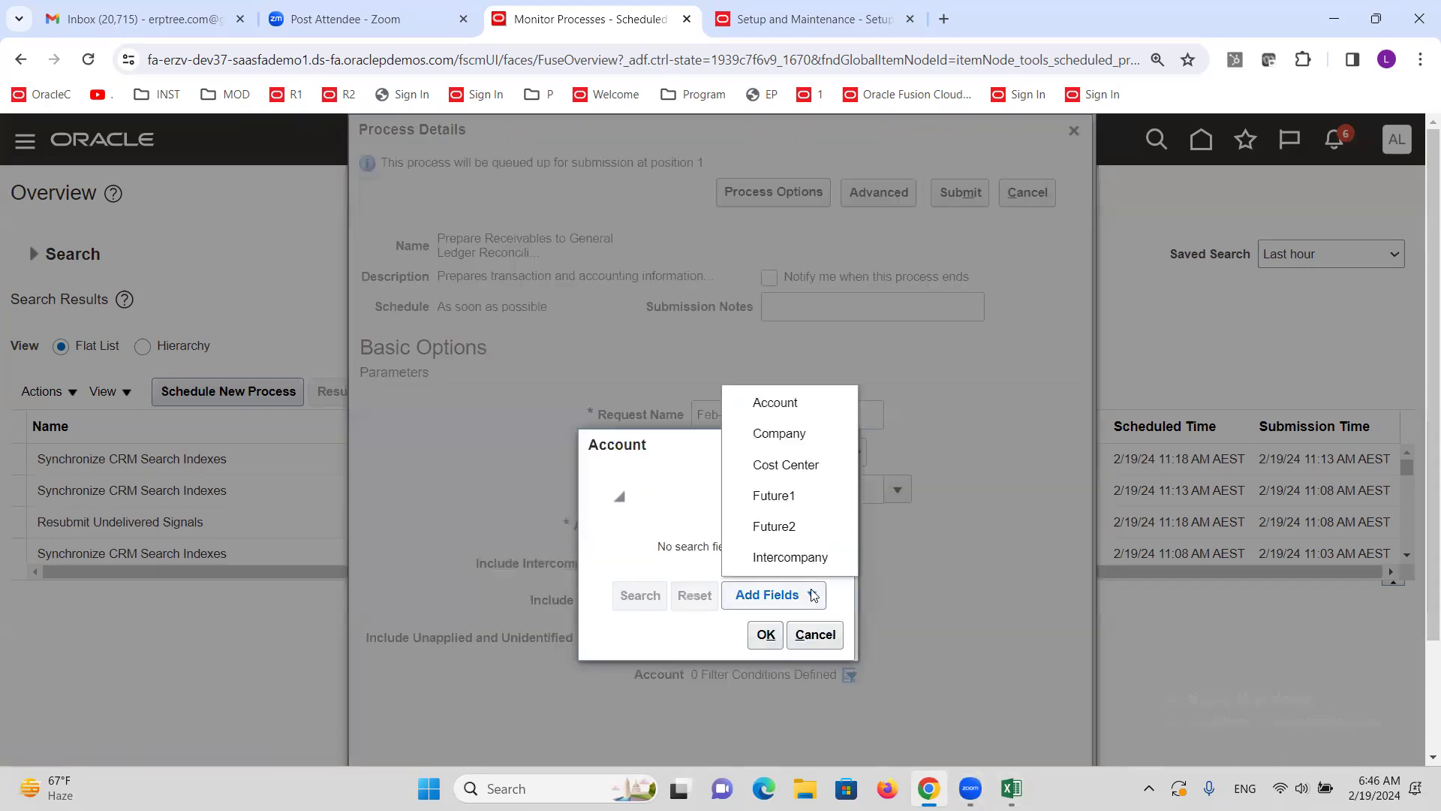
click(796, 401)
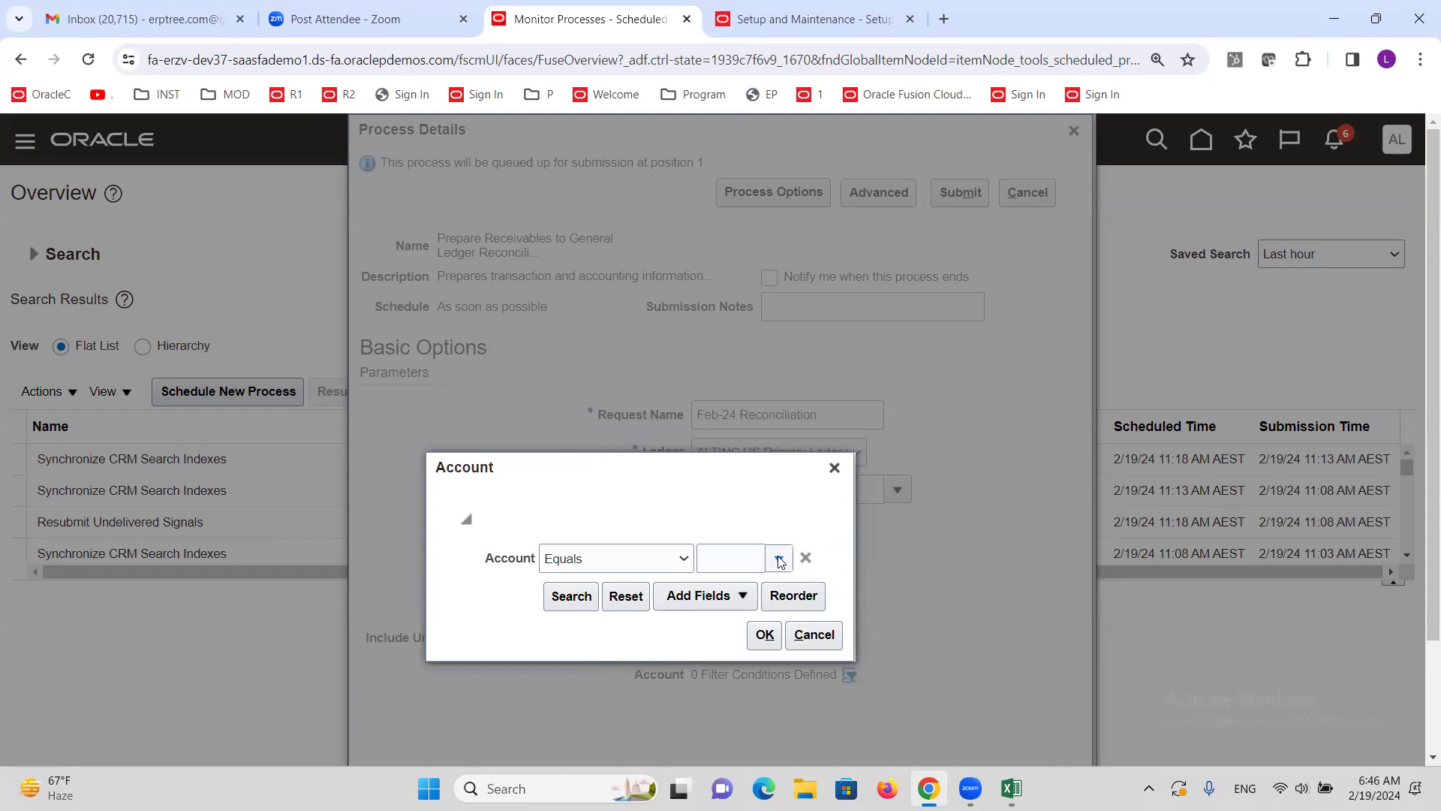
click(779, 559)
click(726, 526)
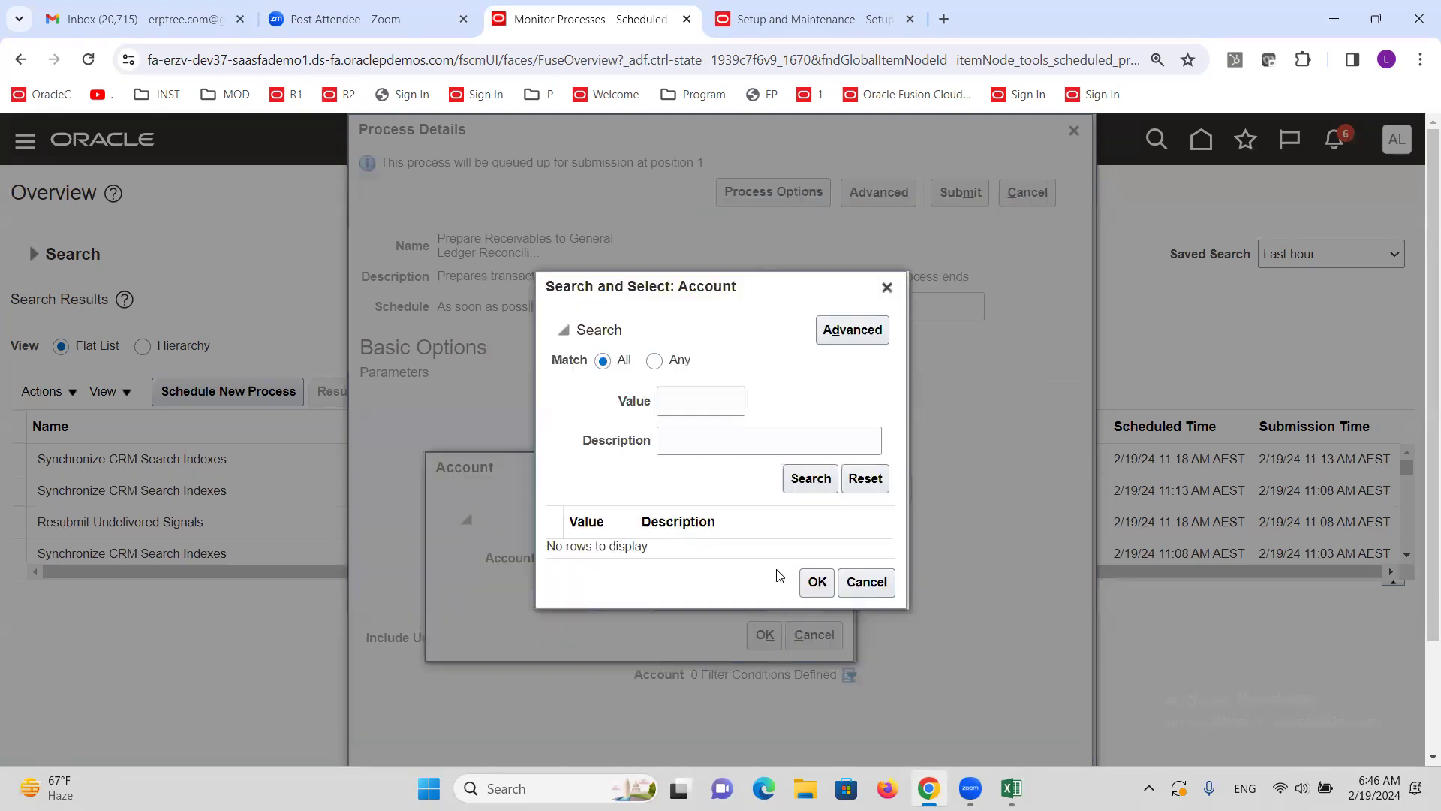
click(710, 450)
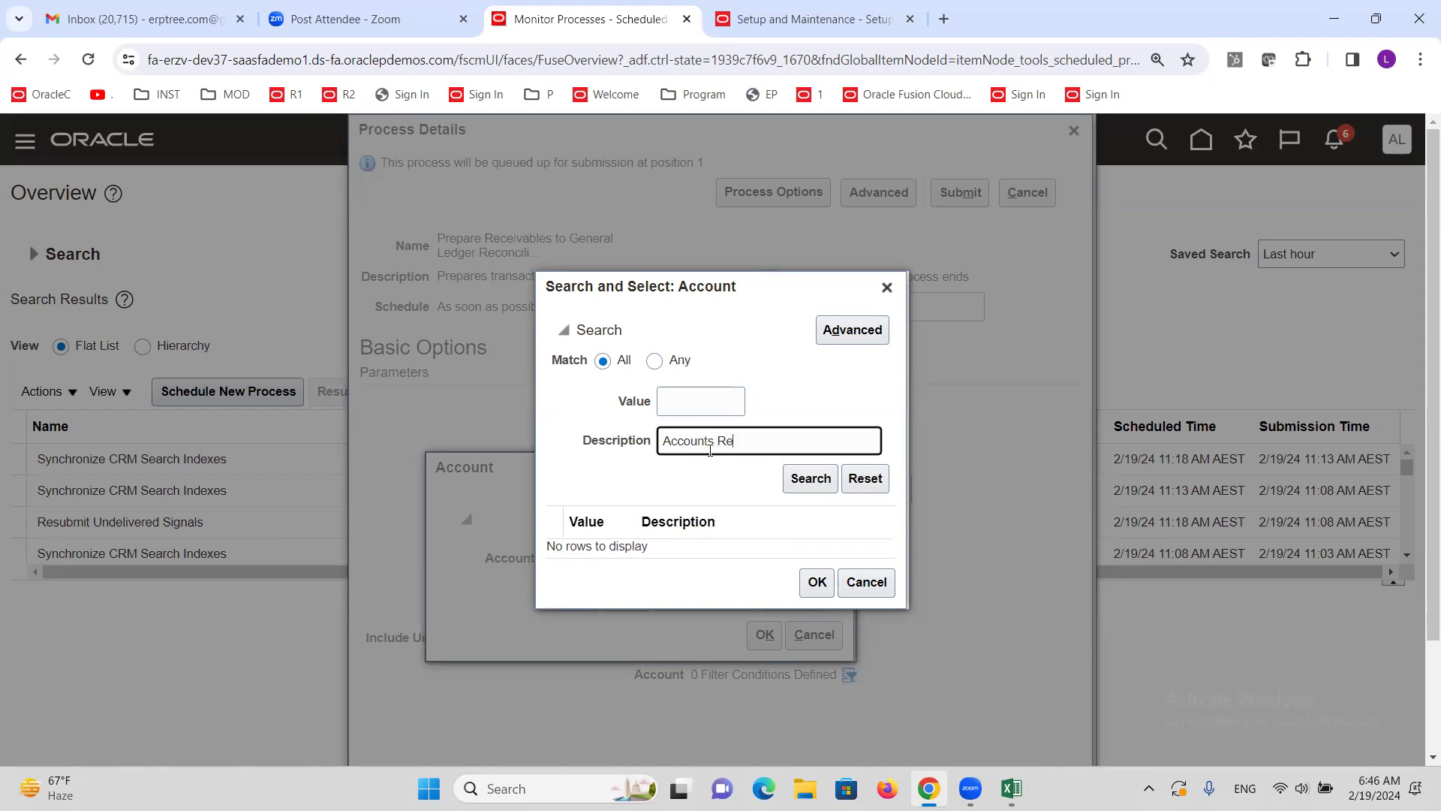
click(810, 481)
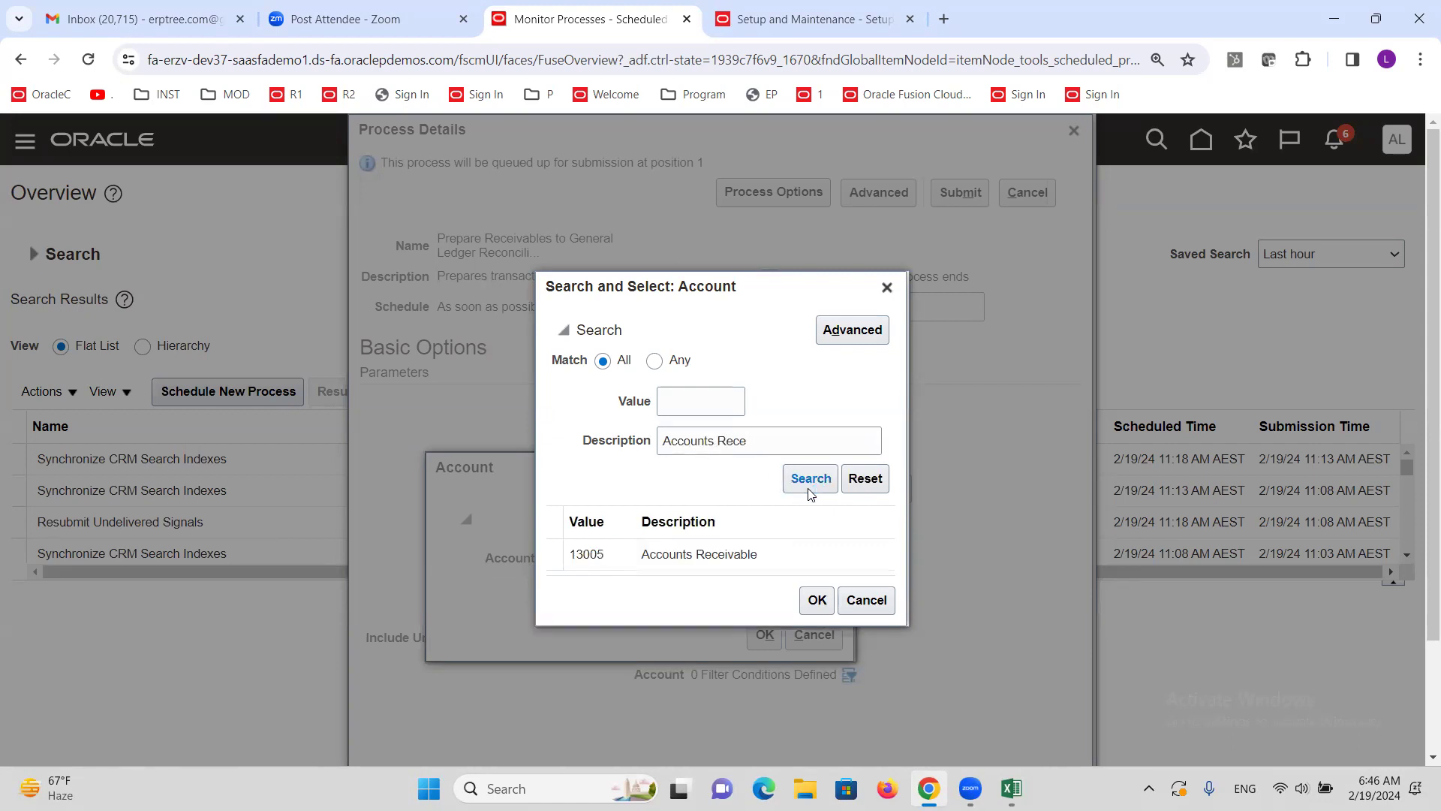
click(574, 554)
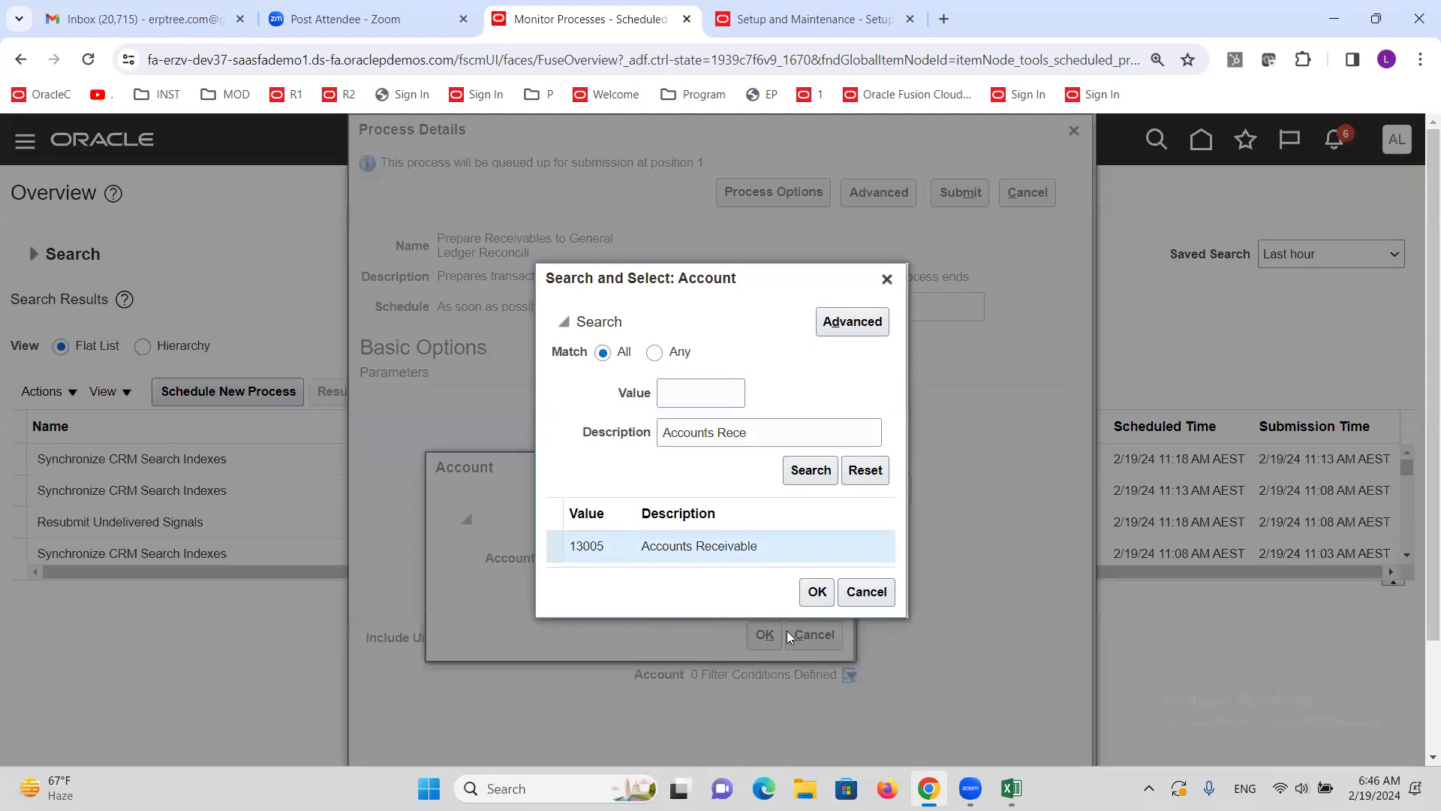
click(811, 594)
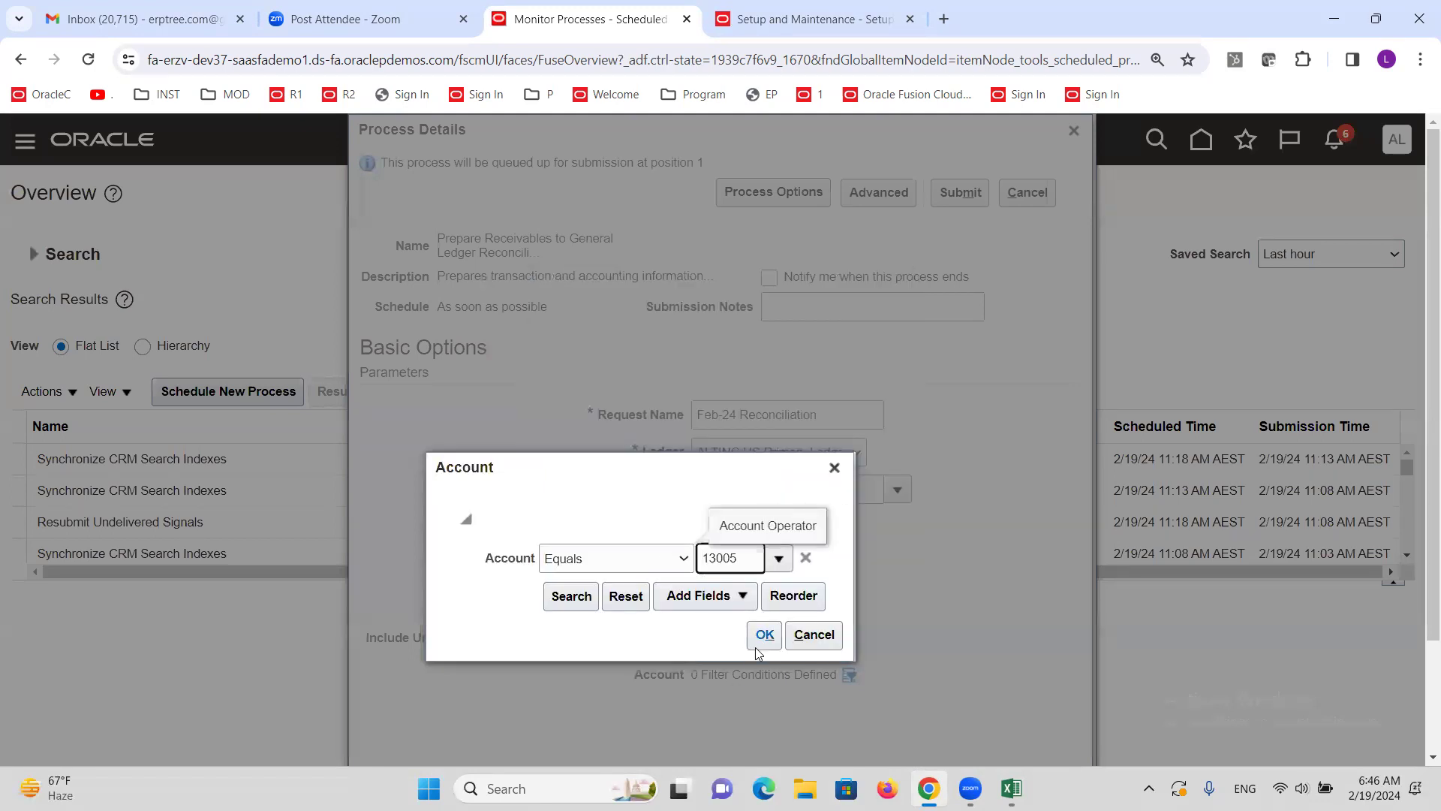
click(762, 637)
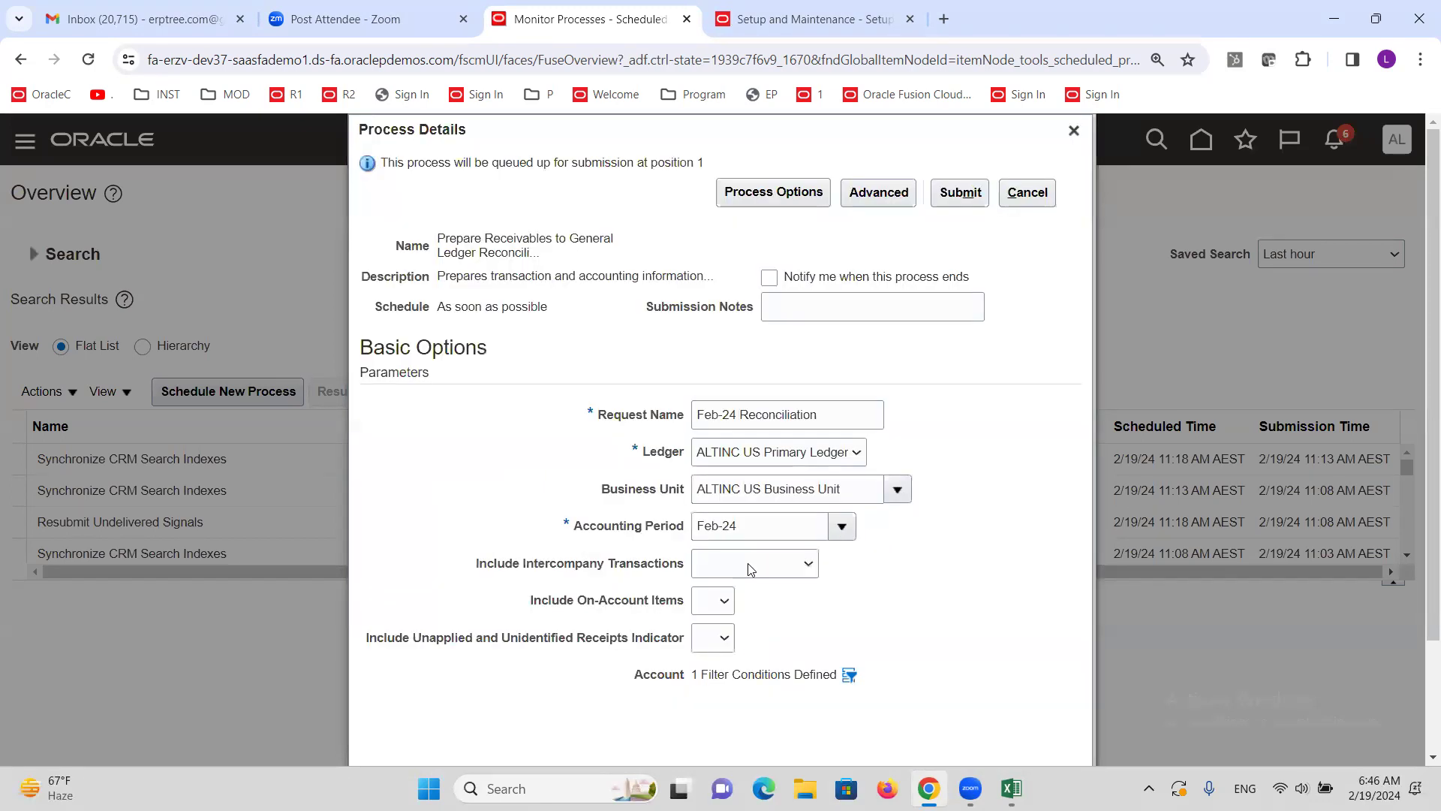
Step: Submit the reconciliation process, dismiss the confirmation, and refresh the process list repeatedly to track its progress
click(960, 192)
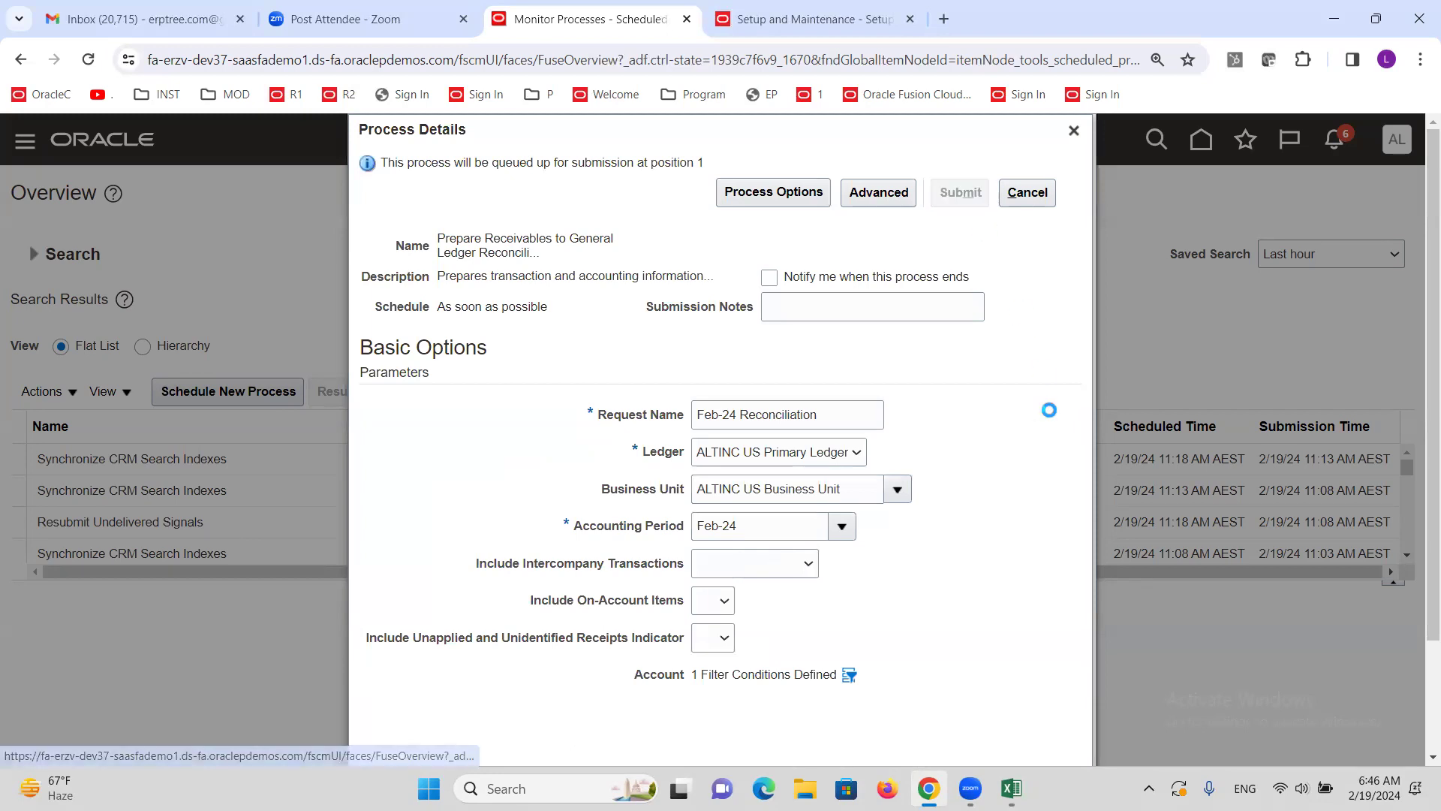
click(964, 337)
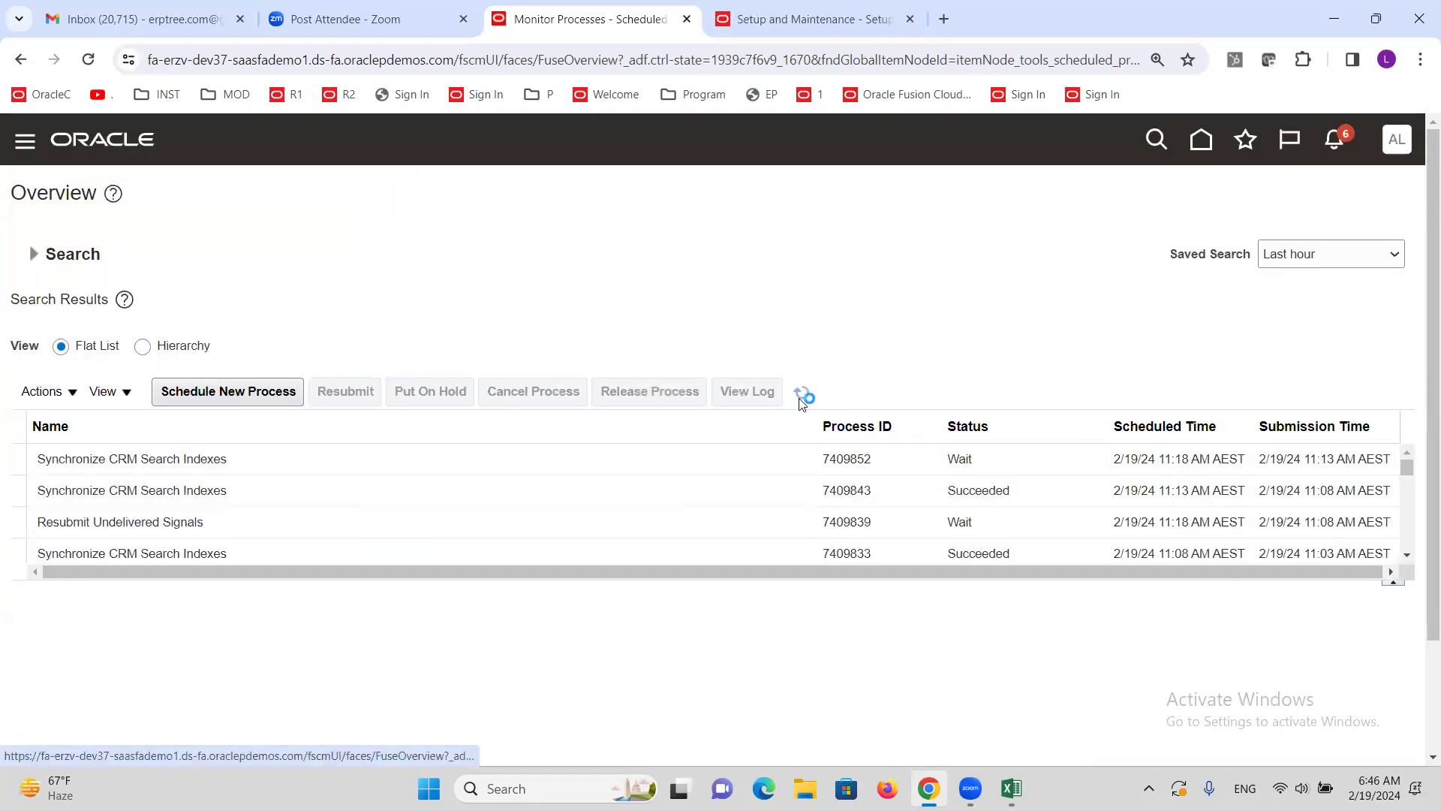
click(802, 393)
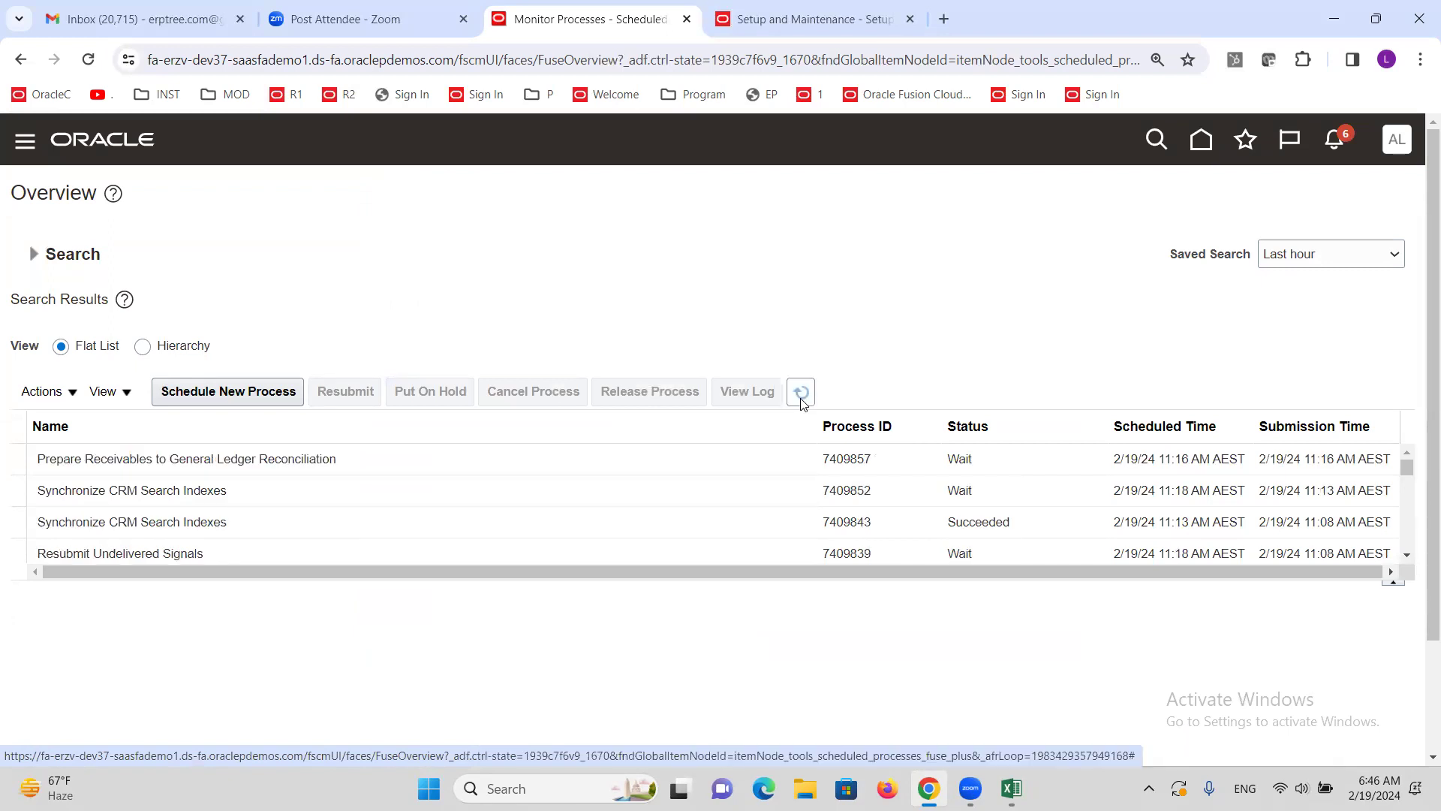
click(797, 398)
click(794, 395)
click(795, 396)
click(804, 397)
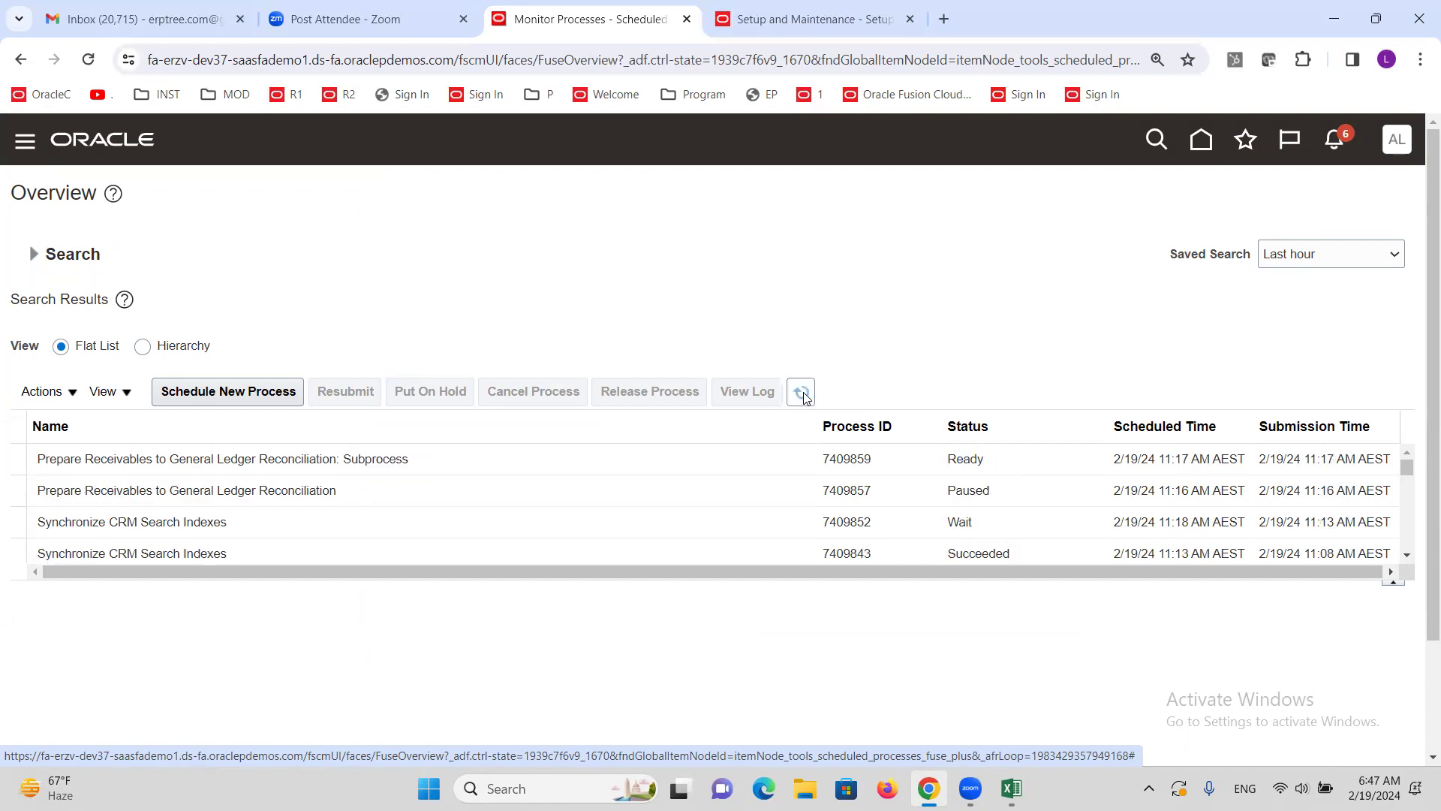
click(803, 393)
click(802, 393)
click(803, 394)
click(805, 394)
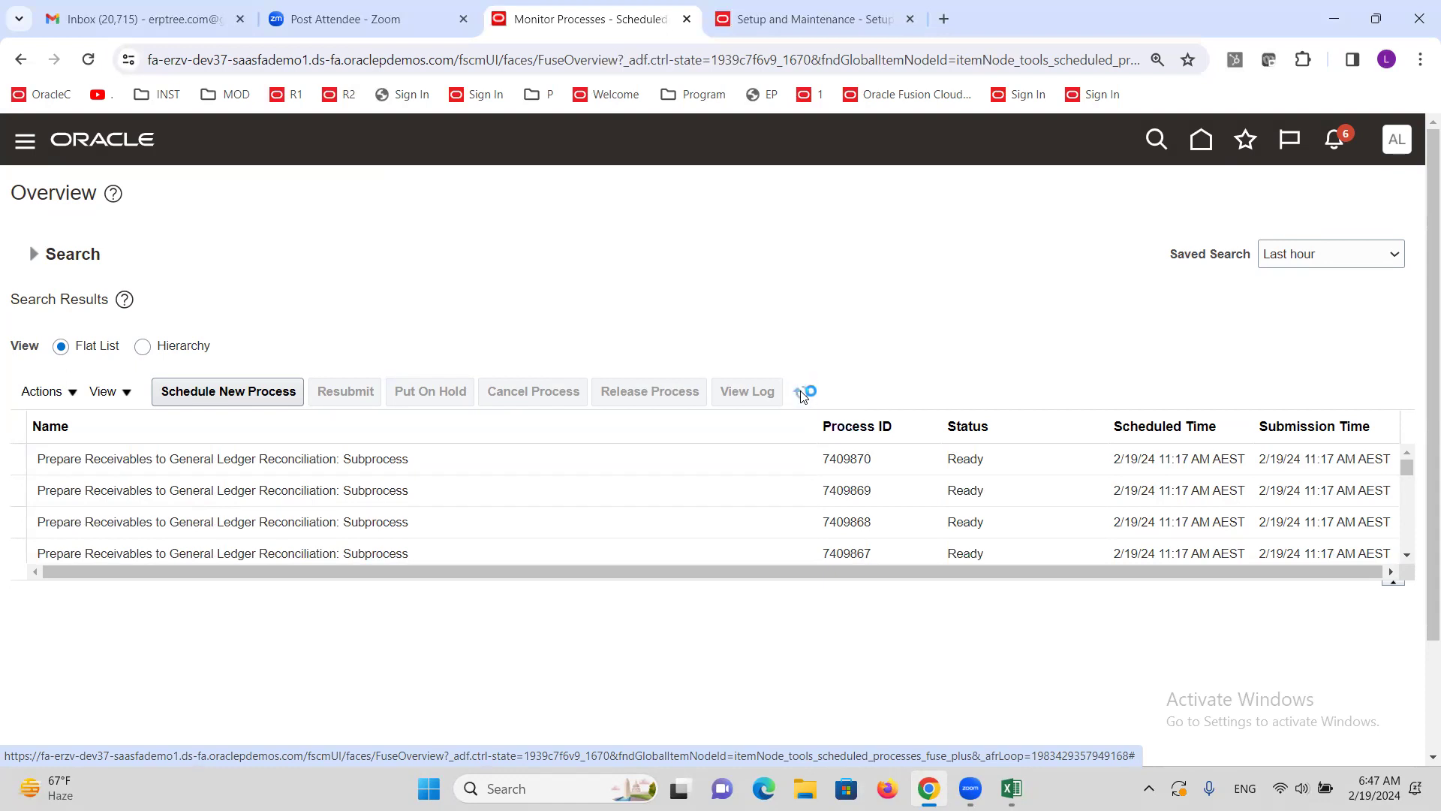
click(801, 393)
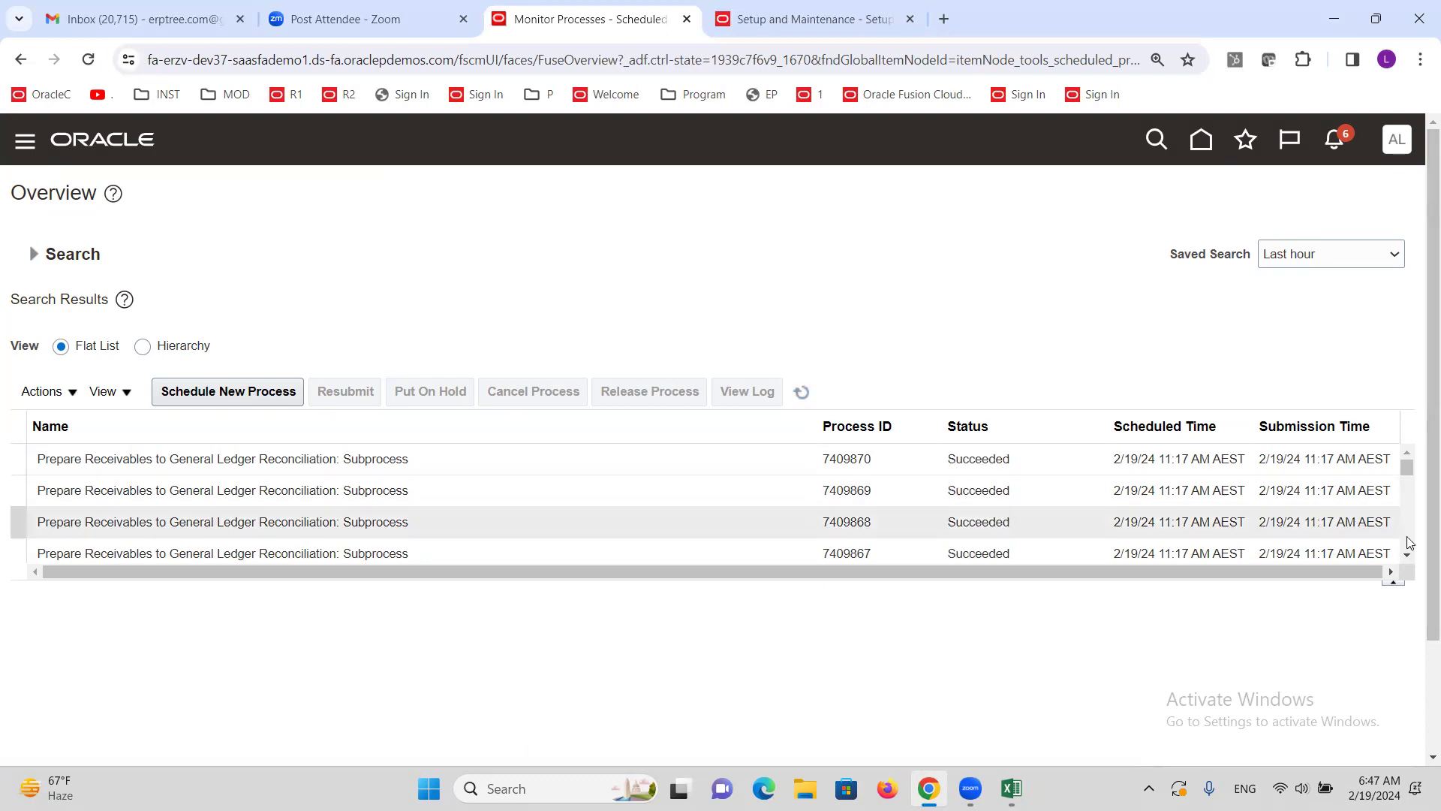
Step: Check the status of the main Prepare Receivables to General Ledger Reconciliation process, refreshing the list and switching it to the hierarchy view
scroll(1411, 559, down, 5)
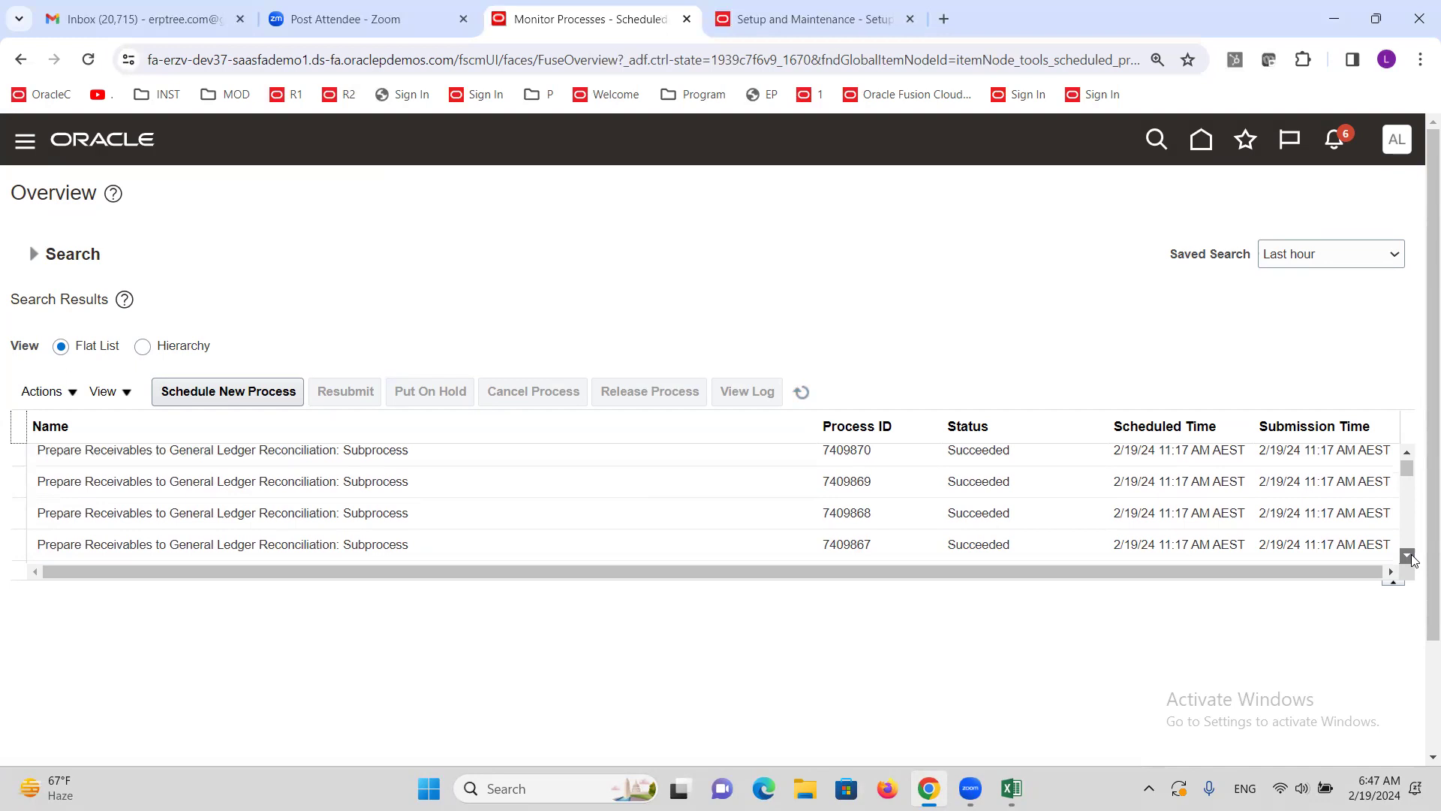
scroll(1410, 559, down, 6)
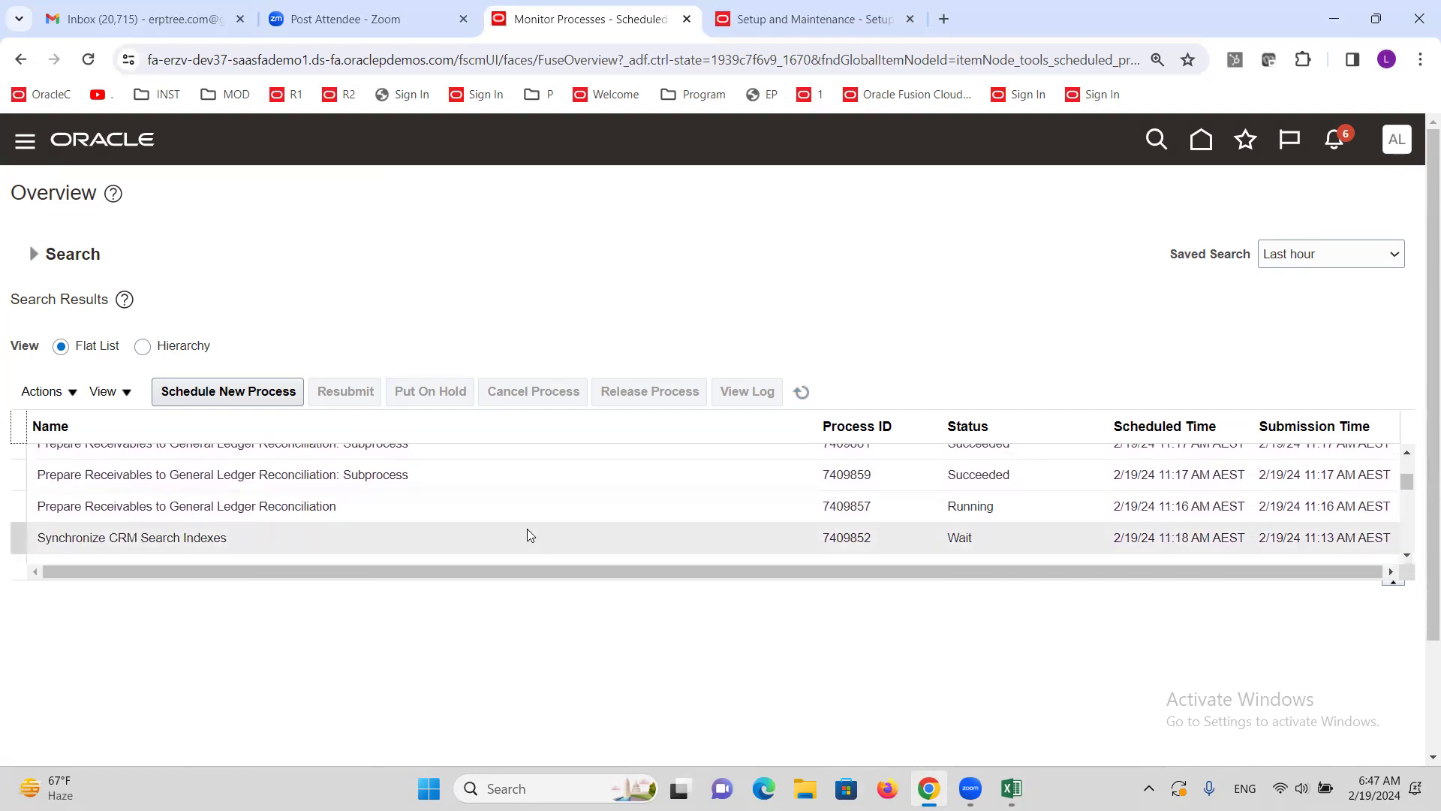
click(647, 502)
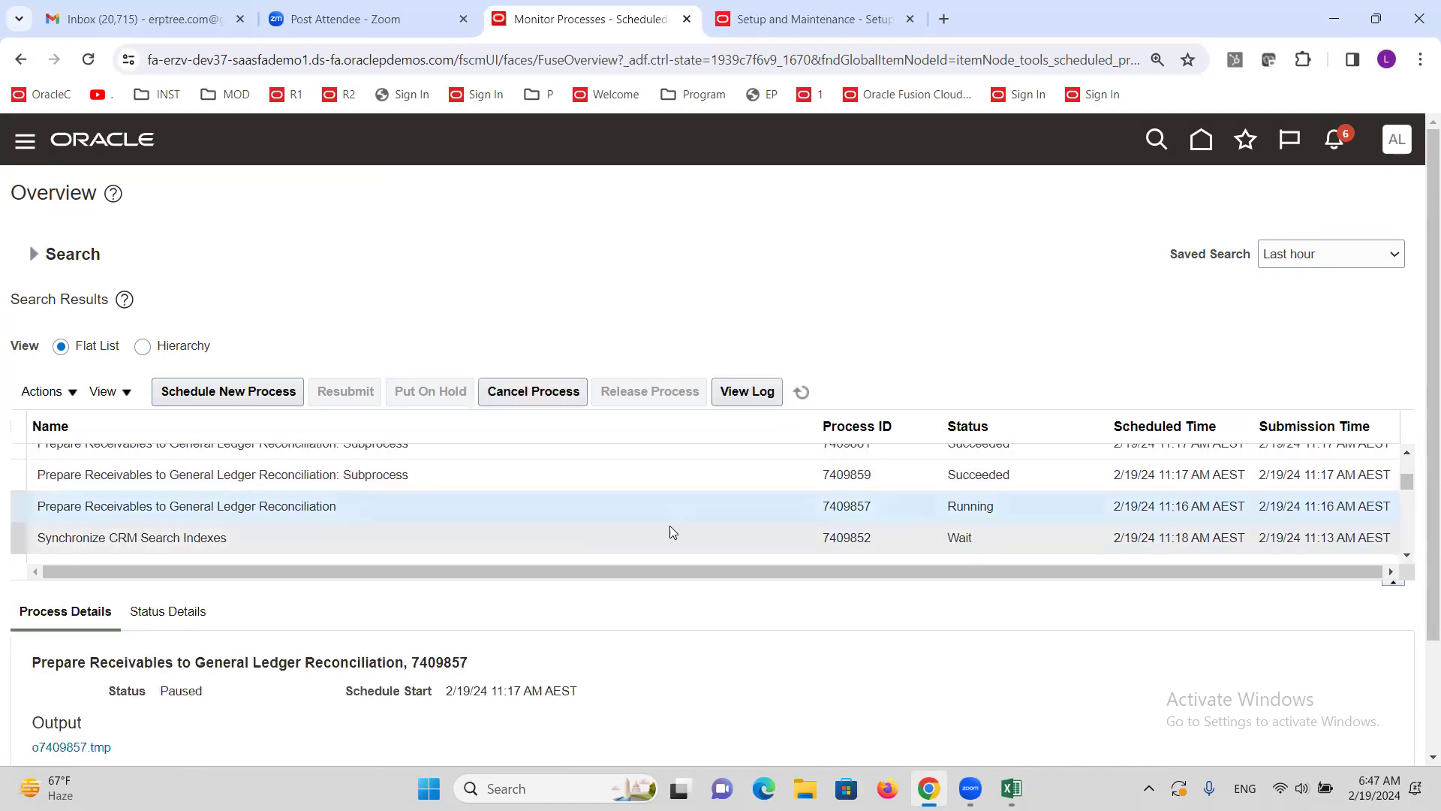
click(802, 392)
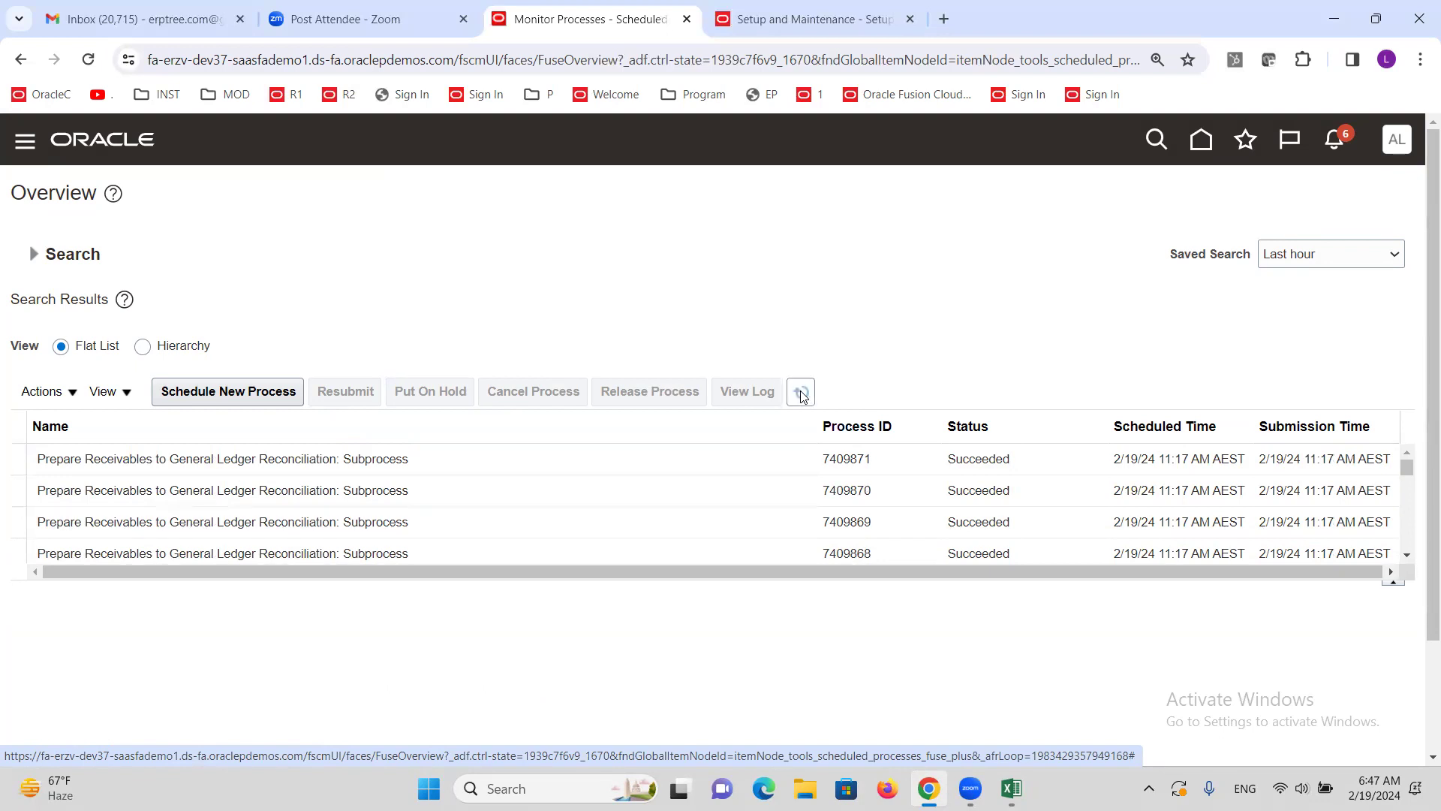
click(802, 391)
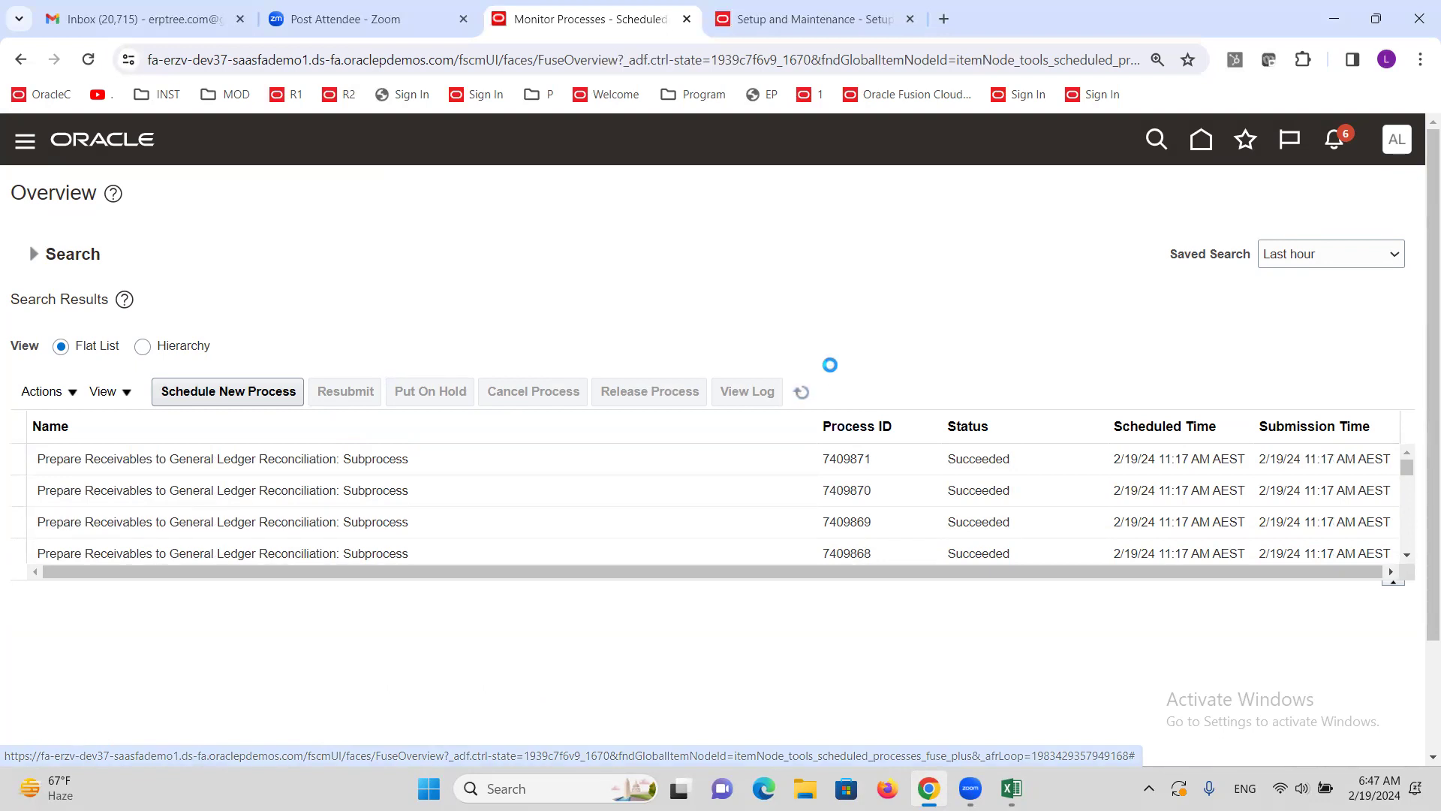
click(142, 346)
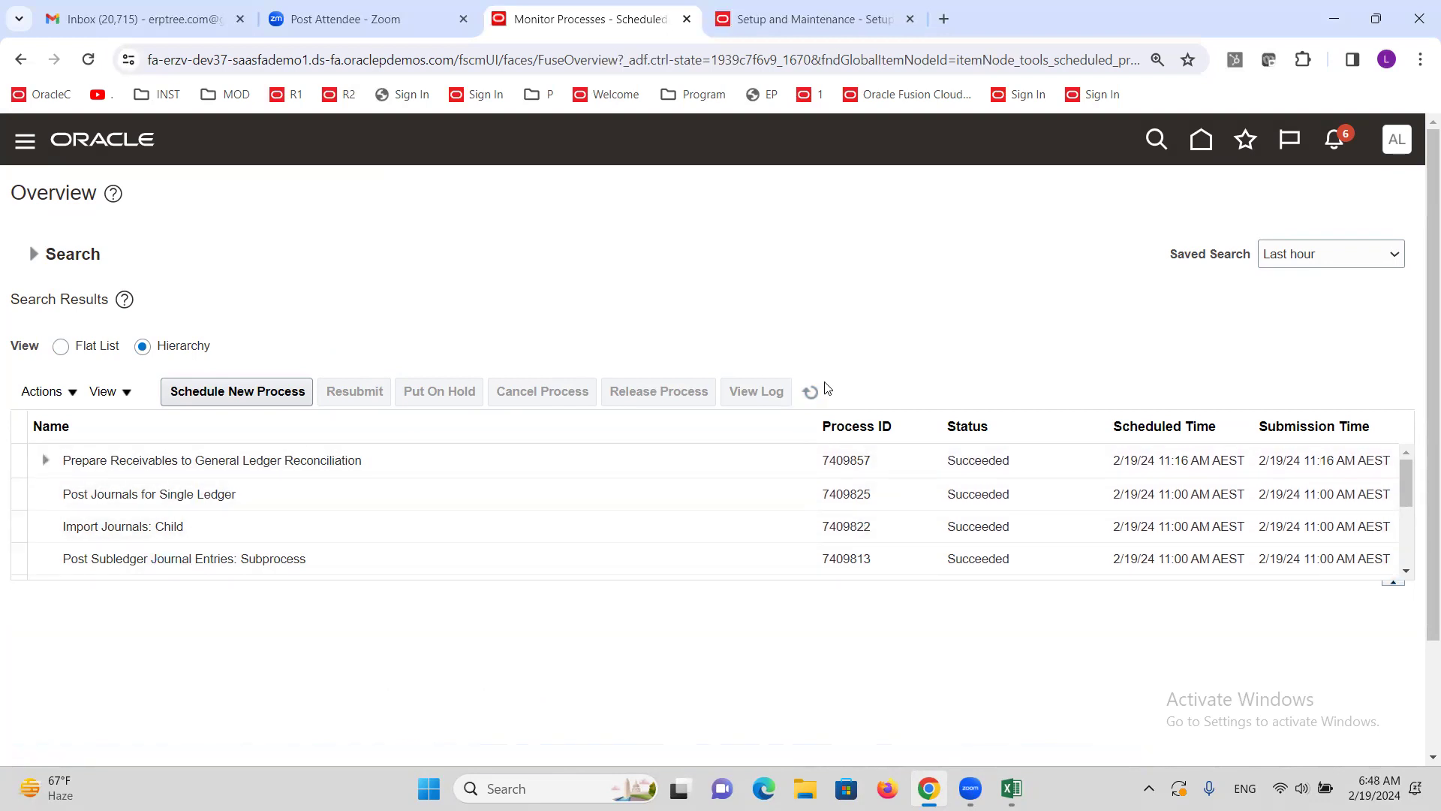
Step: Switch to the Excel training sheet and look up the Receivables to Ledger Reconciliation Report task under Receivables to General Ledger Reconciliations
click(1011, 788)
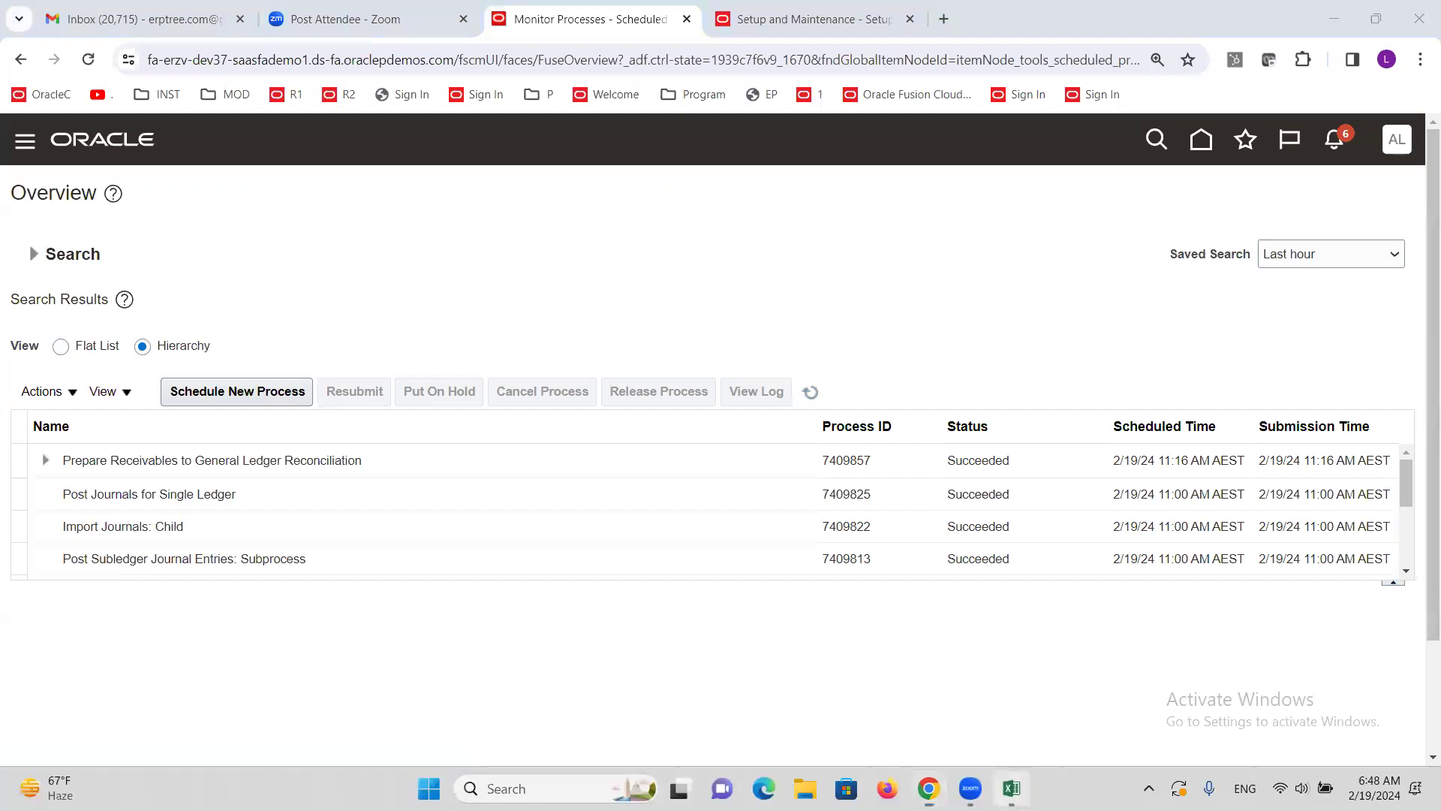
click(251, 466)
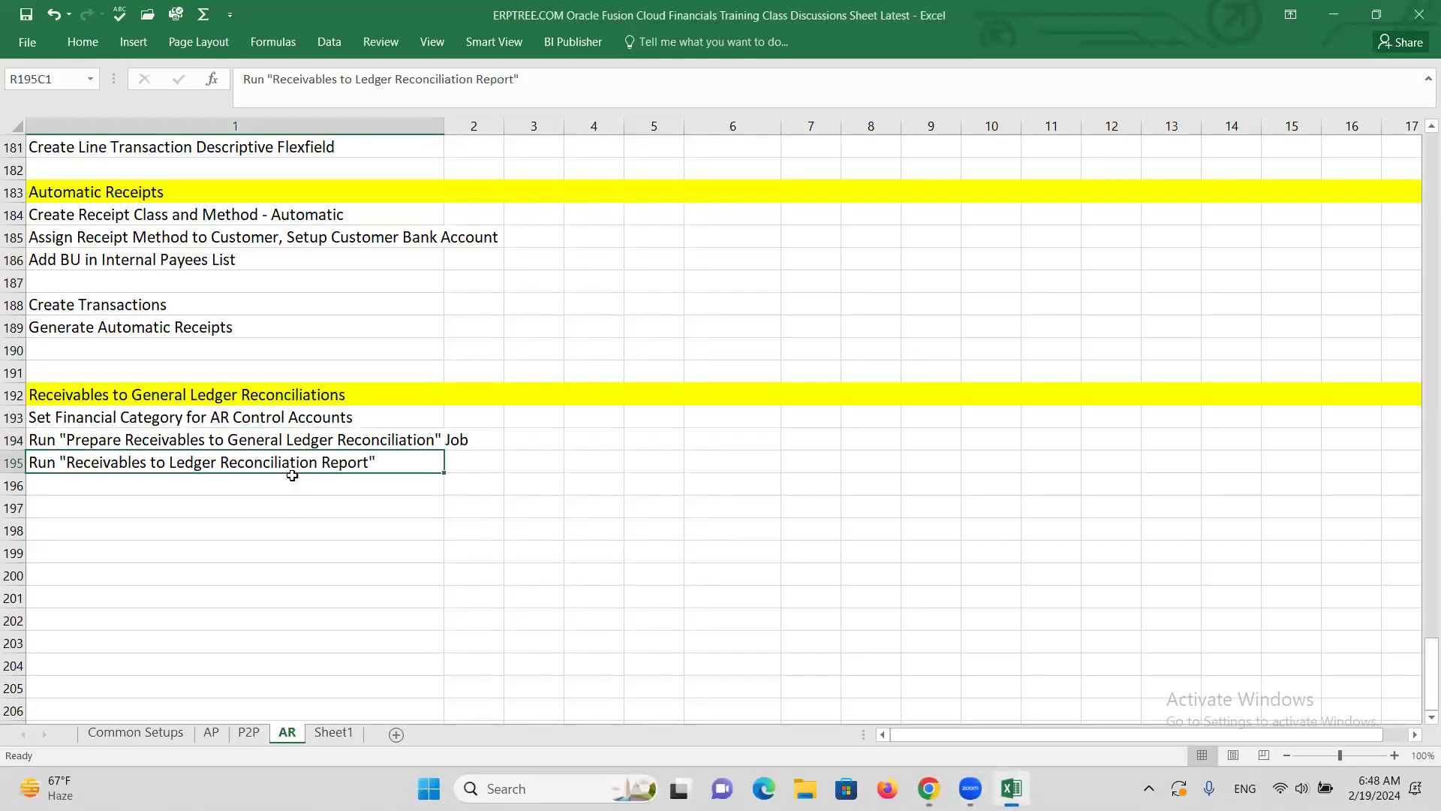
Step: Return to Oracle in the browser and open the Accounts Receivable work area under Receivables
key(alt+Tab)
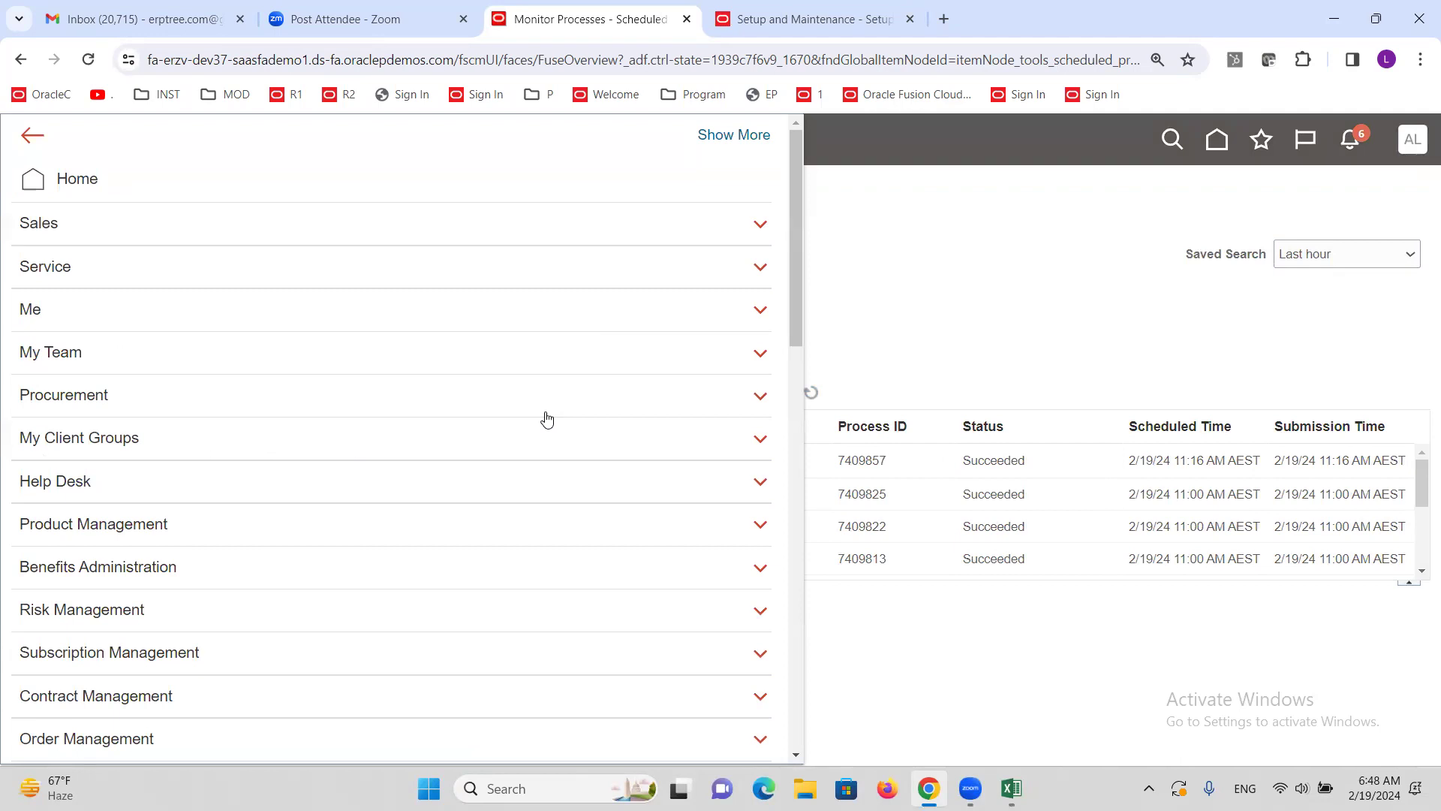
scroll(547, 419, down, 5)
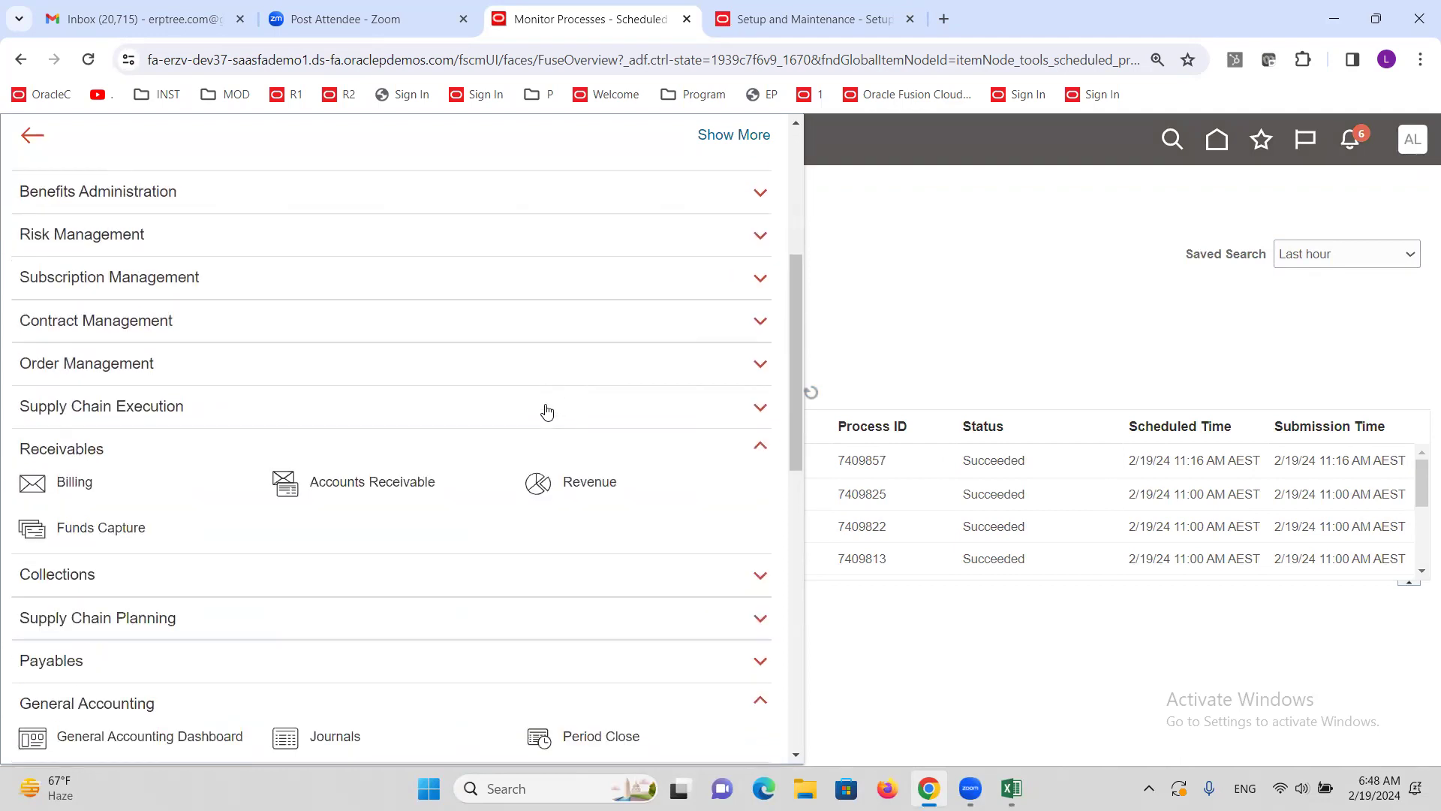
click(362, 484)
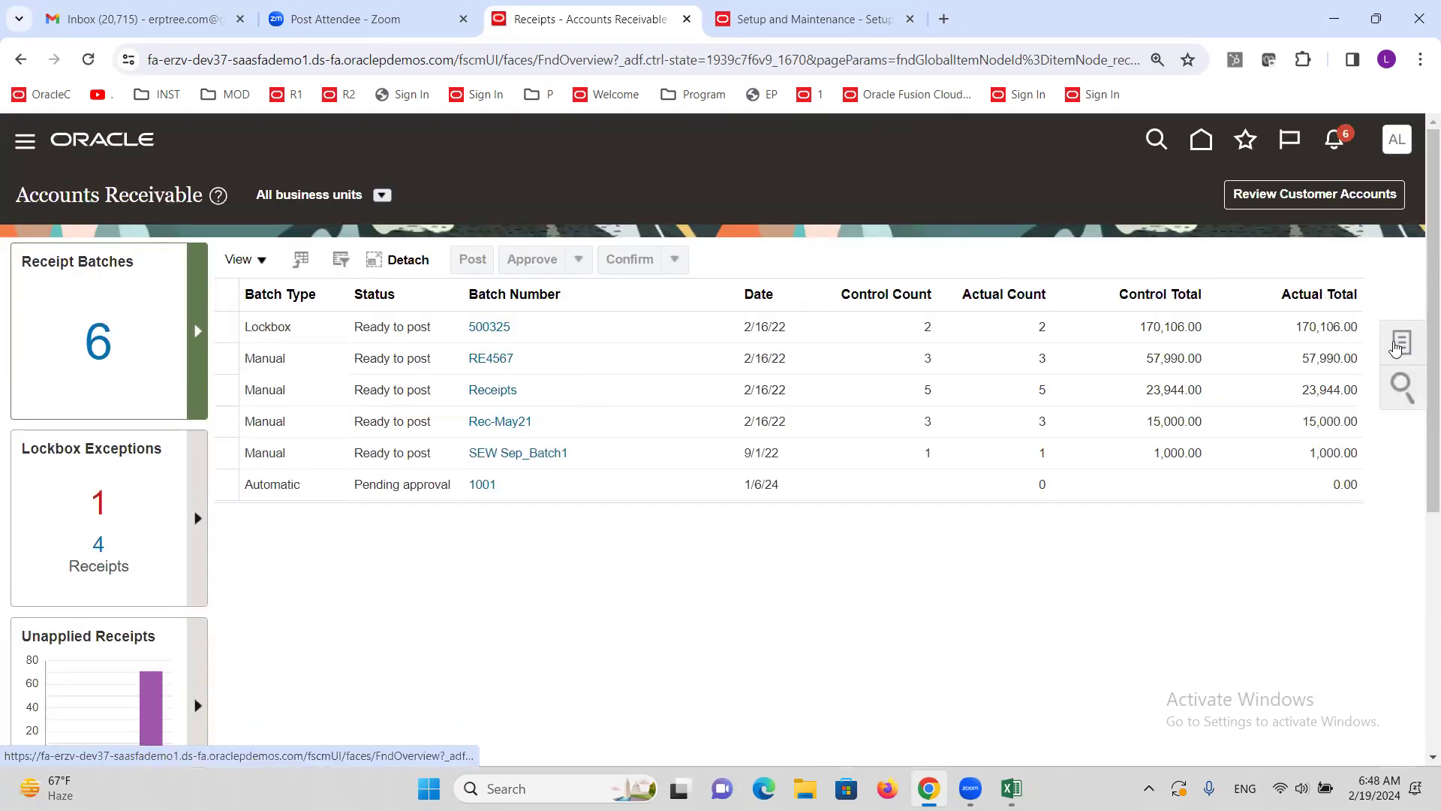
Step: Open the Receivables to Ledger Reconciliation task and check the request available under Request Name
click(1396, 347)
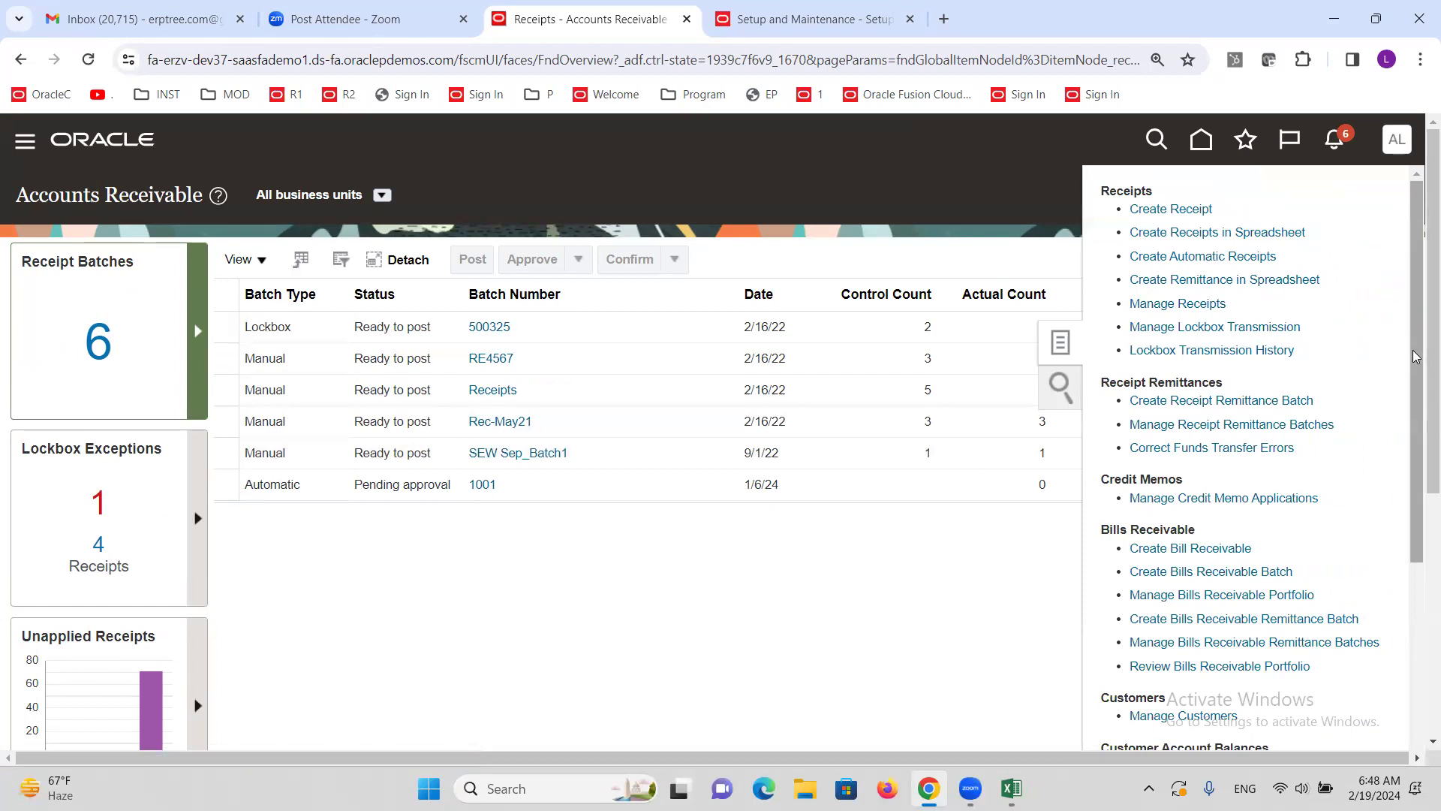
drag(1414, 356, 1419, 533)
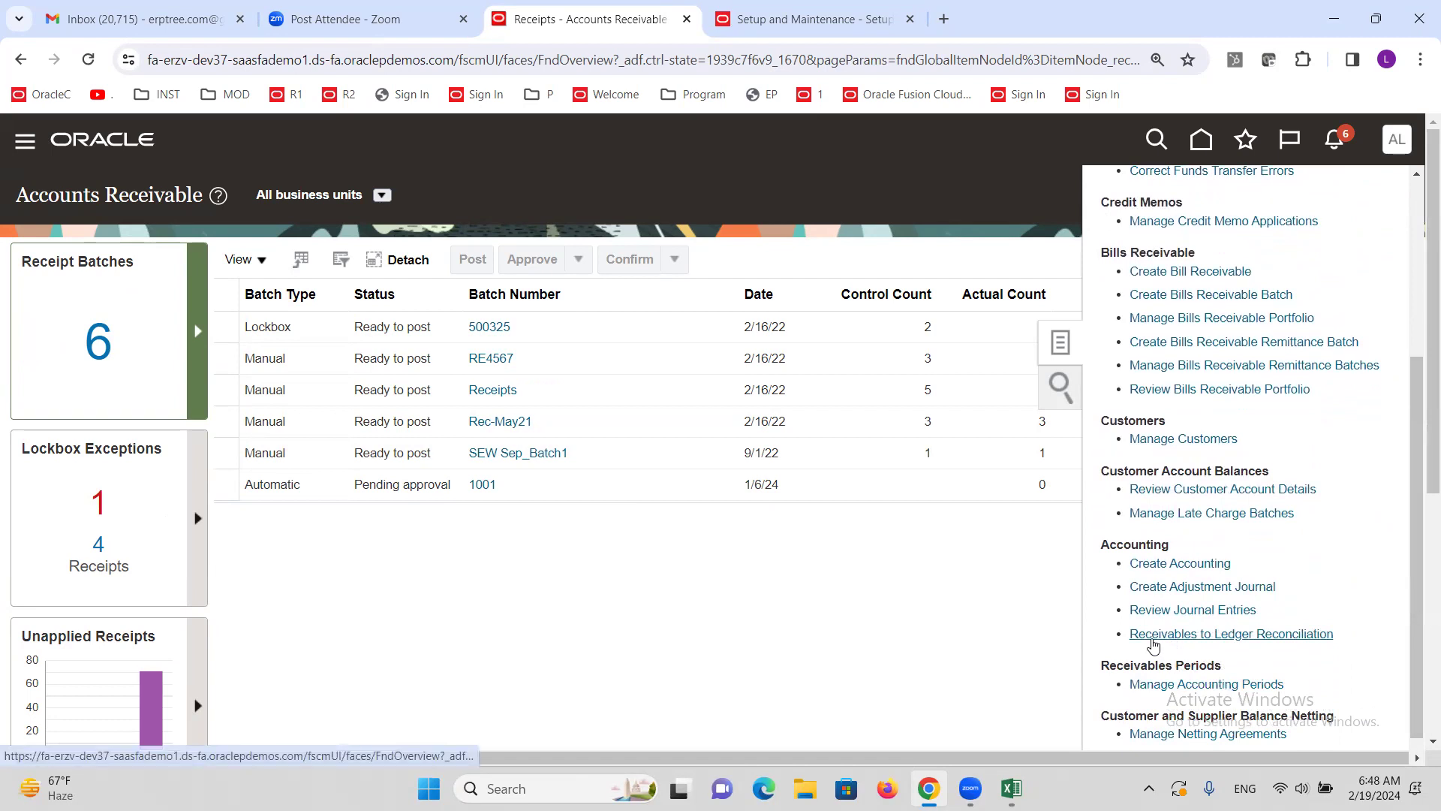
click(1280, 633)
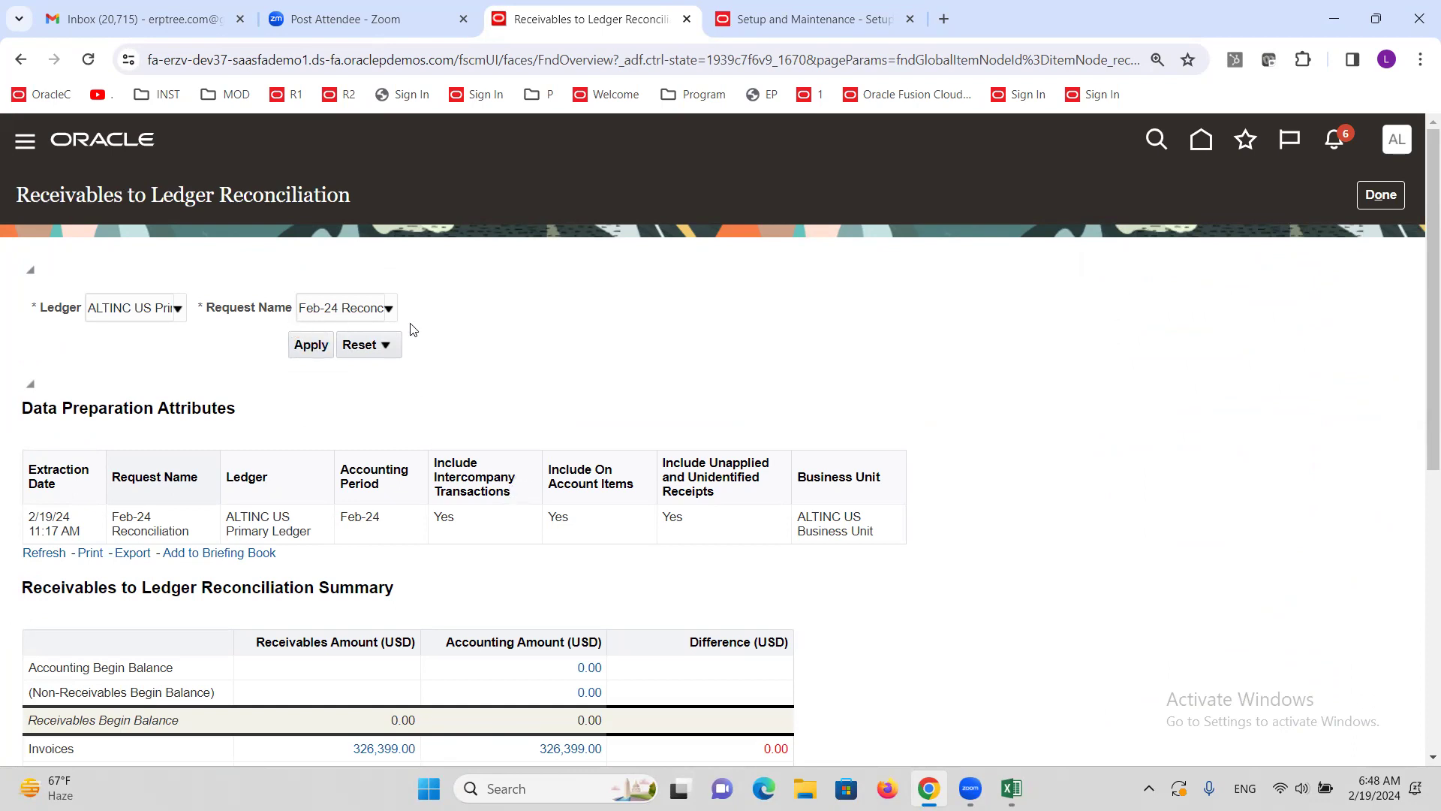
click(388, 309)
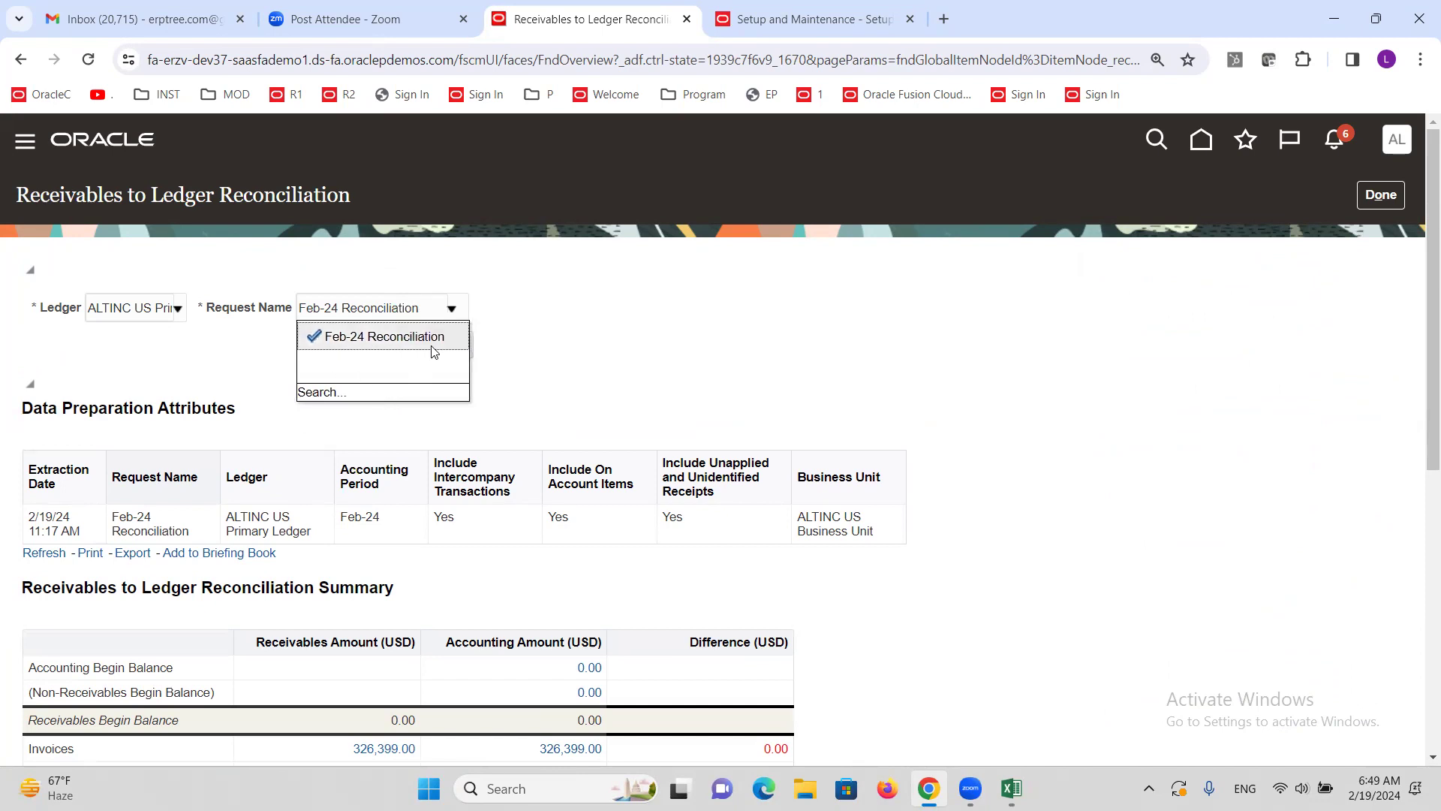
click(569, 362)
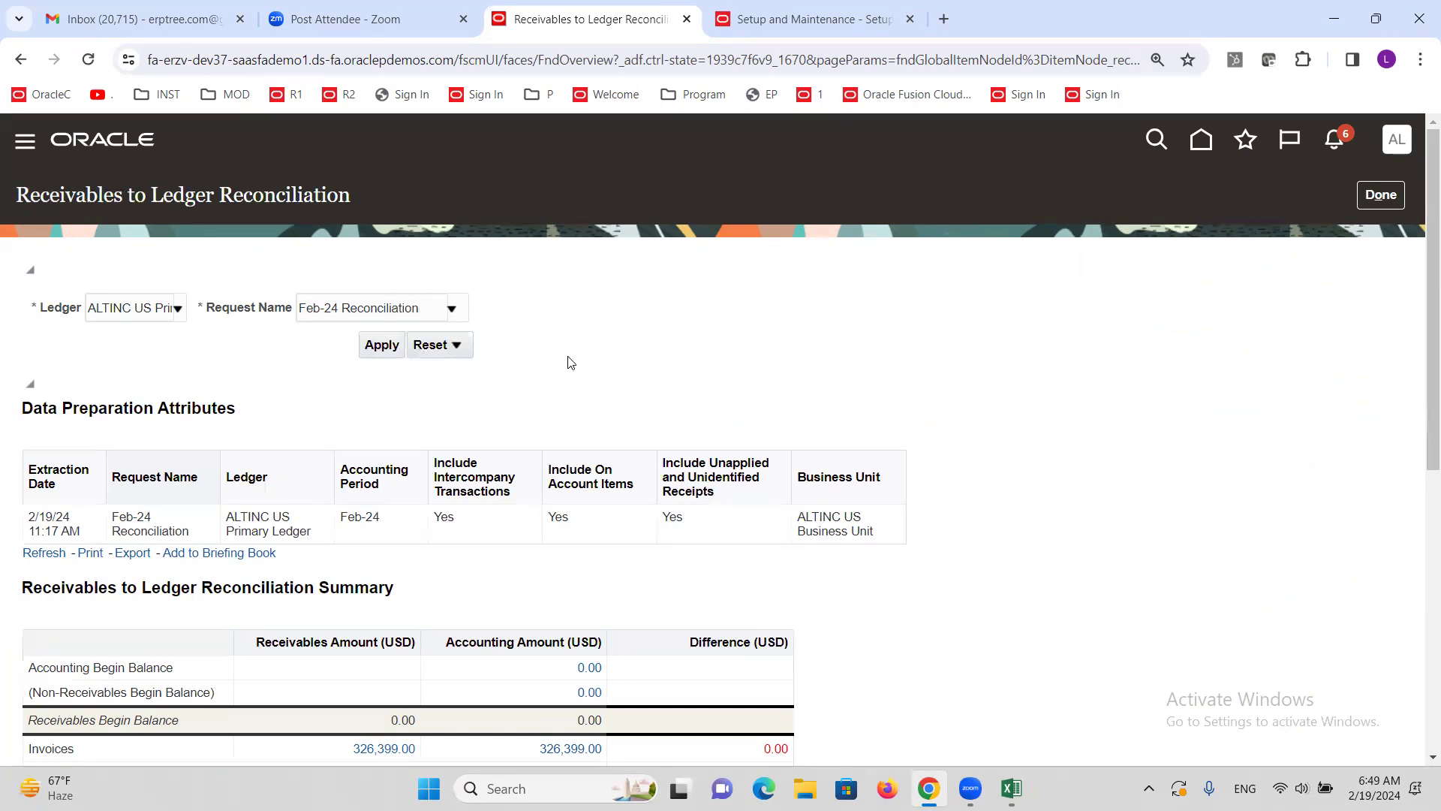
Step: Review the Receivables to Ledger Reconciliation Summary and its data preparation attributes, and close the report
scroll(568, 361, down, 4)
scroll(563, 340, down, 1)
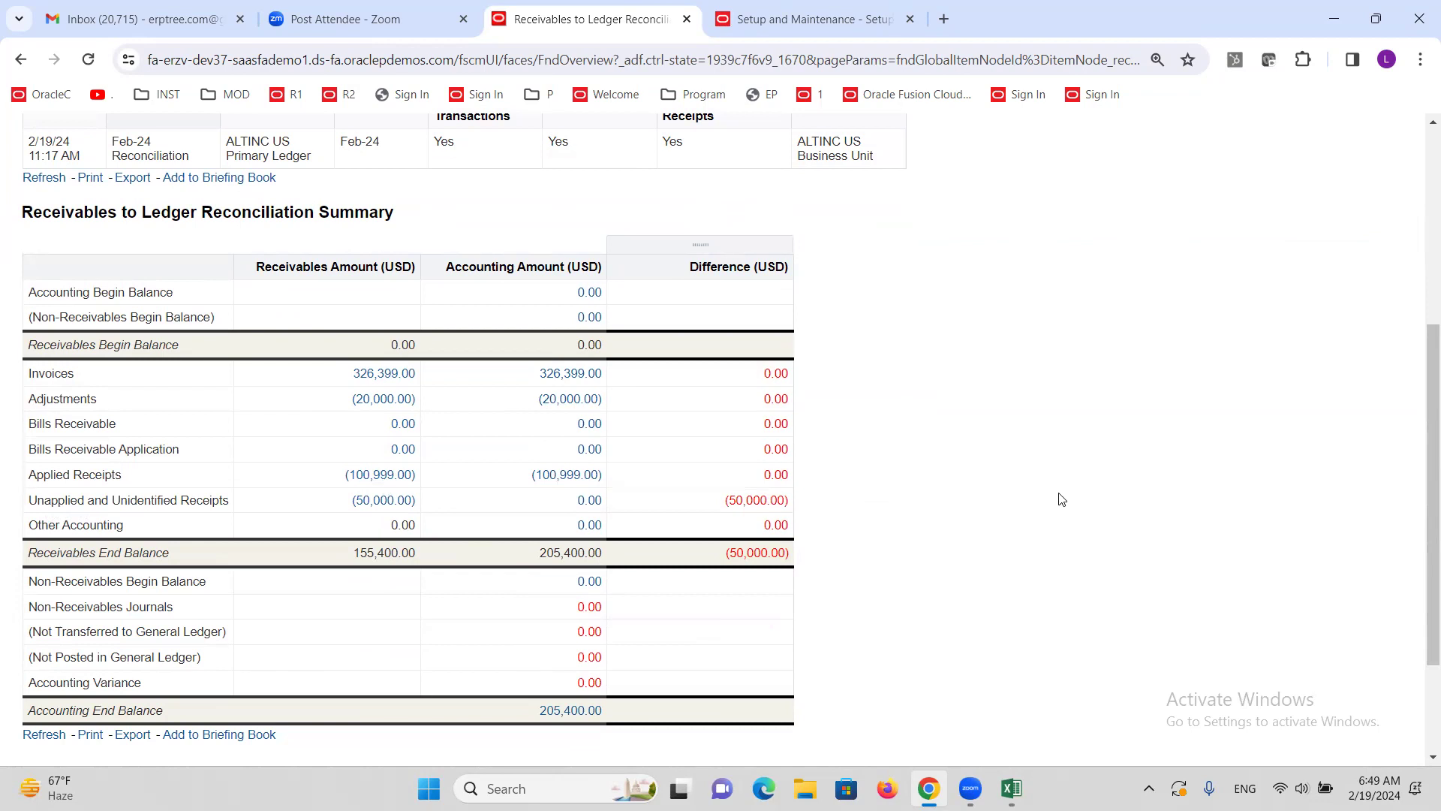
scroll(1049, 465, up, 1)
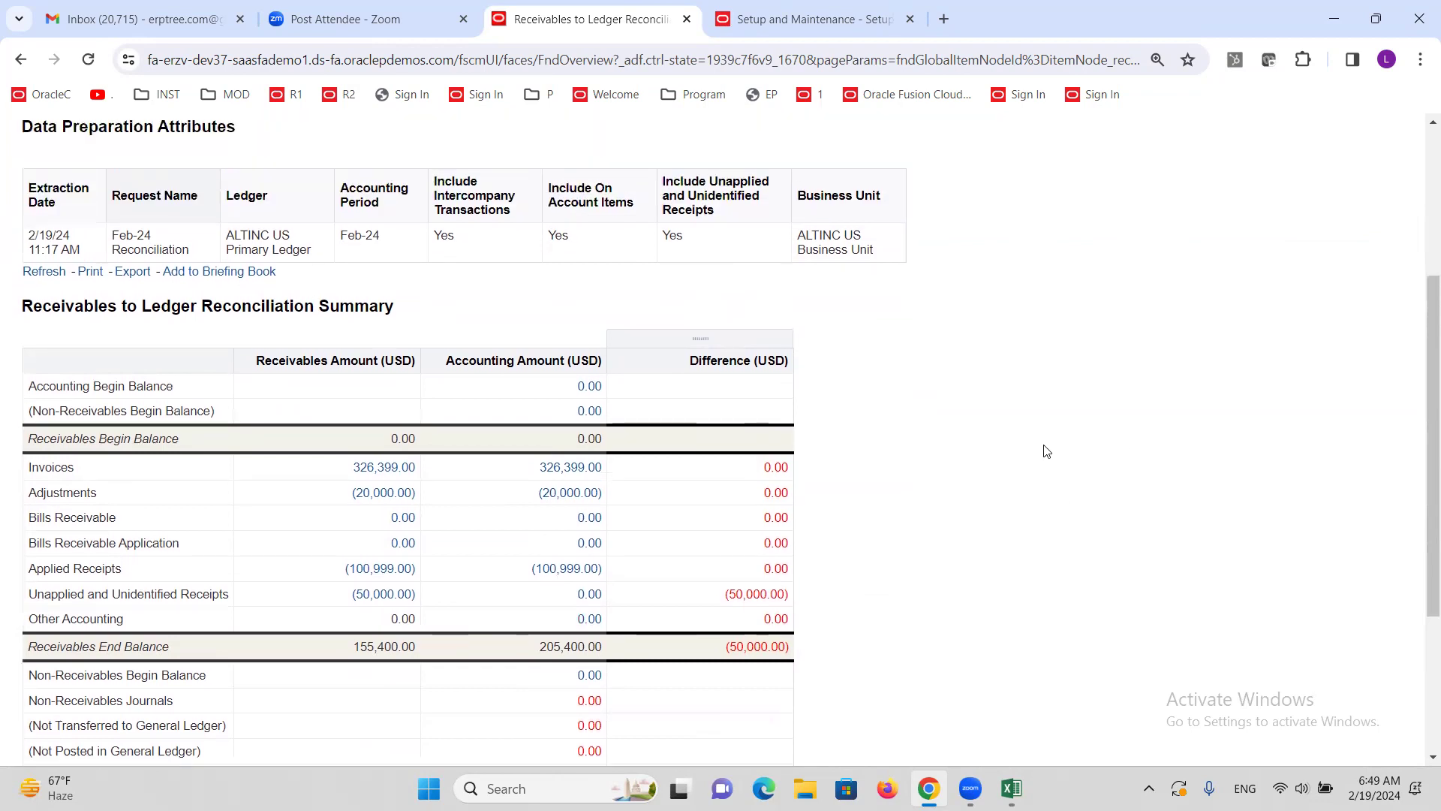
scroll(1047, 451, up, 3)
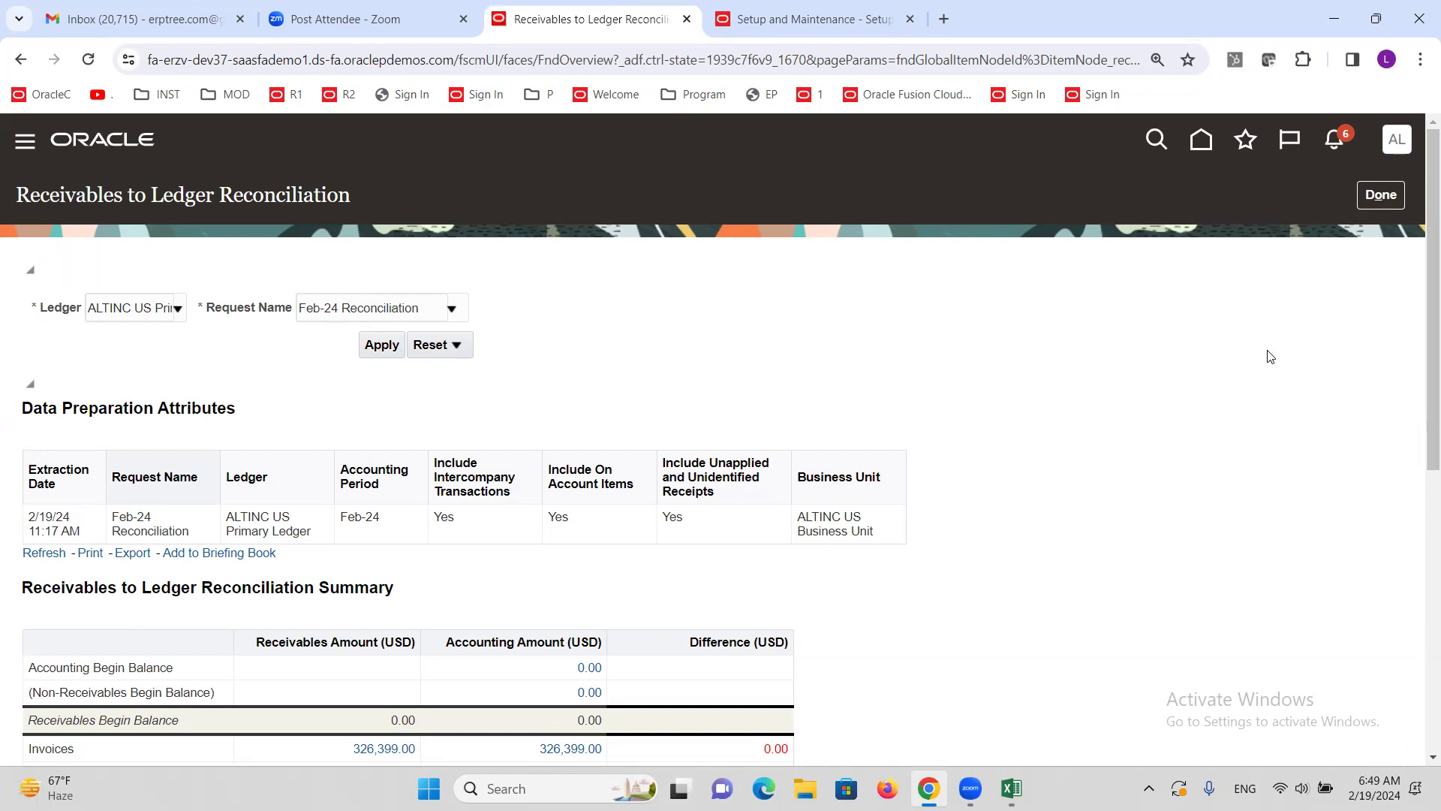
click(1381, 199)
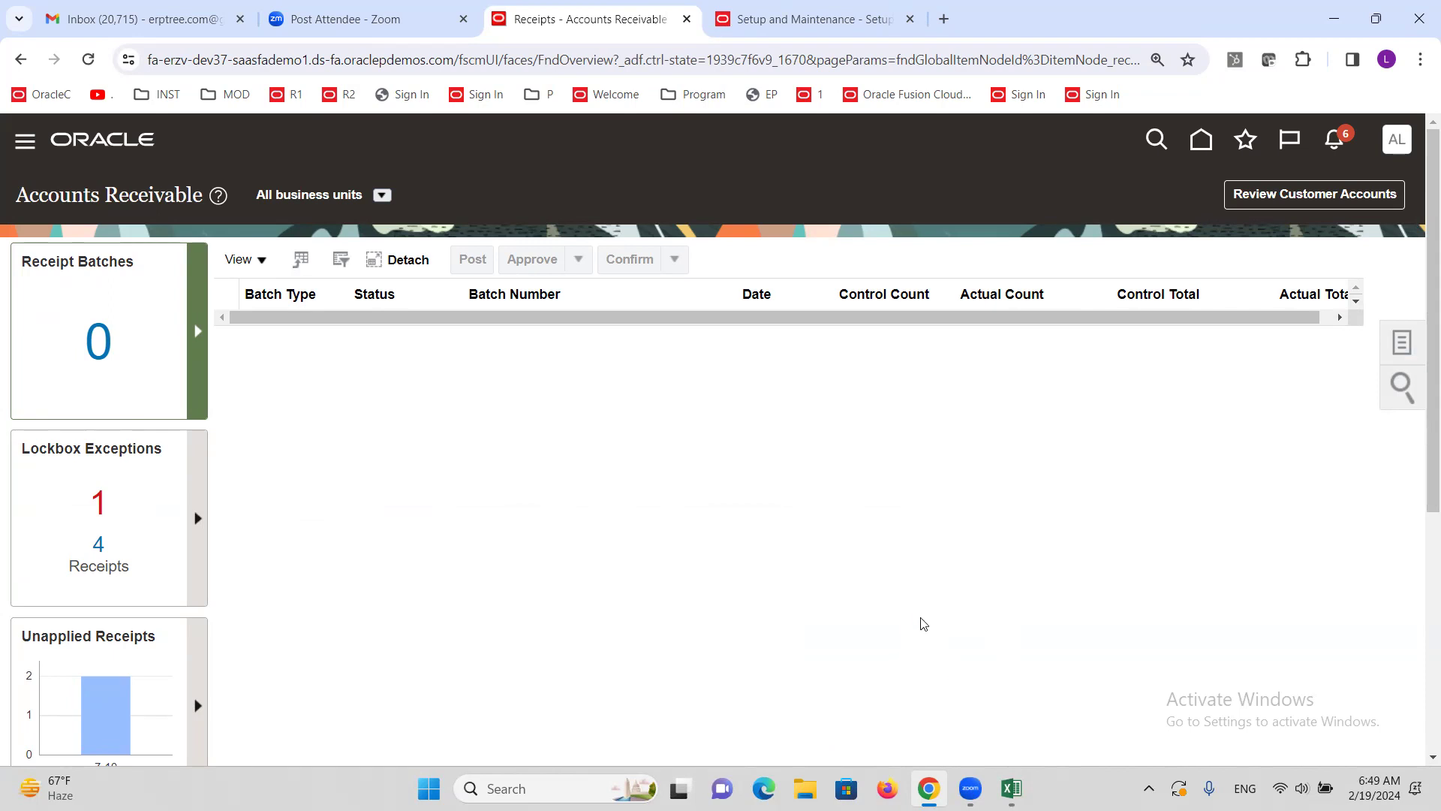
Step: Switch to the Excel training sheet and review the preparation job and reconciliation report tasks under Receivables to General Ledger Reconciliations
click(1011, 788)
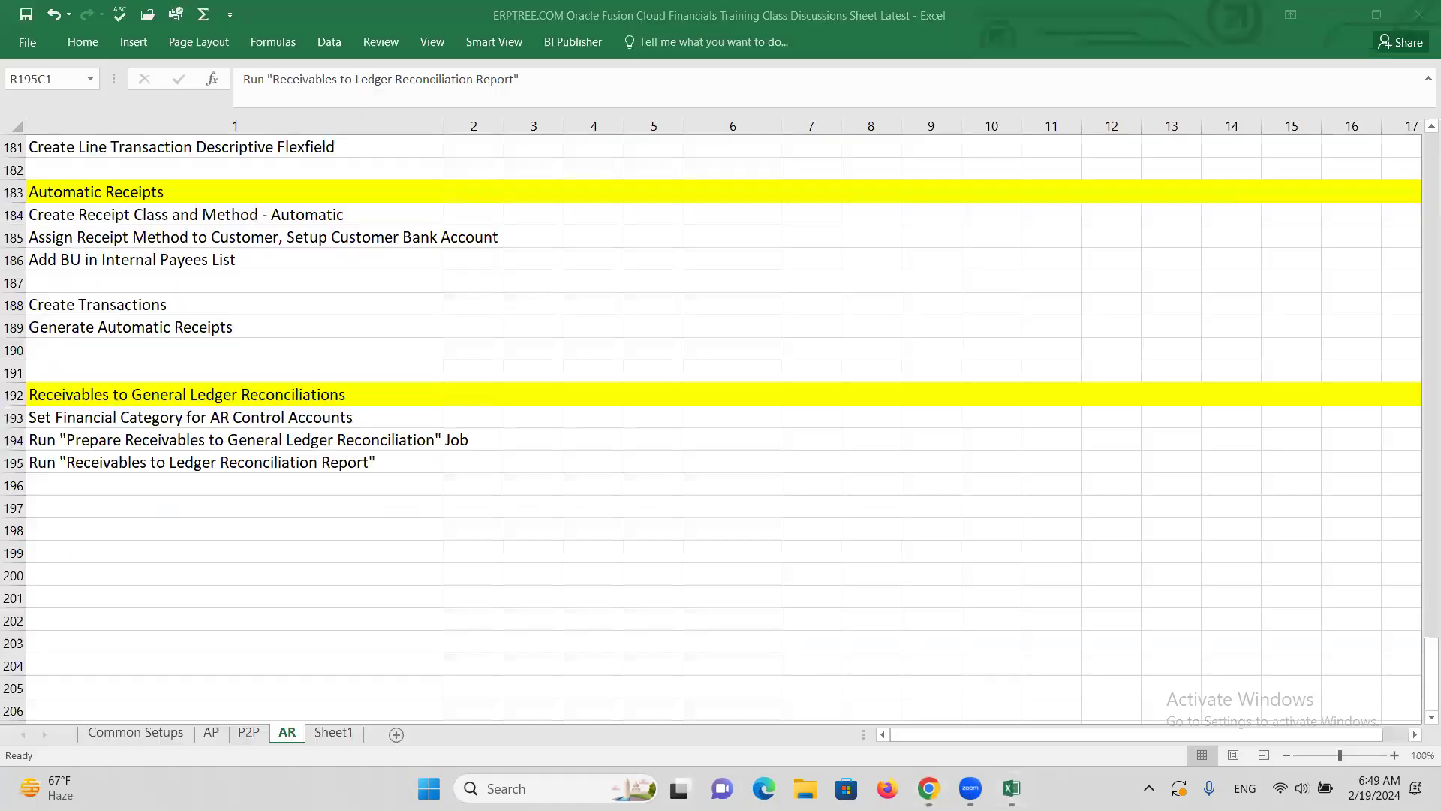
click(47, 443)
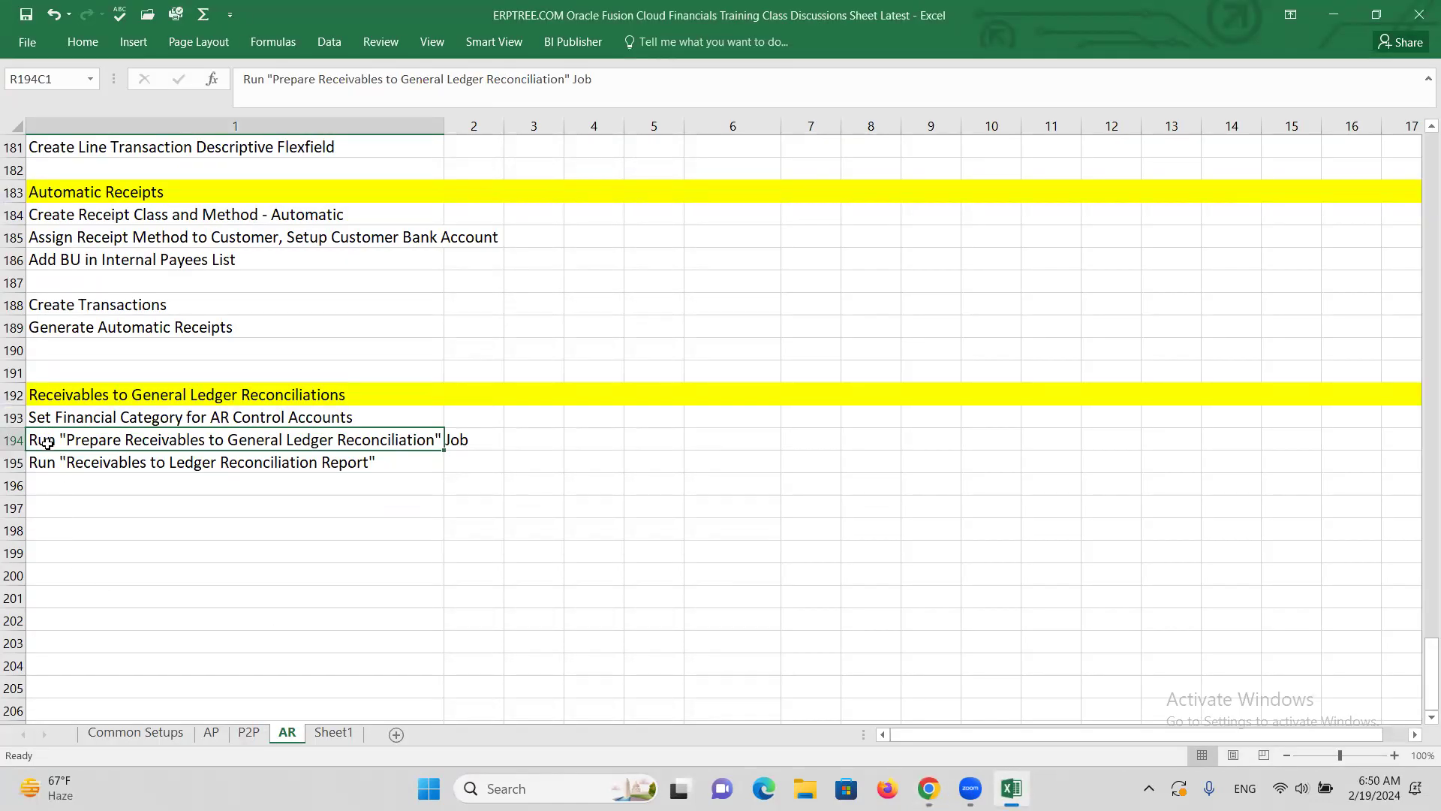
click(70, 460)
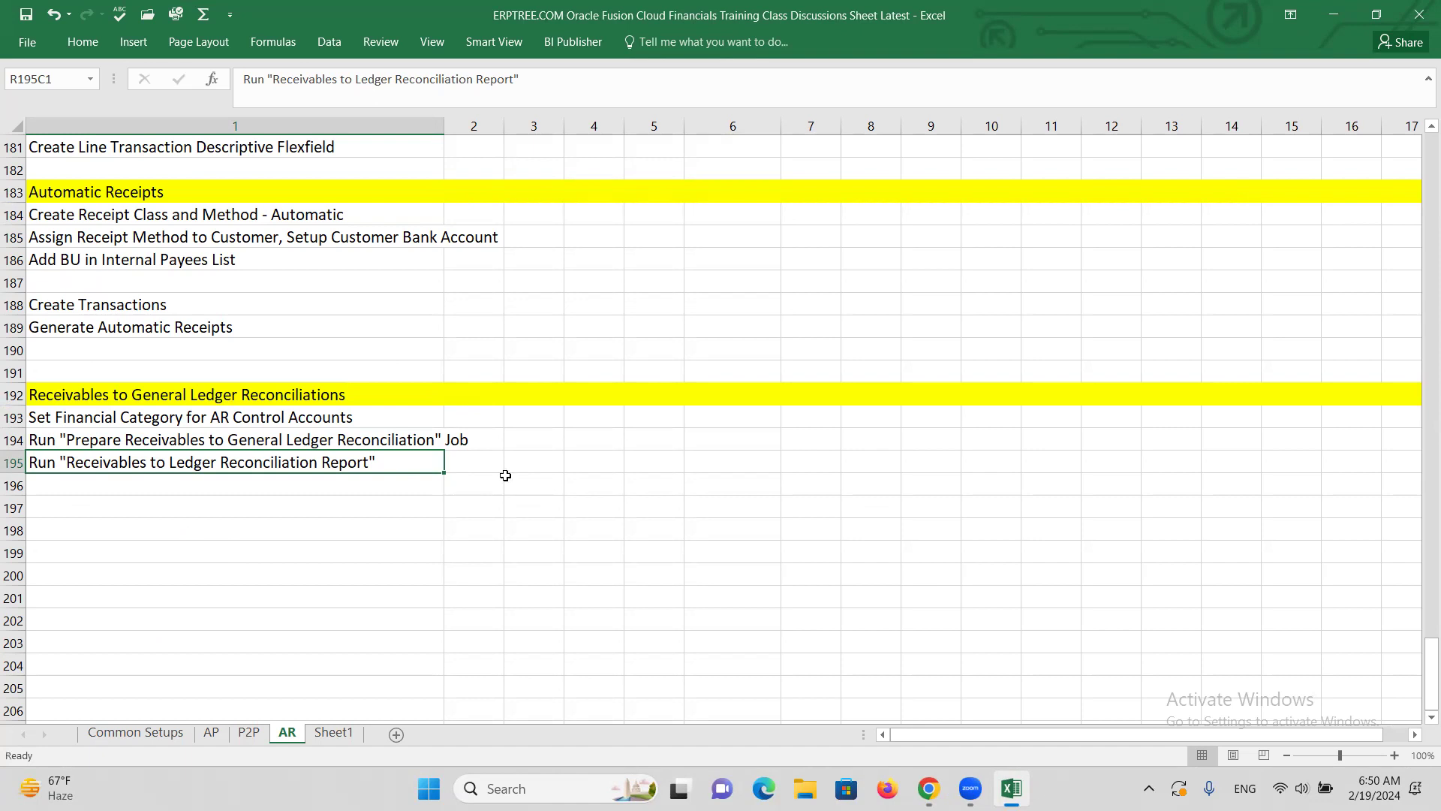
key(alt+Tab)
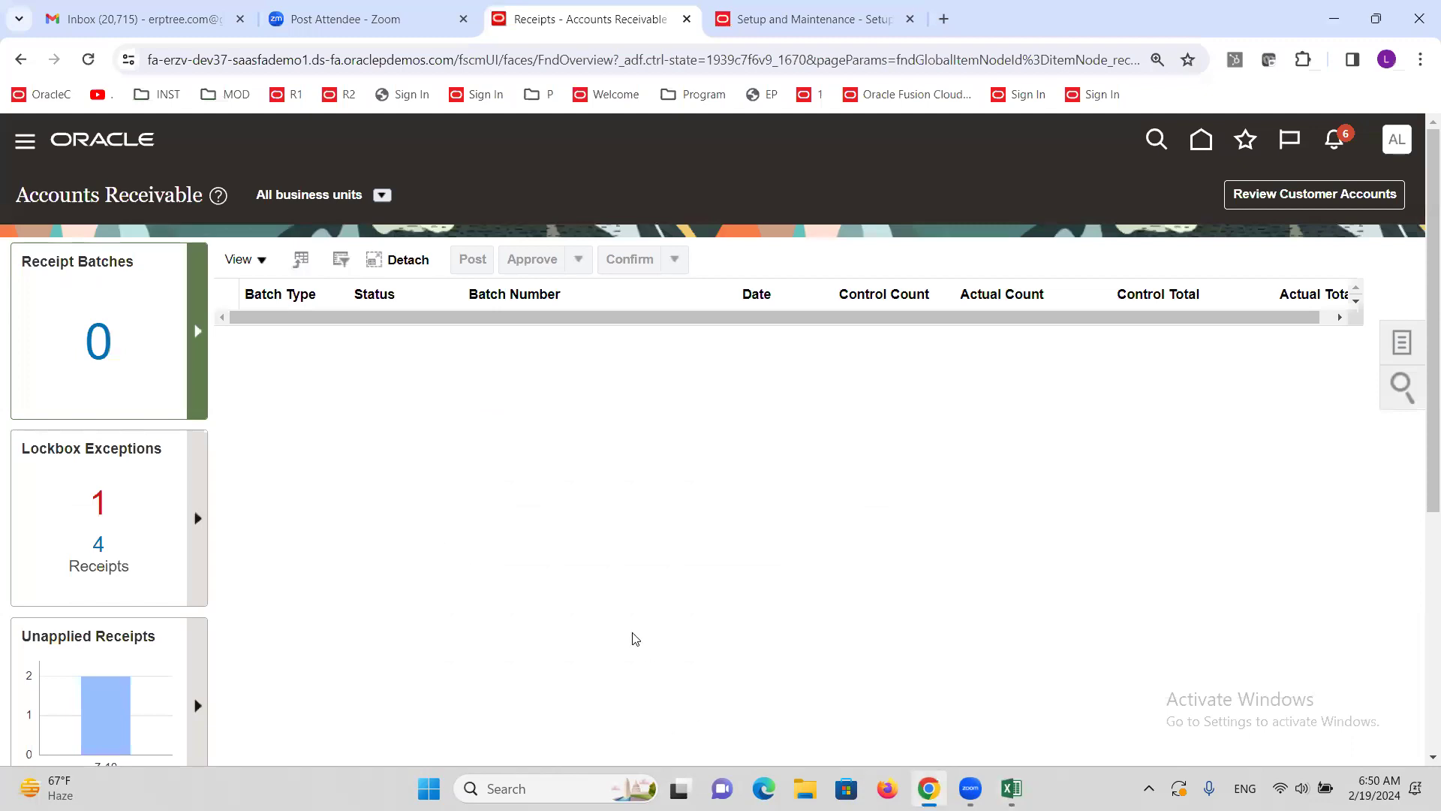
Step: Find the Overview on Receivables Period Close Process topic in the Excel AR sheet's topic list
key(alt+Tab)
scroll(383, 413, up, 19)
scroll(384, 412, up, 20)
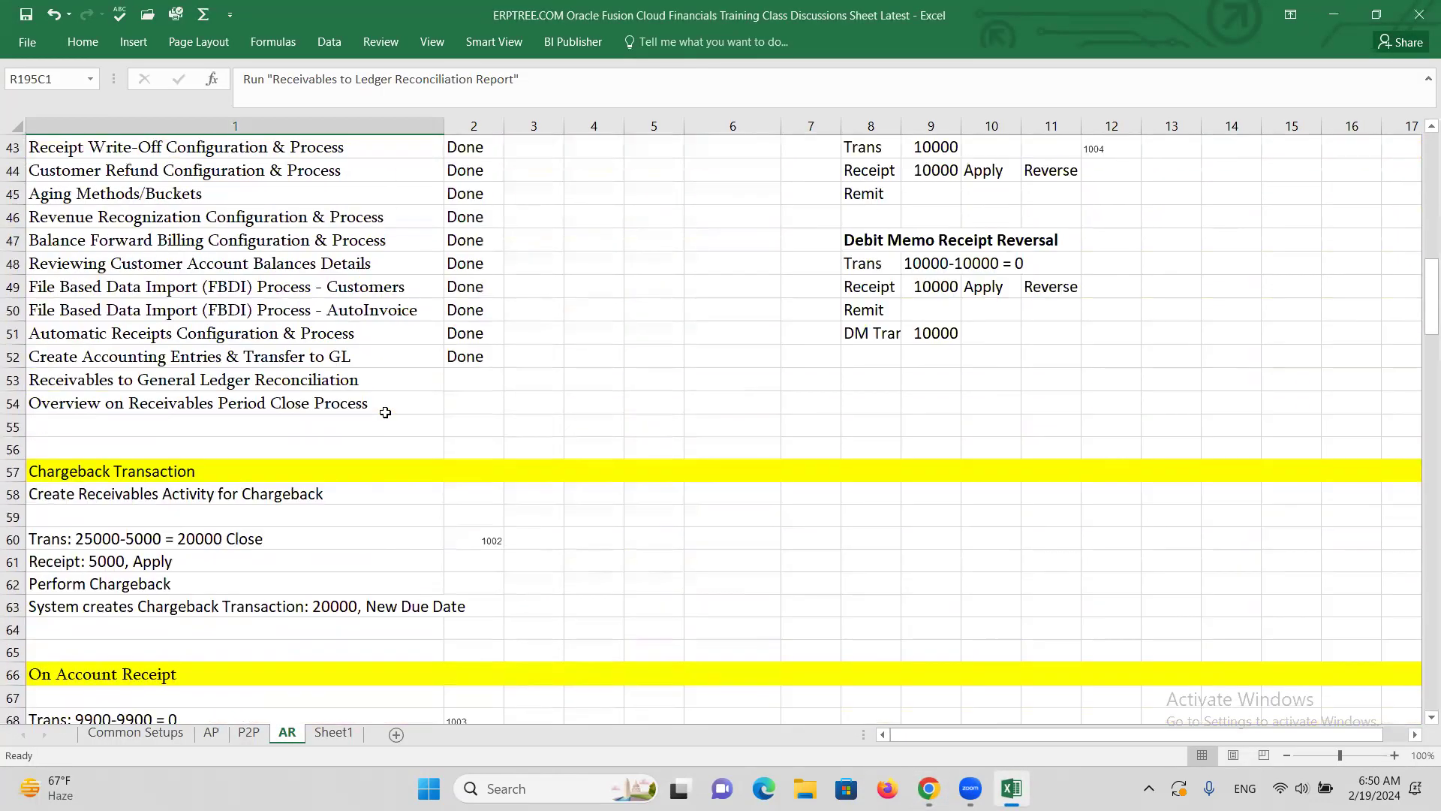
scroll(385, 412, up, 1)
click(354, 471)
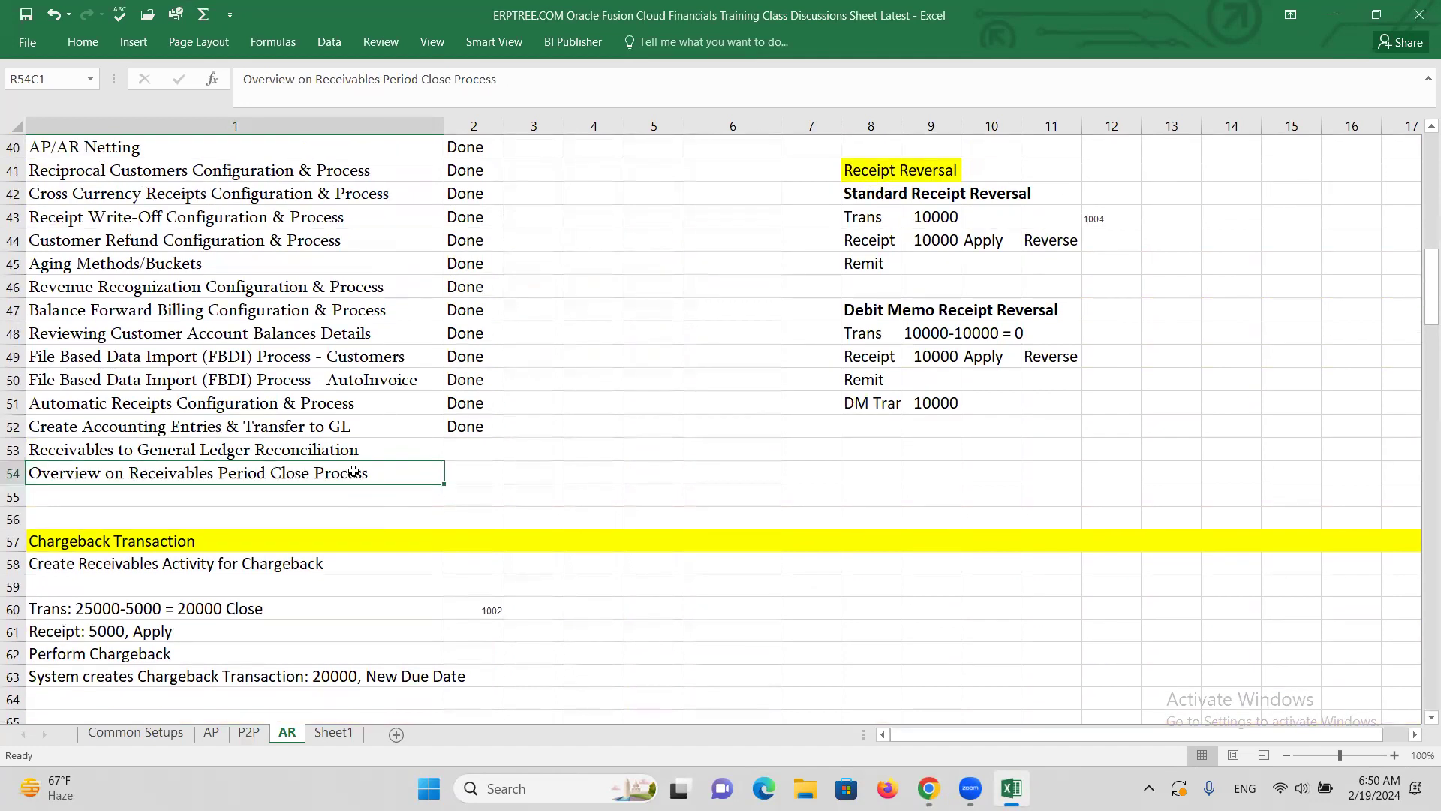
key(alt+Tab)
key(alt+Tab)
Step: Go back to the Receivables to General Ledger Reconciliations section and review its financial category and preparation job tasks
scroll(580, 439, down, 20)
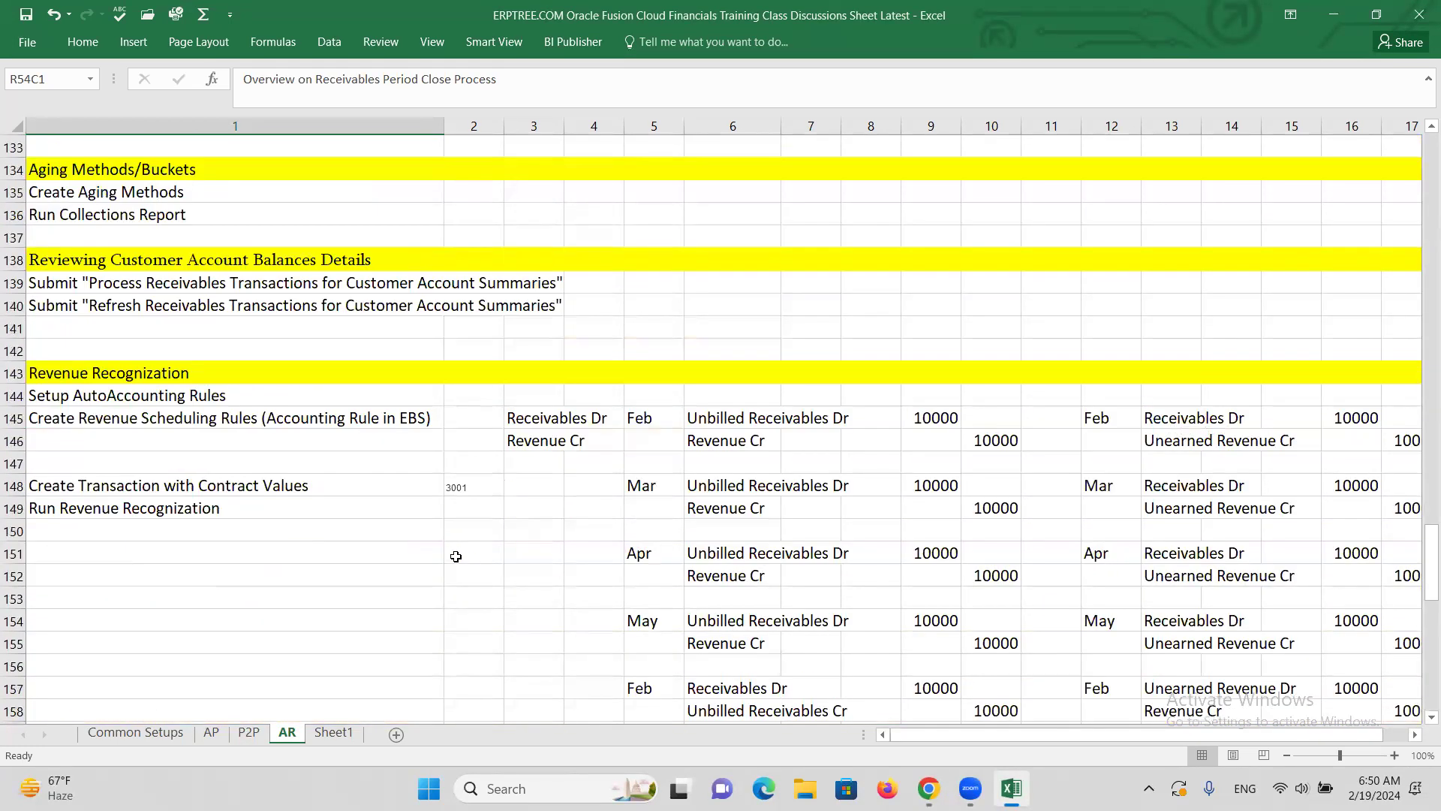
scroll(465, 557, down, 15)
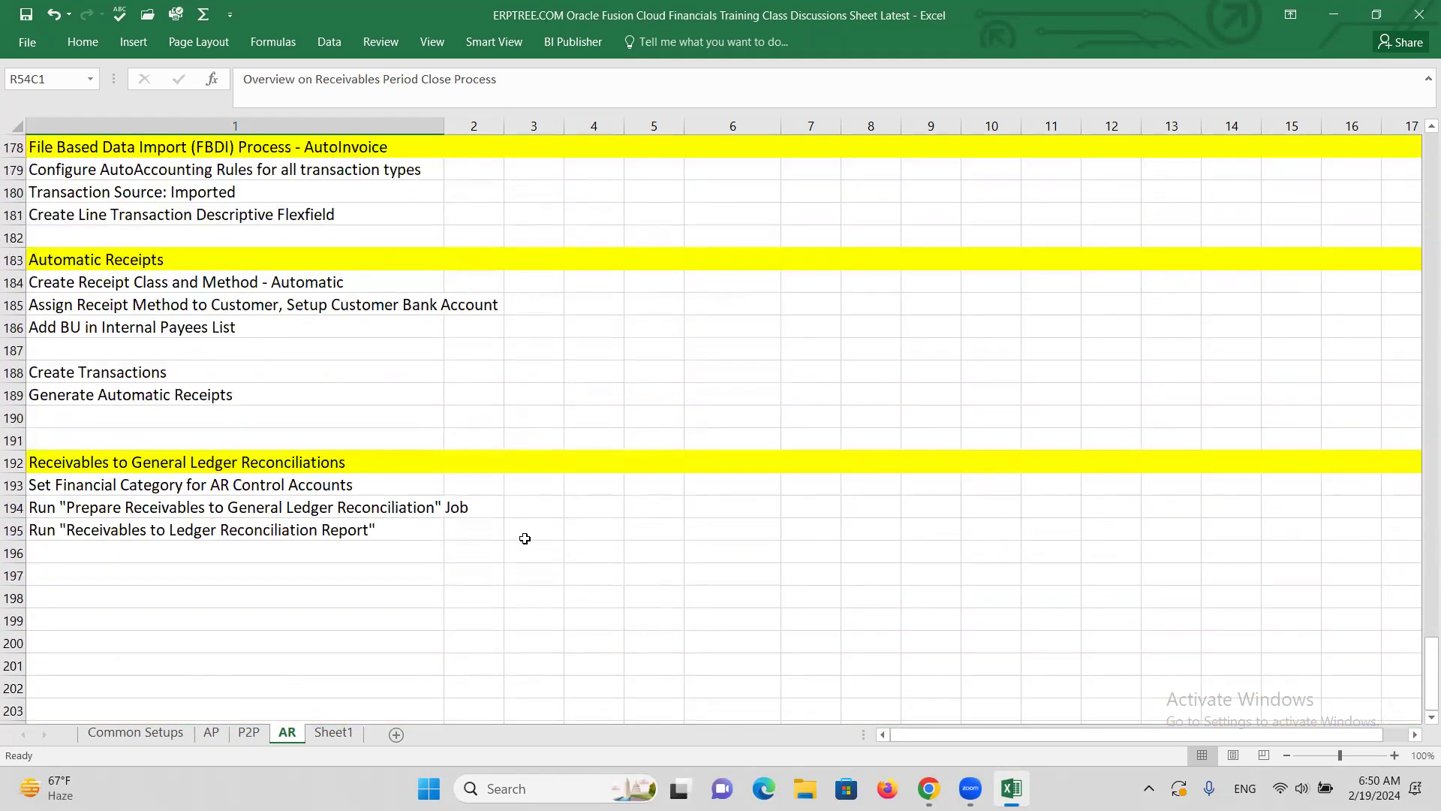
click(338, 487)
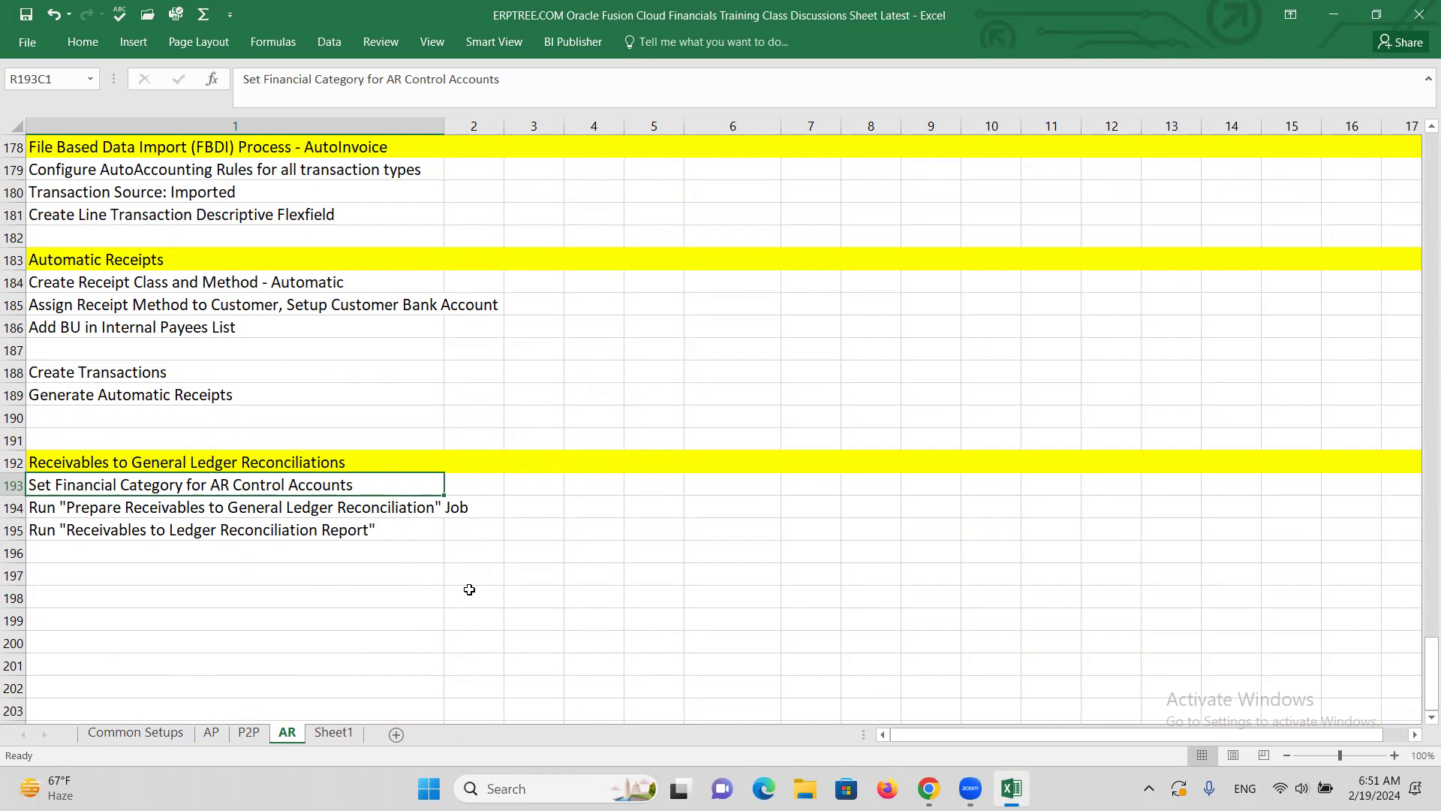
key(Down)
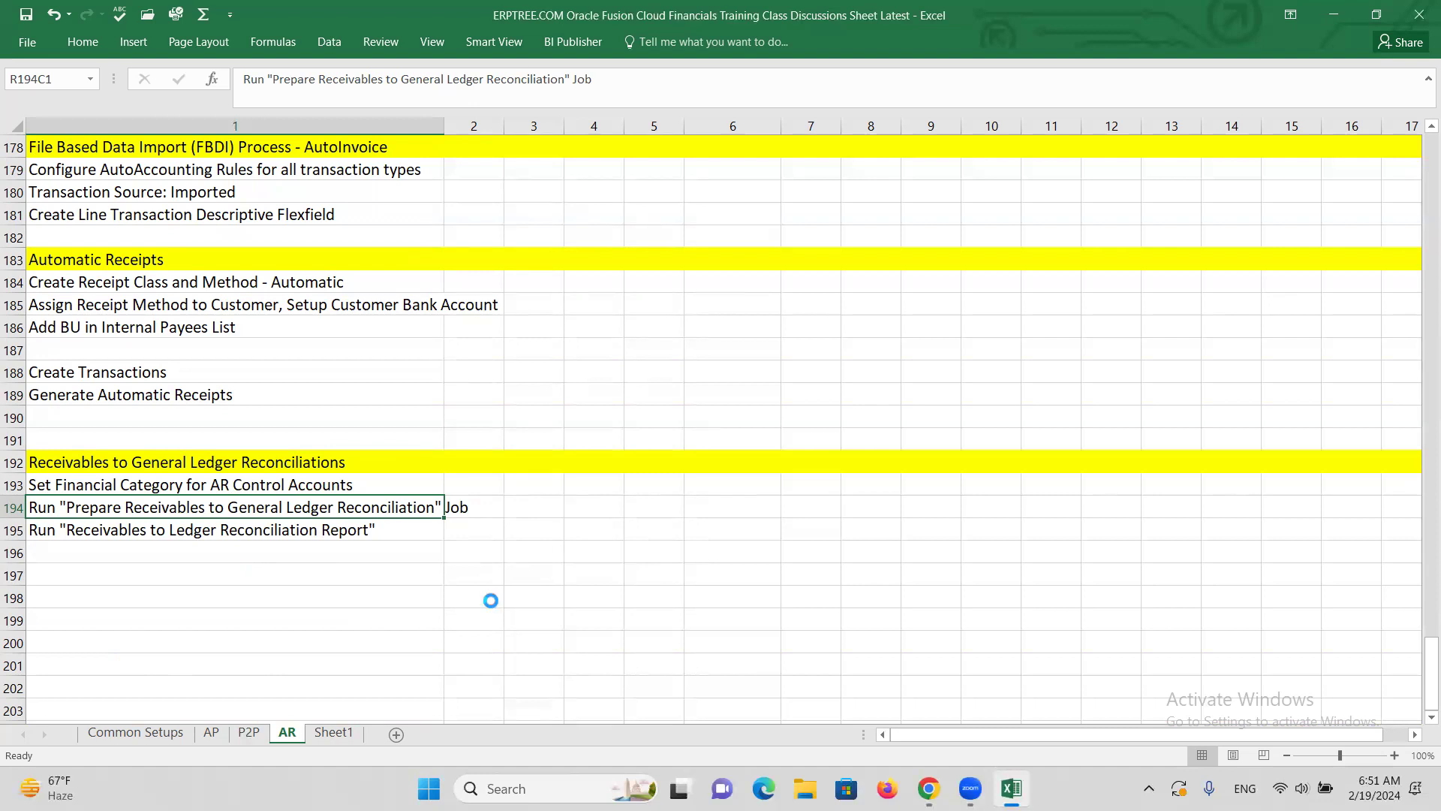
scroll(360, 515, up, 1)
scroll(360, 516, down, 1)
Step: Enter the sample journal lines "Liability Dr" and "Cash Clearing Cr" in column 7, rows 195 and 196
click(808, 535)
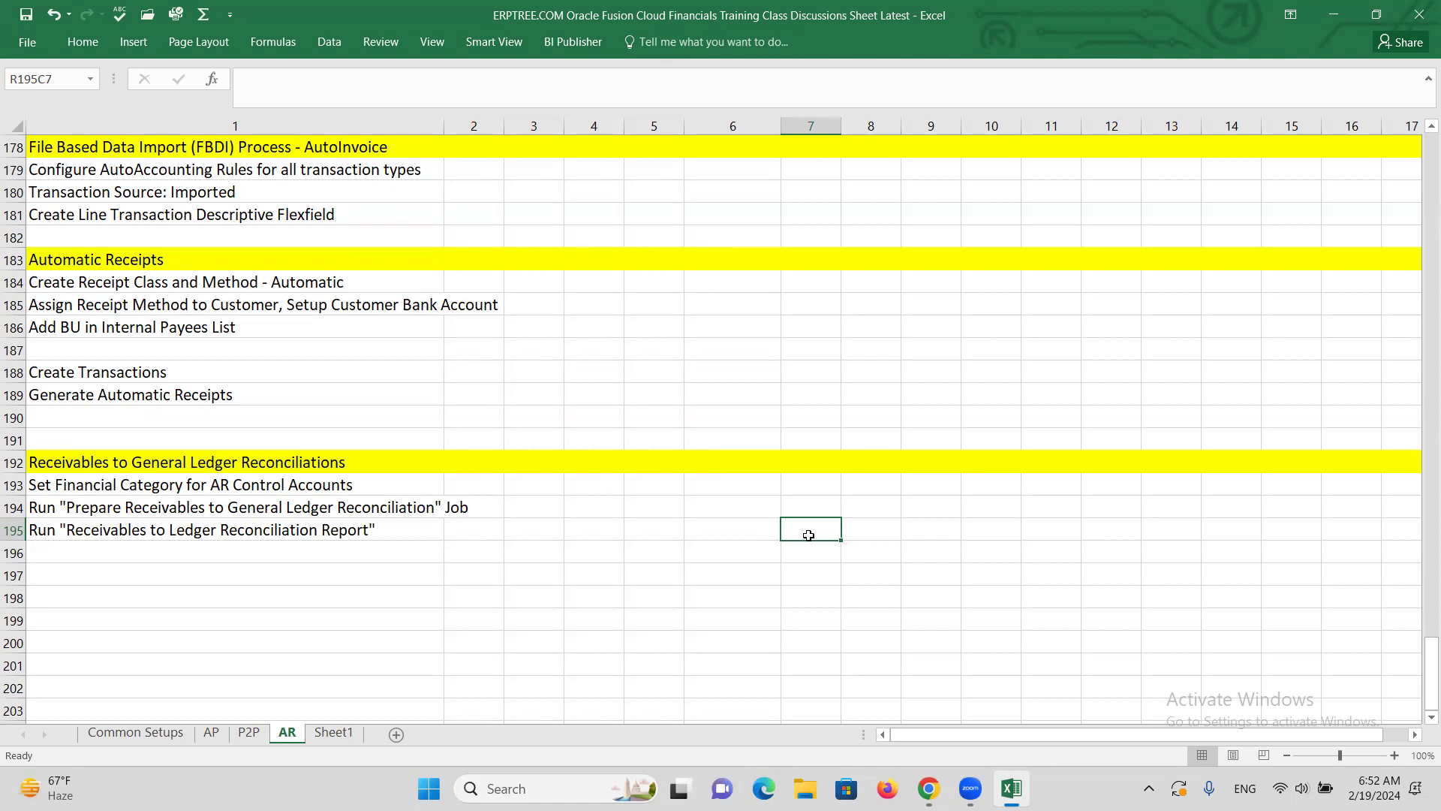
text(Liability Dr)
key(Return)
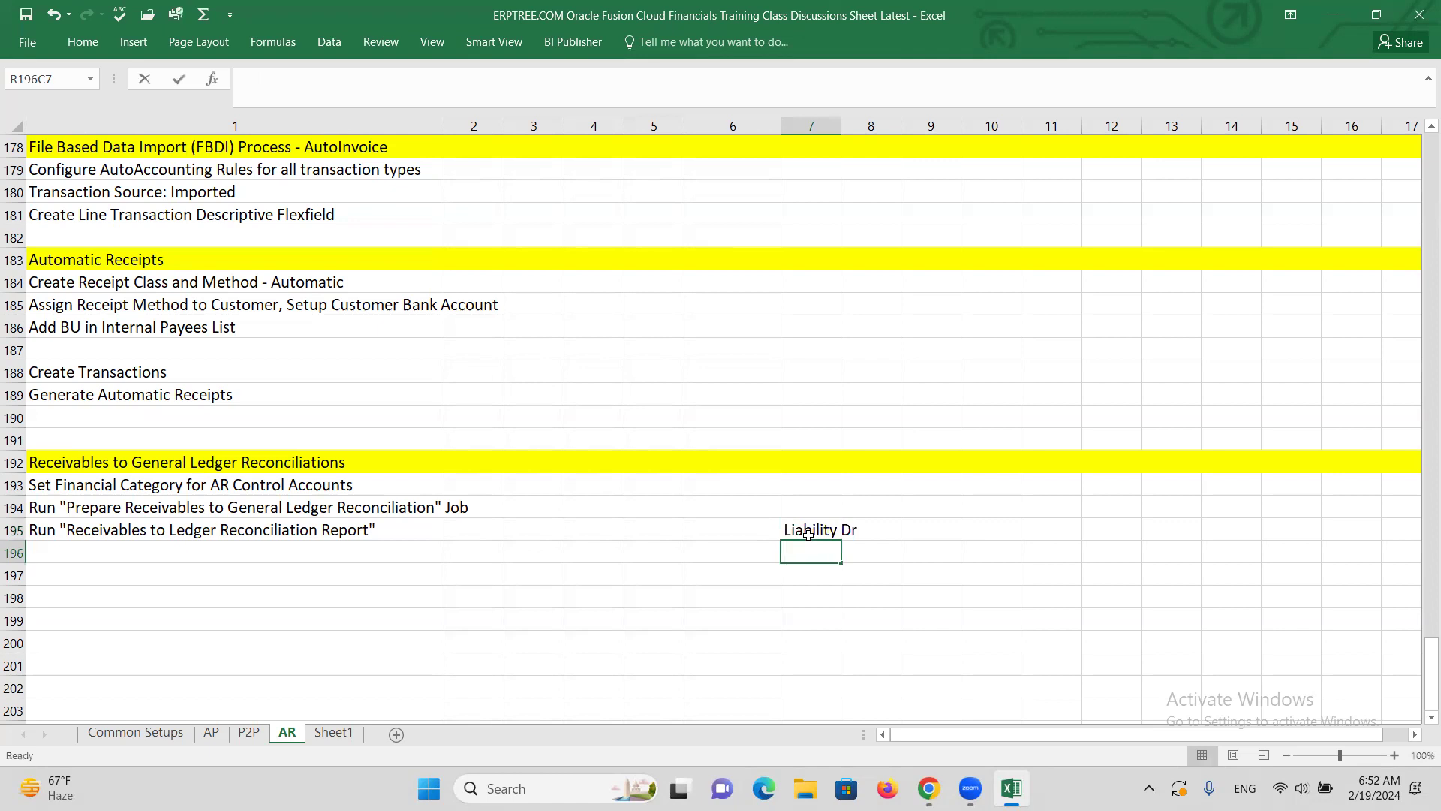
text(Cash Cleearing)
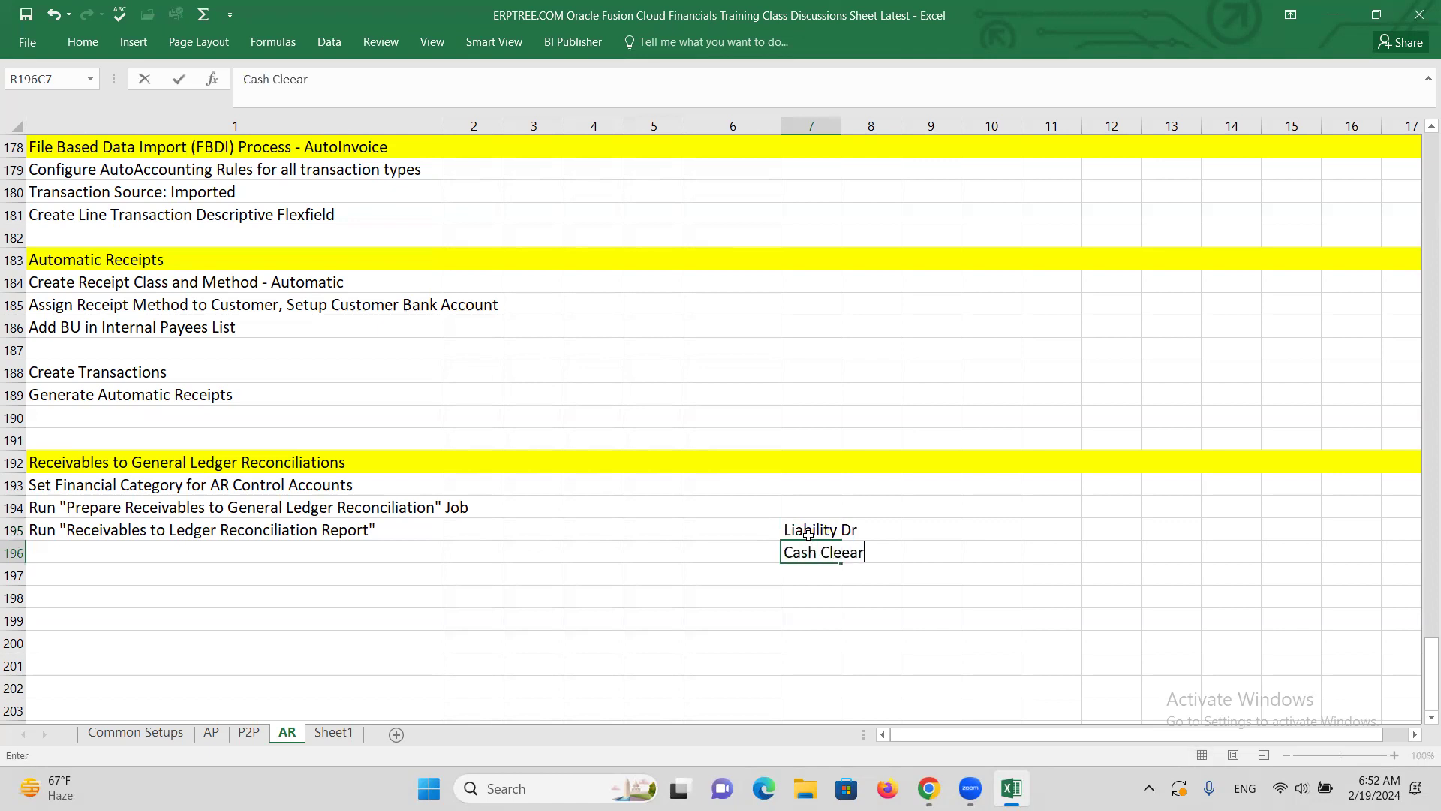
key(BackSpace)
key(BackSpace)
key(BackSpace)
key(BackSpace)
key(BackSpace)
key(BackSpace)
key(BackSpace)
text(EA)
key(BackSpace)
key(BackSpace)
key(BackSpace)
text(learing Cr)
click(821, 581)
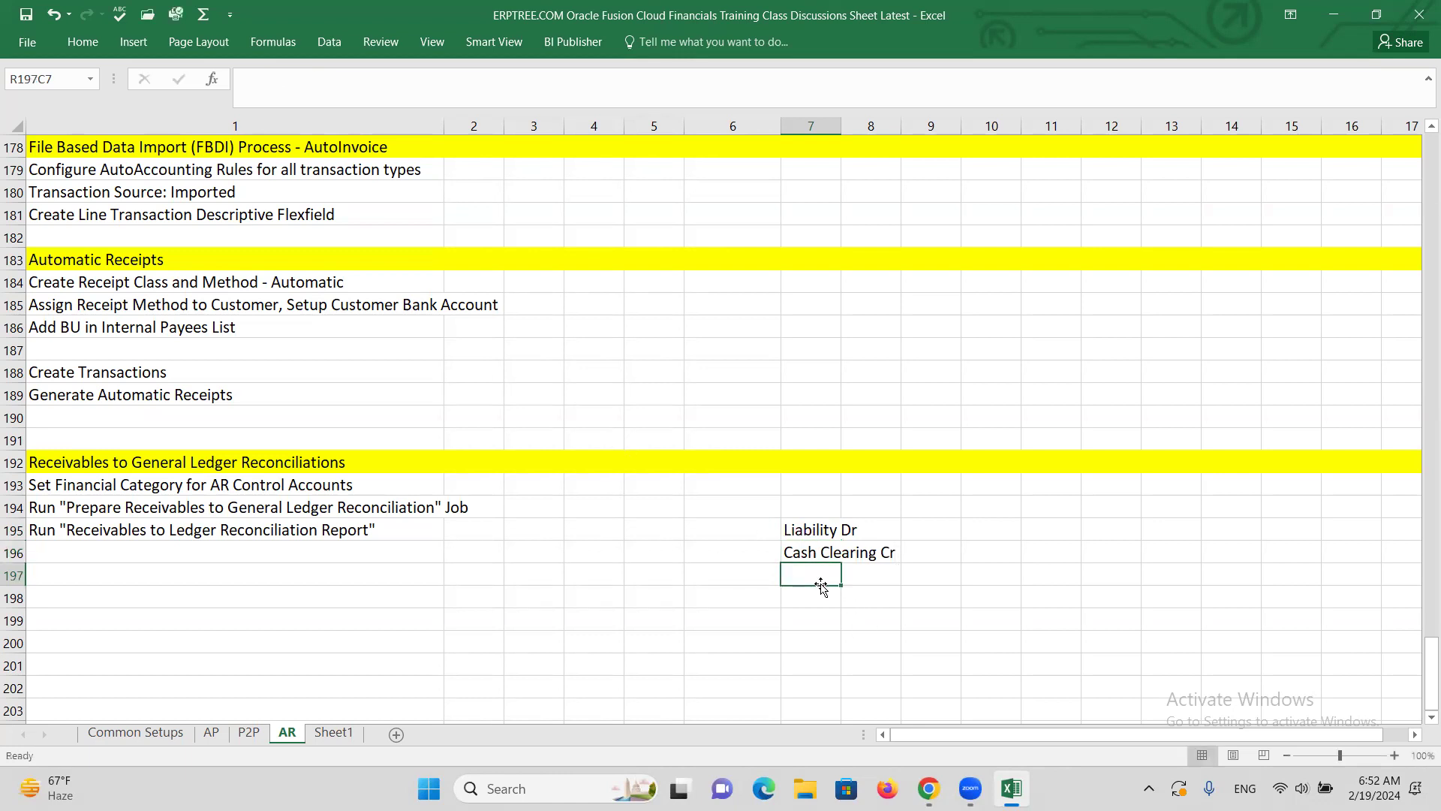
Step: Point out the two journal lines and add the label "Reconciliation" below them in row 200, column 7
click(815, 529)
click(811, 553)
drag(812, 553, 868, 553)
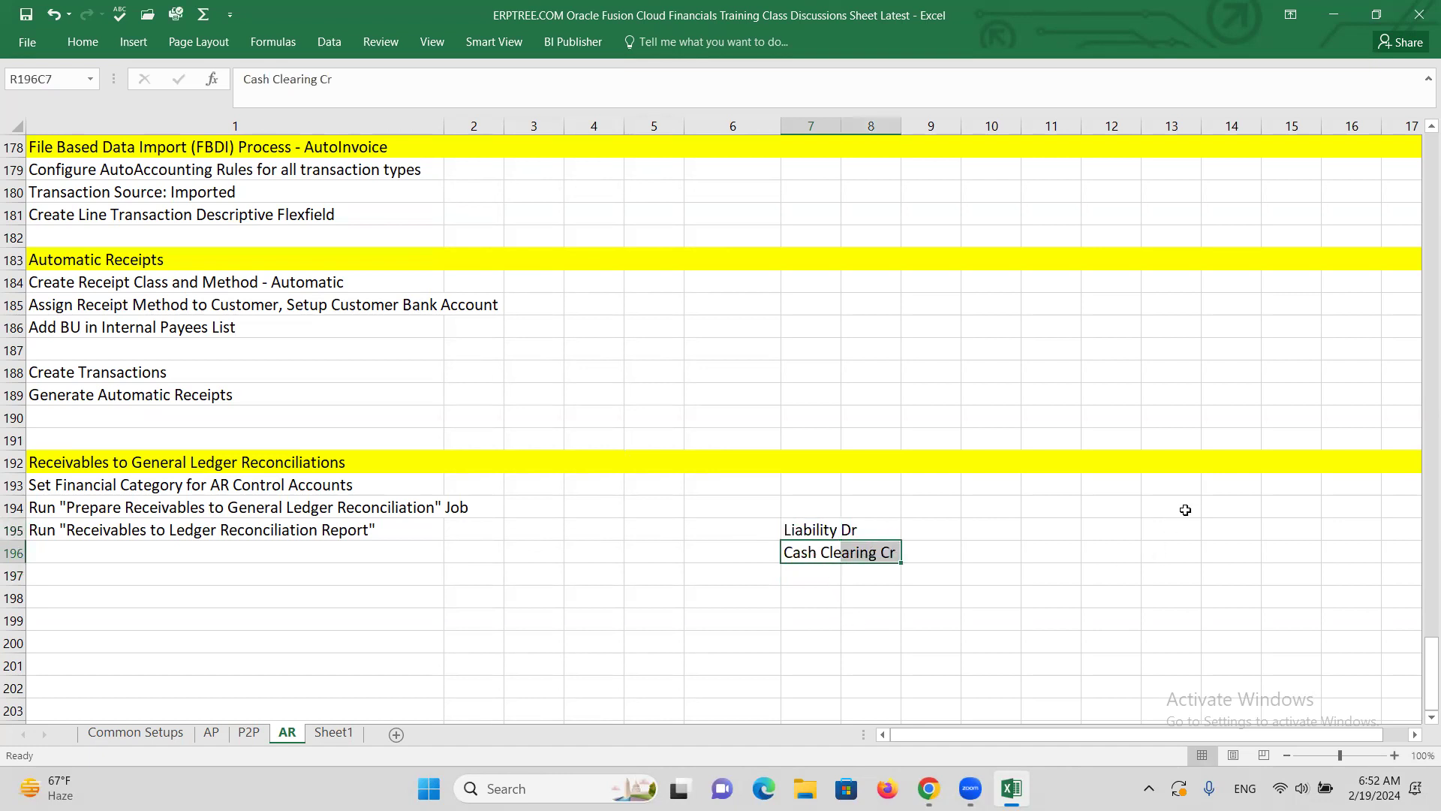
click(1223, 500)
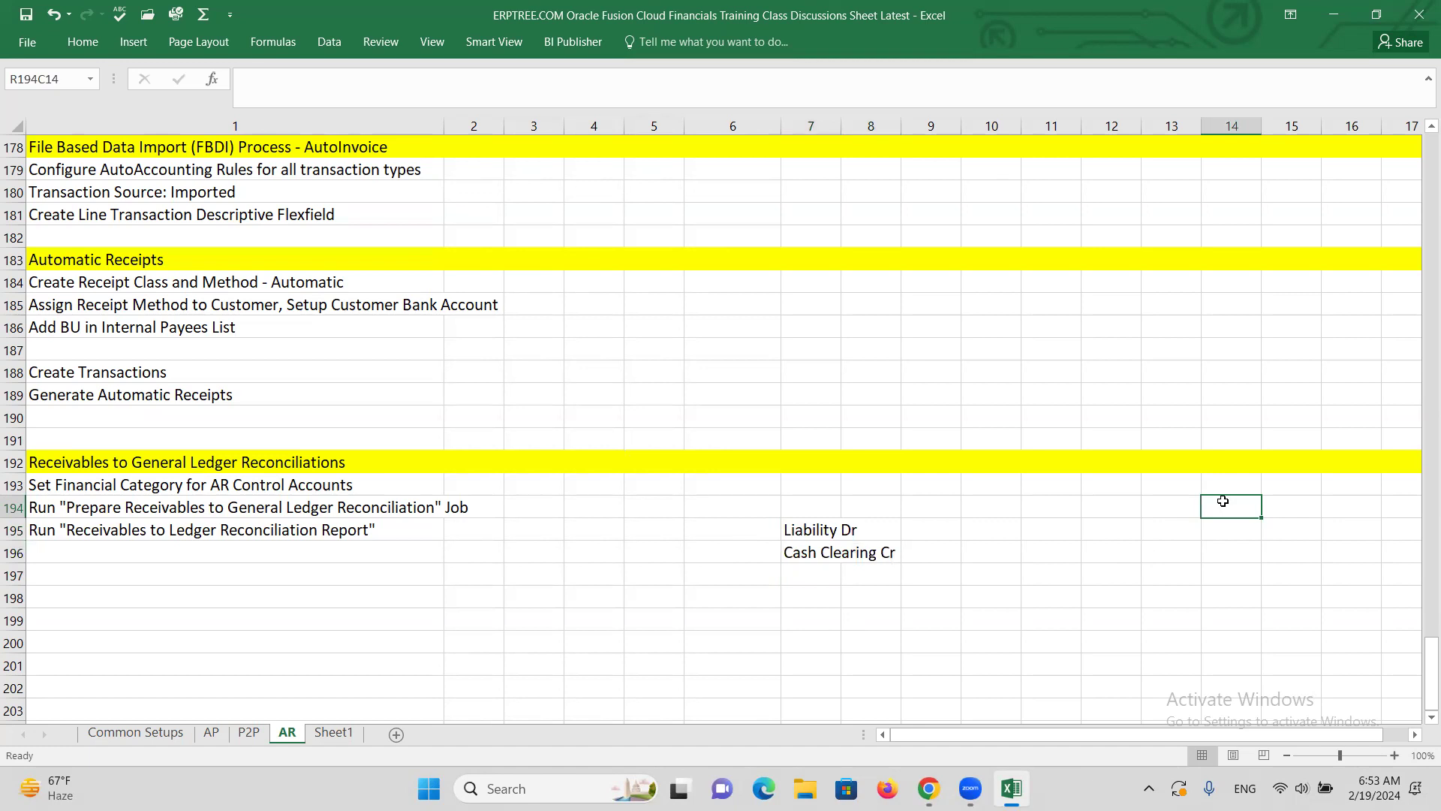
click(817, 628)
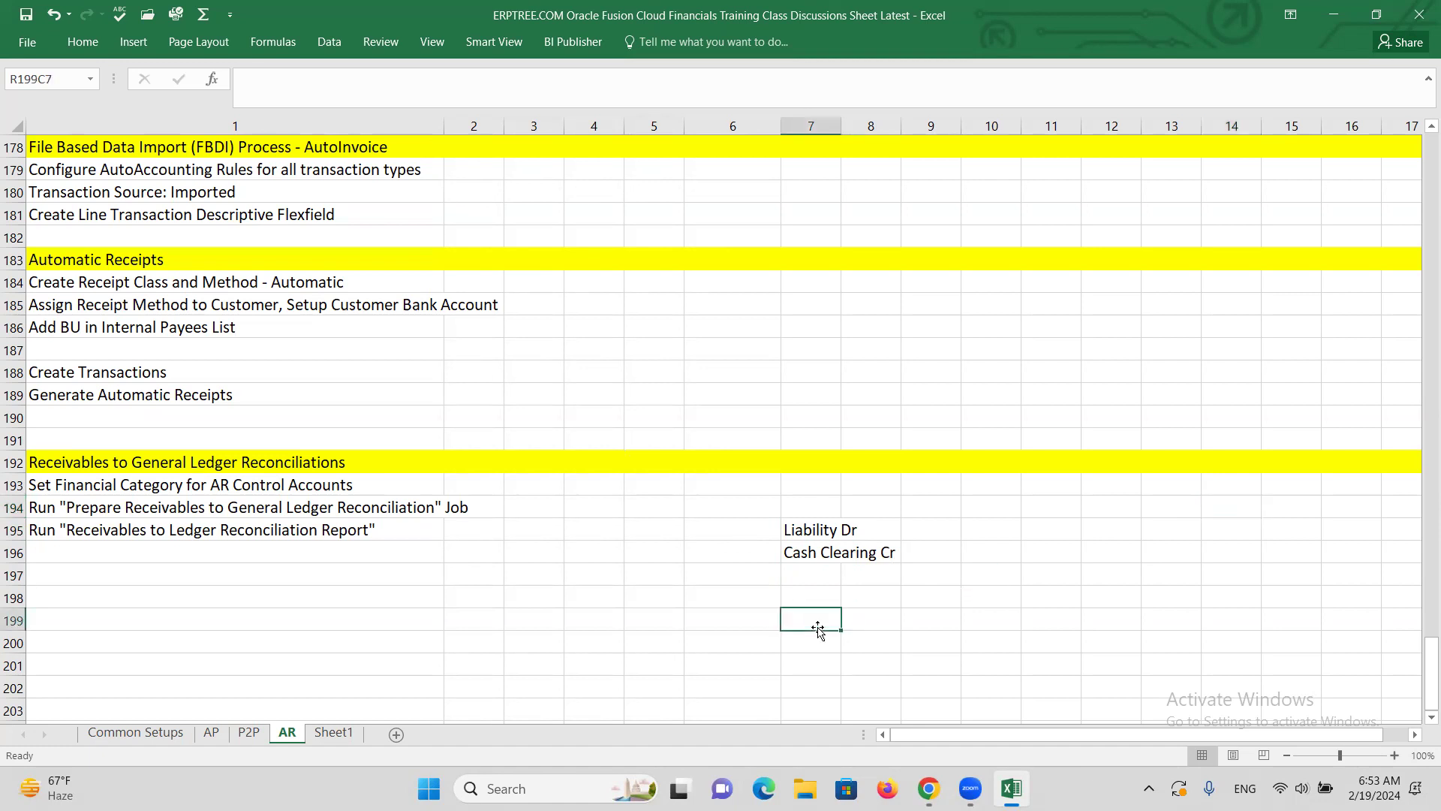
click(803, 558)
click(826, 639)
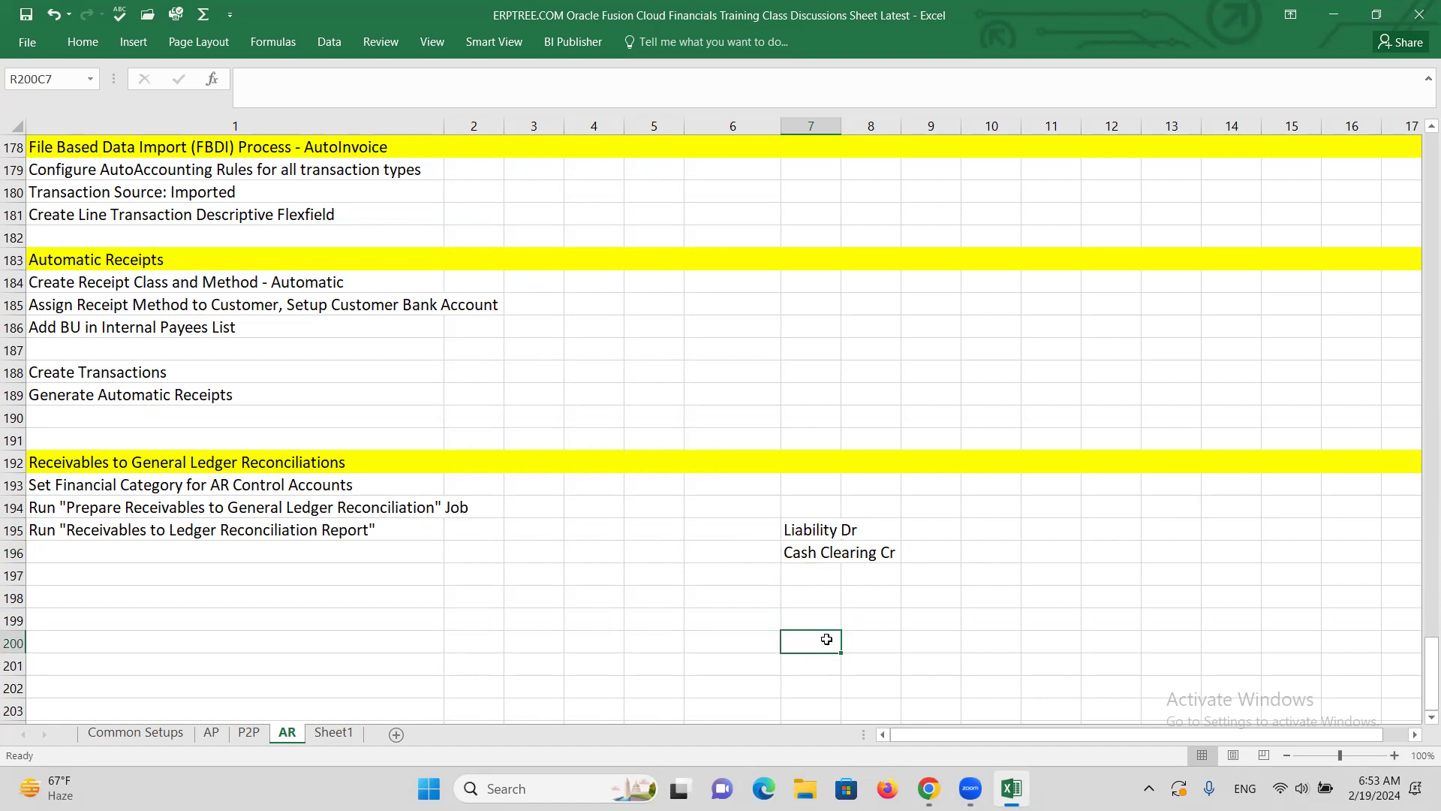
text(Reconciliation)
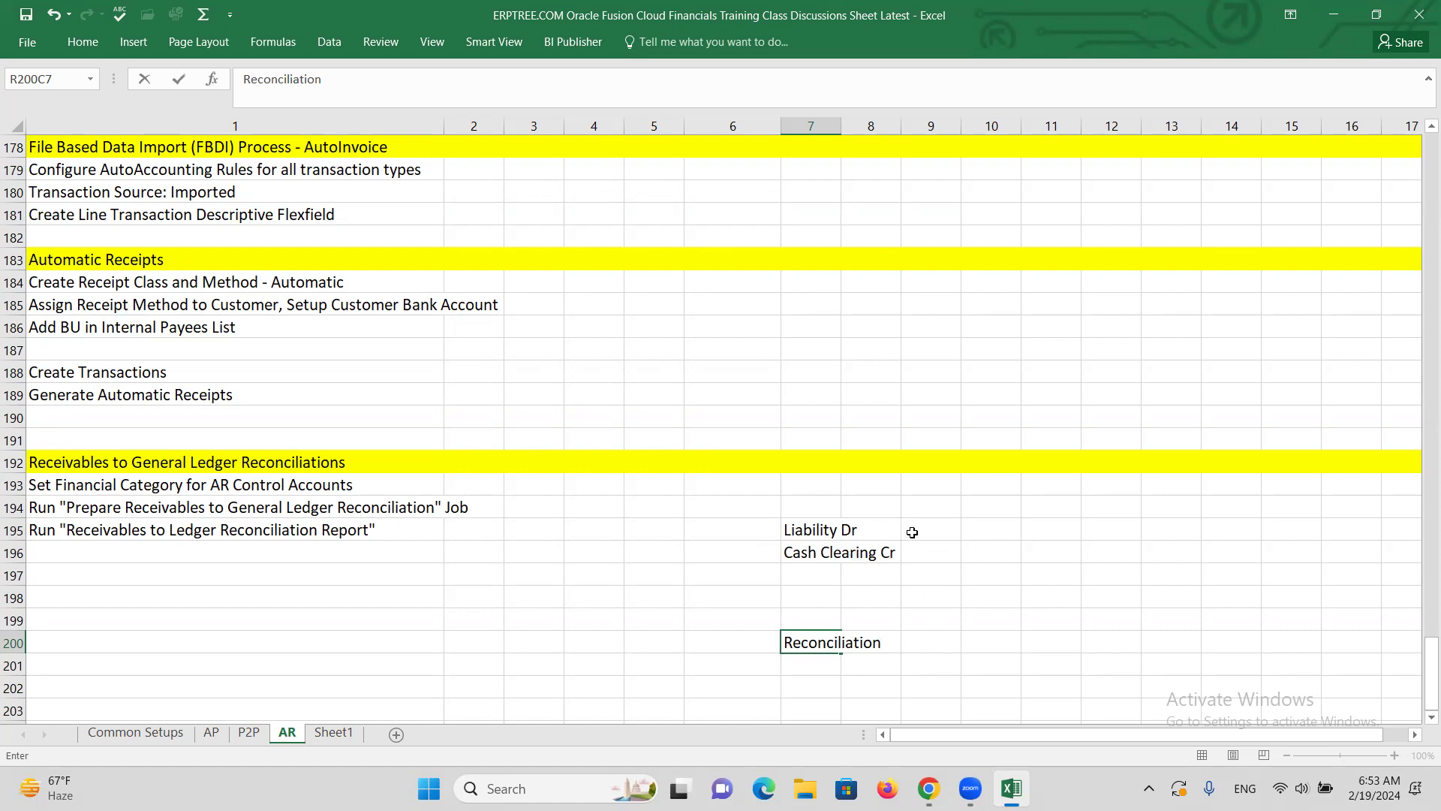
Step: Enter 1000 as the Liability debit in column 9 and 1000 as the Cash Clearing credit in column 10
click(909, 532)
text(1000)
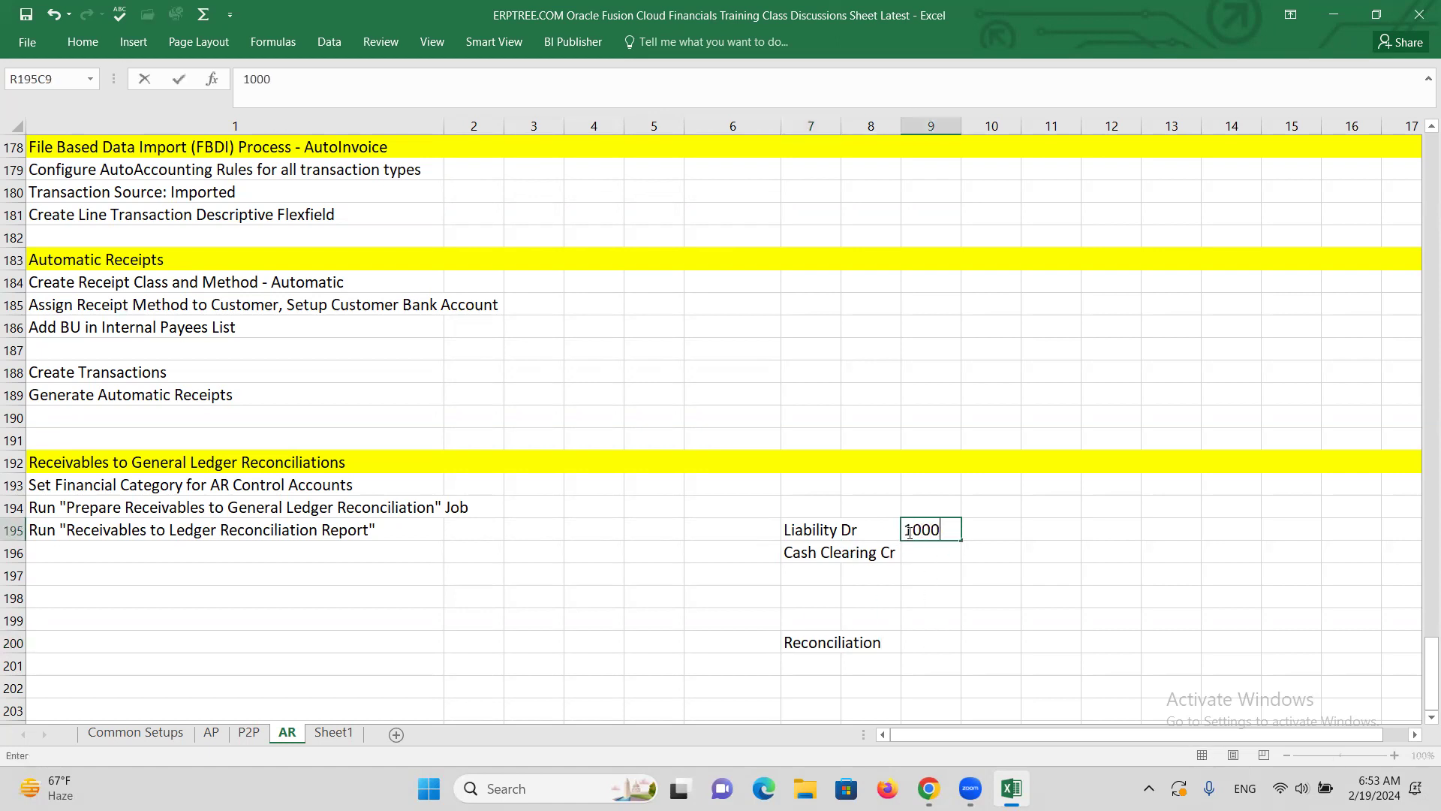
click(978, 557)
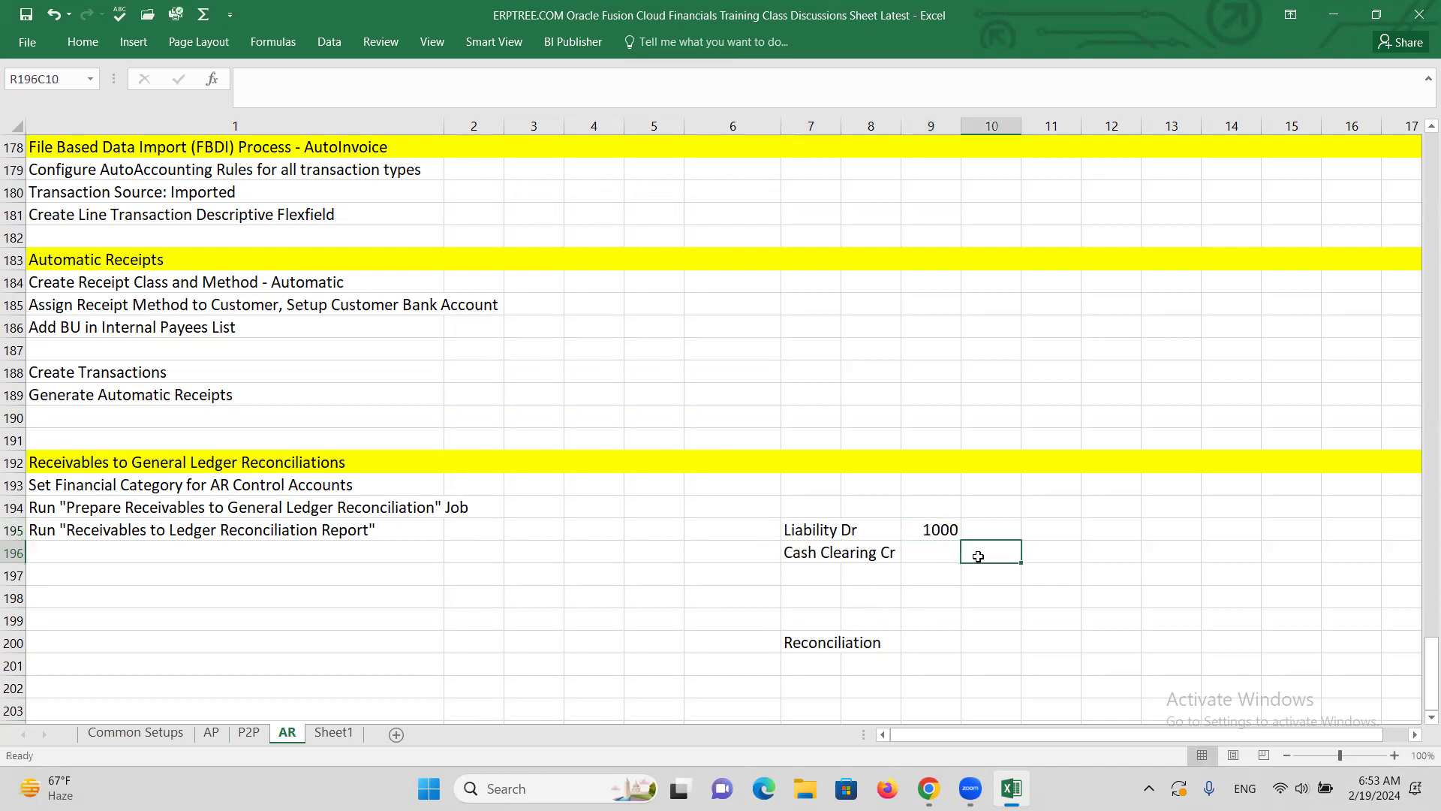
text(1000)
key(Tab)
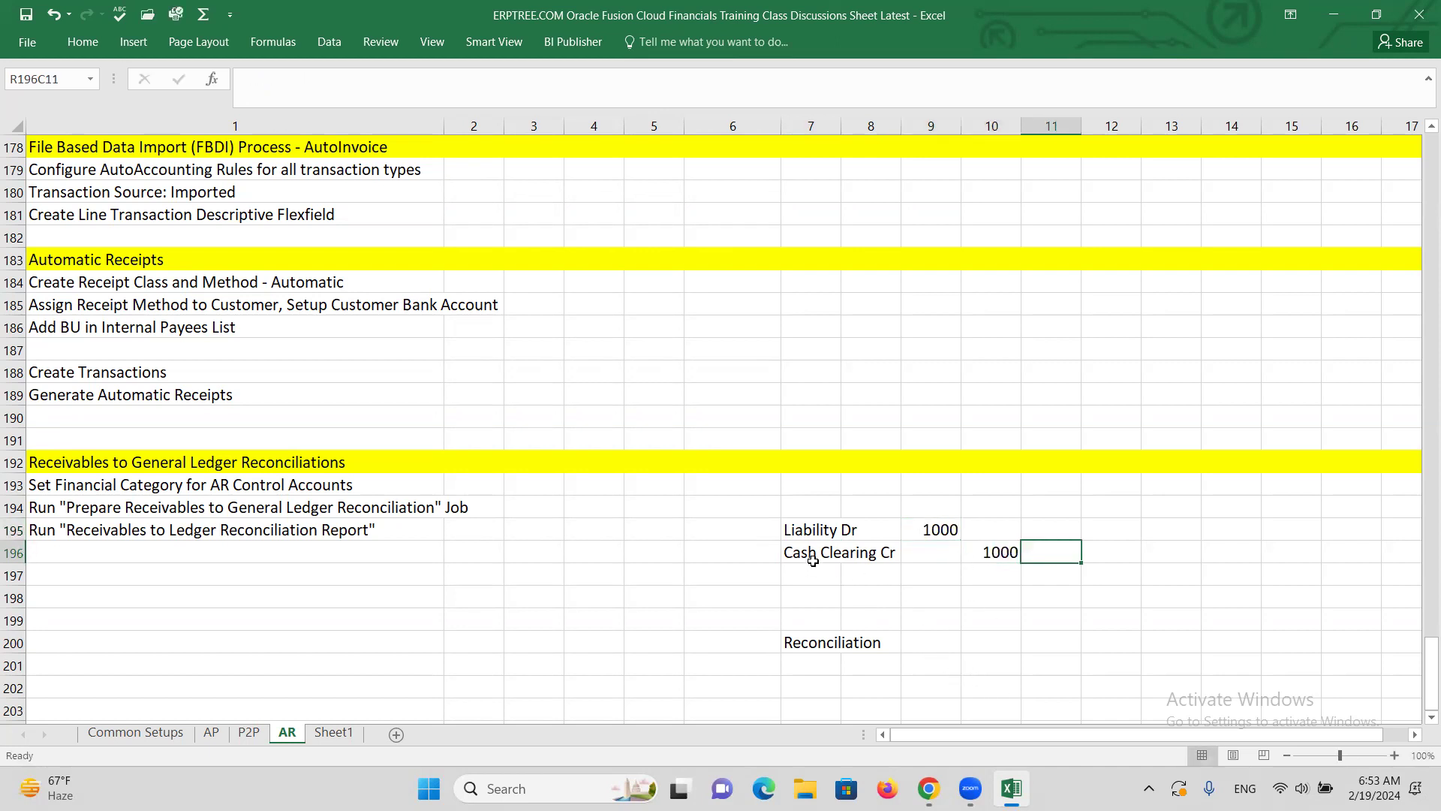
Step: Enter 1000 in column 10 of the Reconciliation row
click(965, 645)
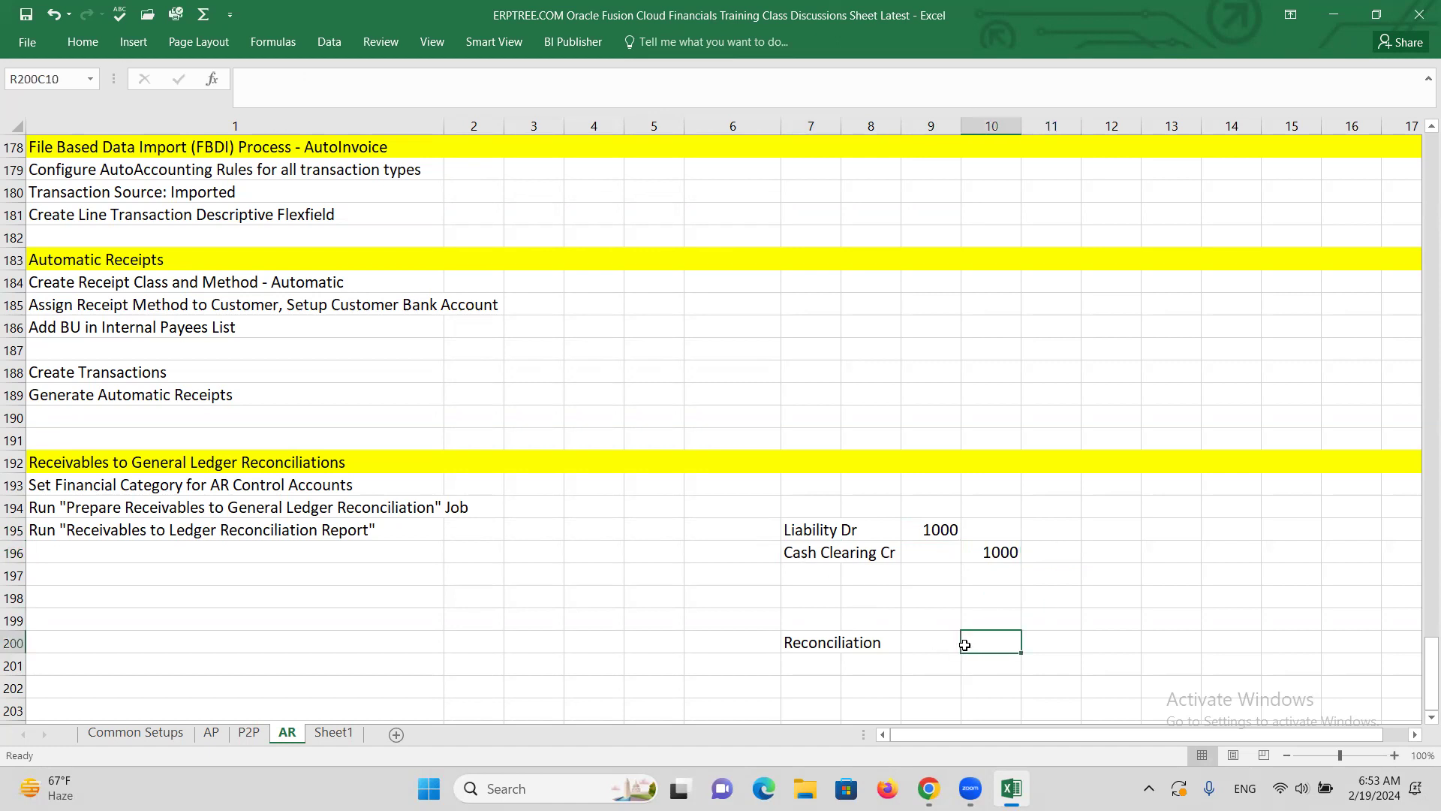
text(1000)
key(Tab)
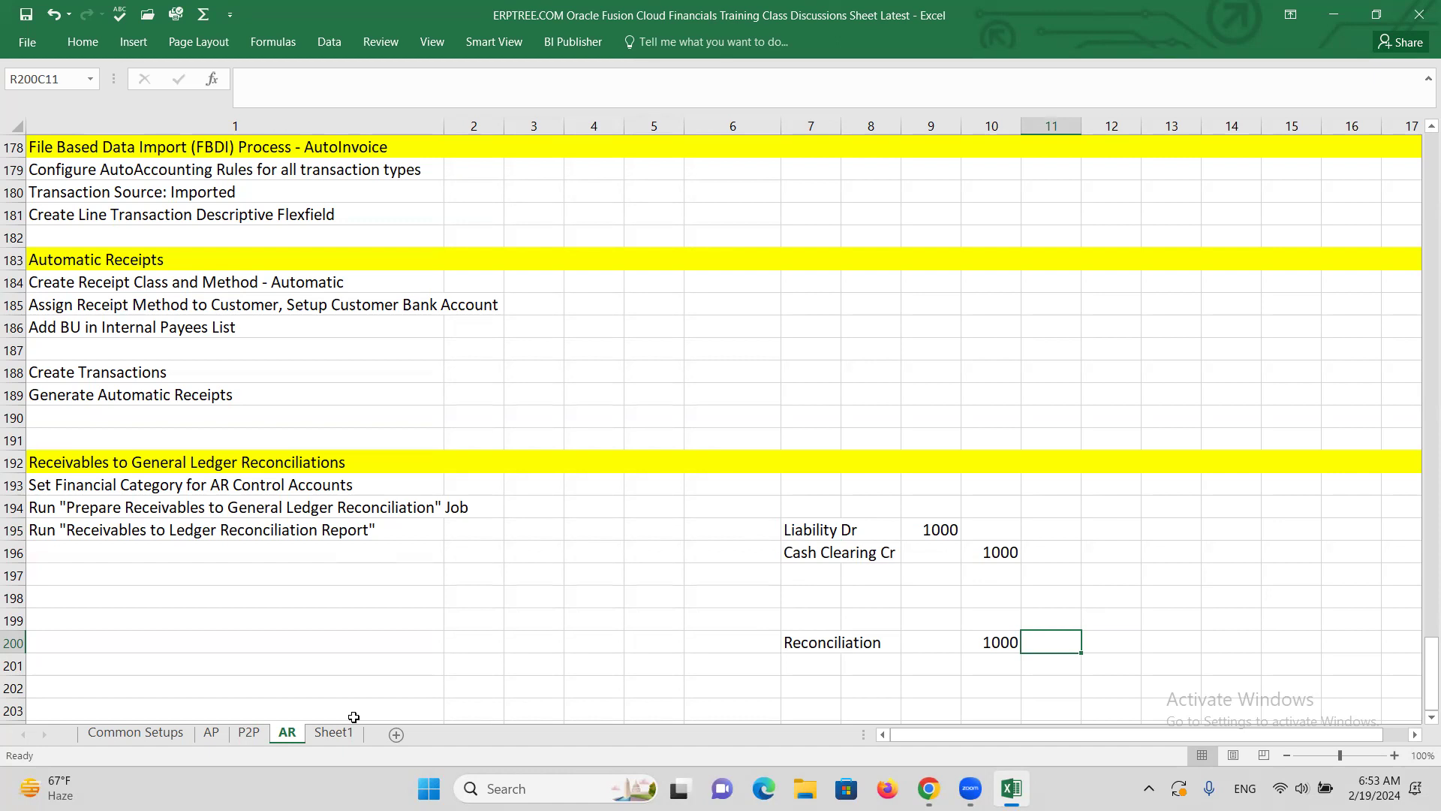
Step: Open the AP sheet and examine the Standard Process Payment entries under Bills Payables in rows 105 to 107
click(216, 733)
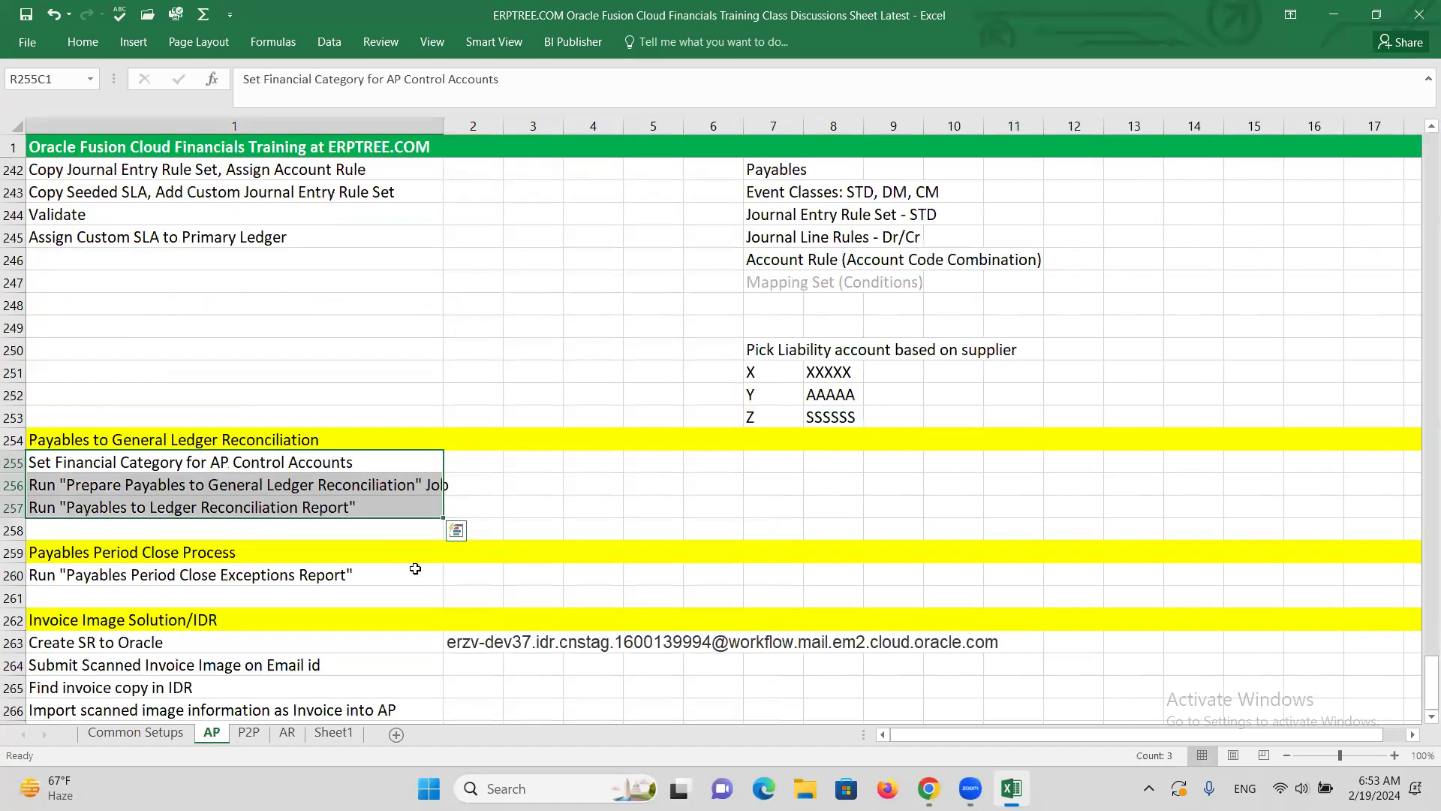
scroll(426, 538, up, 7)
scroll(426, 538, up, 15)
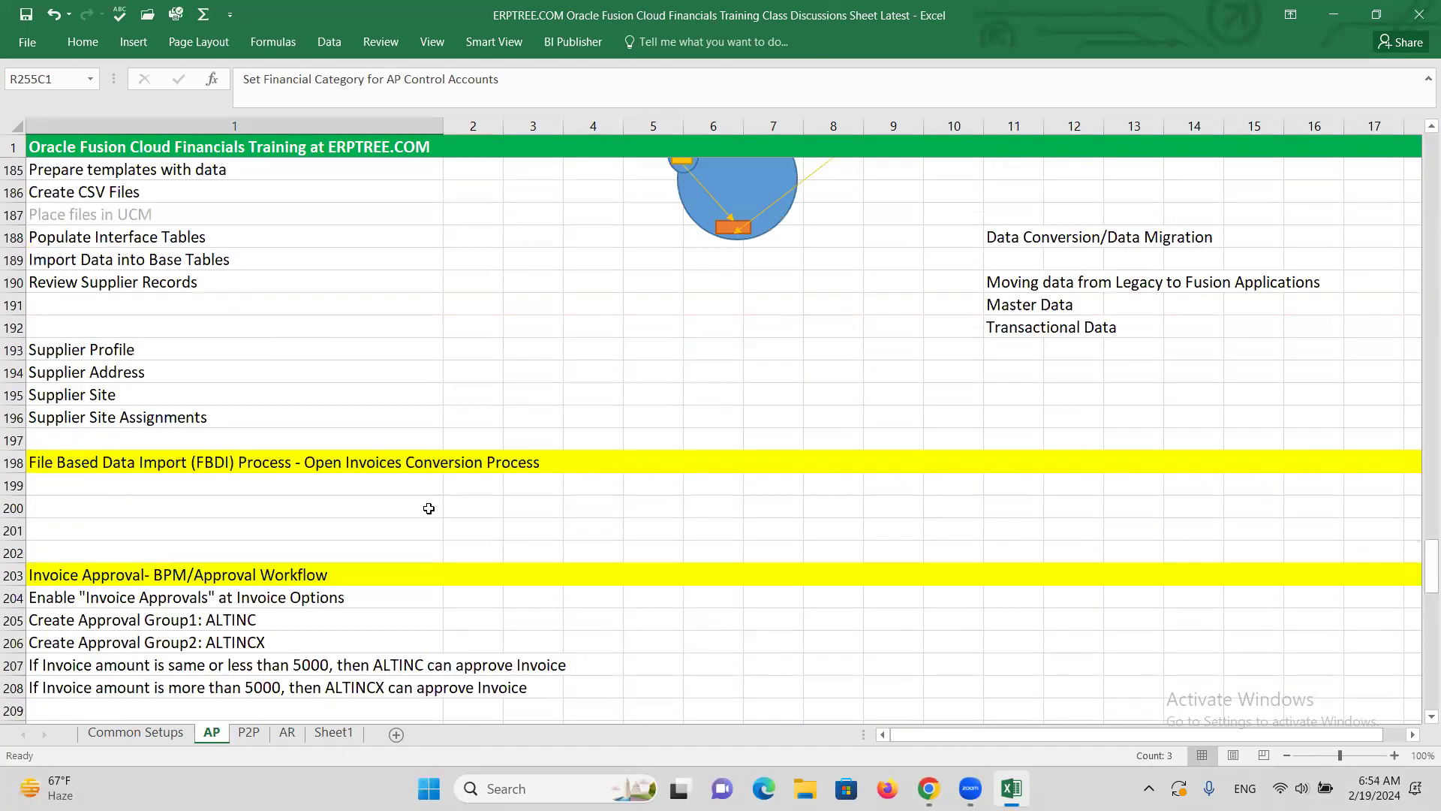
scroll(428, 507, up, 20)
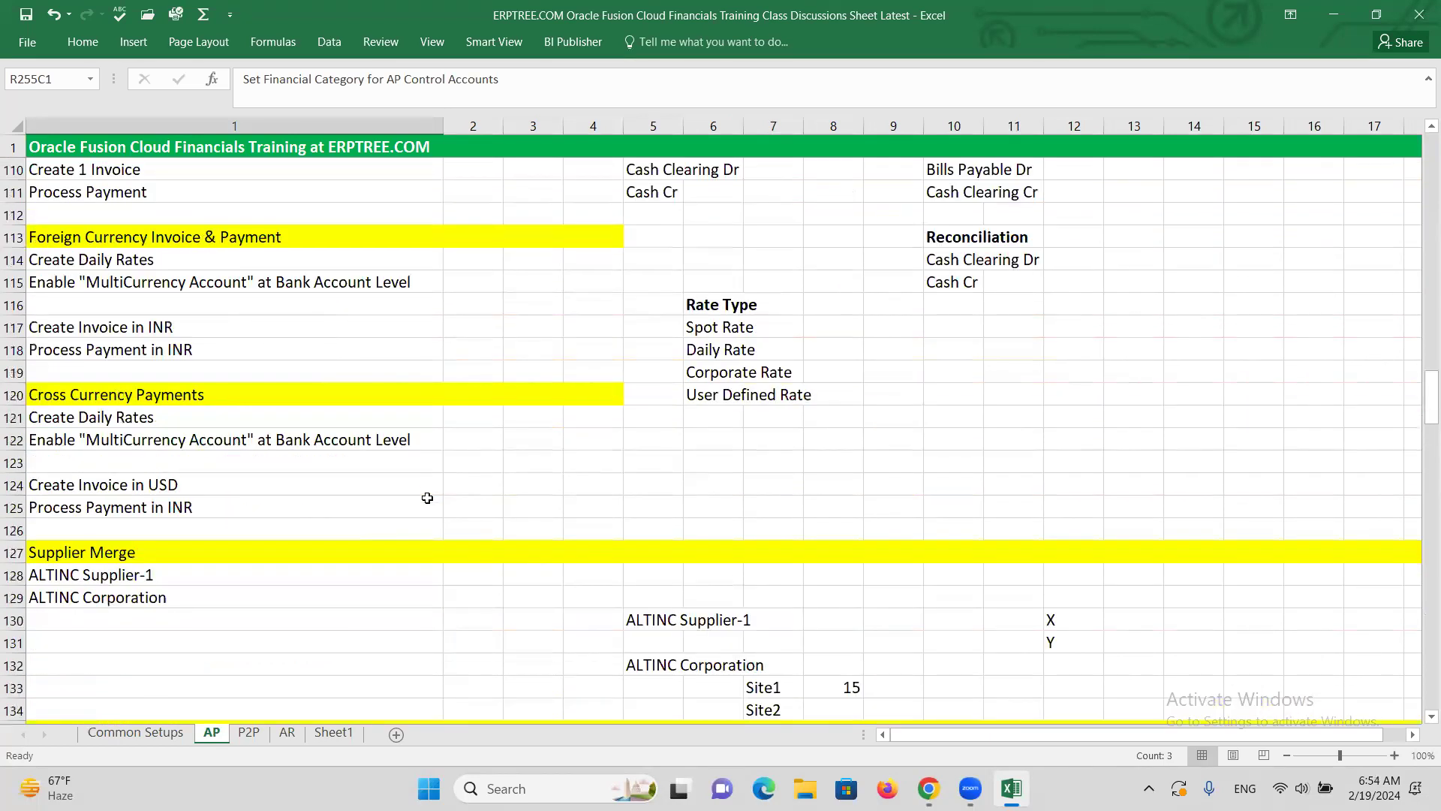
scroll(428, 493, up, 1)
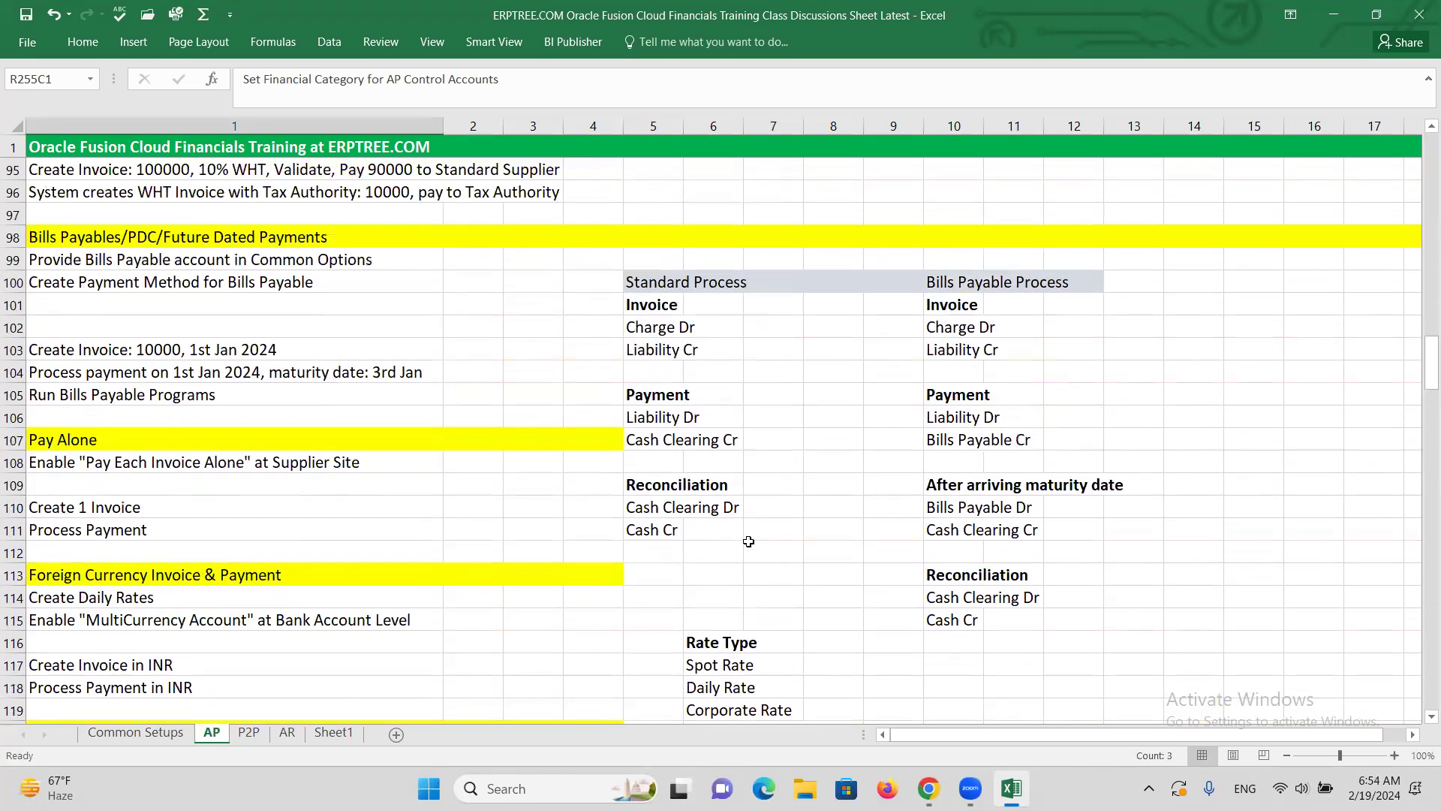
click(638, 490)
click(650, 440)
click(644, 399)
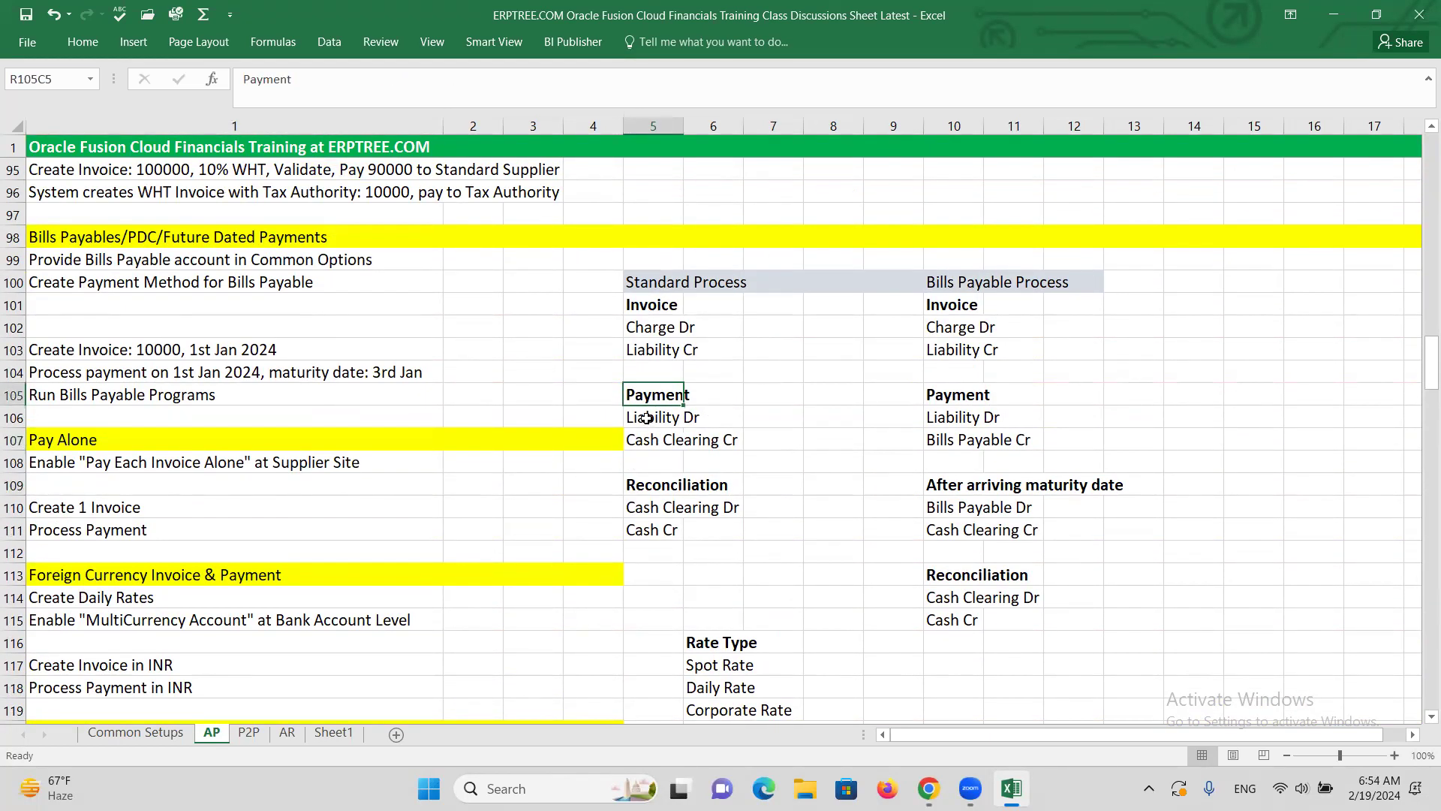
drag(647, 418, 734, 440)
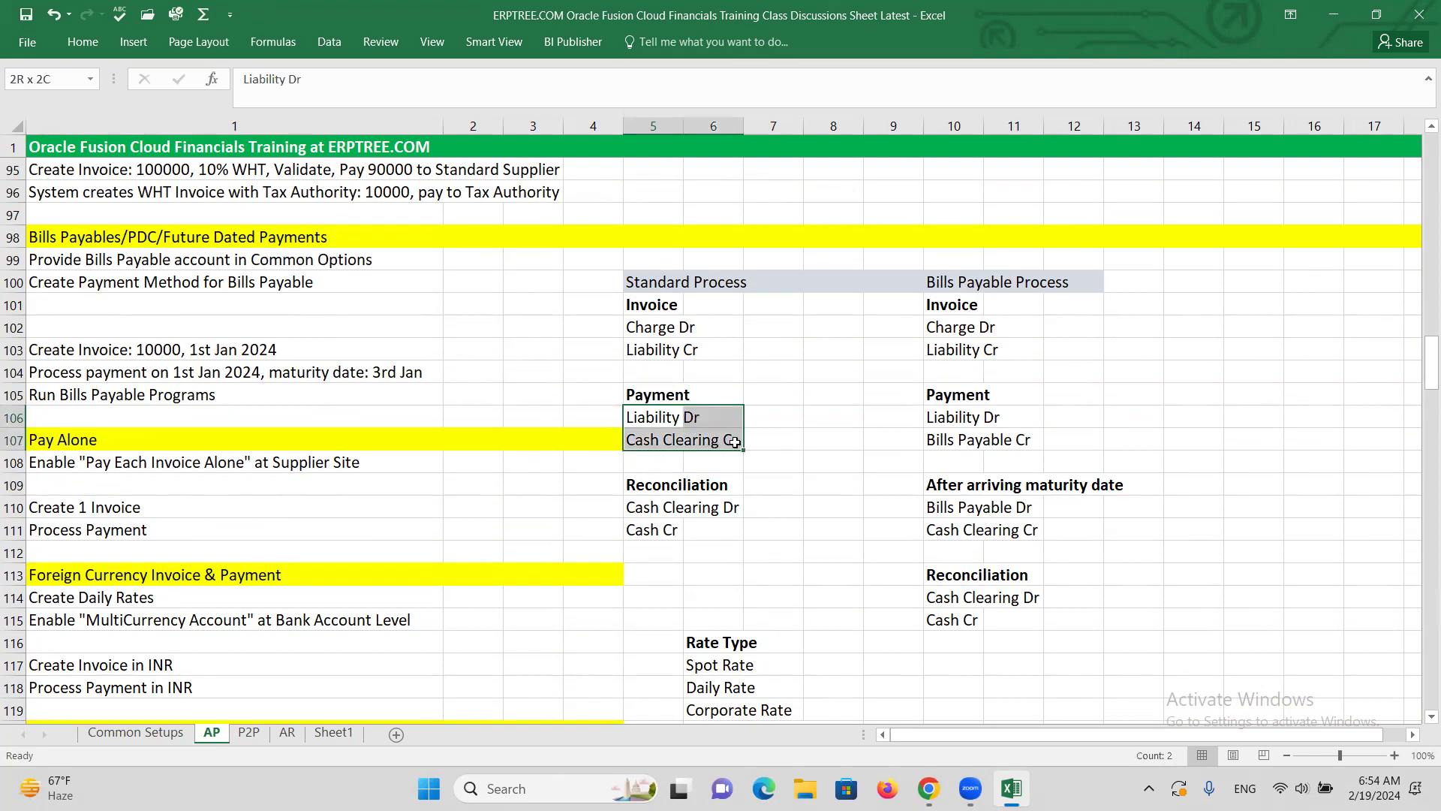
Step: Examine the Standard Process Reconciliation entries in rows 109 to 111, comparing their Cash Clearing line with the one in the Payment entry
click(658, 491)
drag(644, 510, 728, 510)
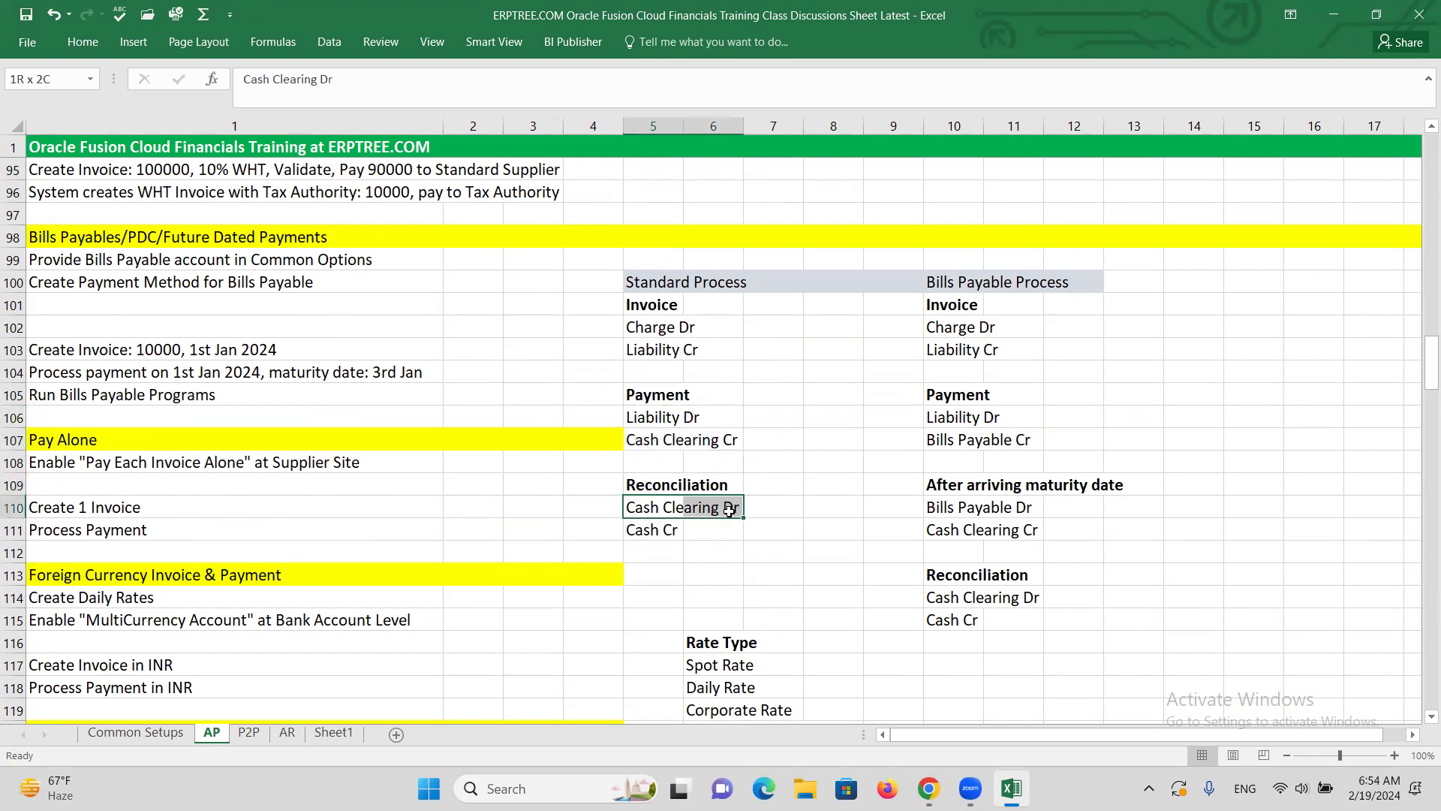
click(664, 530)
click(658, 487)
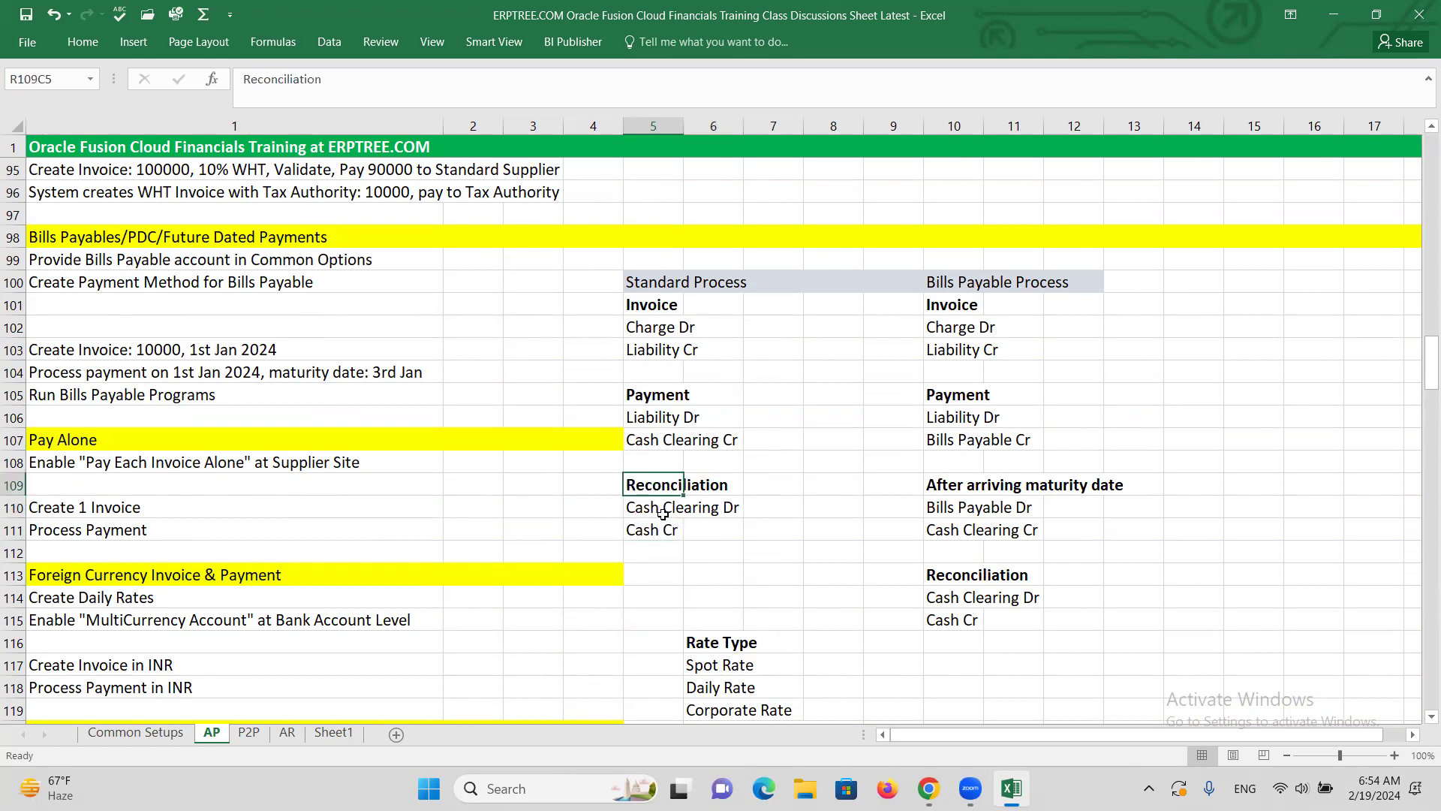
click(664, 508)
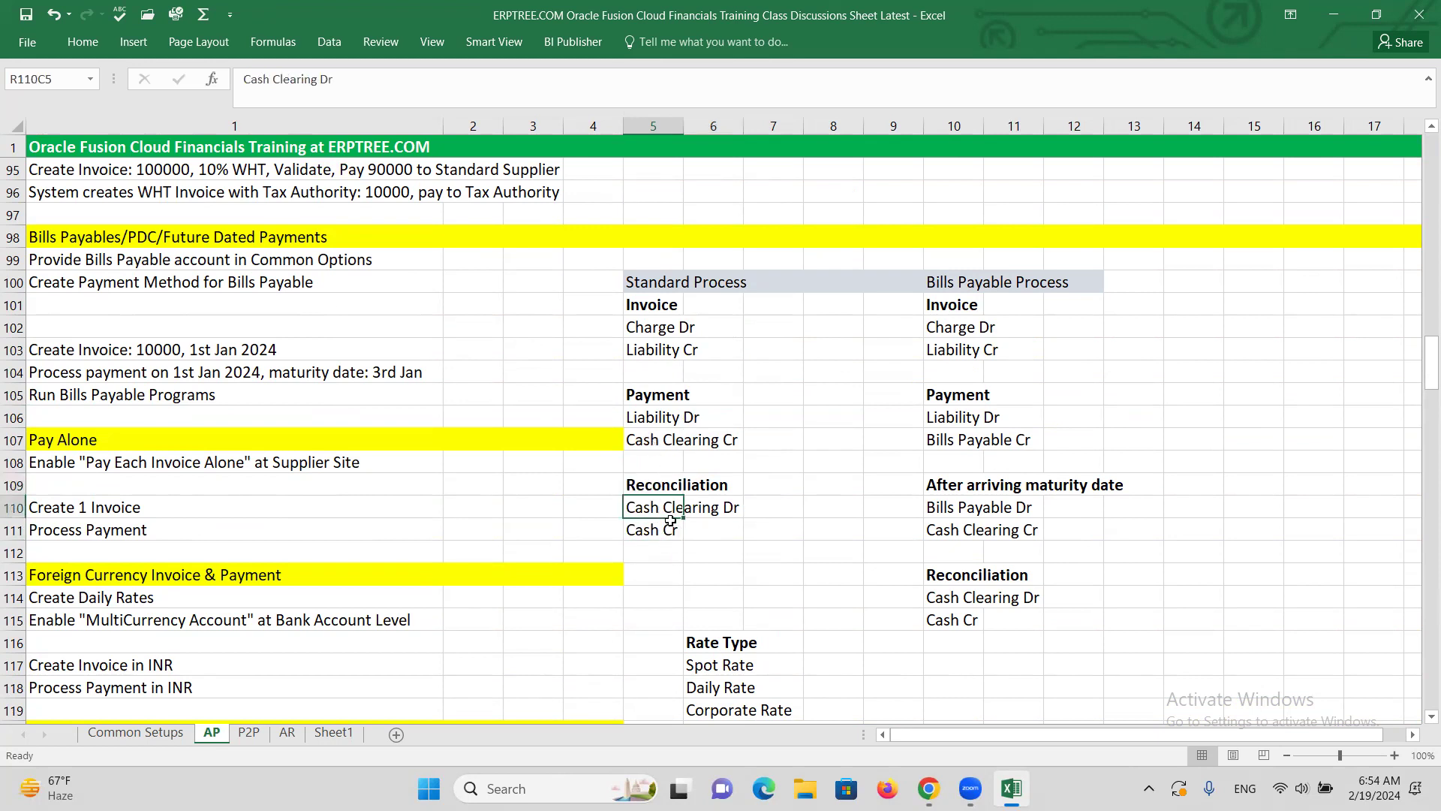
click(660, 530)
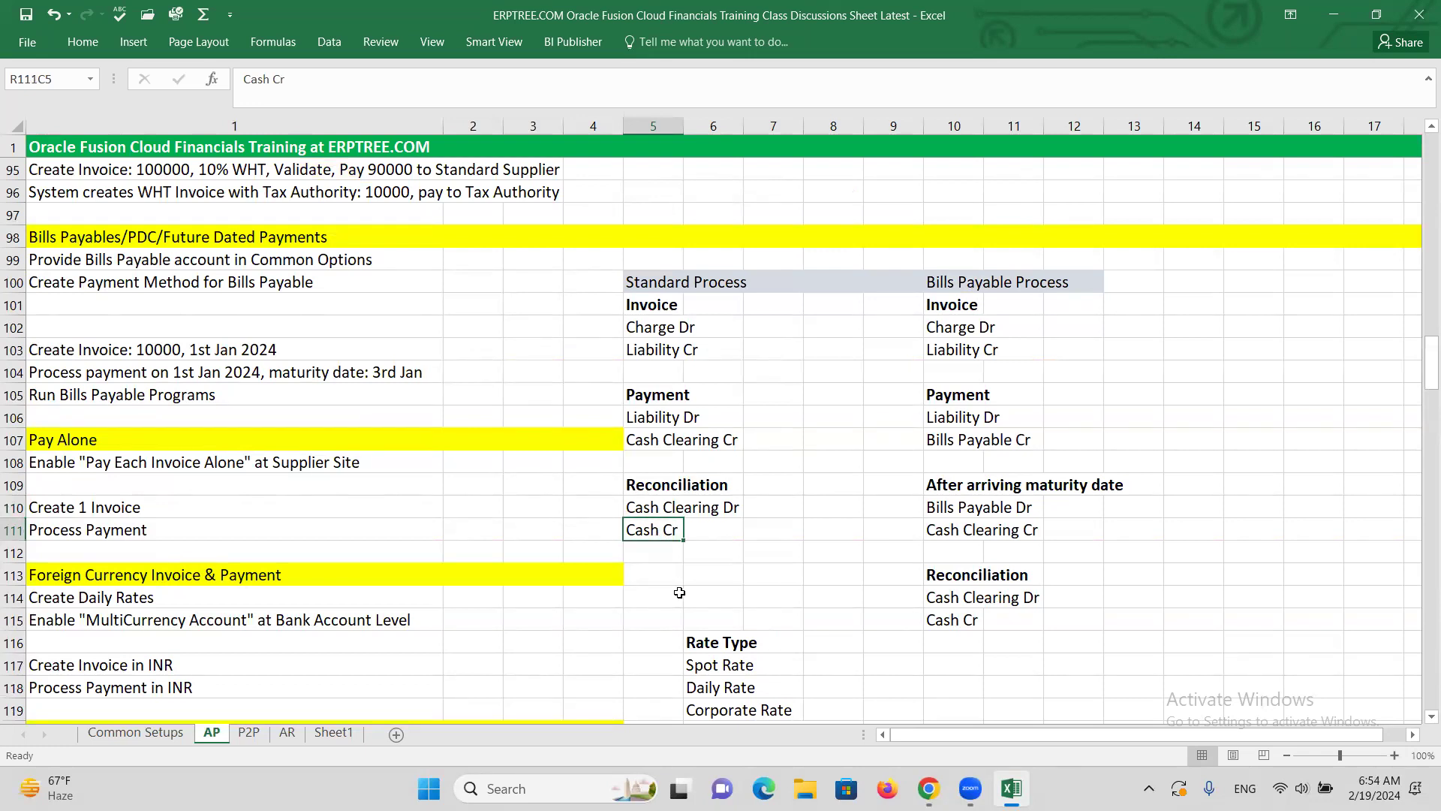
click(661, 447)
click(668, 512)
click(660, 444)
click(662, 504)
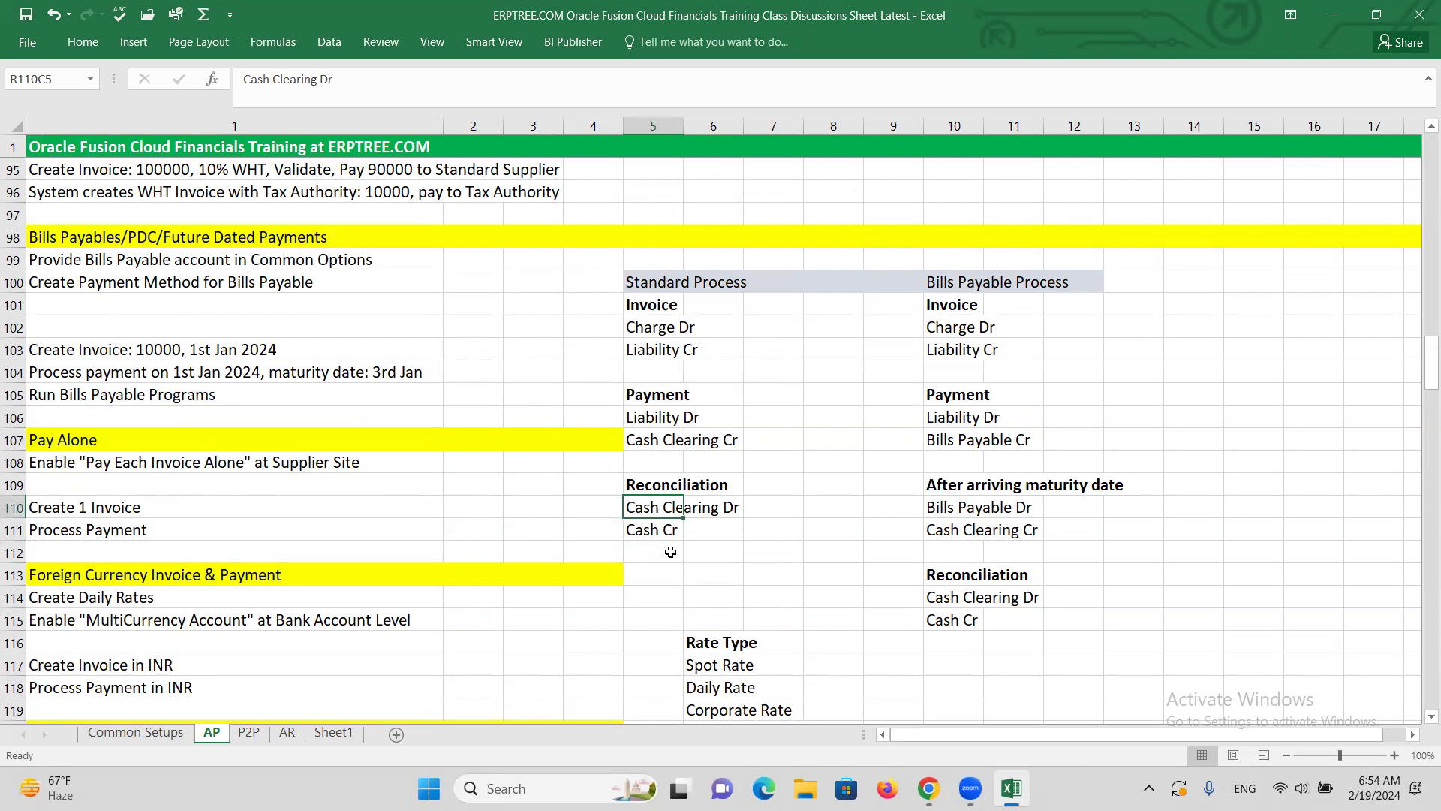
key(alt+Tab)
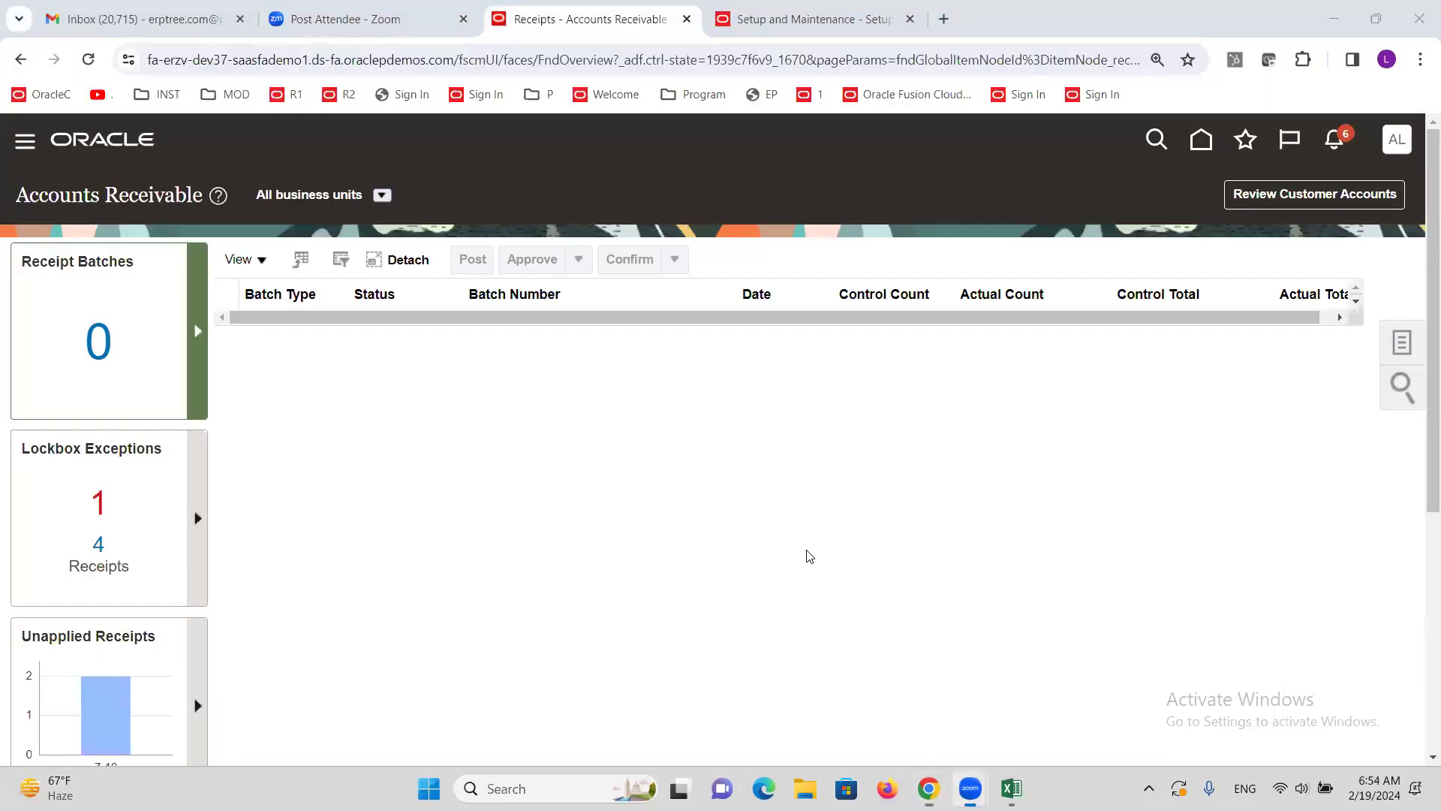
key(alt+Tab)
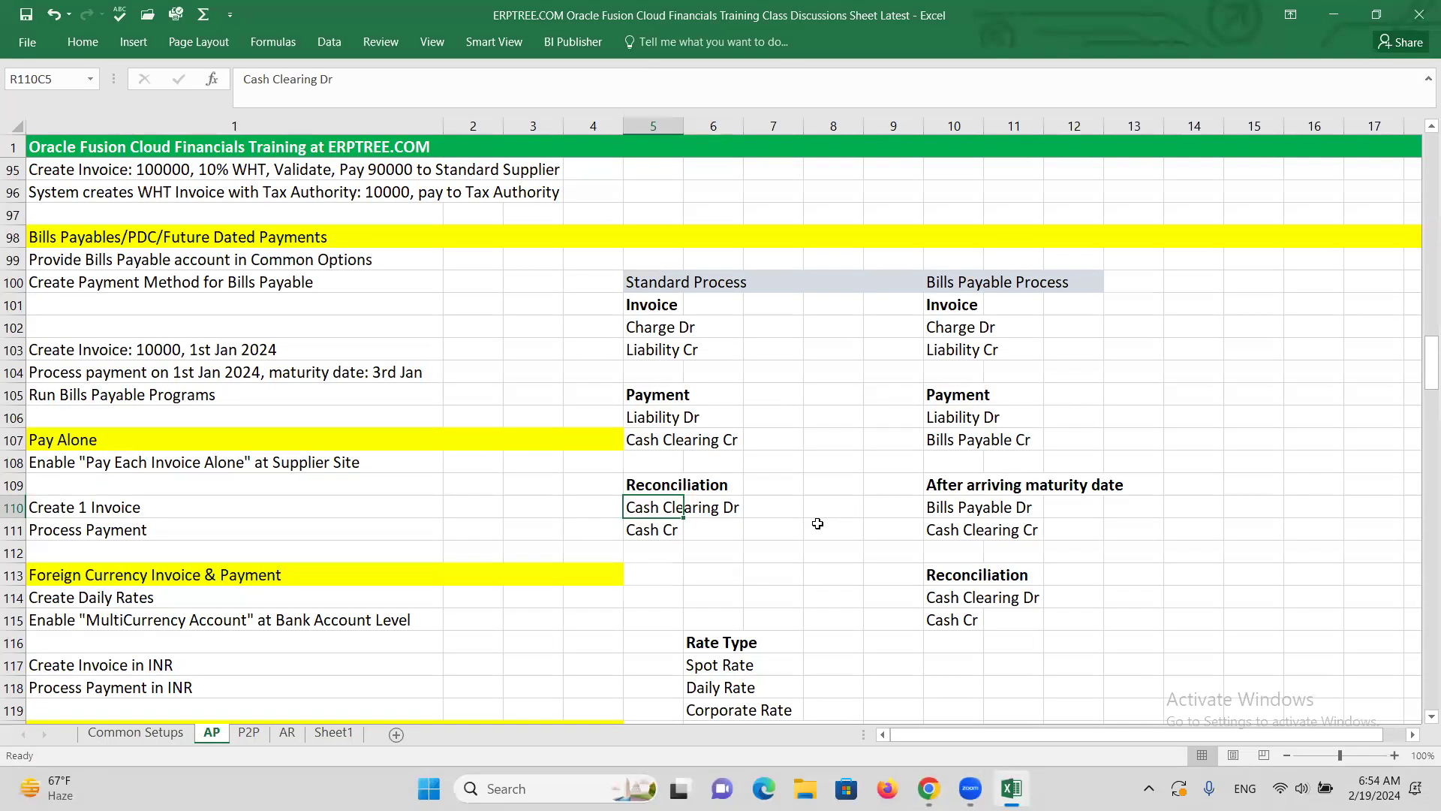
Step: Return to the AR sheet and point out the Reconciliation label and its amount in row 200
scroll(833, 531, down, 20)
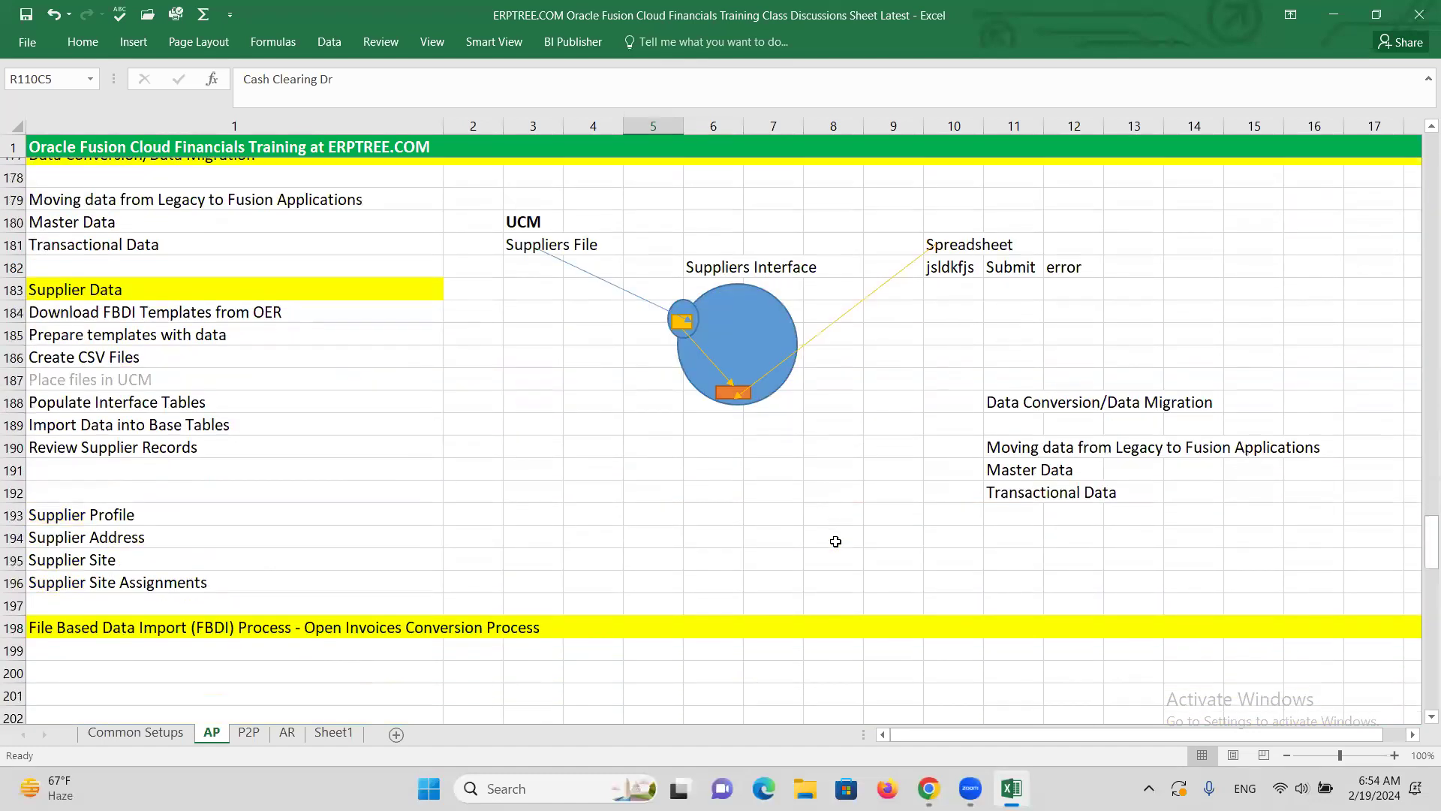
scroll(834, 541, down, 18)
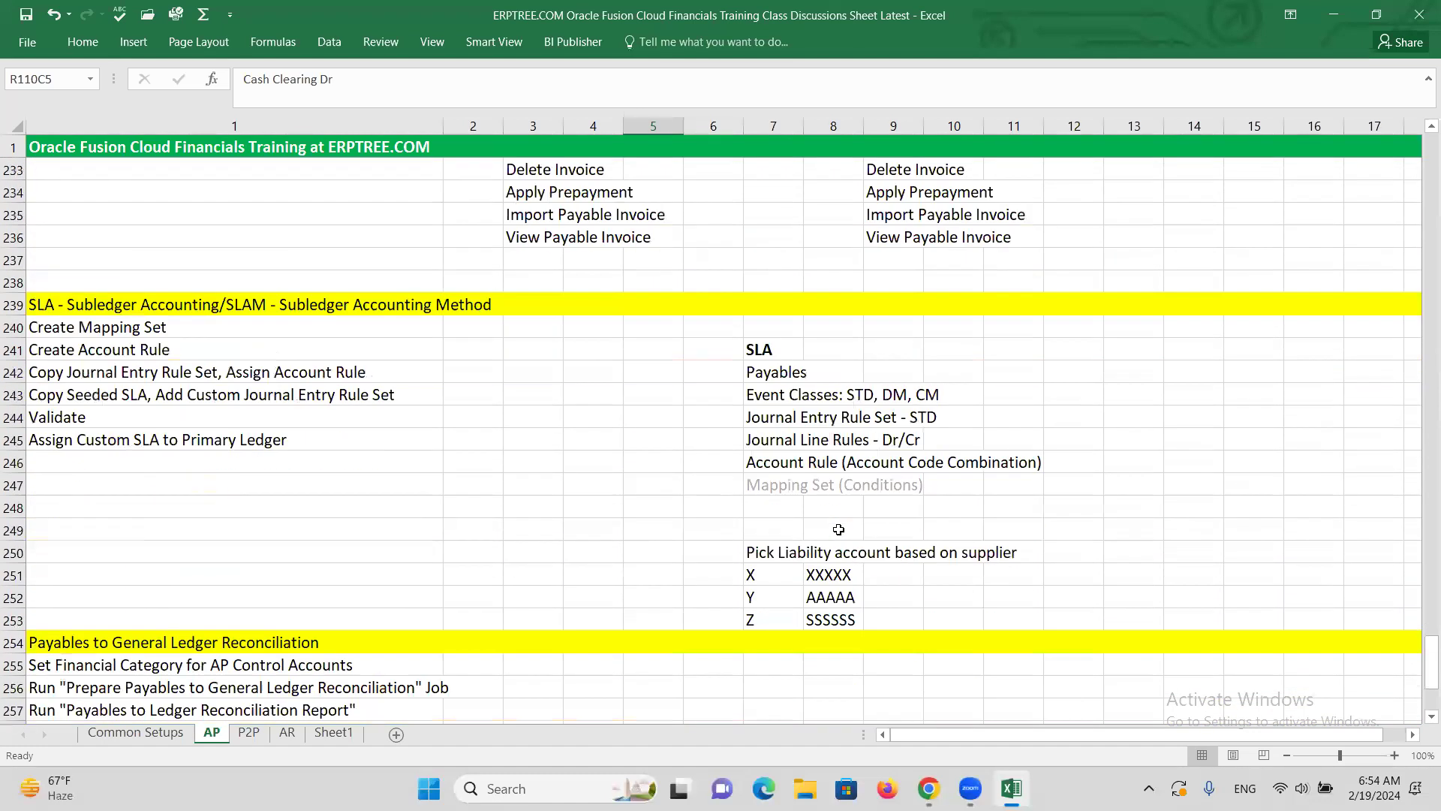
scroll(834, 523, down, 6)
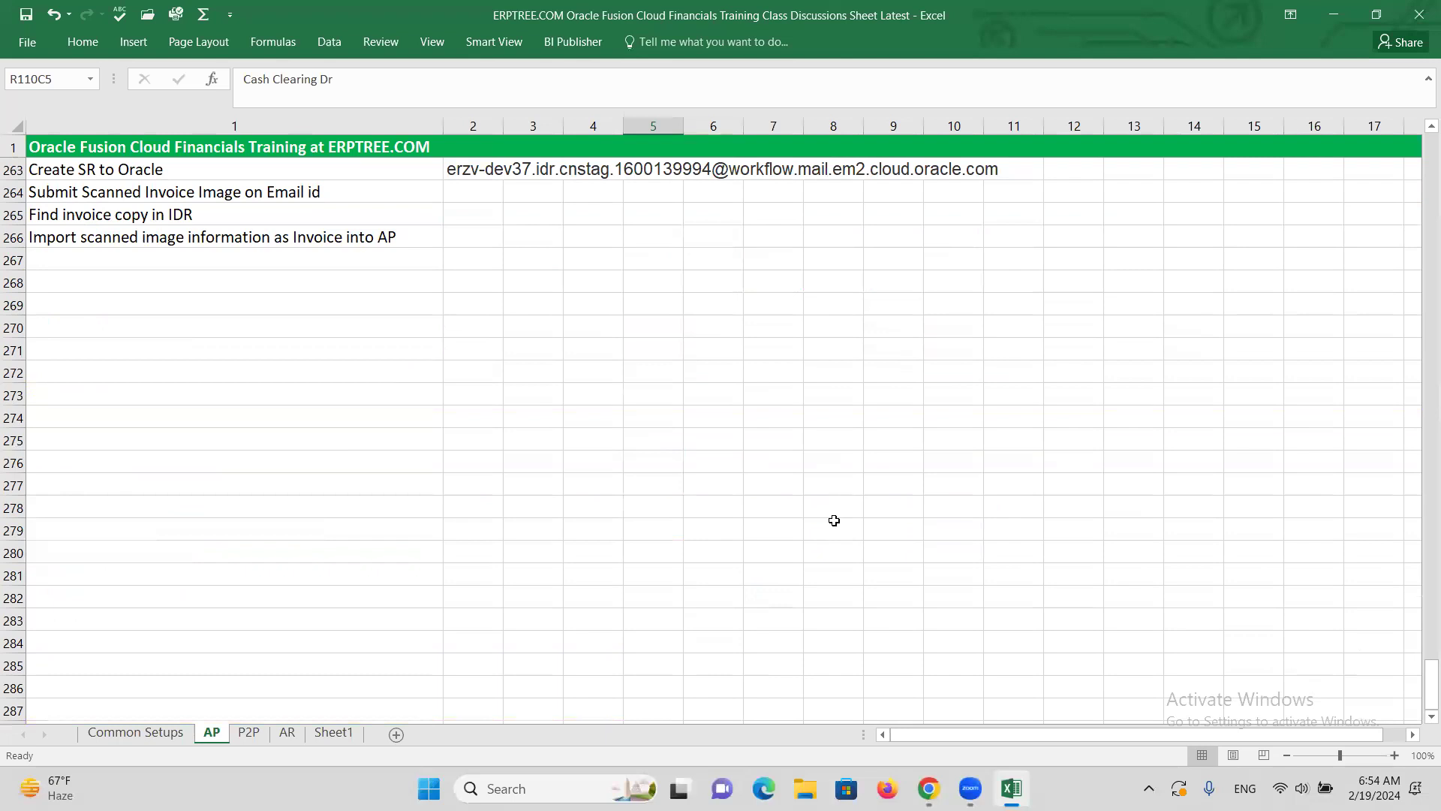
click(288, 733)
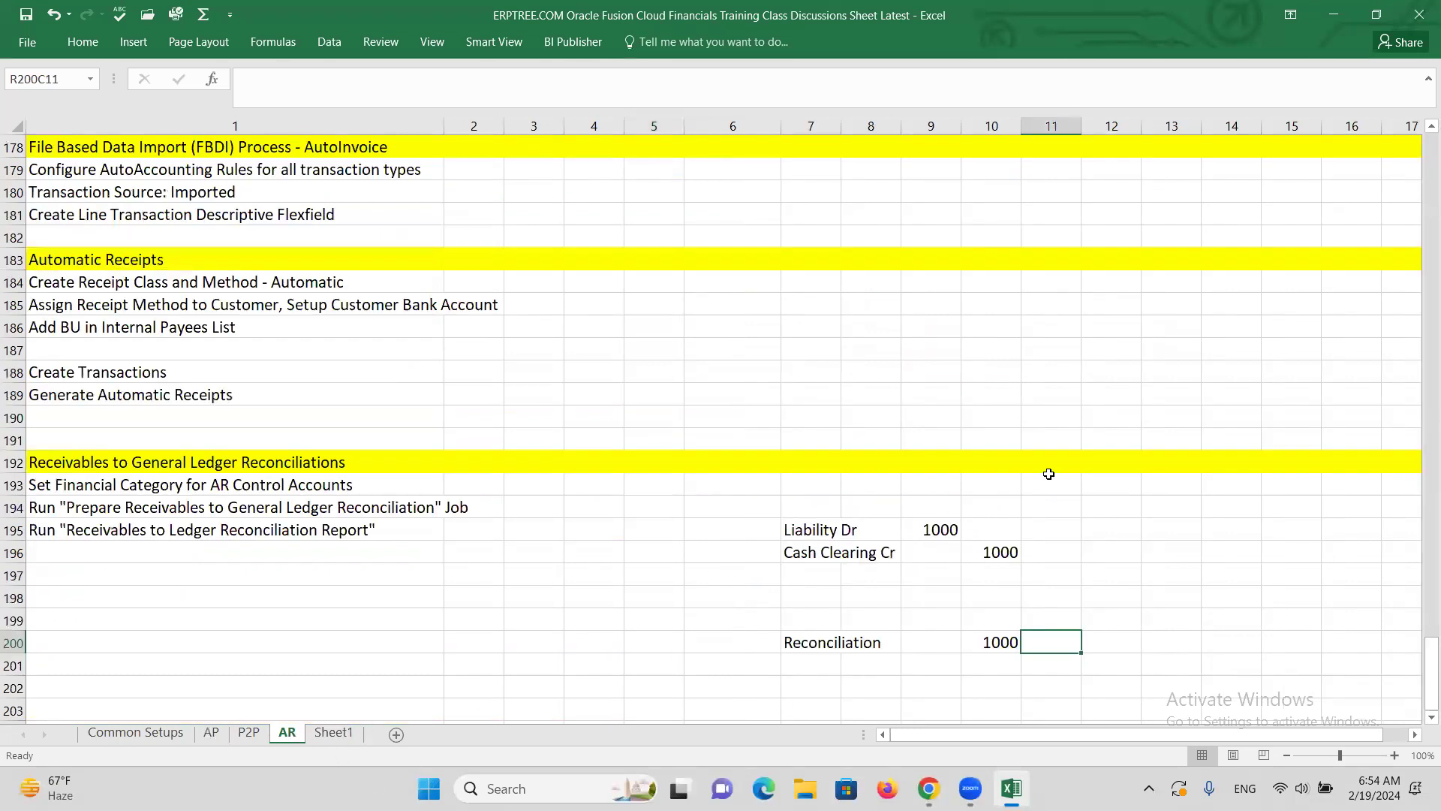
drag(788, 643, 893, 640)
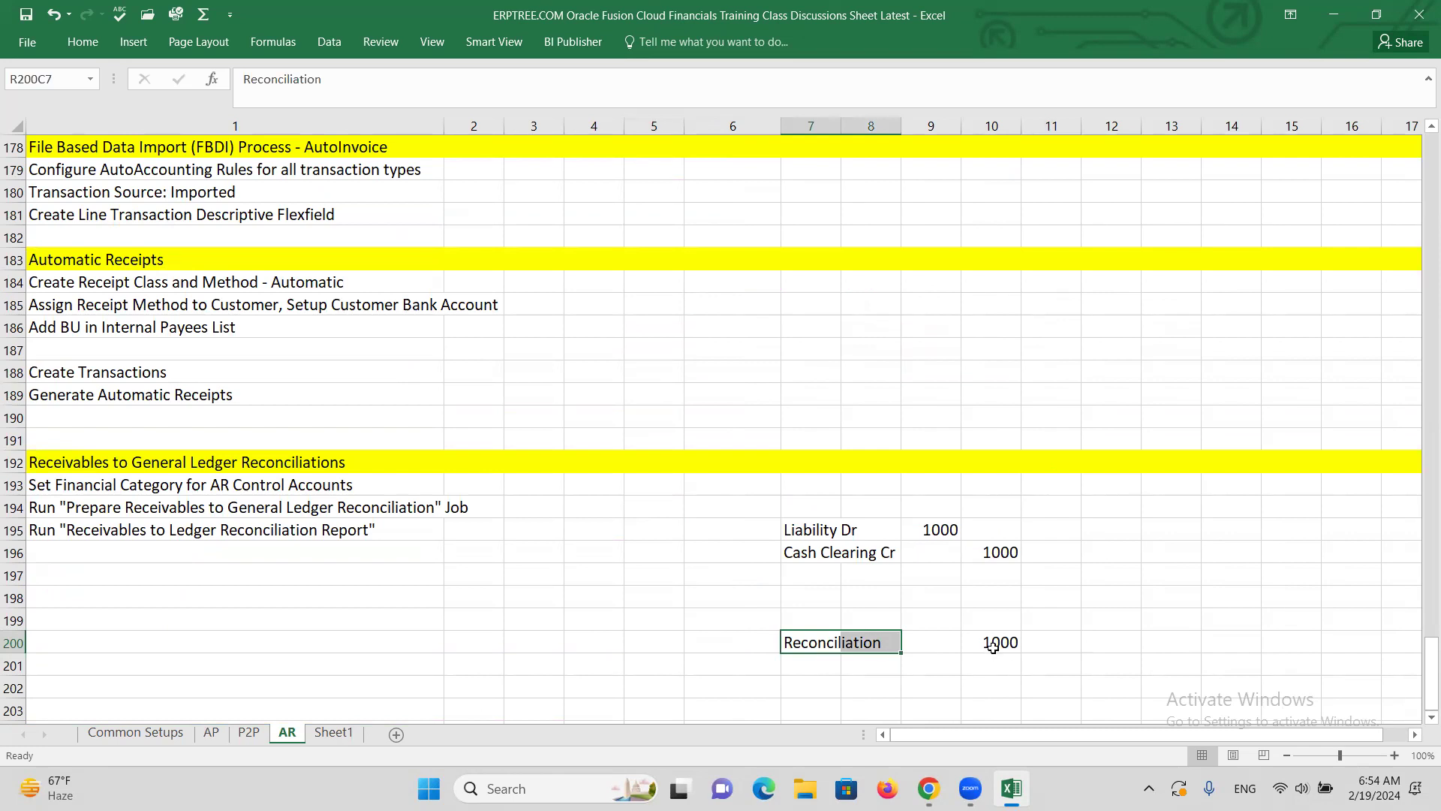
click(993, 647)
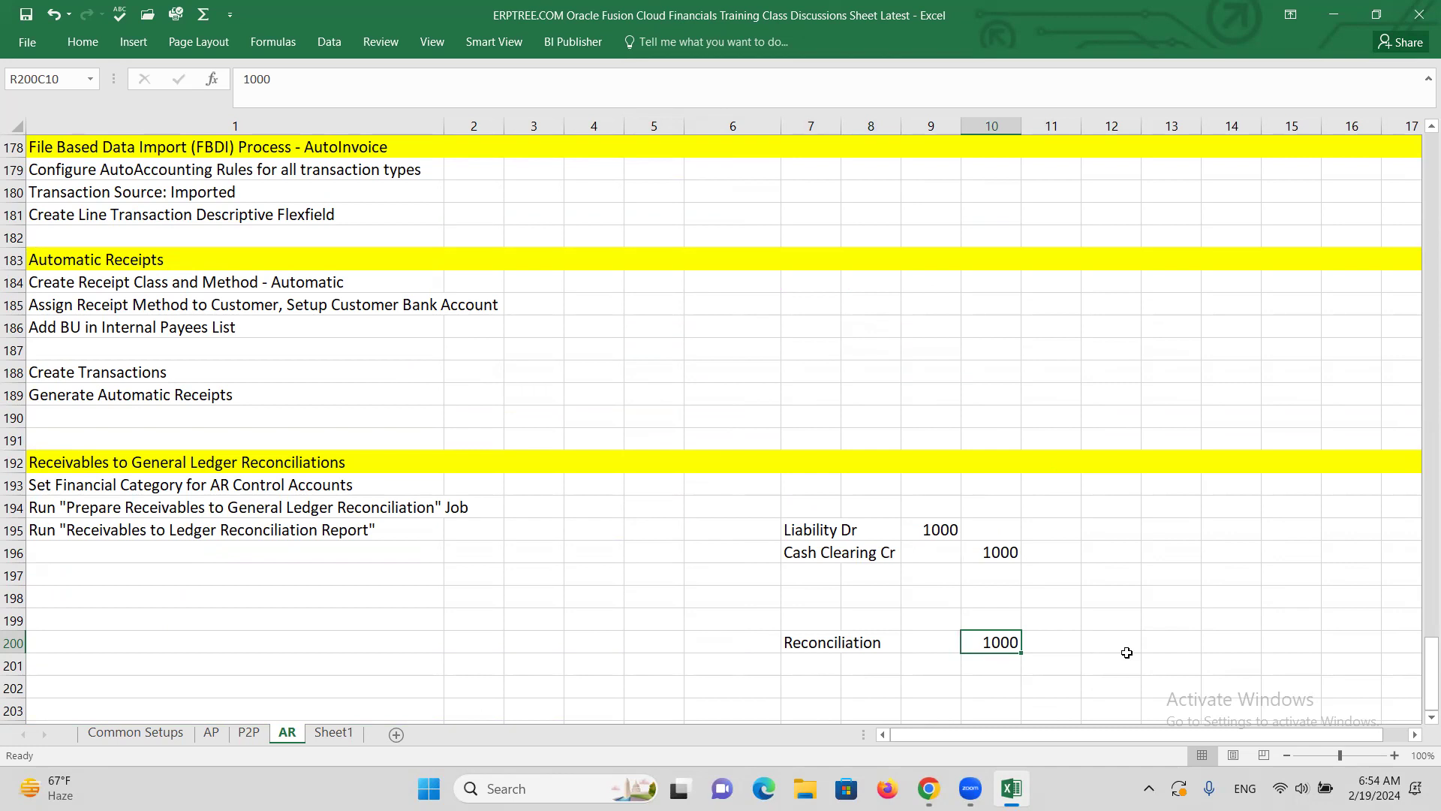
Step: Enter the reconciliation journal lines "Cash Claering Dr" and "Cash Cr" in column 13, rows 195 and 196
click(1169, 534)
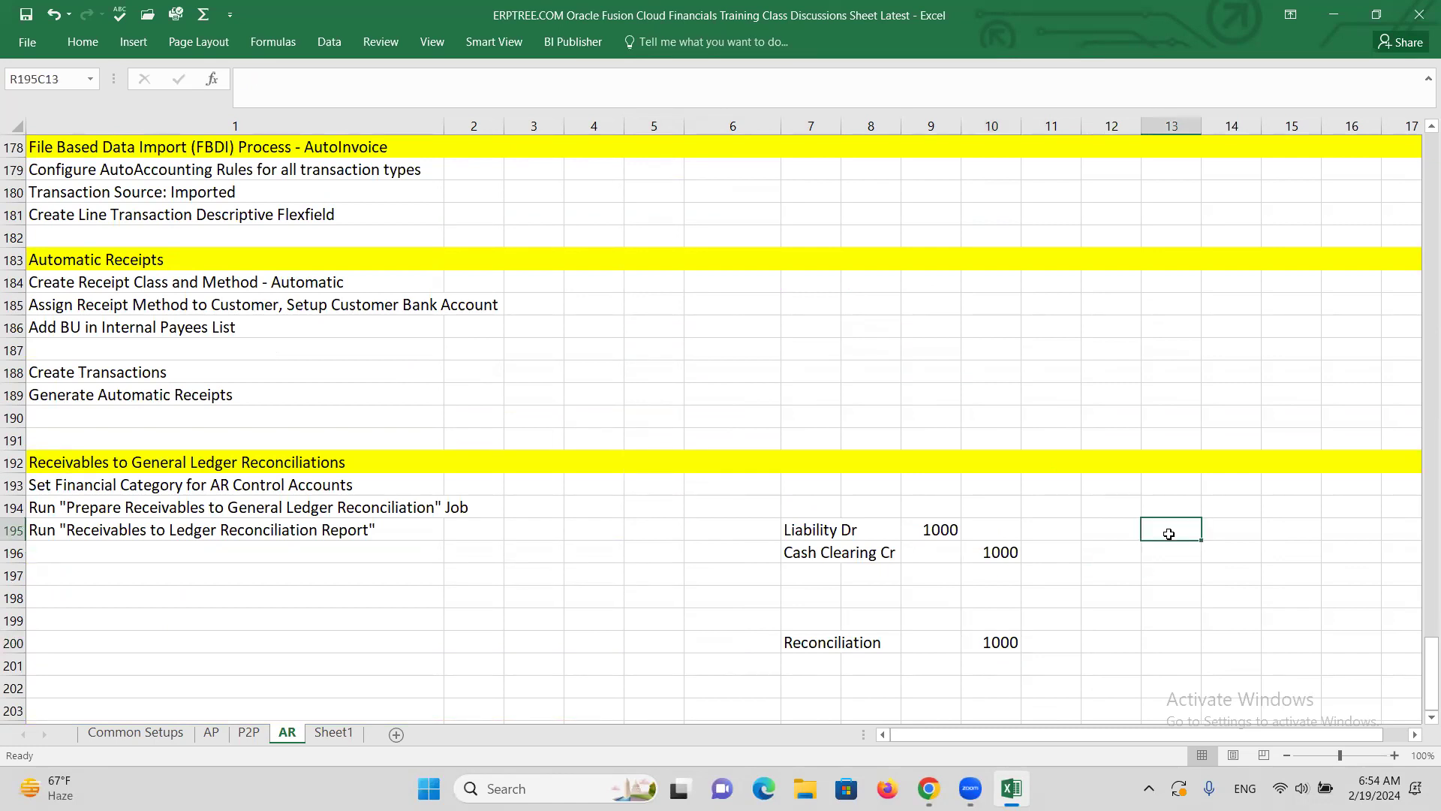
text(Cas)
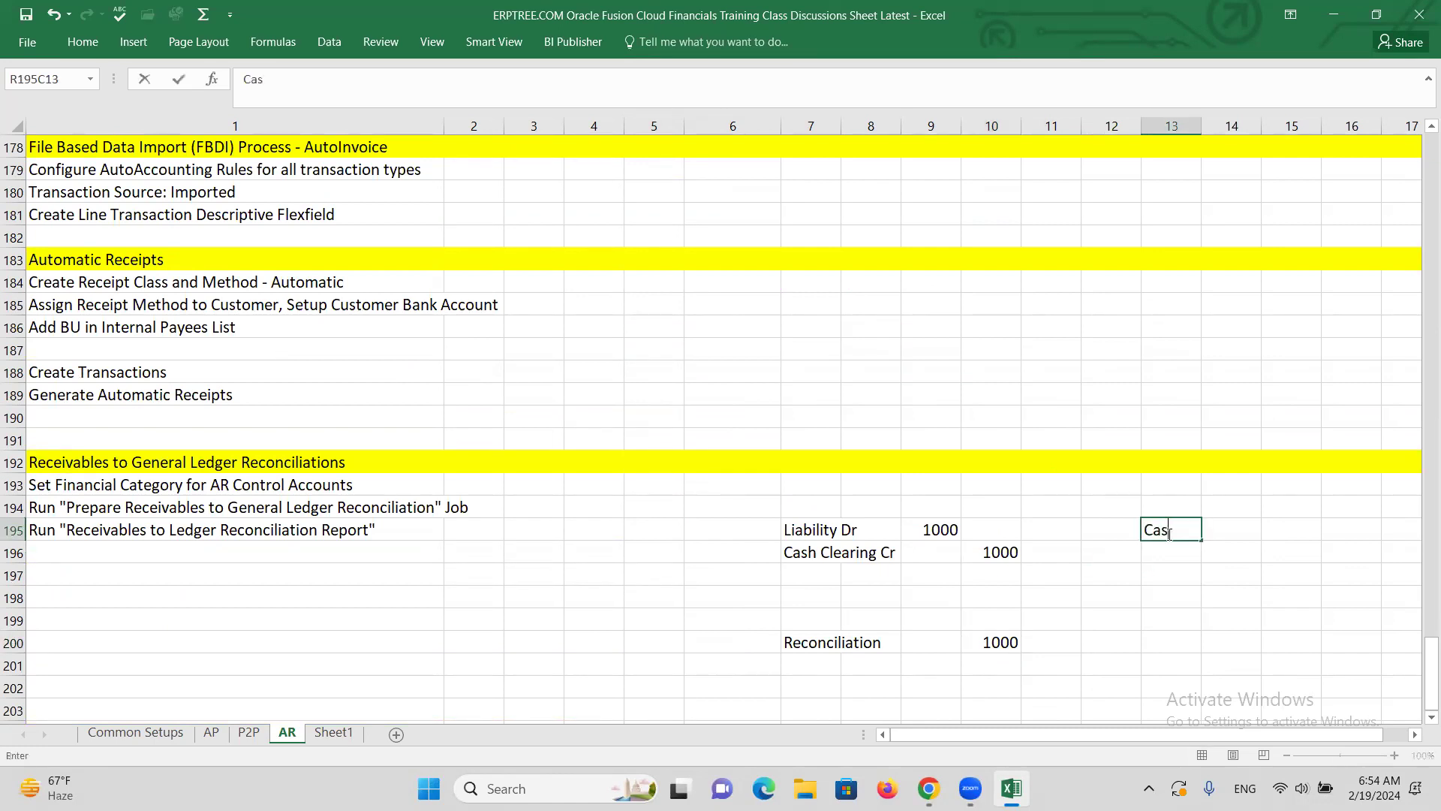
text(h Claering Dr)
key(Return)
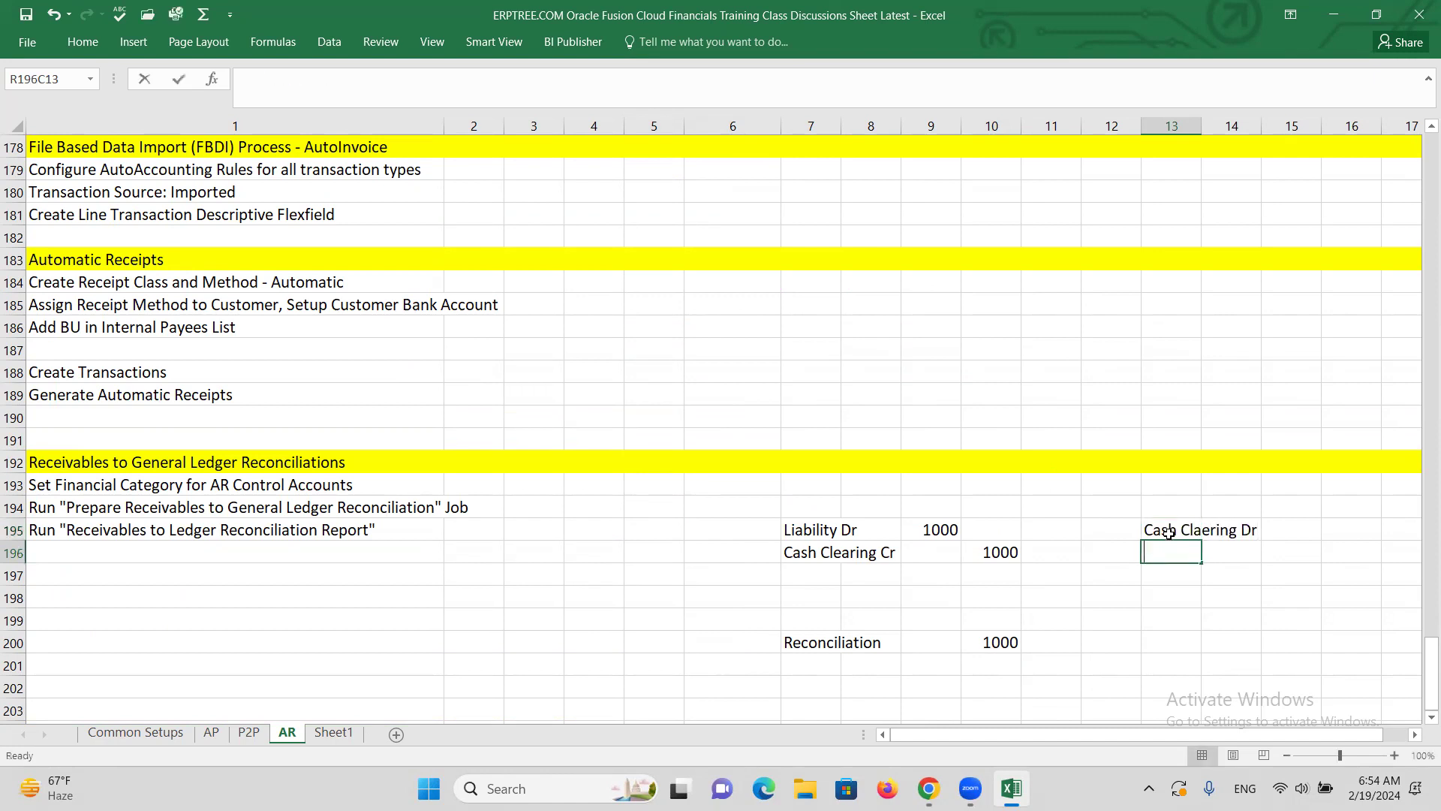
text(Cash Cr)
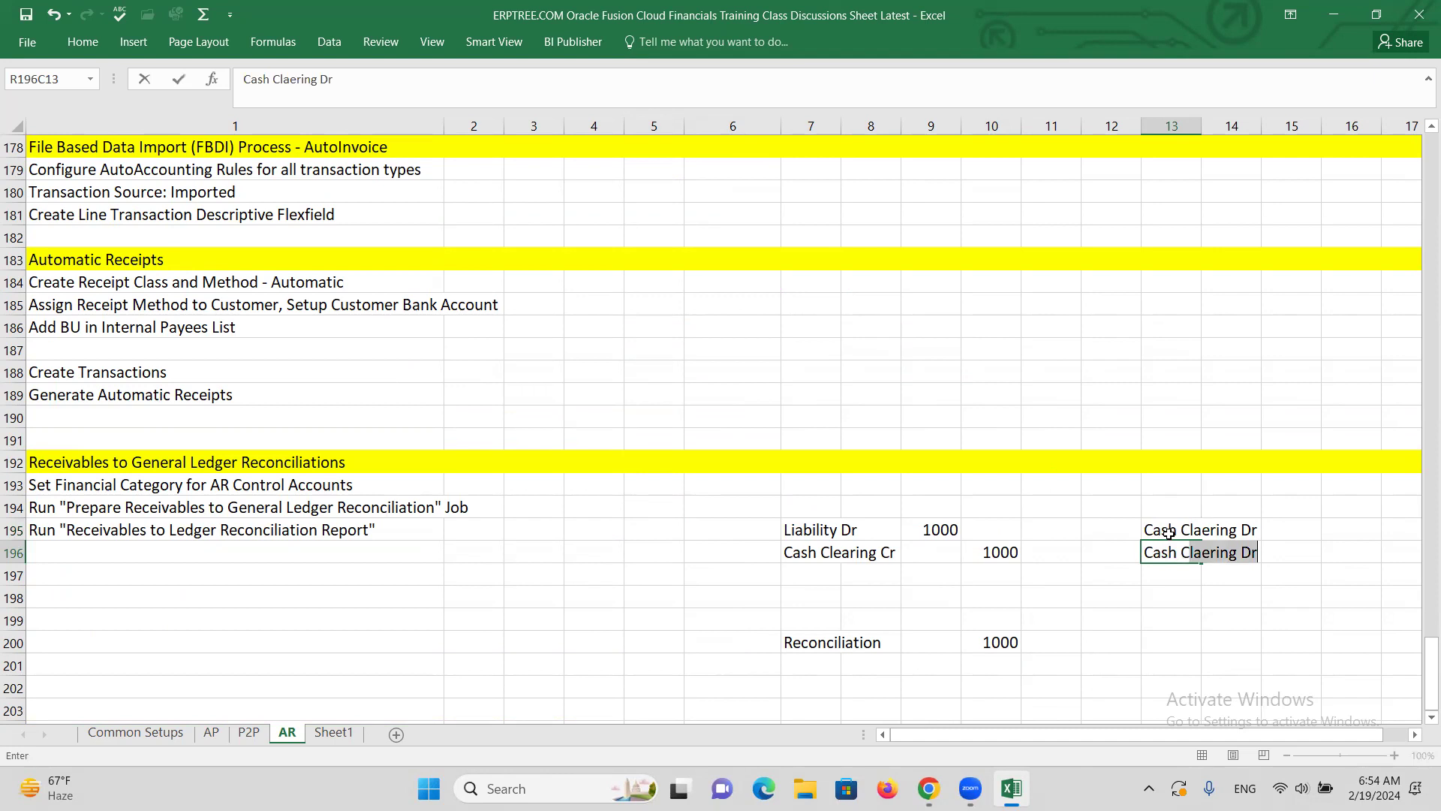
Step: Enter 1000 as the cash clearing debit in column 15 and 1000 as the Cash credit in column 16, and select both journal lines
click(1296, 533)
text(1000)
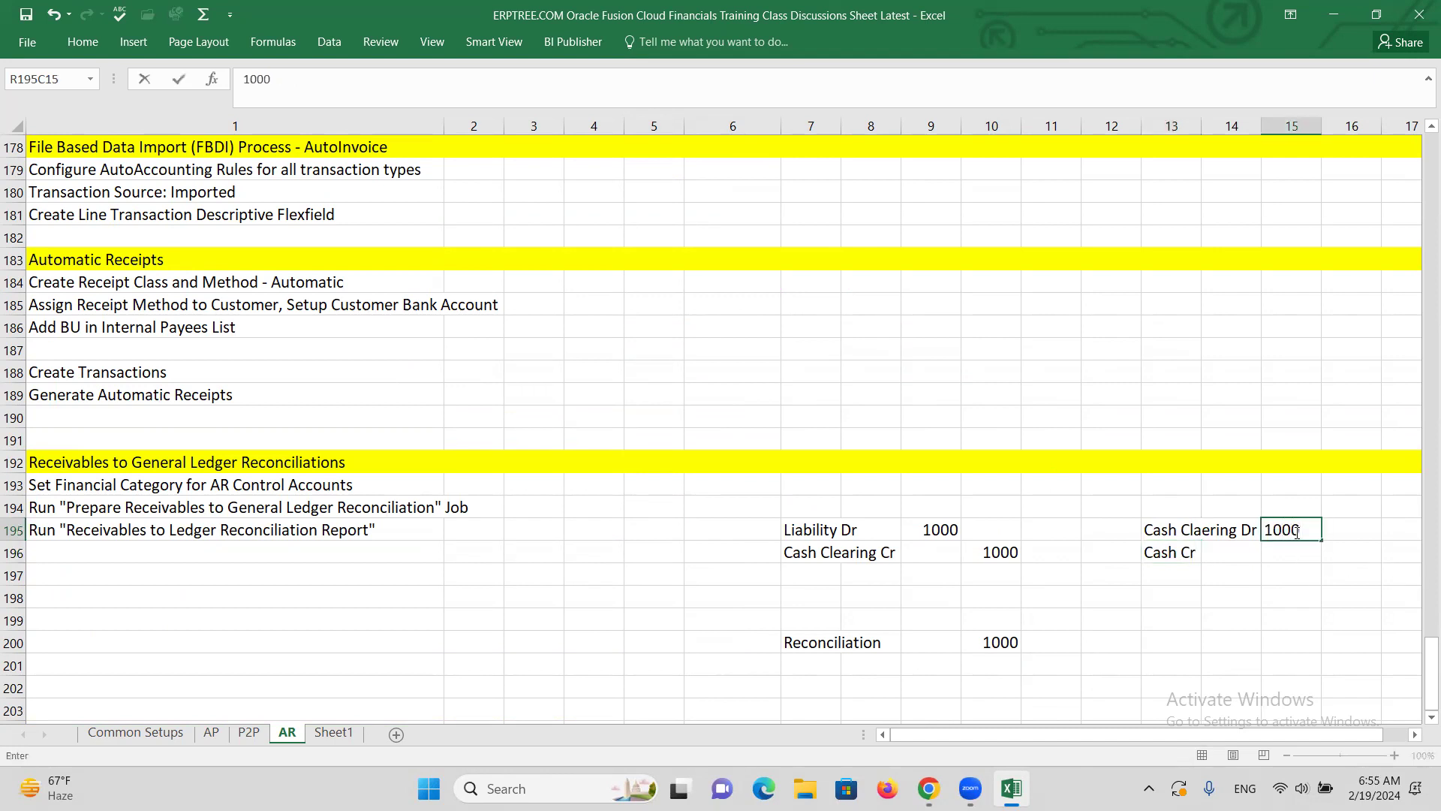
click(1334, 551)
text(1000)
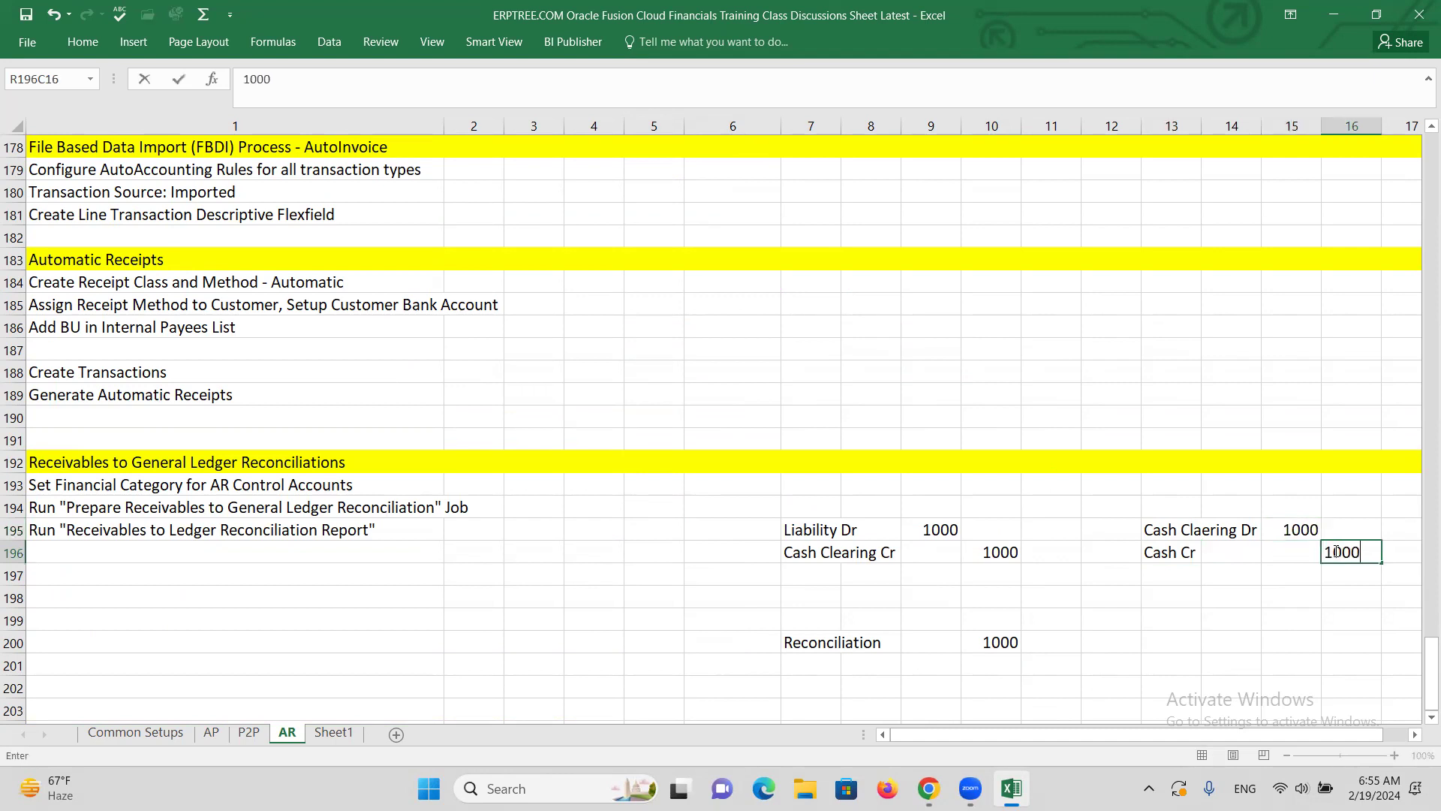
key(Tab)
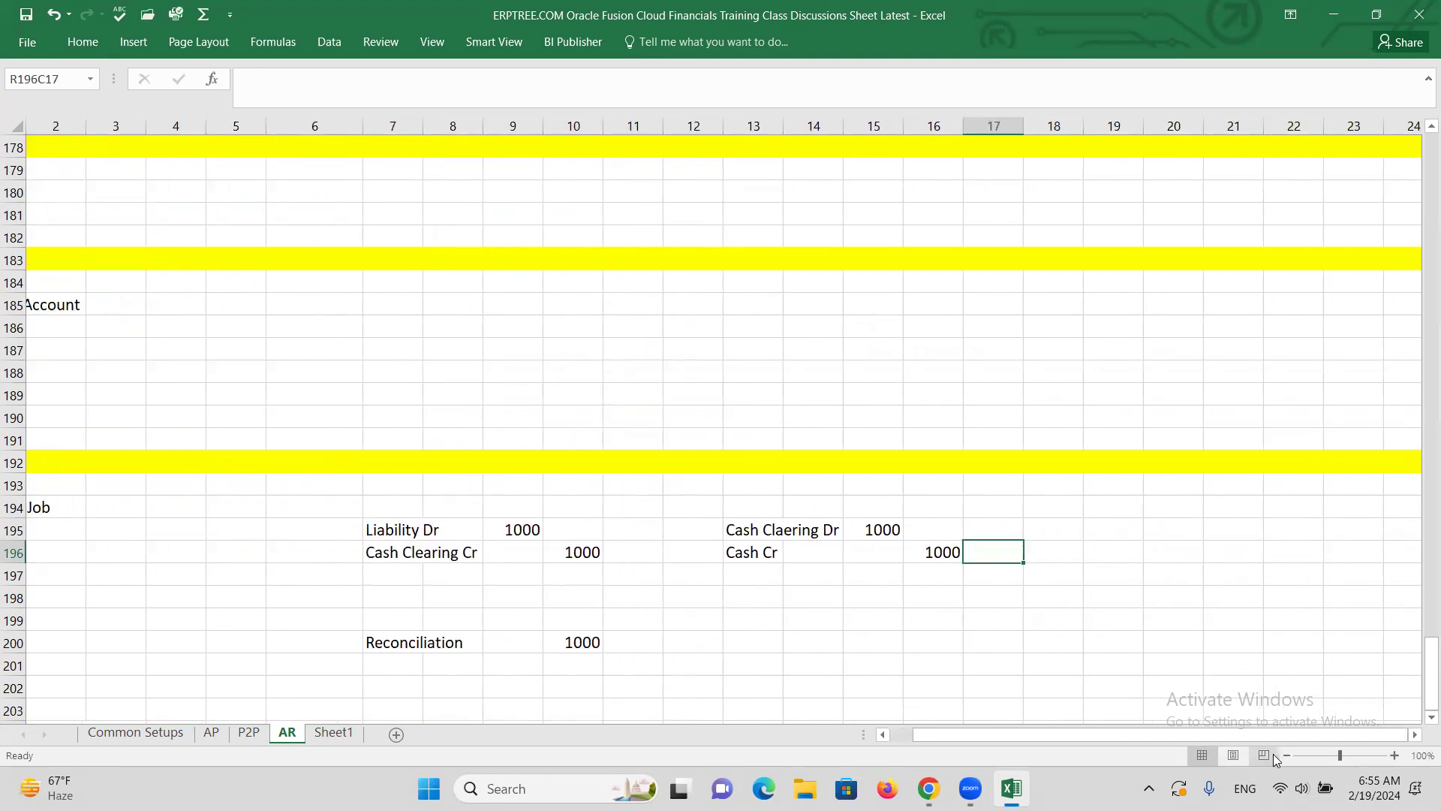
drag(1223, 731, 1197, 733)
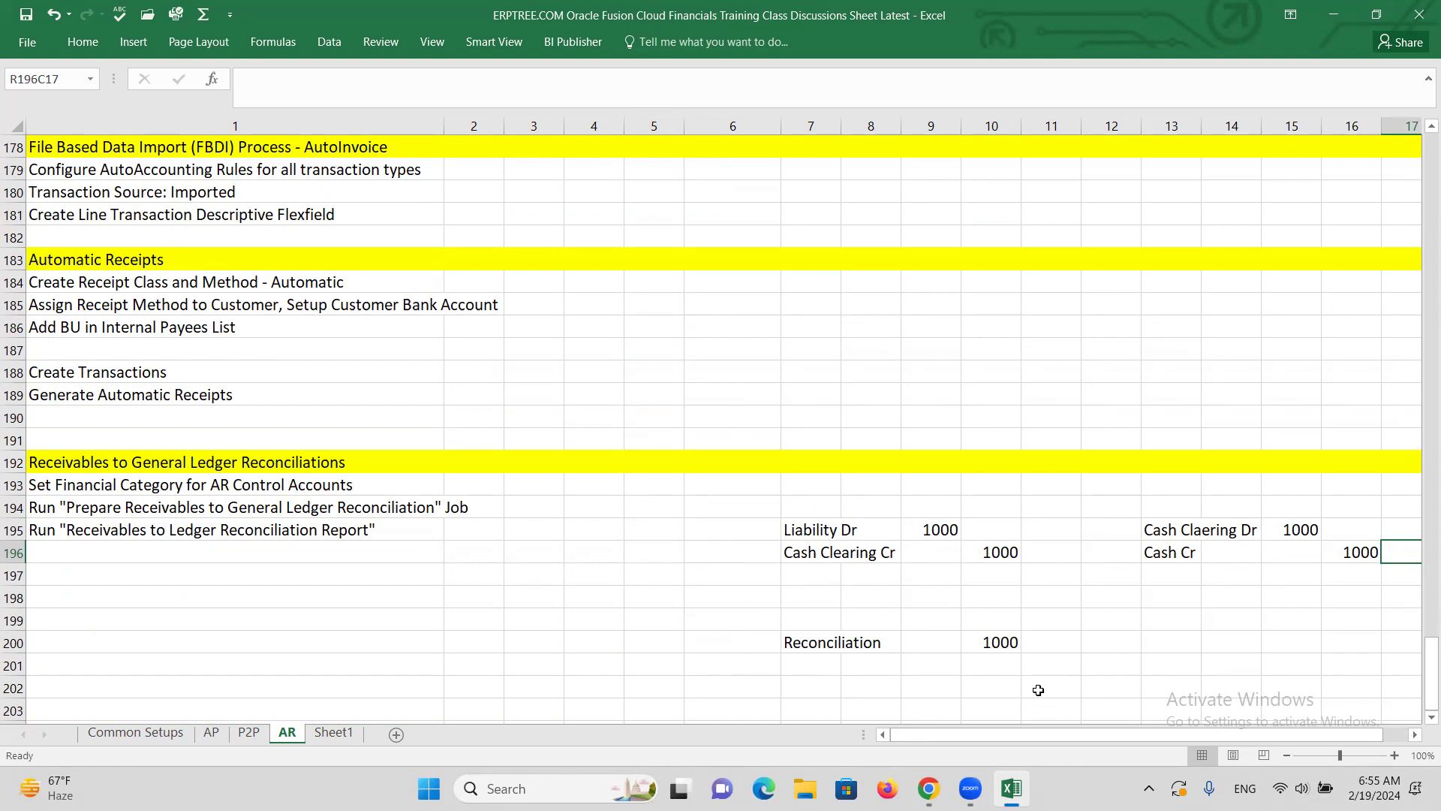
drag(1012, 739, 1019, 736)
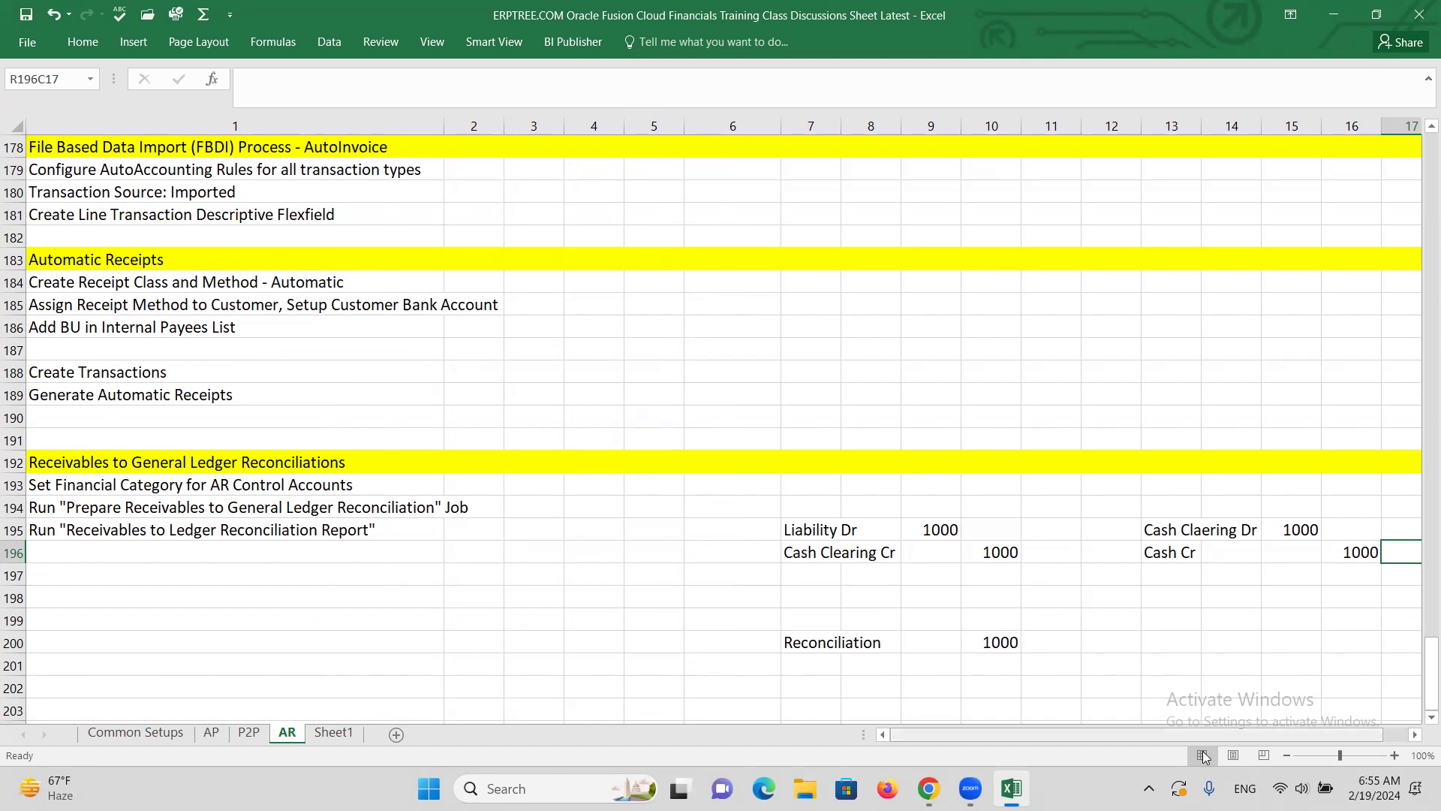
drag(1168, 550, 1340, 532)
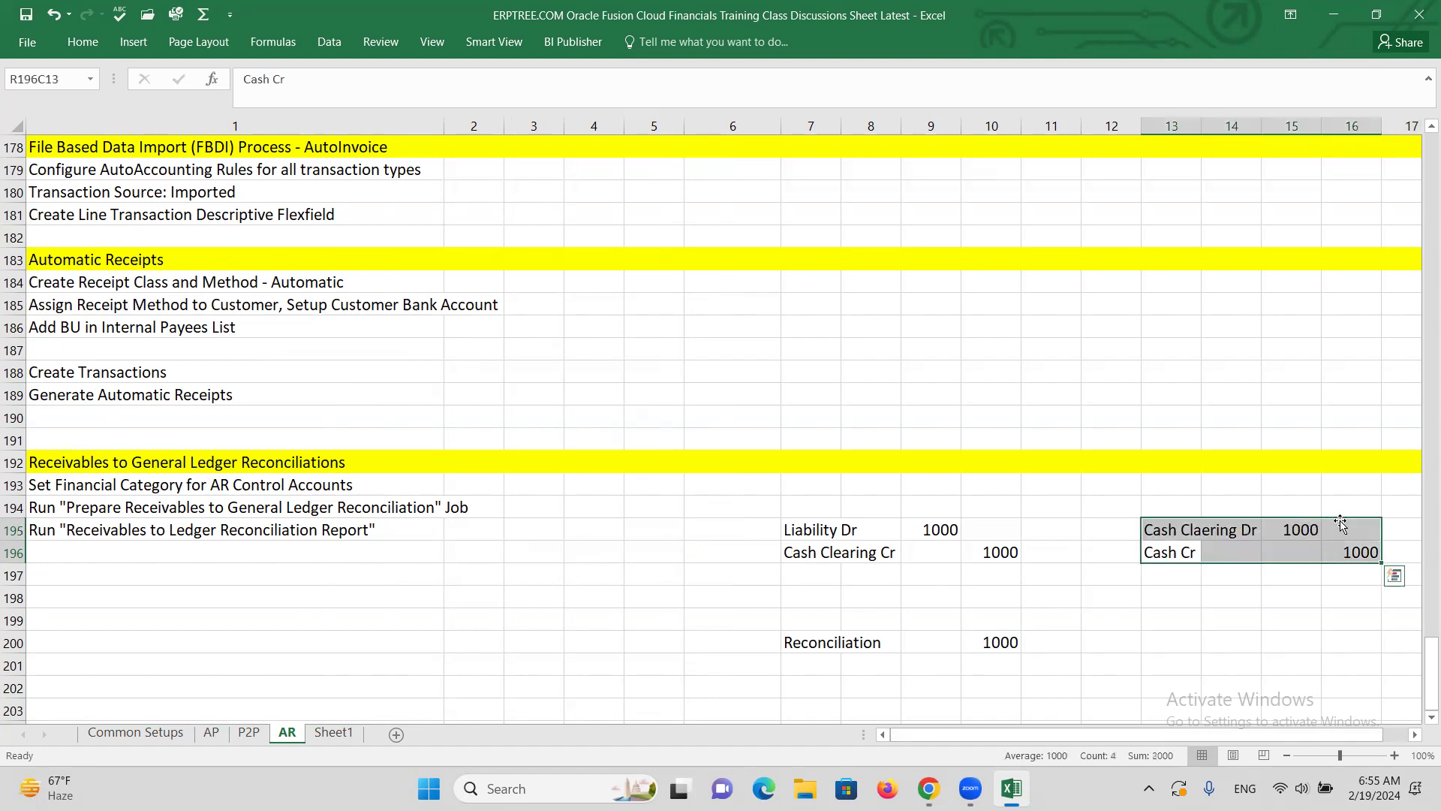
Step: Set the Reconciliation amount in row 200, column 10 to 10000
click(1002, 643)
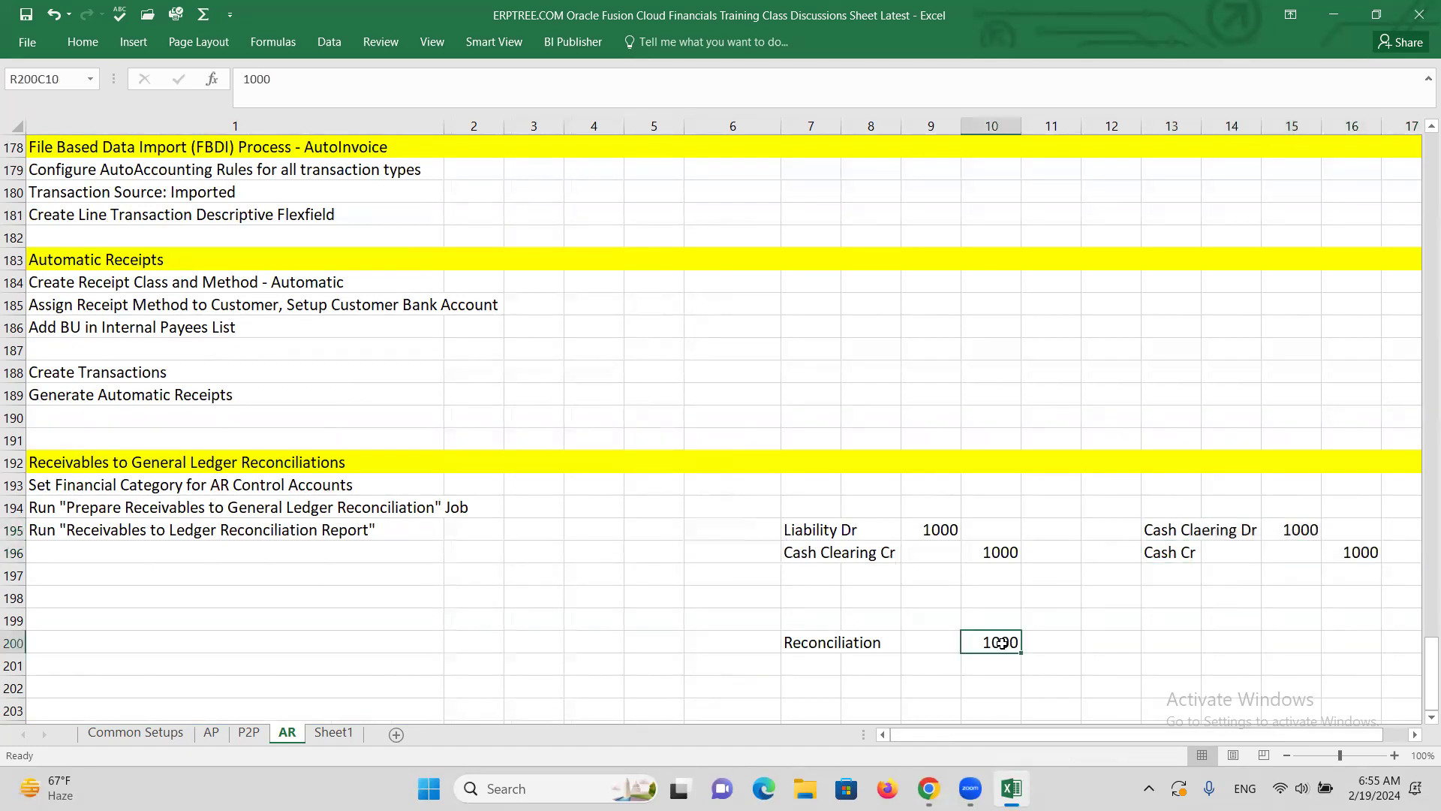
key(Delete)
text(1000)
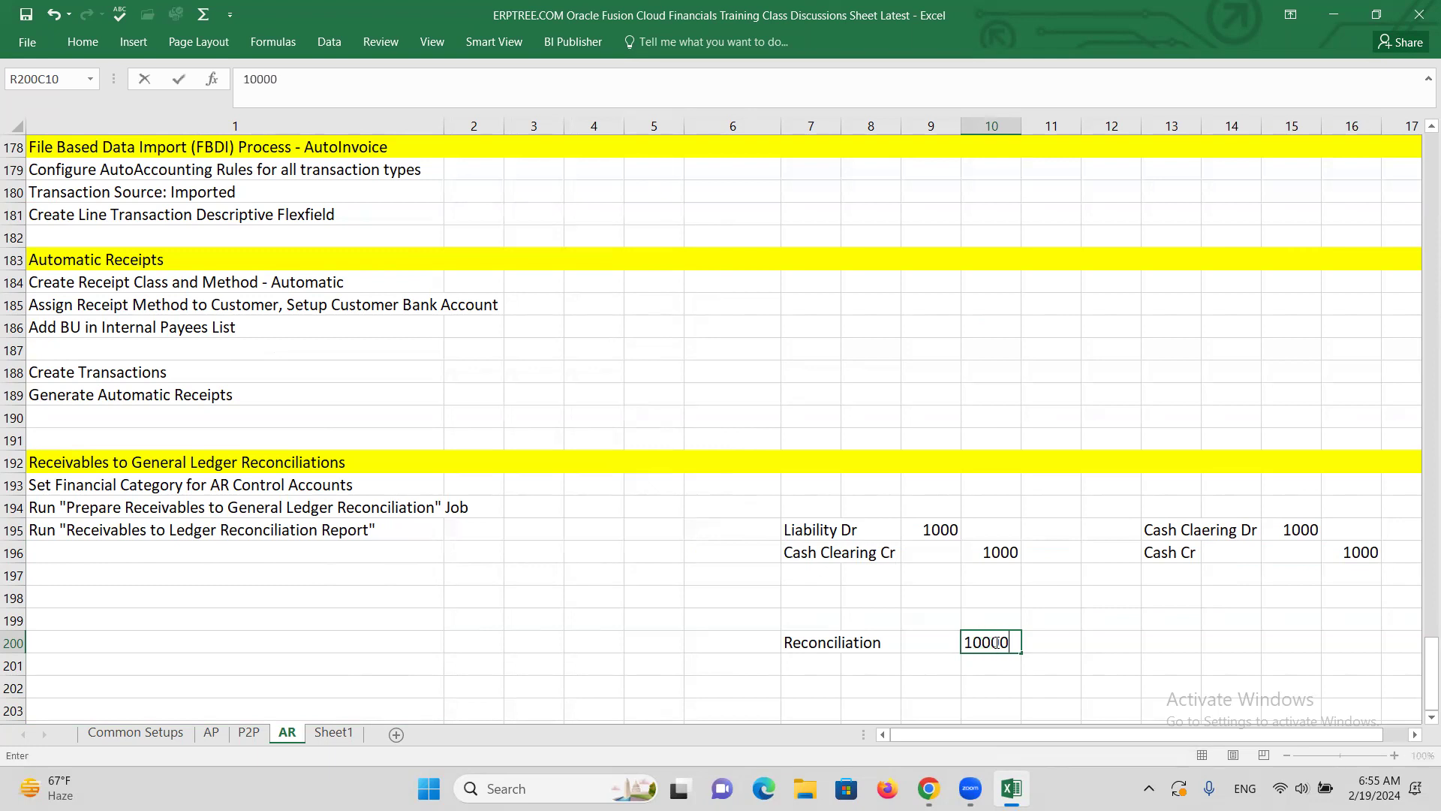
key(Tab)
click(991, 643)
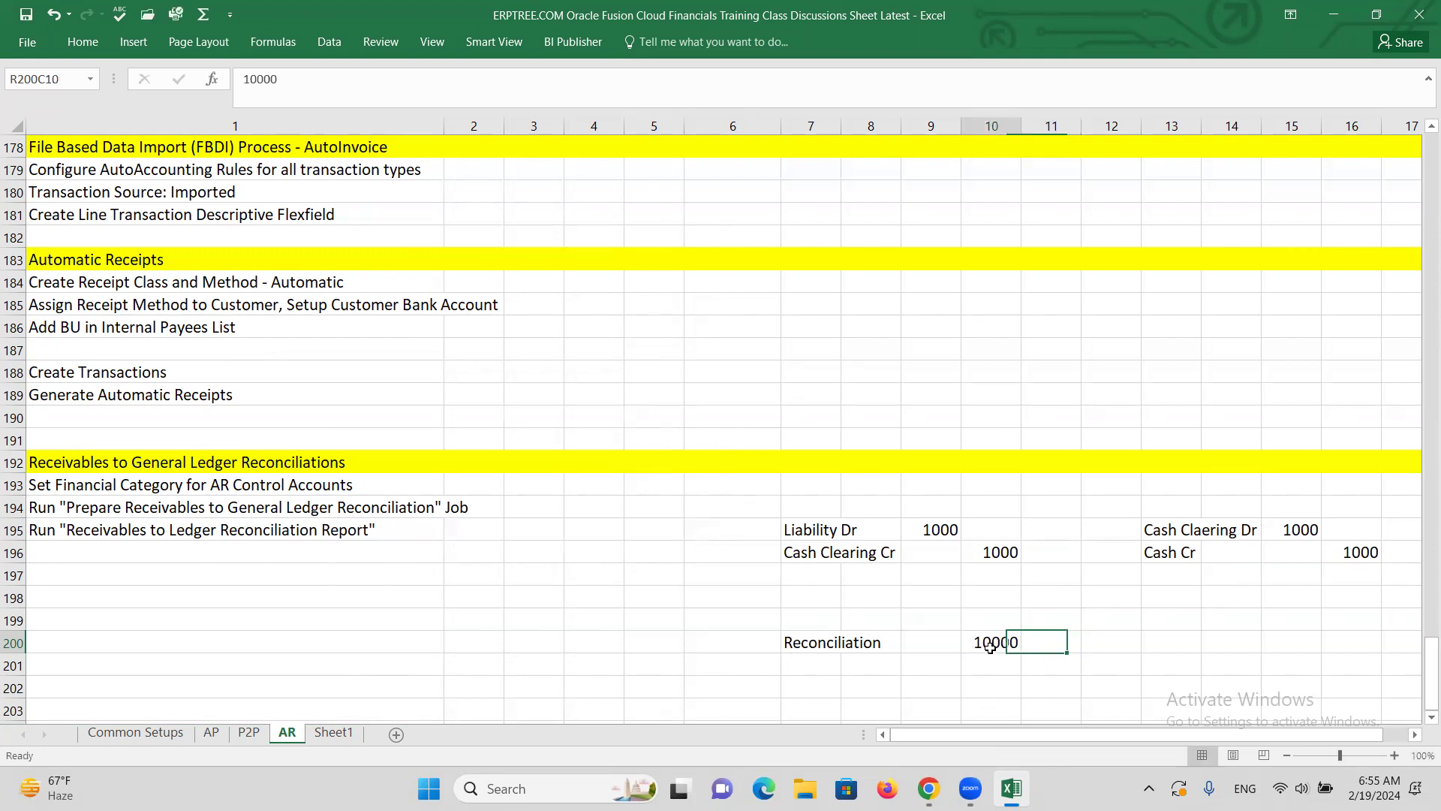
Step: Clear all sample journal entries and the Reconciliation row from rows 195 to 200, columns 7 to 16
scroll(1058, 619, down, 1)
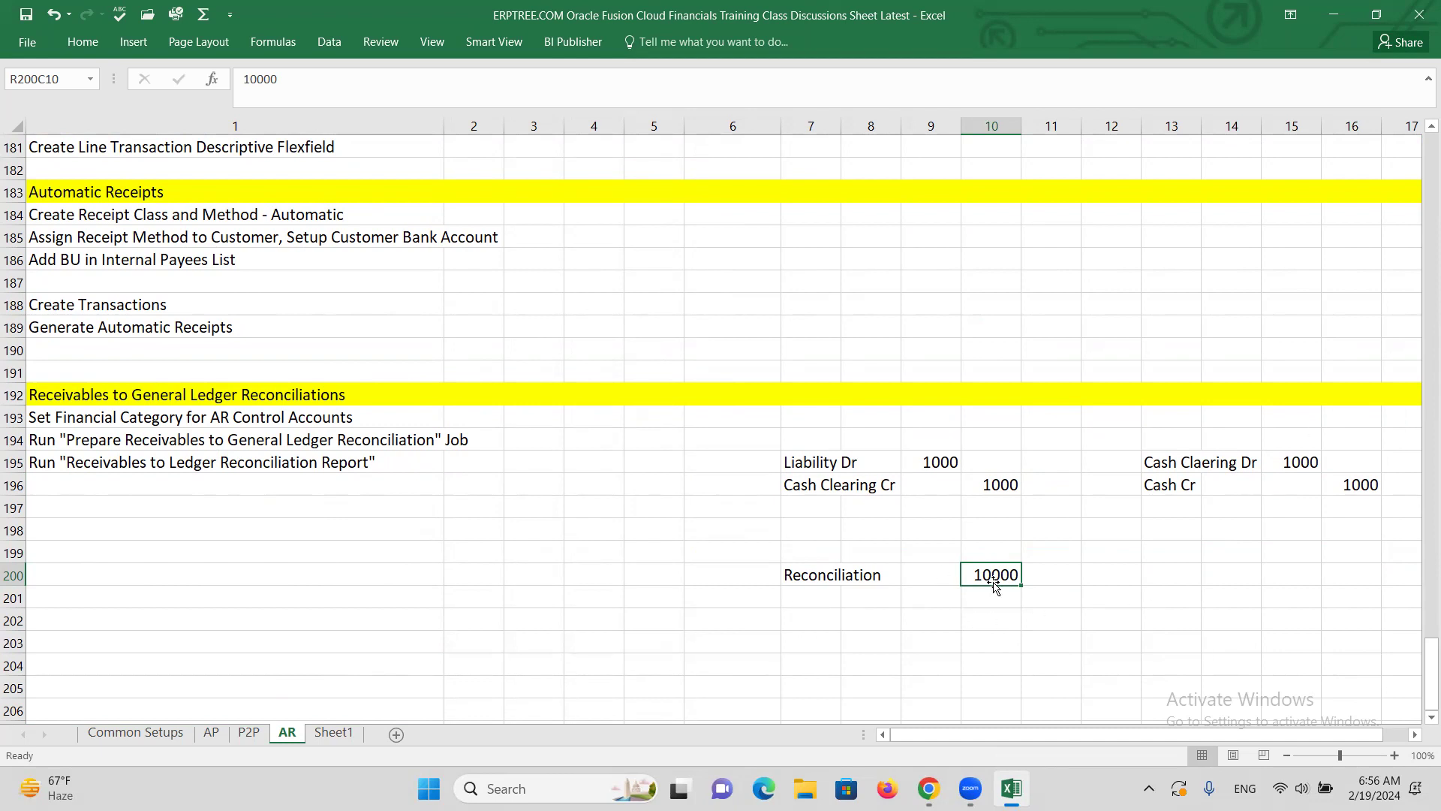
drag(826, 463, 1361, 576)
key(Delete)
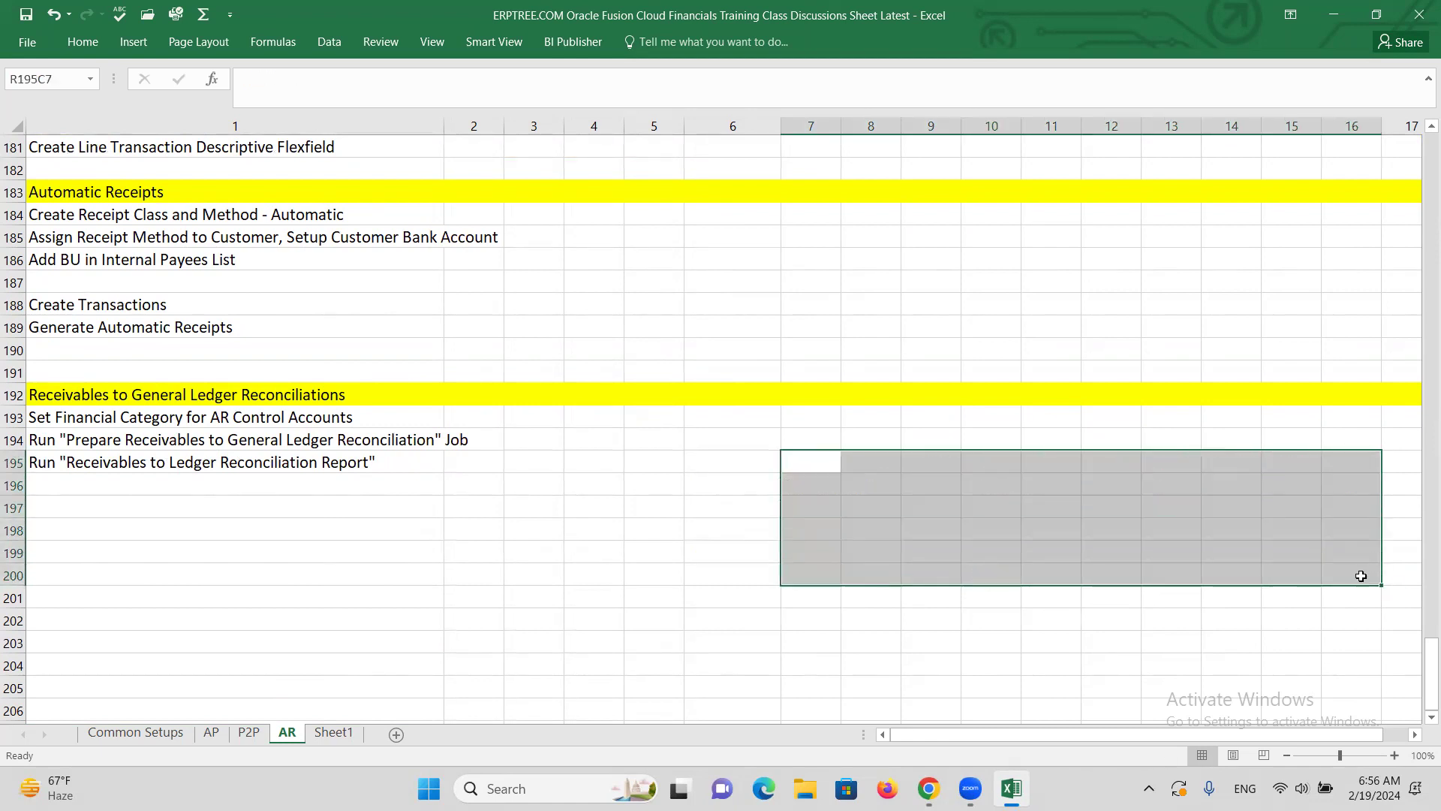
click(671, 507)
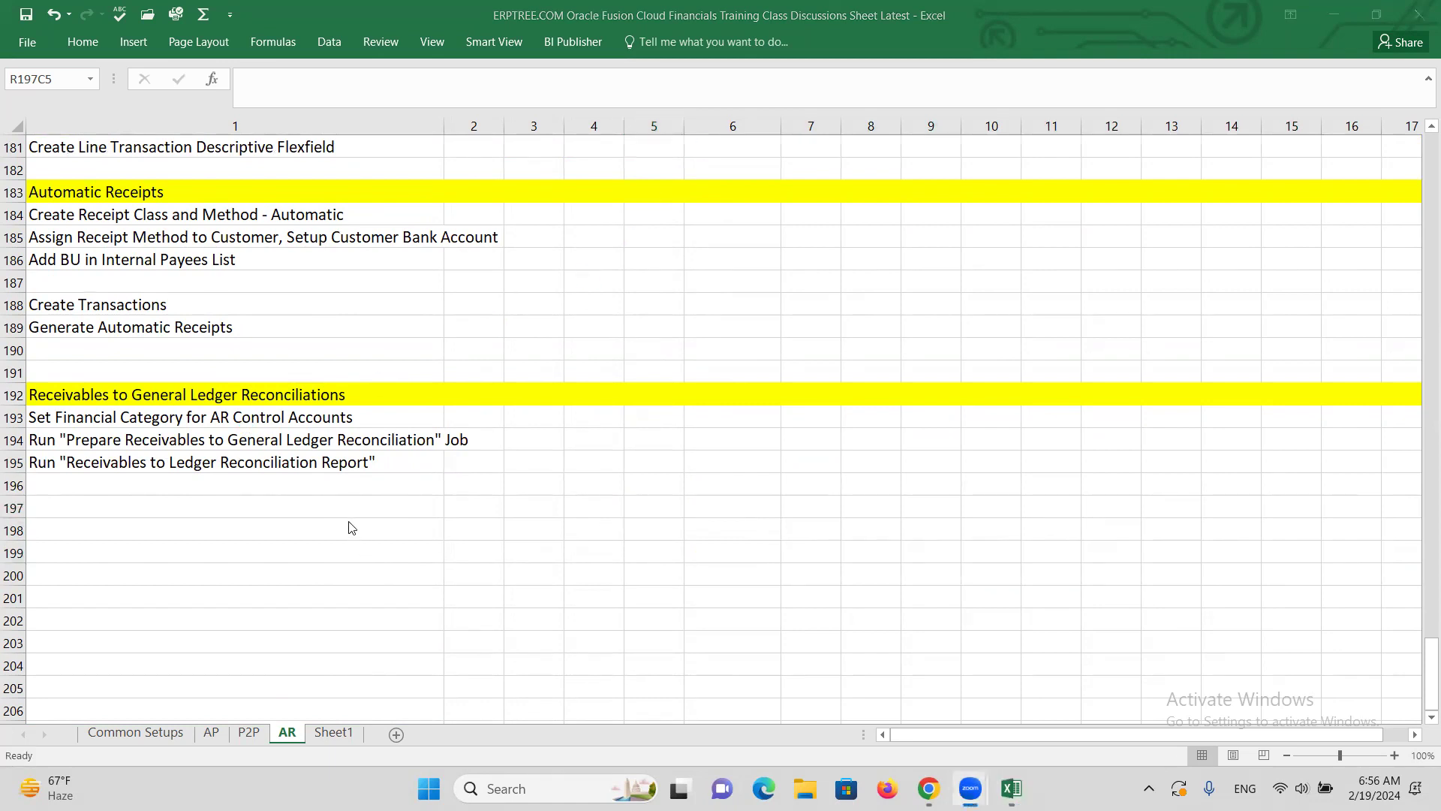
Step: Review the AR sheet's topic list, including Overview on Receivables Period Close Process, and the Receivables to General Ledger Reconciliations notes
click(329, 467)
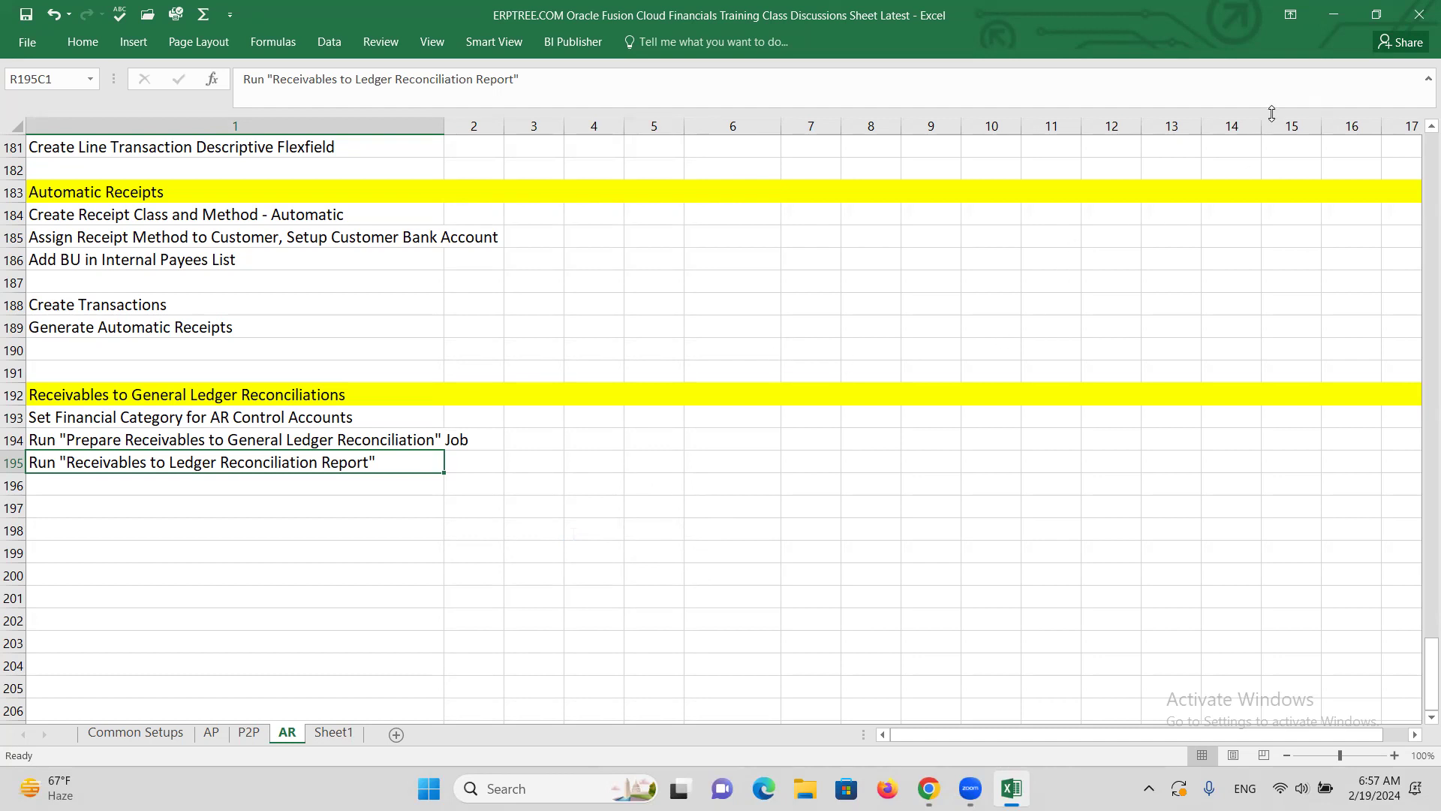
click(328, 530)
scroll(352, 436, up, 9)
scroll(352, 436, up, 20)
scroll(328, 381, up, 9)
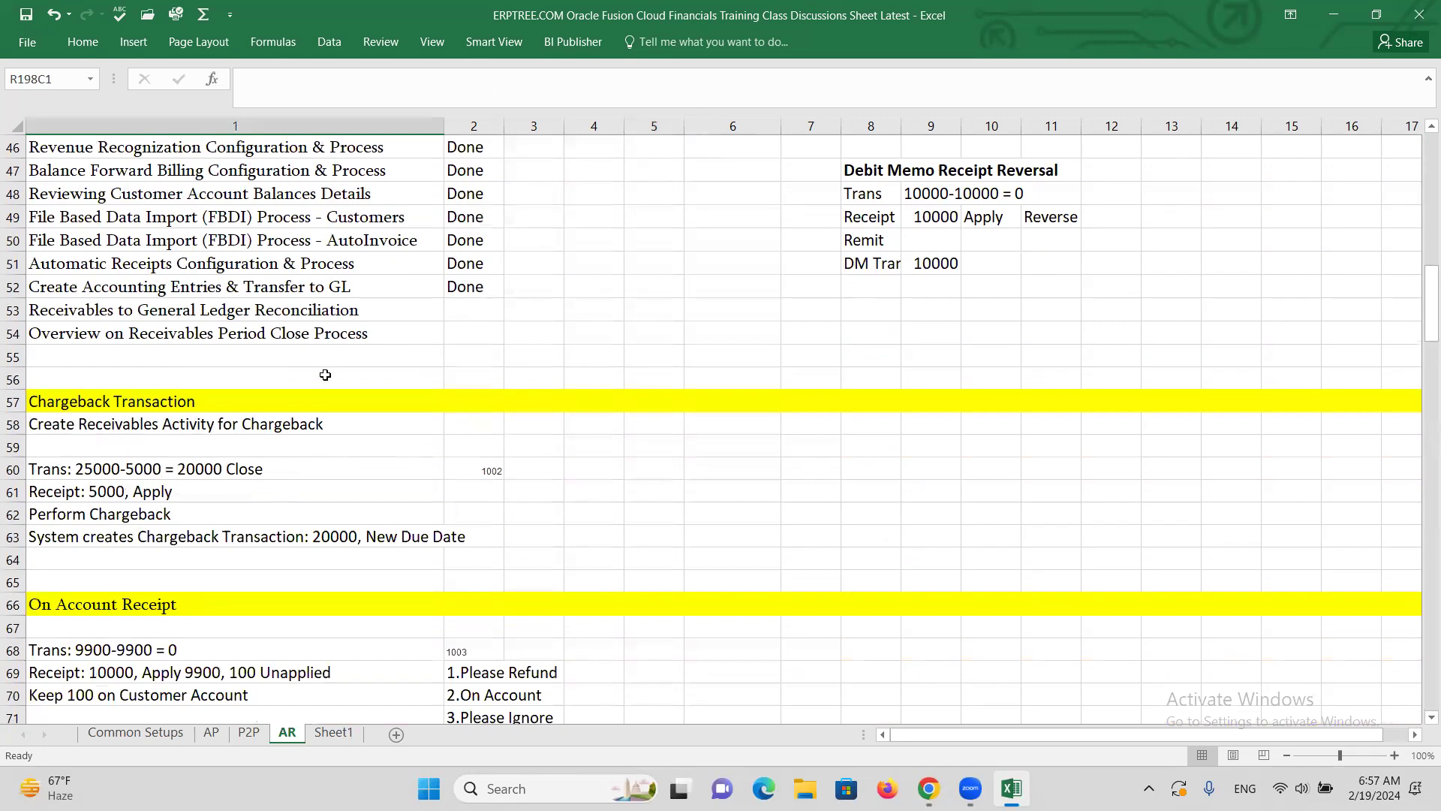
click(343, 338)
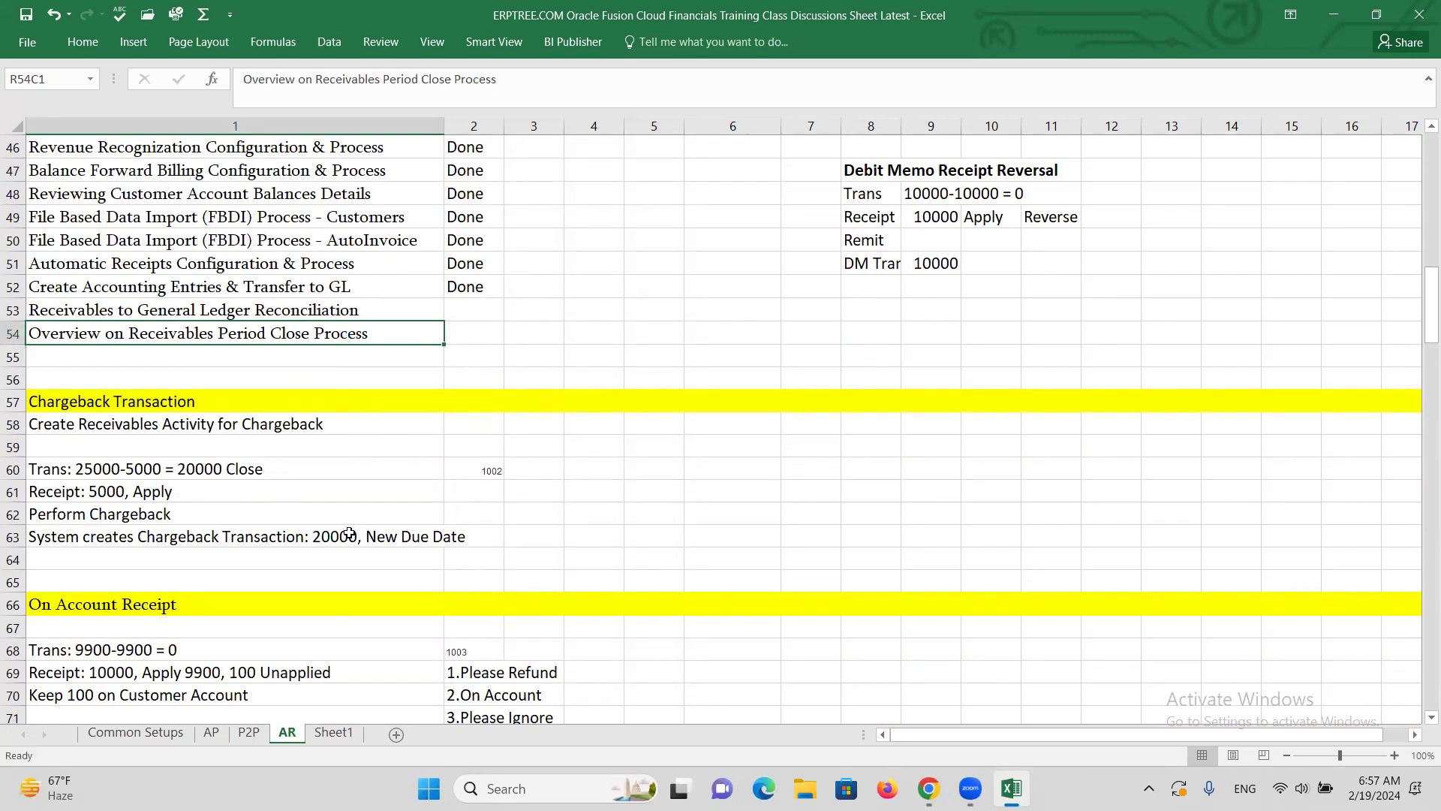
scroll(353, 533, down, 11)
scroll(363, 545, down, 20)
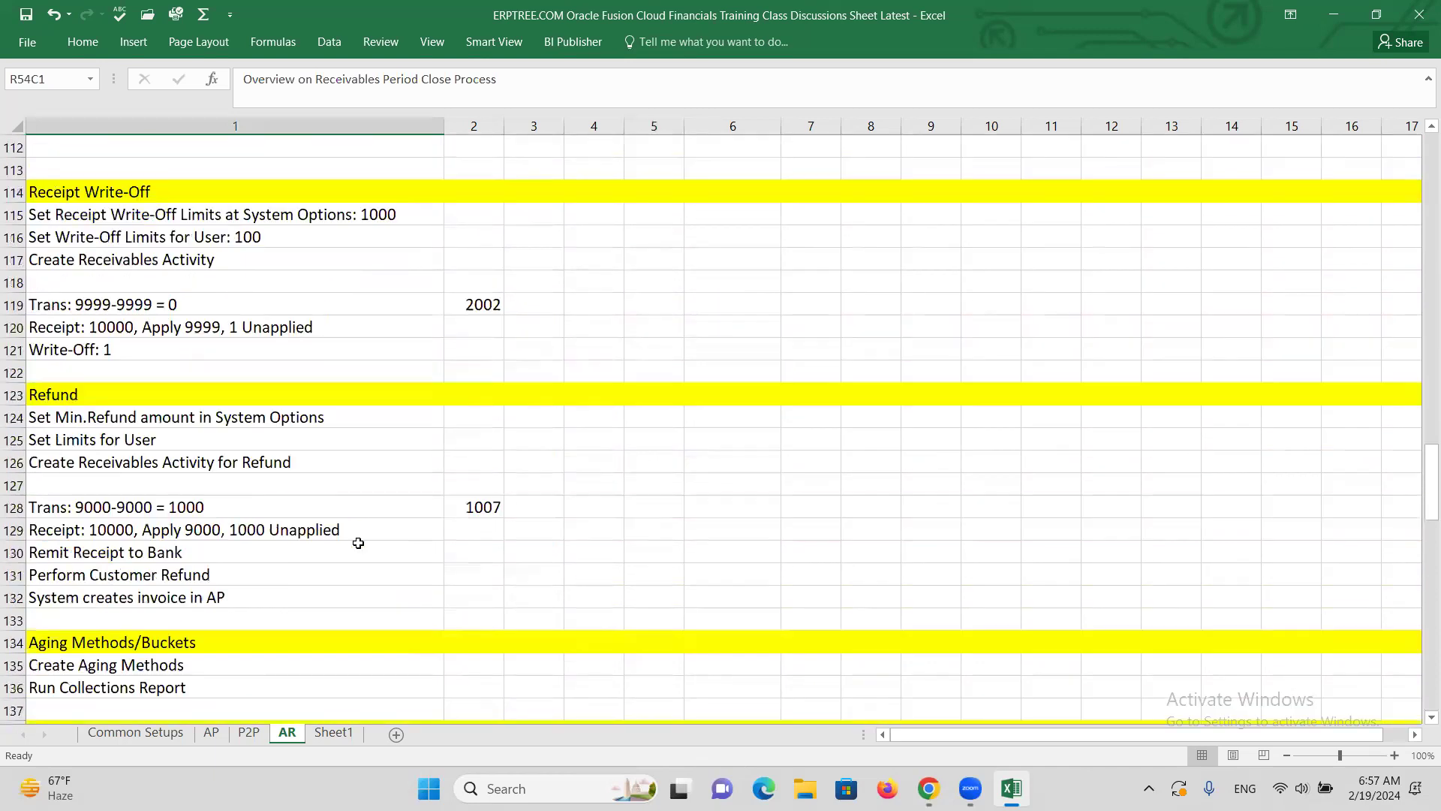
scroll(358, 542, down, 10)
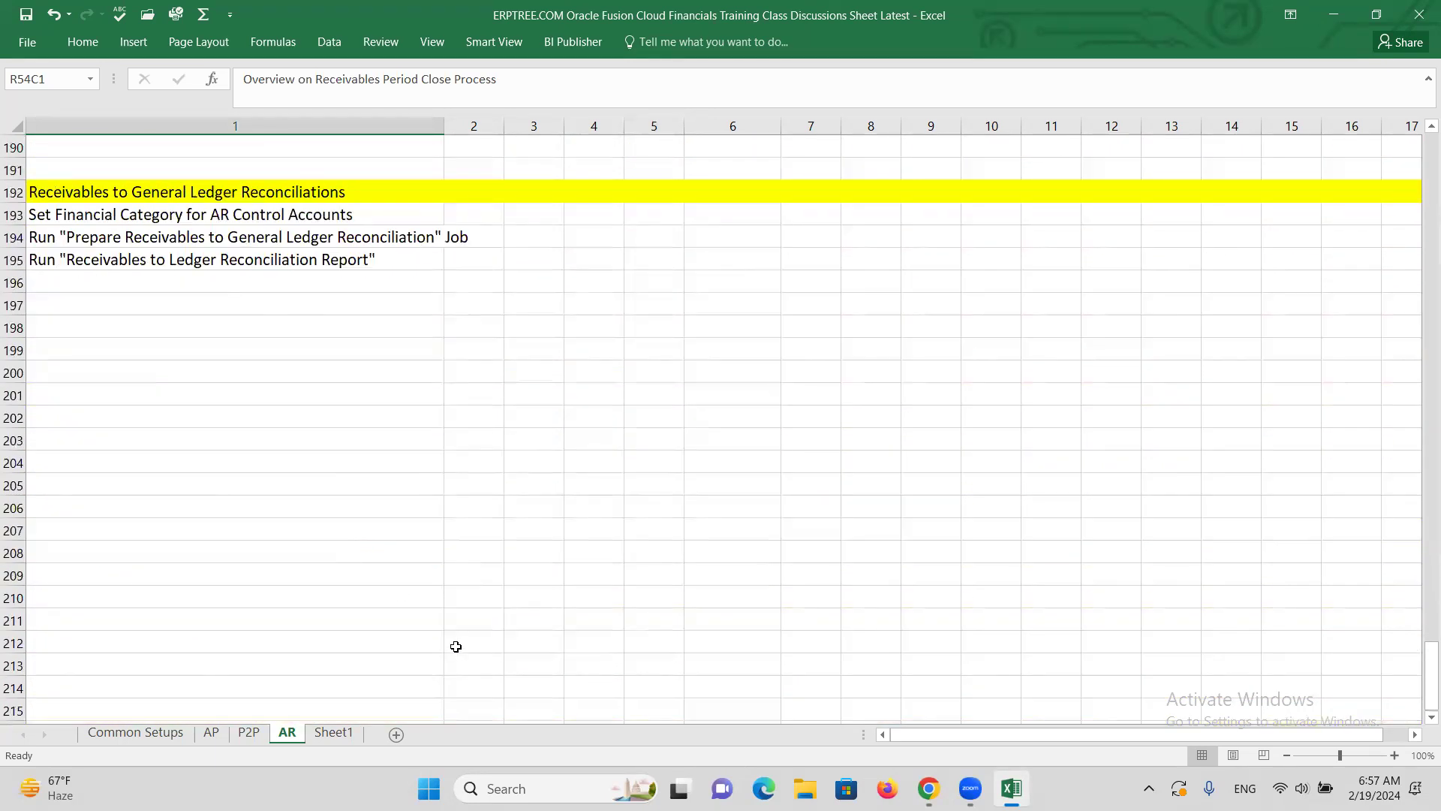
Step: Switch to Oracle Fusion in Chrome and open Manage Accounting Periods from the Accounts Receivable tasks
click(930, 788)
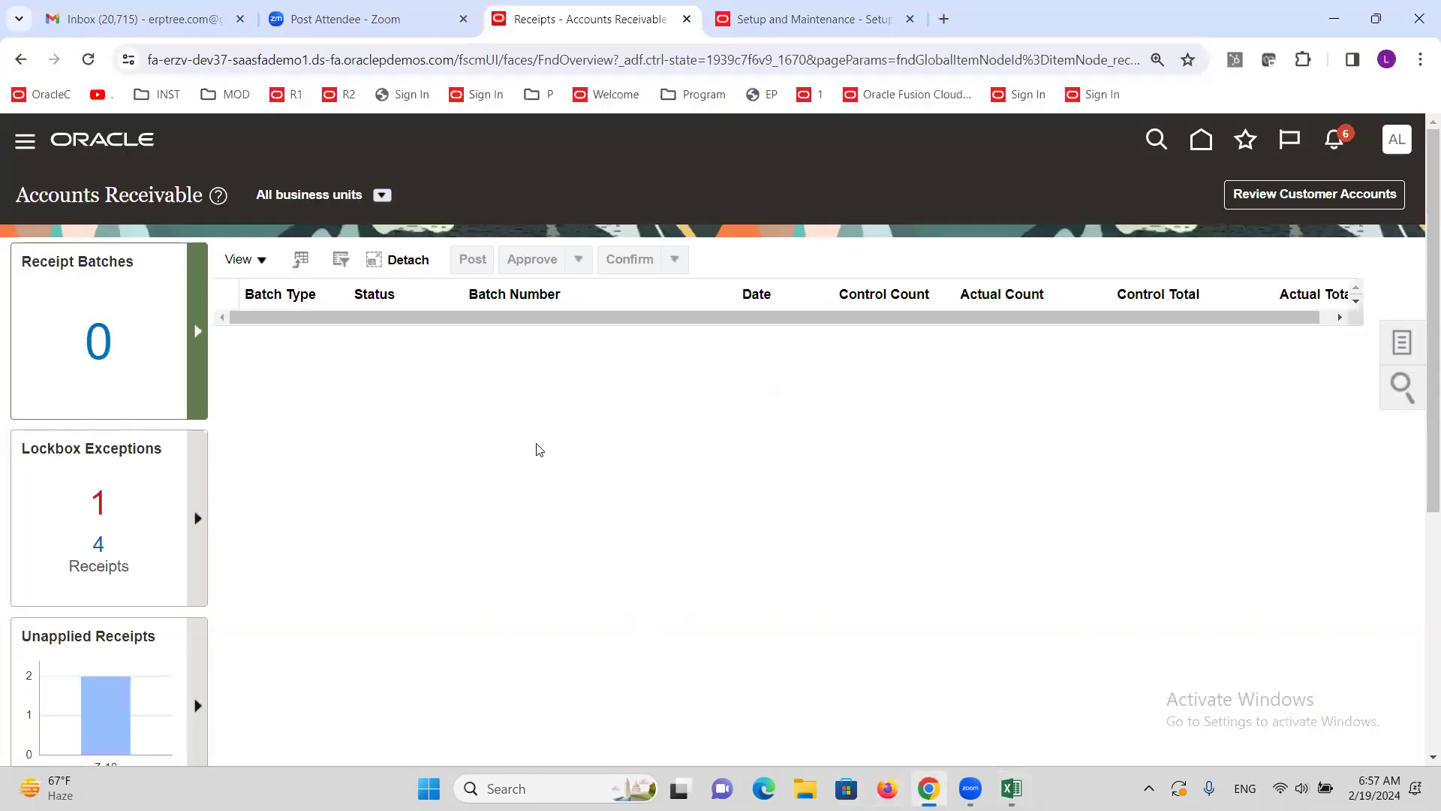
click(19, 156)
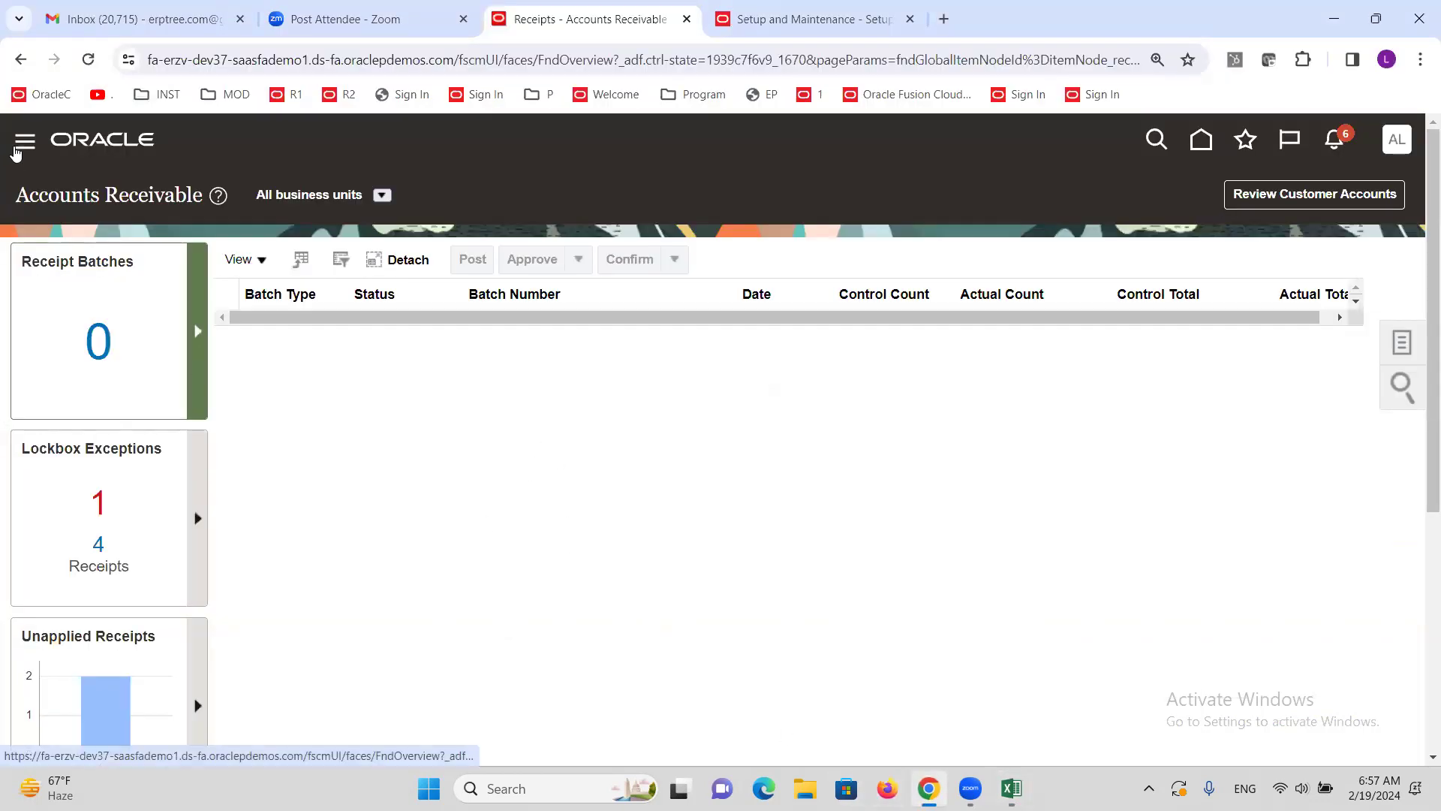
click(1021, 207)
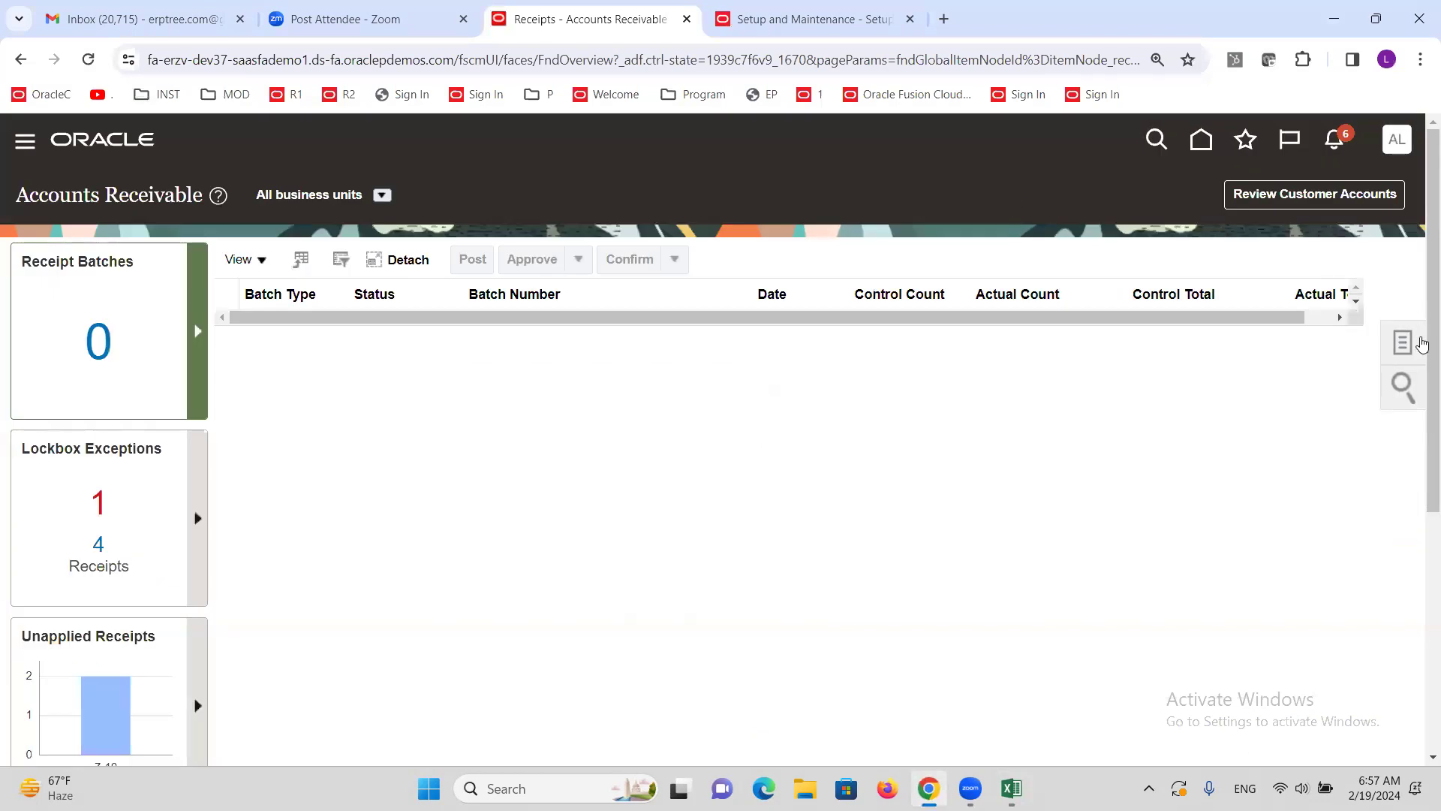
click(1398, 346)
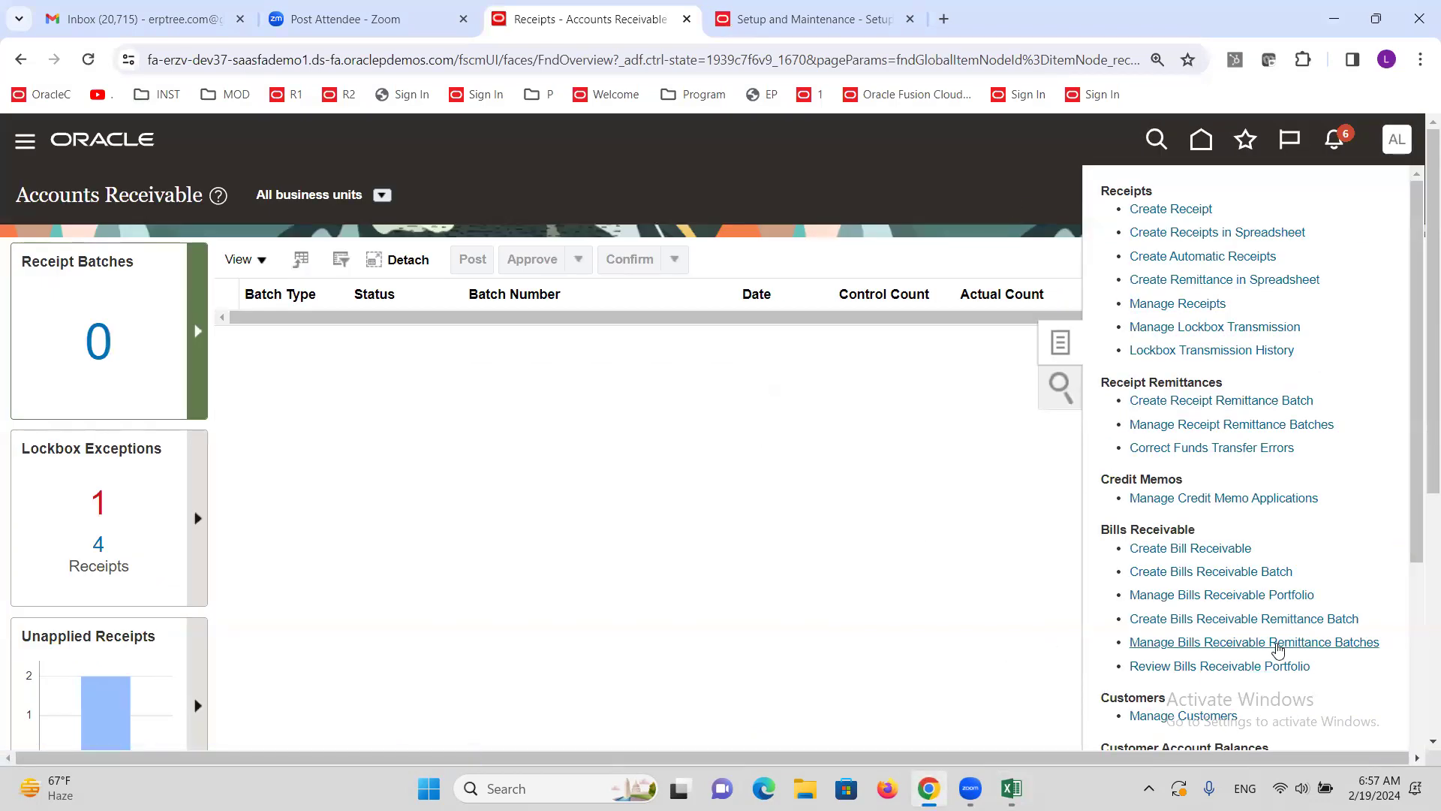
scroll(1294, 538, down, 1)
scroll(1294, 537, down, 3)
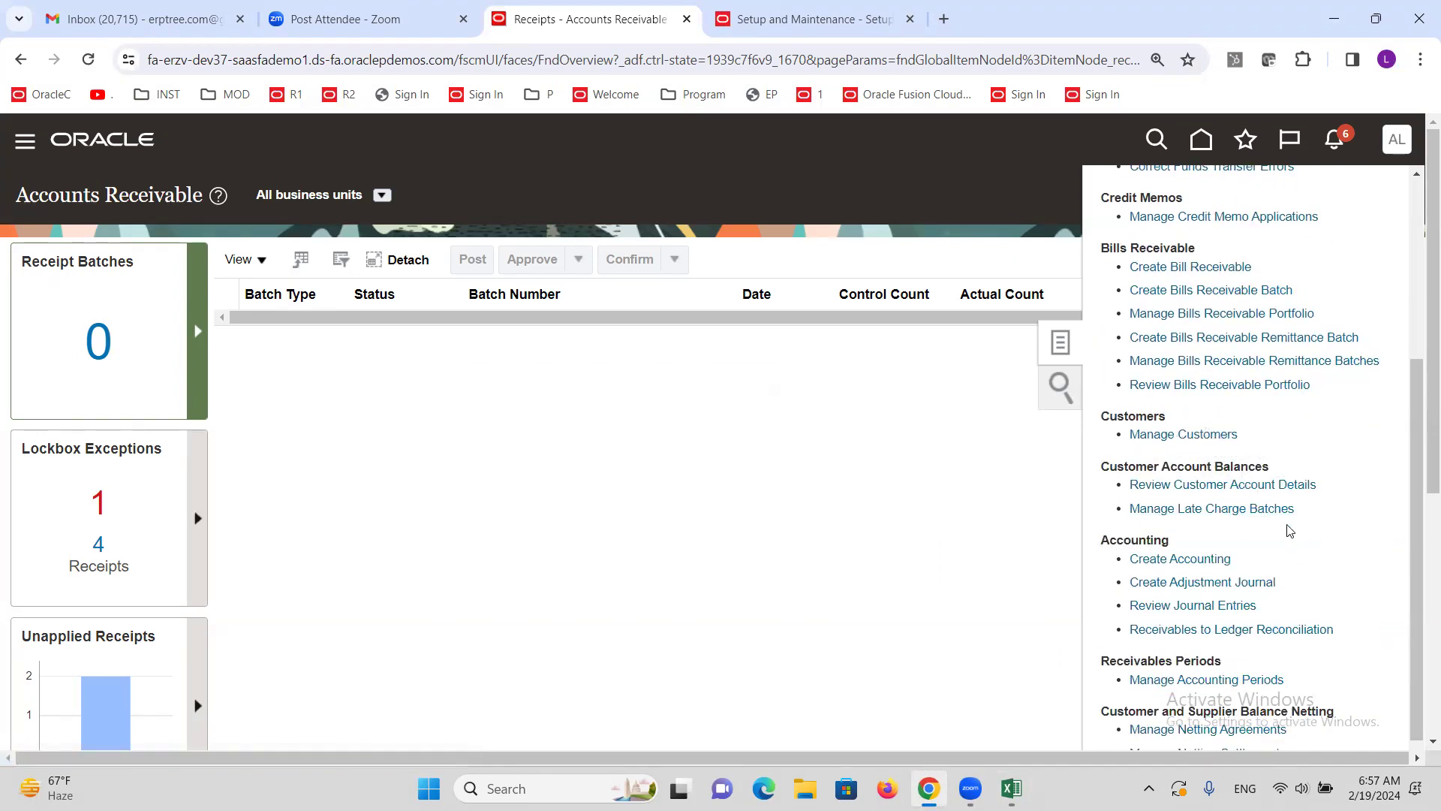
scroll(1292, 531, down, 1)
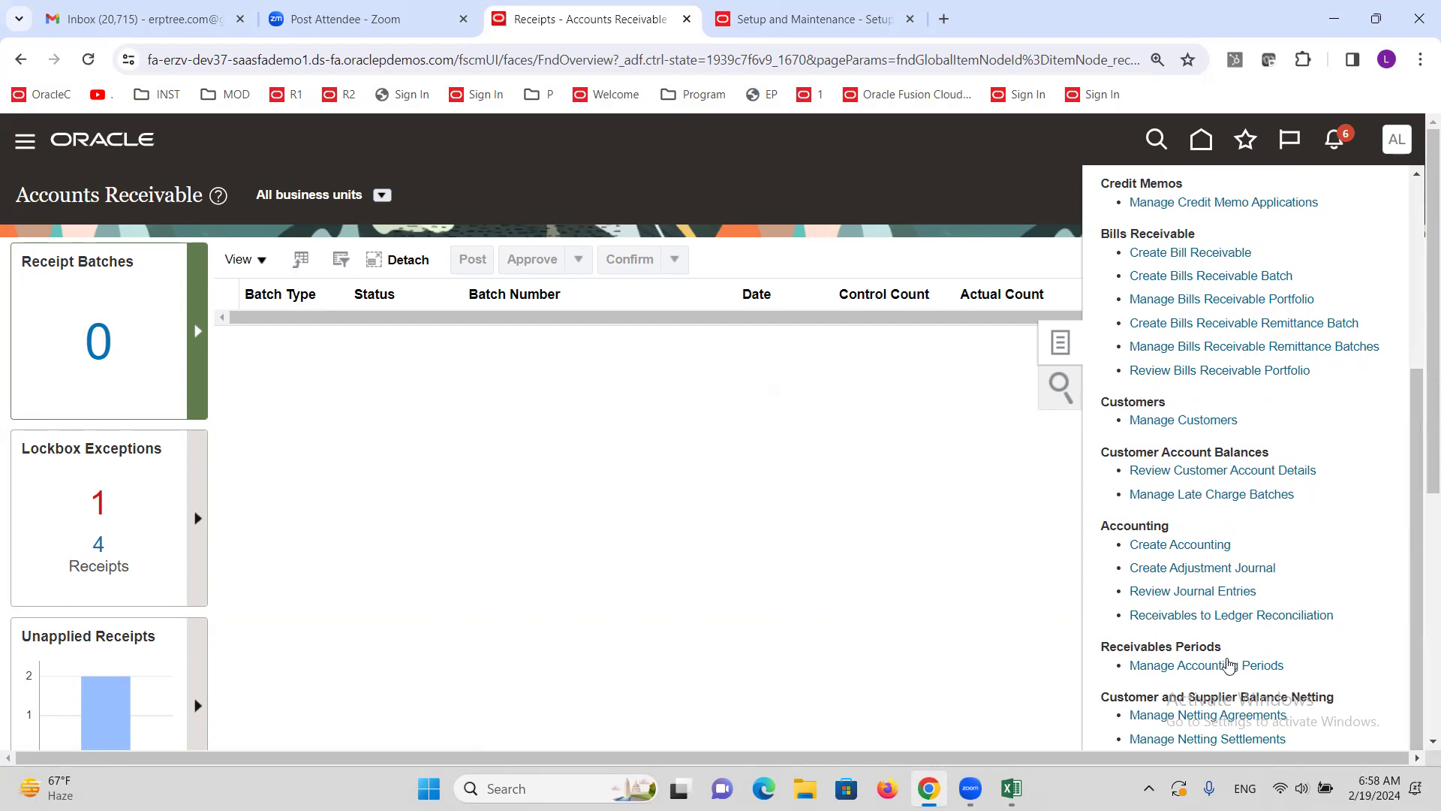
click(1212, 664)
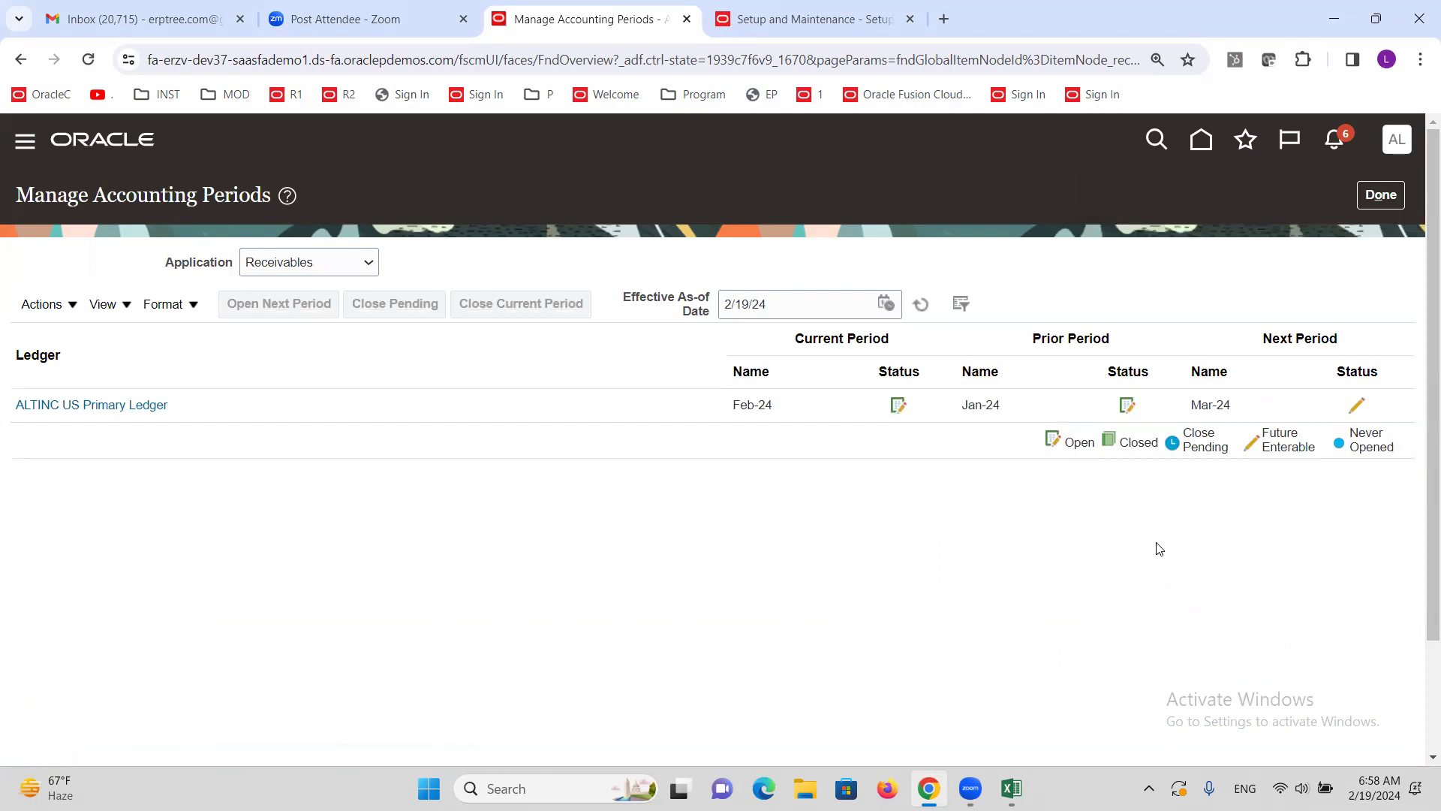
Step: Close the Feb-24 Receivables period for ALTINC US Primary Ledger and refresh the period statuses
click(94, 411)
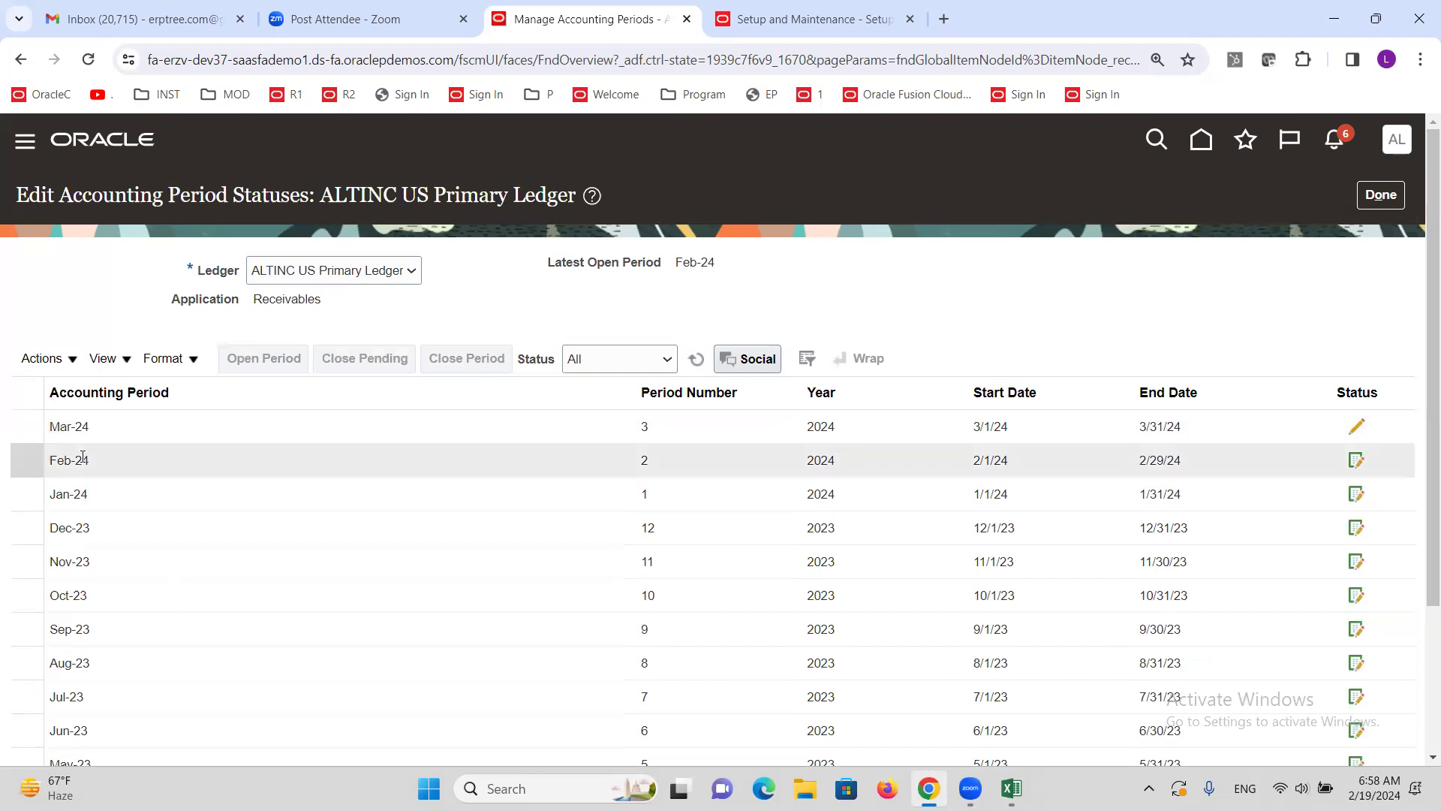
click(45, 460)
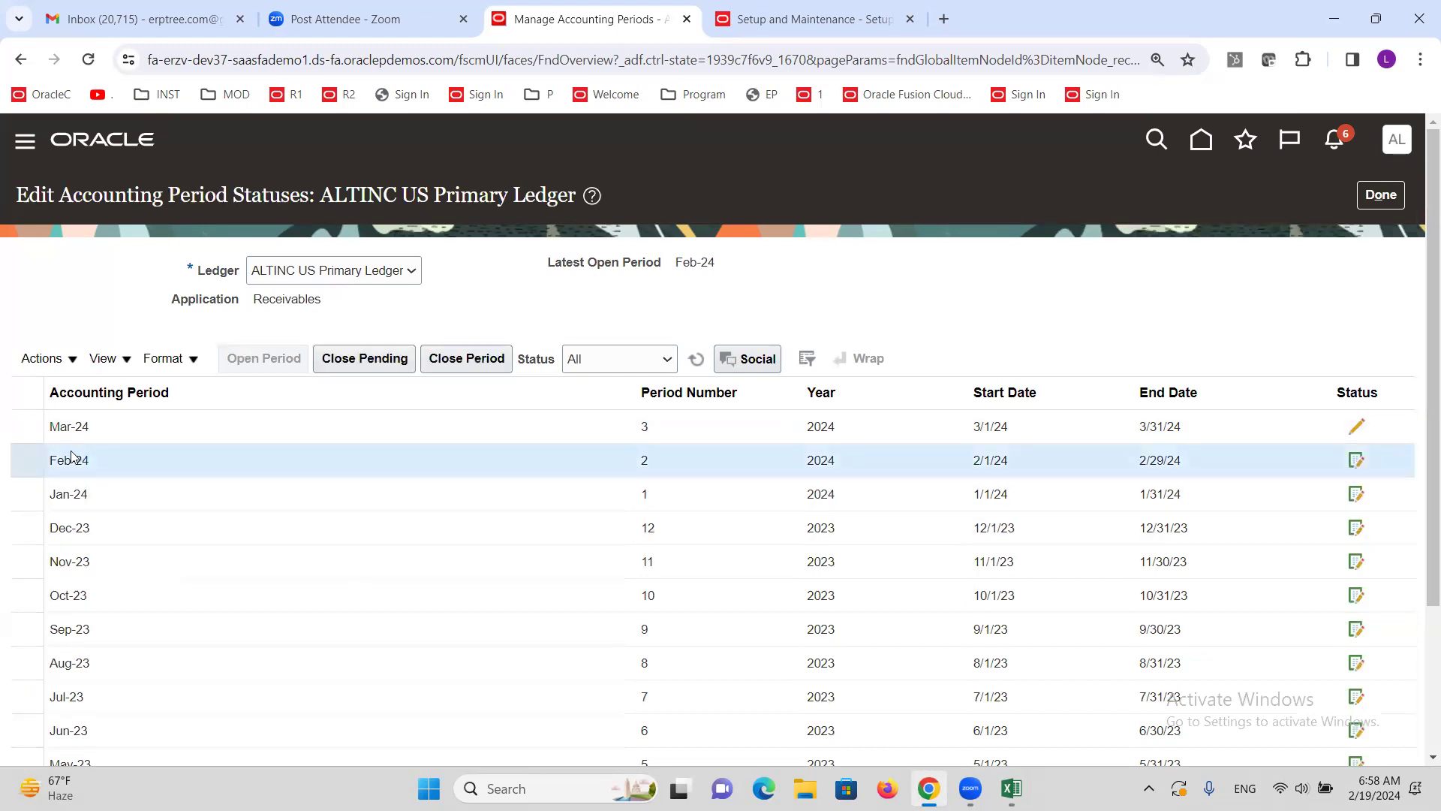
click(453, 367)
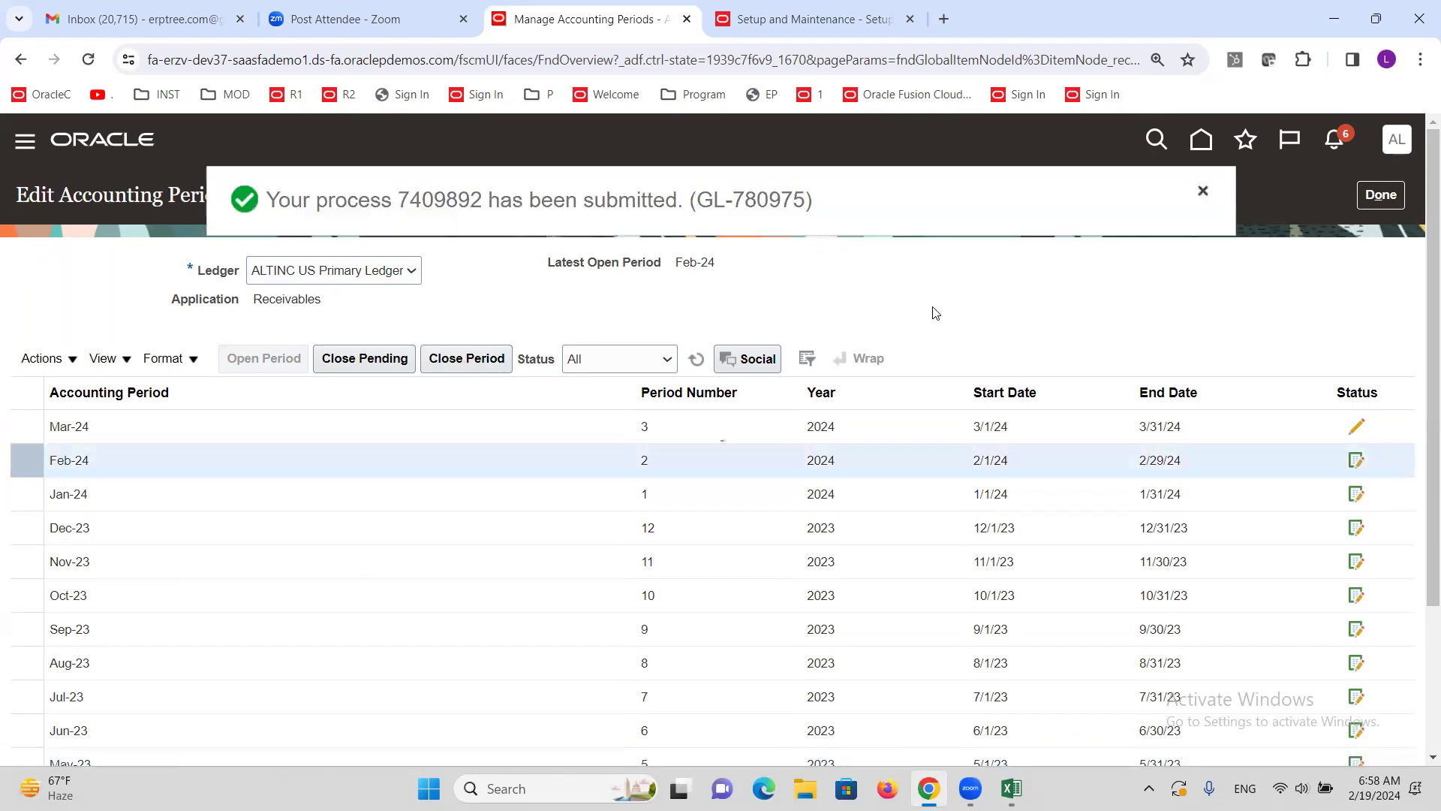
click(1197, 200)
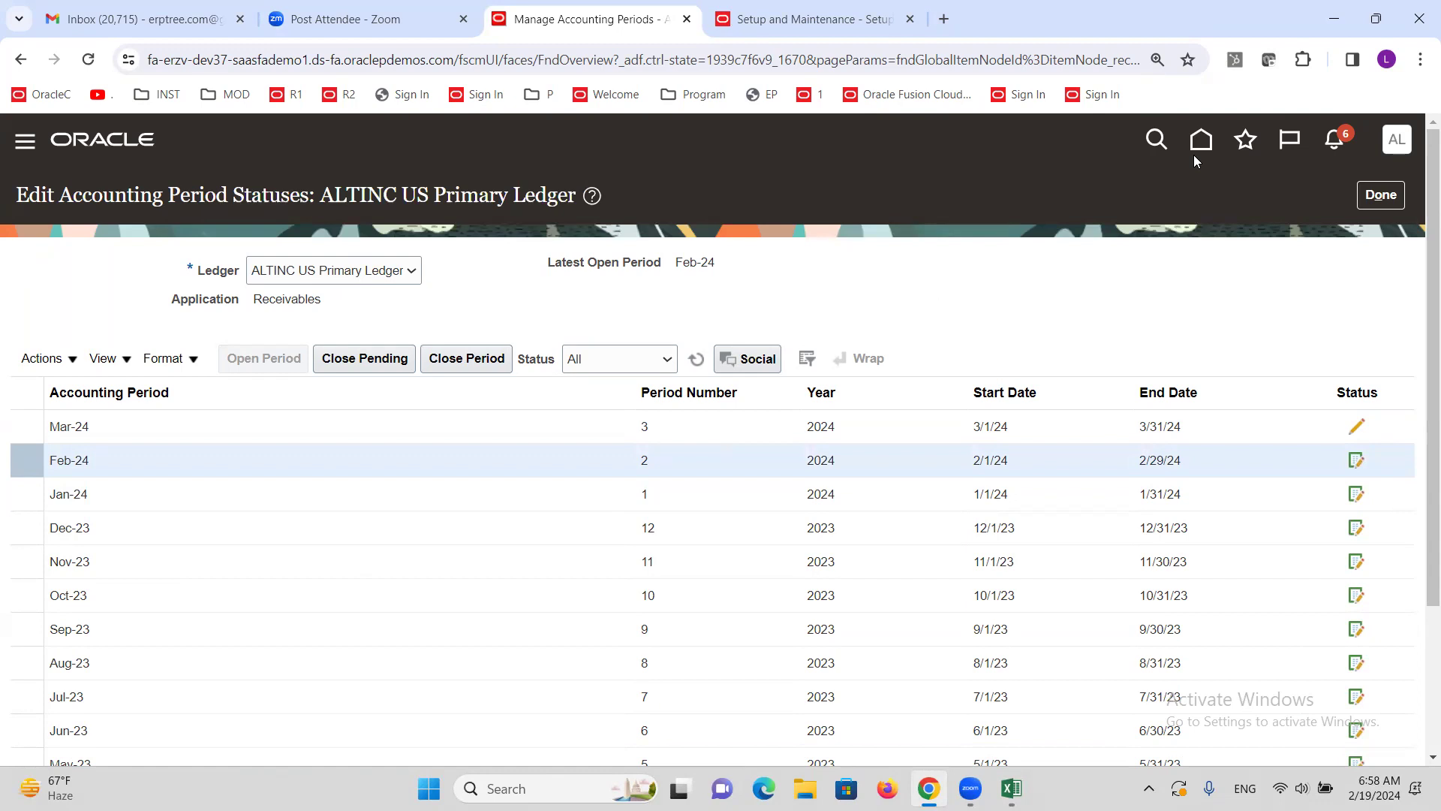
click(695, 362)
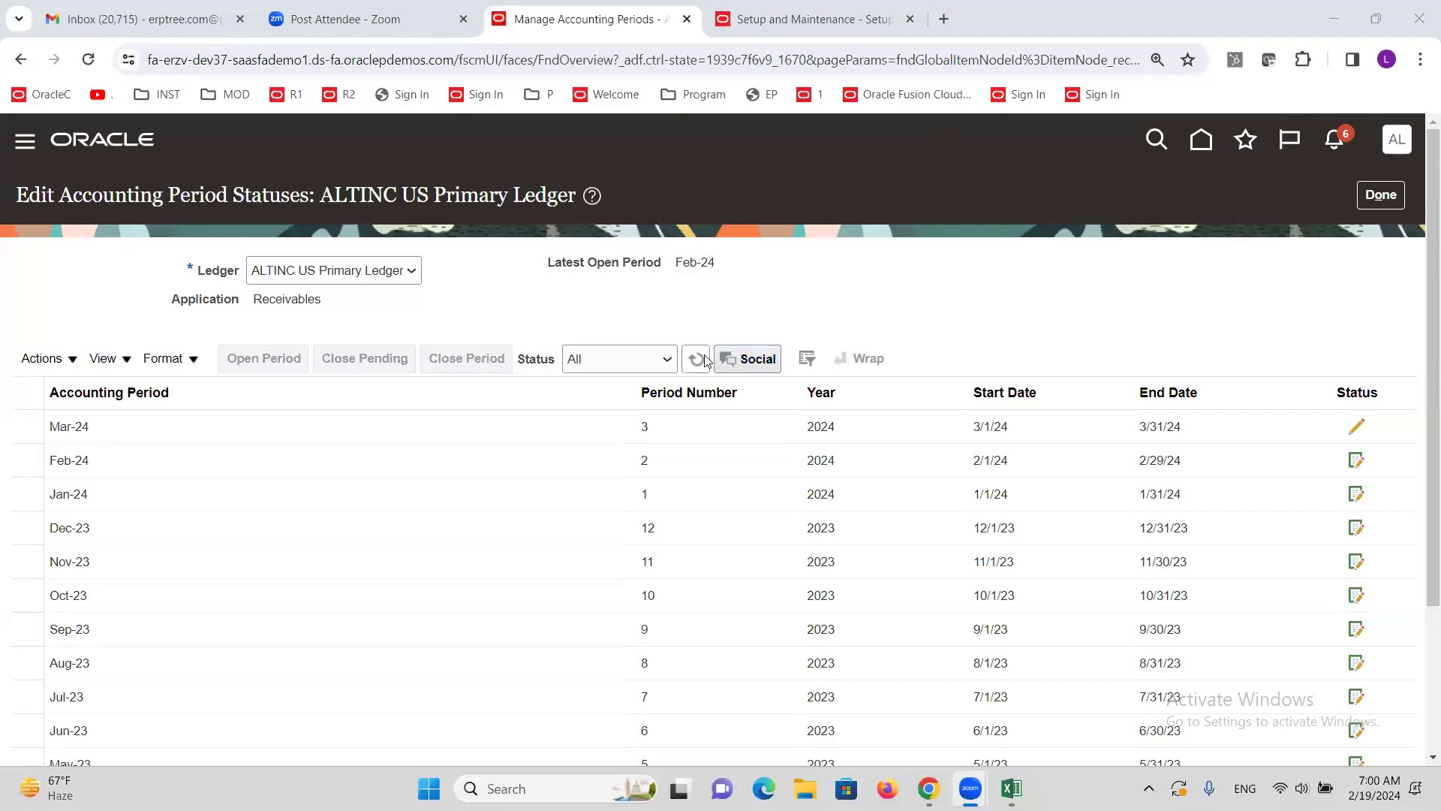
click(697, 360)
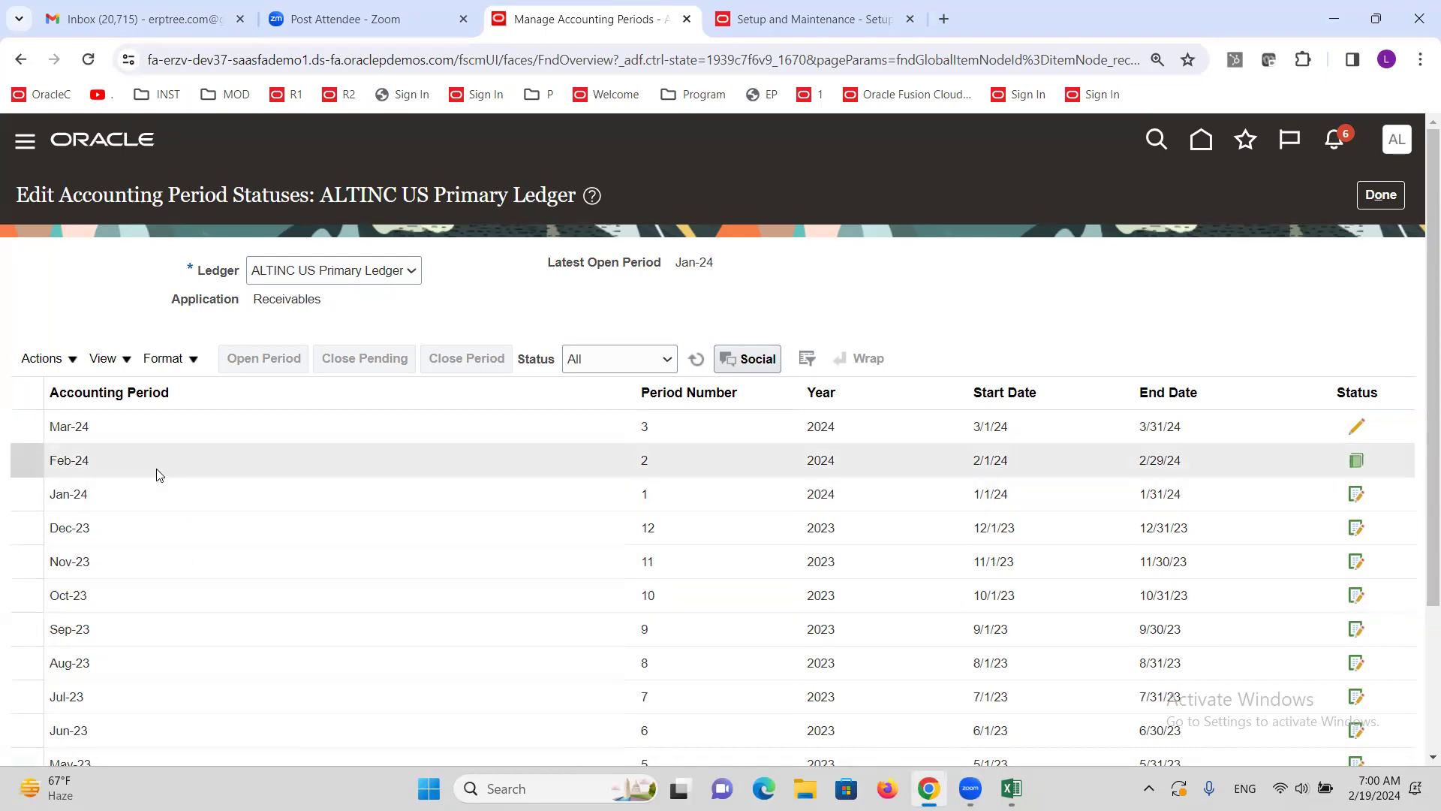
Step: Check which status actions are available for Jan-24 and Feb-24, and return to the Accounts Receivable work area
click(142, 492)
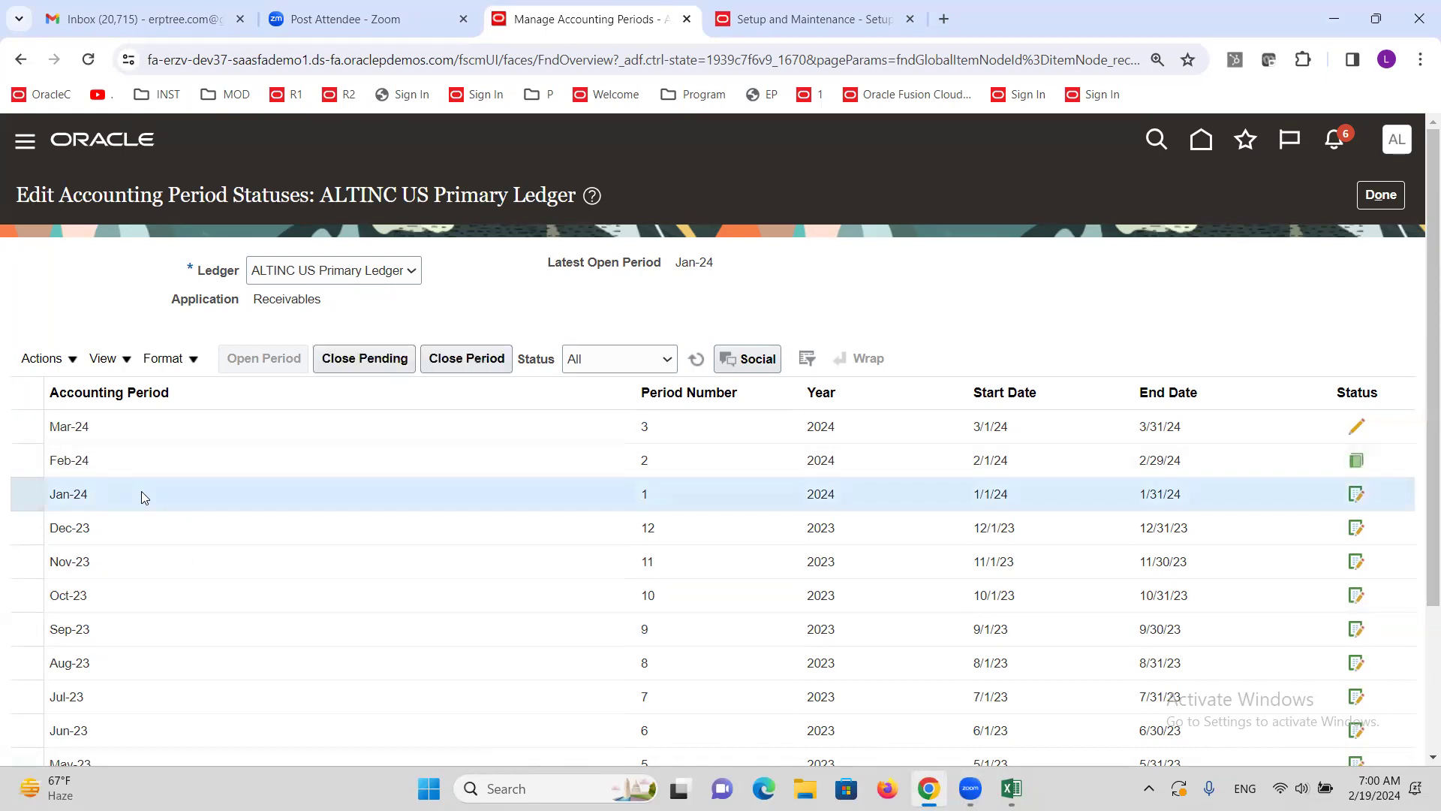
click(137, 470)
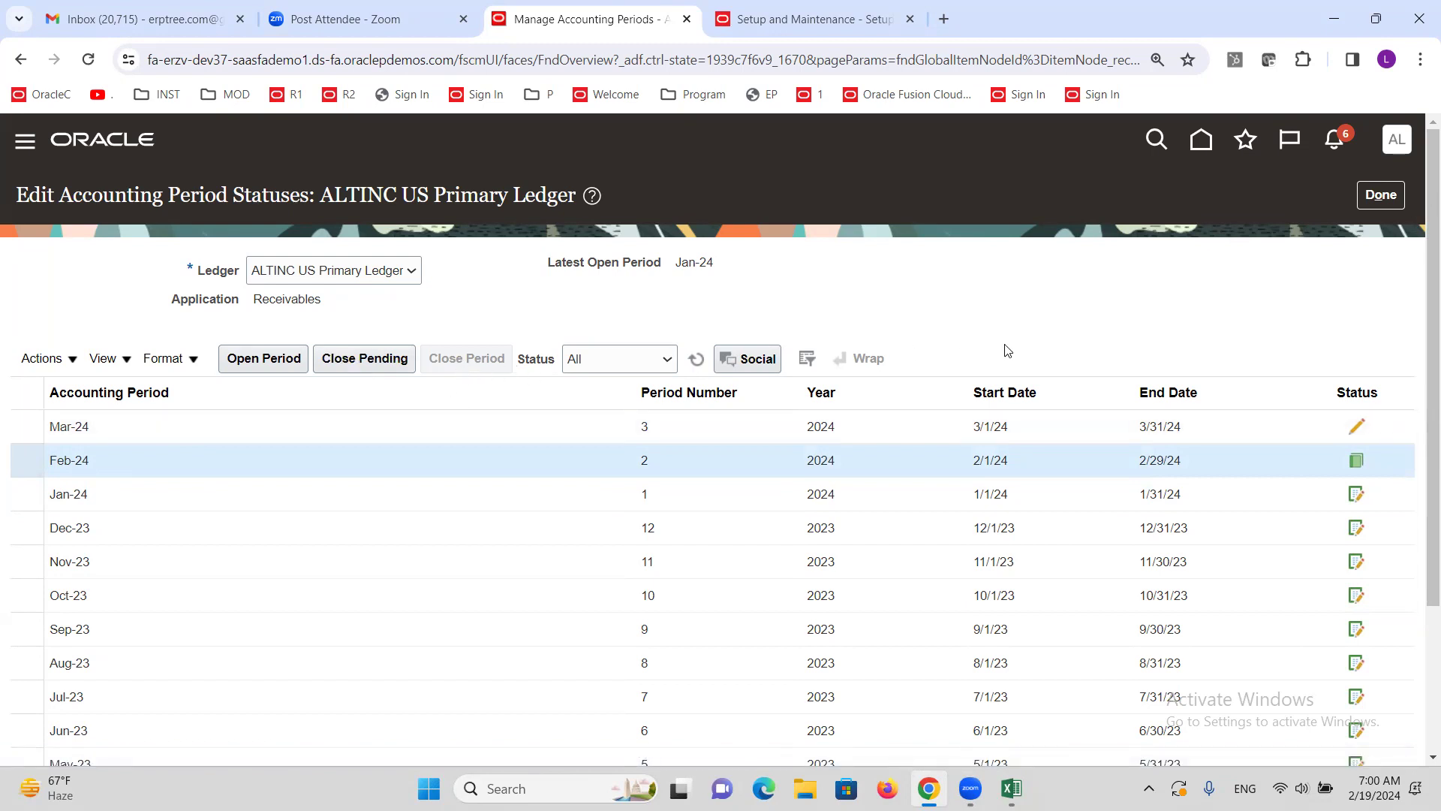
click(1380, 194)
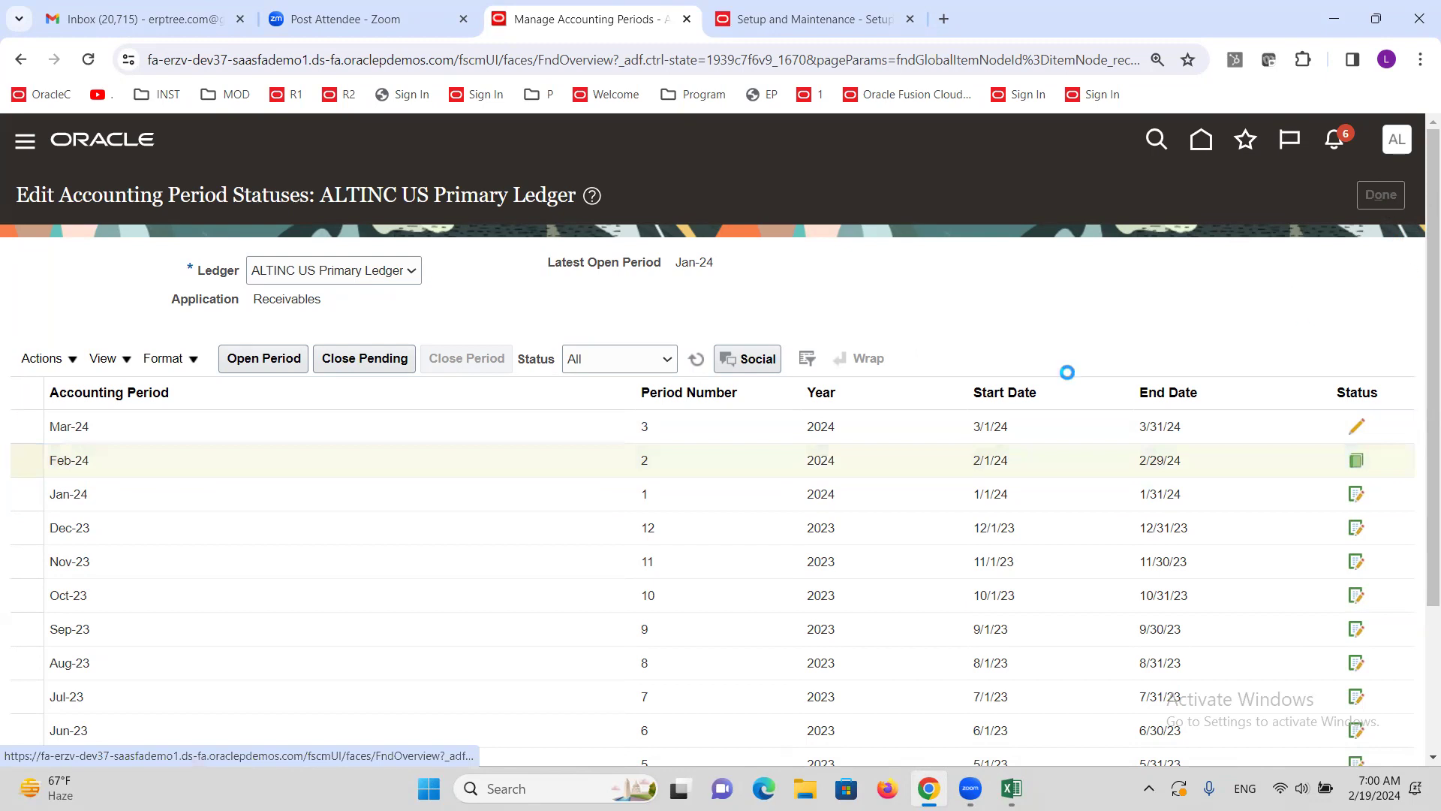
click(1381, 195)
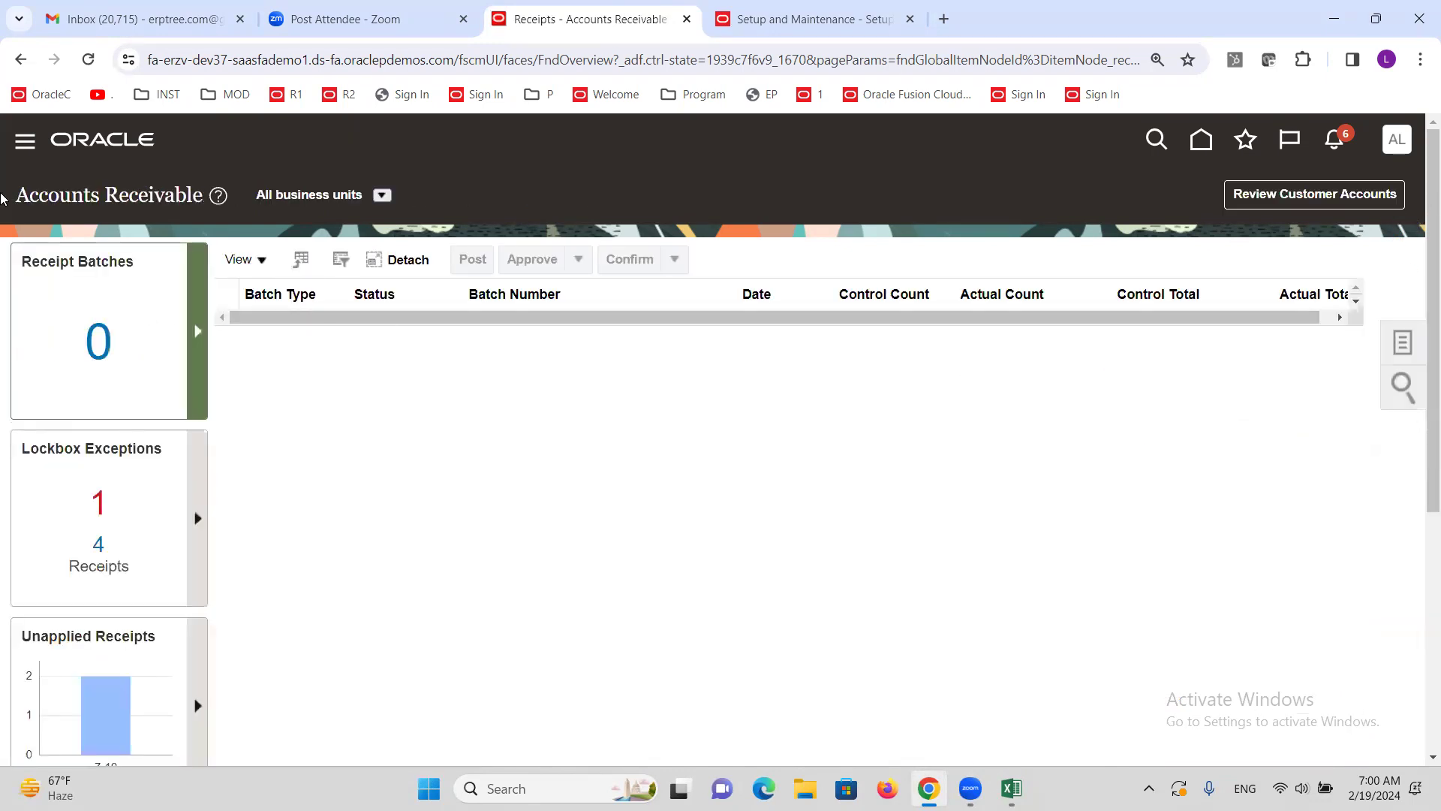
Step: Open Scheduled Processes and start scheduling a new process
click(25, 142)
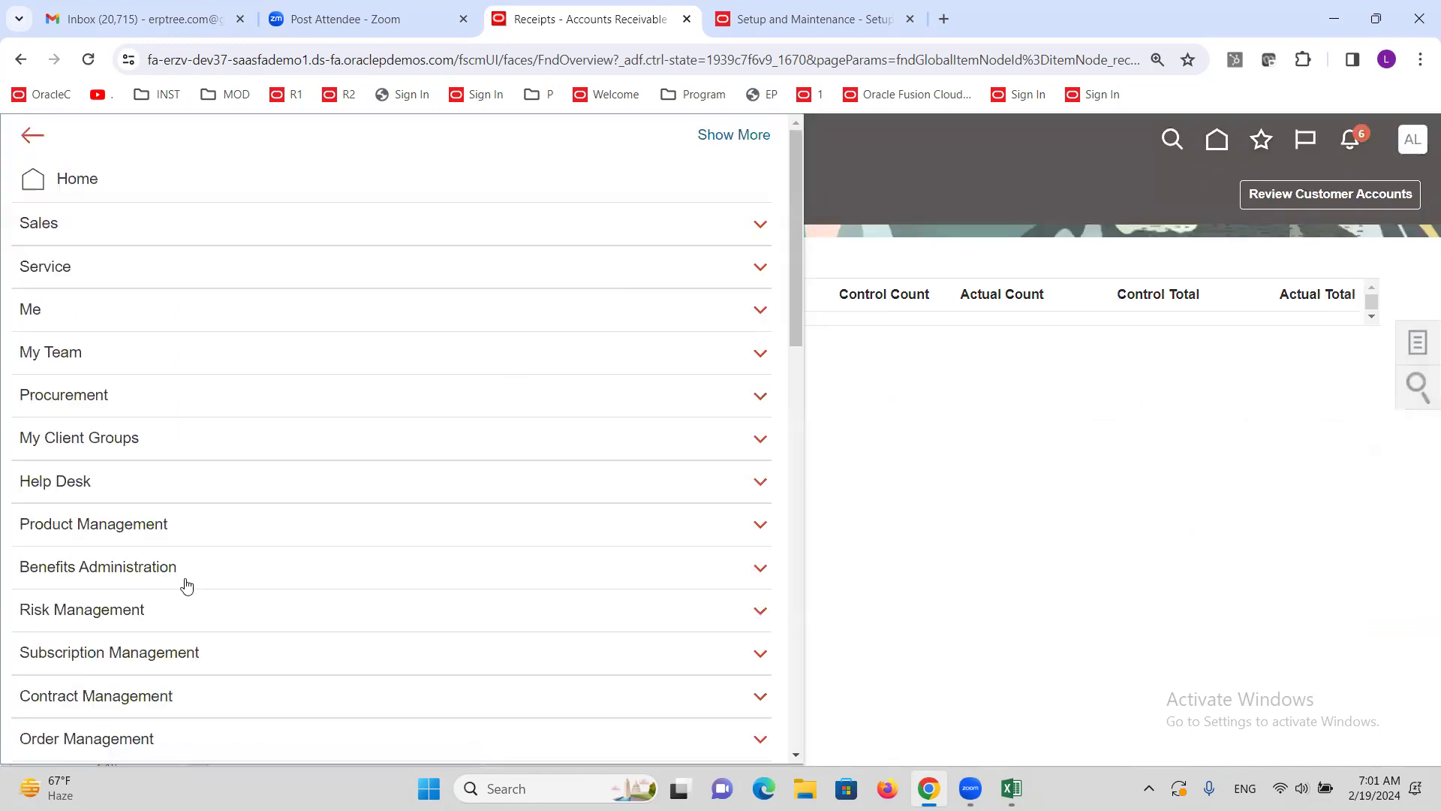
scroll(188, 578, down, 10)
scroll(100, 538, down, 4)
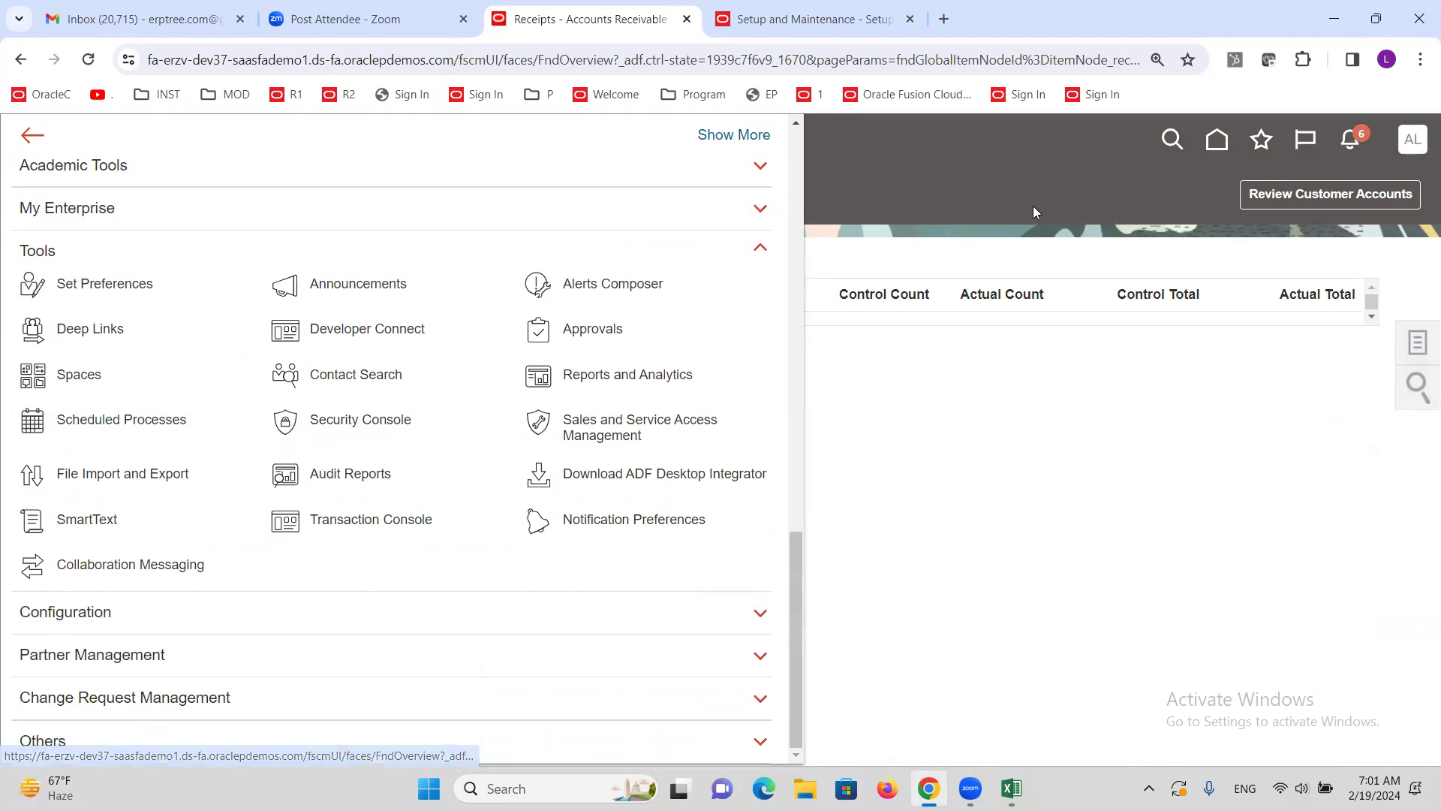
click(116, 424)
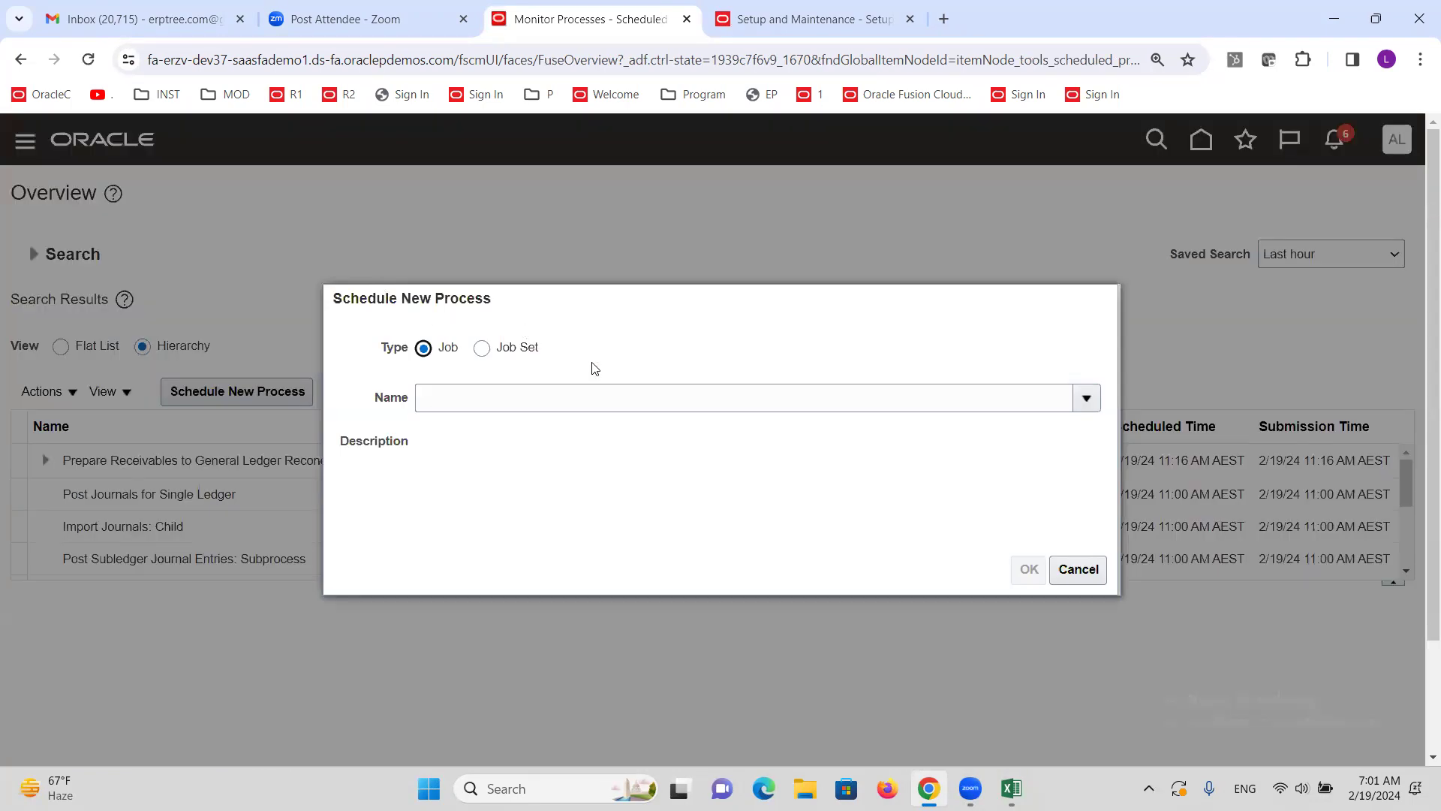
Step: Find jobs matching "Period Cl" and choose Subledger Period Close Exceptions Report as the process to schedule
click(589, 409)
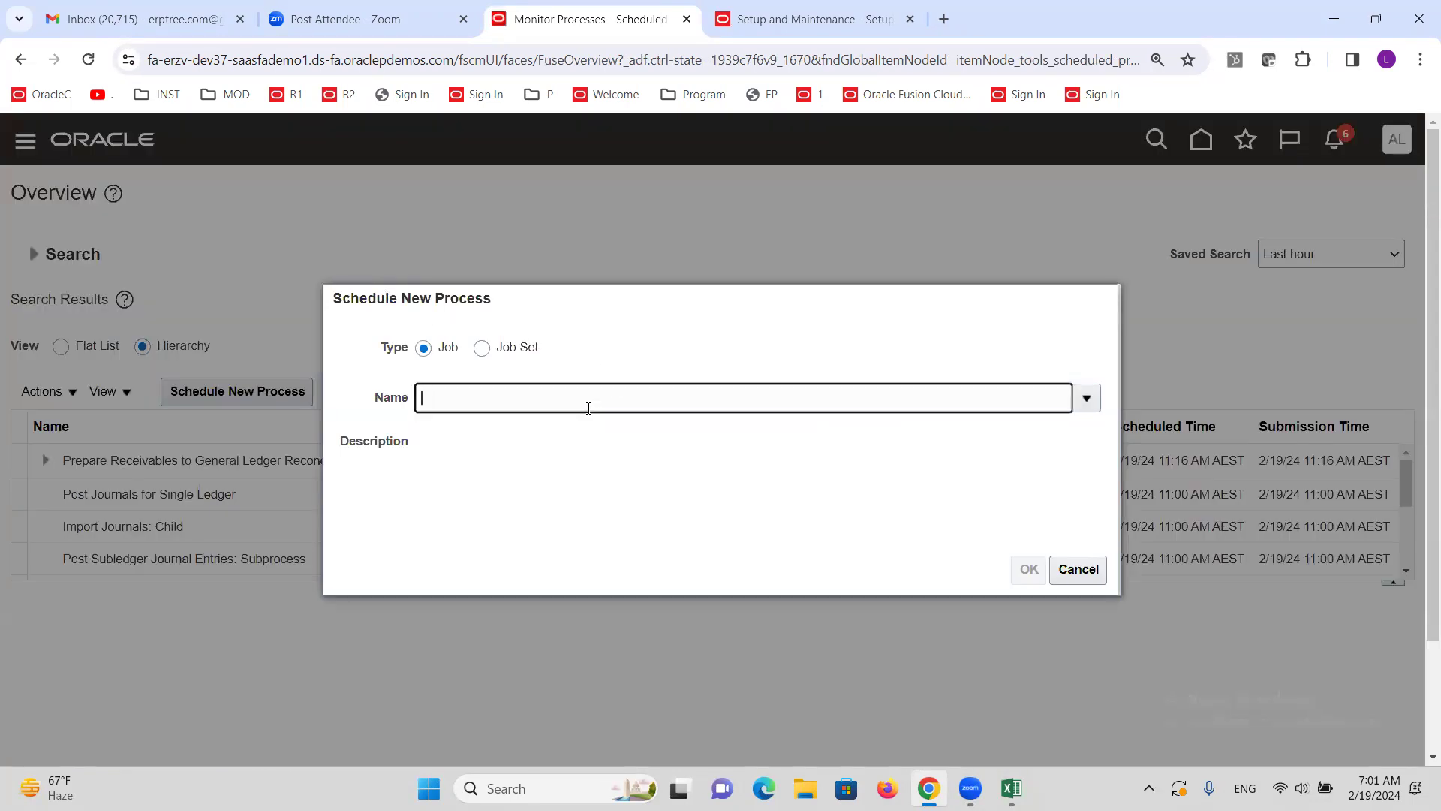
text(Period Cl)
key(Tab)
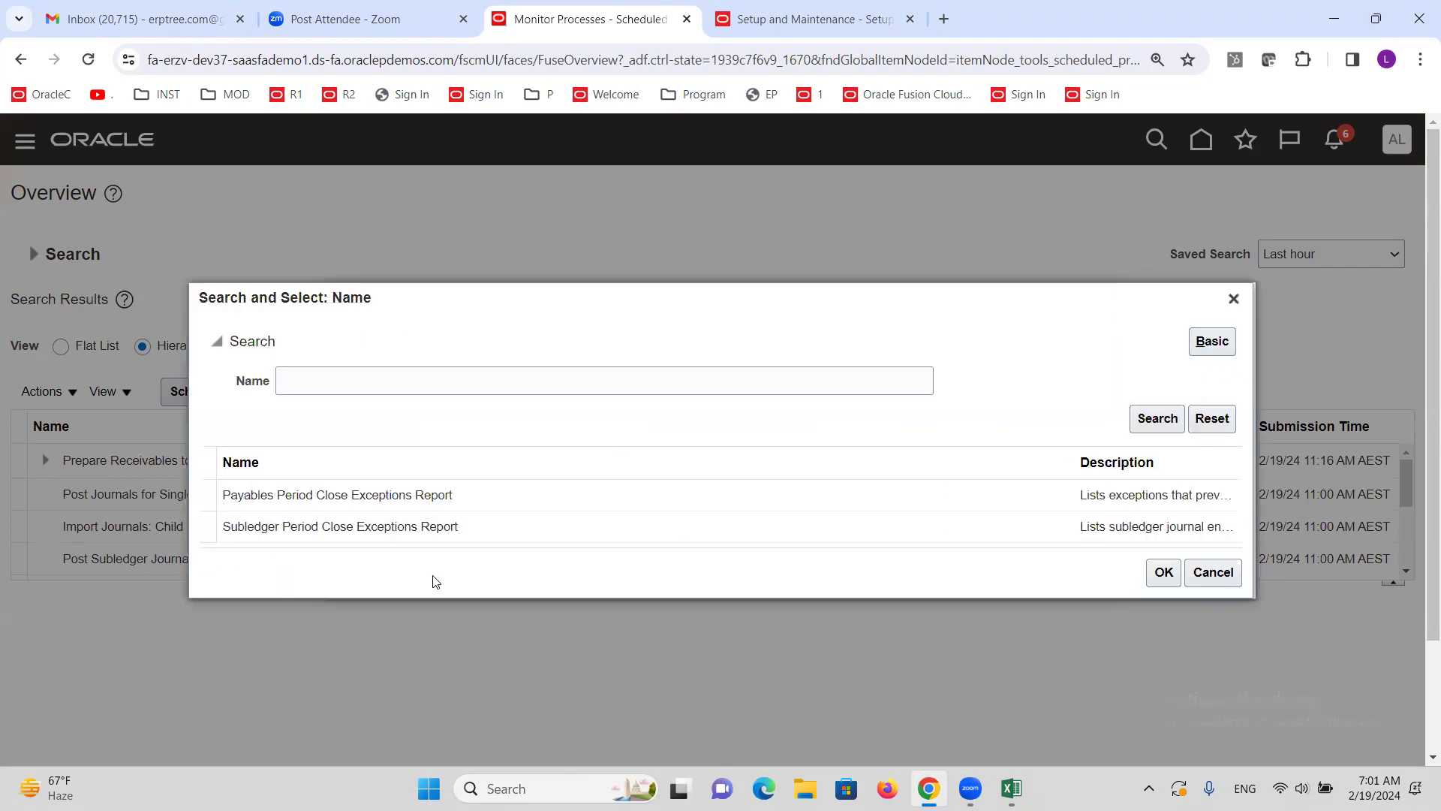
click(383, 530)
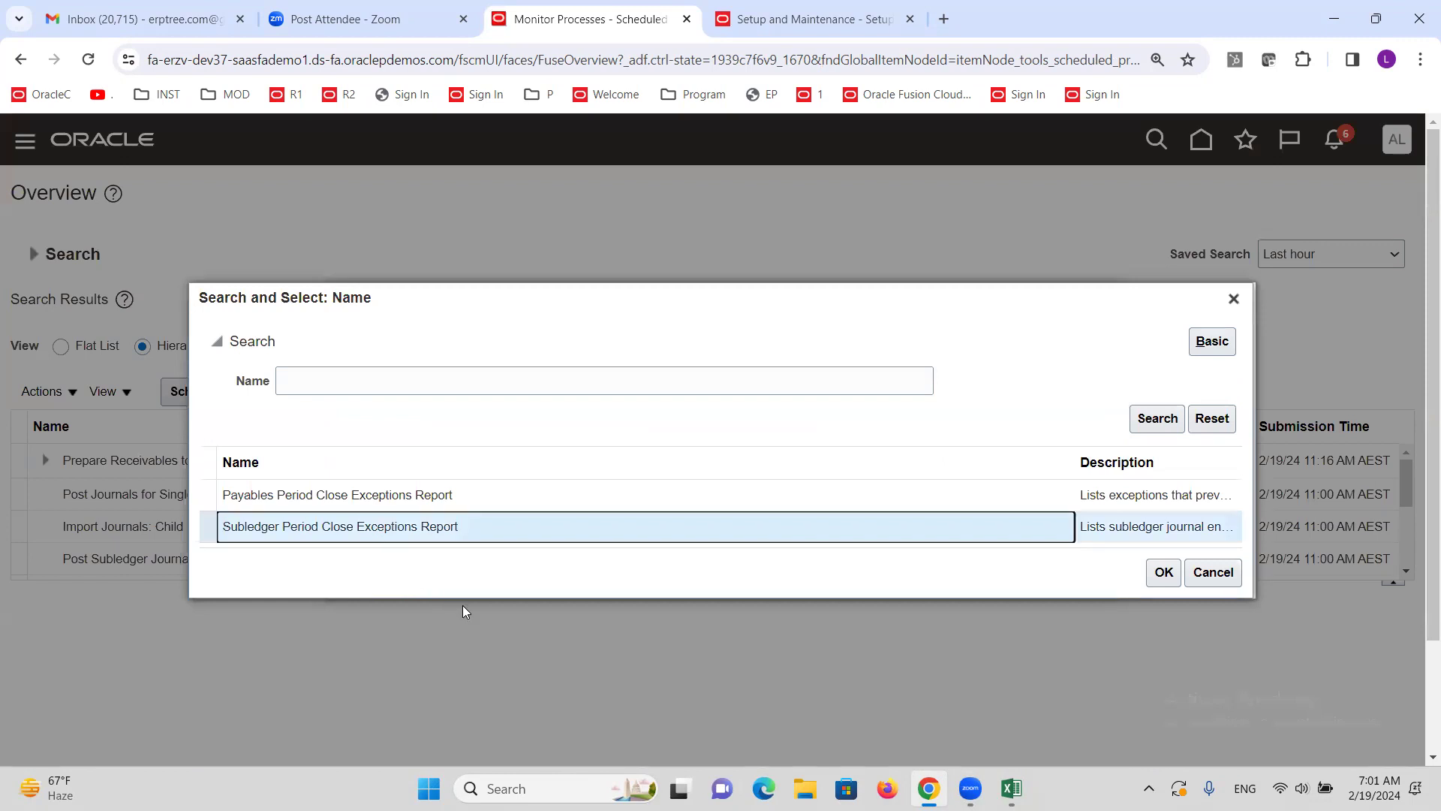
click(1164, 572)
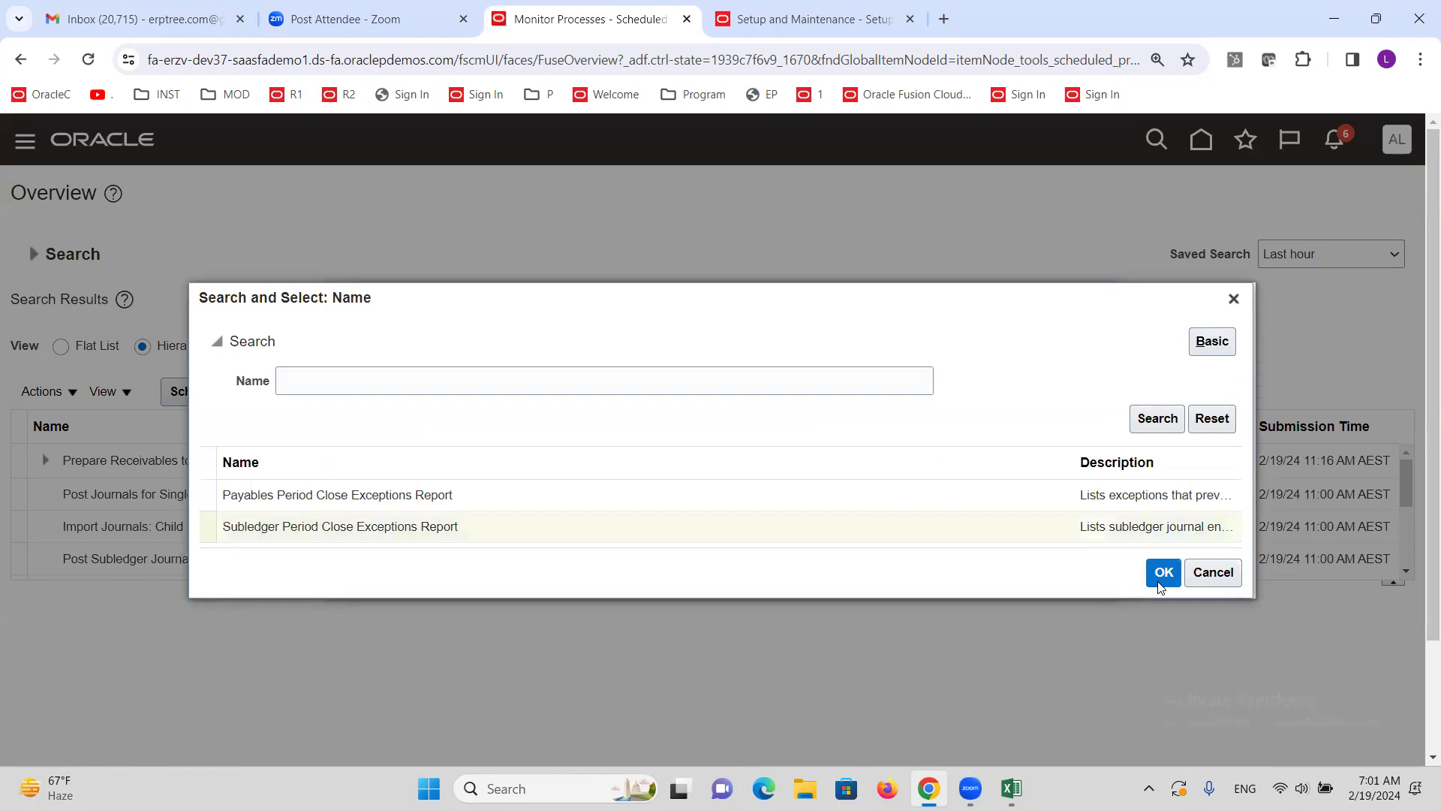
click(1029, 569)
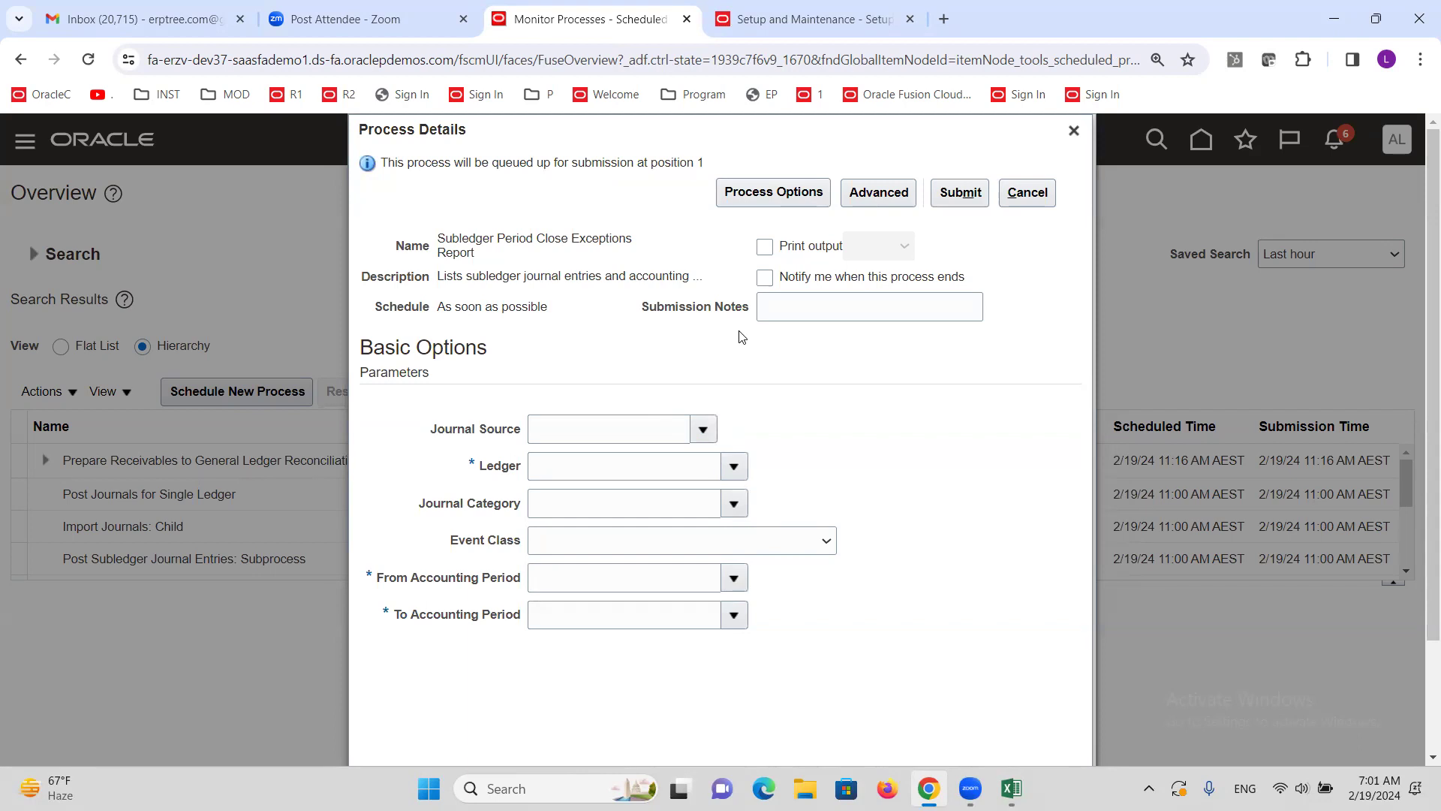
Step: Set the report's Journal Source parameter to Receivables
click(703, 428)
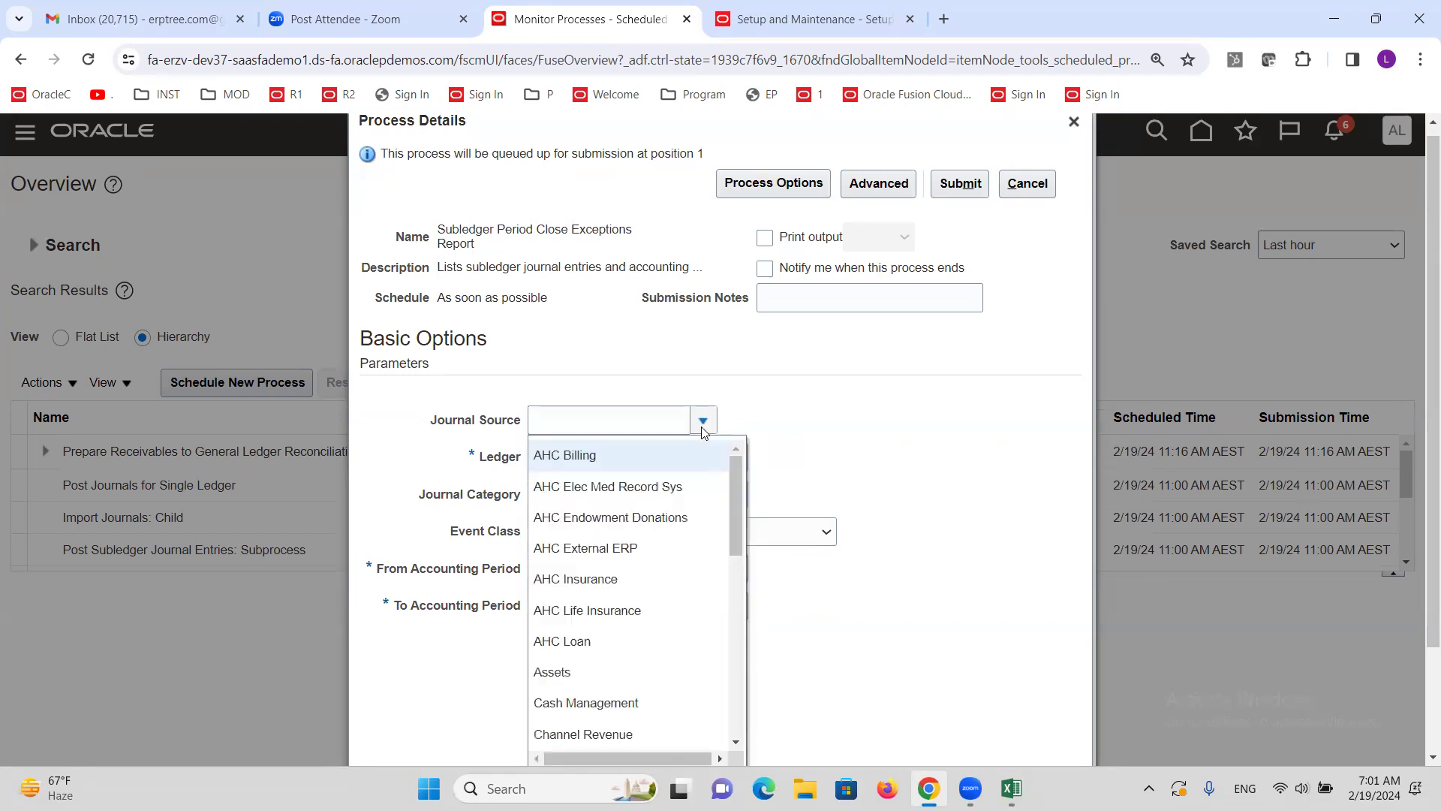
drag(734, 524, 743, 651)
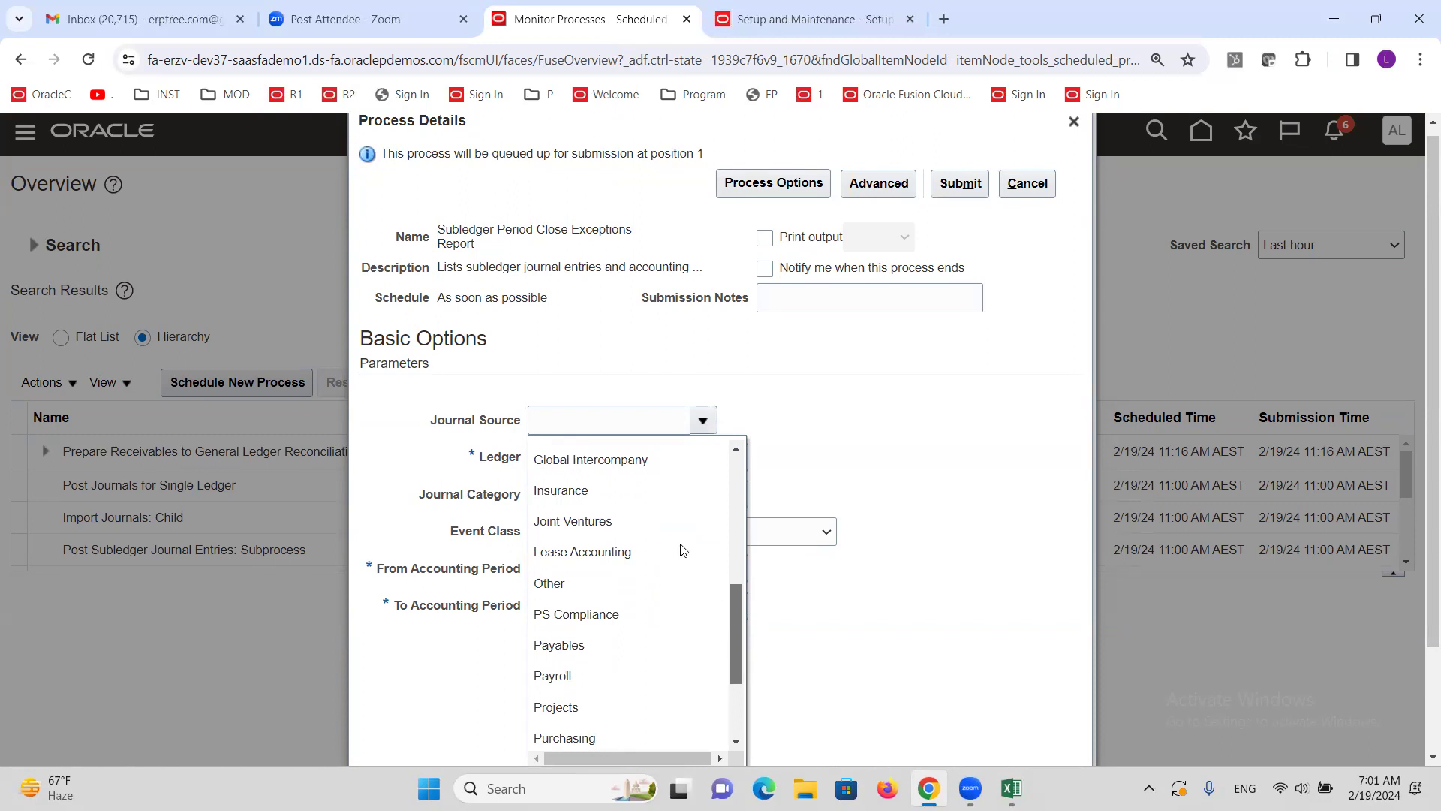
click(587, 410)
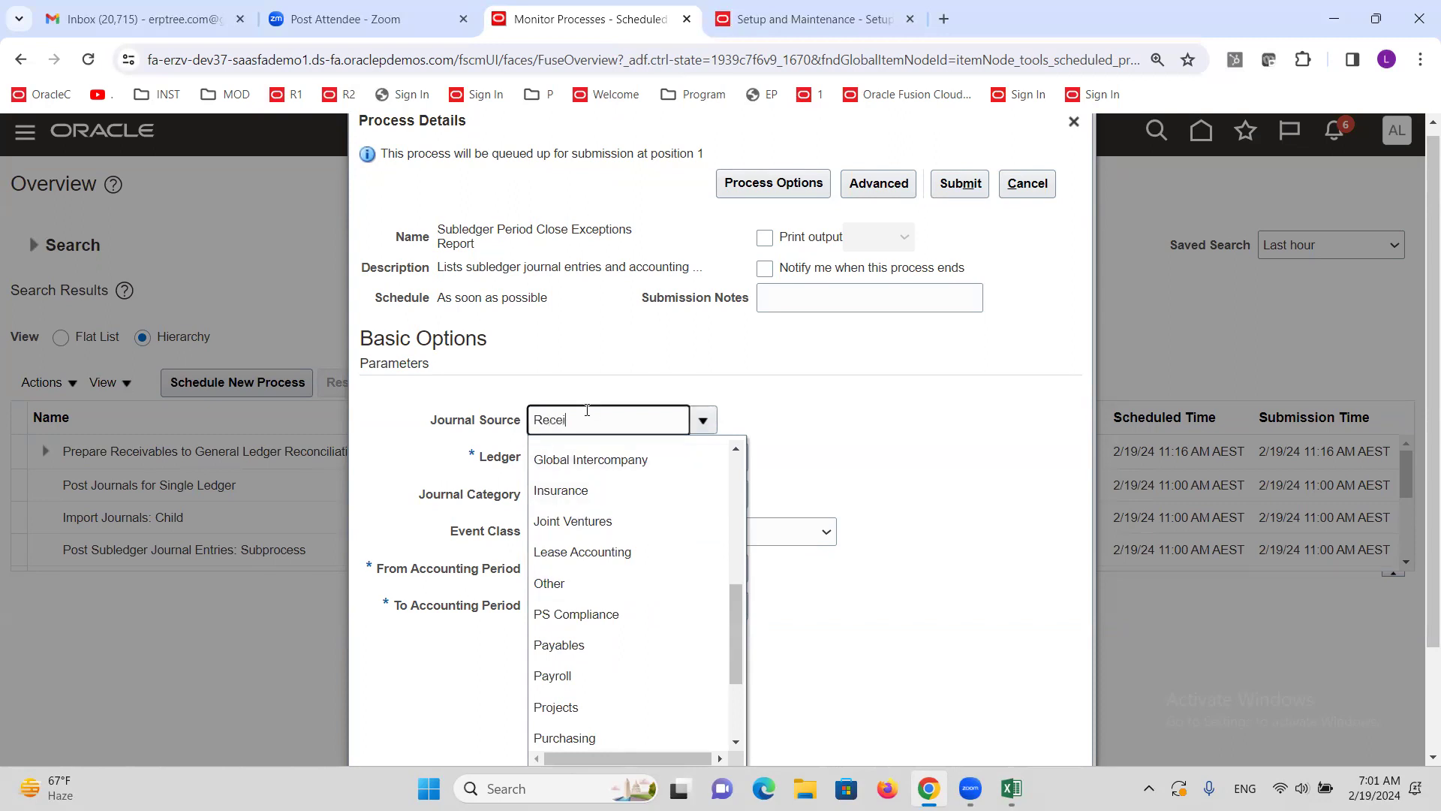
text(Recei)
key(Tab)
click(615, 574)
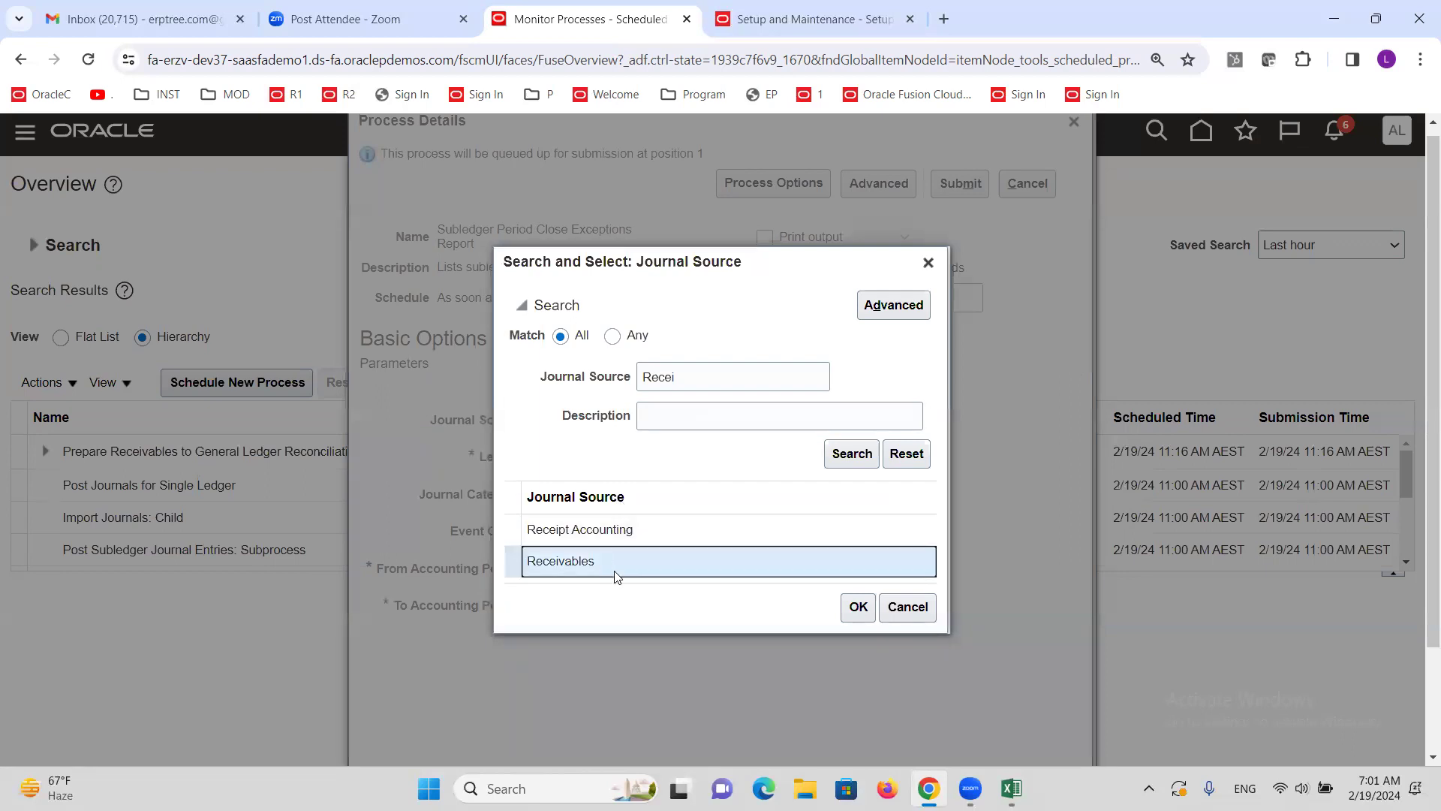
click(858, 606)
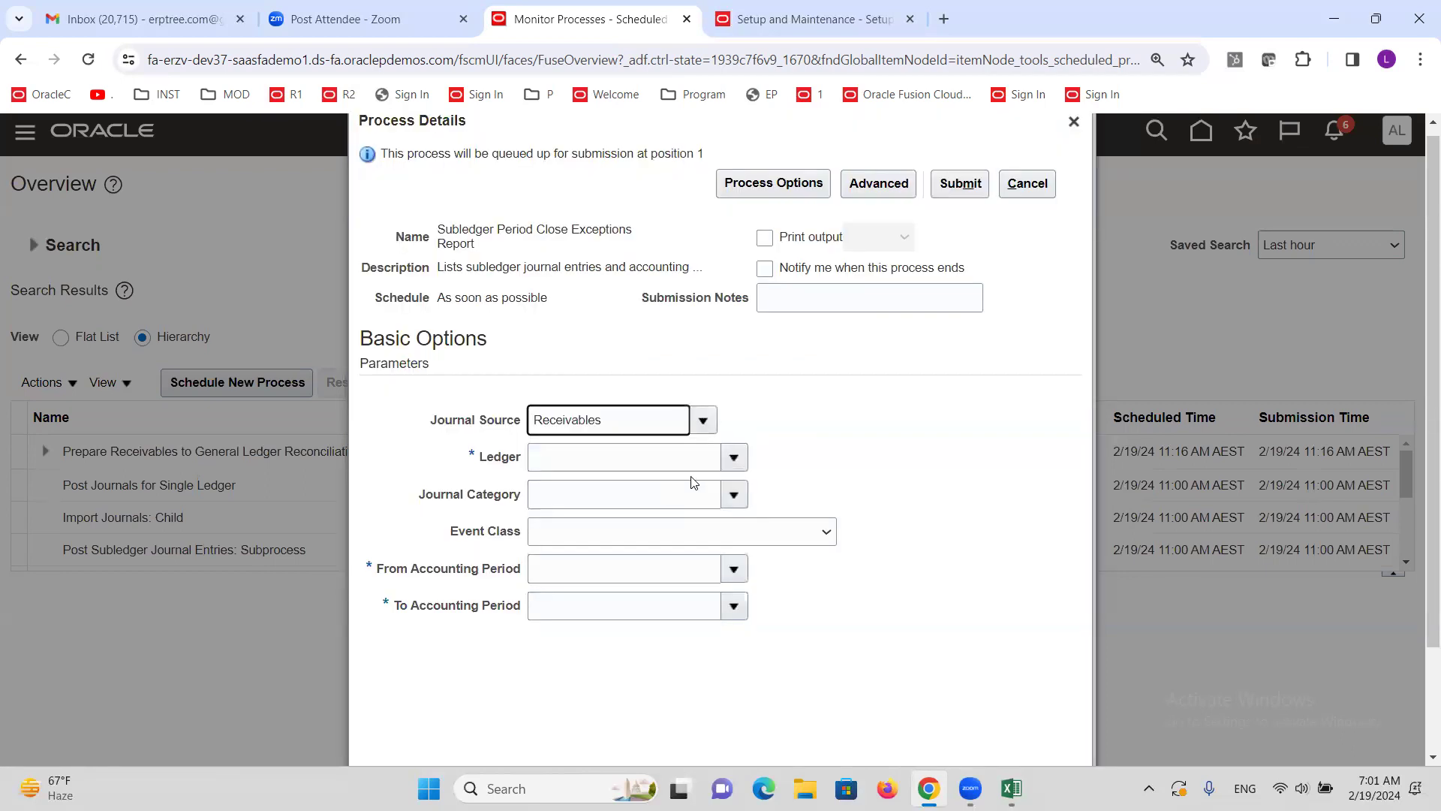
Step: Set the report's Ledger parameter to ALTINC US Primary Ledger
click(692, 460)
text(altinc)
key(Tab)
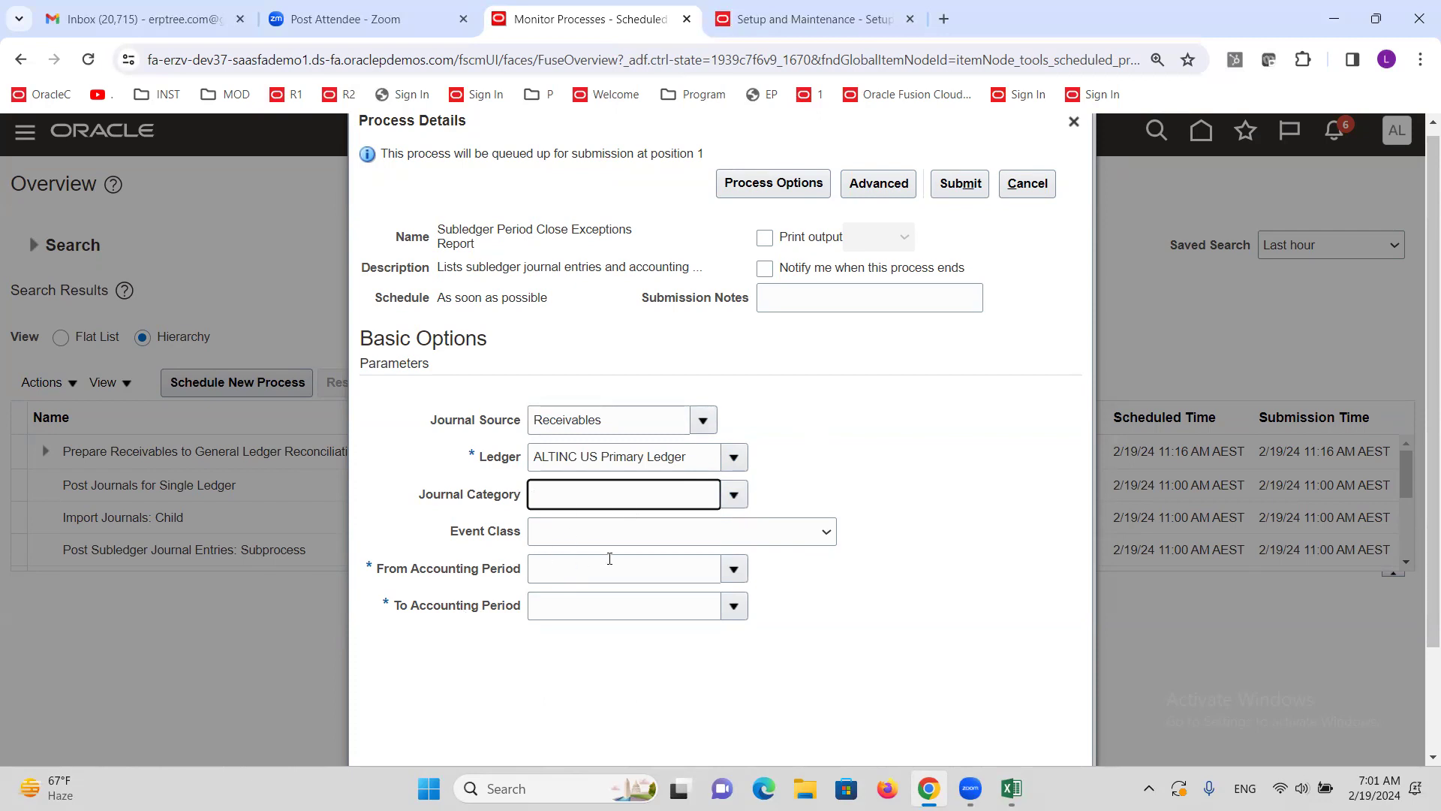
Step: Set both the From Accounting Period and the To Accounting Period of the report to Feb-24
click(633, 566)
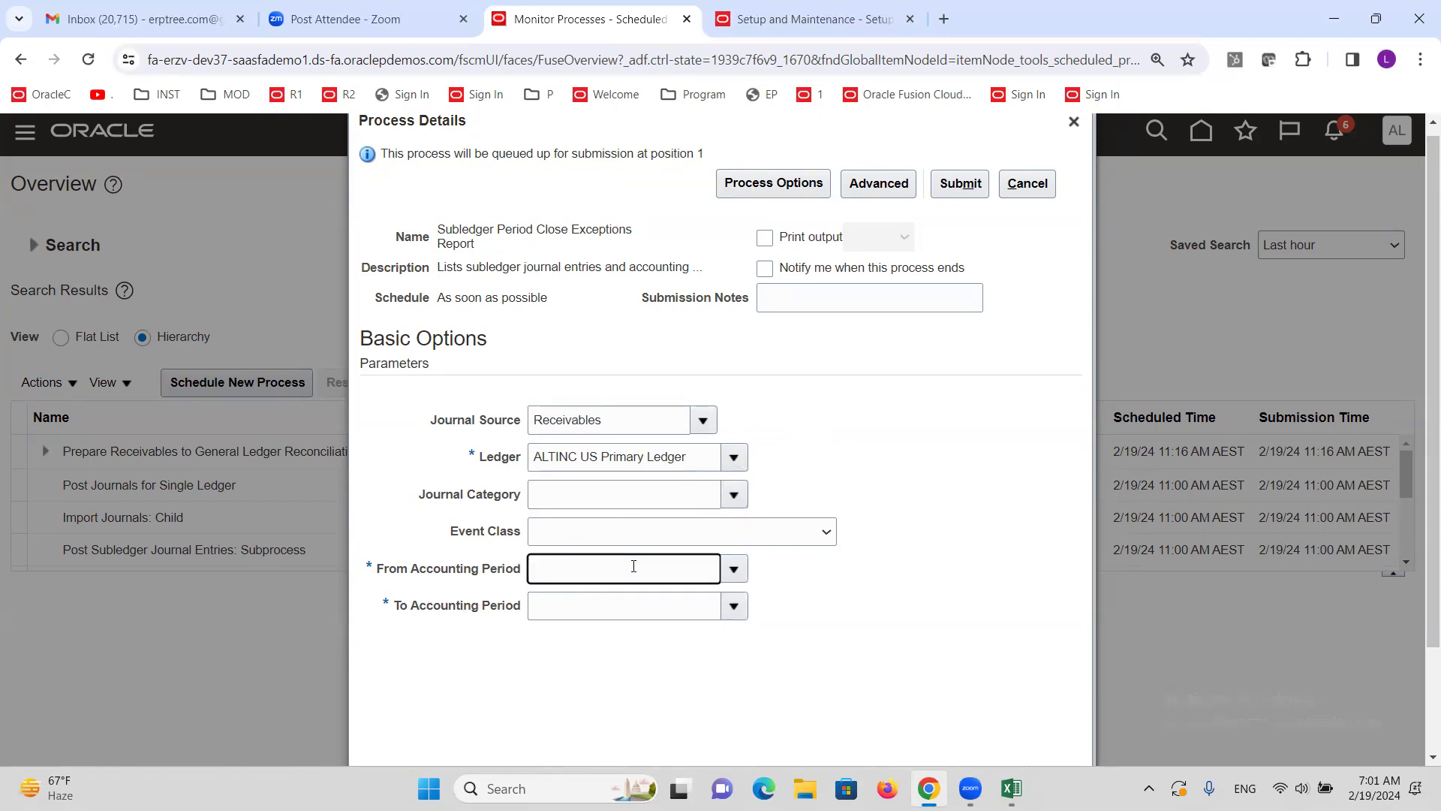
text(feb)
key(Tab)
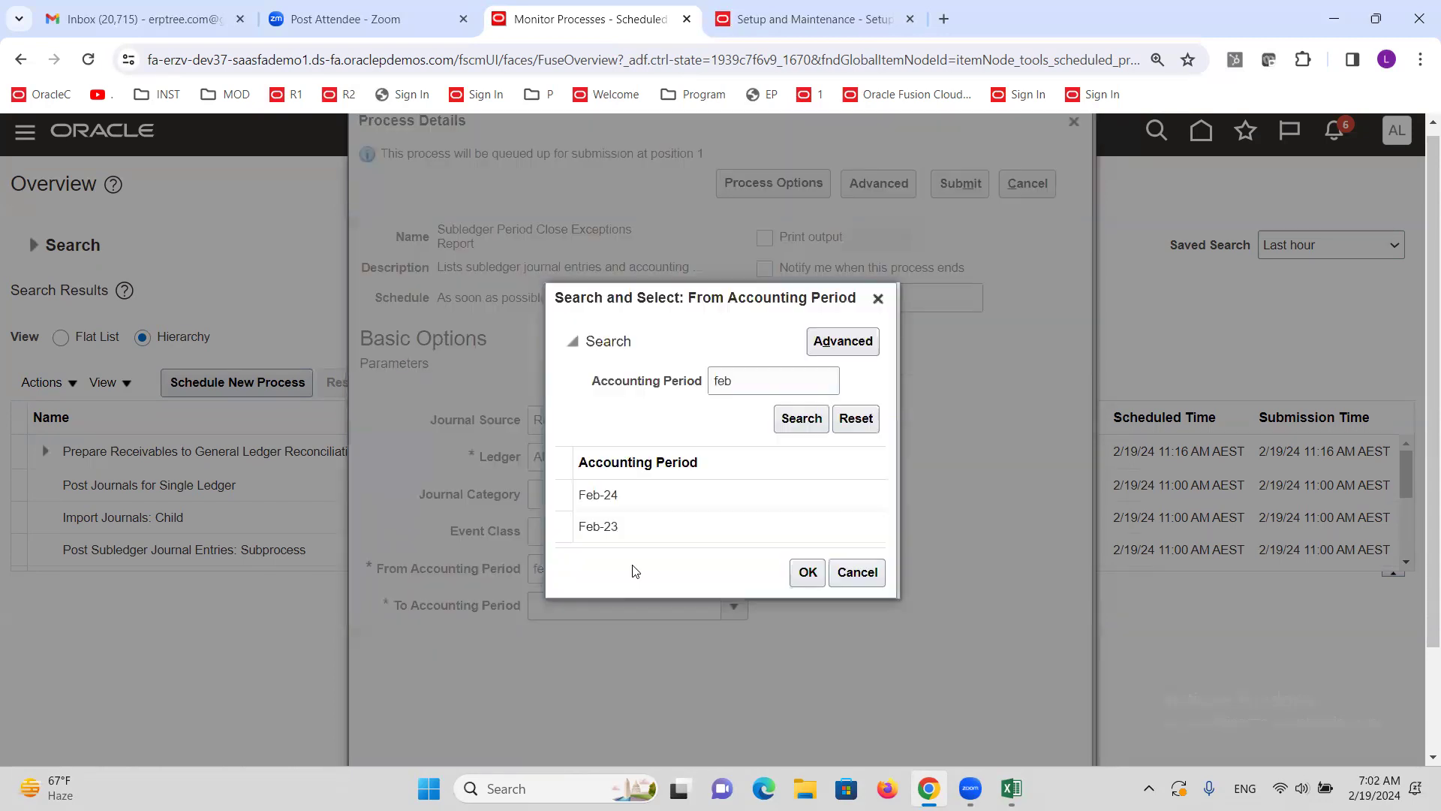
click(642, 529)
click(621, 502)
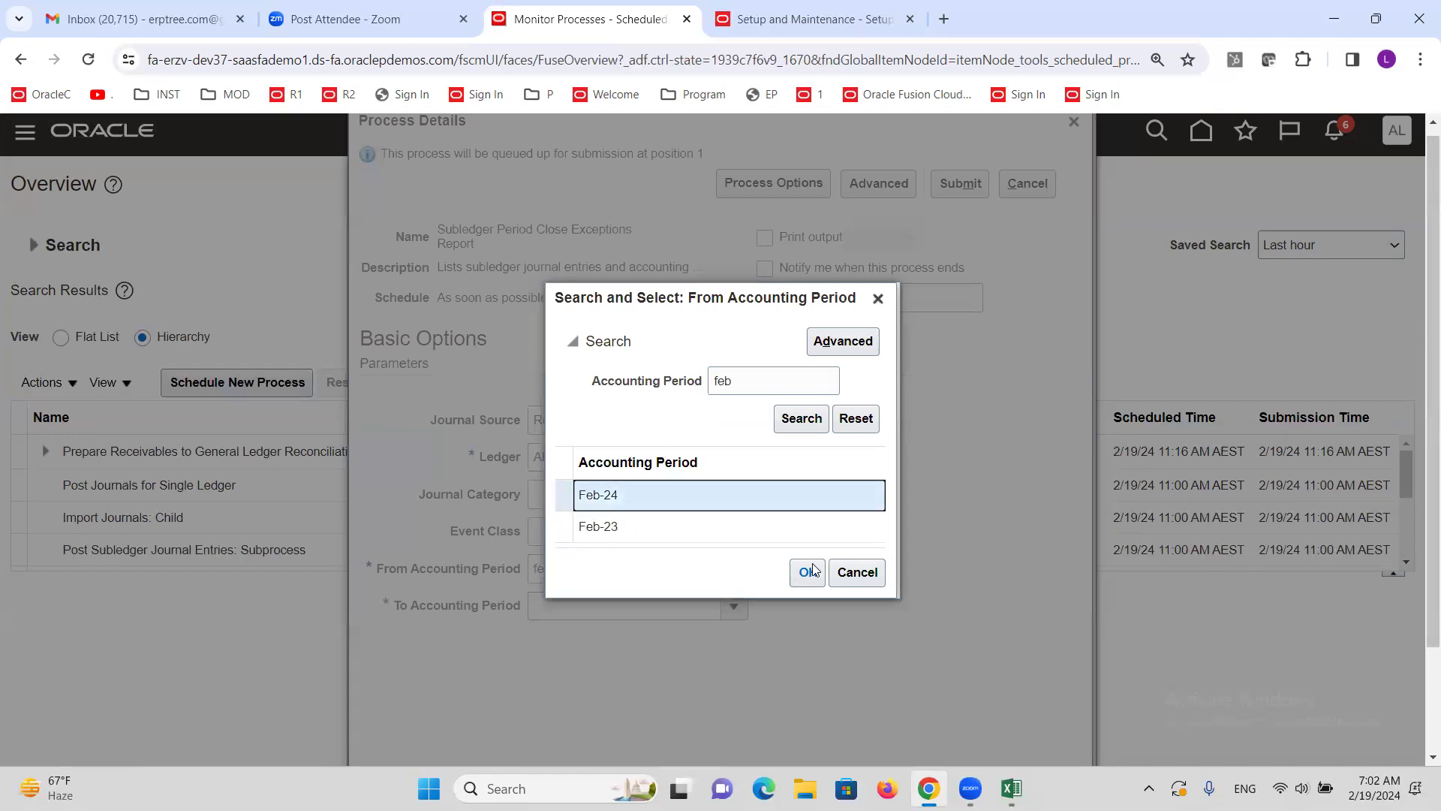
click(807, 572)
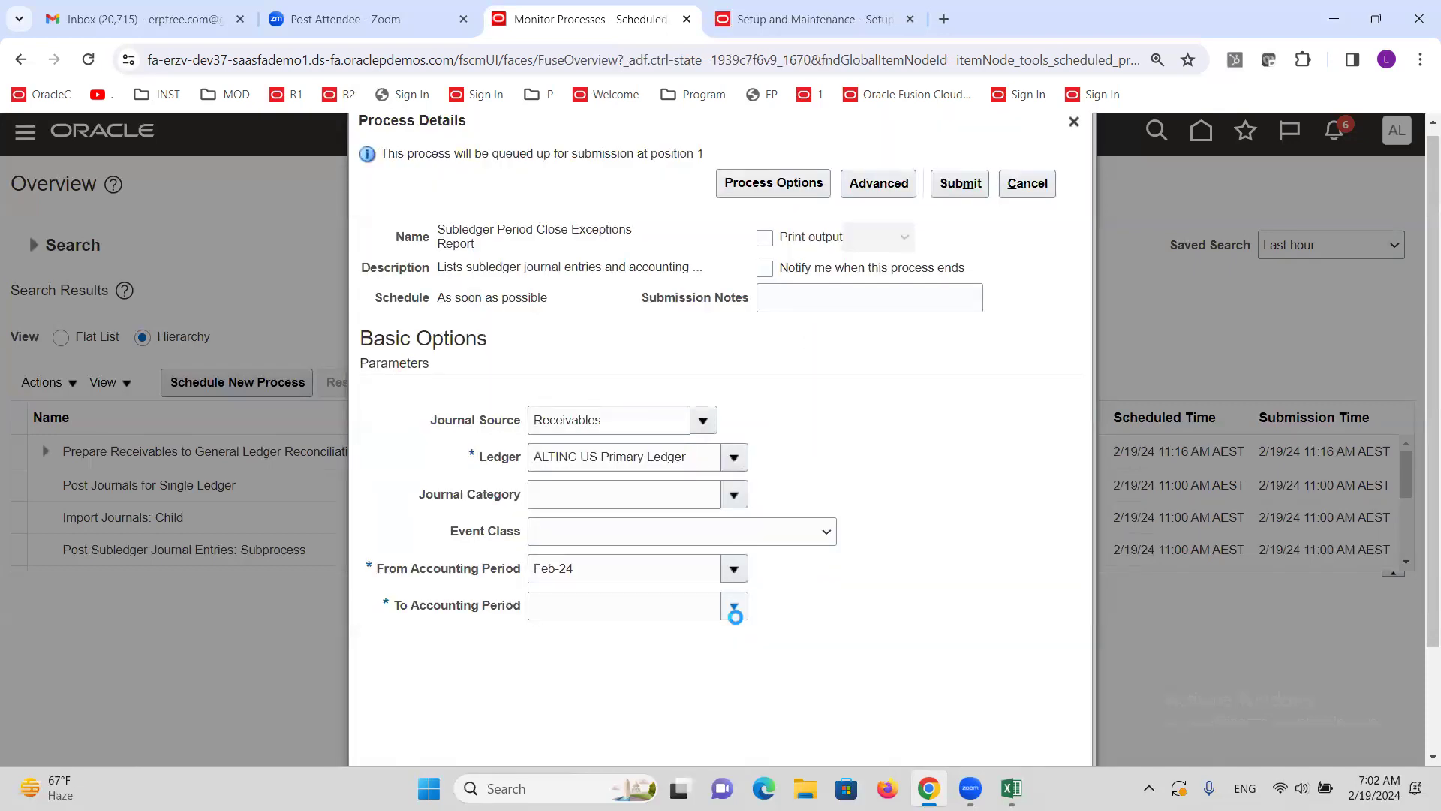
click(733, 606)
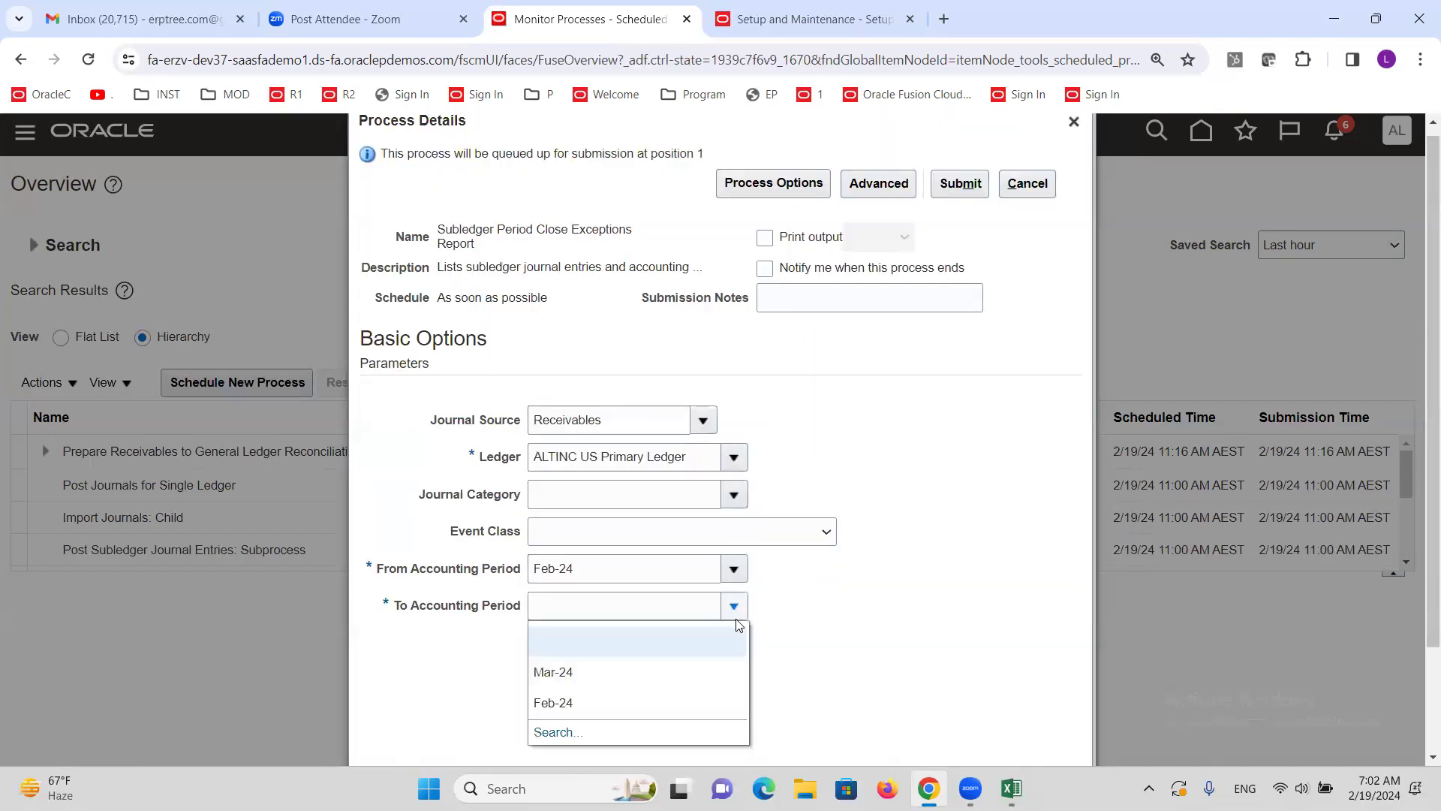
click(589, 699)
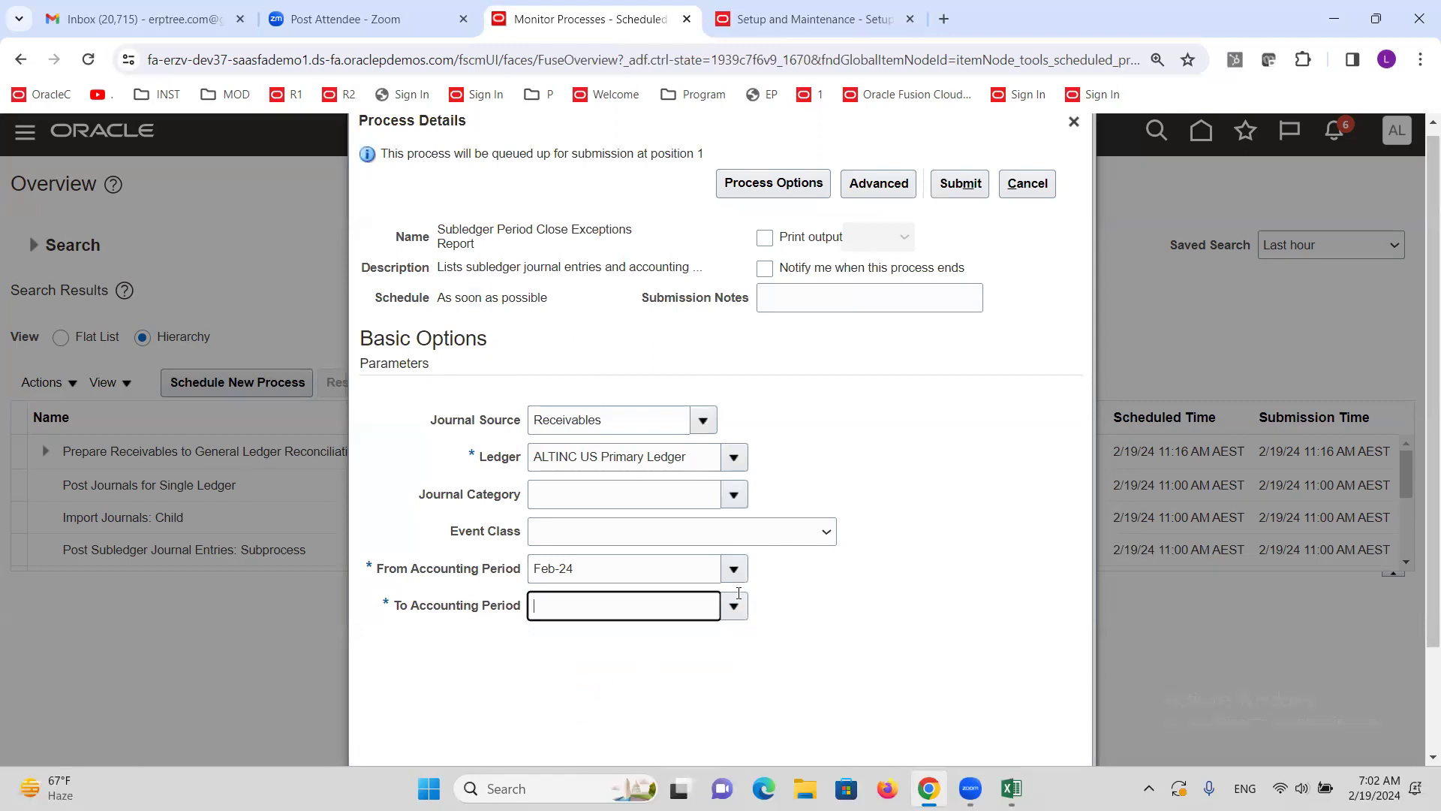
Step: Submit the Subledger Period Close Exceptions Report and refresh the process list until the run finishes
click(961, 184)
click(953, 325)
click(808, 380)
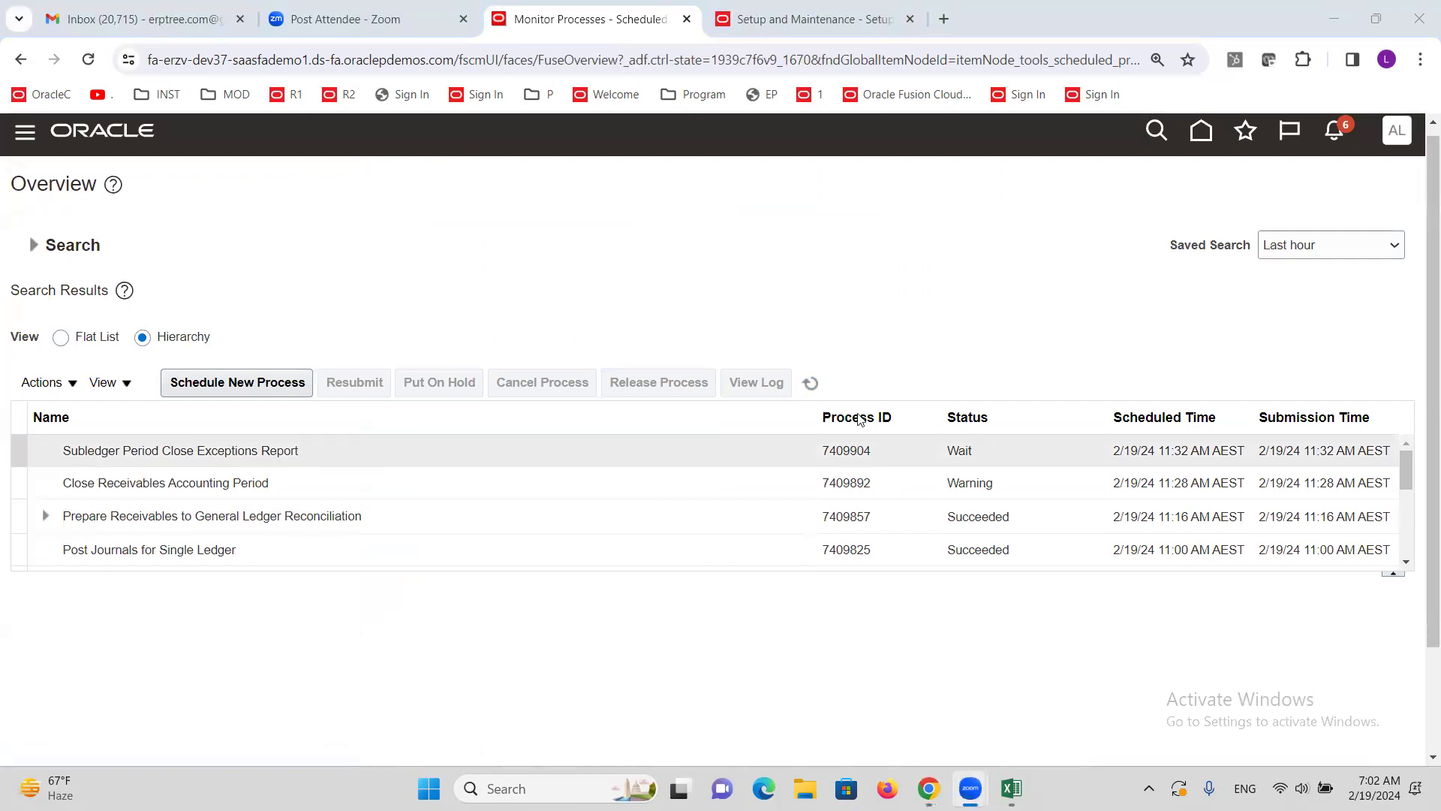
click(808, 383)
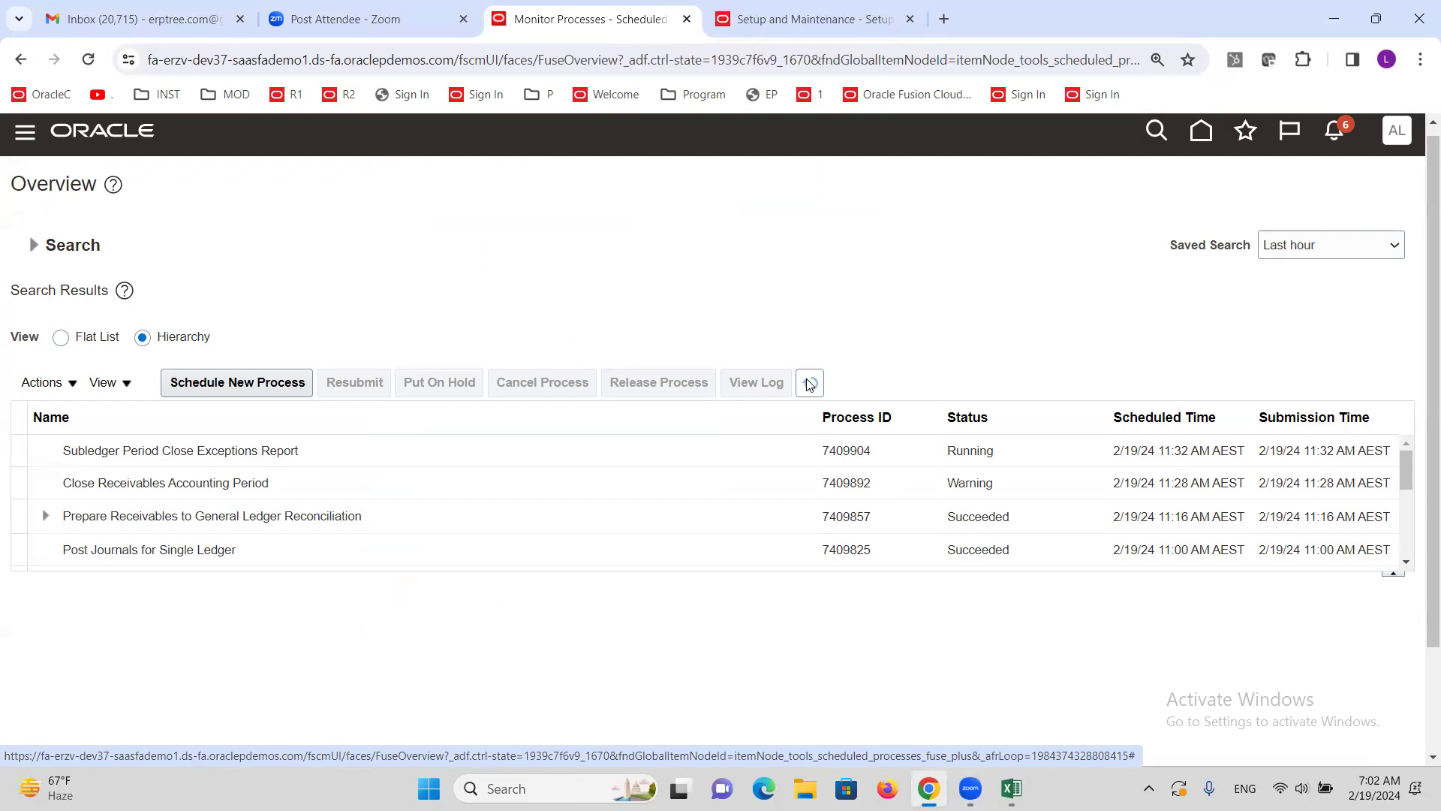
click(810, 384)
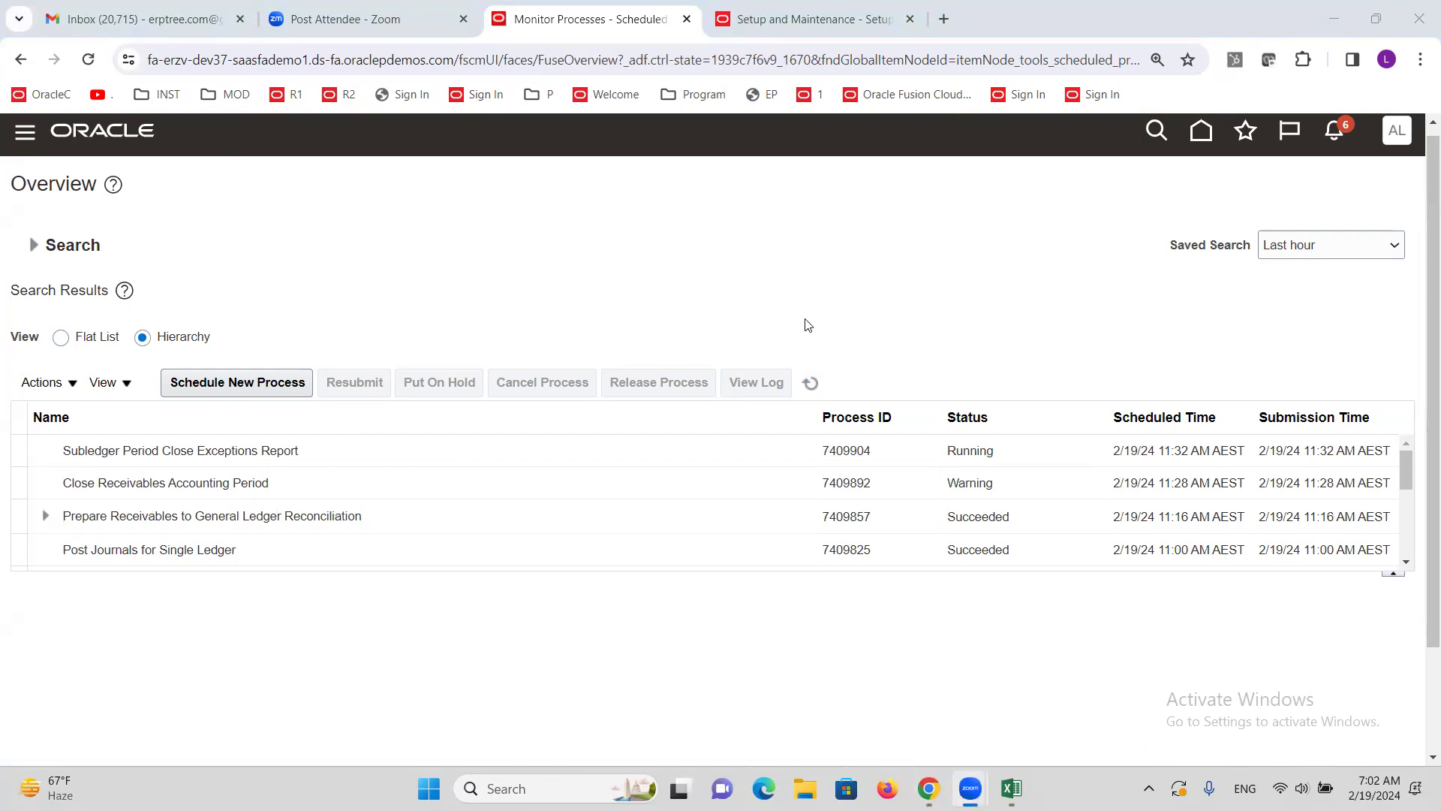
click(812, 381)
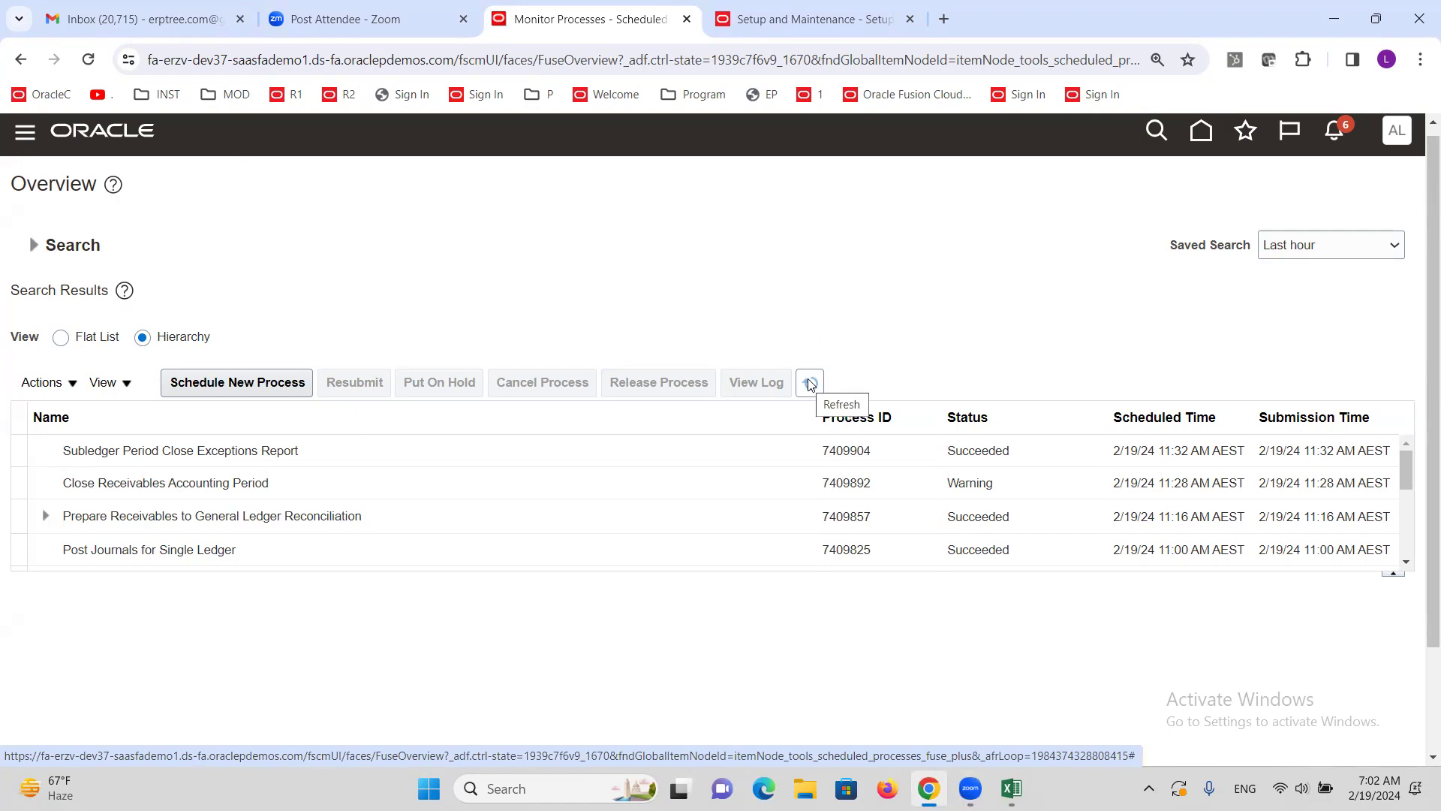
click(810, 385)
click(811, 386)
click(811, 386)
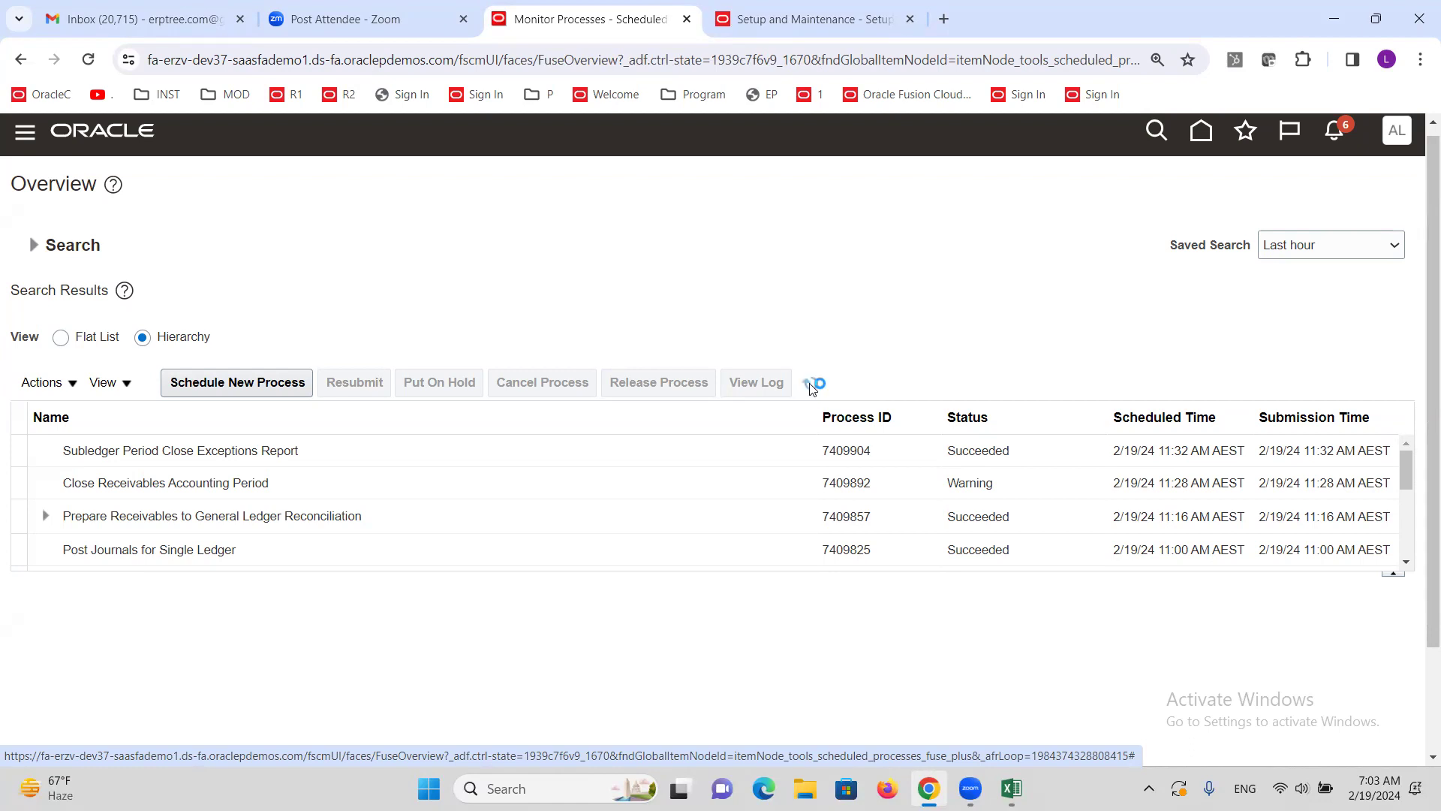
Step: Republish the output of the completed Subledger Period Close Exceptions Report as a PDF and open the downloaded file
click(345, 454)
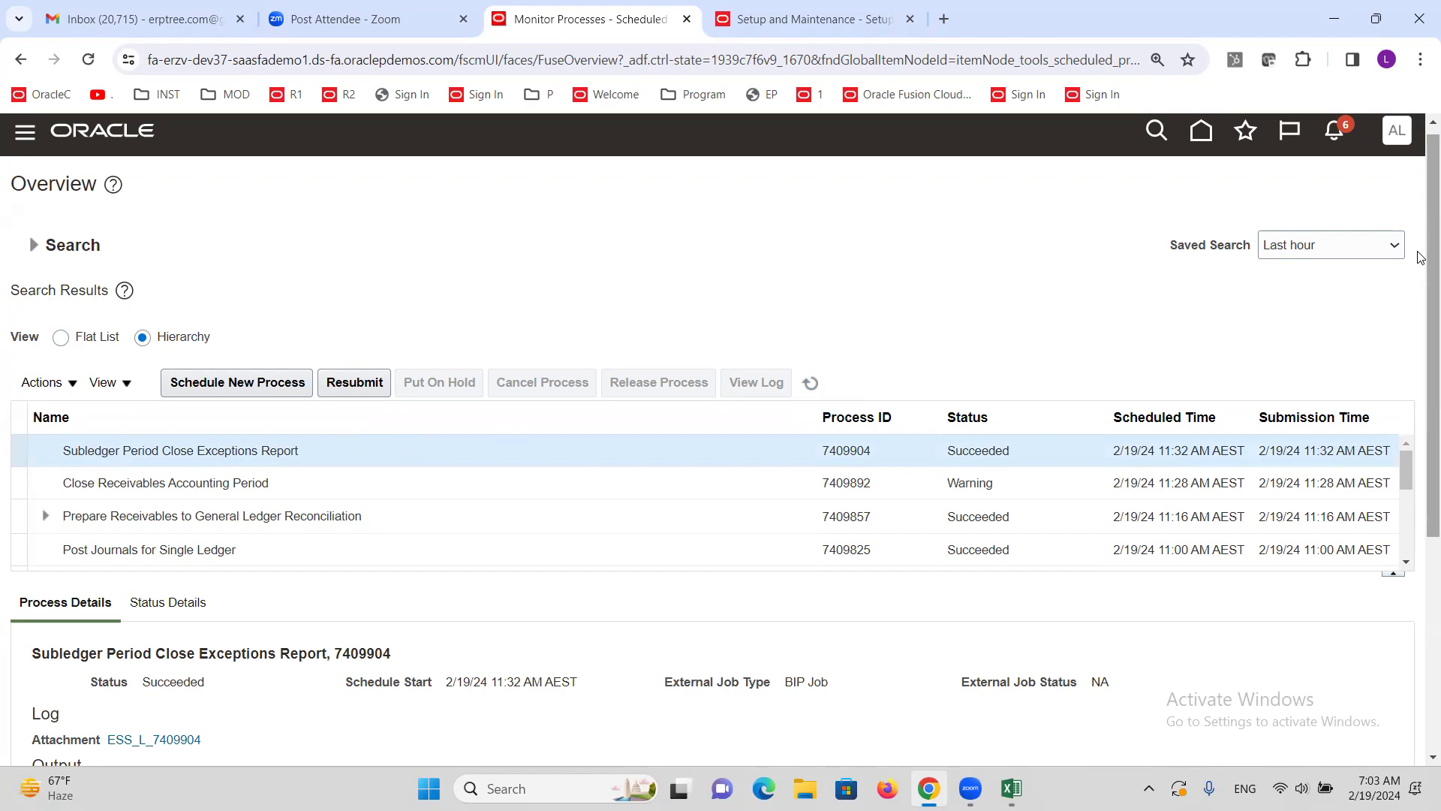
scroll(1421, 257, down, 1)
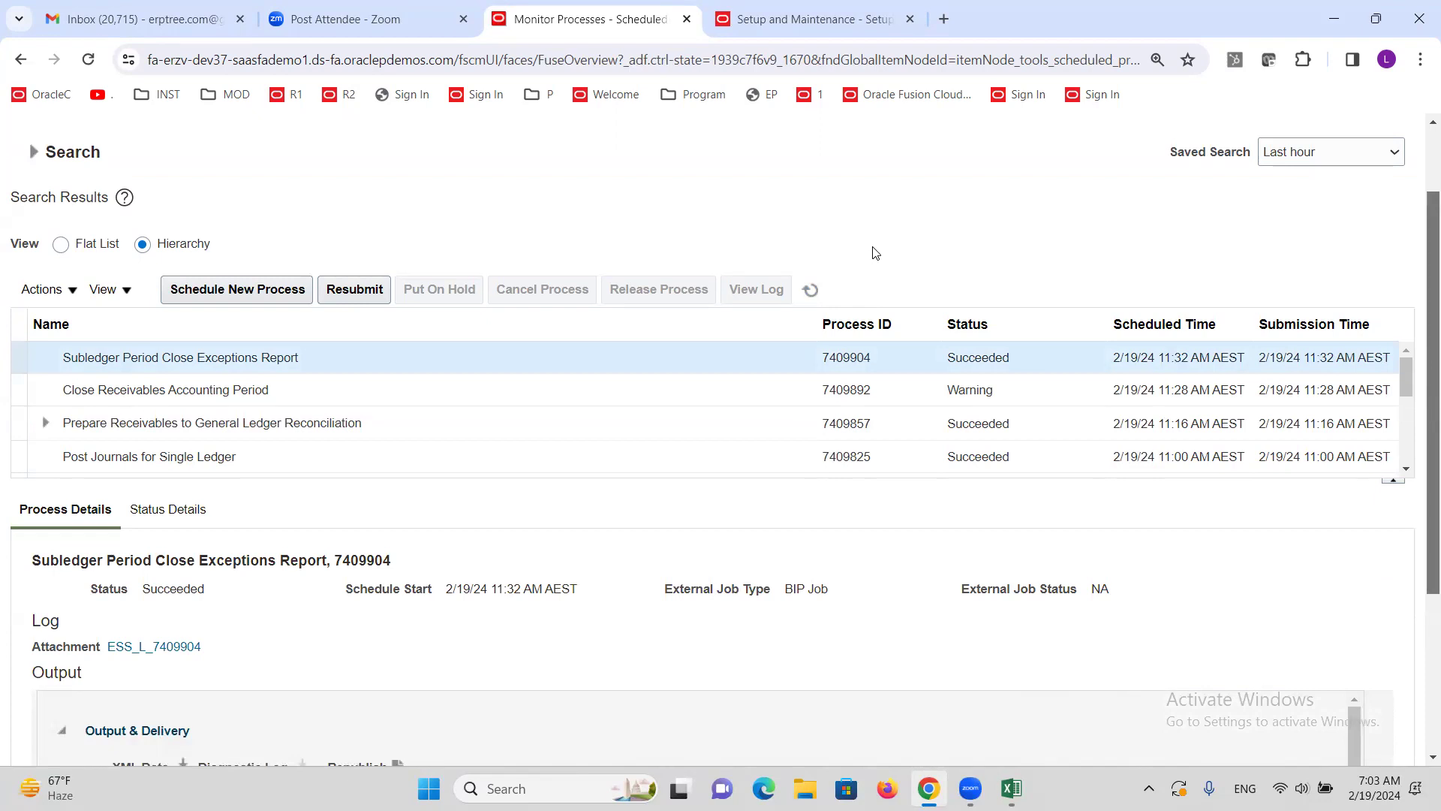
scroll(1422, 353, down, 3)
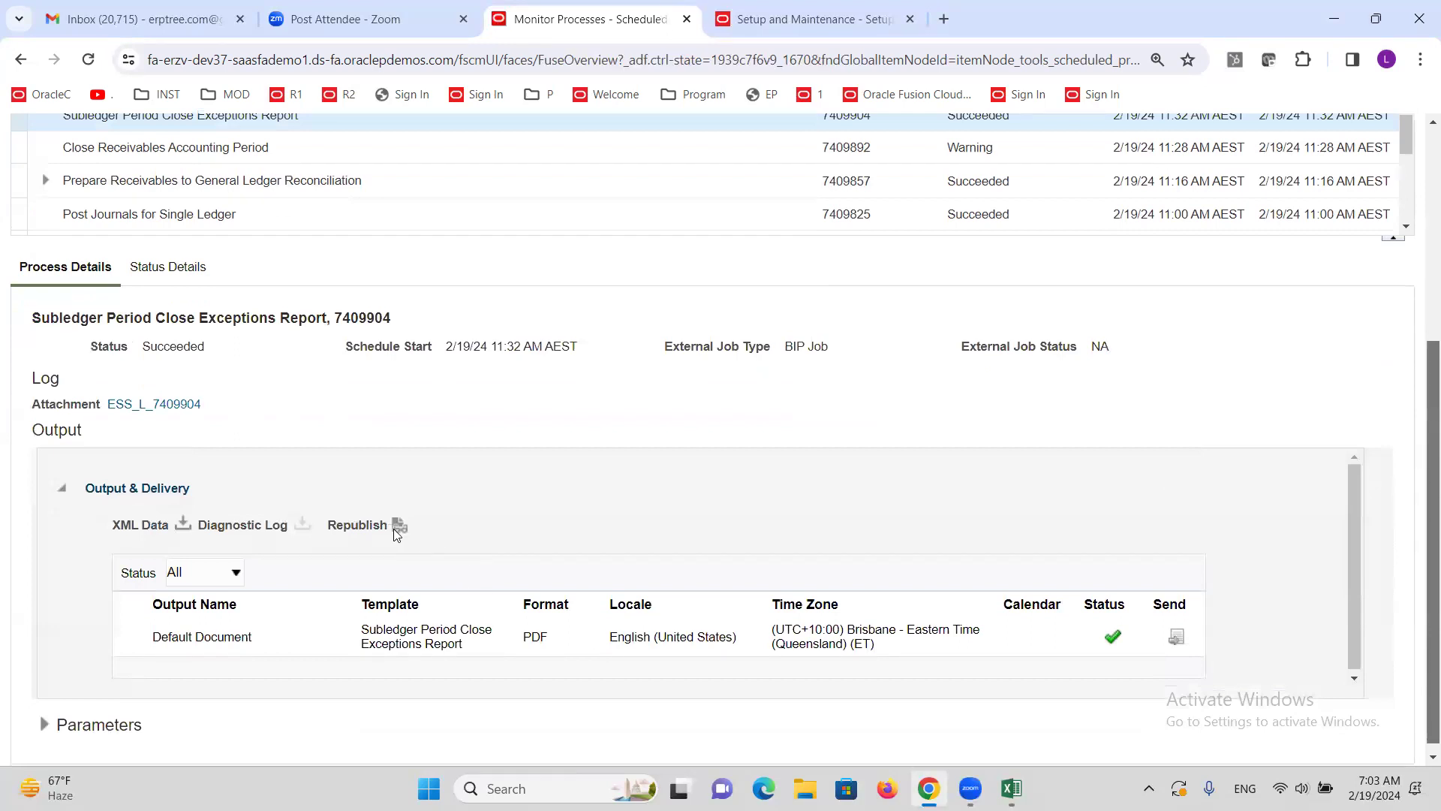
click(393, 528)
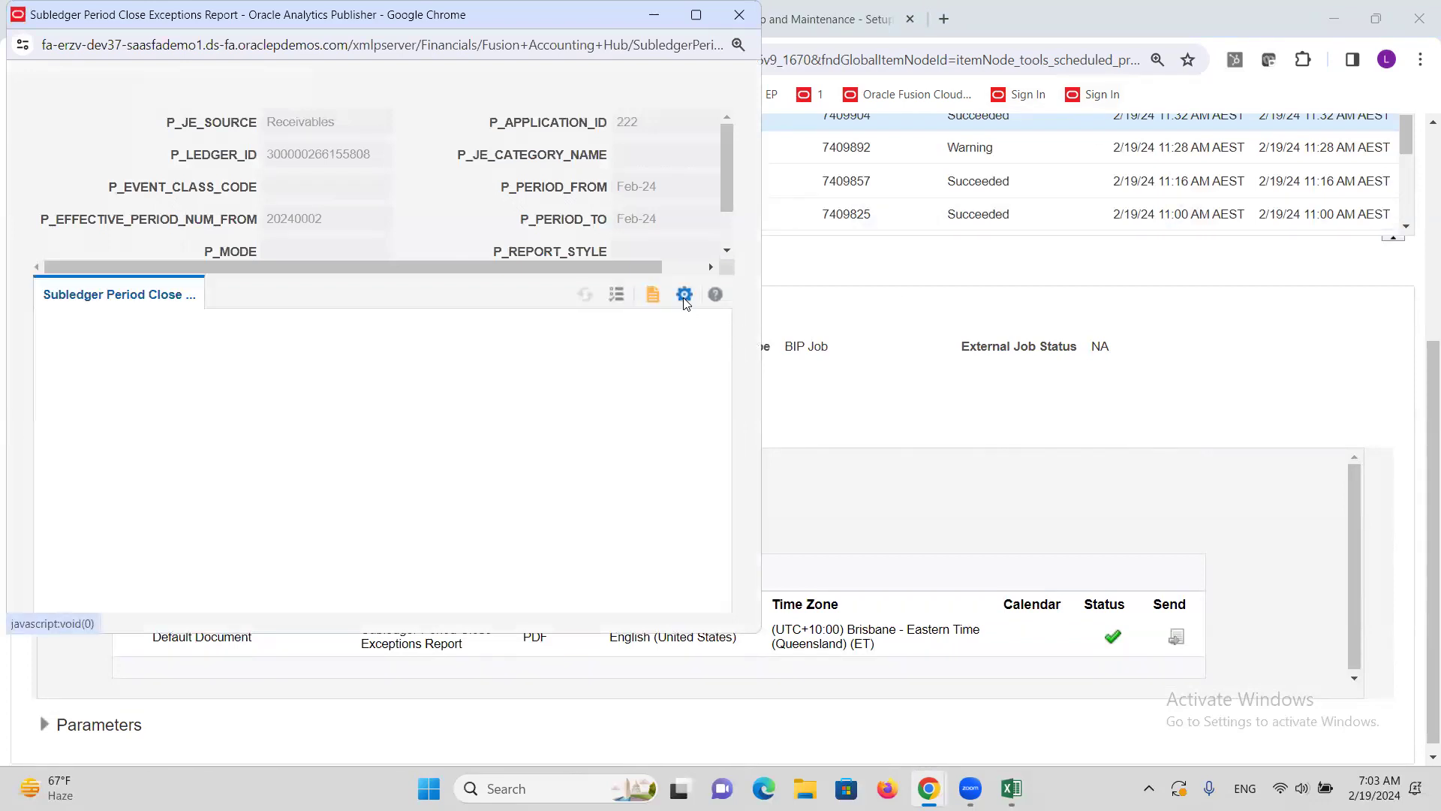
click(684, 294)
mouse_move(664, 318)
click(458, 361)
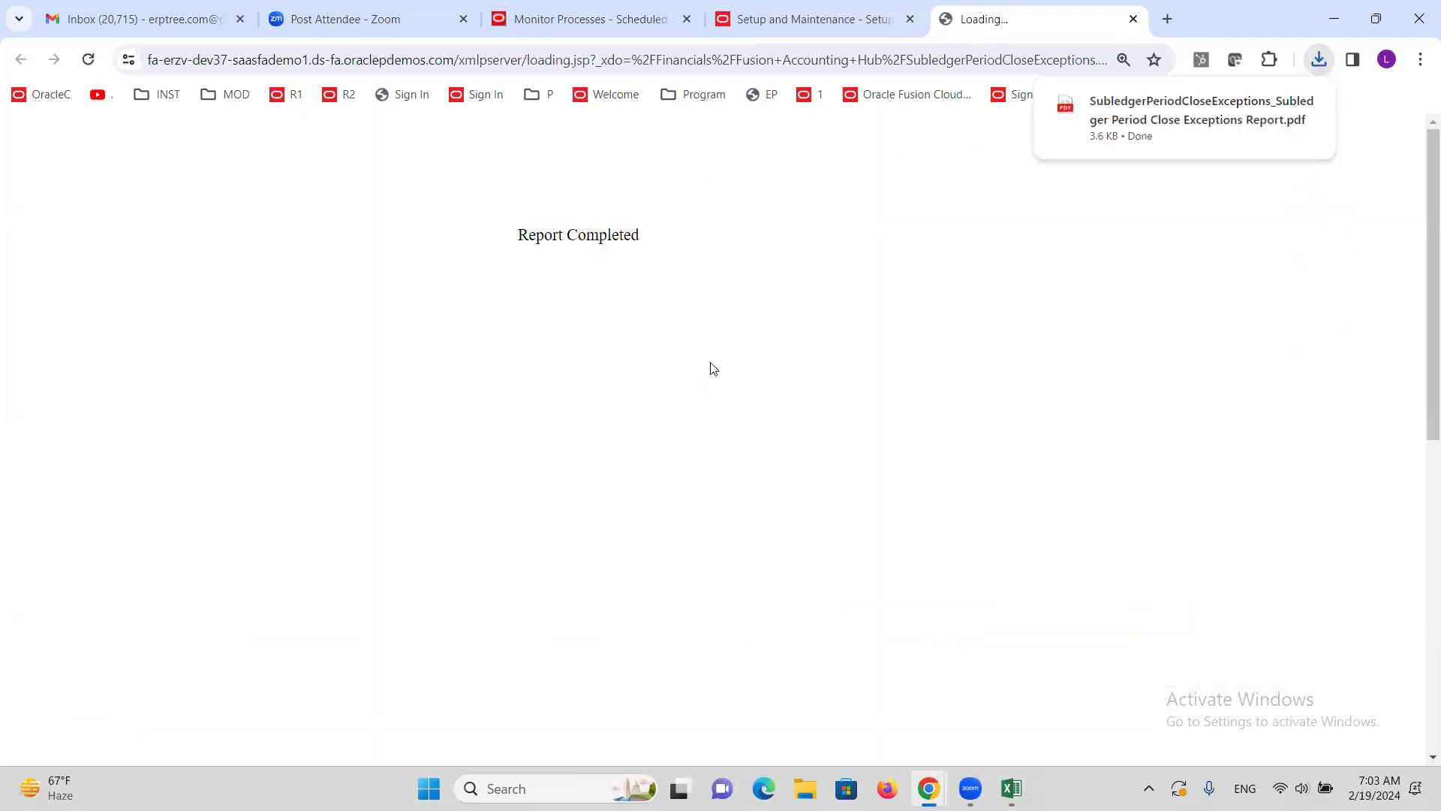
click(1092, 146)
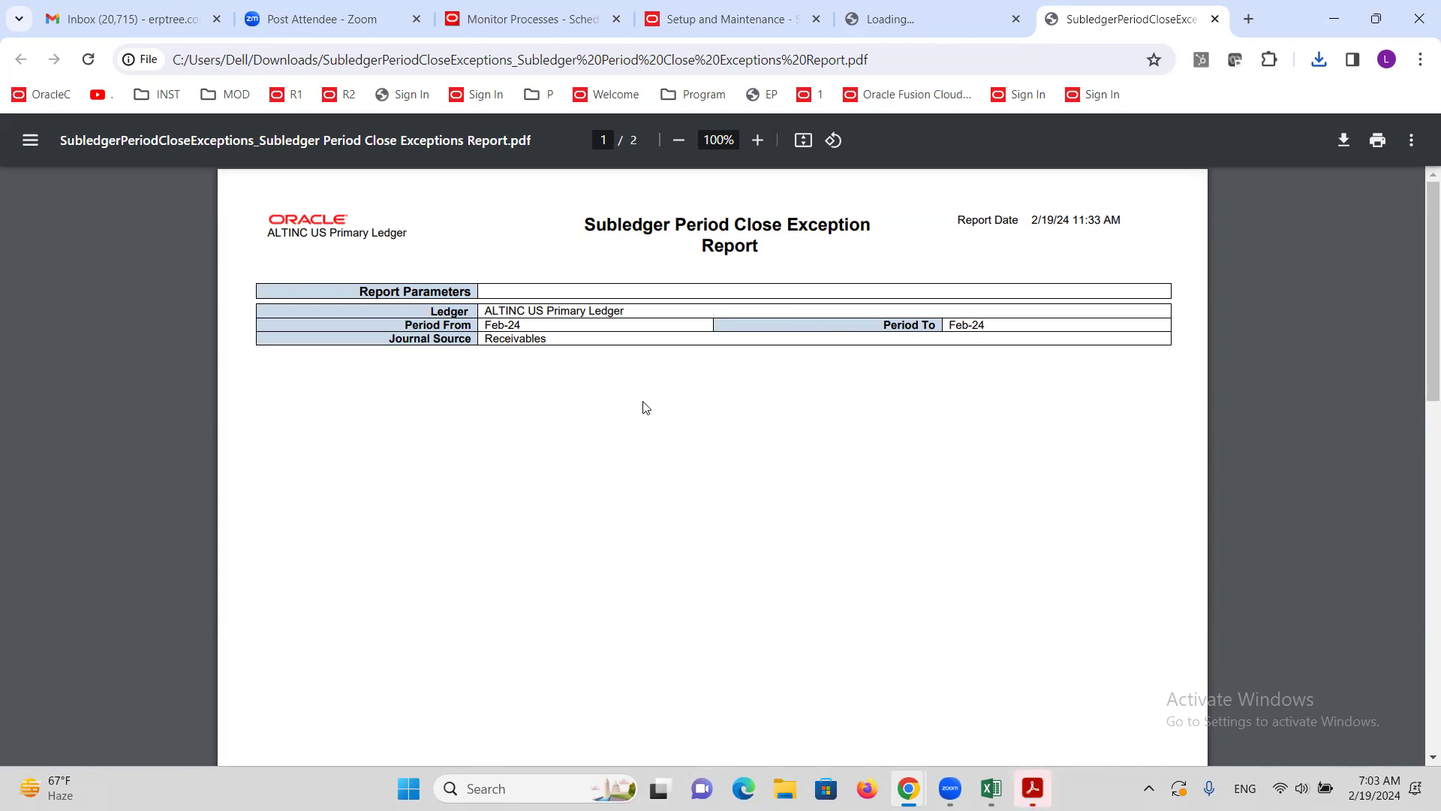
Step: Review both pages of the Subledger Period Close Exceptions Report PDF for its parameters and any exceptions
scroll(648, 406, down, 15)
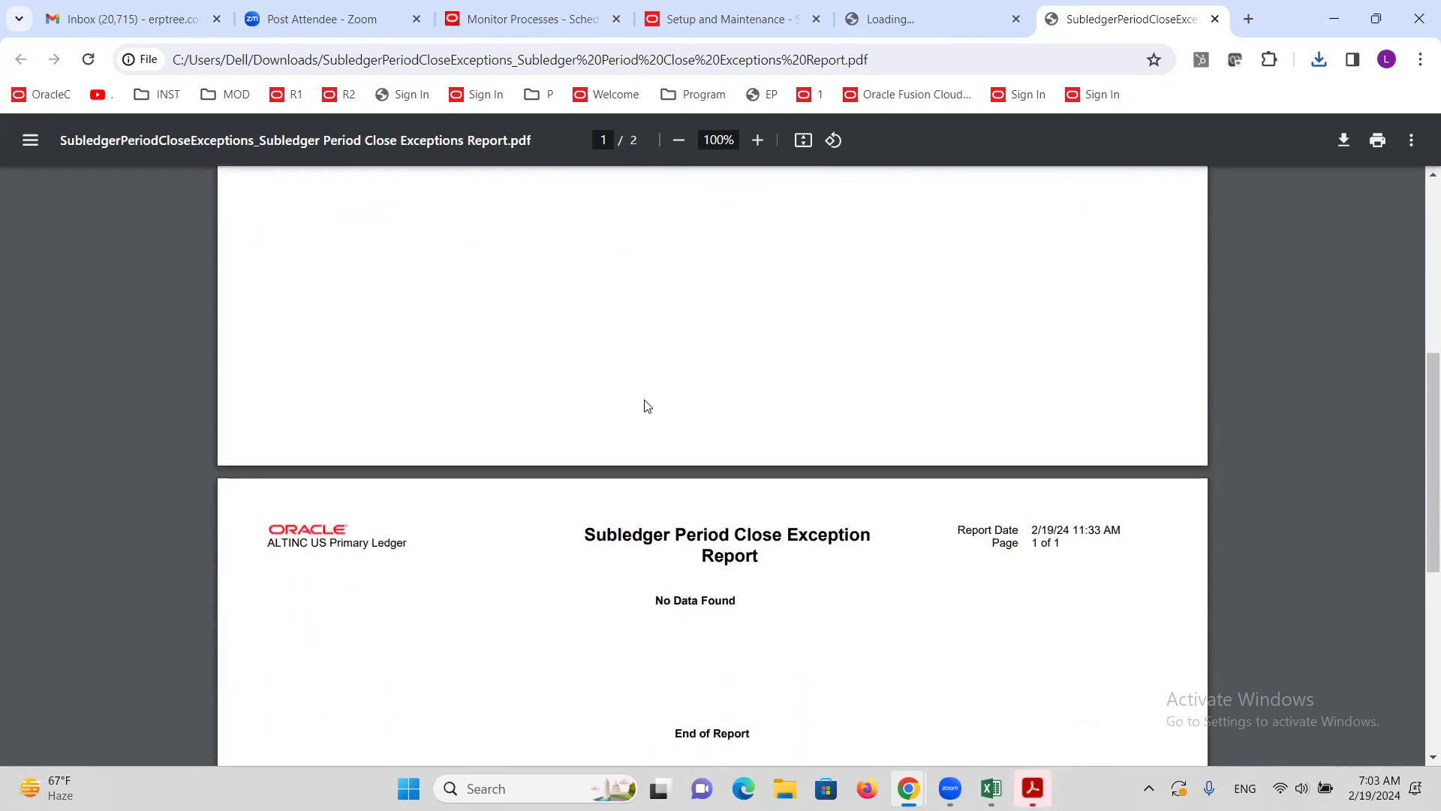
scroll(648, 406, down, 3)
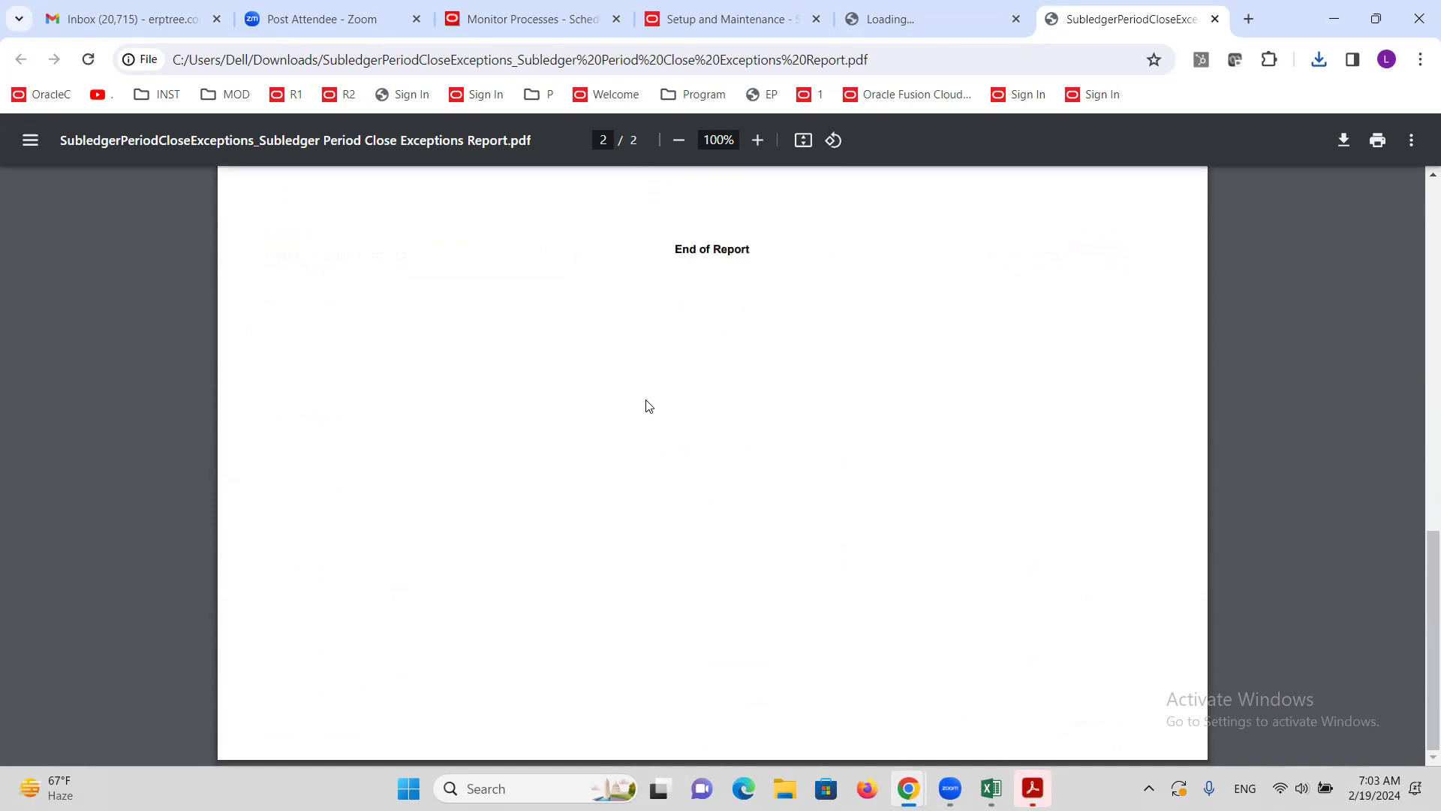
scroll(650, 406, up, 7)
scroll(649, 400, up, 1)
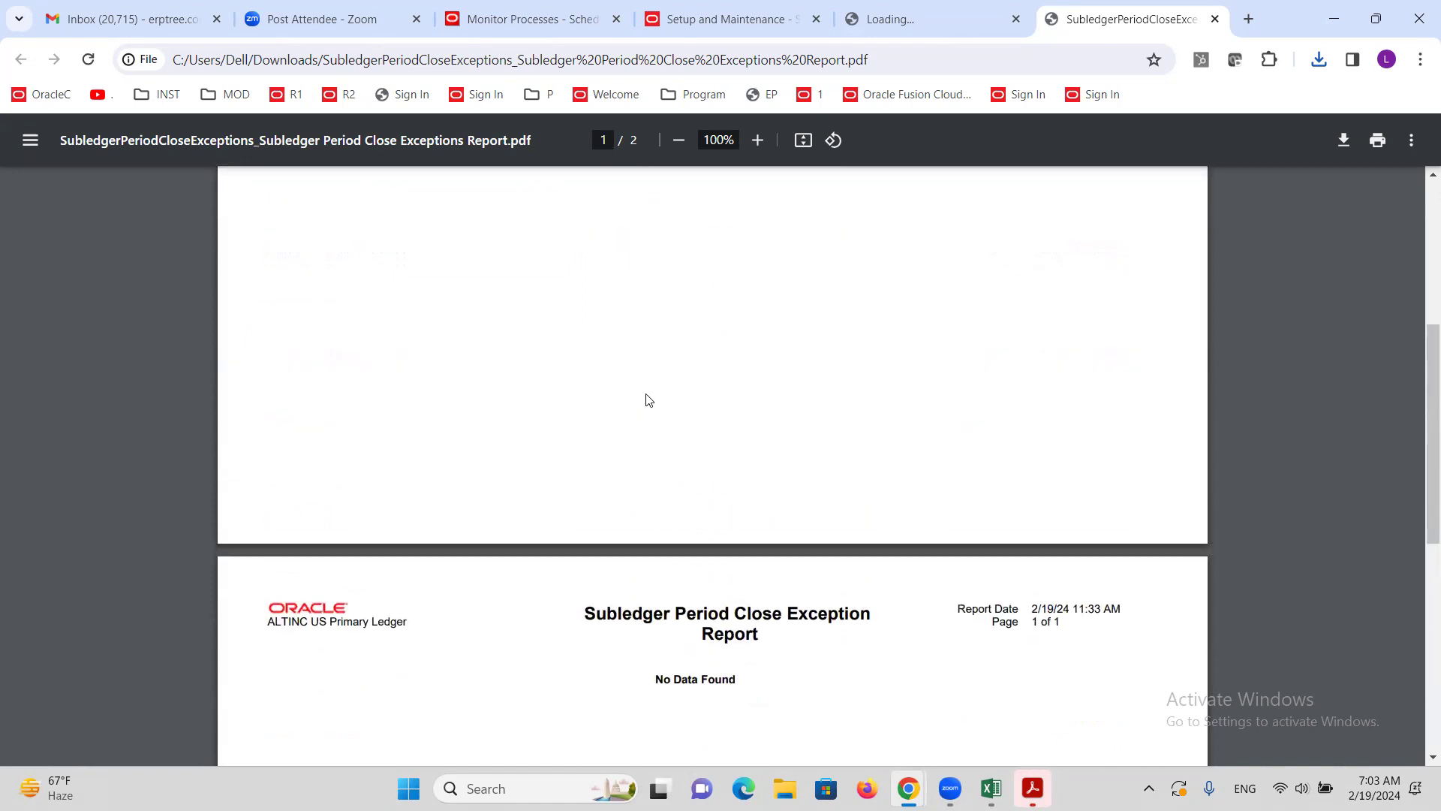
scroll(647, 394, up, 5)
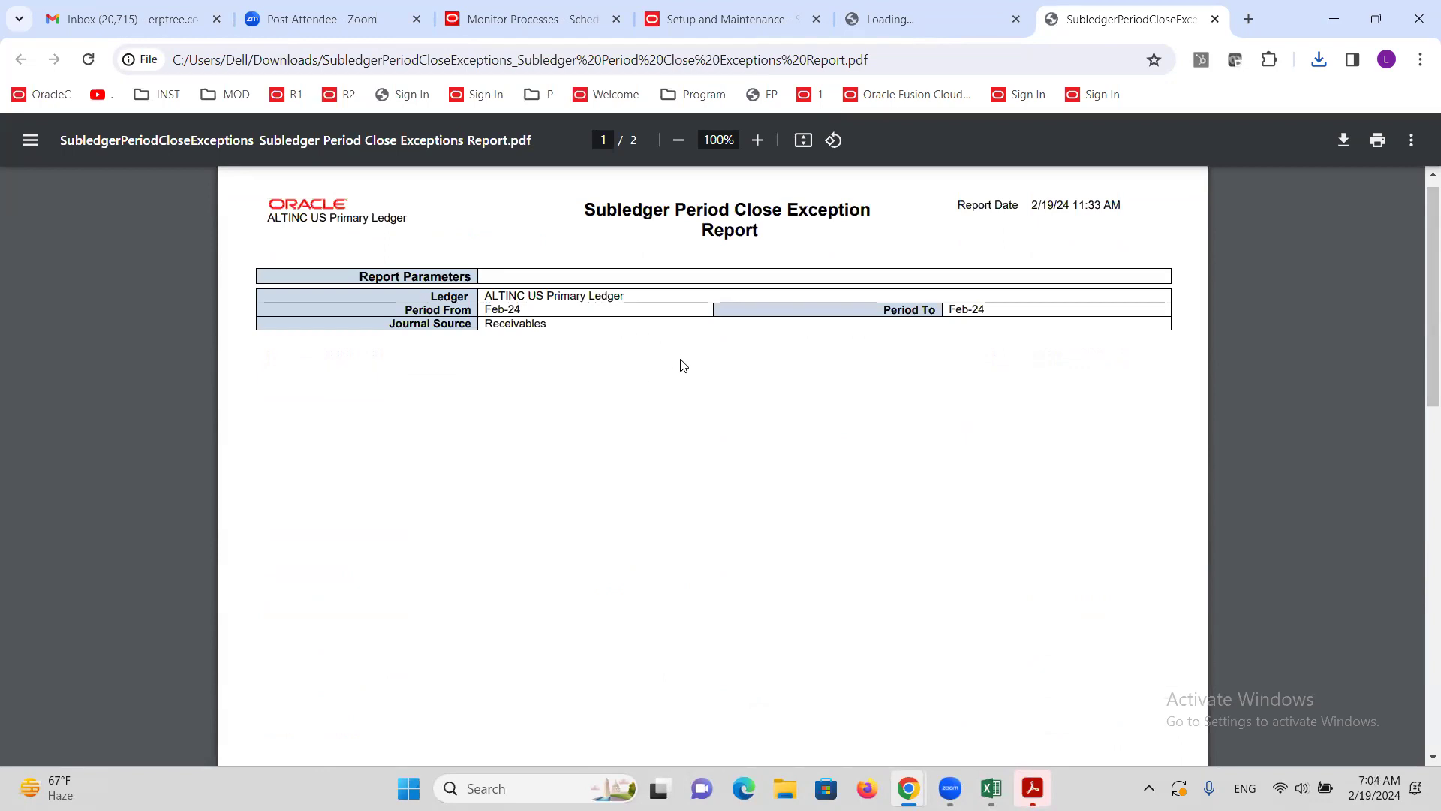
scroll(682, 371, up, 1)
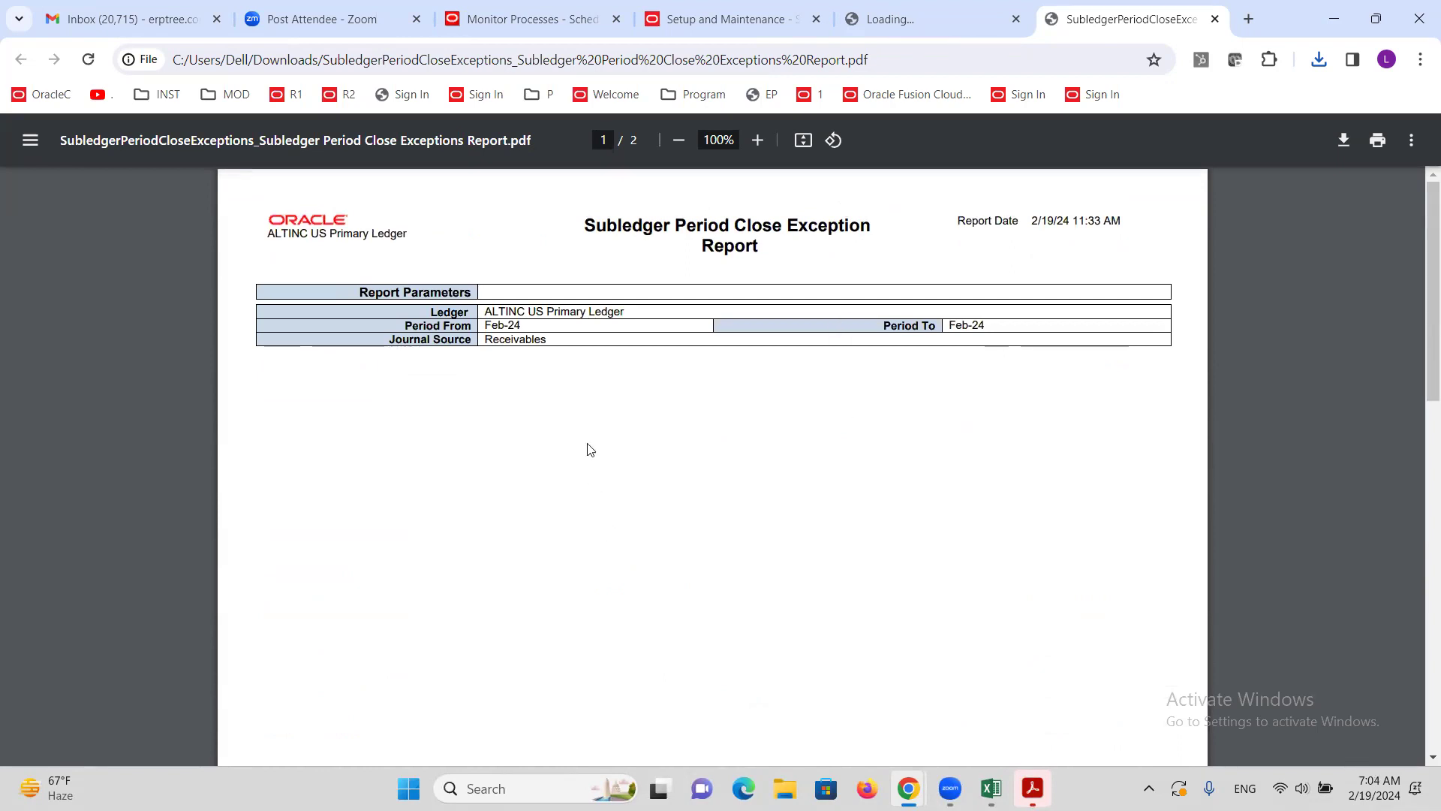
scroll(593, 428, down, 2)
scroll(593, 425, down, 12)
scroll(590, 423, up, 12)
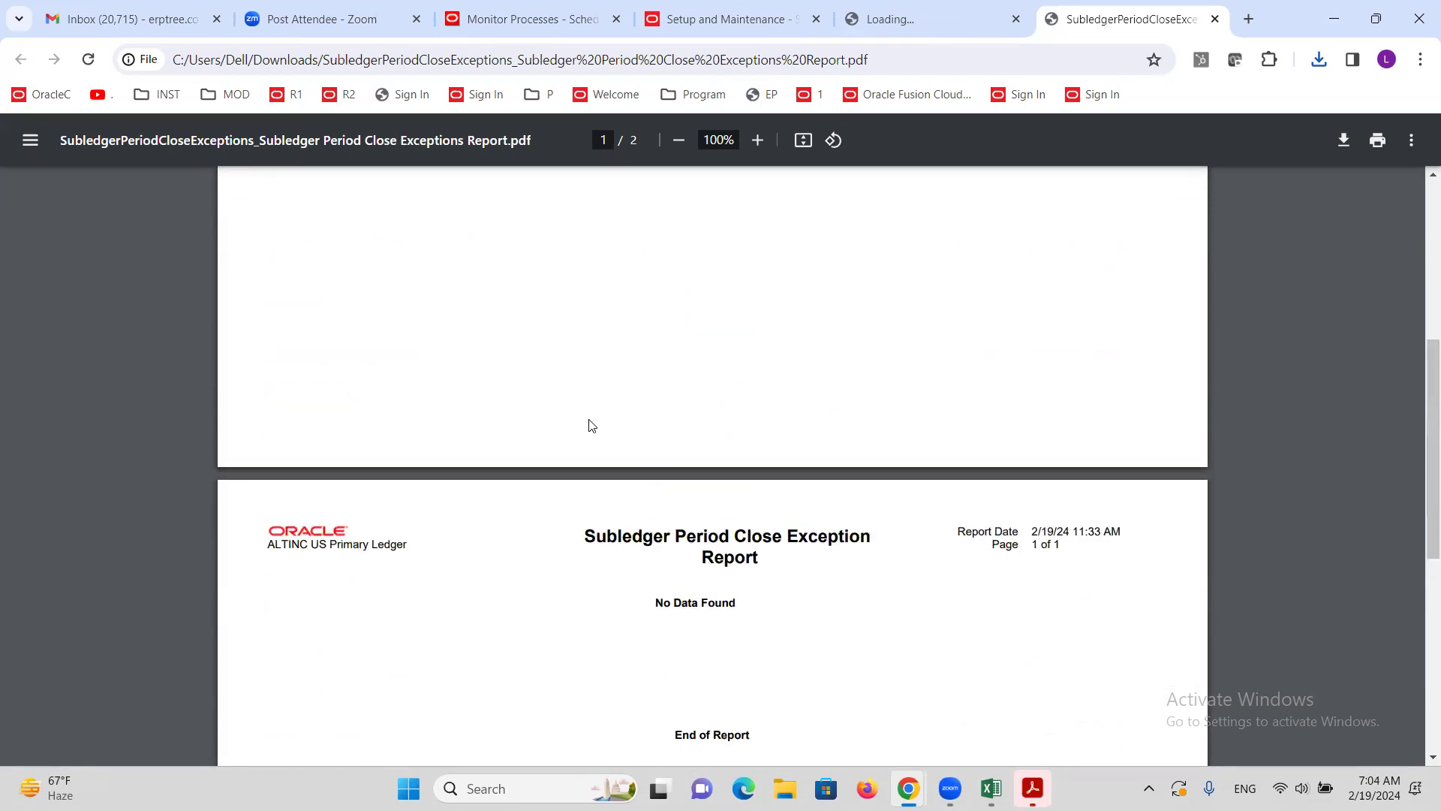
click(740, 15)
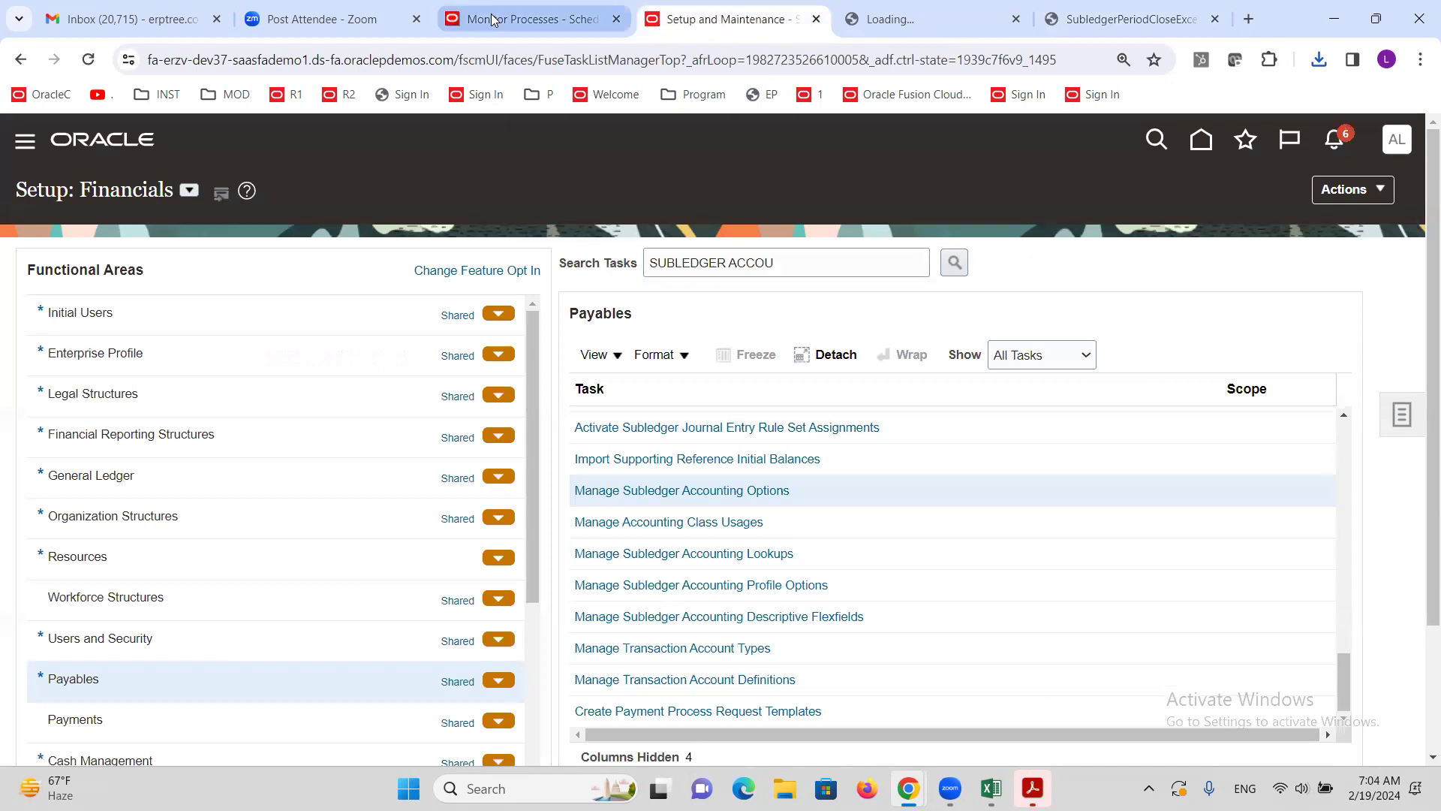
click(525, 18)
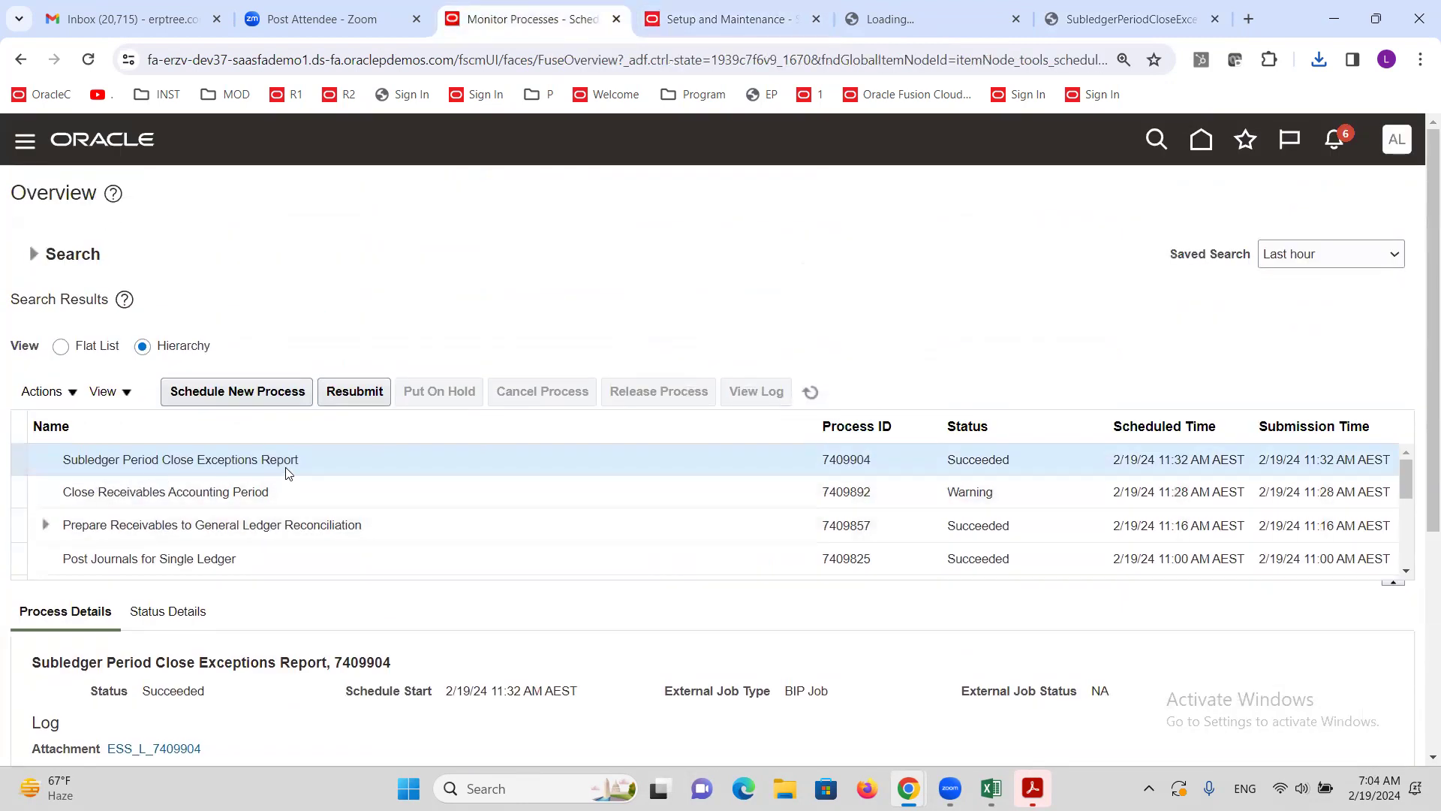
click(305, 388)
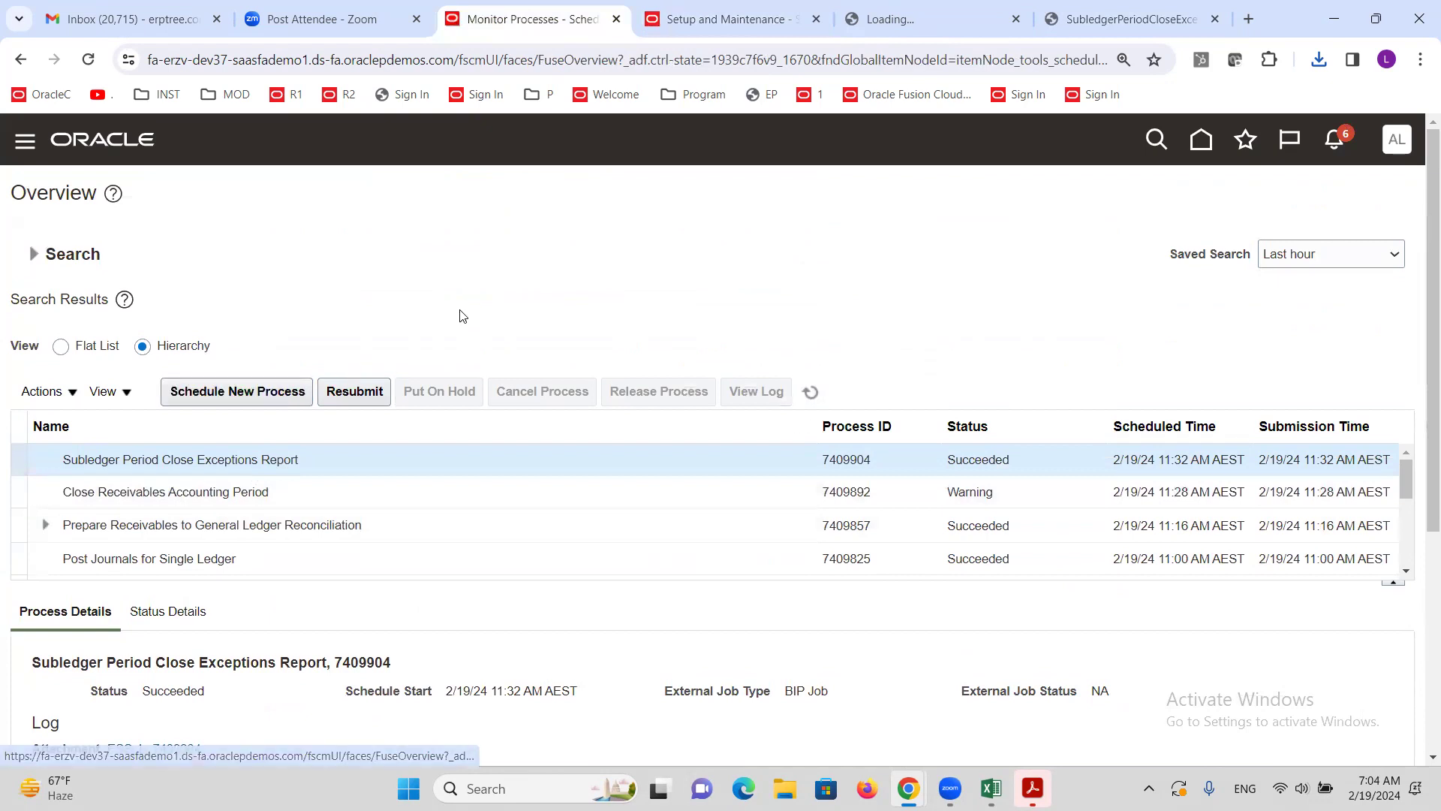
click(1030, 572)
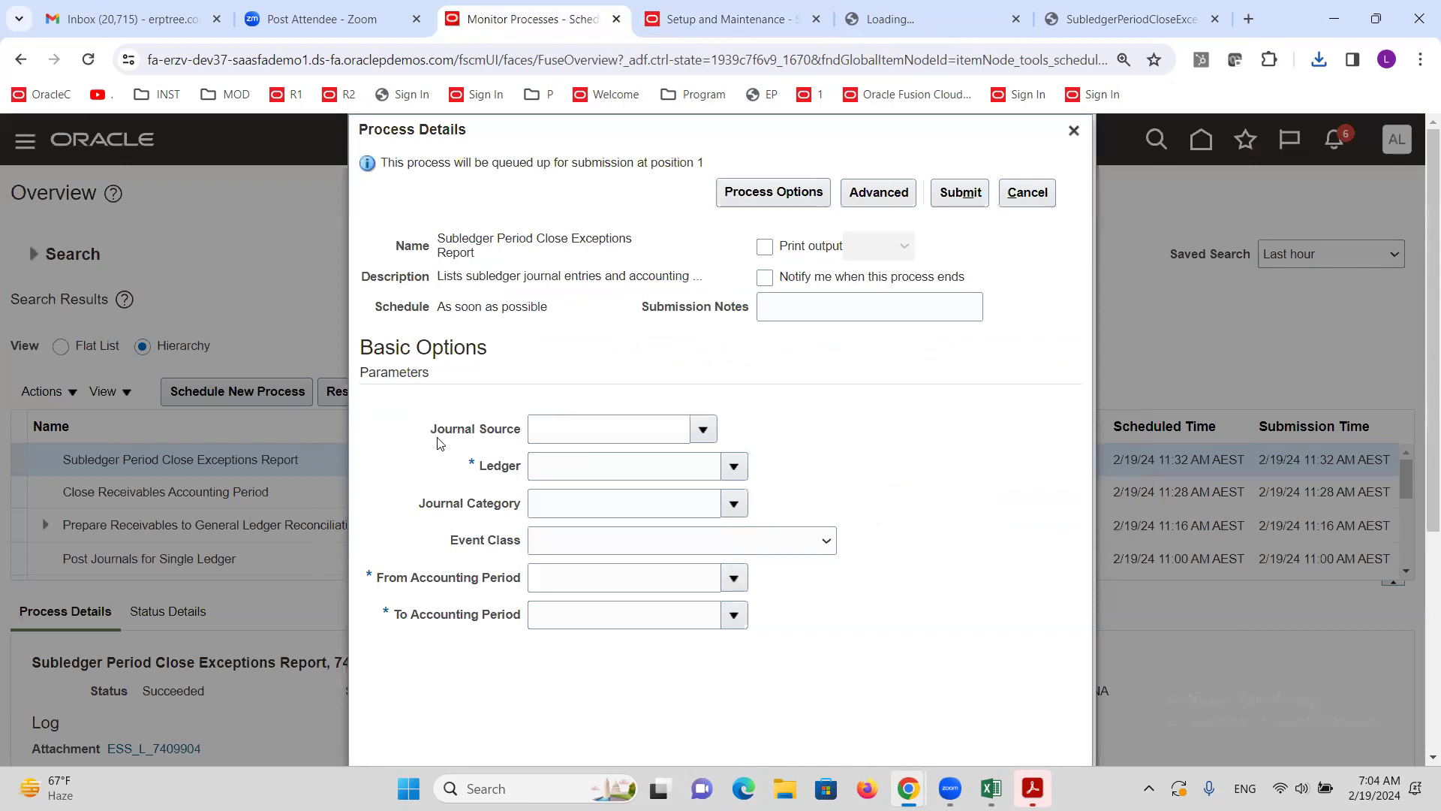
click(1073, 131)
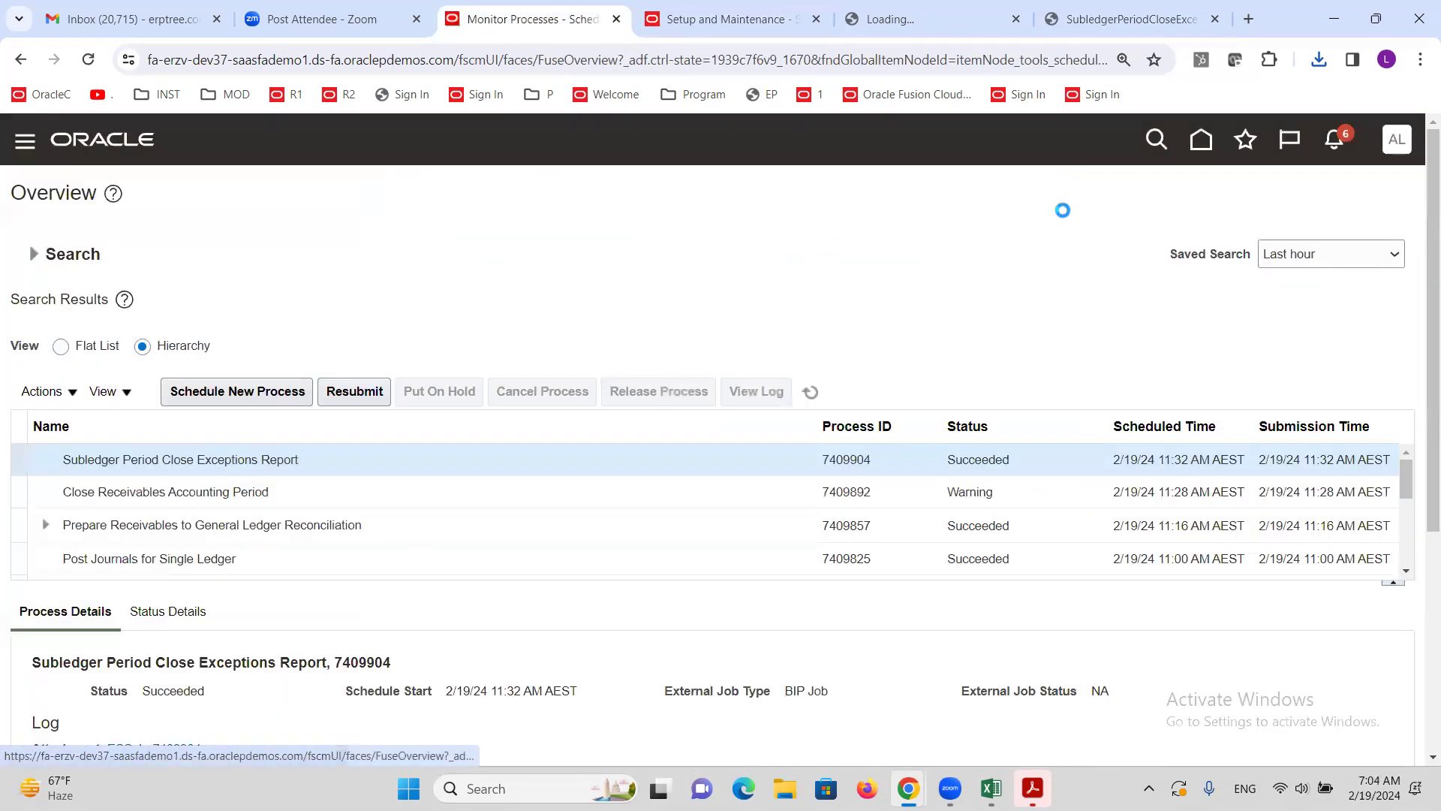
click(810, 392)
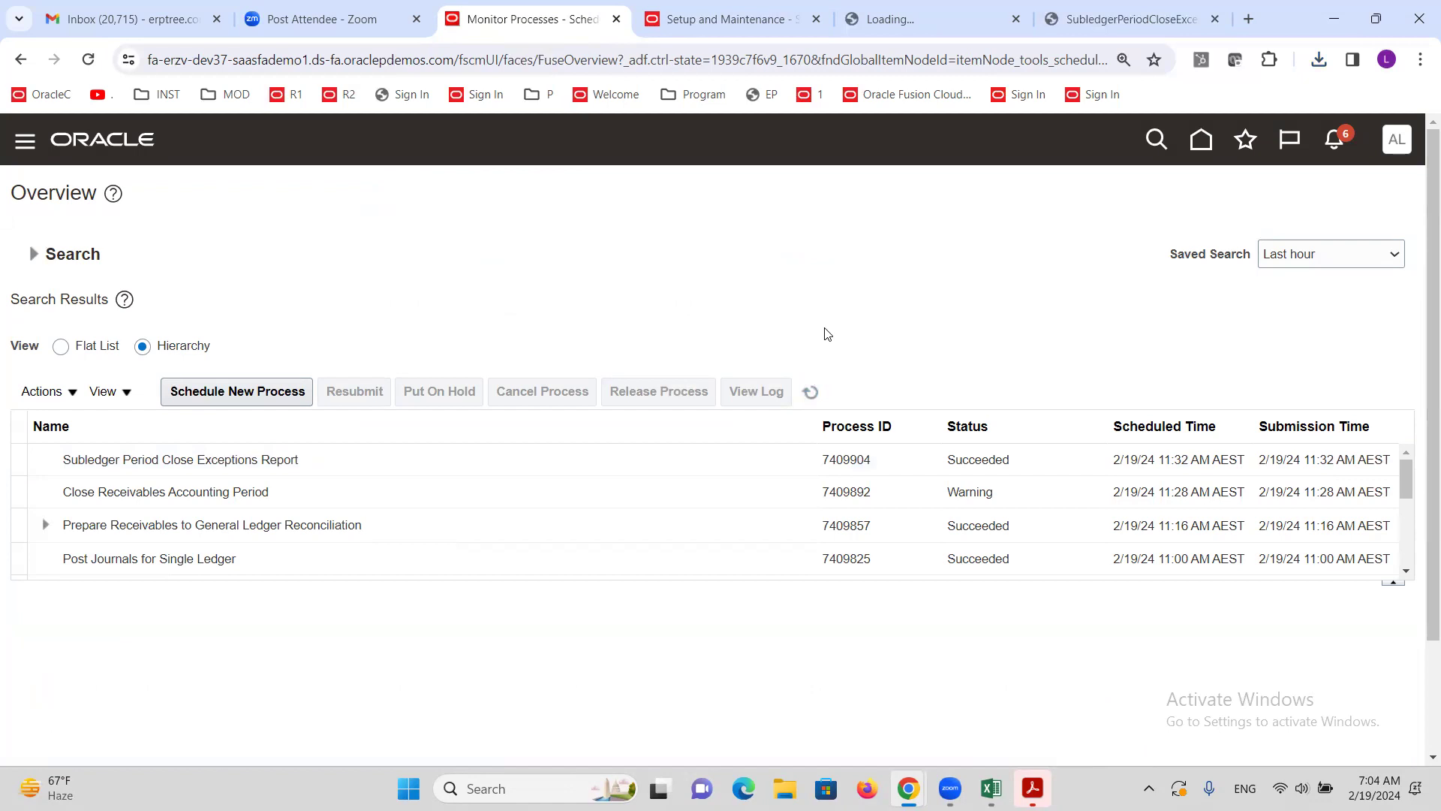
click(812, 391)
click(810, 391)
Step: In the Excel training sheet, mark Receivables to General Ledger Reconciliation and Overview on Receivables Period Close Process as Done, and open Sheet1
key(alt+Tab)
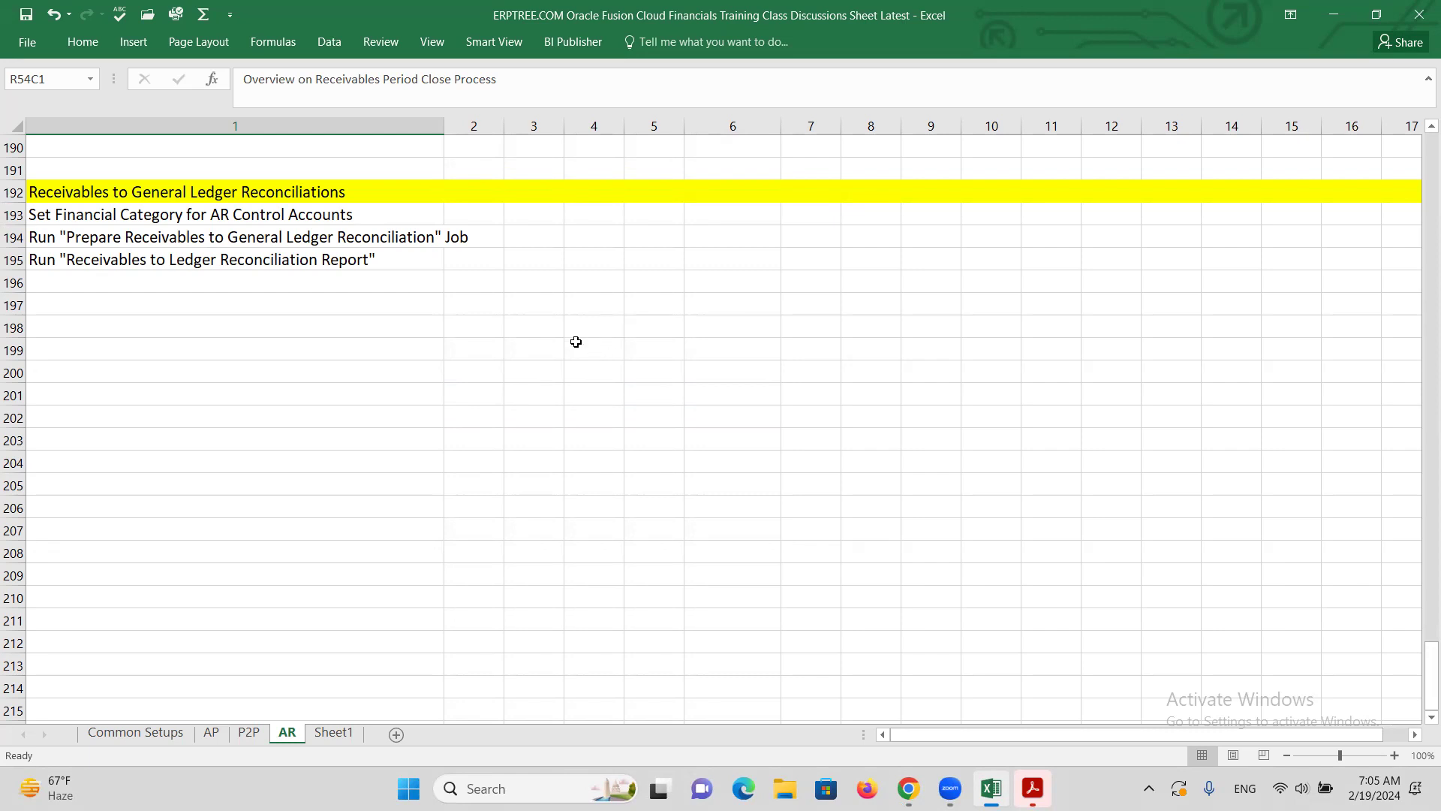
click(670, 373)
scroll(660, 433, up, 1)
scroll(660, 433, up, 20)
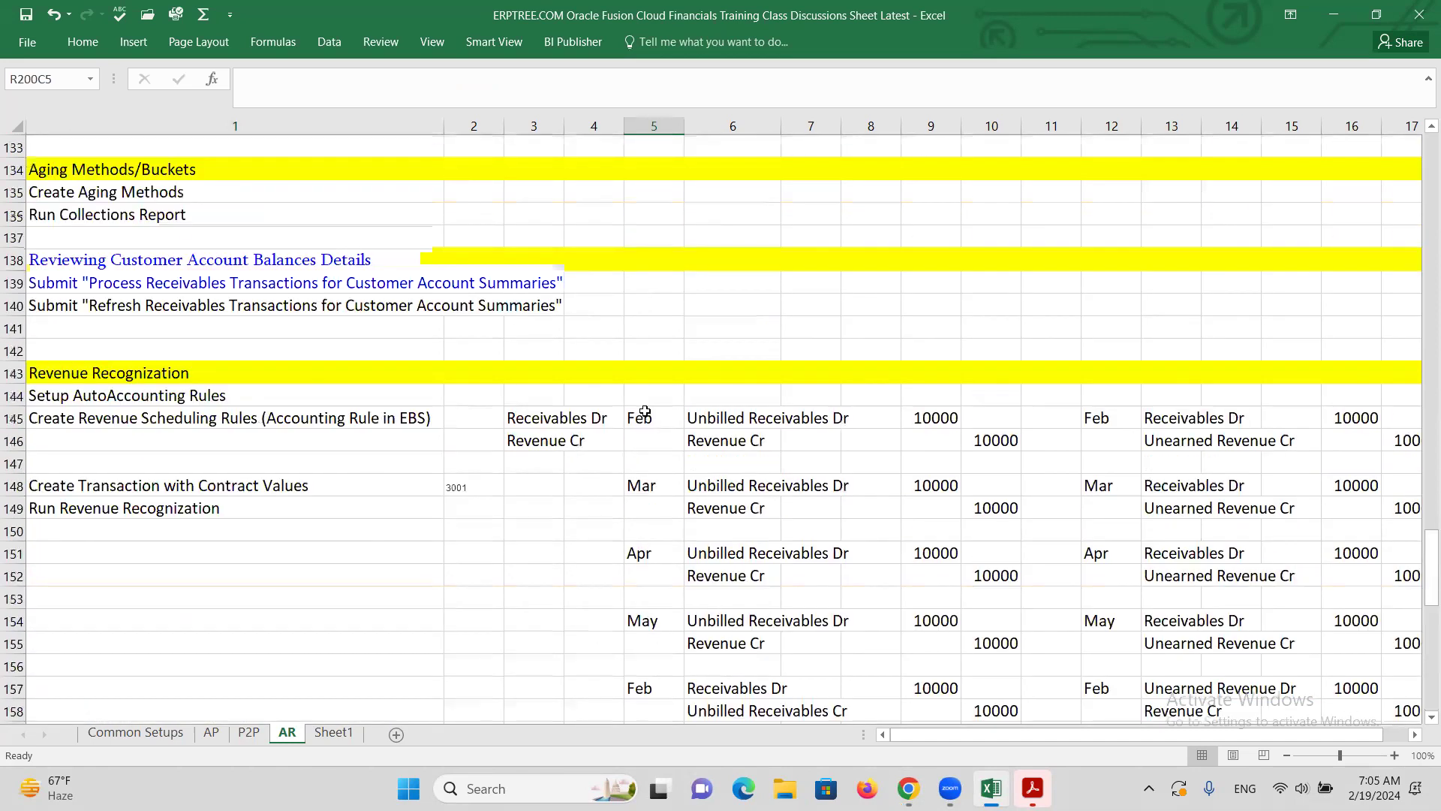
scroll(642, 392, up, 17)
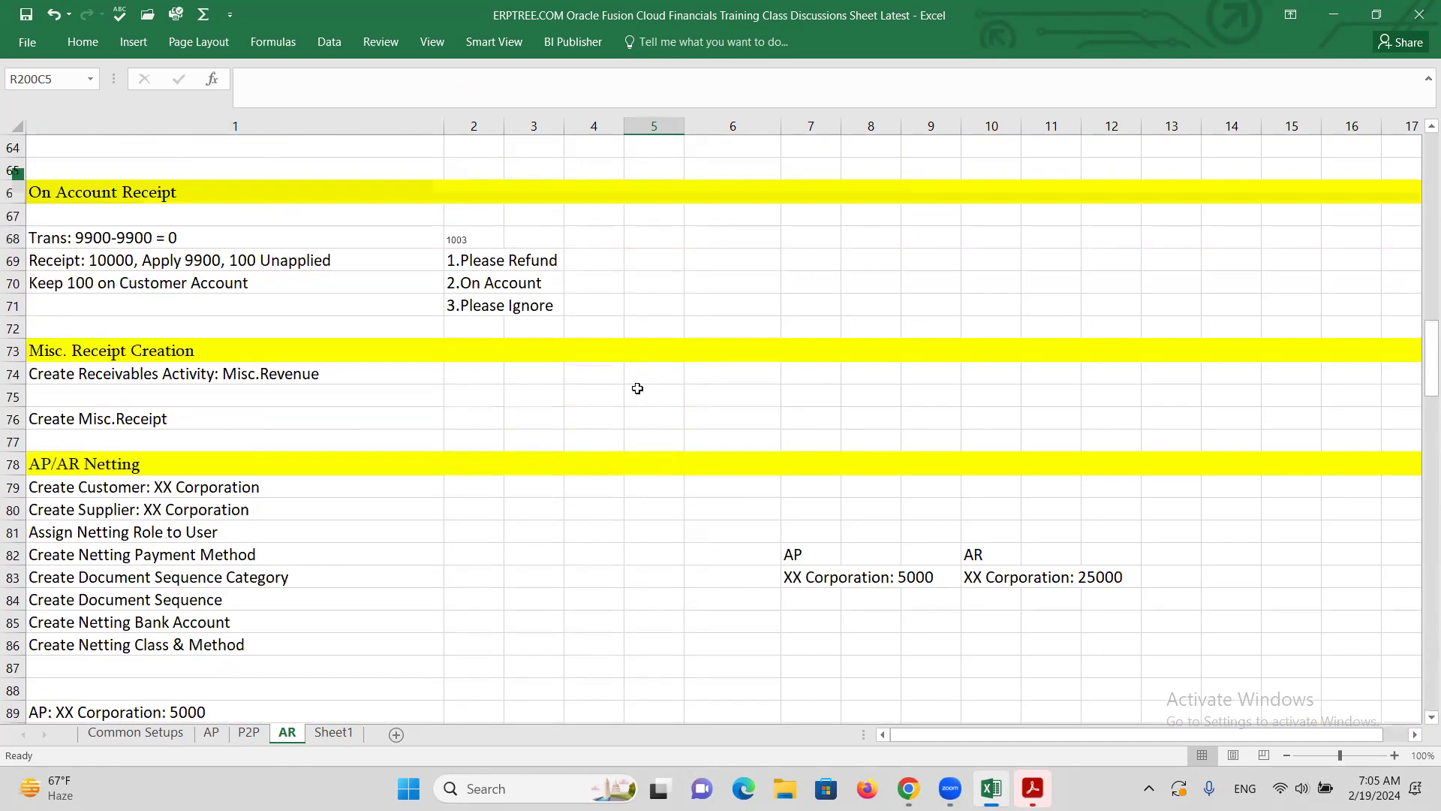
click(464, 519)
text(Done)
key(Return)
text(Done)
key(Tab)
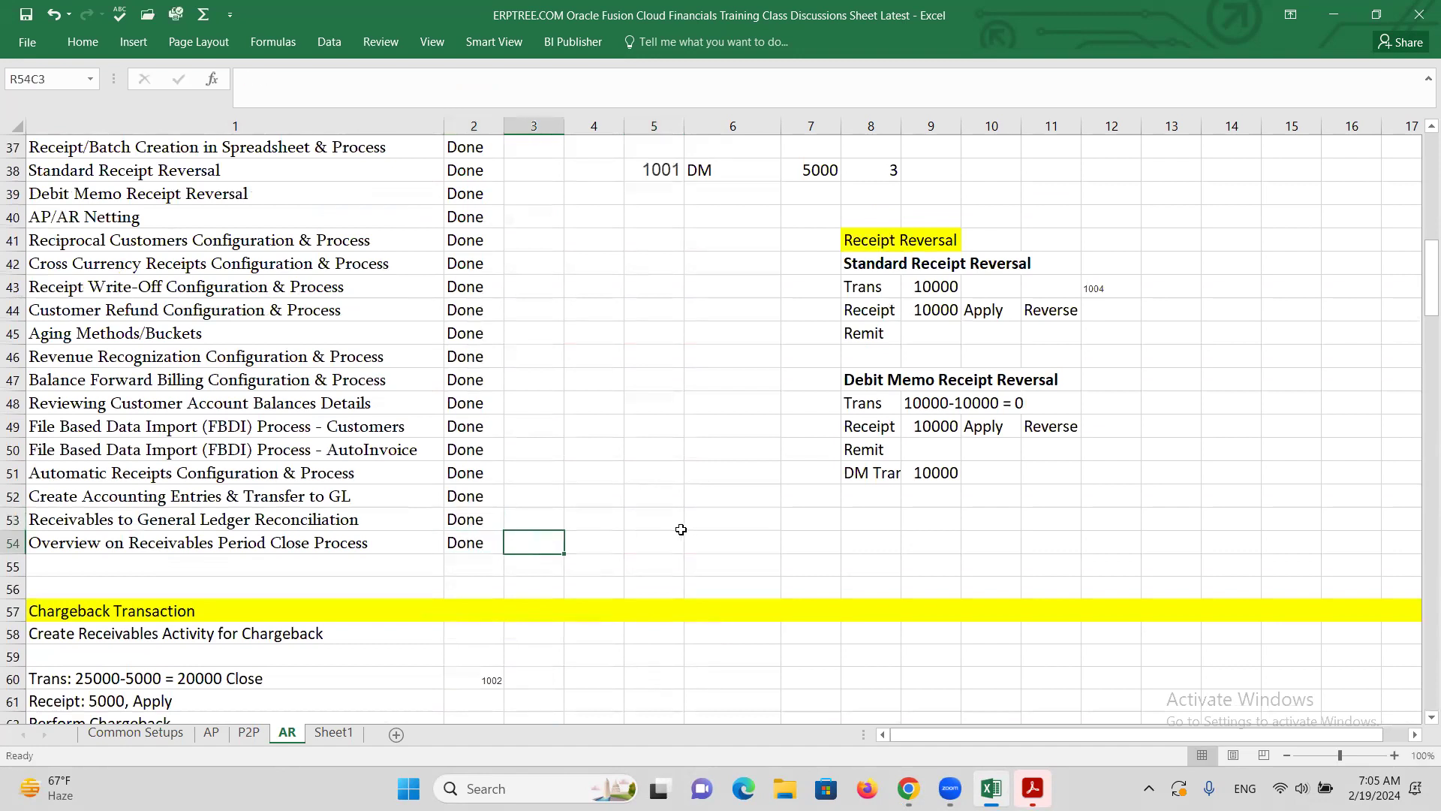
click(330, 733)
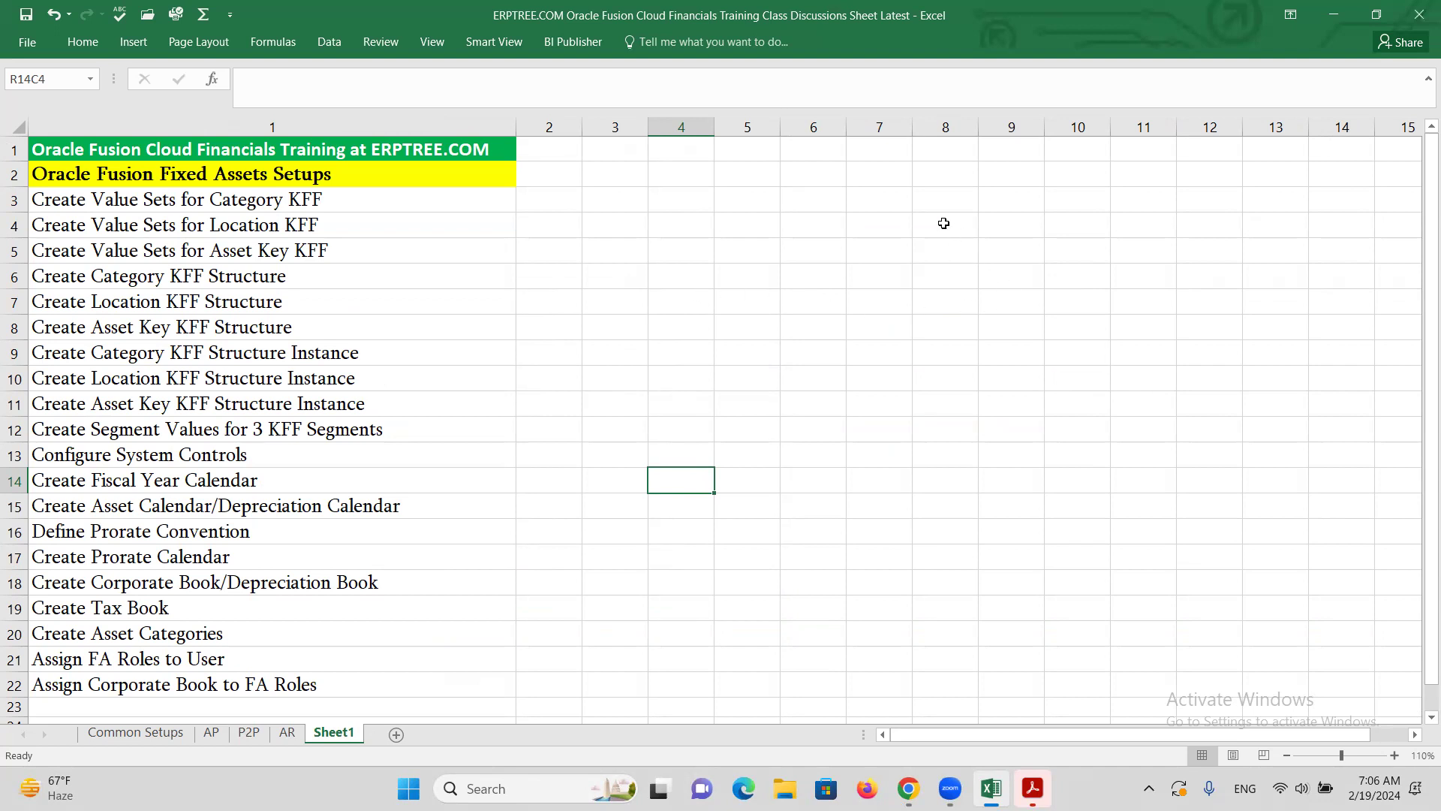
Step: List Category KFF, Location KFF and Asset Key KFF in column 5, rows 4 to 6, beside the Fixed Assets setups
click(872, 224)
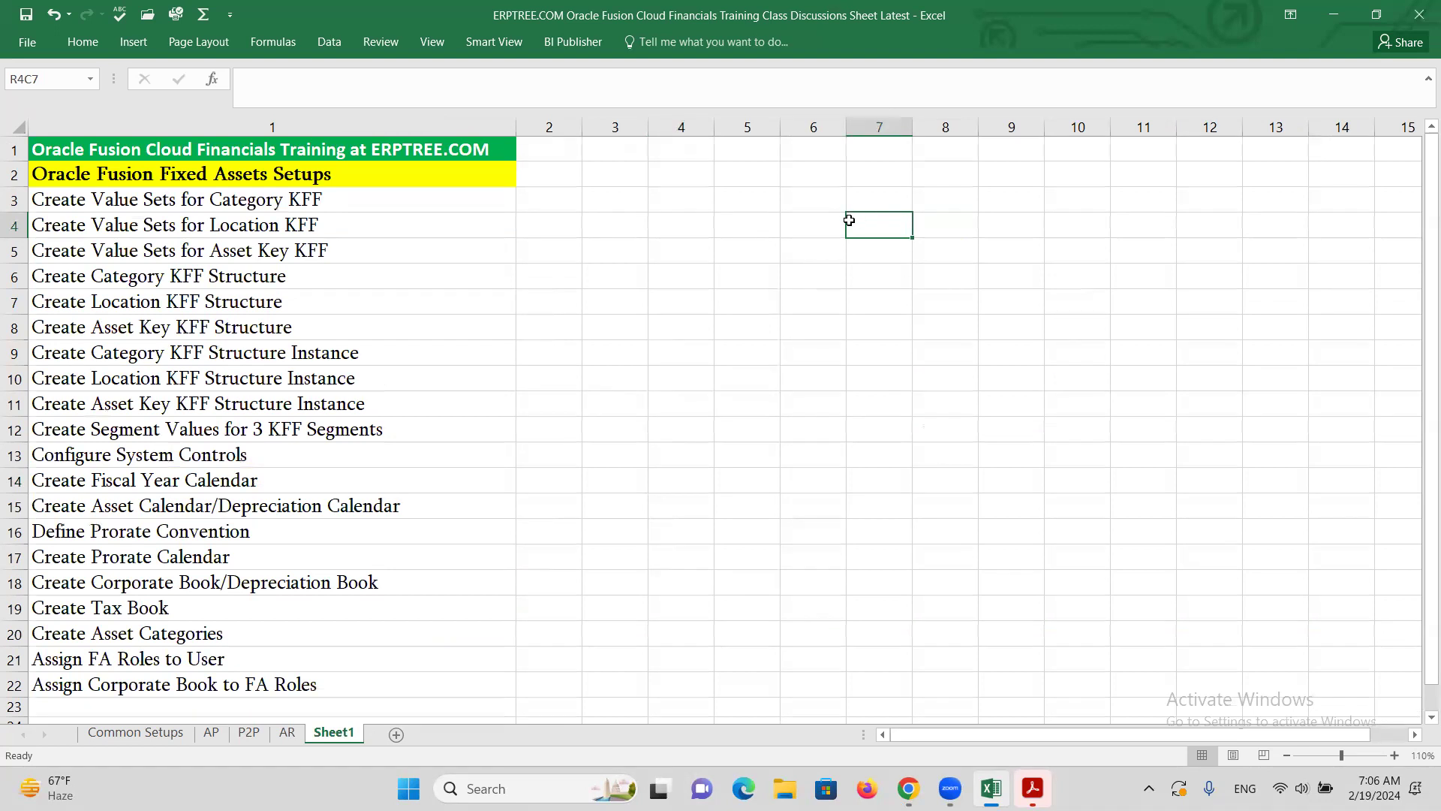
click(757, 223)
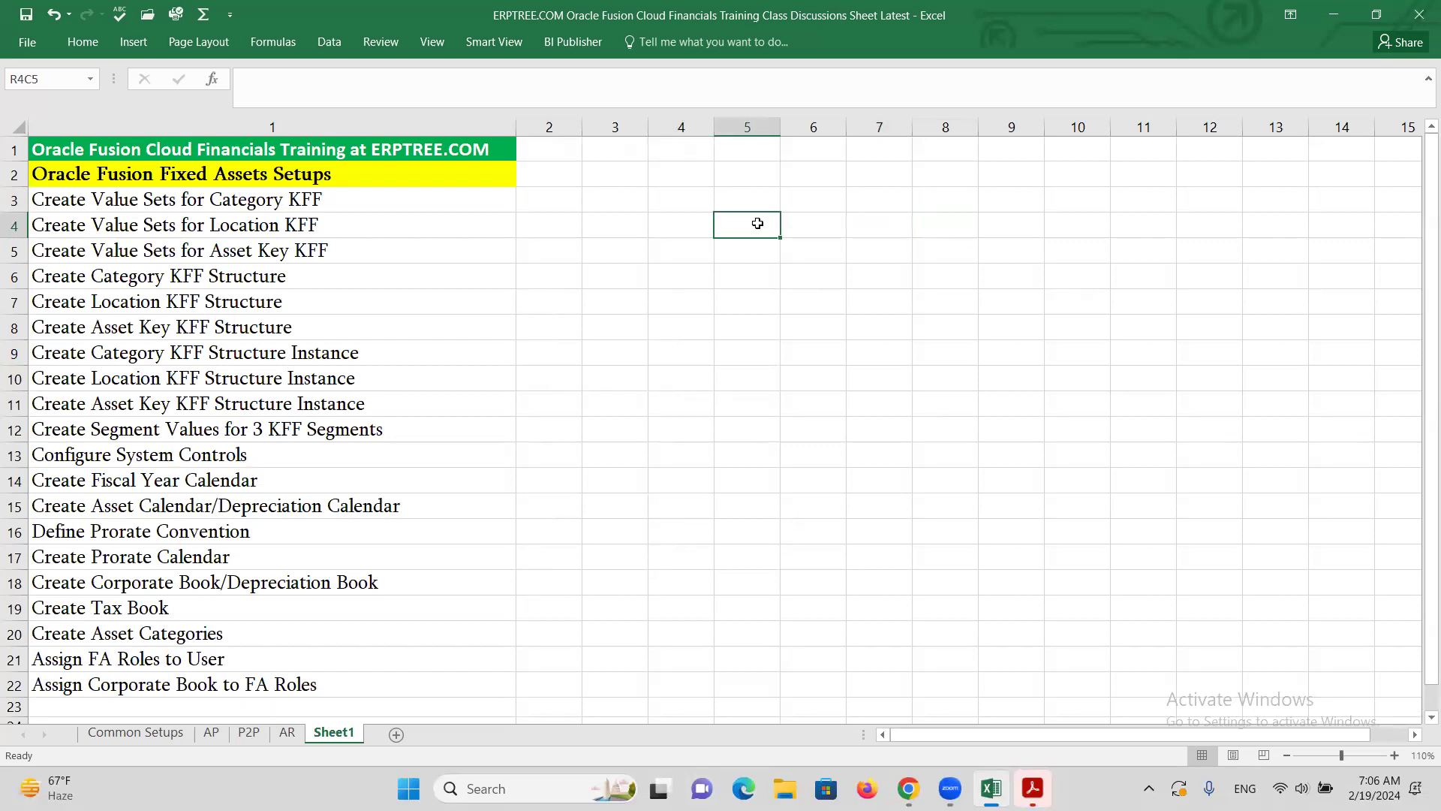
text(Category KFF)
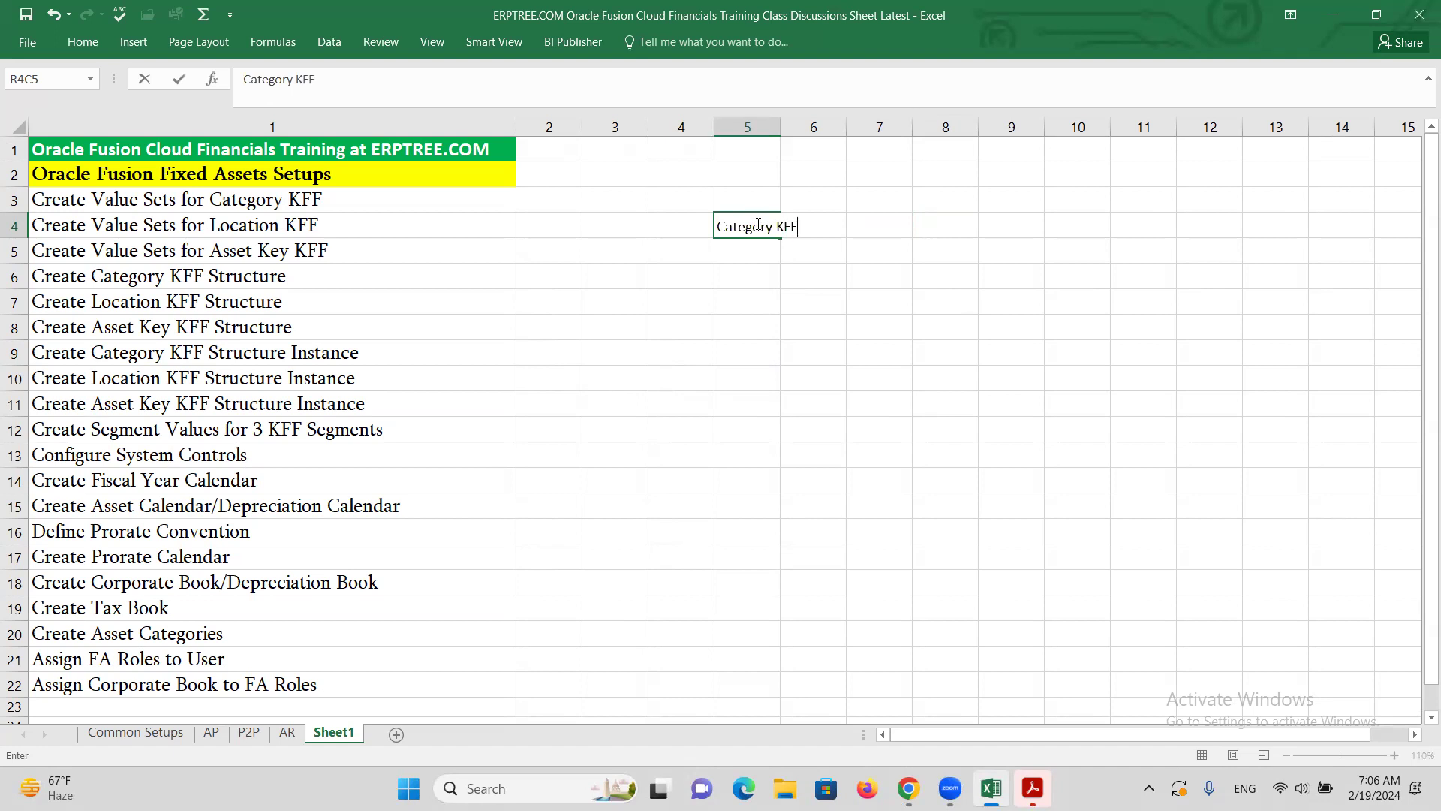
key(Return)
text(Lo)
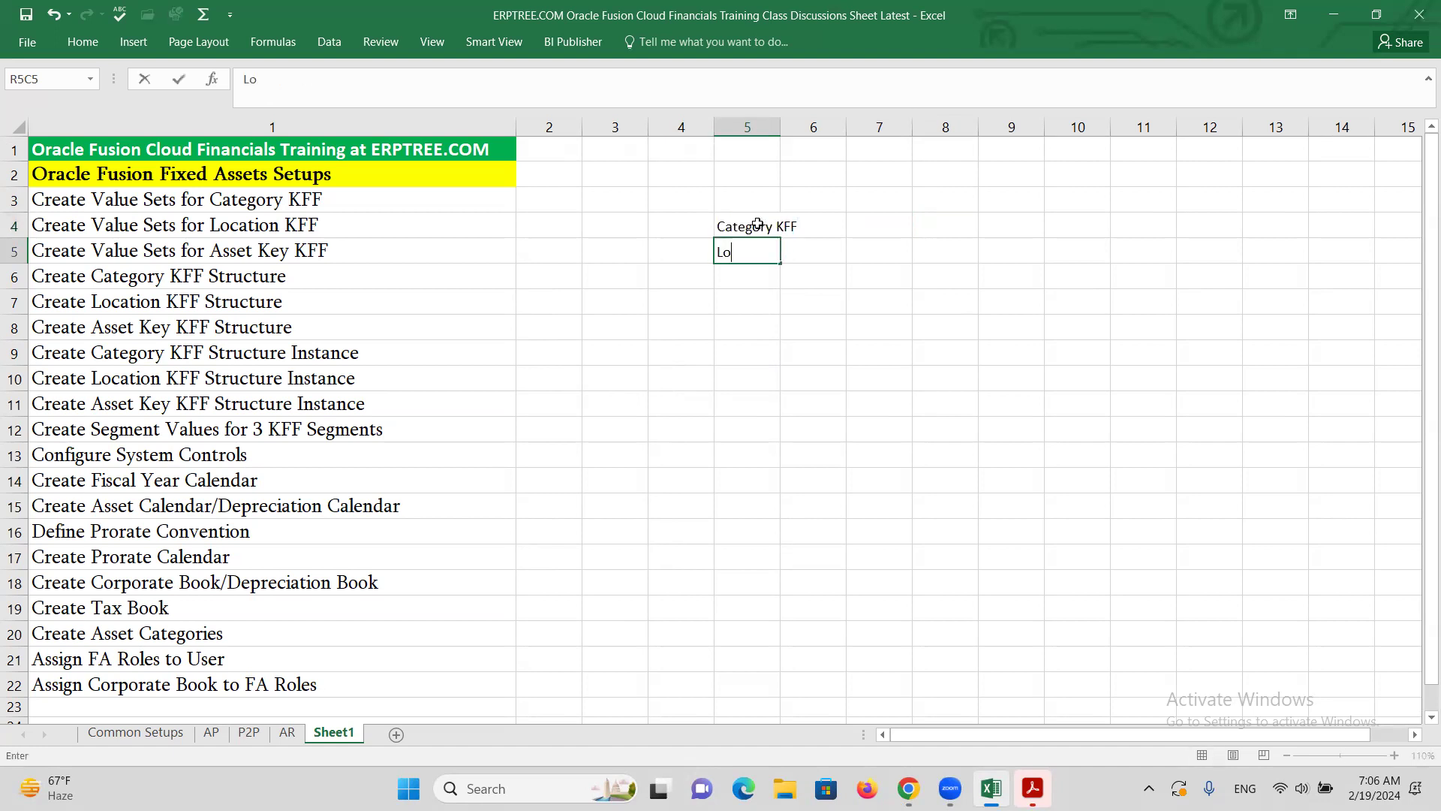
text(cation KFF)
key(Return)
text(Asset Key KFF)
key(BackSpace)
key(BackSpace)
key(BackSpace)
text(KFF)
key(ctrl+Return)
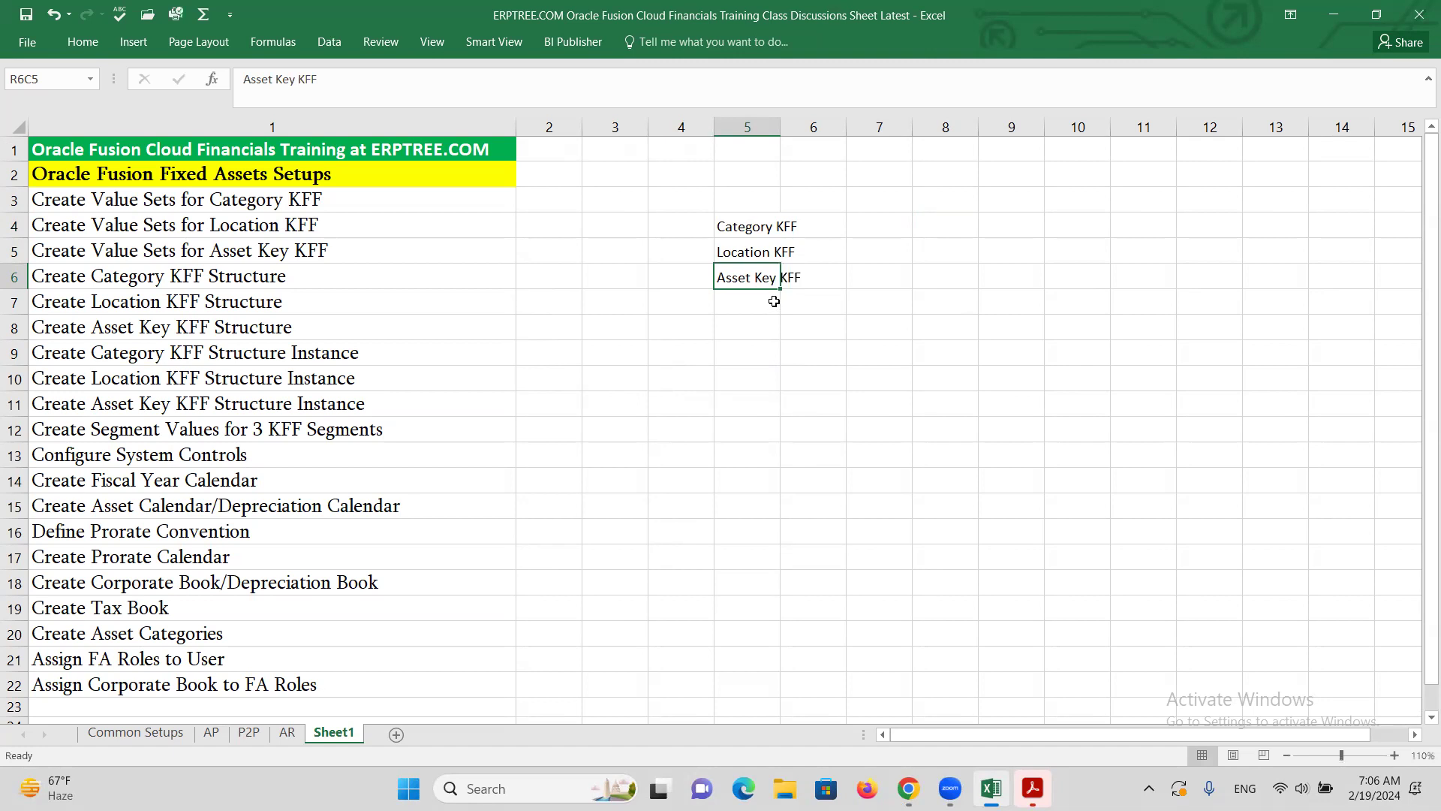
click(773, 301)
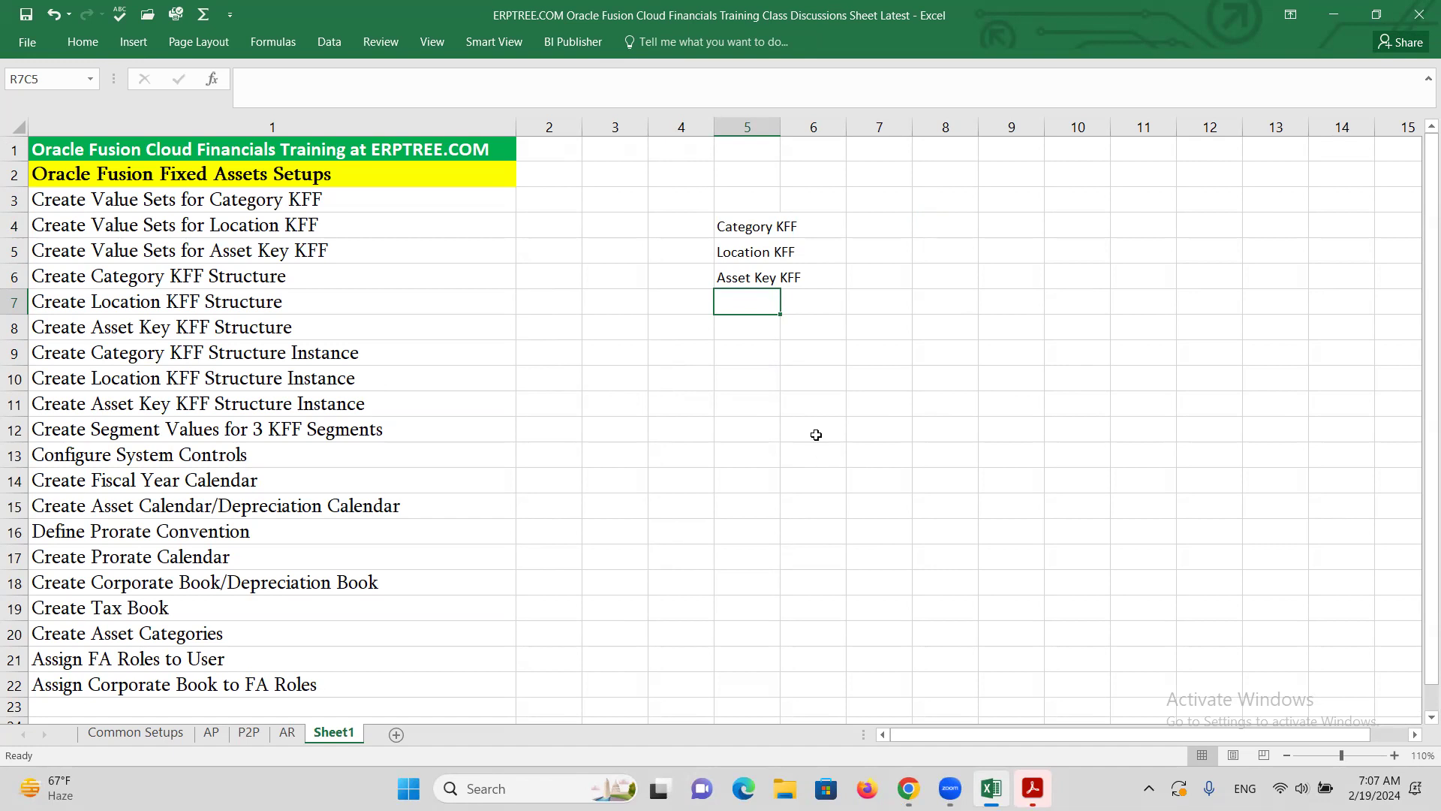
Step: In the Category KFF row, enter the segments Major Category in column 7 and Minor Category in column 9
click(742, 225)
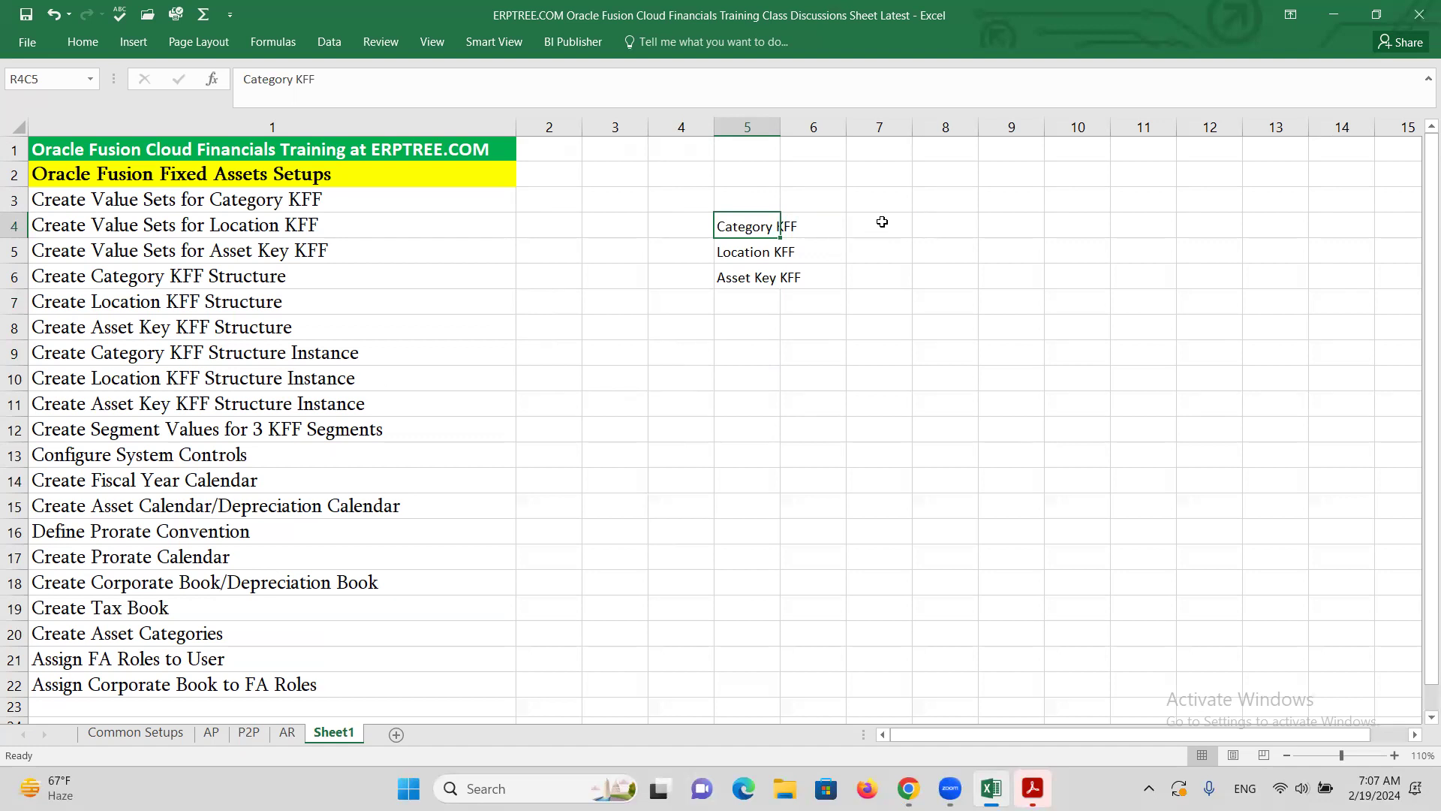
click(882, 224)
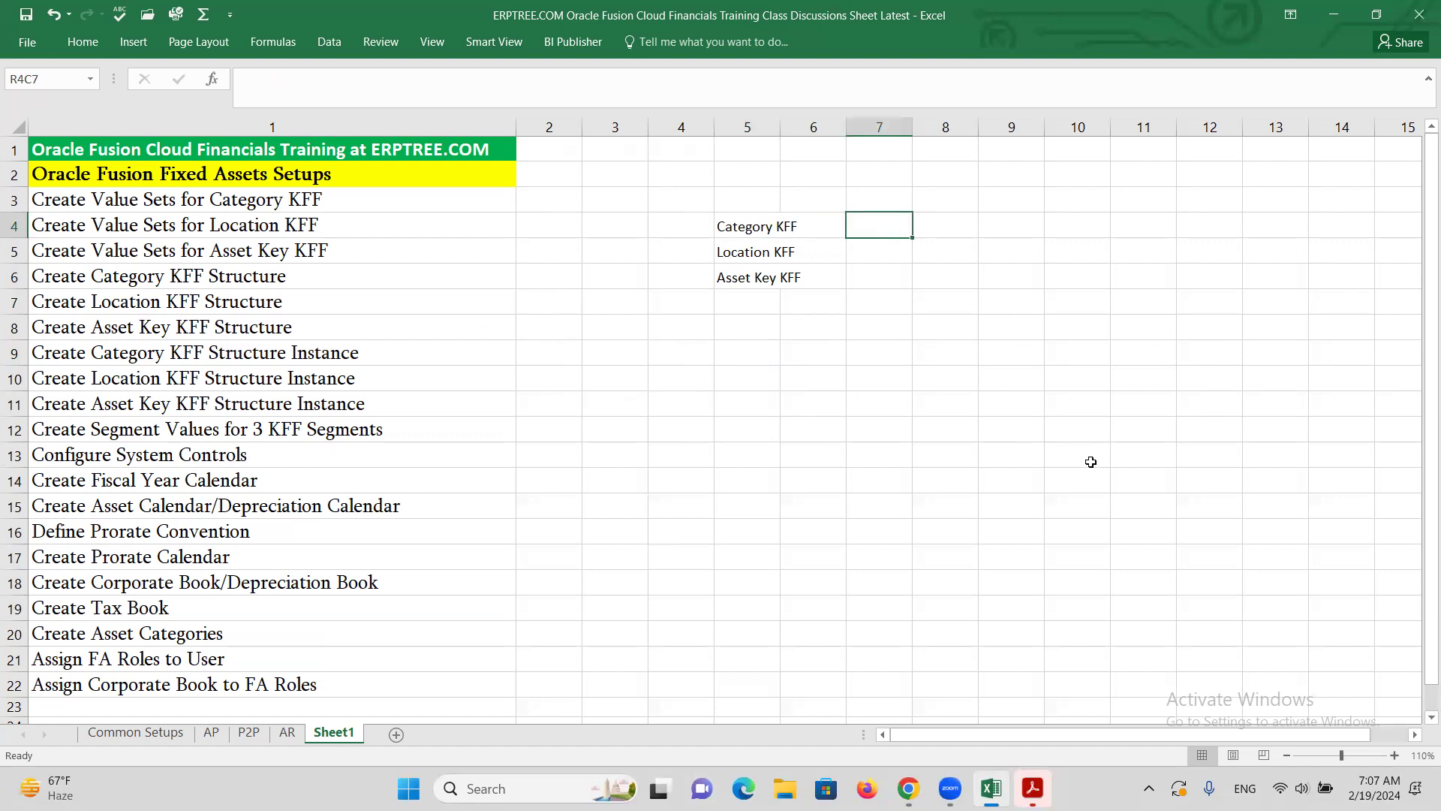
text(Md)
key(BackSpace)
key(BackSpace)
text(M)
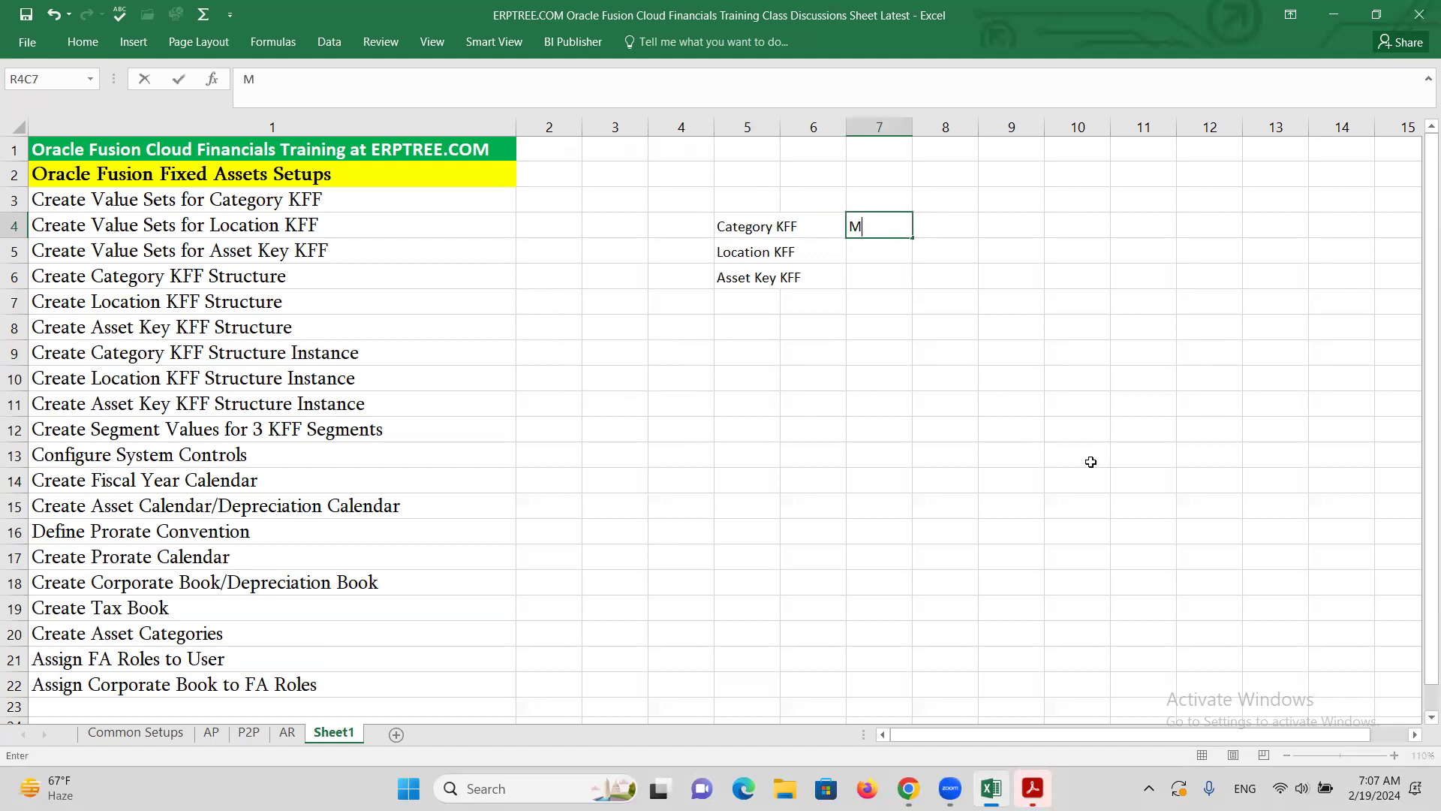
text(ajor Category)
key(Tab)
key(Tab)
text(M)
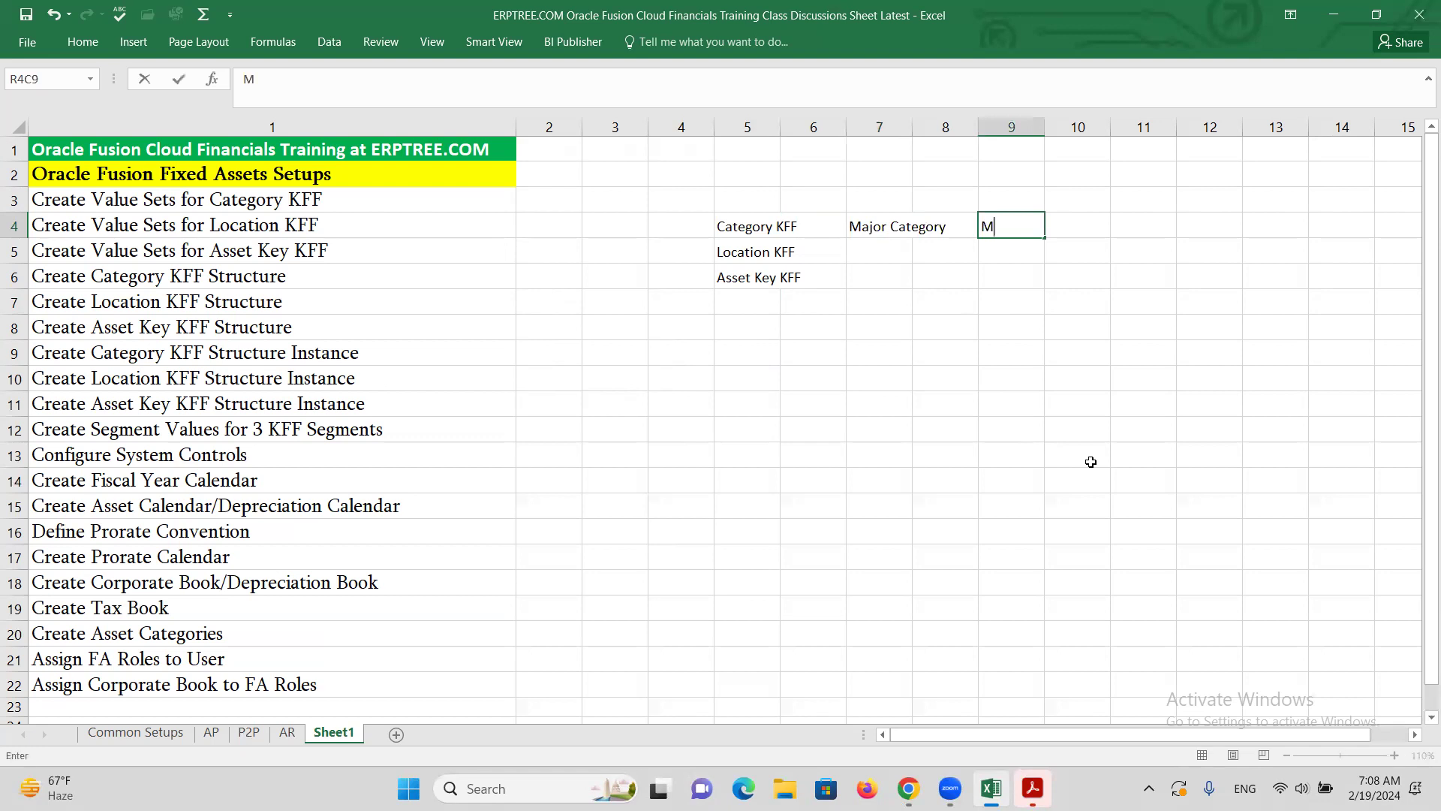
text(inor Category)
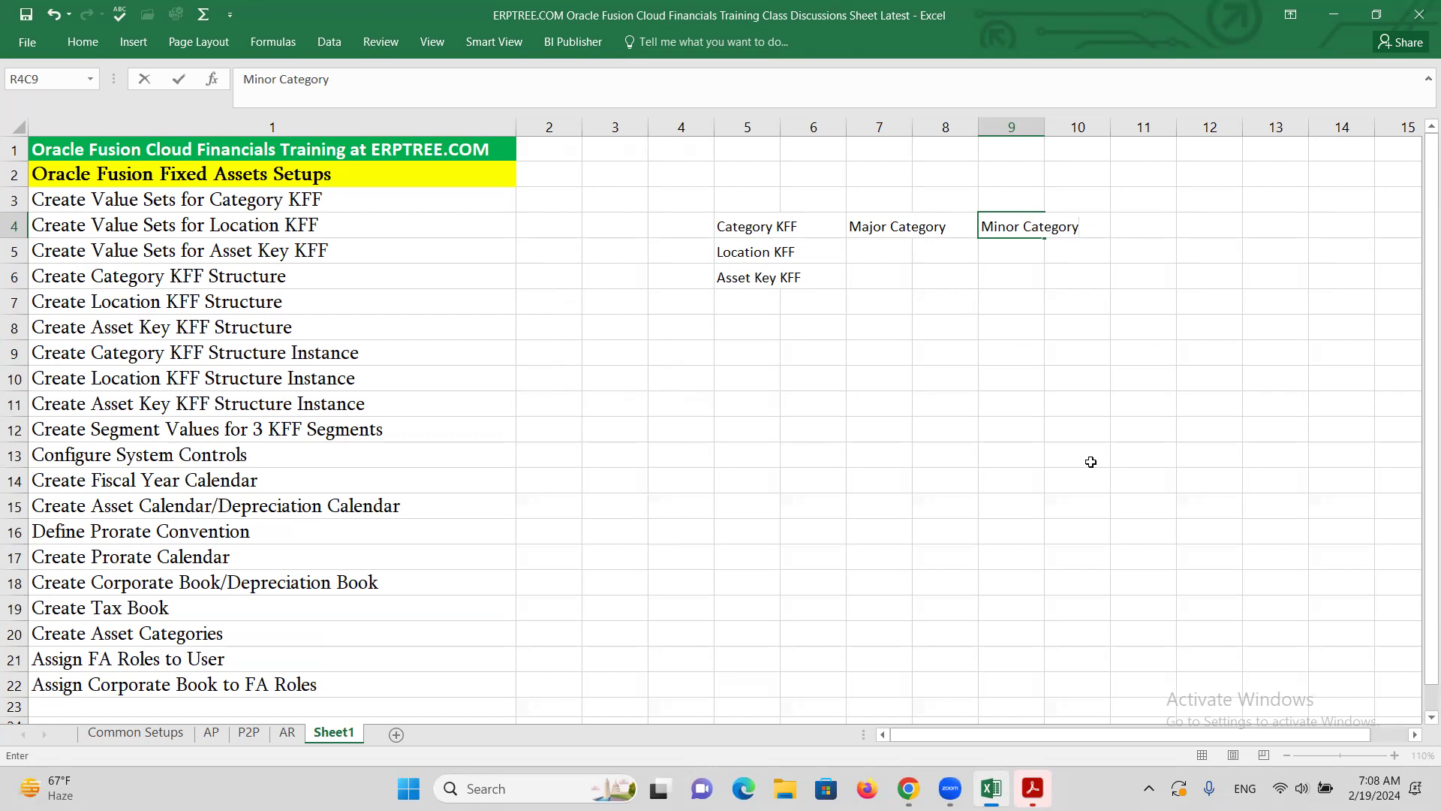
click(875, 222)
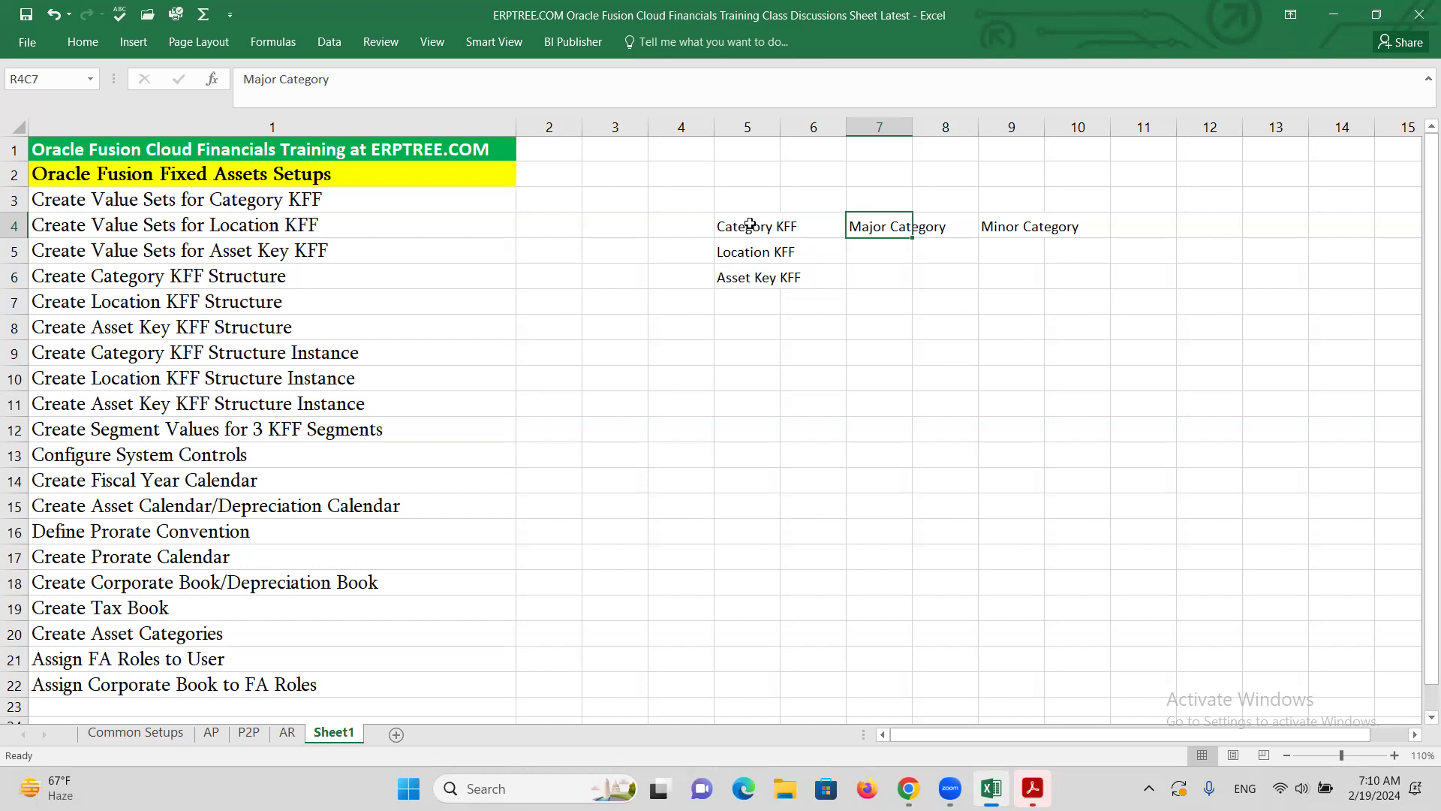
Step: In the Location KFF row, enter the segments Country, State, County, City and Building in columns 7 to 11
click(749, 253)
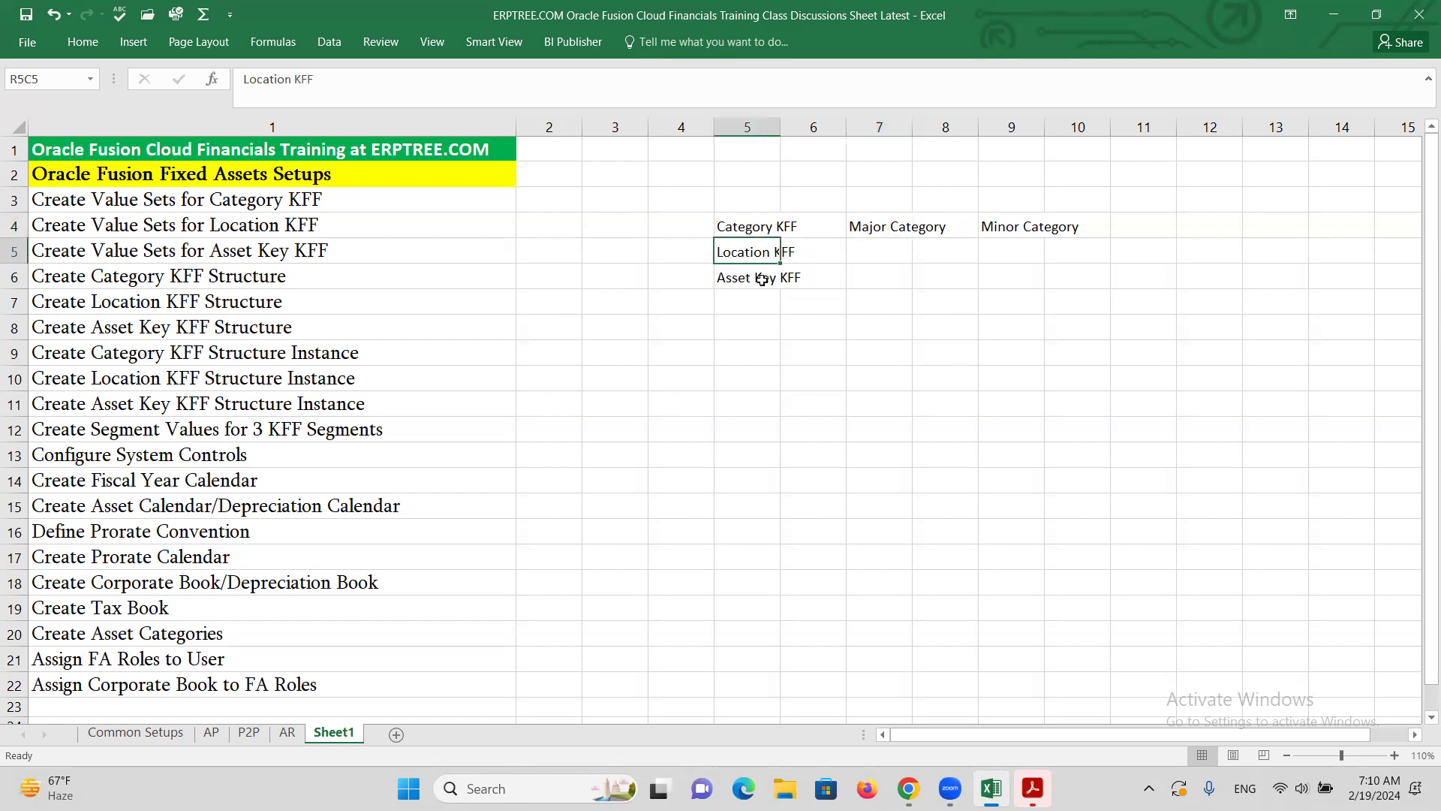
click(865, 258)
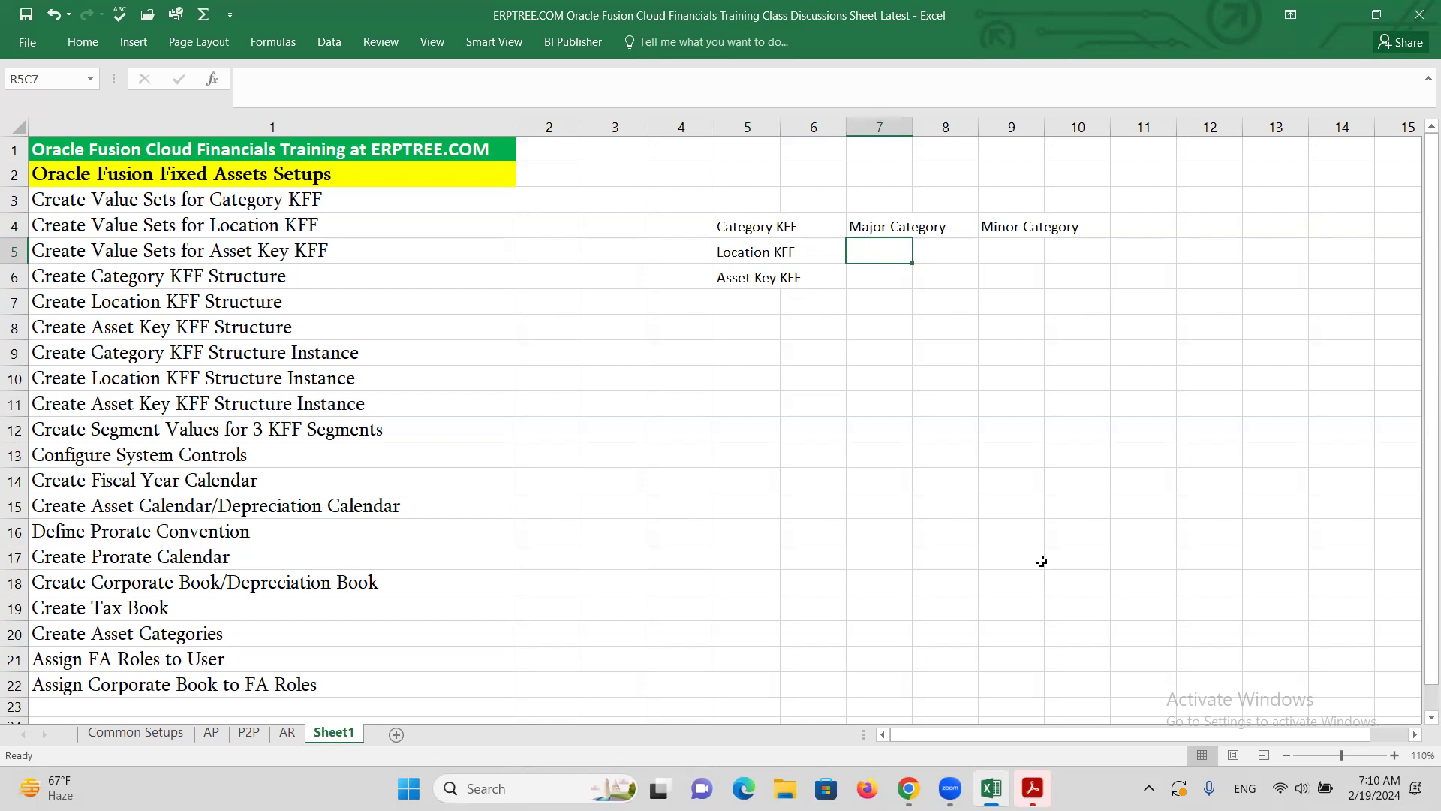
text(Country)
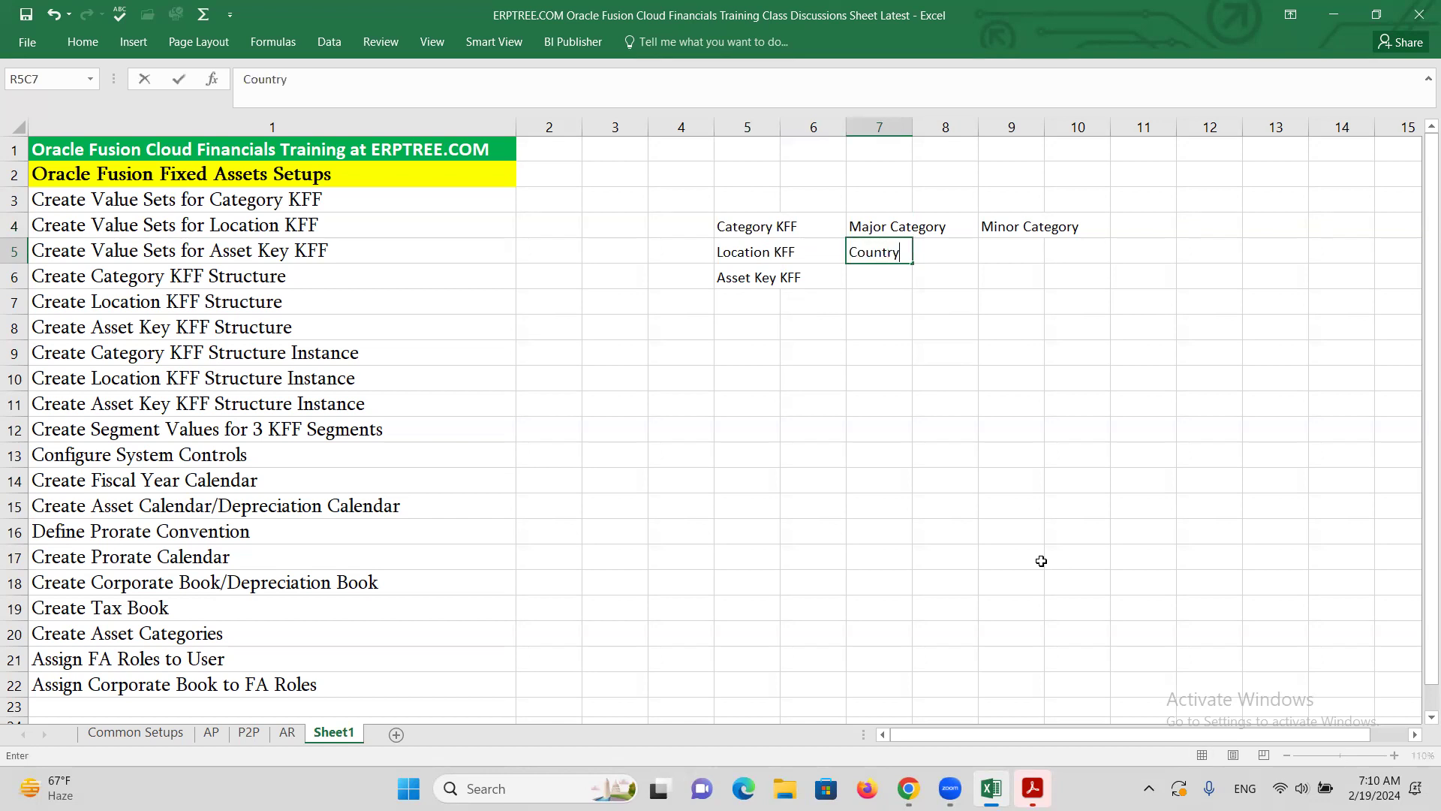
key(Tab)
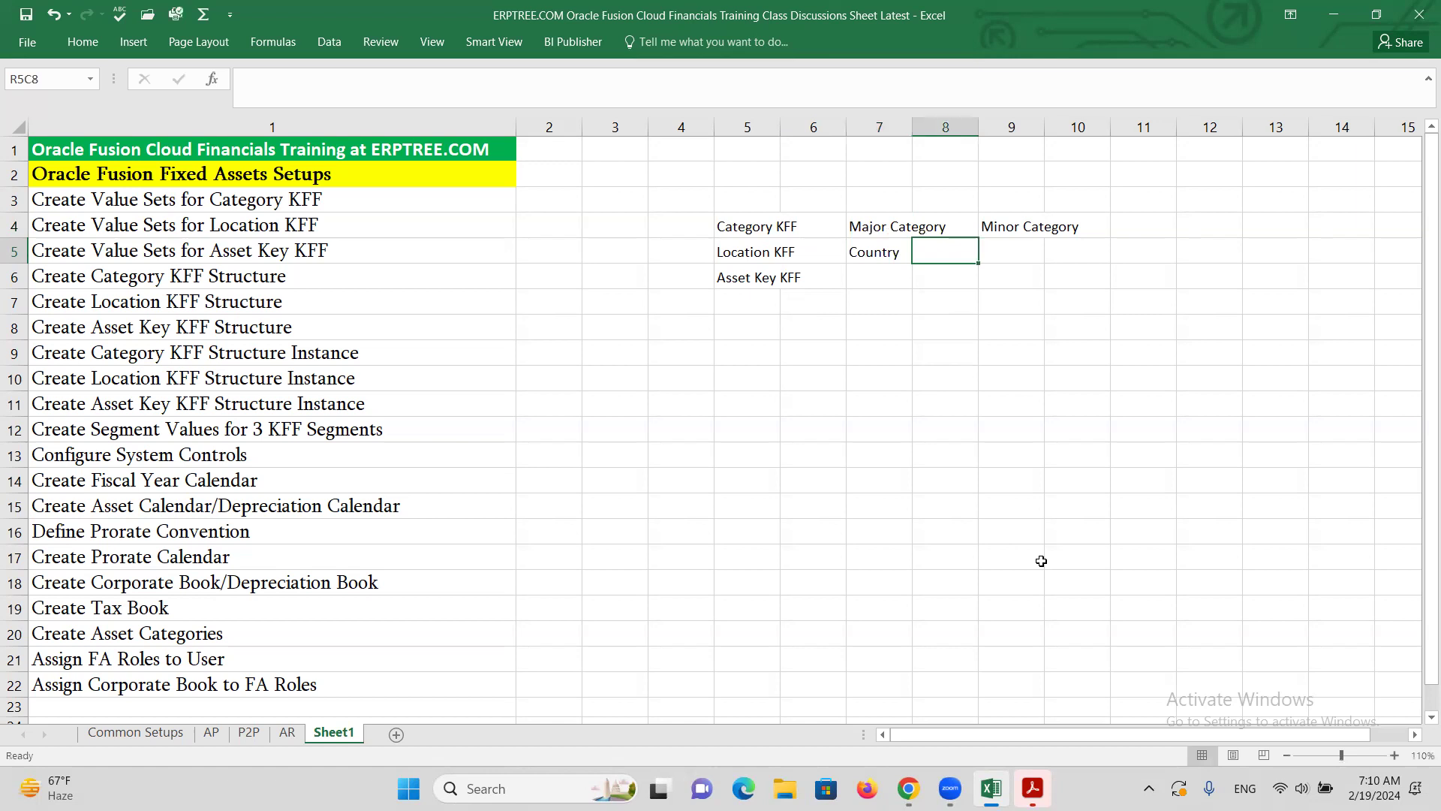
text(State)
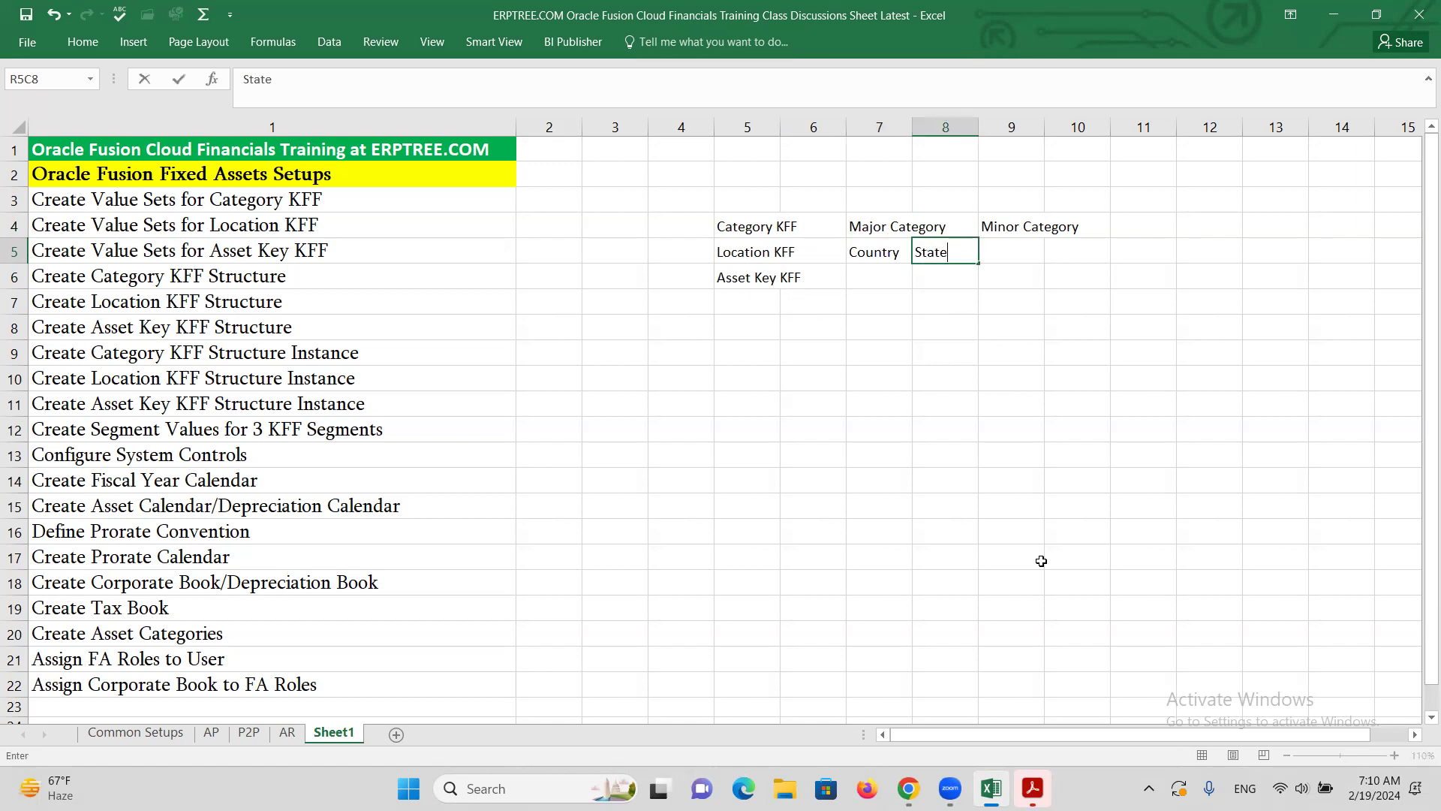
key(Tab)
text(County)
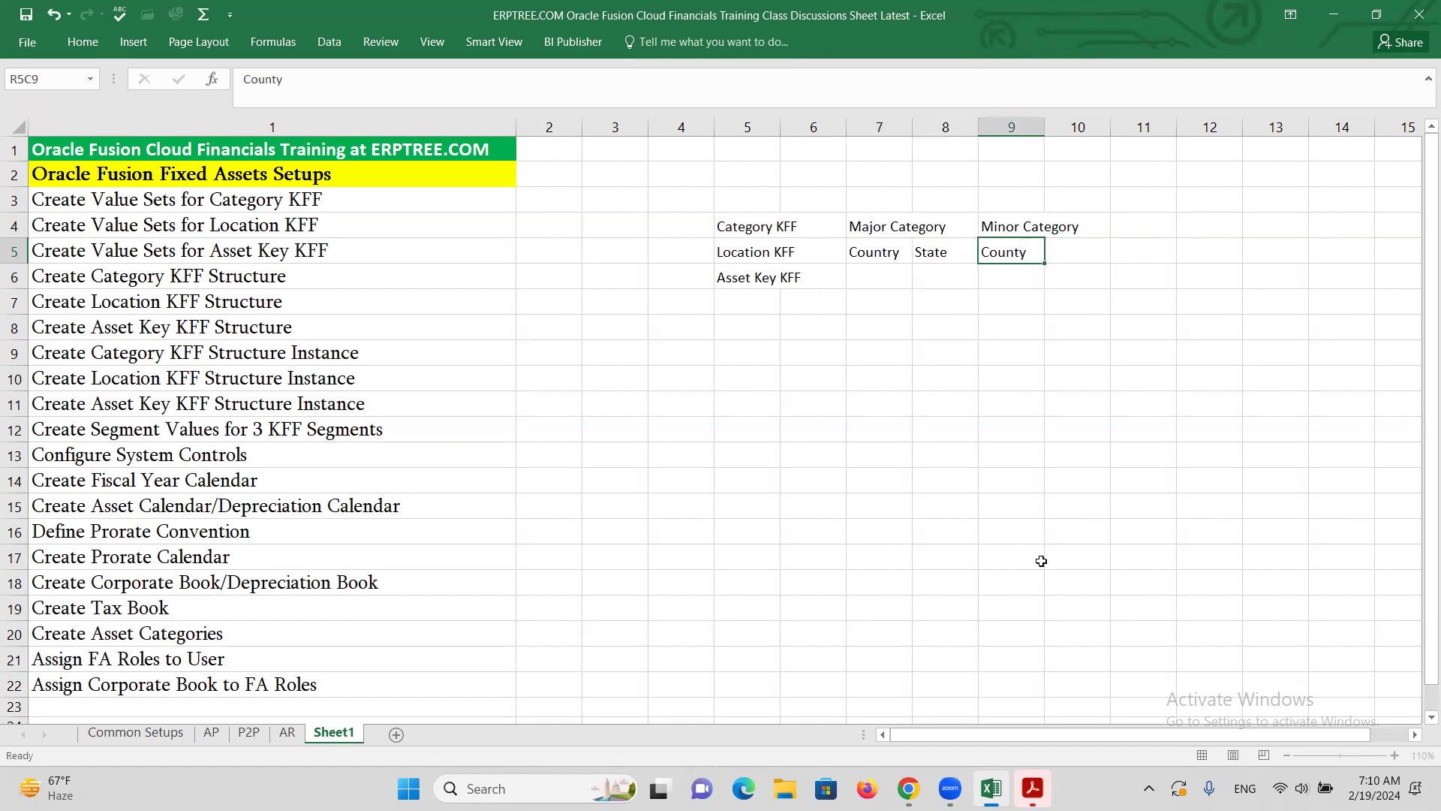
key(Tab)
text(City)
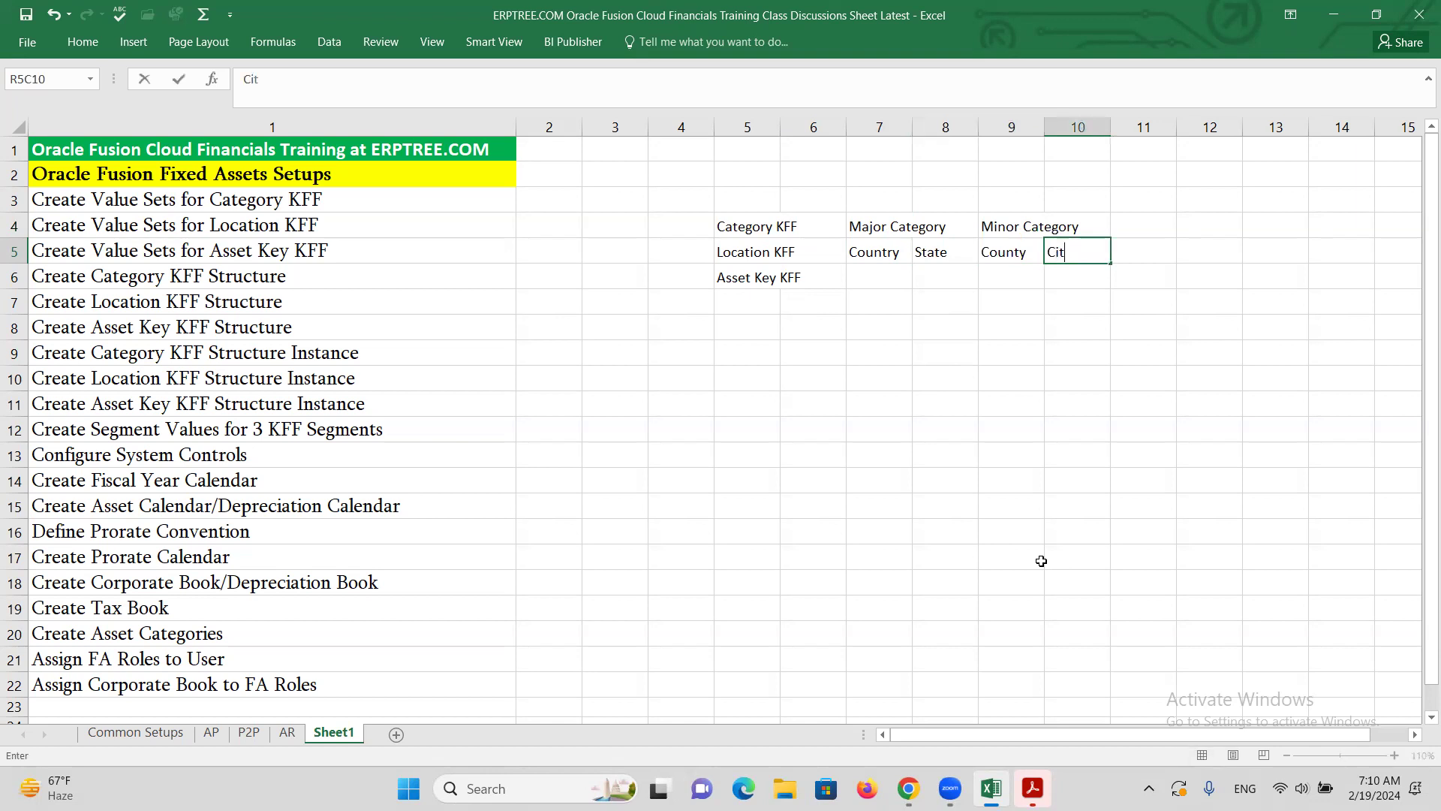
key(Tab)
text(Building)
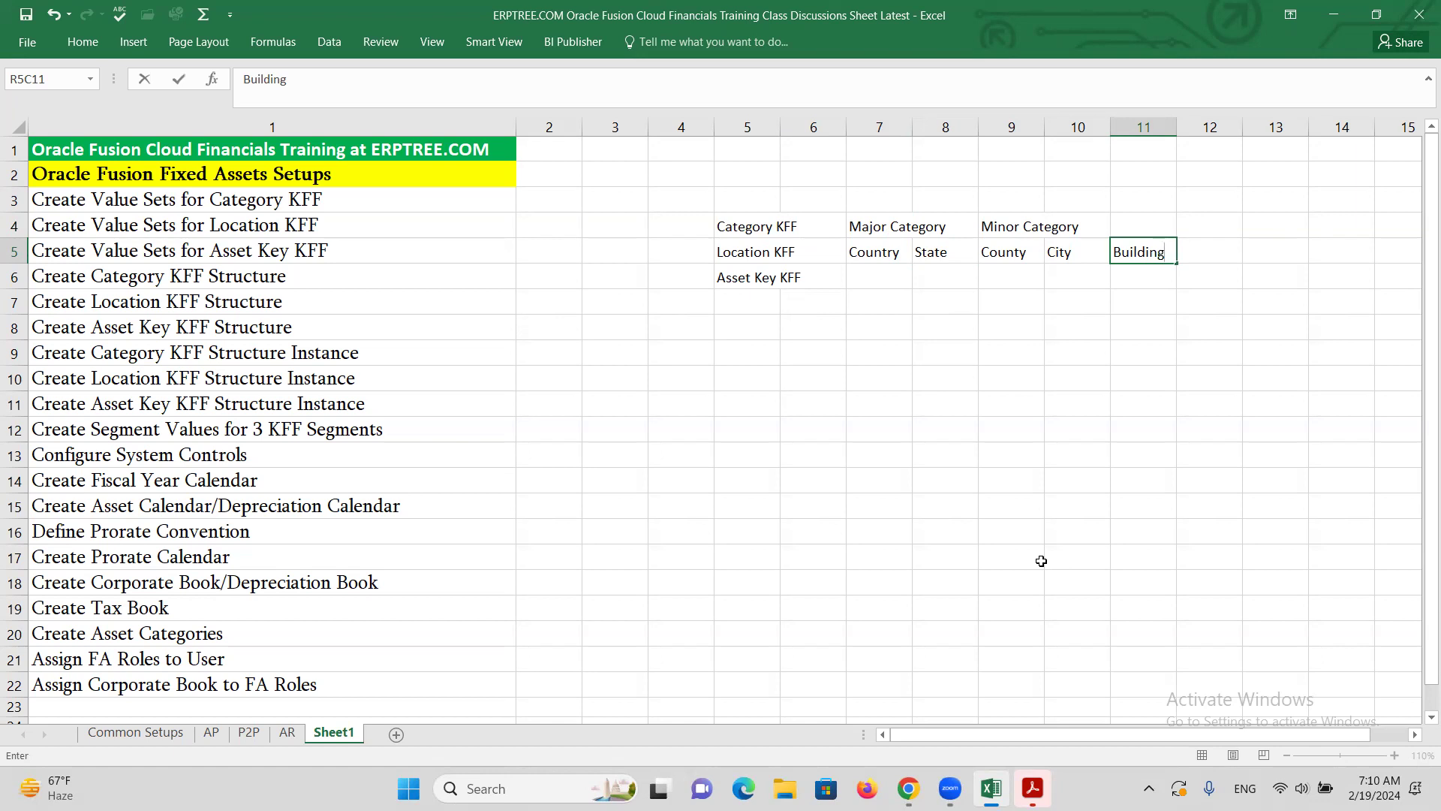
click(730, 225)
Step: Review the three KFF rows with their segments, and the Create Tax Book and Define Prorate Convention tasks in the setup list
click(739, 253)
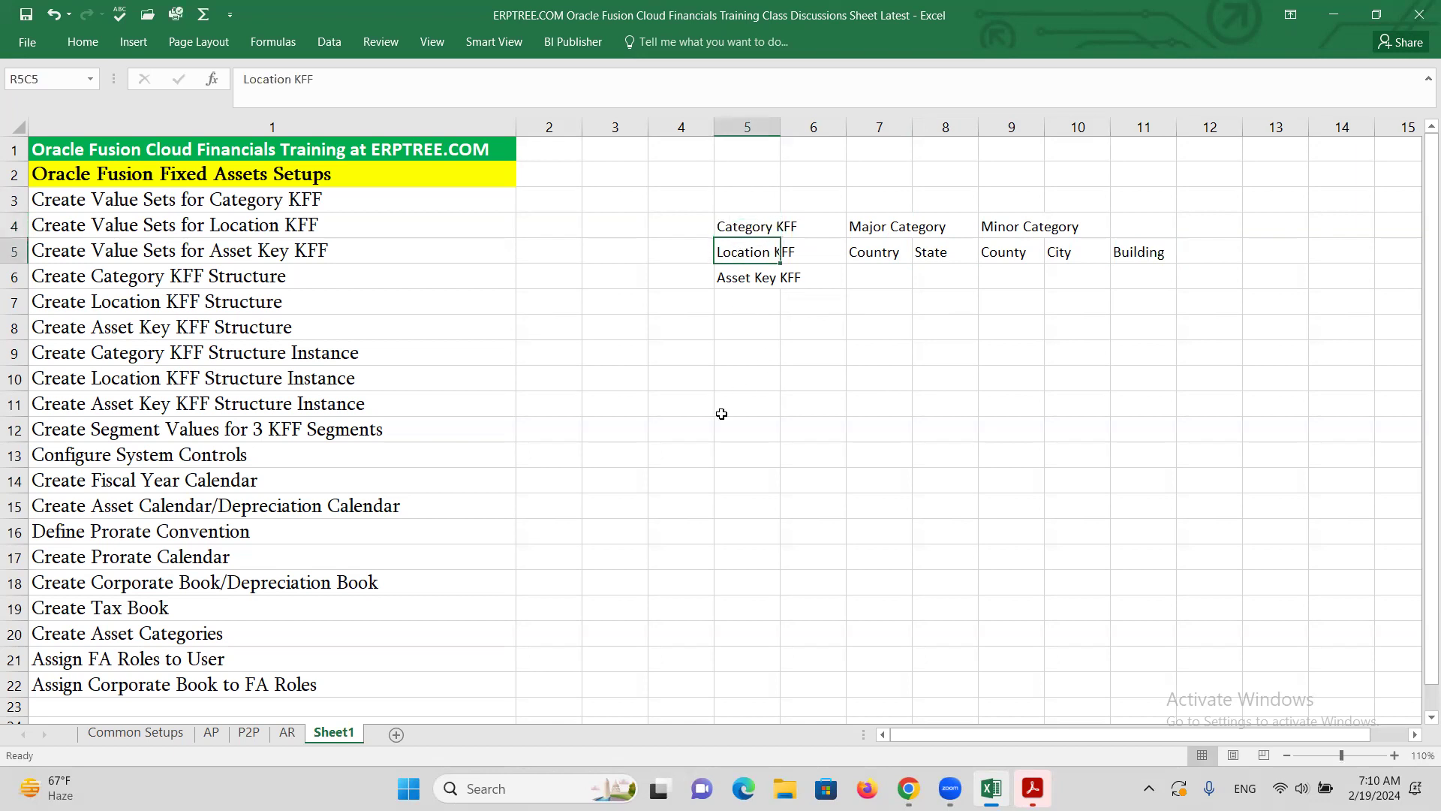
click(750, 279)
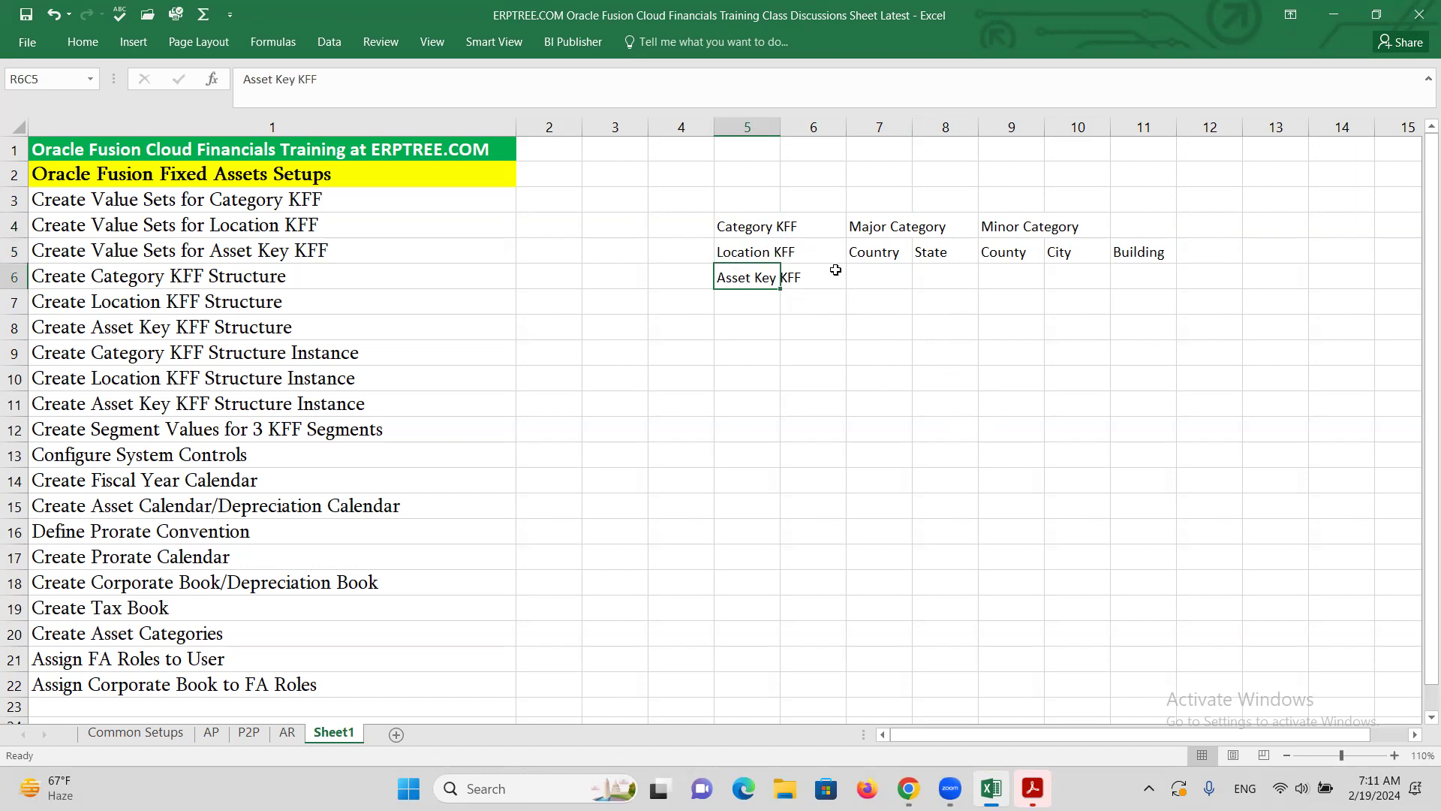
drag(738, 222, 1163, 250)
click(738, 278)
drag(733, 225, 798, 278)
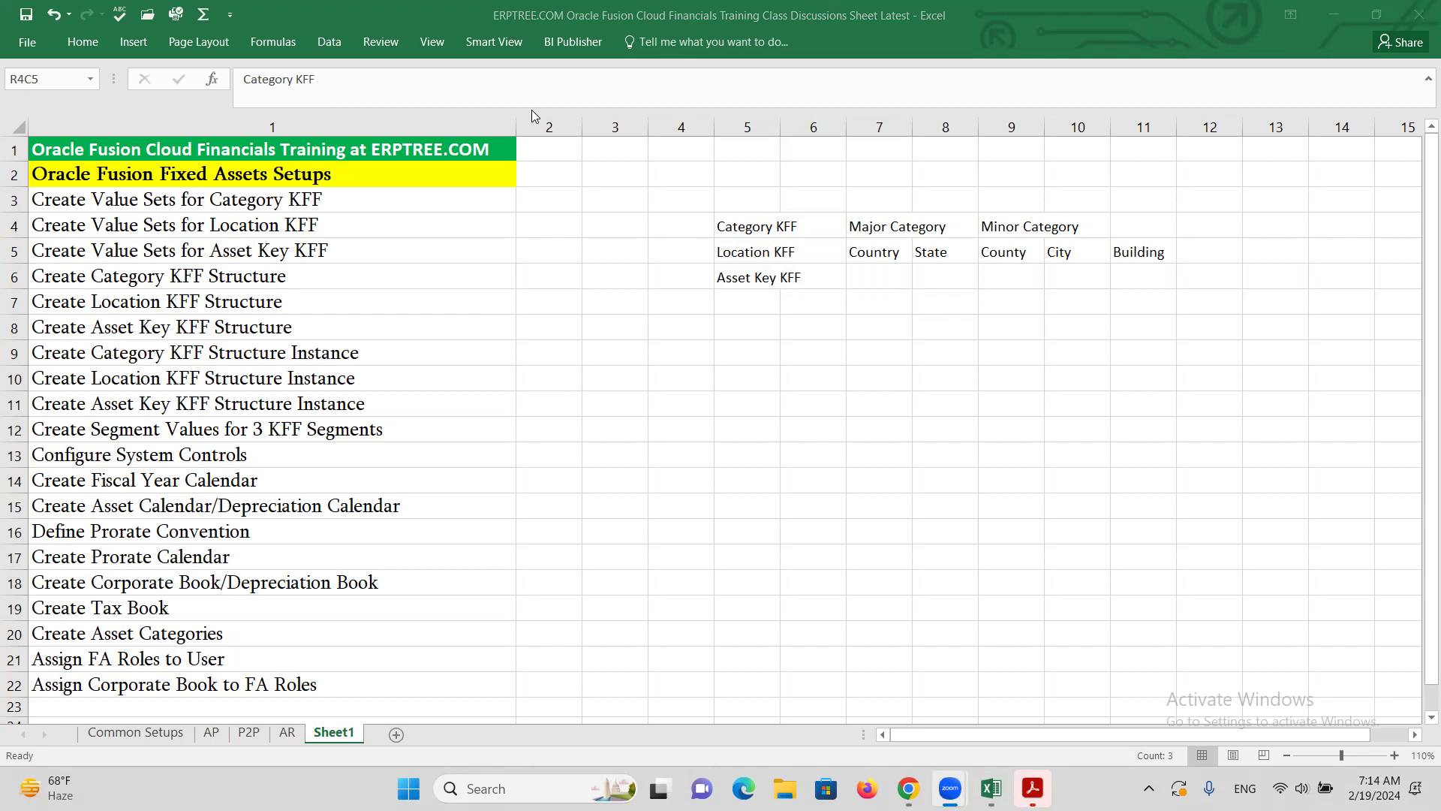
click(680, 428)
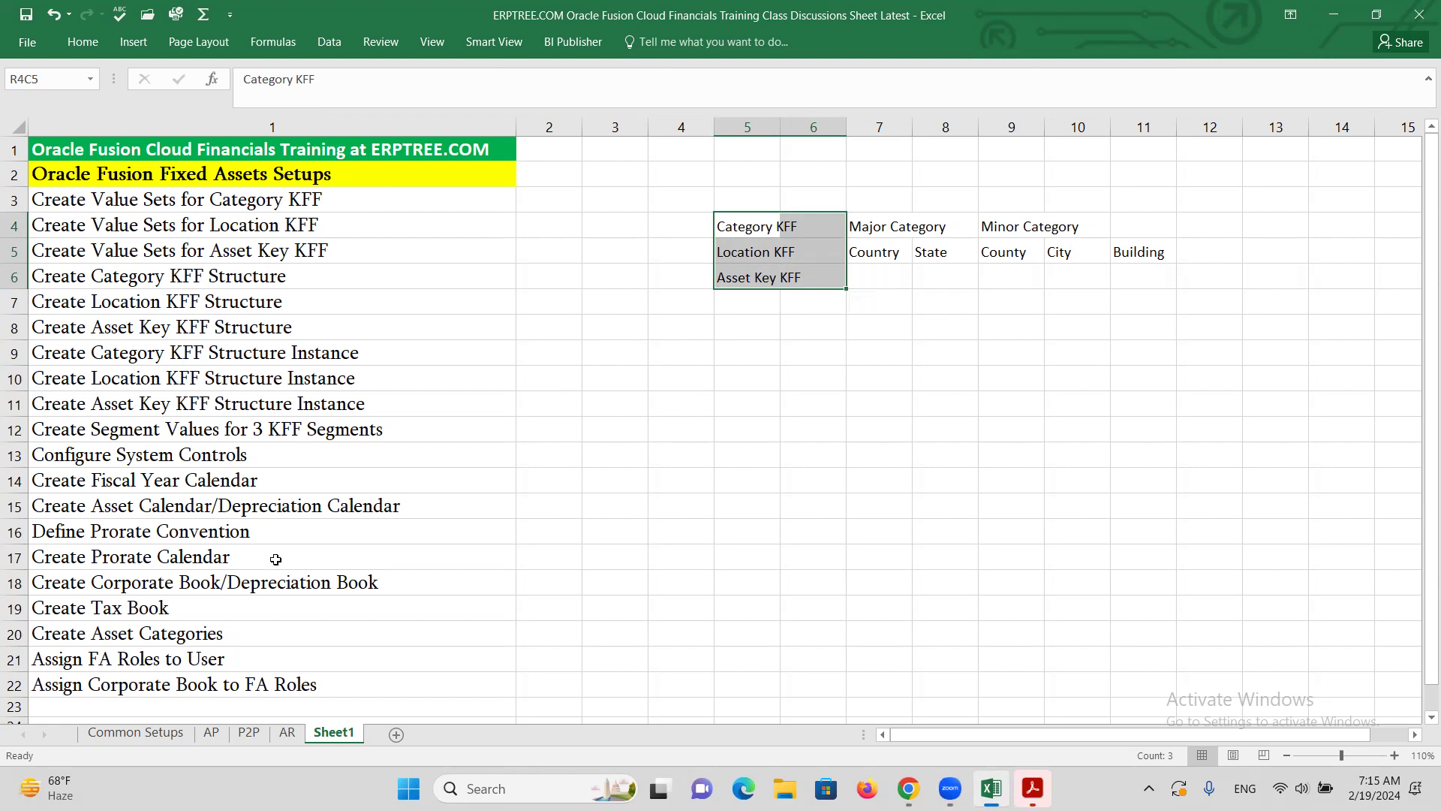
click(176, 607)
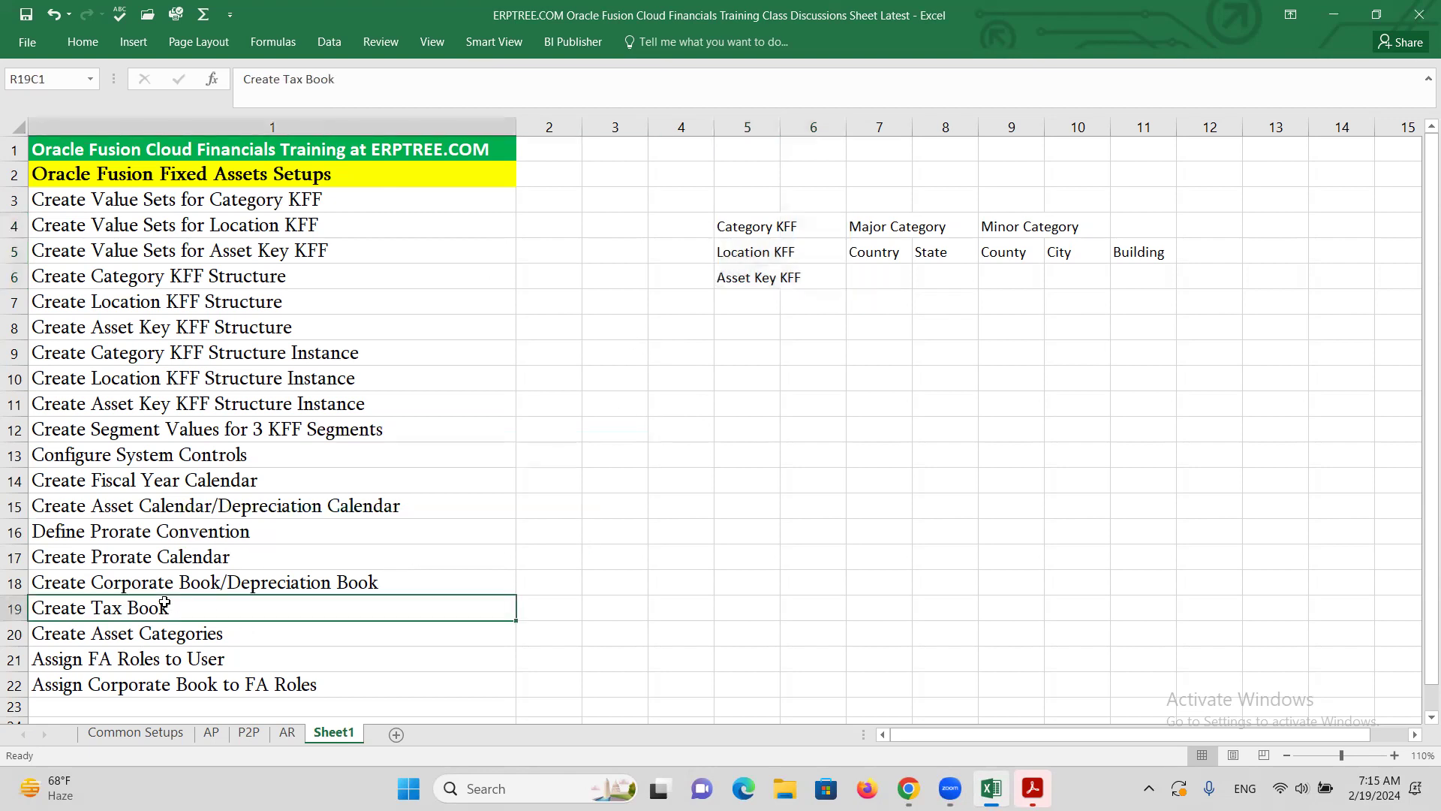
click(207, 528)
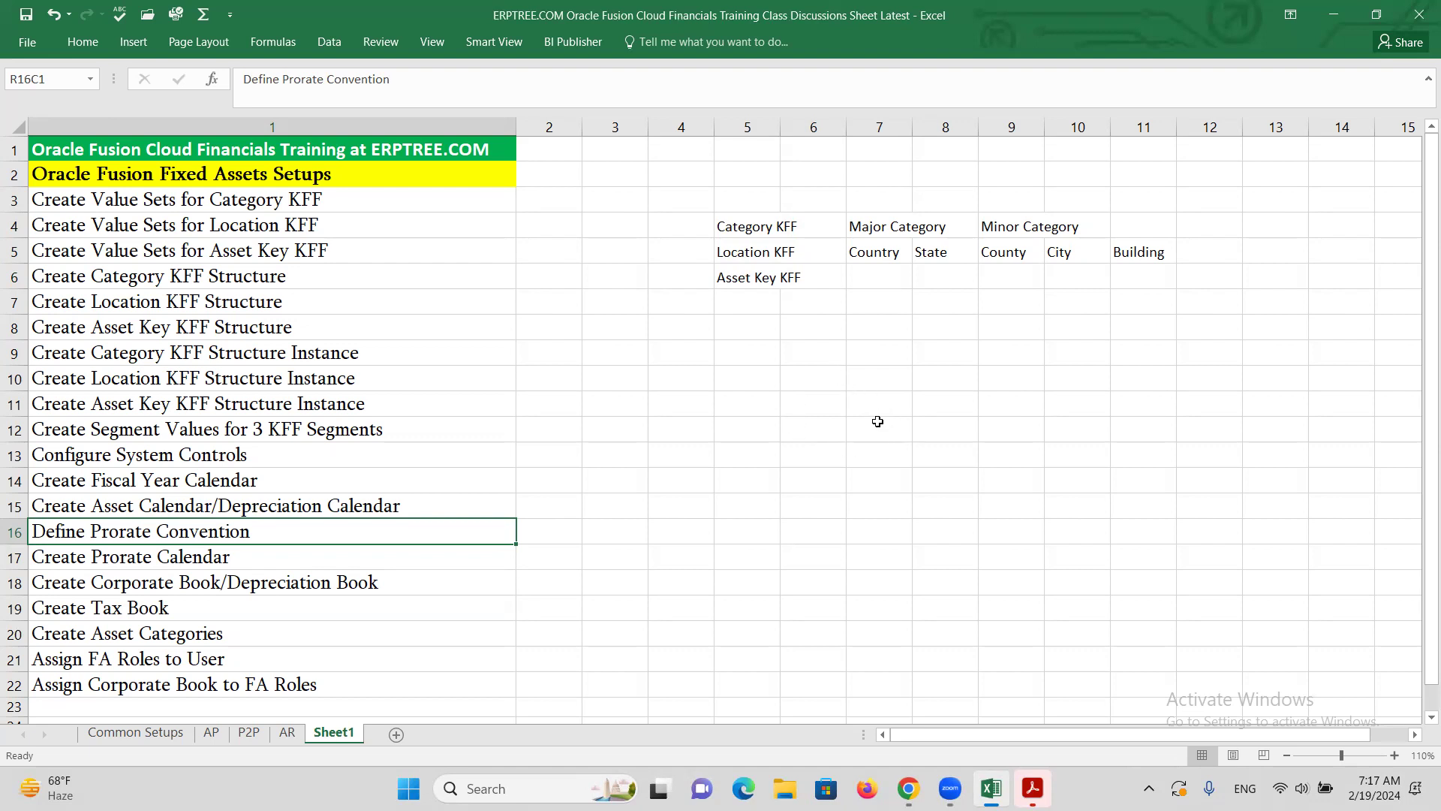
click(750, 324)
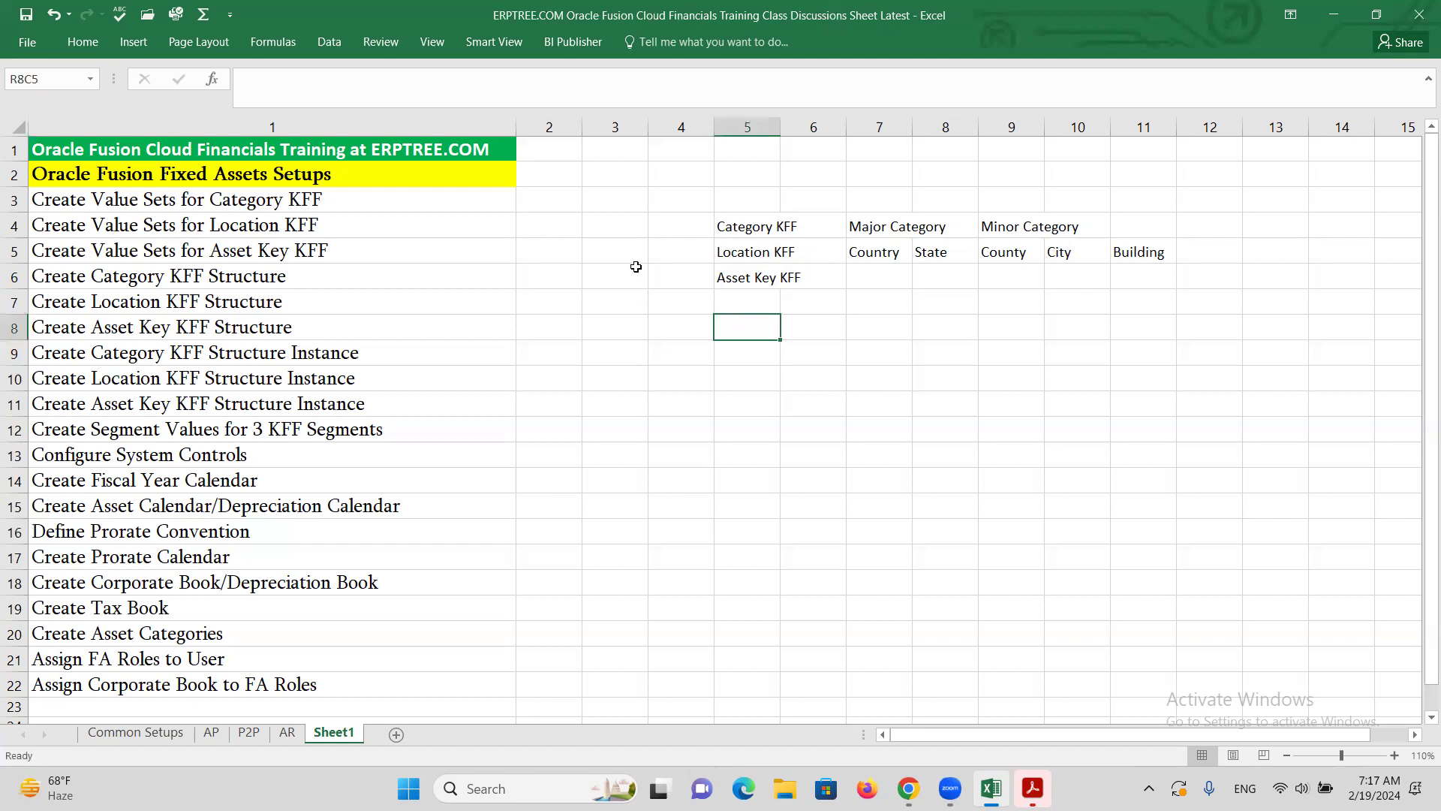
click(618, 203)
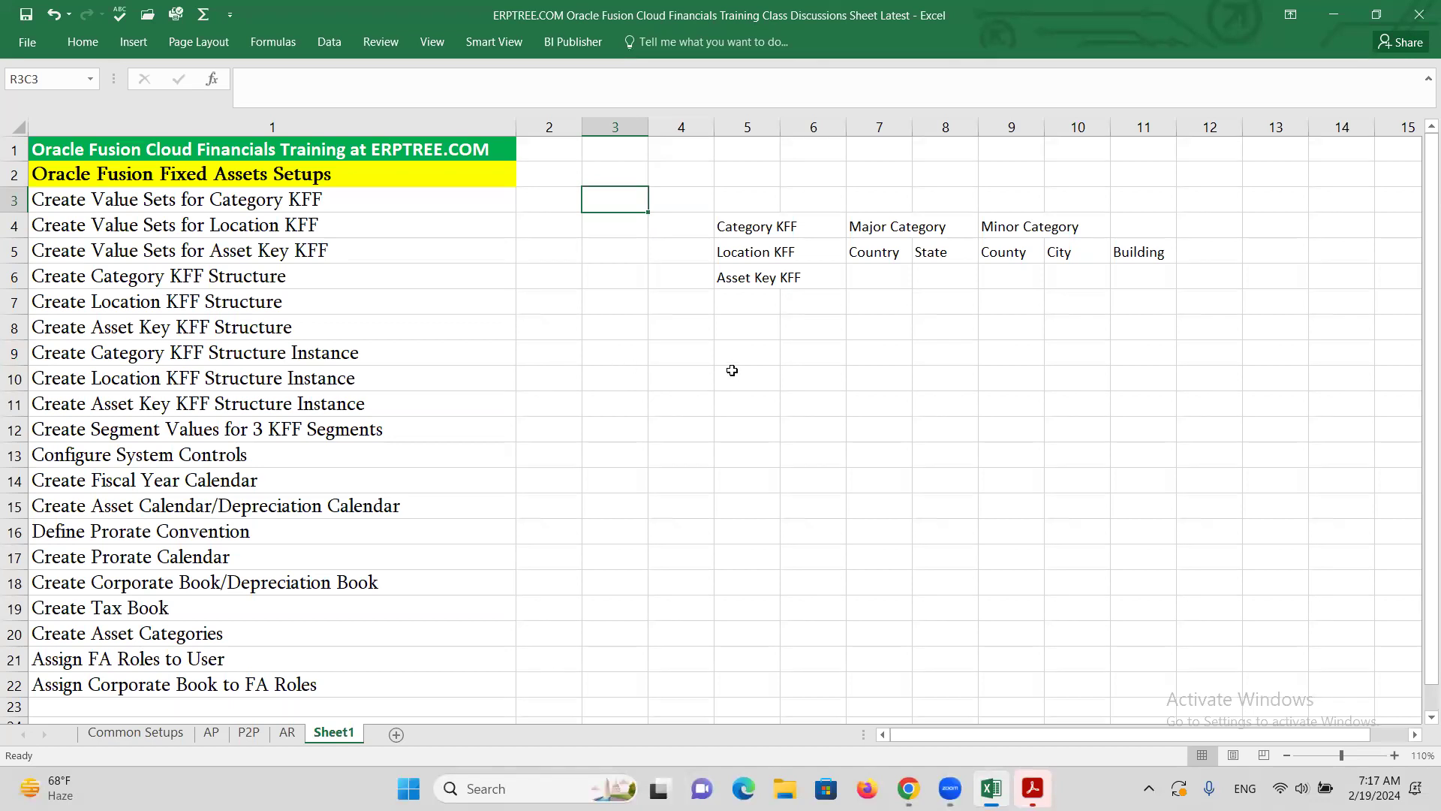
Step: Examine the Asset Key, Category and Location KFF entries in relation to the Create Corporate Book/Depreciation Book task and the category segments
click(751, 284)
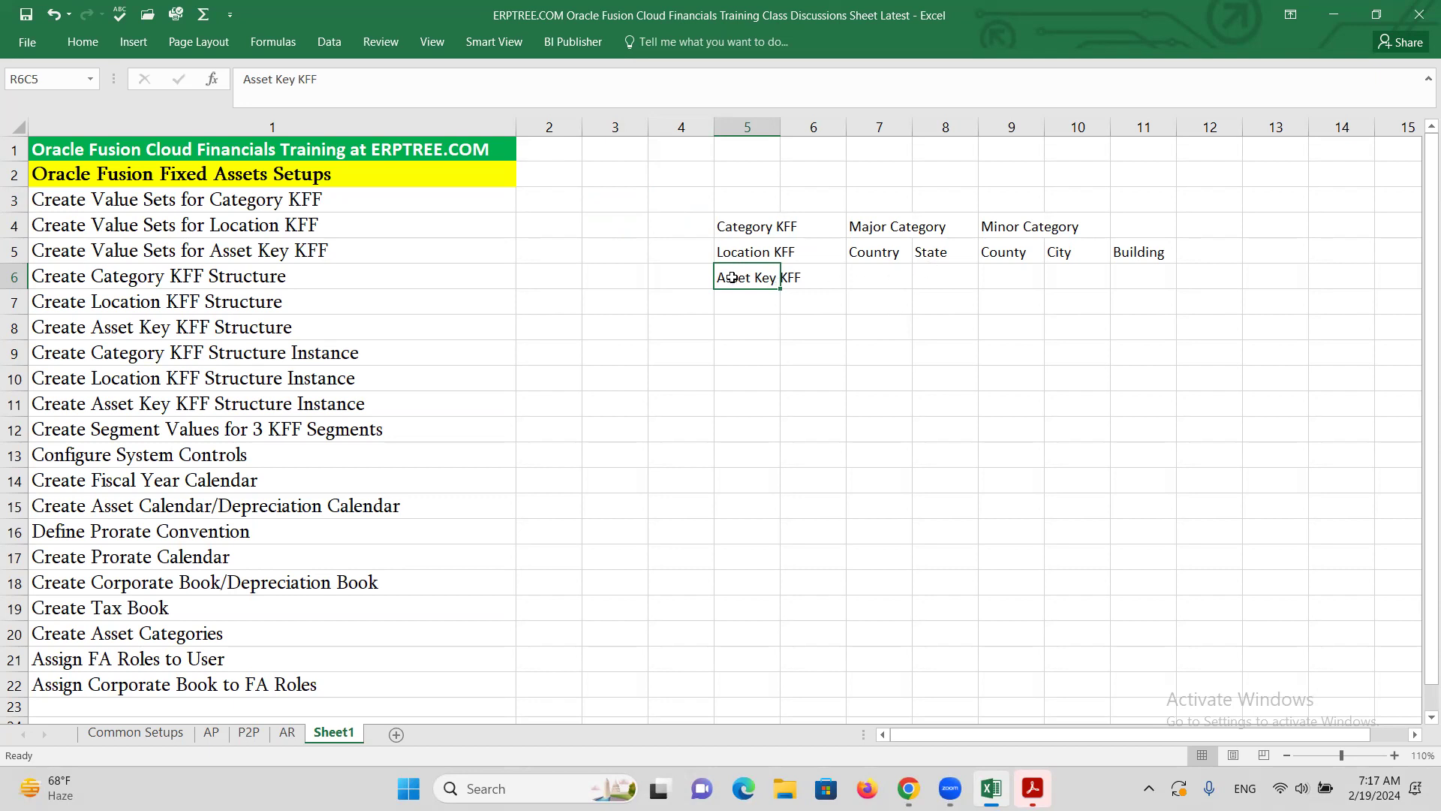
click(735, 225)
click(749, 252)
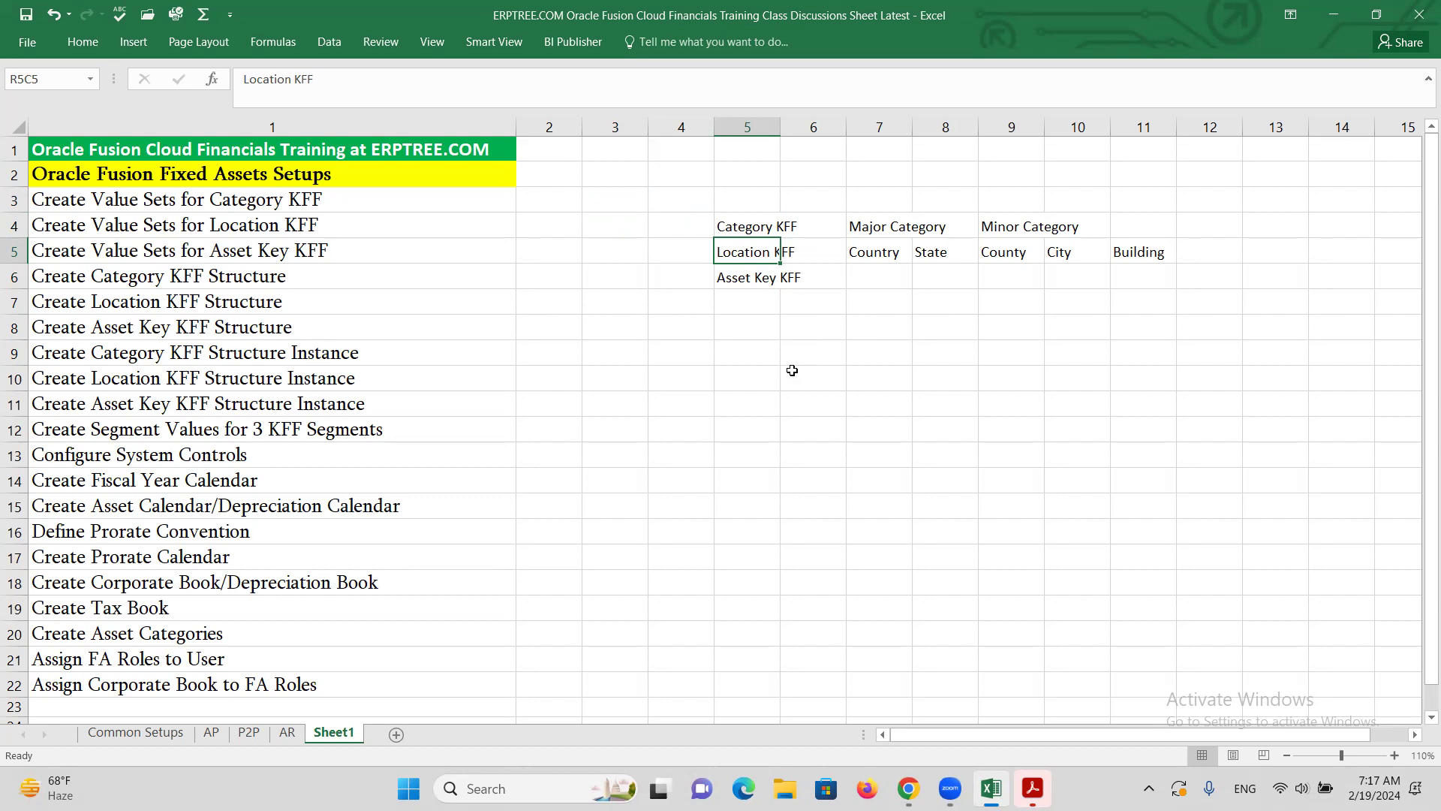
drag(744, 278, 806, 268)
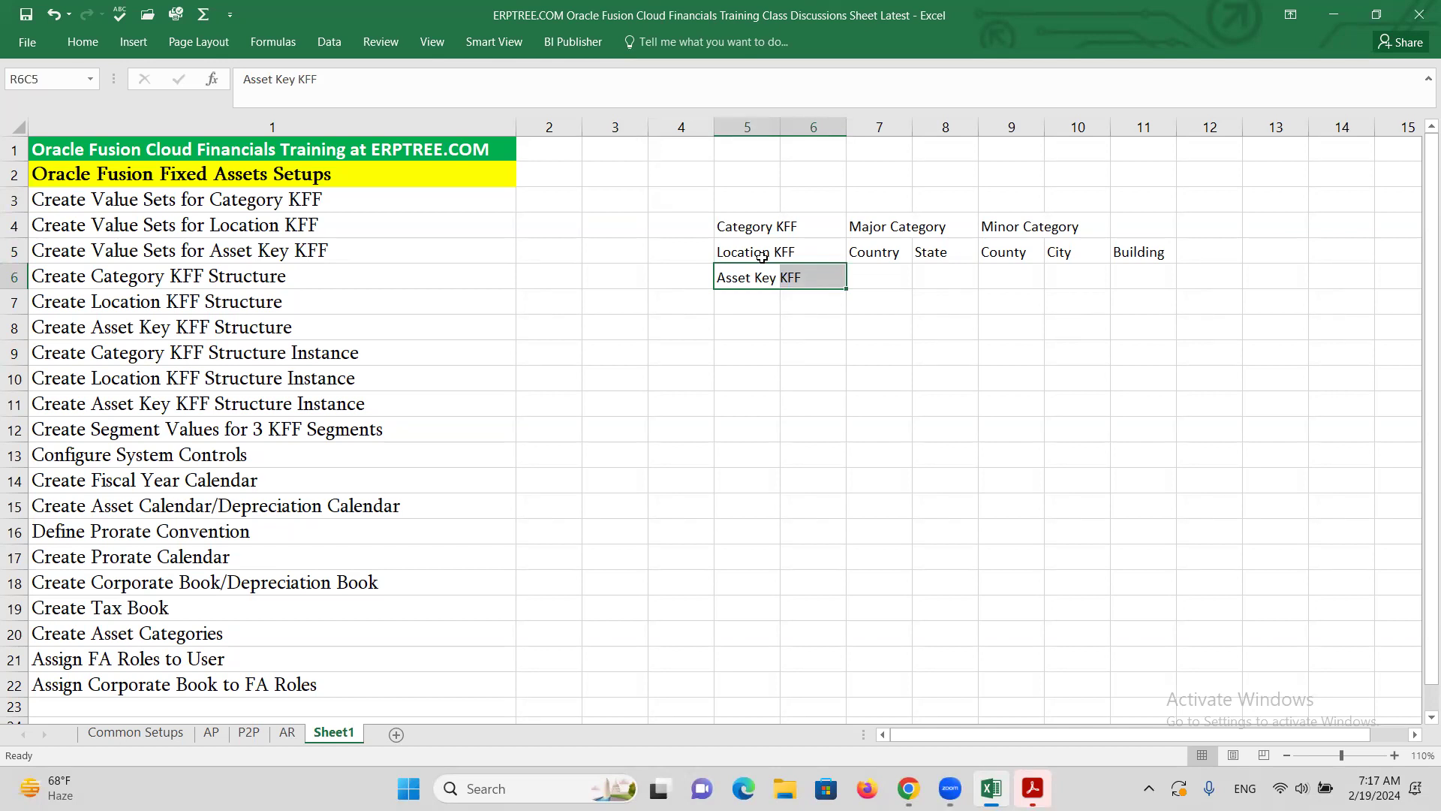
click(161, 587)
double_click(103, 580)
drag(103, 580, 221, 583)
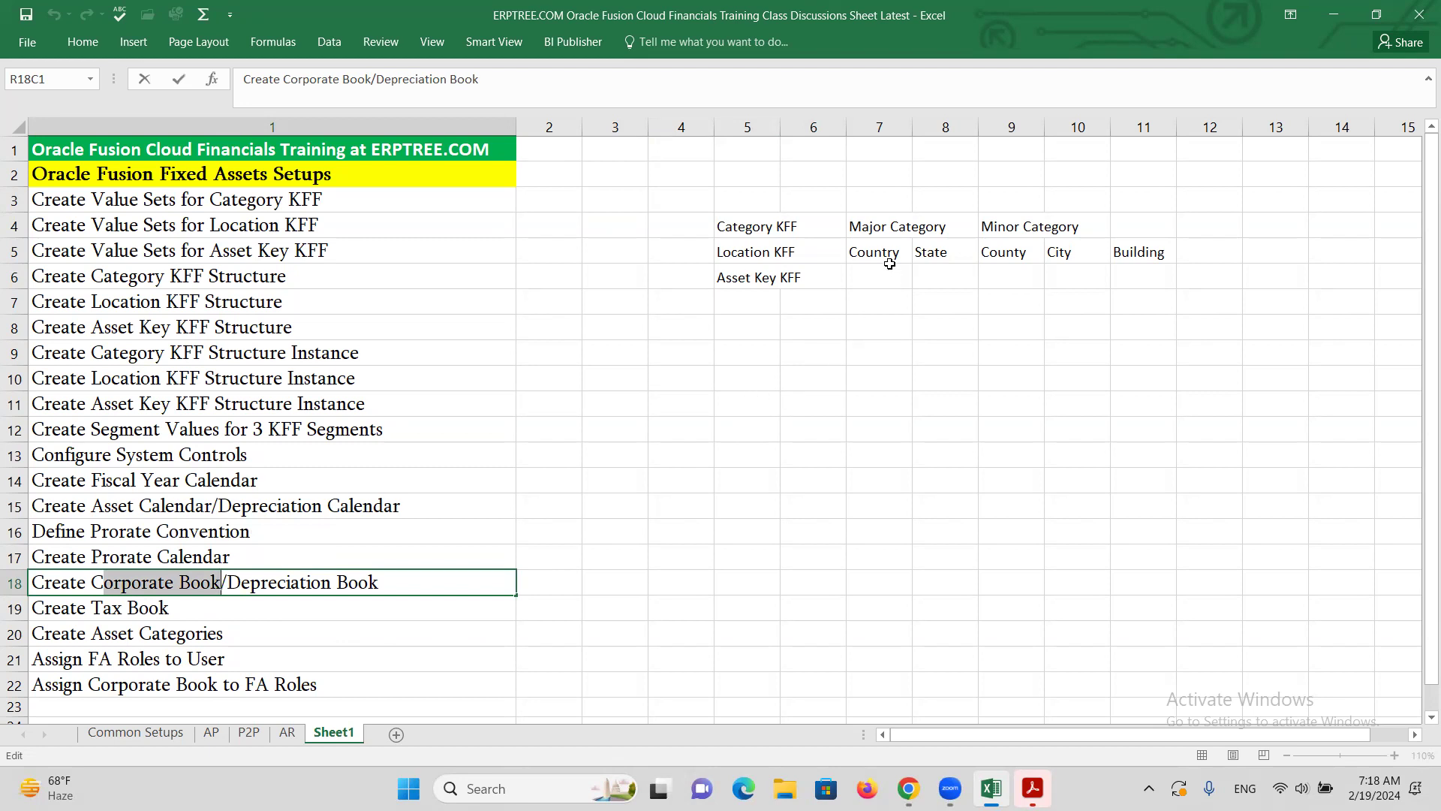
click(751, 228)
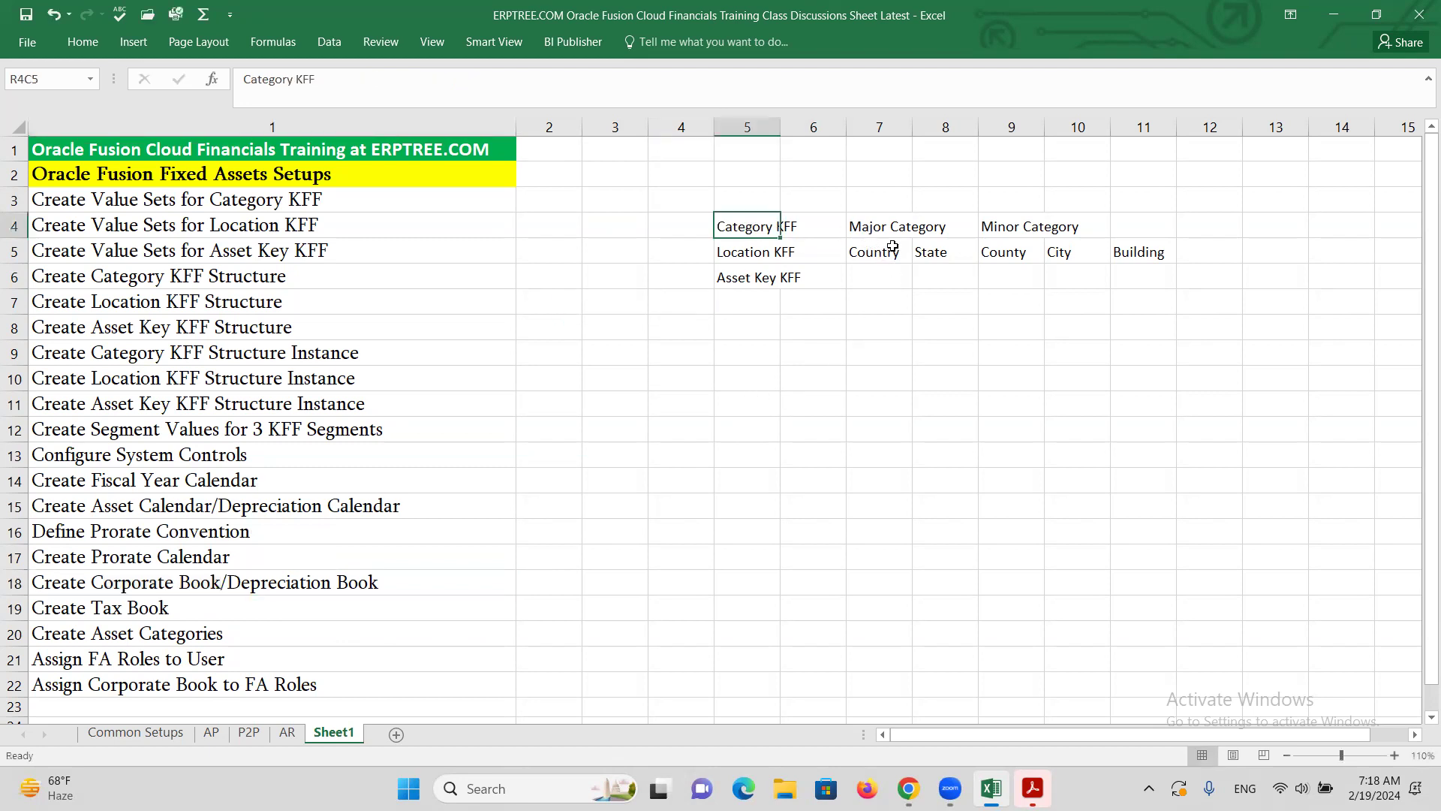
click(870, 228)
click(1010, 230)
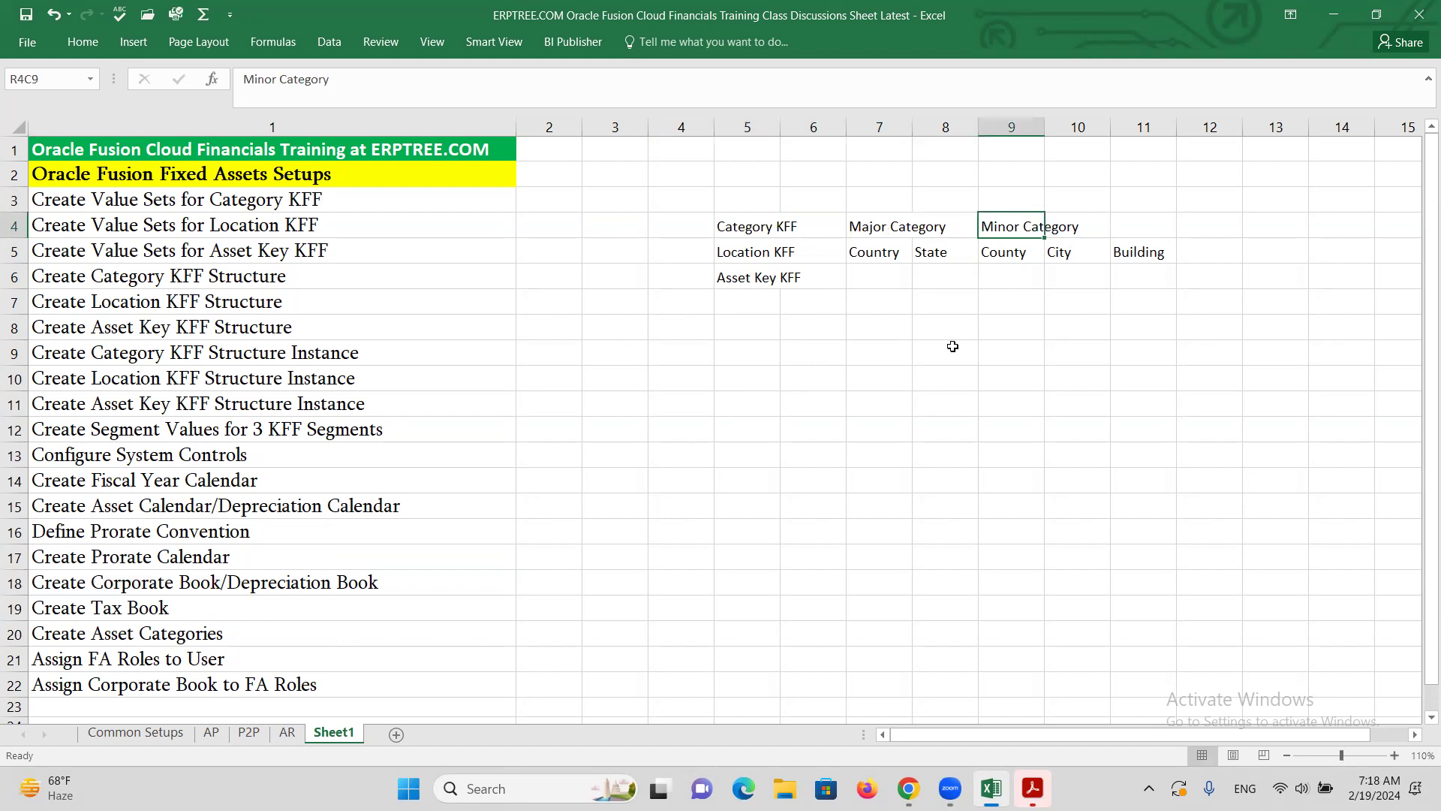
click(757, 251)
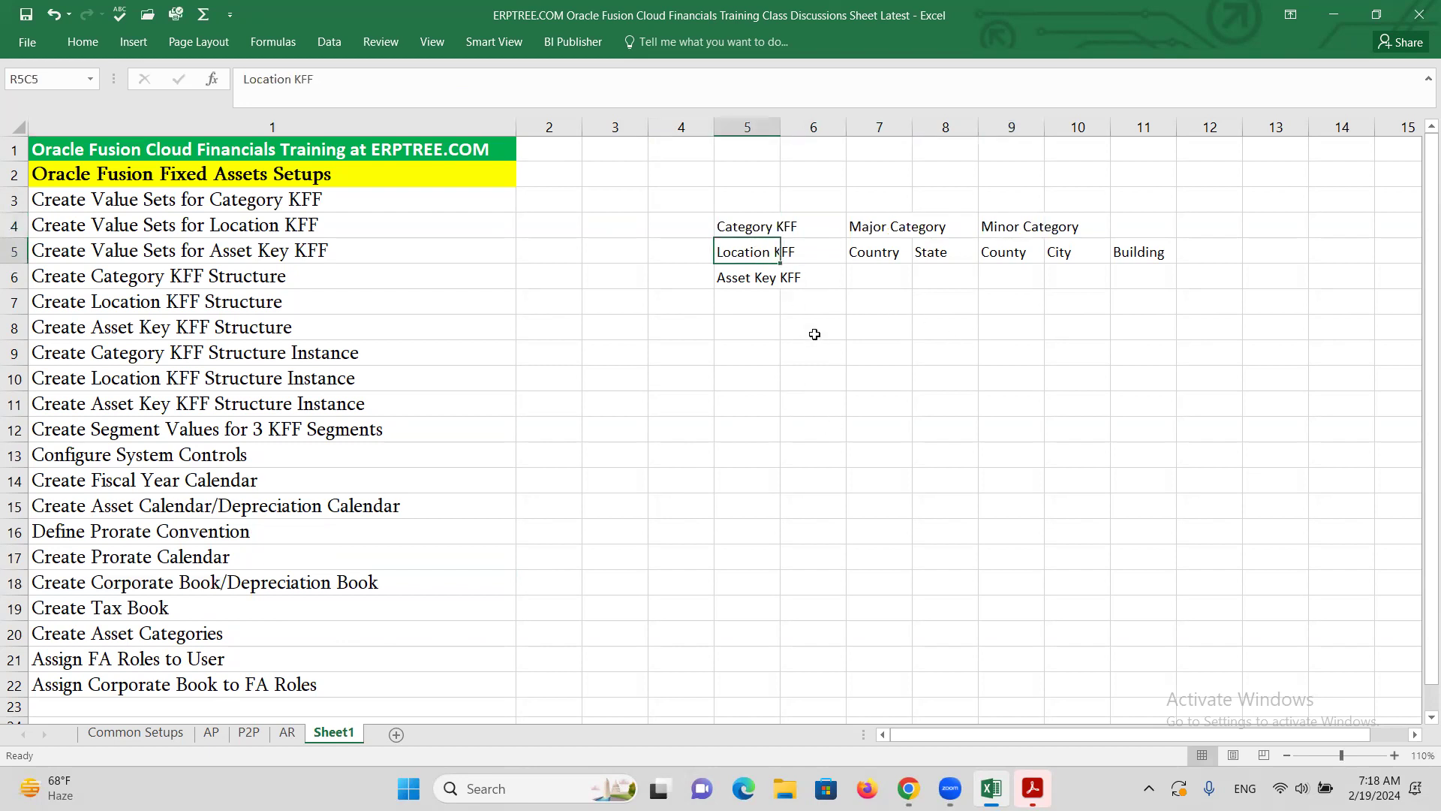
Step: Review the Category, Location and Asset Key KFF rows, comparing the segments entered for the Category and Location KFFs
click(746, 285)
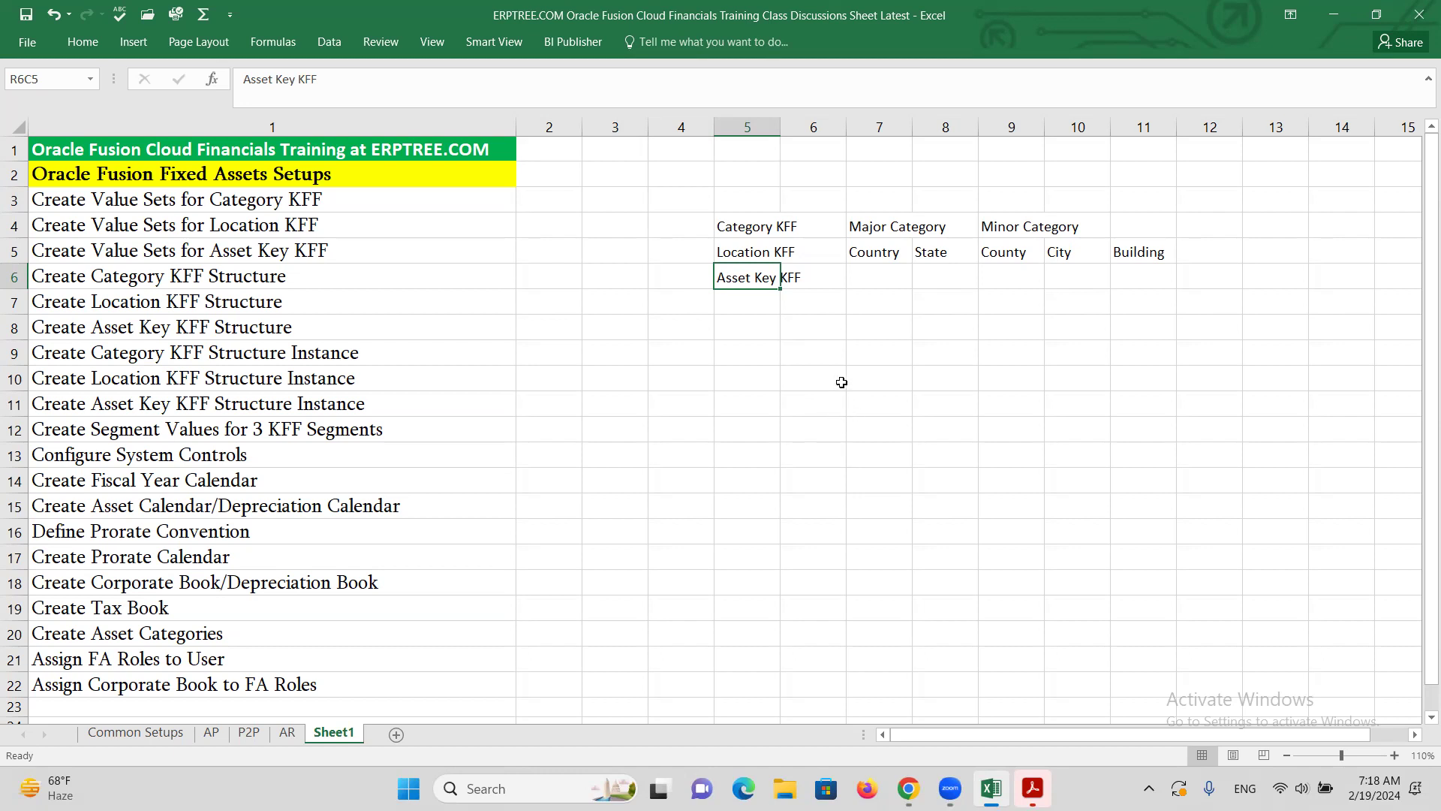
click(764, 222)
drag(764, 223, 799, 281)
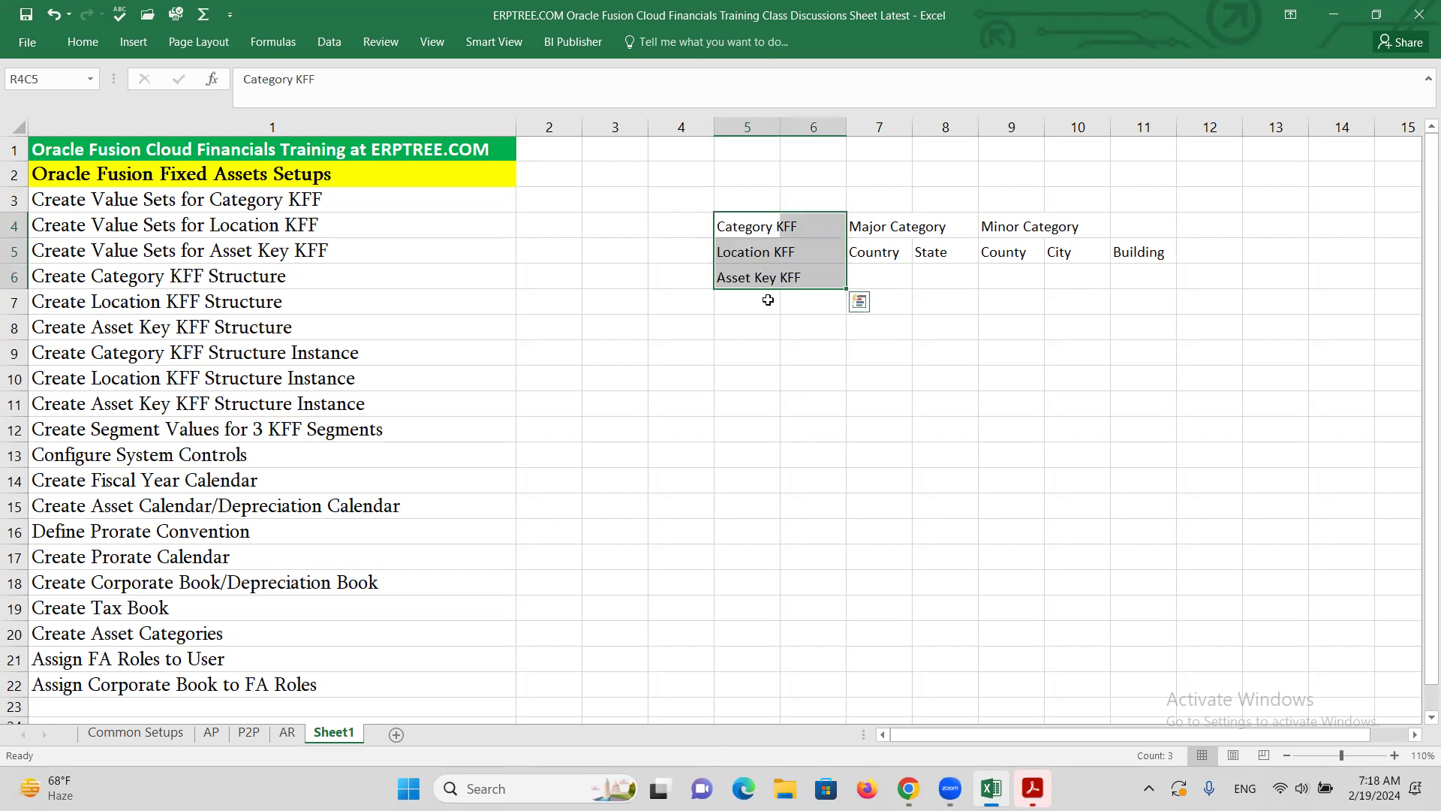
drag(744, 228, 800, 254)
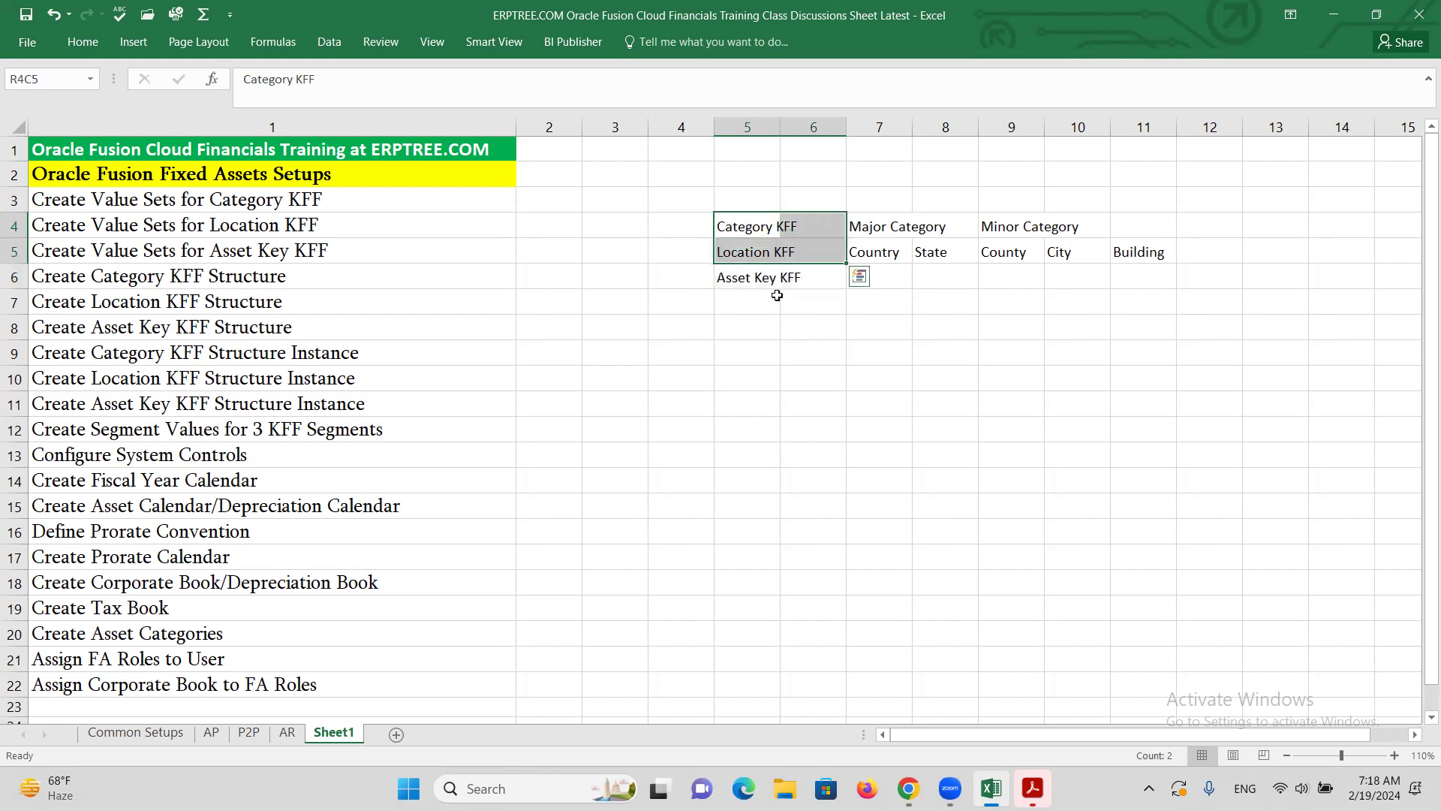
click(741, 270)
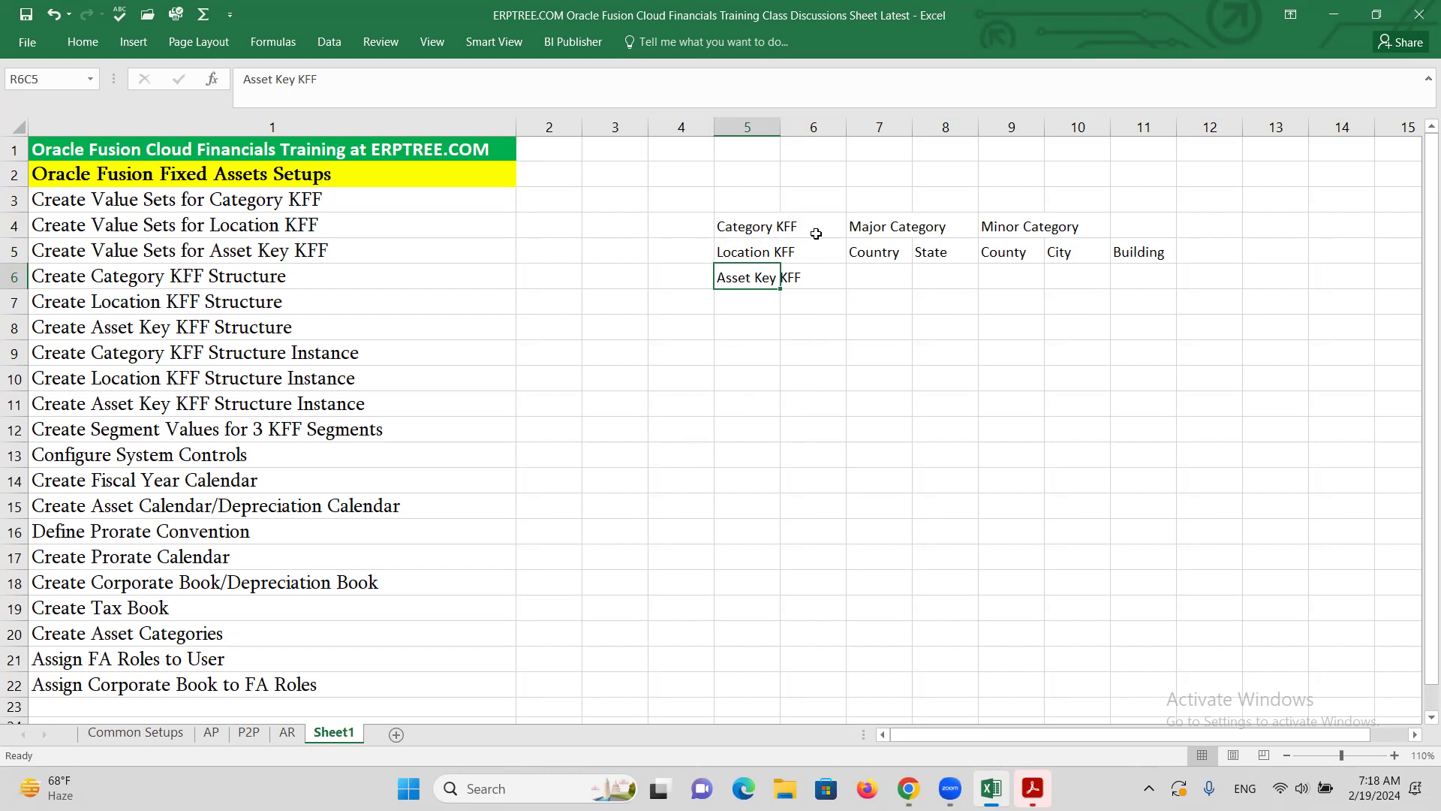
drag(747, 225, 1056, 237)
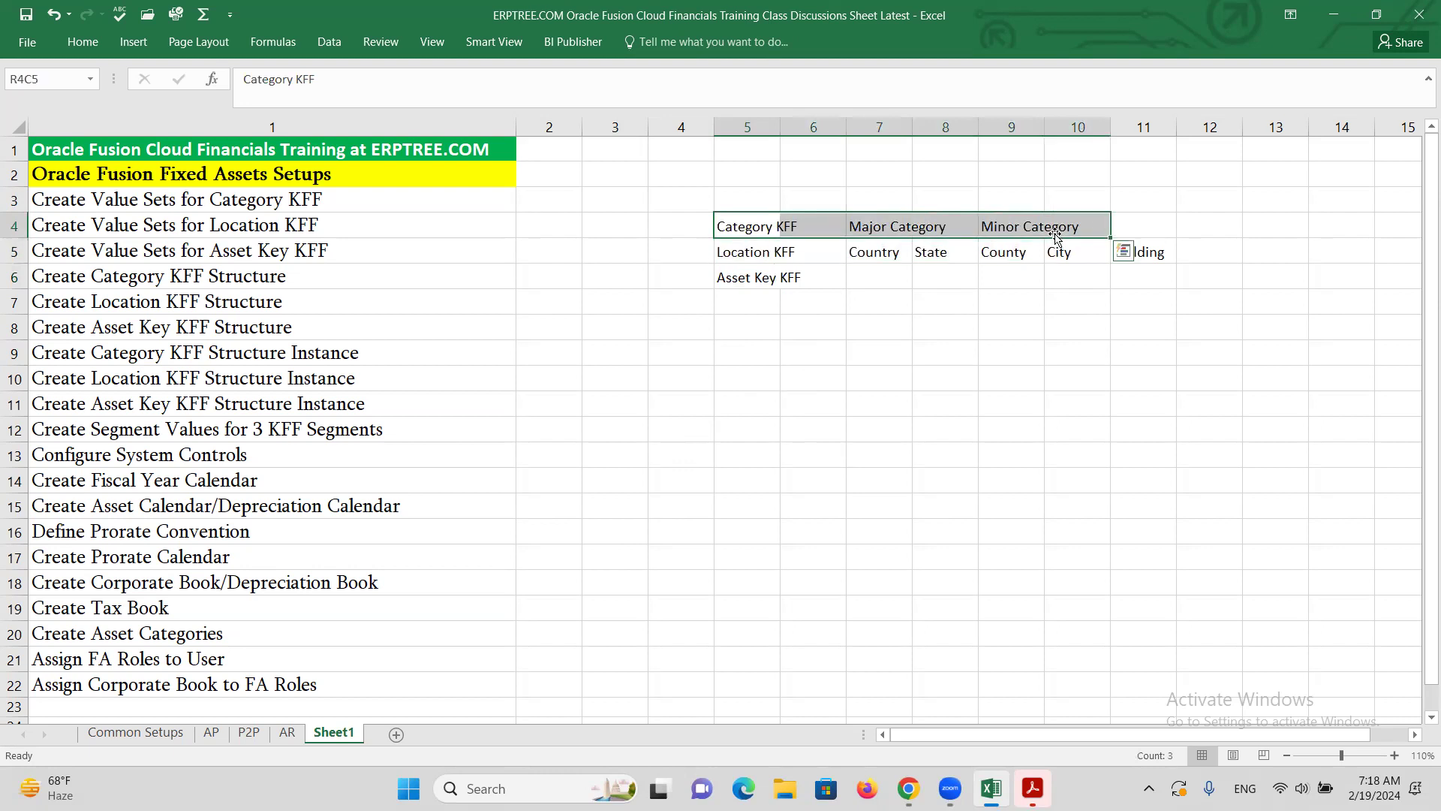
click(741, 245)
drag(741, 245, 1149, 247)
click(735, 283)
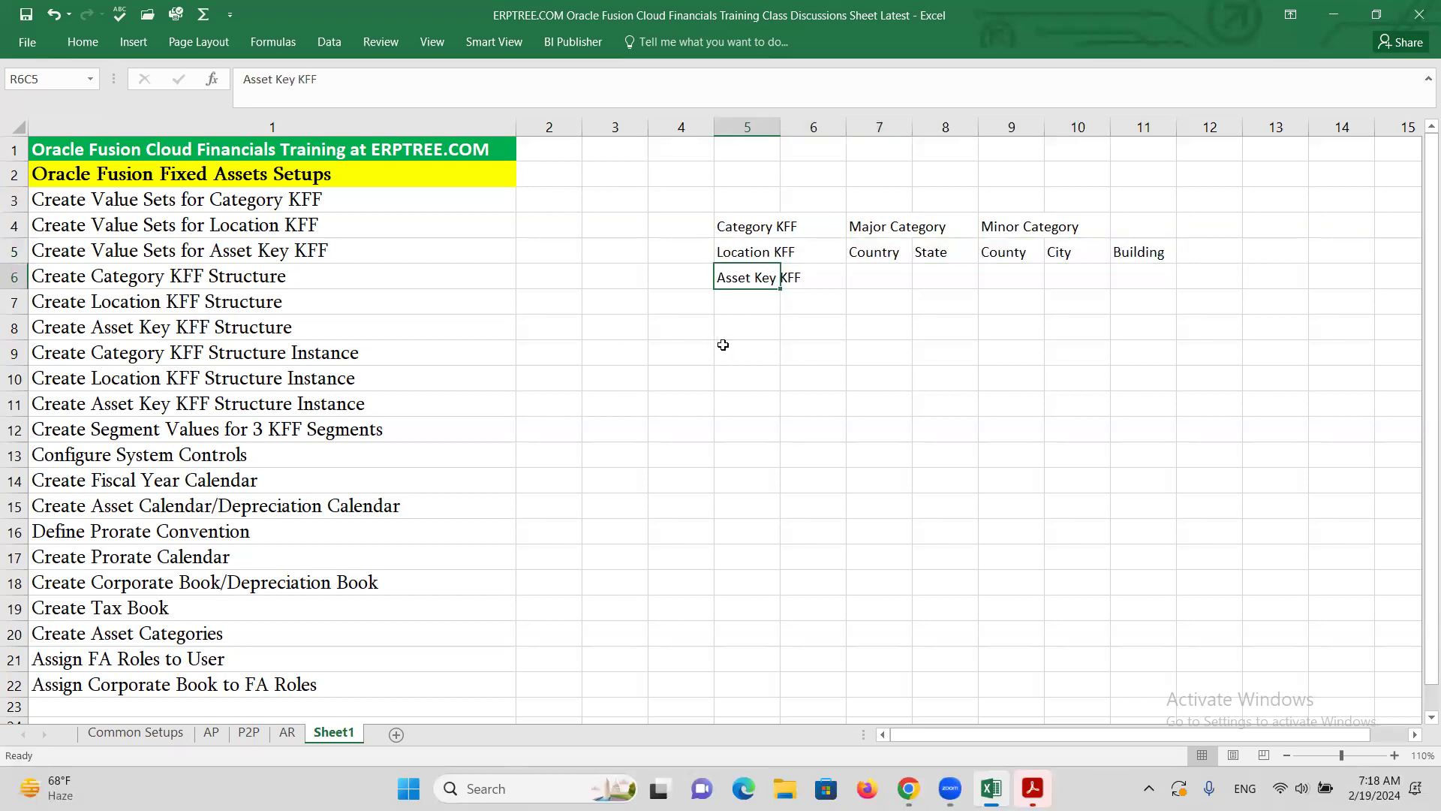
drag(740, 228, 1169, 251)
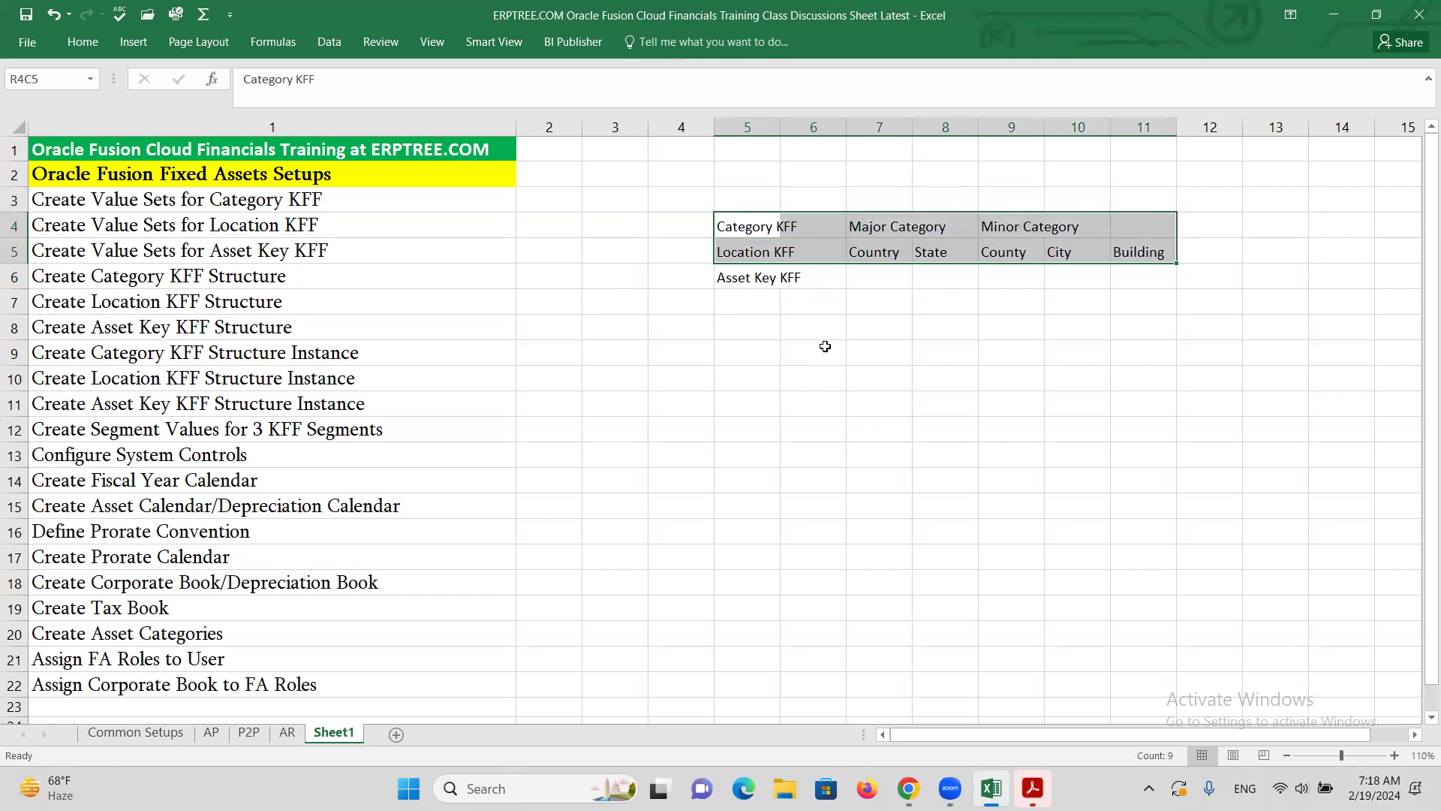
click(743, 280)
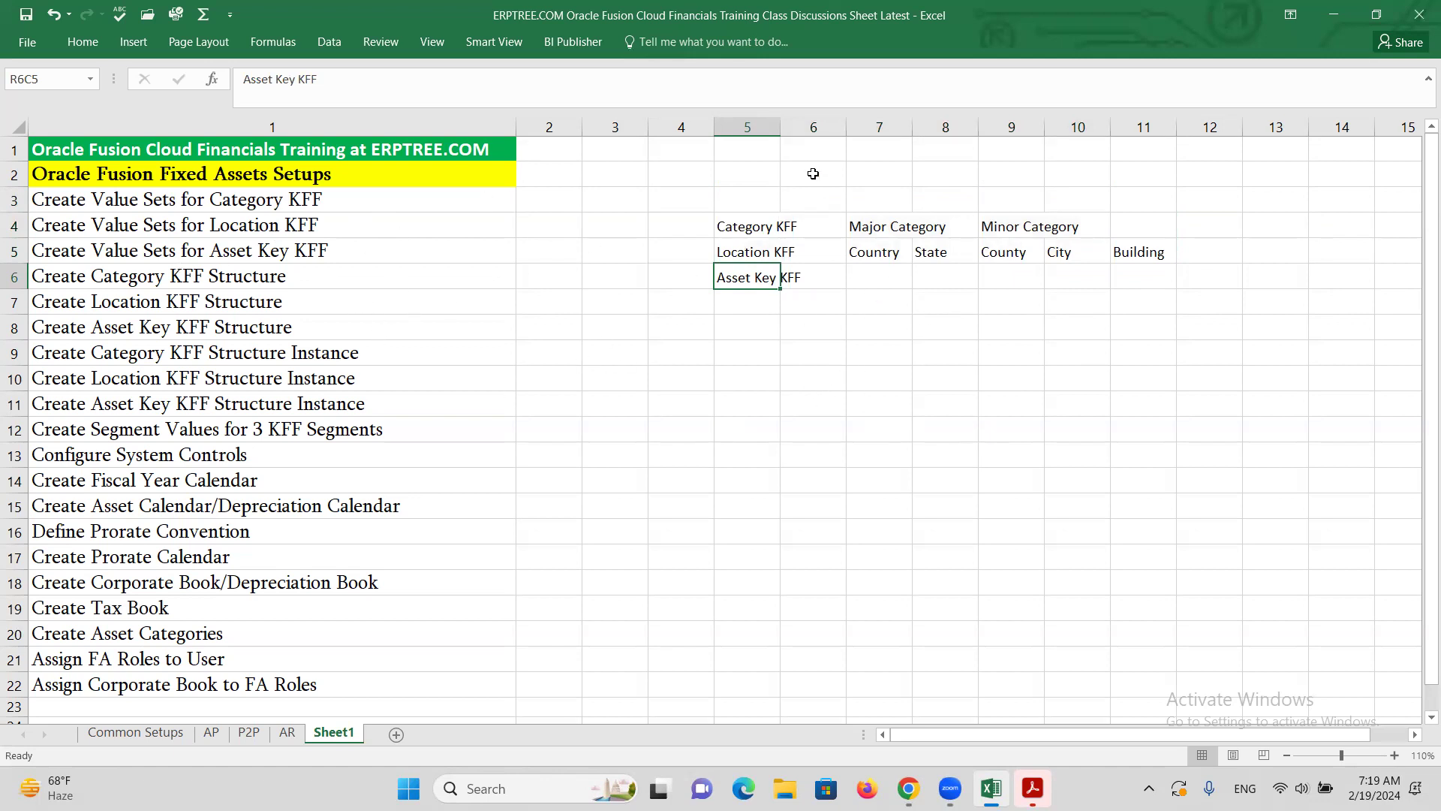
click(805, 385)
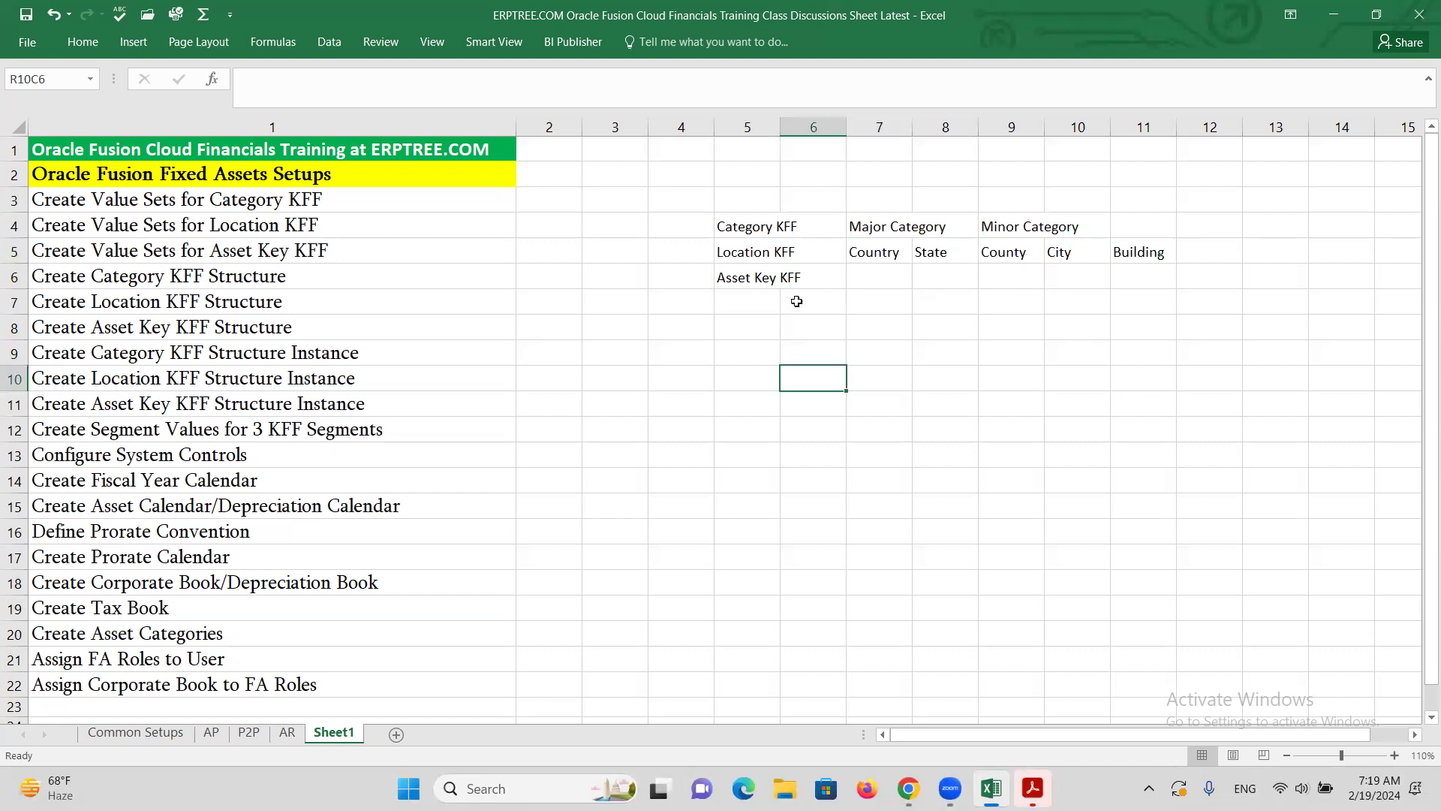
click(750, 232)
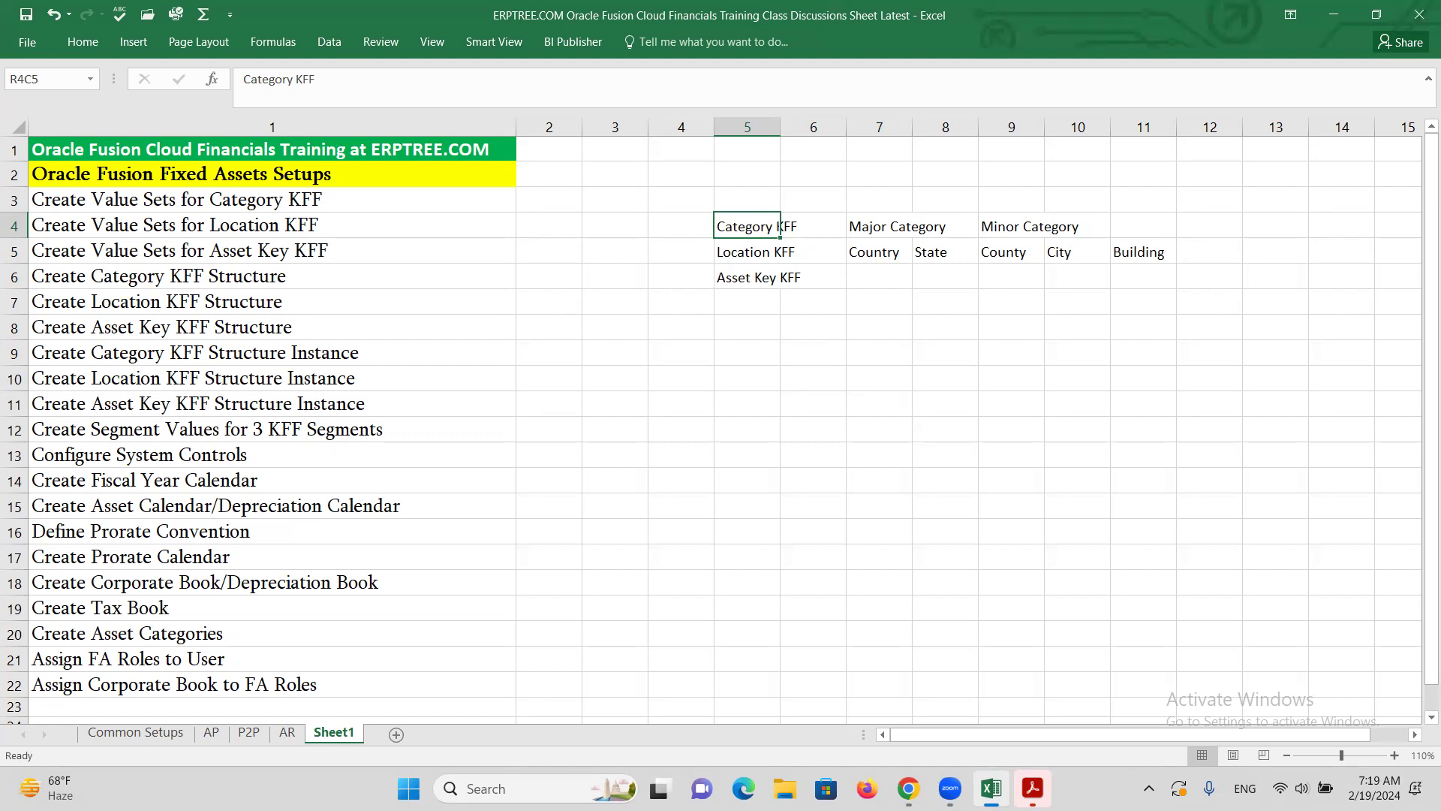
Step: Examine the Configure System Controls task and compare Create Value Sets for Category KFF with the Major Category and Minor Category segments
click(144, 458)
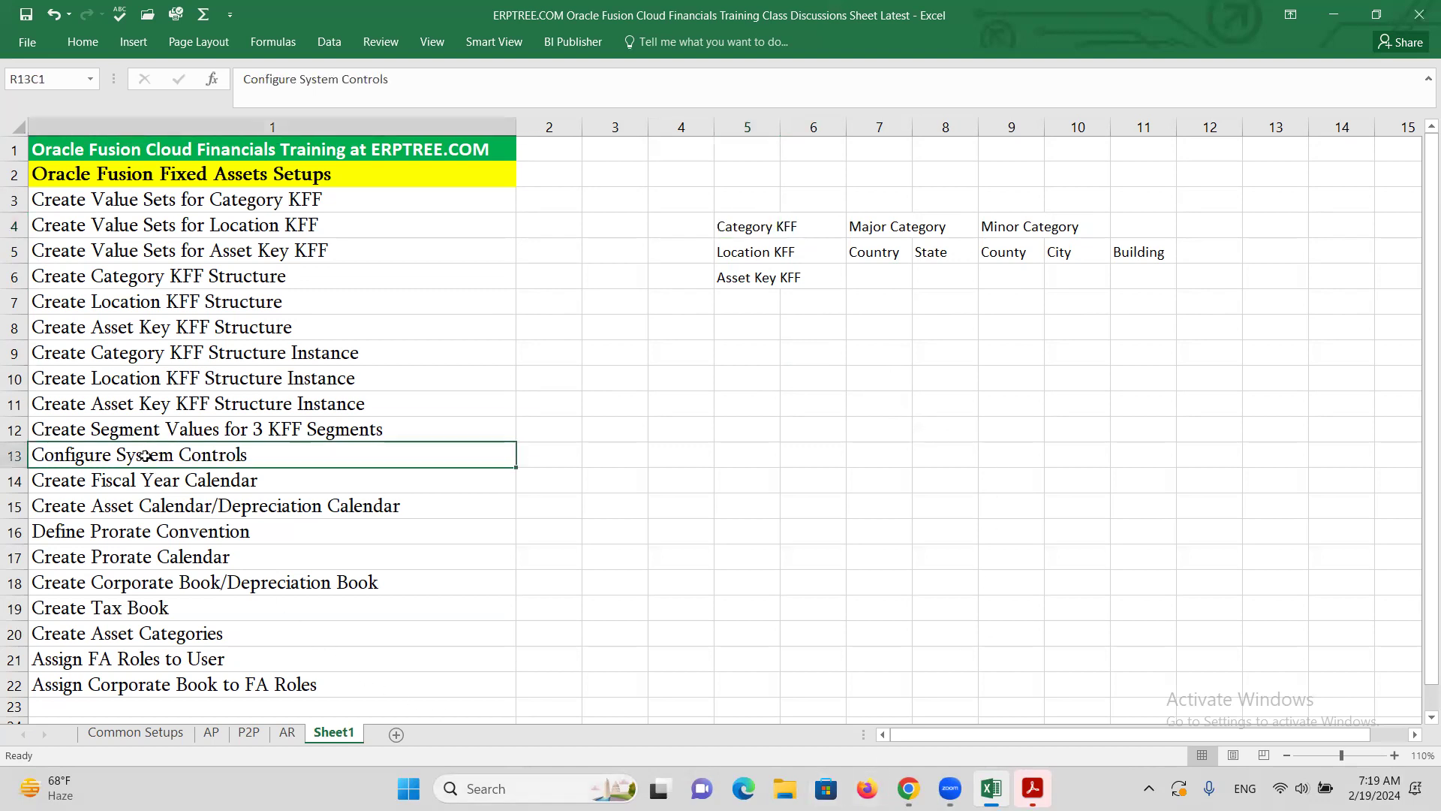
double_click(33, 458)
drag(33, 458, 267, 458)
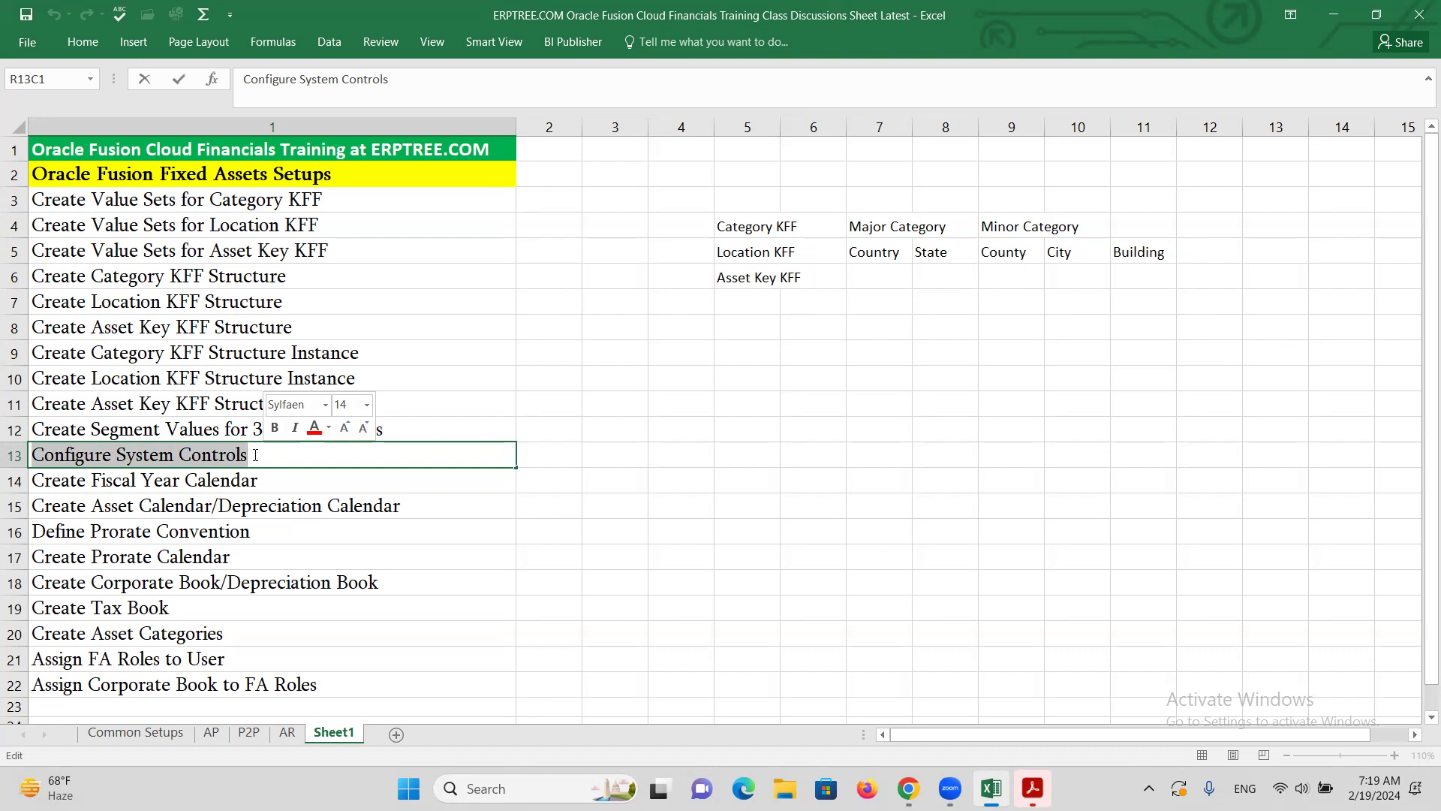
drag(255, 455, 122, 455)
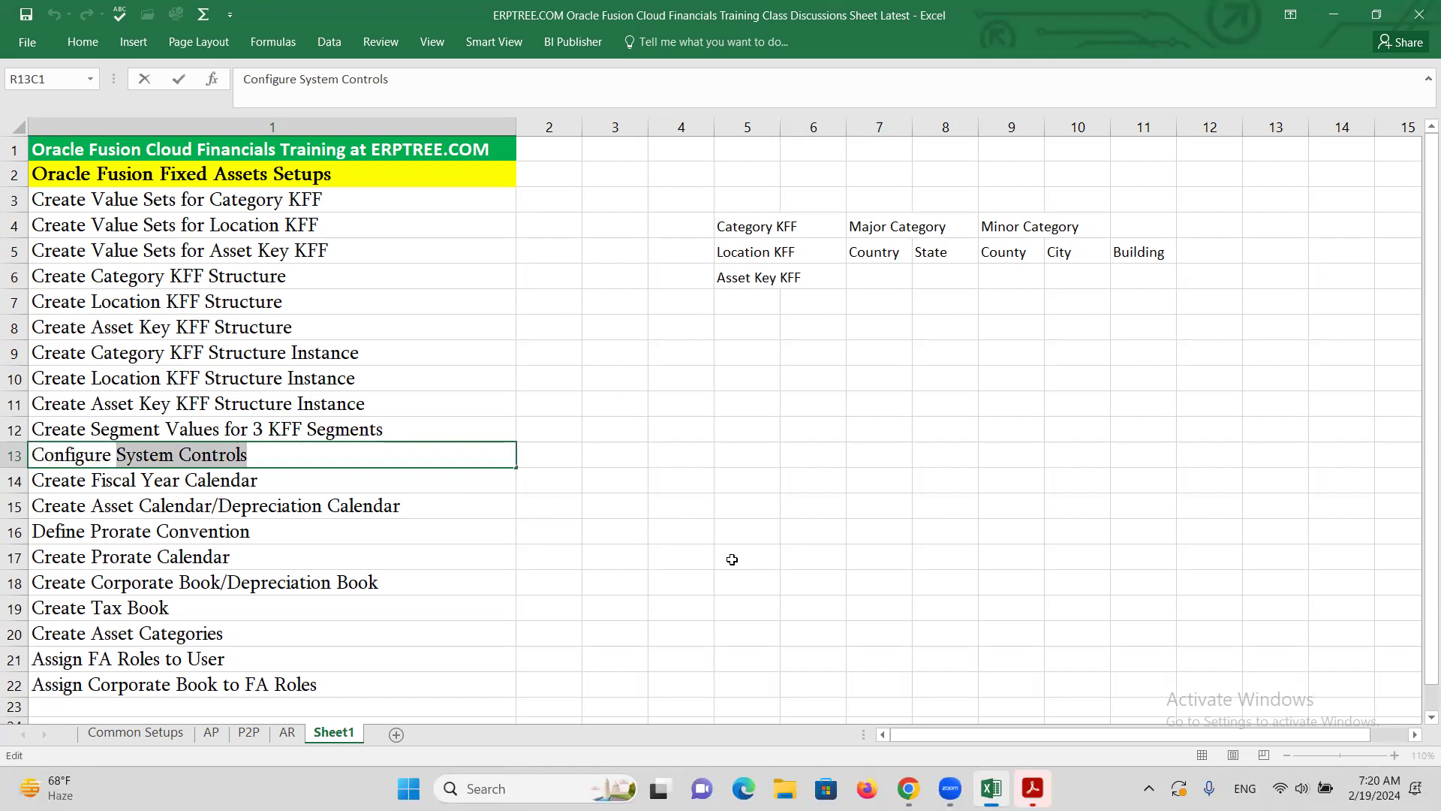
key(Escape)
click(610, 474)
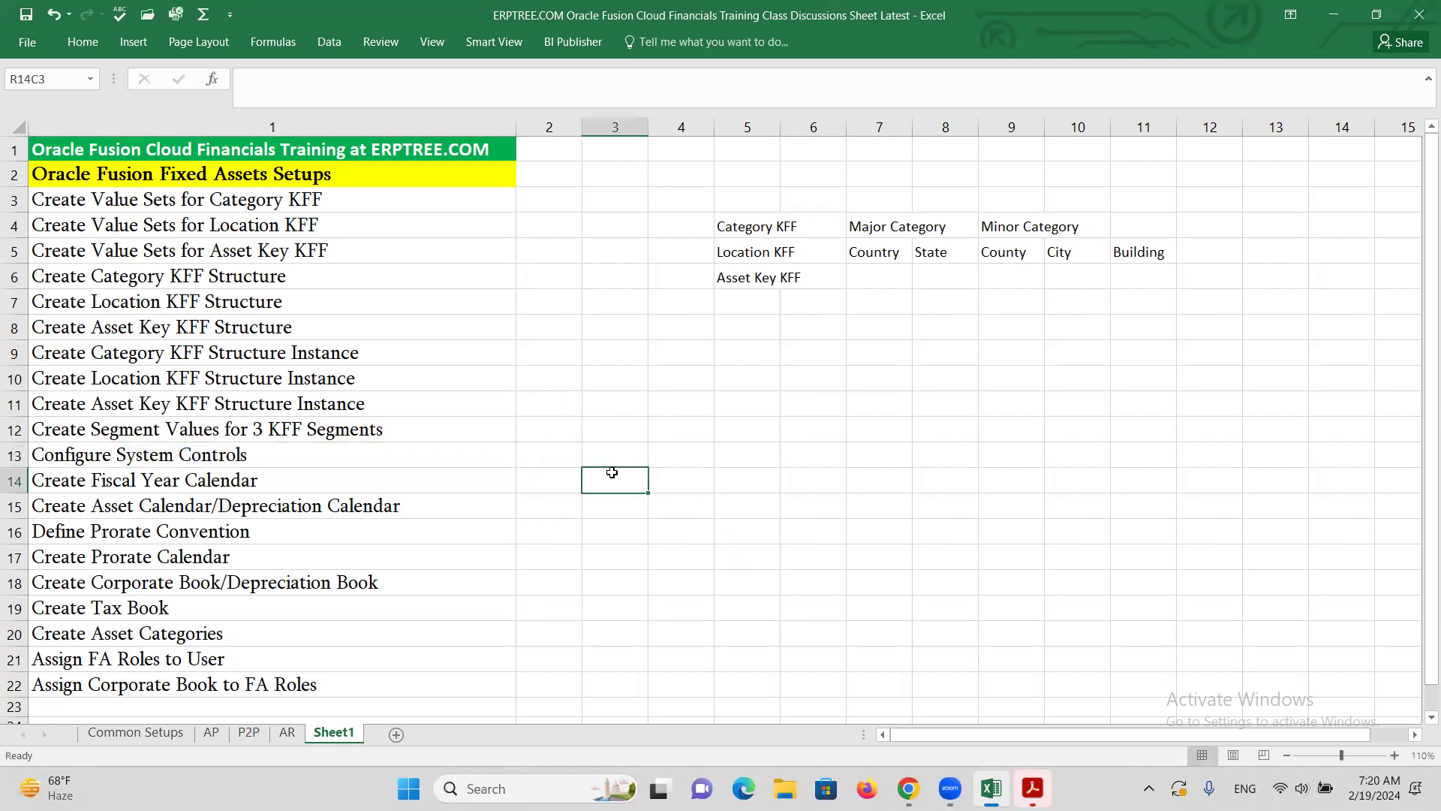
click(275, 202)
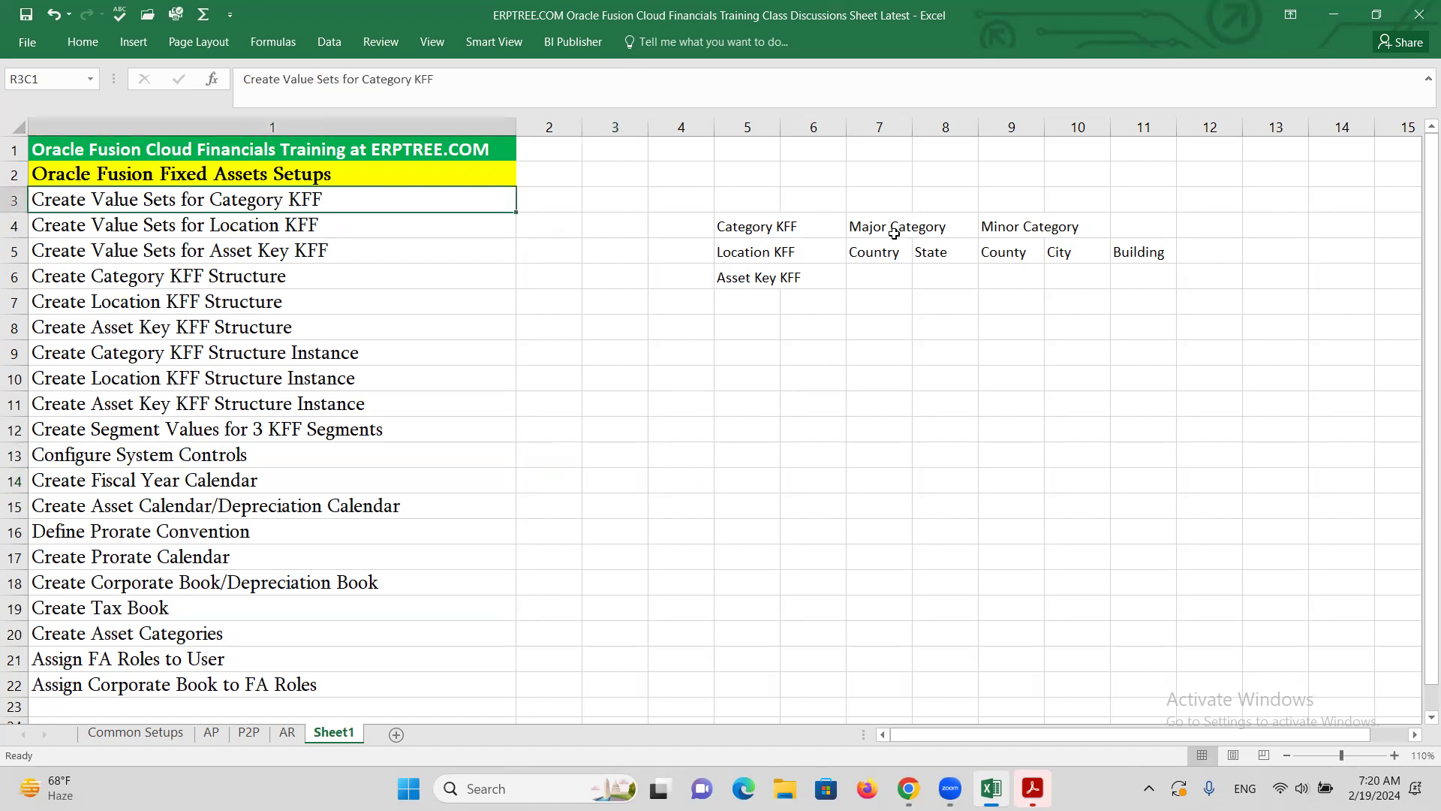
click(747, 229)
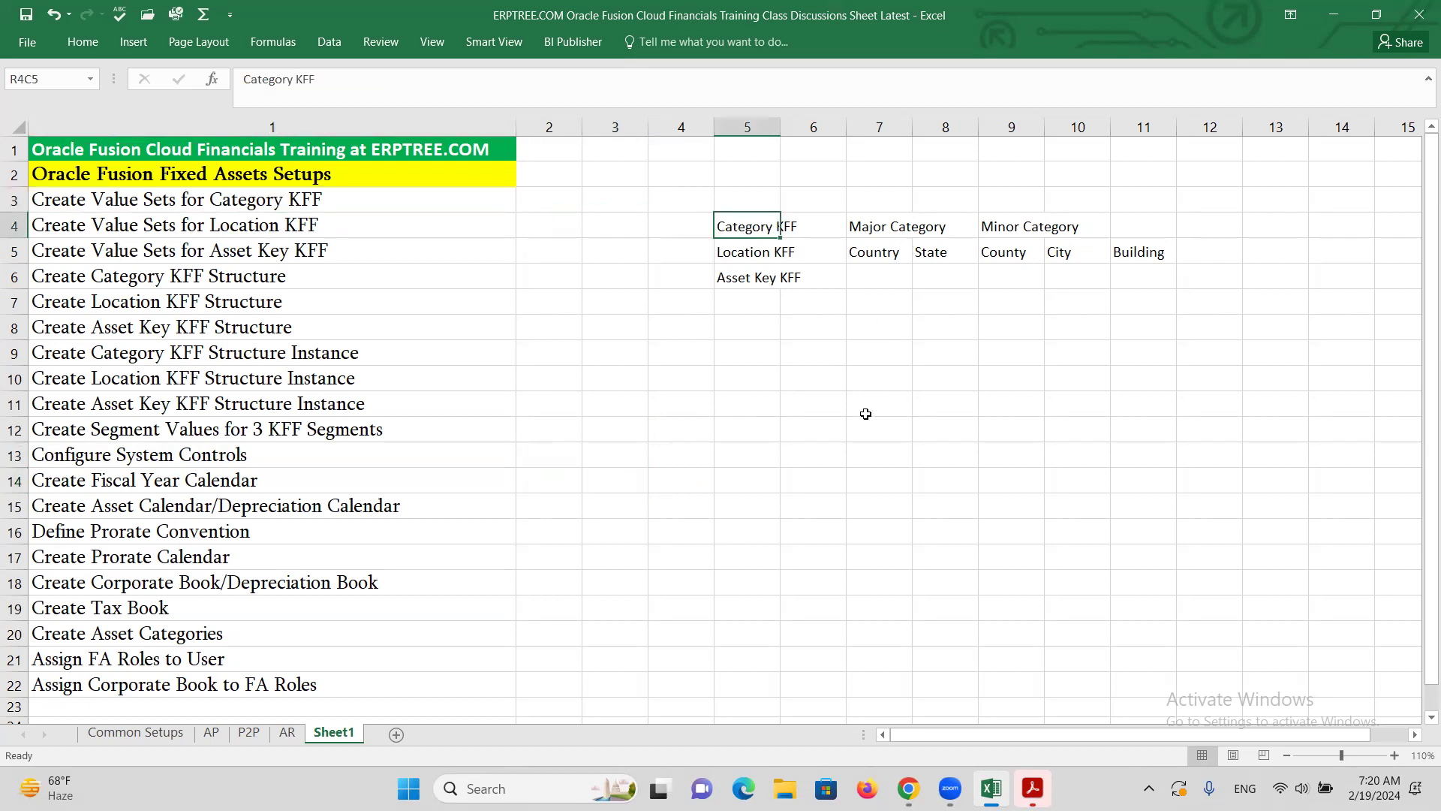
click(871, 228)
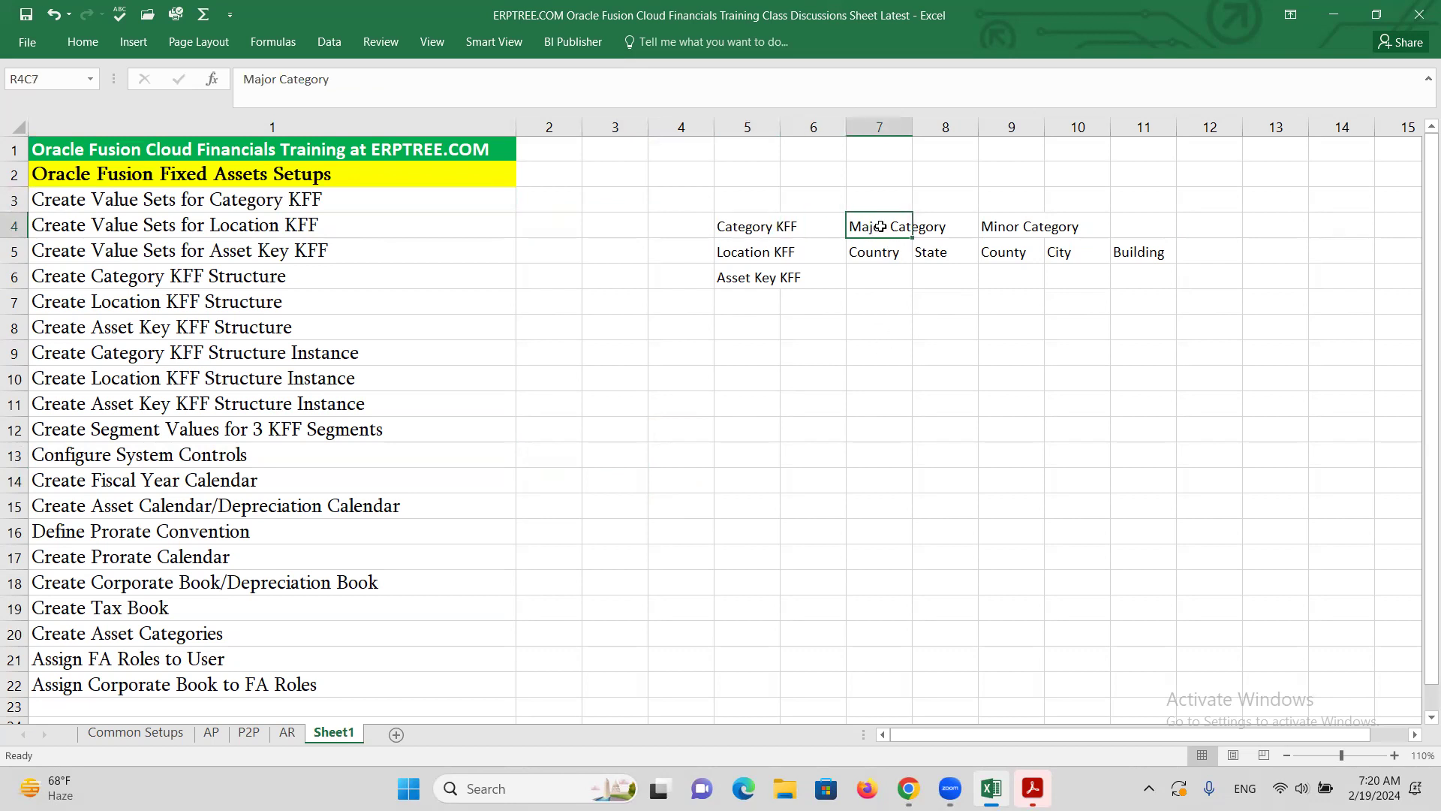
click(1023, 227)
click(890, 225)
click(279, 200)
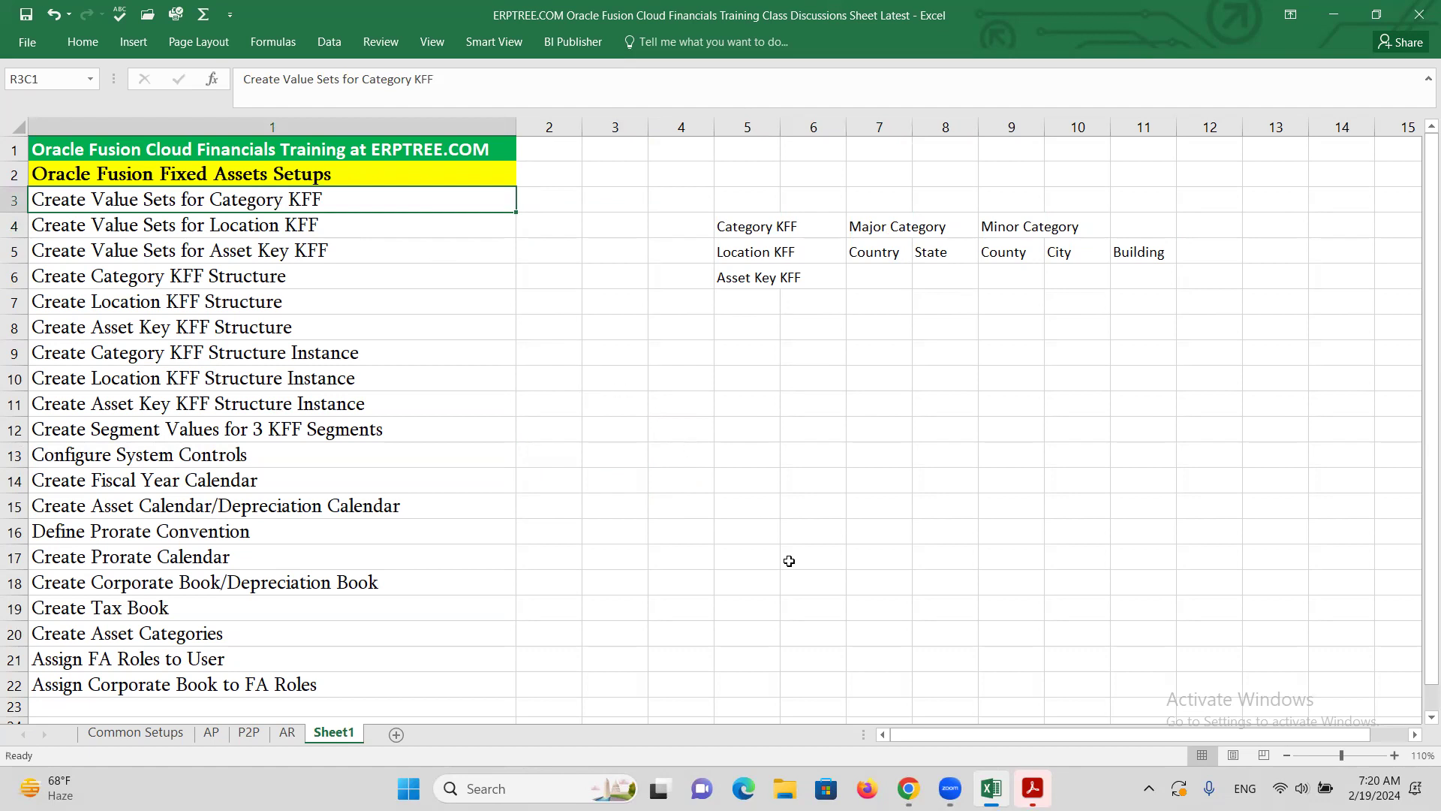
Step: Switch to Oracle Fusion in Chrome and search the Setup and Maintenance tasks for "asset"
mouse_move(908, 788)
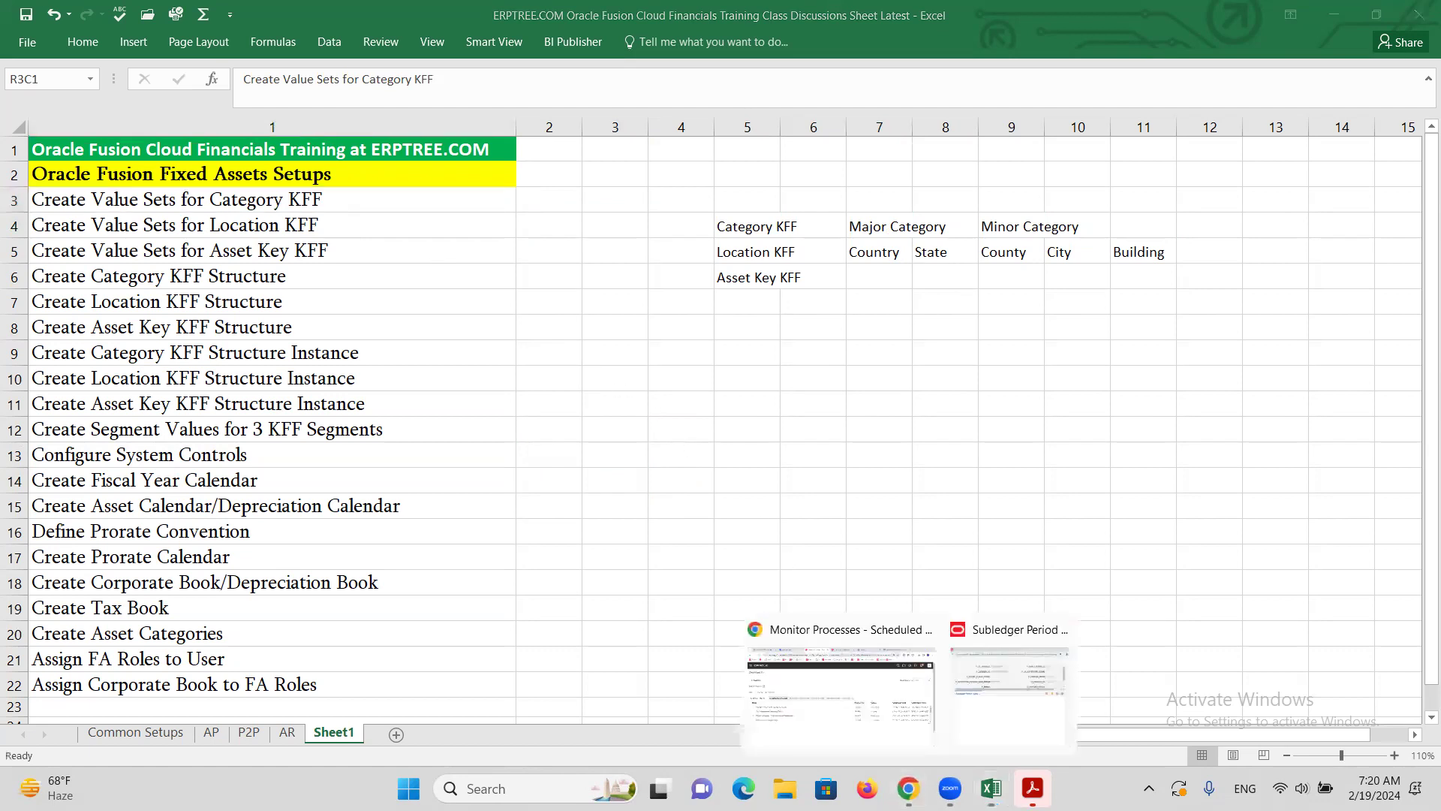
click(871, 698)
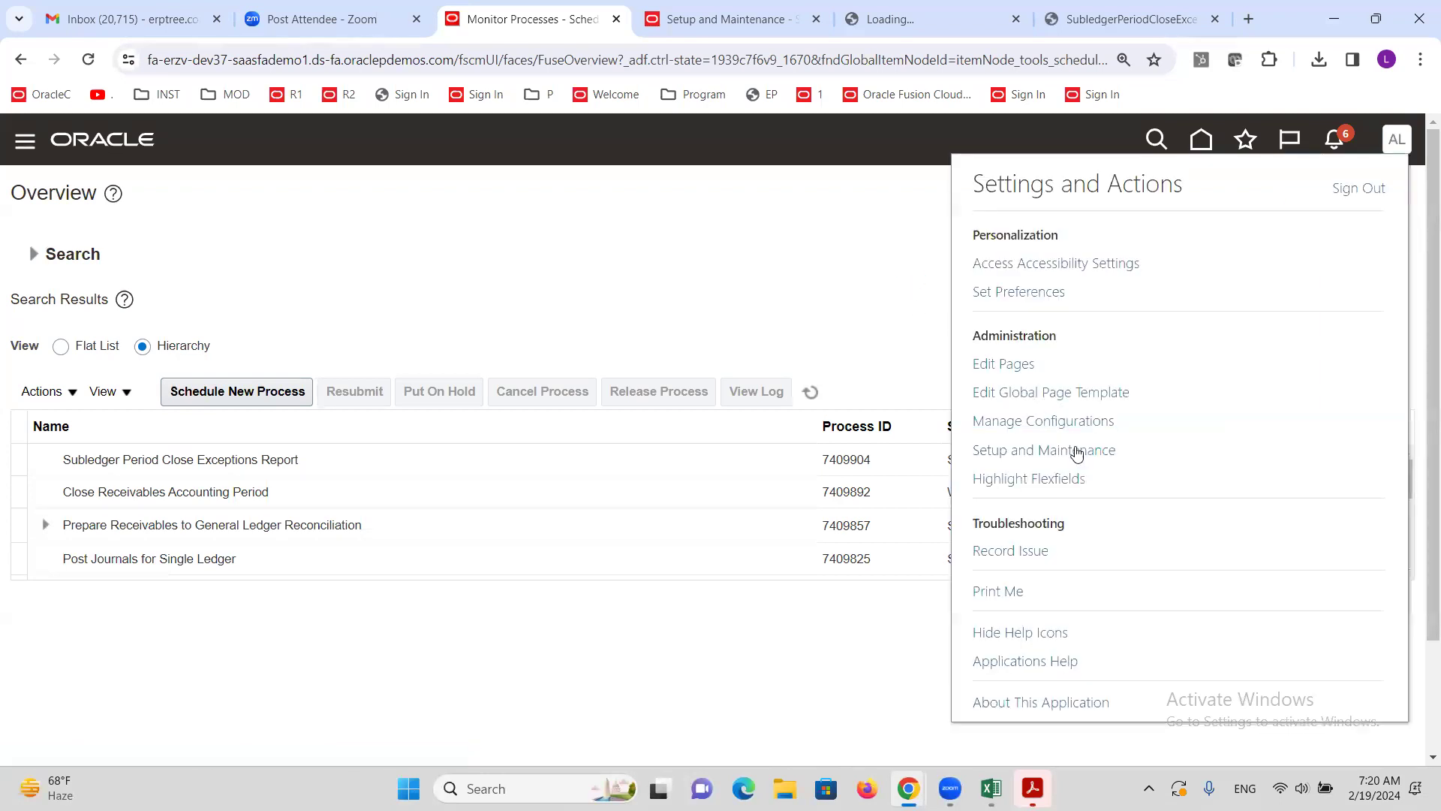
click(1075, 451)
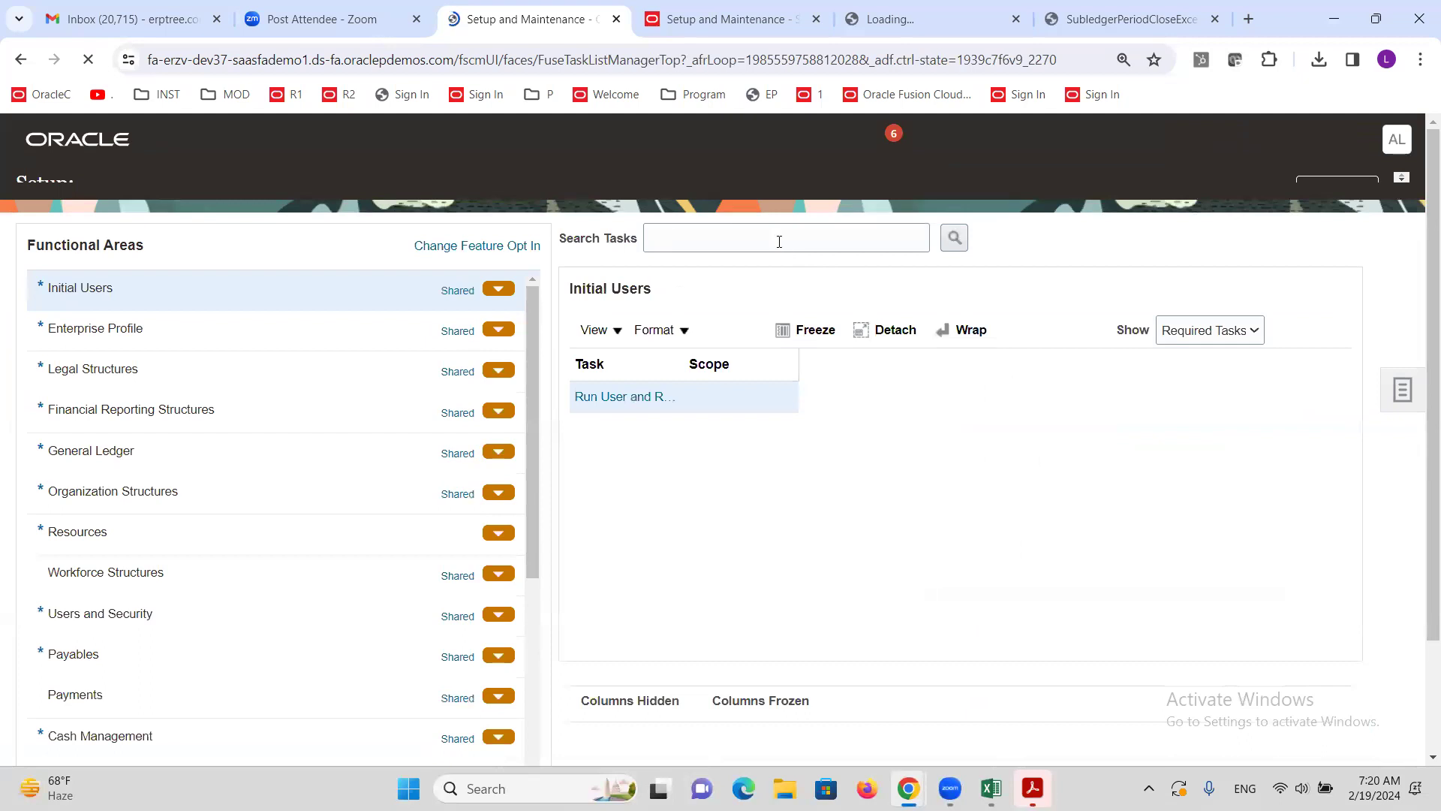
click(781, 267)
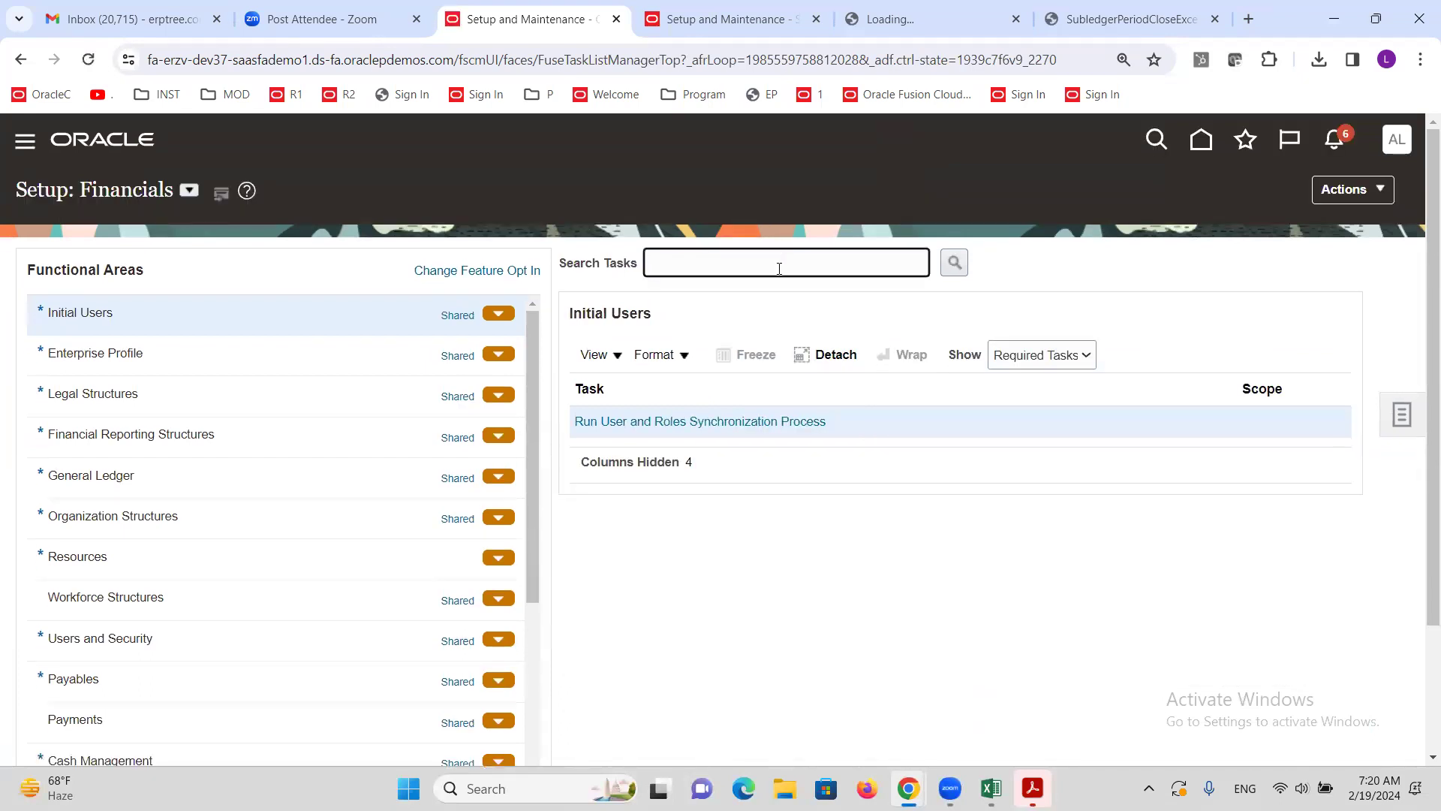
key(Return)
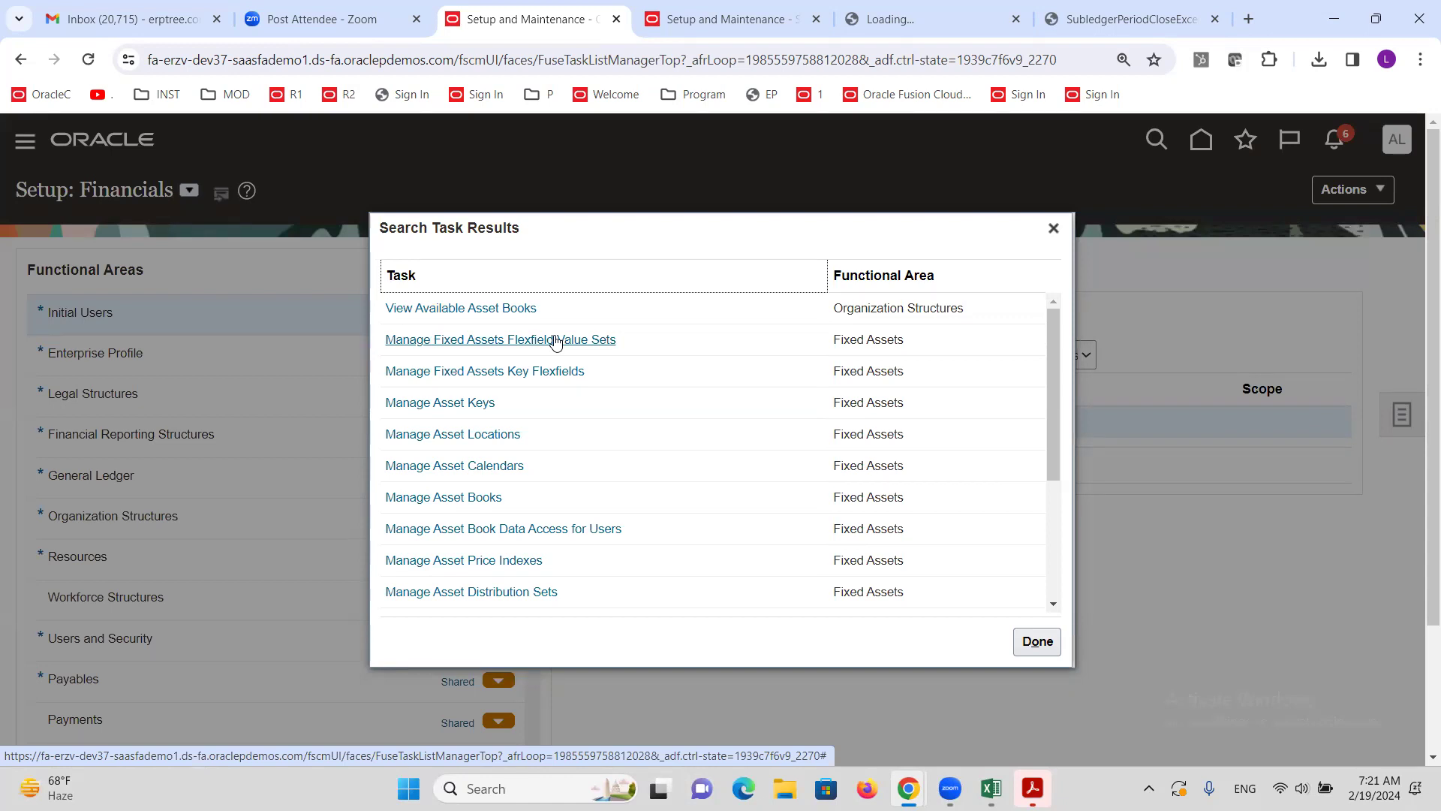
Step: Open the Manage Fixed Assets Flexfield Value Sets task and start creating a new value set
click(502, 344)
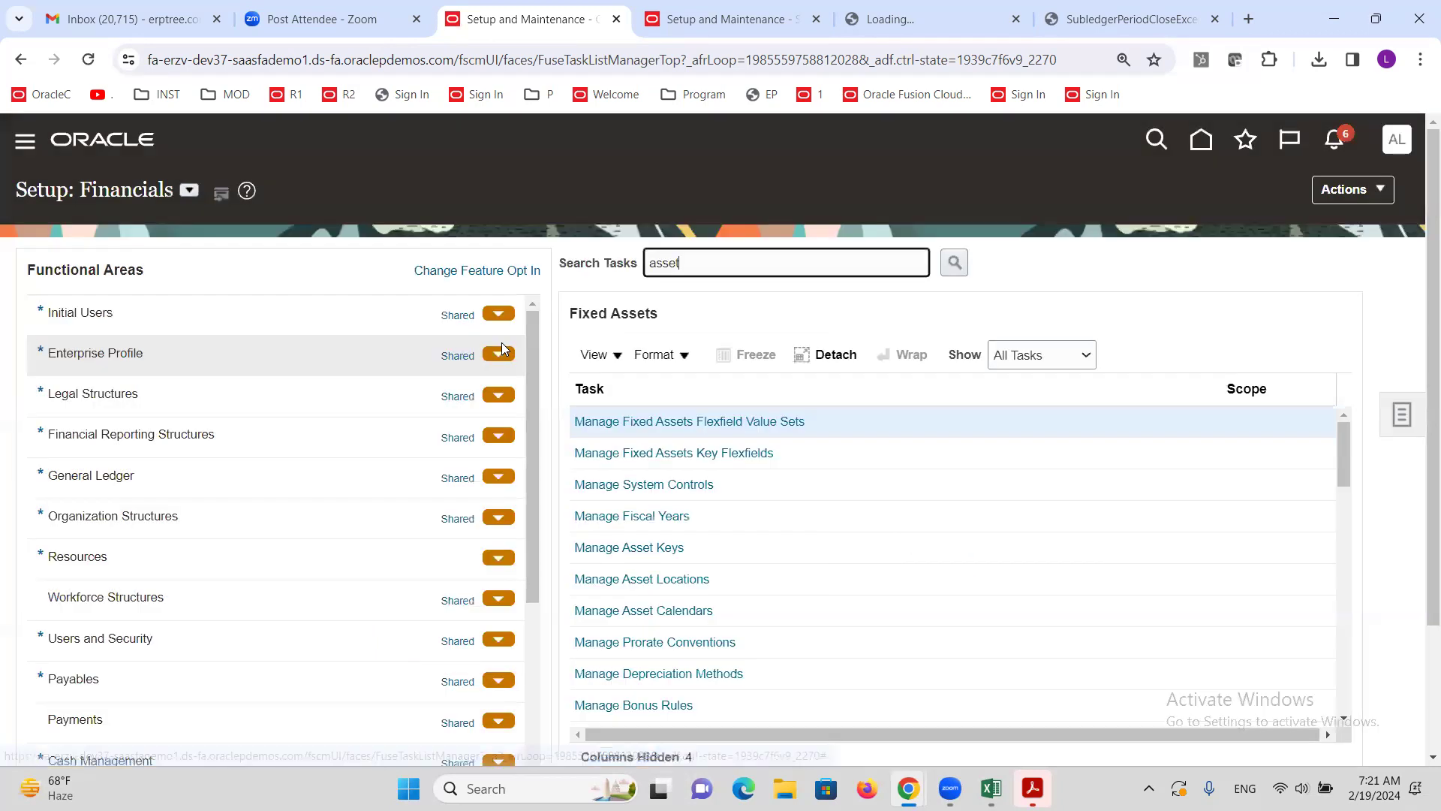
click(753, 422)
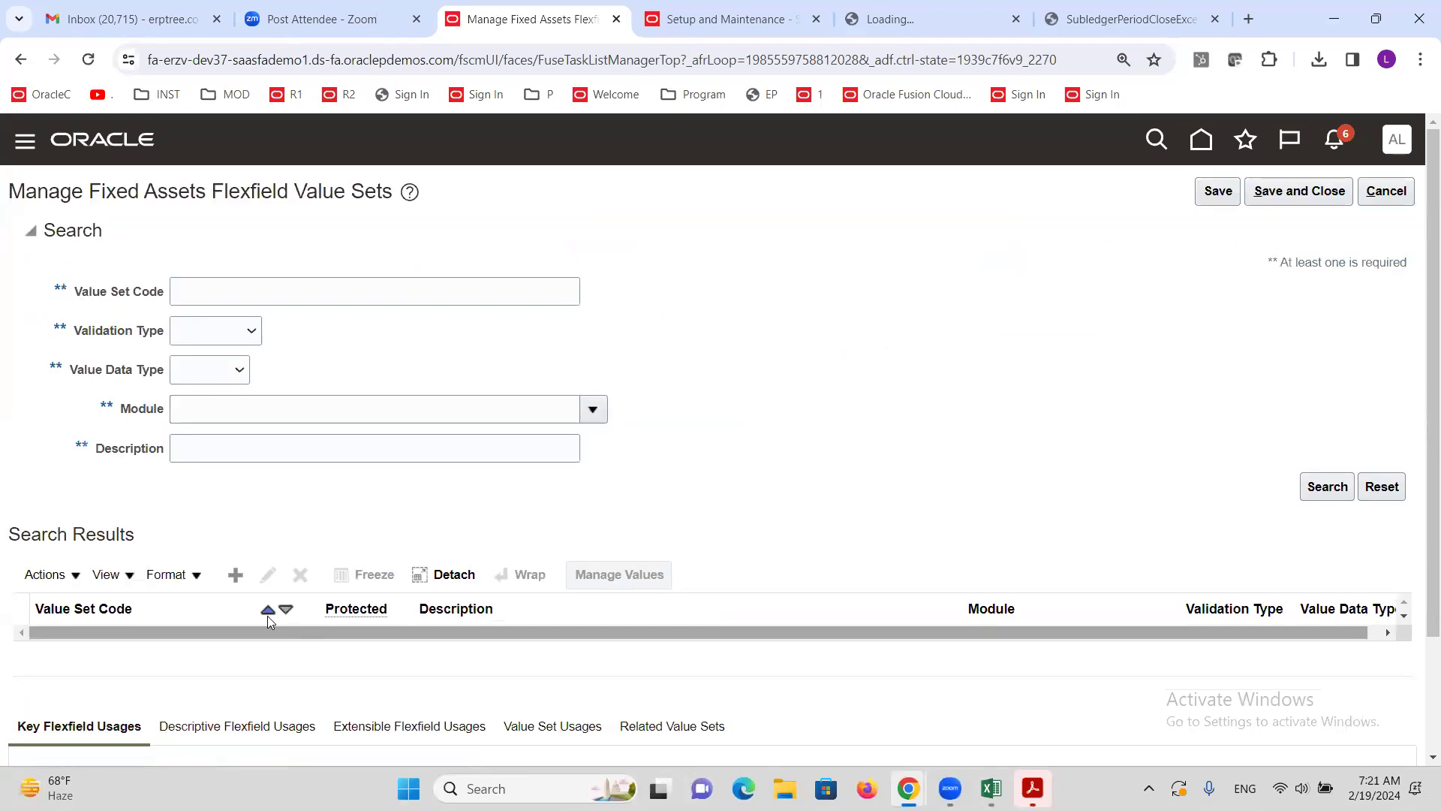
click(235, 575)
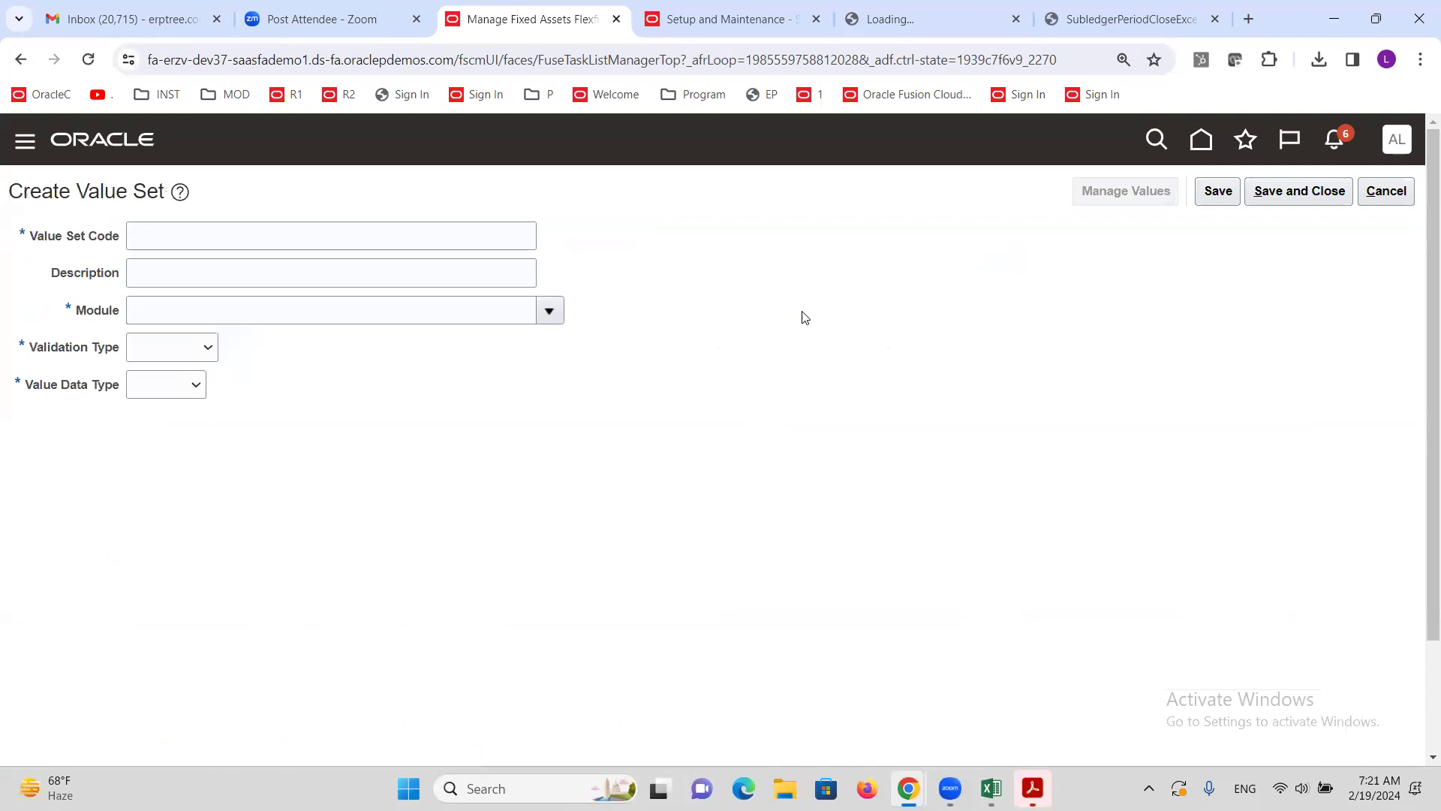
Step: Switch to the Excel training sheet and check the Category KFF's Major Category and Minor Category segments
key(alt+Tab)
click(745, 227)
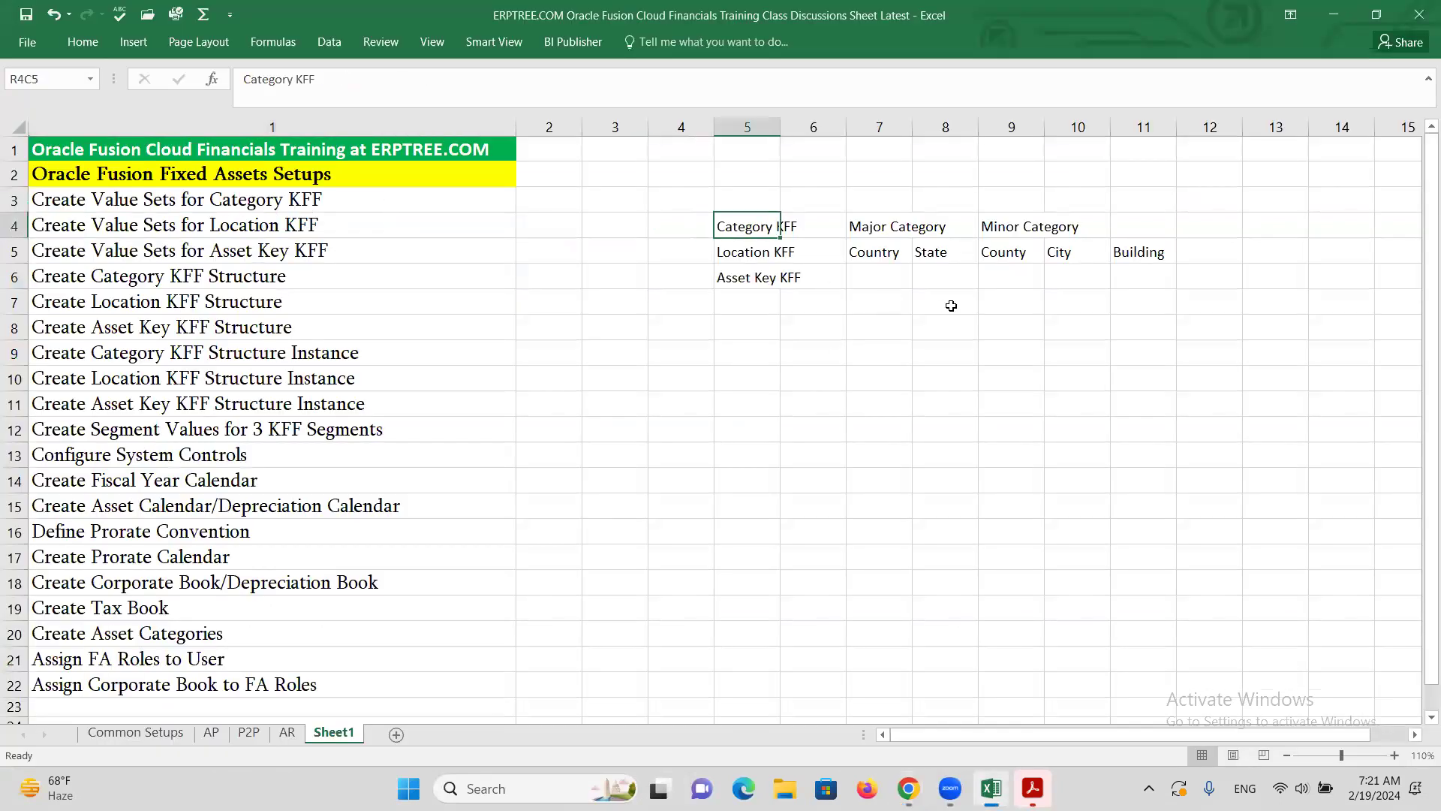
click(874, 227)
click(992, 227)
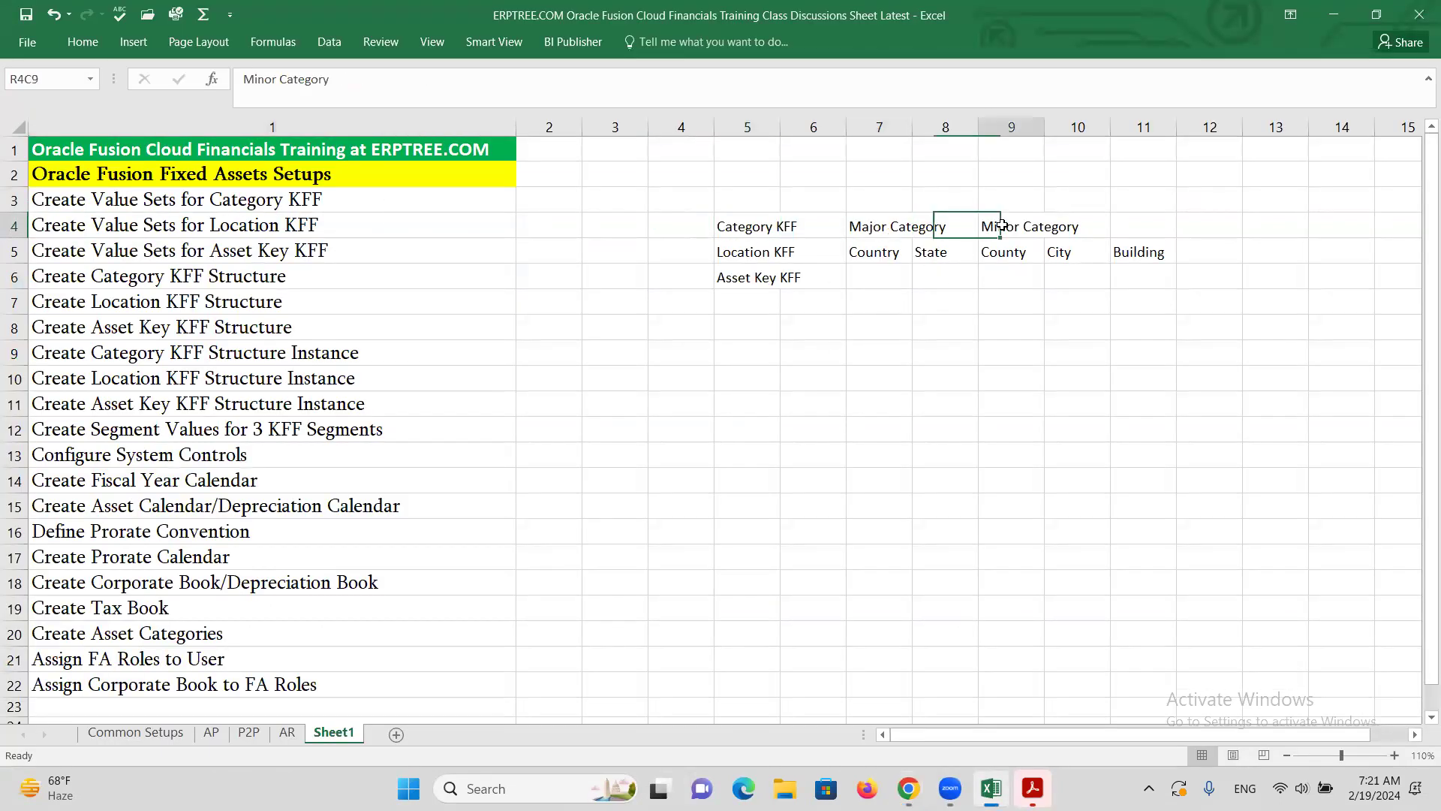
click(864, 226)
click(998, 226)
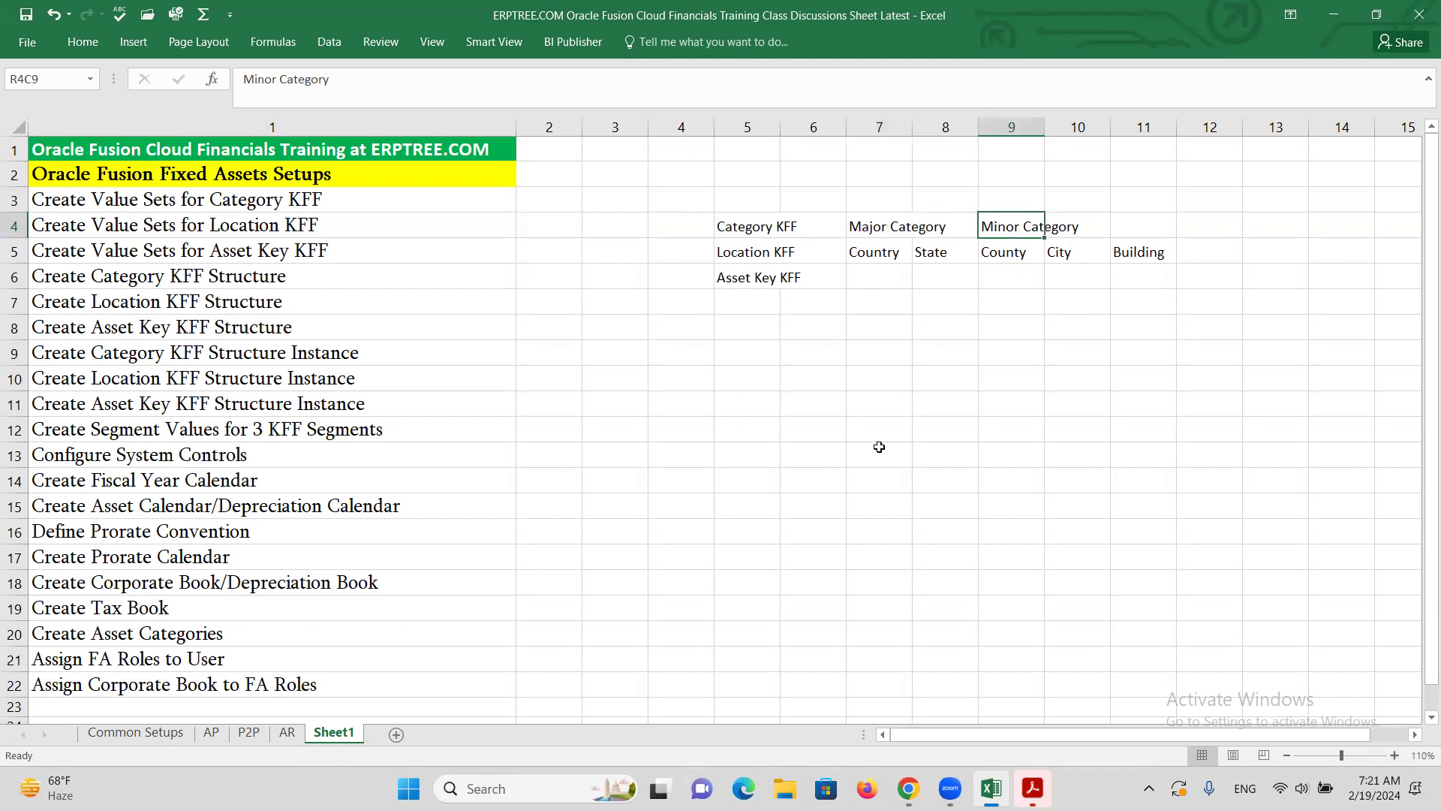
click(864, 231)
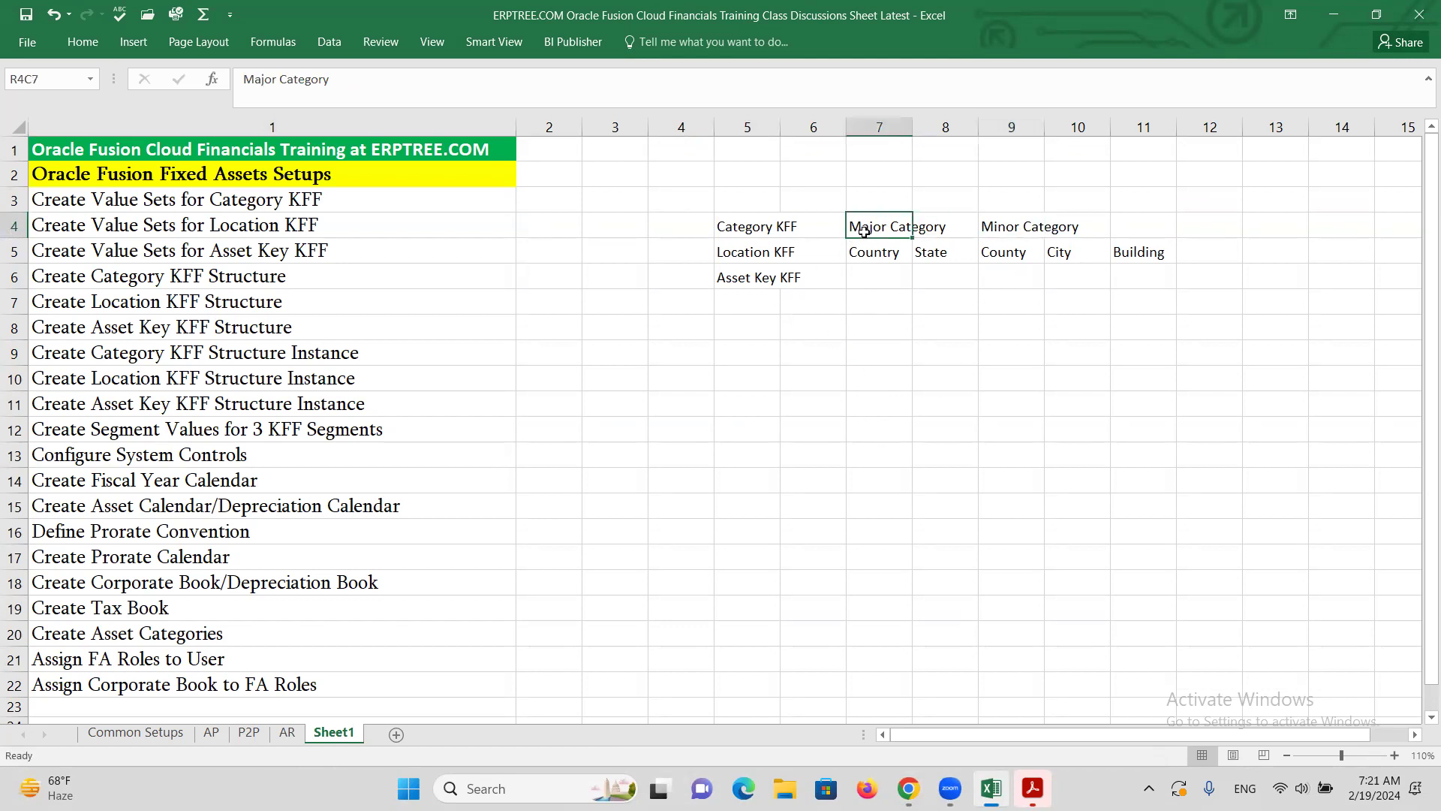
click(999, 216)
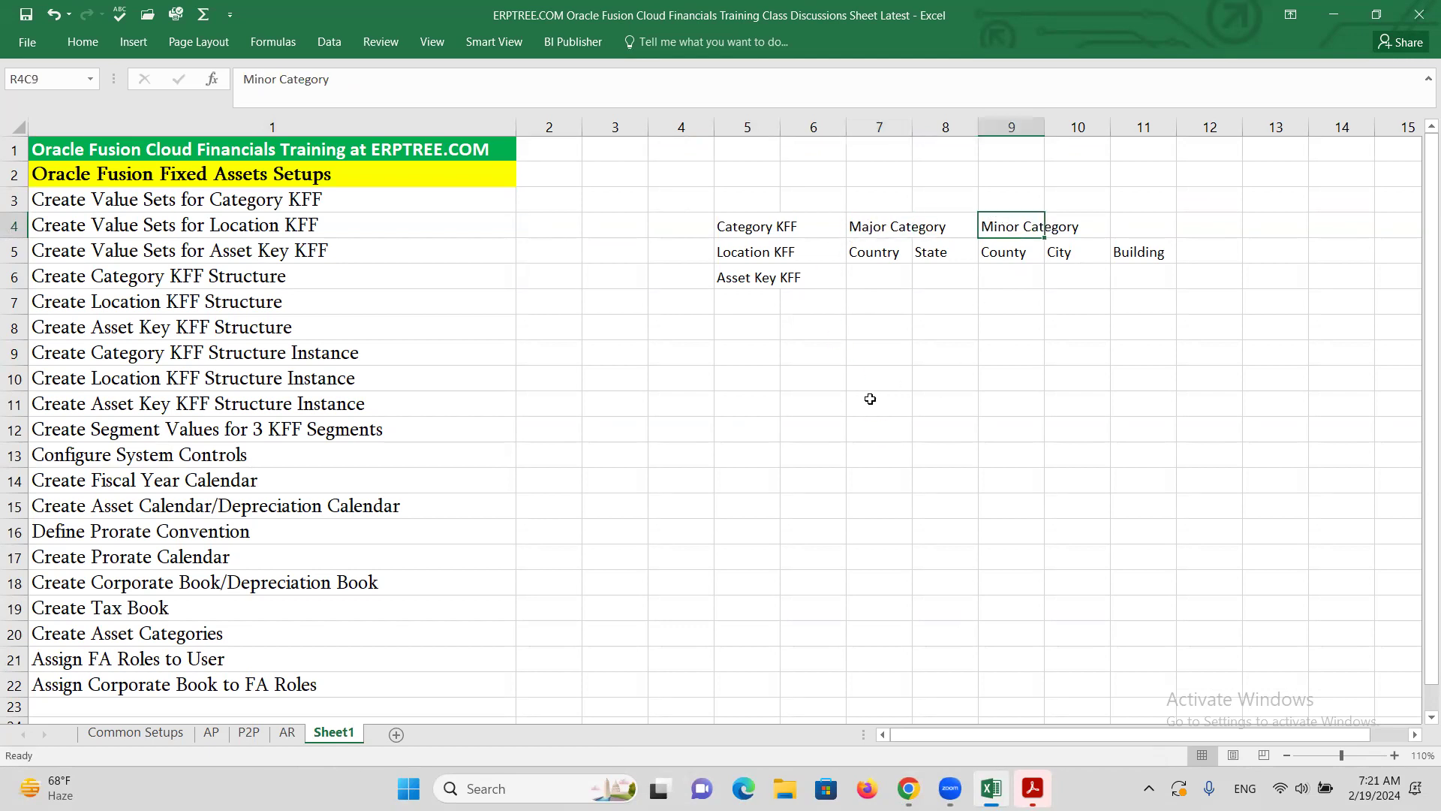
Step: Switch to Oracle Fusion, enter ALTINC Major Category as the value set code, and assign the value set to the Assets module
key(alt+Tab)
click(460, 239)
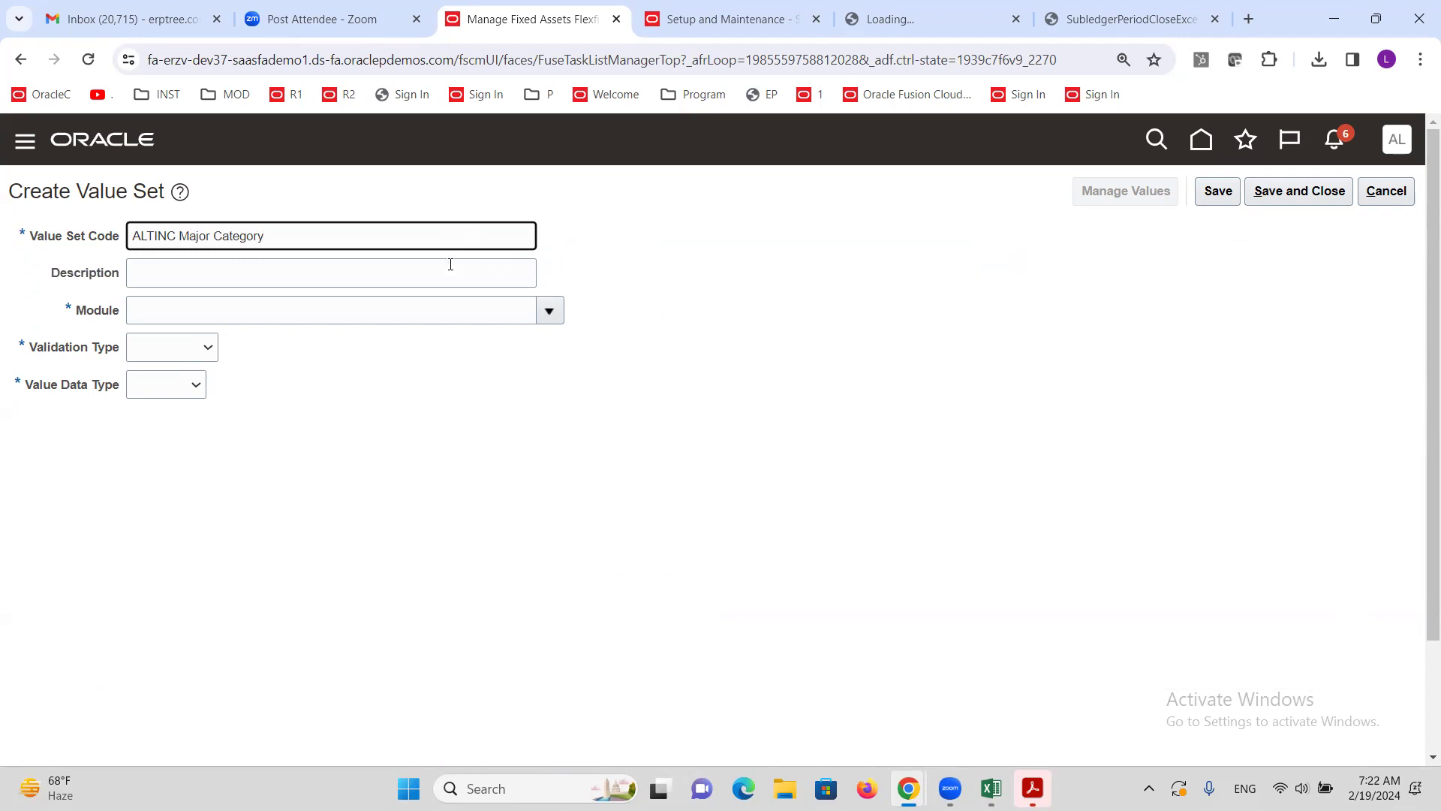
drag(294, 241, 185, 234)
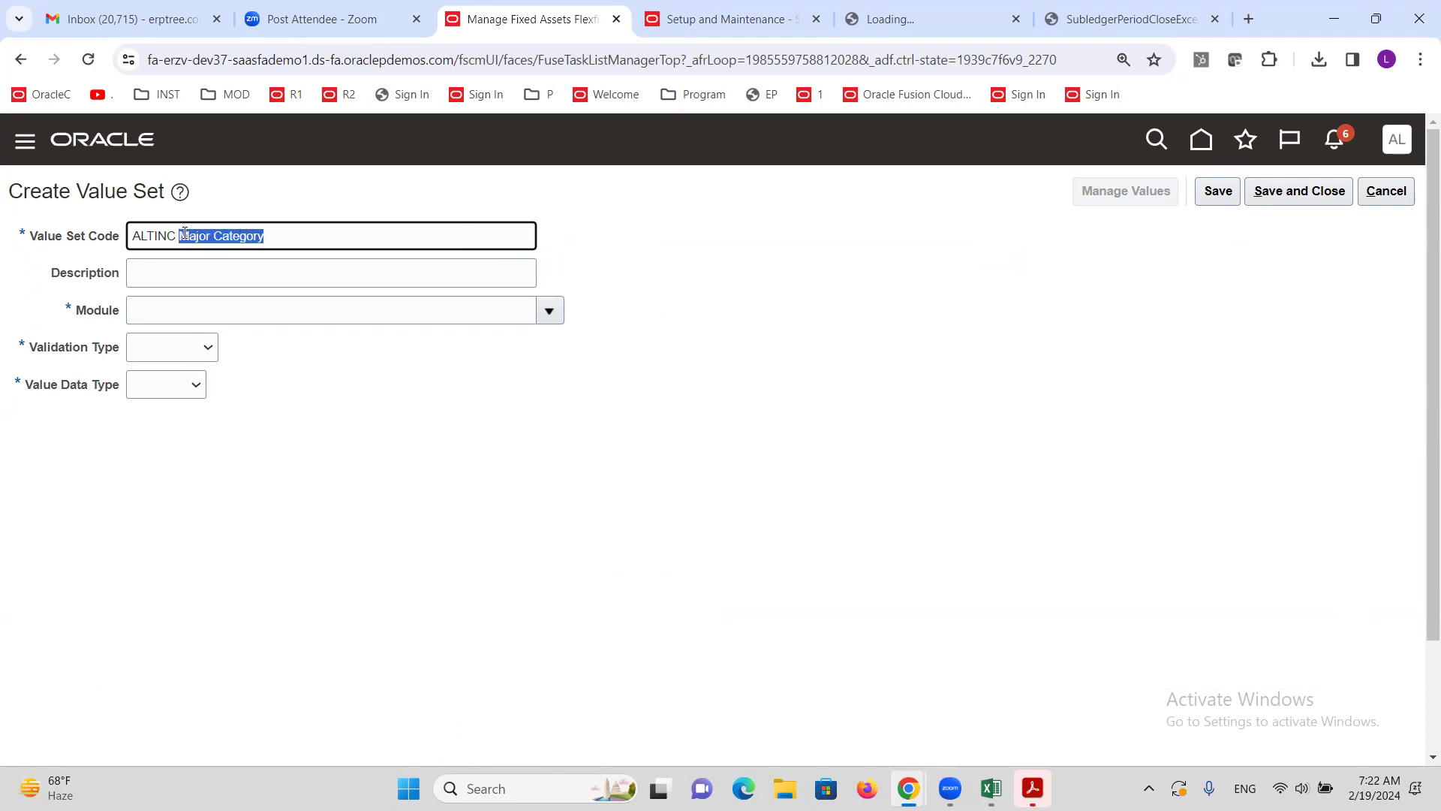
click(278, 273)
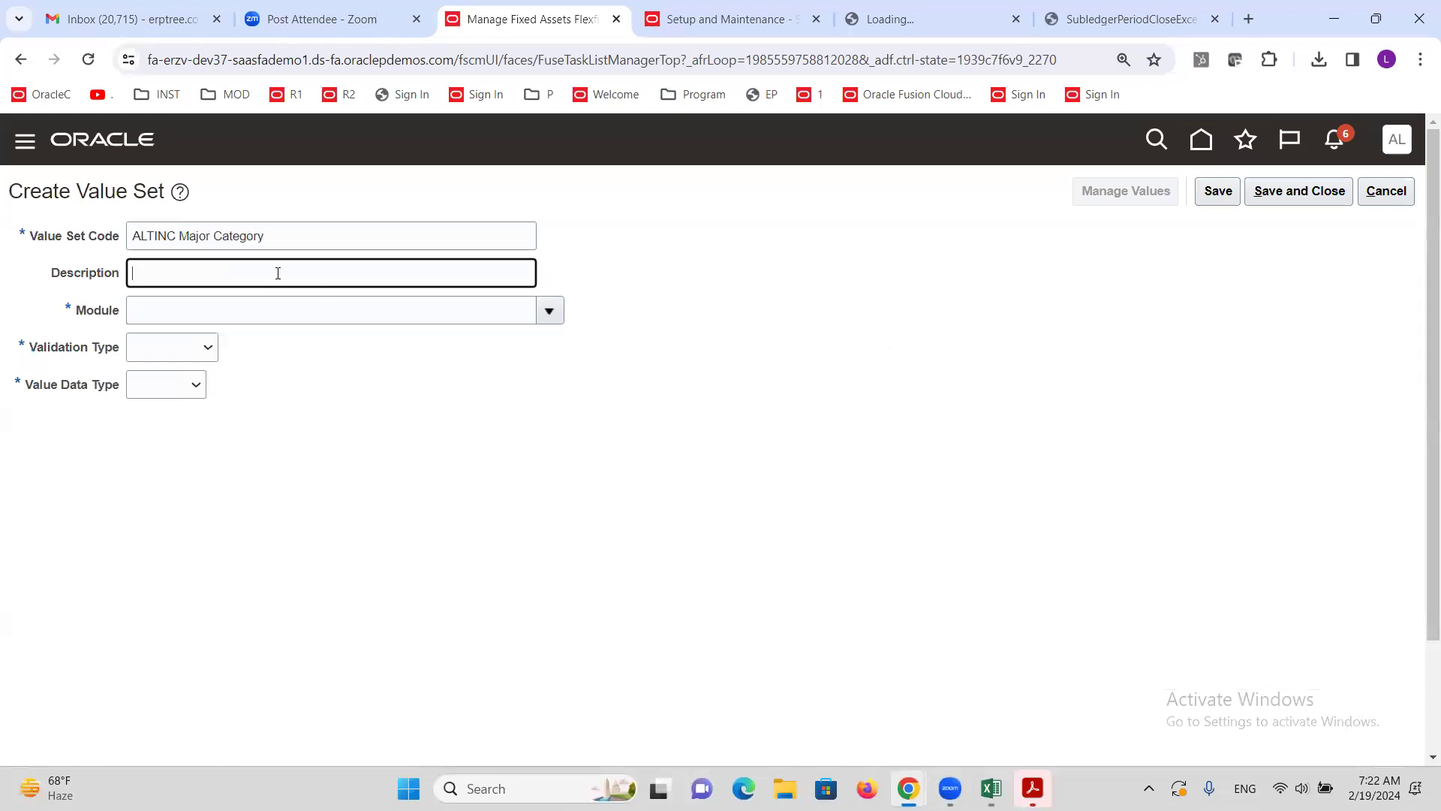
click(549, 310)
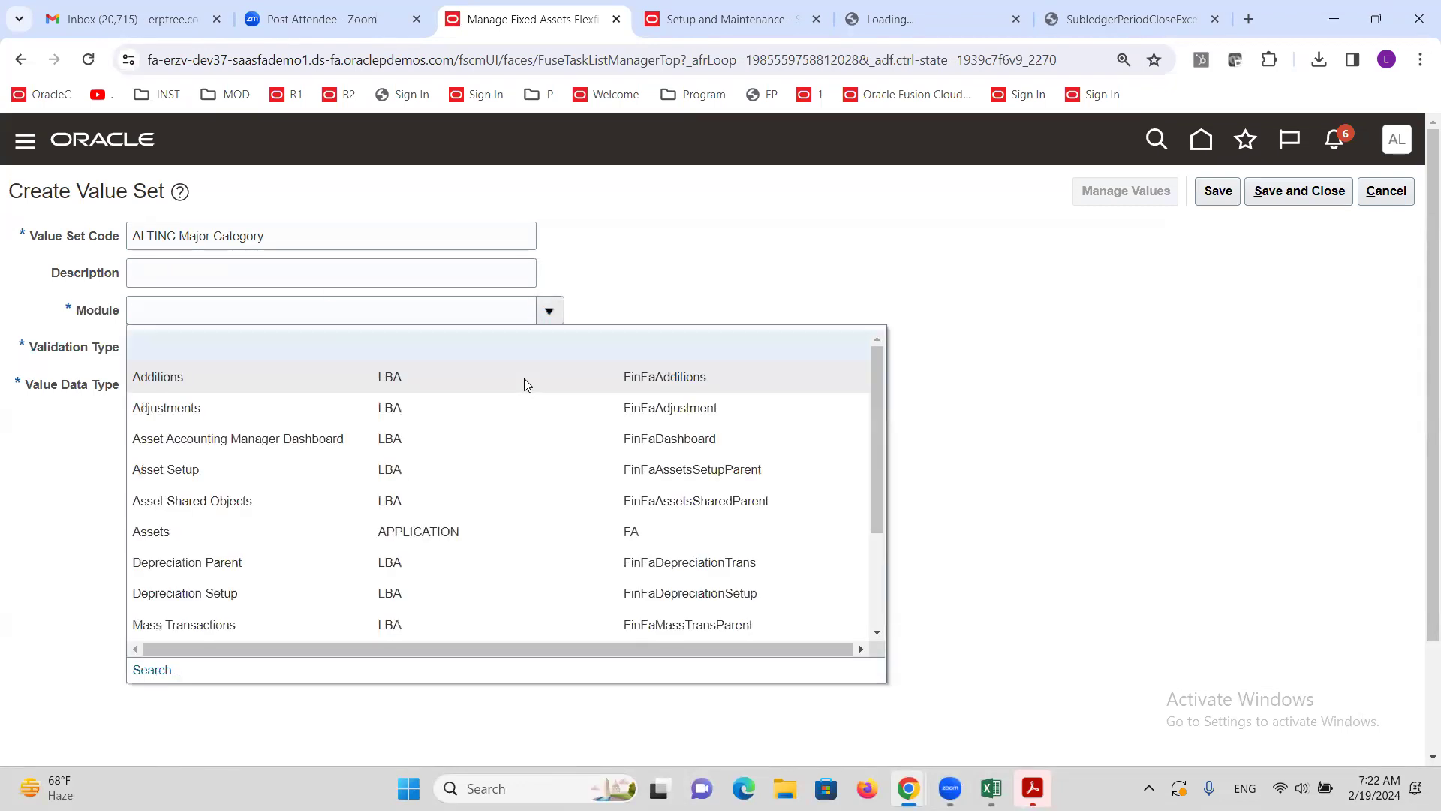
click(151, 532)
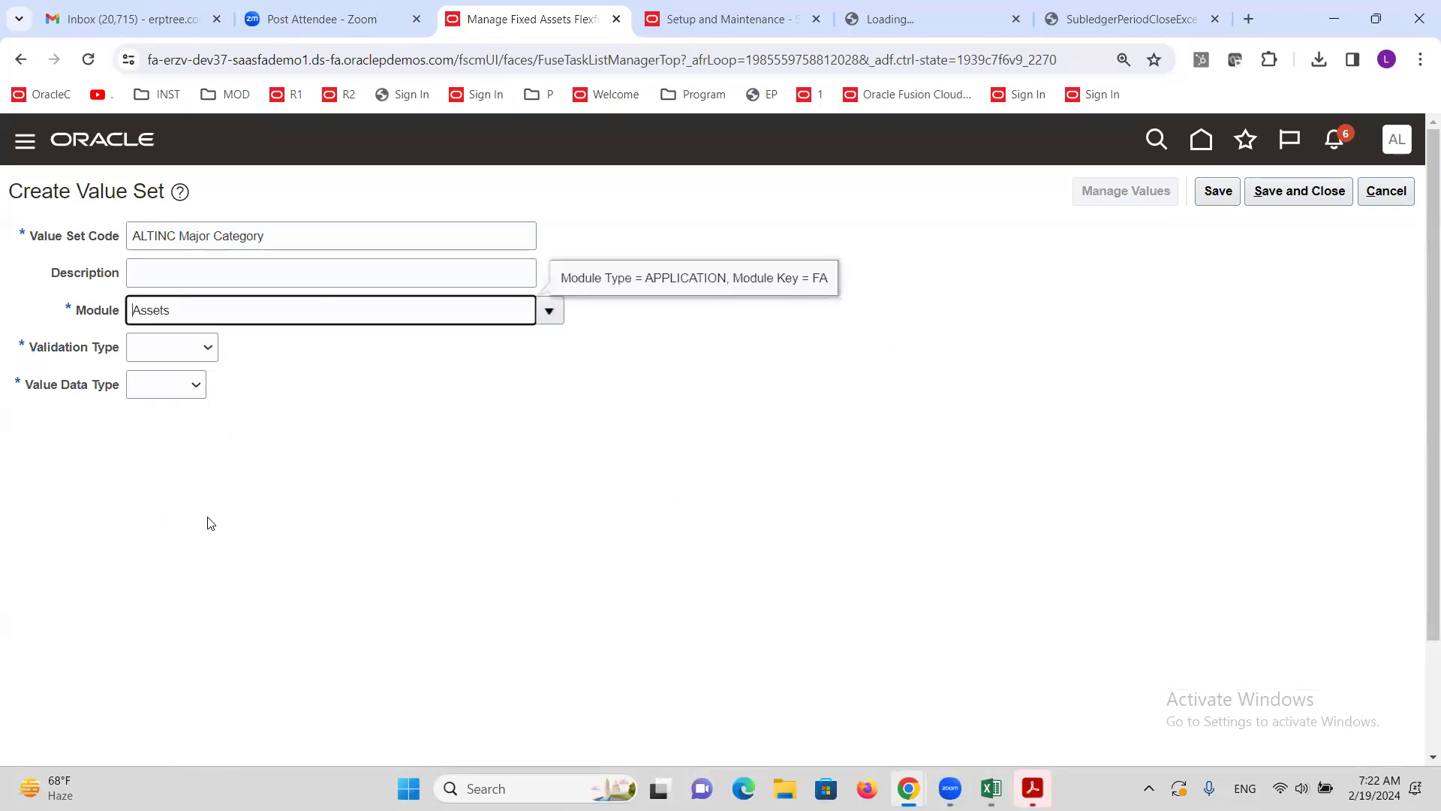
Step: Set the ALTINC Major Category value set to Independent validation with the Character data type
click(200, 347)
click(180, 402)
click(264, 382)
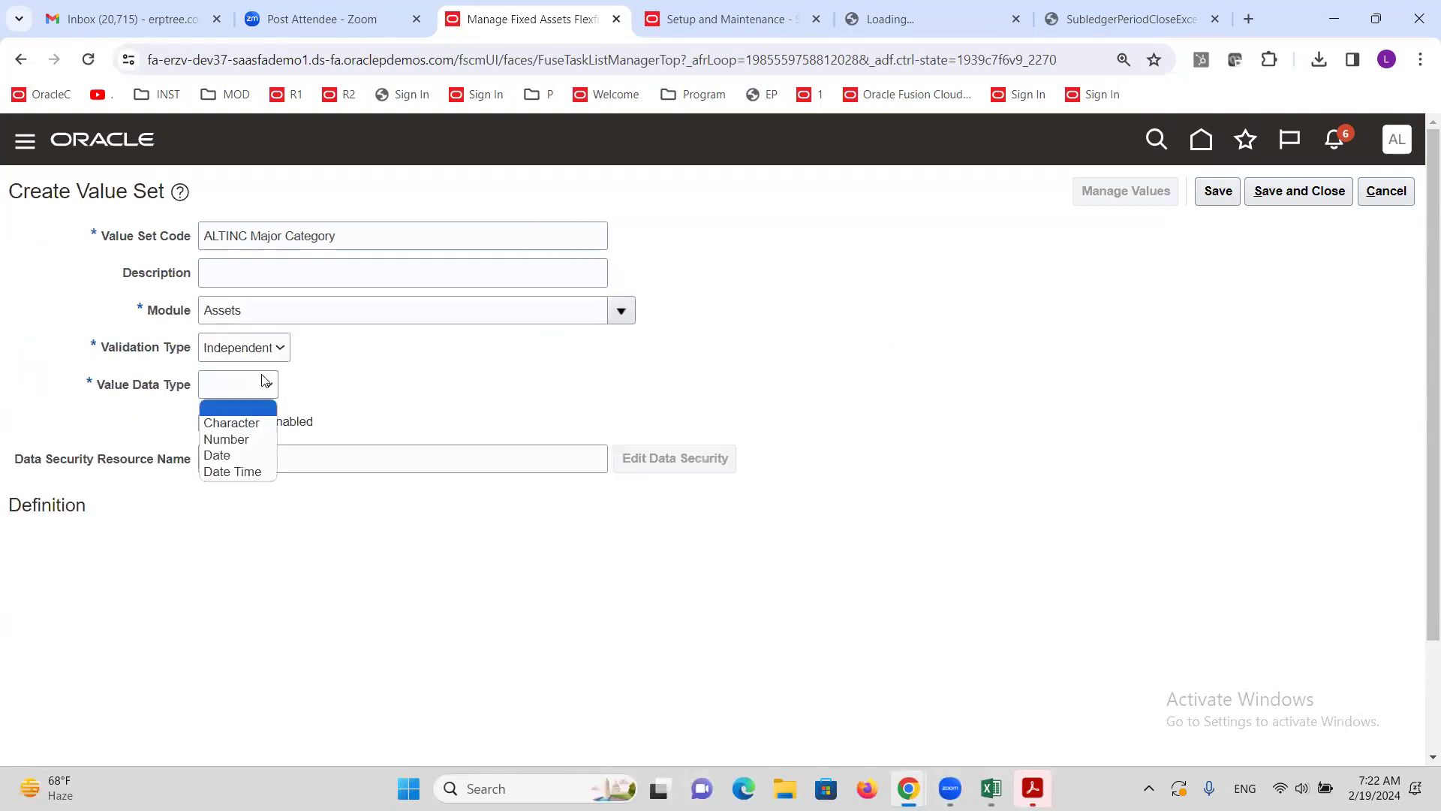
click(259, 418)
Step: Define the ALTINC Major Category values as Text with a maximum length of 30, and save and close the value set
click(201, 555)
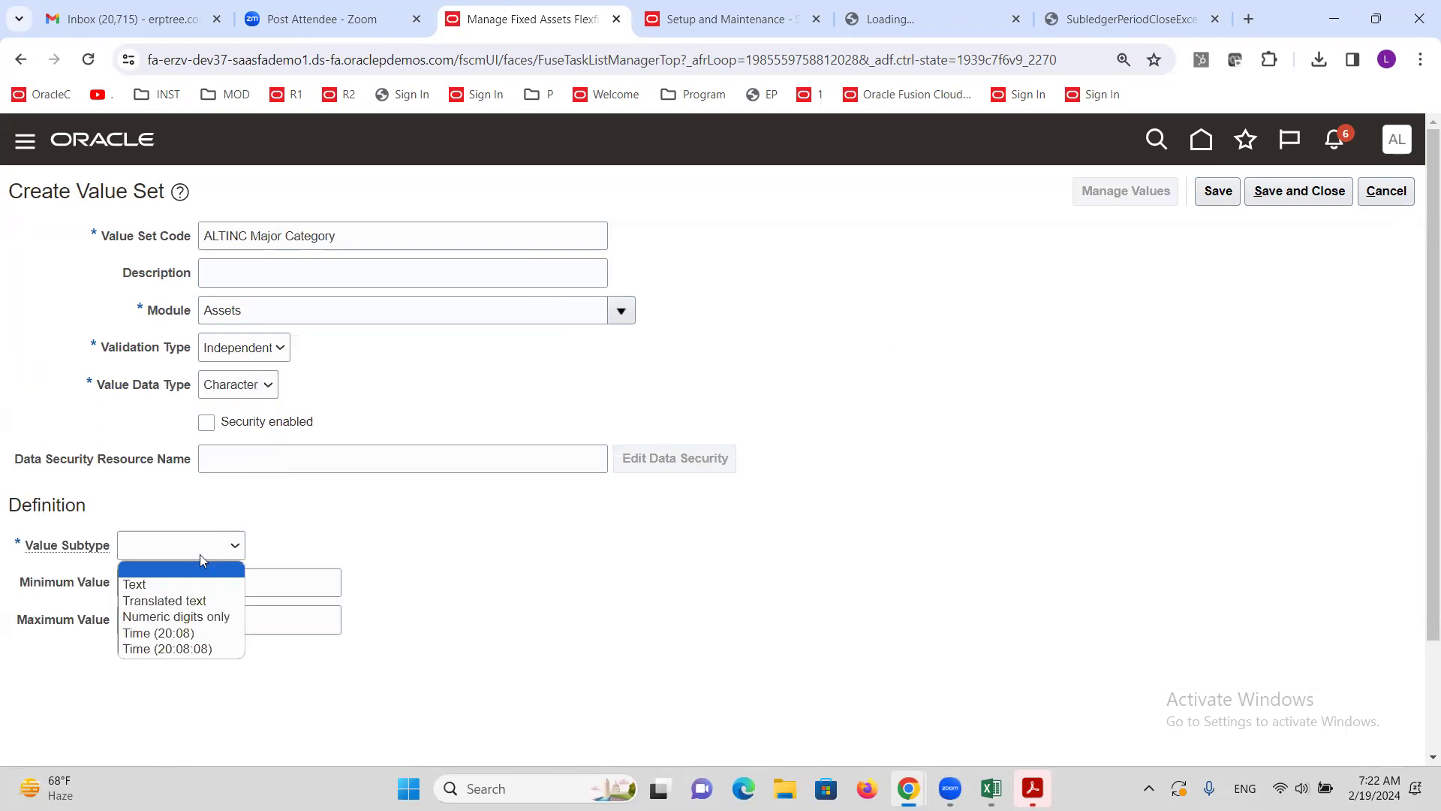
click(202, 582)
click(194, 583)
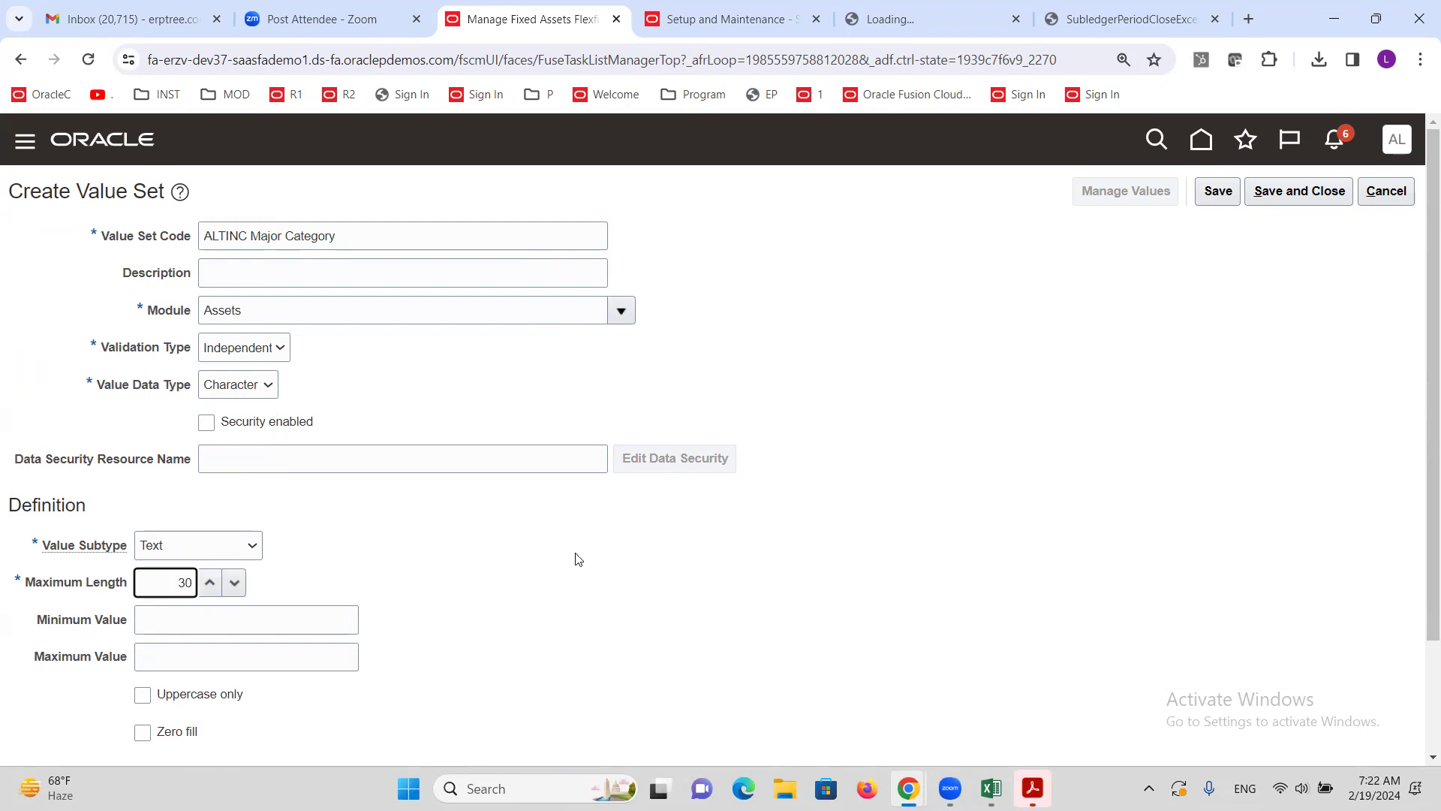
click(1299, 191)
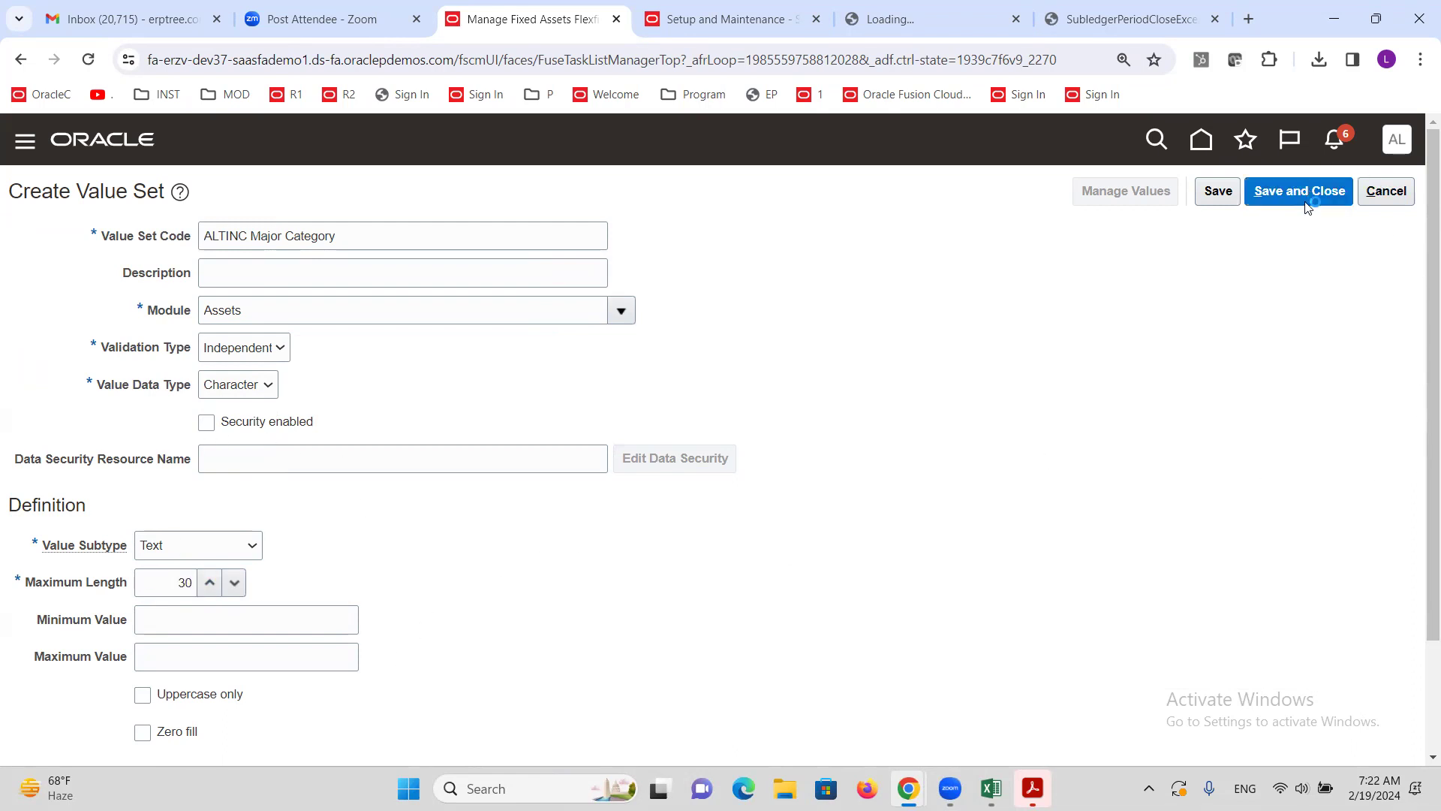
Step: Create another value set with the code ALTINC Minor Category in the Assets module
key(alt+Tab)
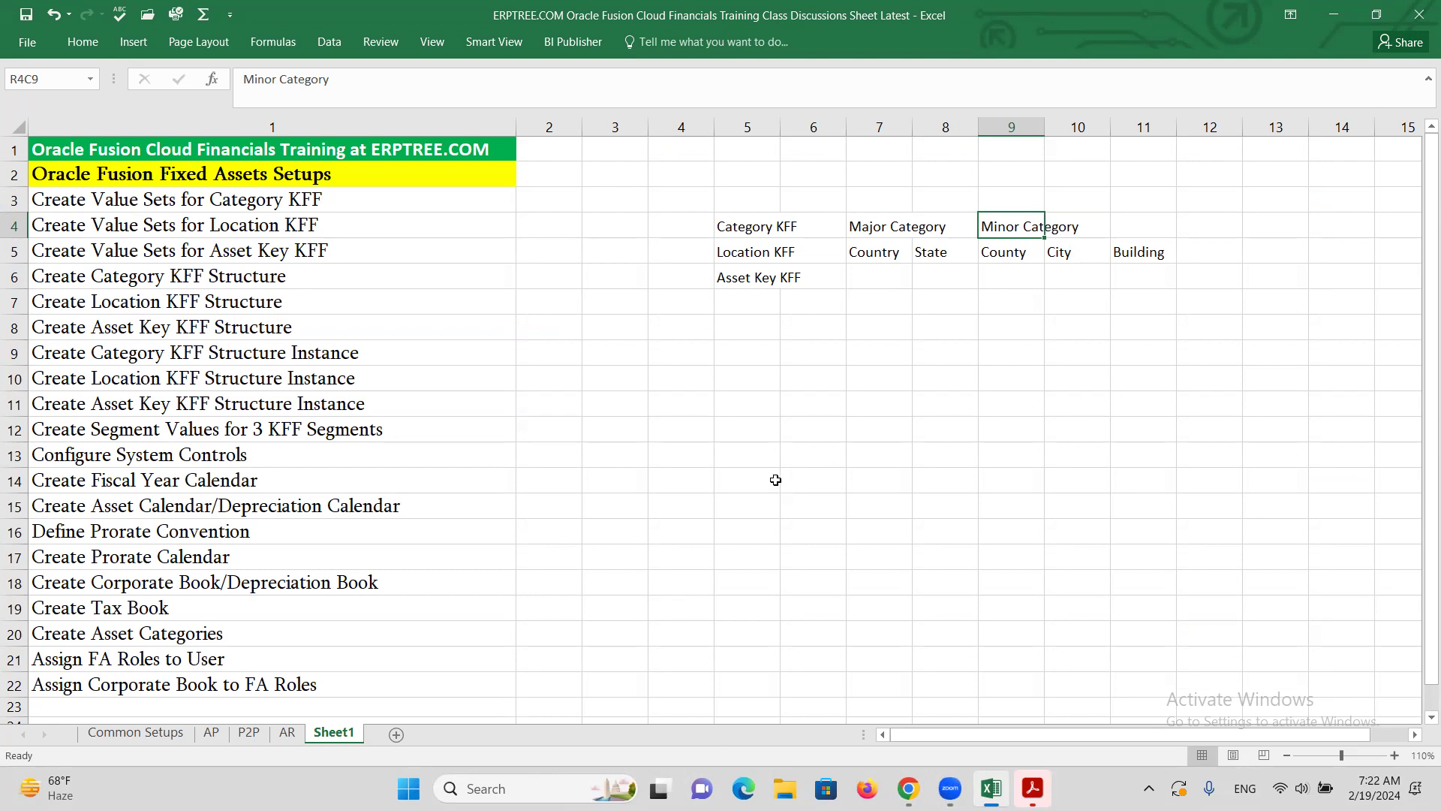
key(alt+Tab)
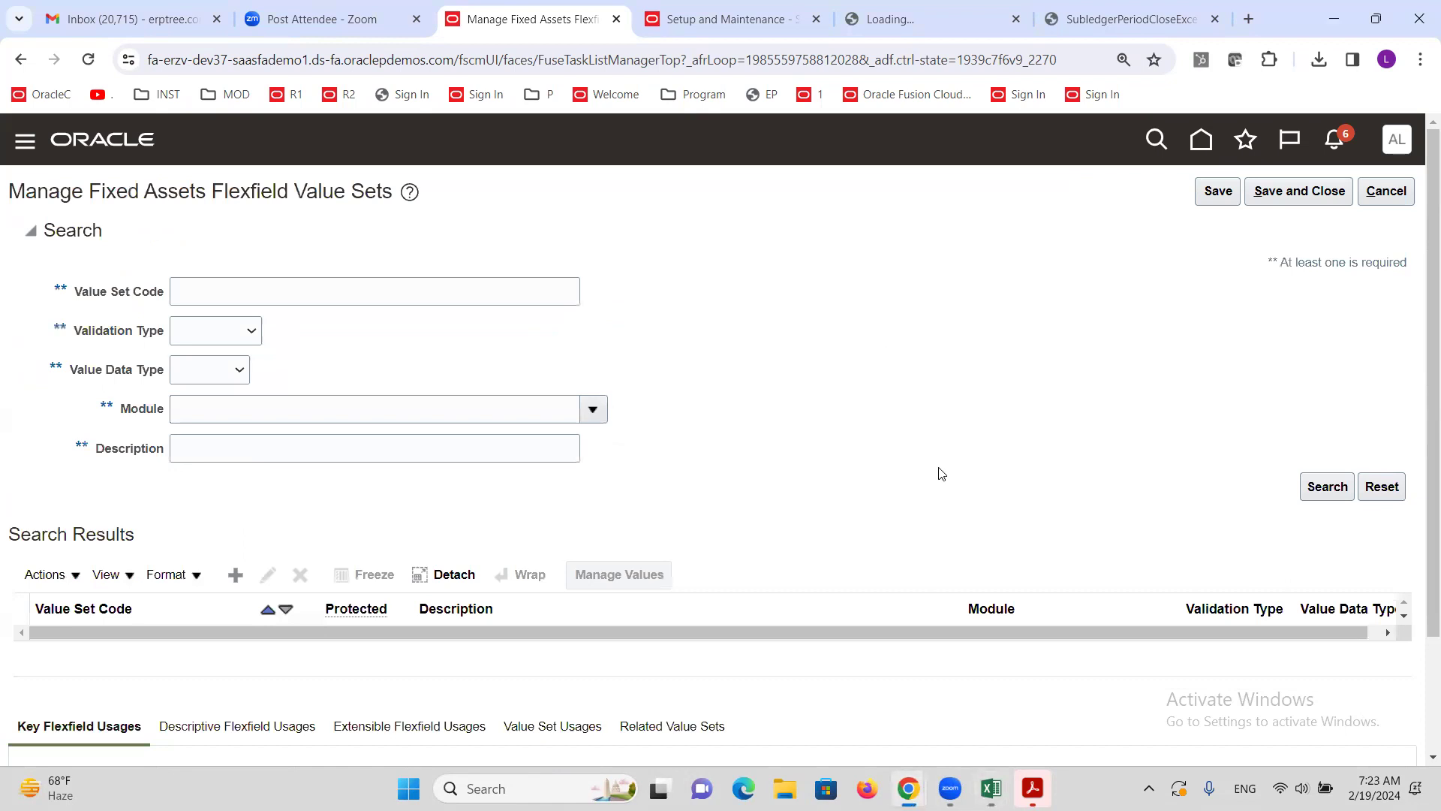
click(232, 575)
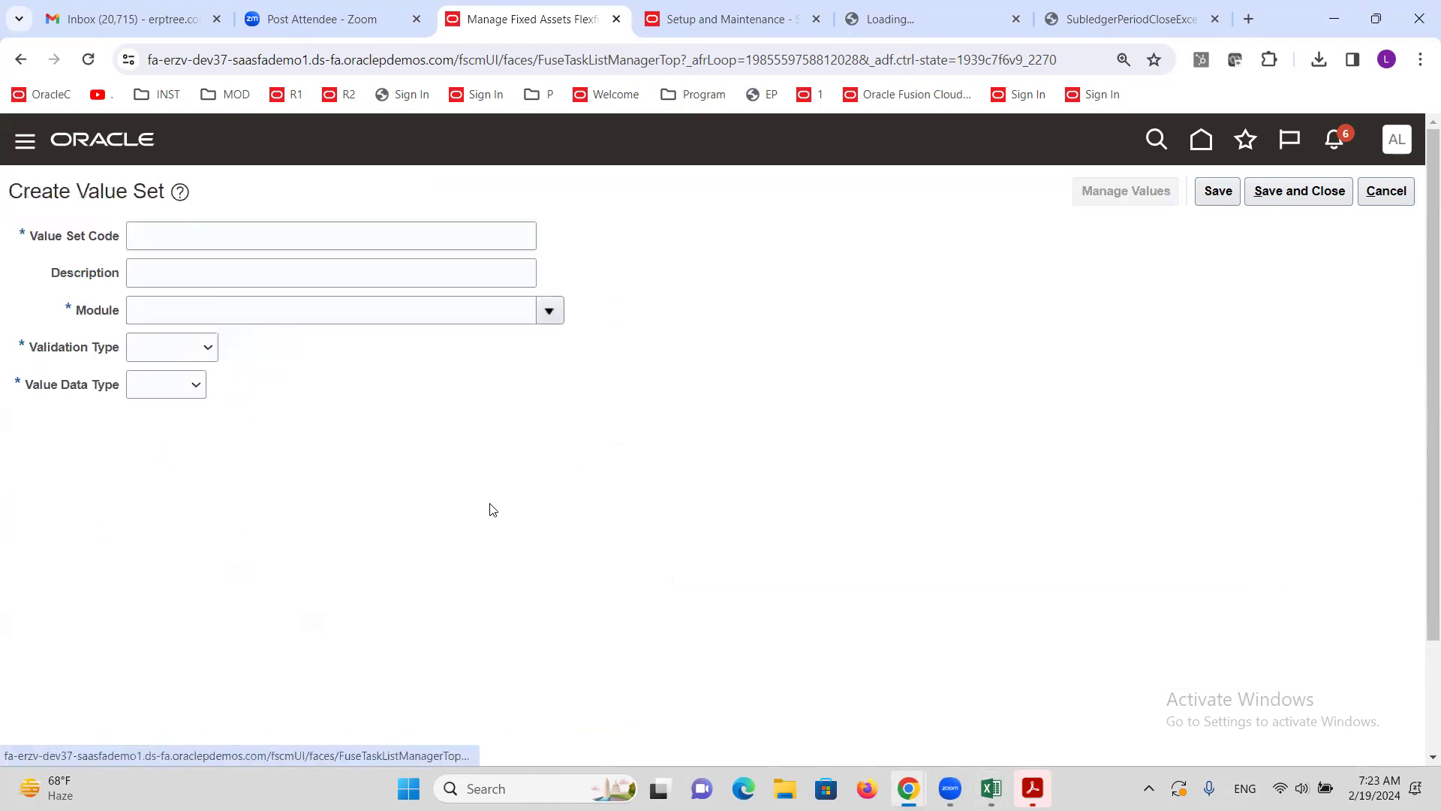
click(279, 231)
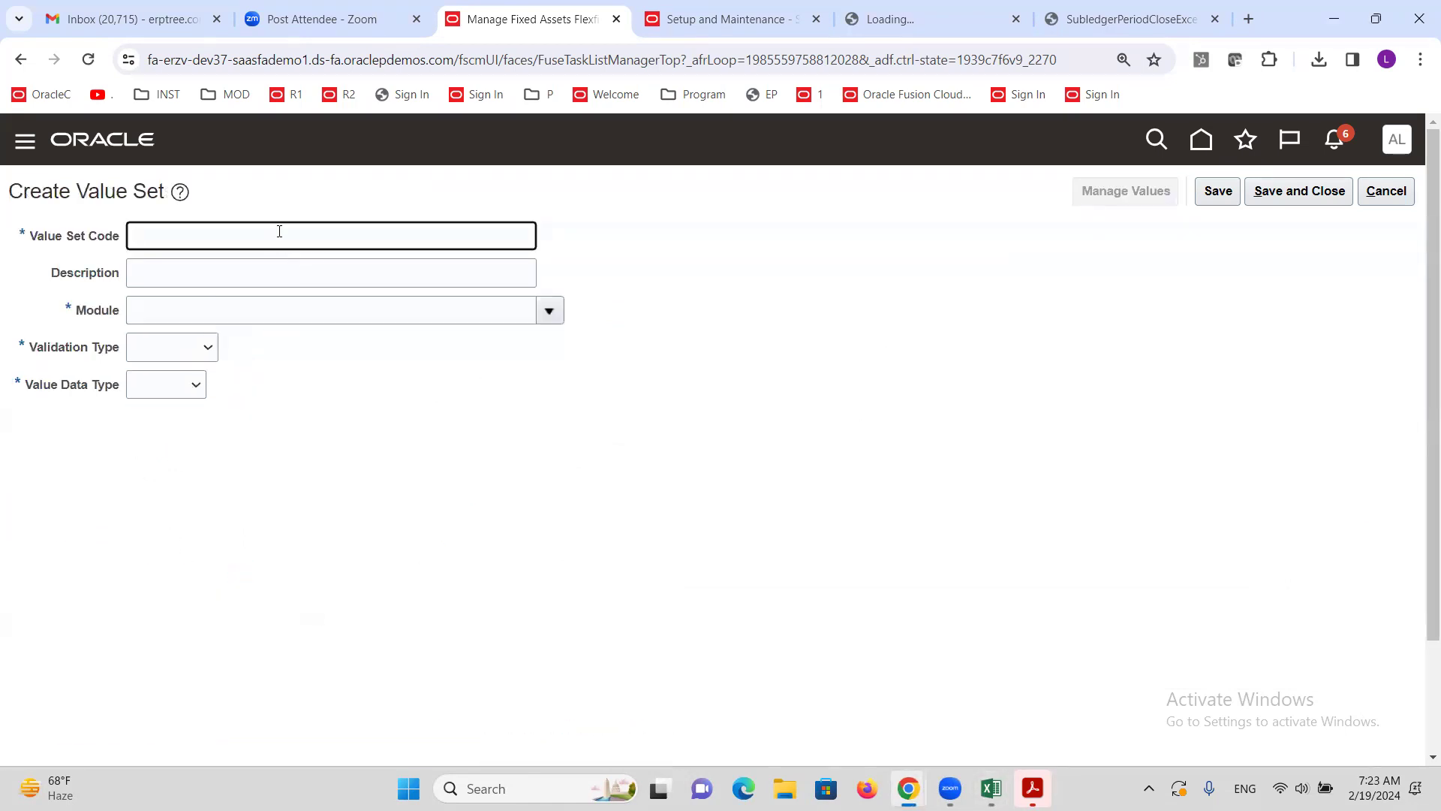
text(AT)
text(TINC Mind)
text(r Category)
click(558, 313)
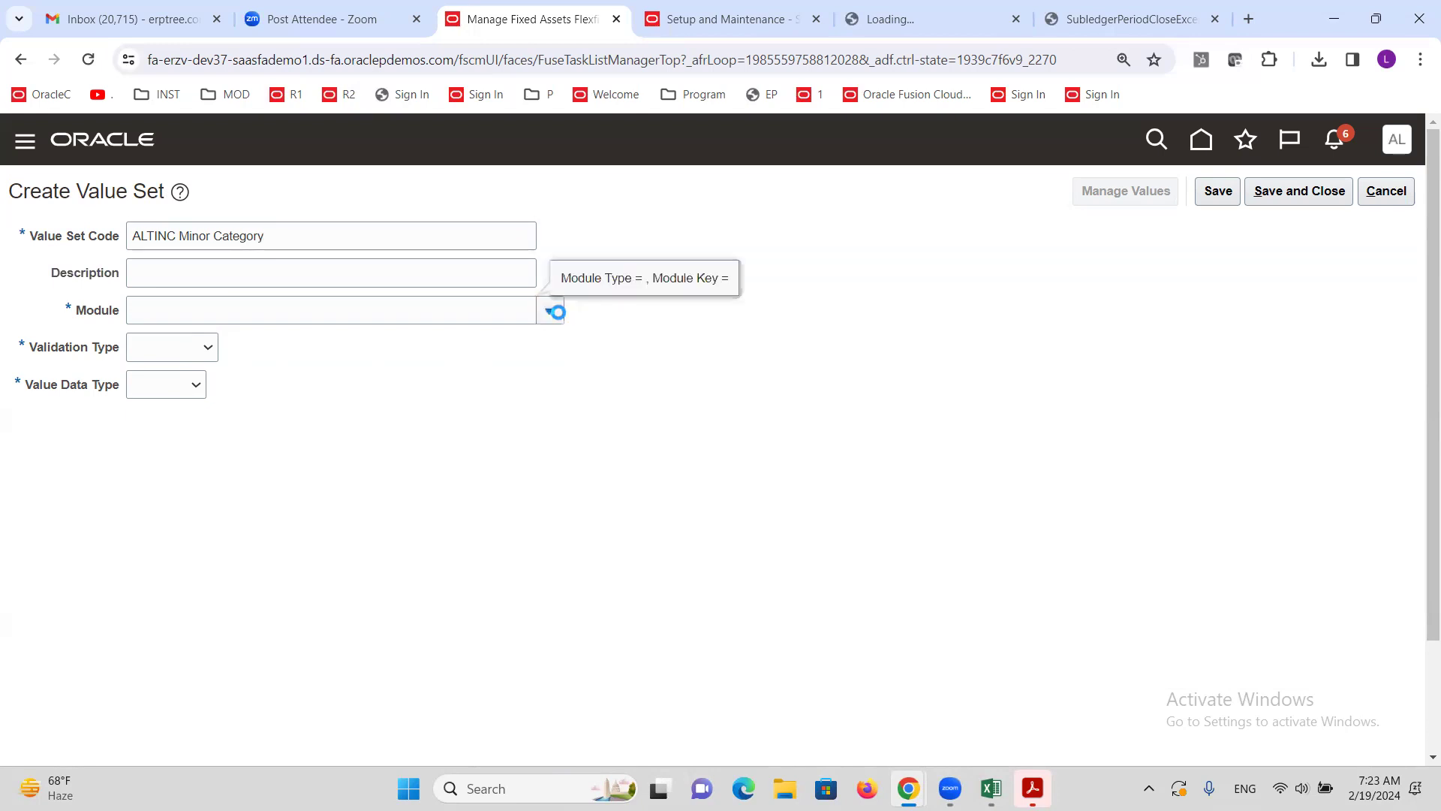
click(243, 371)
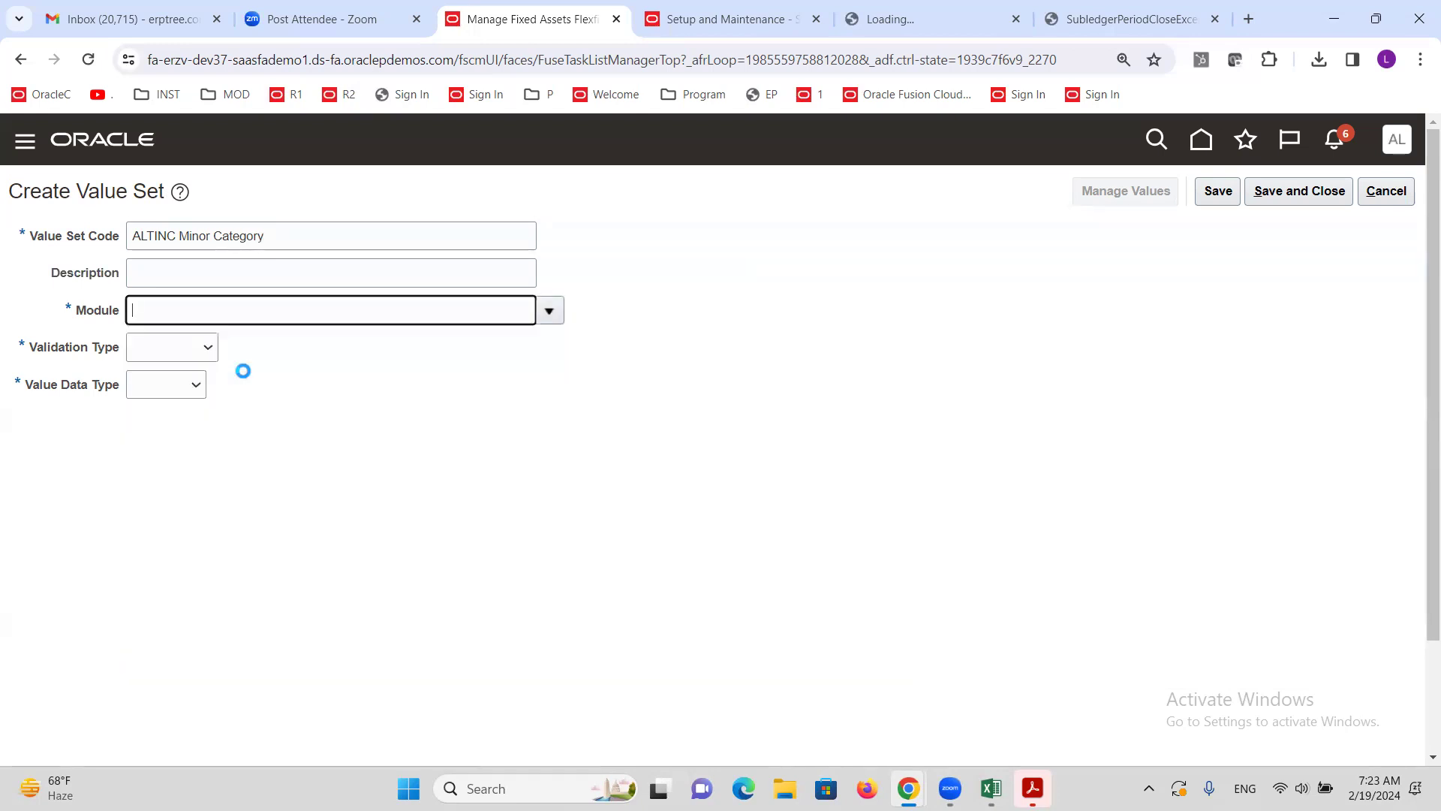
Step: Set the ALTINC Minor Category value set to Dependent validation with the Character data type
click(193, 350)
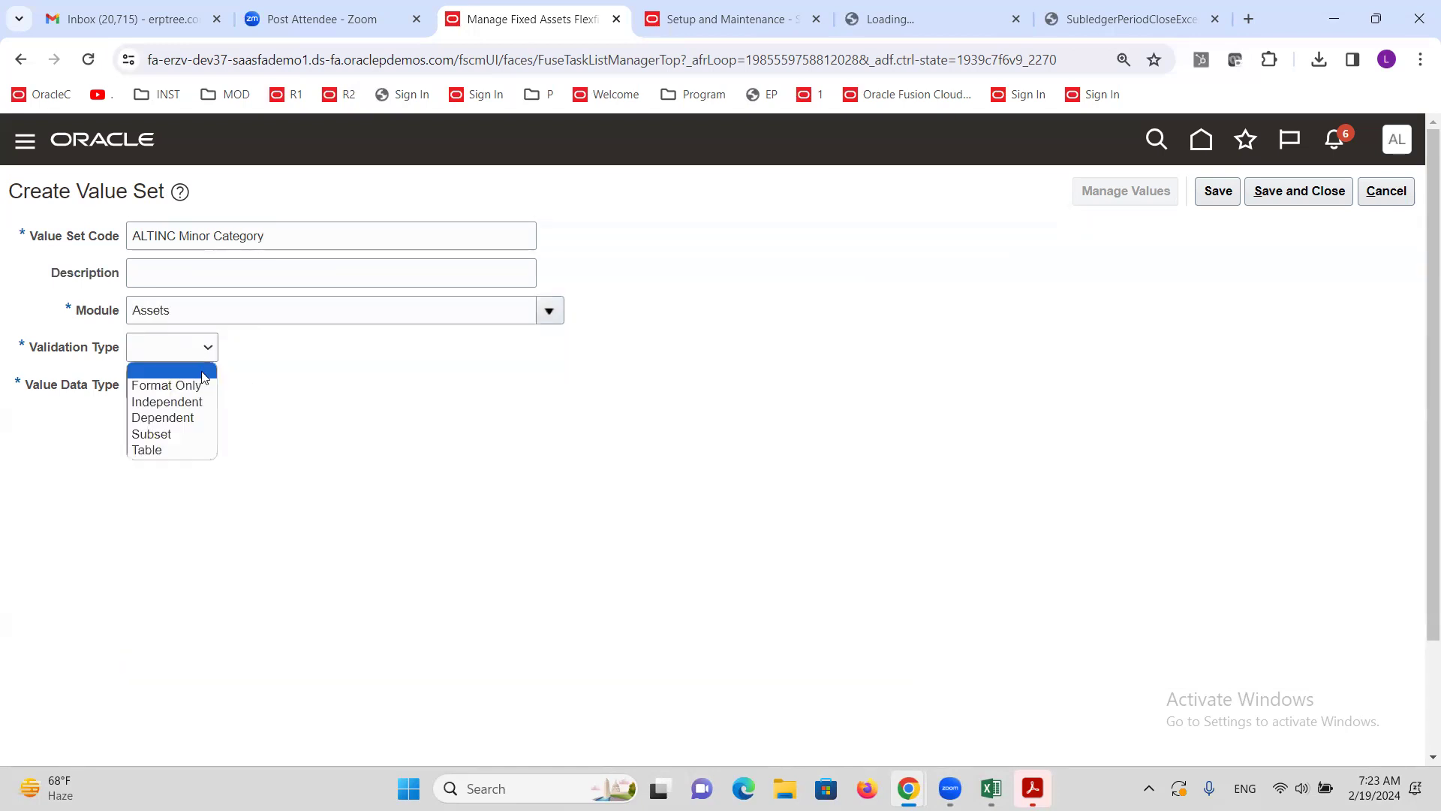
click(195, 418)
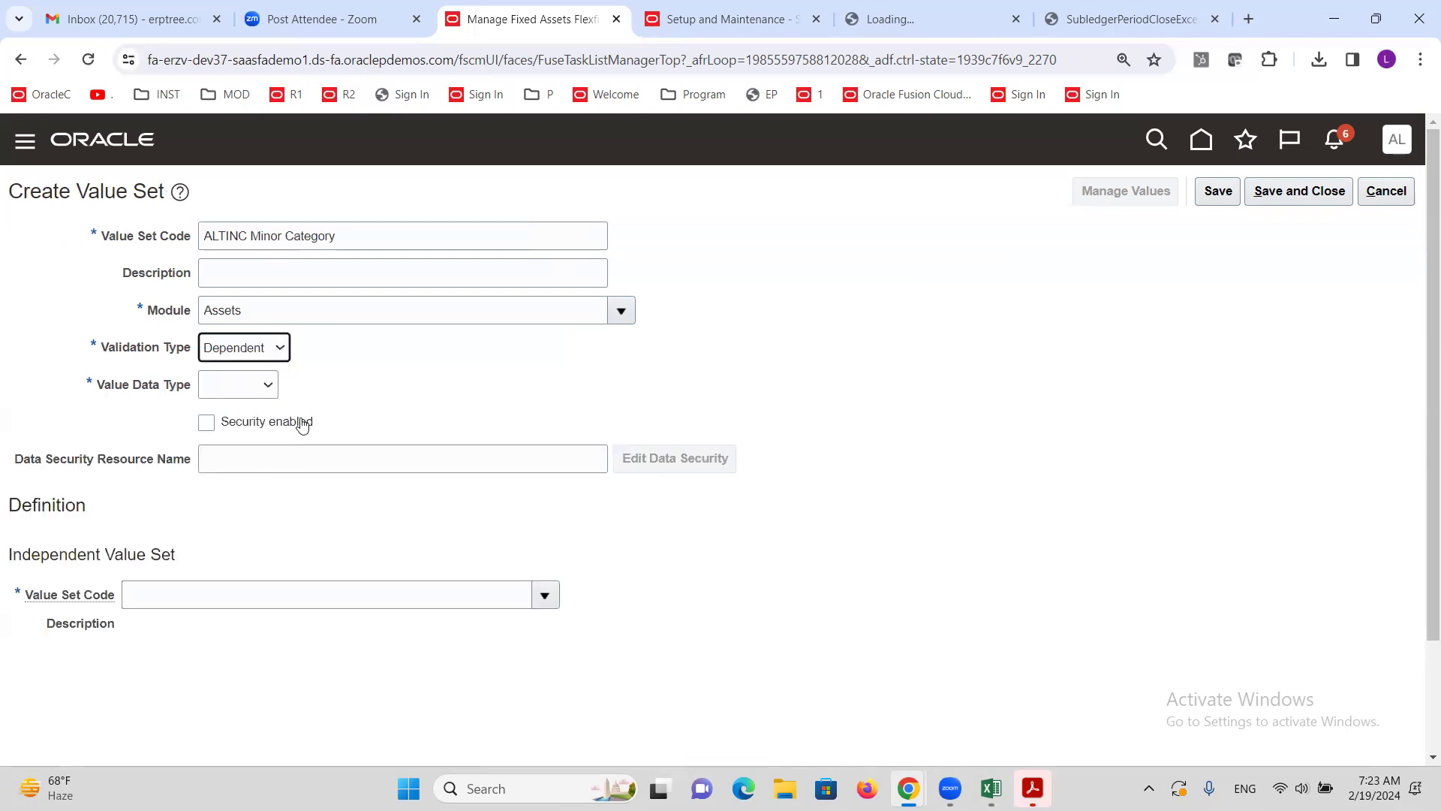
click(263, 389)
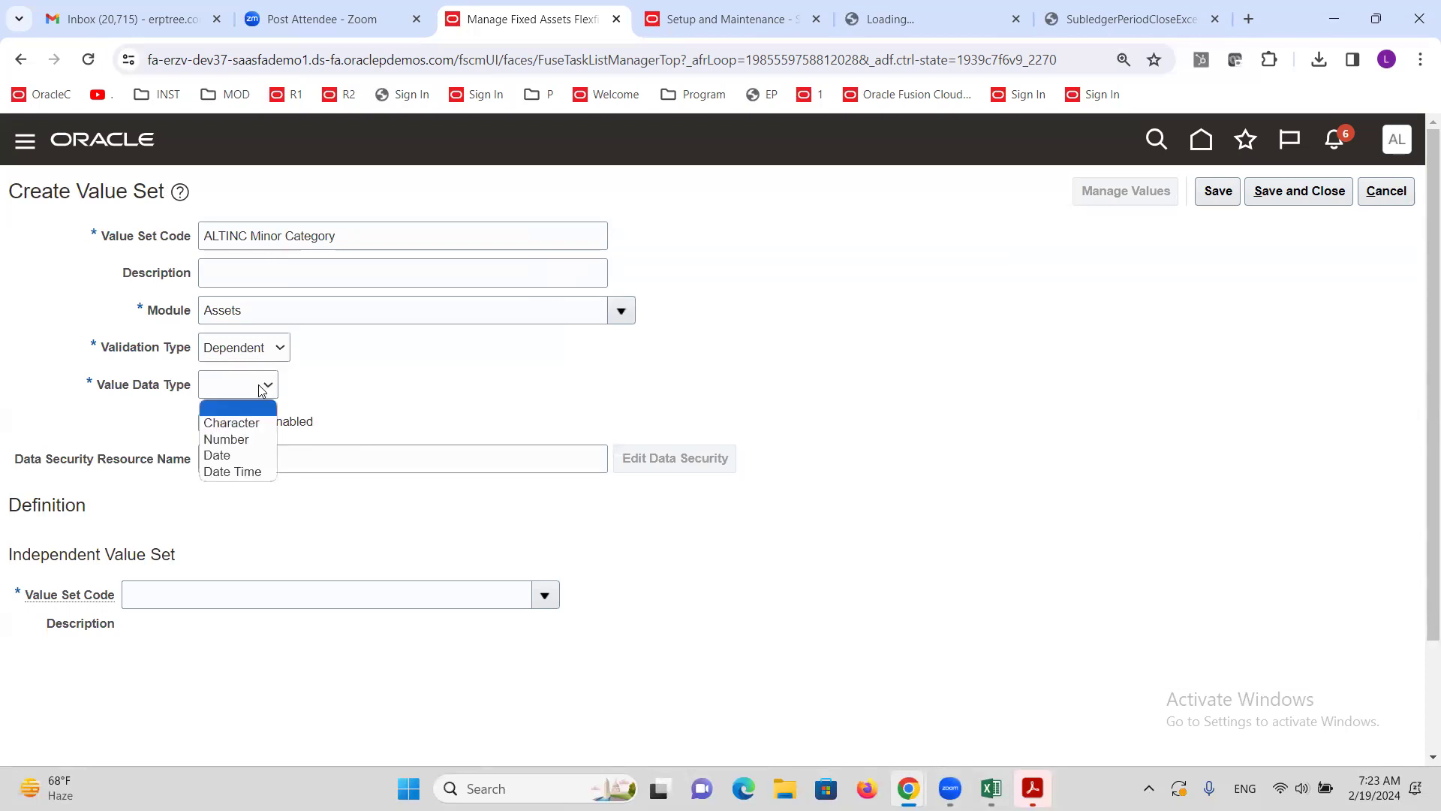
click(261, 424)
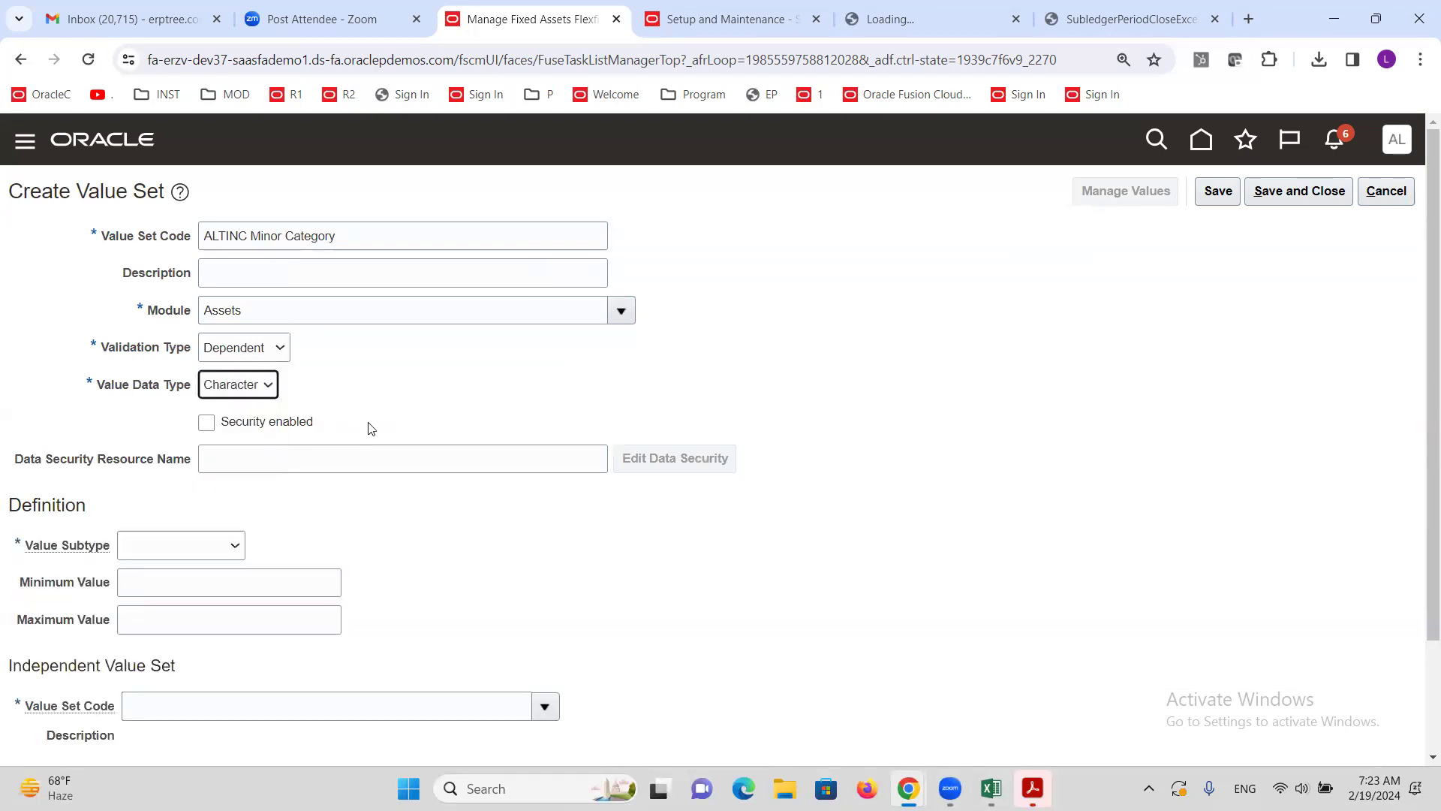
Step: Define the ALTINC Minor Category values with the Text subtype and a maximum length of 30
click(153, 546)
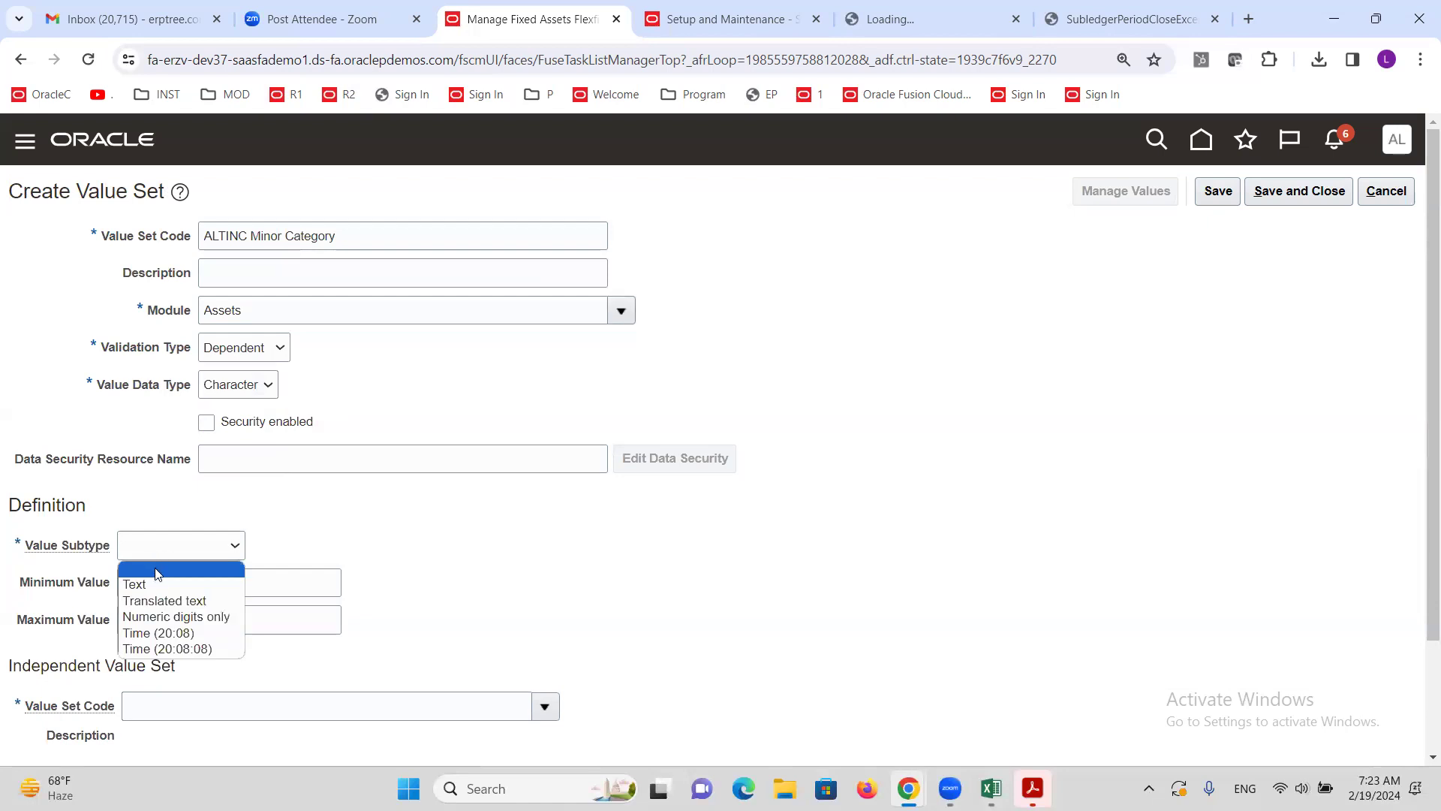
click(159, 569)
click(159, 548)
click(160, 588)
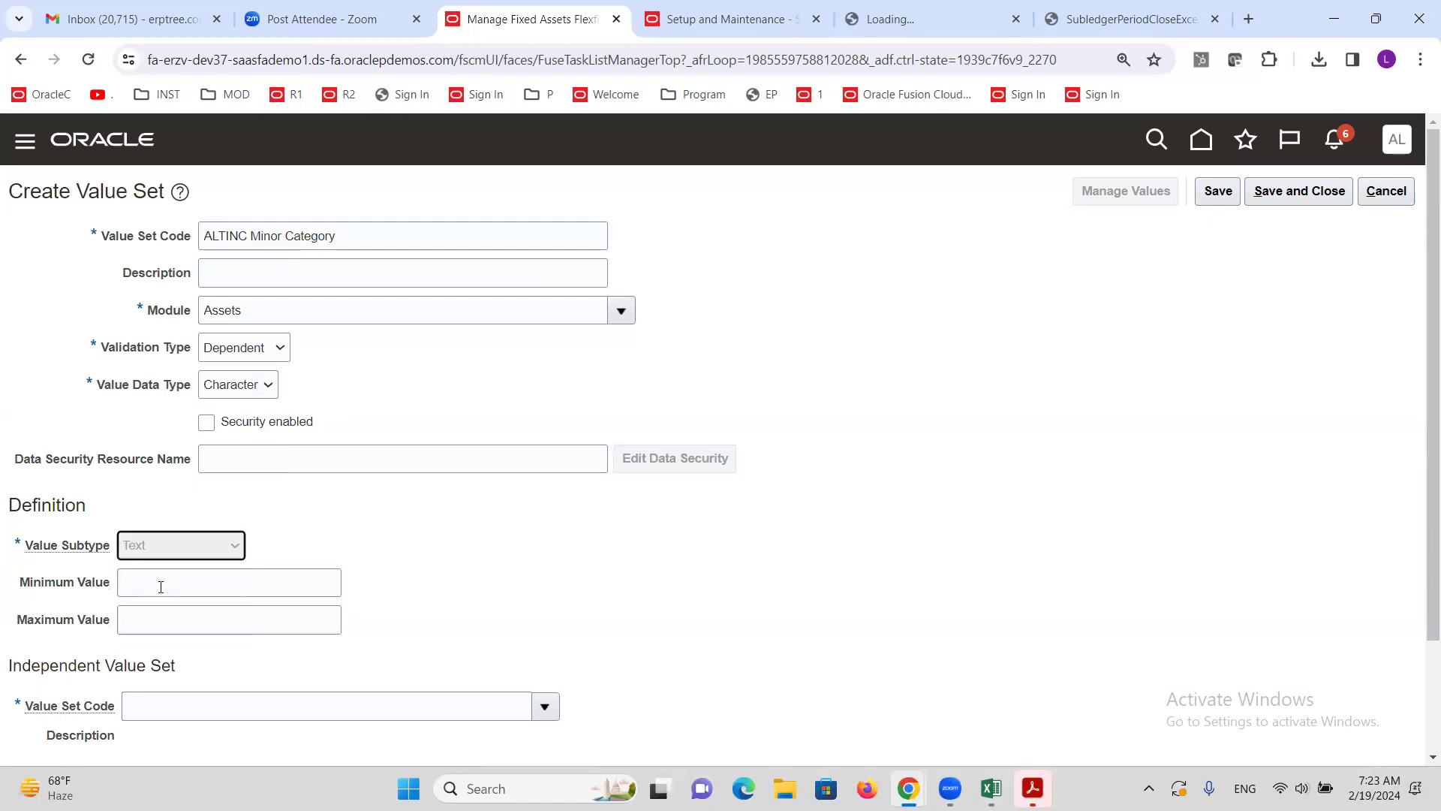
click(174, 594)
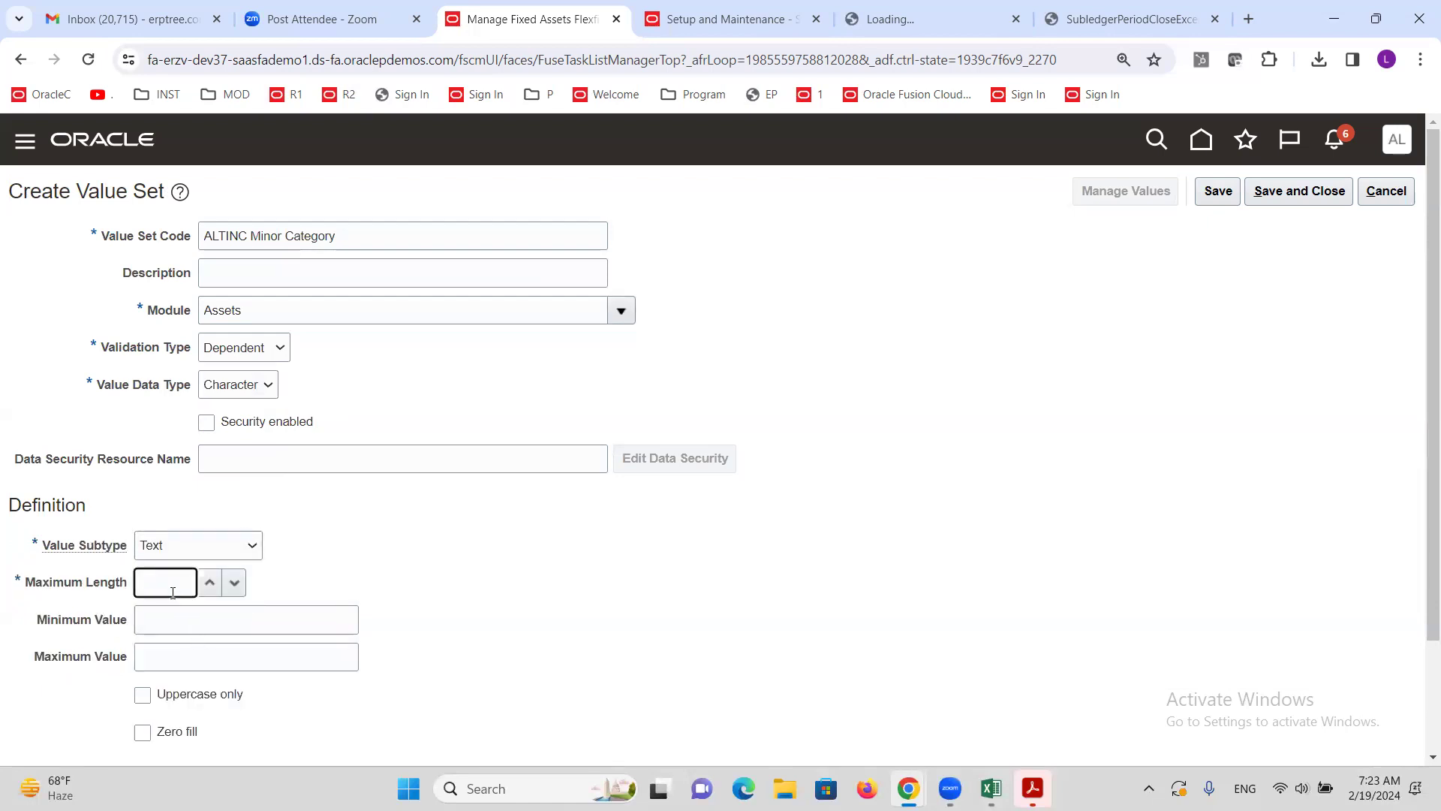
click(331, 534)
Step: Examine the ALTINC Minor Category form, relating its Dependent validation type to the required Independent Value Set section
drag(356, 237, 159, 279)
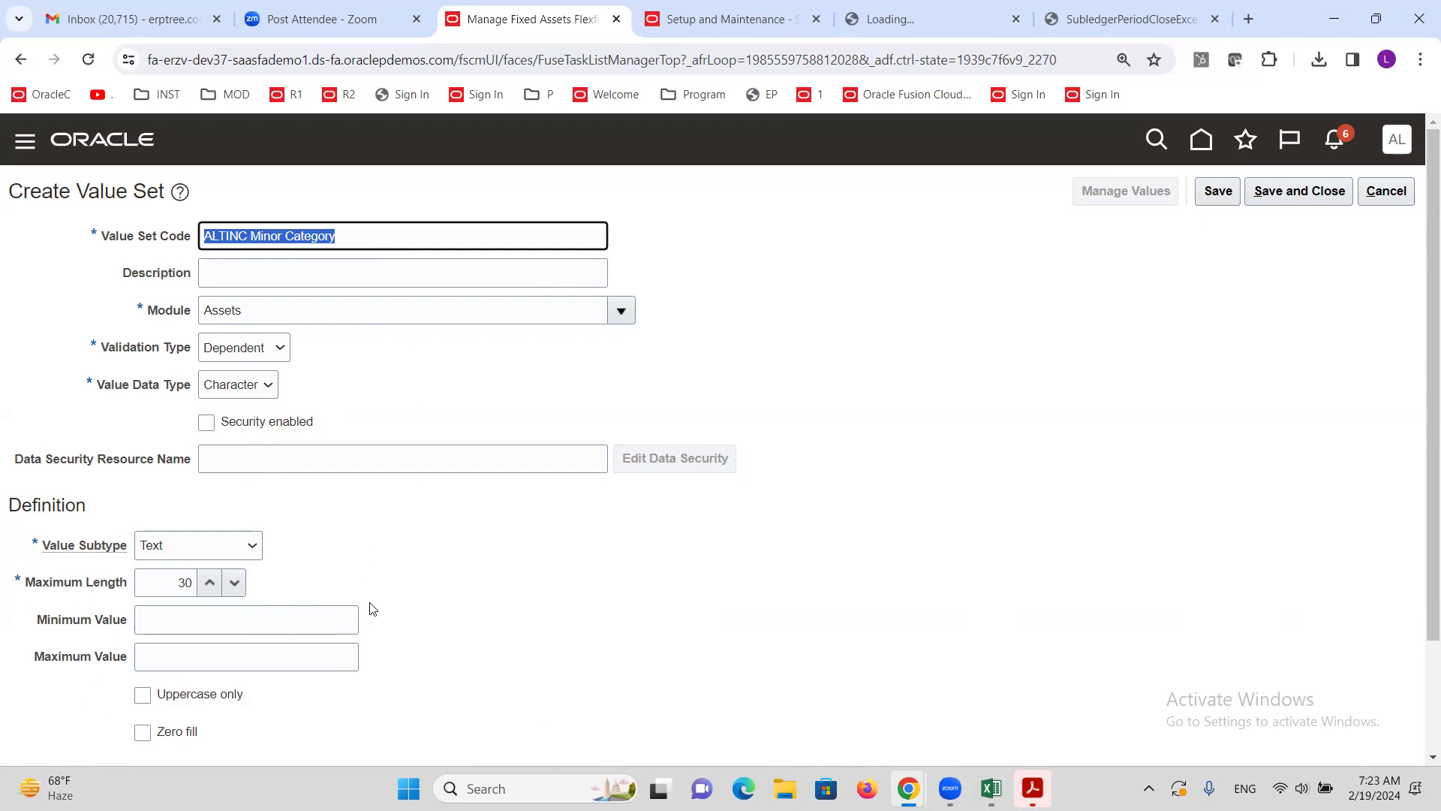
scroll(433, 522, down, 2)
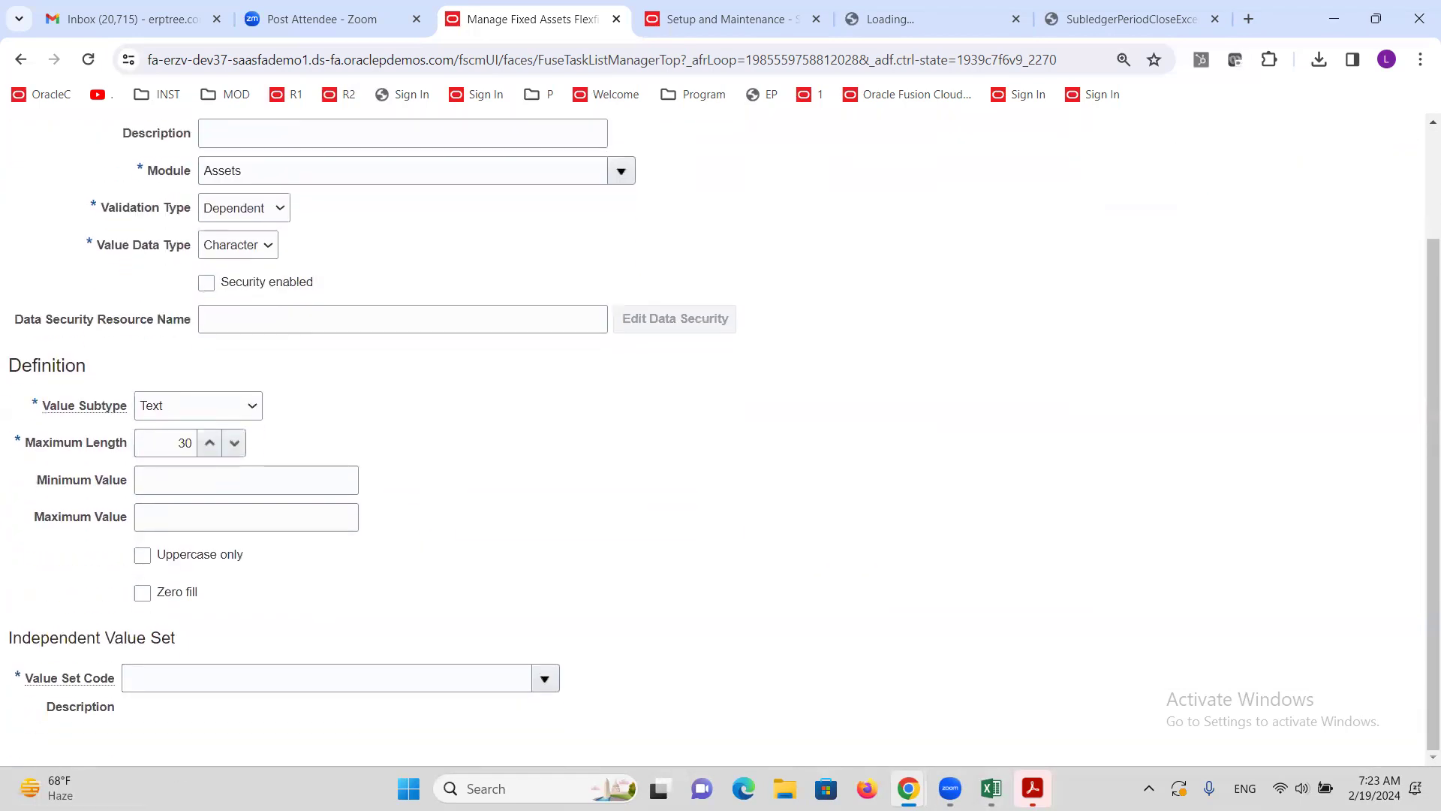
drag(27, 677, 84, 677)
drag(11, 637, 170, 638)
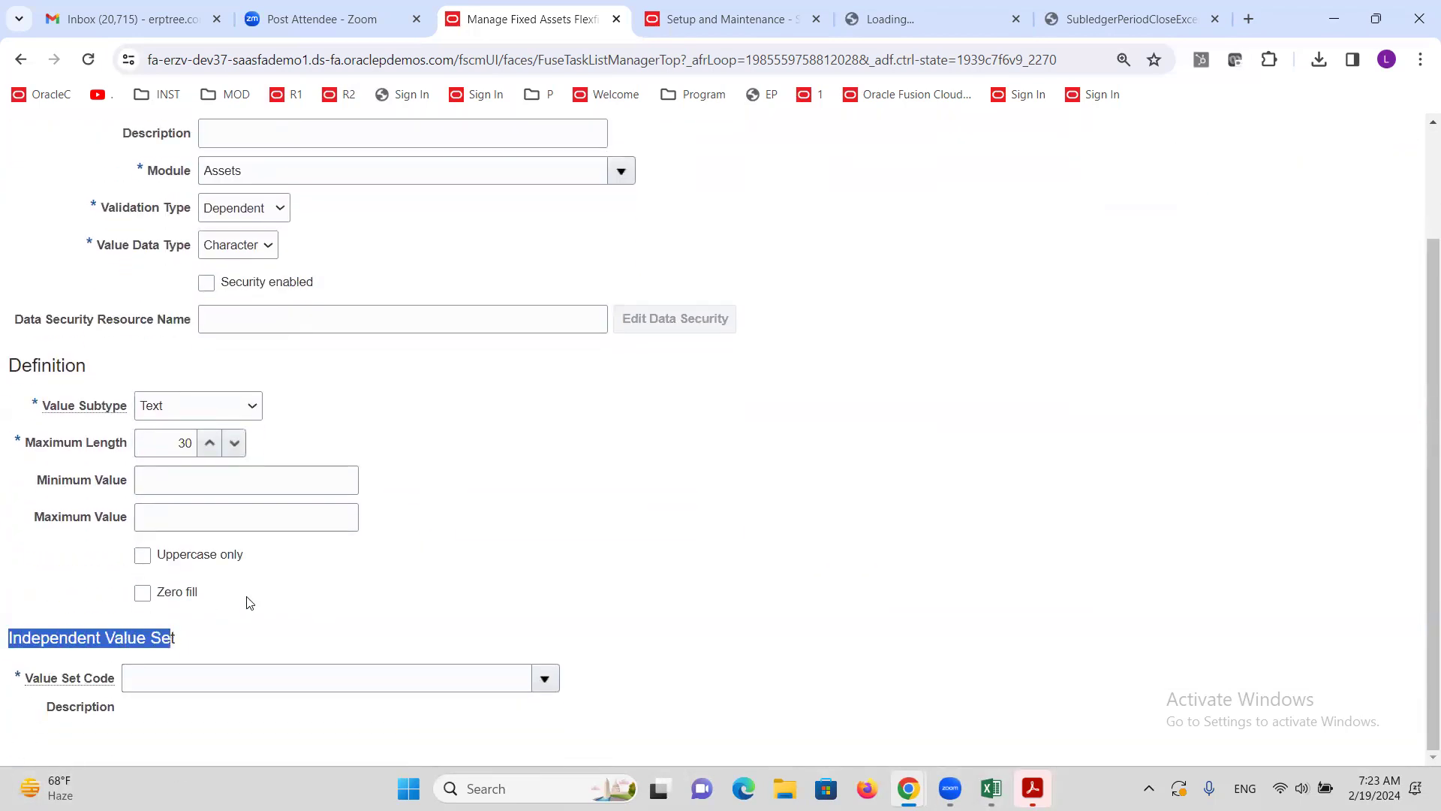
scroll(241, 526, up, 1)
scroll(238, 467, up, 2)
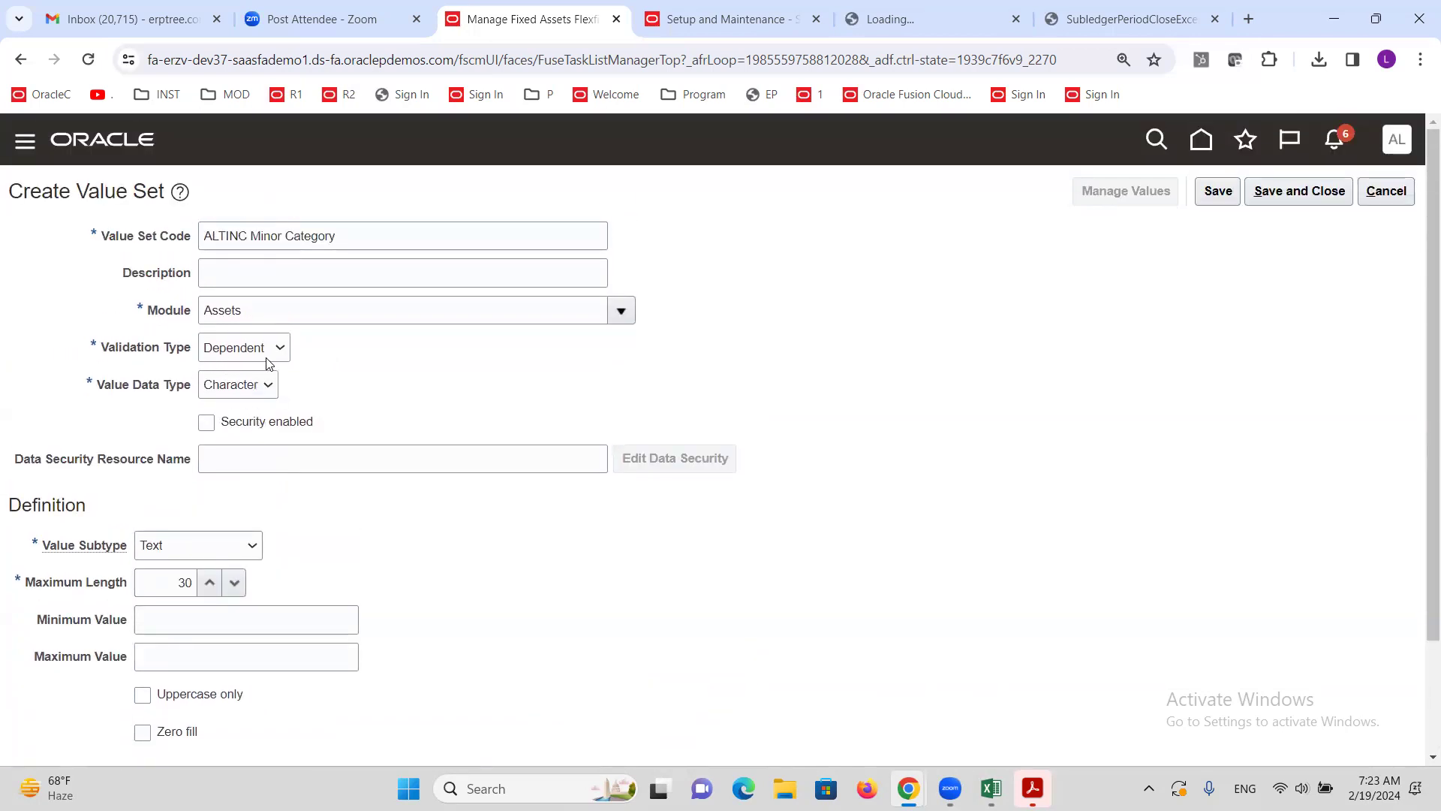
scroll(383, 541, down, 2)
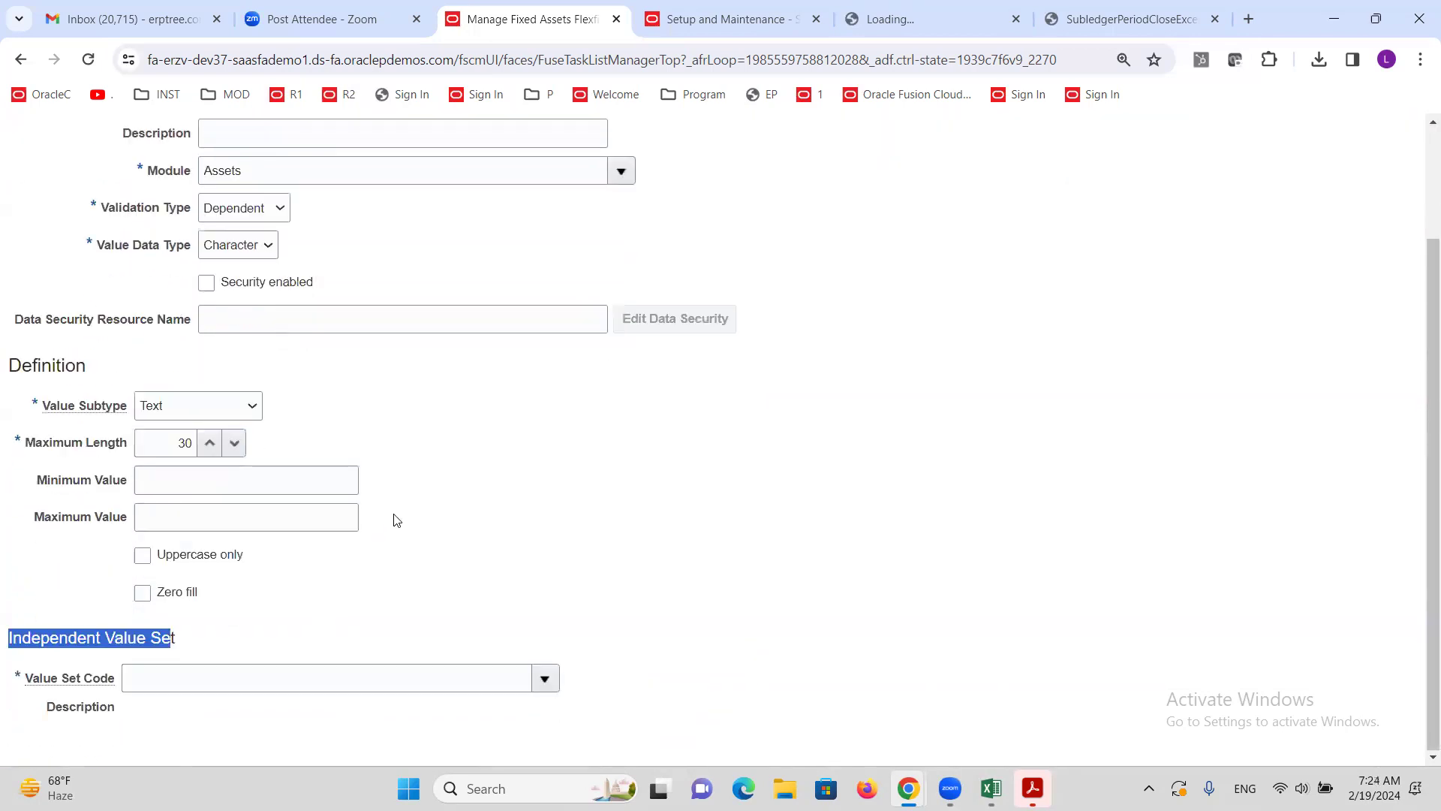
Step: Search the independent value sets for ALTINC M and select ALTINC Major Category as the parent value set
click(545, 678)
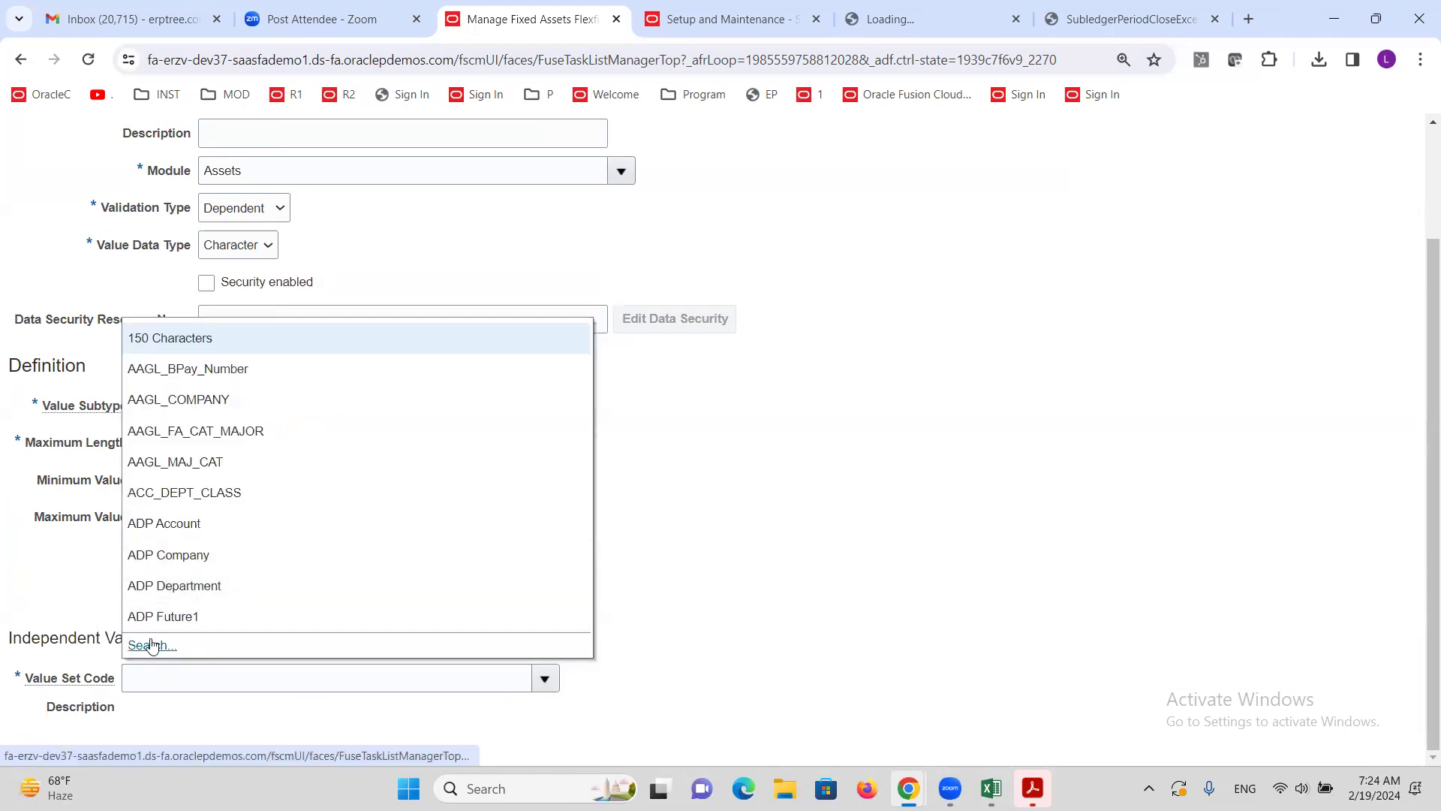
click(153, 648)
click(563, 389)
text(ALTINC M)
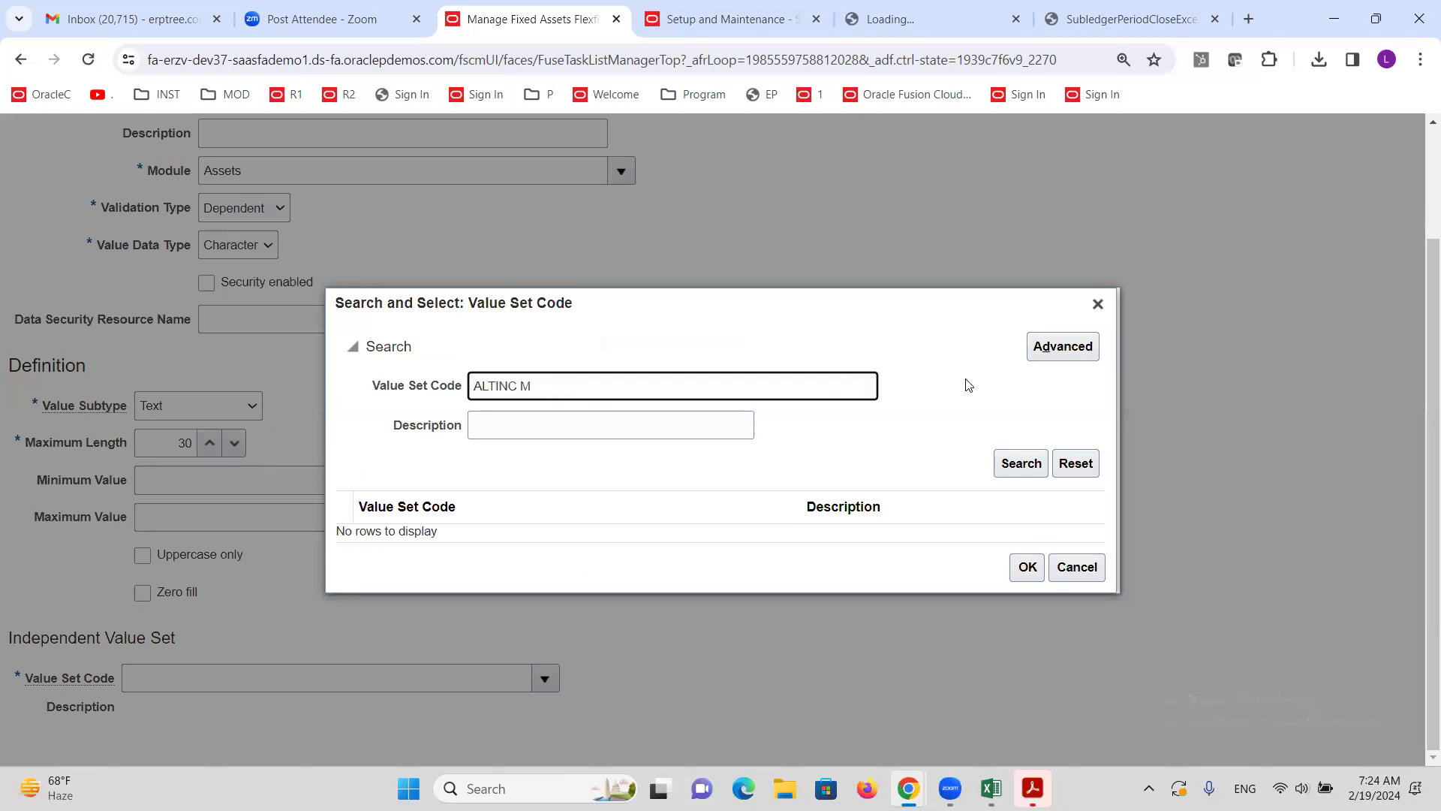
click(1021, 463)
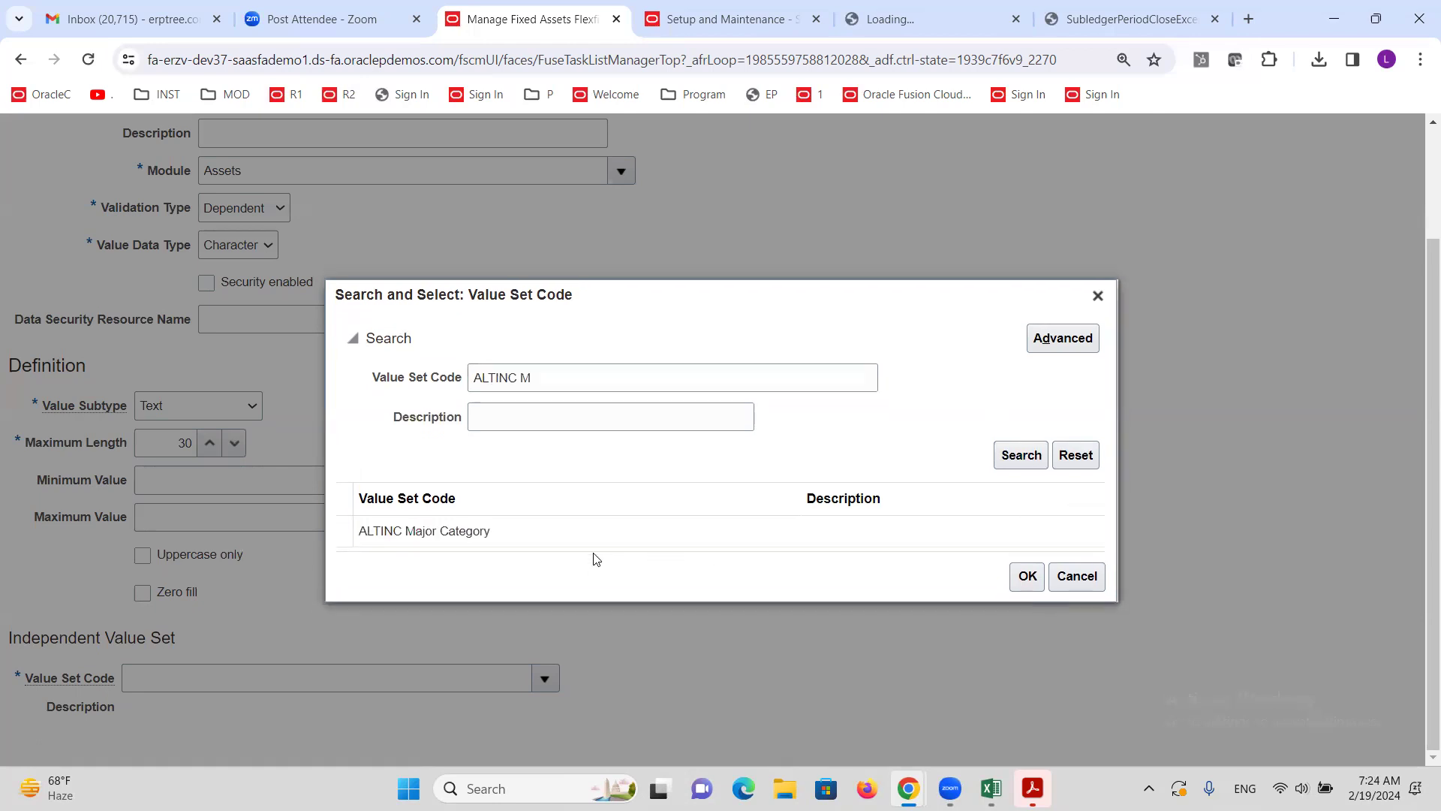
click(518, 534)
click(1027, 576)
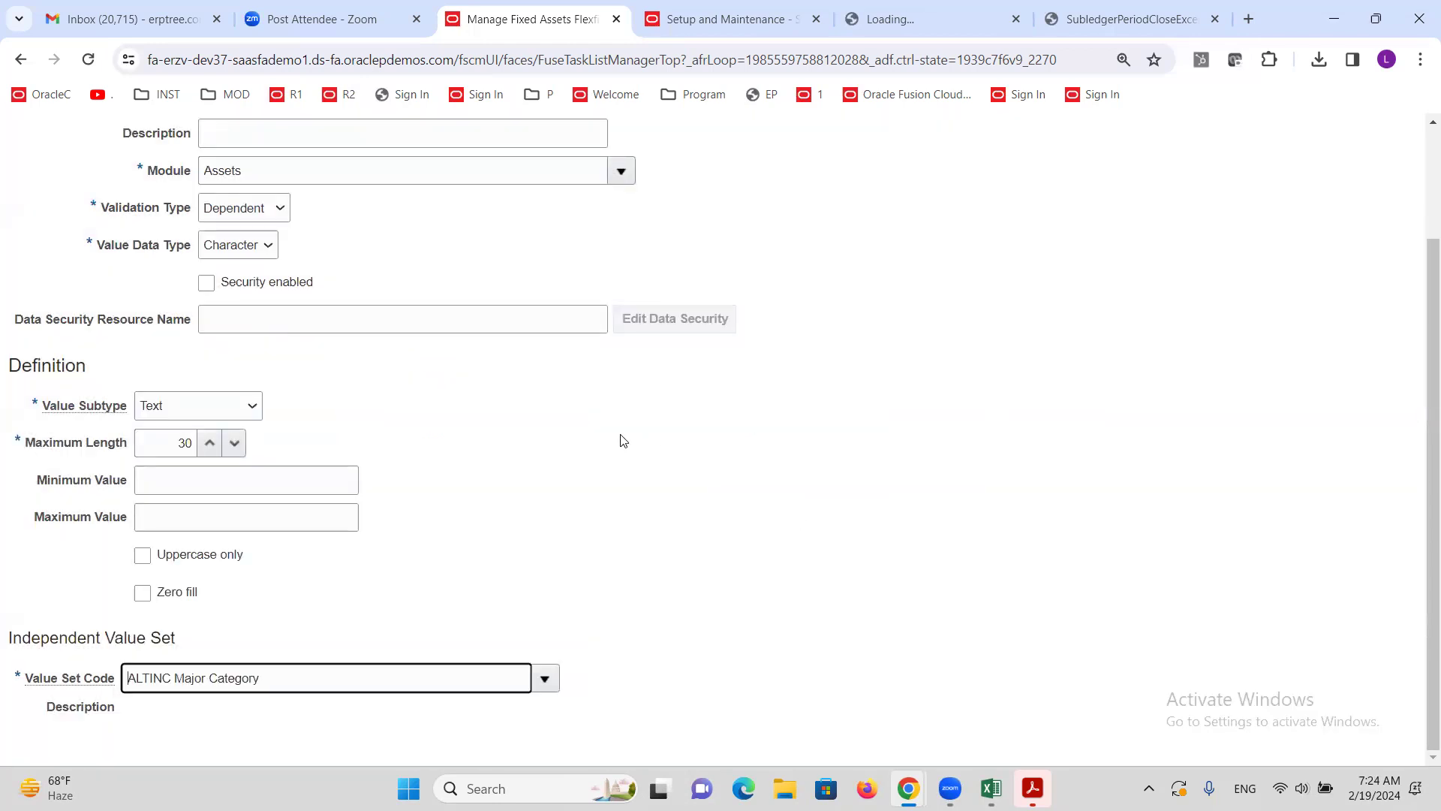
Step: Review the ALTINC Minor Category definition, save and close it, and save and close the Fixed Assets flexfield value sets page
scroll(622, 442, up, 1)
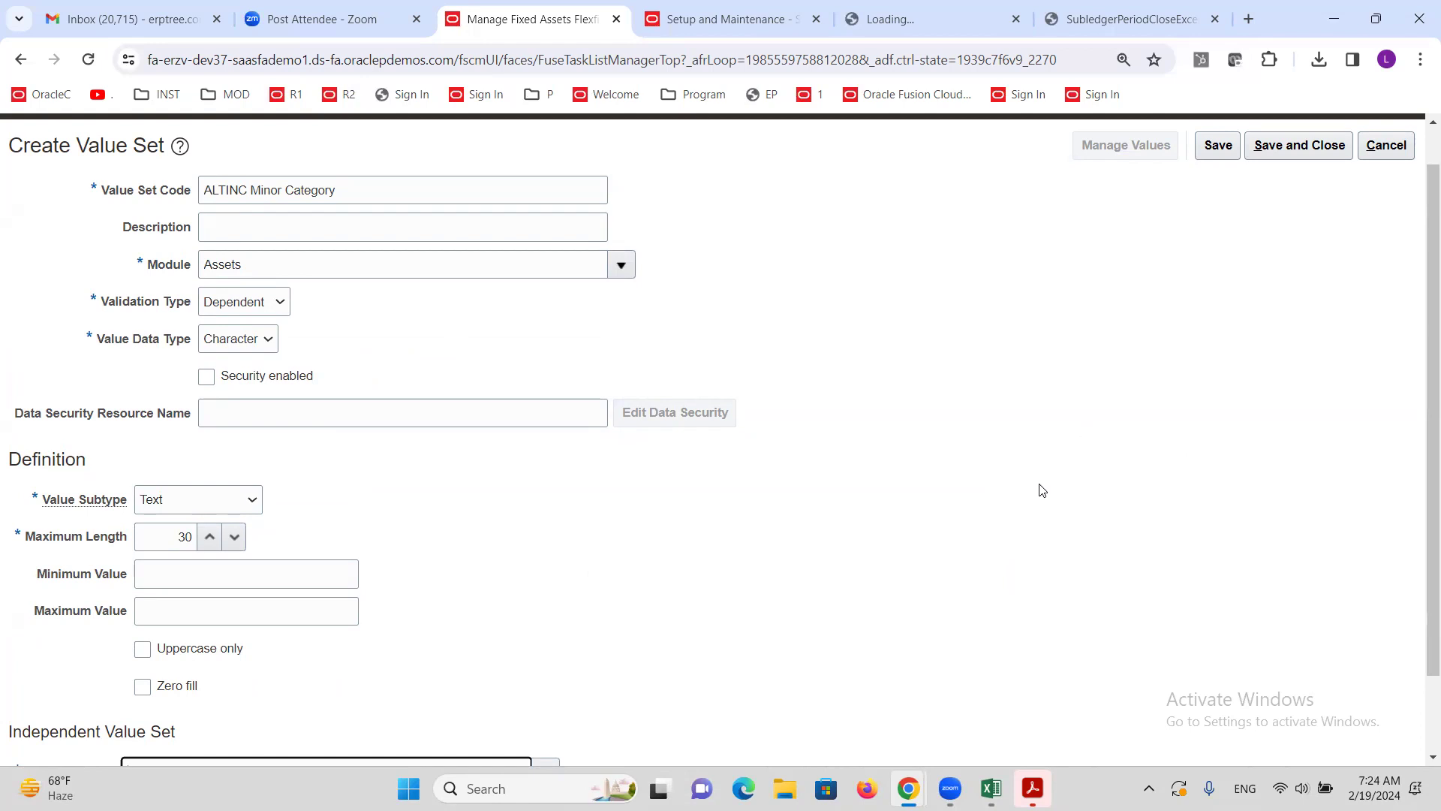
scroll(1023, 483, down, 2)
scroll(1031, 472, up, 3)
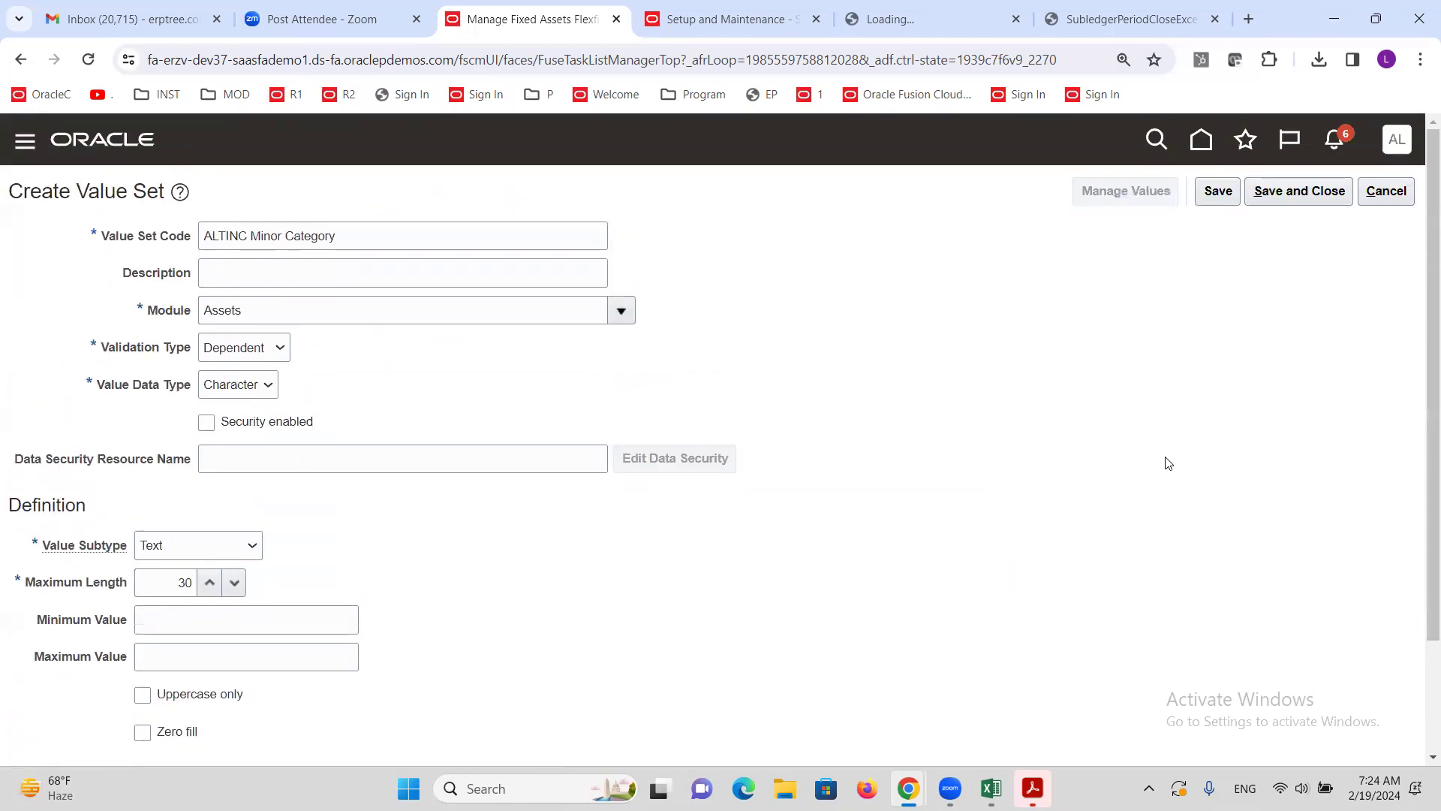
click(1319, 204)
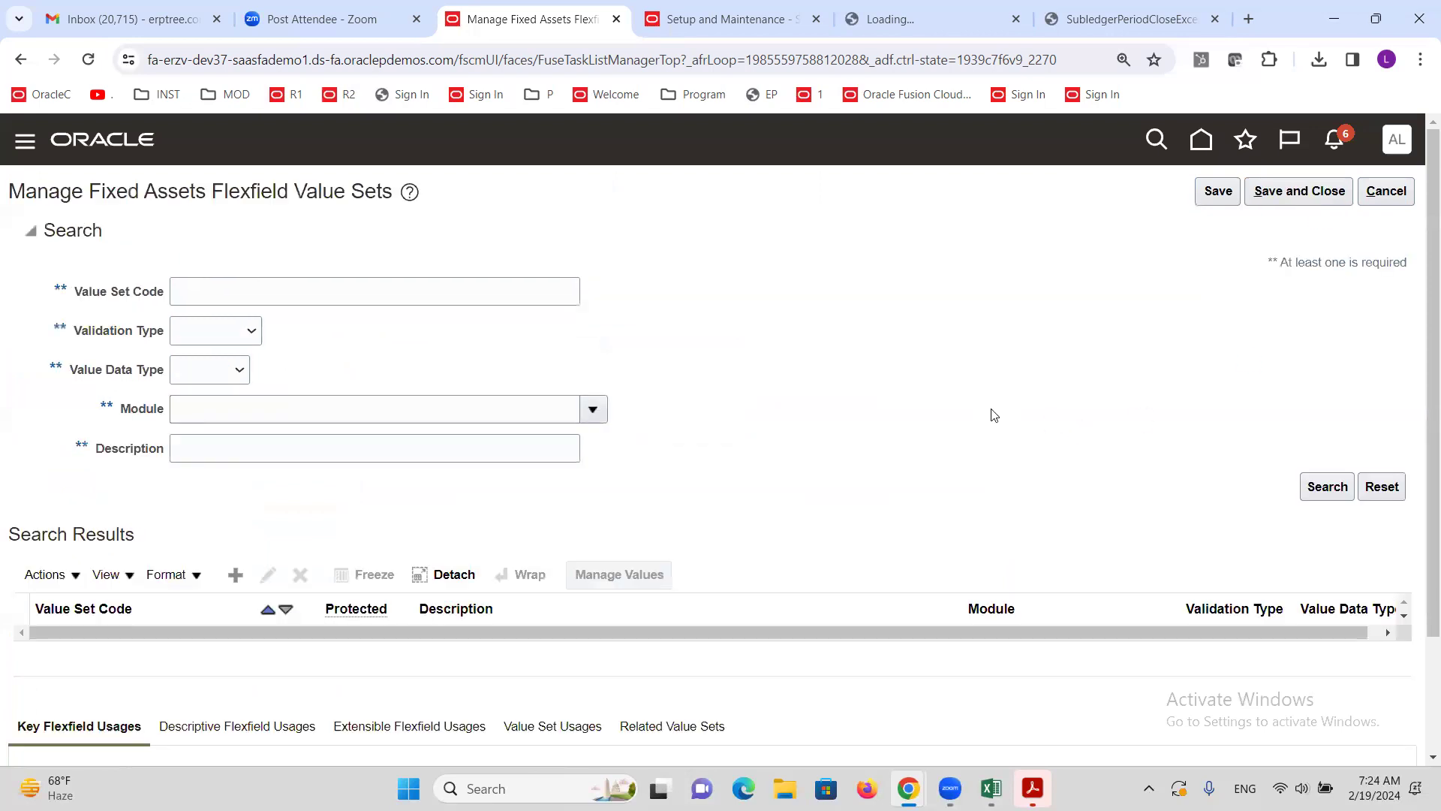
click(1306, 204)
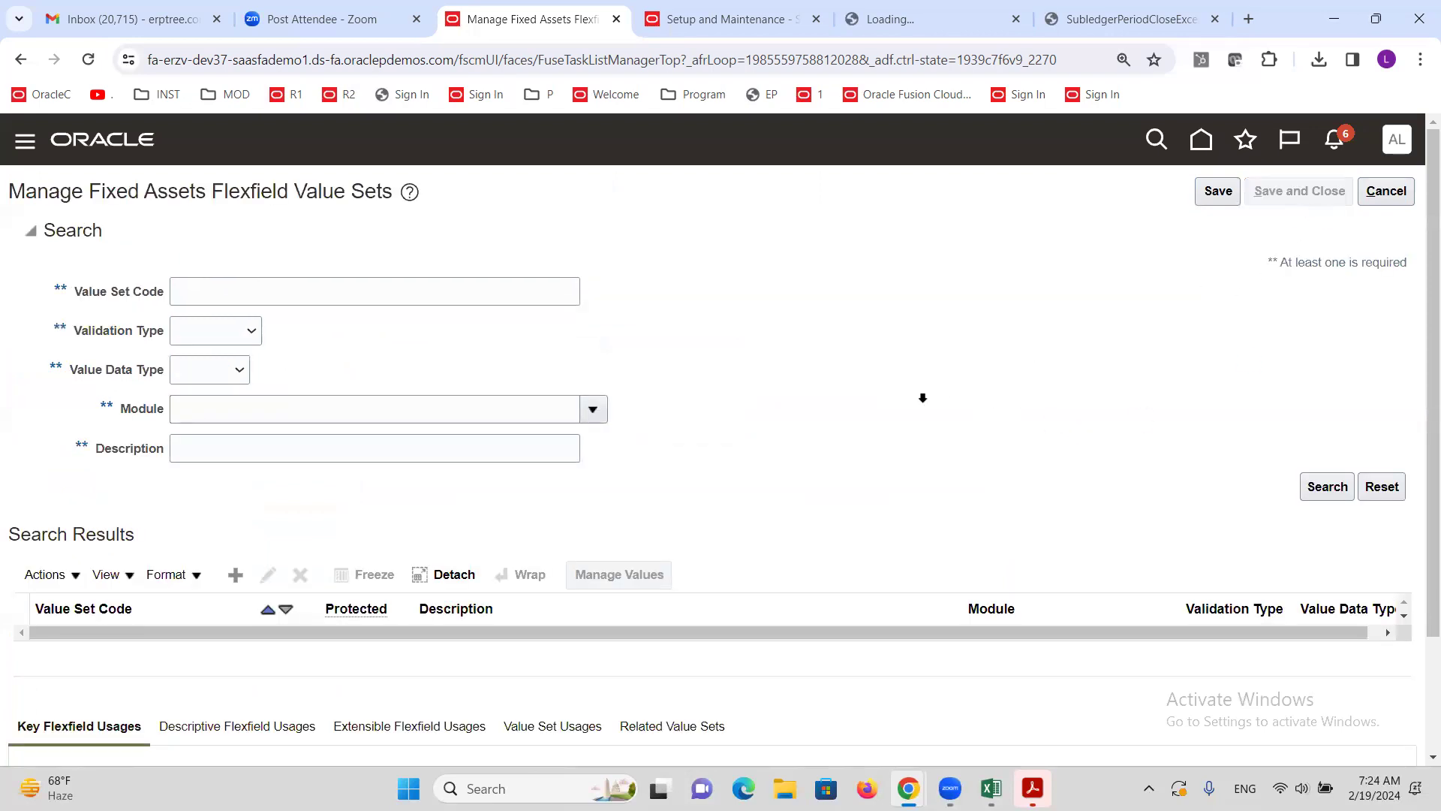
Step: Switch to the Excel setup checklist and enter Done beside Create Value Sets for Category KFF
click(991, 788)
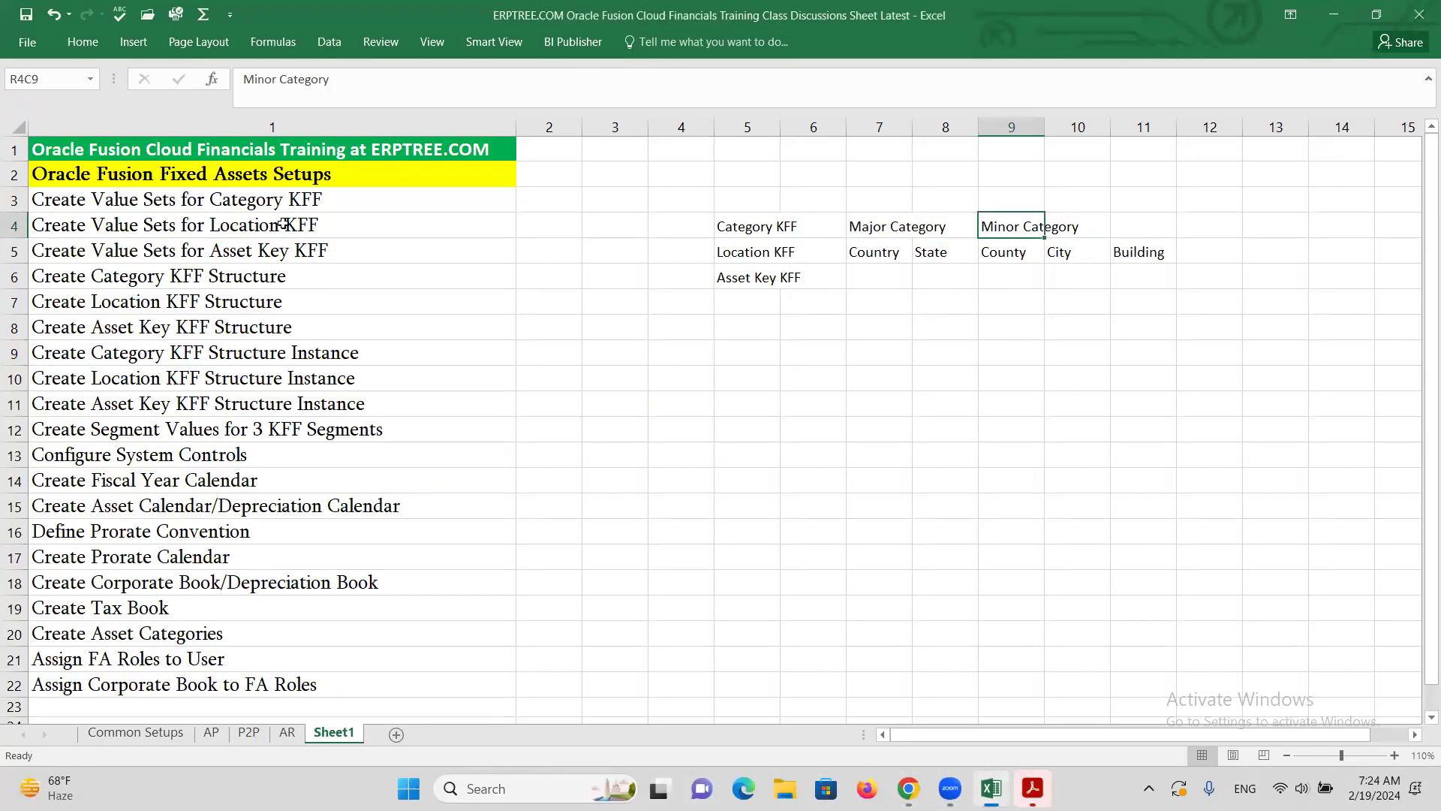
click(257, 201)
key(Right)
text(Done)
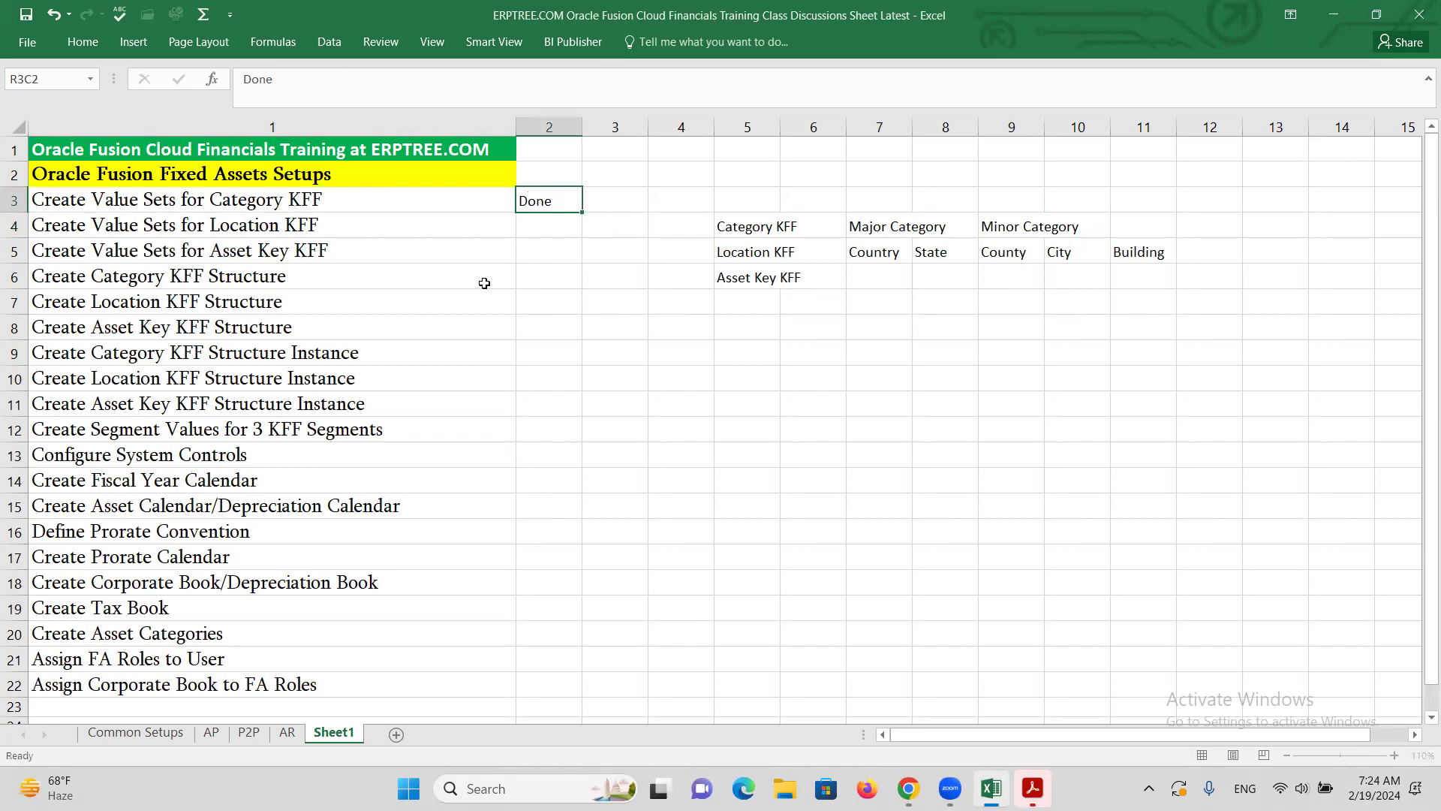
key(Right)
click(261, 278)
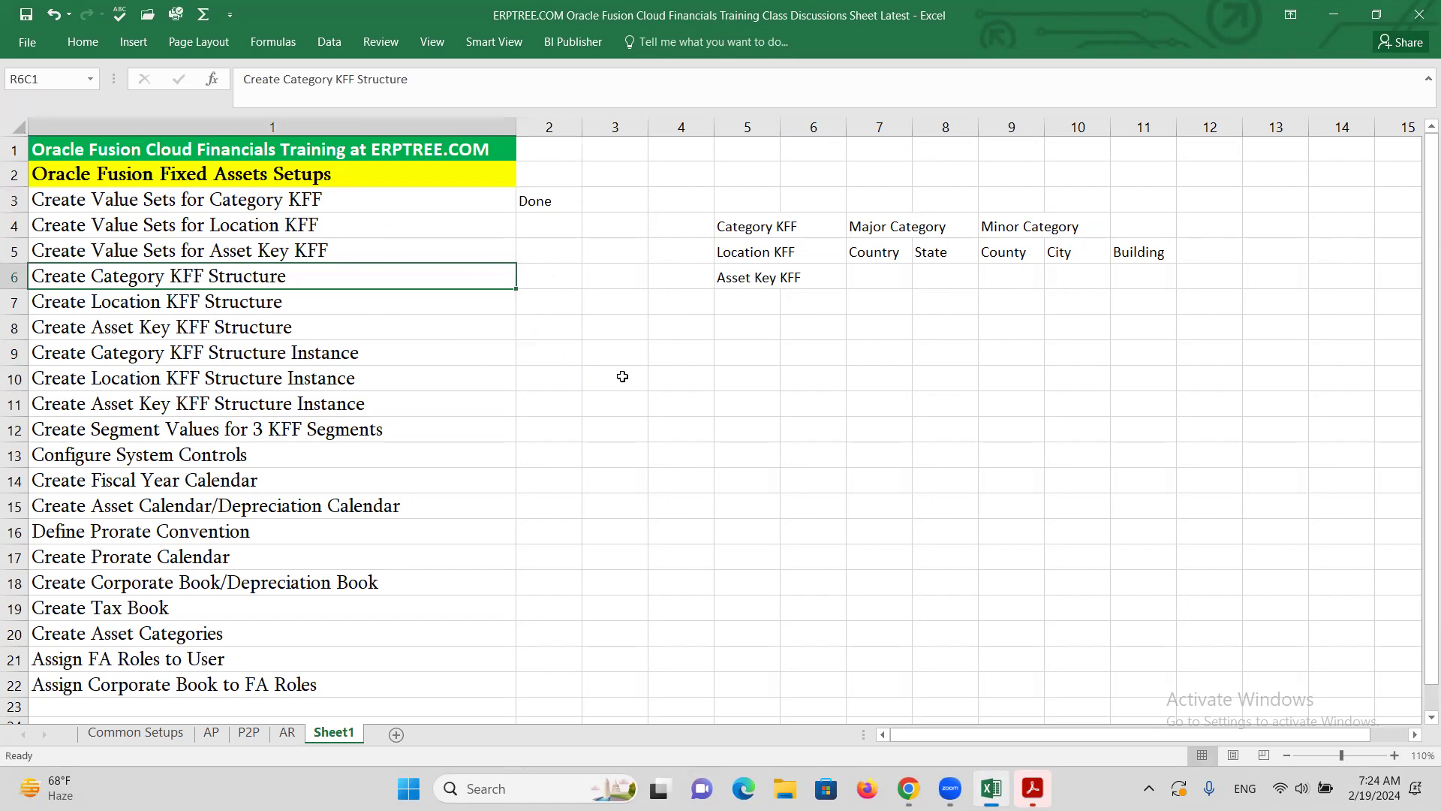
Step: Return to the Oracle Fusion setup tasks, open Manage Fixed Assets Key Flexfields, and search for the key flexfield name CAT
key(alt+Tab)
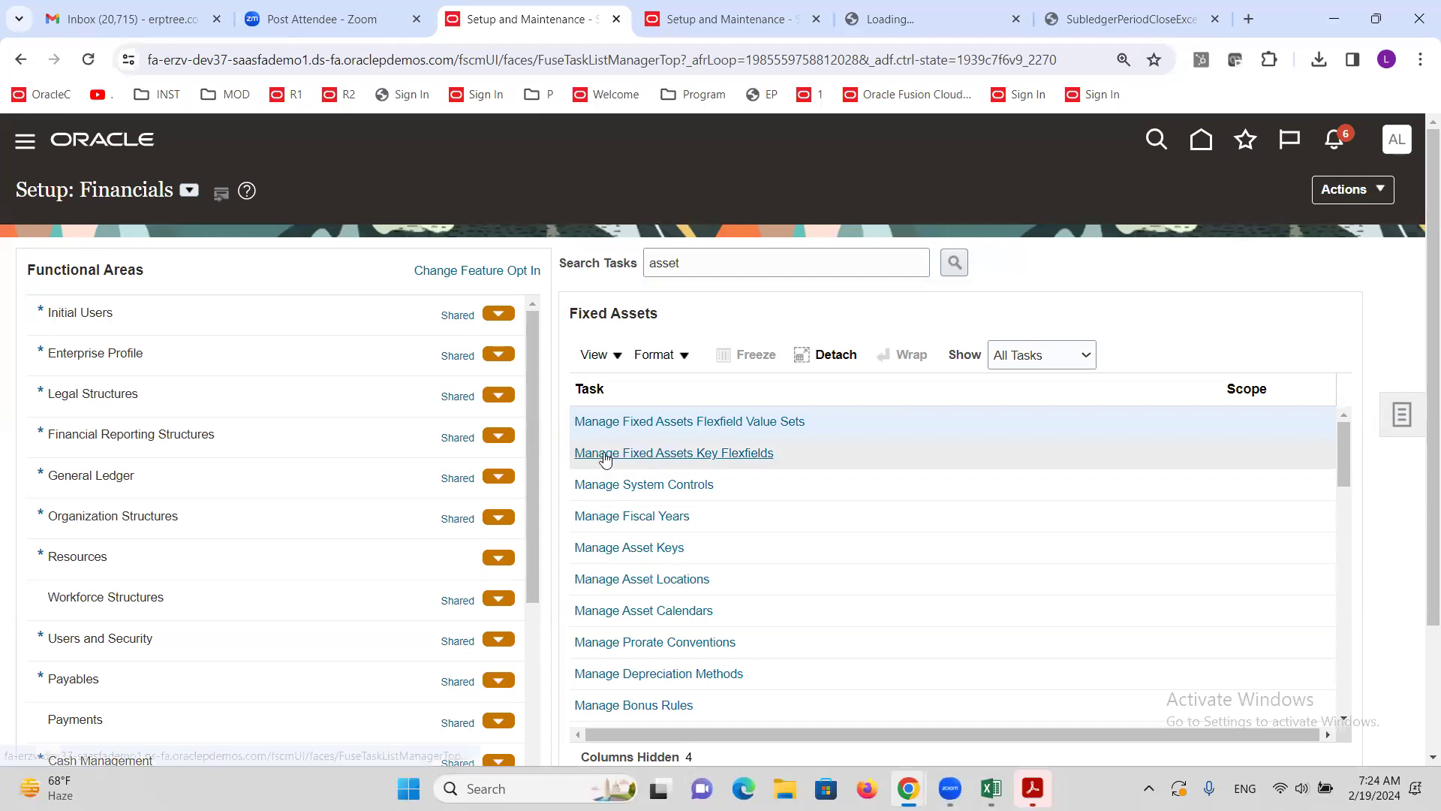
click(753, 457)
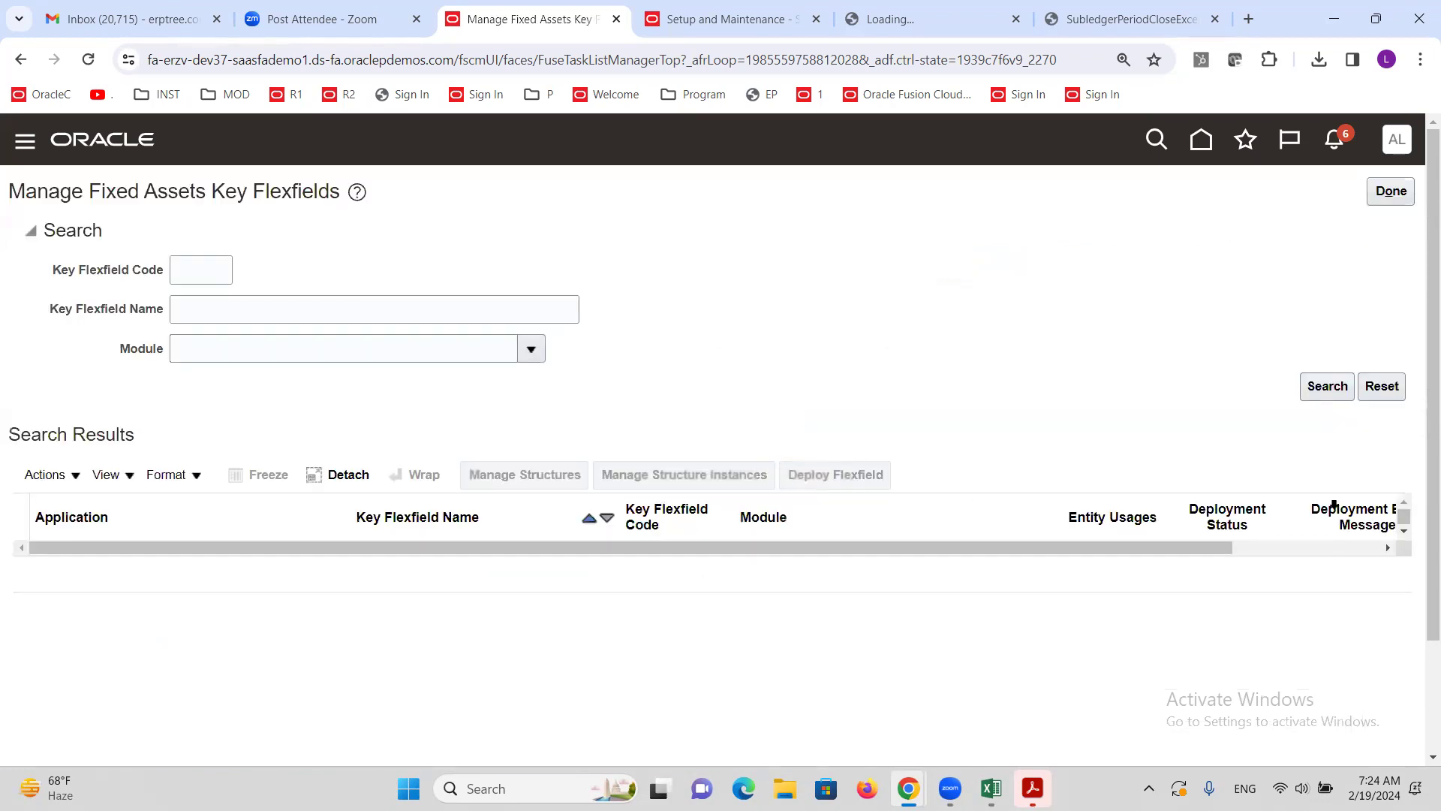
click(243, 309)
text(CAT)
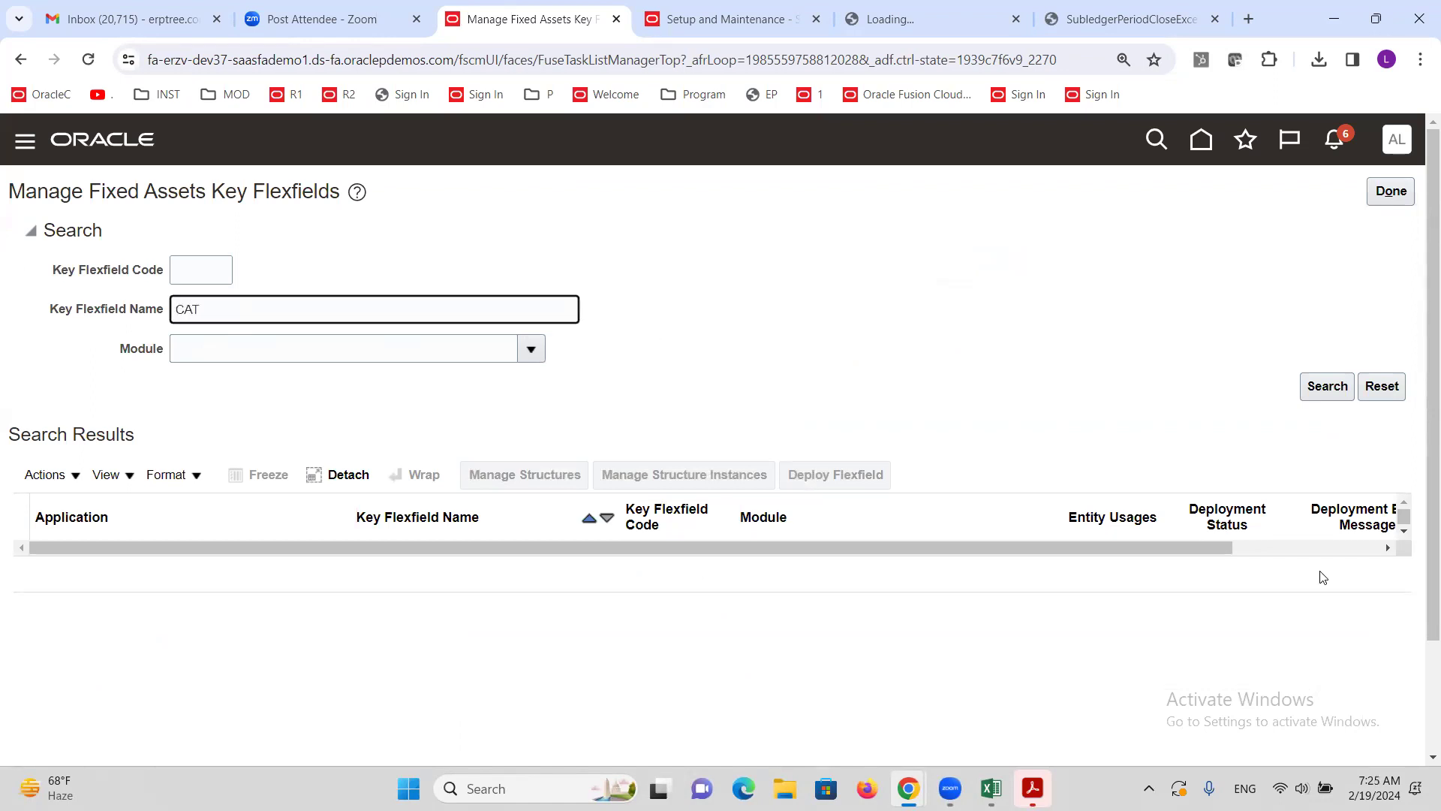
click(1327, 386)
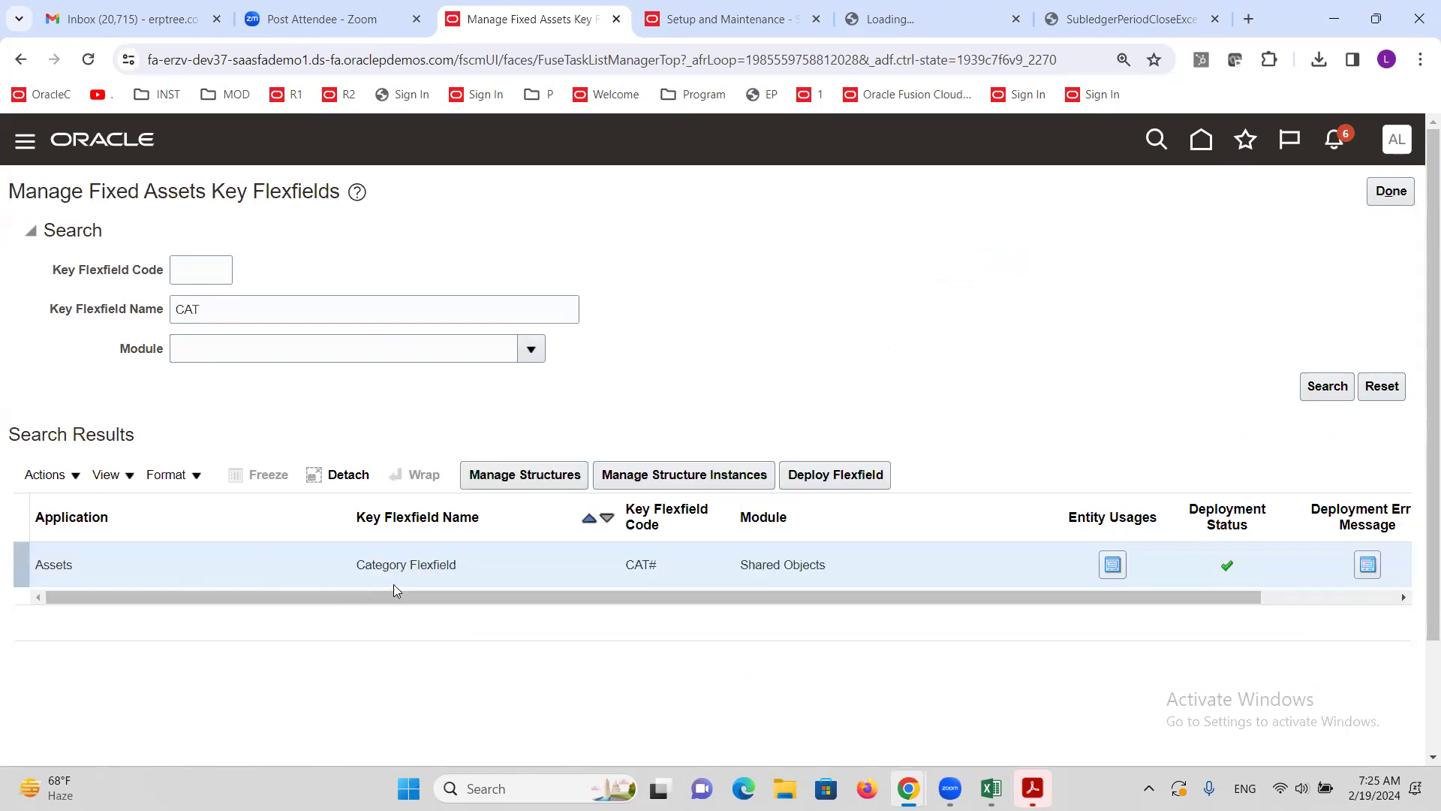
Step: Open the structures of the Category Flexfield and list all existing ones
click(458, 565)
click(507, 479)
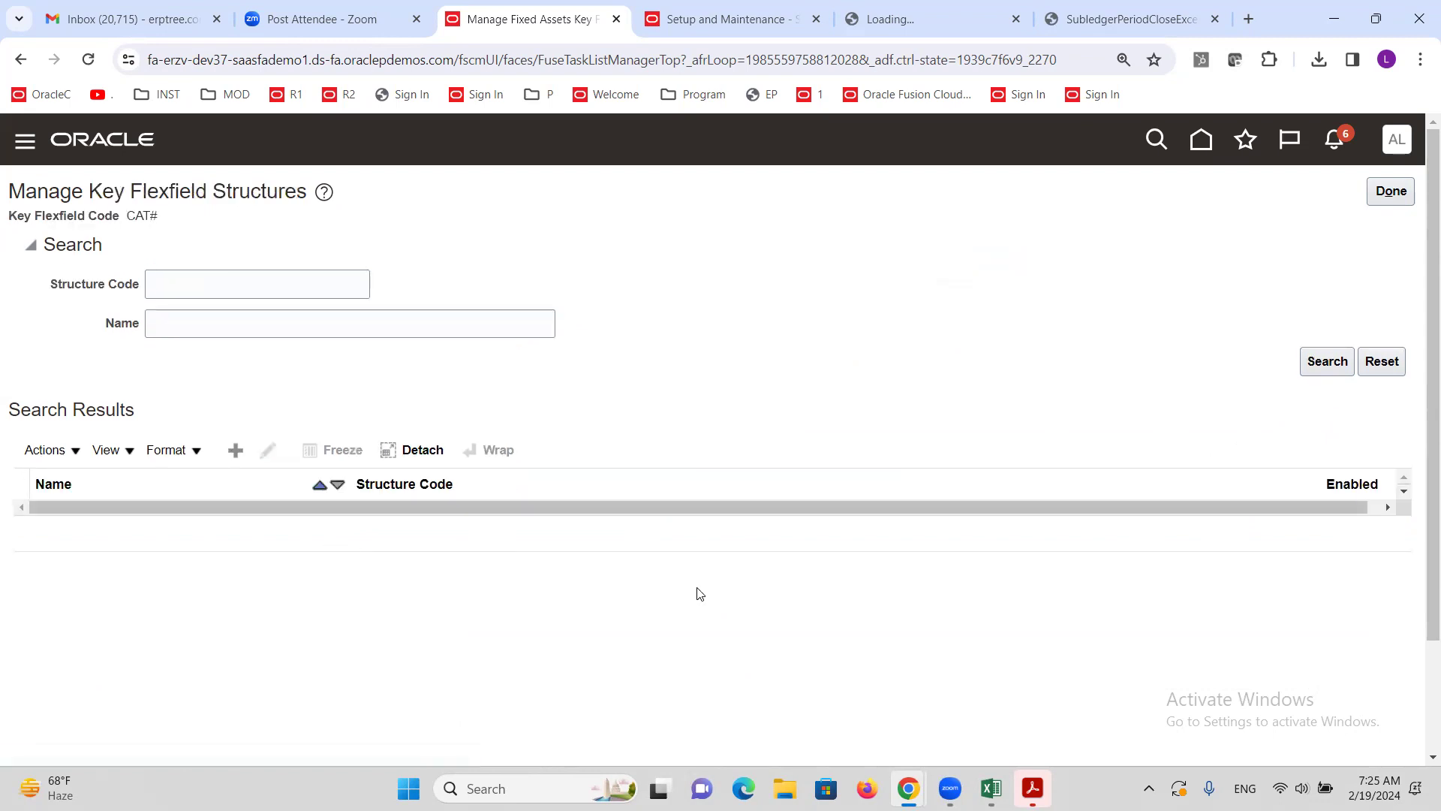
click(1327, 360)
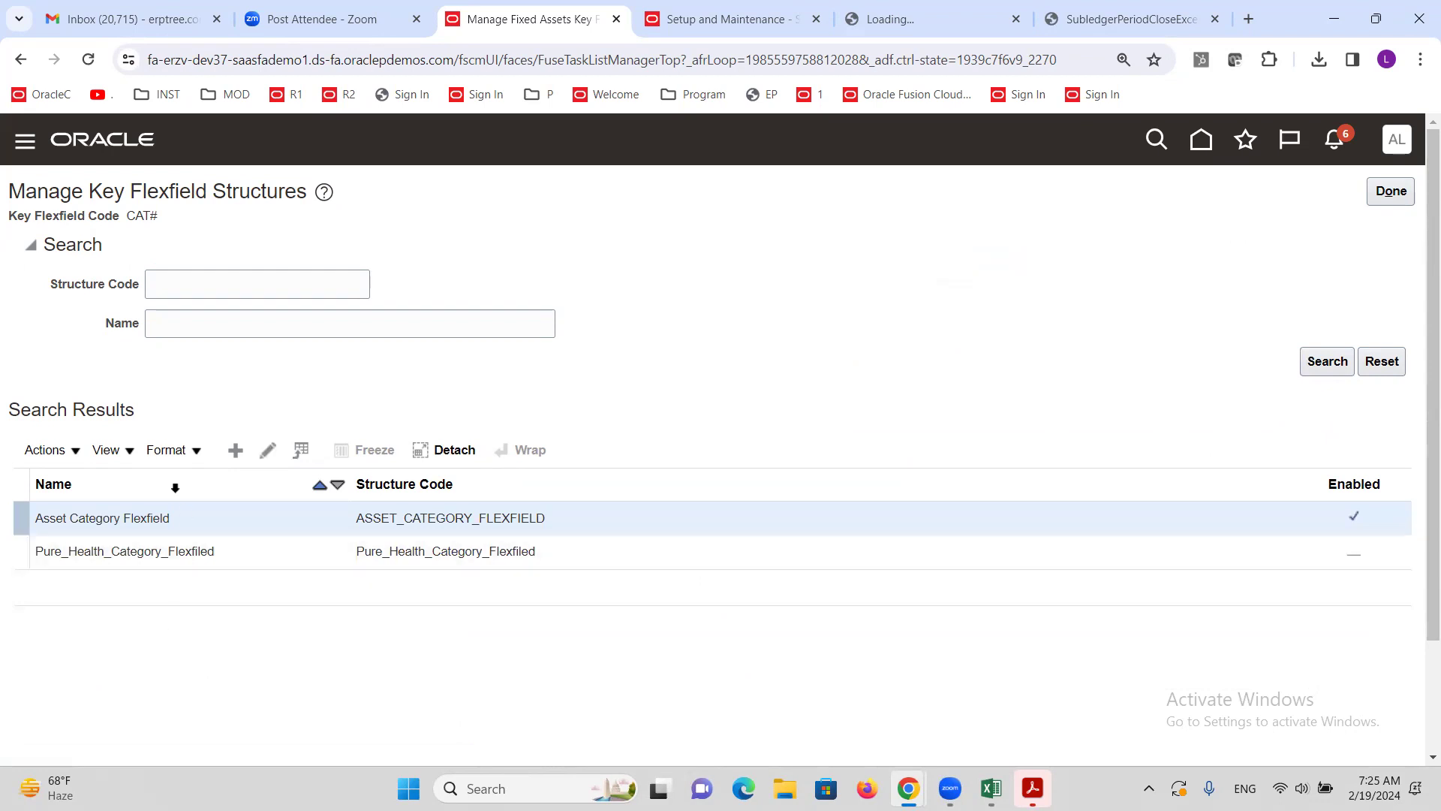
triple_click(148, 518)
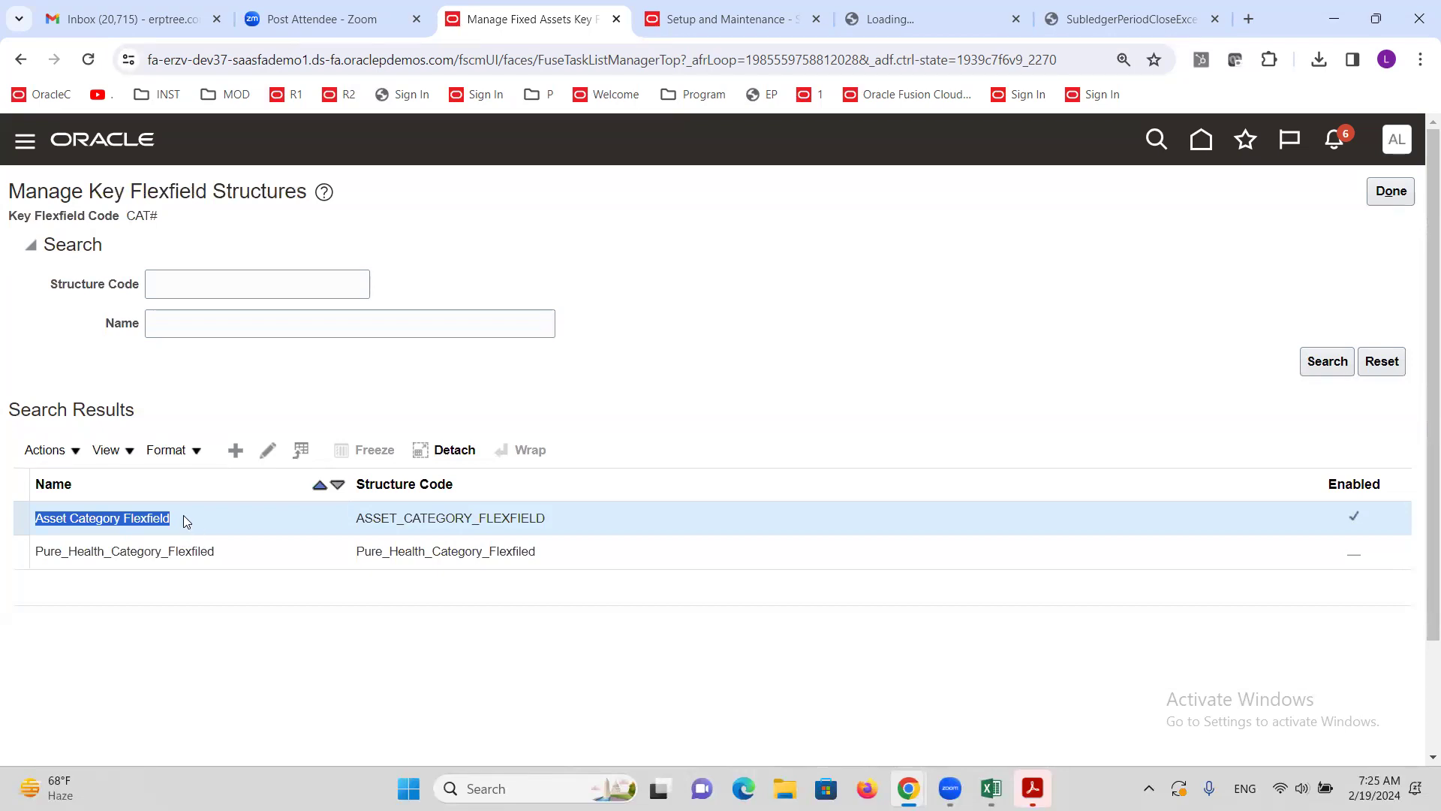
click(183, 515)
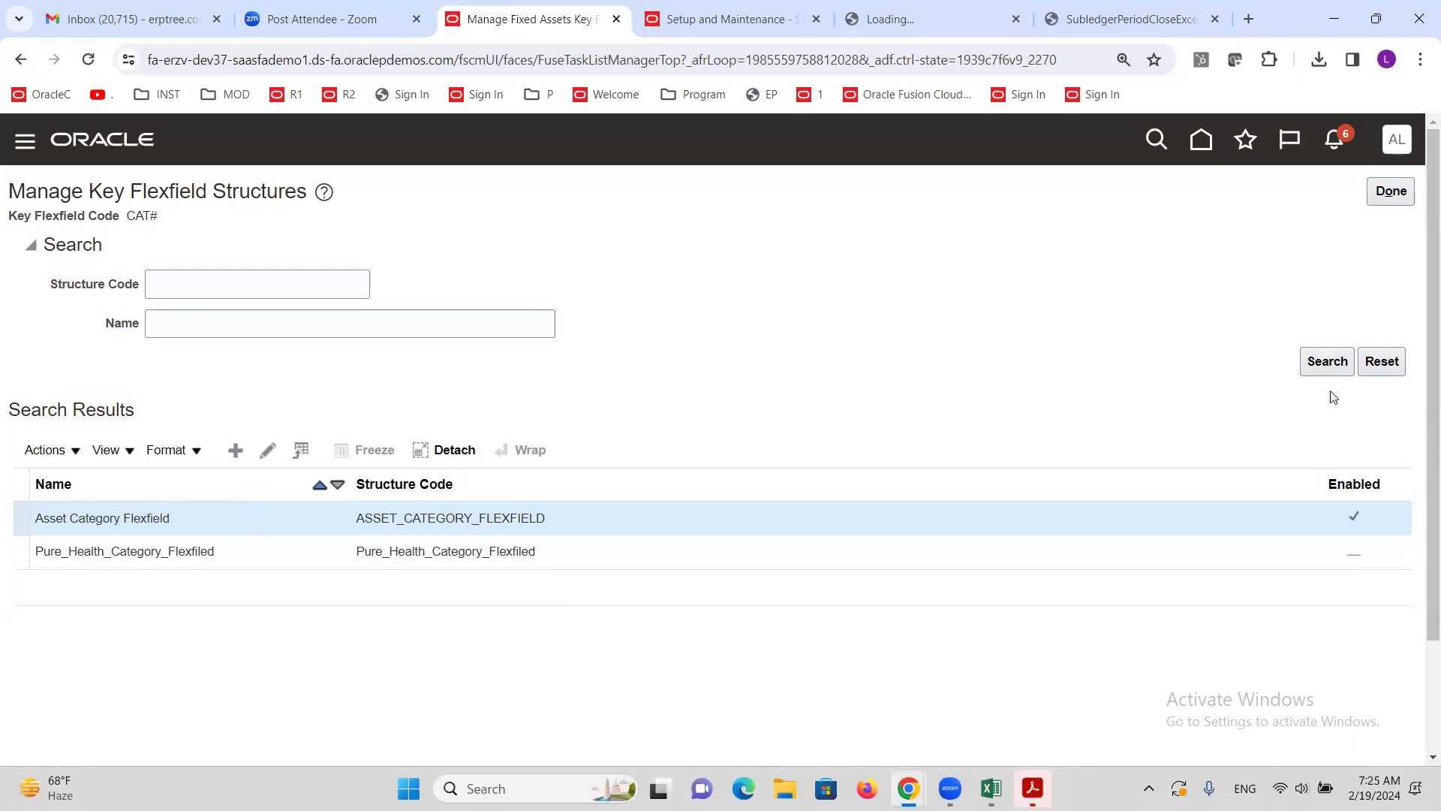
Step: Disable the Asset Category Flexfield structure, then save and close it
click(1321, 361)
click(262, 456)
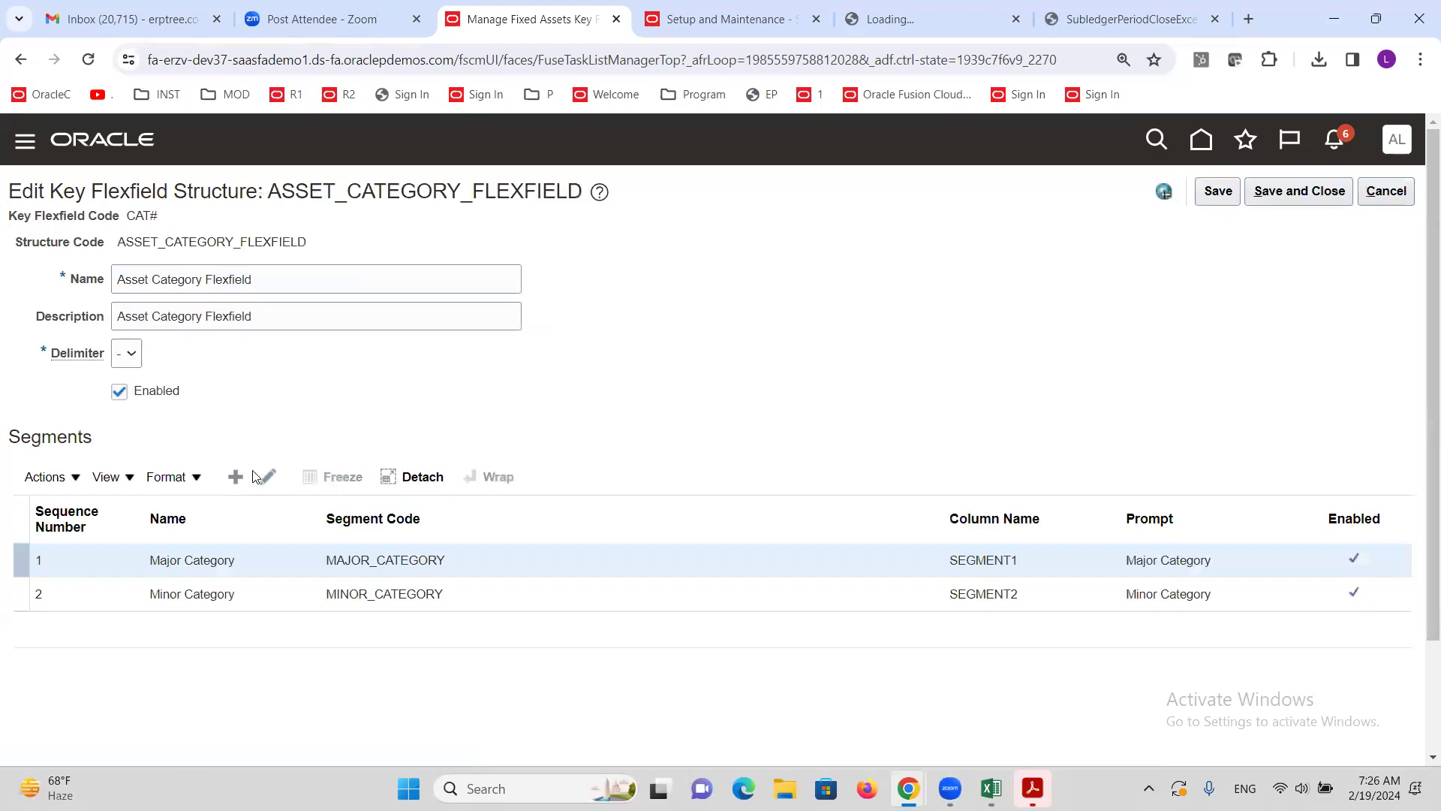
click(119, 391)
click(1300, 192)
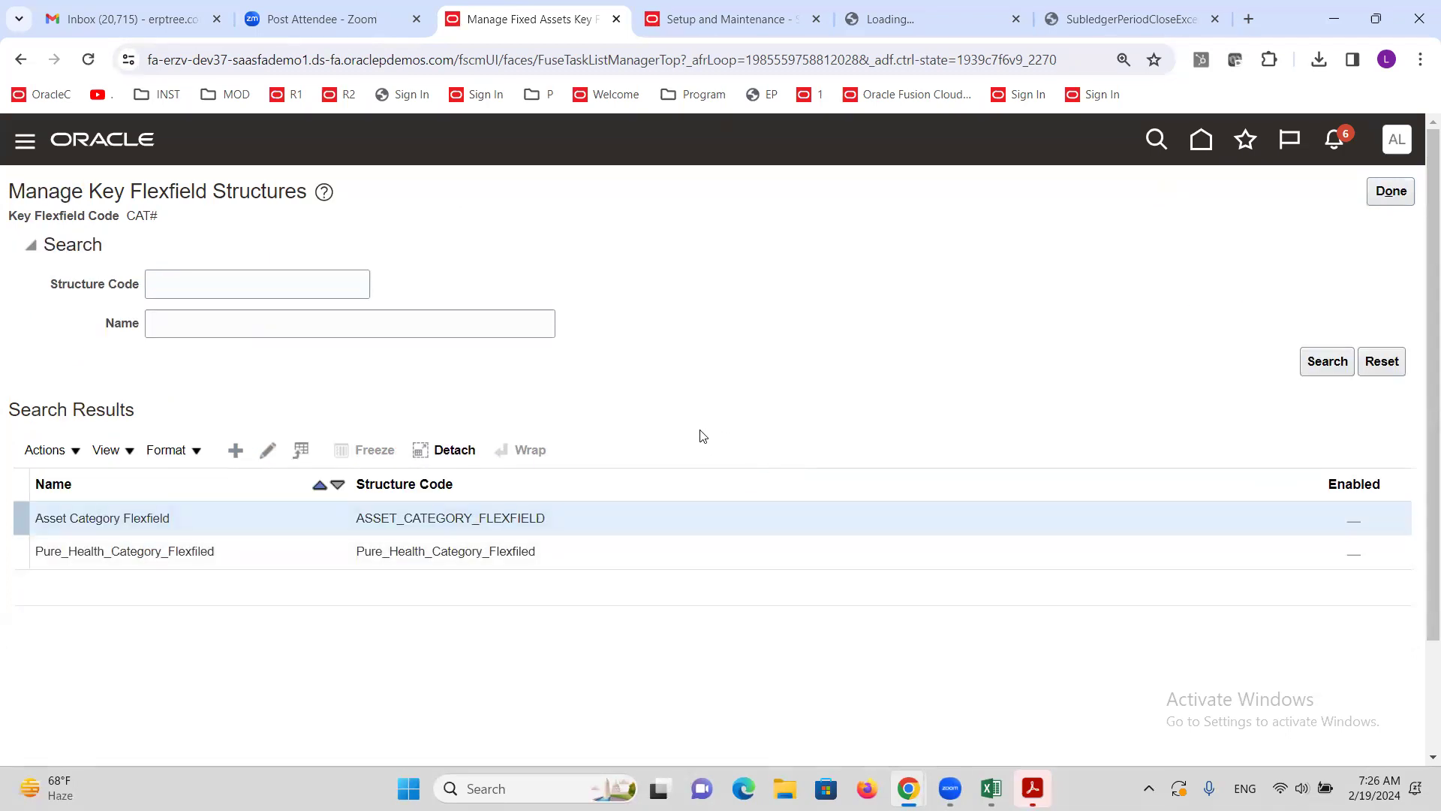
Step: Create a new key flexfield structure with ALTINC CATEGORY FLEXFIELD as its structure code, name and description
click(237, 453)
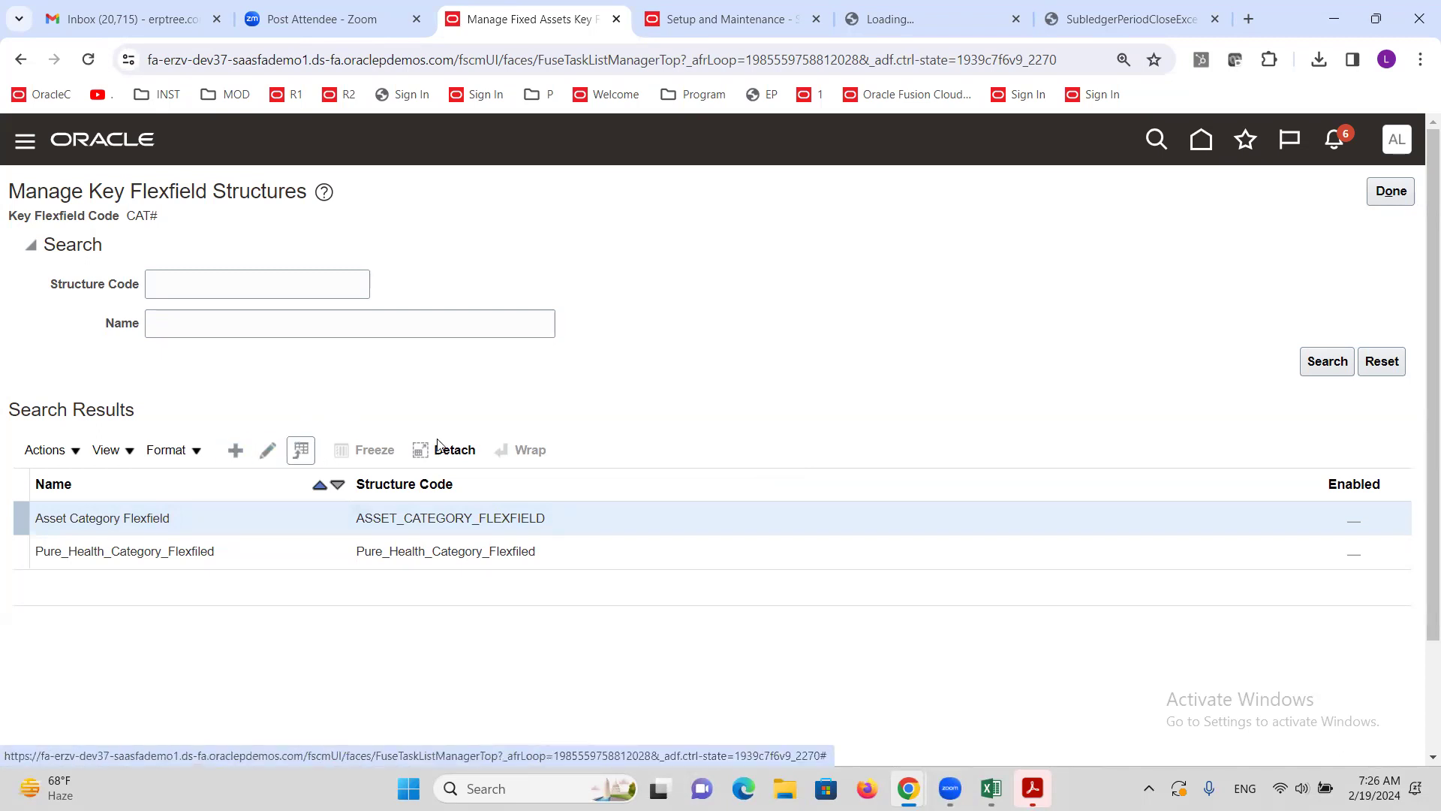
click(288, 260)
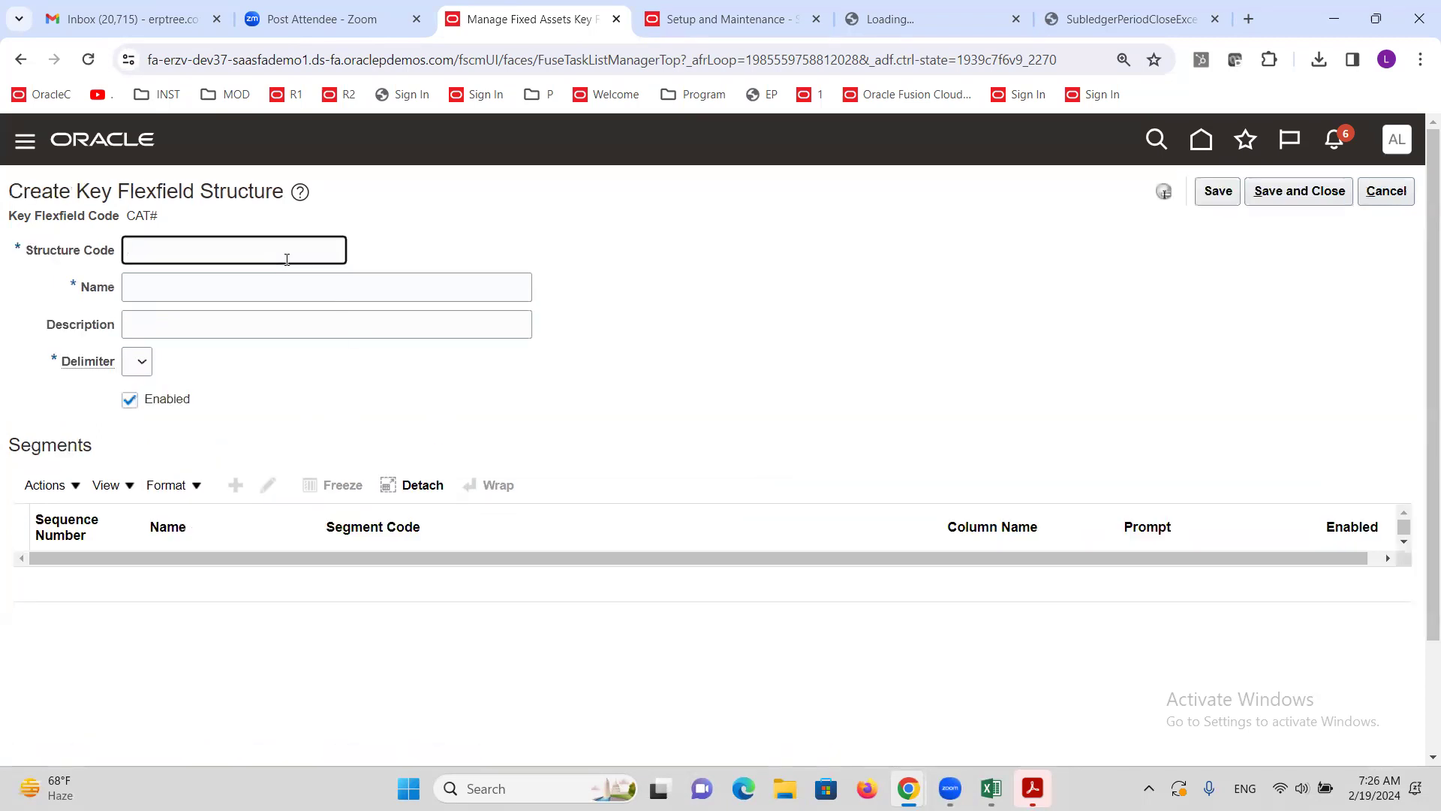
text(ALTINC)
text(CATEGORY FLEXFIELD)
drag(312, 251, 65, 253)
key(ctrl+c)
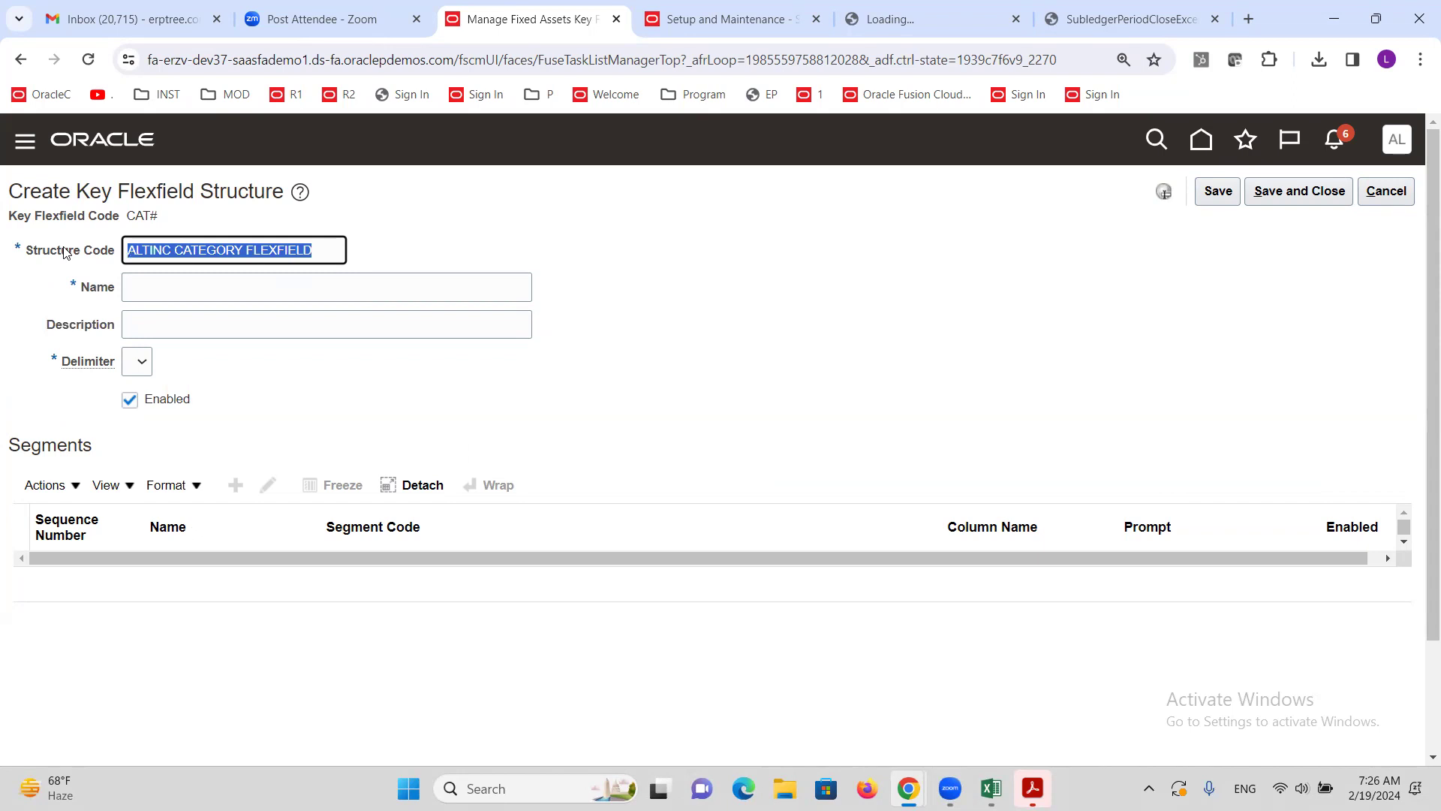
key(Tab)
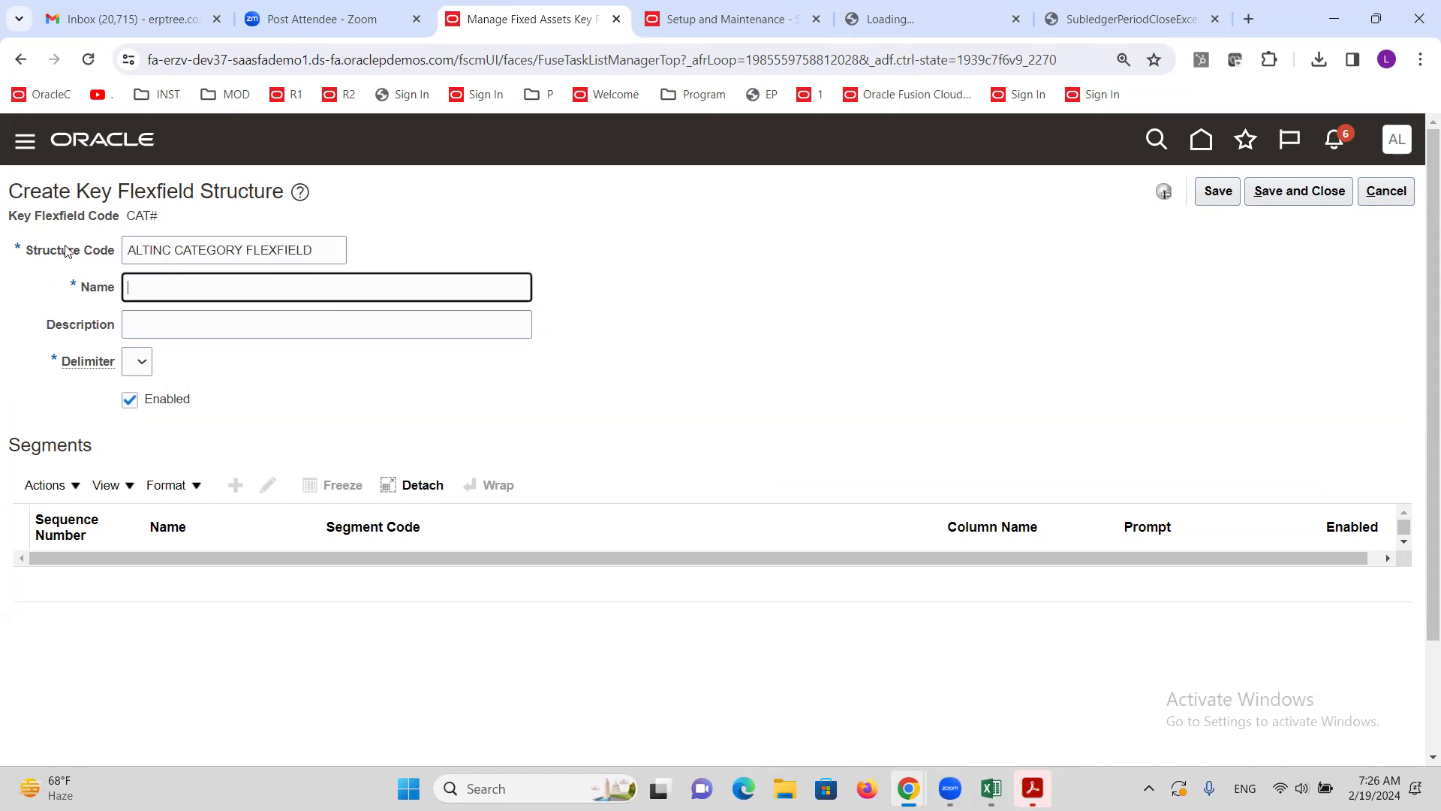
key(ctrl+v)
key(Tab)
key(ctrl+v)
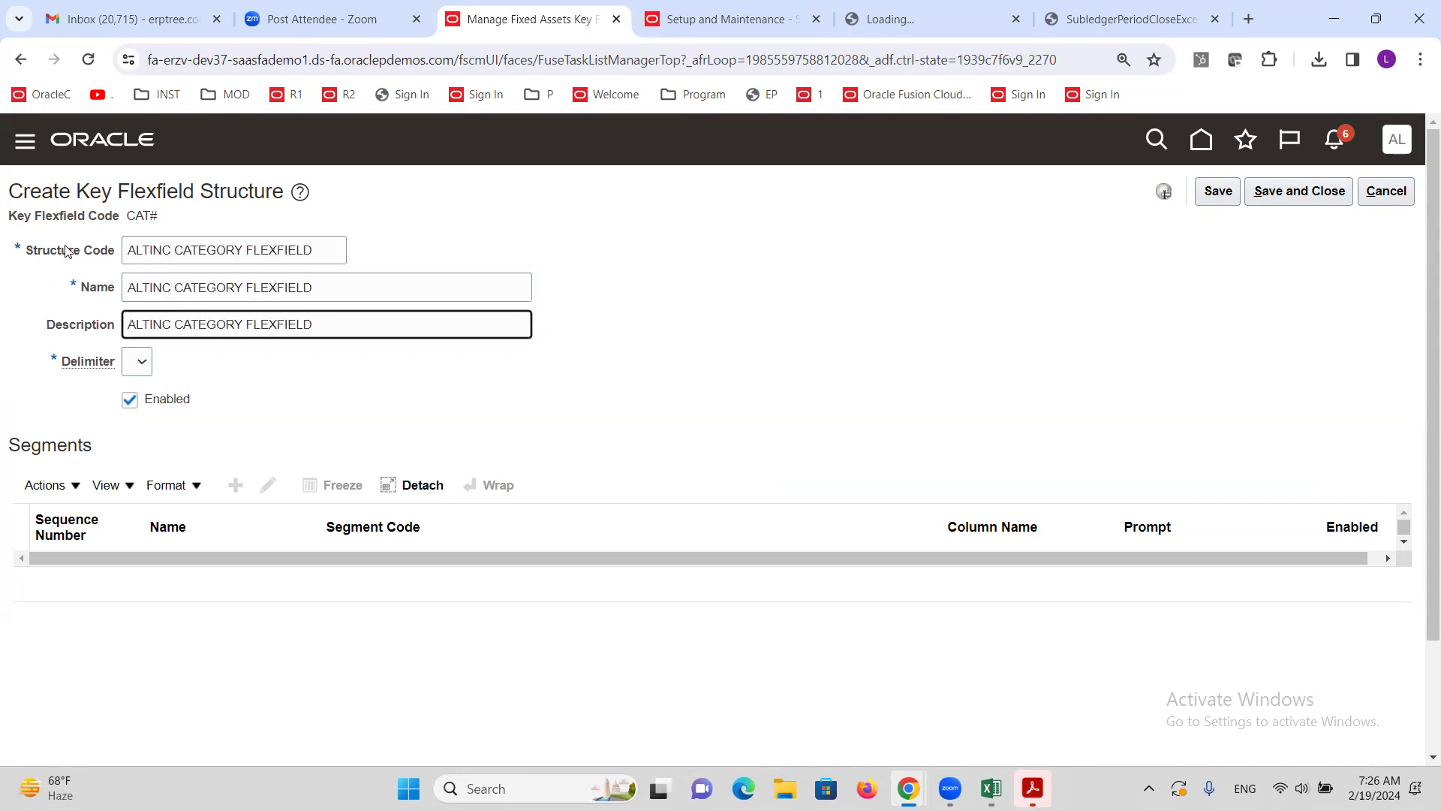
Step: Set the structure's delimiter to a period and save the structure
click(138, 362)
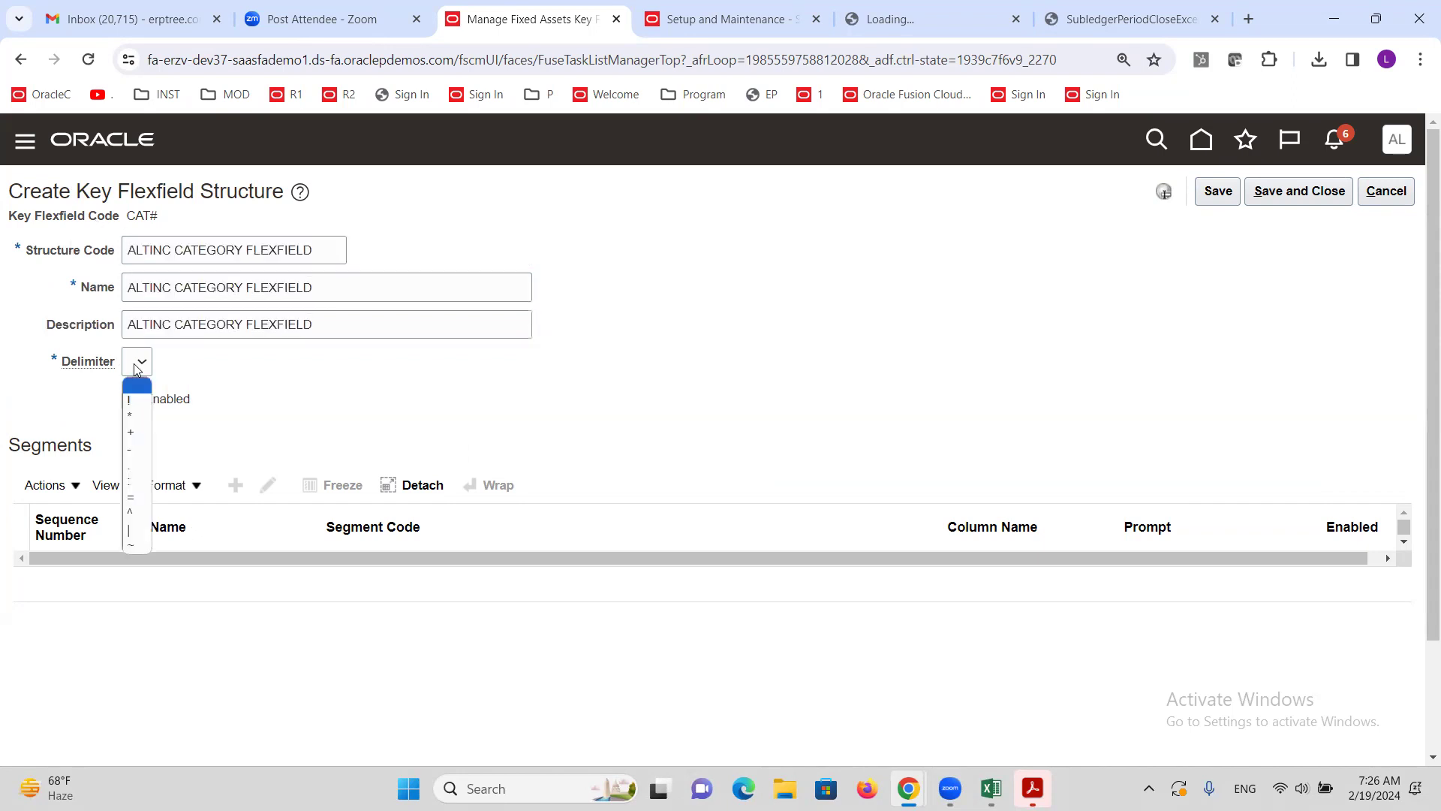
click(144, 464)
click(1219, 195)
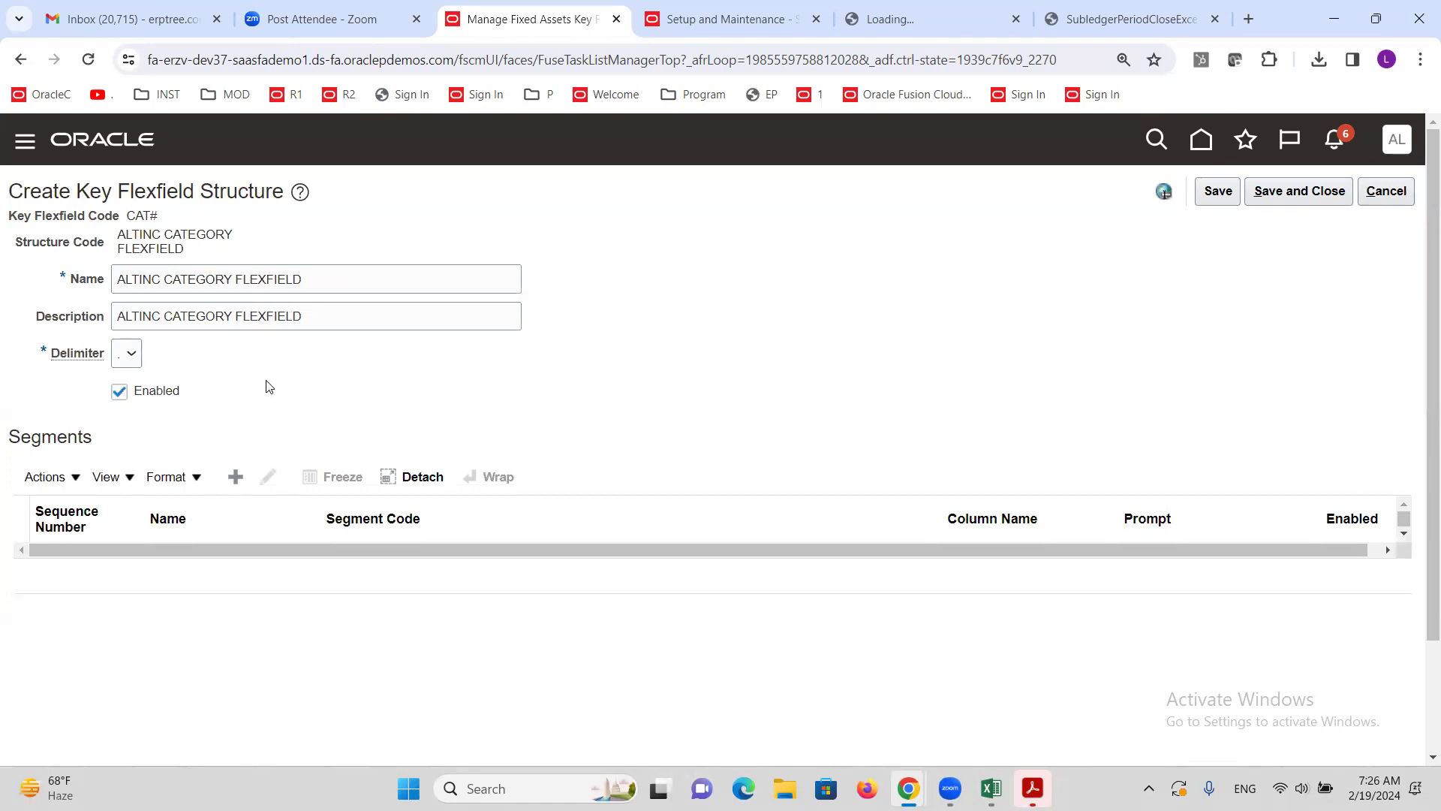
Step: Add a segment to the ALTINC CATEGORY FLEXFIELD structure with the segment code Major Category
click(238, 478)
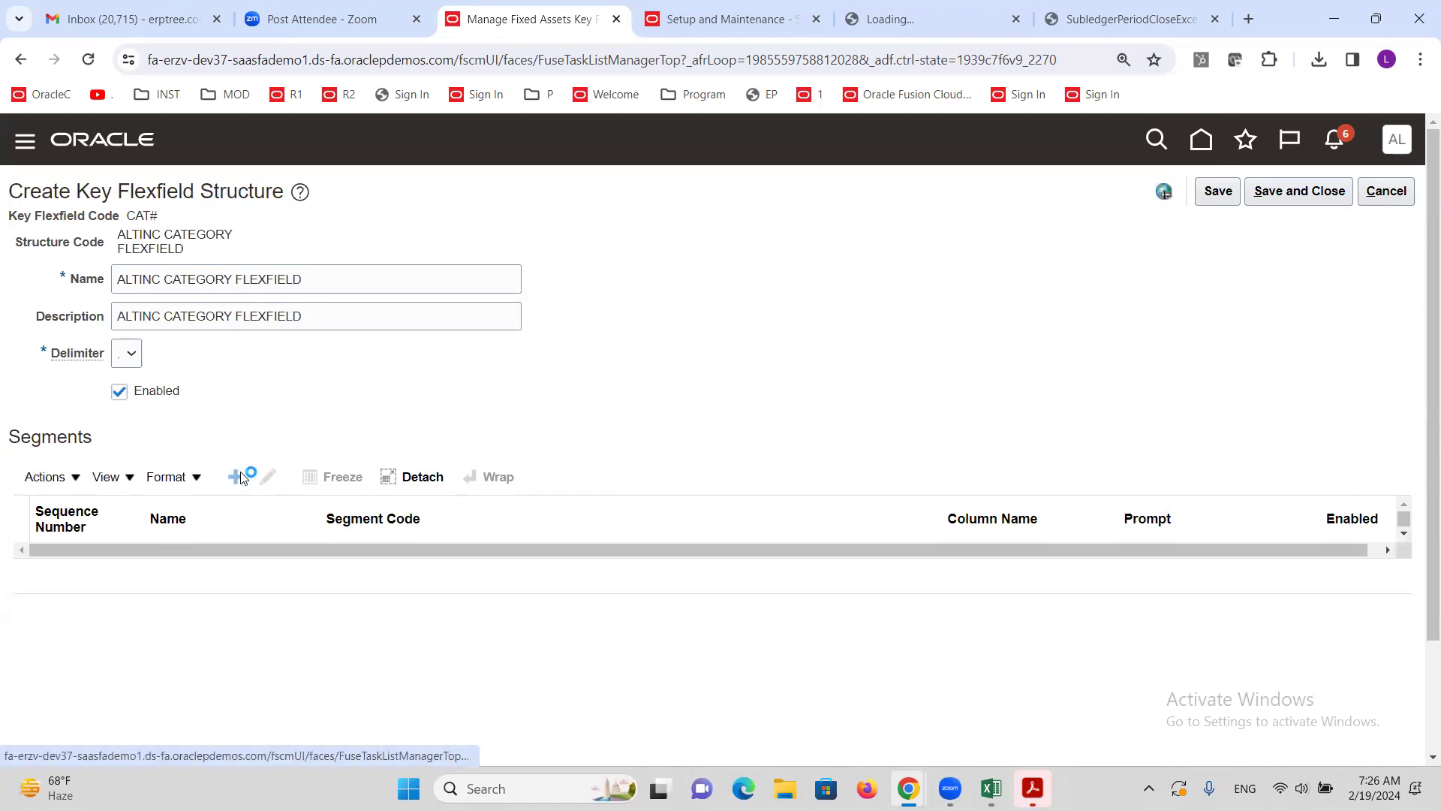
click(272, 305)
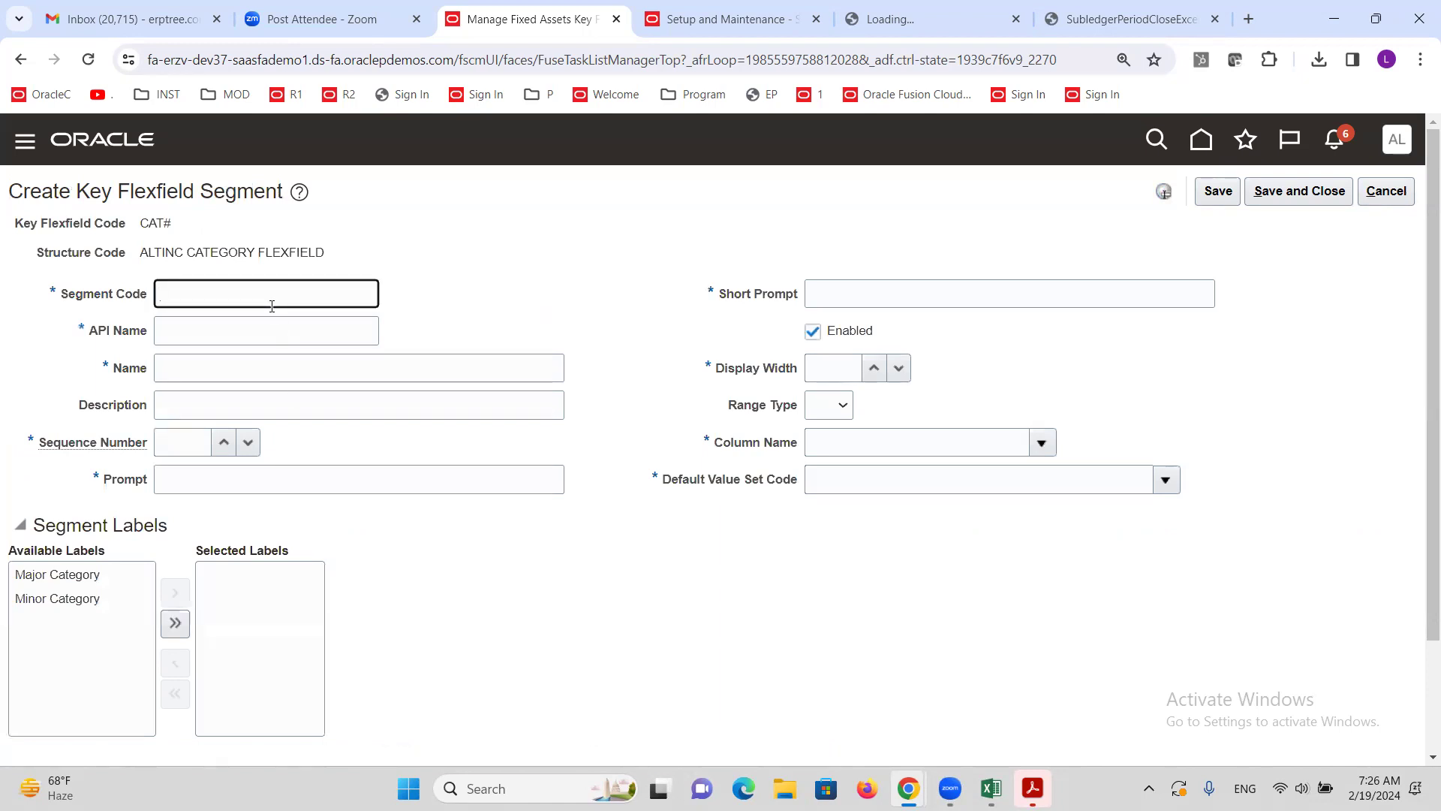
text(Major Category)
key(Tab)
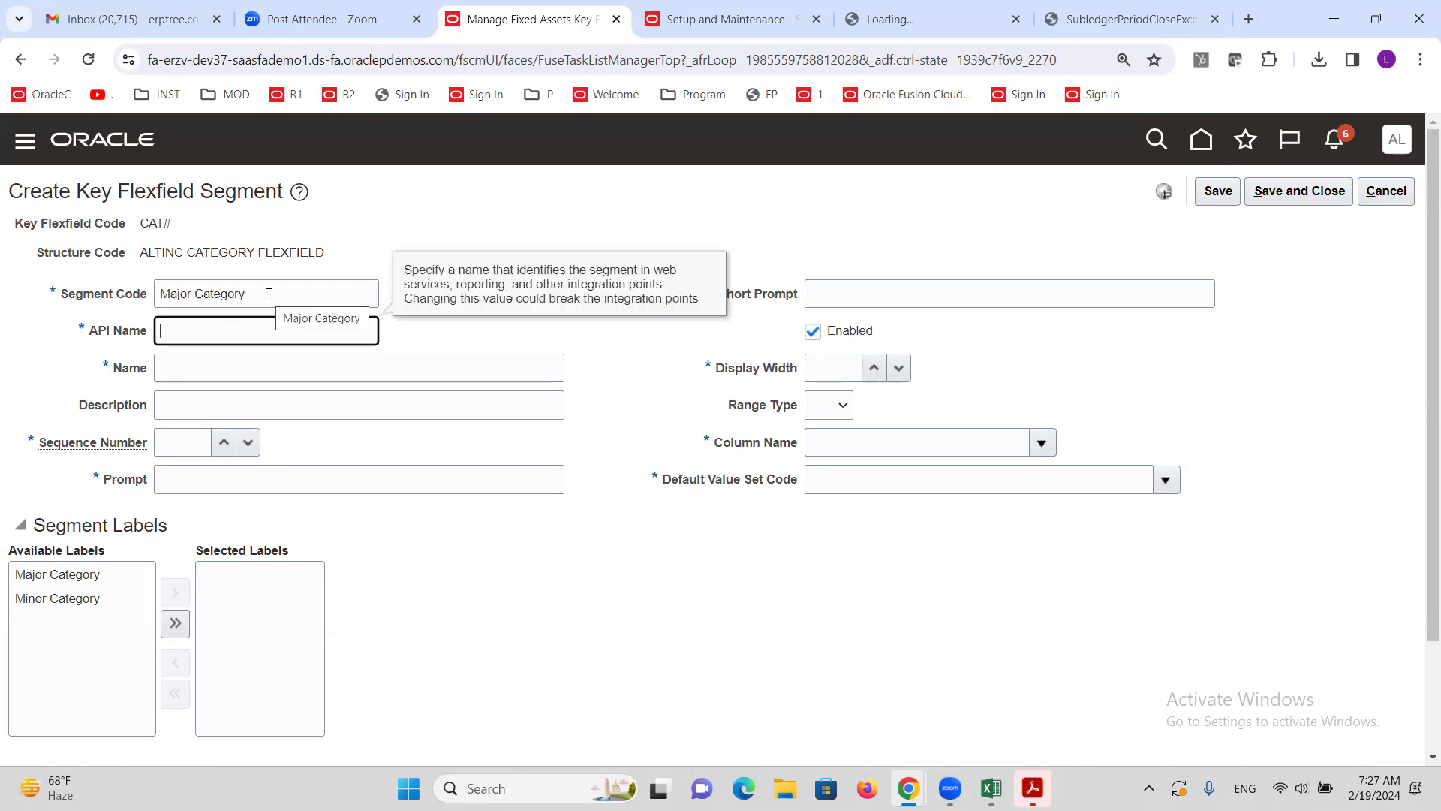
key(shift+Tab)
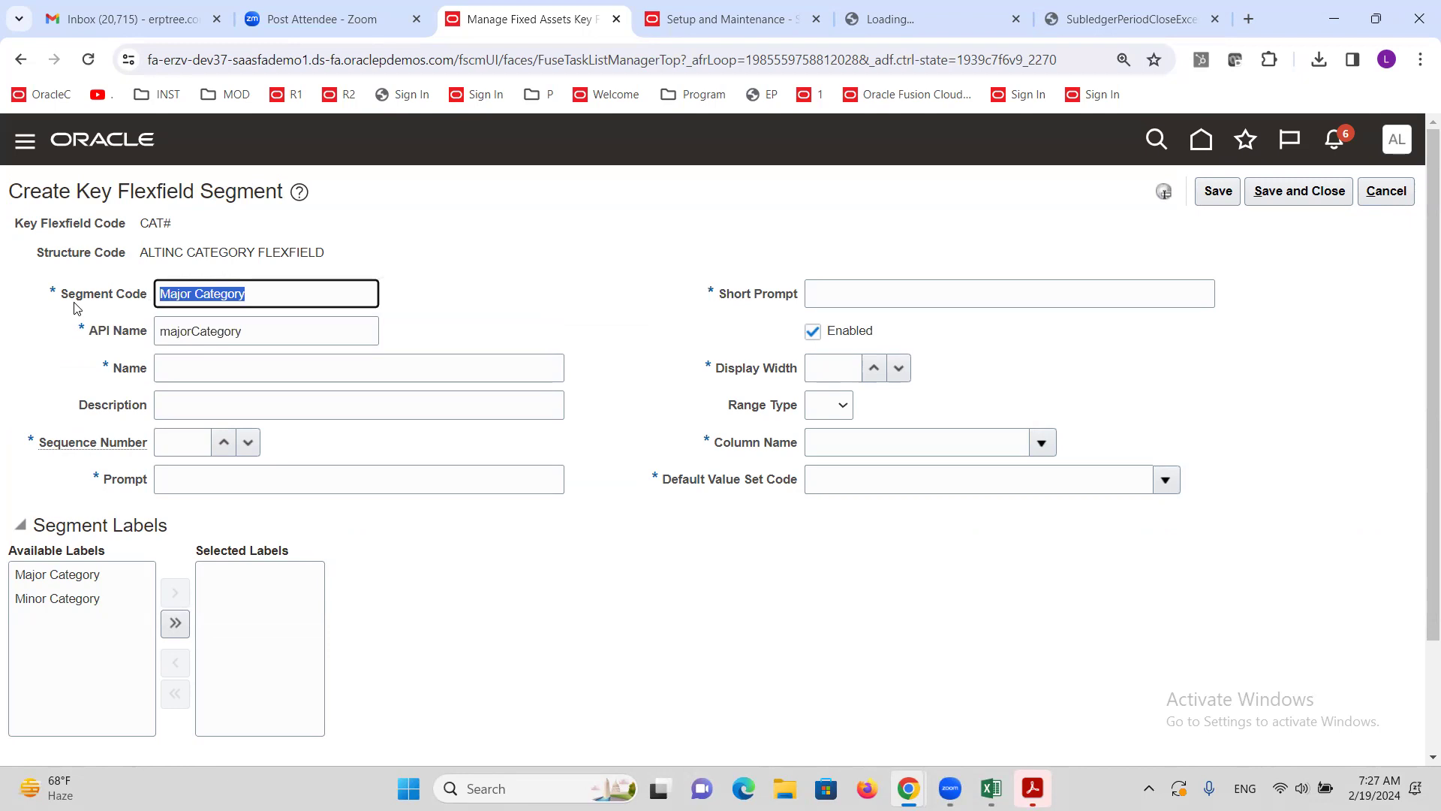
Step: Use Major Category as the segment's name, description and prompt, and set its sequence number to 1
key(ctrl+c)
key(Tab)
key(Tab)
key(ctrl+v)
key(Tab)
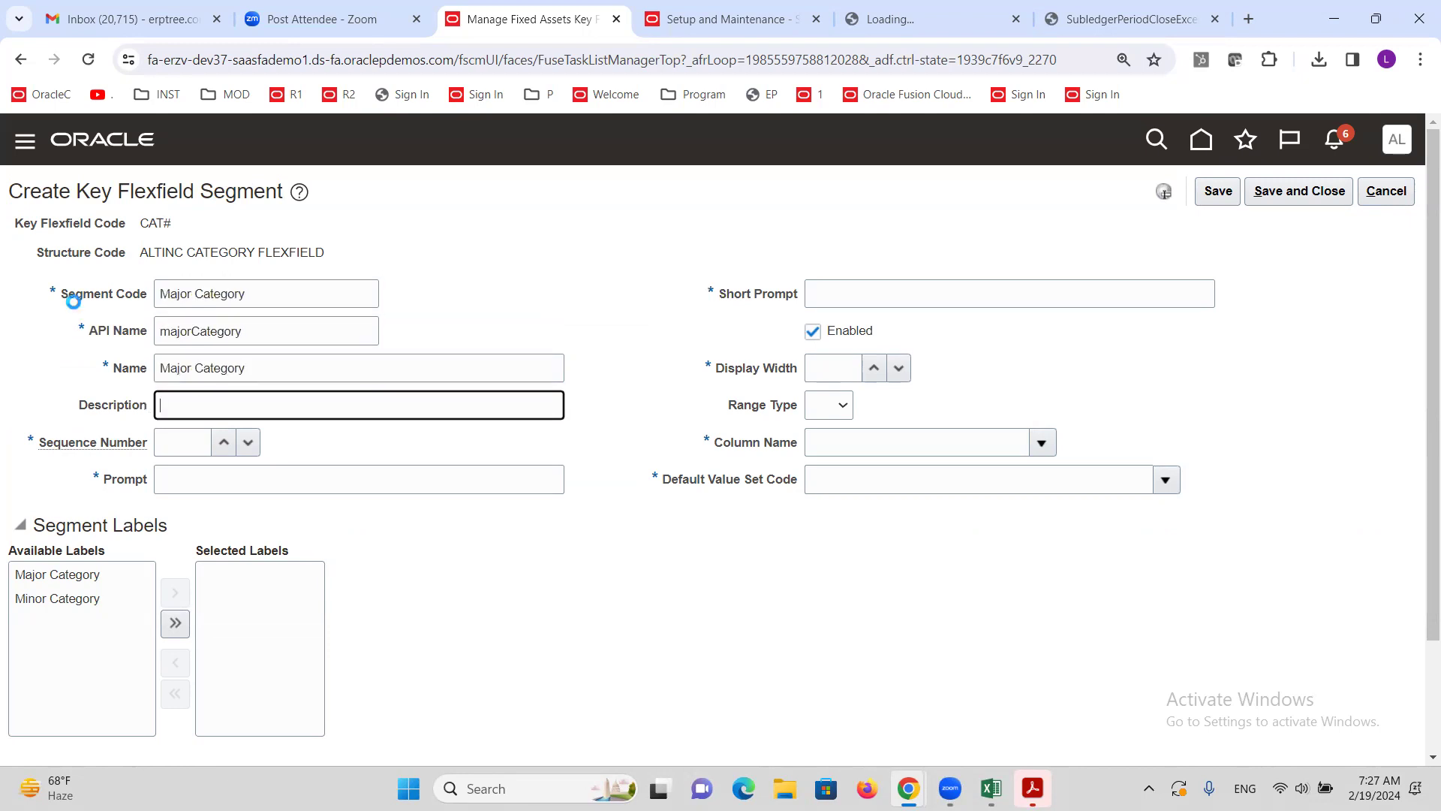
key(ctrl+v)
key(Tab)
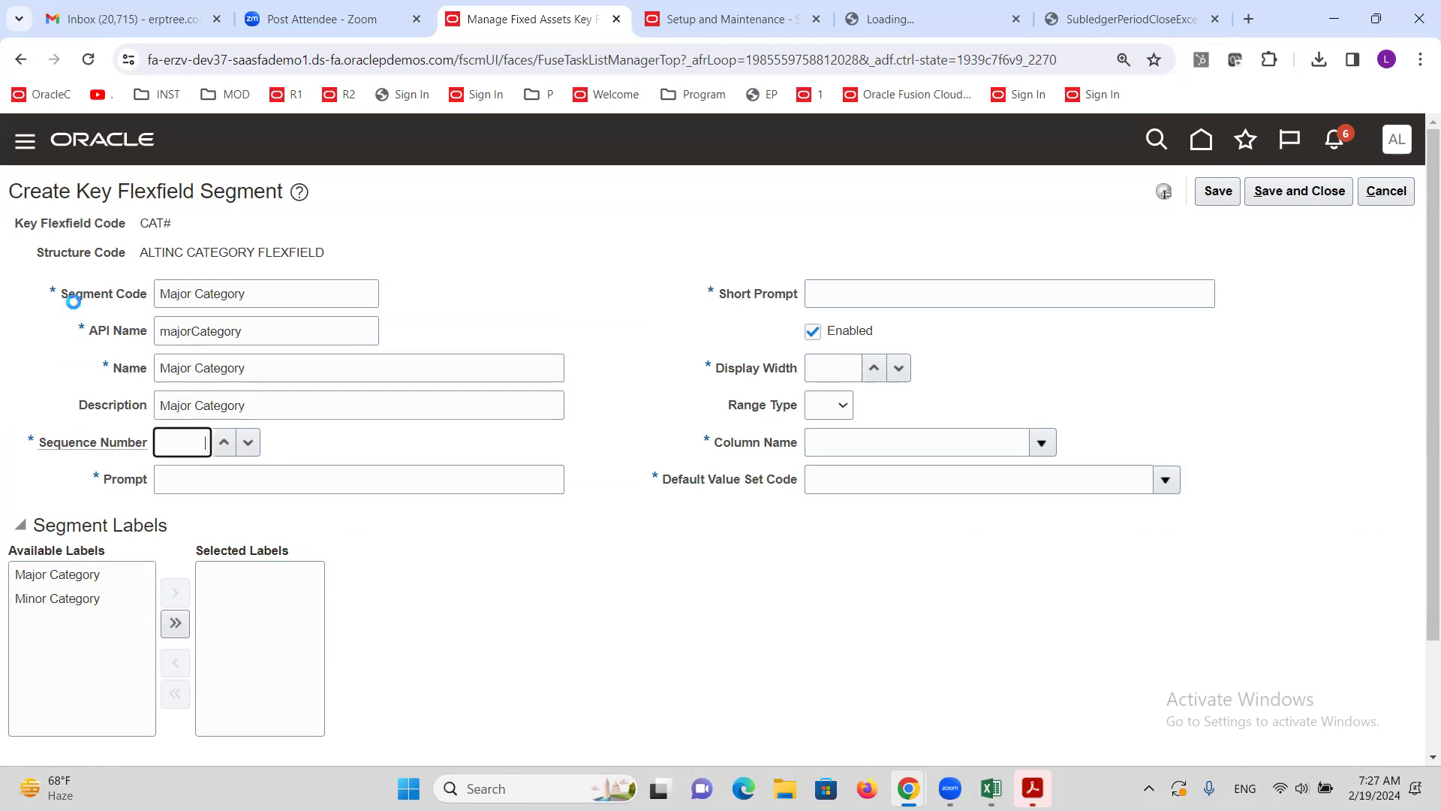
key(Tab)
key(ctrl+v)
Step: Give the segment the short prompt MAJOR, a display width of 20 and the column name SEGMENT1
click(844, 296)
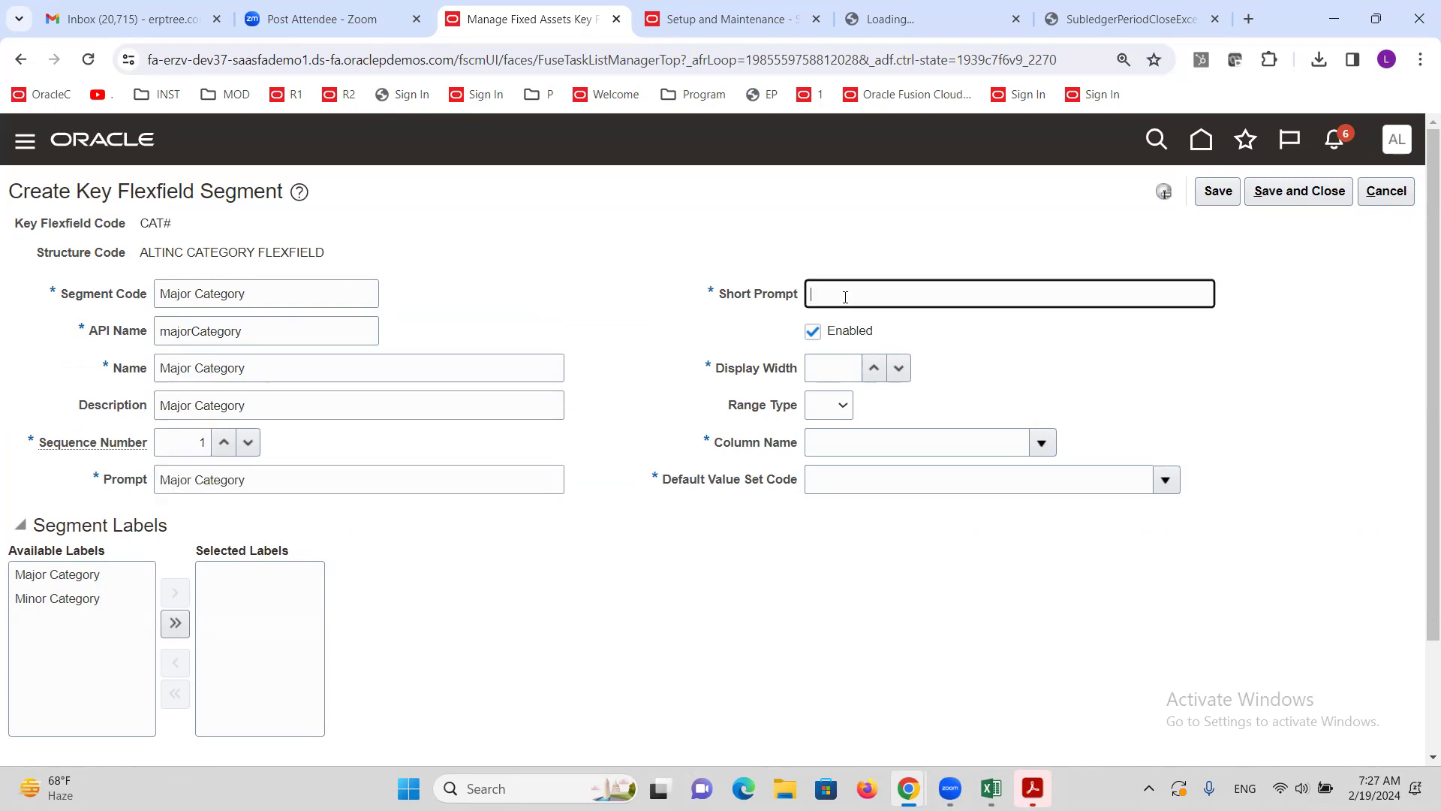
text(MAJOR)
click(824, 373)
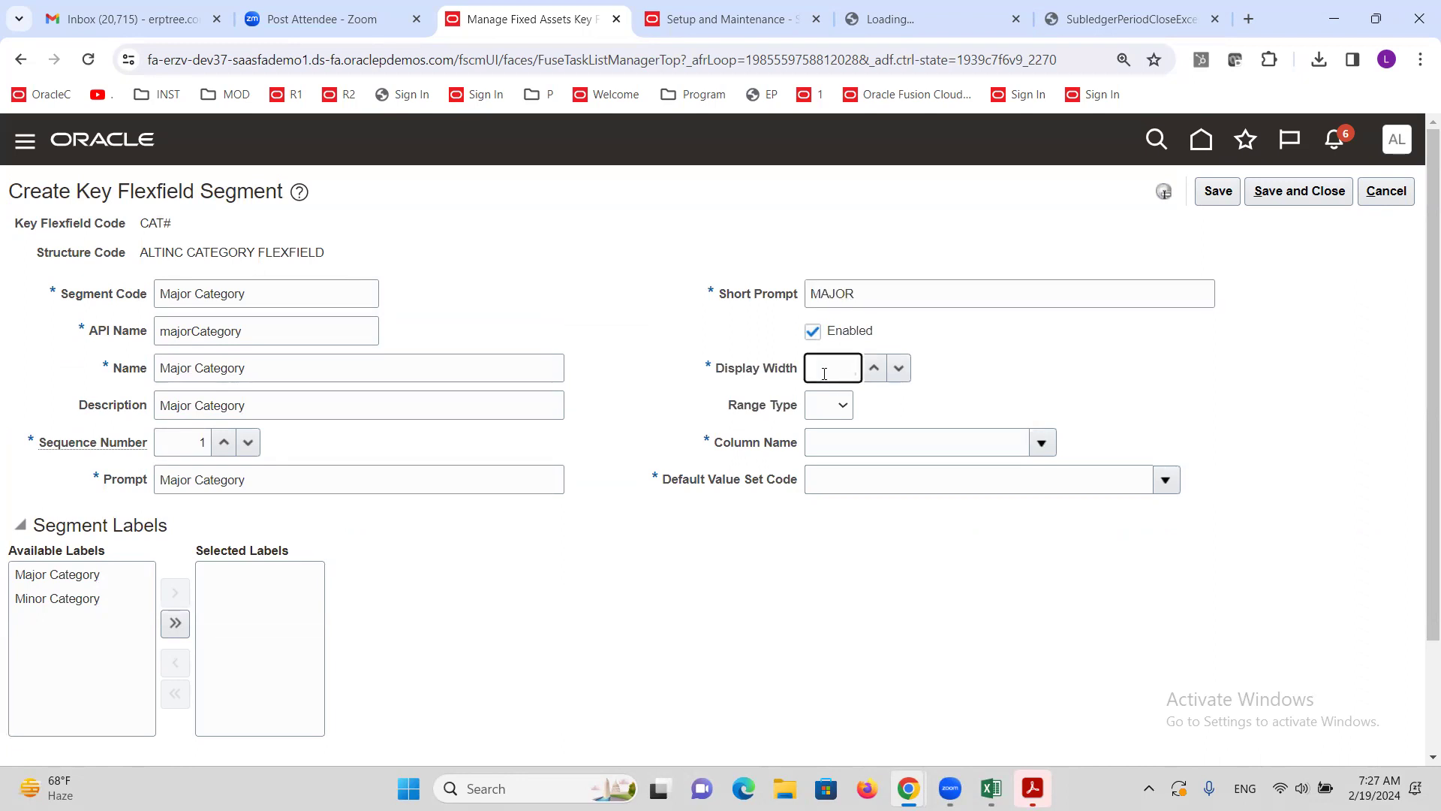
text(20)
click(1042, 443)
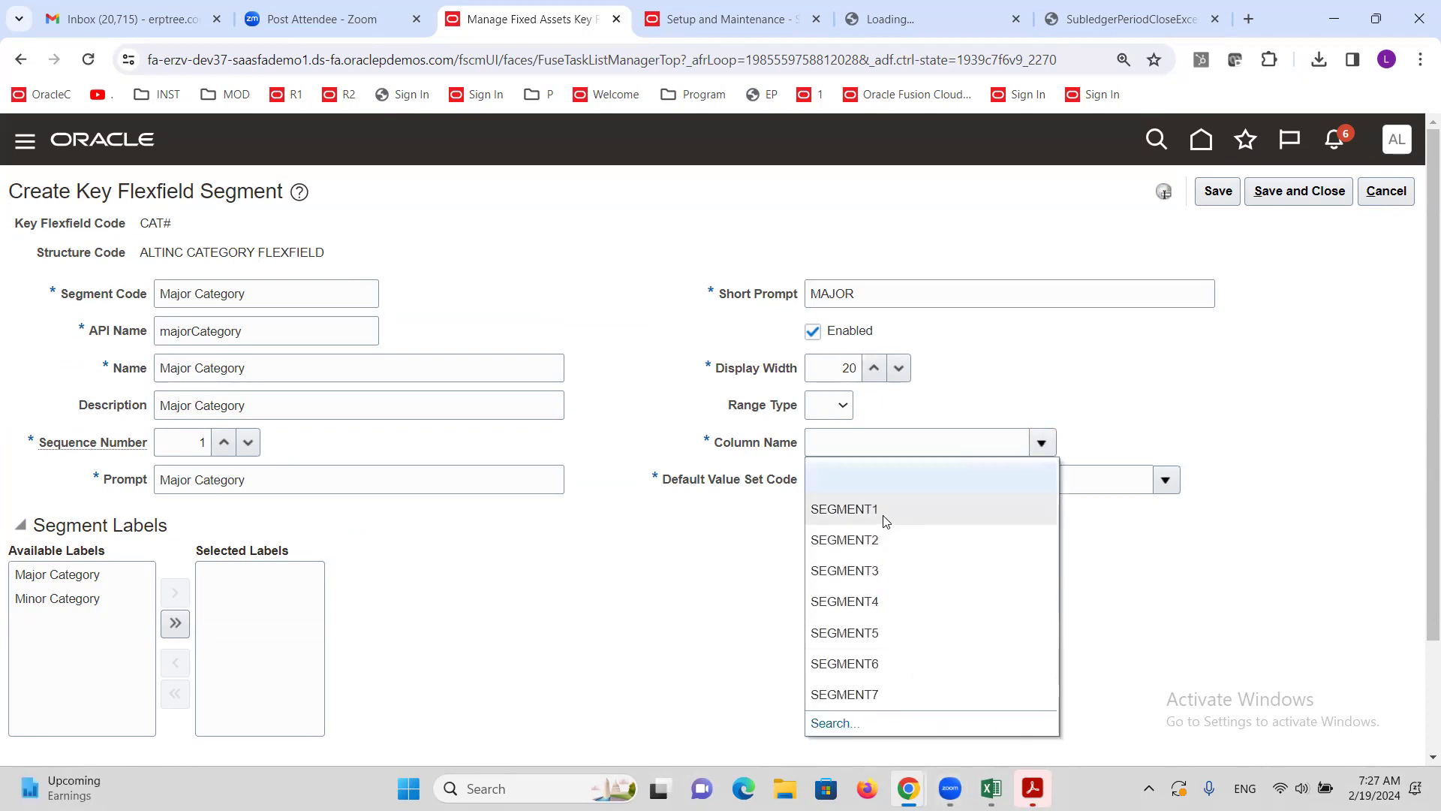
click(844, 512)
Step: Search the value sets for ALTINC and choose ALTINC Major Category as the segment's default value set code
click(1166, 480)
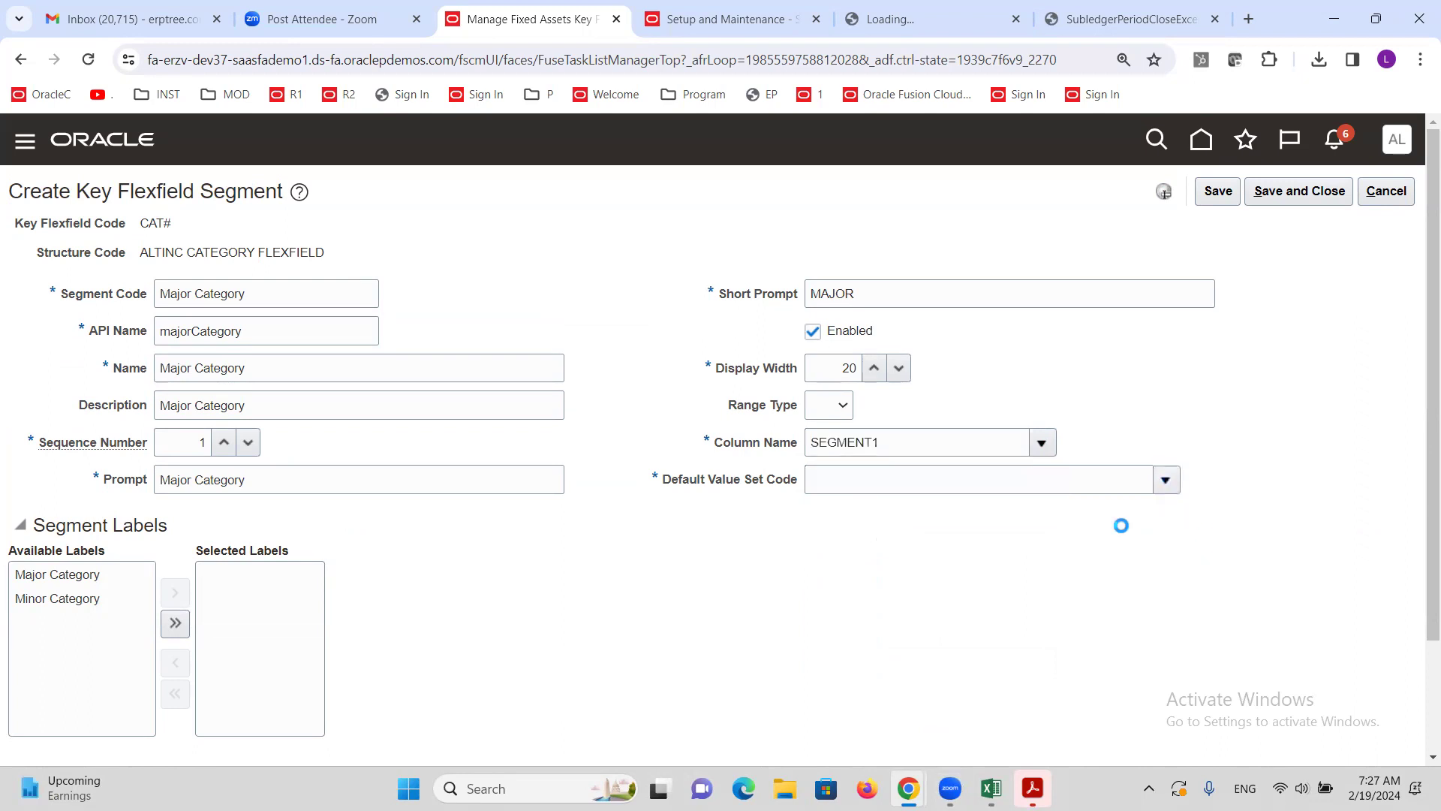
scroll(1167, 503, down, 2)
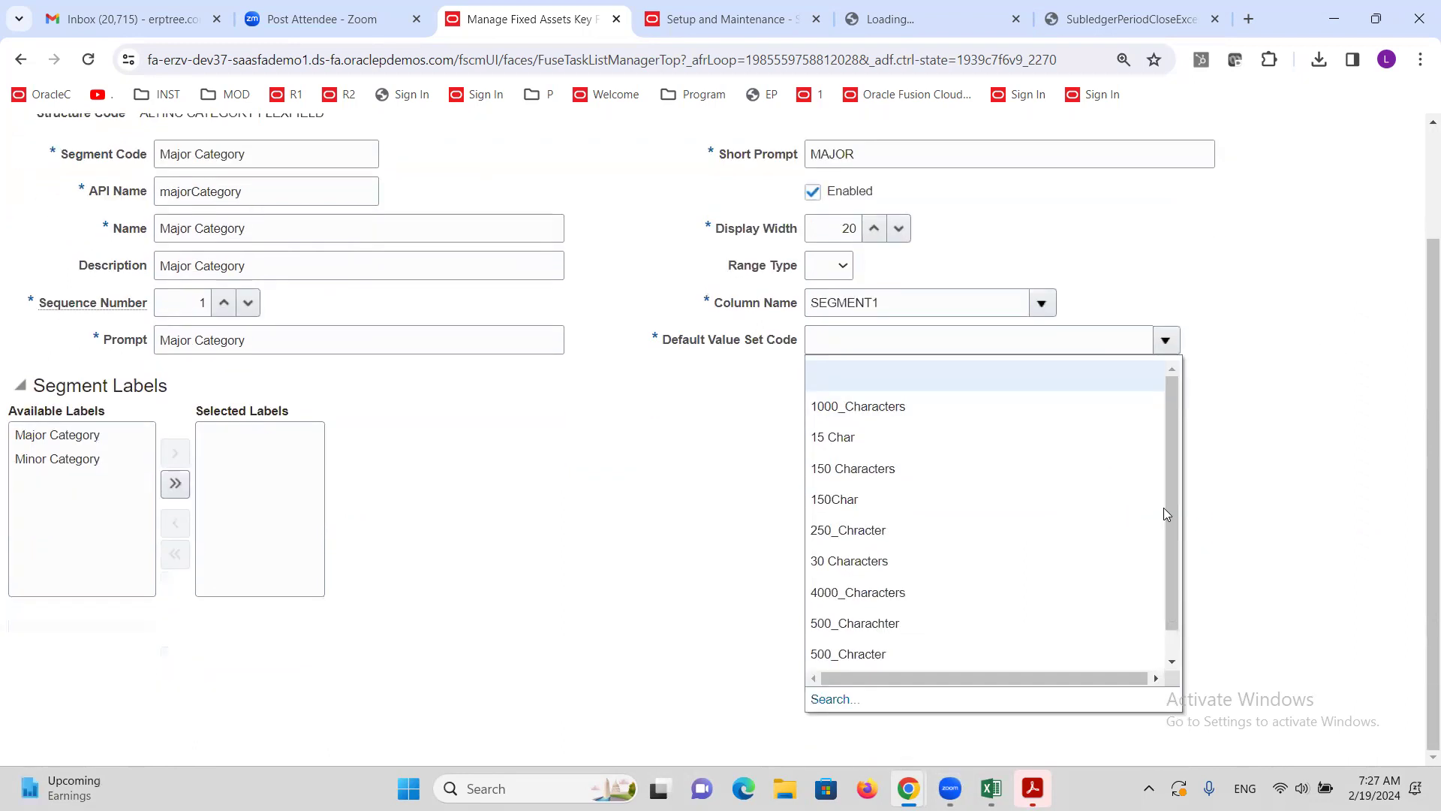
click(841, 699)
click(438, 342)
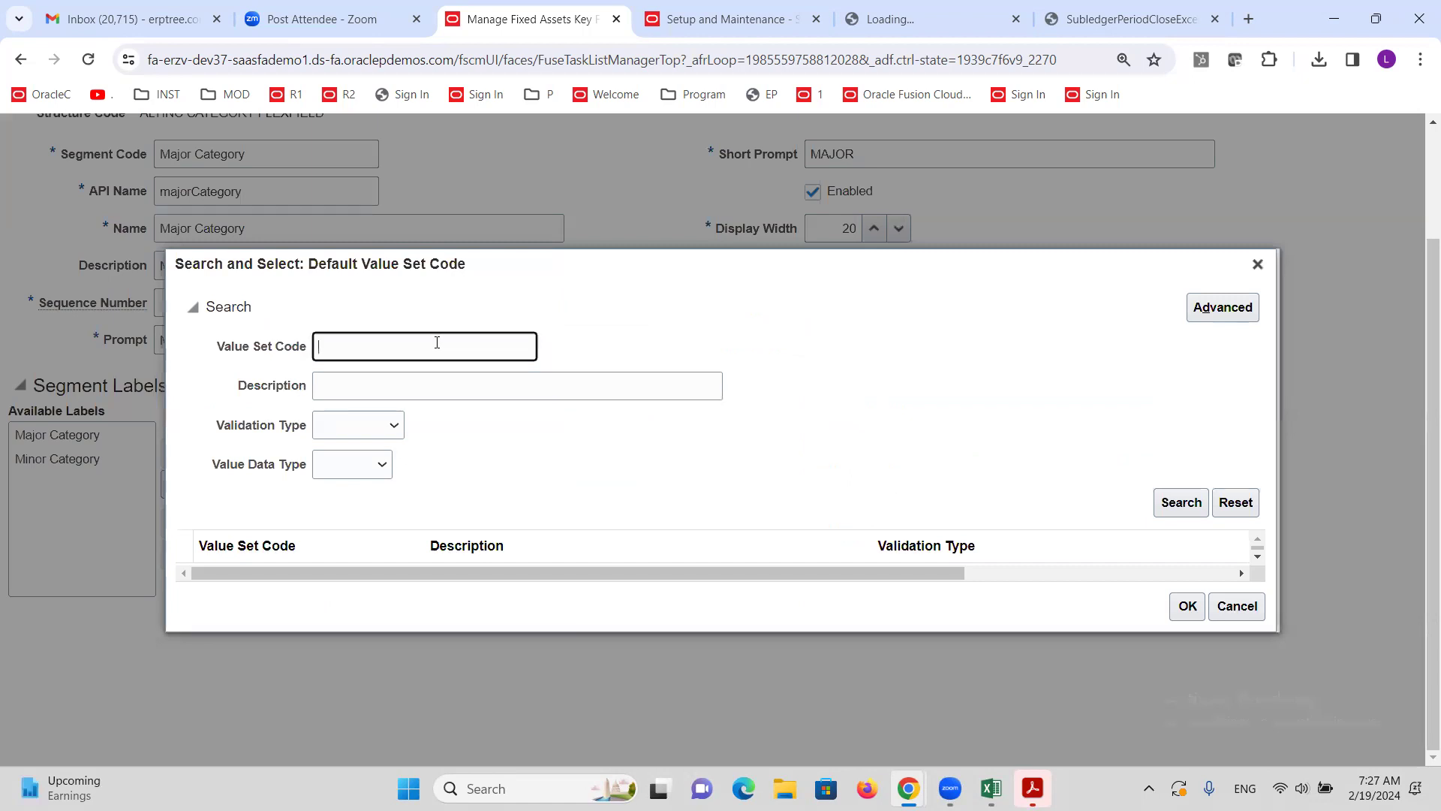
text(ALTINC)
click(1175, 500)
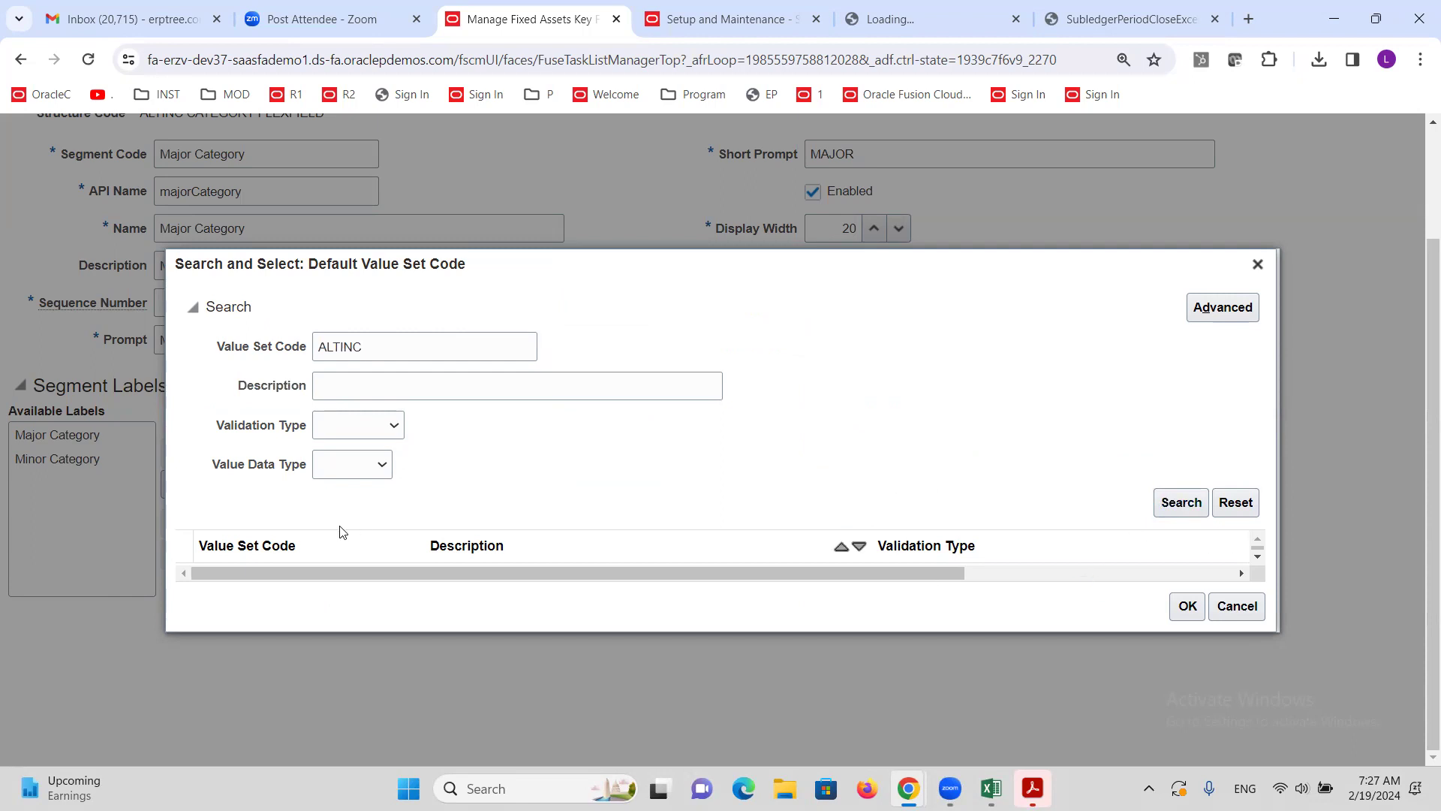
click(293, 539)
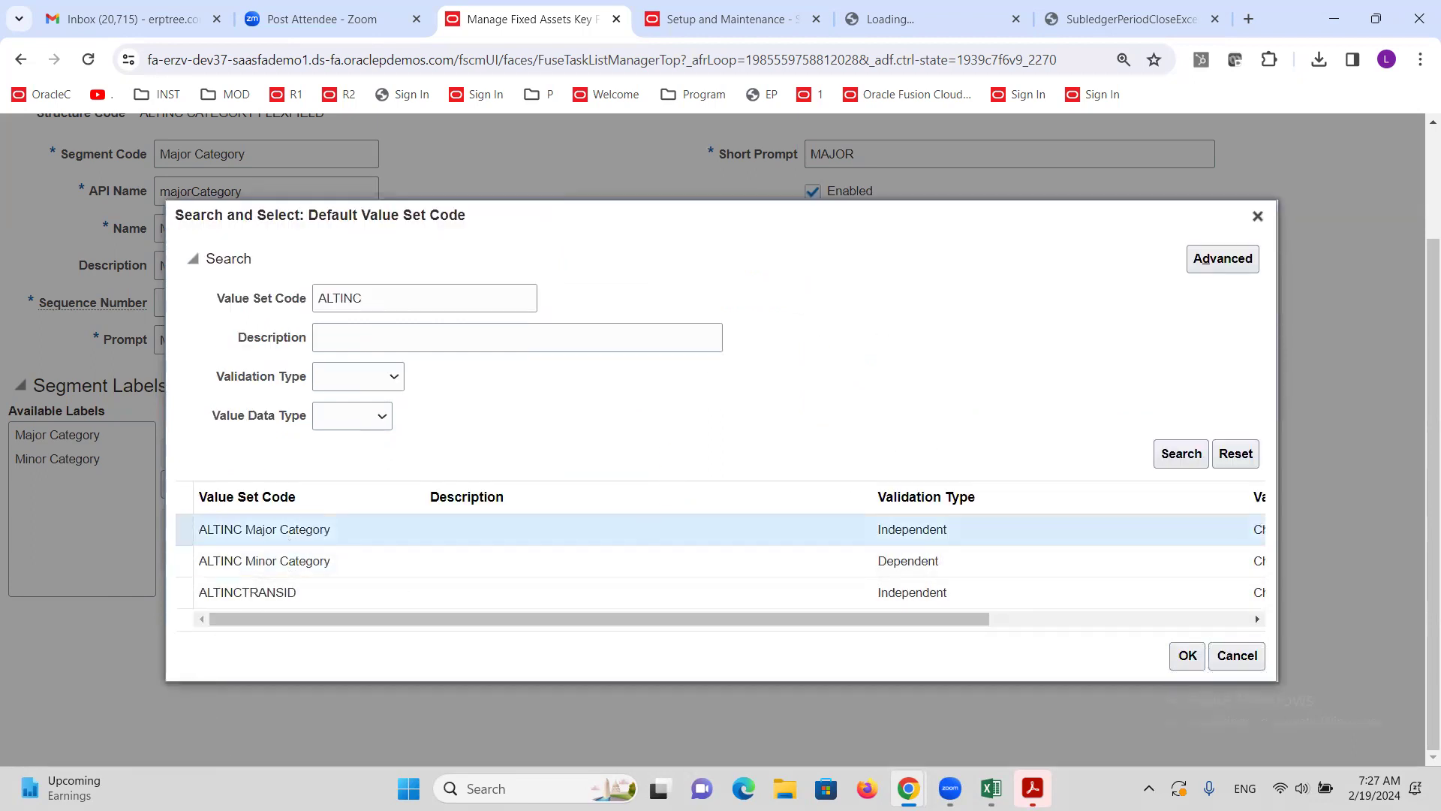
click(1181, 666)
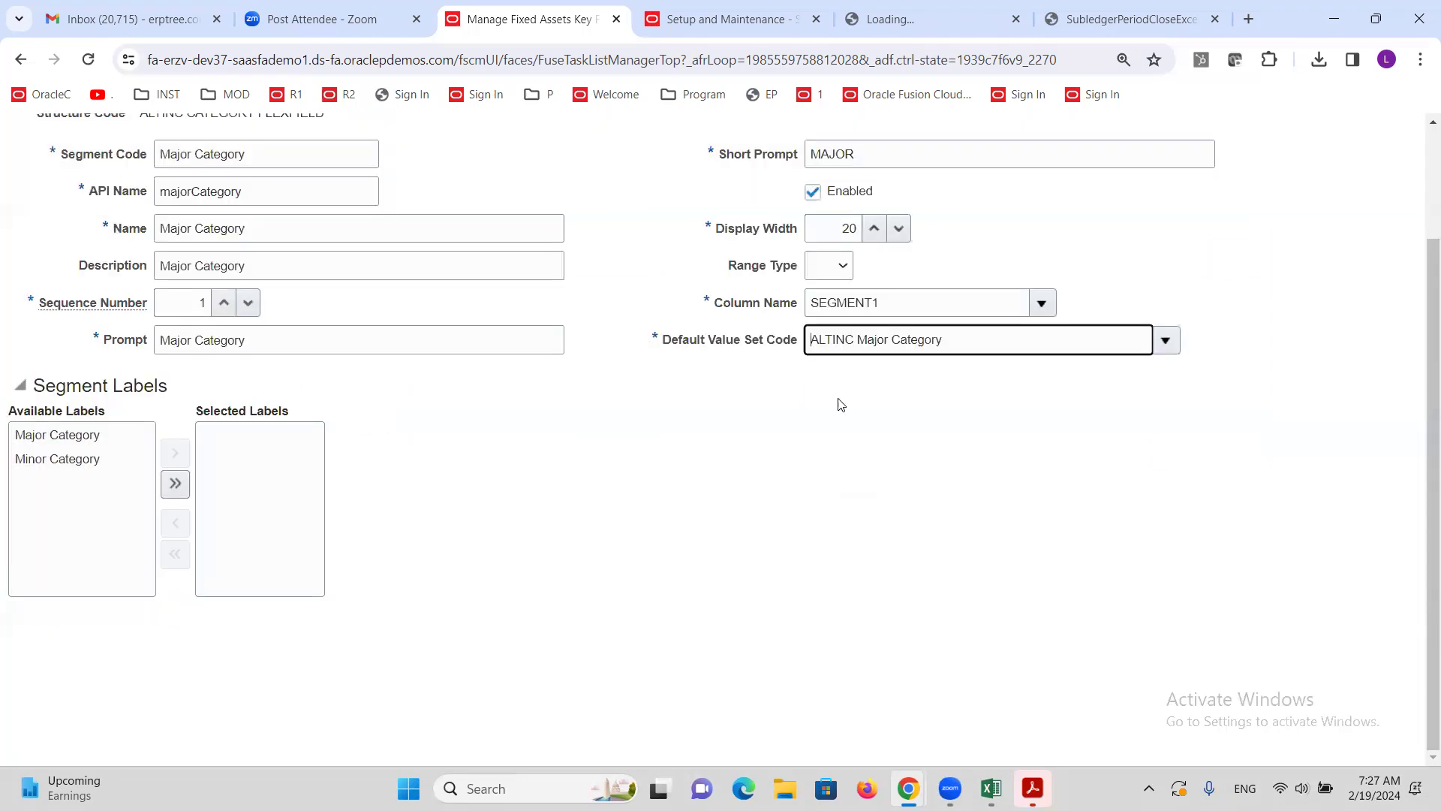
Step: Assign the Major Category segment label to the Major Category segment, and save and close it
scroll(459, 484, up, 3)
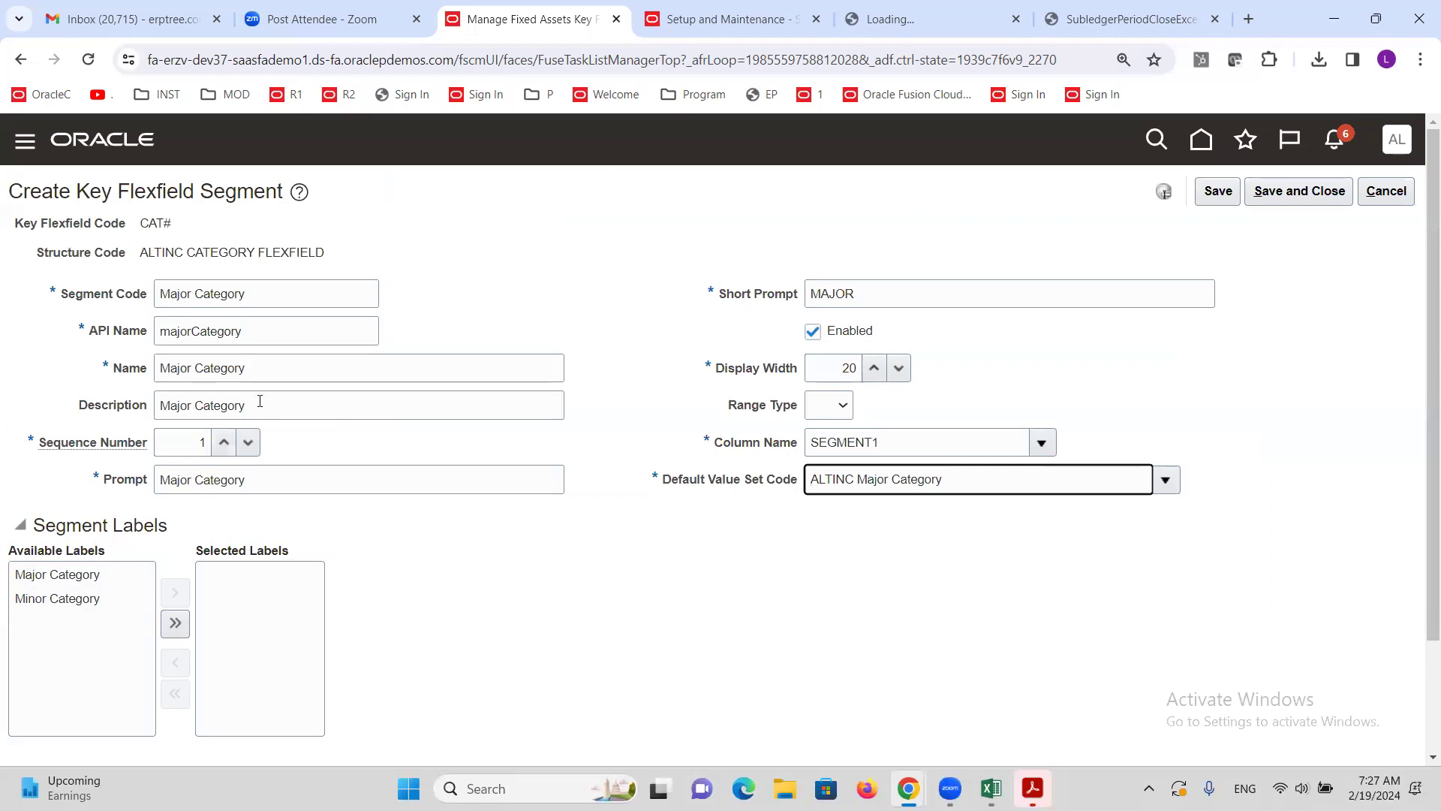
click(38, 578)
click(175, 593)
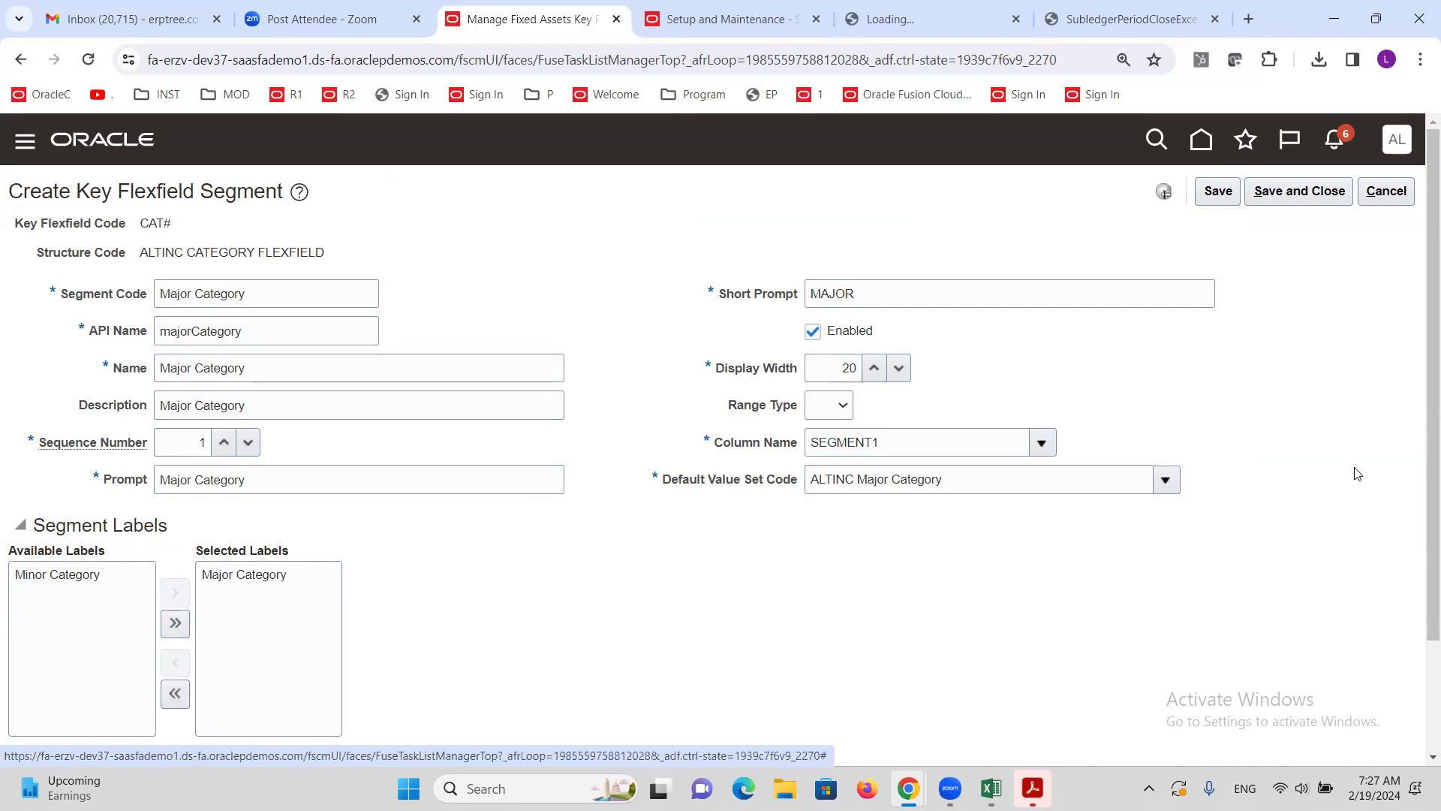
click(1299, 191)
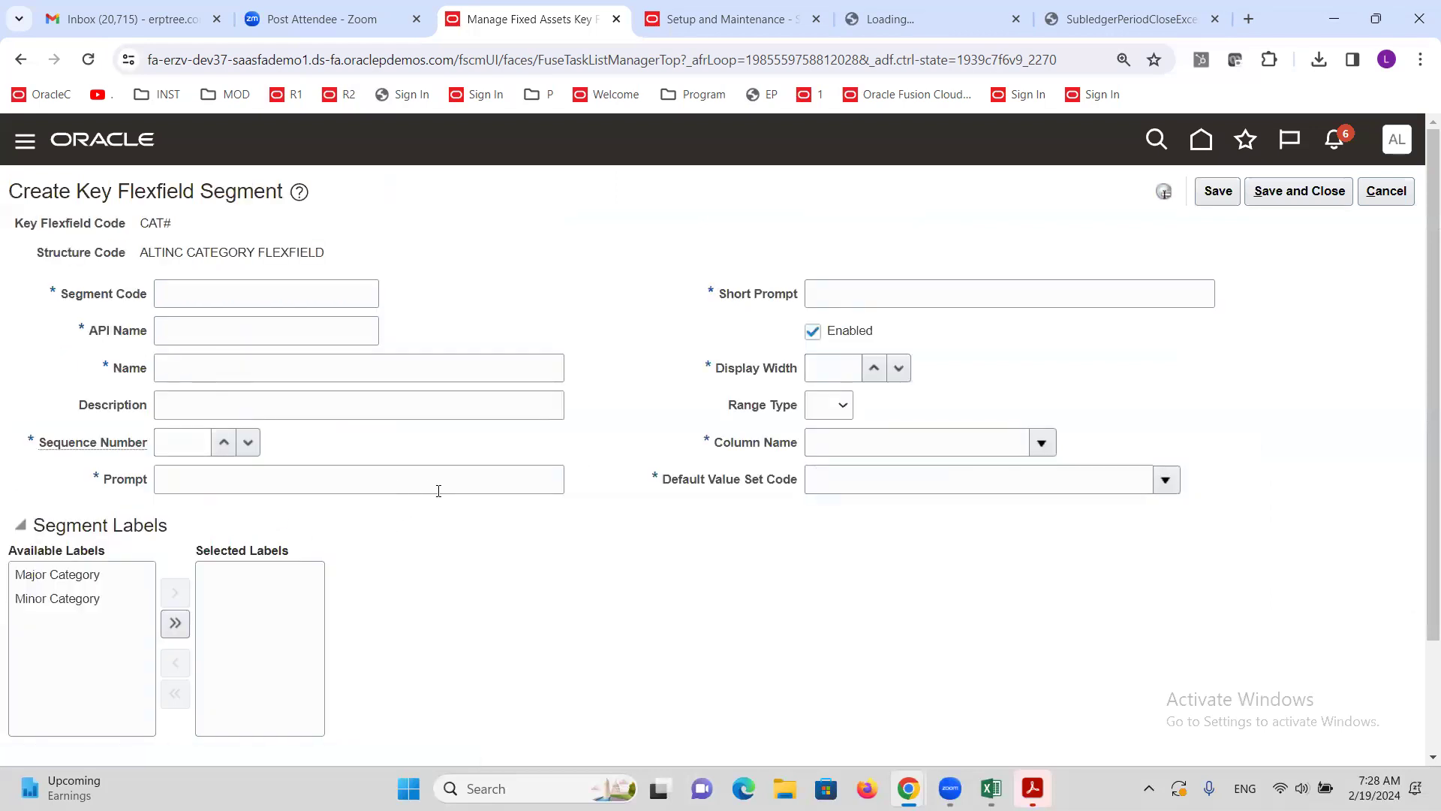
Step: Add a second segment to the ALTINC CATEGORY FLEXFIELD structure with the segment code Minor Category
click(236, 294)
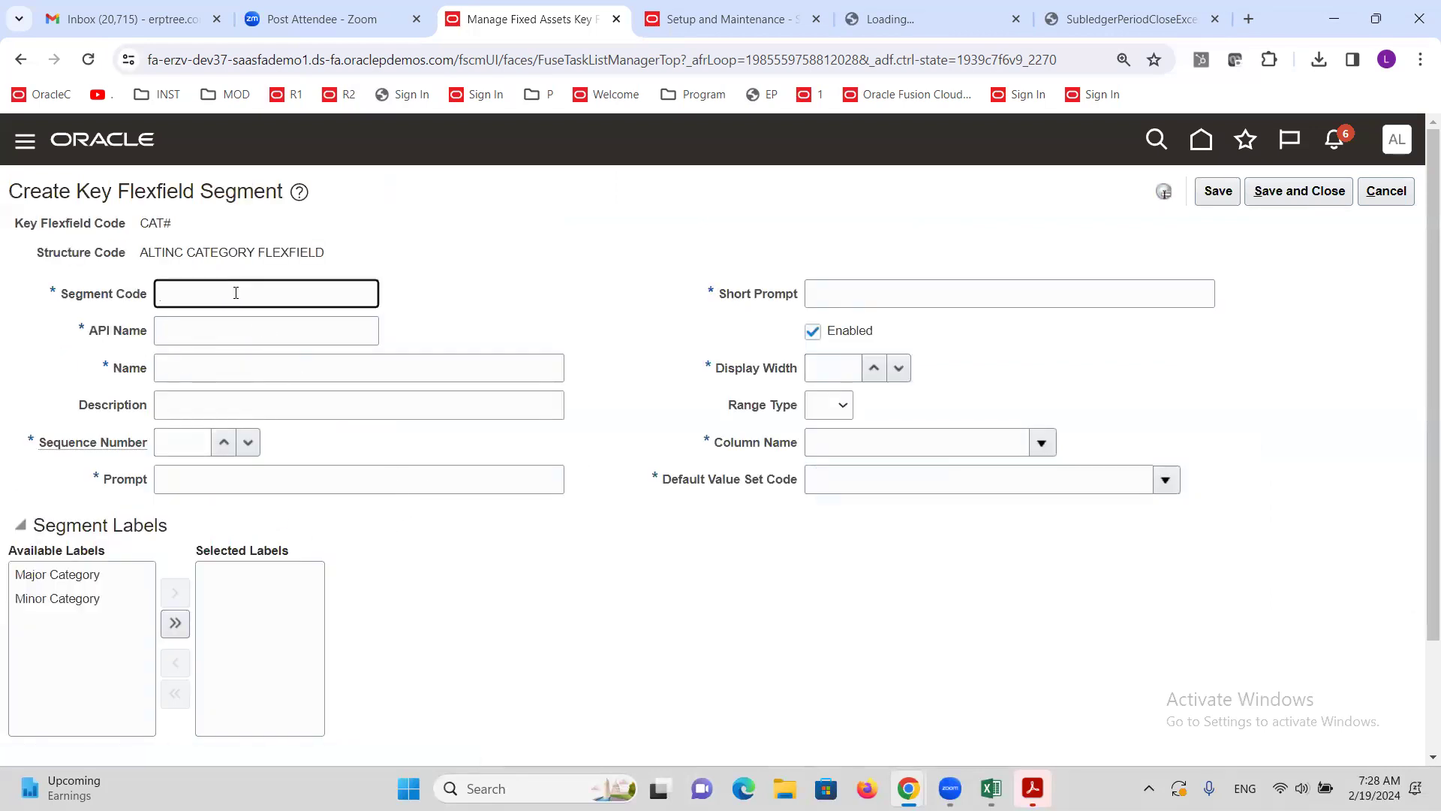
text(Minor Category)
drag(252, 304, 151, 303)
key(Tab)
key(Tab)
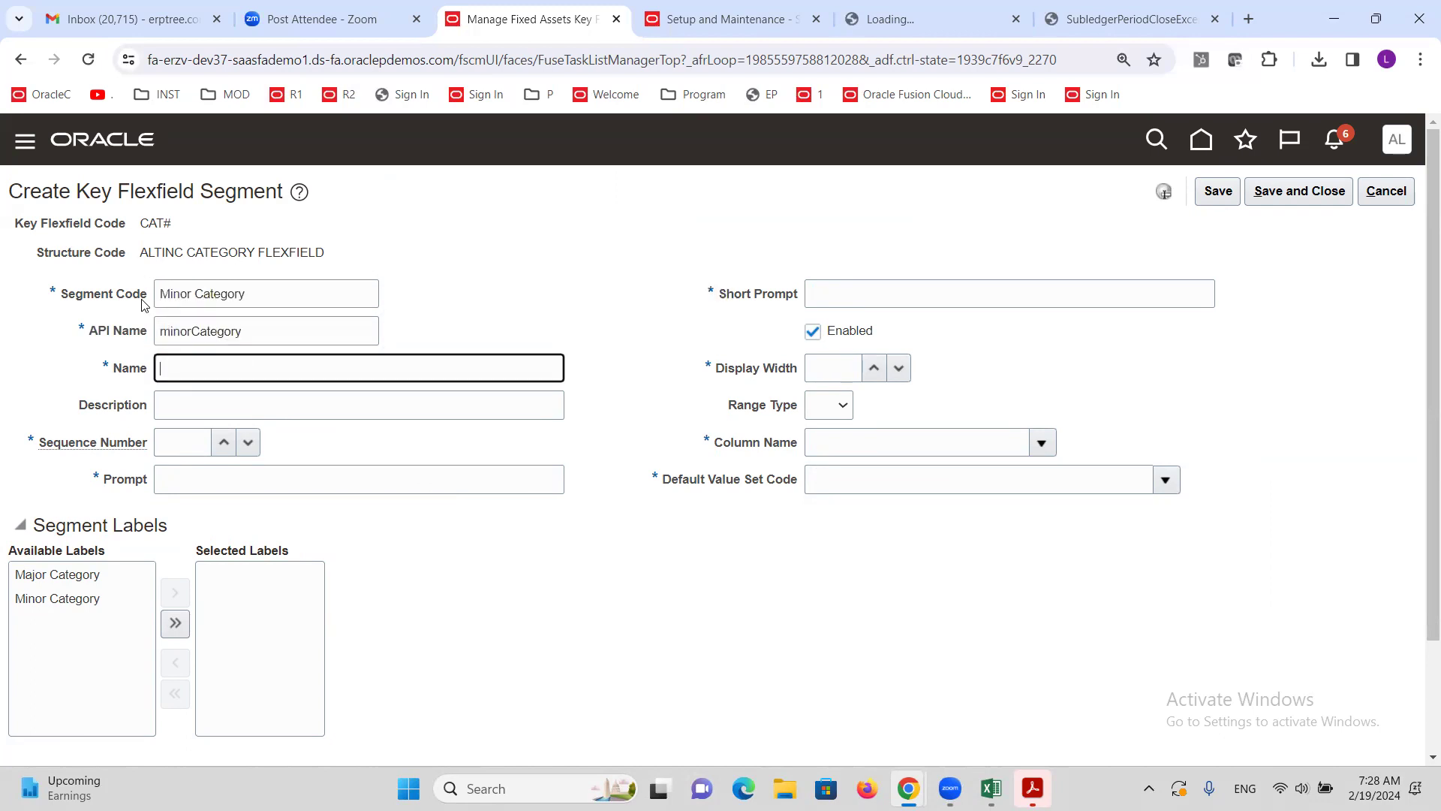
Step: Use Minor Category as the new segment's name, description and prompt, and set its sequence number to 2
key(ctrl+v)
key(Tab)
key(ctrl+v)
key(Tab)
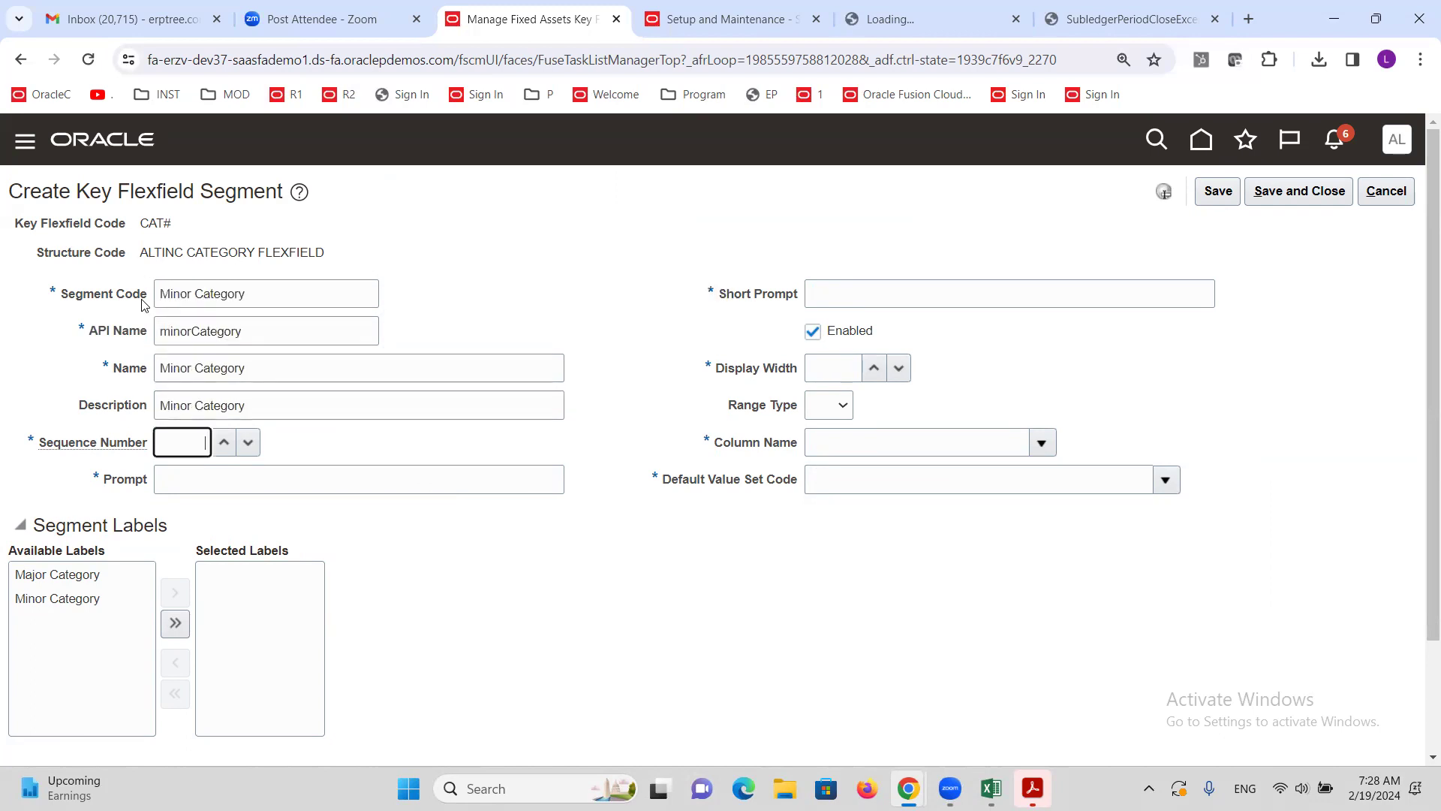
text(2)
key(Tab)
key(ctrl+v)
key(Tab)
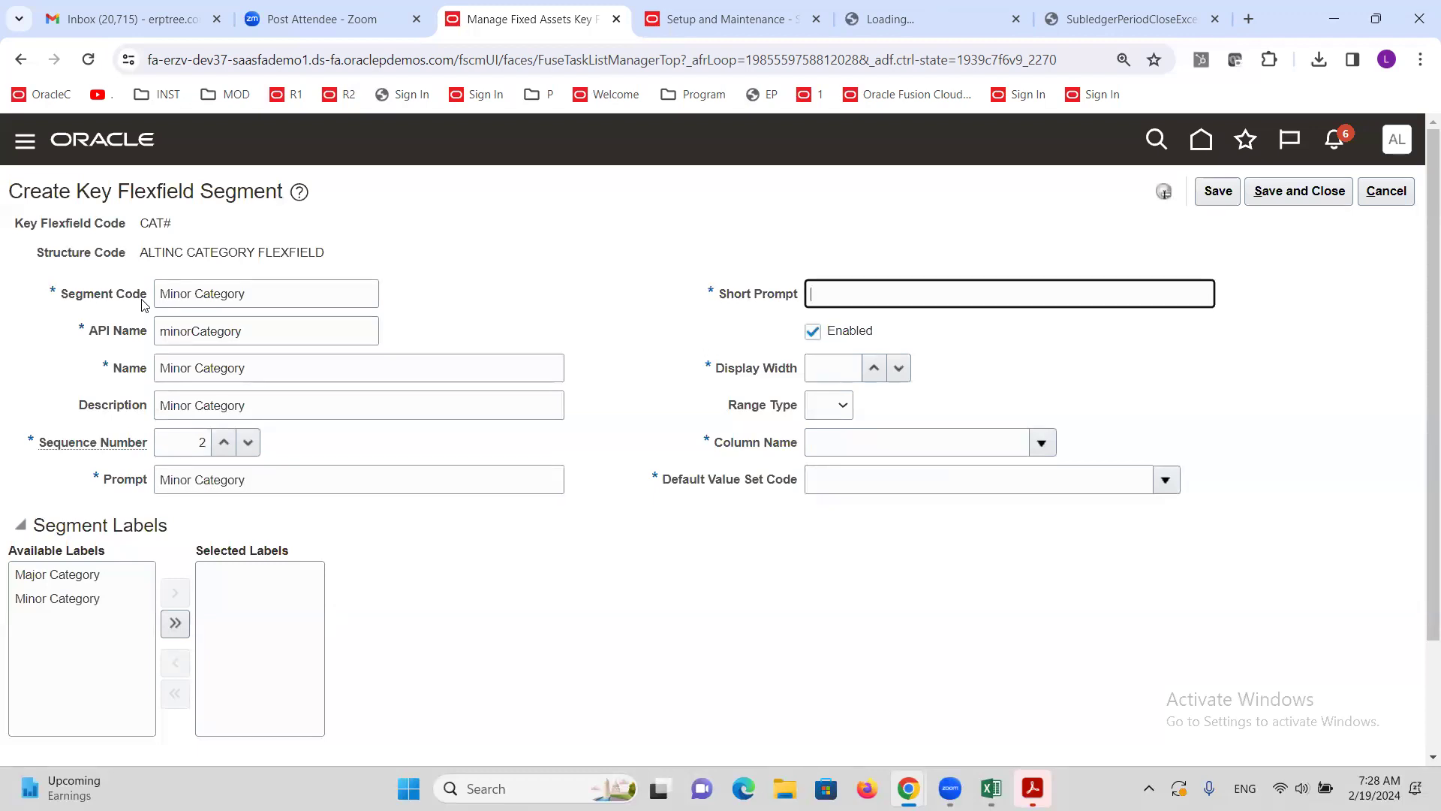
Step: Give the Minor Category segment the short prompt MINOR, a display width of 20 and the column name SEGMENT2
key(Tab)
key(Tab)
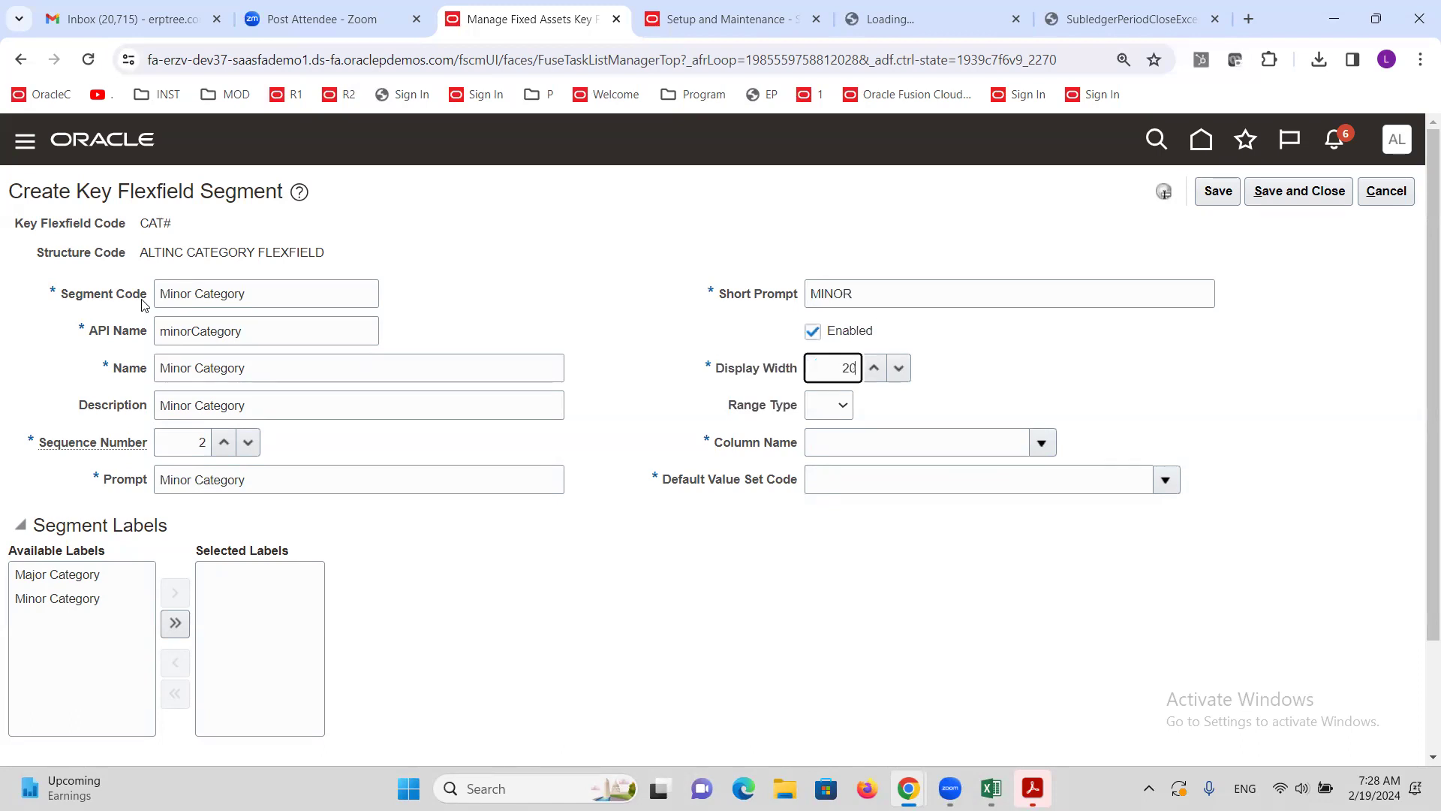
click(1041, 443)
click(896, 549)
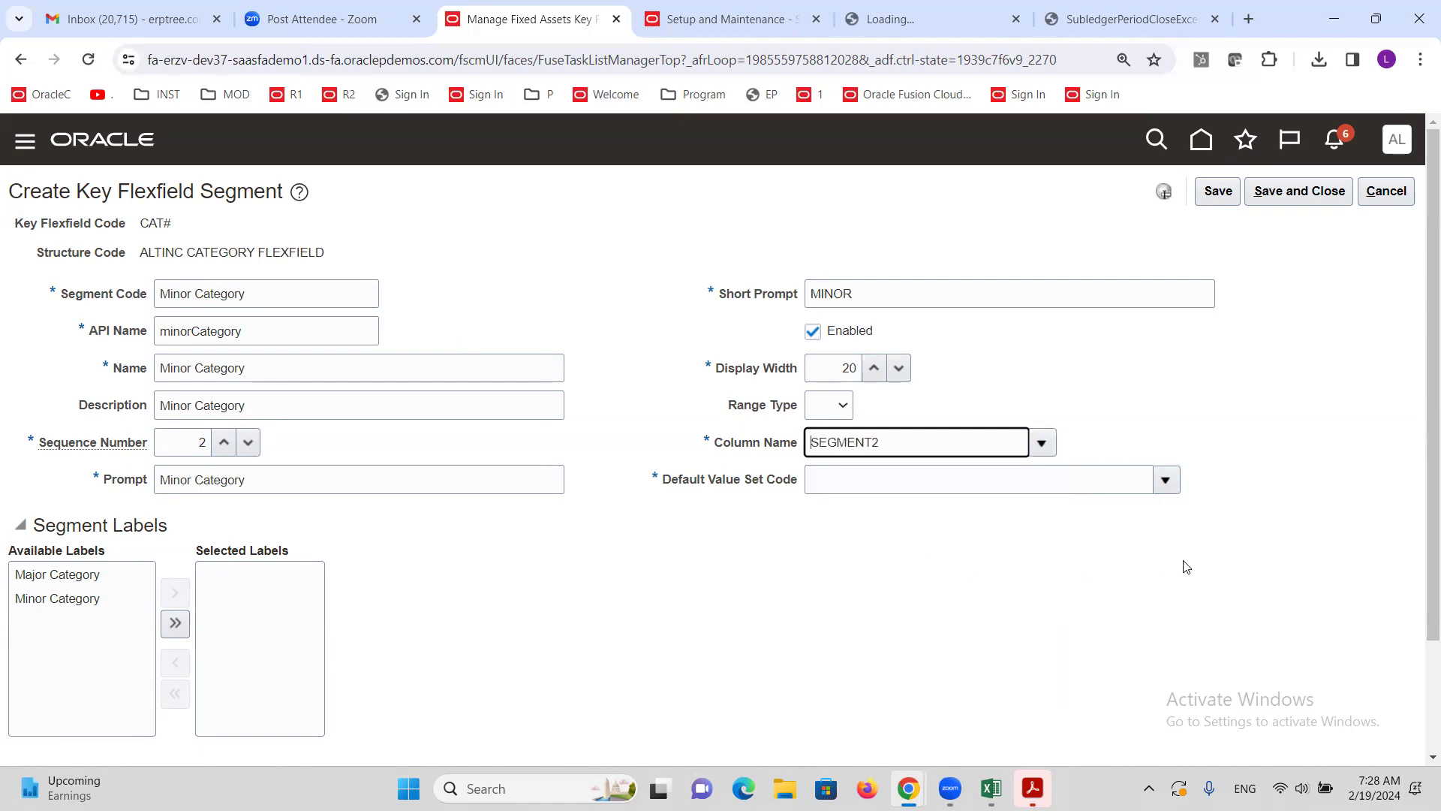
Step: Search the value sets for ALTINC Mi and choose ALTINC Minor Category as the segment's default value set code
click(1166, 480)
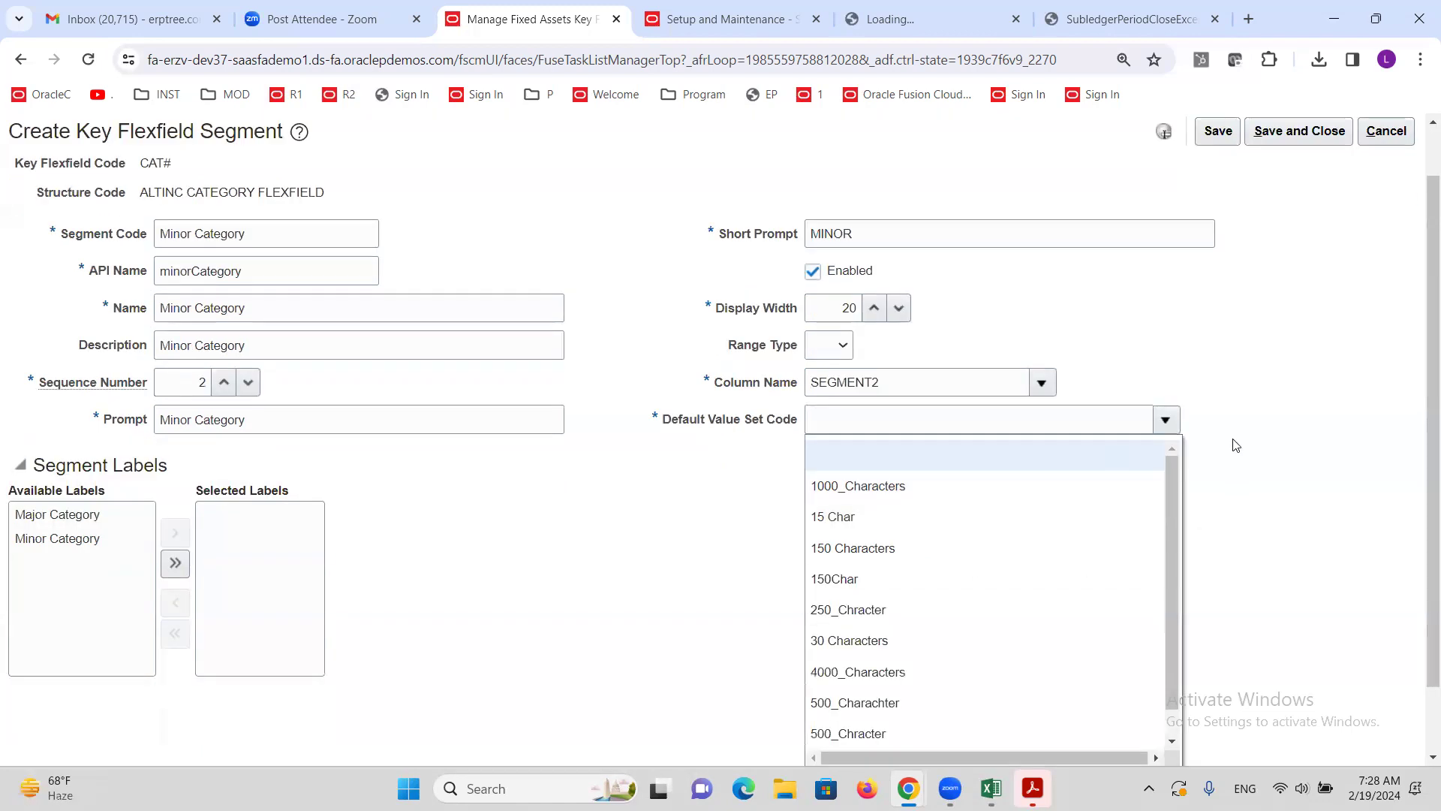
scroll(1232, 441, down, 1)
click(834, 699)
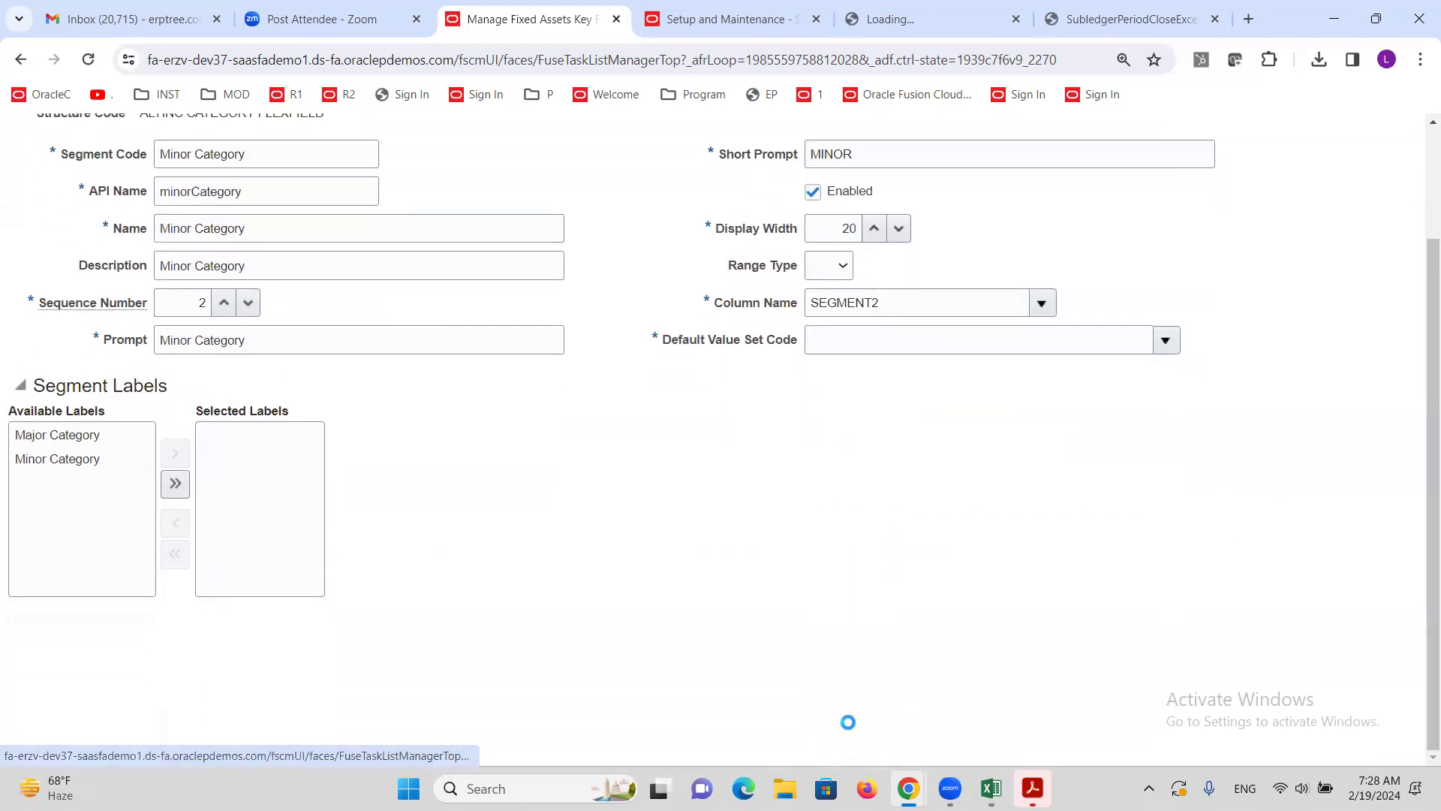
click(384, 353)
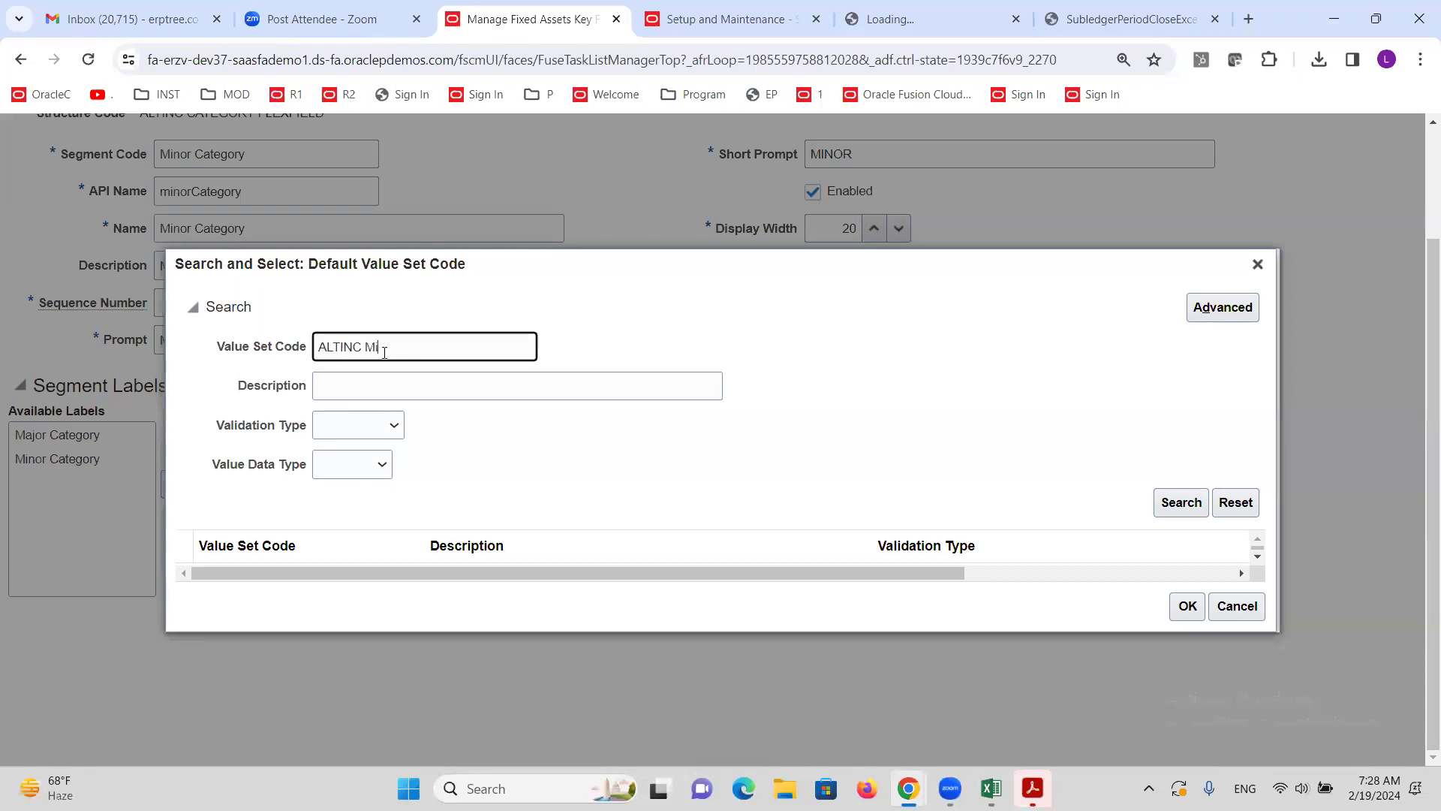
click(1183, 502)
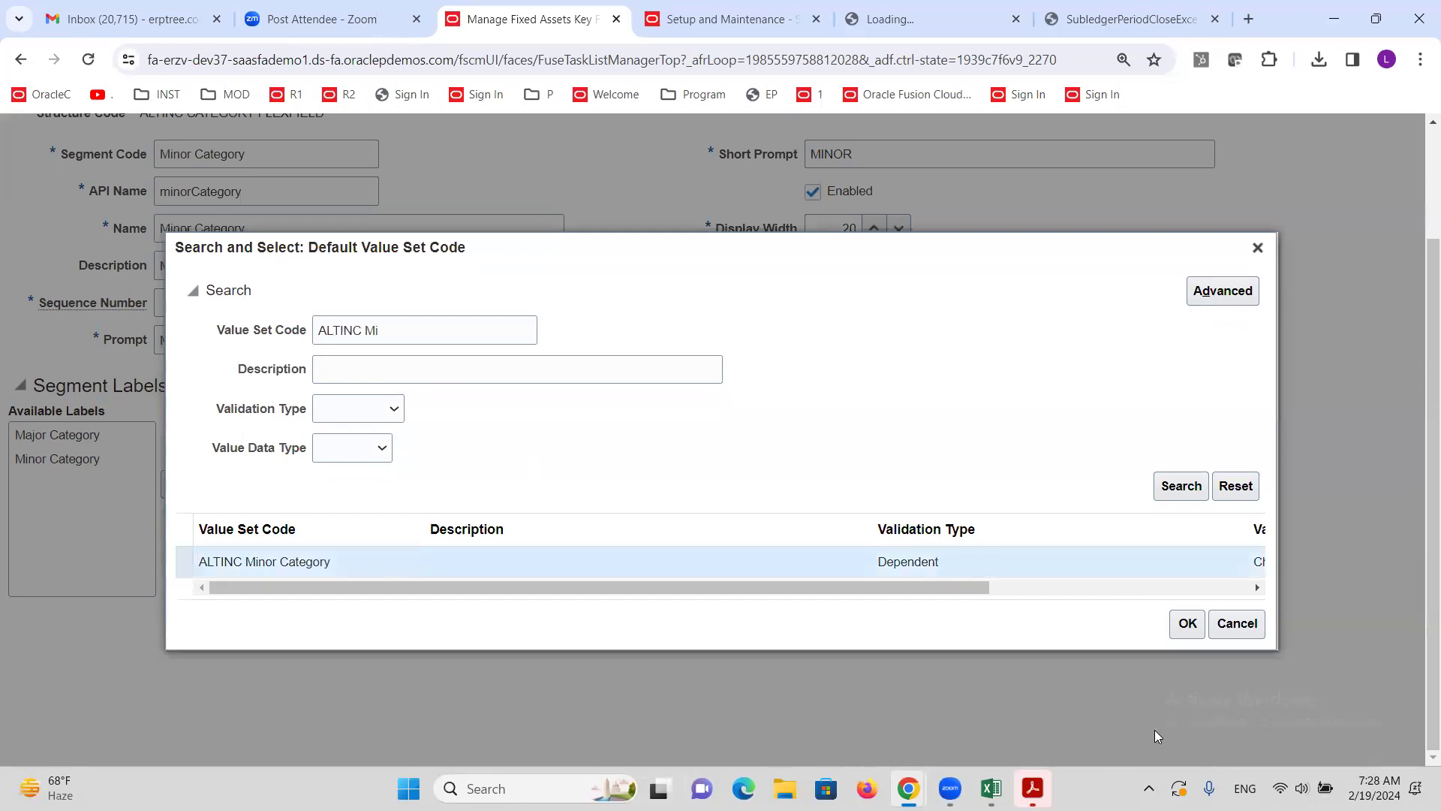
click(1186, 629)
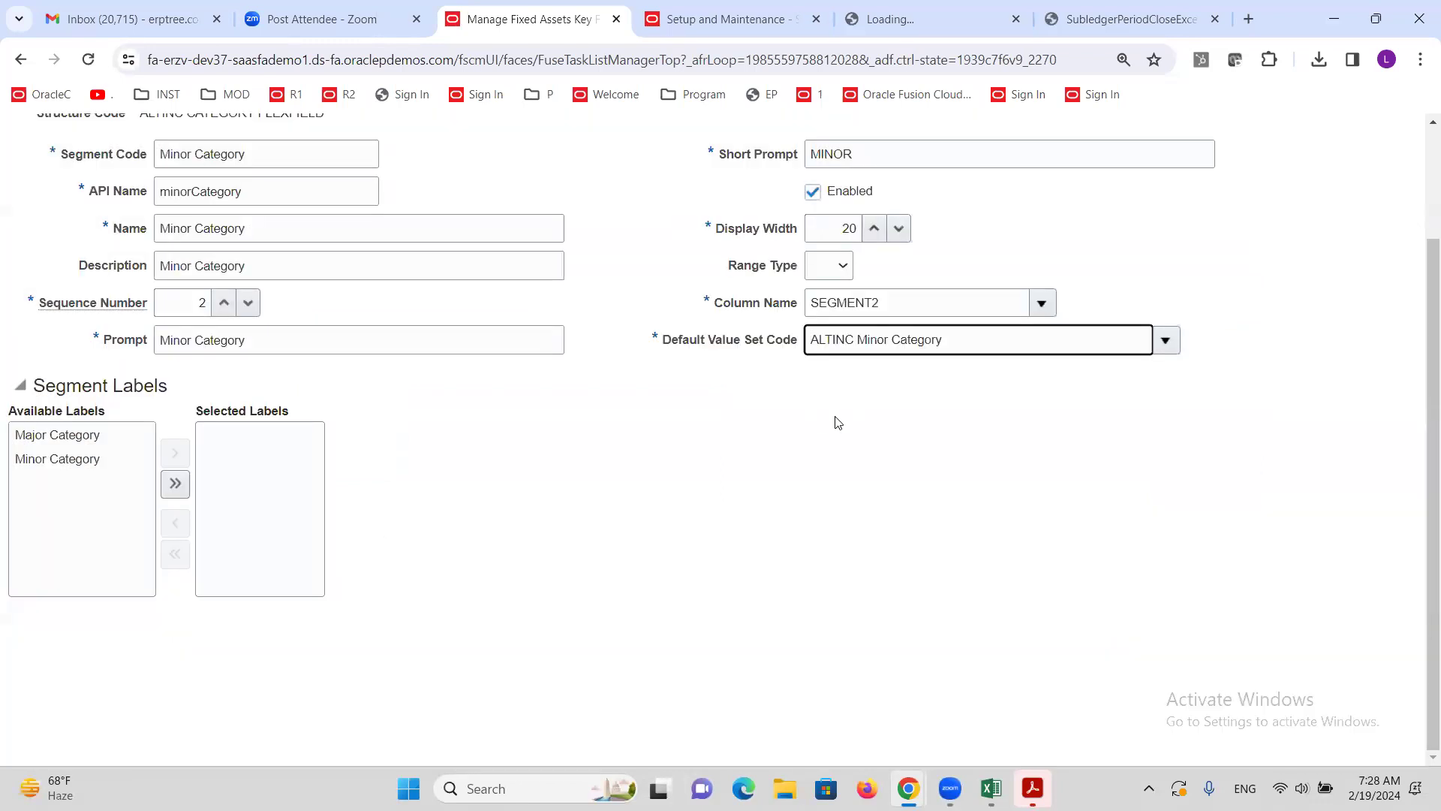
Step: Assign the Minor Category label to the segment, then save and close the segment and its structure
scroll(525, 533, up, 2)
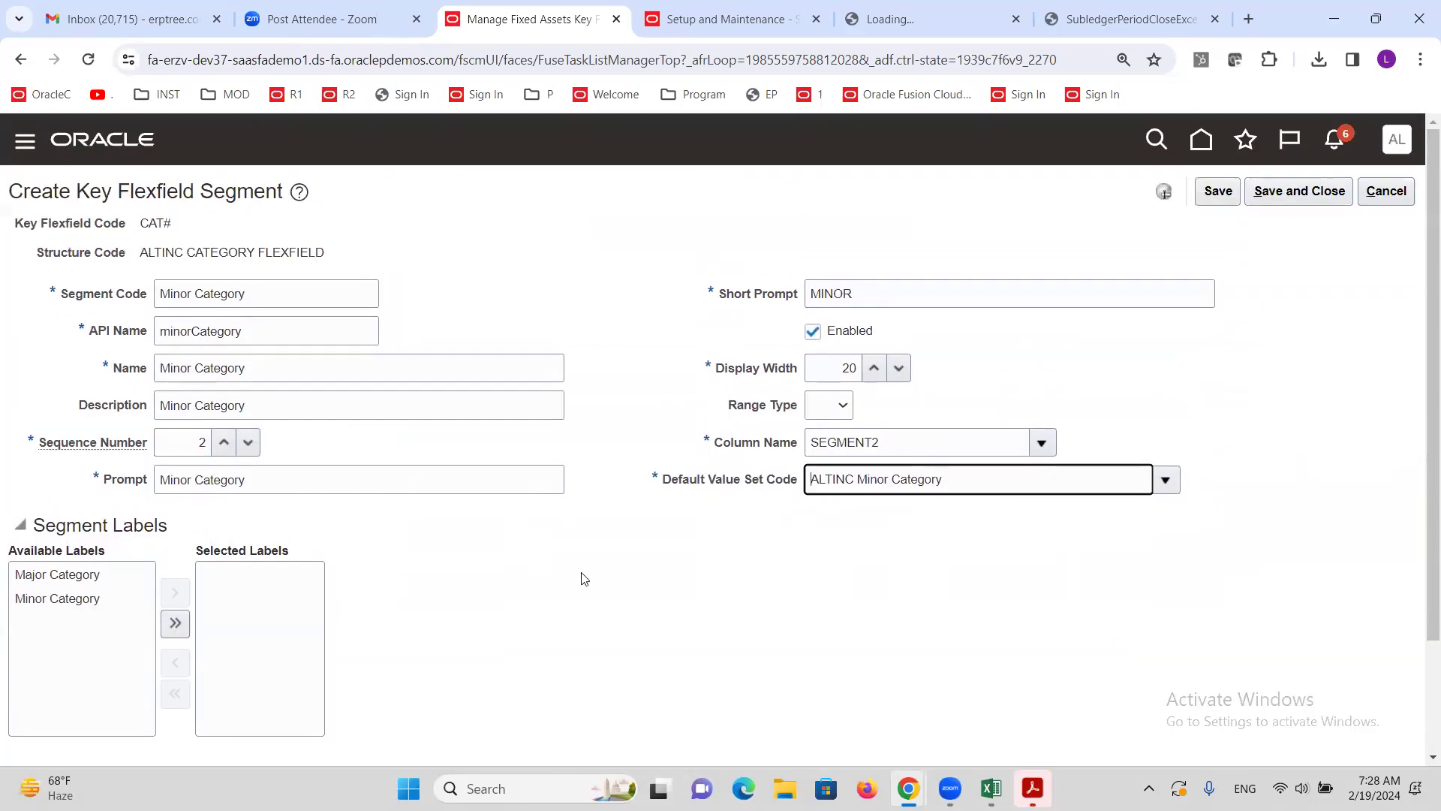
double_click(80, 599)
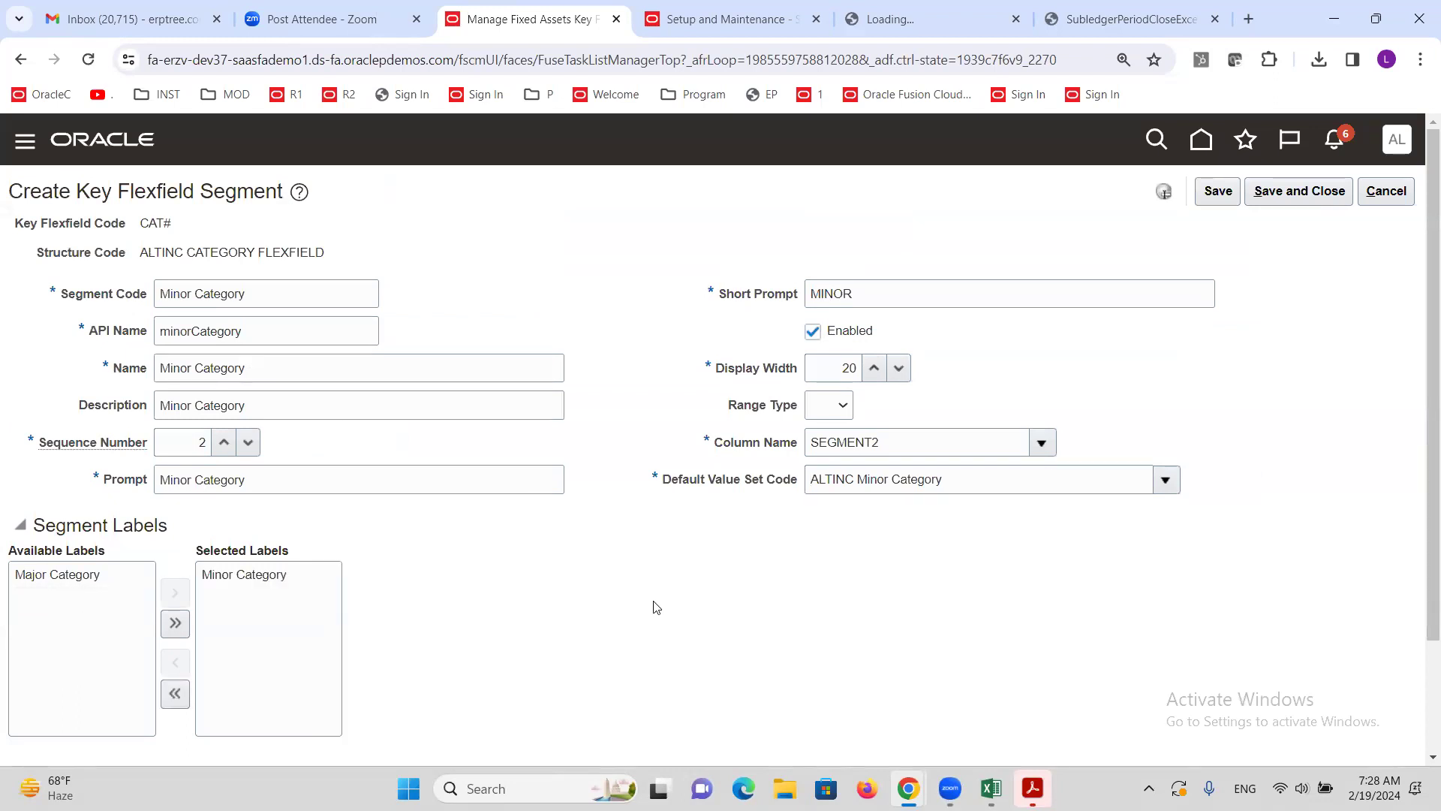
click(1322, 197)
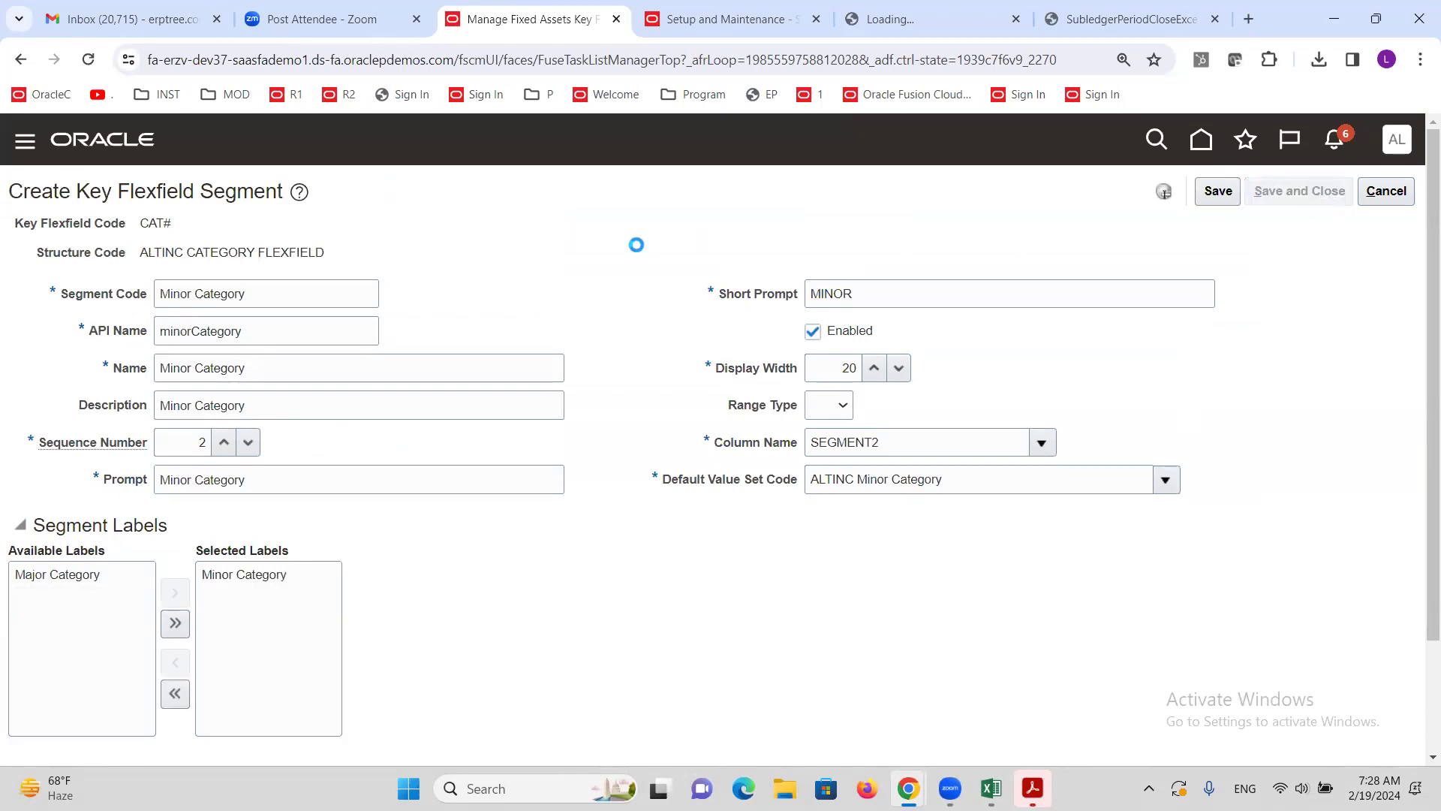
click(1299, 192)
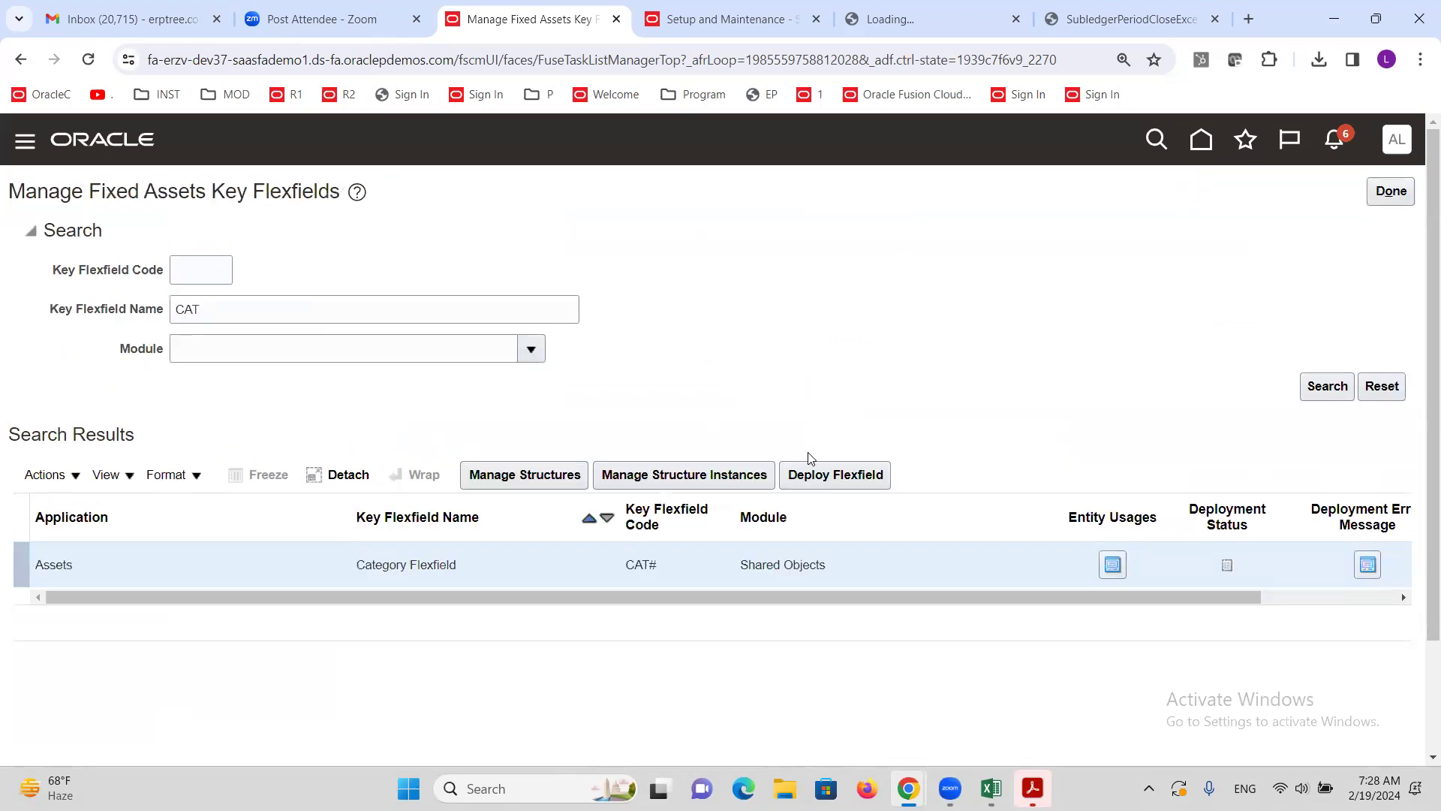
Step: Create a structure instance for the Category Flexfield with the structure instance code ALTINC CATEGORY FLEX
click(874, 471)
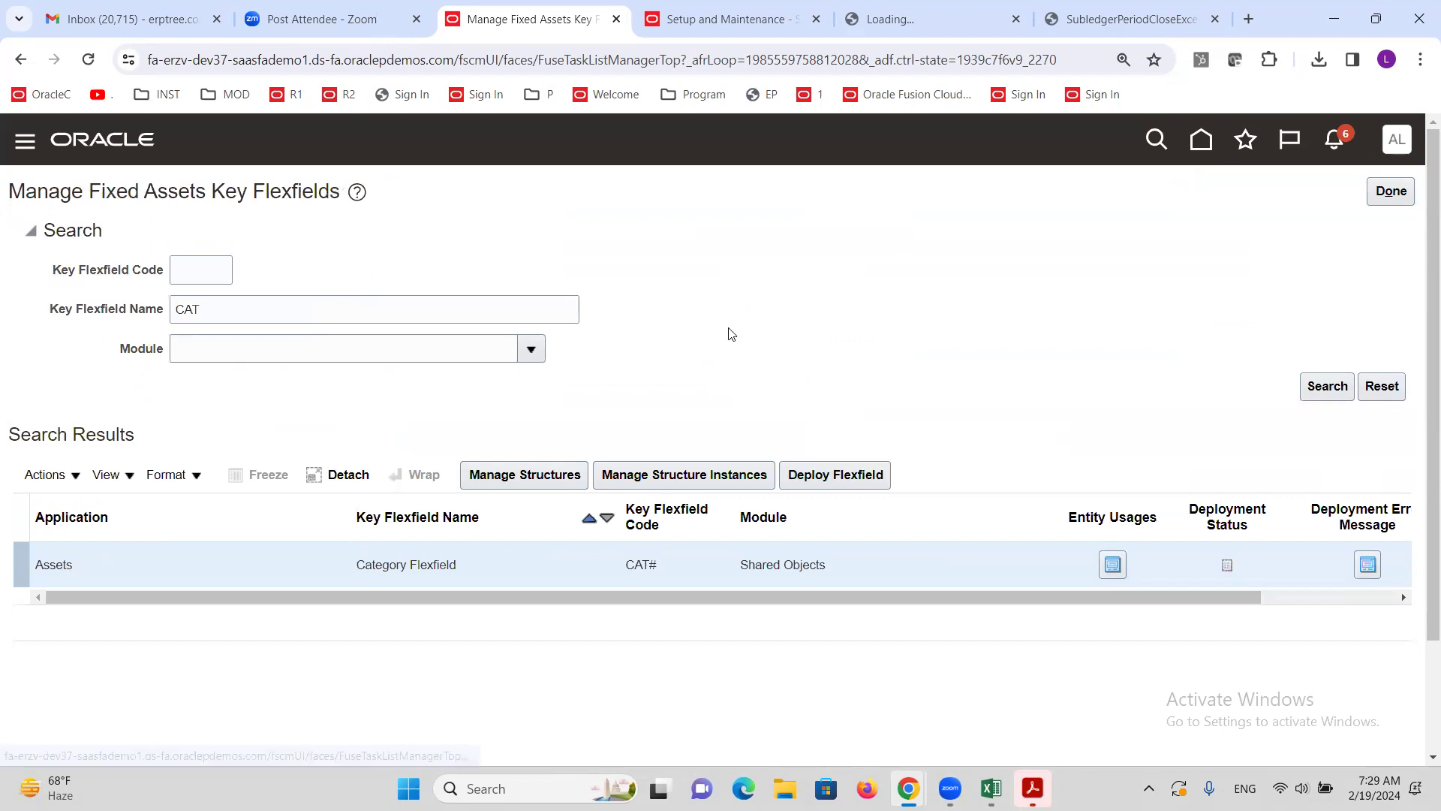
click(694, 474)
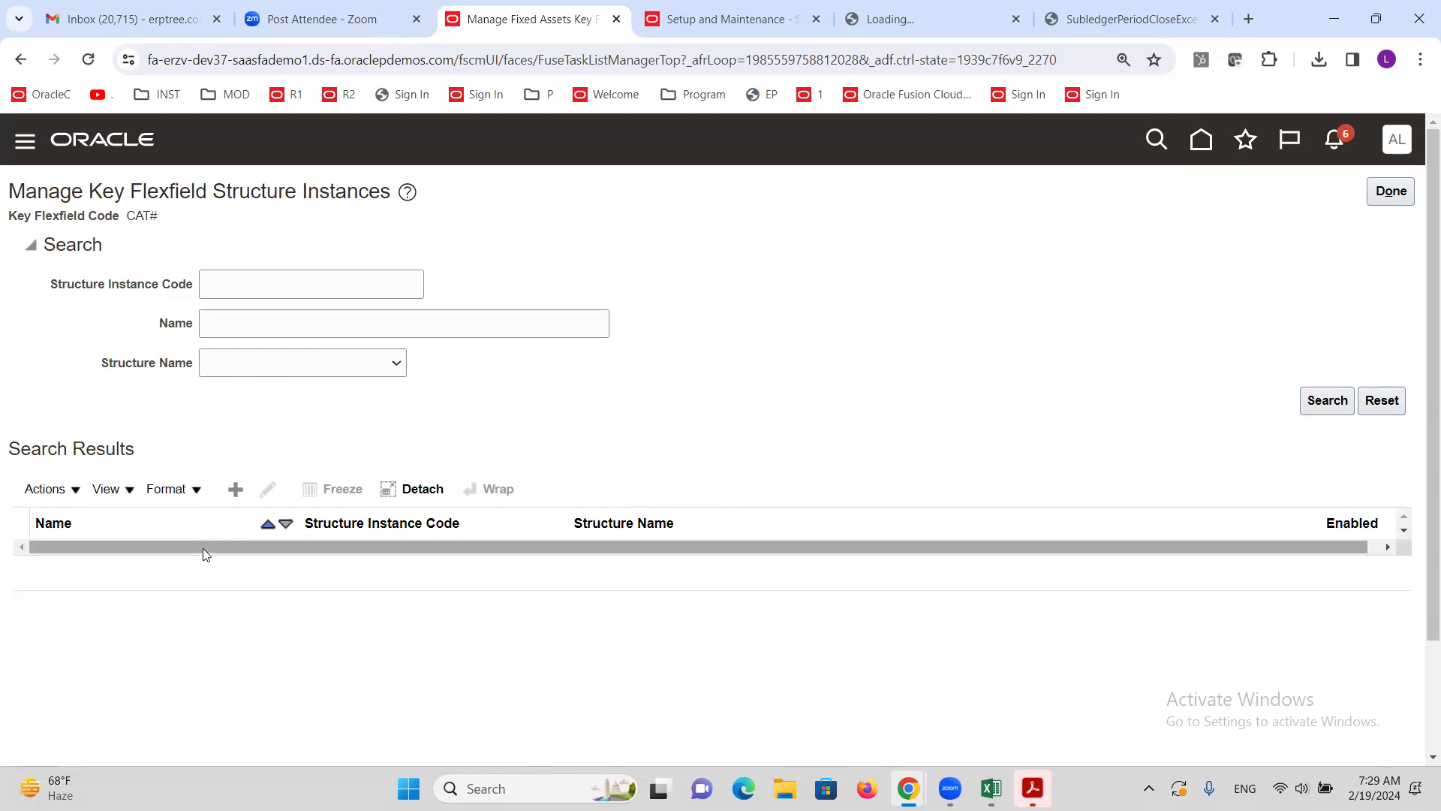
click(1329, 401)
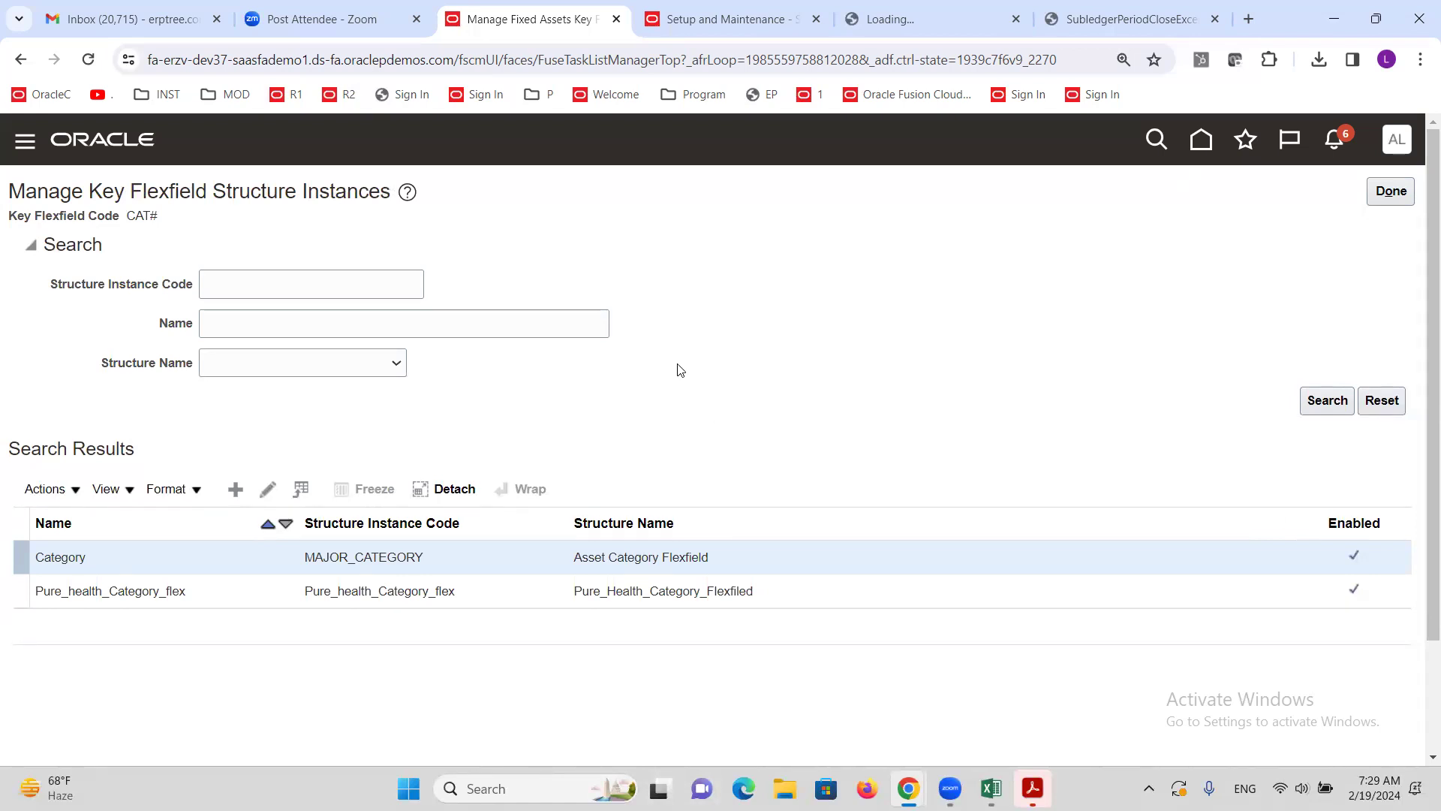
click(261, 492)
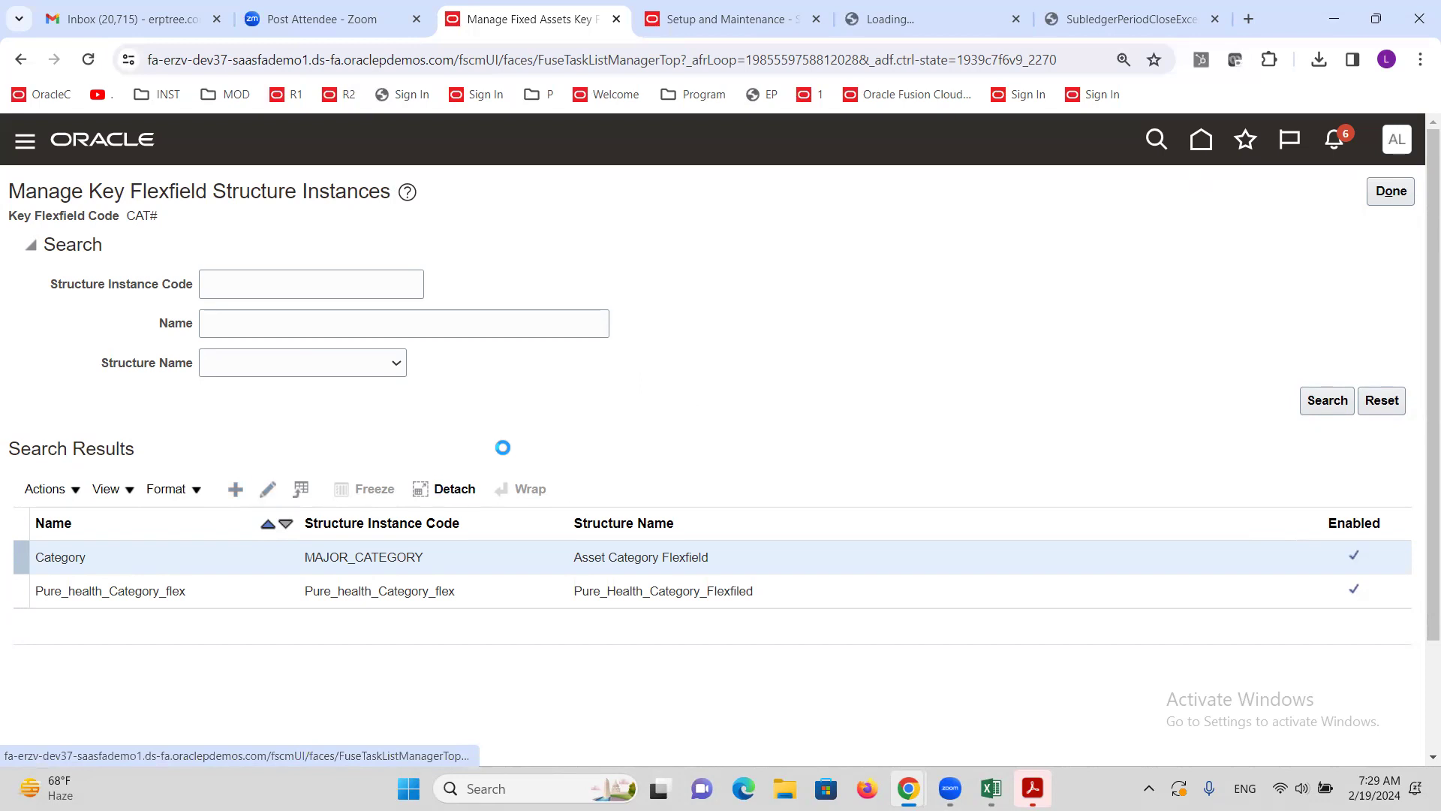
click(240, 262)
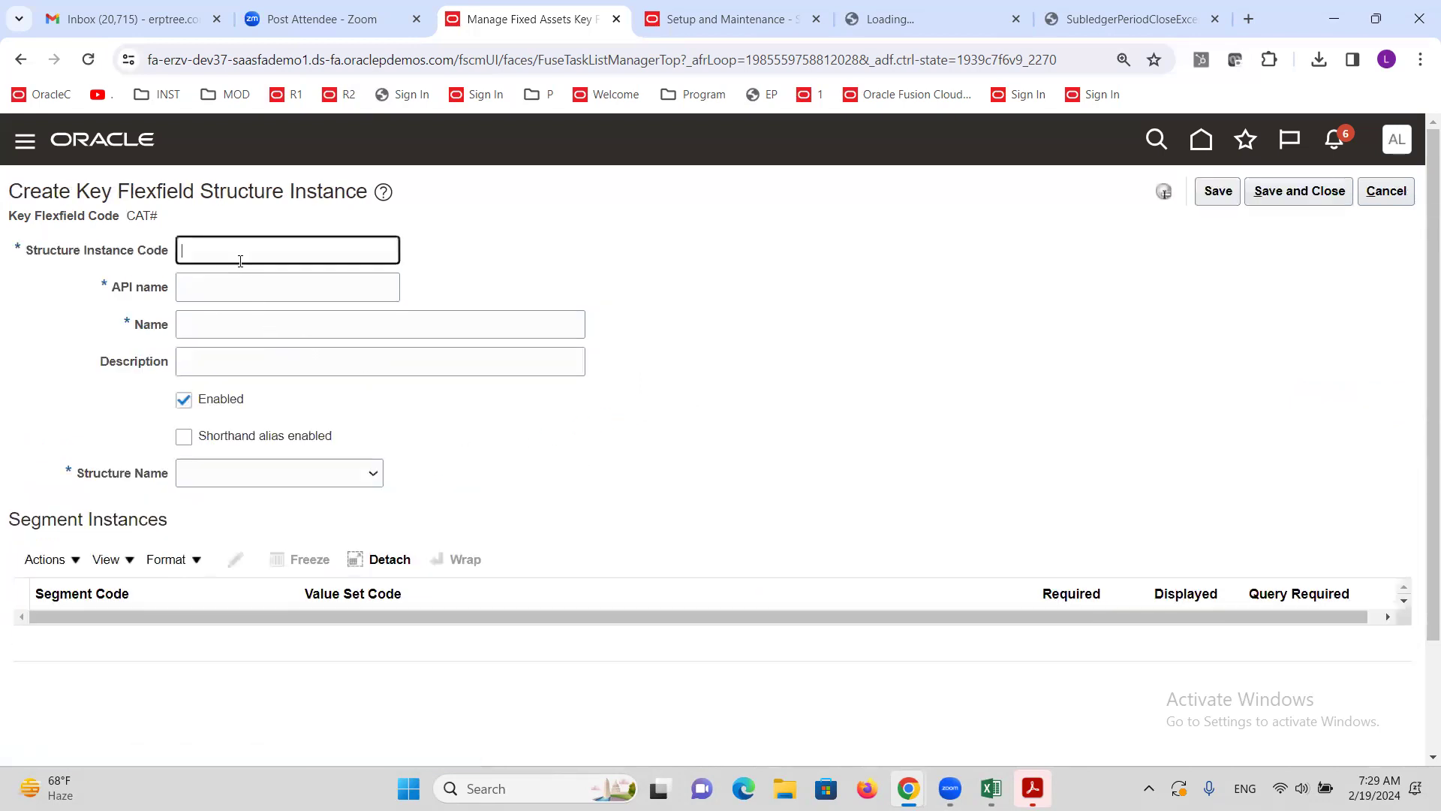
text(ALTINC CATEGORY FLEX)
key(Tab)
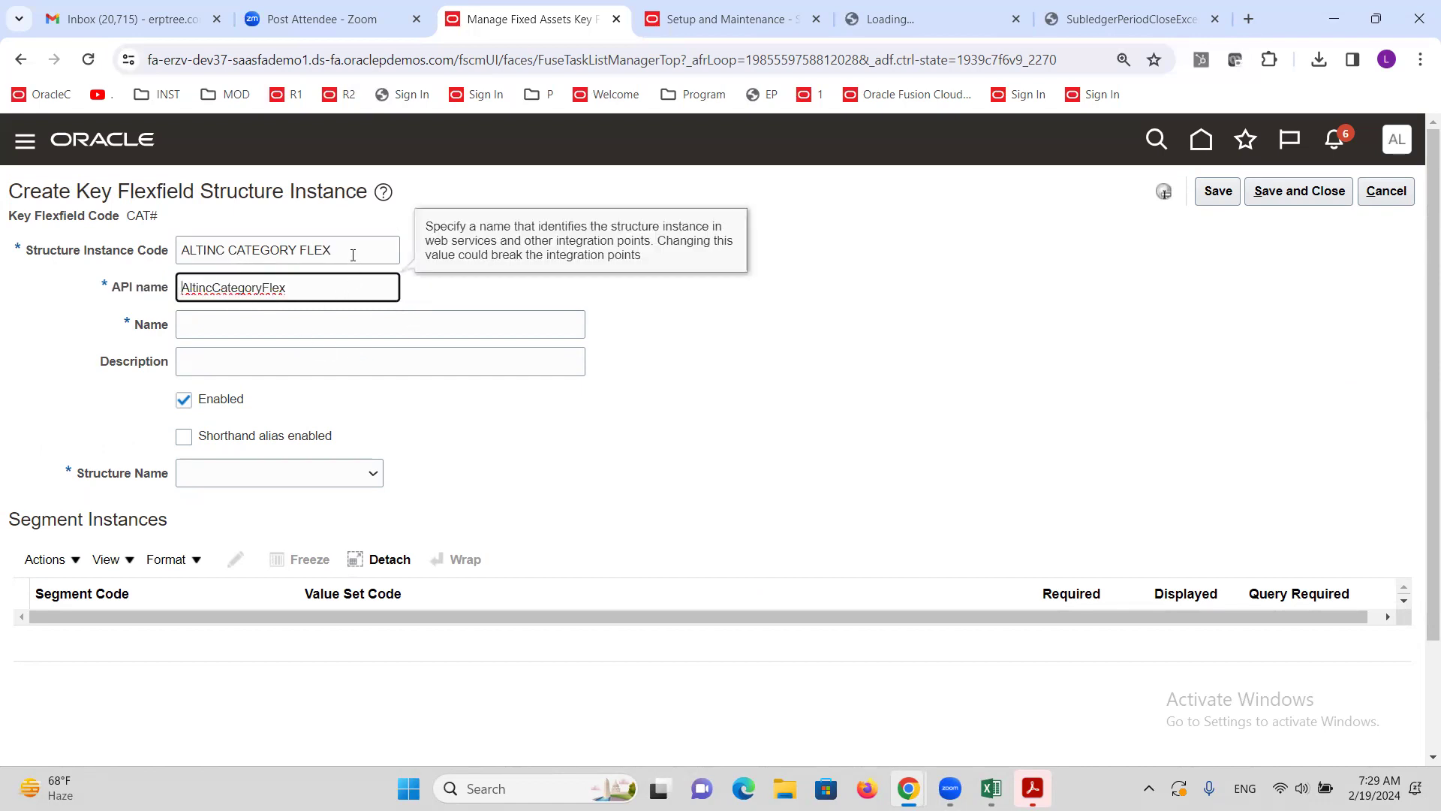
Step: Use ALTINC CATEGORY FLEX as the instance's name and description, and base it on the ALTINC CATEGORY FLEXFIELD structure
drag(346, 249, 83, 257)
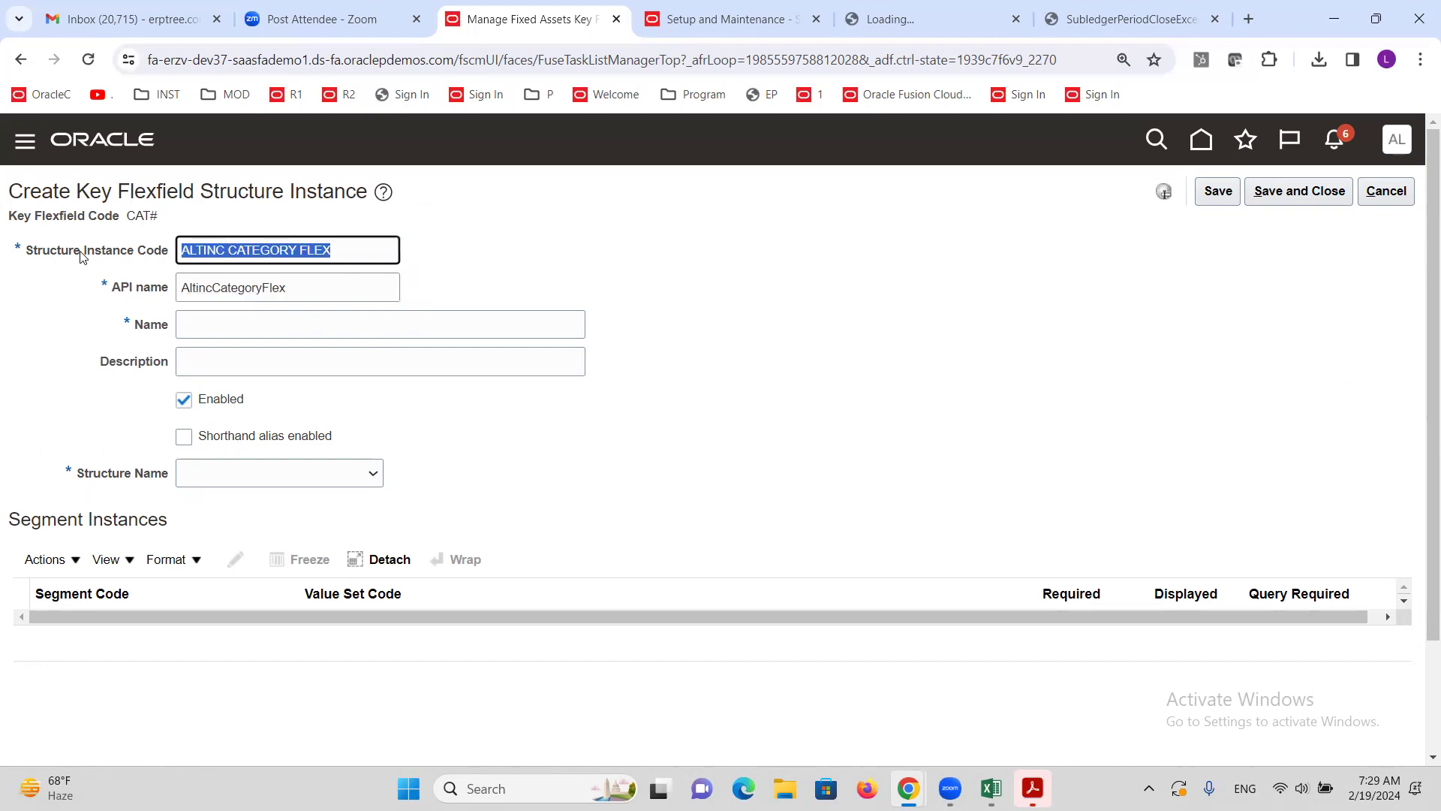
key(ctrl+c)
key(Tab)
key(Tab)
key(ctrl+v)
key(Tab)
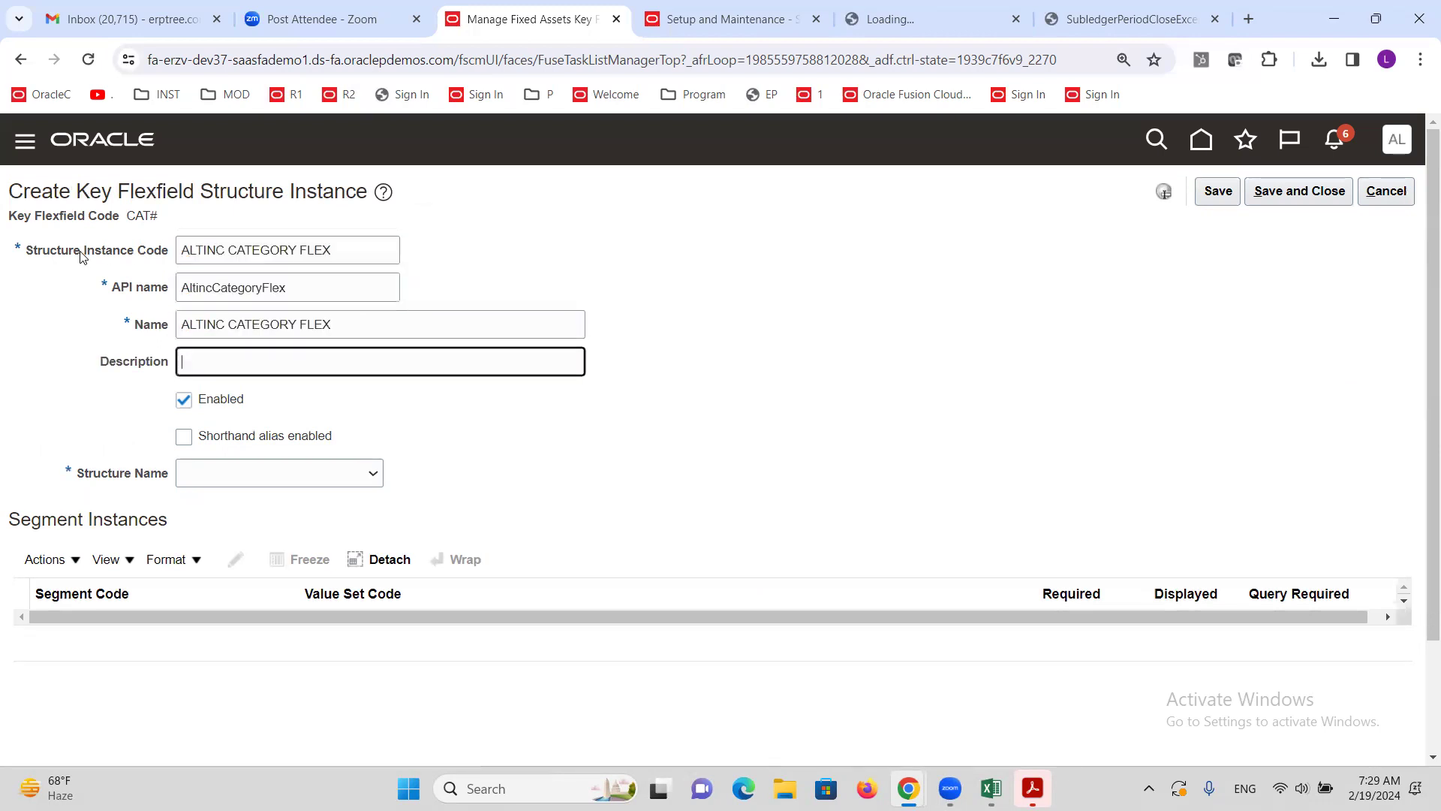
key(ctrl+v)
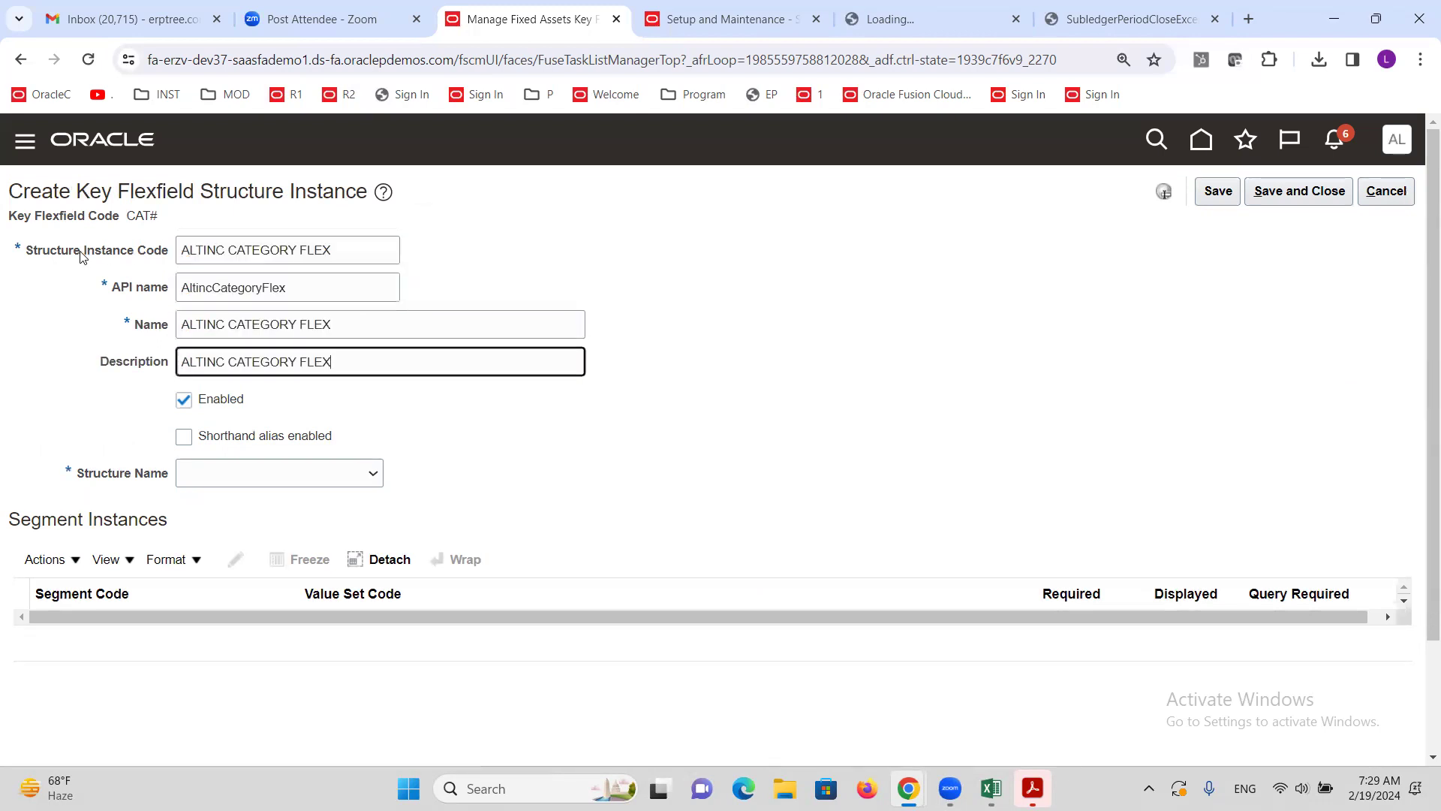
click(342, 481)
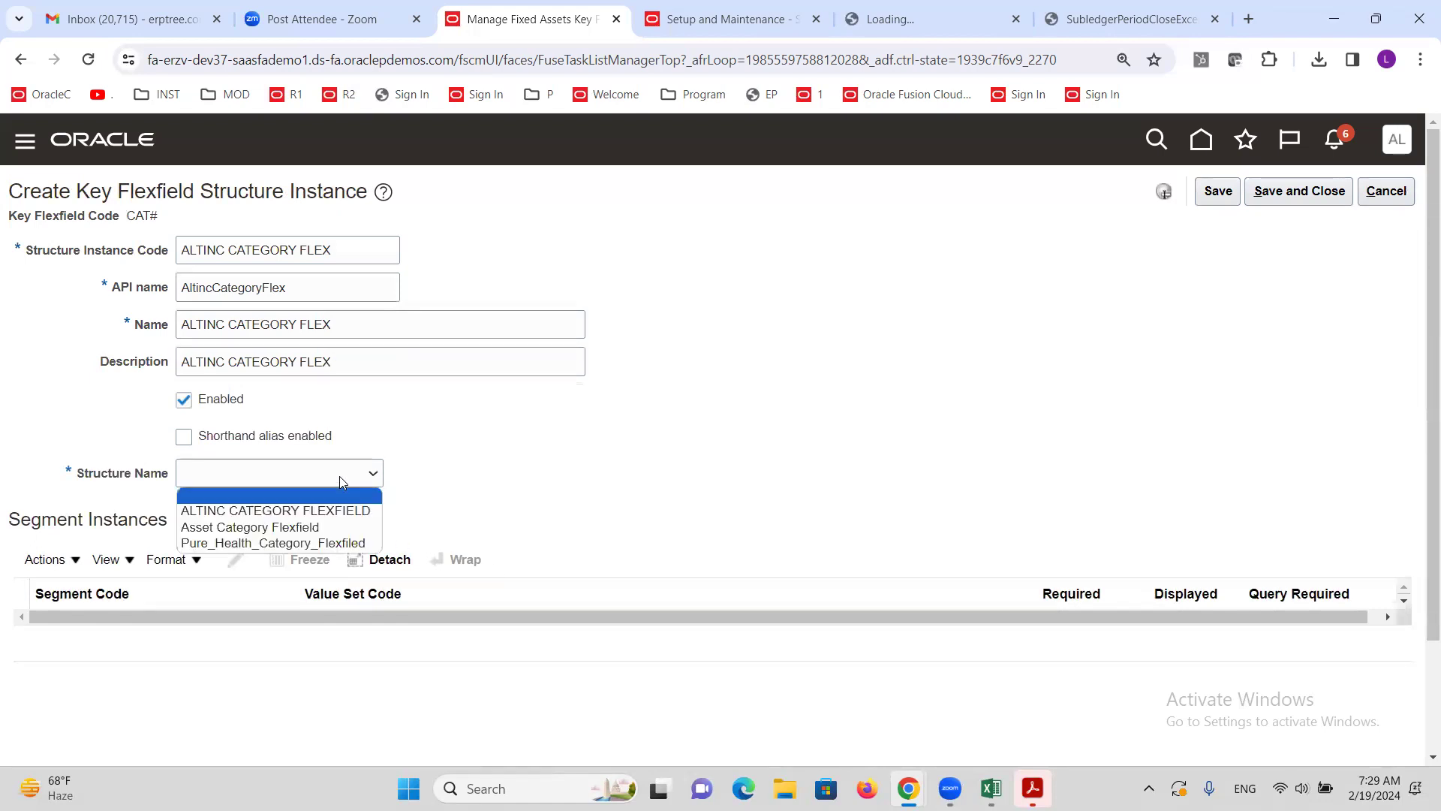
click(354, 512)
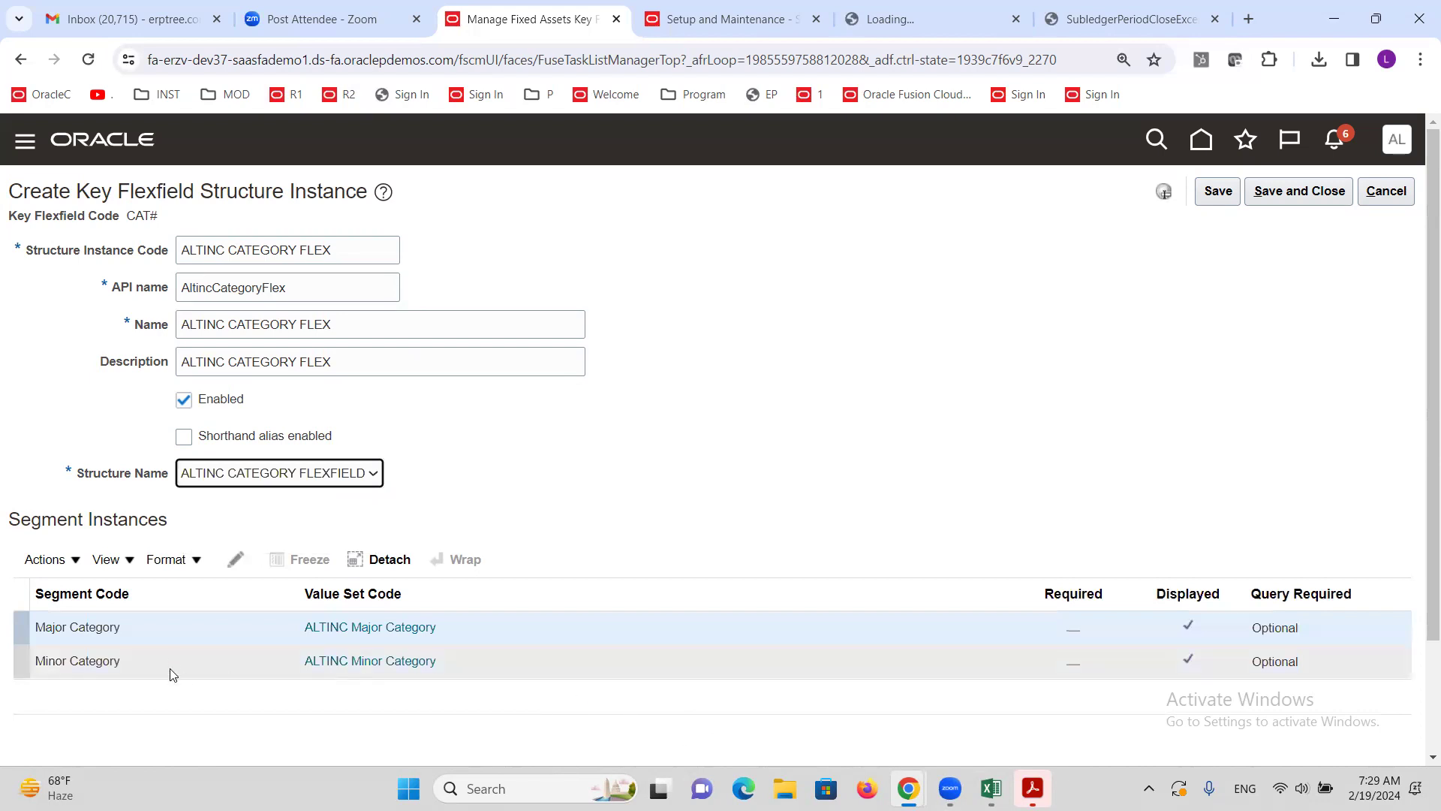
Step: Make the Major Category segment instance required
click(160, 637)
click(236, 559)
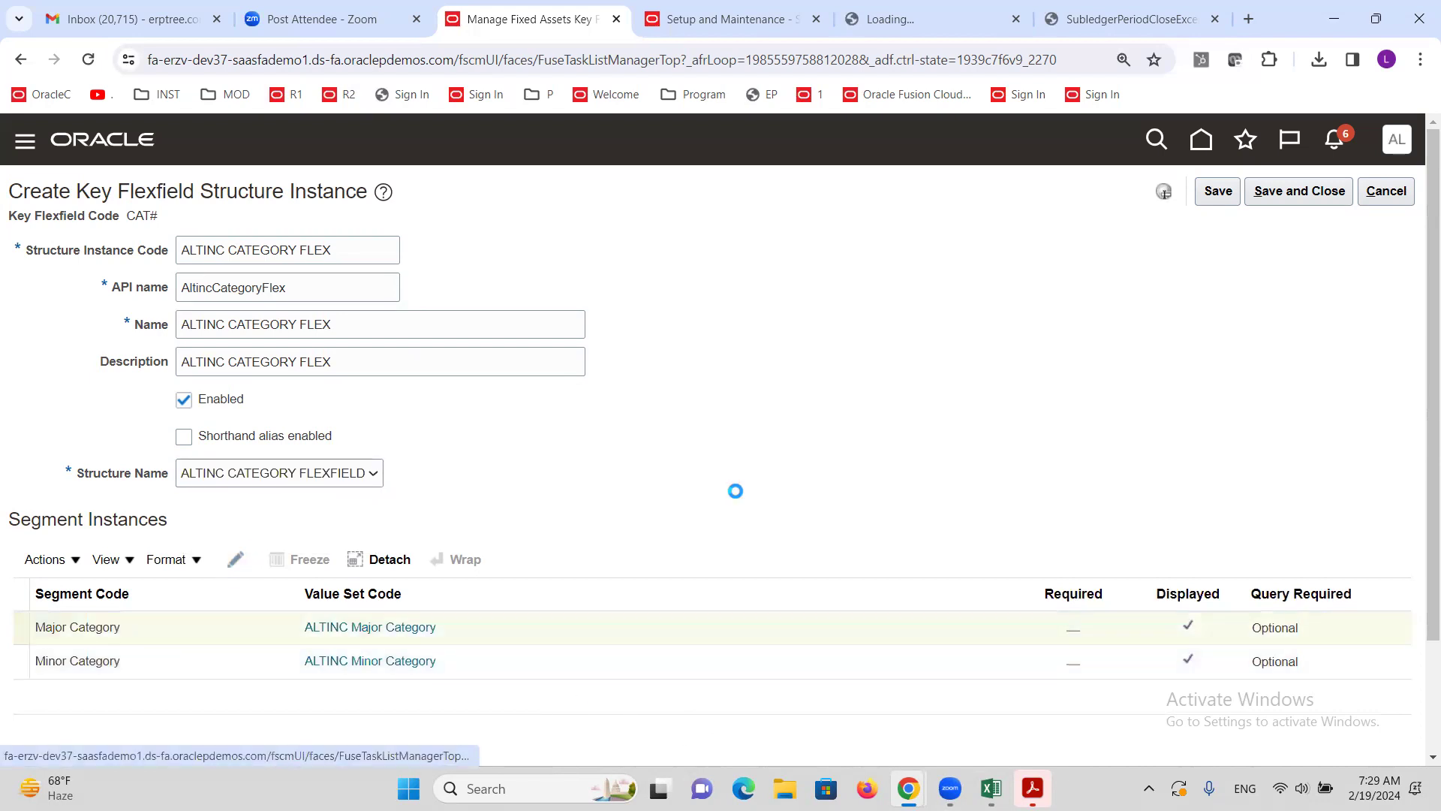
click(596, 399)
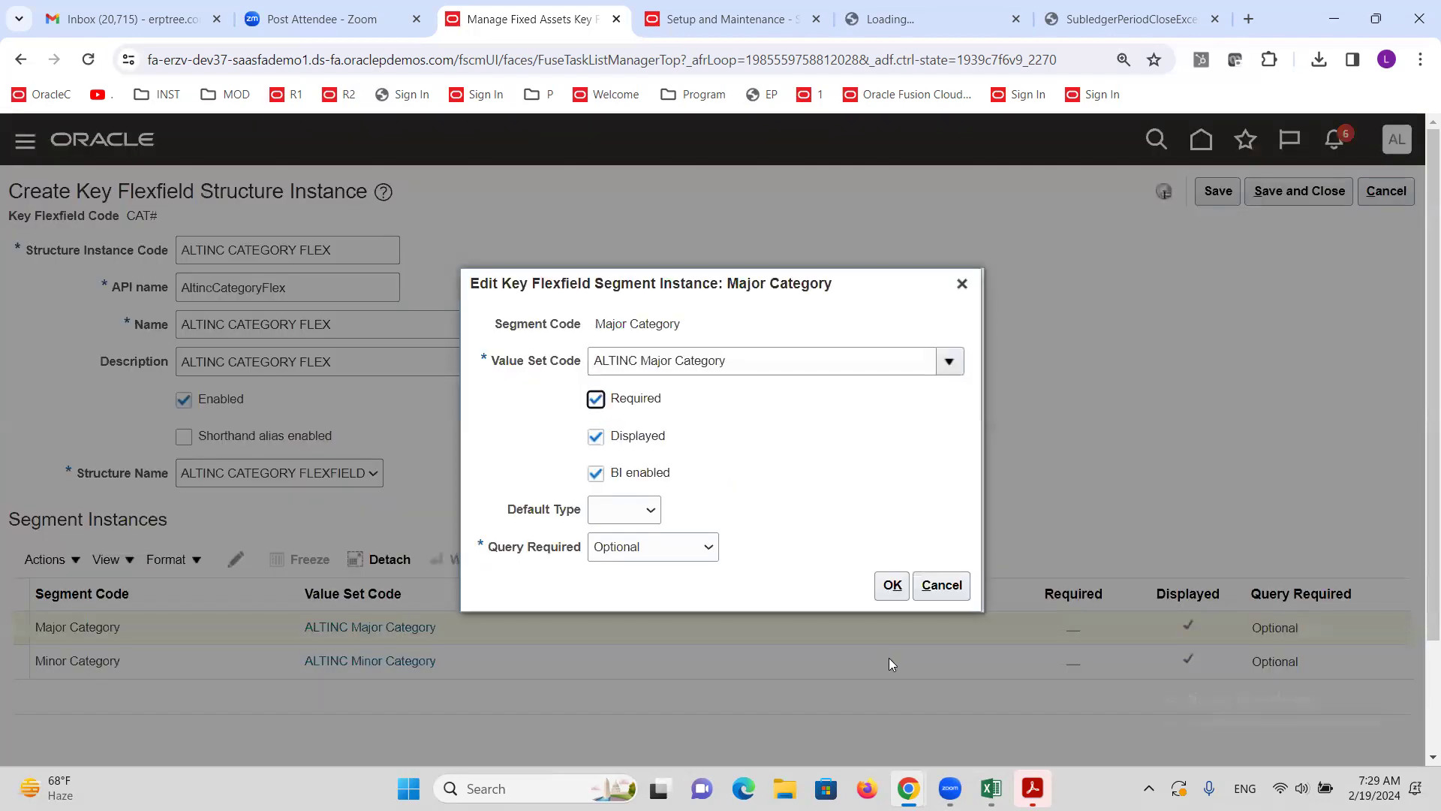
click(892, 585)
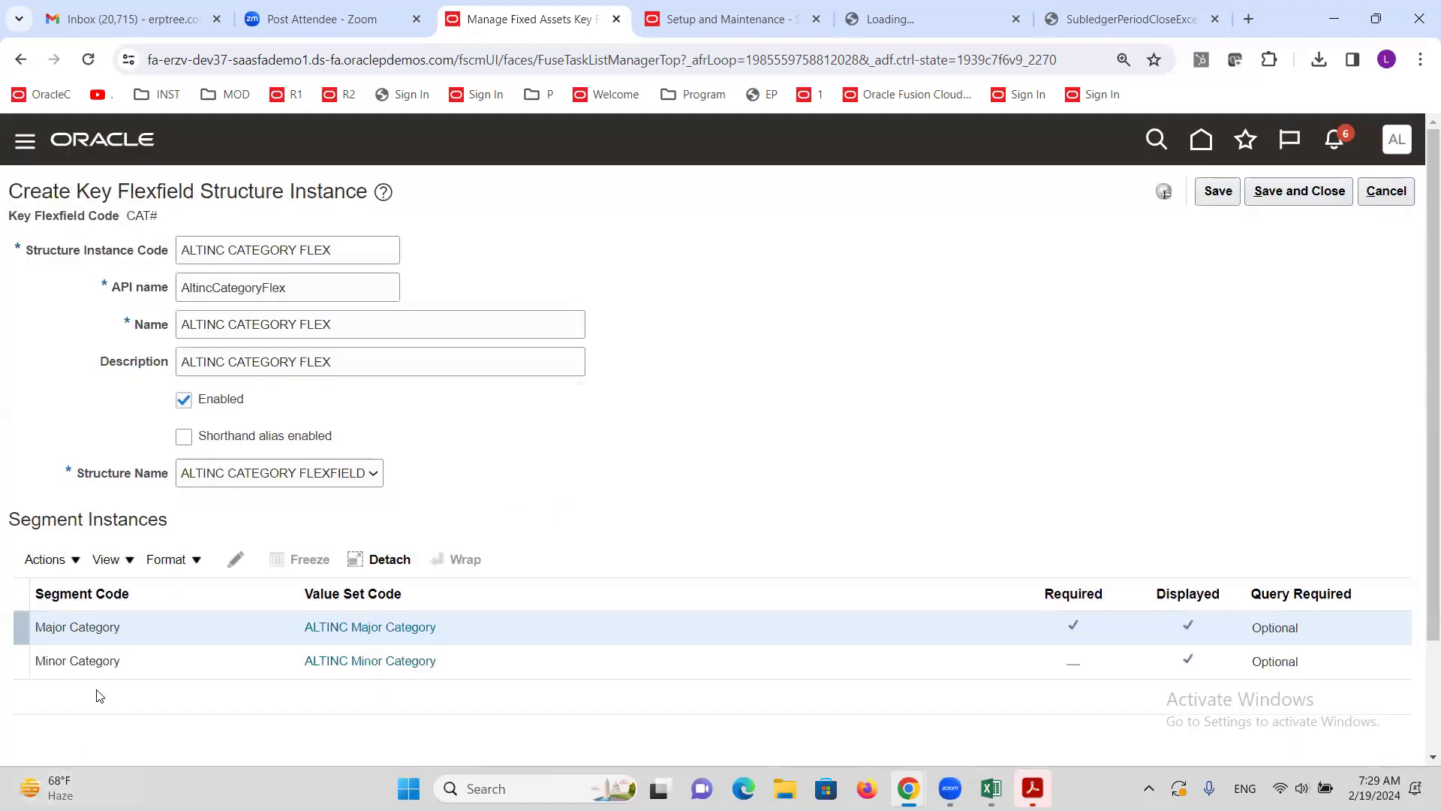
Step: Make the Minor Category segment instance required, and save and close the structure instance
click(113, 660)
click(236, 560)
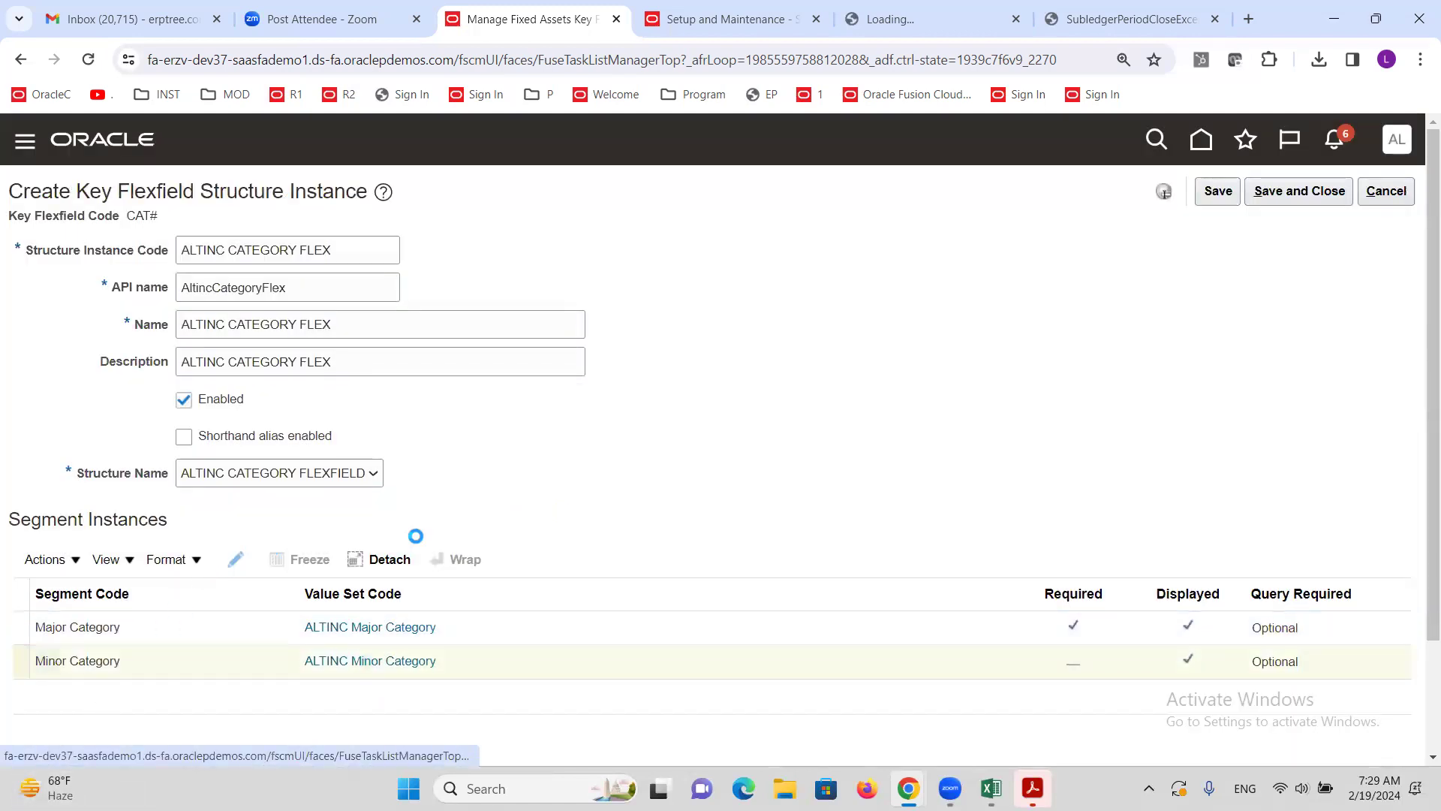
click(596, 400)
click(892, 585)
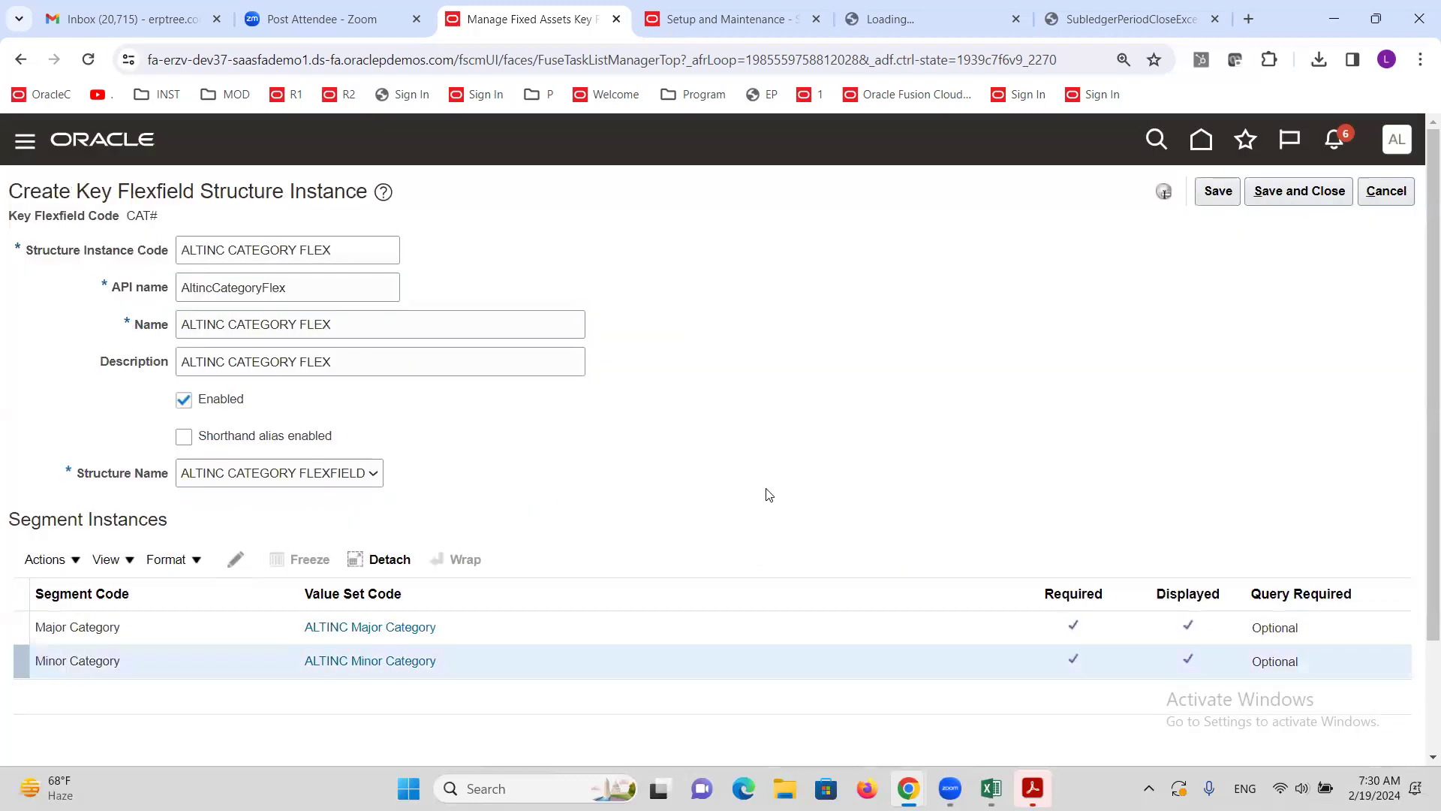
click(1299, 190)
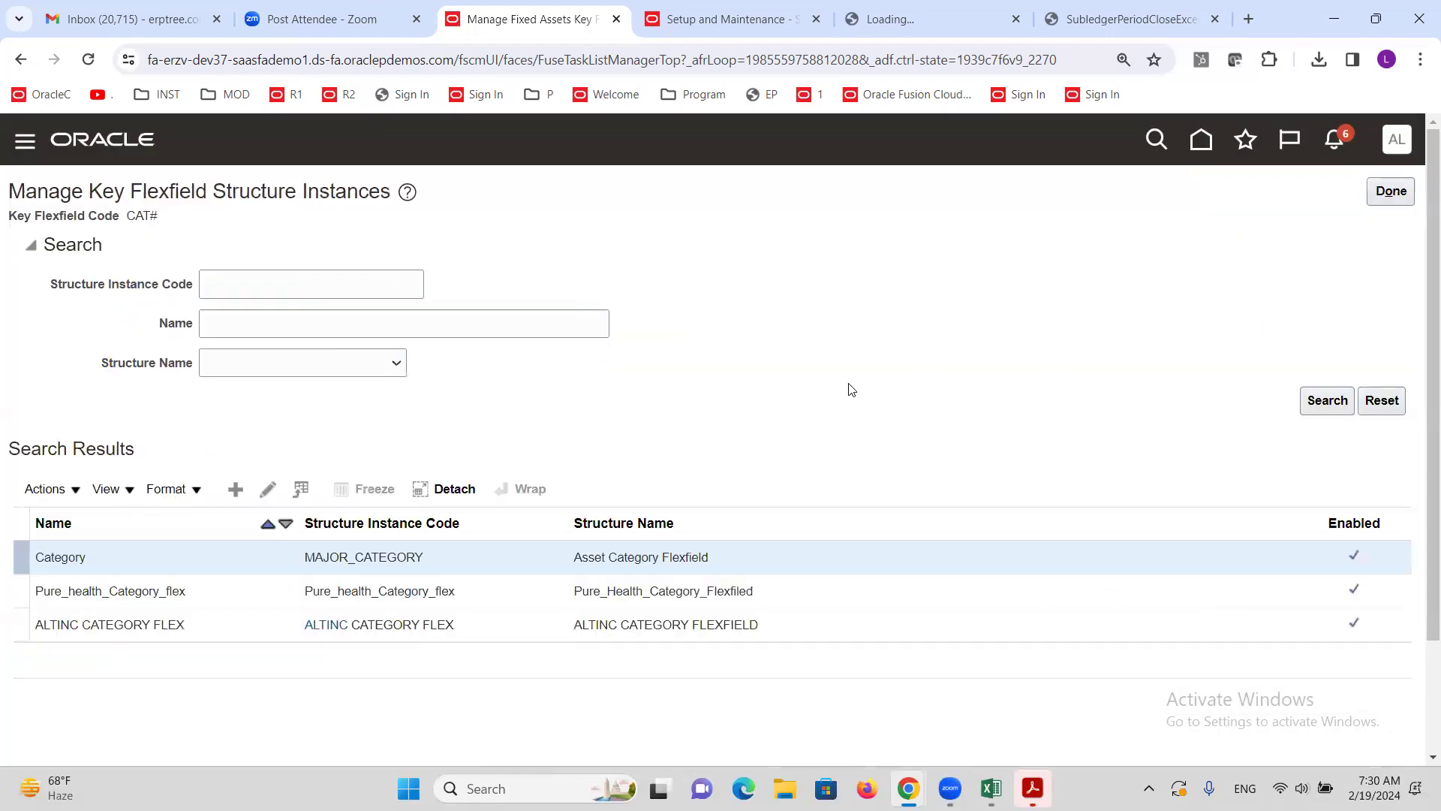
Step: Leave the structure instances page and deploy the Category Flexfield, CAT#
click(1391, 192)
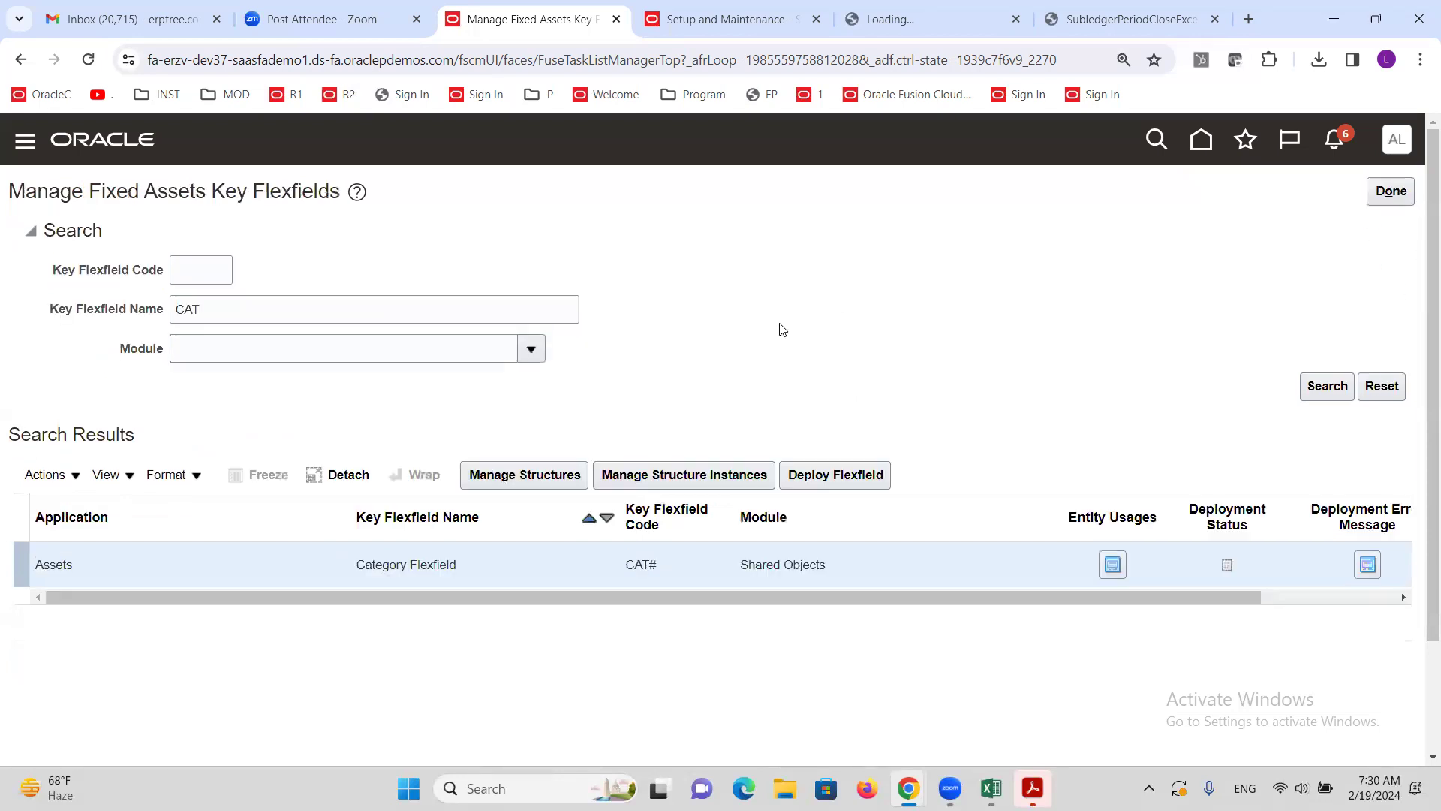
click(840, 484)
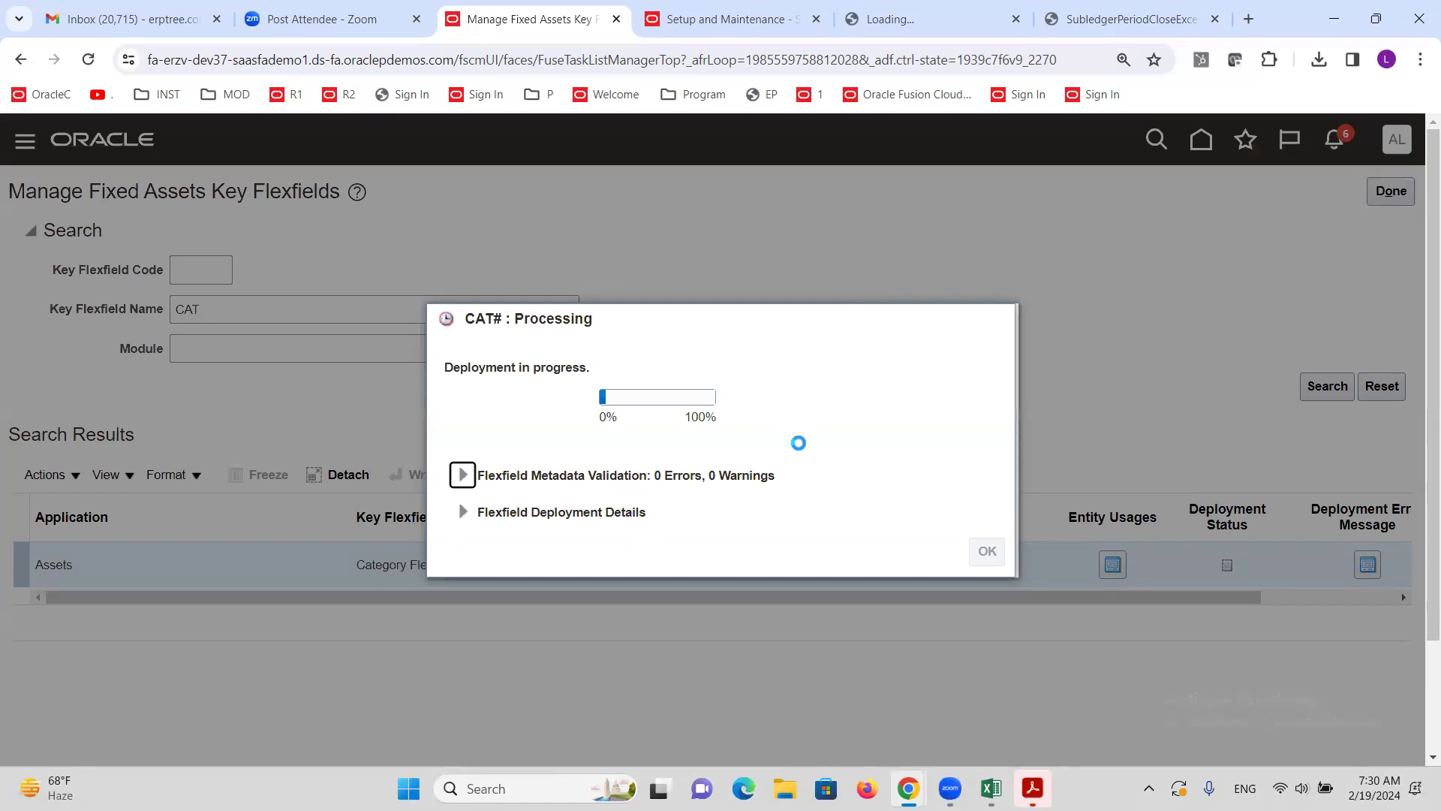
click(987, 566)
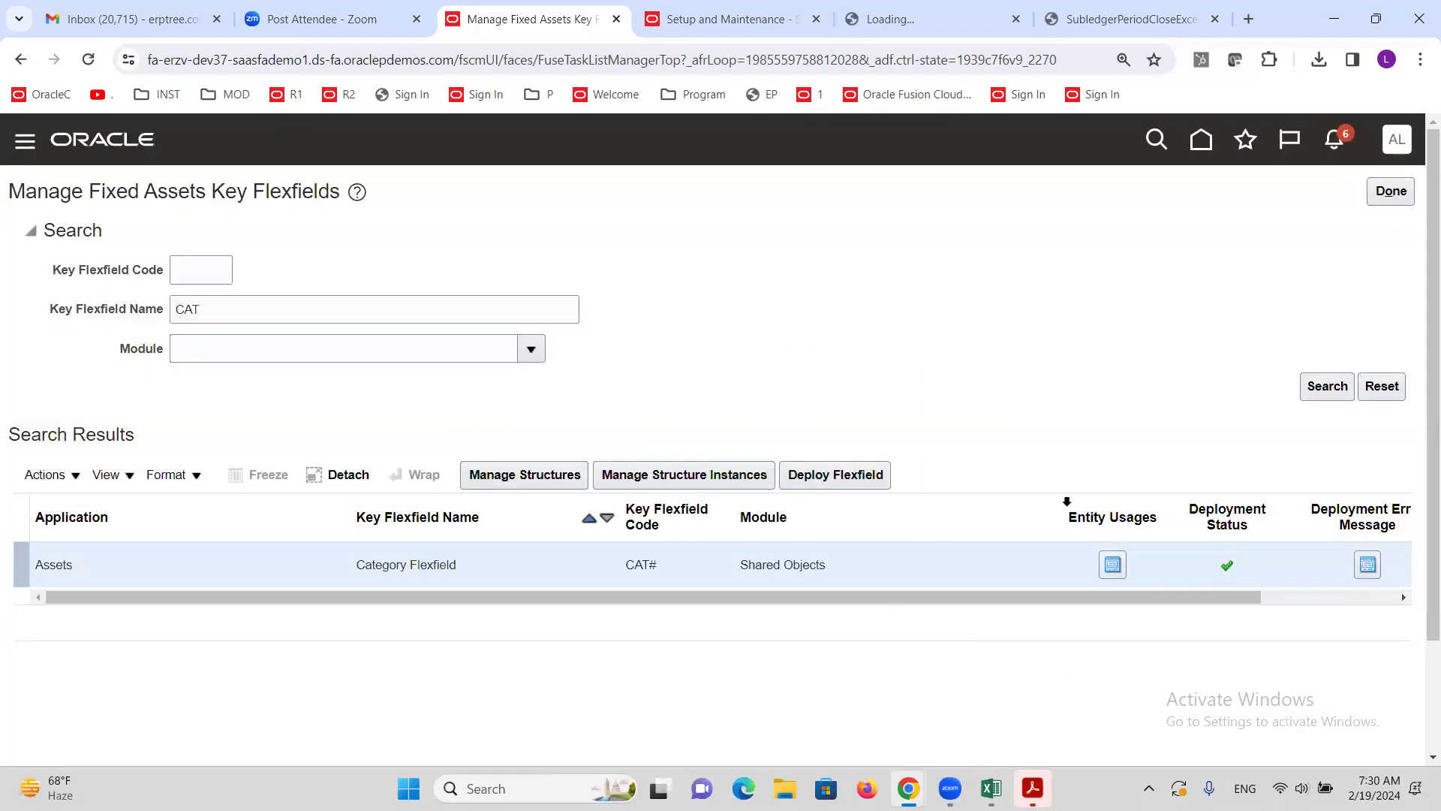
Step: Switch to the Excel setup checklist and mark Create Category KFF Structure and Create Category KFF Structure Instance as Done
key(alt+Tab)
click(296, 201)
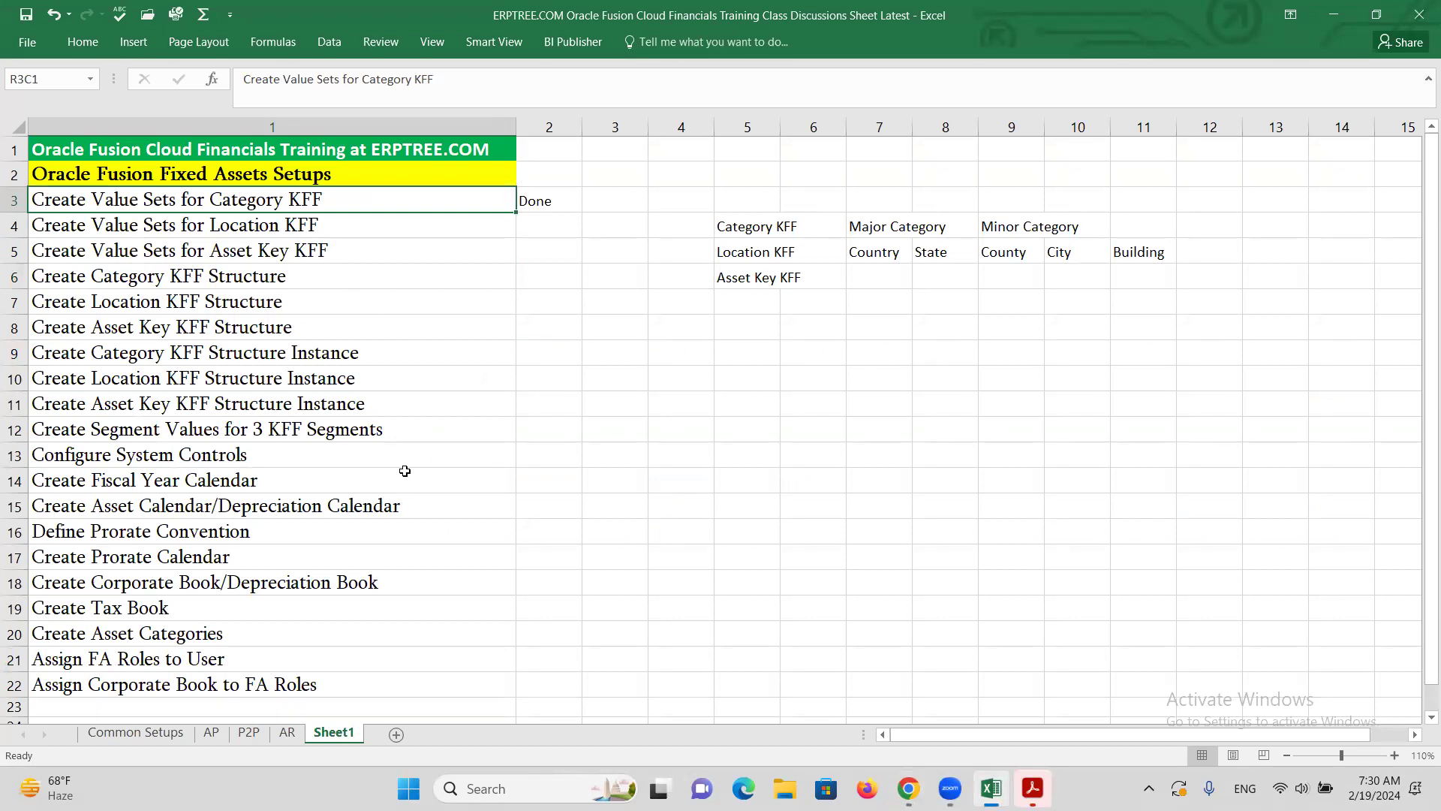
click(232, 279)
key(Right)
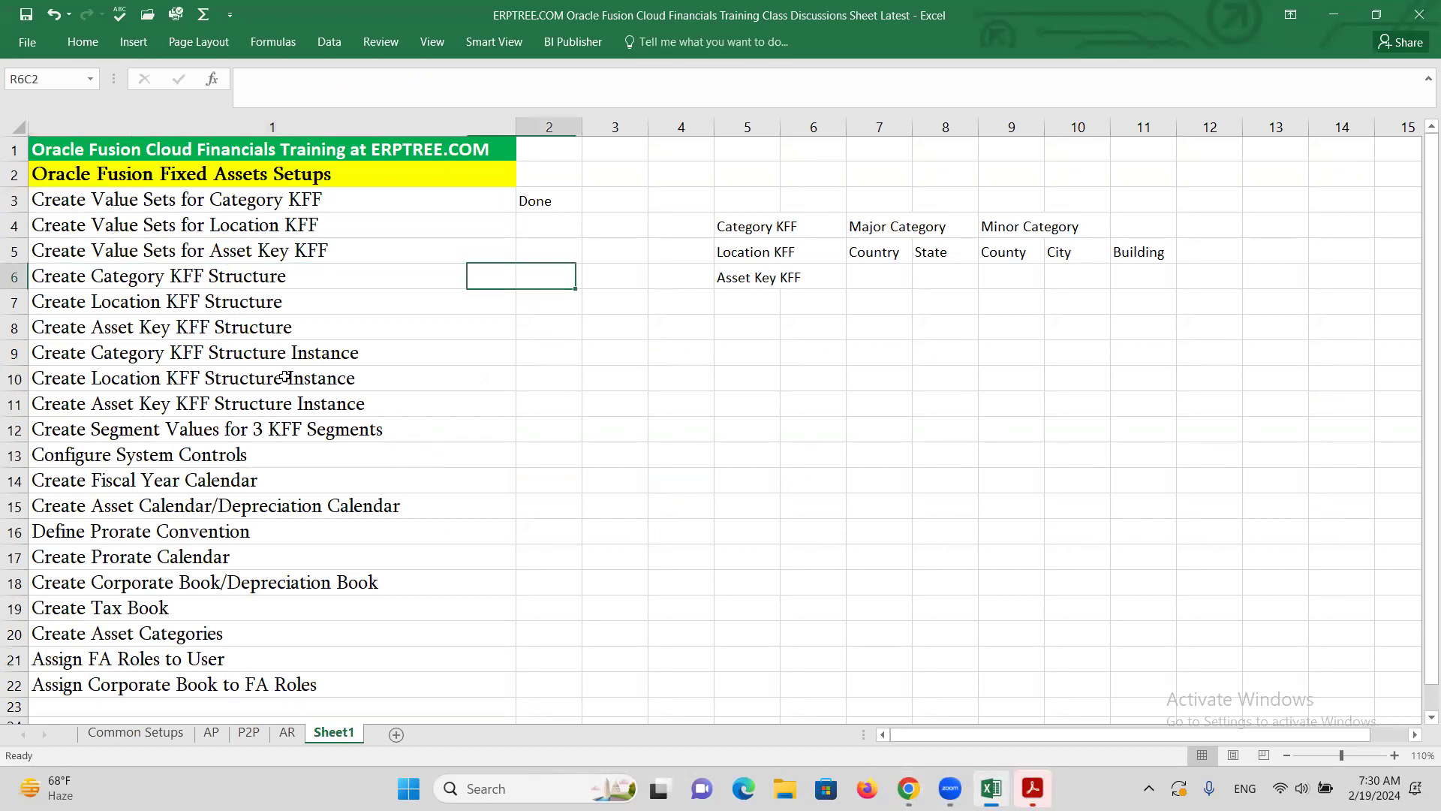
text(D)
click(327, 353)
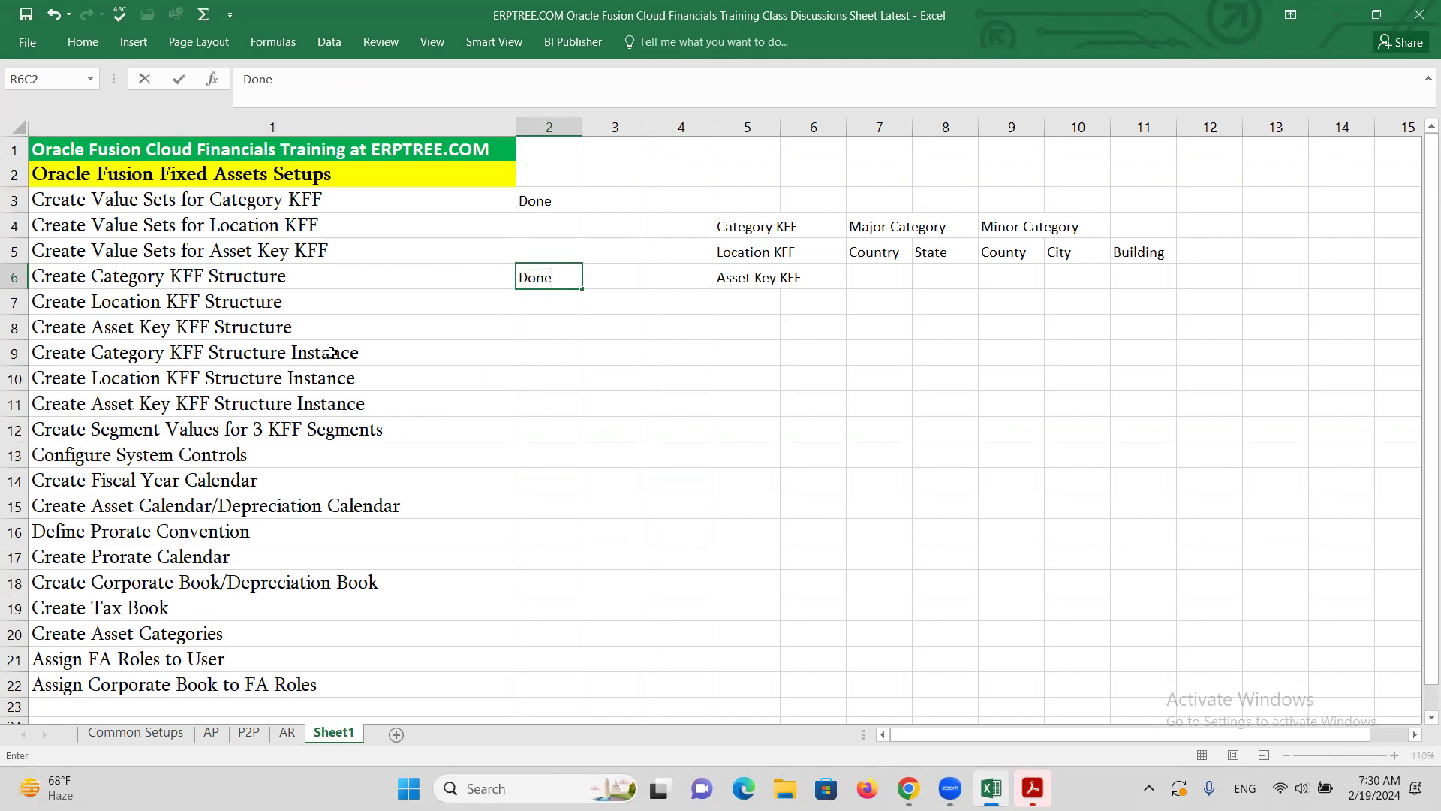
key(Right)
text(D)
key(Right)
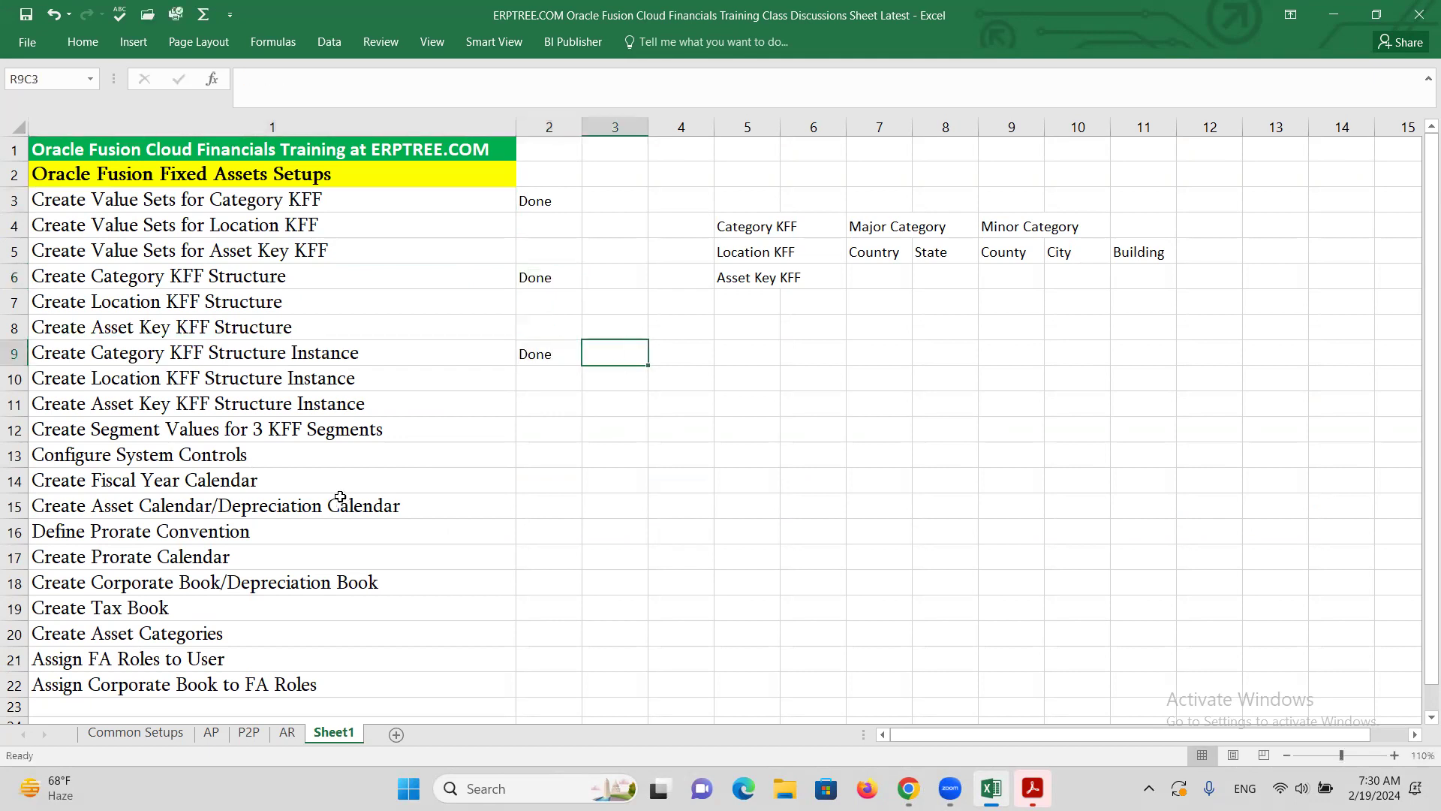
Step: Review the Location and Asset Key KFF tasks still open in the checklist and save the workbook
click(280, 239)
click(281, 250)
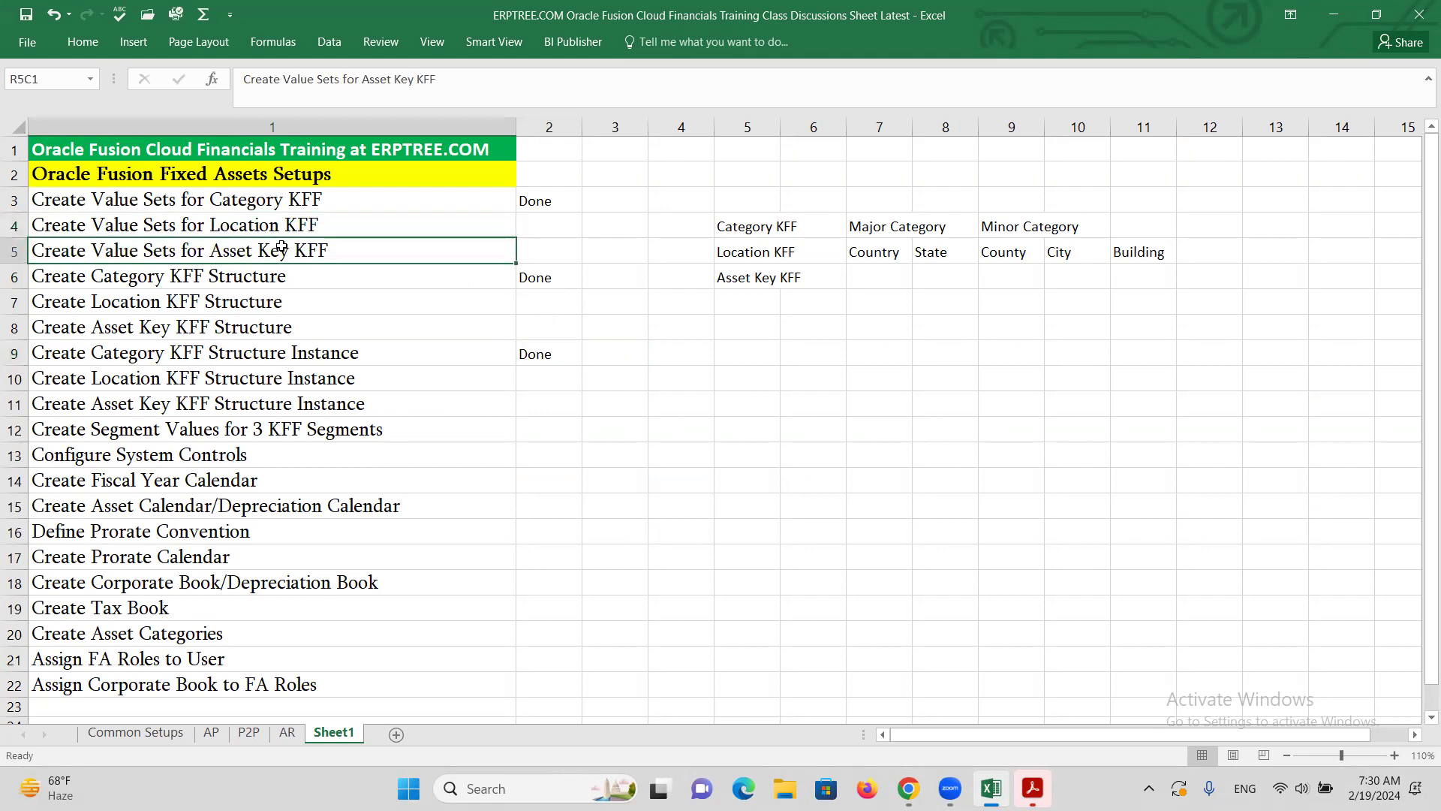
drag(278, 299, 289, 330)
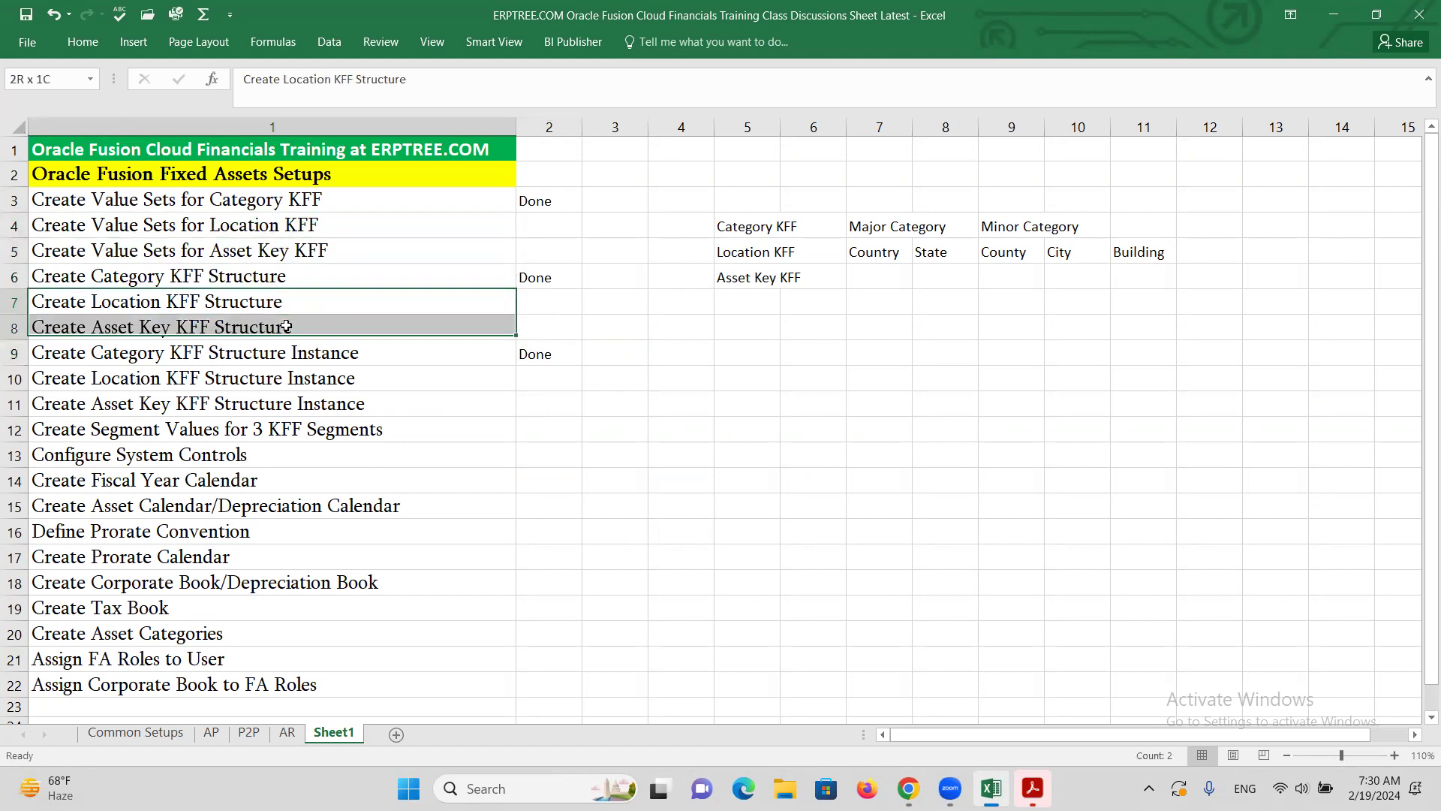
drag(298, 388, 308, 406)
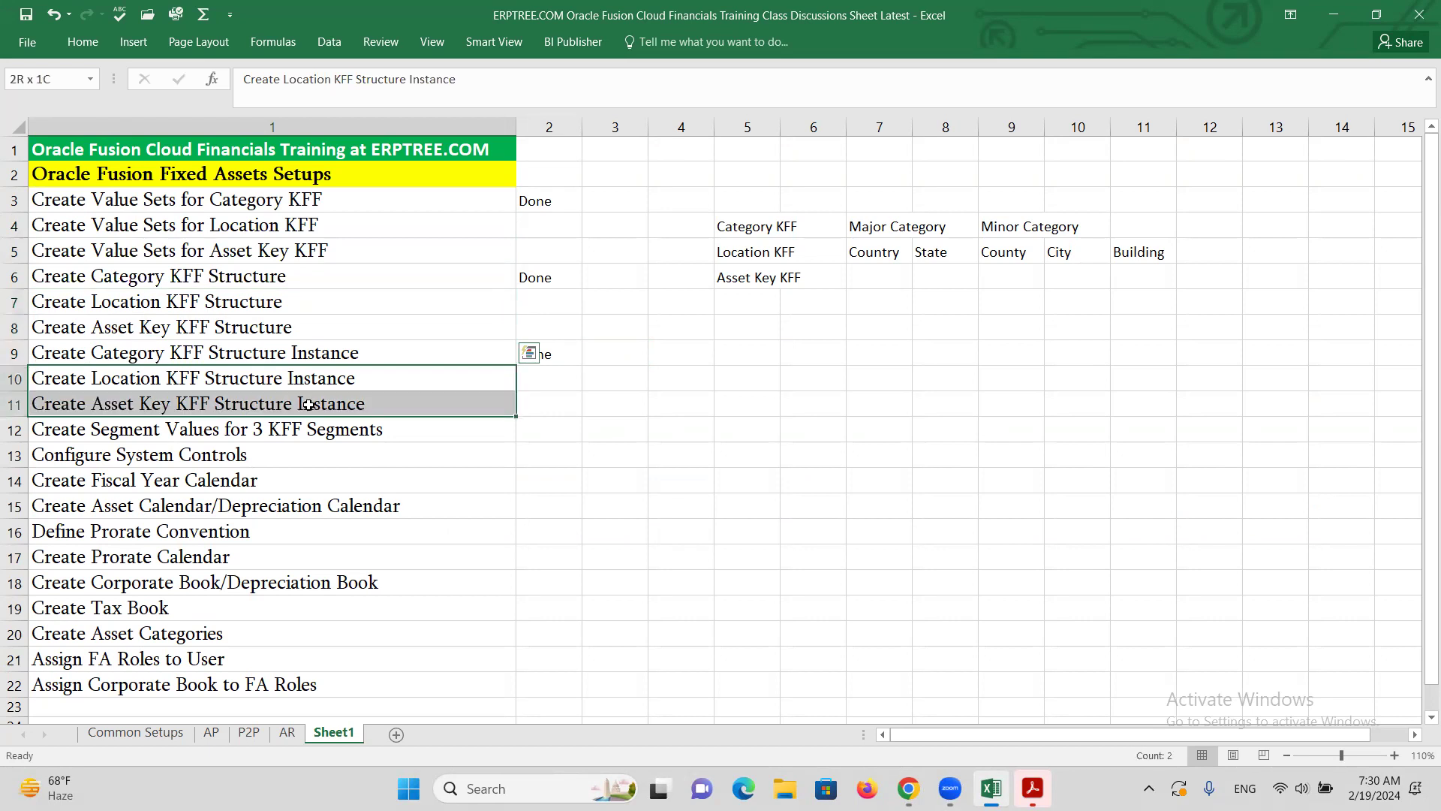
click(654, 458)
key(ctrl+s)
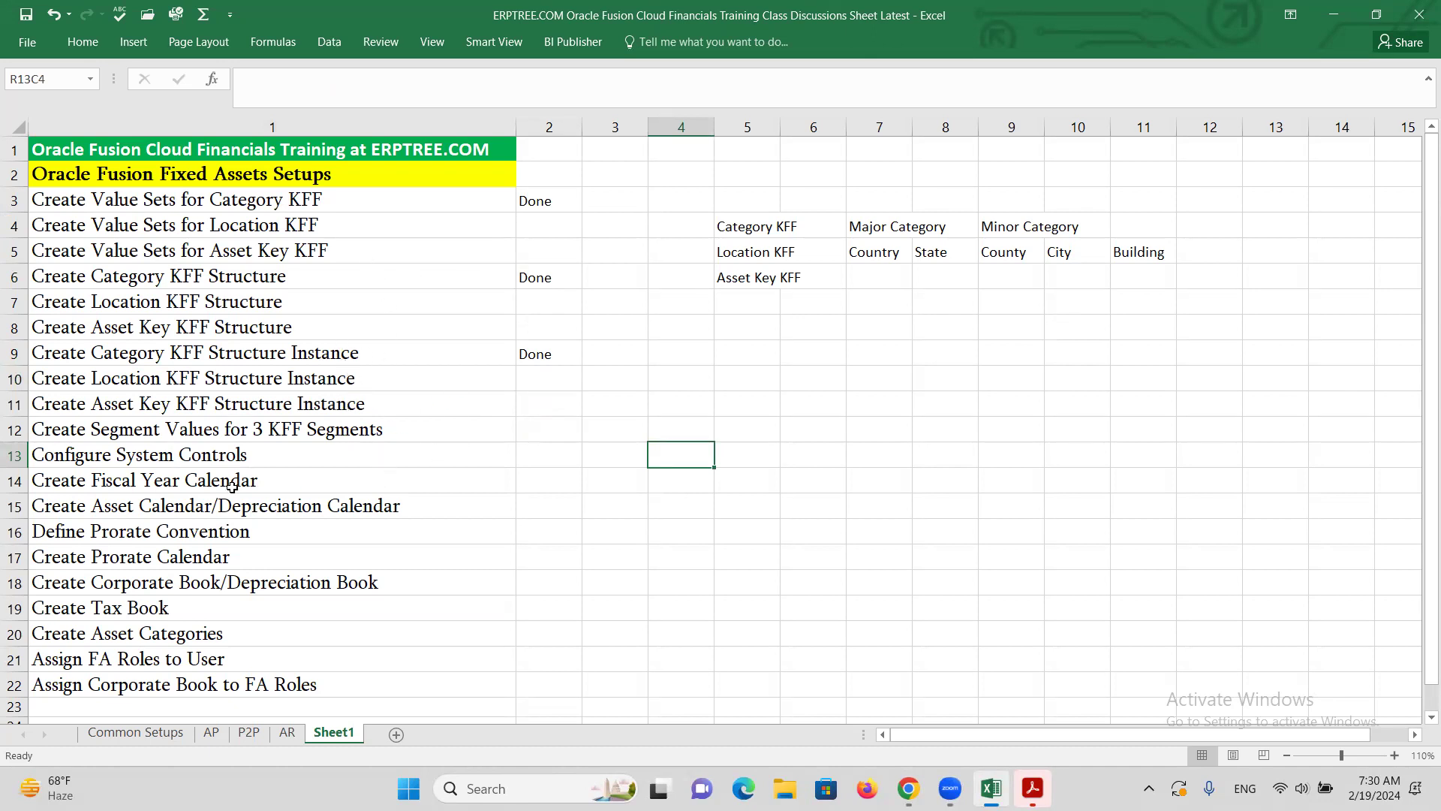
Step: Locate Configure System Controls in the checklist, and in Oracle Fusion leave the key flexfields page and open the Manage System Controls task
click(189, 457)
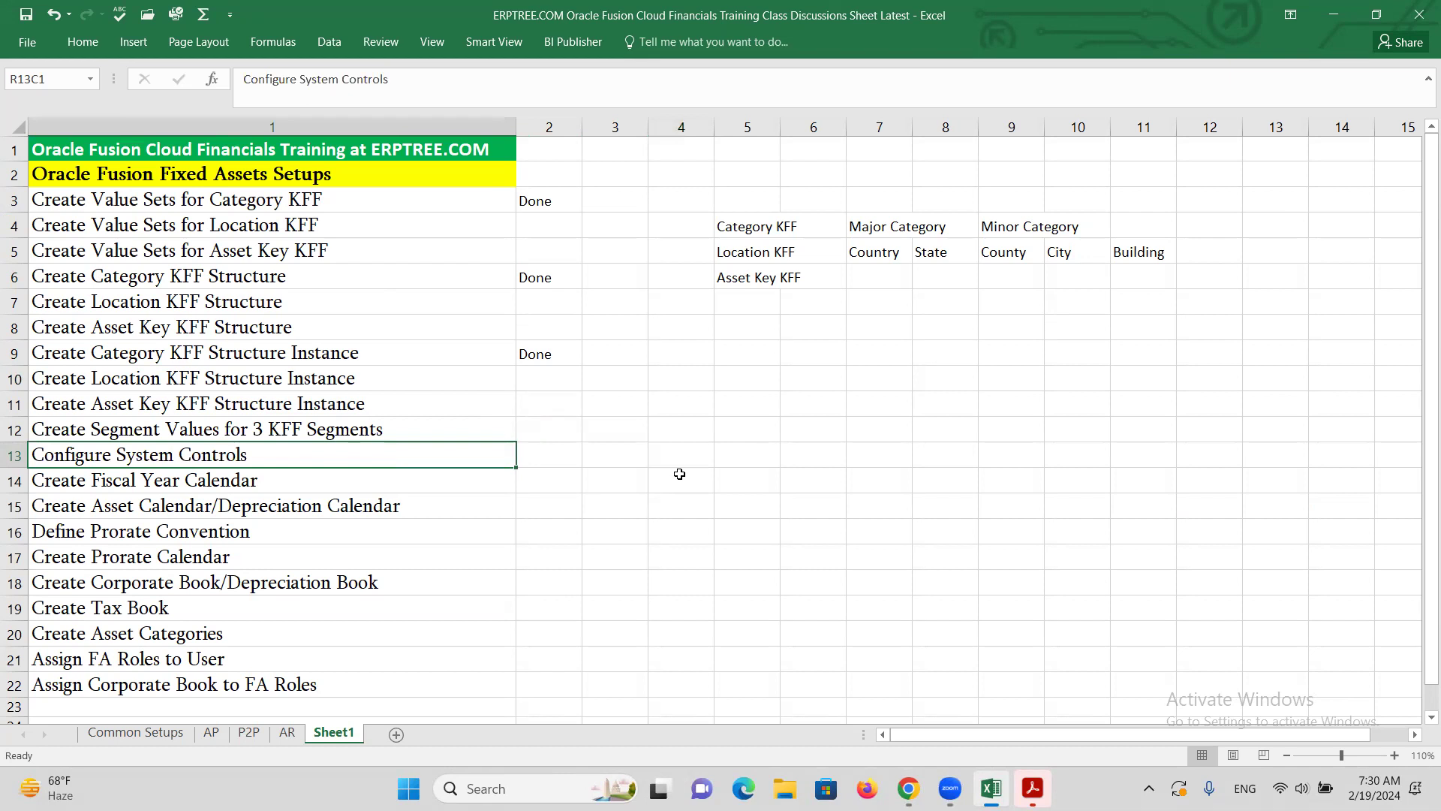
key(alt+Tab)
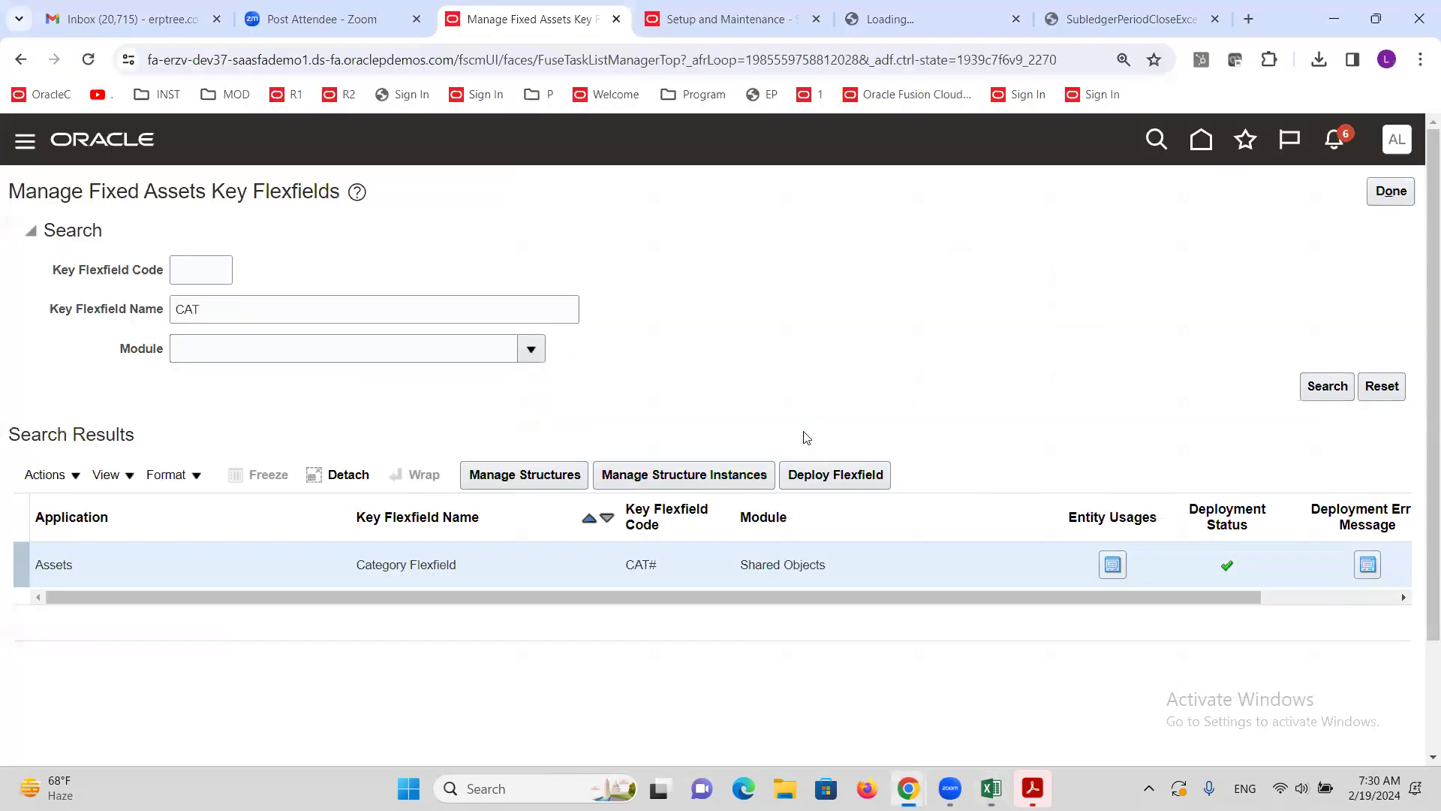
click(1401, 189)
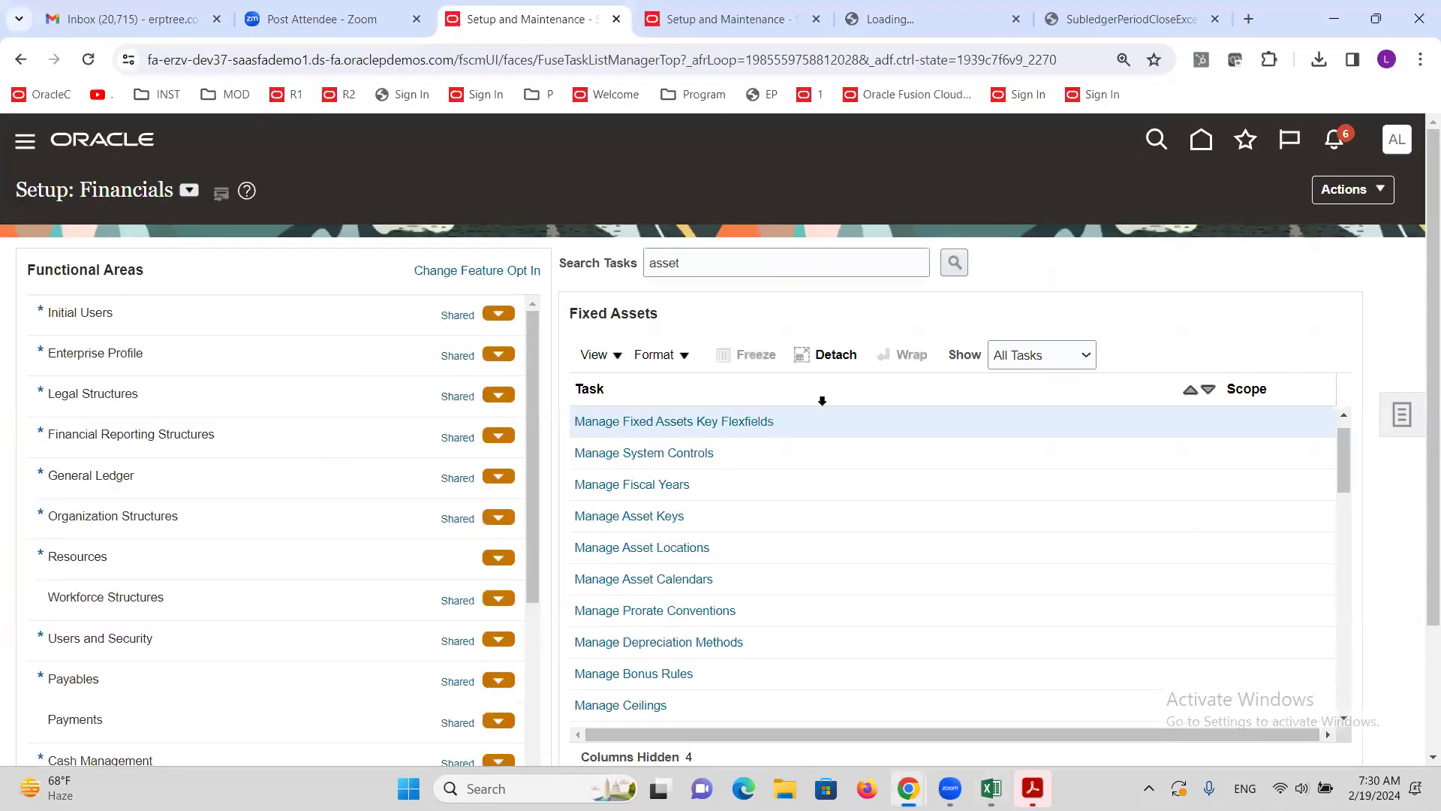
click(631, 454)
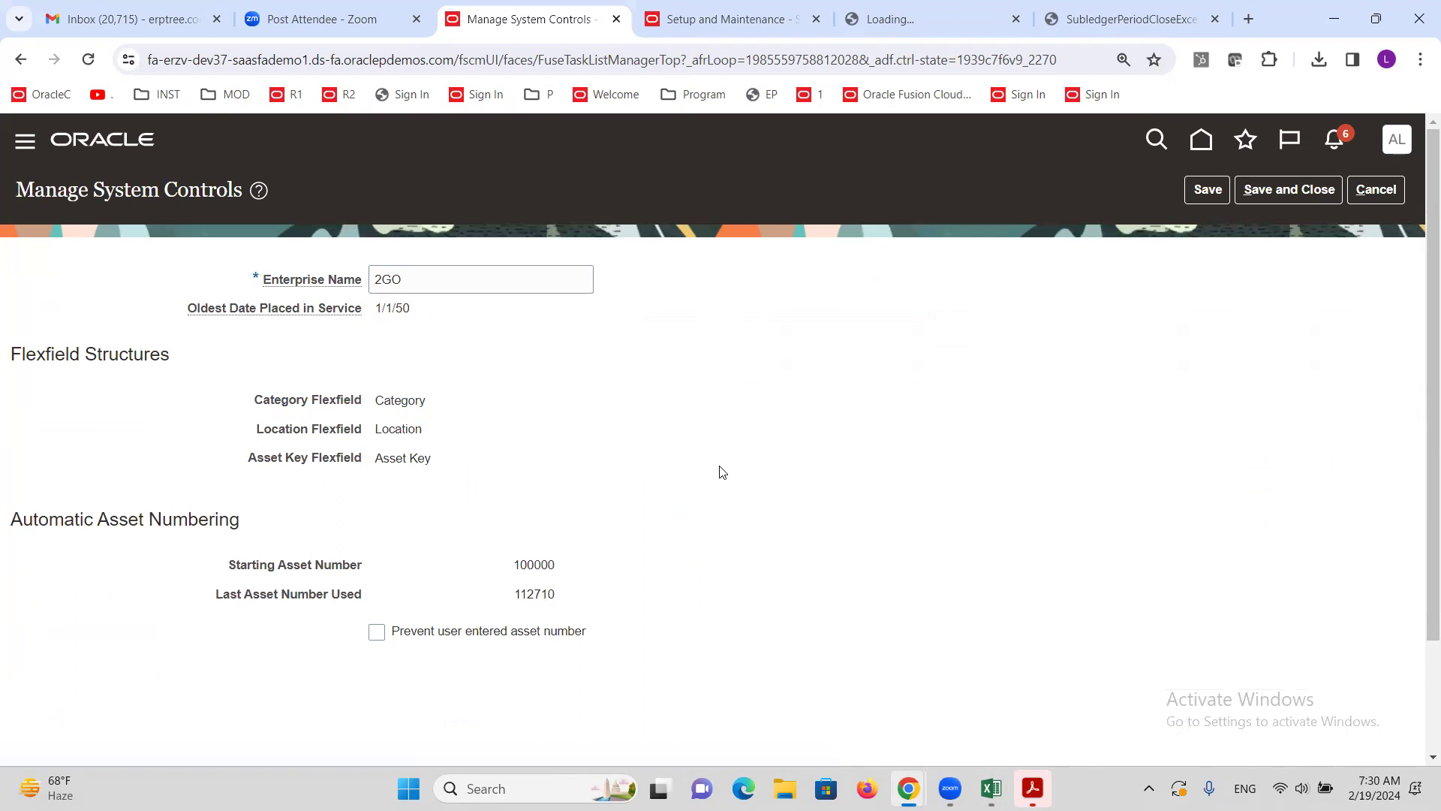
Step: Examine the Category, Location and Asset Key flexfield structures assigned in the system controls
drag(247, 407, 464, 455)
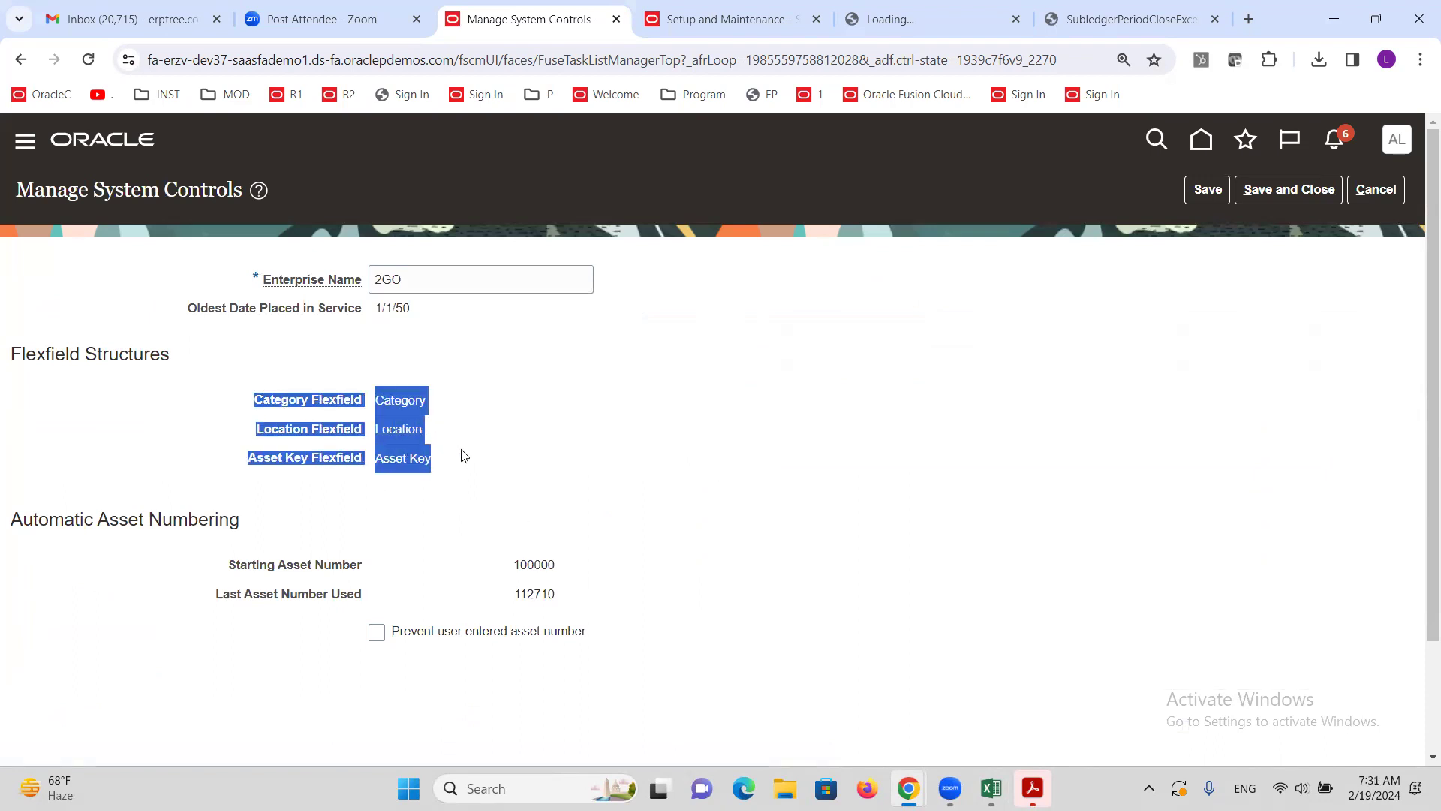
click(505, 391)
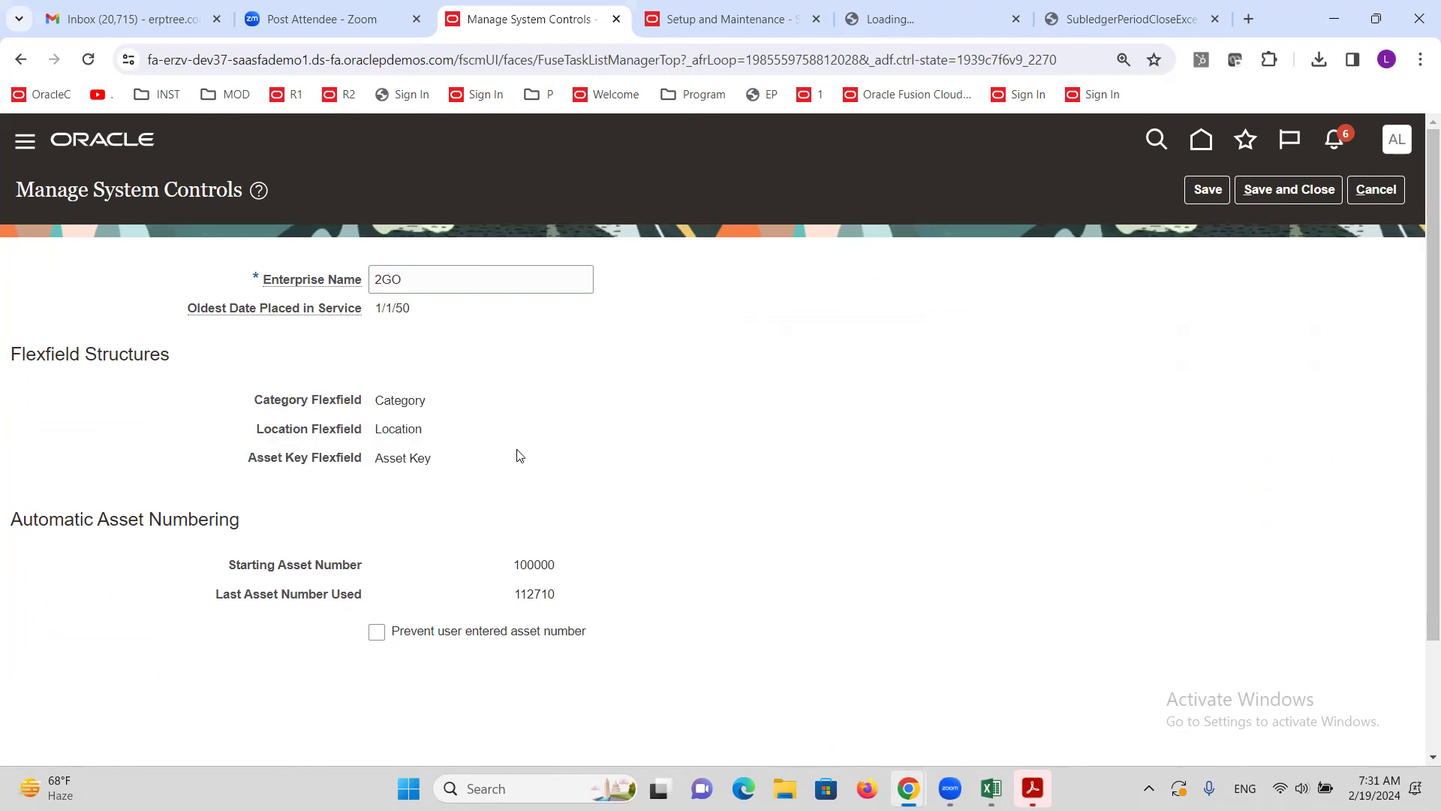
drag(255, 401, 466, 475)
click(465, 445)
drag(252, 398, 462, 474)
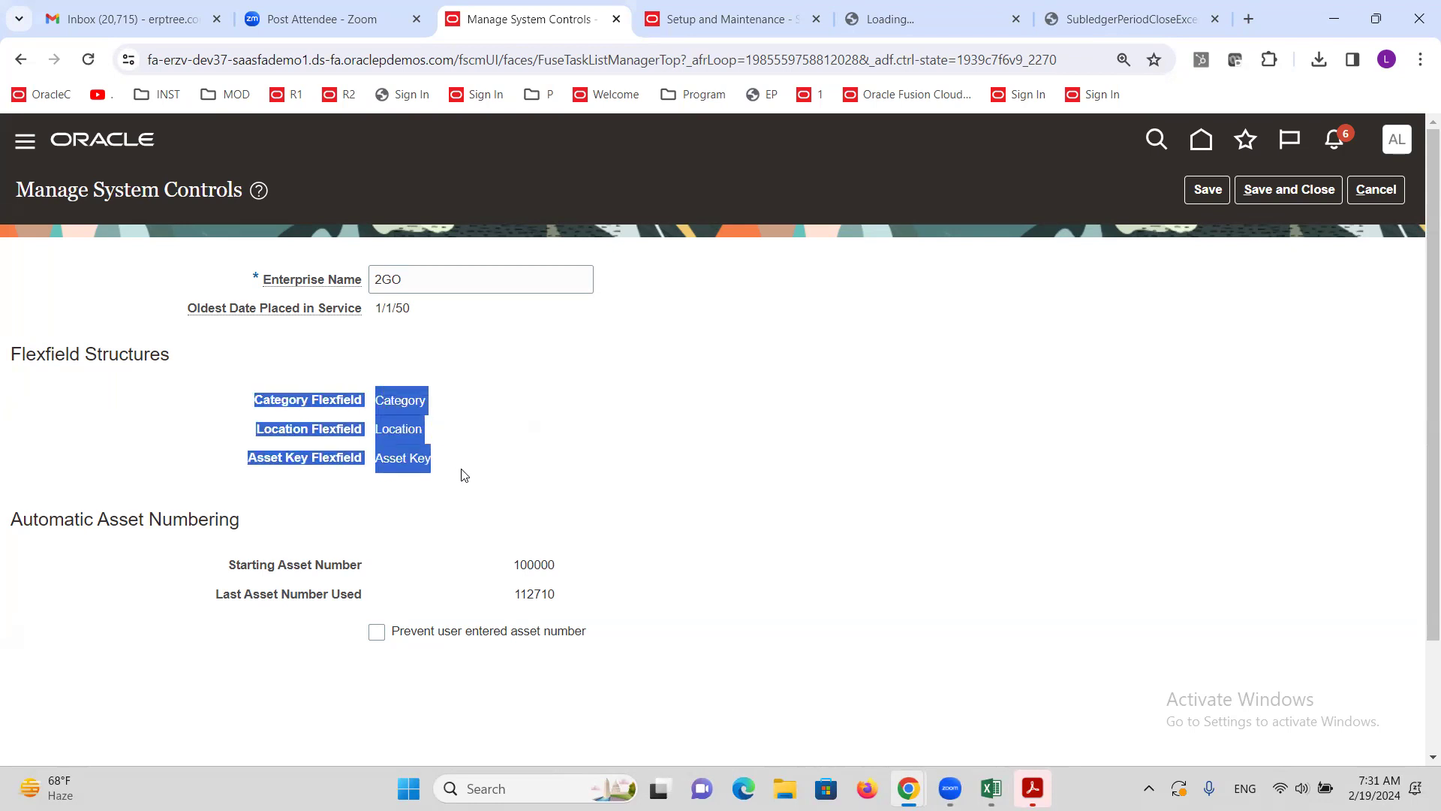
double_click(413, 399)
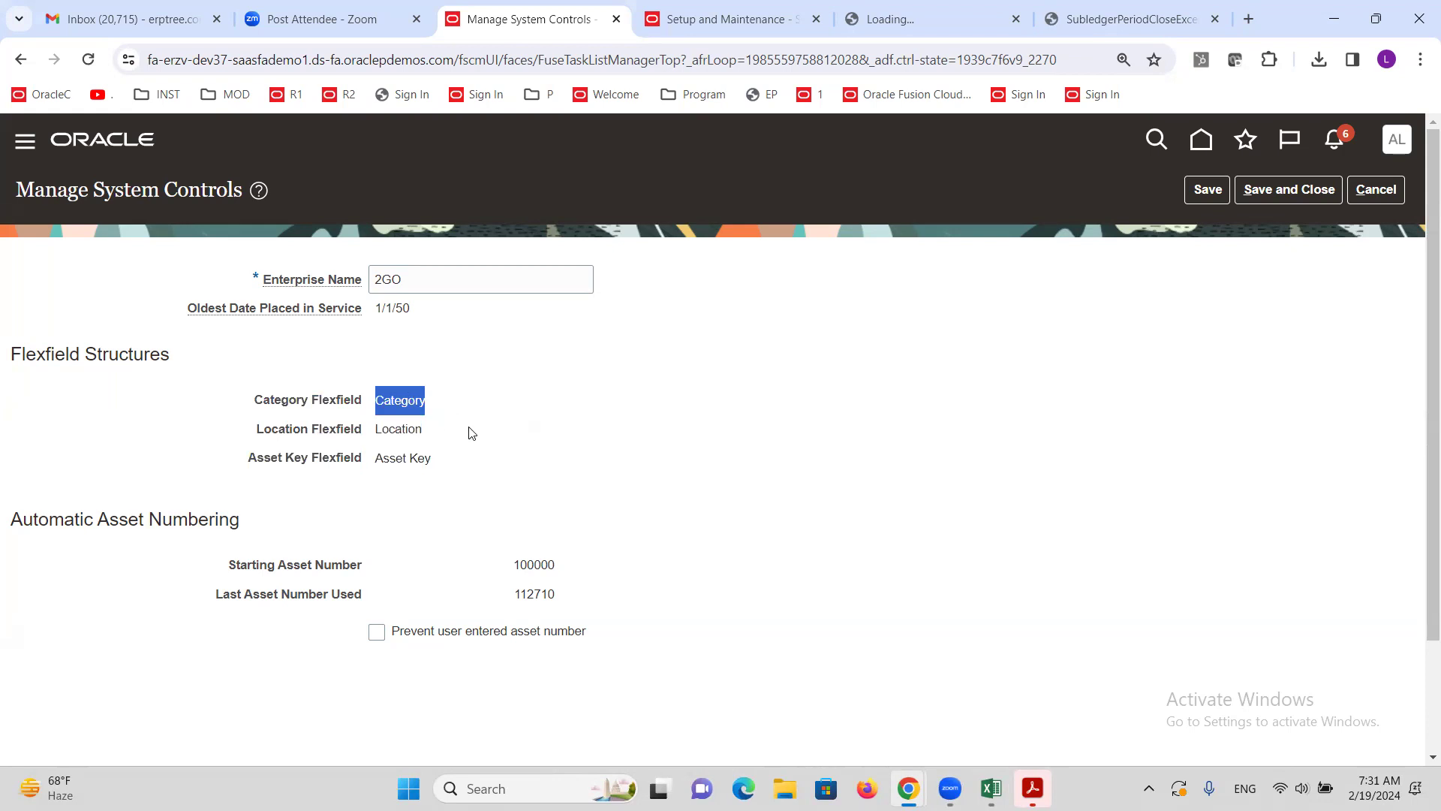
double_click(415, 428)
click(411, 399)
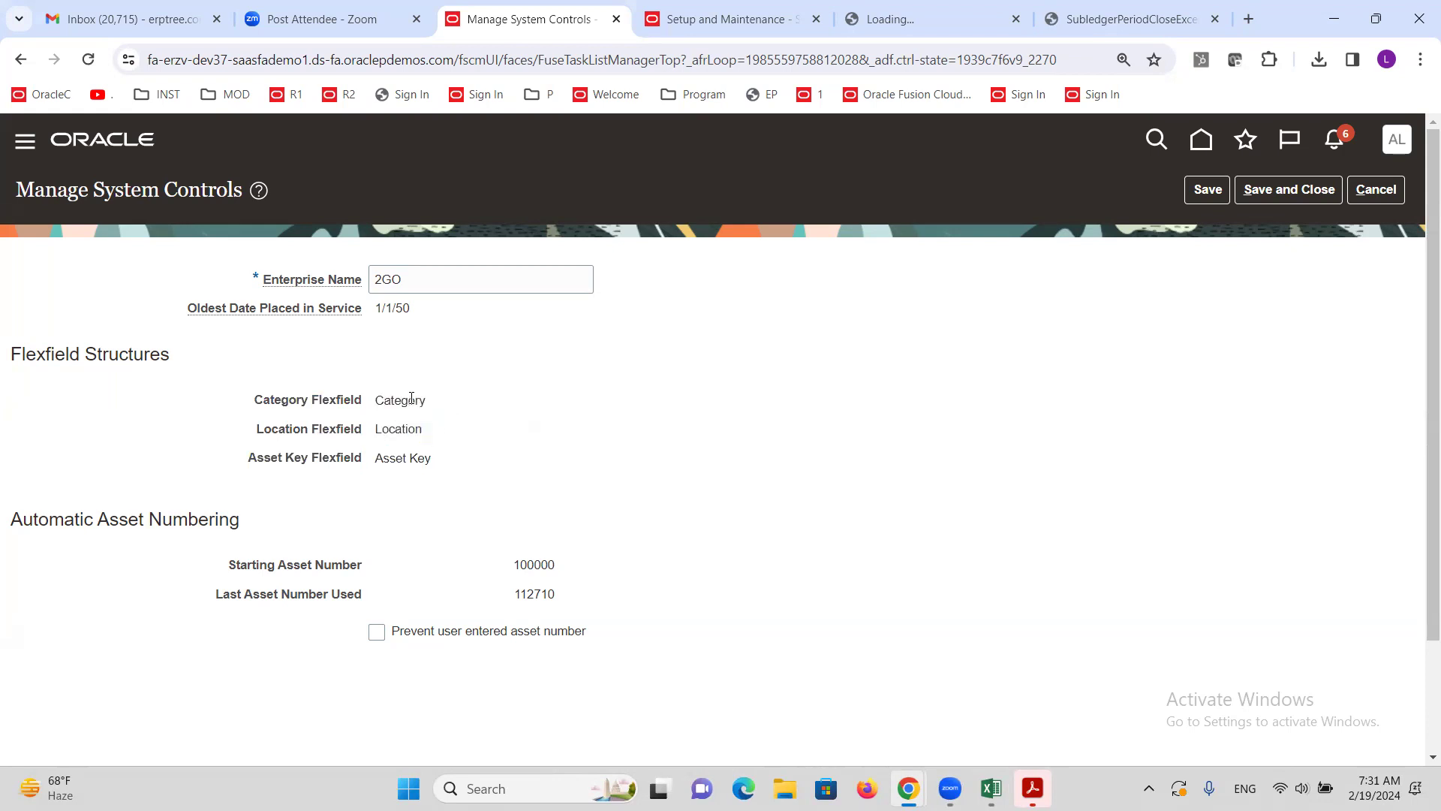
double_click(411, 399)
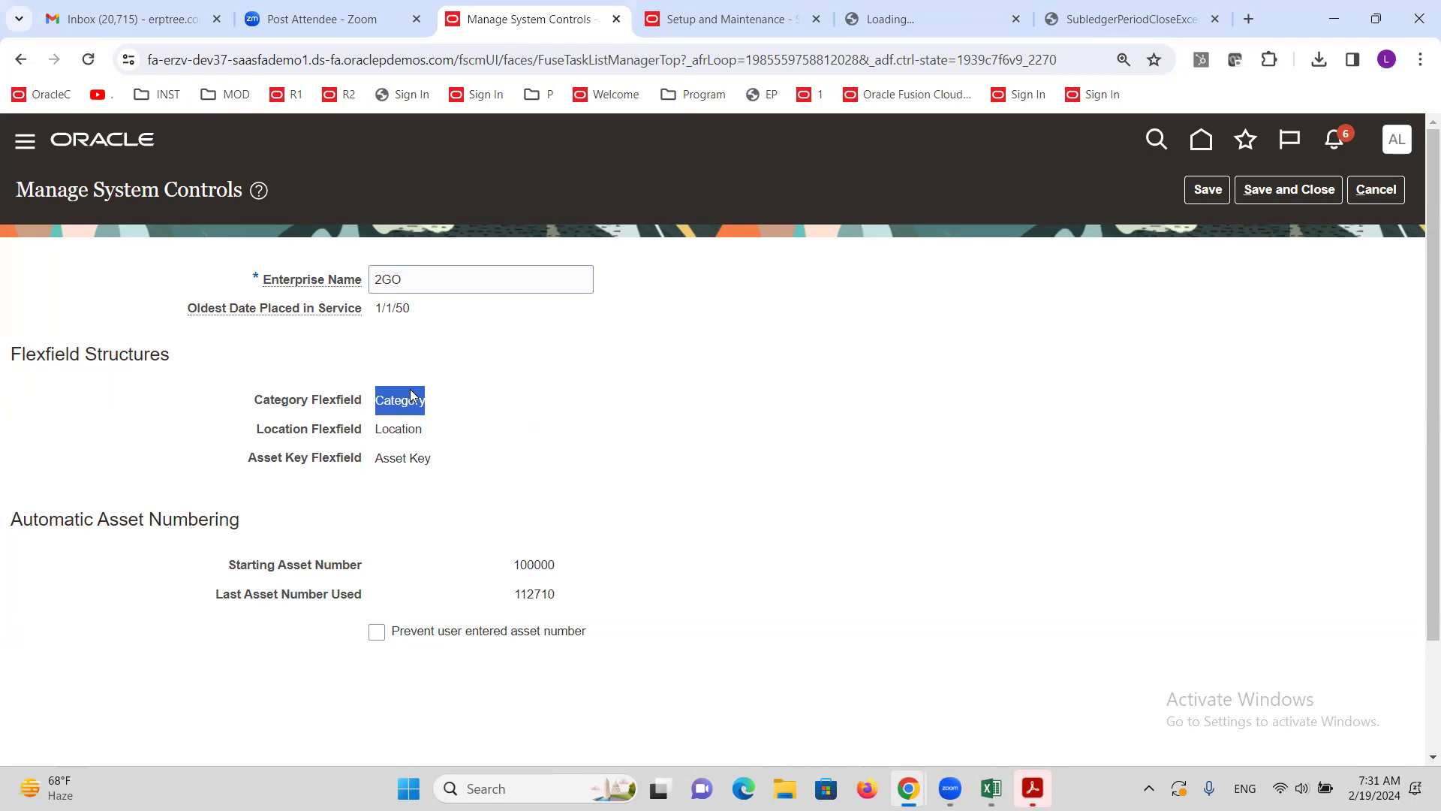
double_click(411, 429)
triple_click(426, 471)
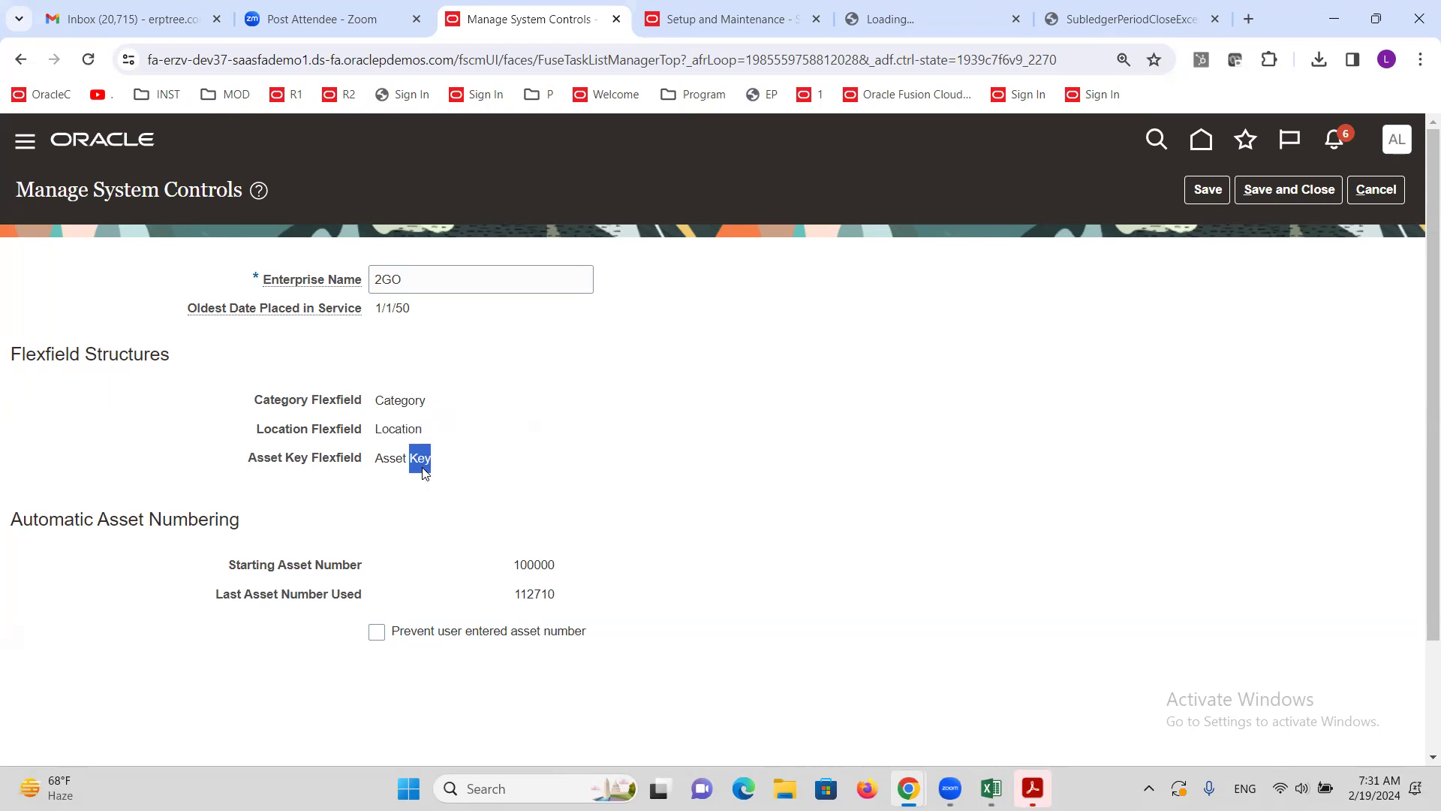
click(412, 402)
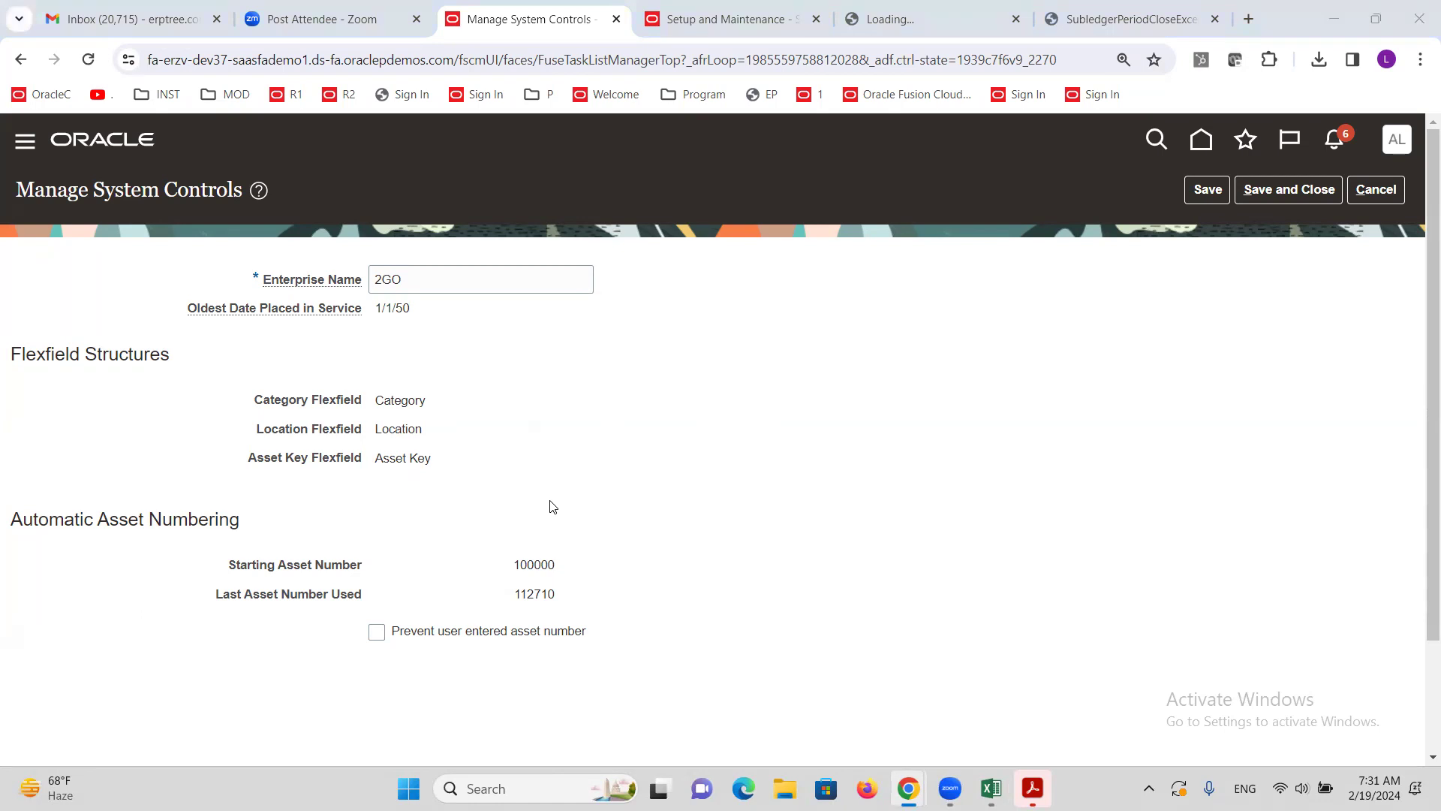
Step: Compare the assigned flexfield structures with the Configure System Controls task in the Excel checklist, ending in the checklist
key(alt+Tab)
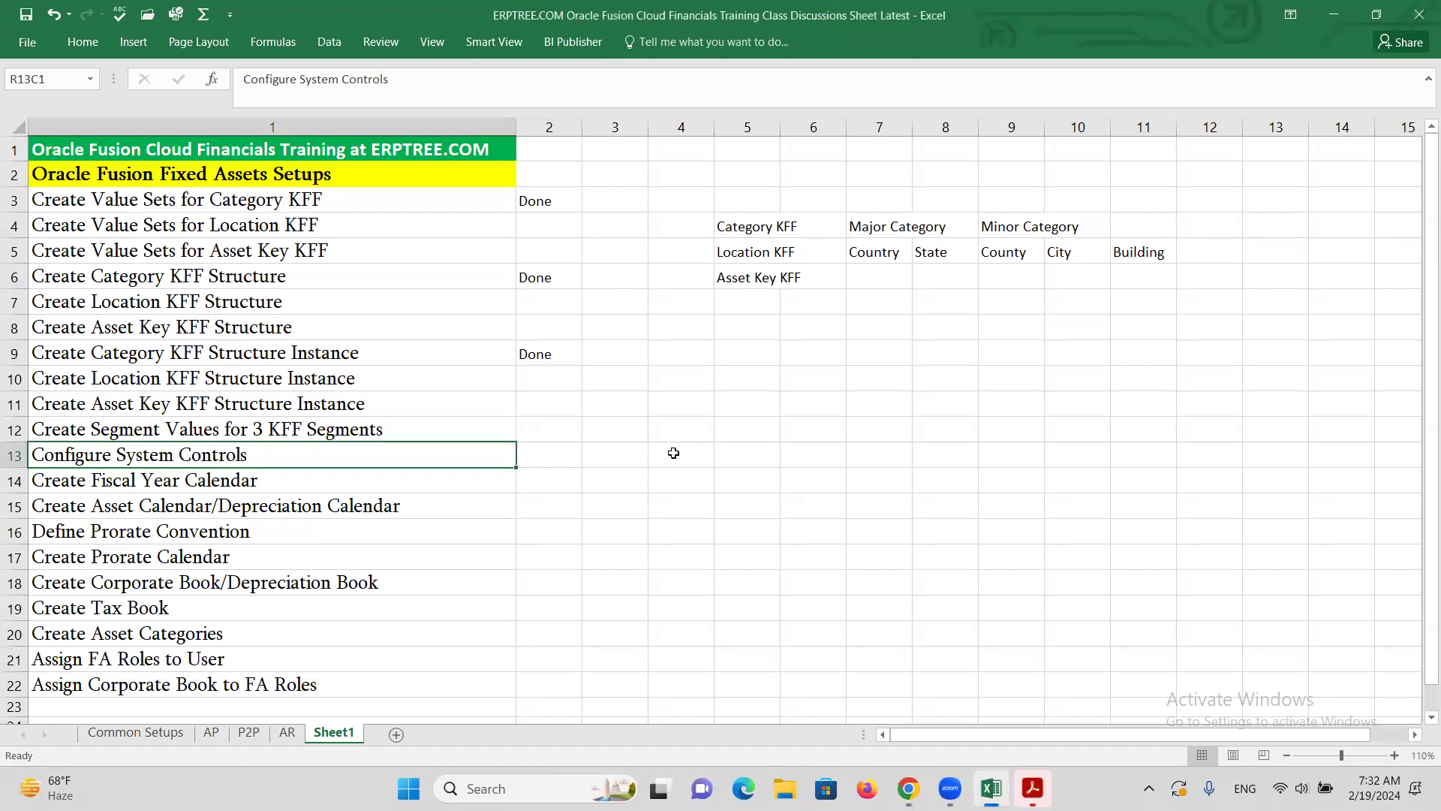
key(alt+Tab)
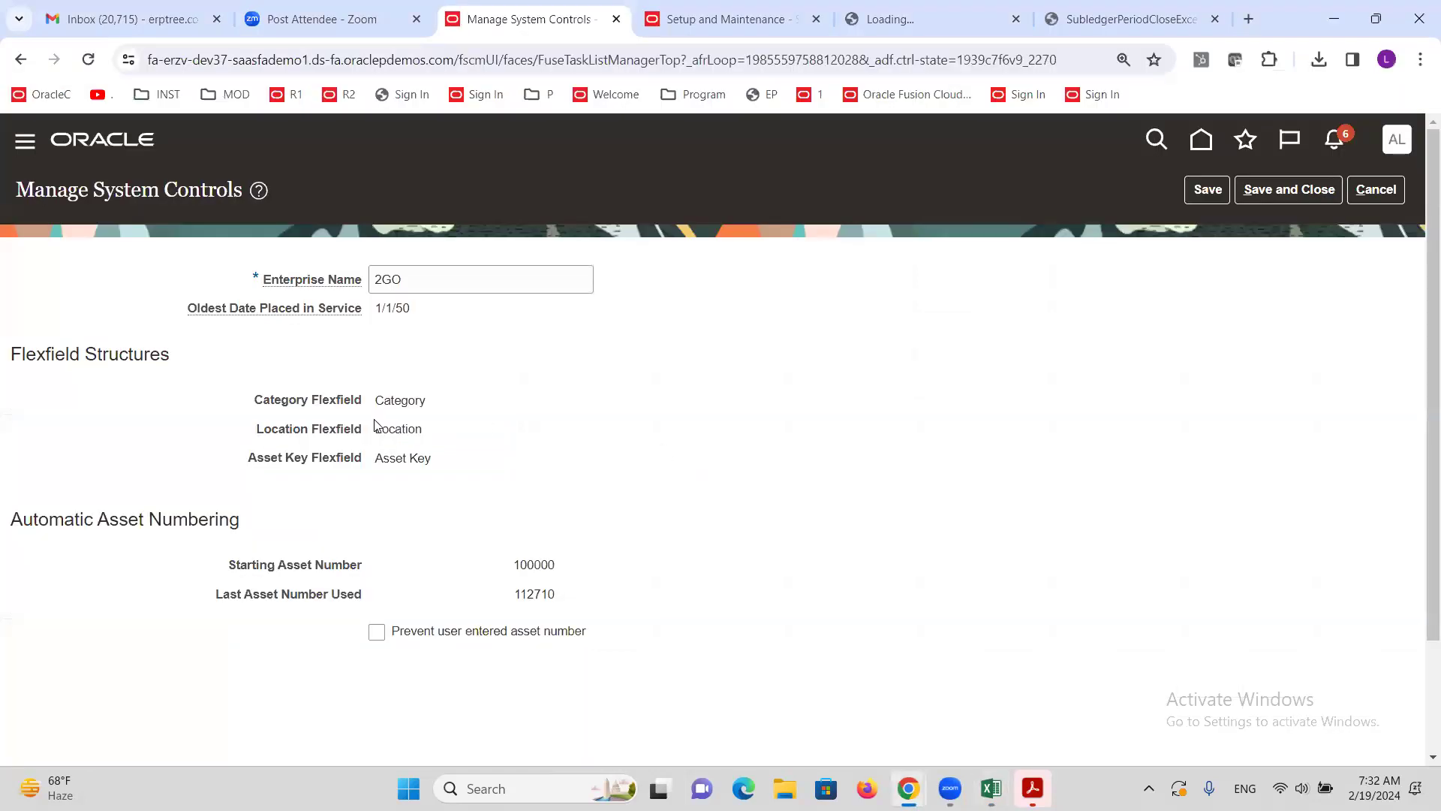
drag(376, 398, 443, 459)
click(415, 450)
key(alt+Tab)
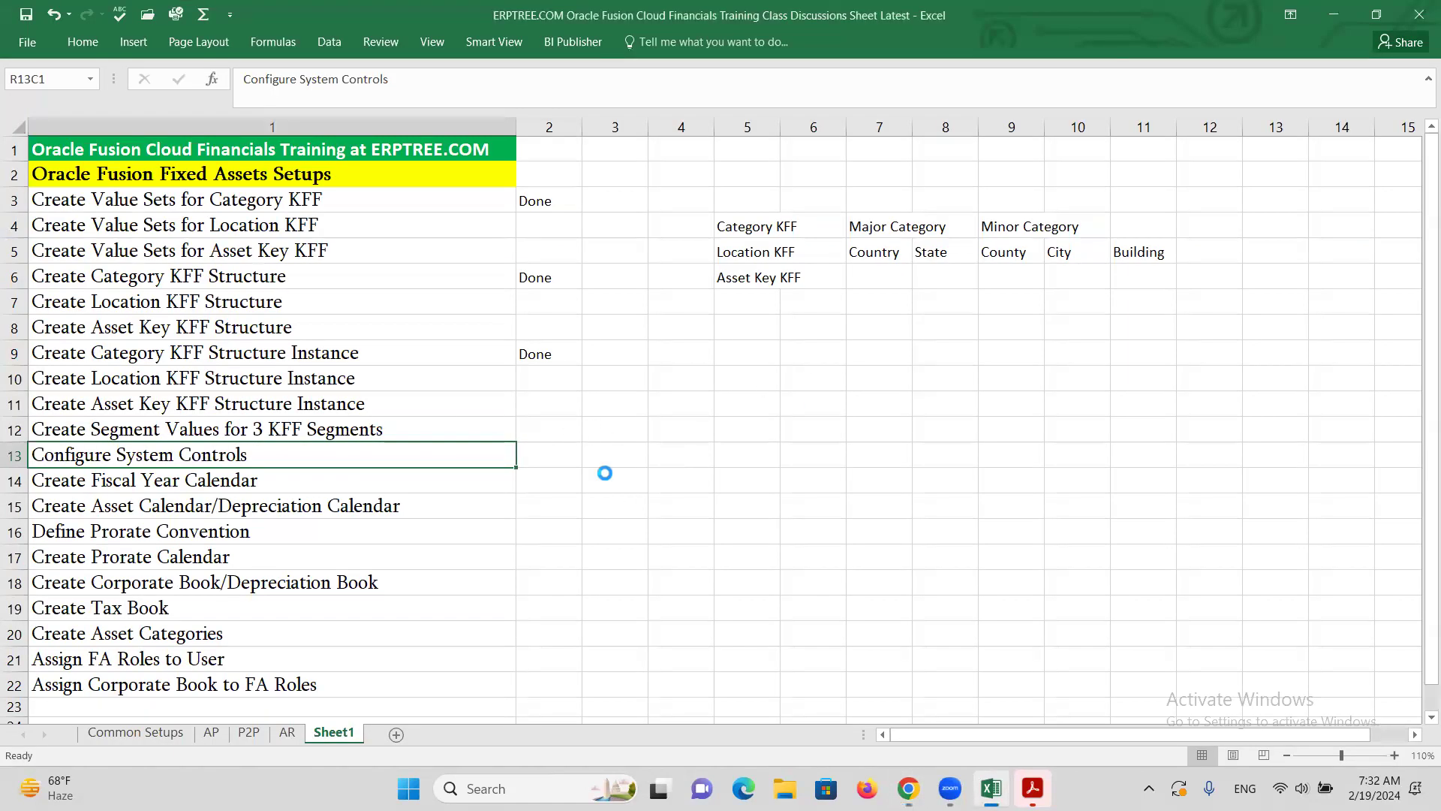